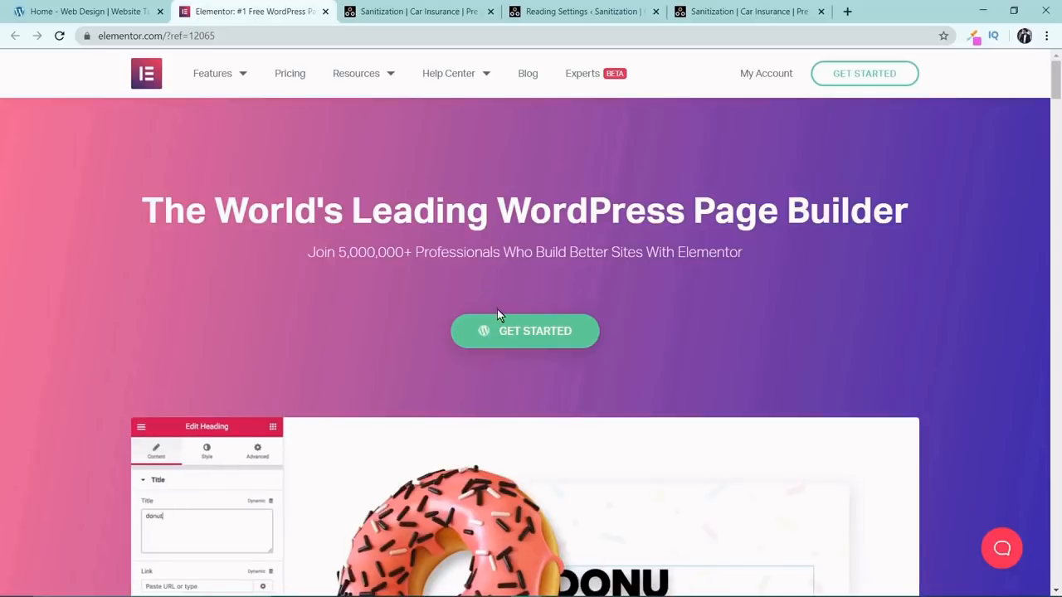
Get started with Elementor from its home page and browse the landing page templates in the page library.
click(489, 331)
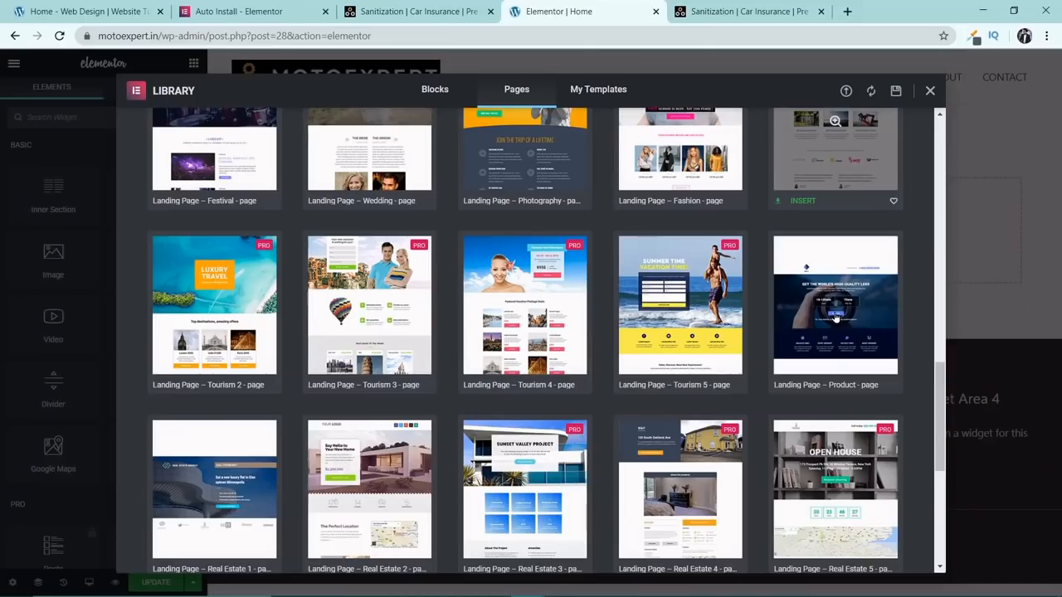
scroll(835, 317, down, 1)
scroll(834, 318, down, 3)
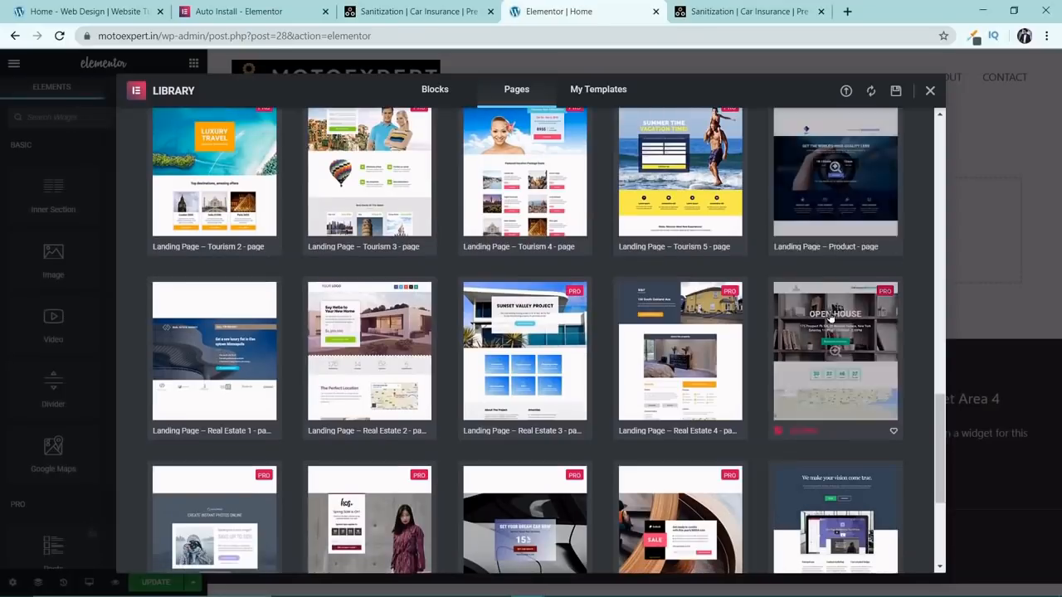
scroll(829, 312, up, 10)
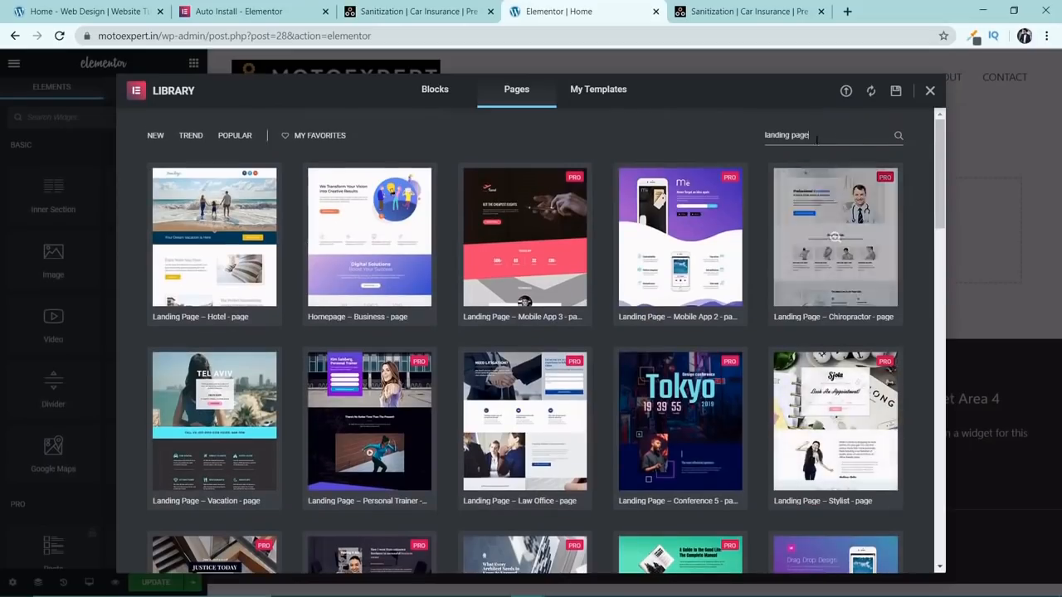
Search the page templates for "one p", then preview and insert the "One Page – Architect Office" template.
drag(818, 139, 745, 131)
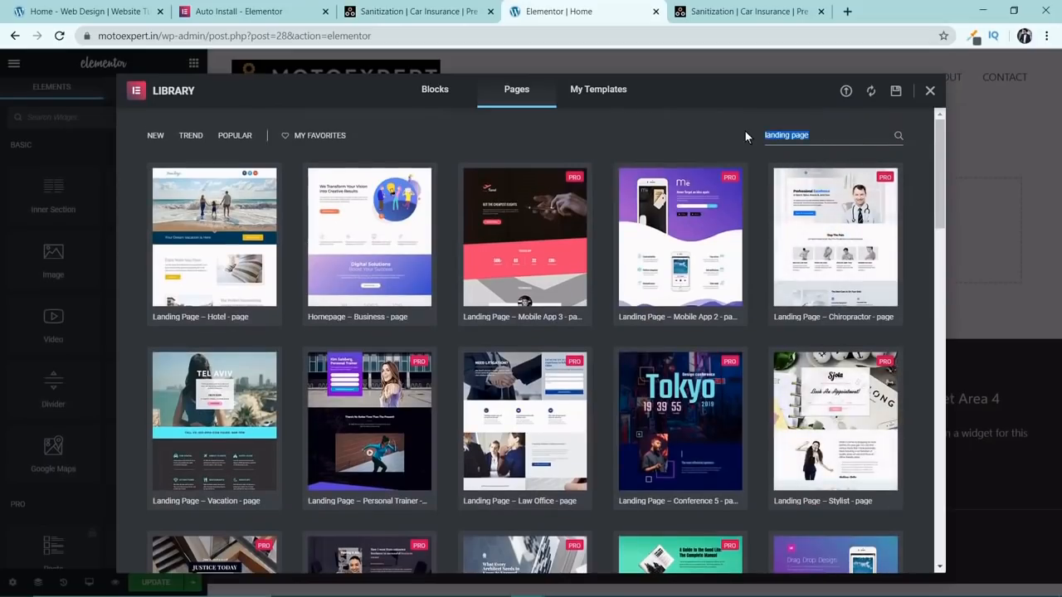
text(one p)
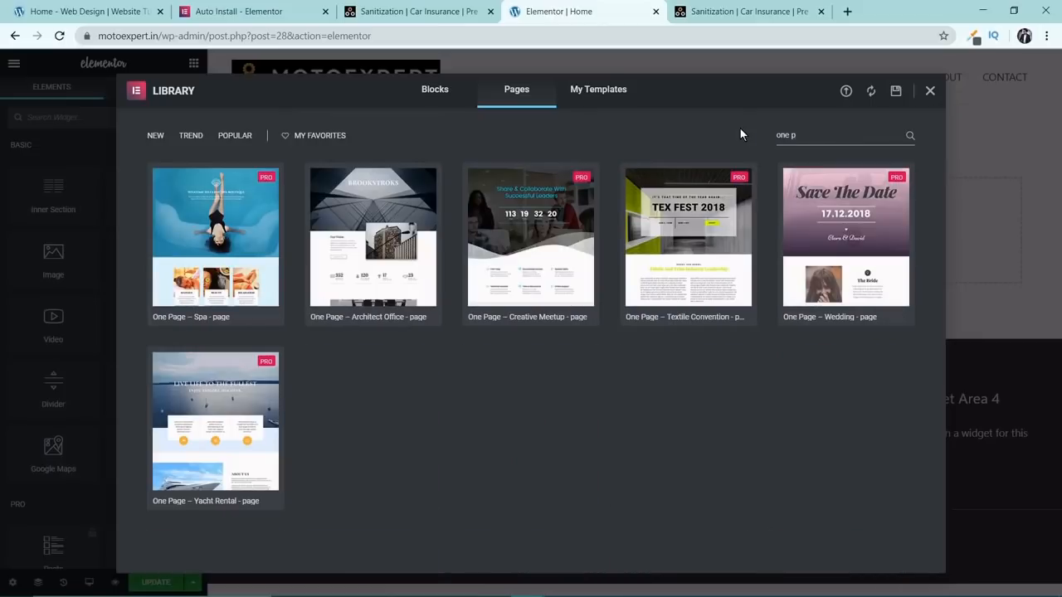
click(379, 218)
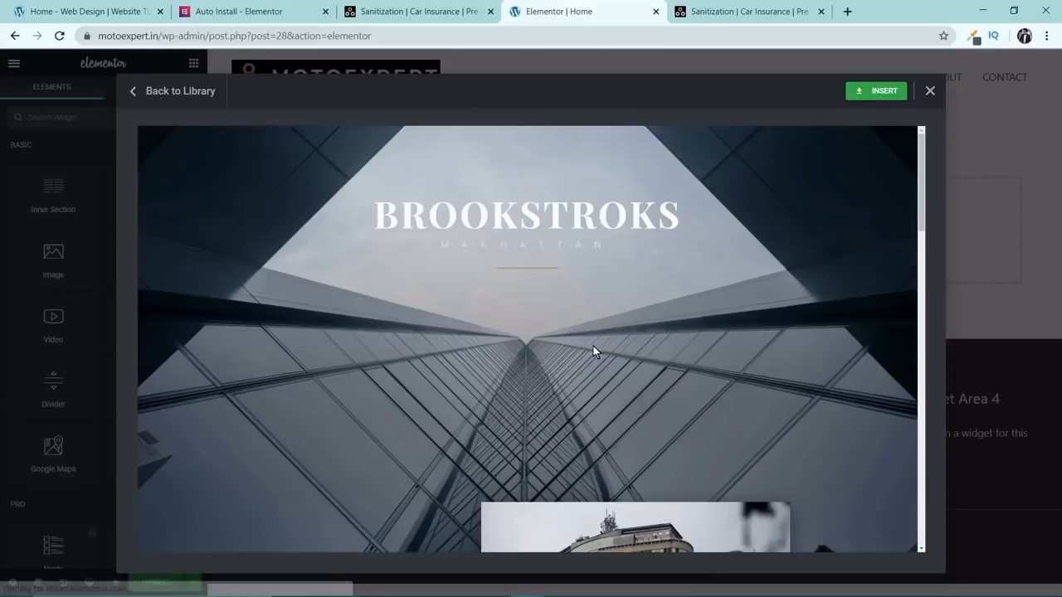
scroll(589, 336, down, 5)
scroll(587, 336, down, 8)
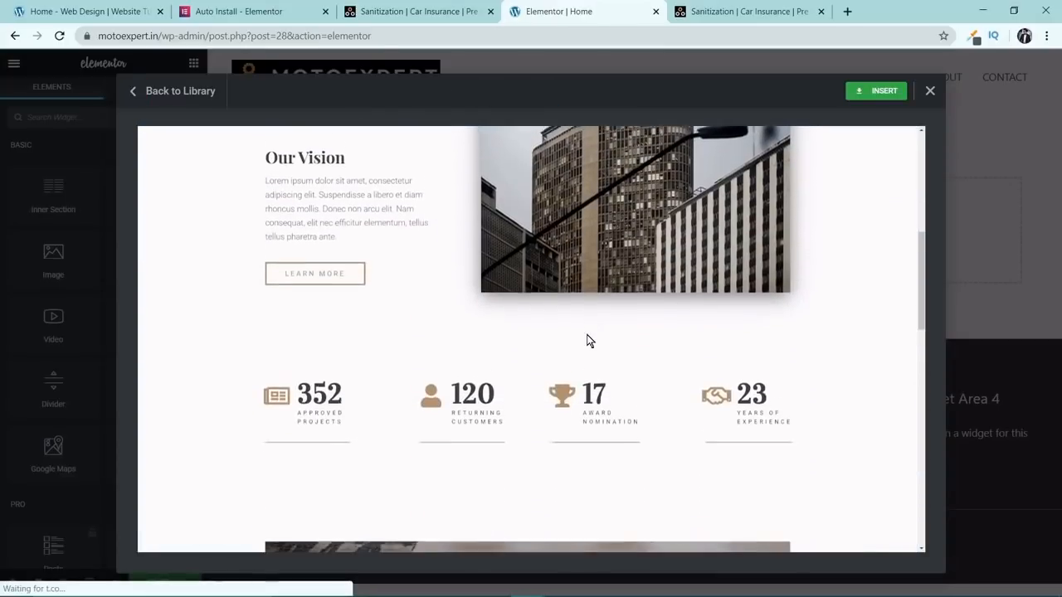
scroll(586, 335, down, 8)
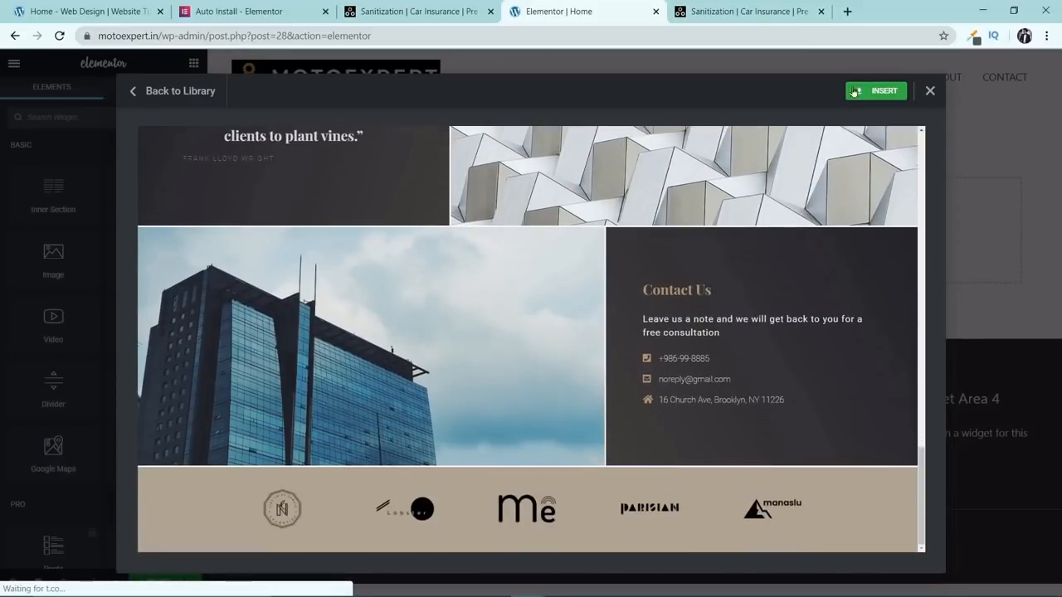
click(854, 91)
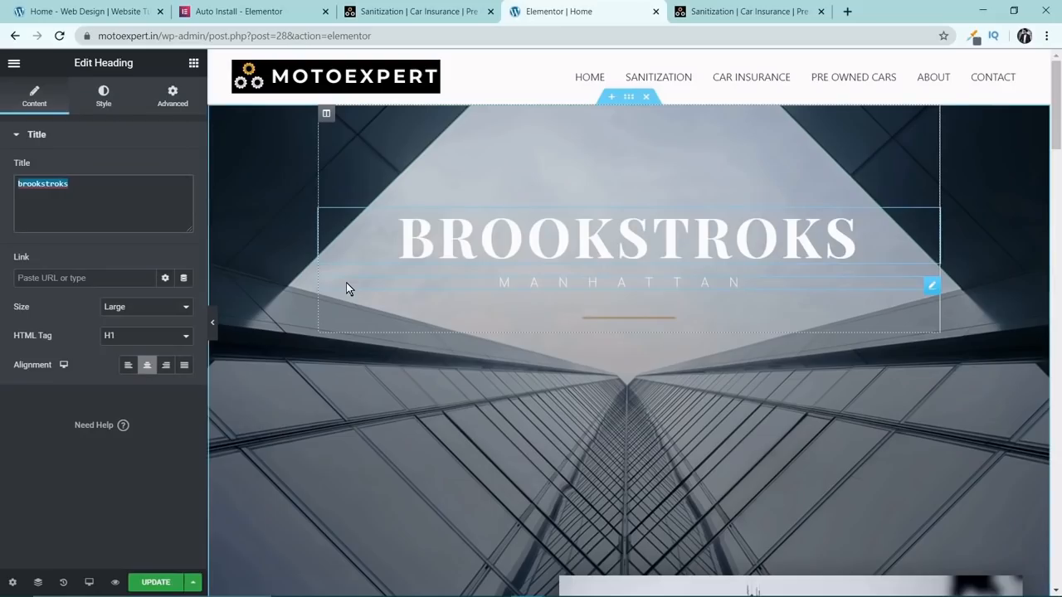
Change the hero heading's title to "MOTO EXPERT".
text(MO)
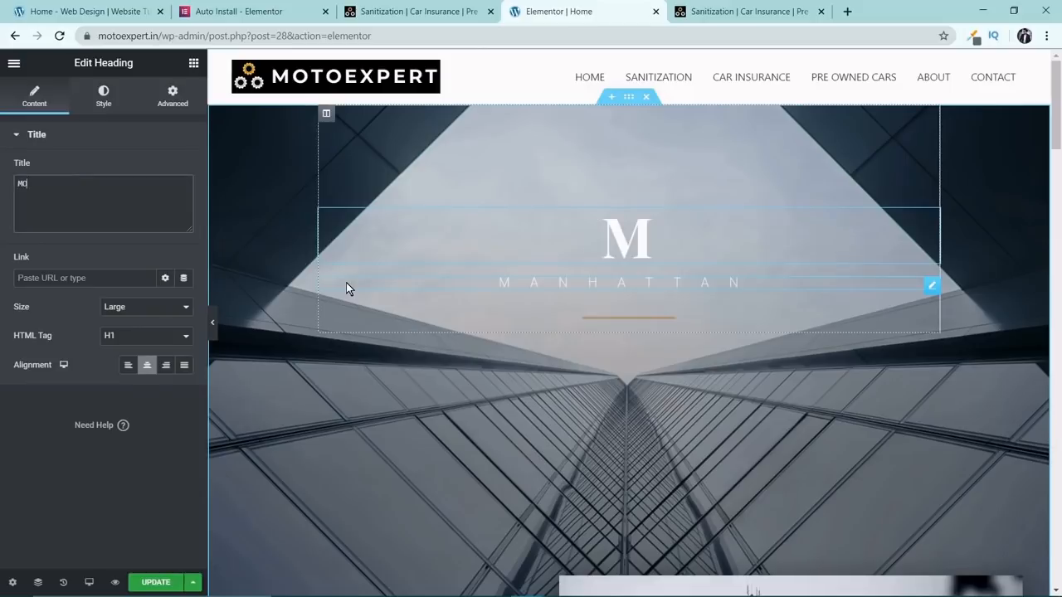
text(TO EXPERT)
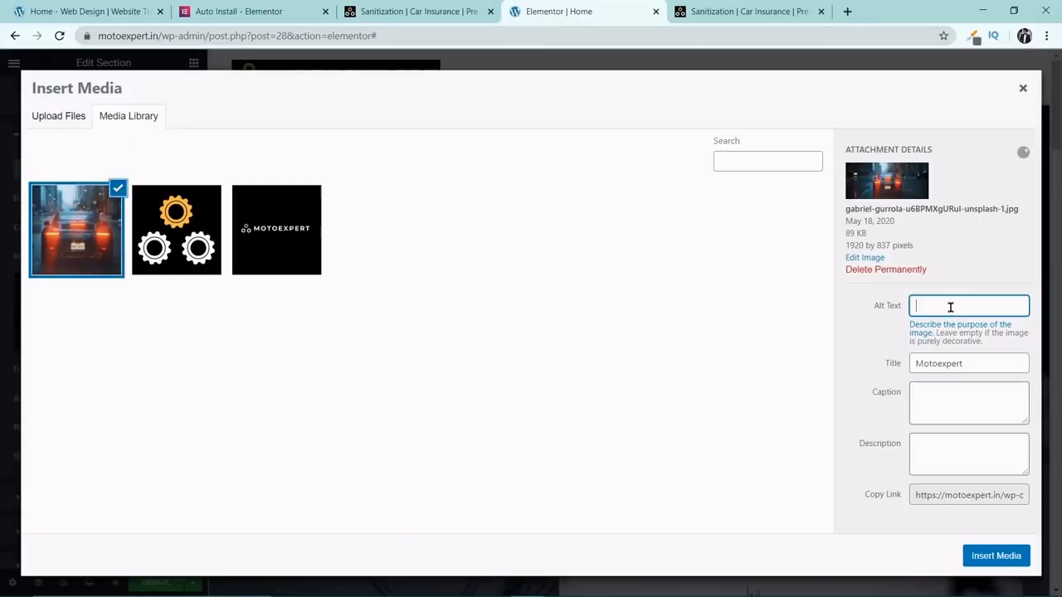
Give the car image the alt text "Motoexpert" and insert it as the hero section's background.
text(motoexpert)
click(1000, 556)
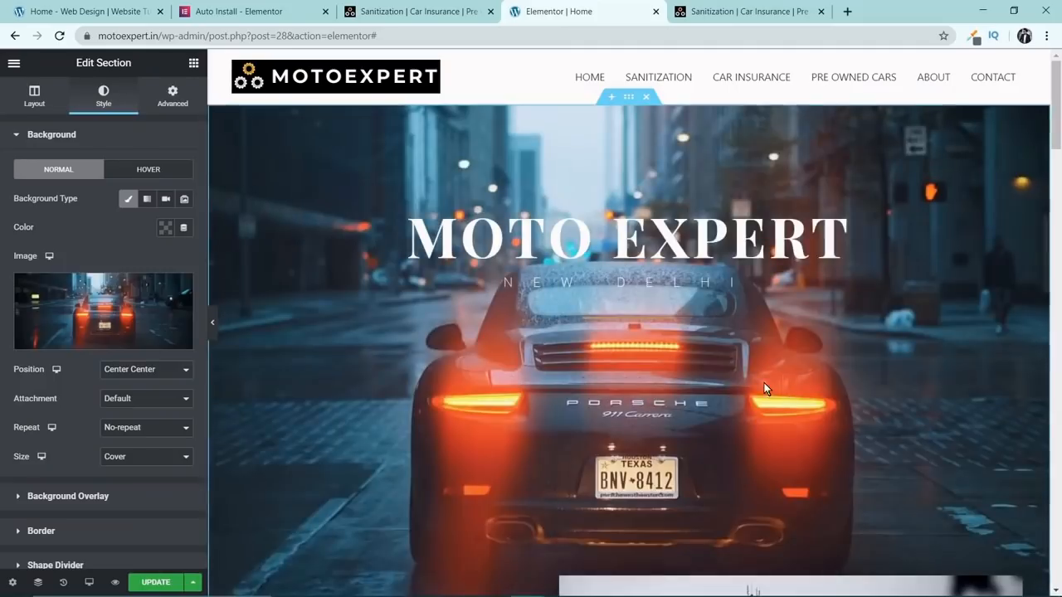
click(213, 323)
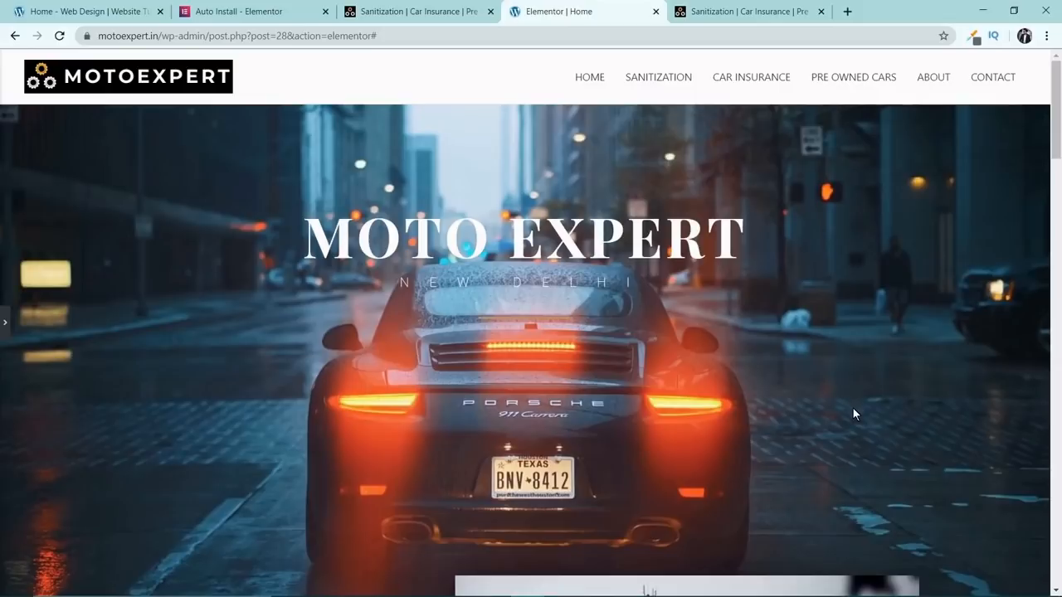
scroll(853, 407, down, 3)
scroll(810, 391, up, 3)
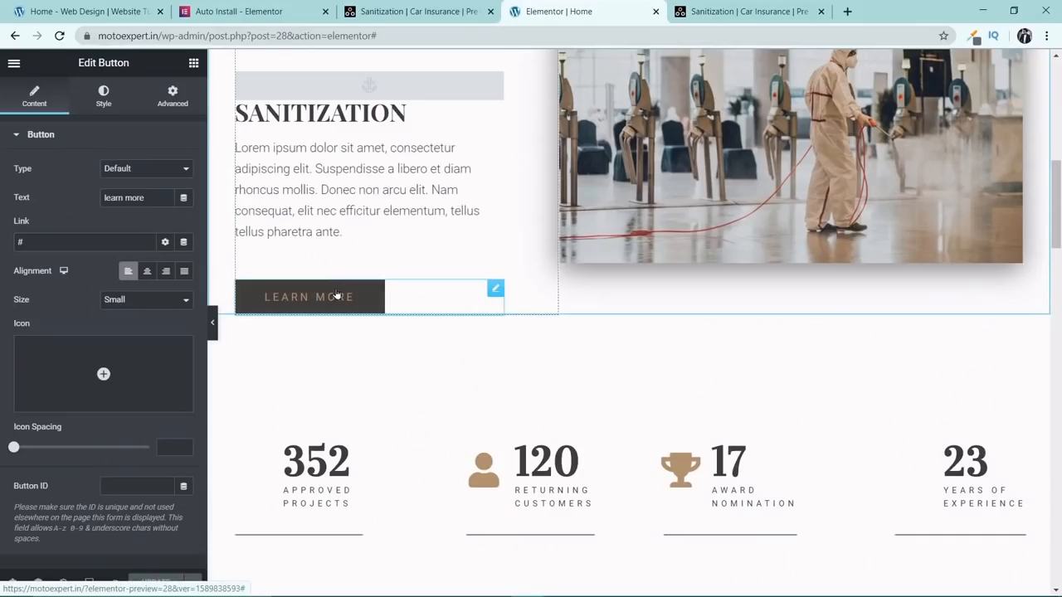
Replace the "learn more" button text below the sanitization paragraph with "Contact".
drag(170, 198, 74, 200)
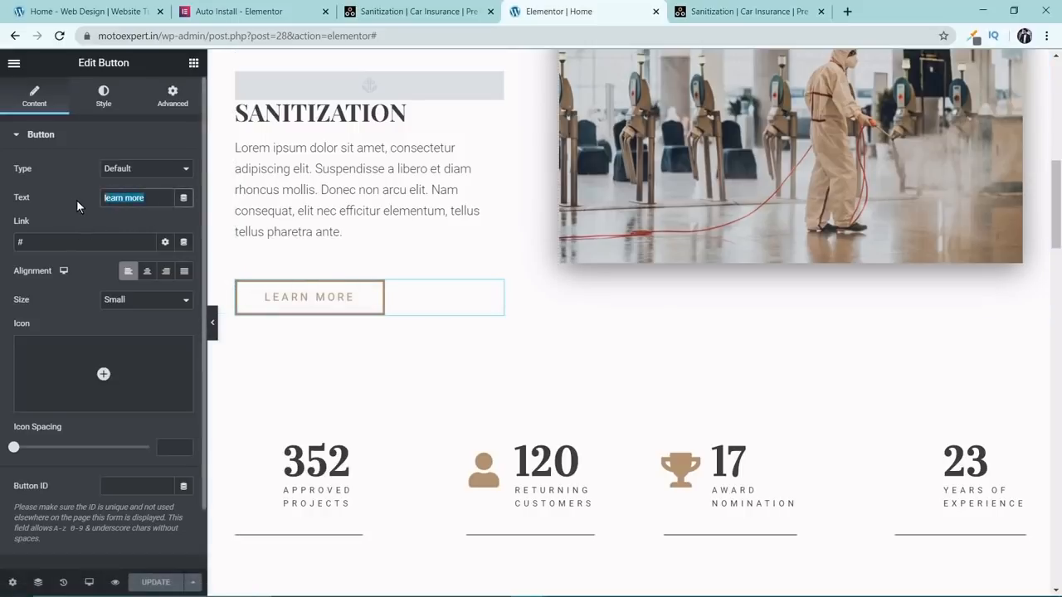
key(BackSpace)
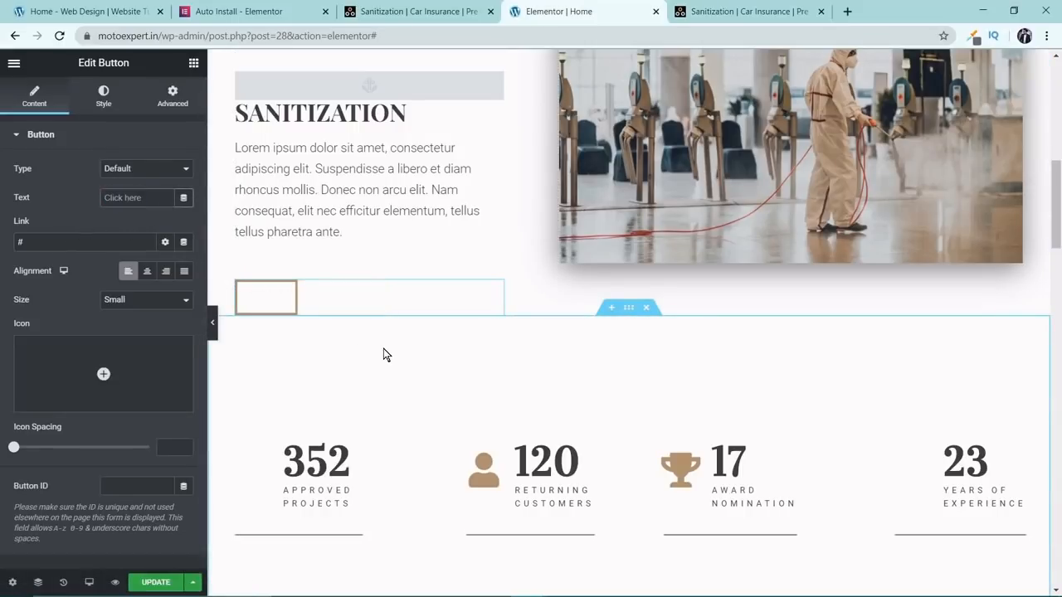
text(Contact)
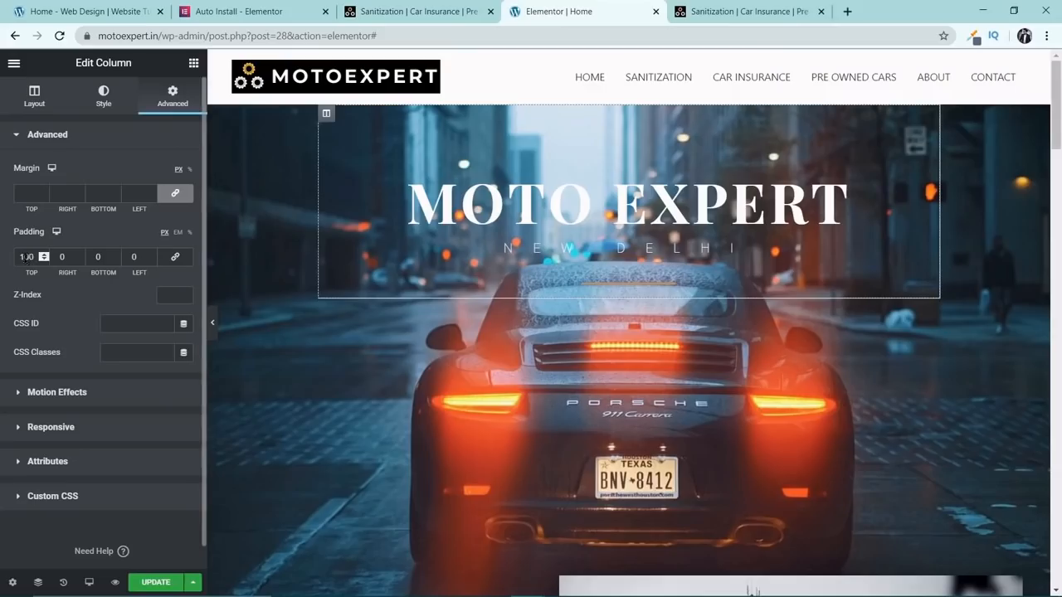
Change the "Our Vision" heading to "SANITIZATION".
scroll(531, 332, down, 5)
click(290, 214)
key(ctrl+a)
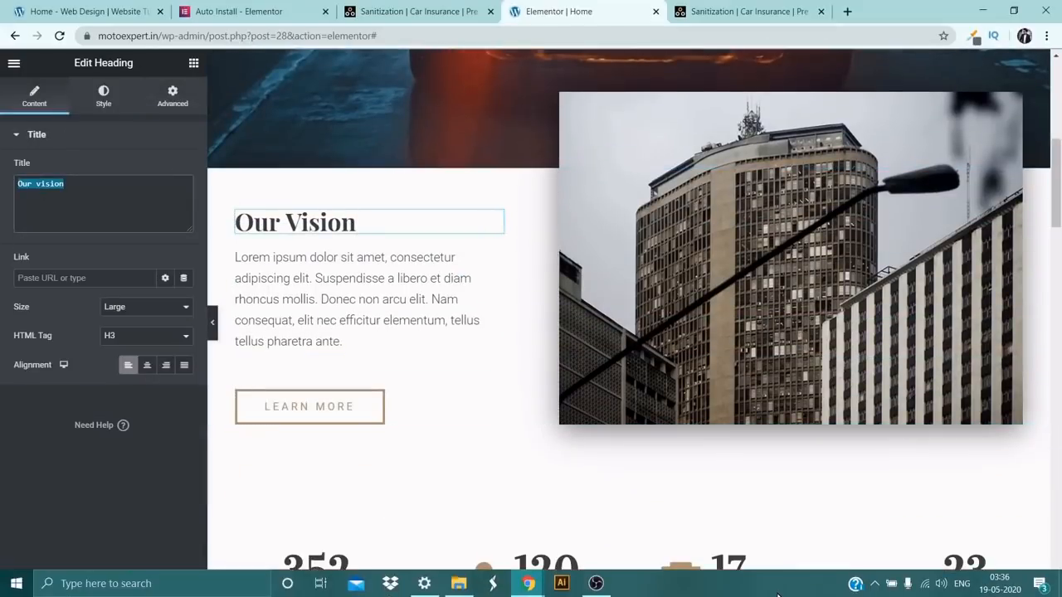
text(SANITIZATION)
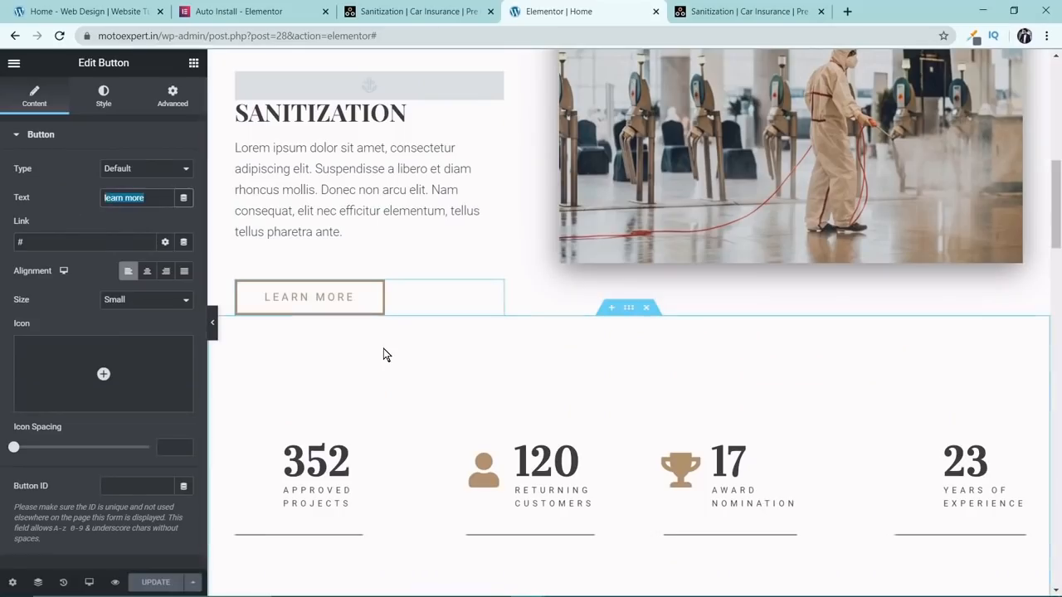
Set the sanitization section's button text to "Contact" and its link to "#contact".
text(Contact)
click(108, 241)
text(contact)
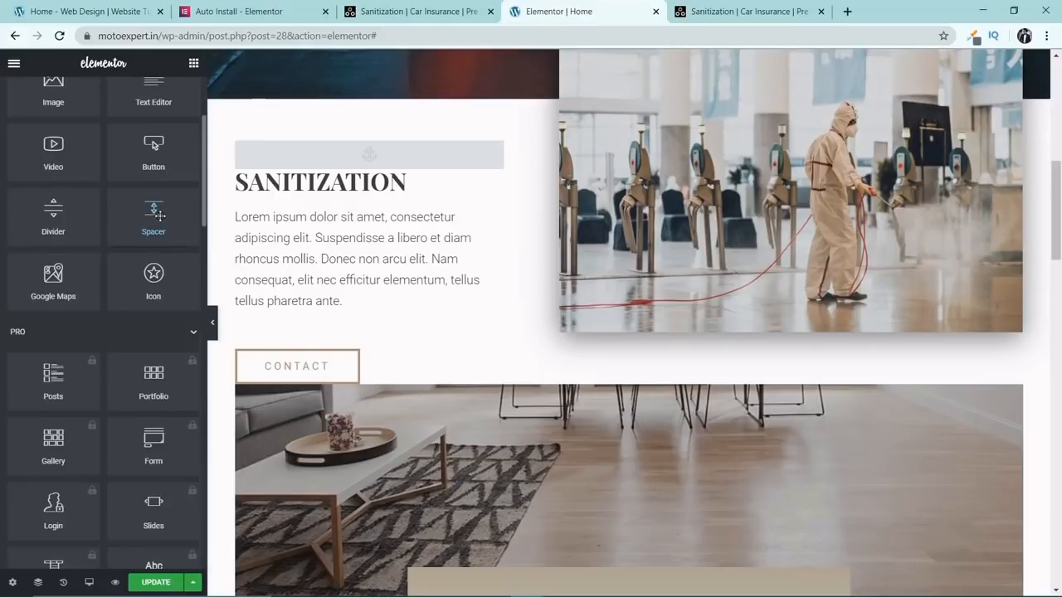
Add the MOTOEXPERT image as the site logo in the theme's site identity settings.
drag(154, 214, 538, 384)
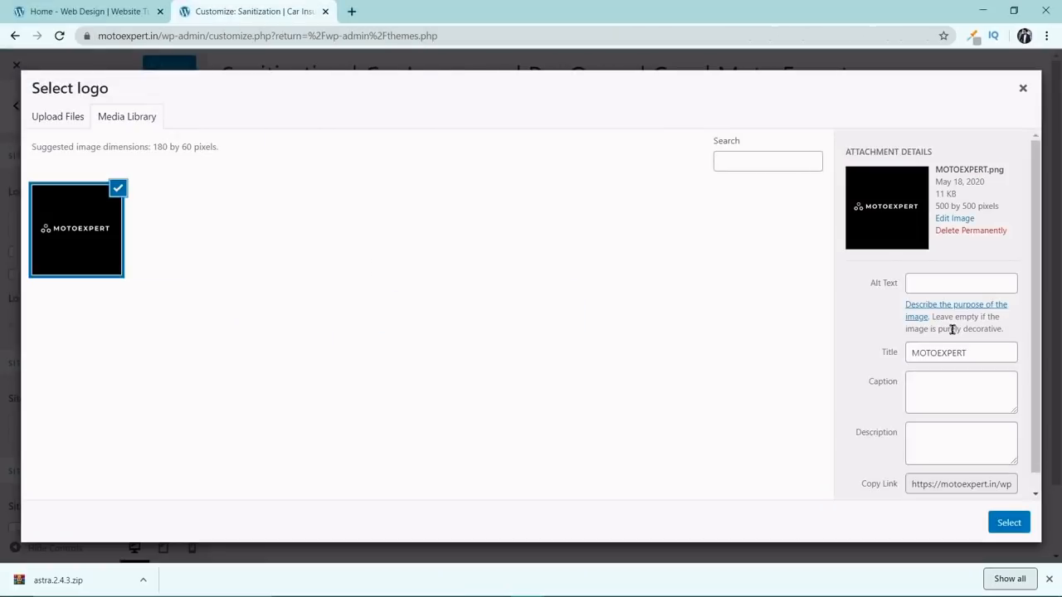
click(1002, 522)
click(996, 523)
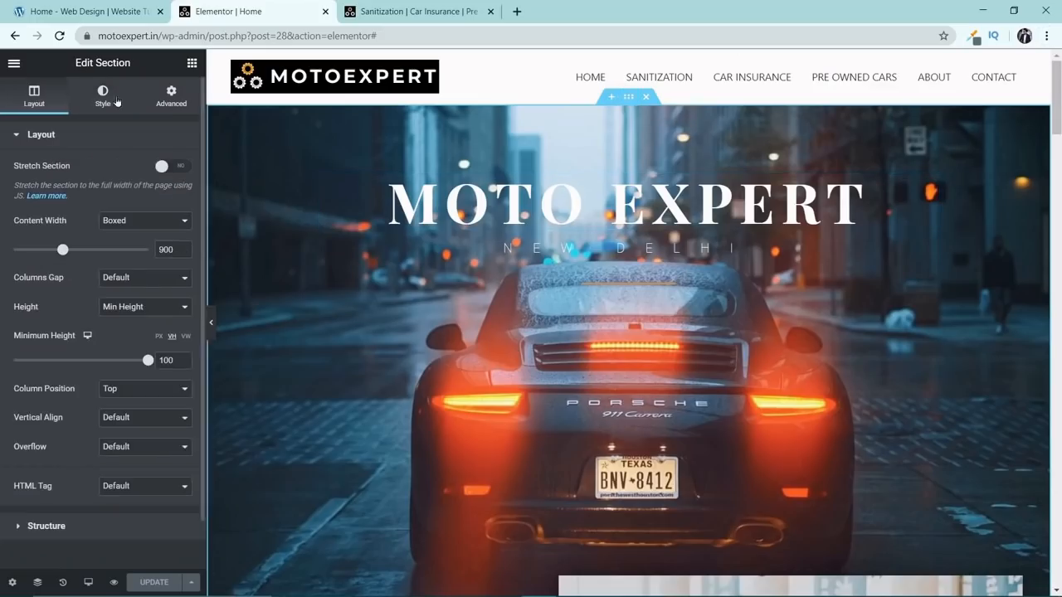
Replace the hero section's background with the image of a worker spraying a globe and preview the page.
click(102, 95)
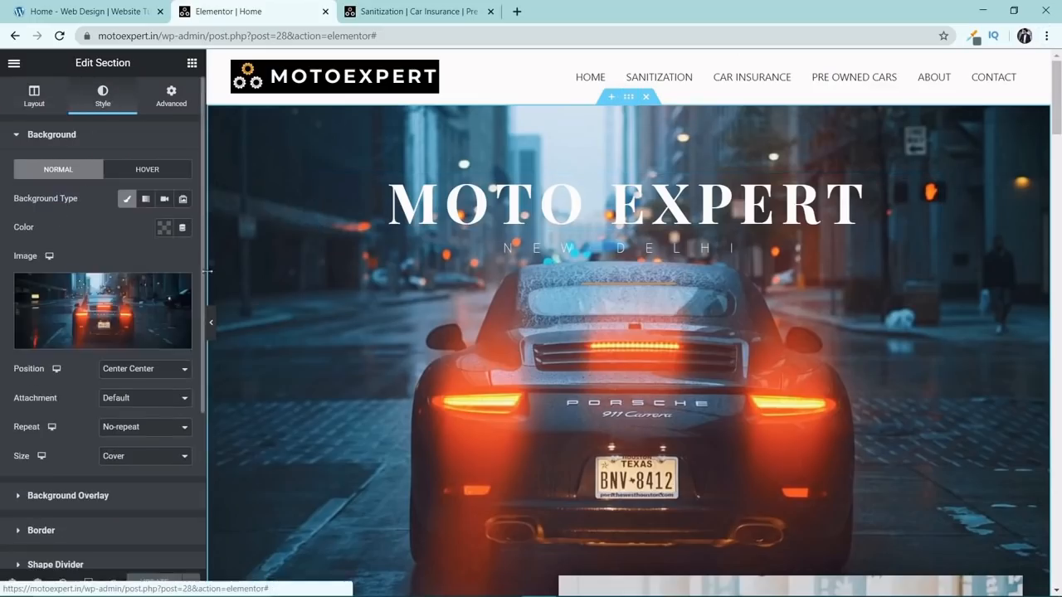
click(102, 307)
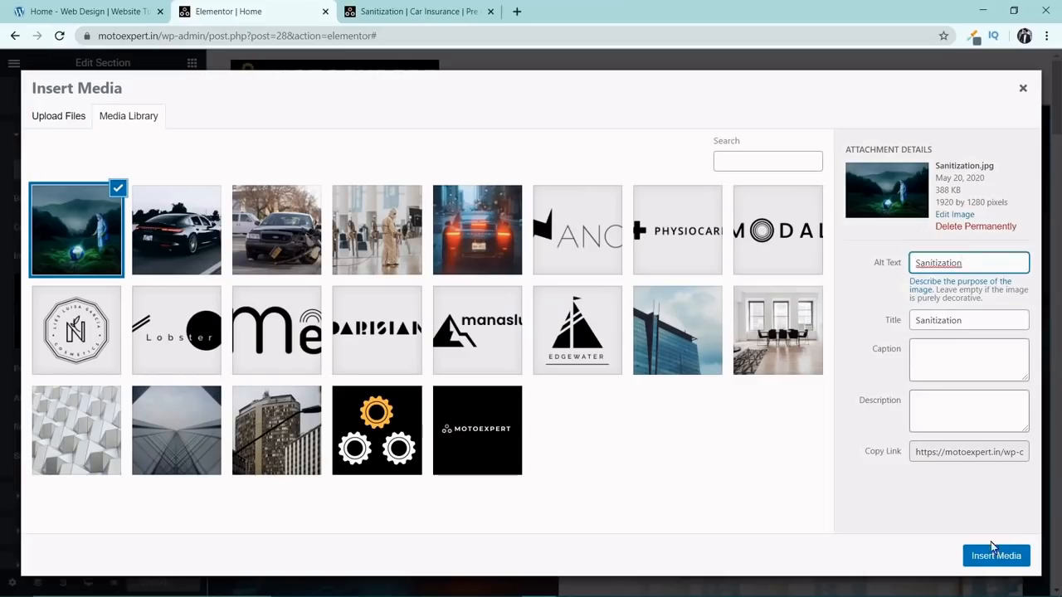
click(993, 551)
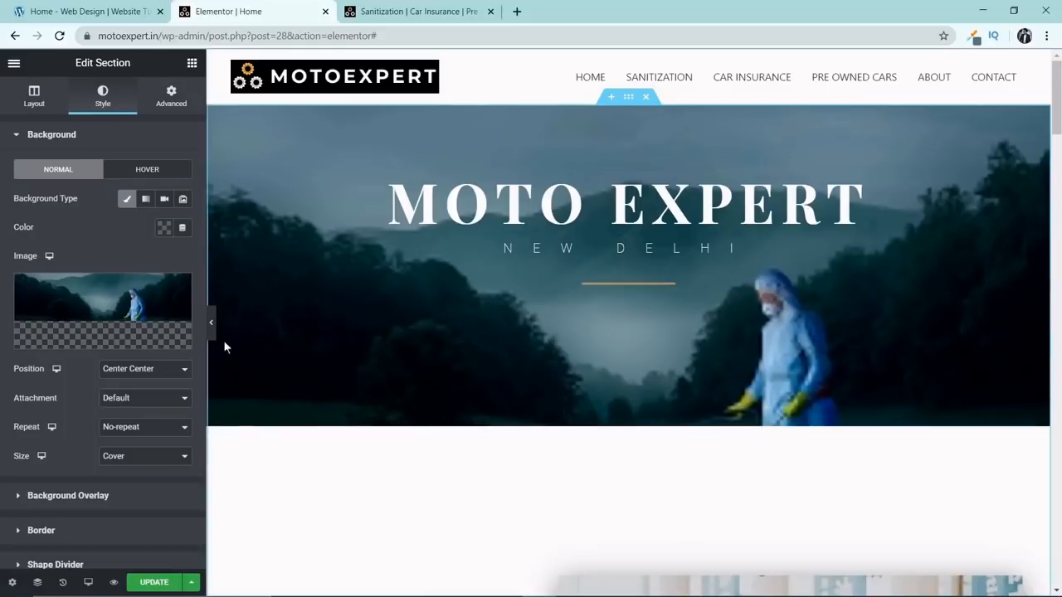
click(210, 322)
scroll(909, 300, down, 4)
scroll(908, 298, up, 4)
scroll(910, 299, down, 2)
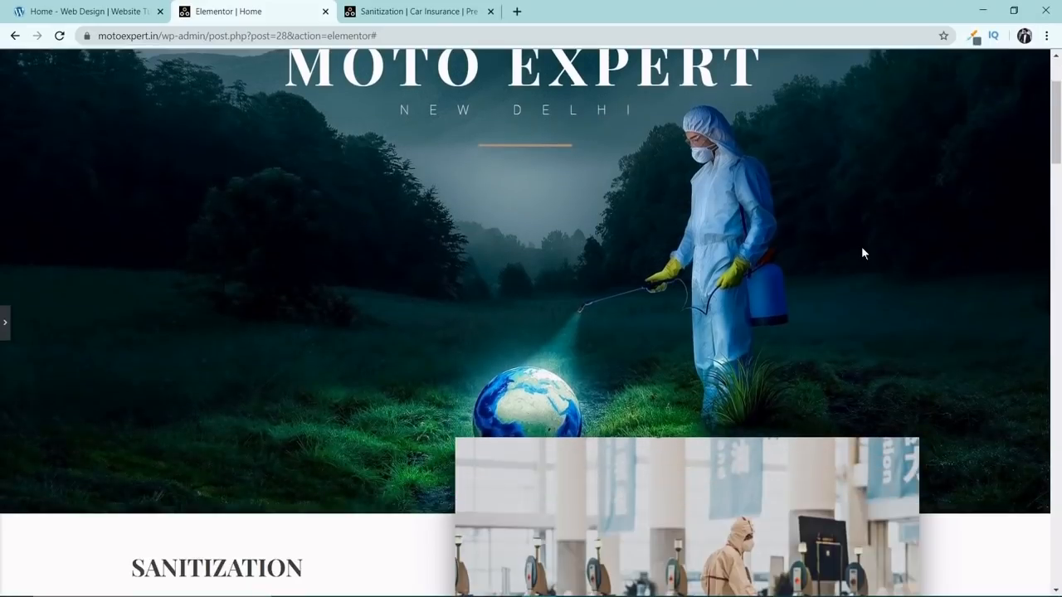
scroll(784, 302, up, 2)
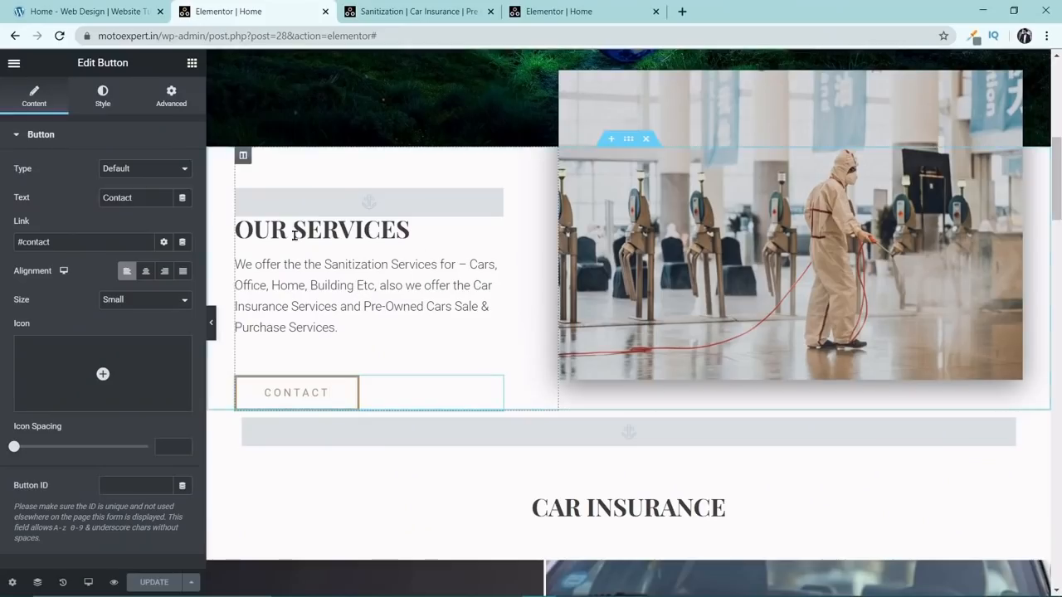
scroll(569, 275, down, 3)
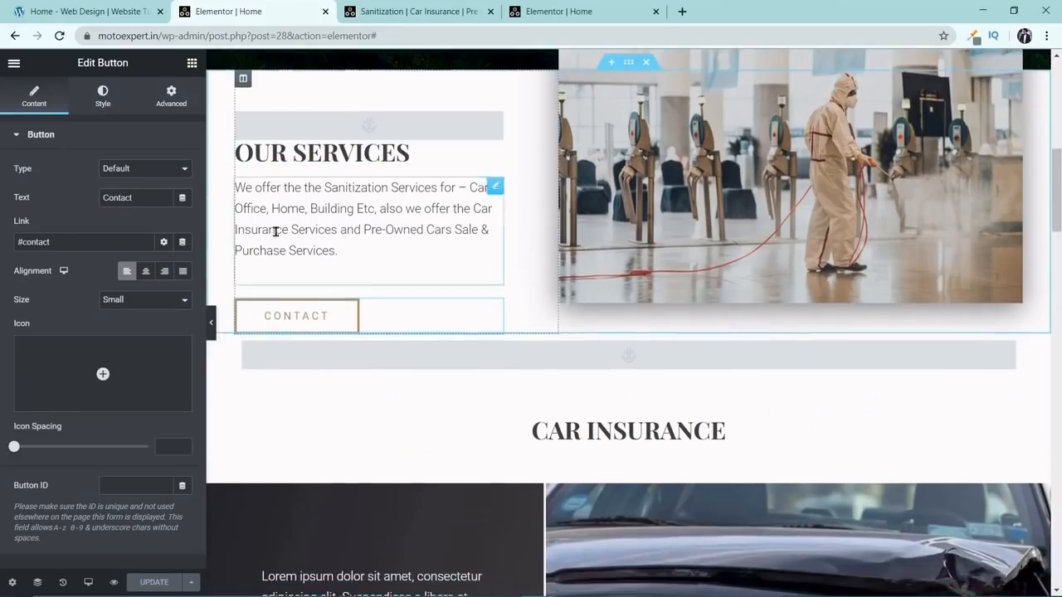
Duplicate the "CAR INSURANCE" heading section and the two-column section with the damaged car image.
right_click(628, 196)
click(654, 226)
scroll(681, 345, down, 3)
right_click(630, 254)
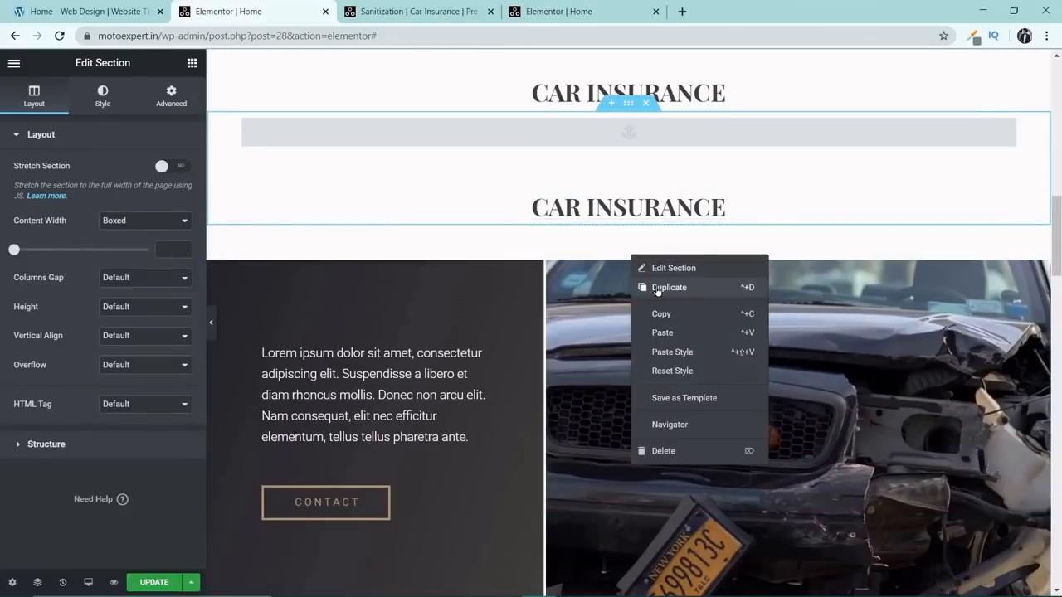
click(661, 289)
Change the upper duplicate "CAR INSURANCE" heading to "SANITIZATION".
scroll(739, 361, up, 2)
click(631, 231)
key(ctrl+a)
text(SANITIZATION)
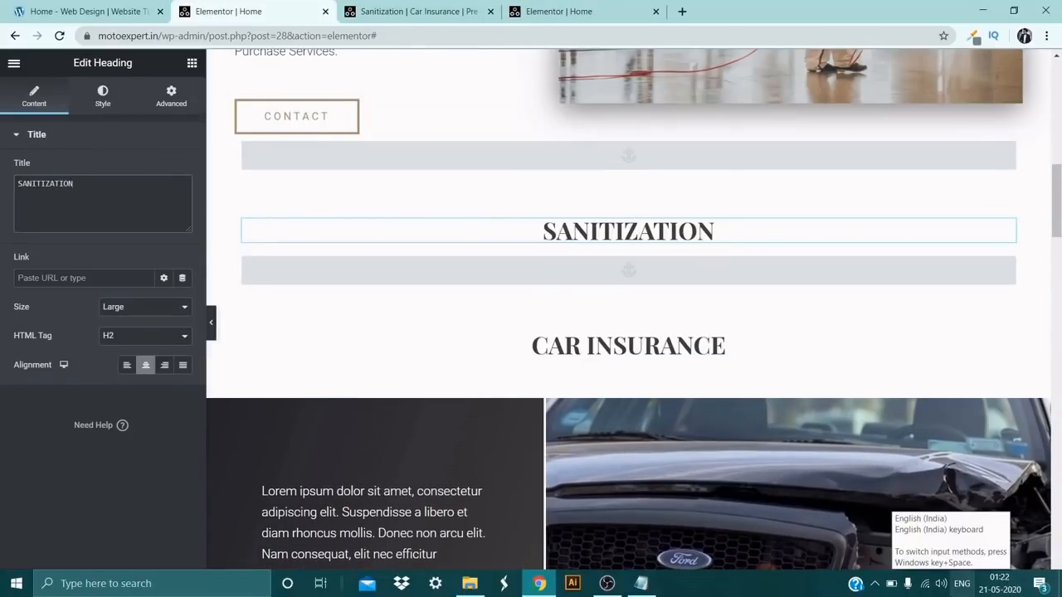
click(654, 157)
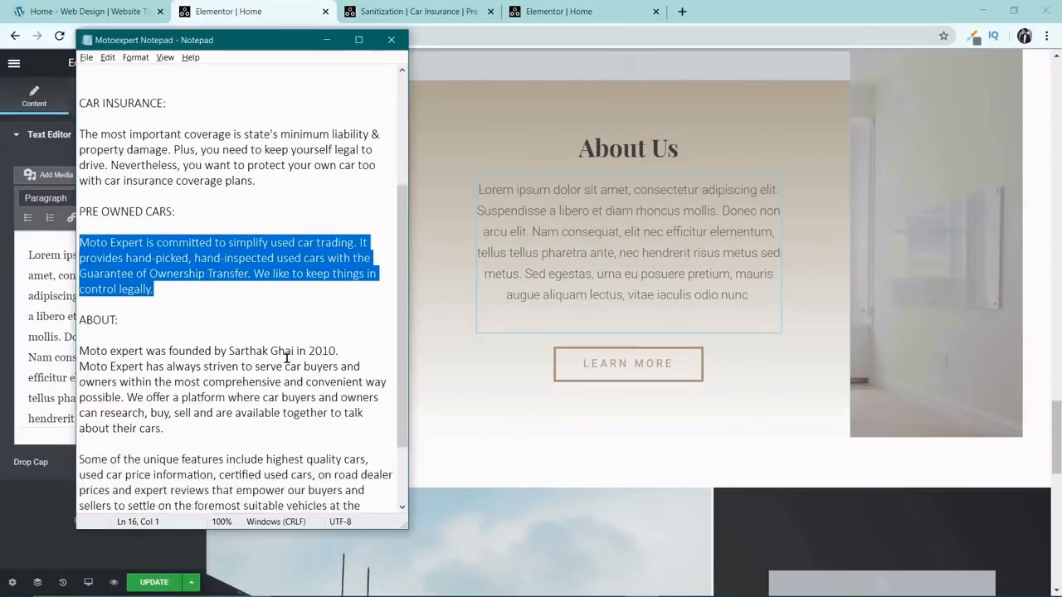
Replace the placeholder paragraph under "About Us" with the company's about text copied from the Notepad file.
scroll(286, 358, down, 2)
drag(79, 257, 377, 491)
key(ctrl+c)
click(59, 340)
key(ctrl+a)
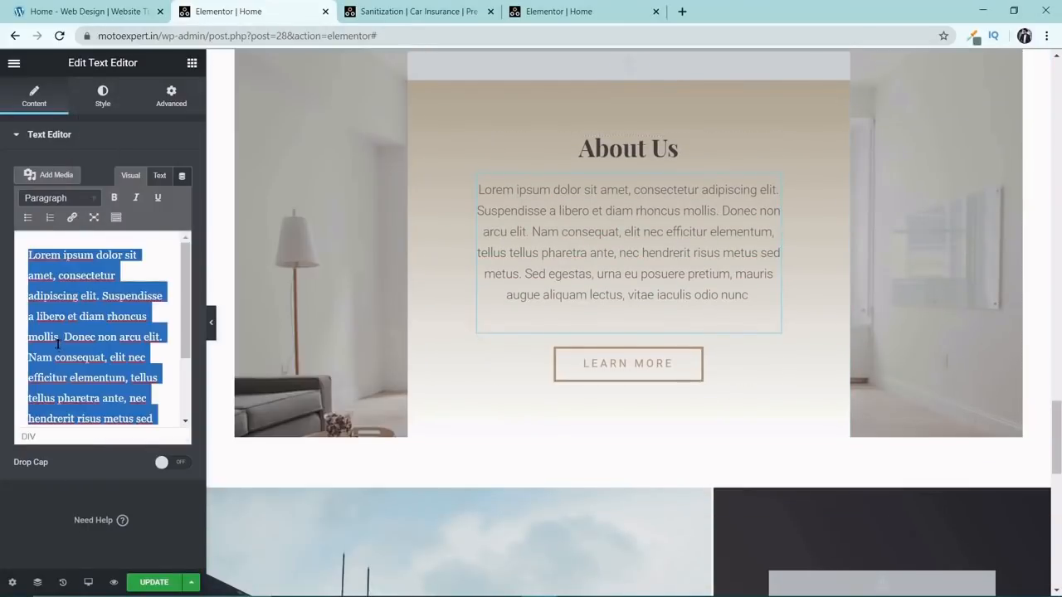
key(ctrl+v)
Replace the building background image beside the "Contact Us" column with the neon "hello" sign picture.
scroll(573, 348, down, 2)
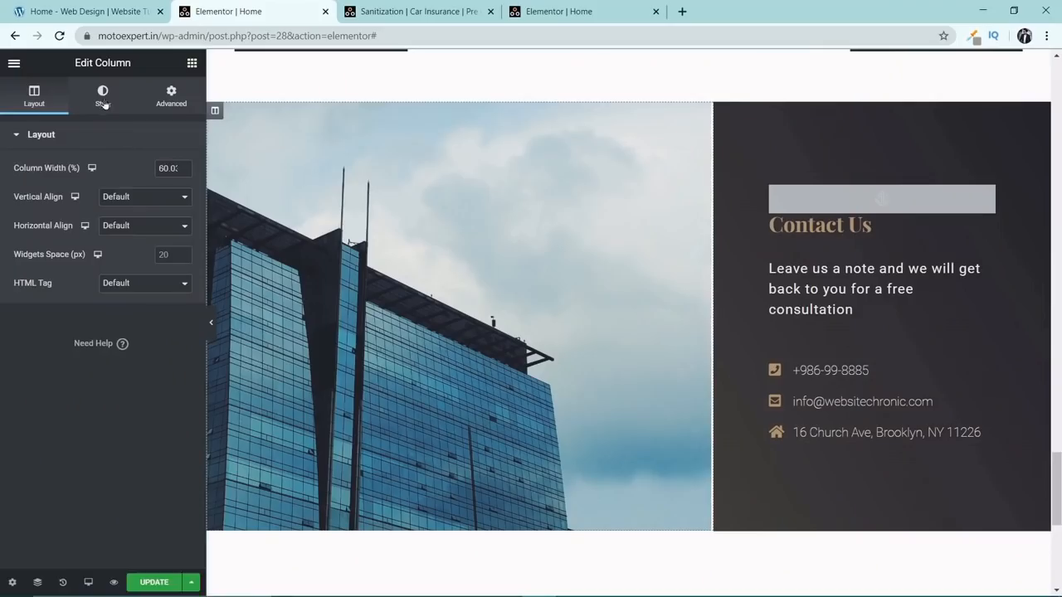
click(103, 95)
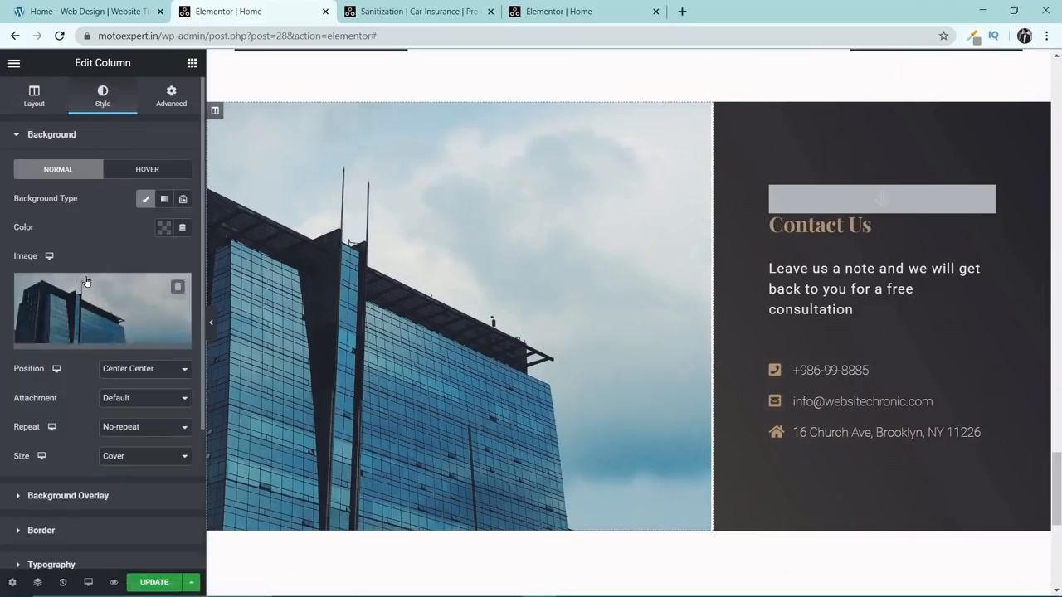
click(86, 287)
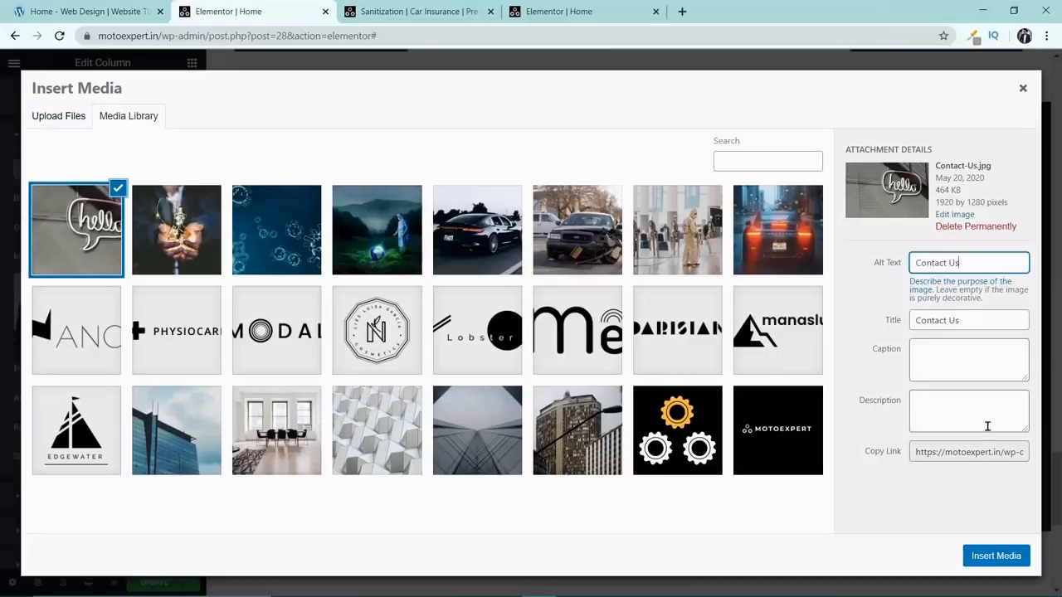
click(997, 556)
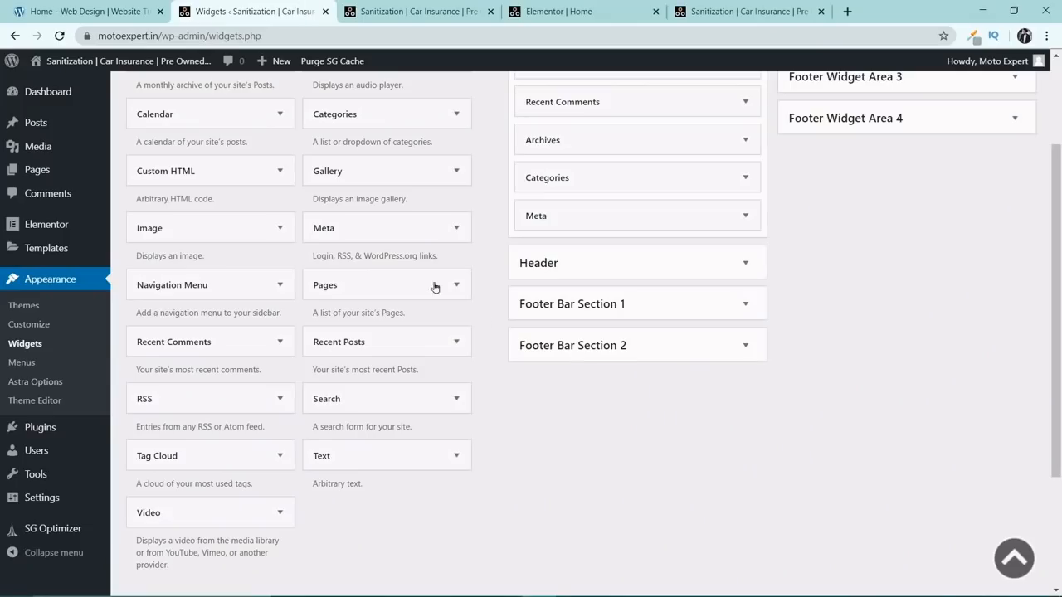
Add a Text widget to Footer Widget Area 3.
scroll(434, 285, up, 3)
click(1007, 214)
scroll(1007, 214, down, 3)
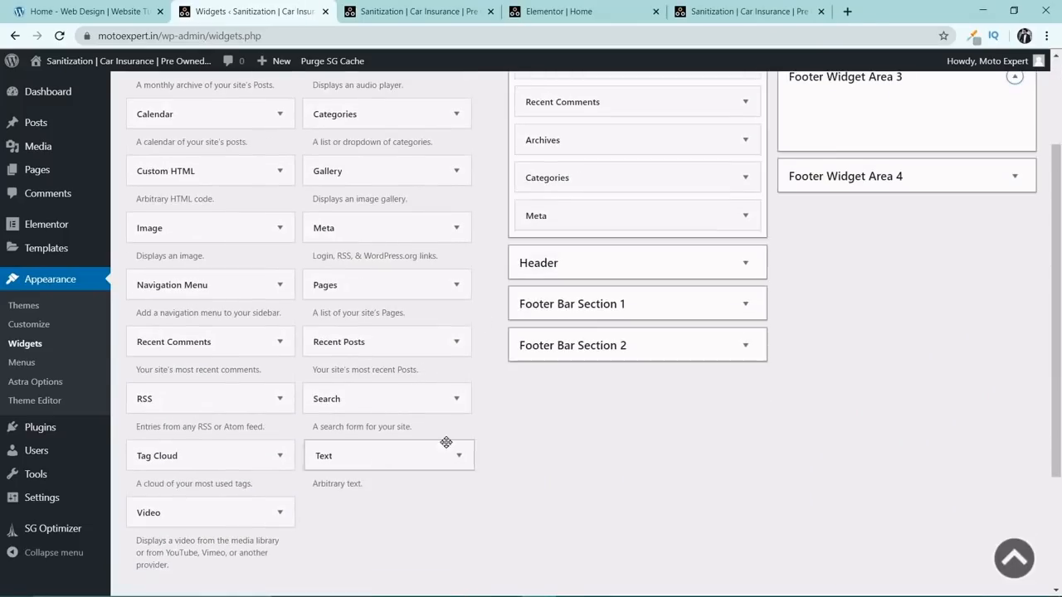
drag(446, 441, 777, 444)
Set the title of the text widget in Footer Widget Area 3 to "Disclaimer", copied from the Notepad file.
click(531, 583)
double_click(104, 427)
key(ctrl+c)
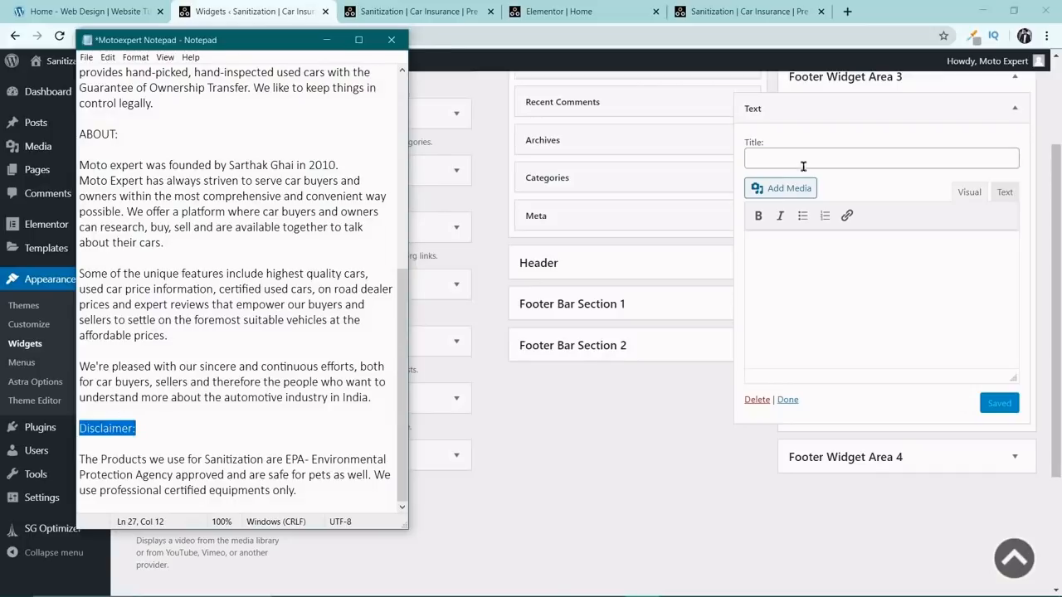
click(804, 163)
key(ctrl+v)
Fill the widget's body with the disclaimer paragraph about EPA-approved sanitization products, copied from the Notepad file.
key(alt+Tab)
drag(299, 489, 79, 458)
key(ctrl+c)
click(874, 313)
key(ctrl+v)
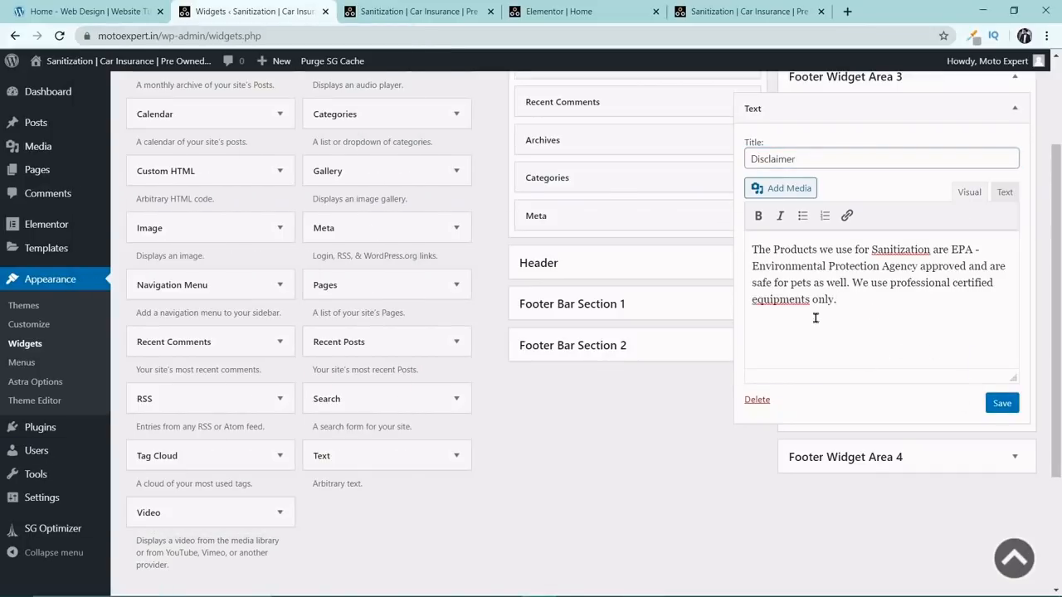
right_click(783, 302)
click(823, 316)
Check the footer widget columns on the live Moto Expert home page.
click(747, 11)
scroll(531, 331, down, 10)
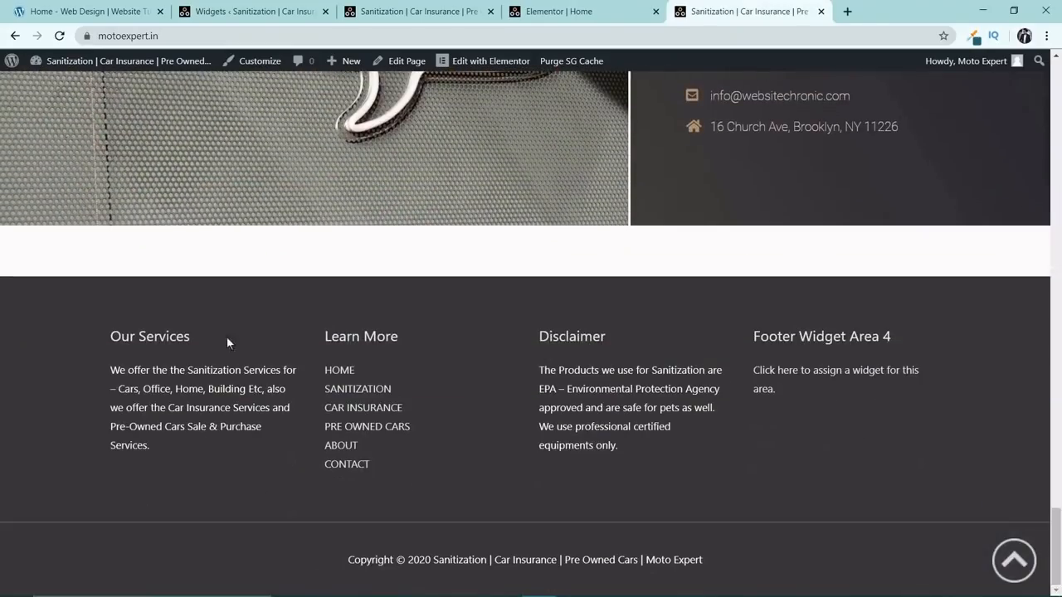
drag(753, 332, 806, 395)
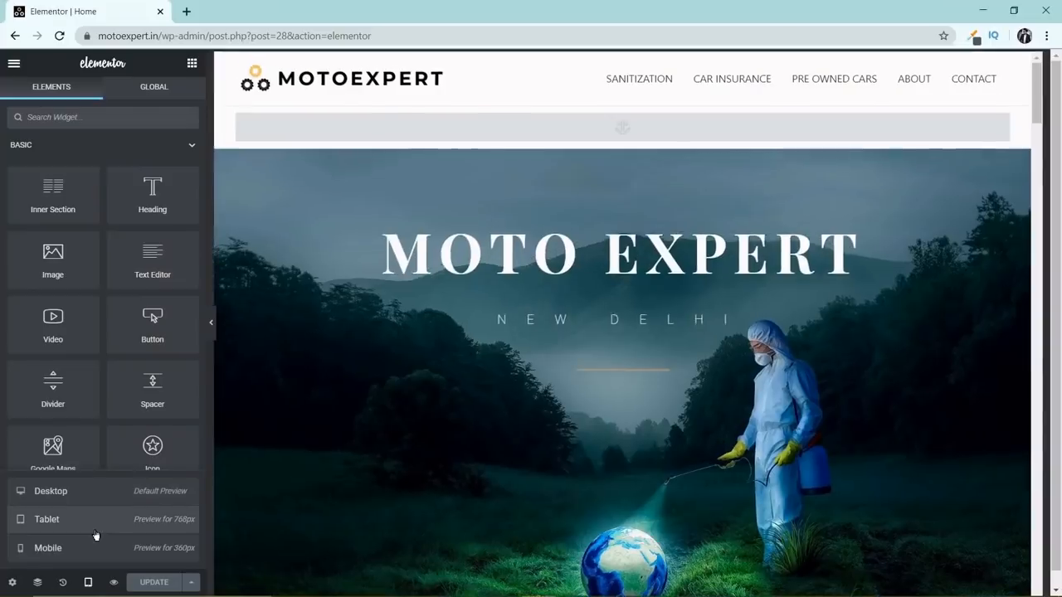
Preview the home page at tablet size in Elementor and check its layout down to the footer.
click(47, 520)
scroll(830, 374, down, 5)
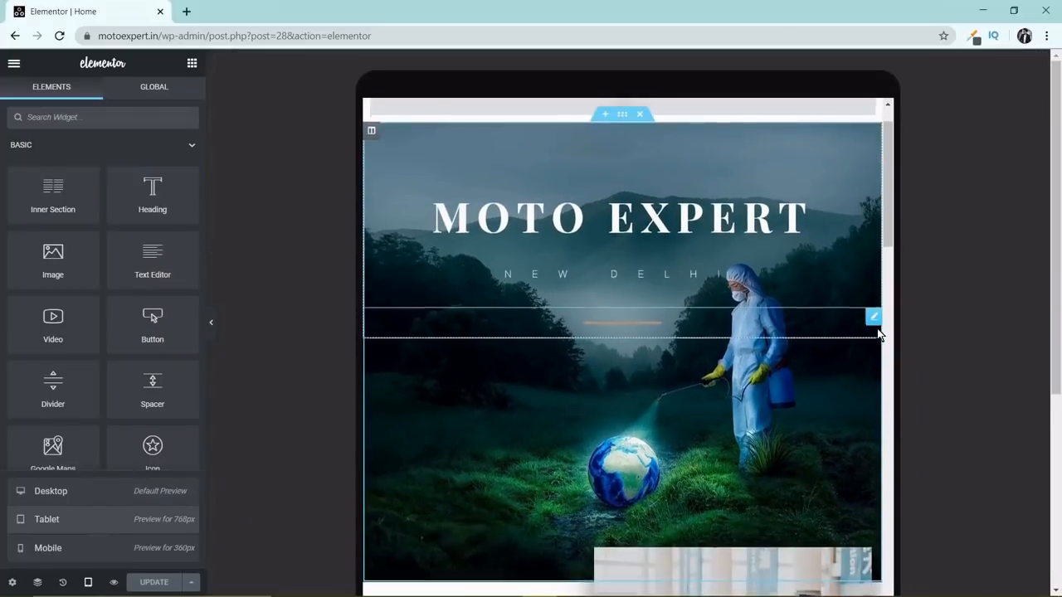
scroll(879, 334, down, 15)
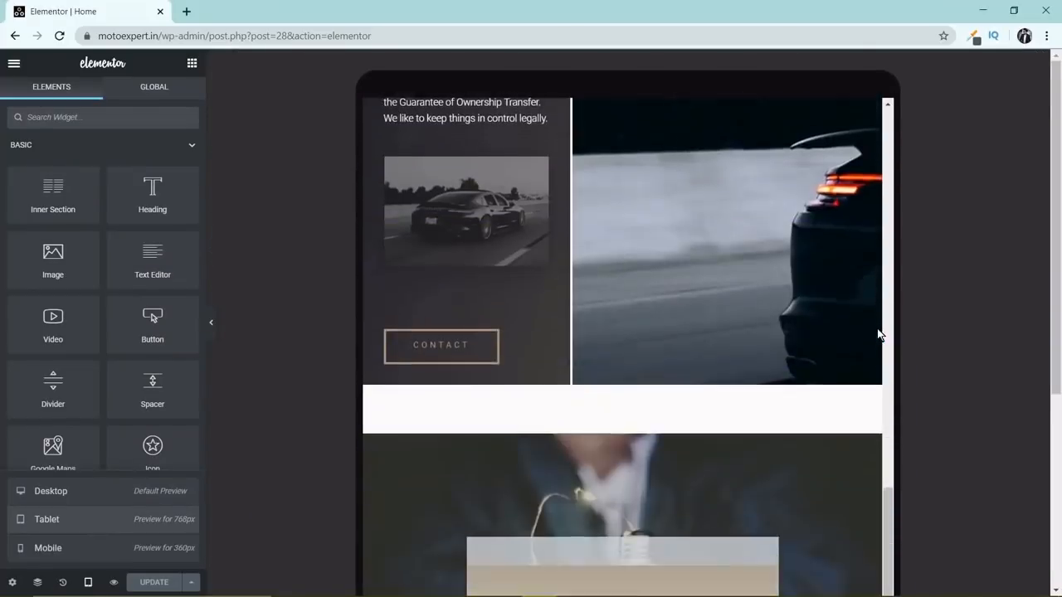
scroll(880, 335, down, 10)
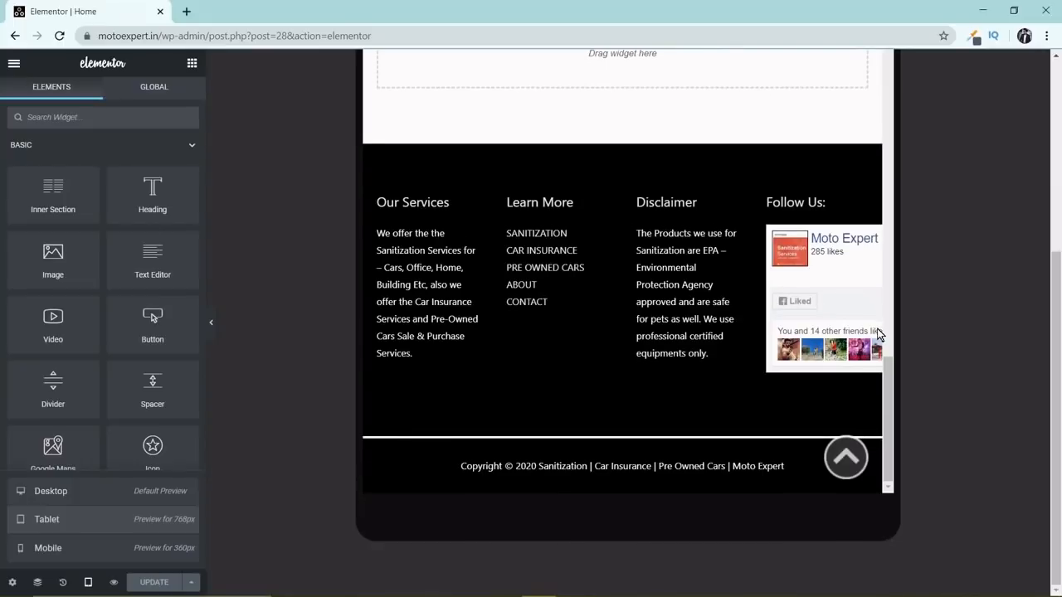
Preview the home page at mobile size in Elementor and check its sections down to the footer.
click(102, 544)
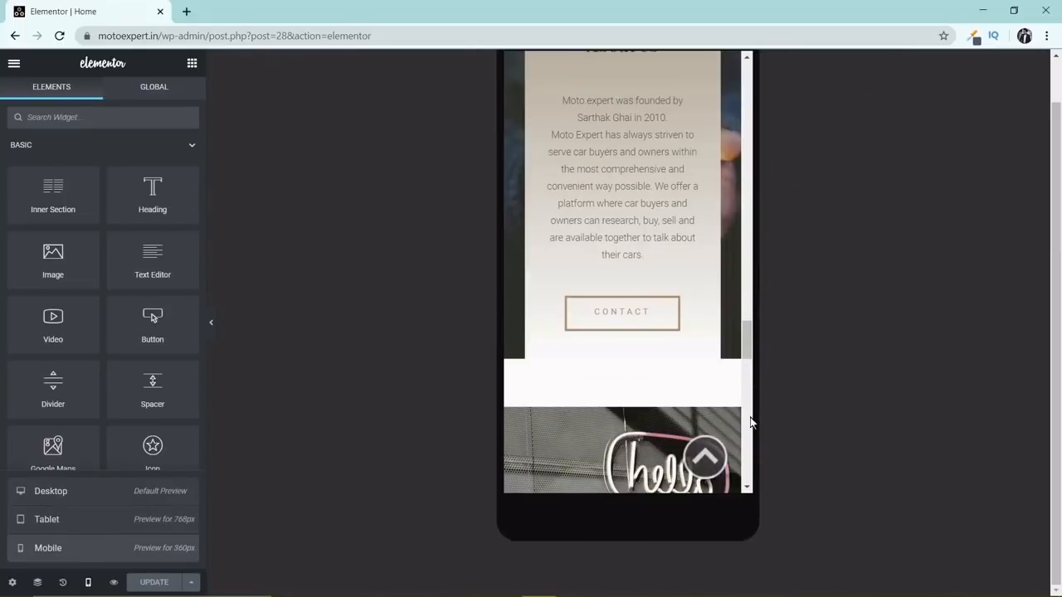
scroll(721, 158, down, 6)
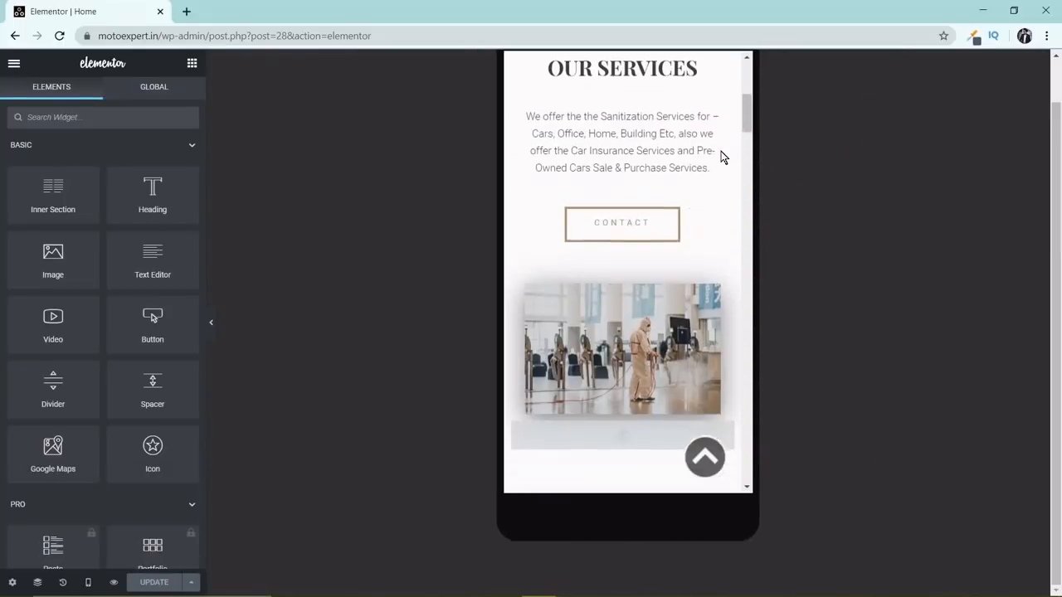
scroll(721, 158, down, 6)
drag(749, 188, 743, 432)
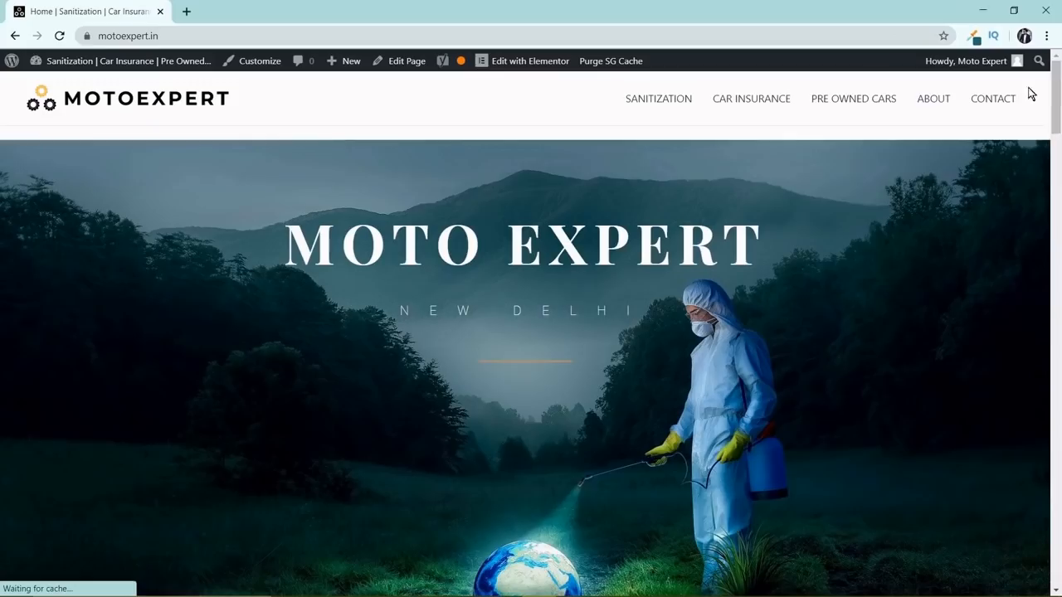
Look over the finished Moto Expert home page on the live site.
middle_click(1036, 111)
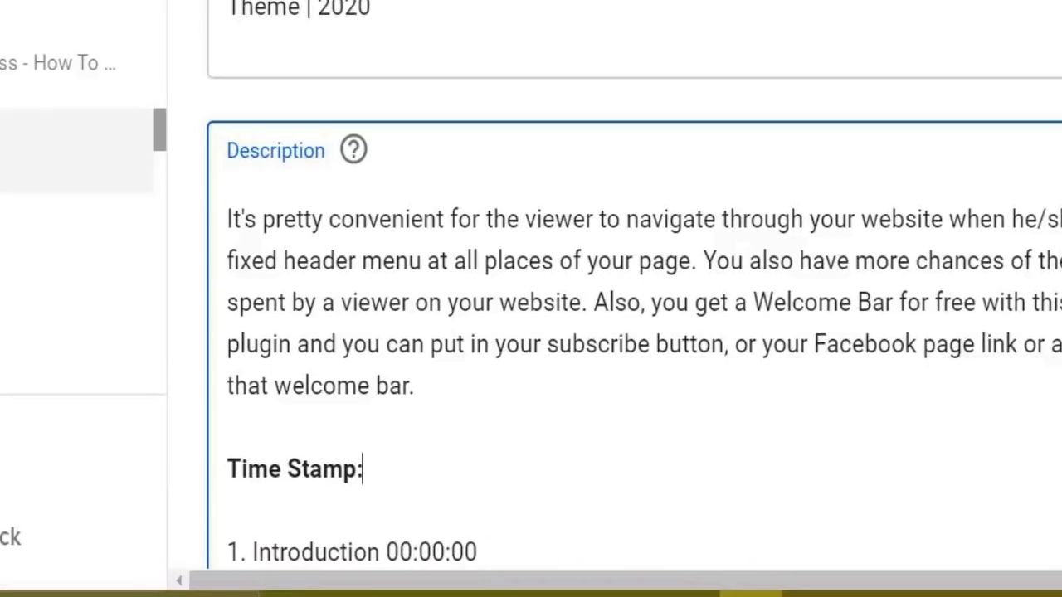
scroll(634, 285, down, 5)
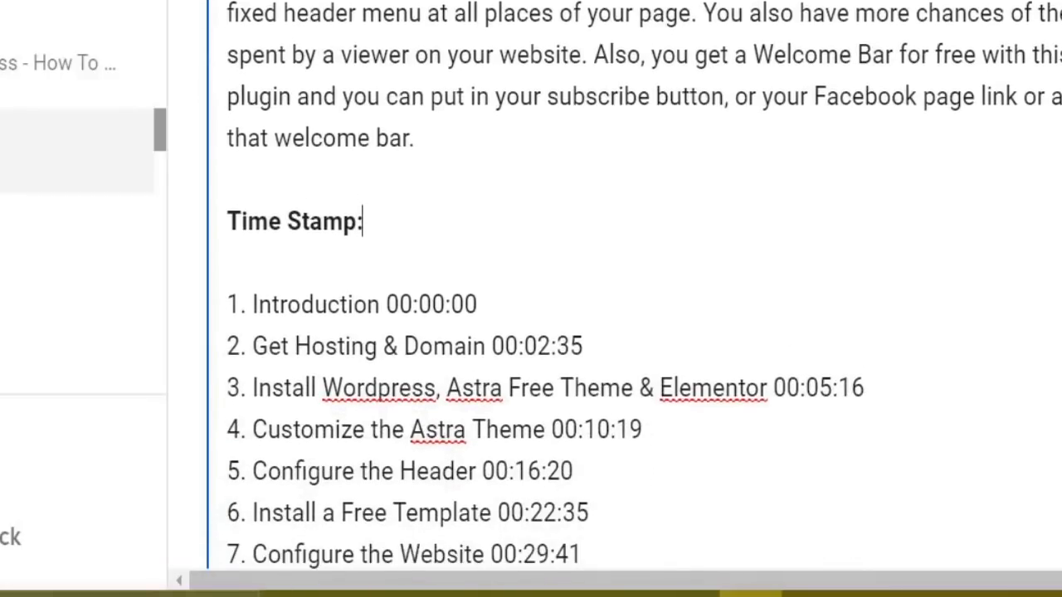
triple_click(269, 221)
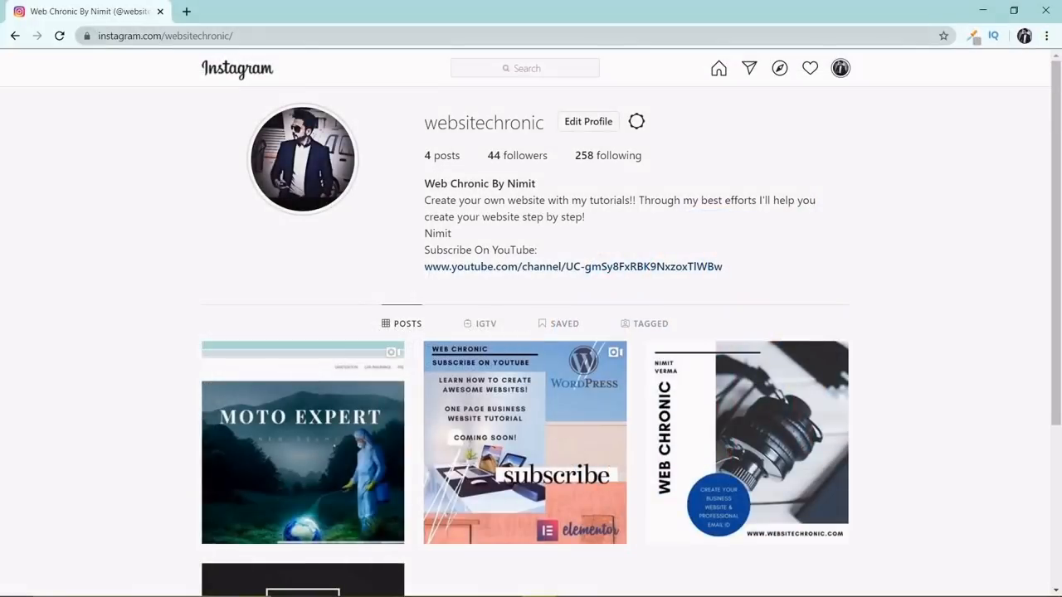
double_click(173, 36)
click(187, 36)
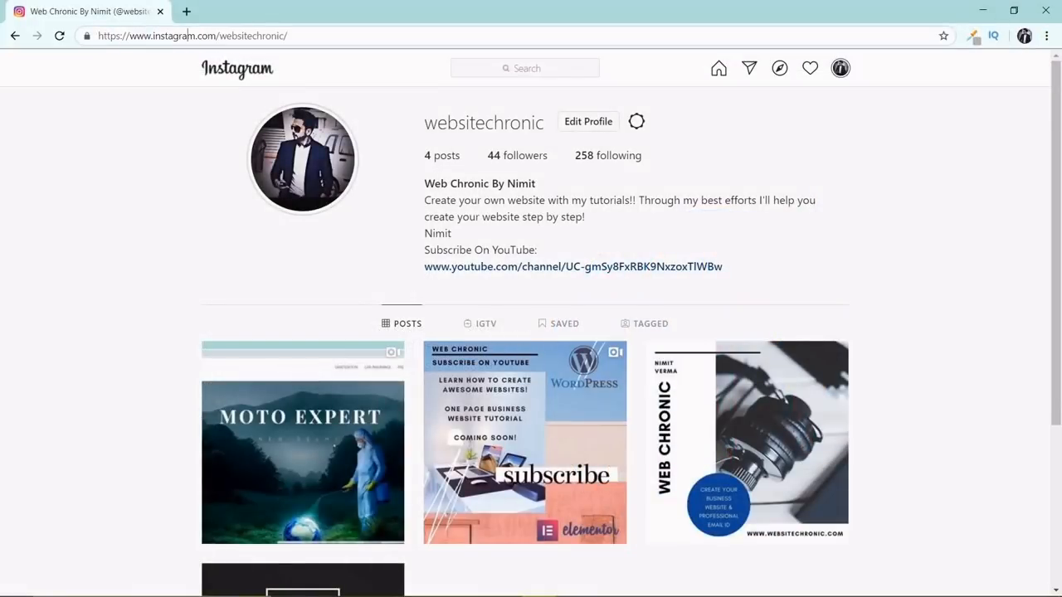
drag(147, 36, 217, 36)
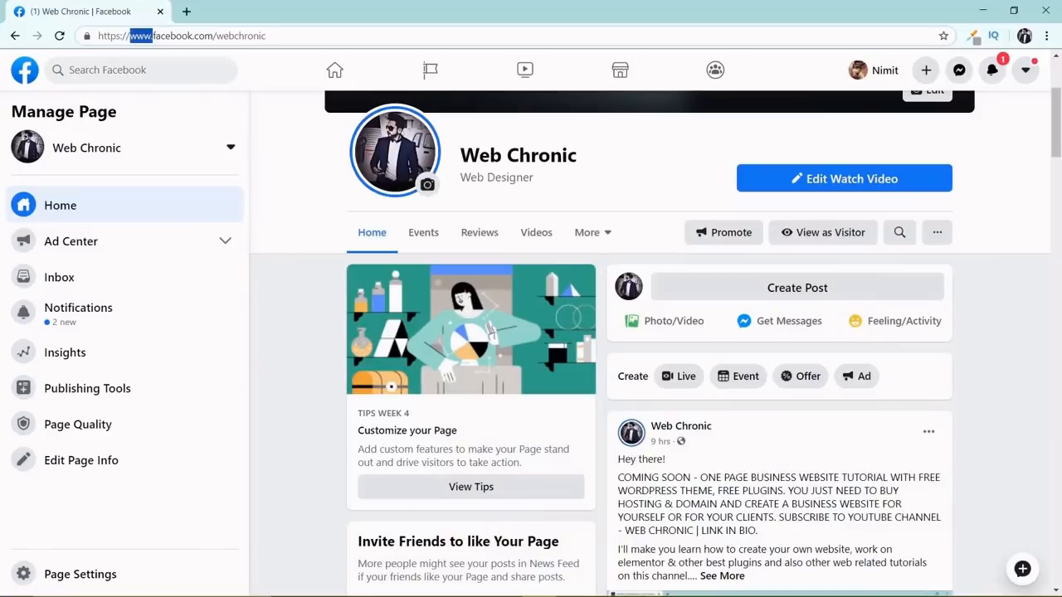
drag(152, 35, 199, 36)
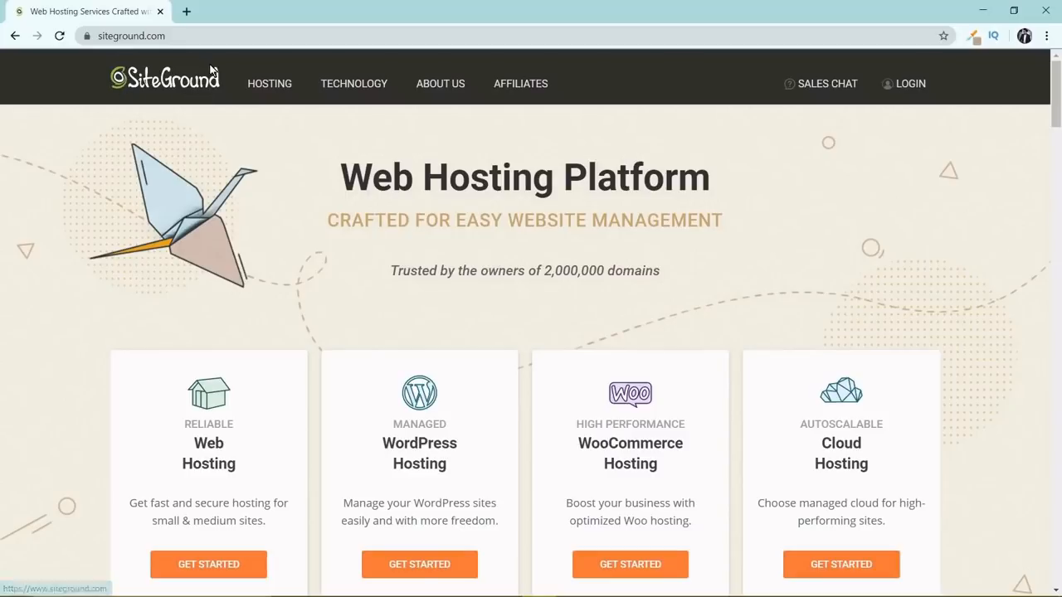
drag(341, 177, 711, 180)
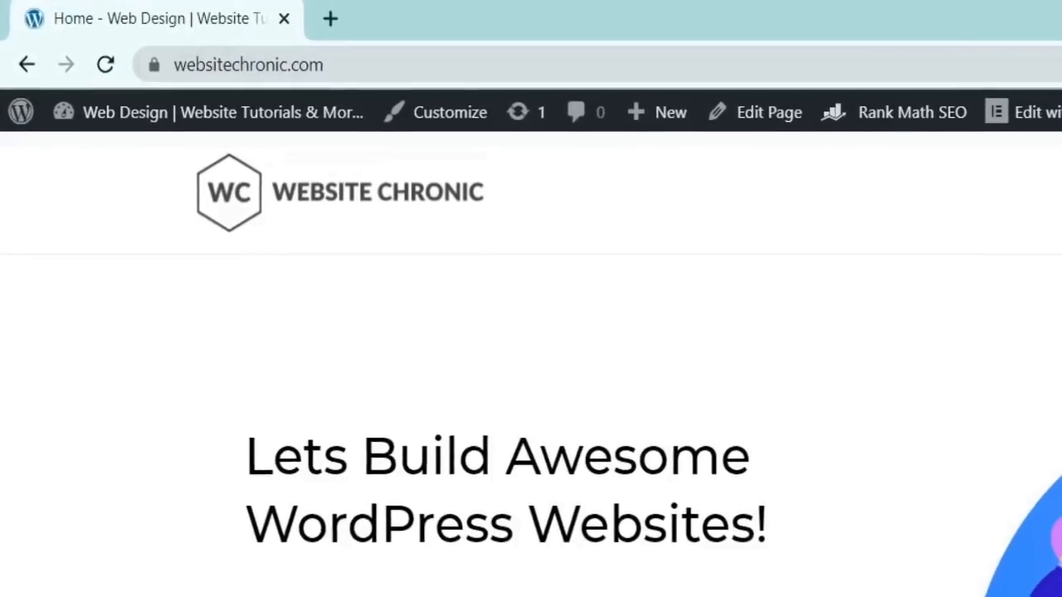
Open the SiteGround site through the link in the web hosting section of websitechronic.com.
scroll(757, 485, down, 10)
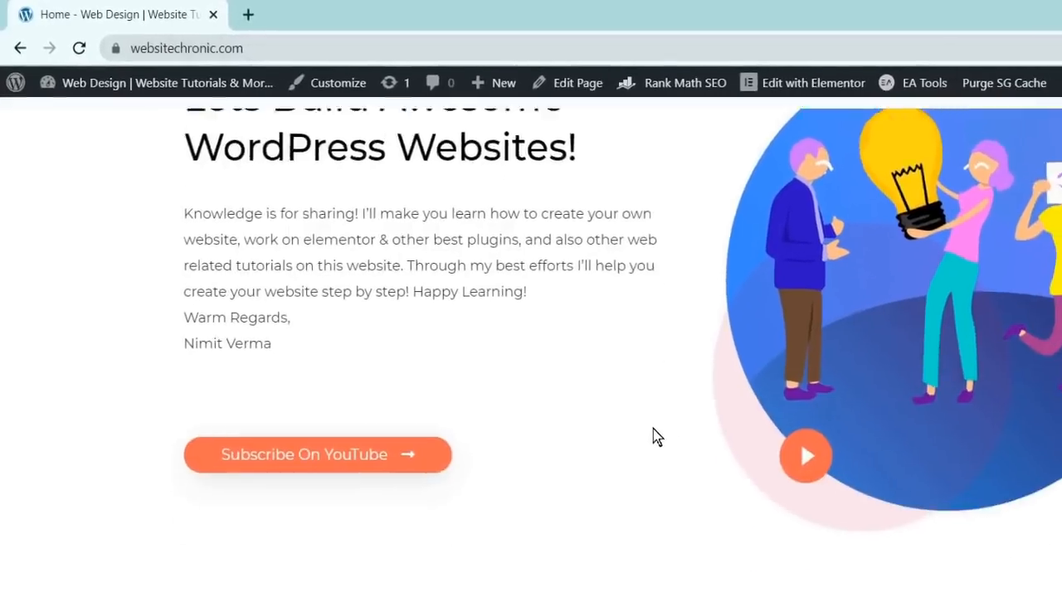
scroll(490, 310, down, 10)
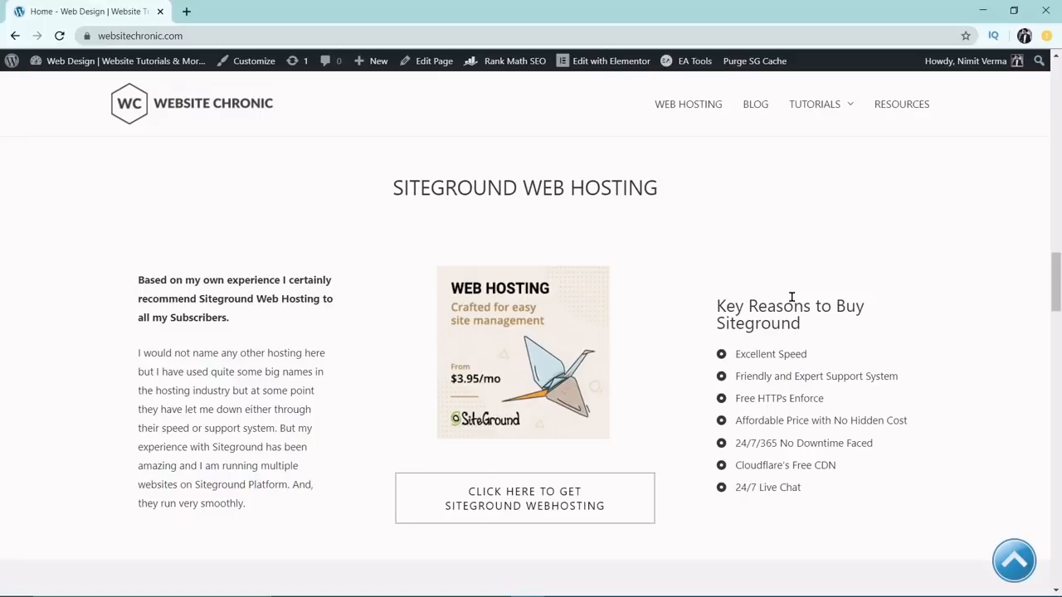
click(538, 503)
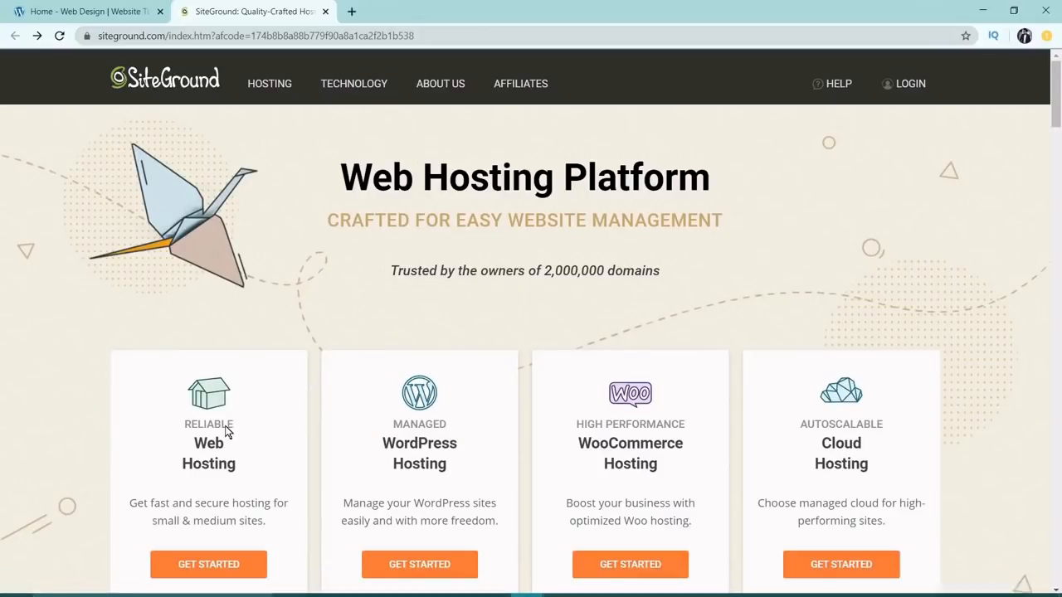
Open SiteGround's Web Hosting plans and compare the features of StartUp, GrowBig and GoGeek.
scroll(230, 373, down, 2)
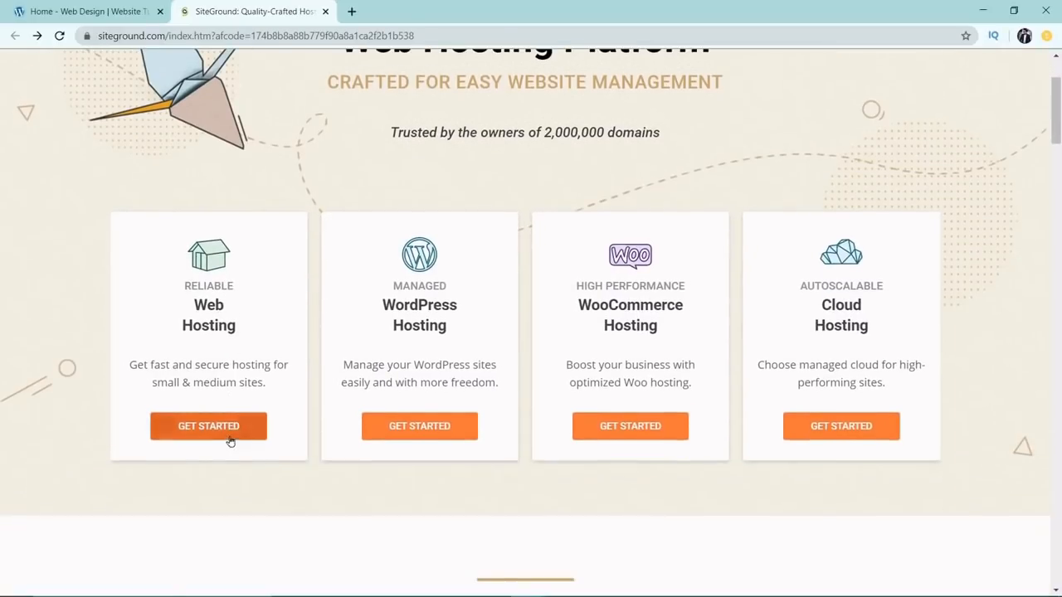
click(233, 437)
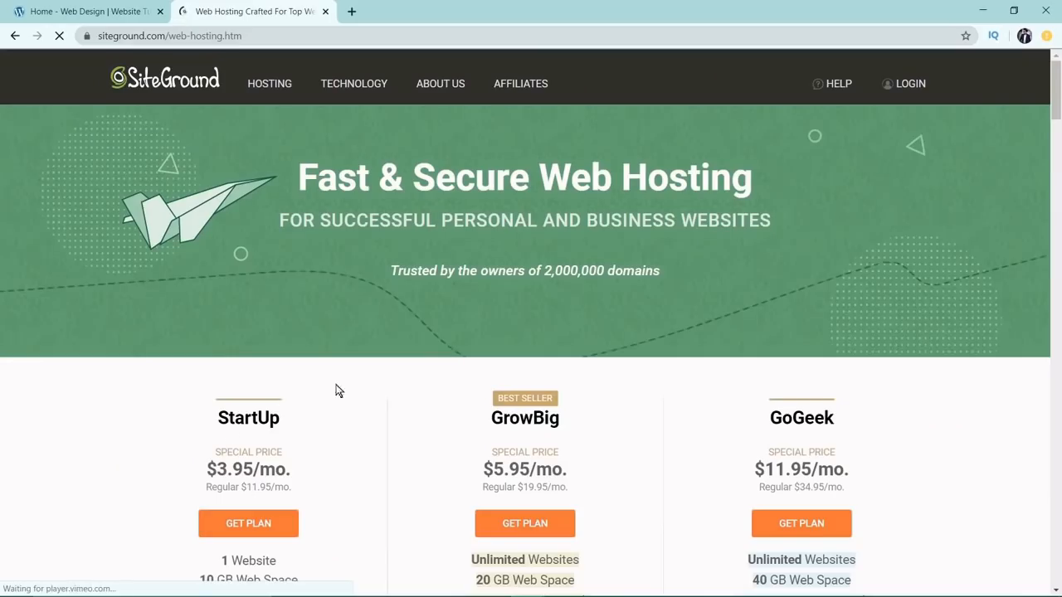
scroll(433, 379, down, 2)
scroll(433, 379, down, 3)
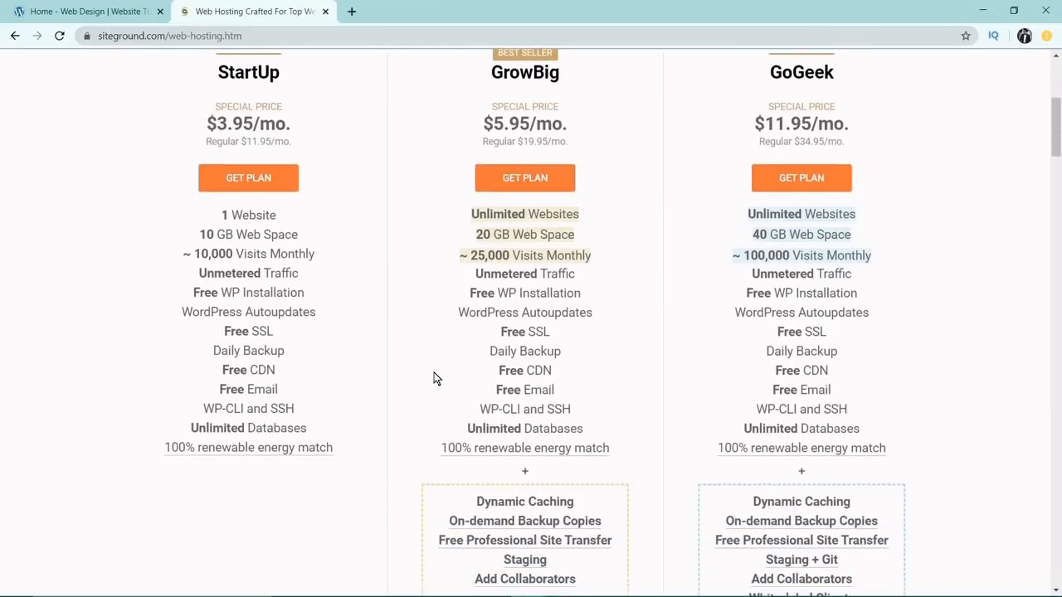
scroll(434, 378, up, 1)
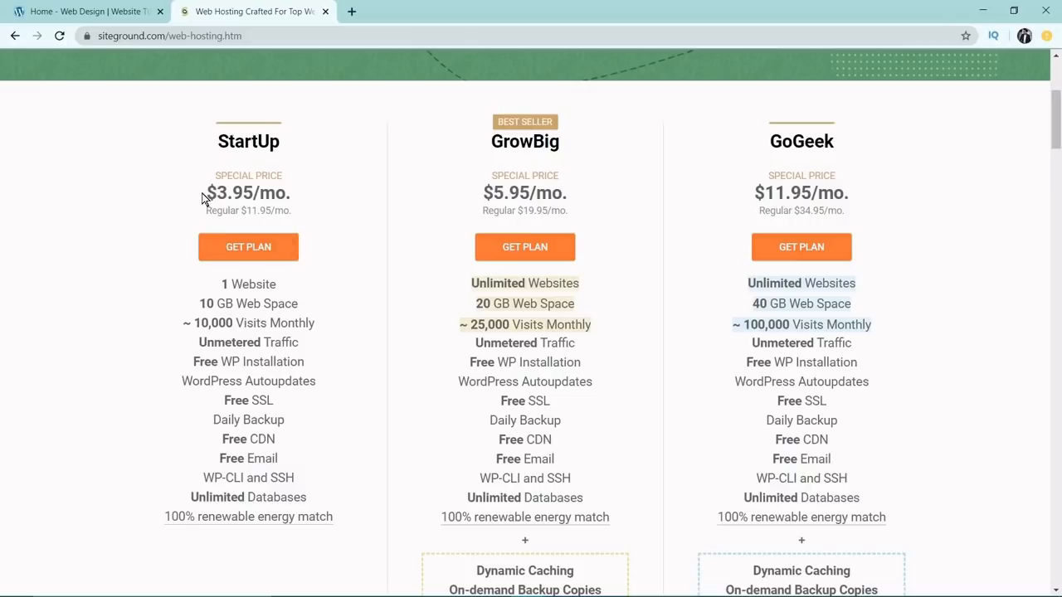
Calculate the StartUp plan's yearly cost in Windows Calculator as 3.95 × 12.
drag(207, 193, 296, 199)
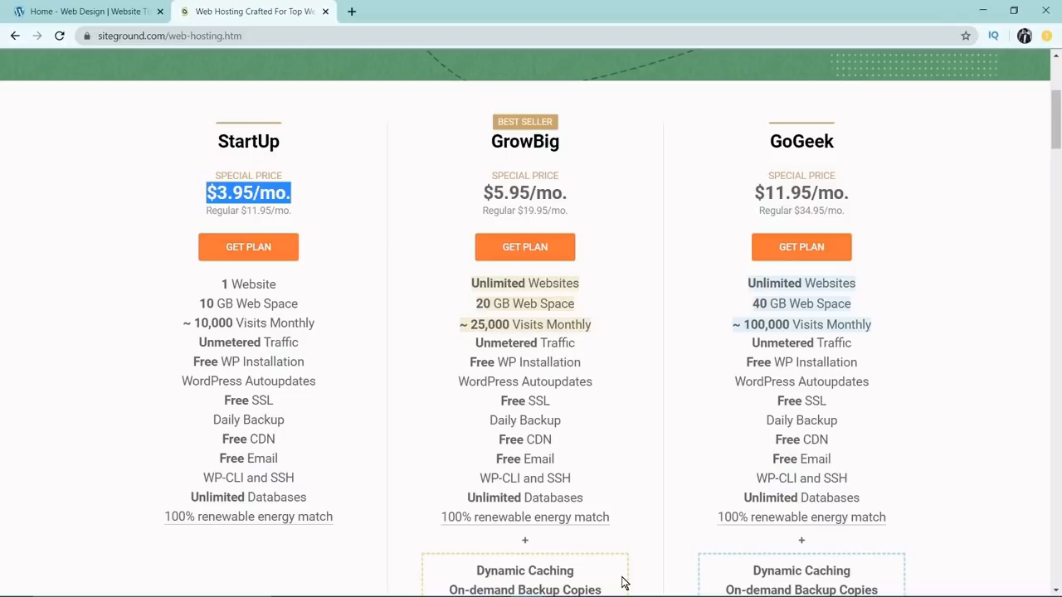
key(super+r)
text(cal)
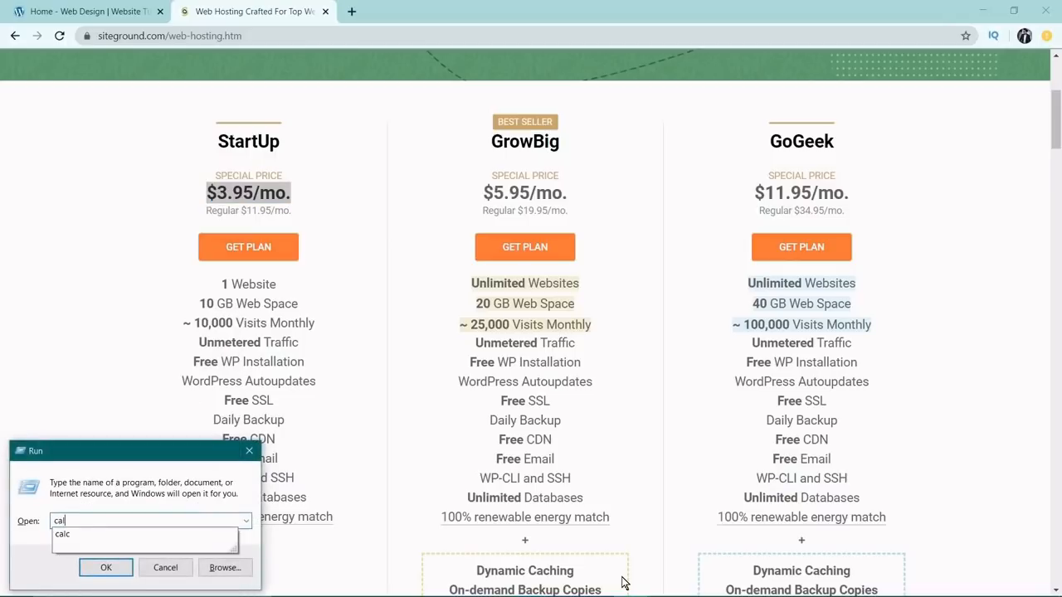
text(c)
key(Return)
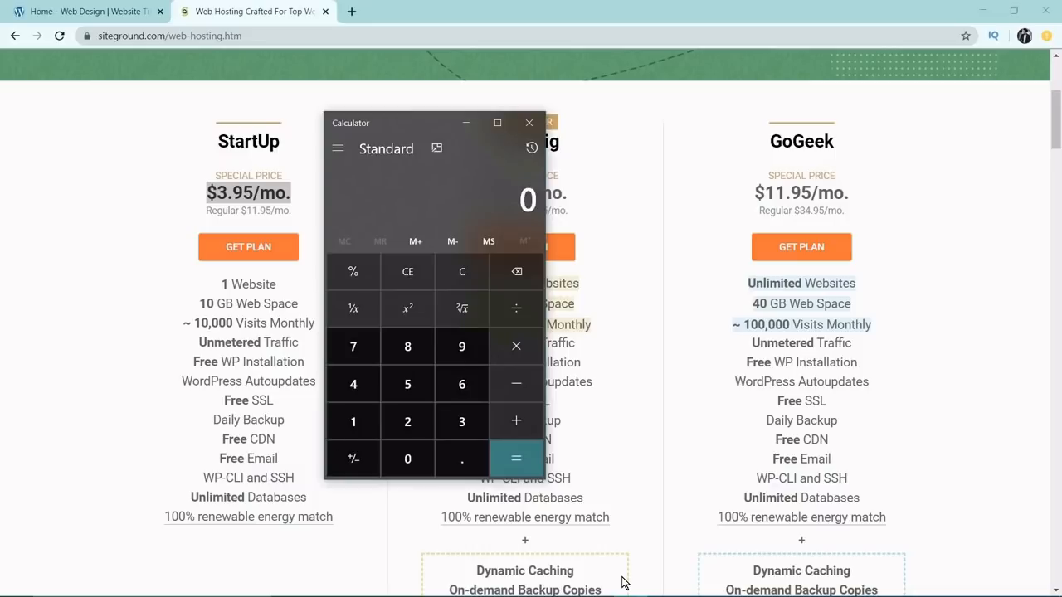
text(3.95*12)
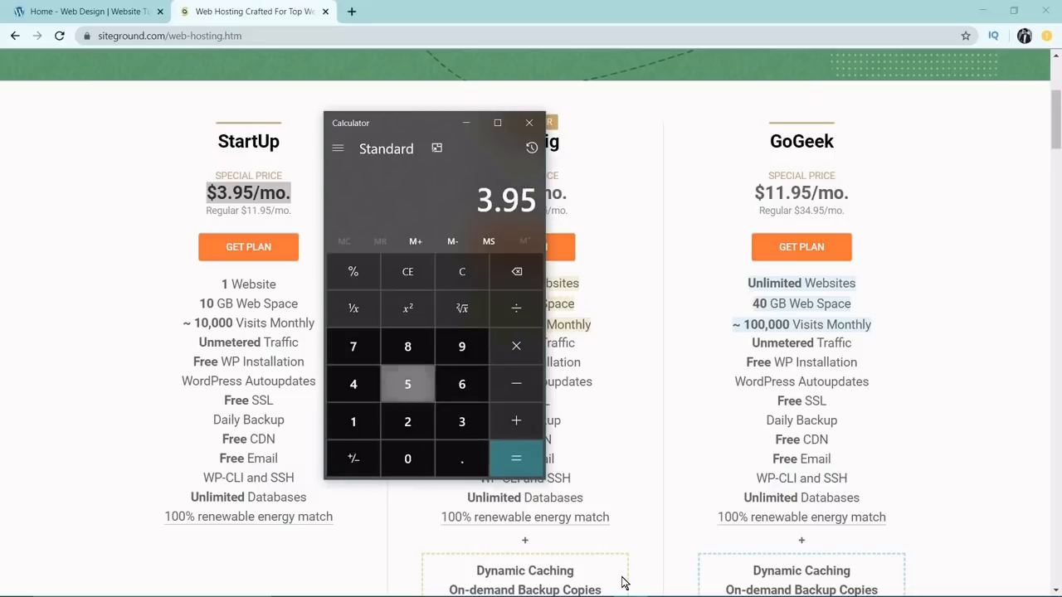
key(Return)
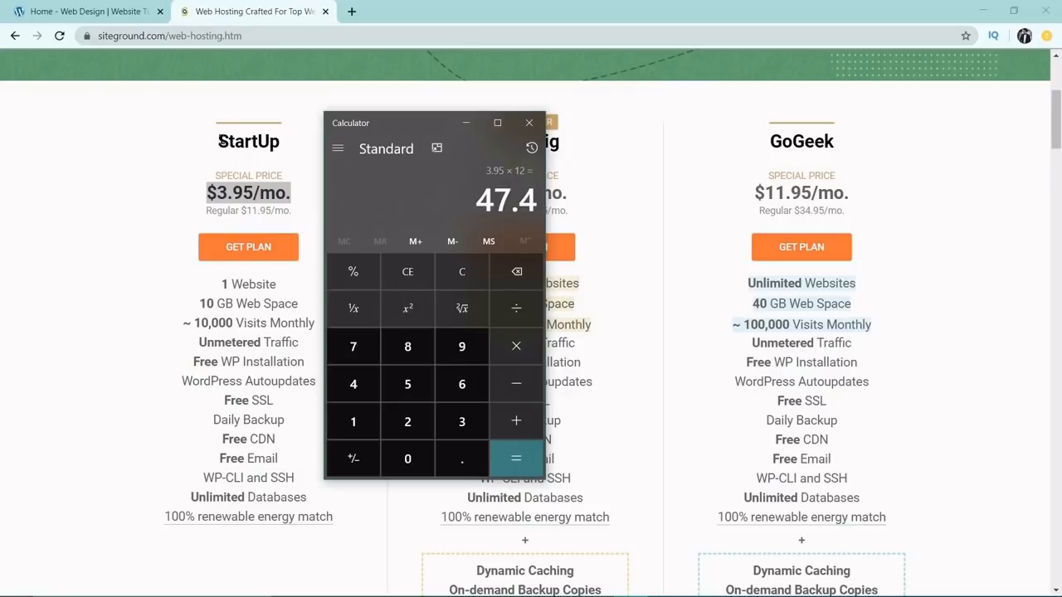
drag(219, 141, 271, 144)
click(494, 139)
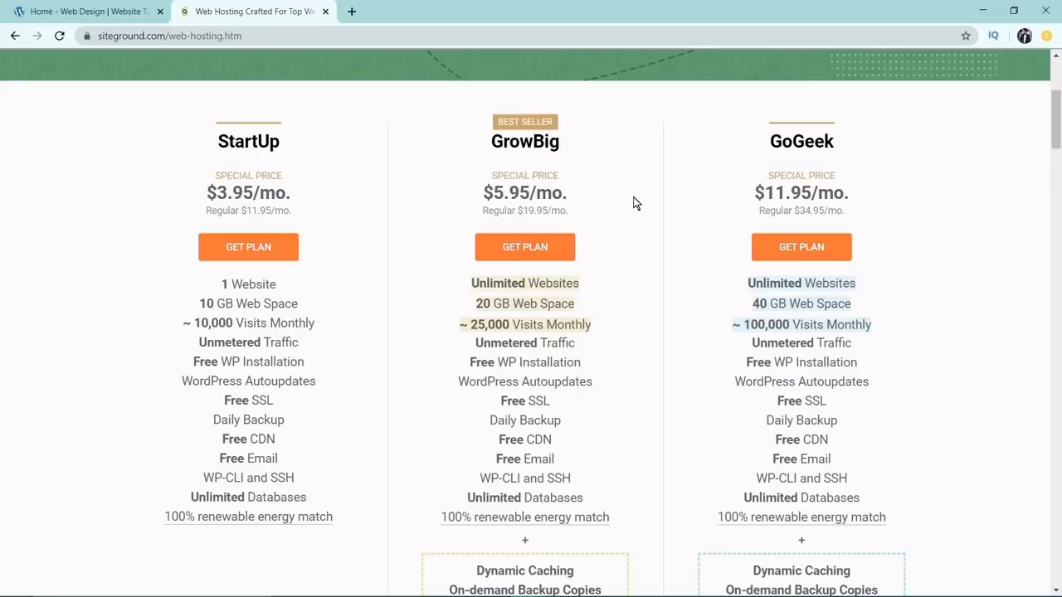
Calculate the GrowBig plan's yearly cost in Windows Calculator as 5.95 × 12.
key(super+r)
key(Return)
text(5.956)
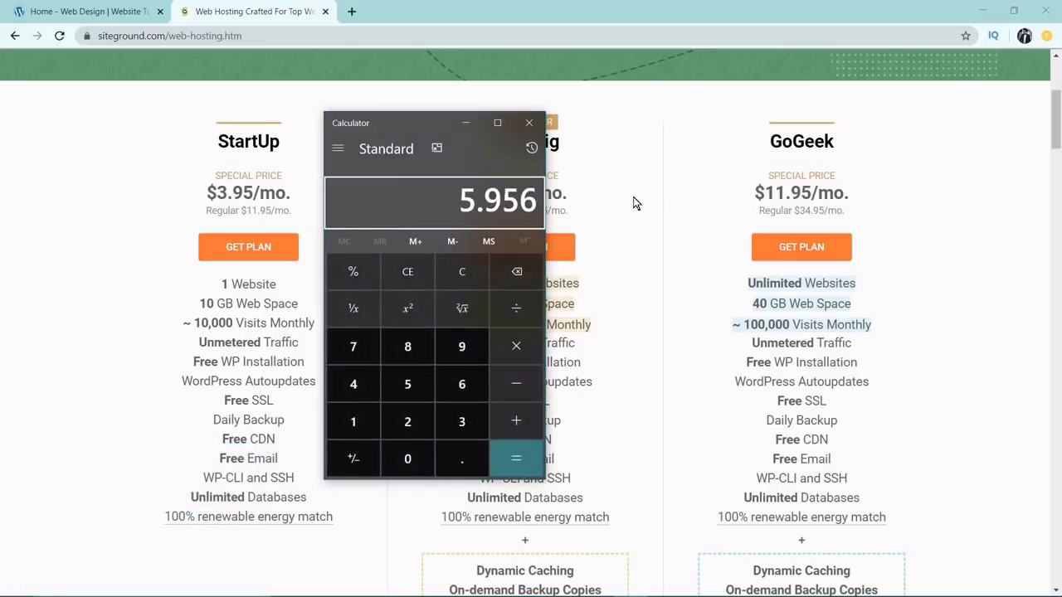
key(BackSpace)
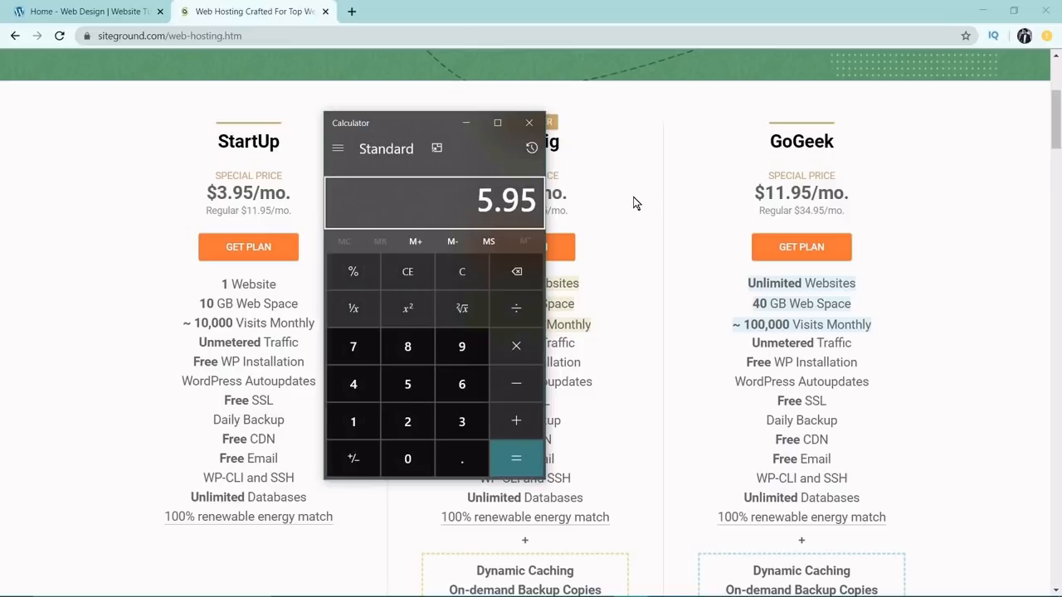
text(*12)
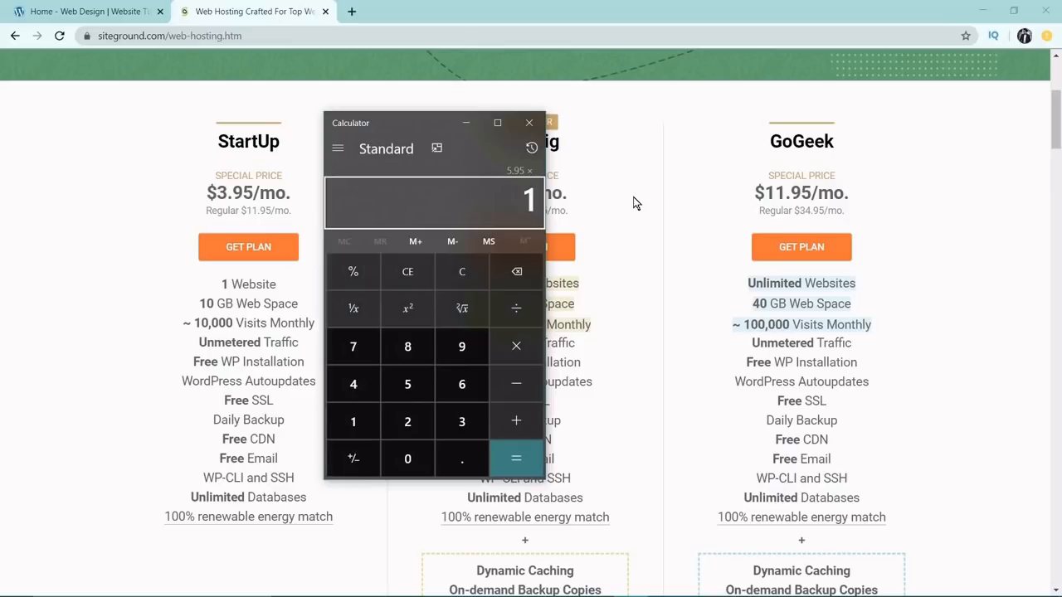
key(Return)
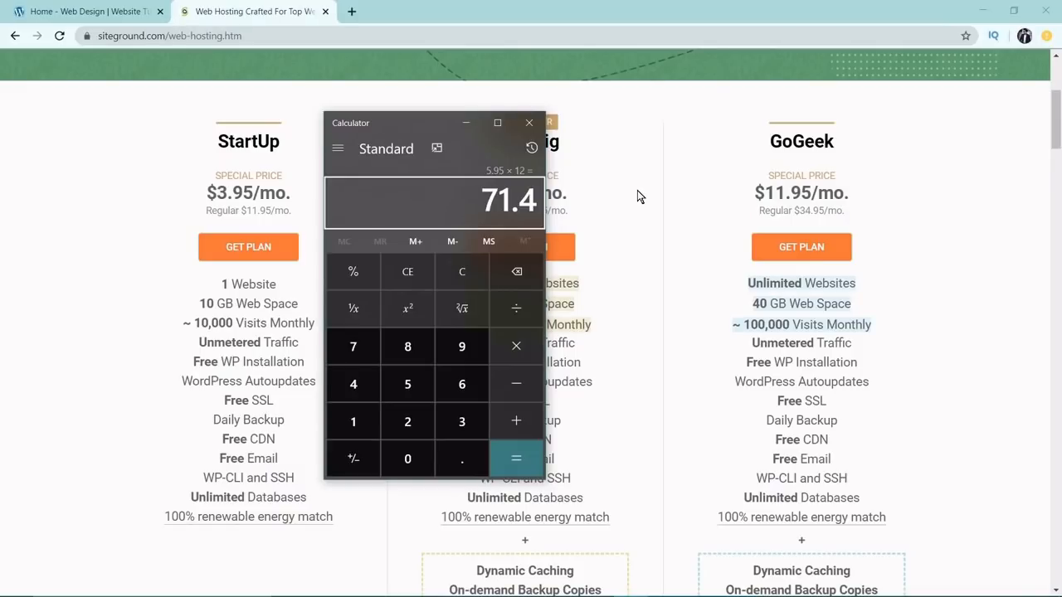
click(636, 196)
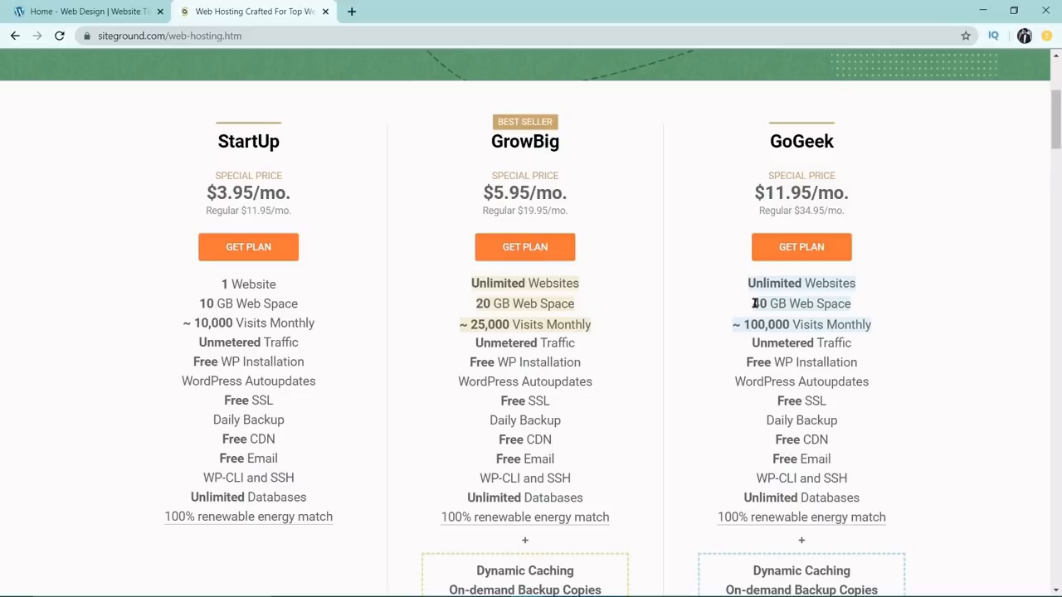
Compare the remaining features of the GrowBig and GoGeek plans.
scroll(764, 319, down, 2)
scroll(645, 310, up, 2)
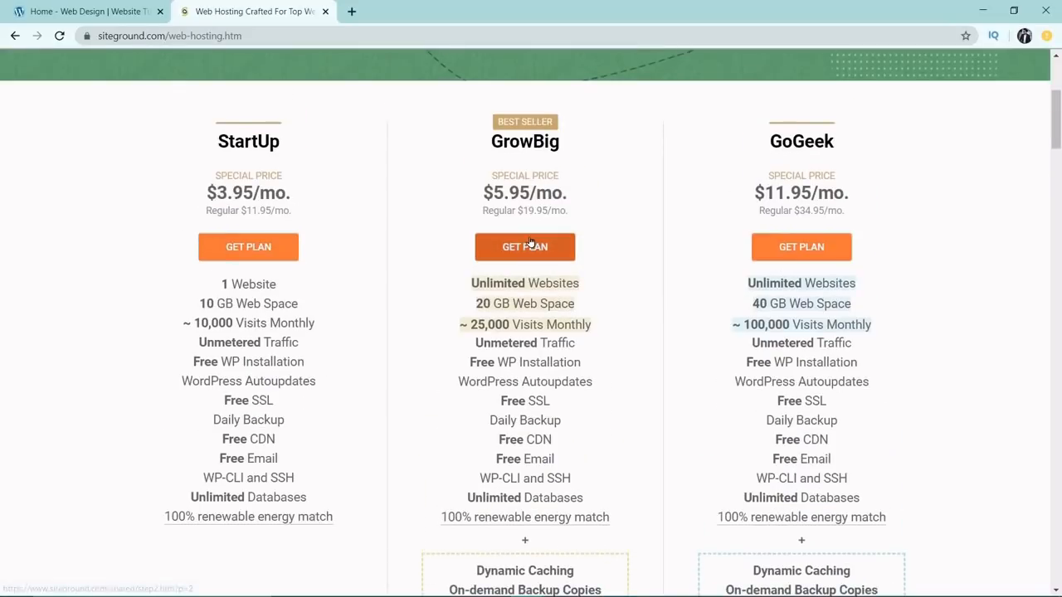
Order the GrowBig plan and submit motoexpert.com as the new domain to register.
click(533, 242)
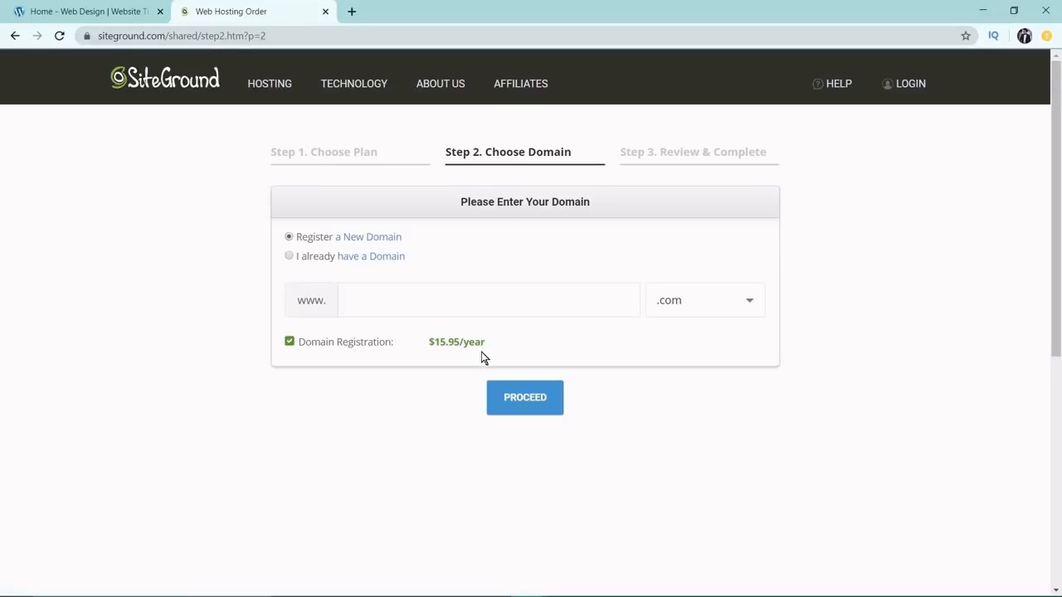
click(385, 289)
text(motoexpert)
drag(429, 341, 486, 348)
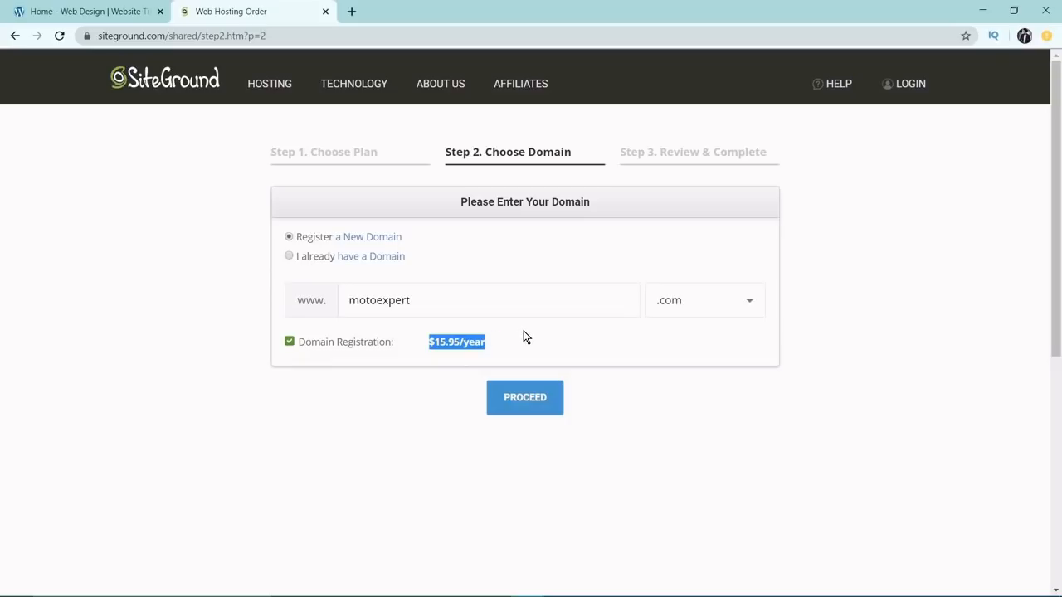
click(543, 399)
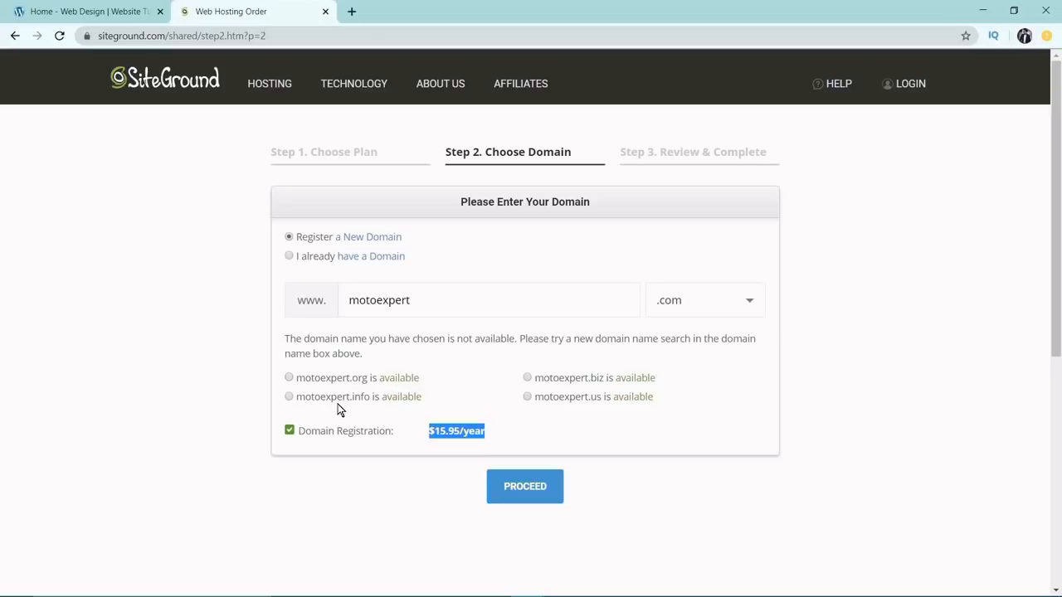
Change the domain extension to .in and submit motoexpert.in for registration.
click(735, 304)
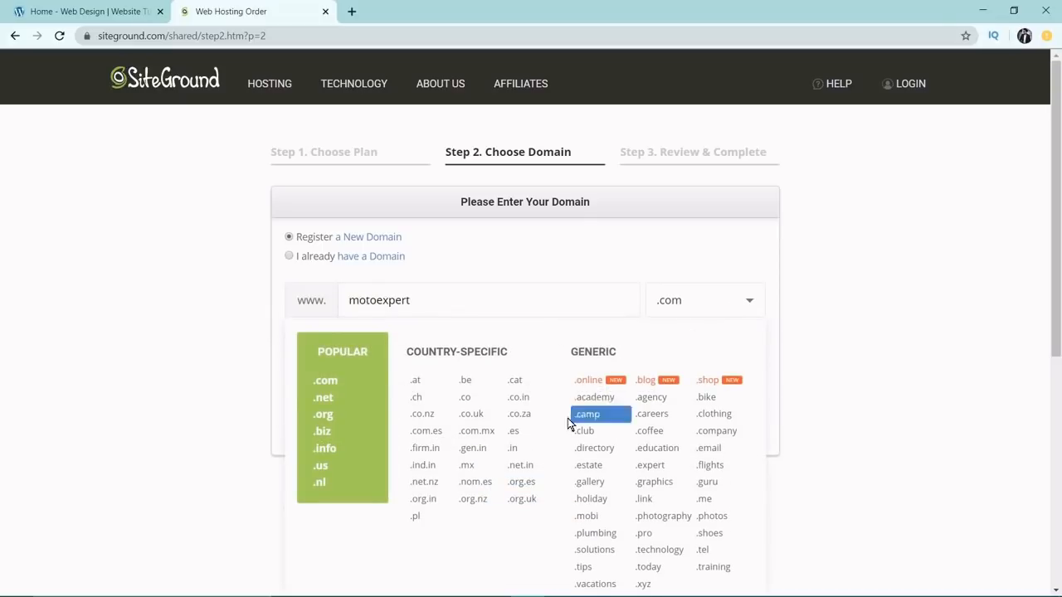
click(512, 450)
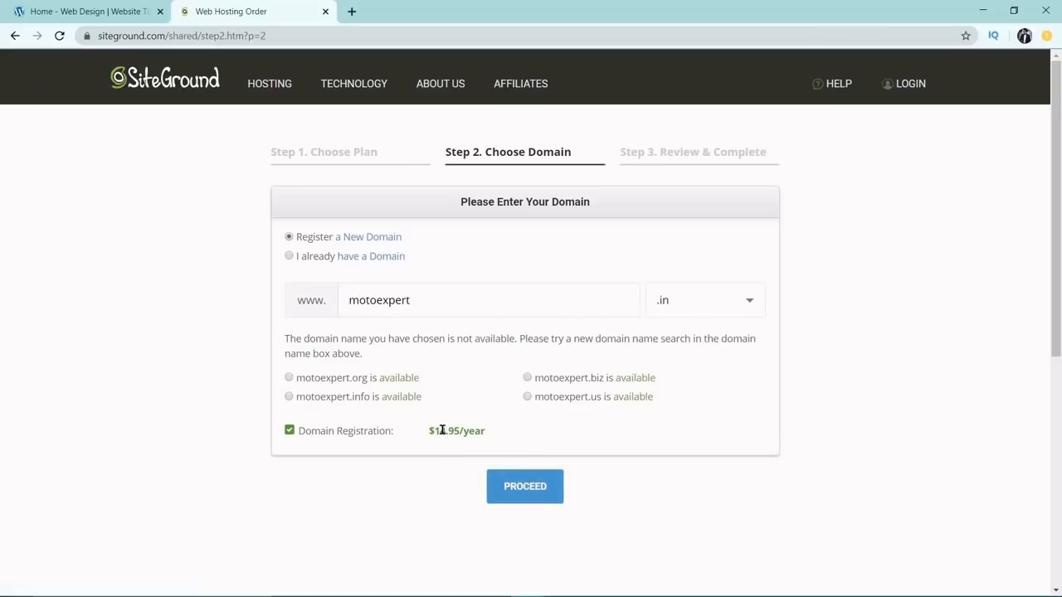
click(512, 482)
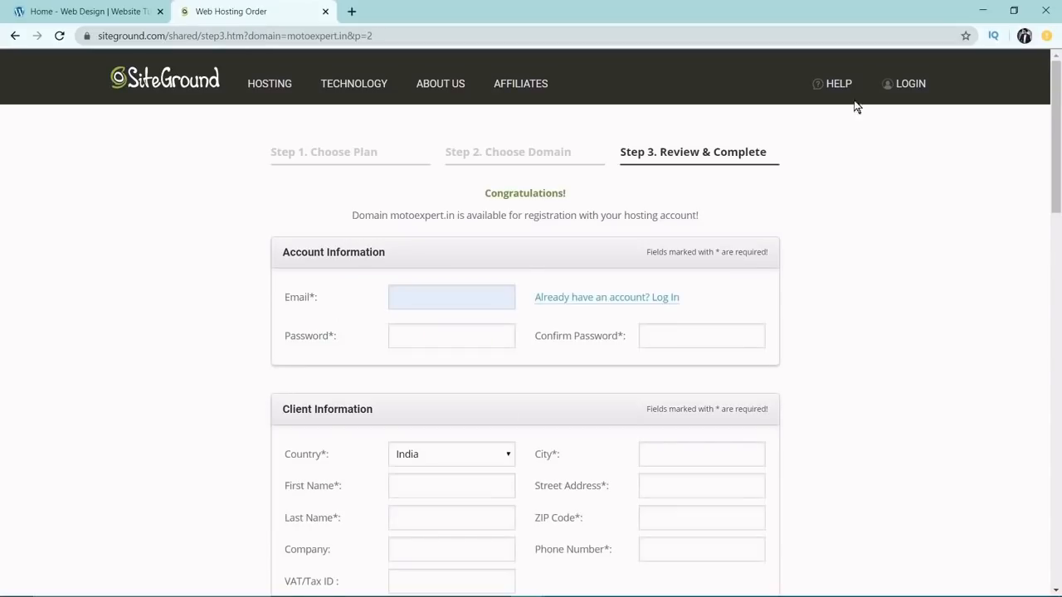
Review the order form's account, client, payment and purchase information sections, including the extra services.
scroll(570, 283, down, 5)
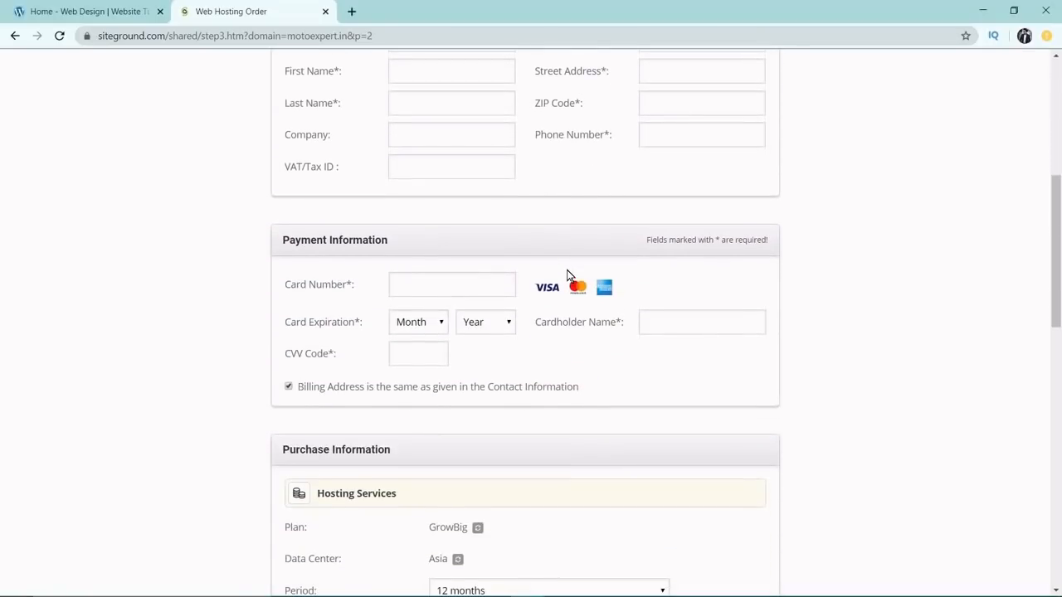
scroll(569, 274, down, 3)
scroll(567, 269, down, 5)
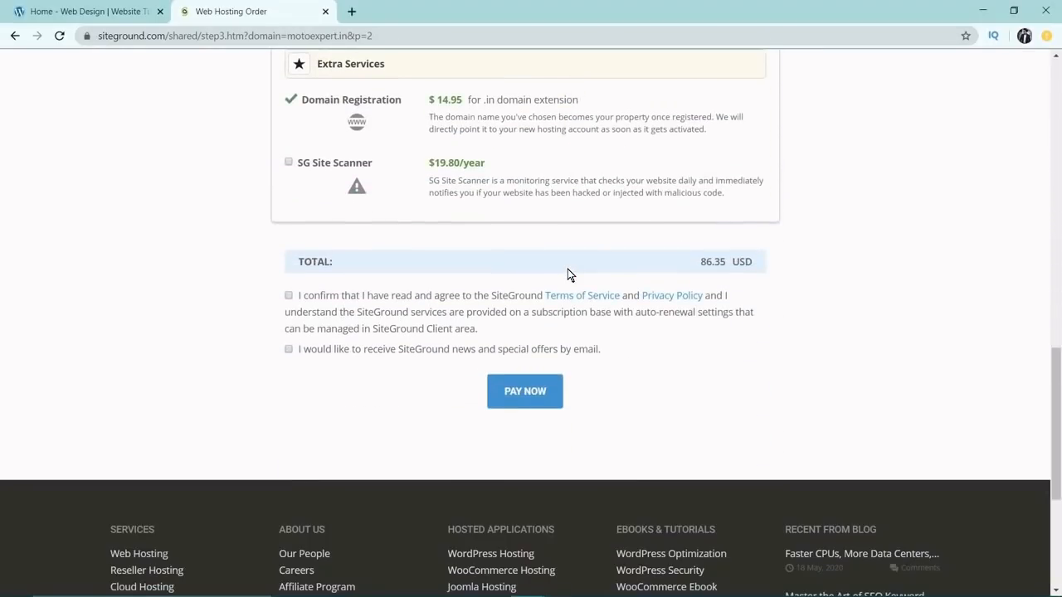
scroll(568, 269, up, 10)
scroll(567, 269, up, 4)
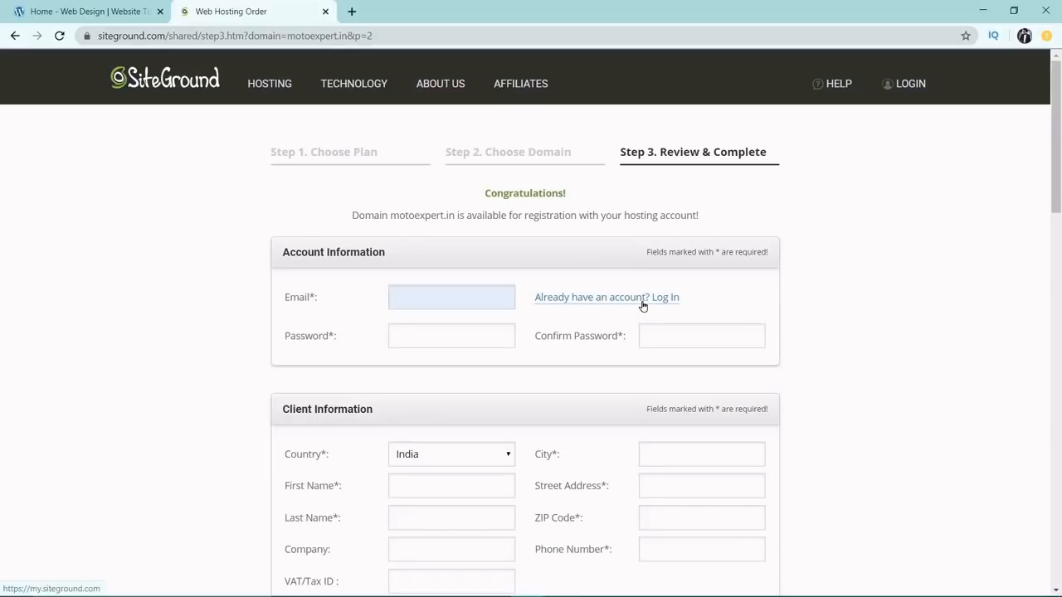
scroll(489, 290, down, 1)
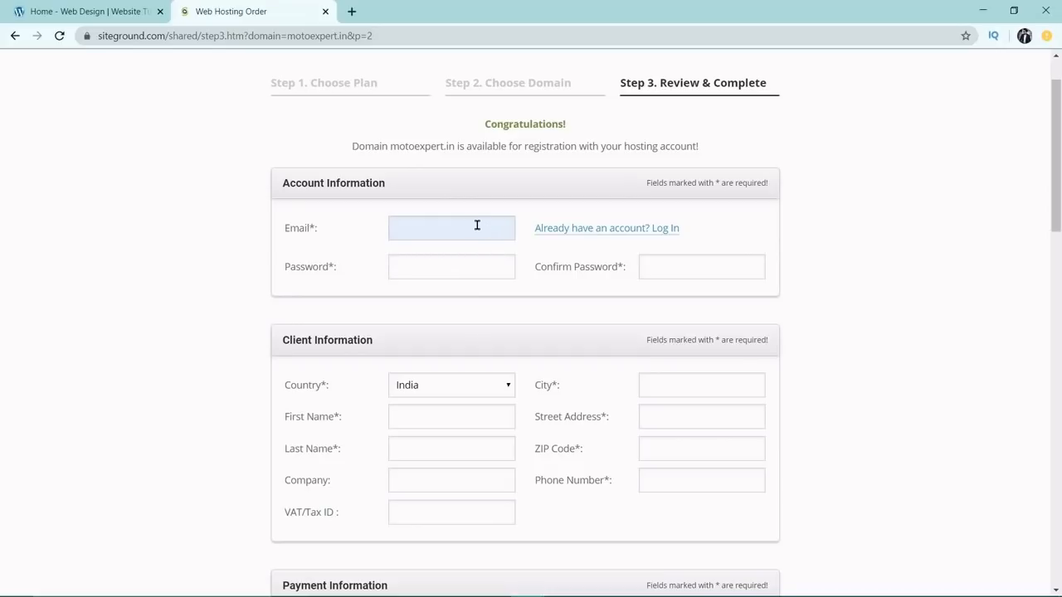
scroll(473, 256, down, 2)
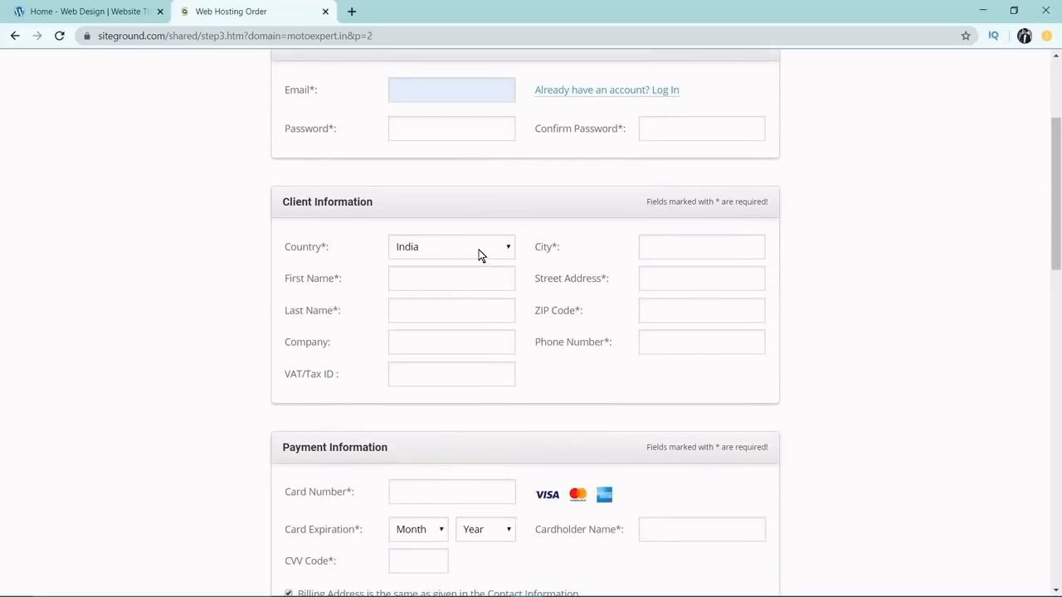
scroll(464, 240, down, 1)
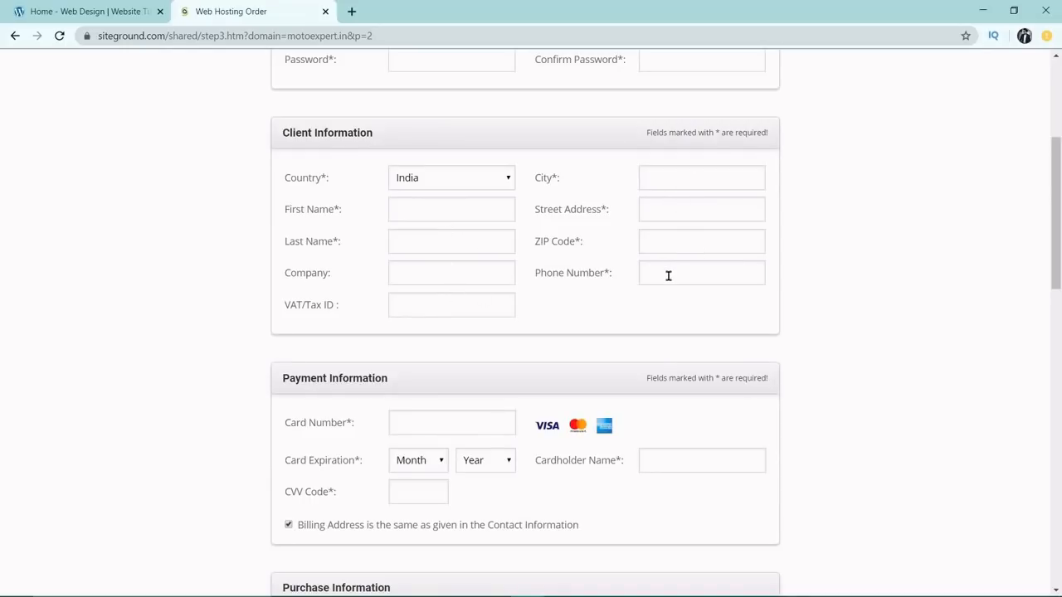
scroll(668, 276, down, 3)
click(445, 210)
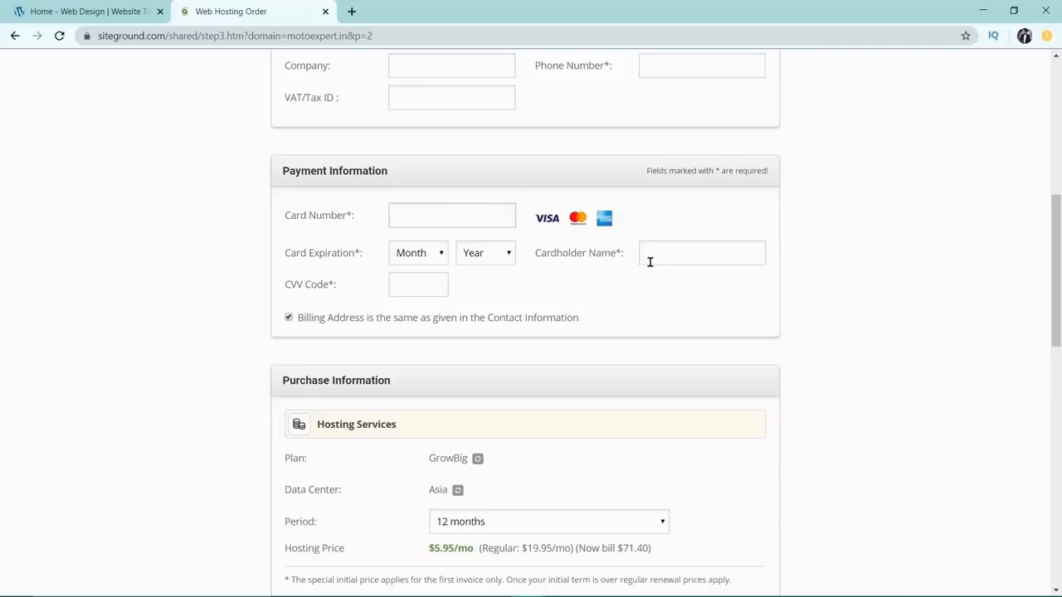
scroll(401, 238, down, 1)
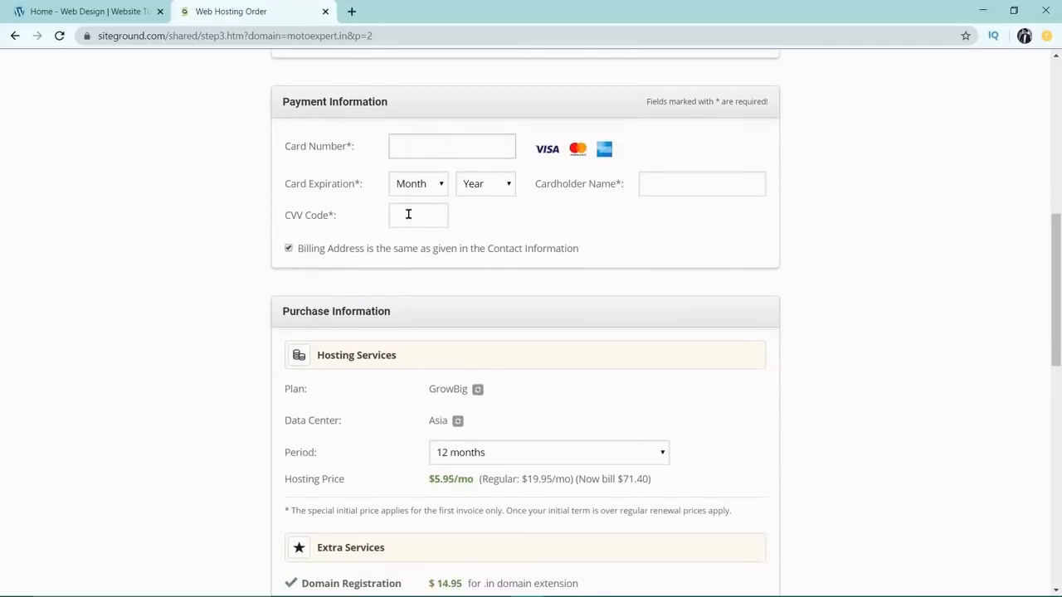
scroll(407, 213, down, 2)
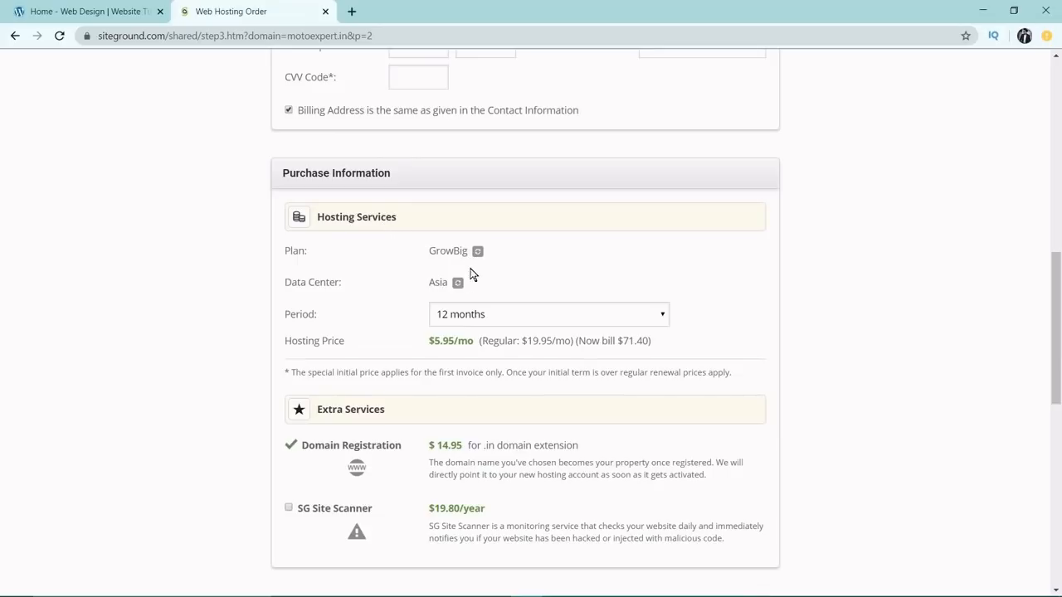
scroll(481, 301, down, 1)
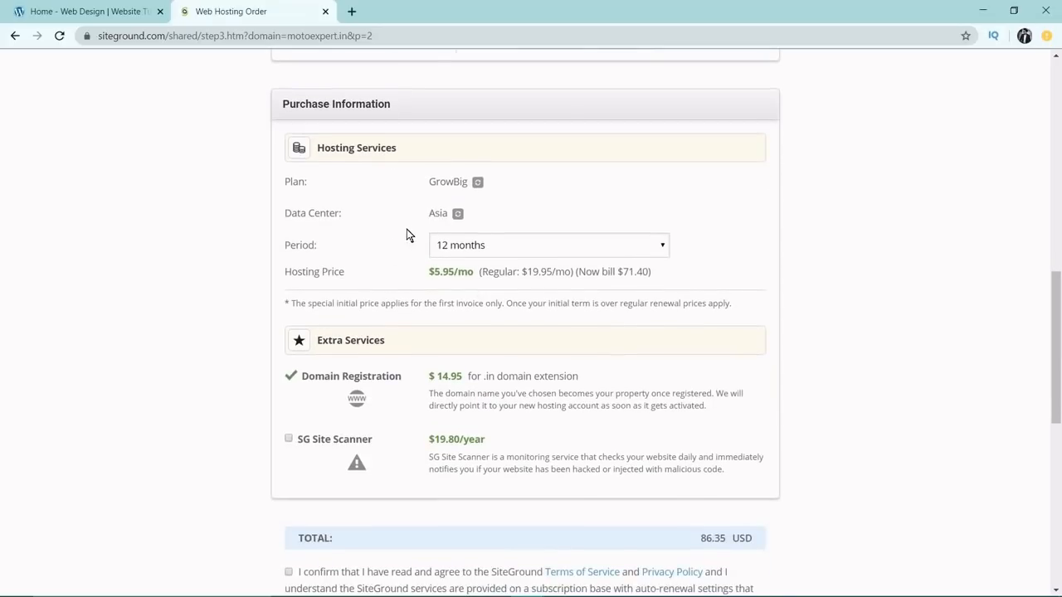
Open the hosting data center choices and keep Asia, Singapore.
click(457, 214)
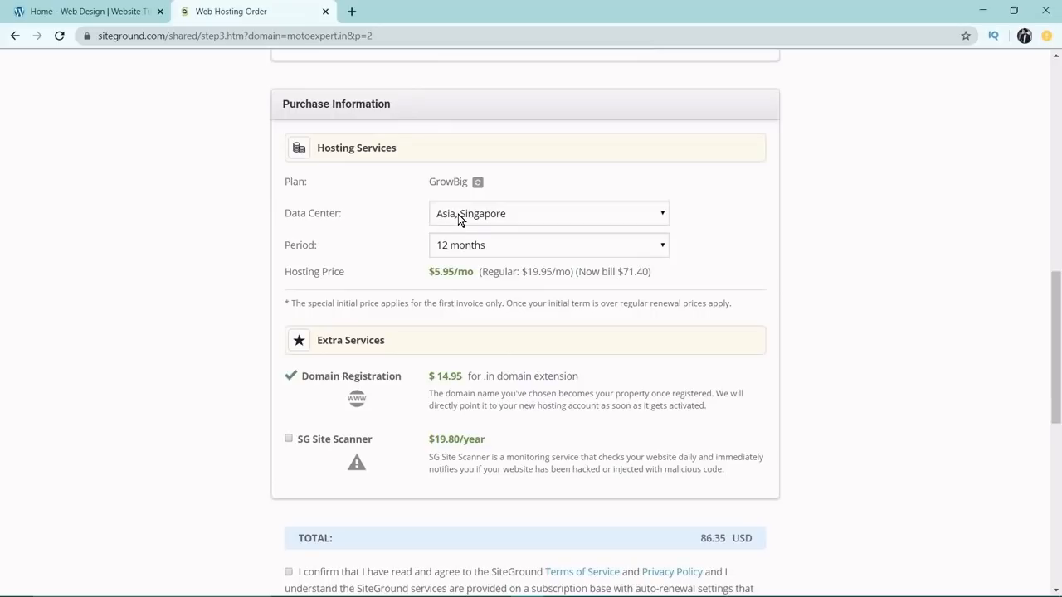
click(488, 217)
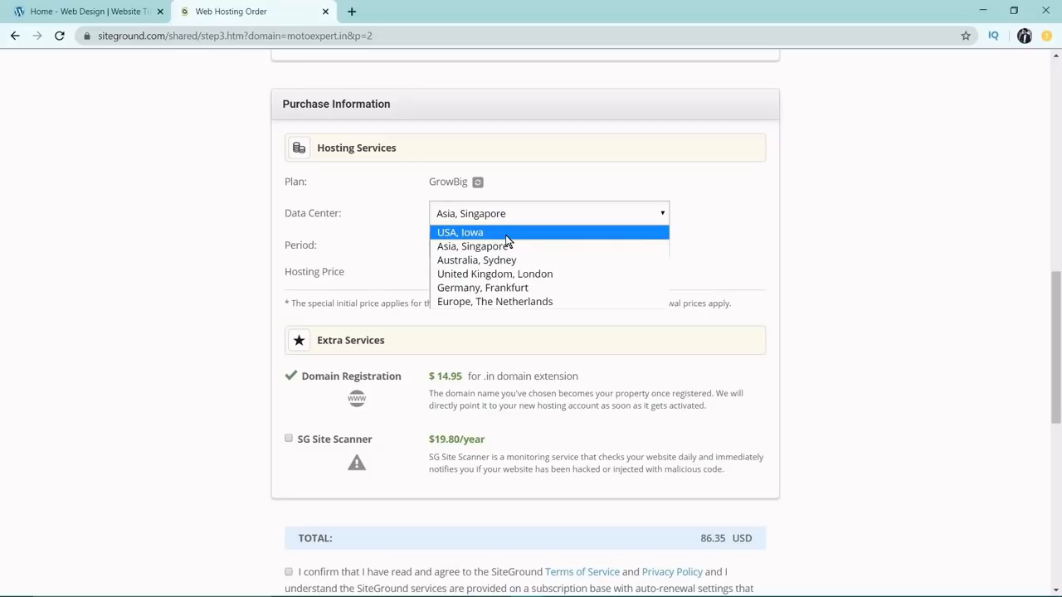
click(835, 211)
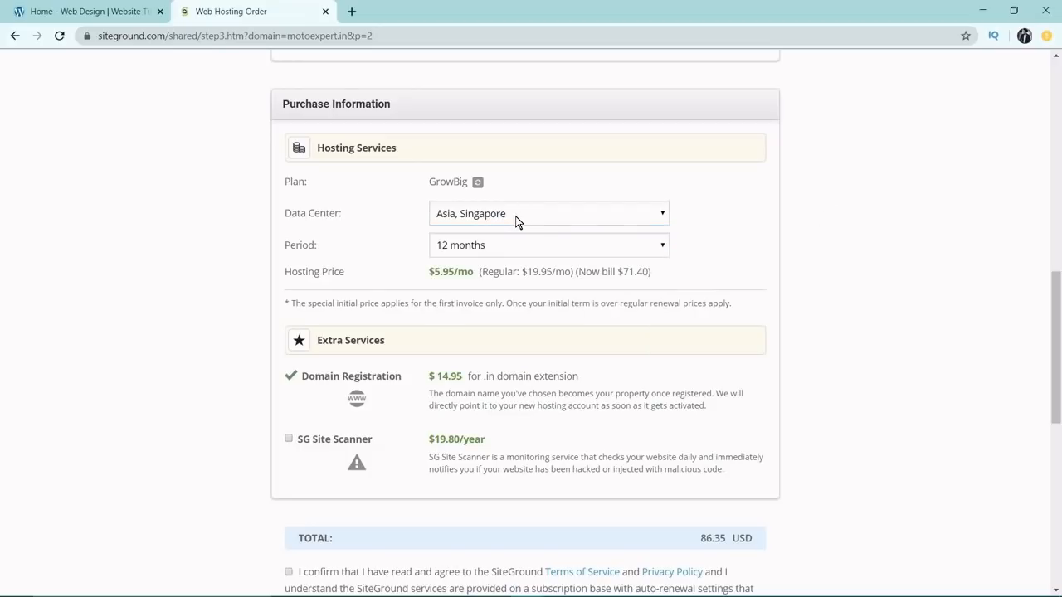
Try the 1-month trial as the hosting period and return it to 12 months.
scroll(513, 222, down, 1)
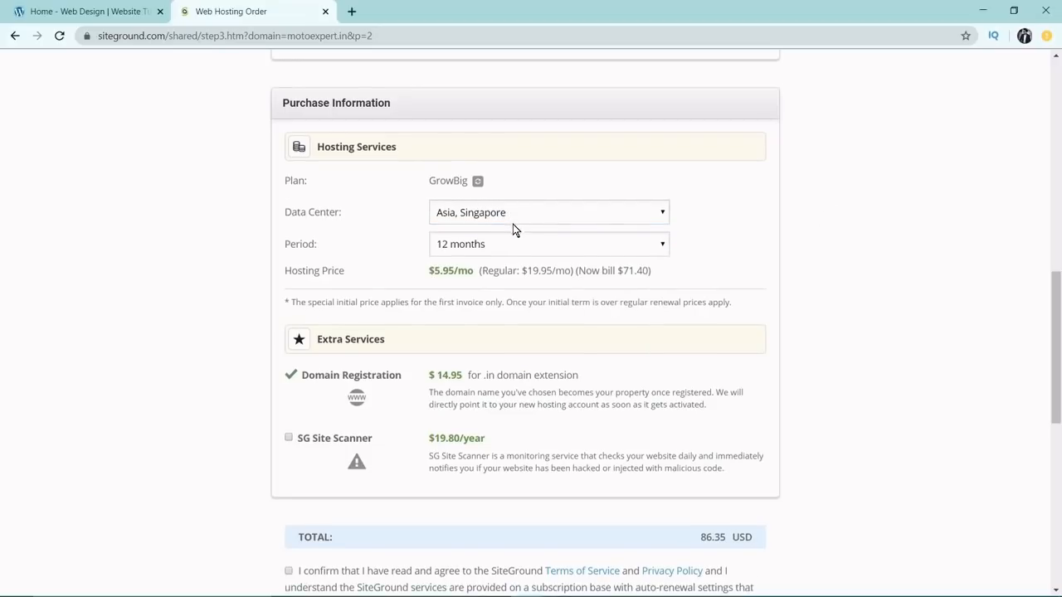
click(483, 178)
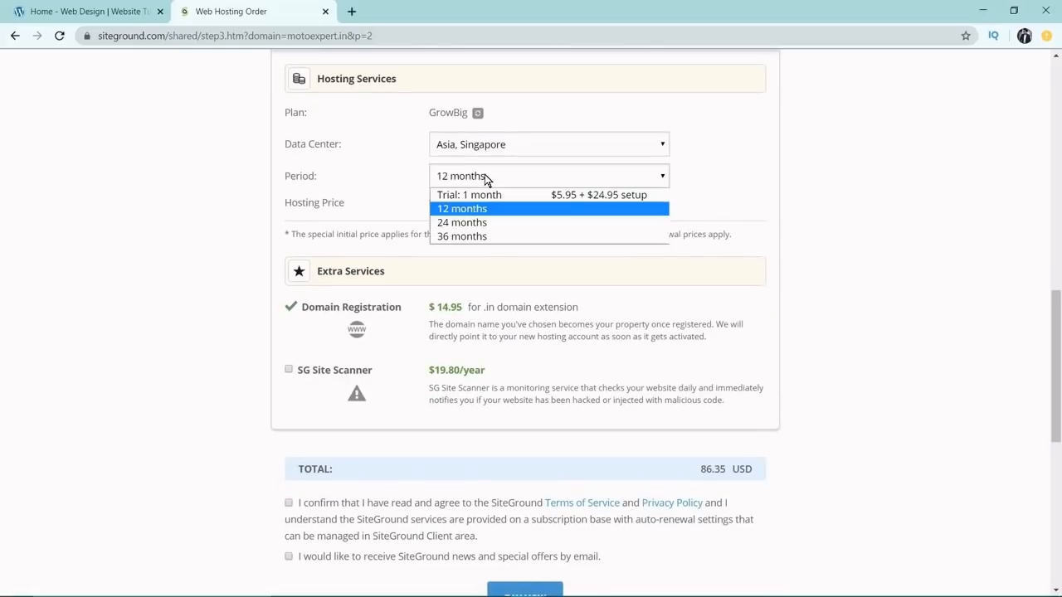
click(484, 196)
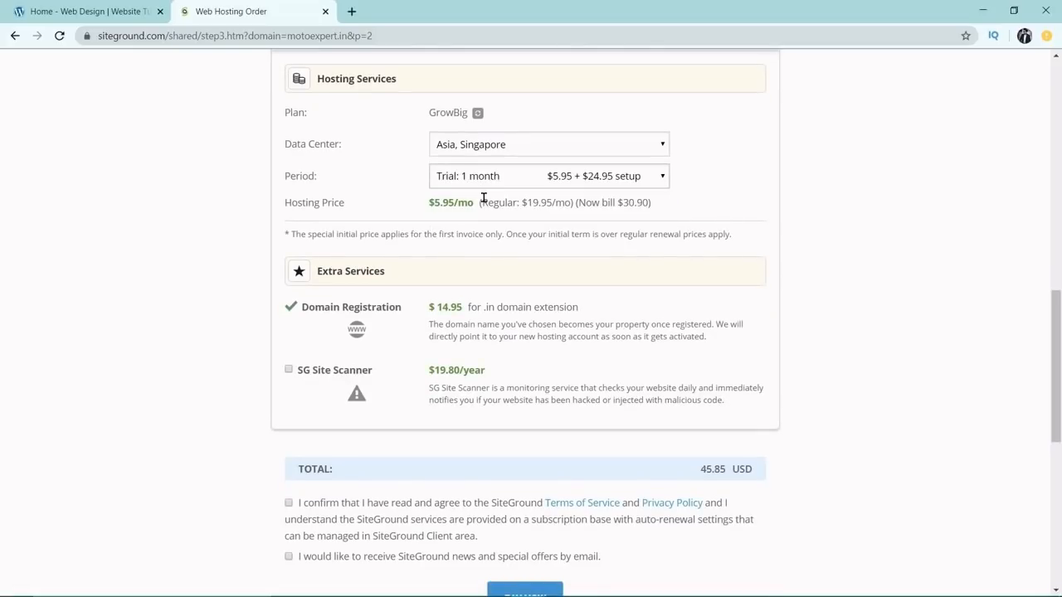
click(619, 179)
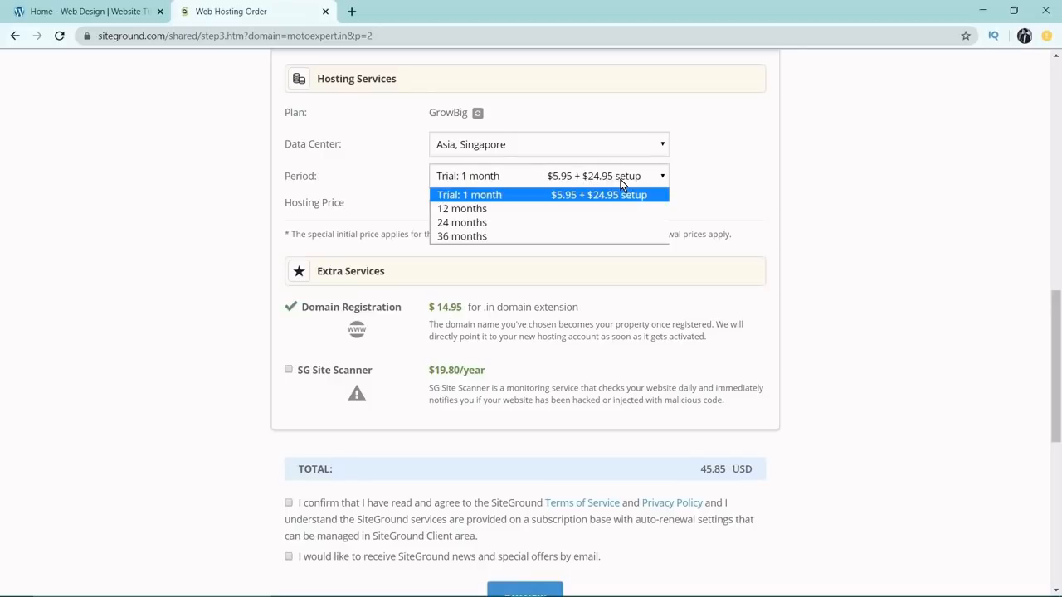
click(537, 209)
Agree to the Terms of Service and Privacy Policy, and opt in to SiteGround news and offers by email.
scroll(758, 252, down, 2)
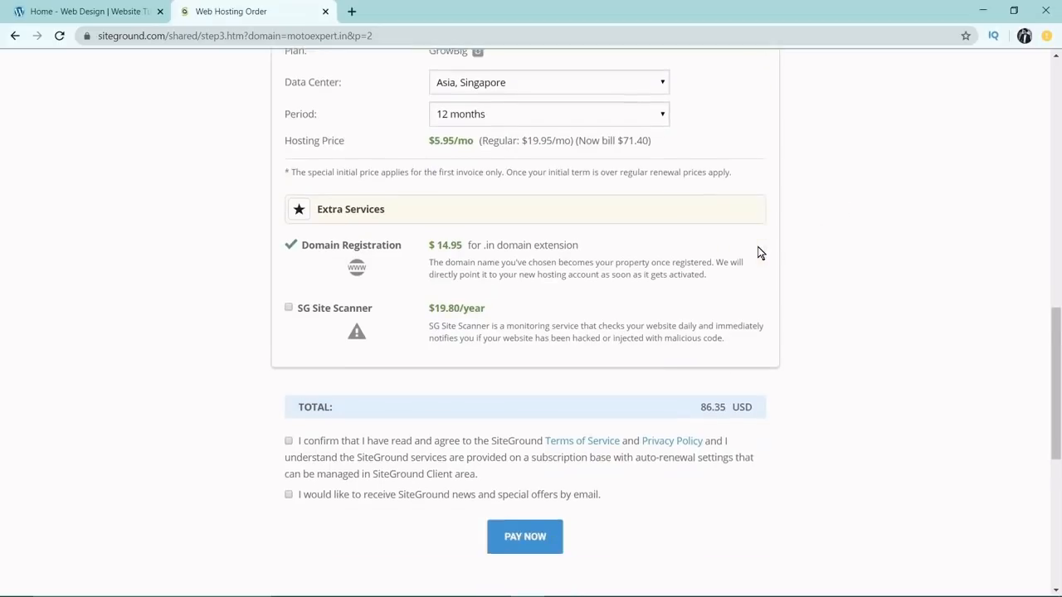
click(289, 365)
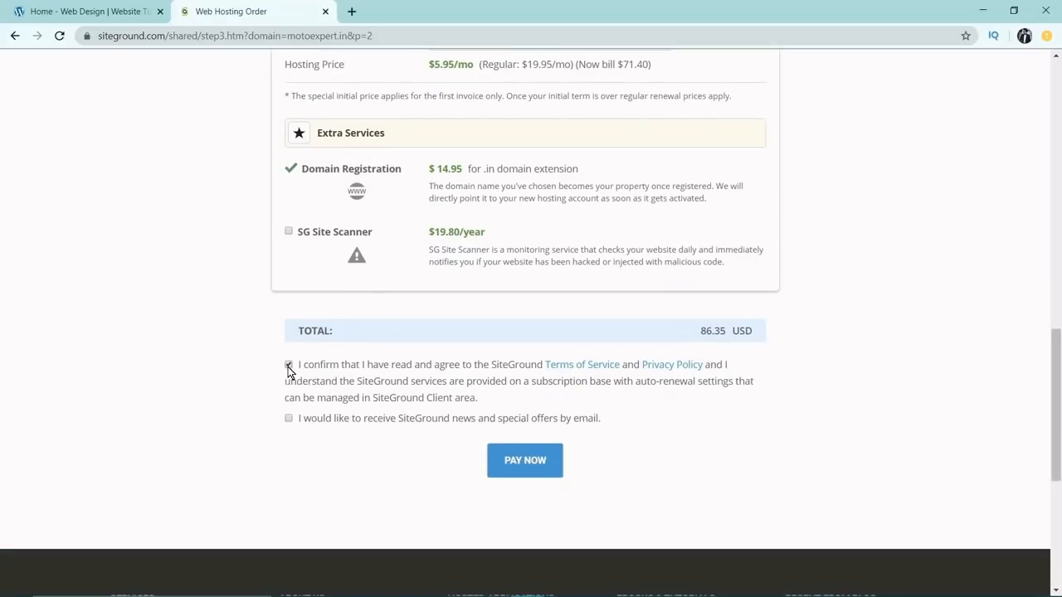
click(288, 420)
Check the order total in Windows Calculator by adding 14.95 to 71.4, and return to the order page in the browser.
drag(694, 331, 729, 331)
click(733, 331)
key(alt+Tab)
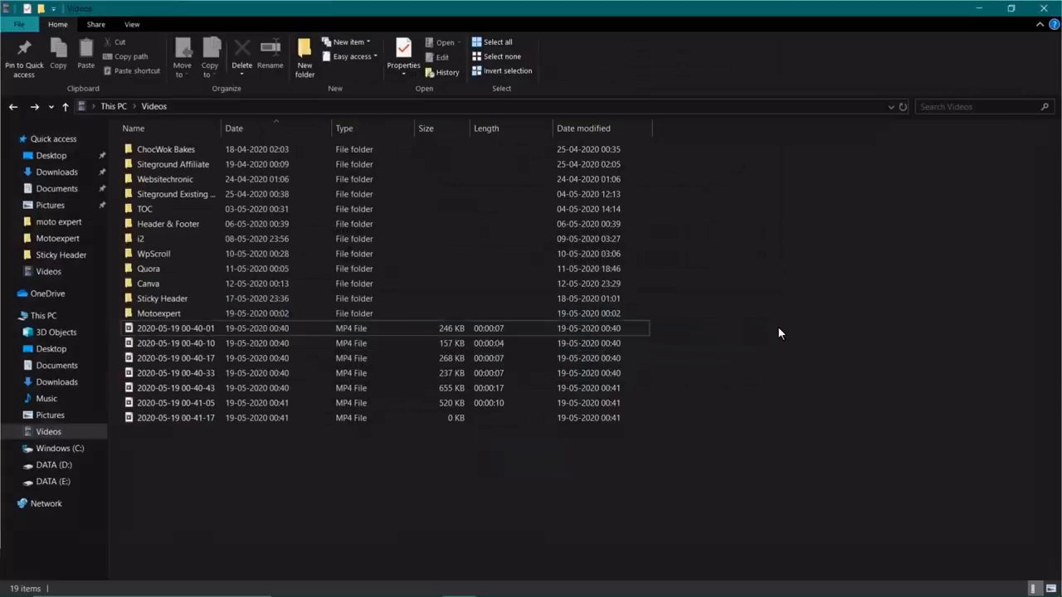
key(alt+Tab)
key(alt+Tab)
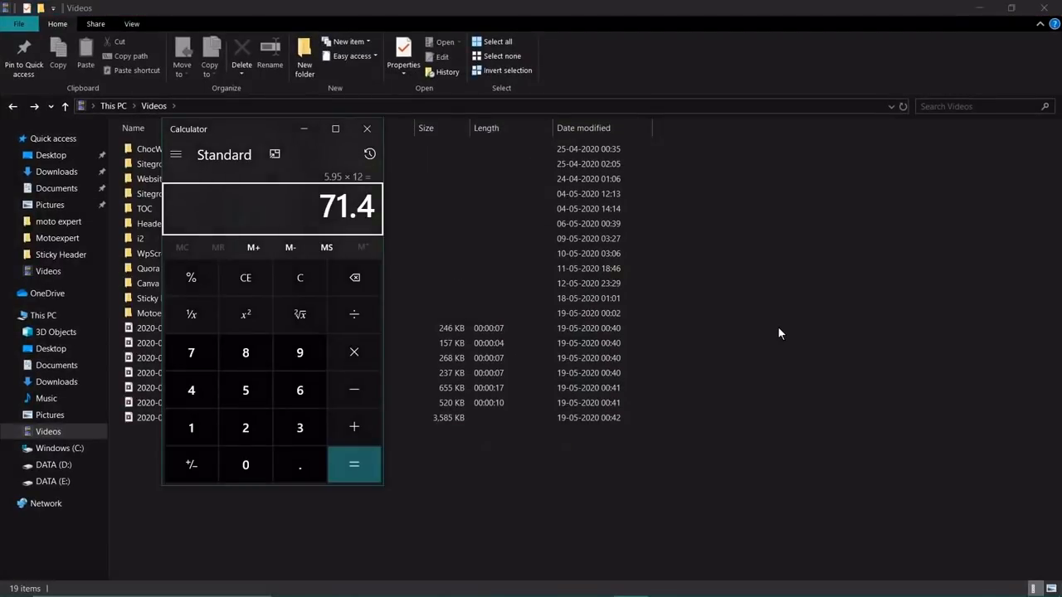
key(plus)
text(14.95)
key(Return)
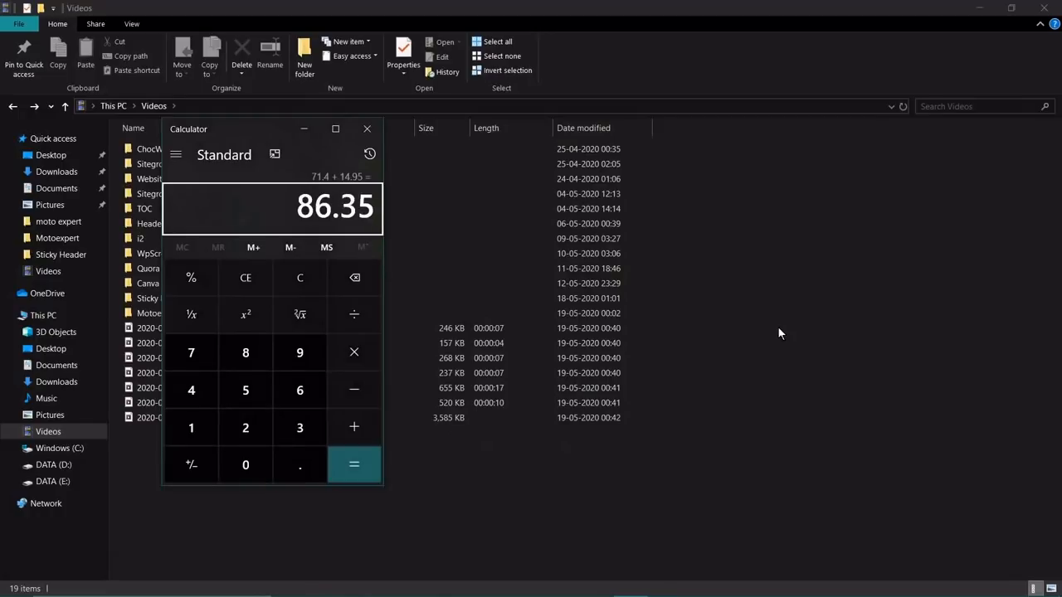
key(alt+Tab)
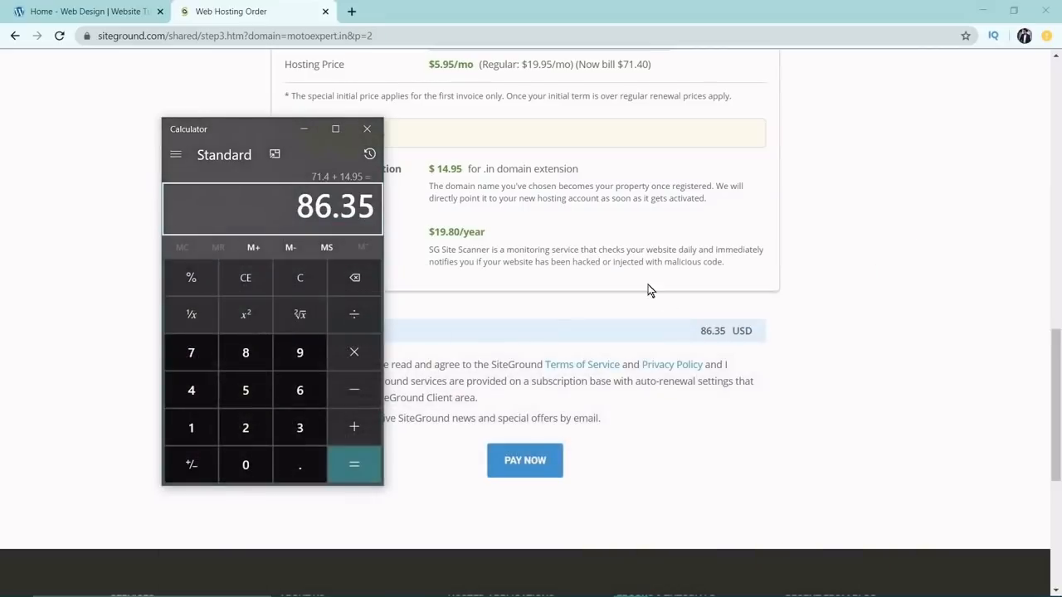
click(799, 343)
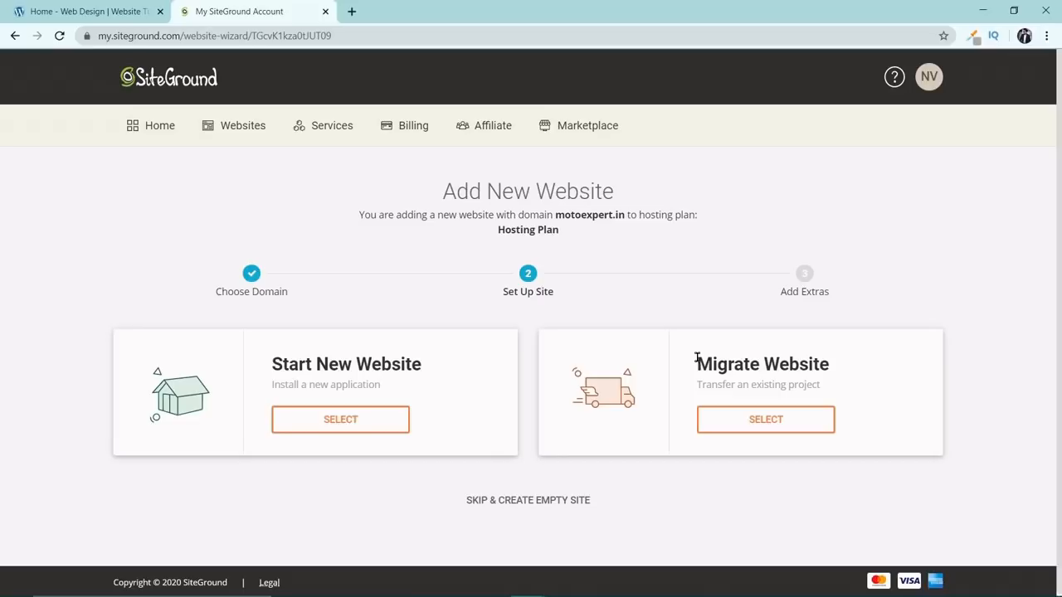
Skip the application setup to create an empty site for motoexpert.in and open its Site Tools.
click(557, 503)
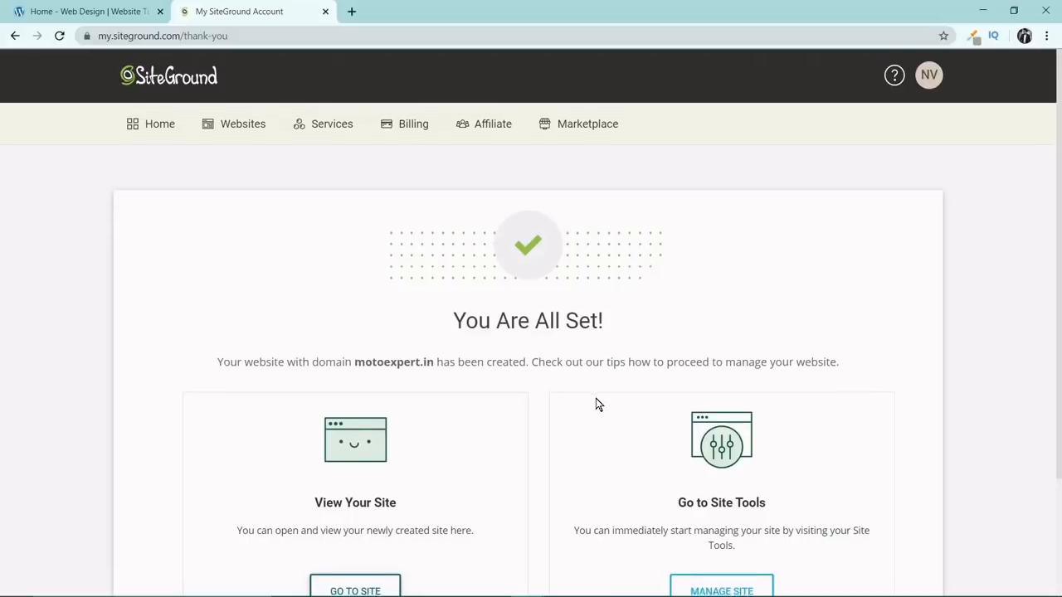
scroll(604, 401, down, 2)
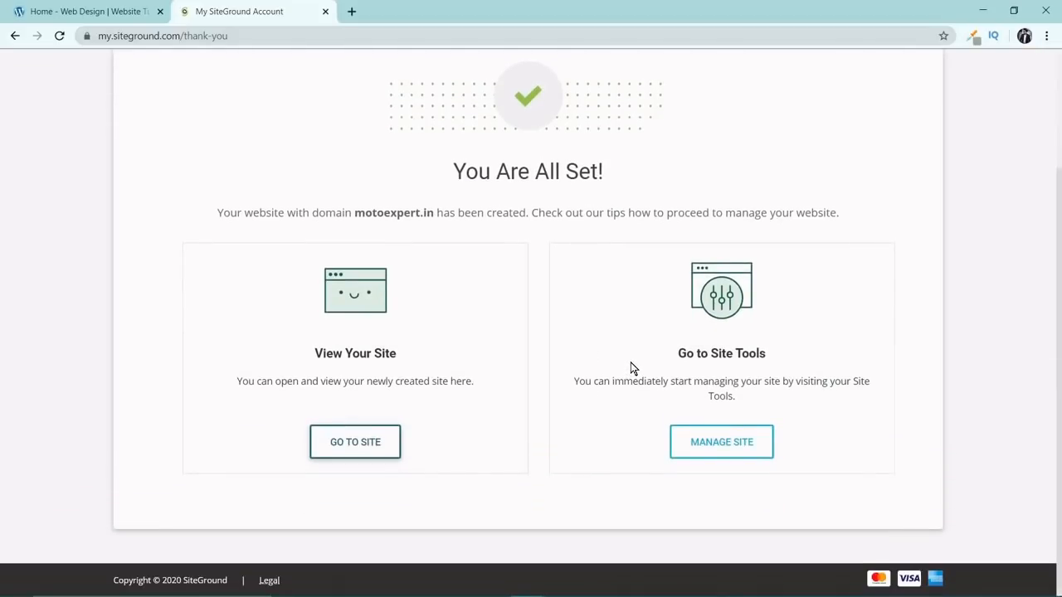
click(721, 449)
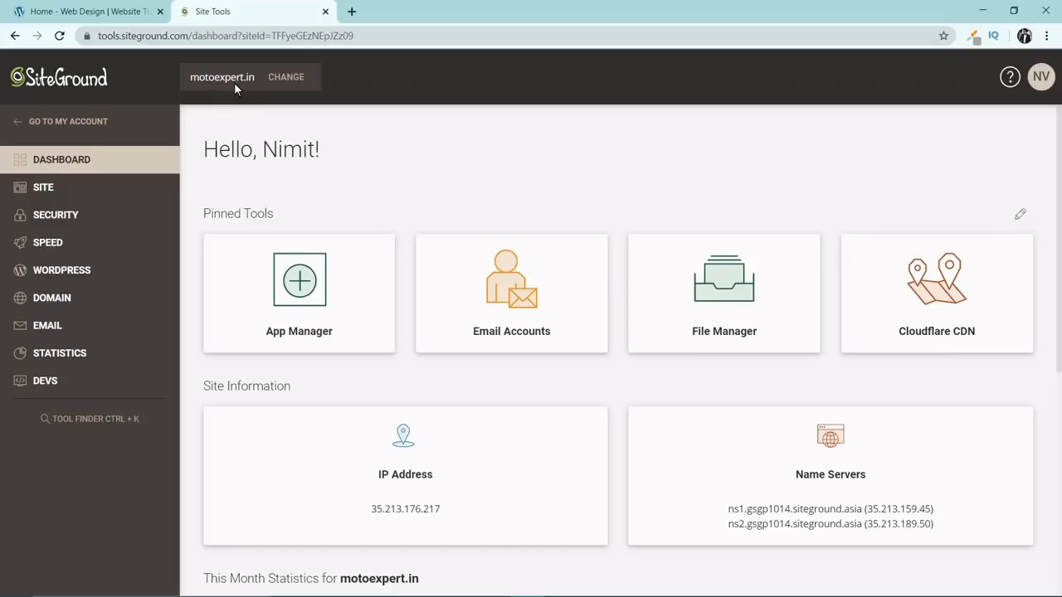
Open the HTTPS Enforce security settings for motoexpert.in.
click(55, 215)
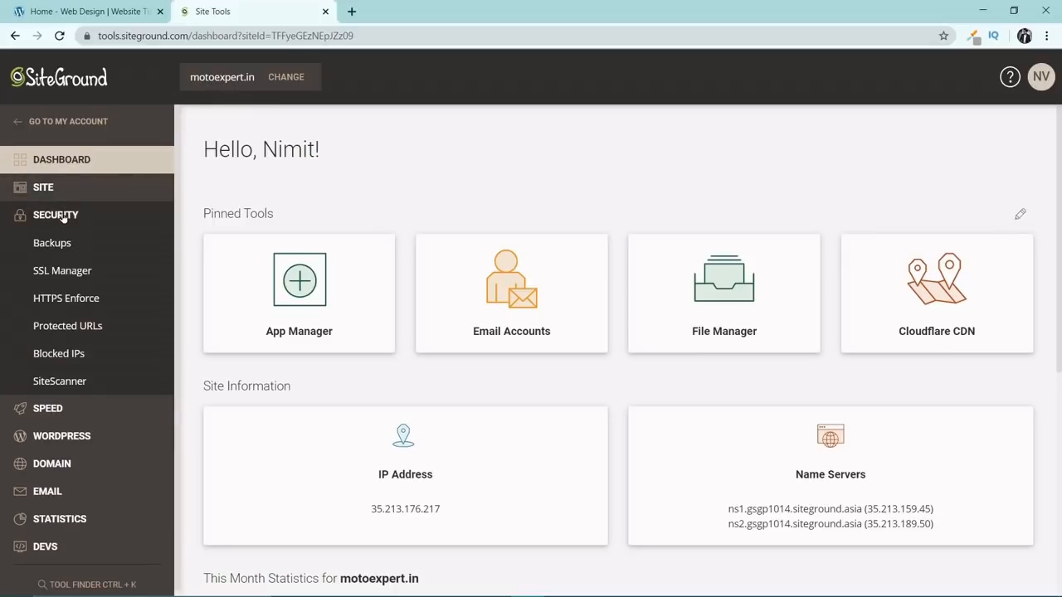
click(92, 303)
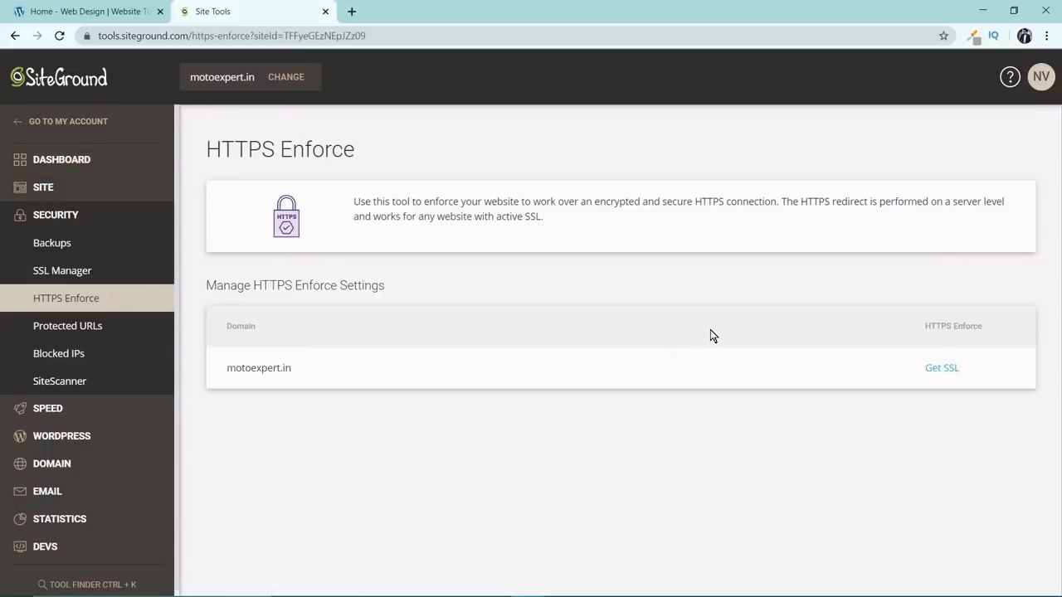
Install a Let's Encrypt SSL certificate for motoexpert.in.
click(929, 369)
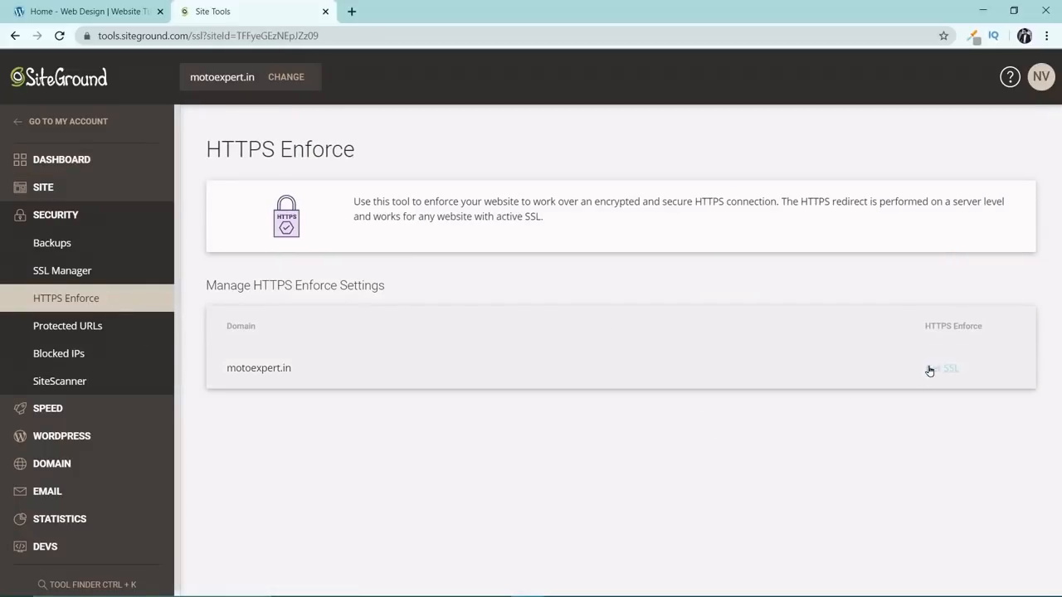
scroll(769, 330, down, 1)
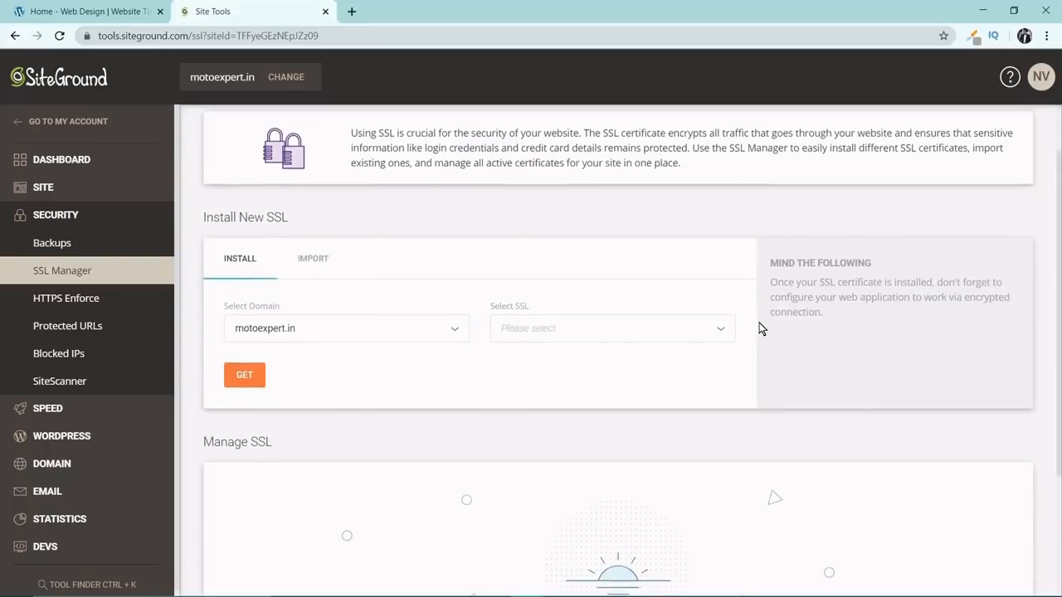
click(619, 336)
click(557, 359)
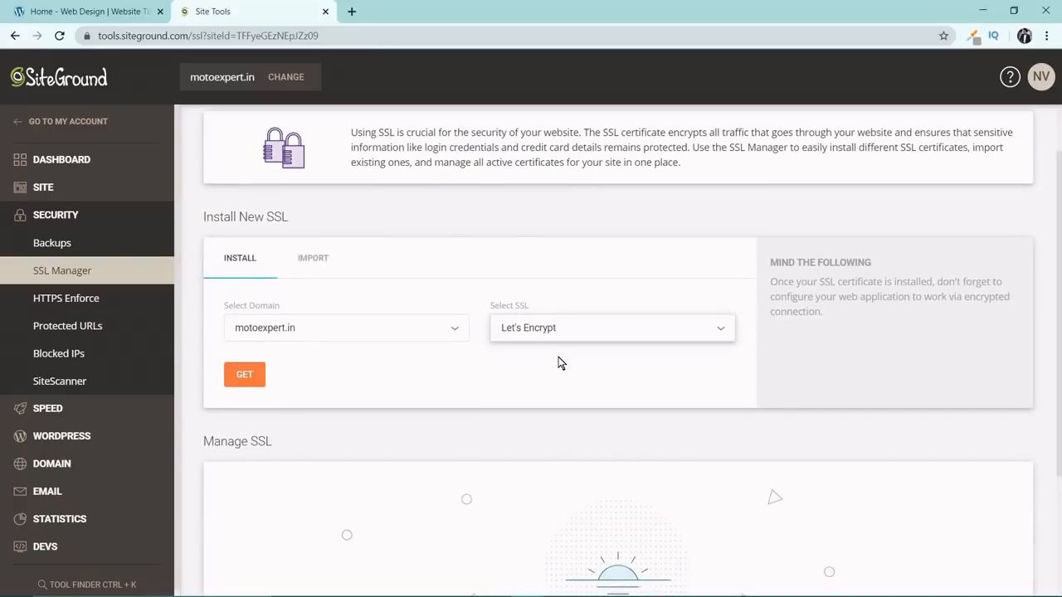
click(245, 378)
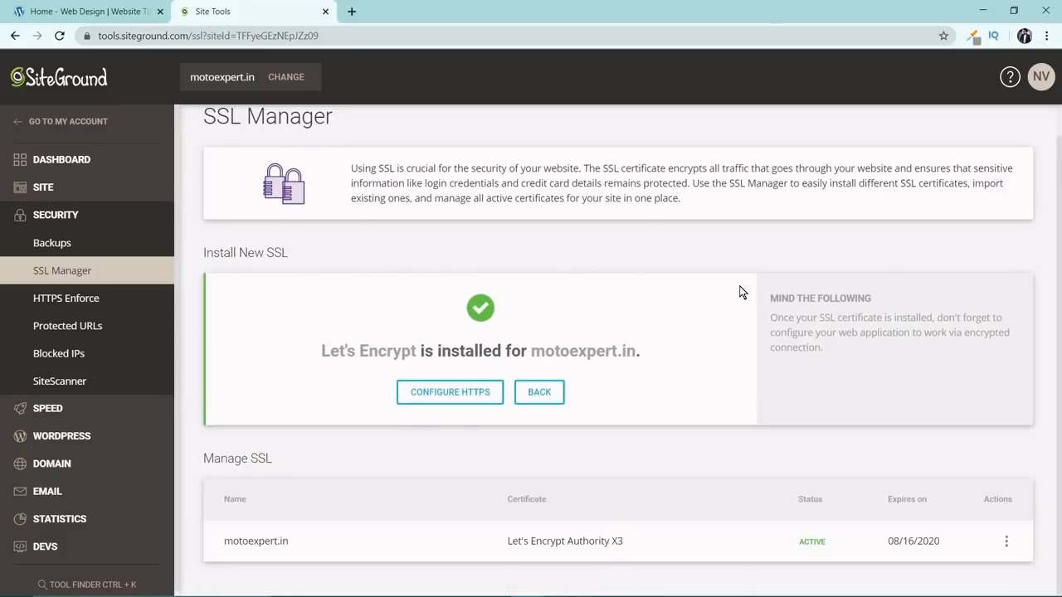
Turn on HTTPS Enforce for motoexpert.in from the installed certificate's actions.
click(1006, 542)
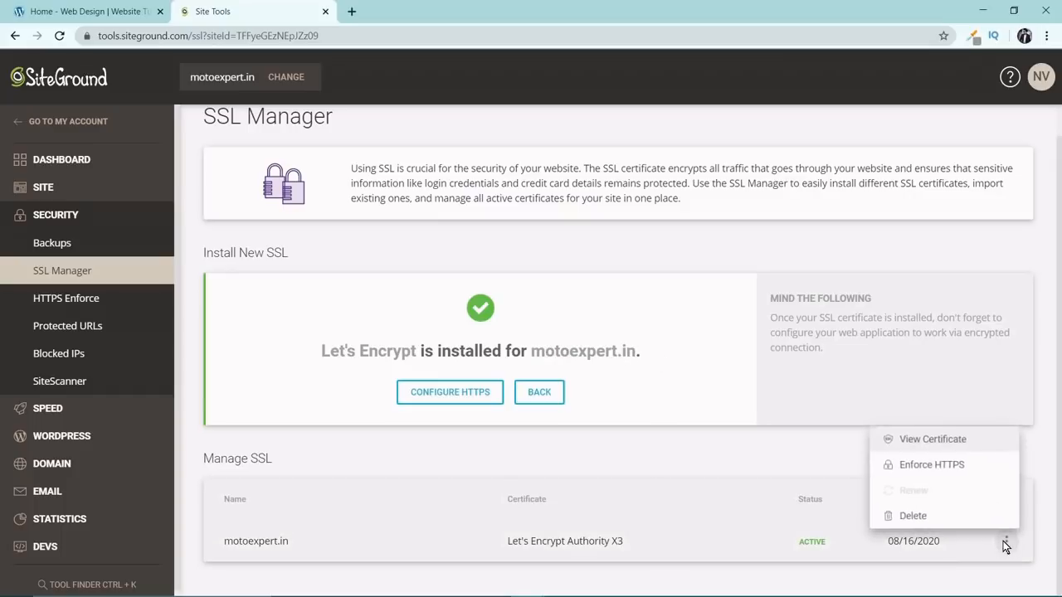
click(964, 466)
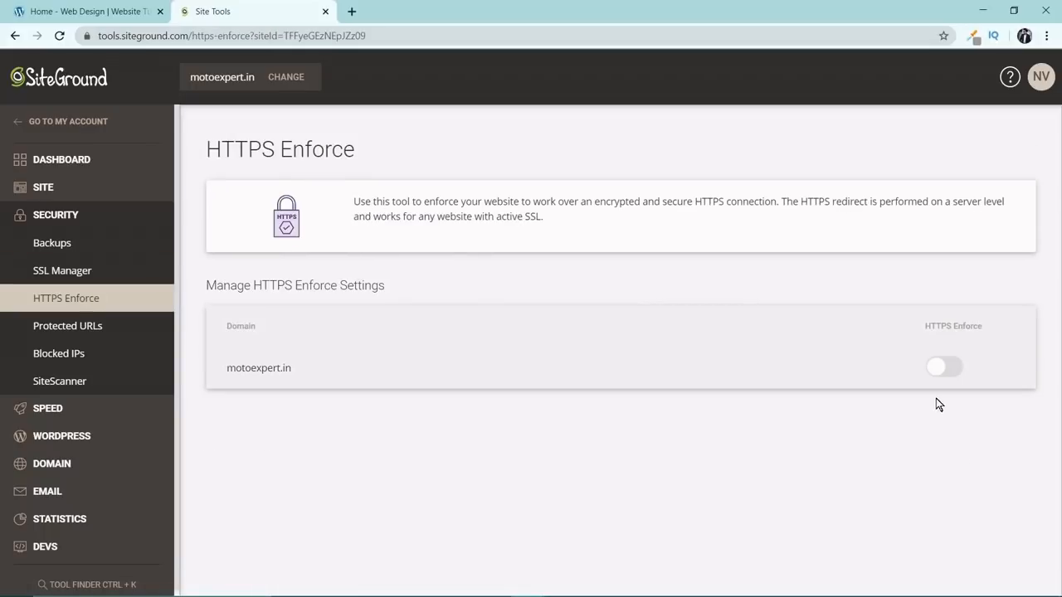
click(942, 371)
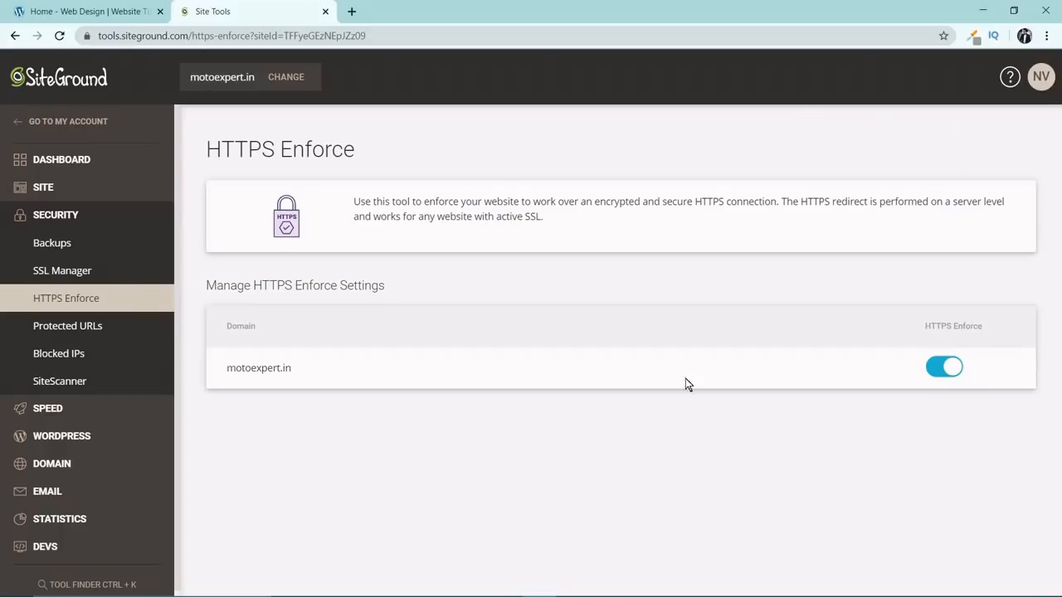
Create a new email account on the domain with the account name info, entering the account password.
click(93, 500)
scroll(107, 486, down, 2)
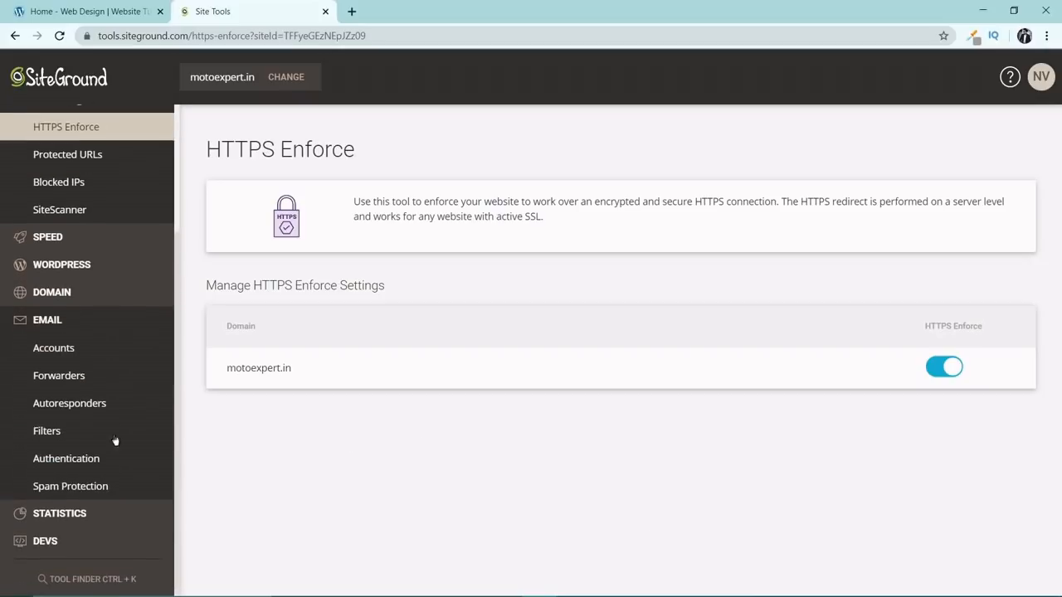
click(91, 356)
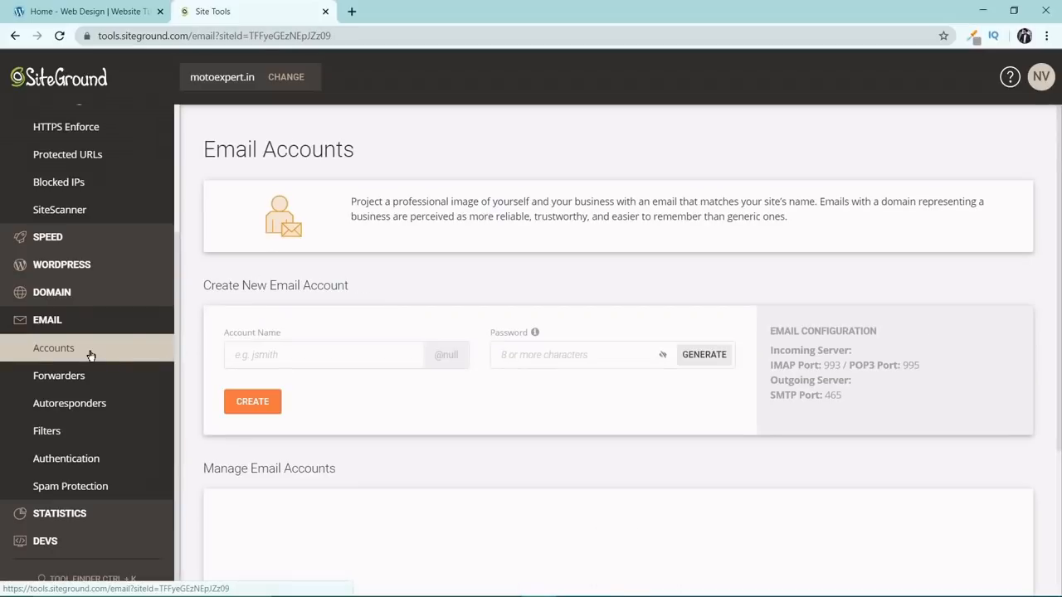
scroll(226, 256, down, 2)
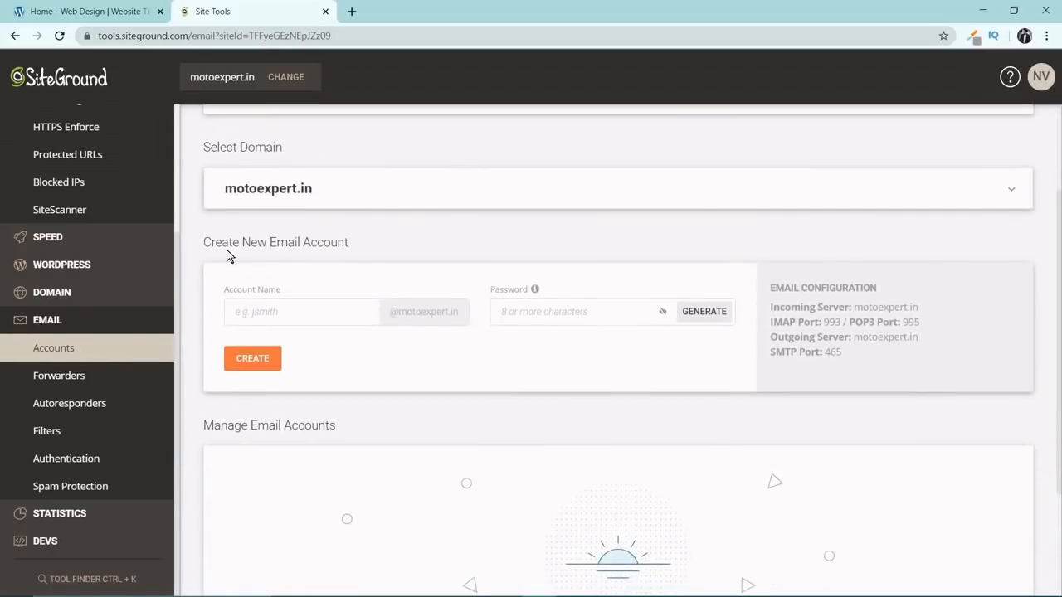
click(274, 309)
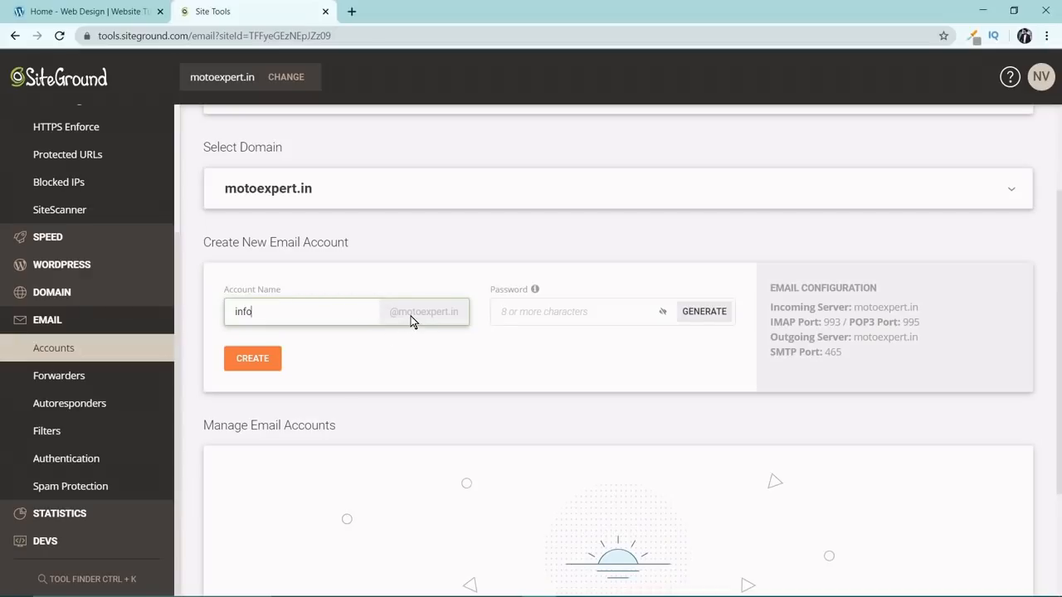
key(Tab)
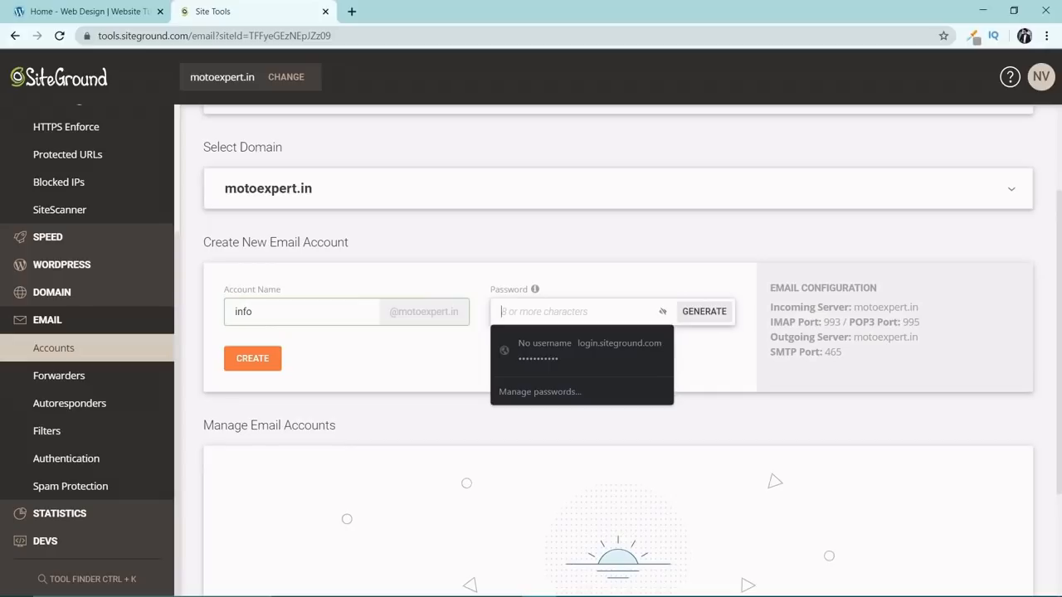
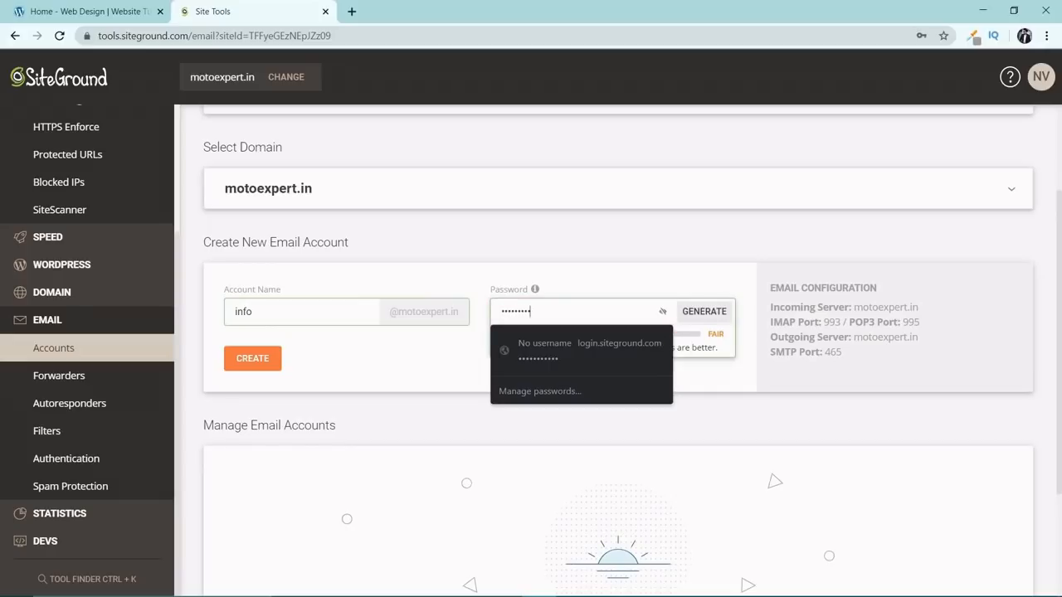
click(426, 386)
click(261, 360)
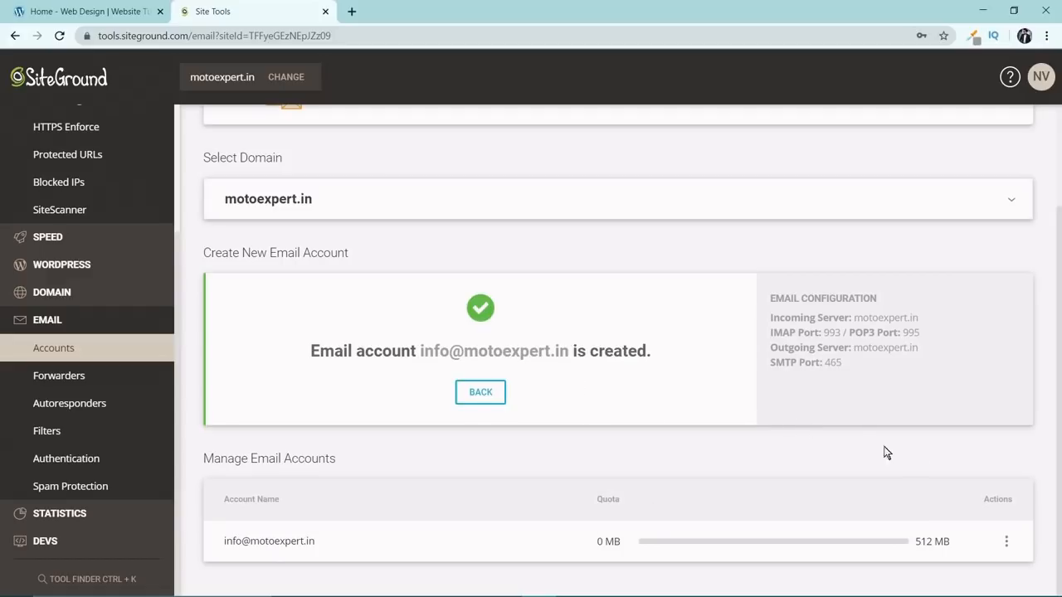
Log in to the new email account's webmail and bookmark its inbox page, then return to Site Tools.
click(1007, 541)
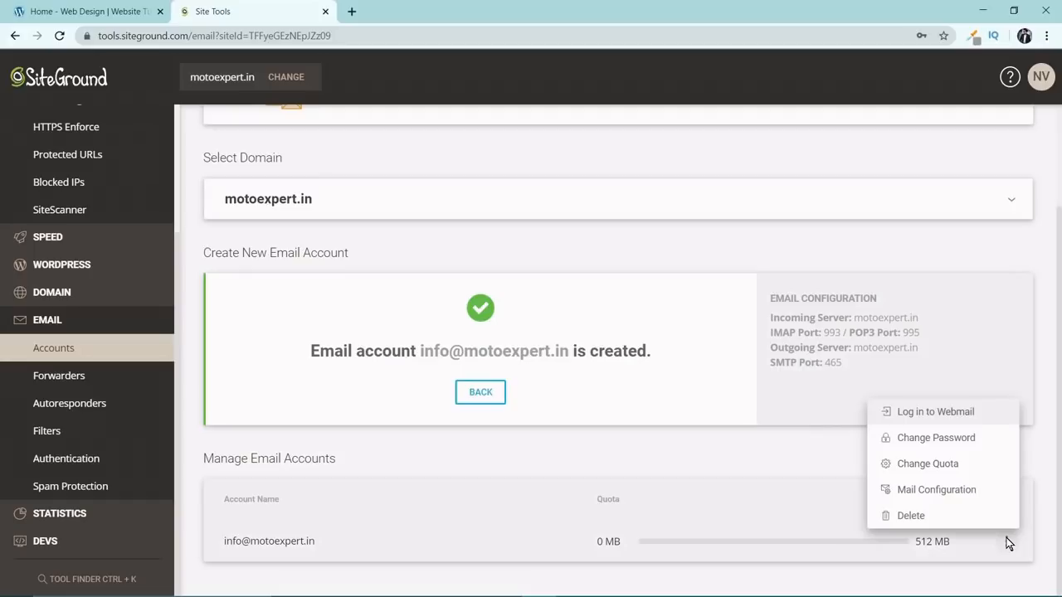
click(924, 421)
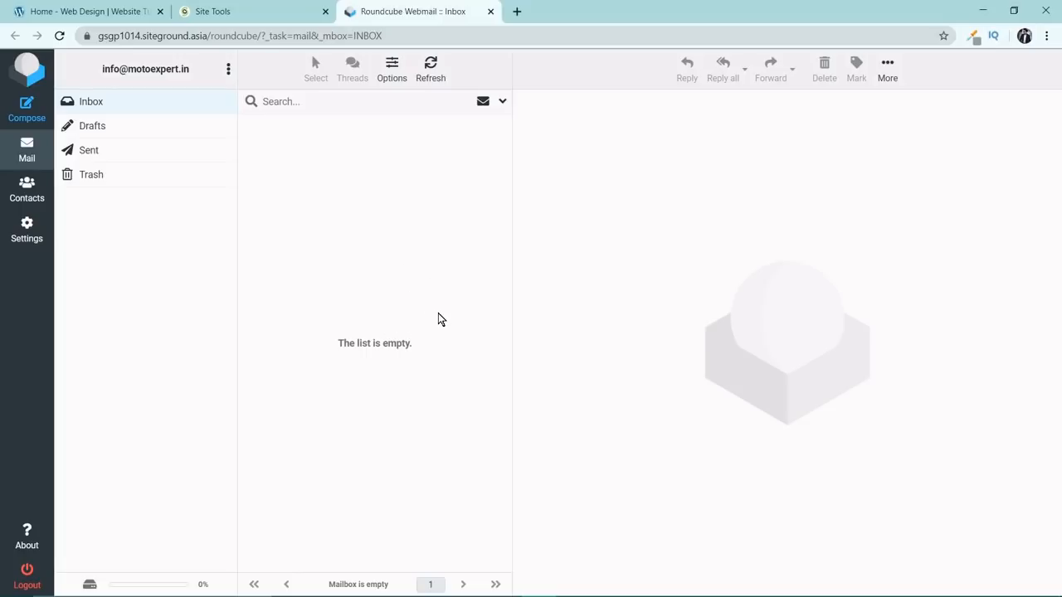
key(ctrl+d)
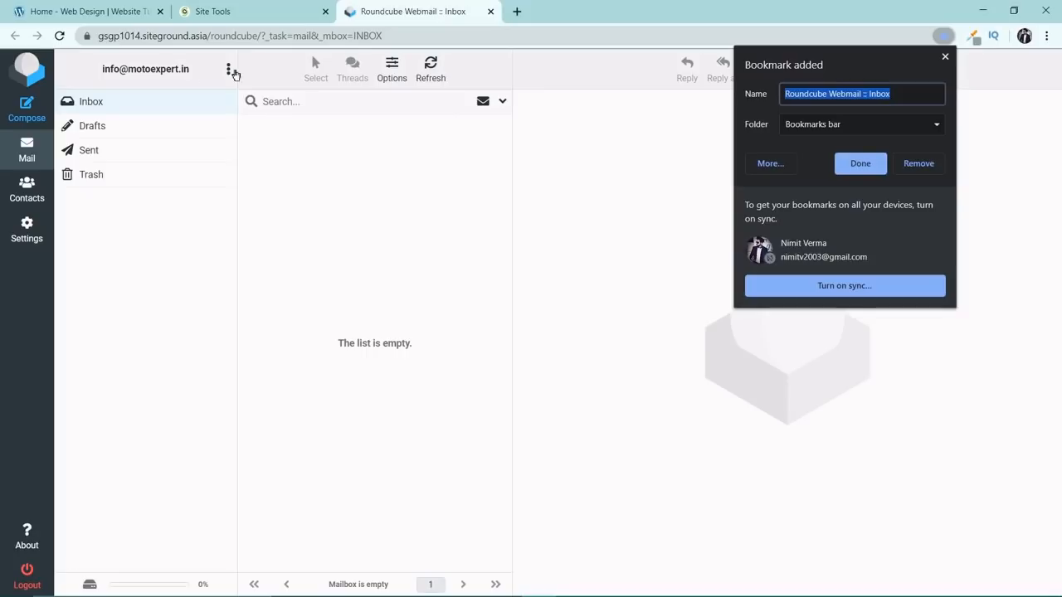
click(945, 57)
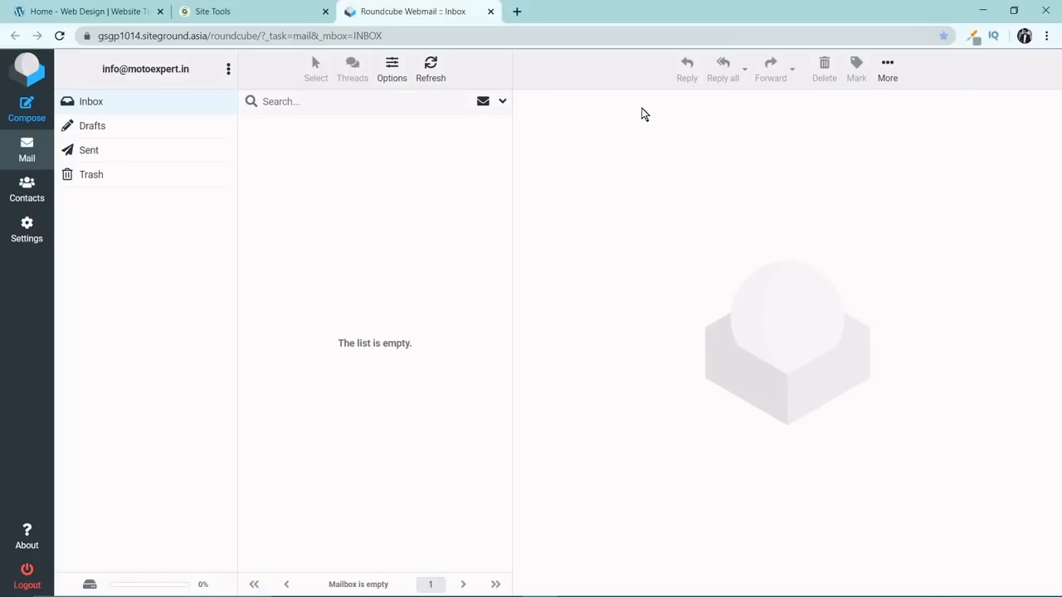
click(490, 11)
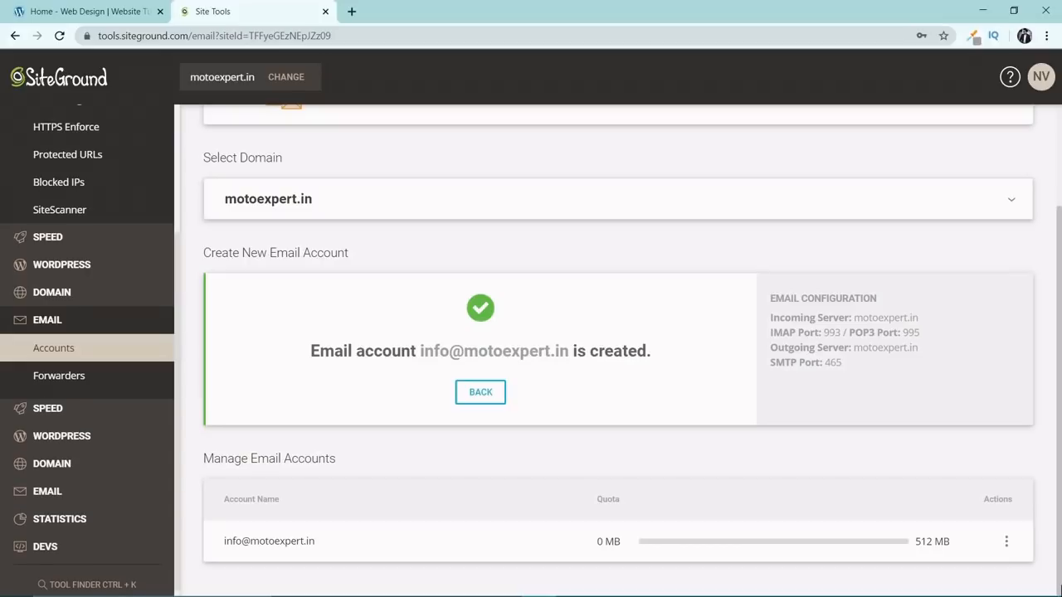
Open the WordPress Install & Manage tool and select plain WordPress as the application to install.
click(94, 436)
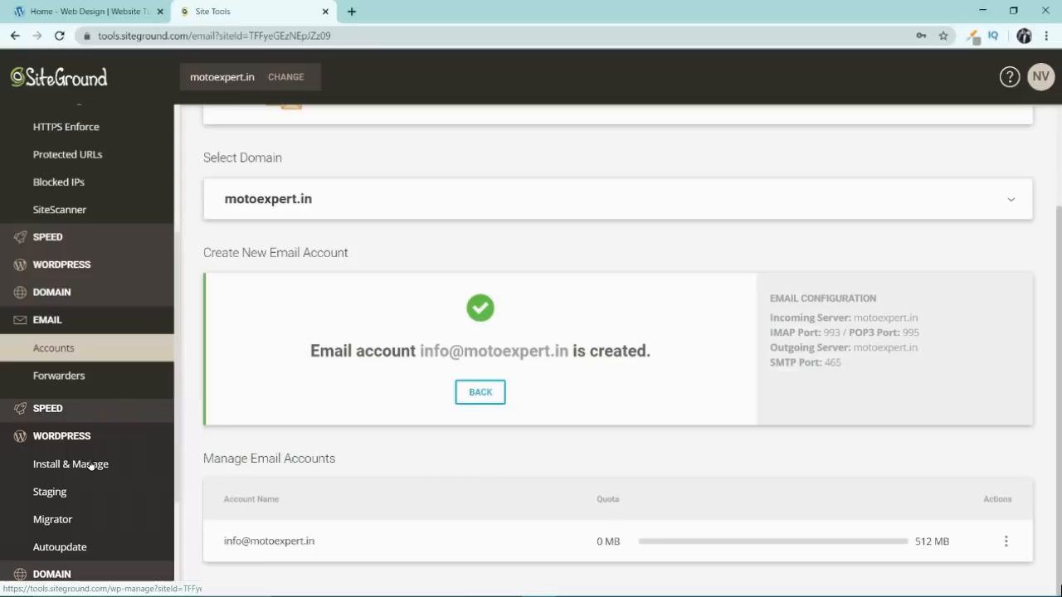
click(90, 465)
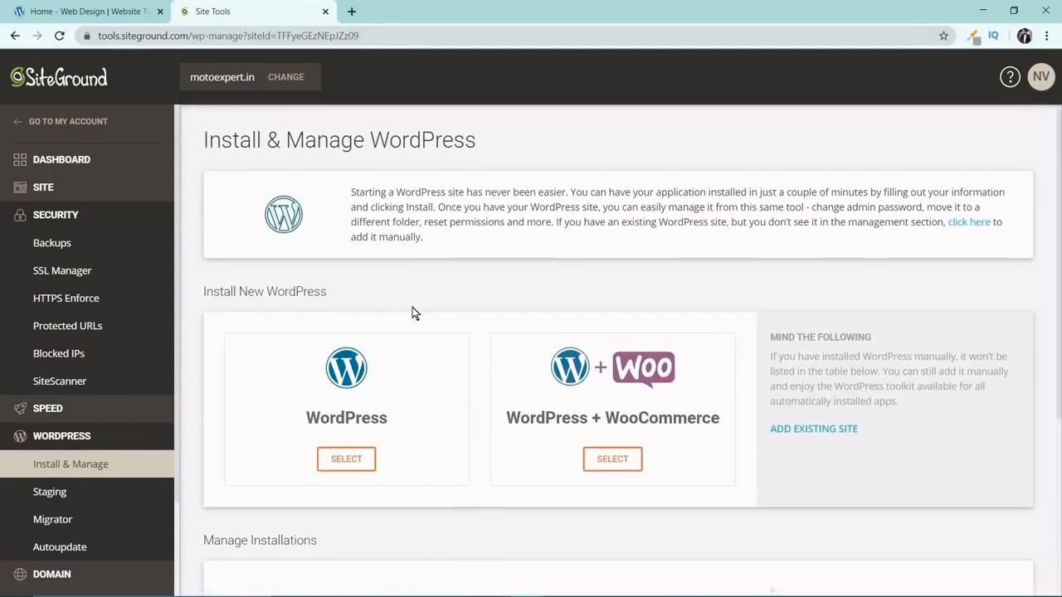
scroll(413, 307, down, 2)
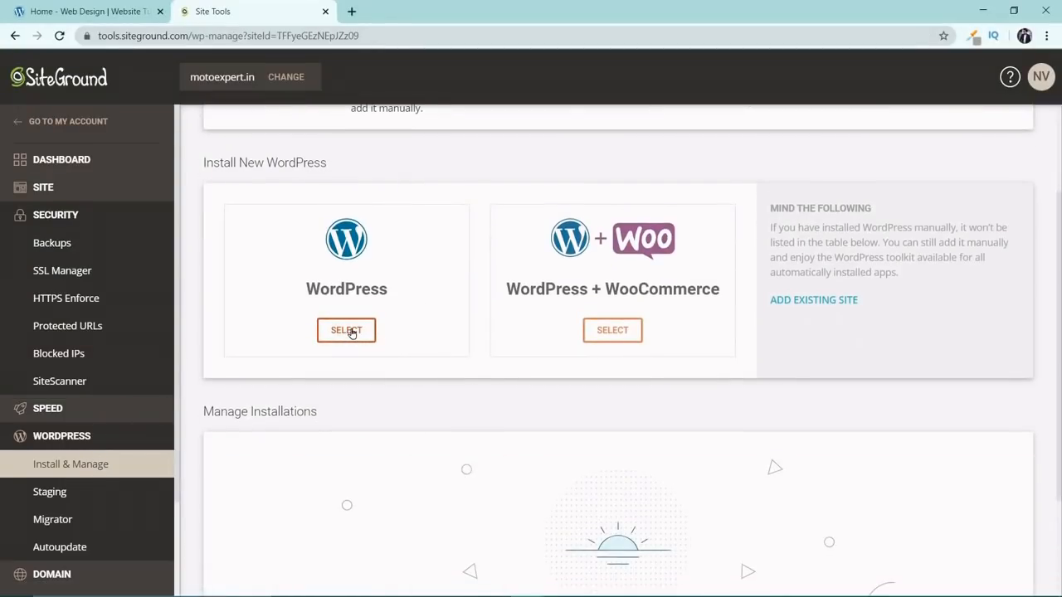
click(352, 333)
Set the WordPress admin username to motoexpert and enter the admin password.
scroll(352, 332, down, 2)
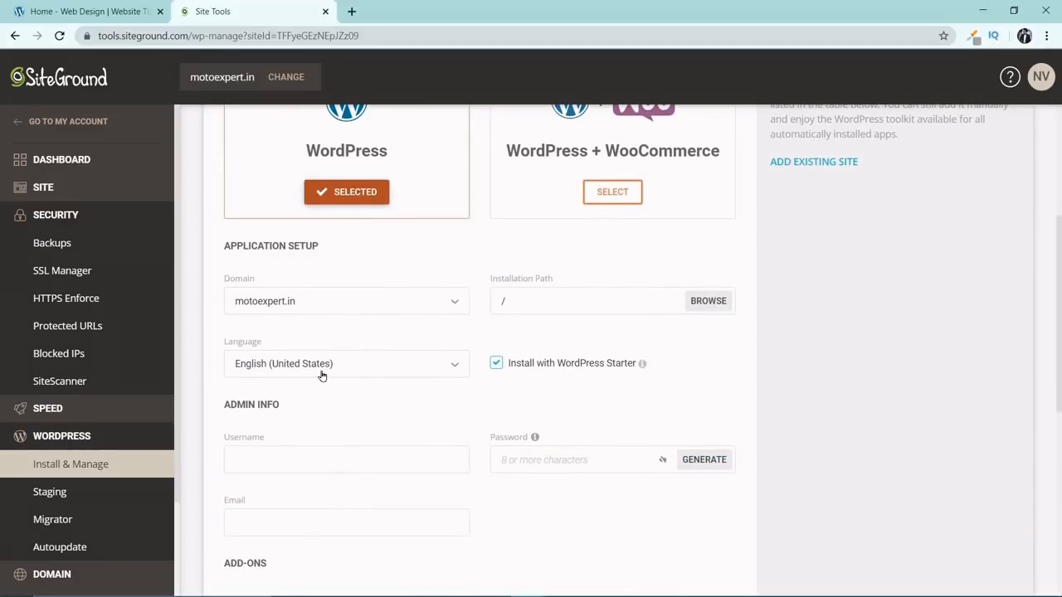
scroll(323, 376, down, 2)
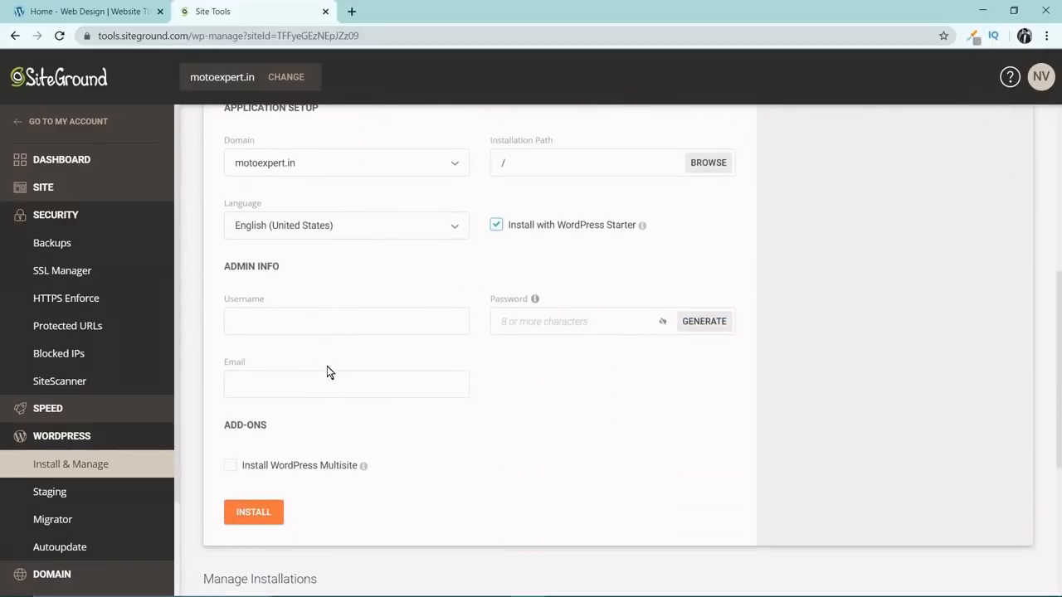
click(344, 323)
click(370, 299)
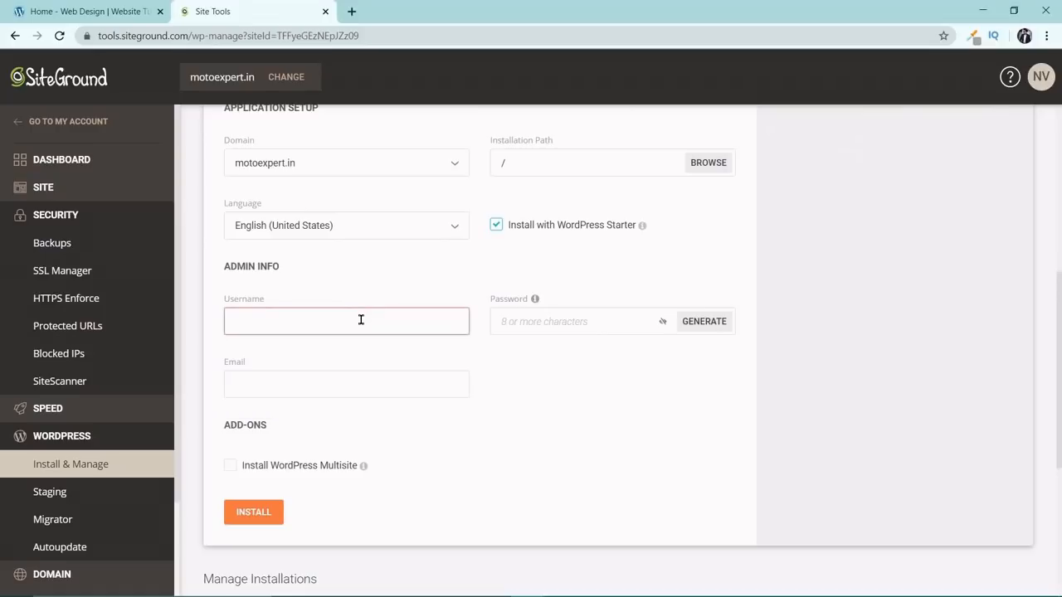
click(361, 320)
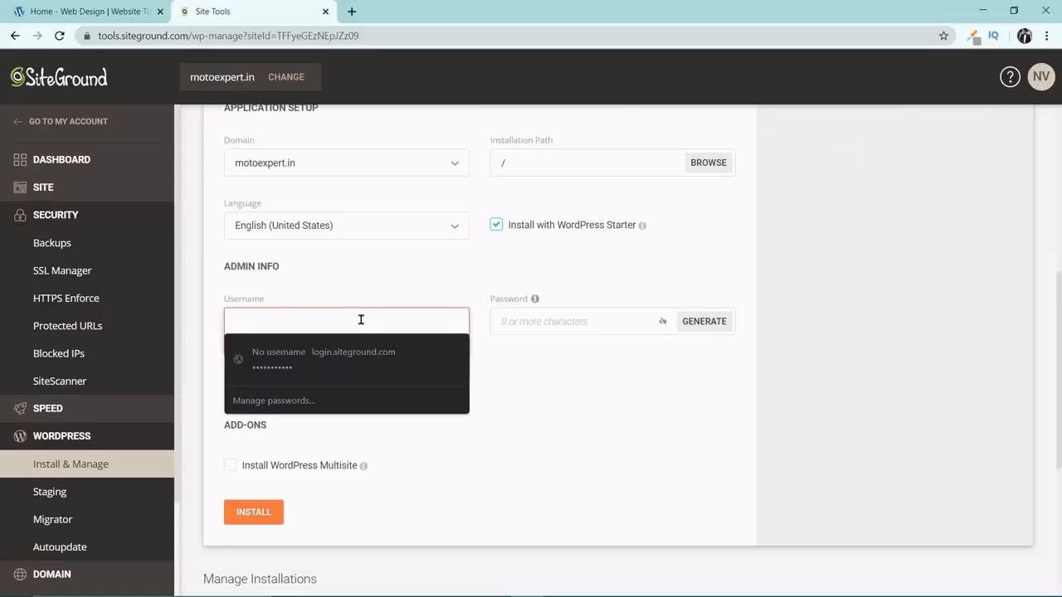
key(ctrl+v)
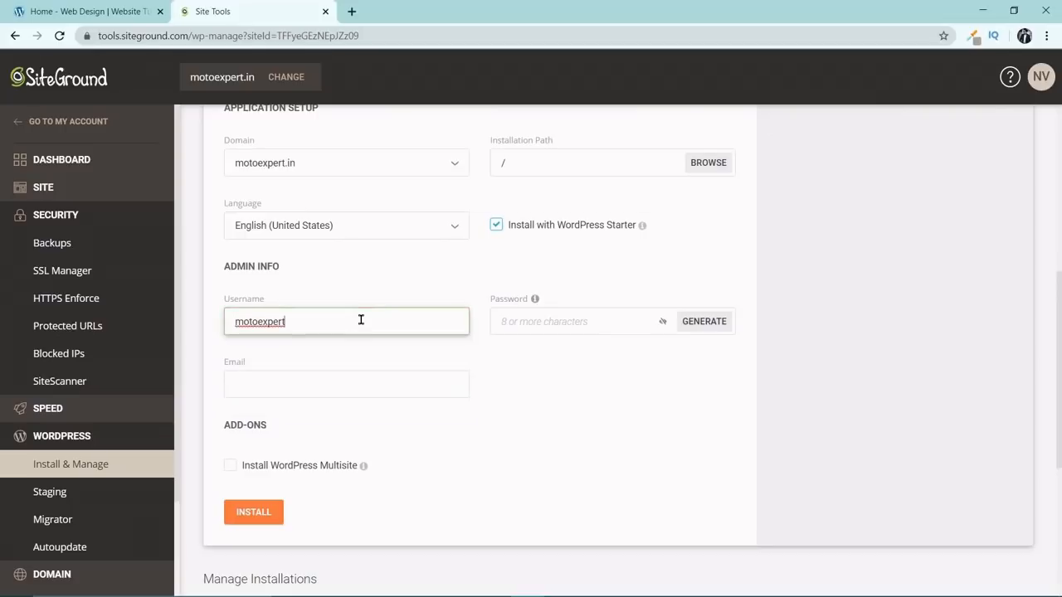
click(548, 319)
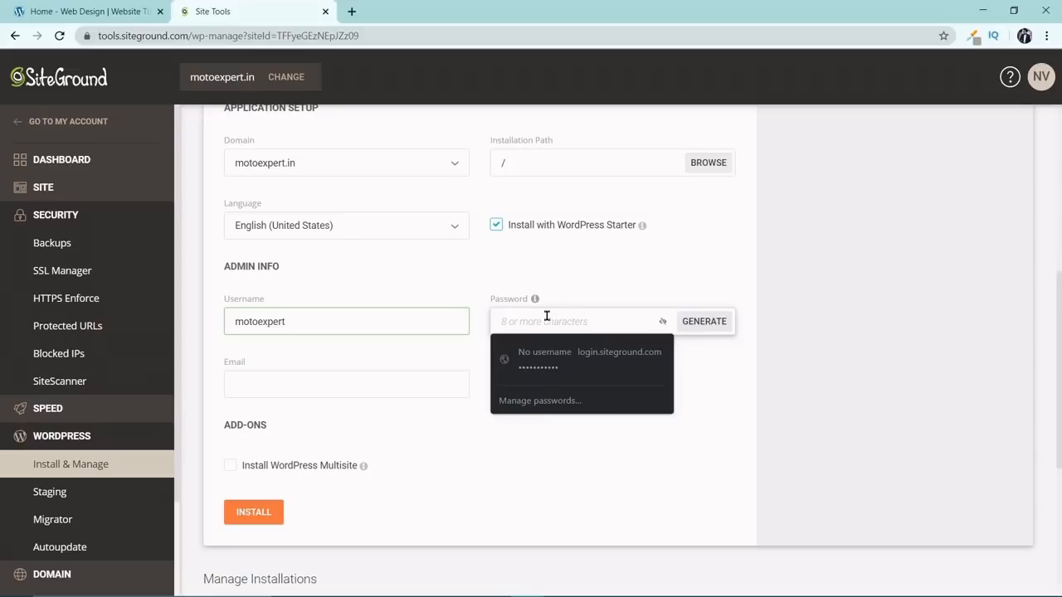
text(12)
text(•)
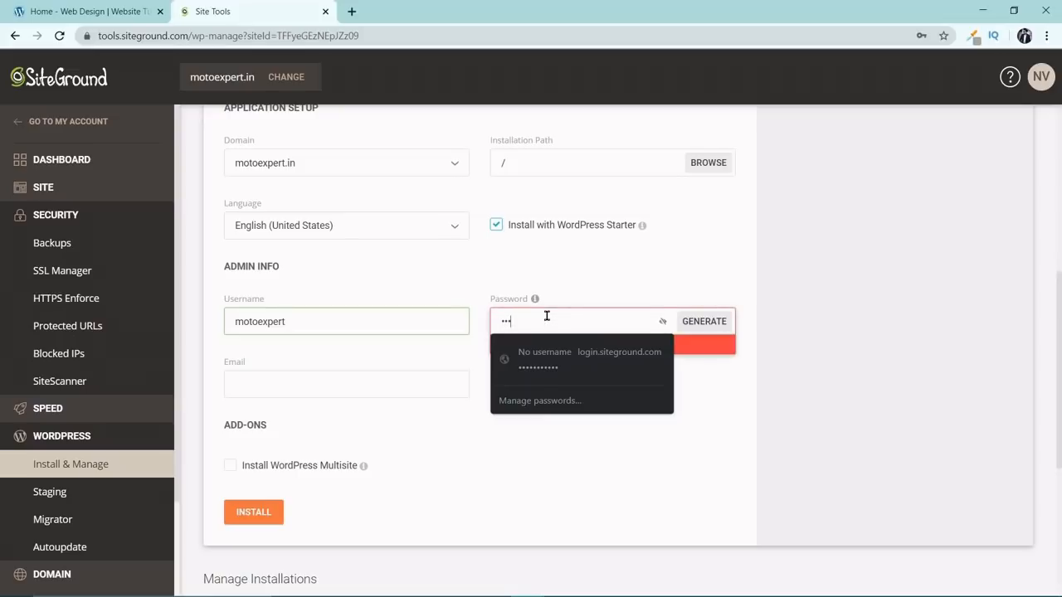
text(•••••••••••)
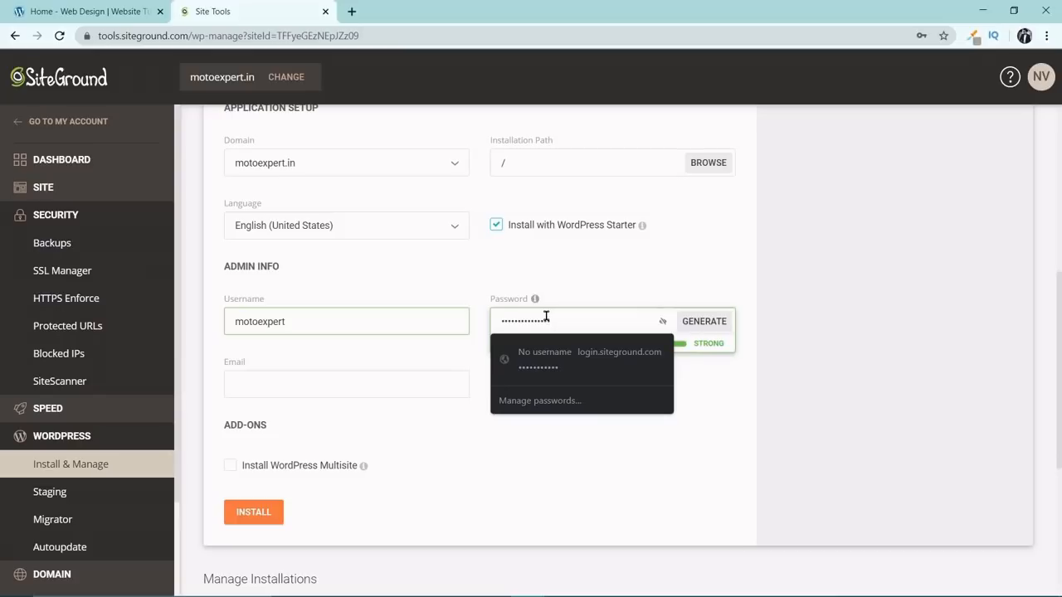
Enter the administrator's email address in the WordPress admin info.
click(365, 377)
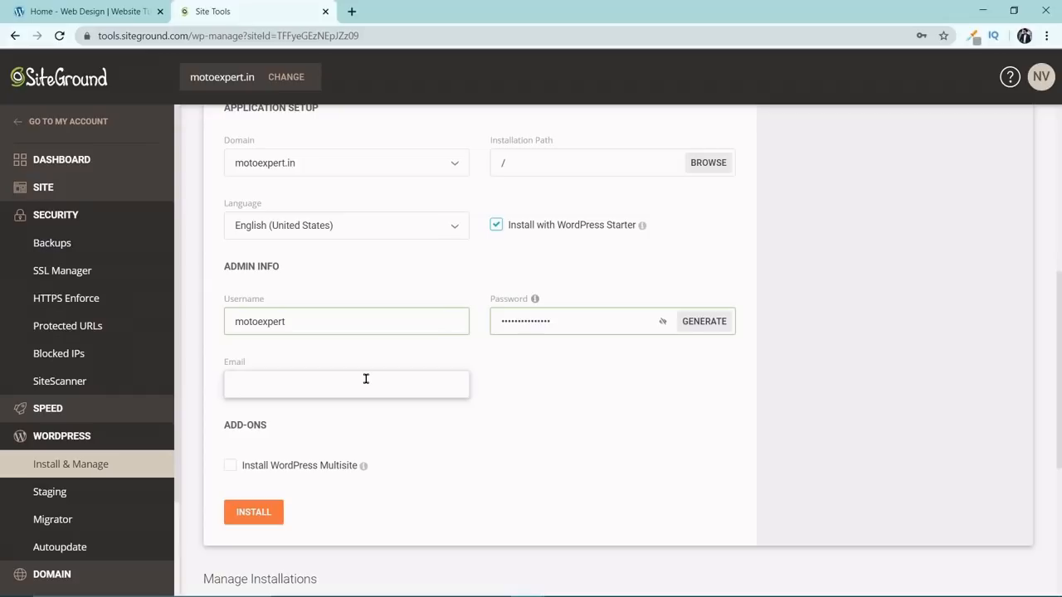
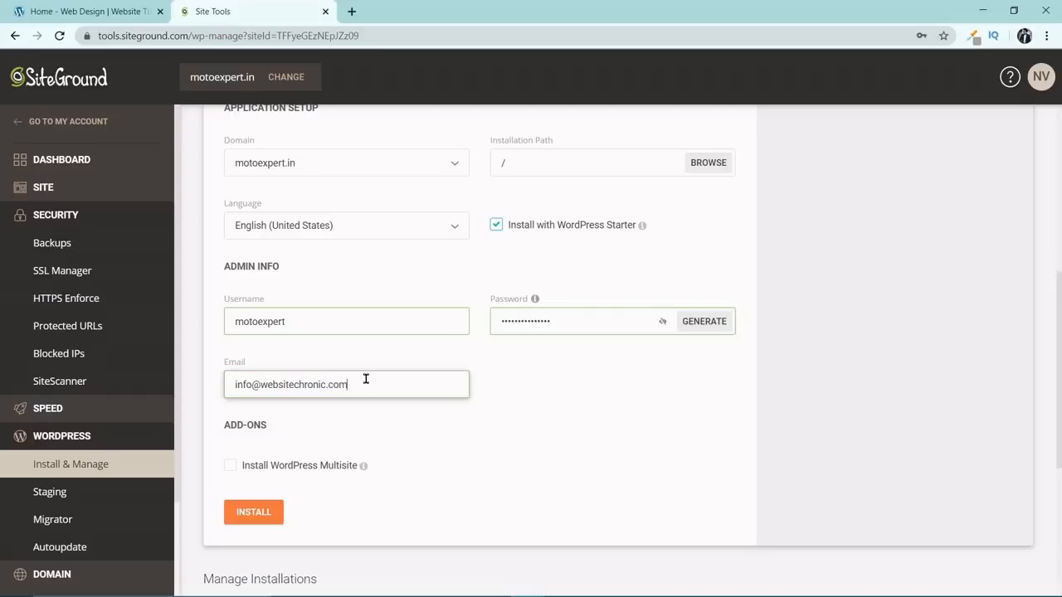
Start the WordPress installation on motoexpert.in and exit the WordPress Starter wizard to the admin dashboard.
scroll(374, 460, down, 1)
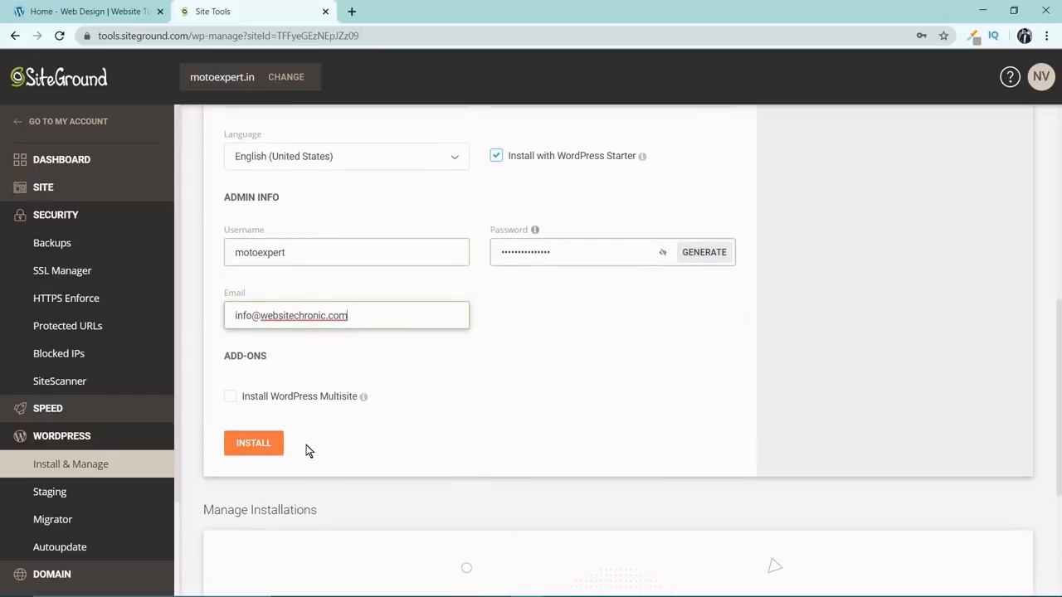
click(256, 445)
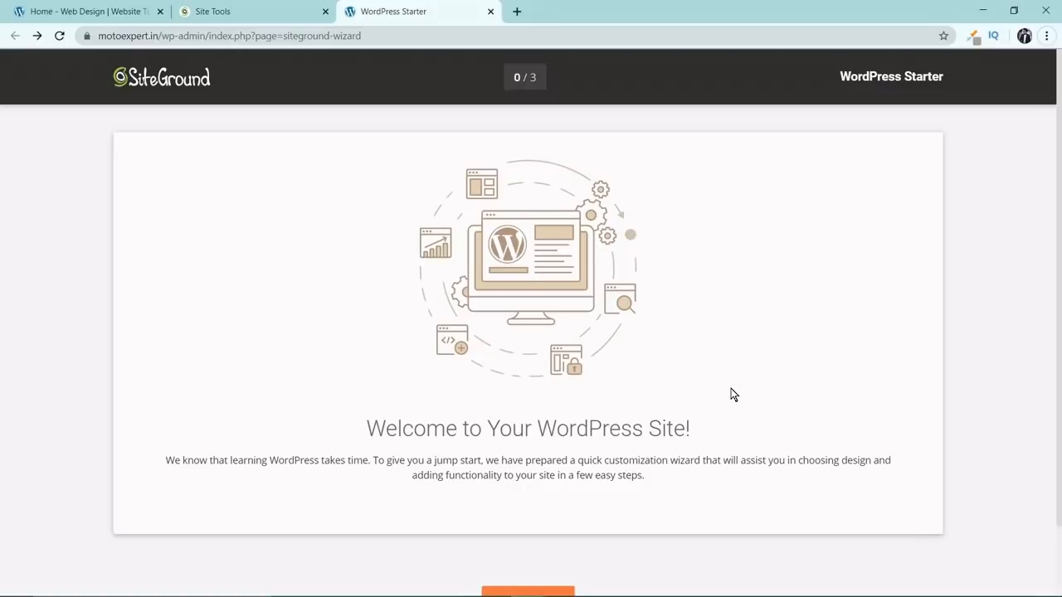
scroll(731, 389, down, 1)
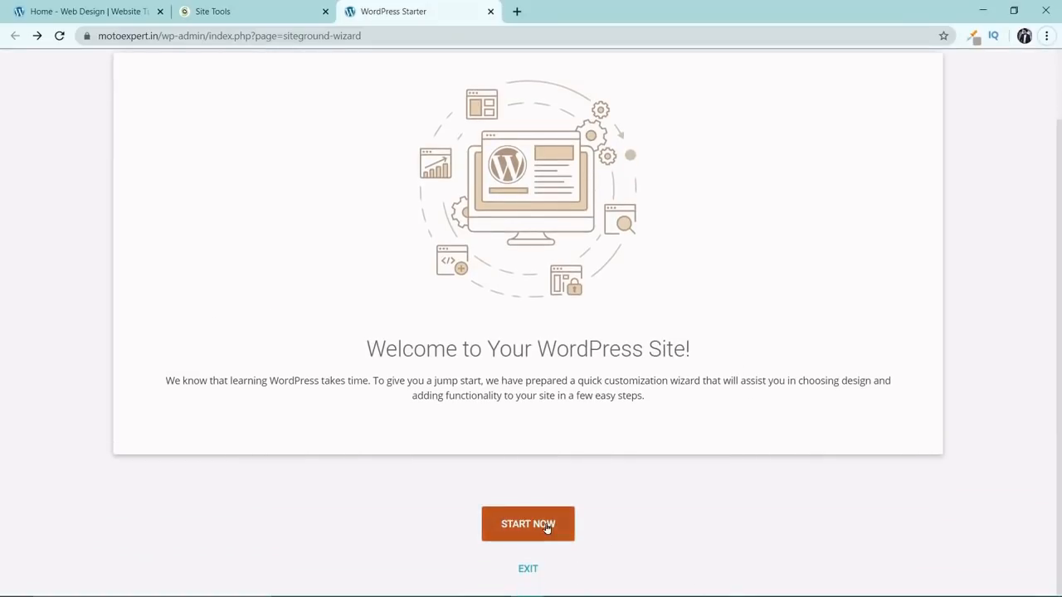
click(528, 569)
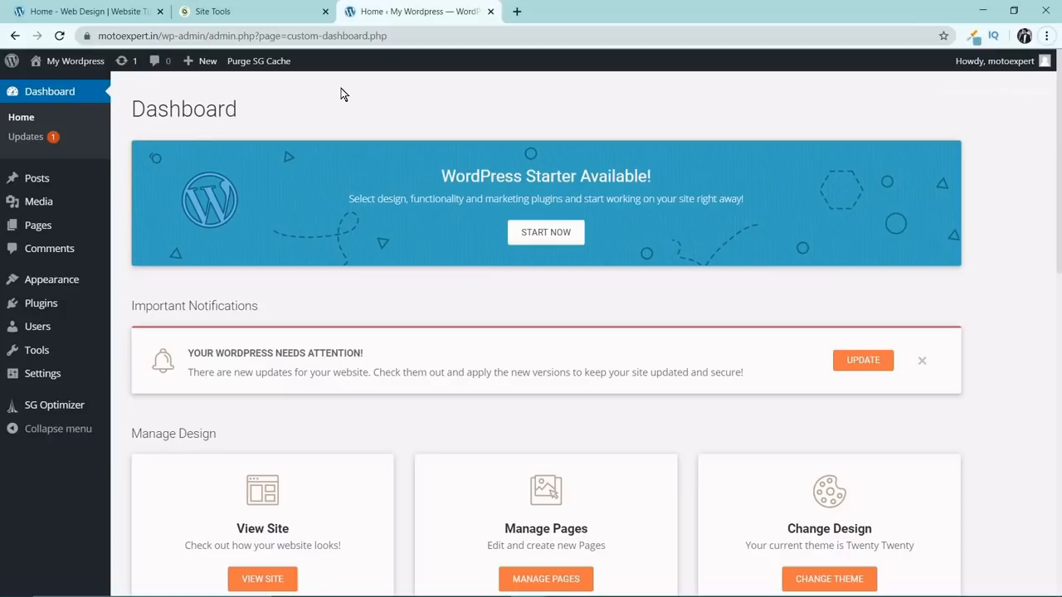
Open the site's admin dashboard in a new browser tab at the address motoexpert.in/wp-admin.
click(516, 12)
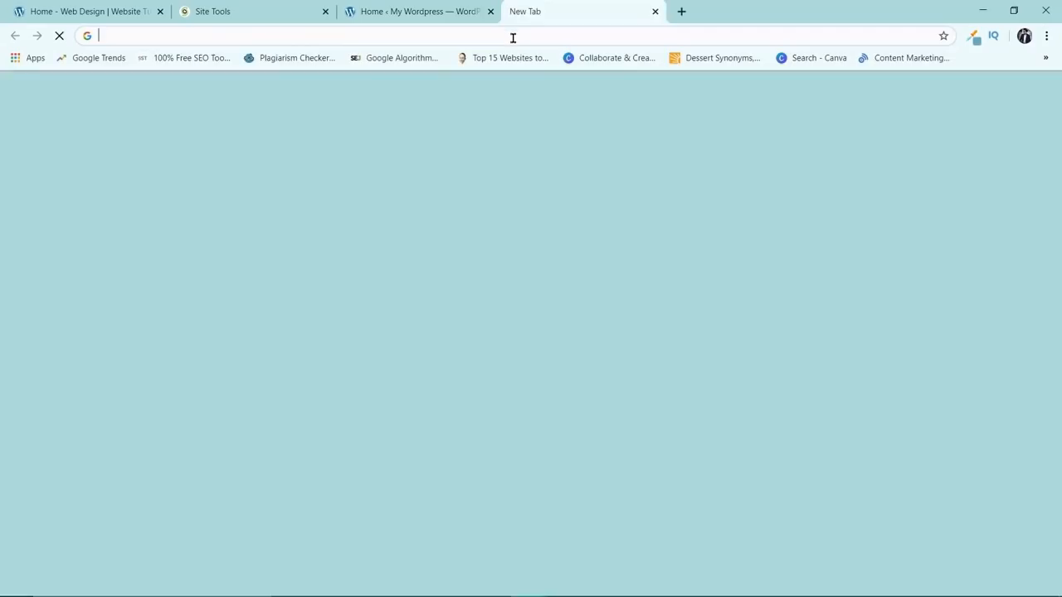
text(motoexpert)
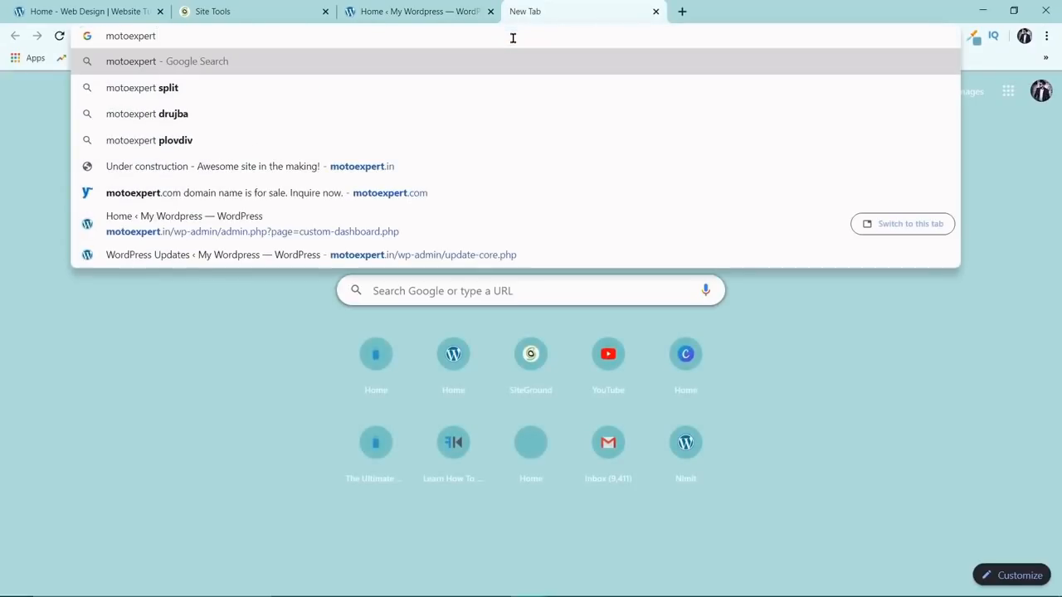
text(.in)
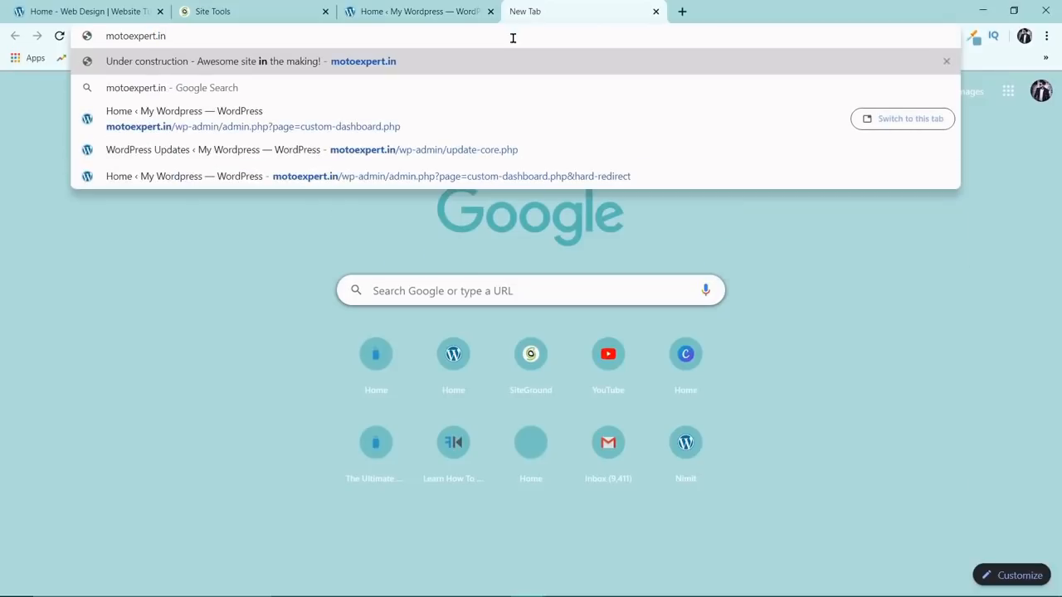
text(/)
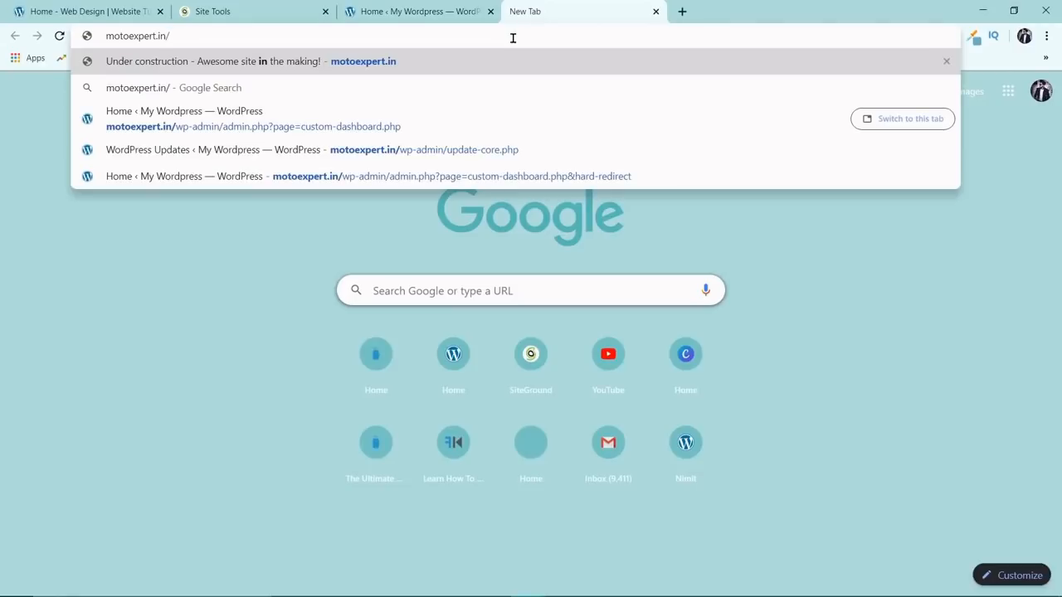
text(w)
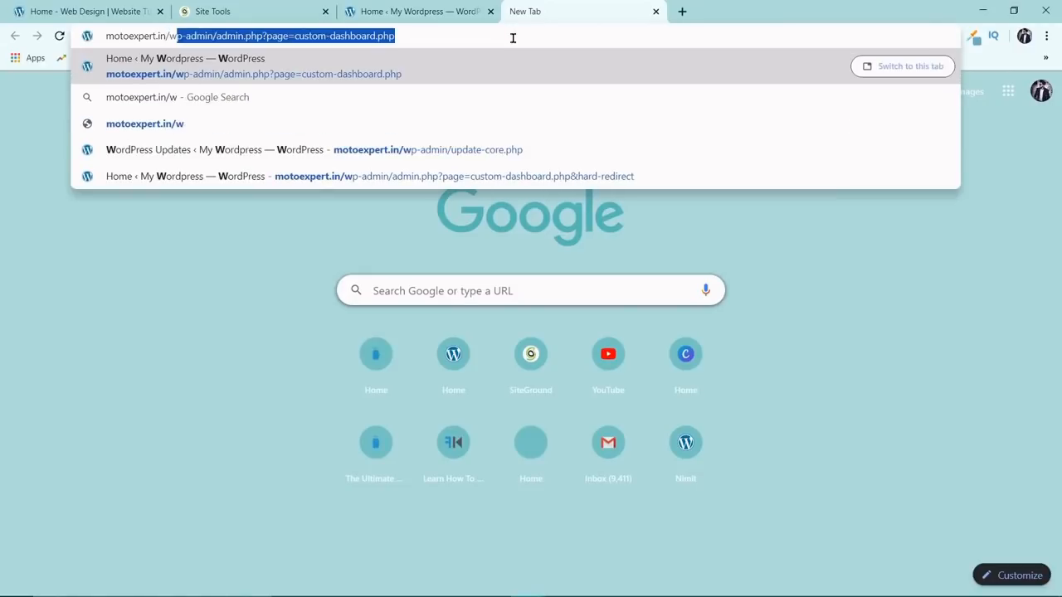
text(p-)
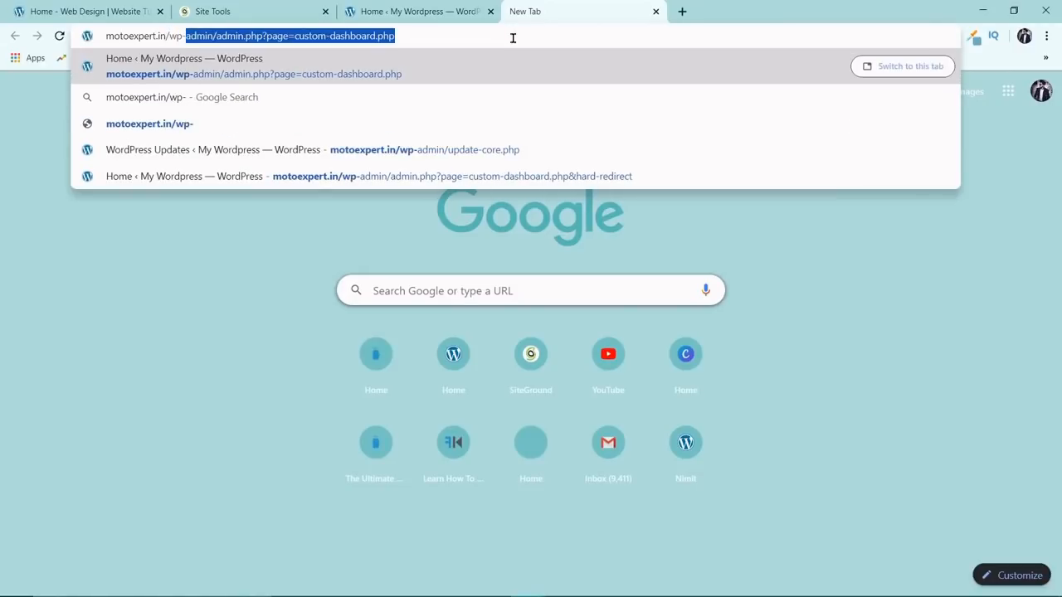
text(ad)
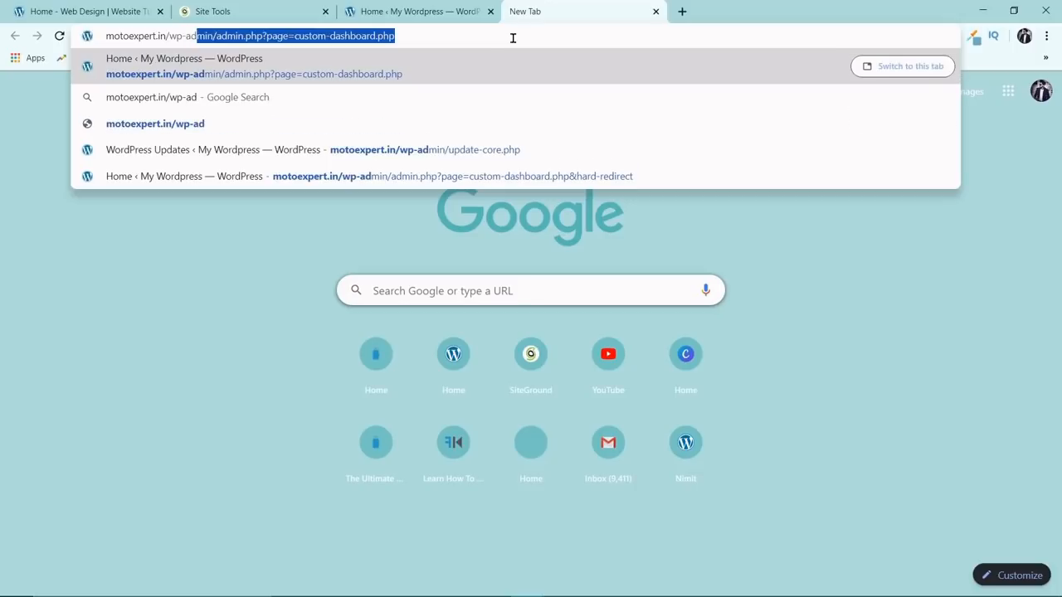
text(min)
key(Delete)
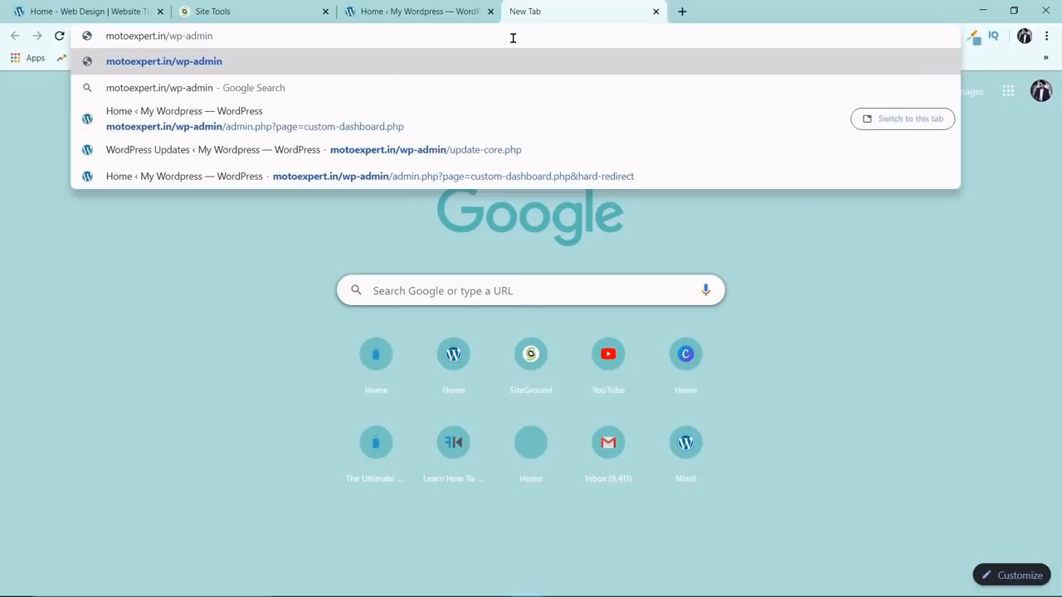
key(Return)
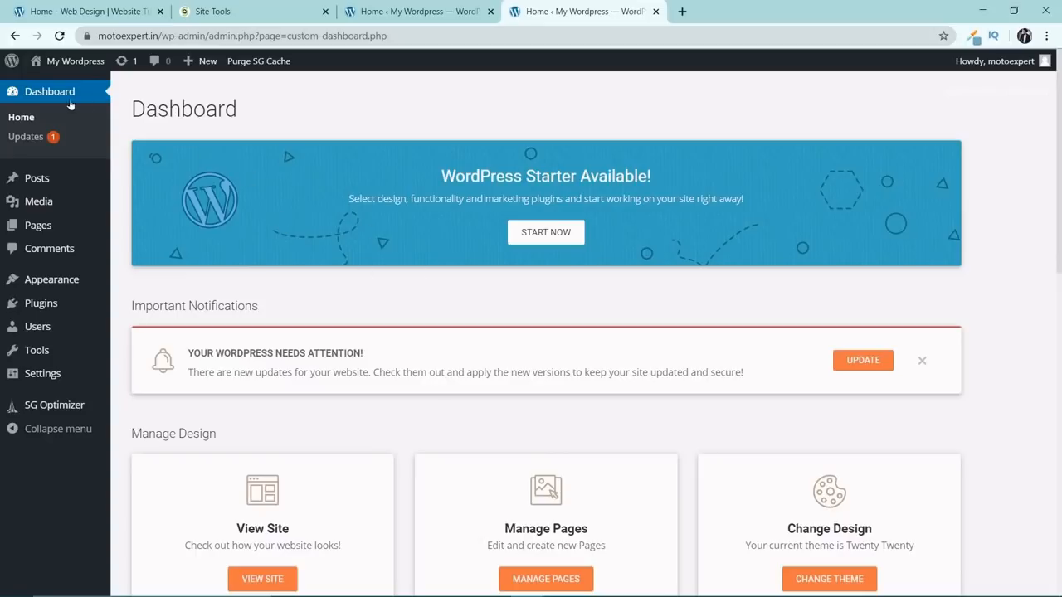
Review the WordPress Updates page and the dashboard sections for posts, media, pages, comments, appearance, plugins, users, tools and settings.
click(36, 139)
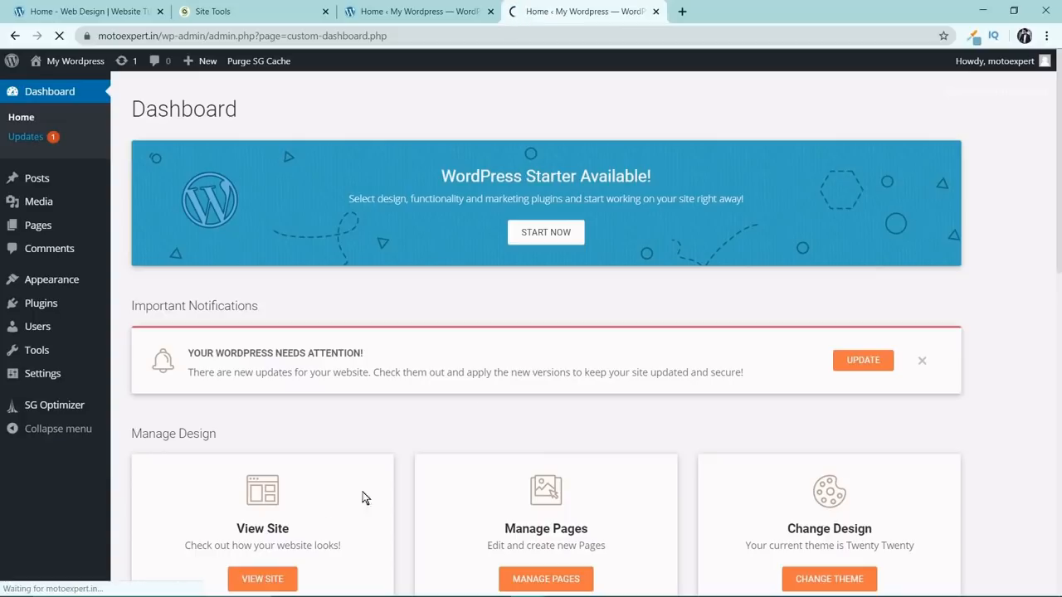
mouse_move(38, 179)
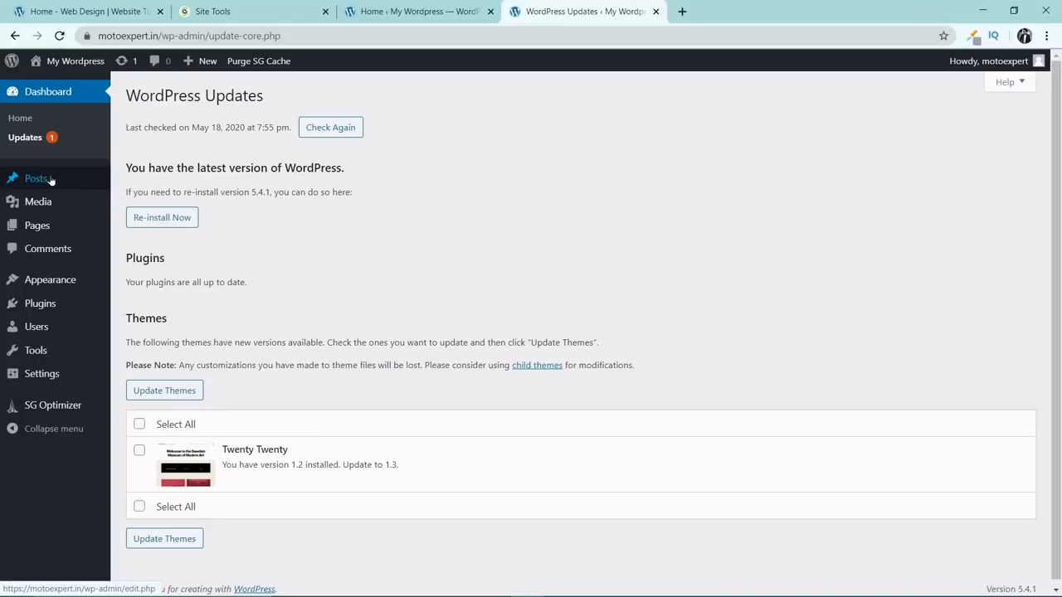
mouse_move(50, 210)
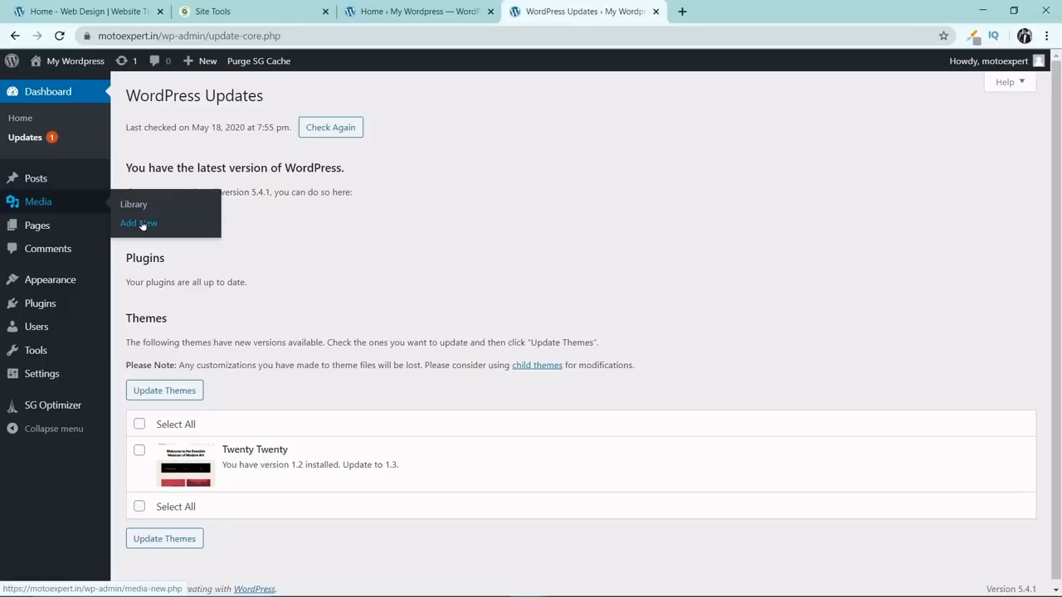
mouse_move(59, 237)
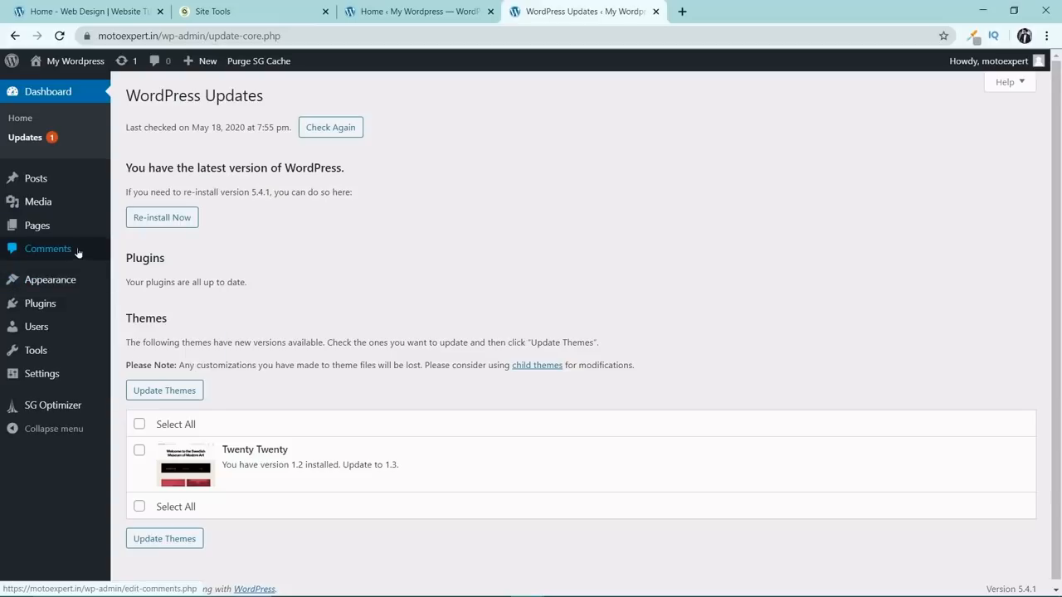
mouse_move(79, 287)
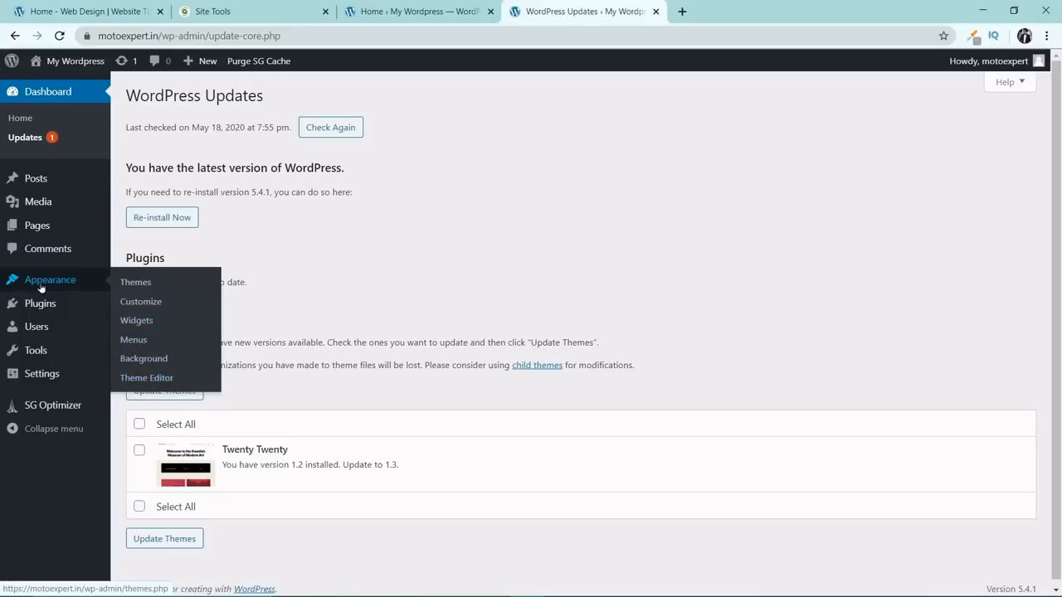
mouse_move(44, 305)
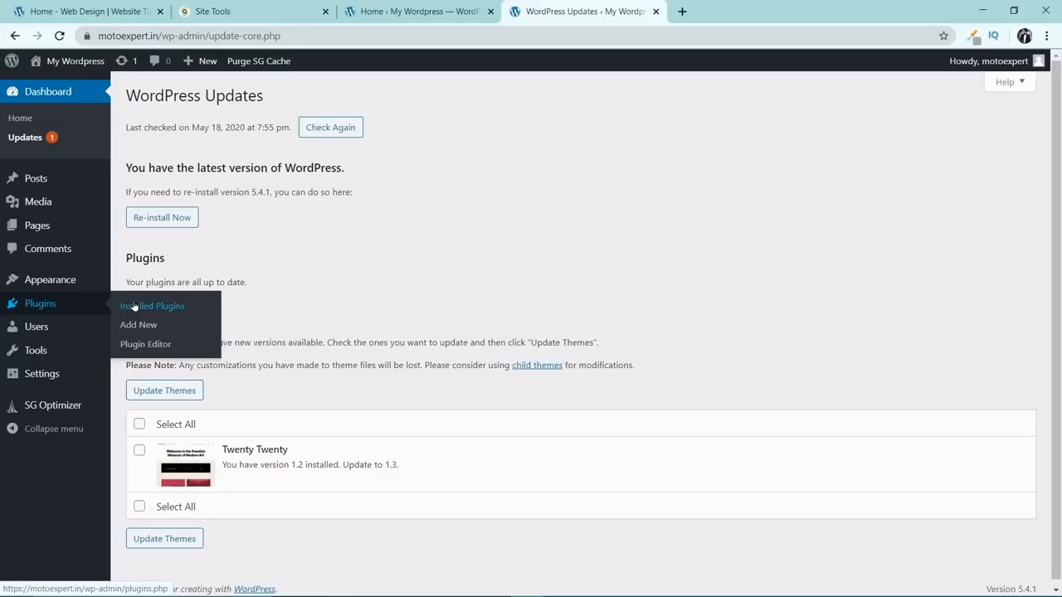
mouse_move(61, 333)
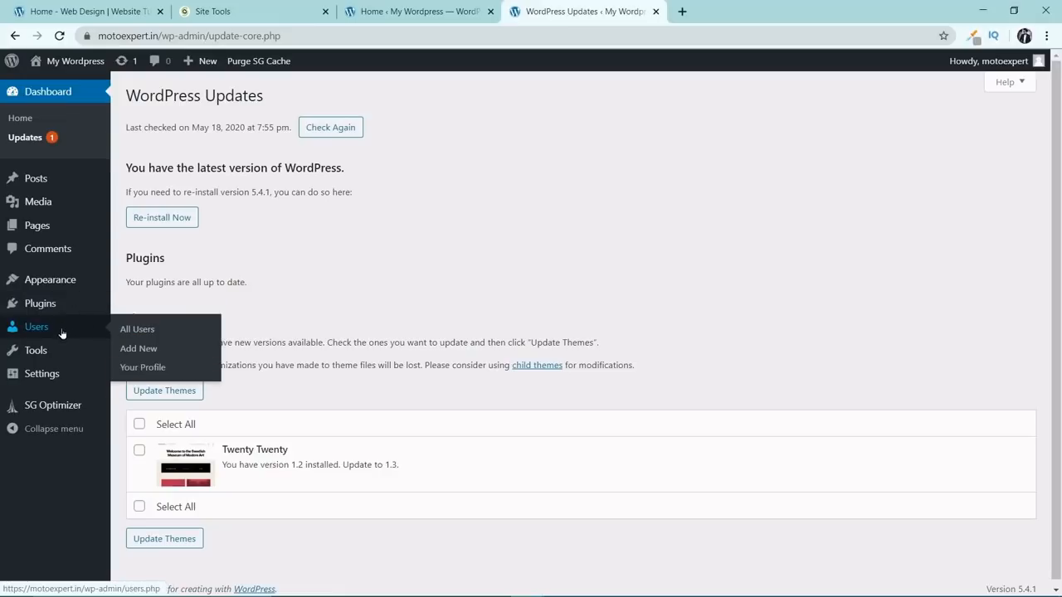
mouse_move(59, 353)
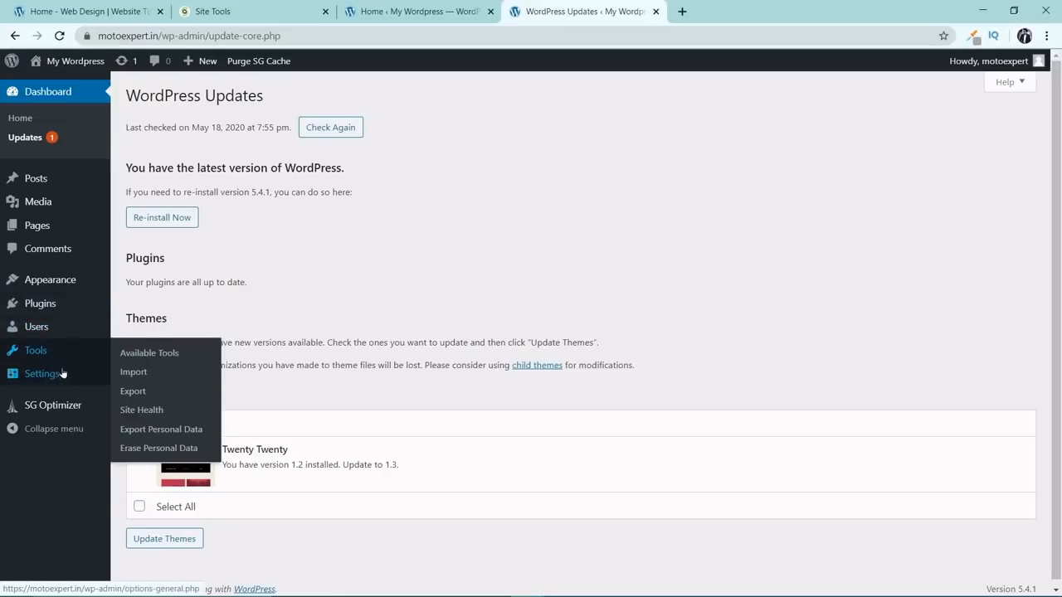
mouse_move(63, 375)
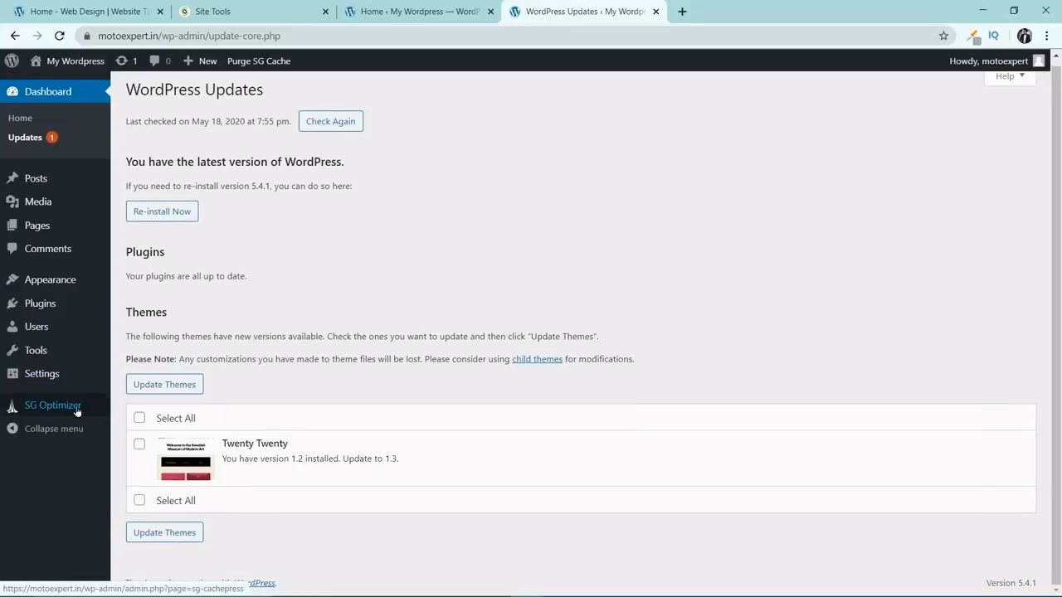
Open the motoexpert administrator's profile from the list of all users.
click(62, 326)
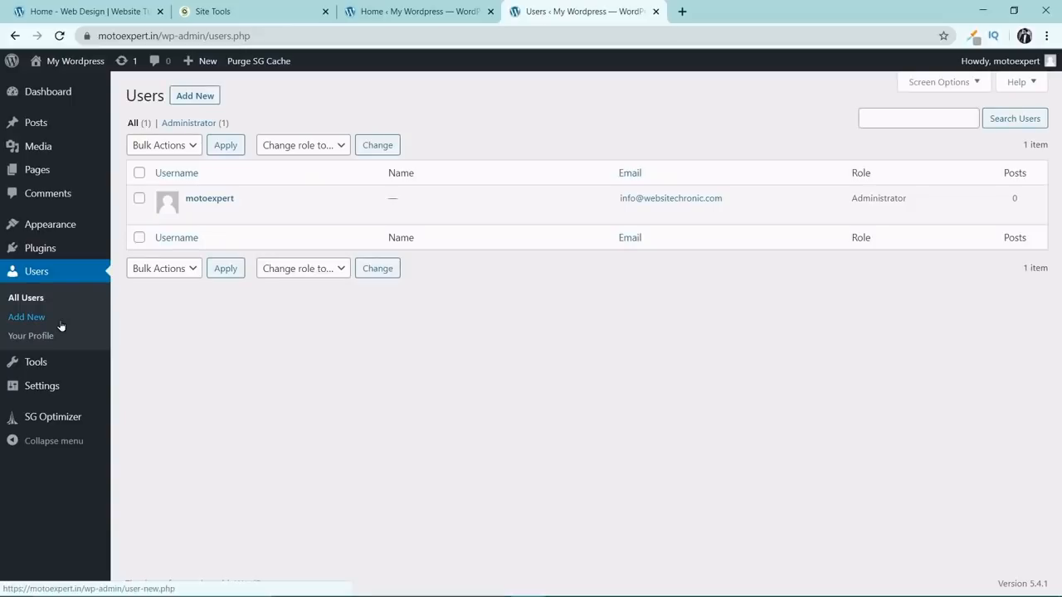
mouse_move(218, 199)
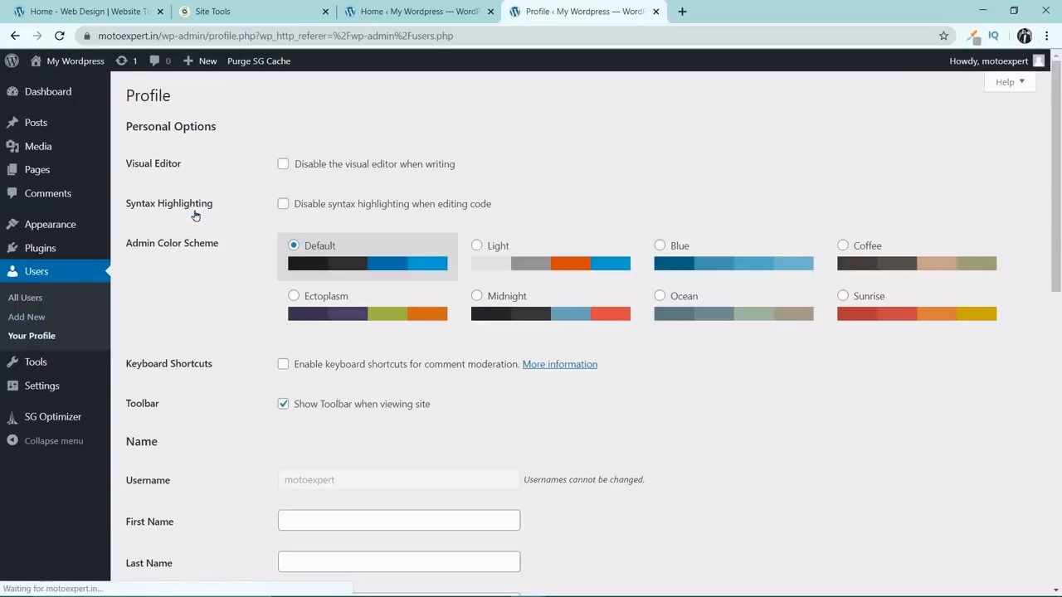
Try the Light, Blue, Coffee and Sunrise admin color schemes and restore the Default scheme.
scroll(283, 238, down, 1)
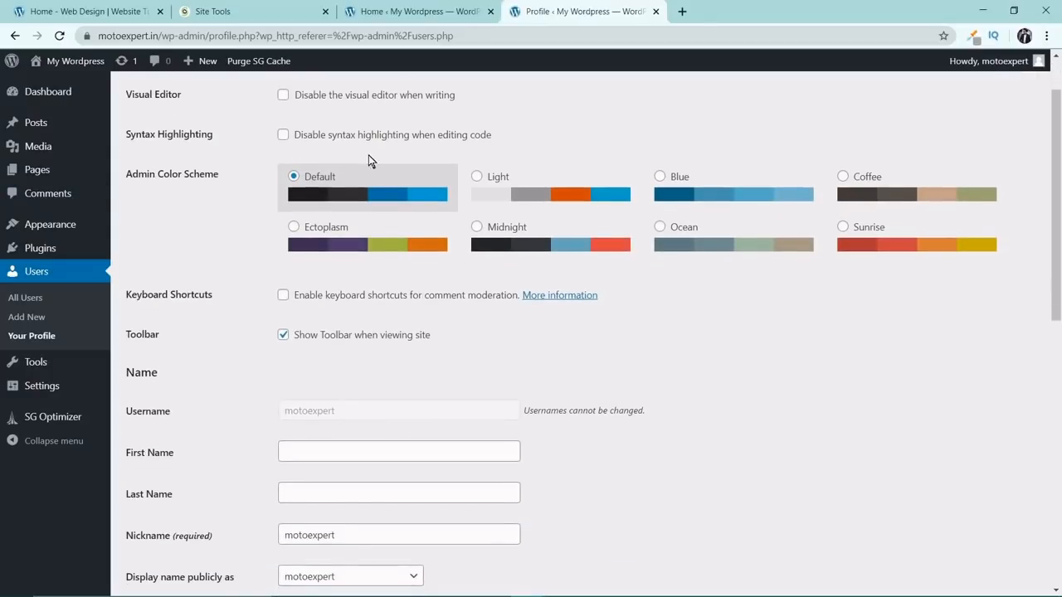
click(478, 177)
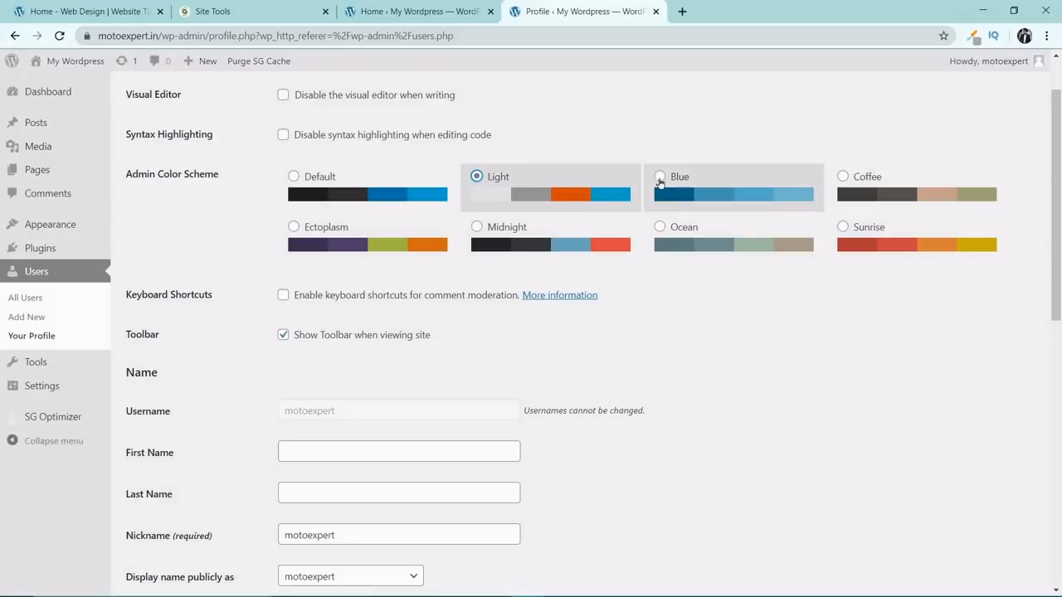
click(660, 176)
click(854, 193)
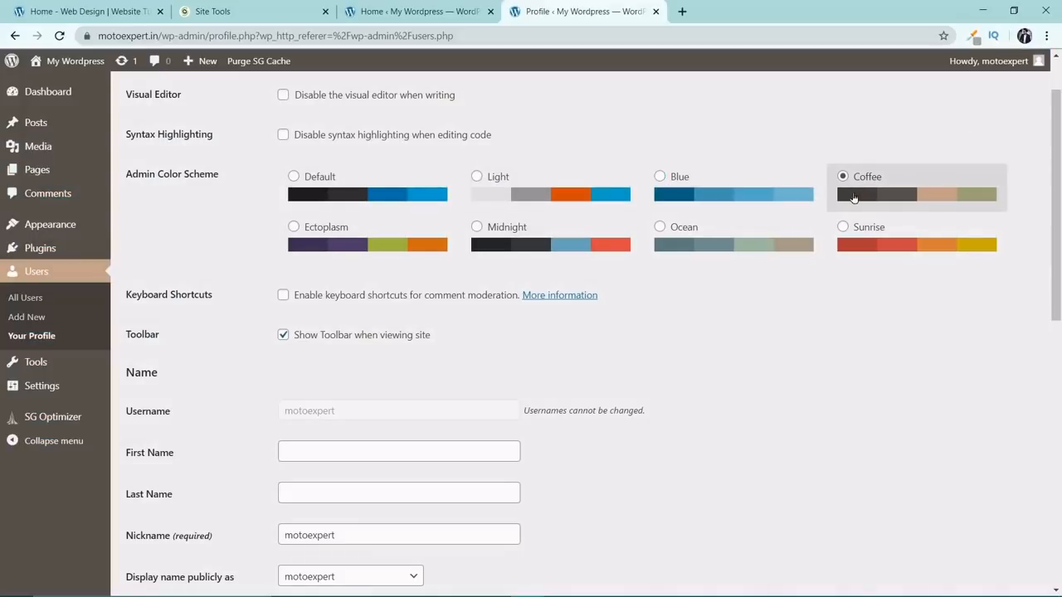
click(863, 241)
click(283, 188)
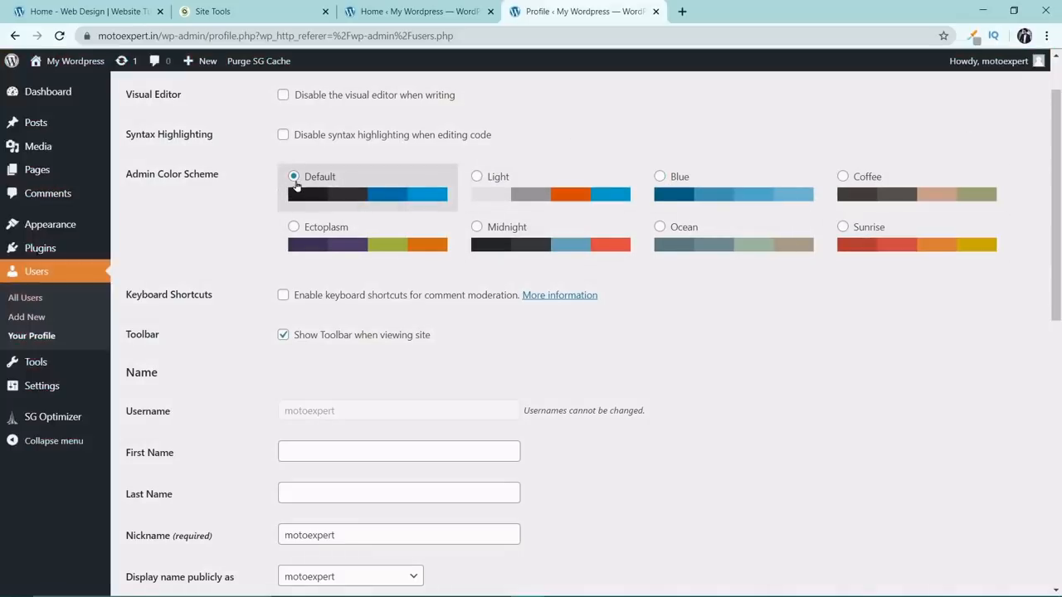
Fill in the profile's first name as Moto and last name as Expert.
scroll(301, 181, down, 2)
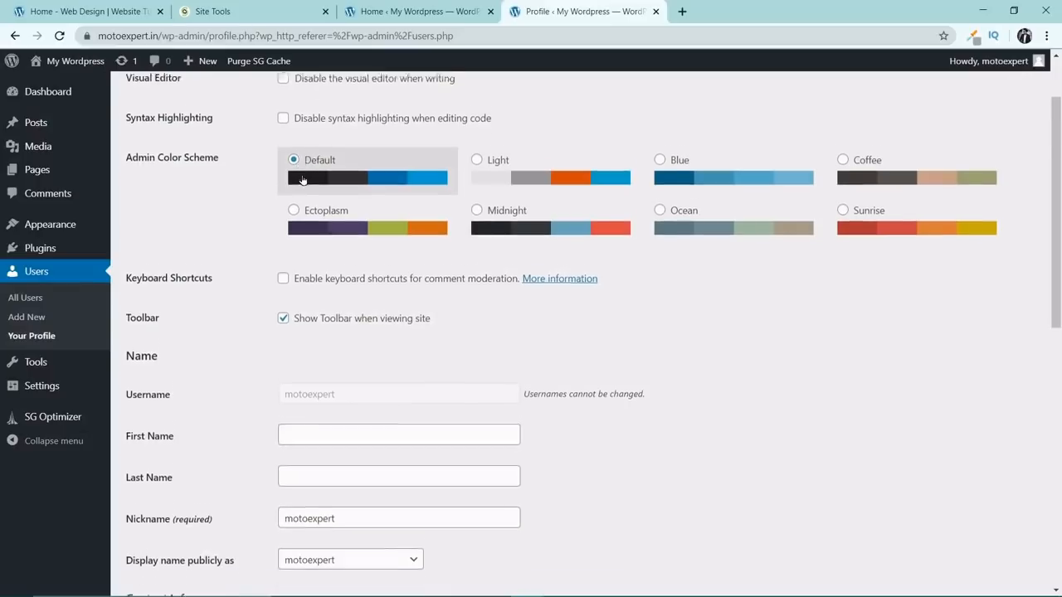
scroll(455, 355, down, 1)
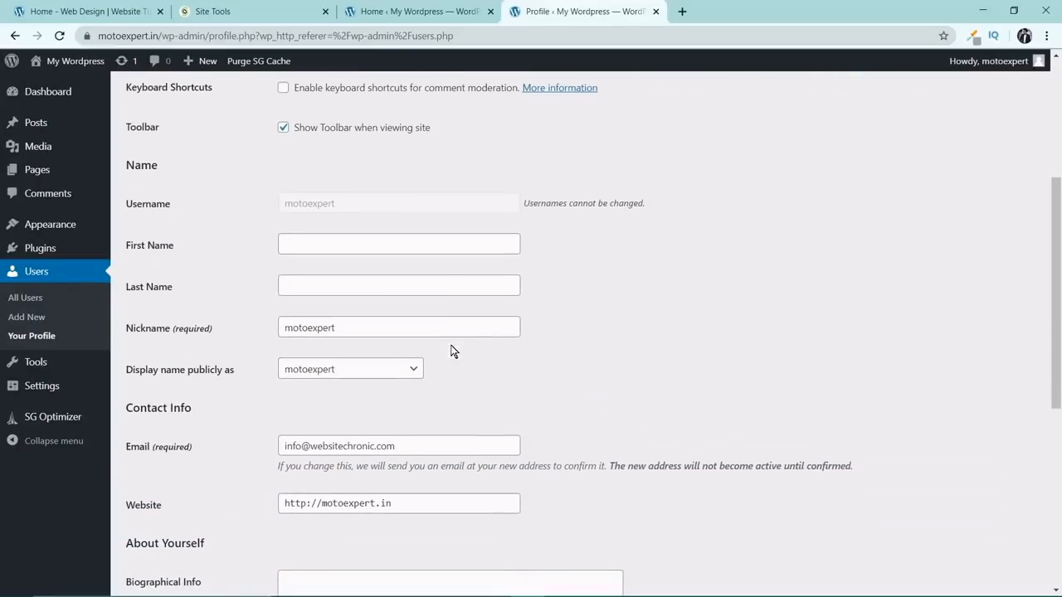
click(384, 246)
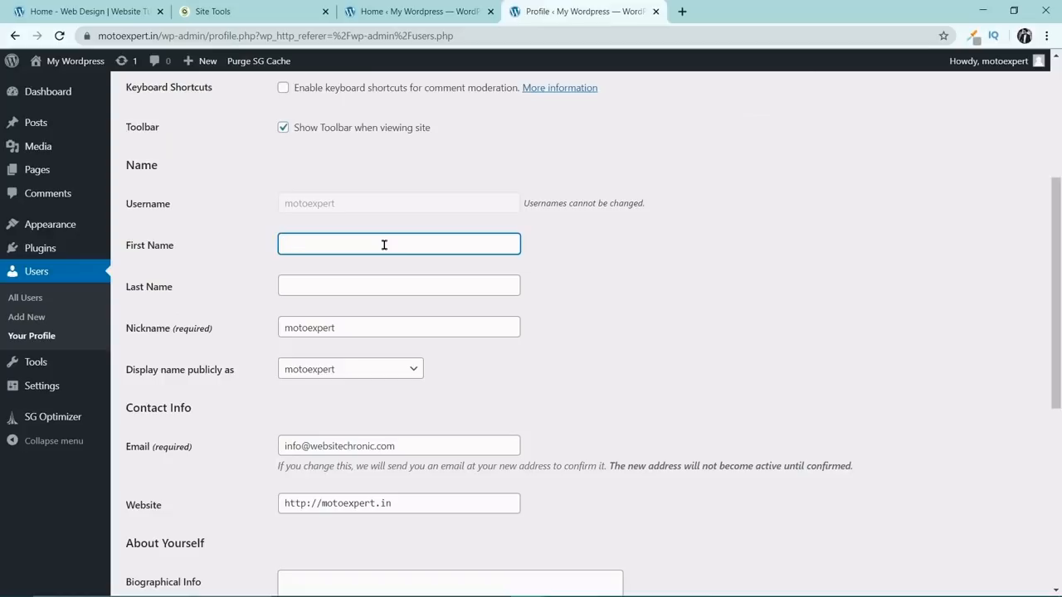
scroll(788, 416, down, 1)
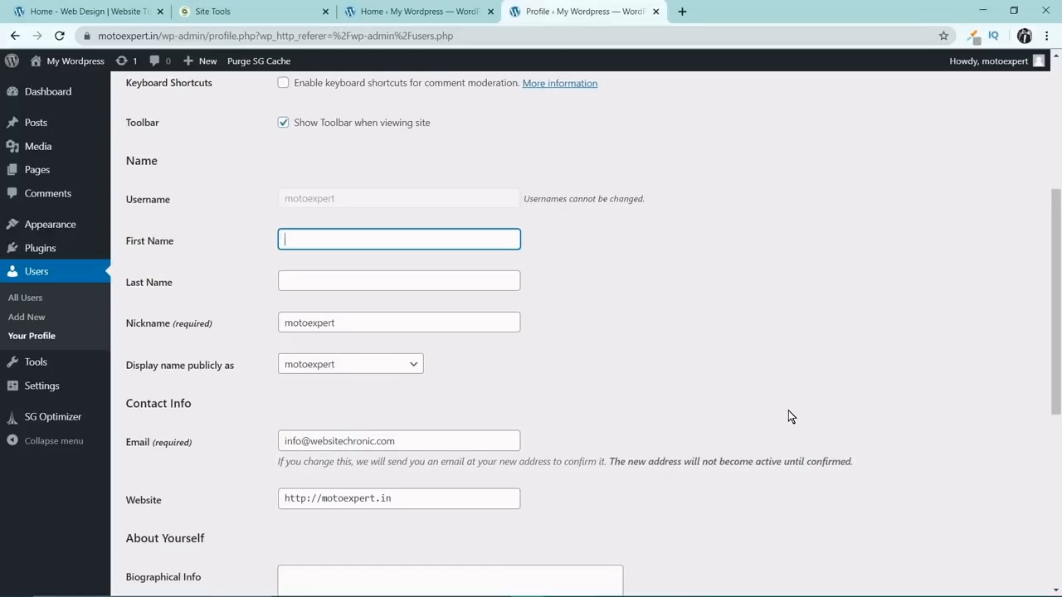
text(Moto)
key(Tab)
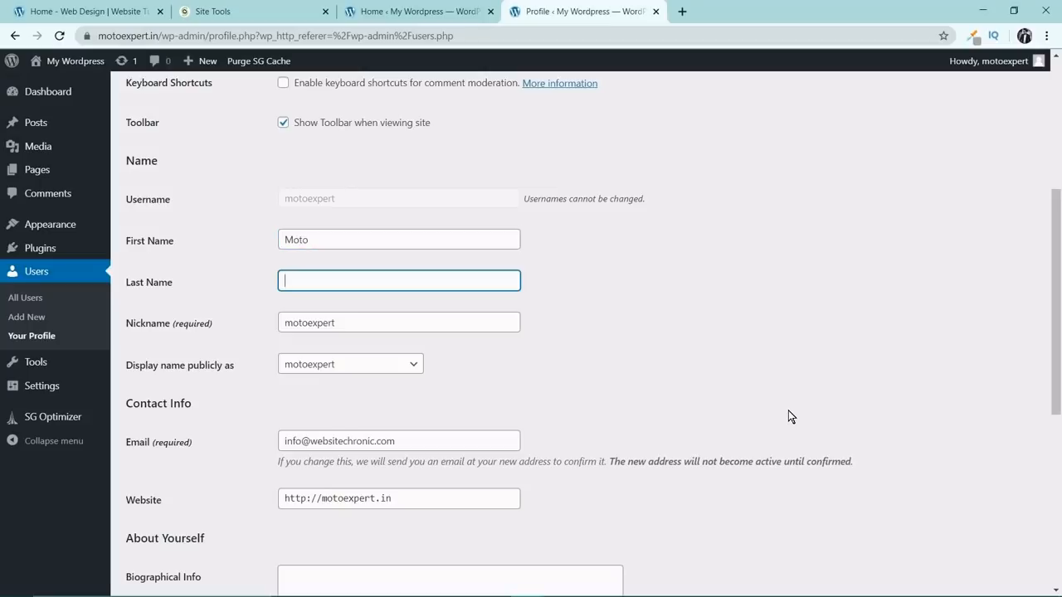
text(Expert)
Compare the profile's username with the display name in the account greeting menu.
drag(349, 200, 271, 206)
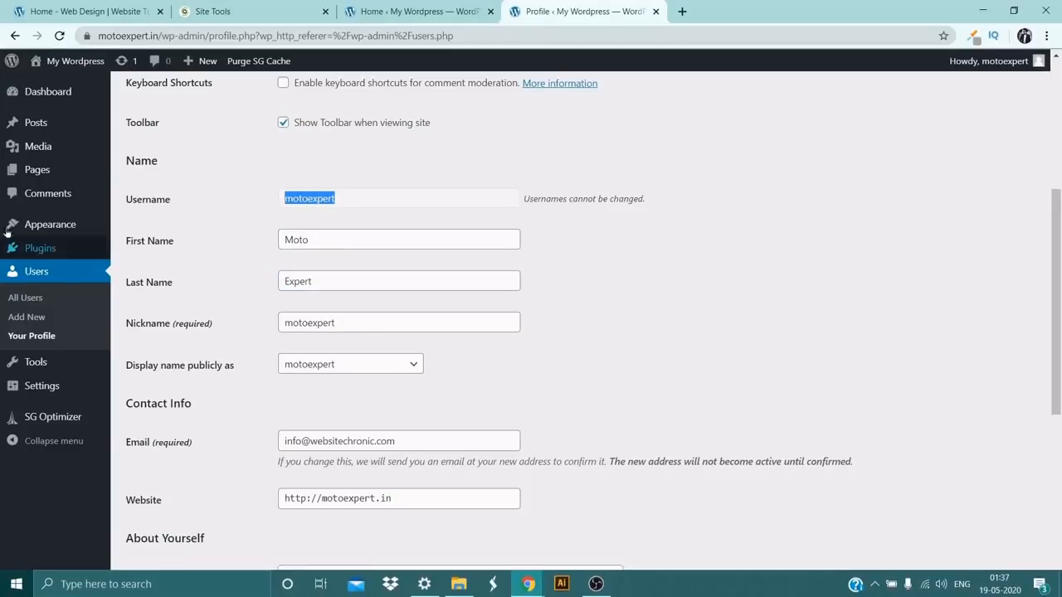
mouse_move(986, 73)
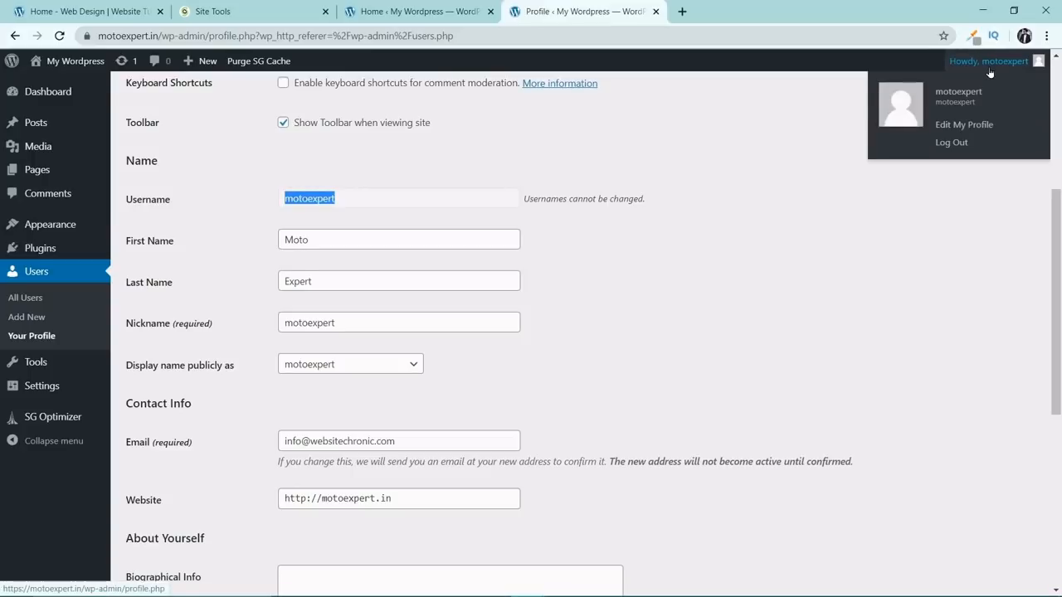
Set the profile's publicly displayed name to Moto Expert.
click(618, 229)
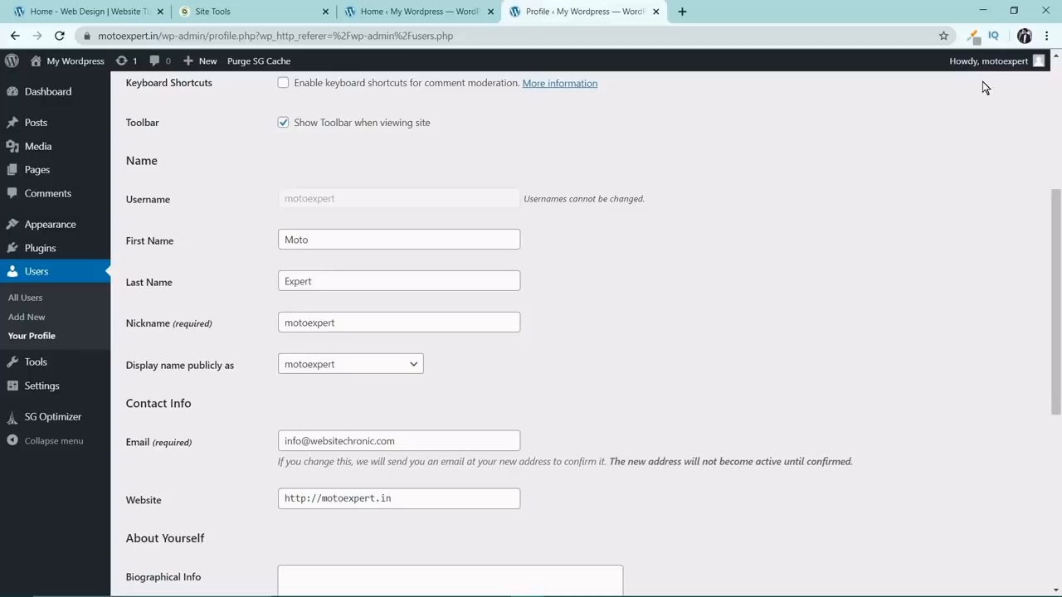
mouse_move(994, 73)
click(318, 365)
click(336, 421)
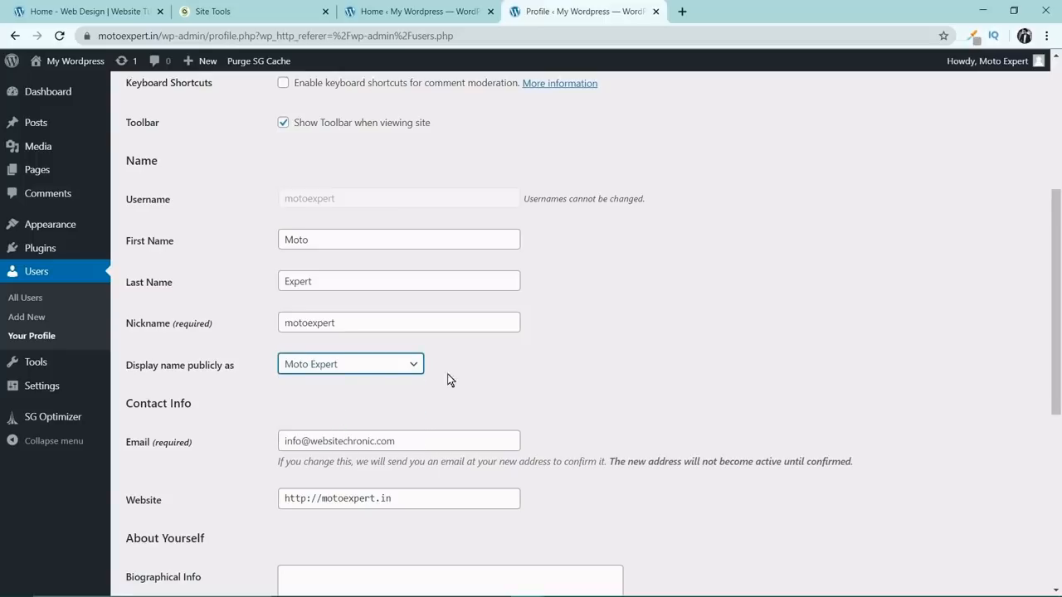
scroll(680, 345, down, 2)
scroll(679, 351, down, 1)
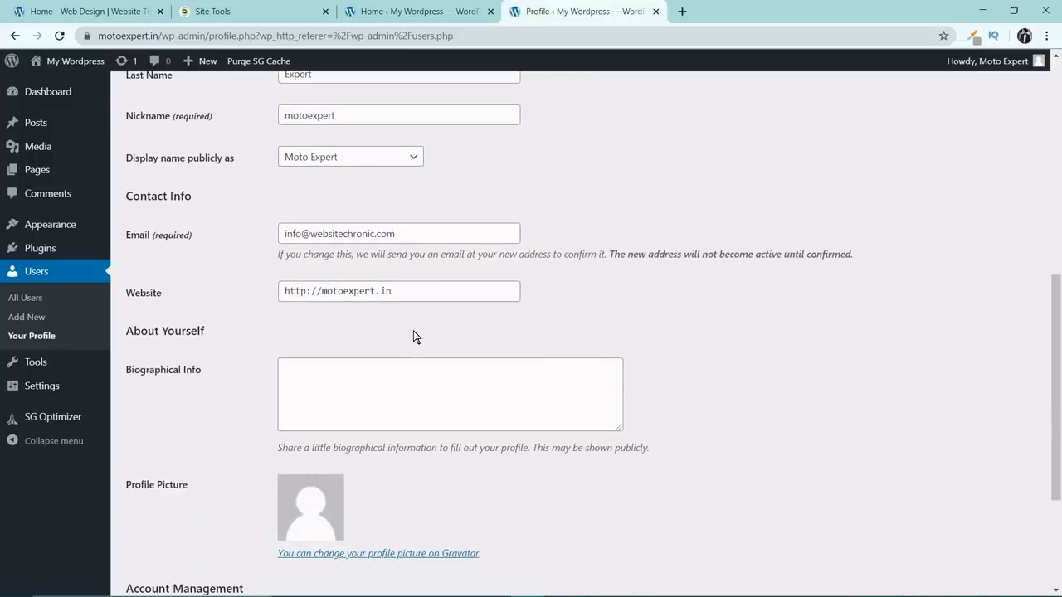
click(306, 291)
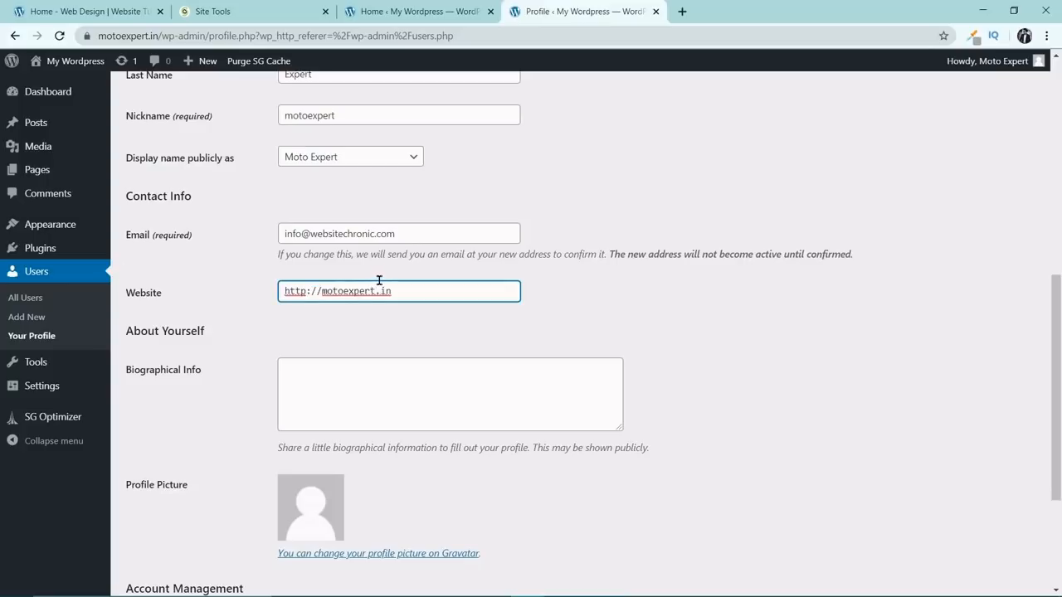
text(s)
click(770, 332)
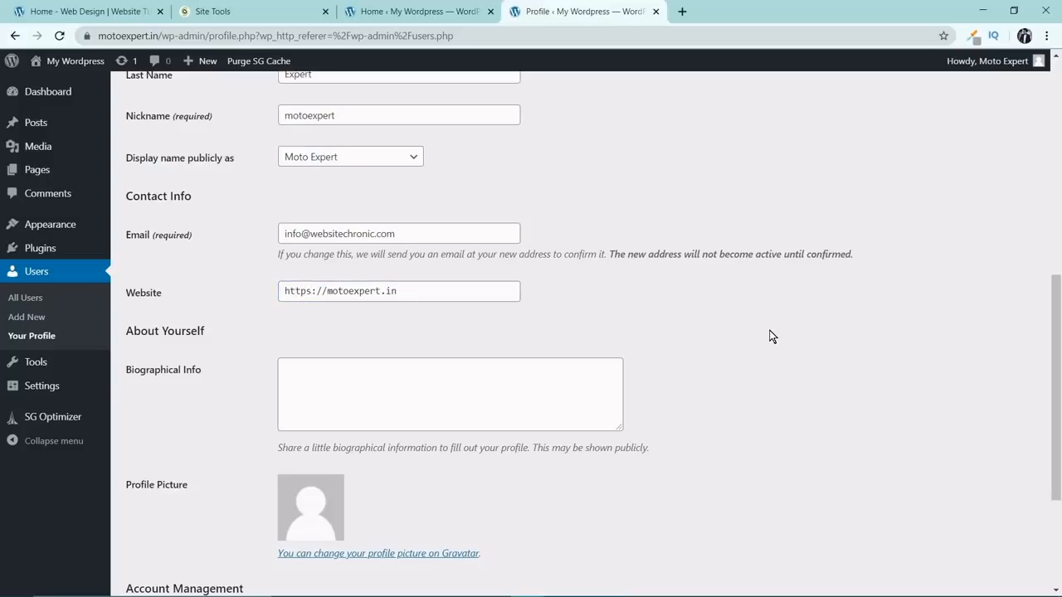
scroll(771, 334, down, 3)
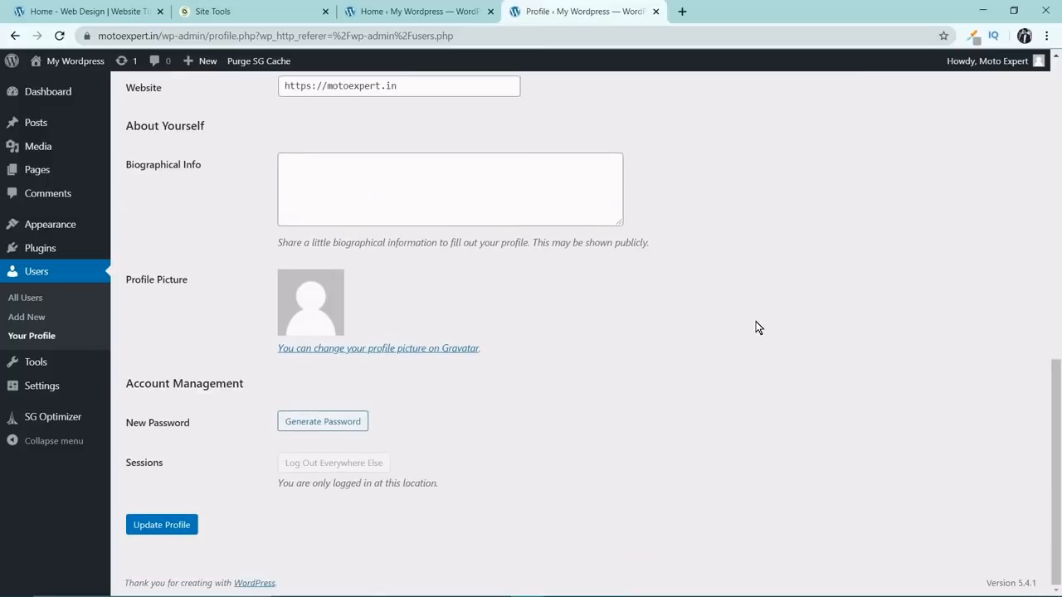
click(180, 526)
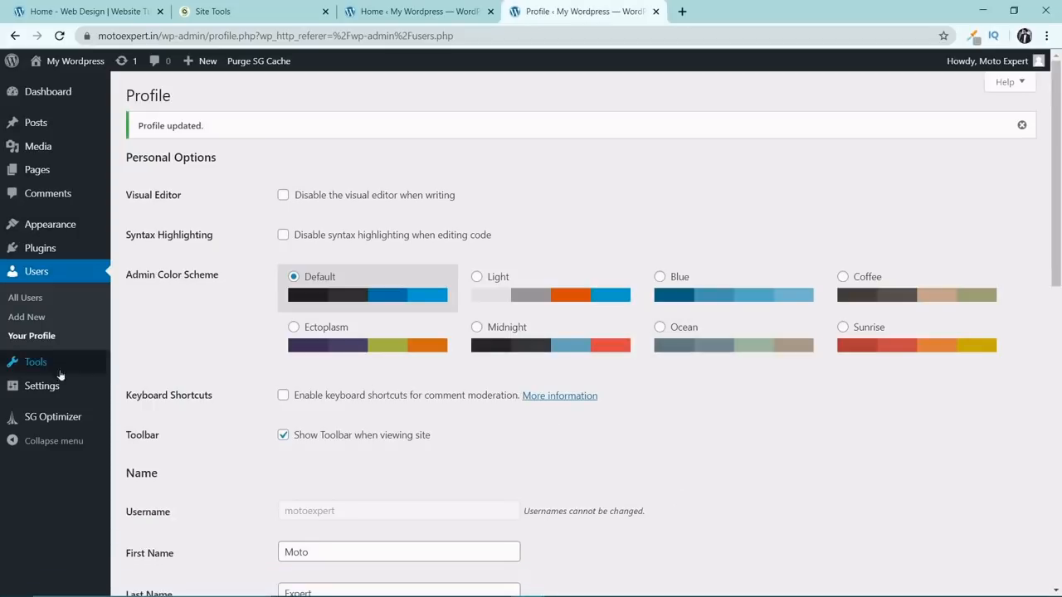
Open the site's General settings and locate the site title.
mouse_move(49, 387)
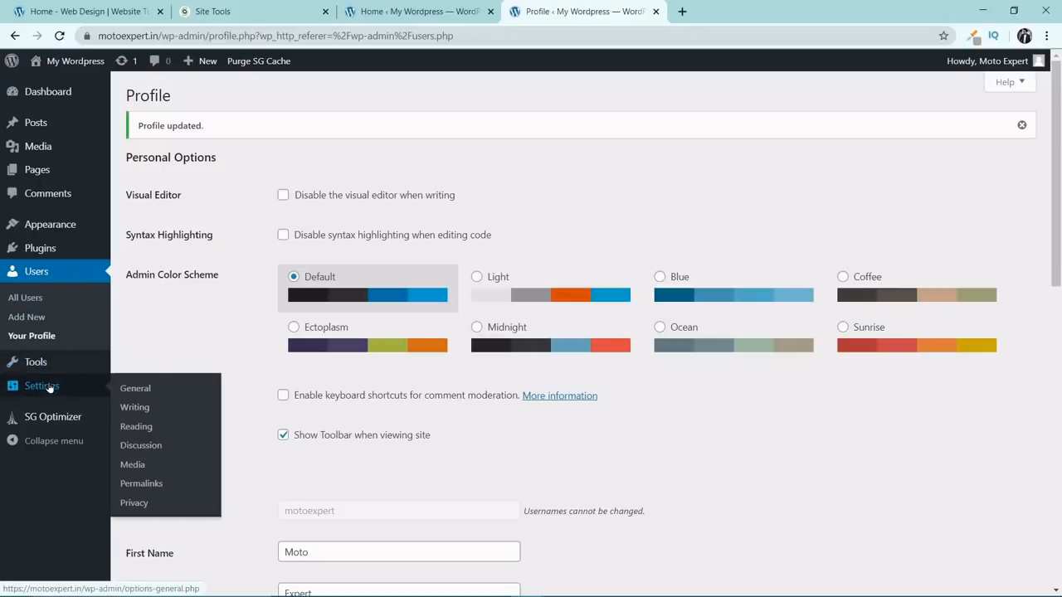
click(145, 394)
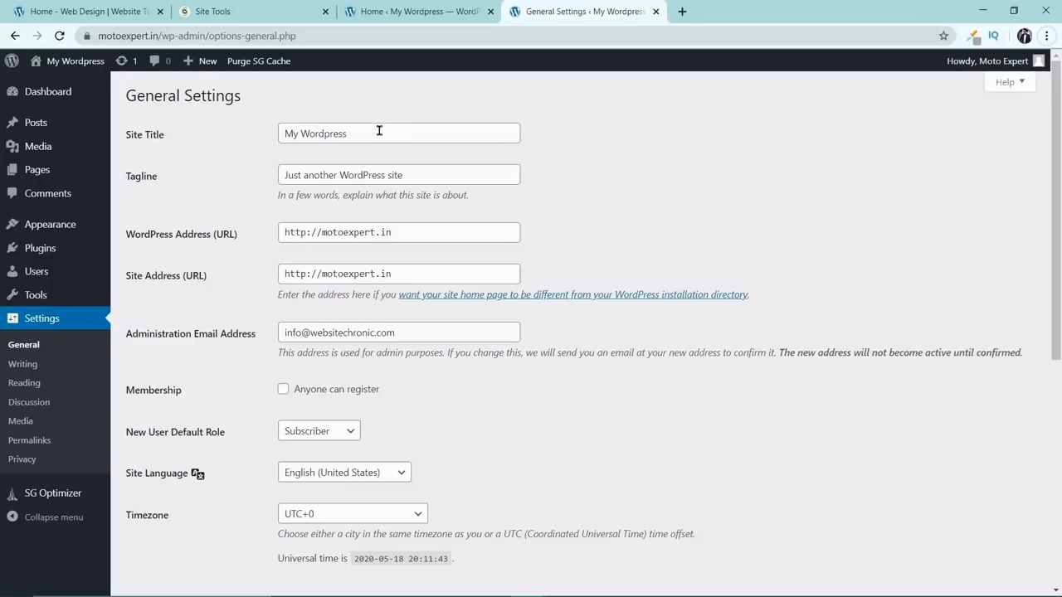
drag(379, 130, 269, 131)
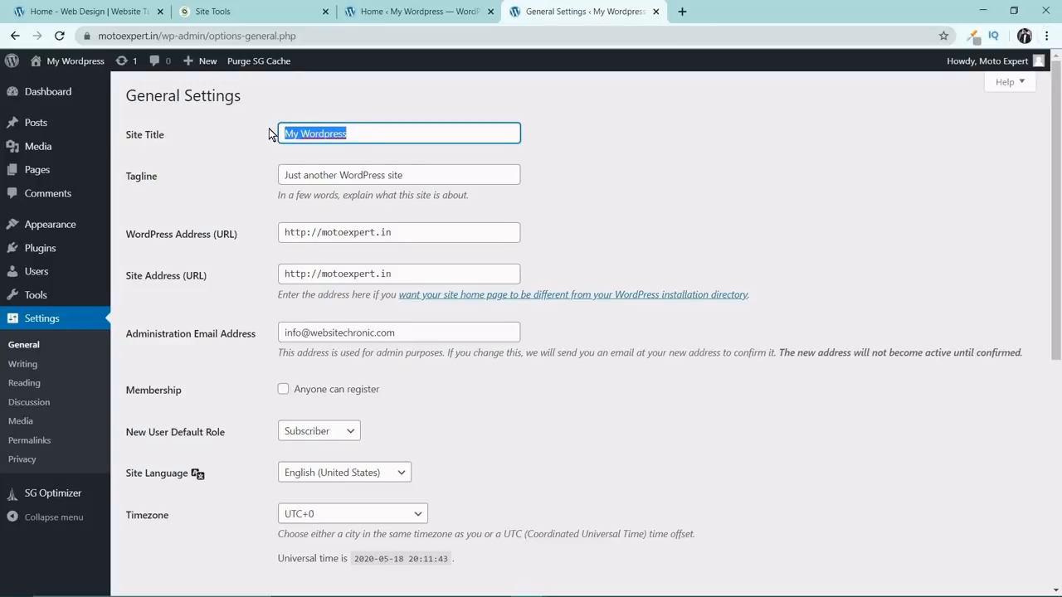
Check how the Website Chronic site shows its title in the browser, and return to the Moto Expert General settings.
click(119, 14)
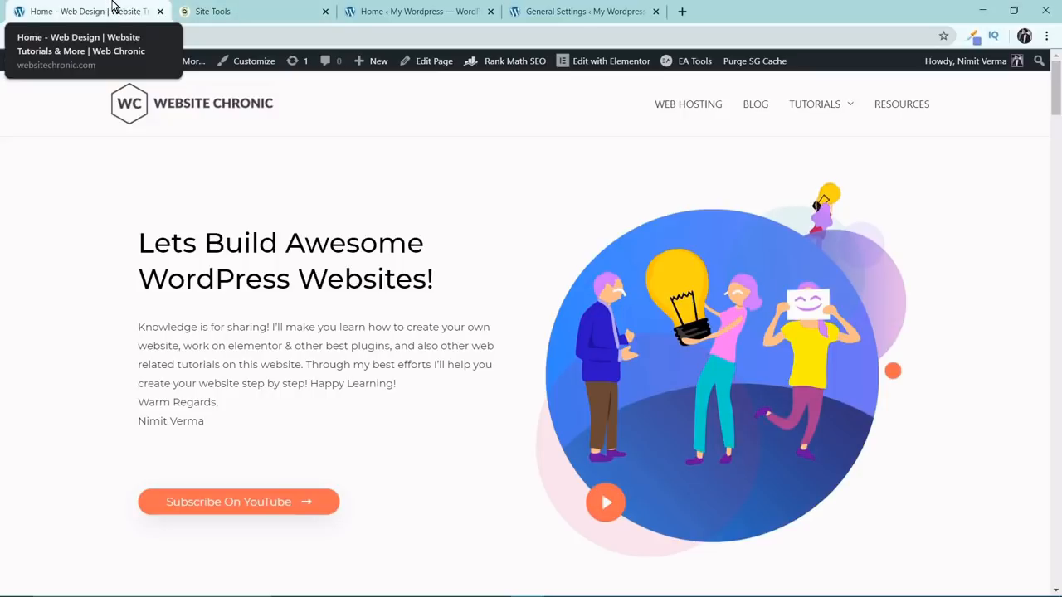
click(301, 8)
click(418, 7)
click(581, 11)
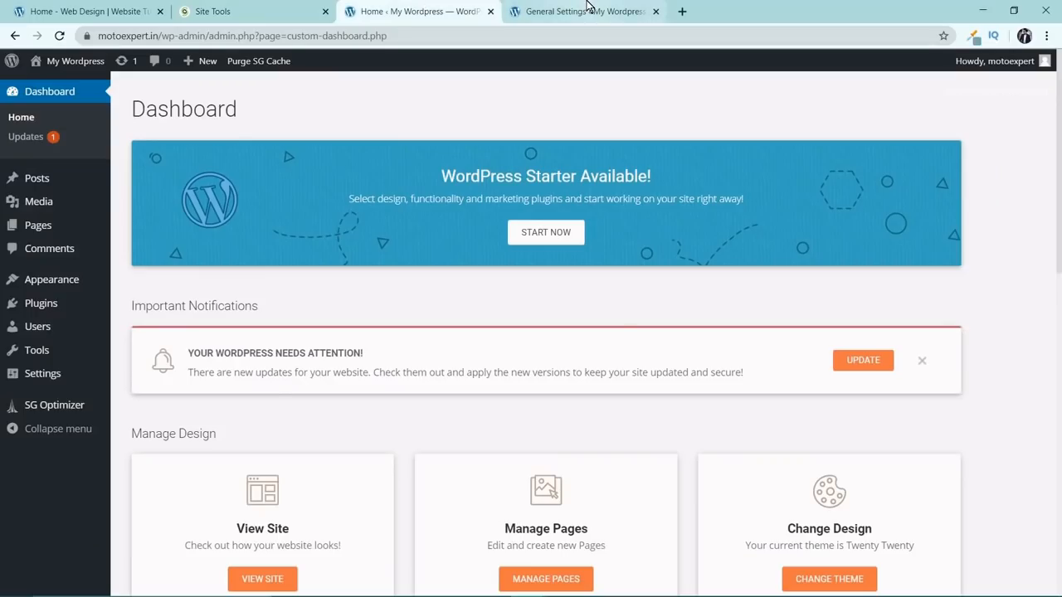
Set the site title to "Moto Expert | Sanitization | Car Insurance | Pre Owned Cars".
triple_click(377, 134)
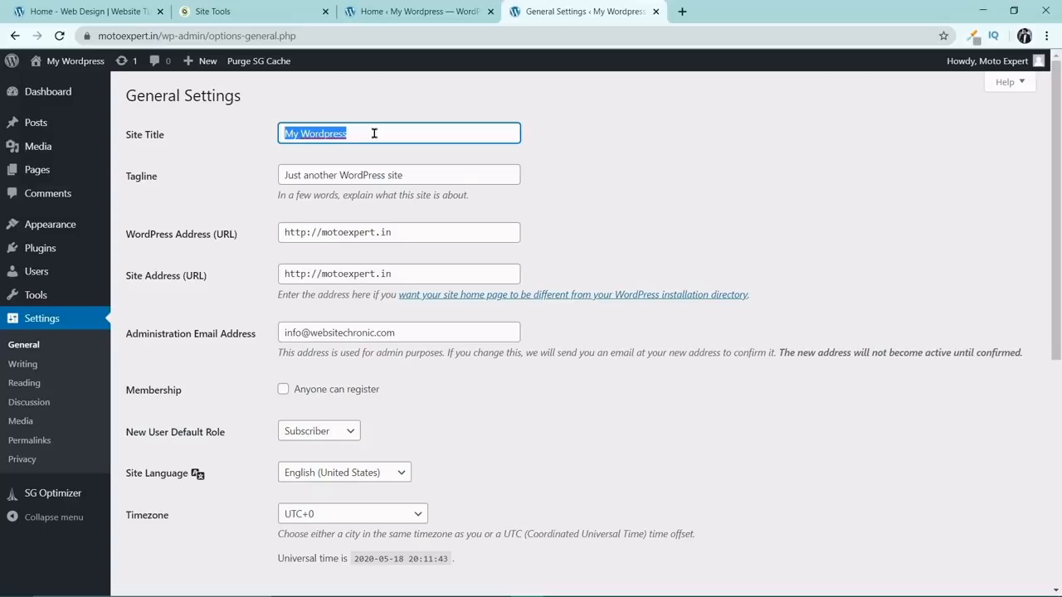
text(M)
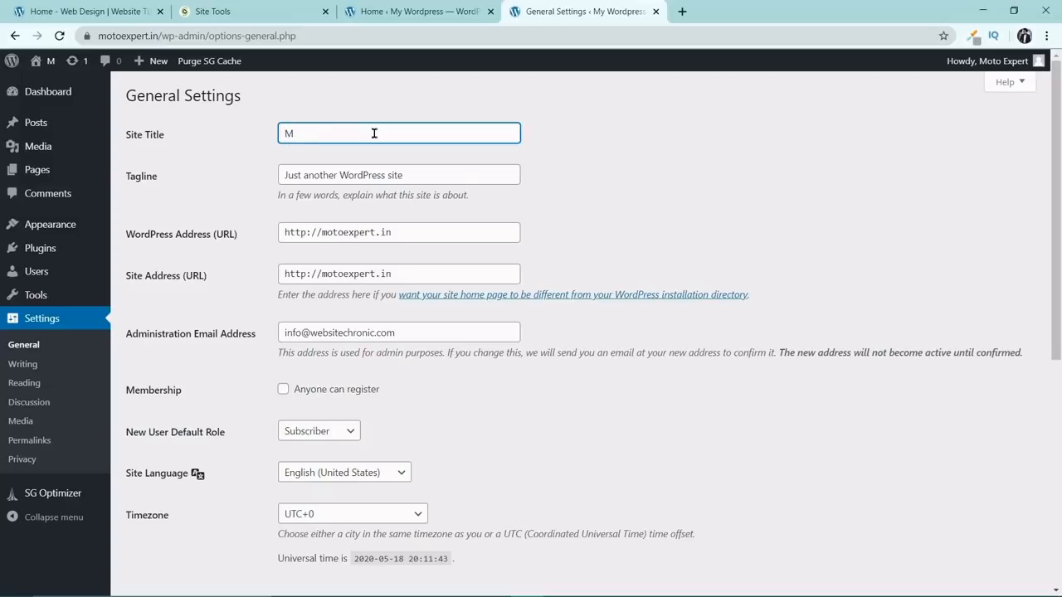
text(oto )
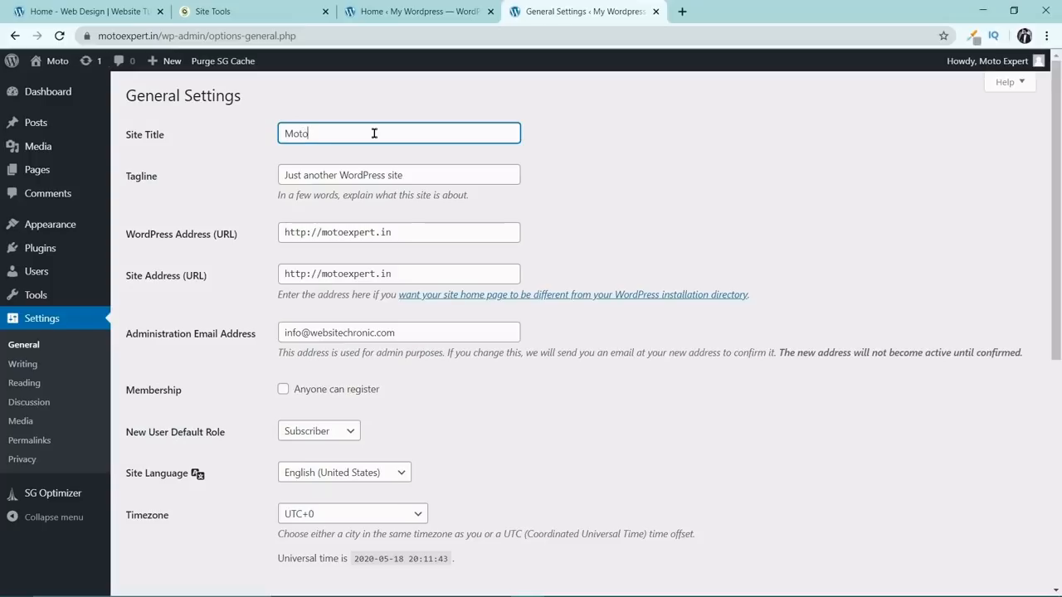
text(Exper)
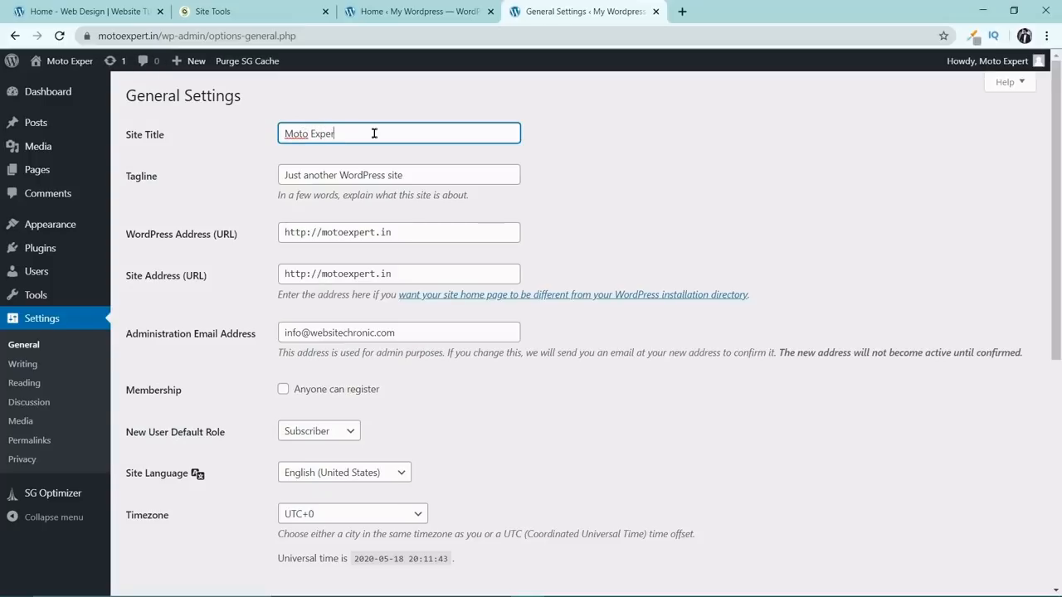
text(t |)
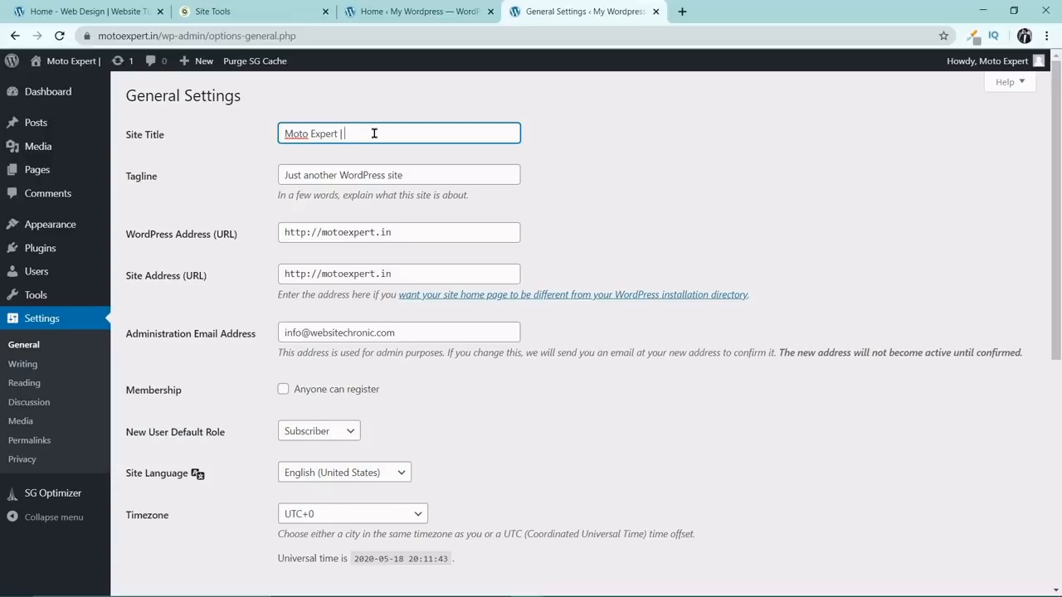
text( San)
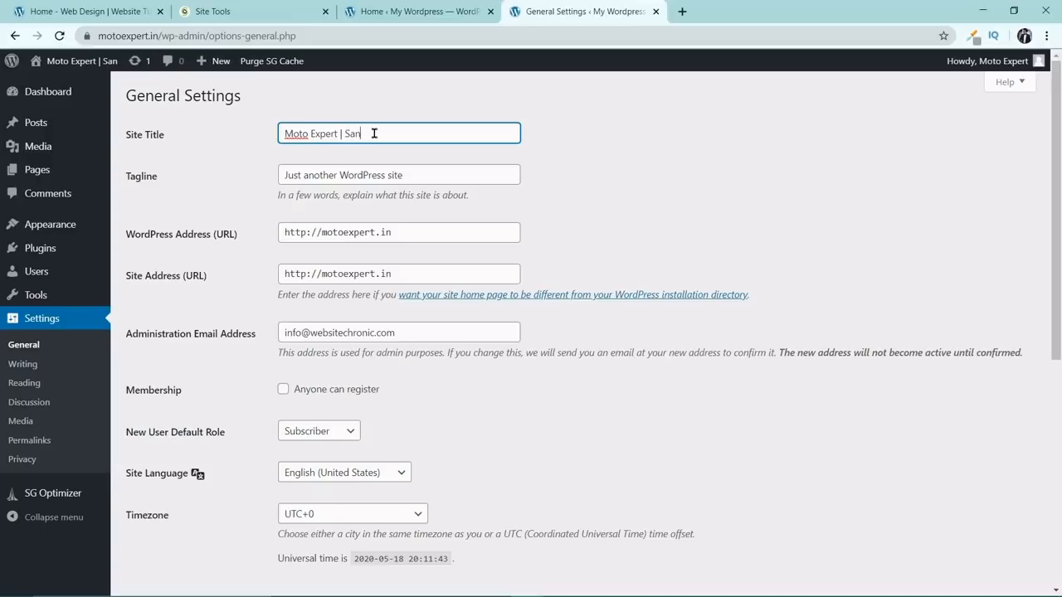
text(iti)
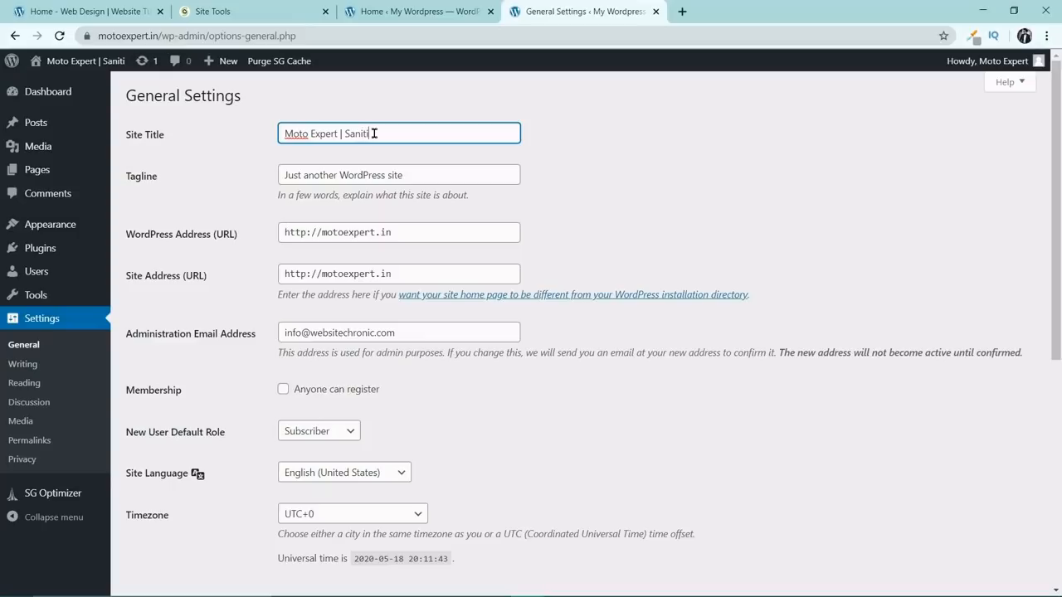
text(zation |)
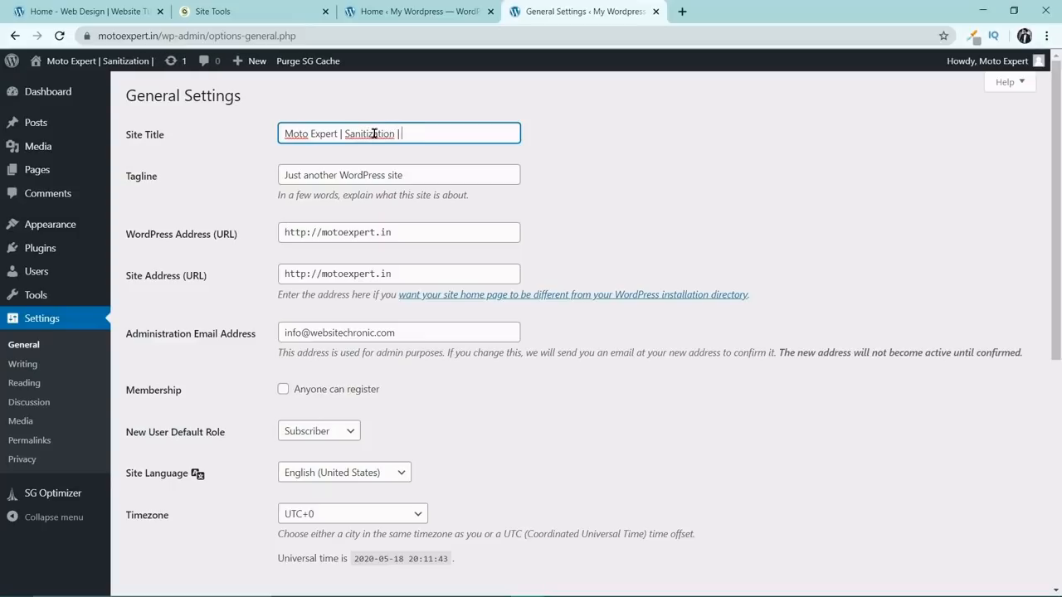
text( Car Insurance)
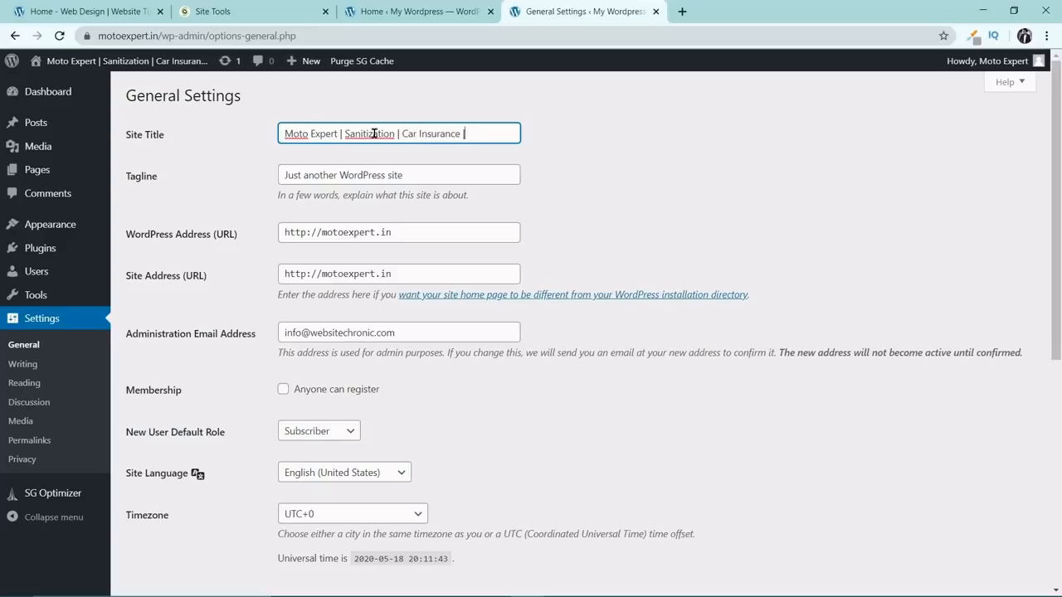
text( | Pre Owned Car)
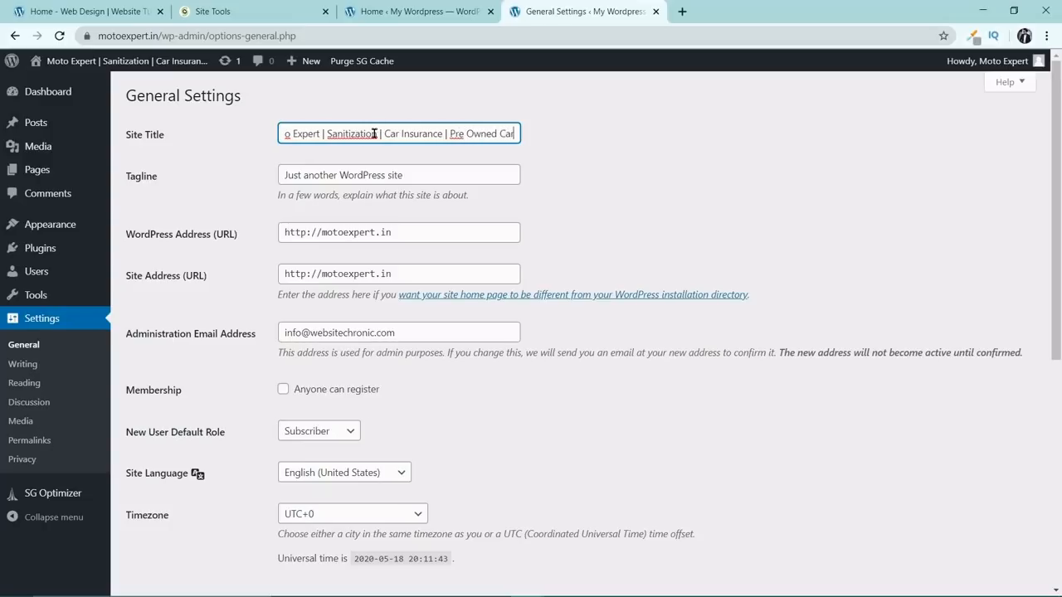
text(s)
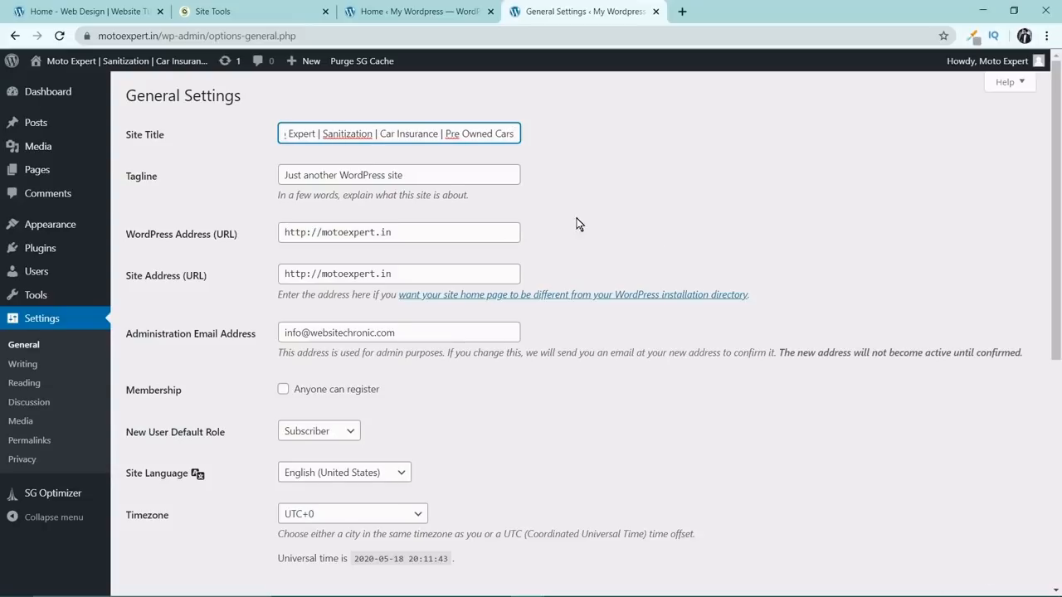
Replace the tagline with "We offer Car & Home Sanitation Services, Car Insurance and Pre Owned Cars".
drag(424, 175, 240, 173)
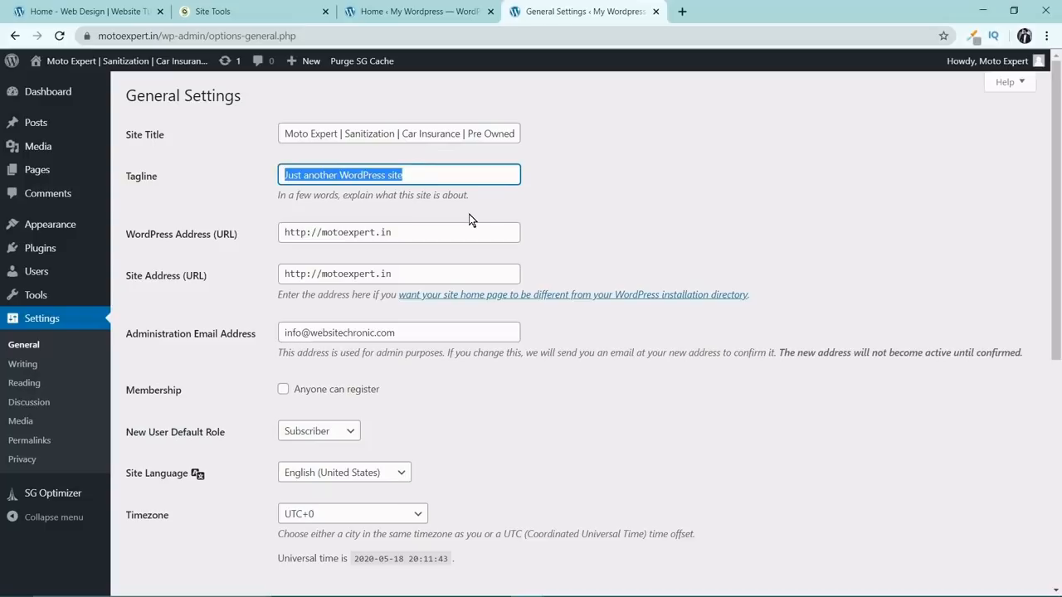
key(BackSpace)
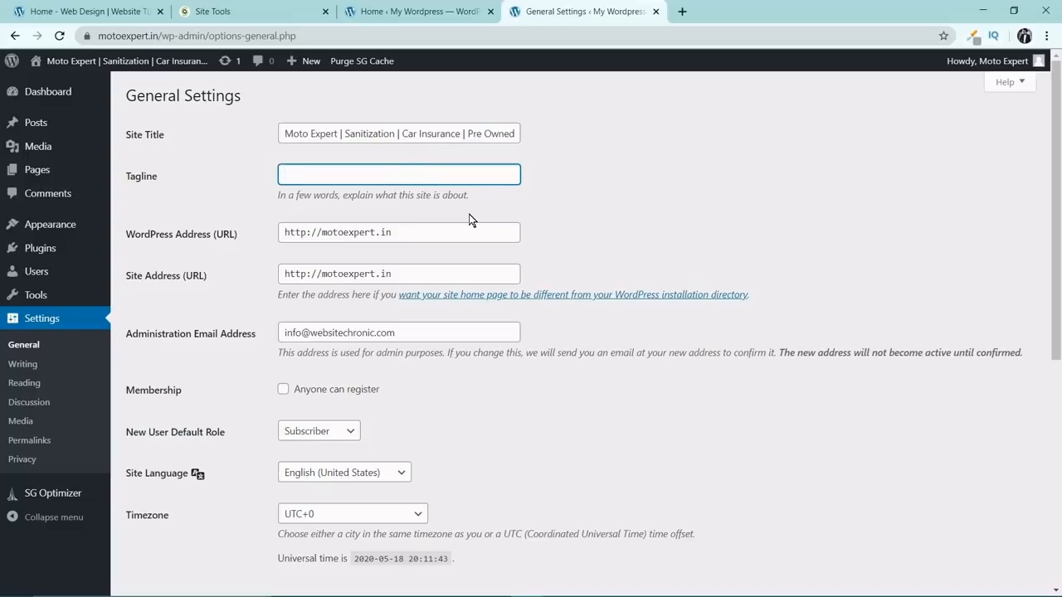
text(We offer Car & Home Sanit)
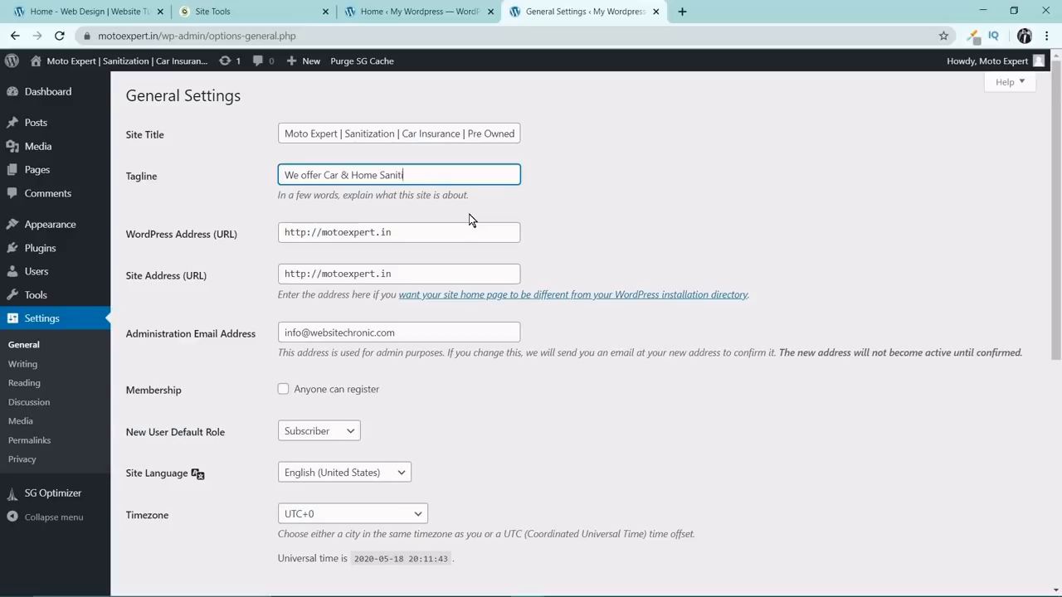
text(ization Services)
right_click(410, 177)
click(444, 192)
text(, Car Insurance a)
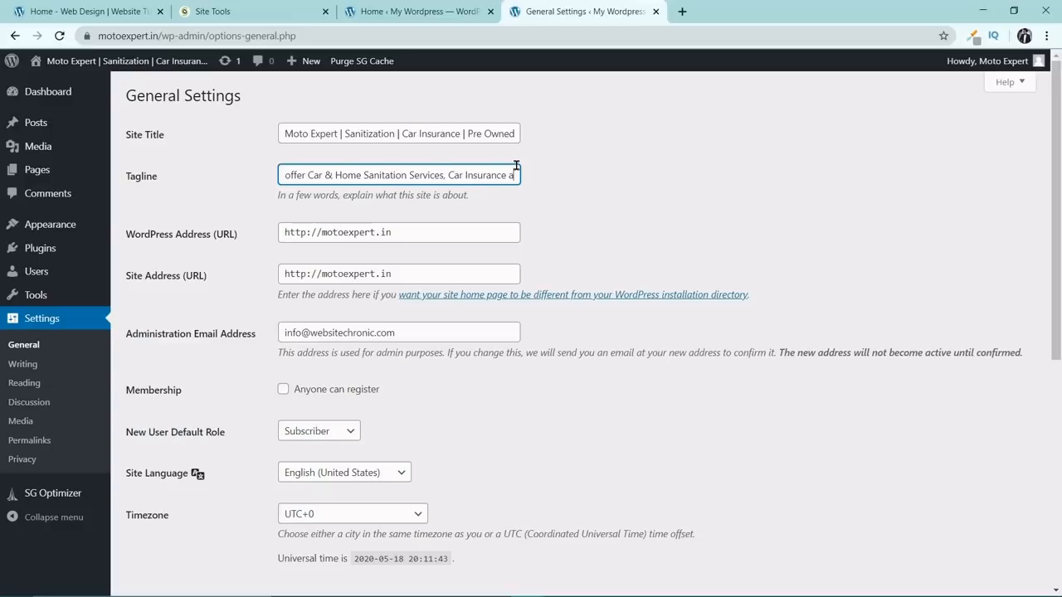
text(nd P)
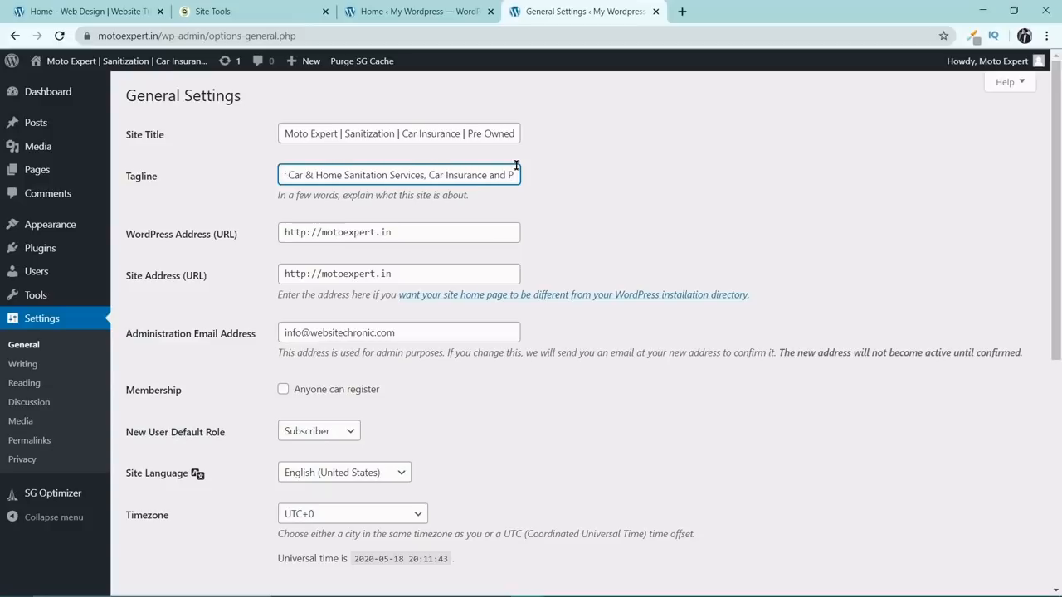
text(re O)
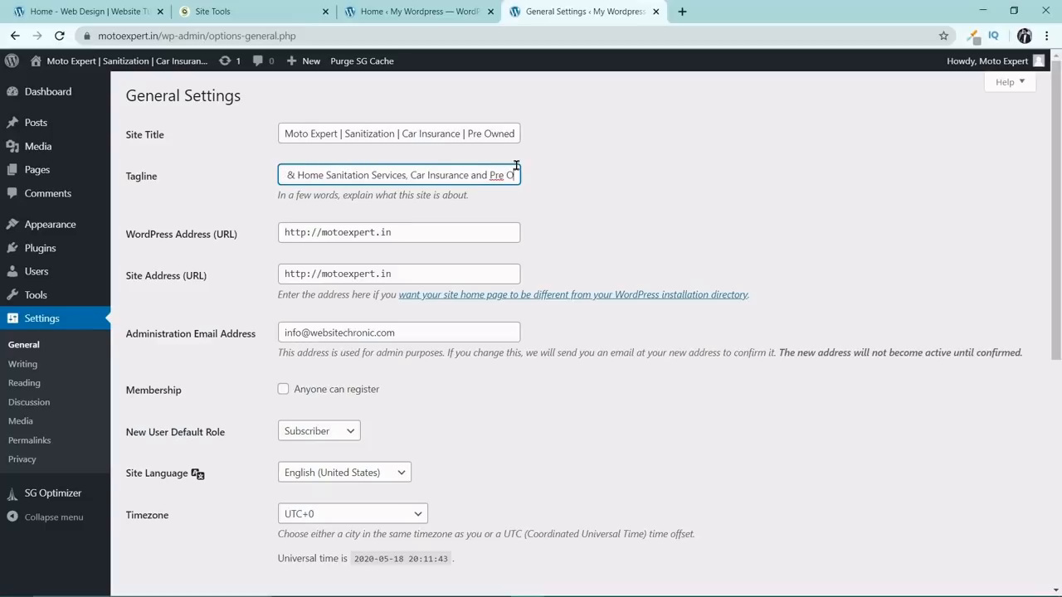
text(wned Car)
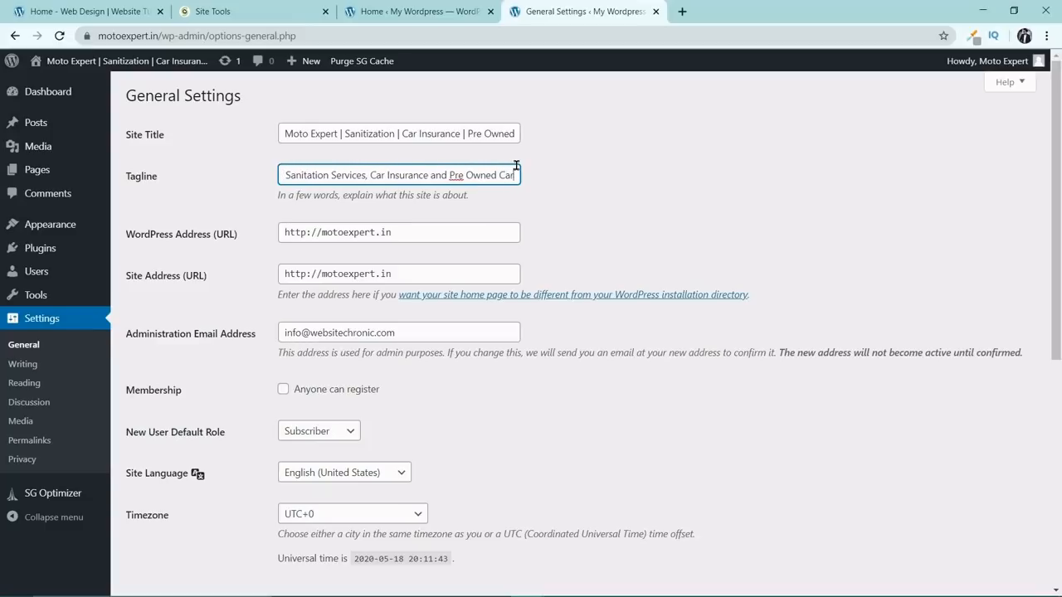
text(s)
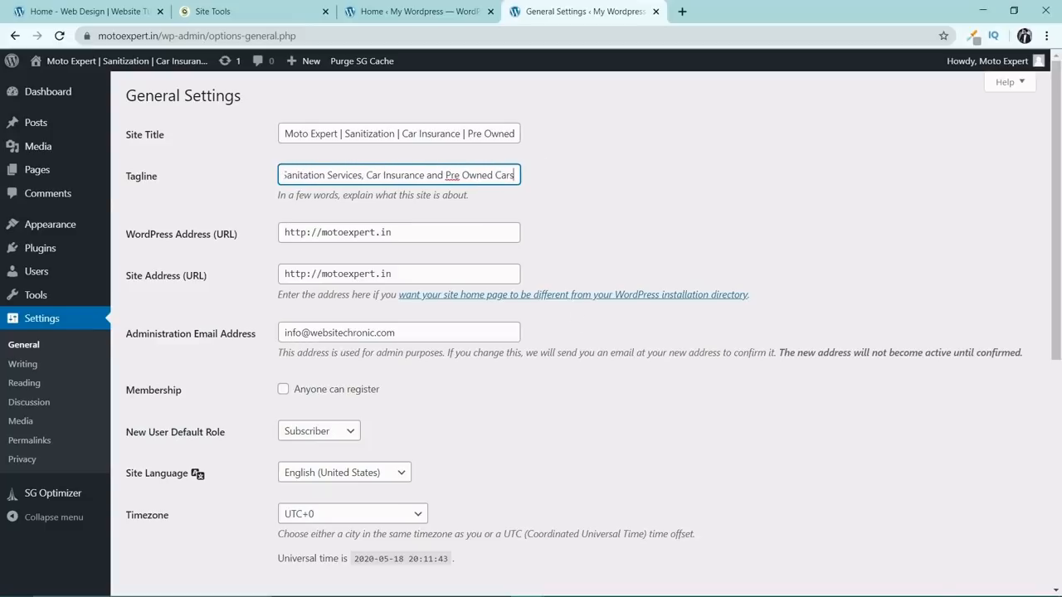
click(312, 232)
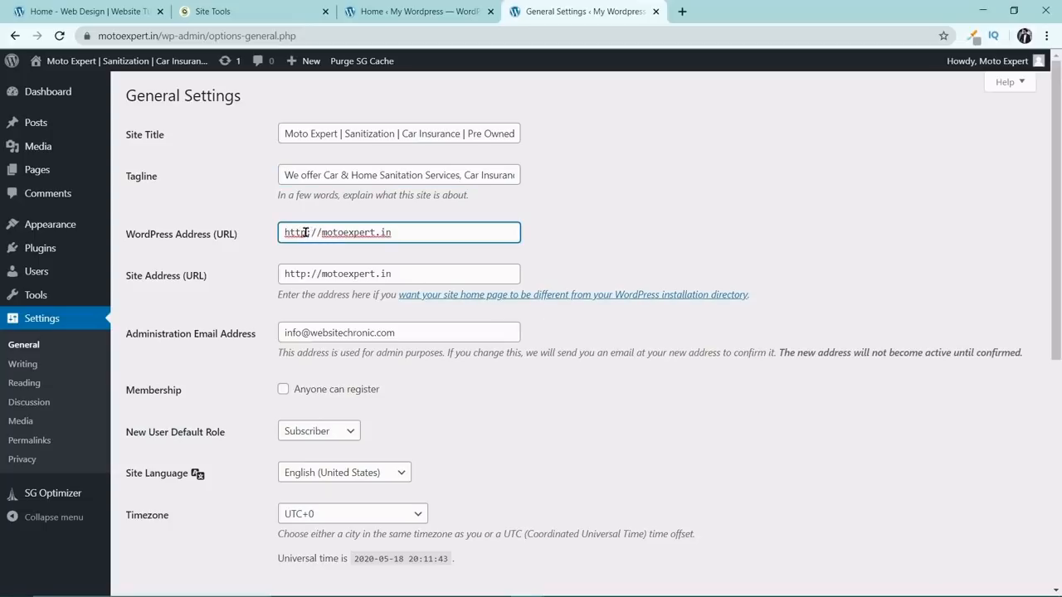
click(306, 232)
text(s)
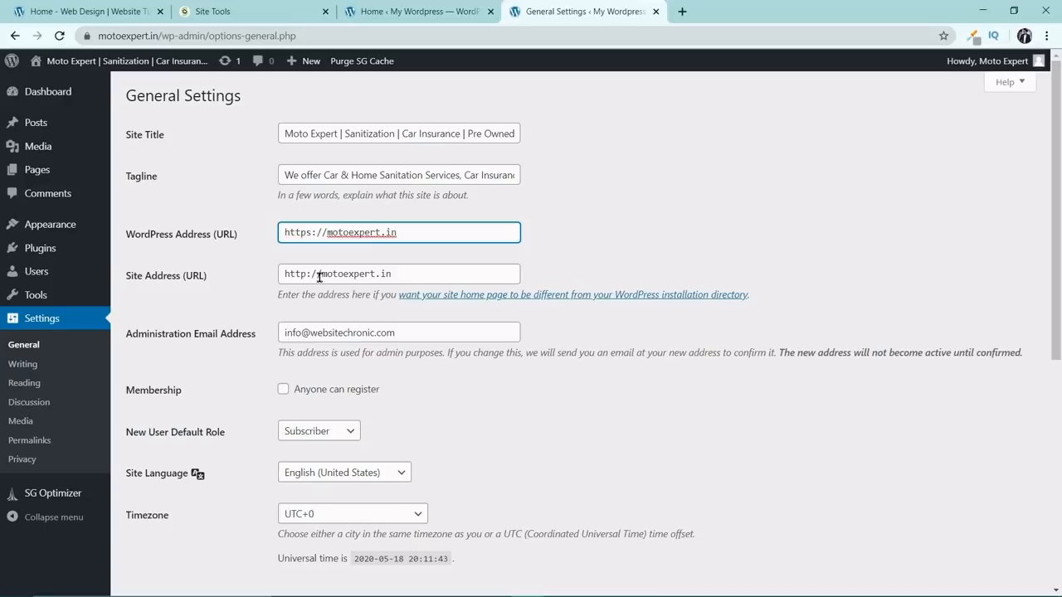
click(319, 273)
text(s)
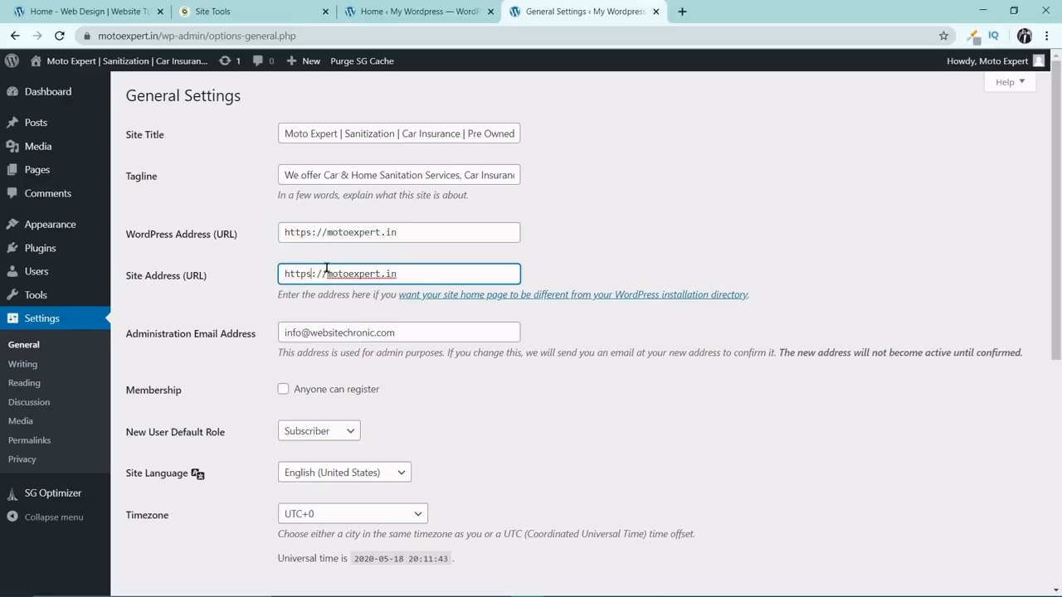
scroll(414, 326, down, 1)
scroll(399, 285, down, 5)
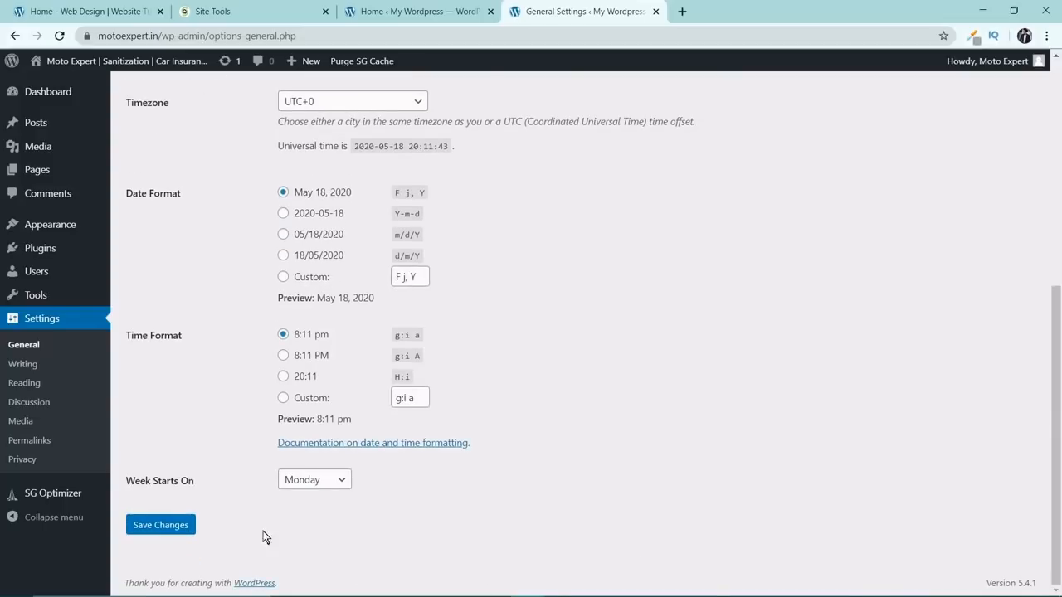
Save the changed General settings and enter the admin username on the login form.
click(175, 527)
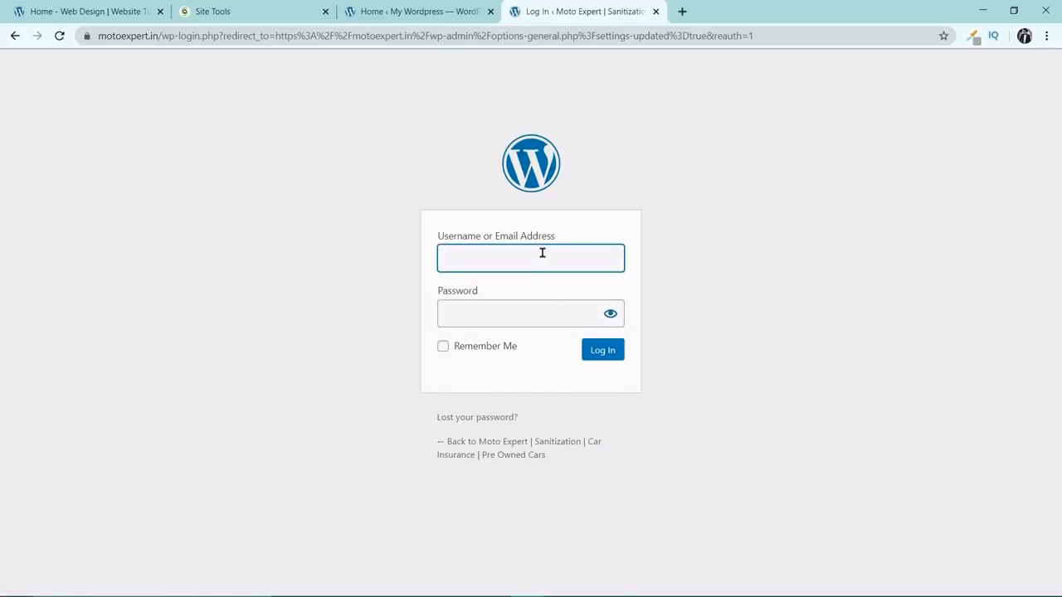
text(motoexpert)
key(Tab)
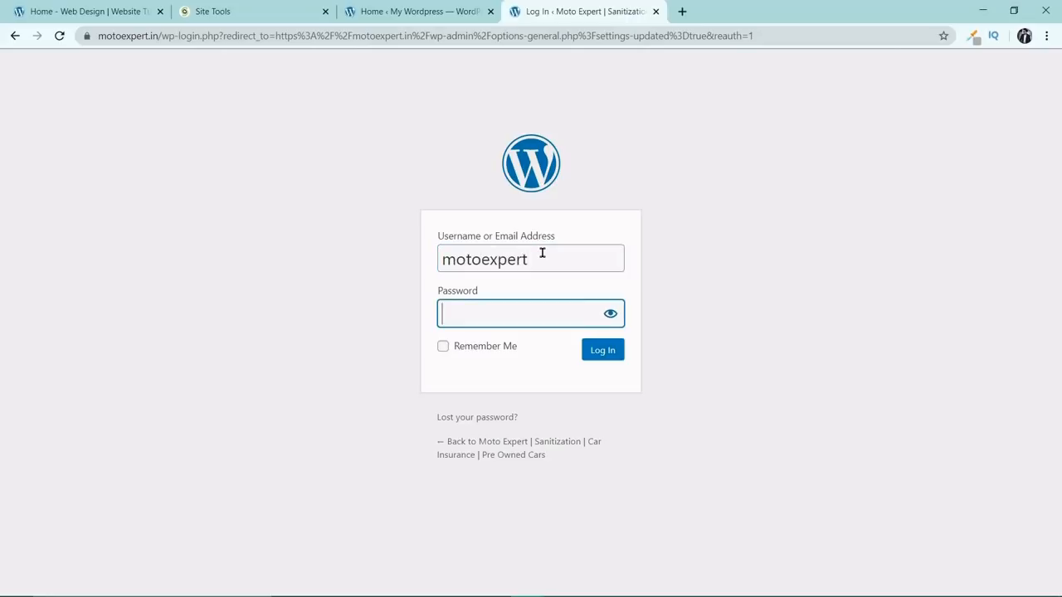
Enter the account password, log in with Remember Me enabled, and let the browser save the credentials.
text(******)
key(BackSpace)
key(BackSpace)
key(BackSpace)
key(BackSpace)
key(BackSpace)
text(*************)
click(443, 347)
click(603, 350)
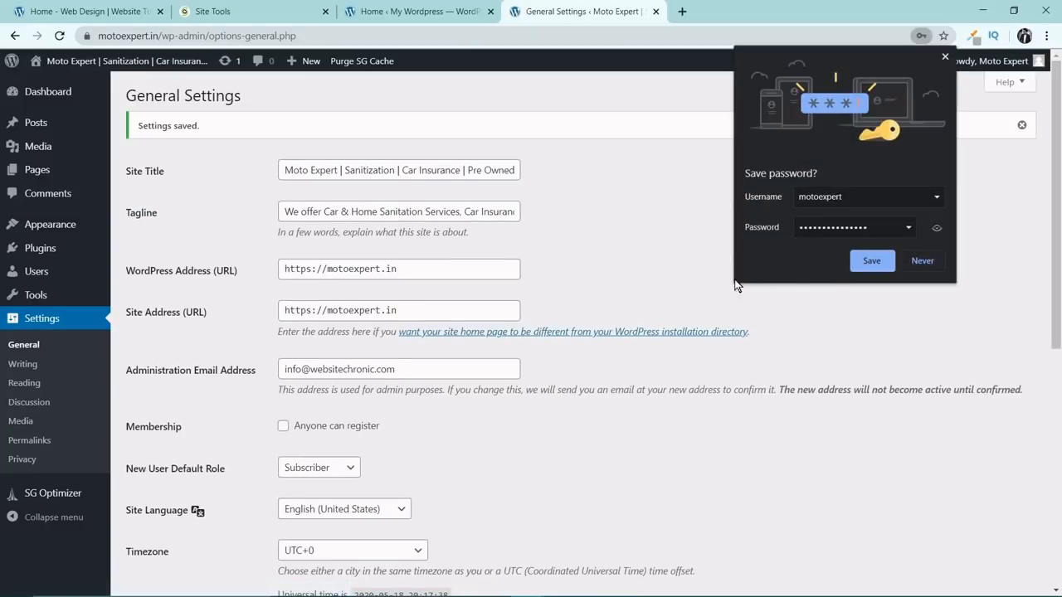
click(857, 264)
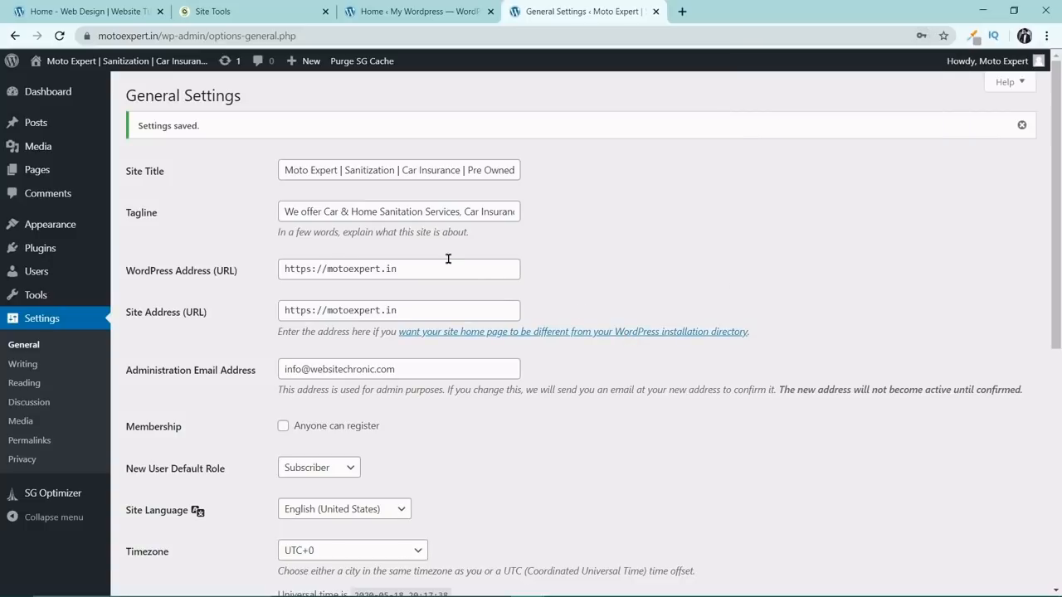
Move the brand name to the end of the site title, making it "Sanitization | Car Insurance | Pre Owned Cars | Moto Expert".
drag(336, 171, 534, 171)
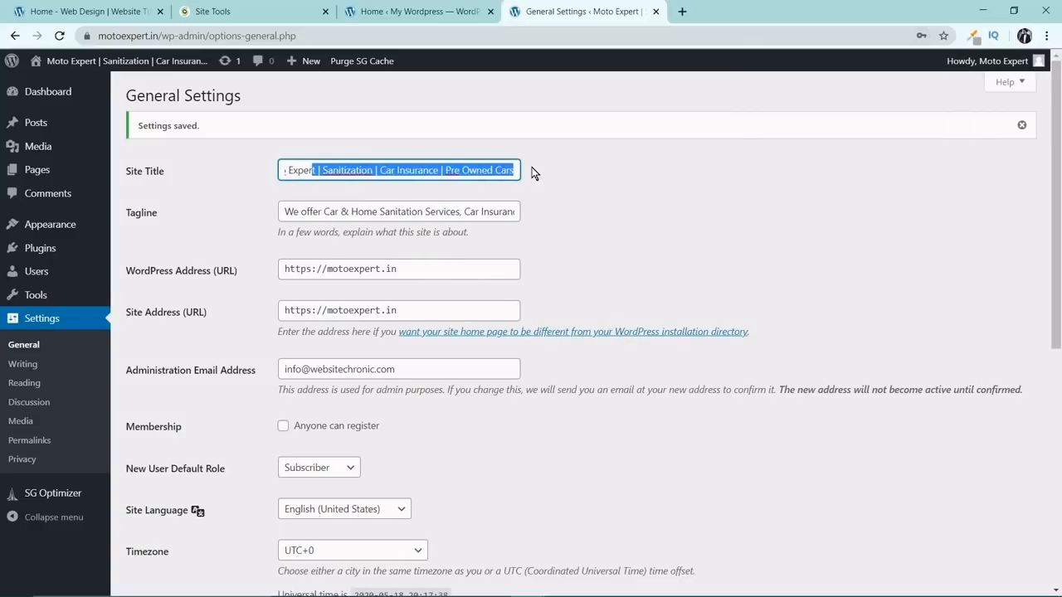
double_click(467, 171)
double_click(412, 171)
double_click(353, 170)
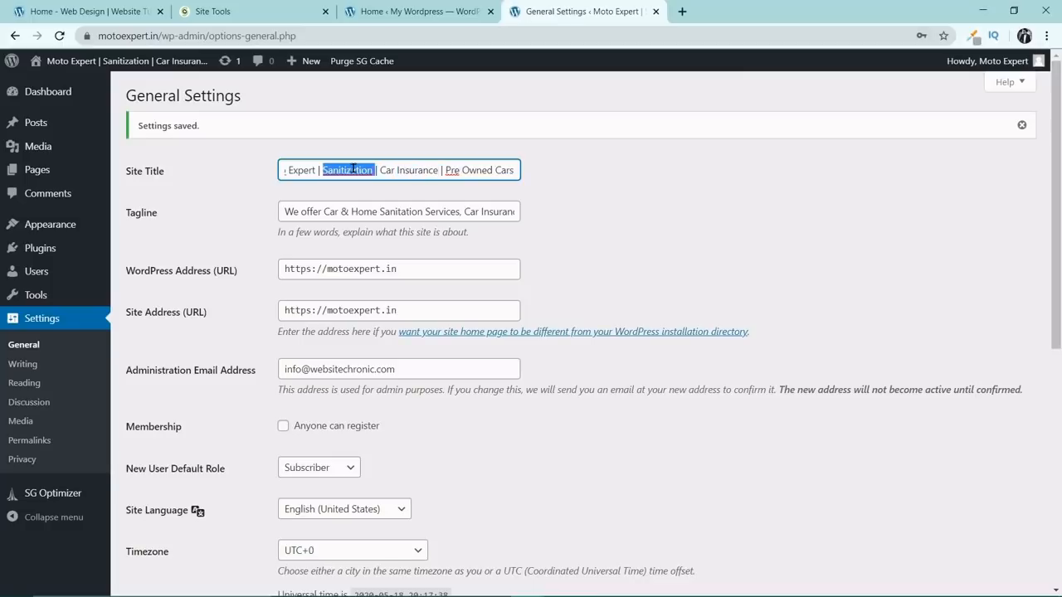
click(287, 170)
drag(299, 170, 258, 176)
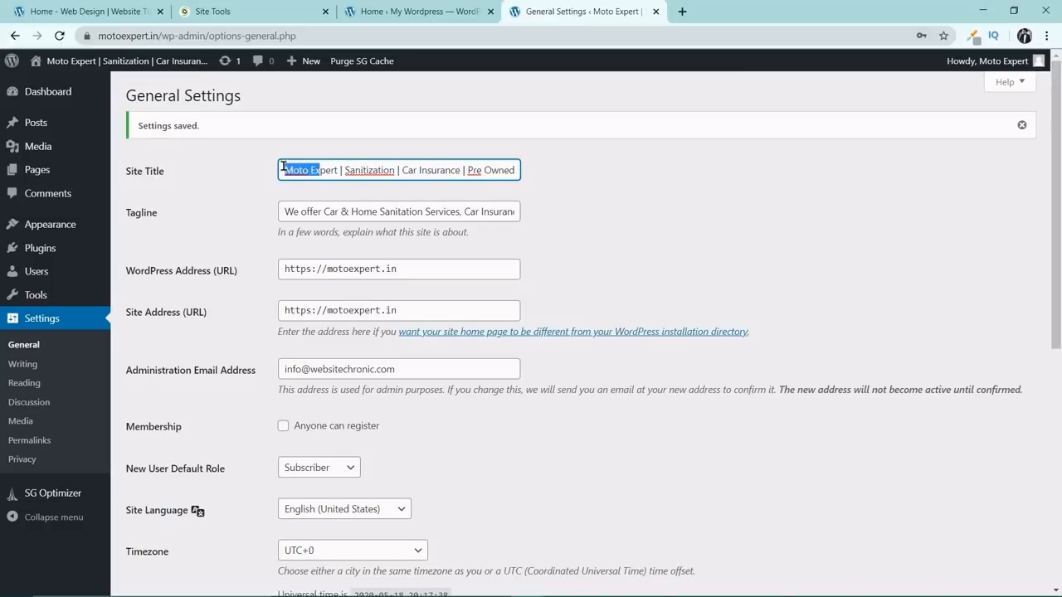
click(338, 167)
drag(338, 168, 251, 173)
key(ctrl+c)
key(Delete)
key(Delete)
key(Delete)
key(Delete)
key(Delete)
key(End)
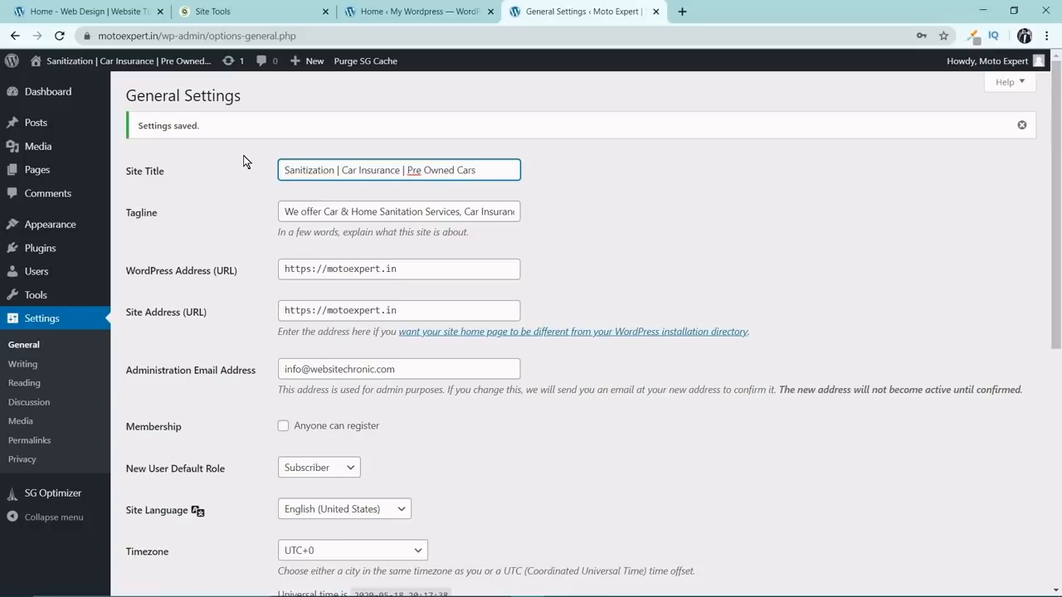
text(|)
key(ctrl+v)
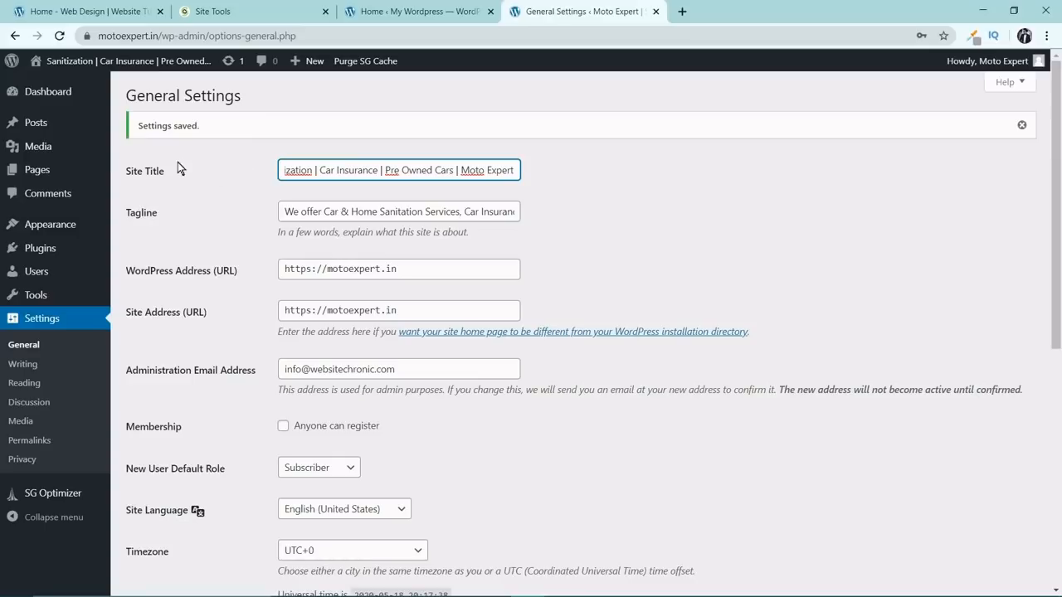
Check the tagline text and save the General settings with the reordered site title.
drag(325, 214, 346, 291)
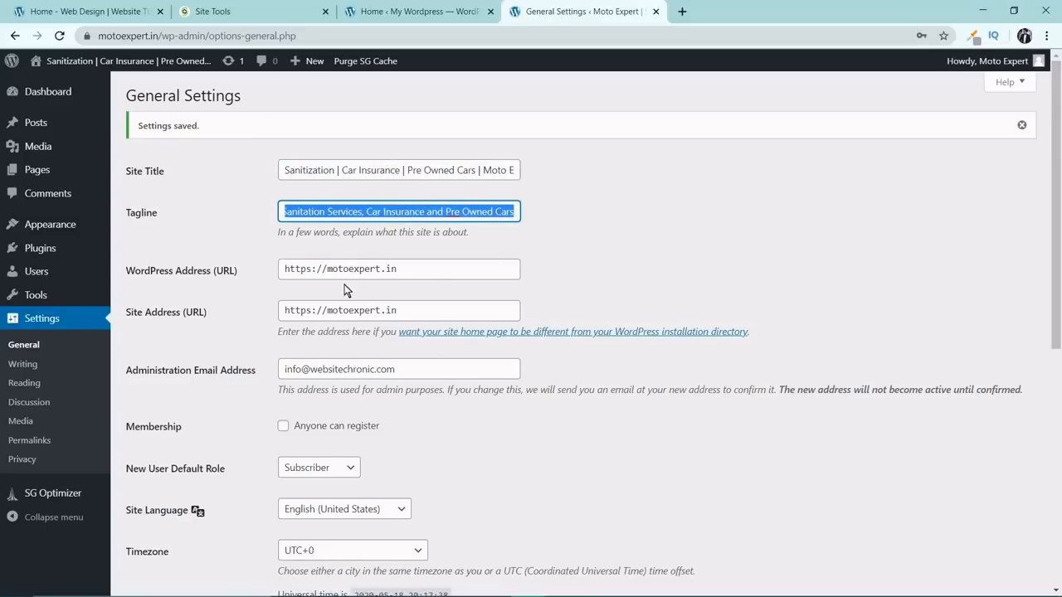
scroll(320, 284, down, 3)
scroll(320, 284, down, 3)
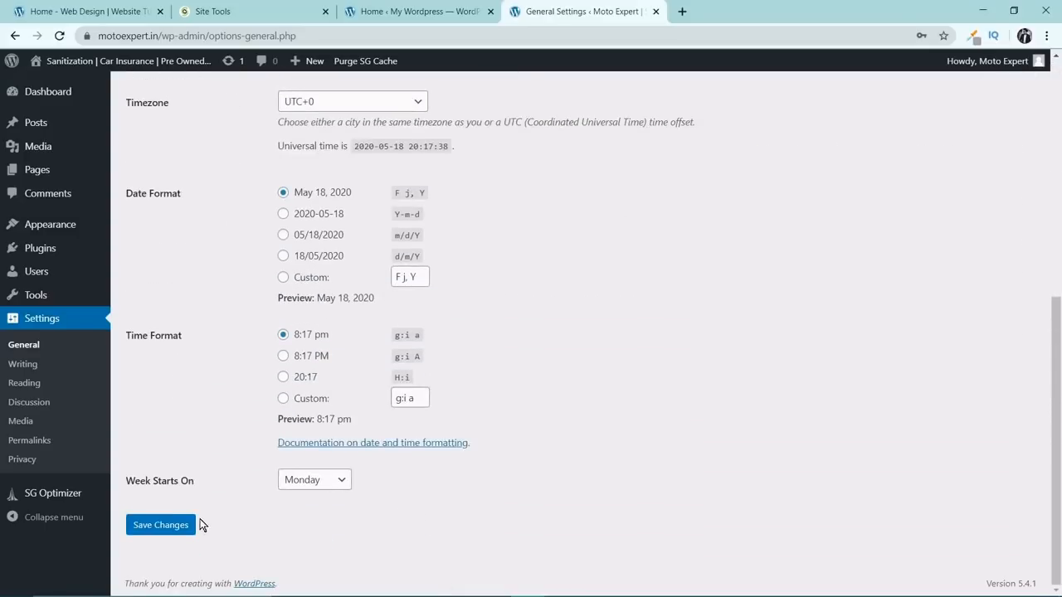
click(172, 525)
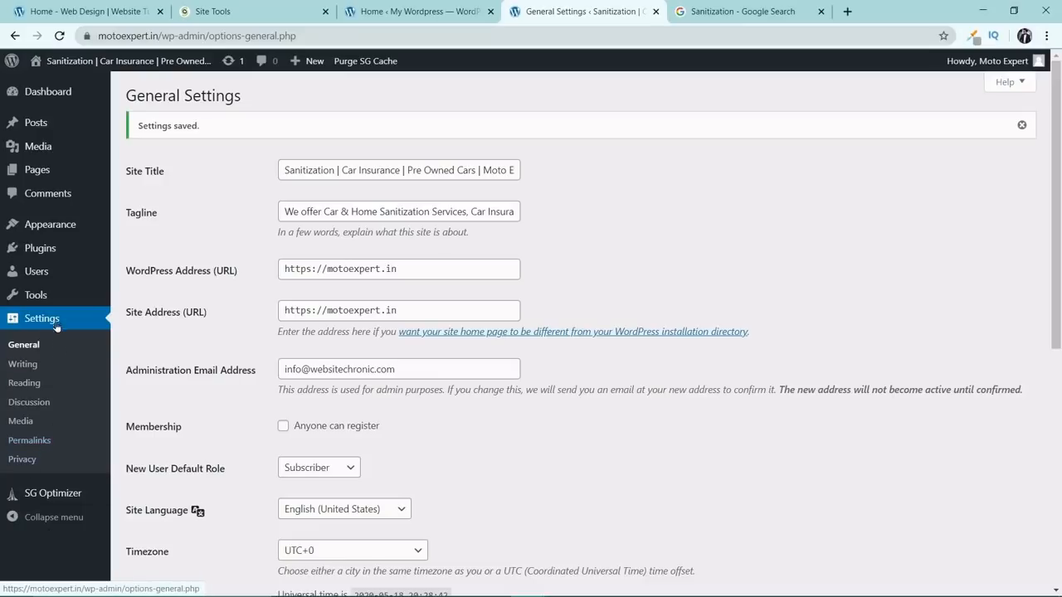
Open the site's Permalink settings.
click(37, 444)
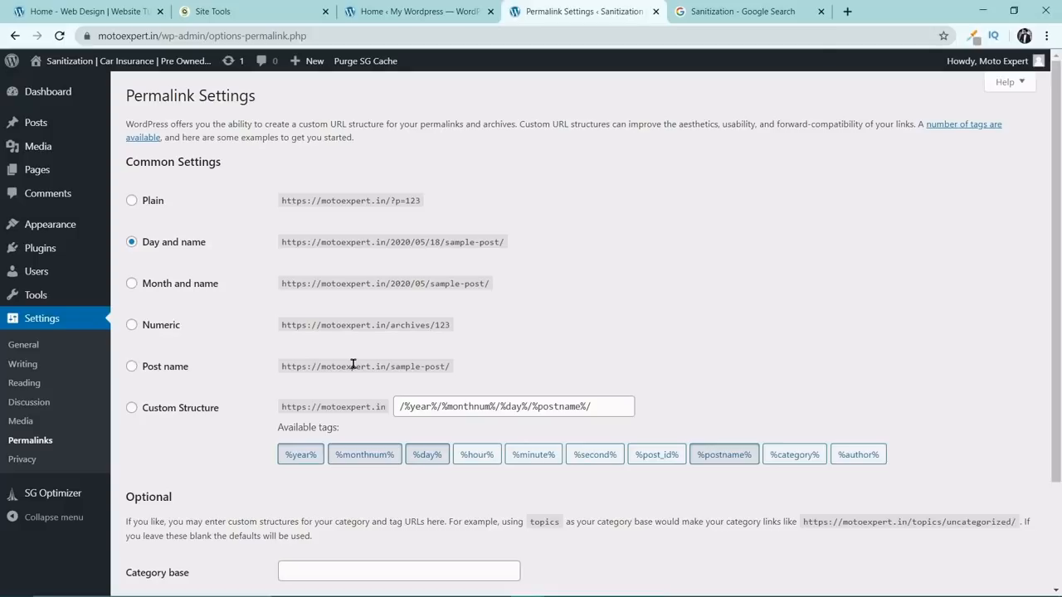
Set the permalink structure to Post name and save the changes.
click(132, 367)
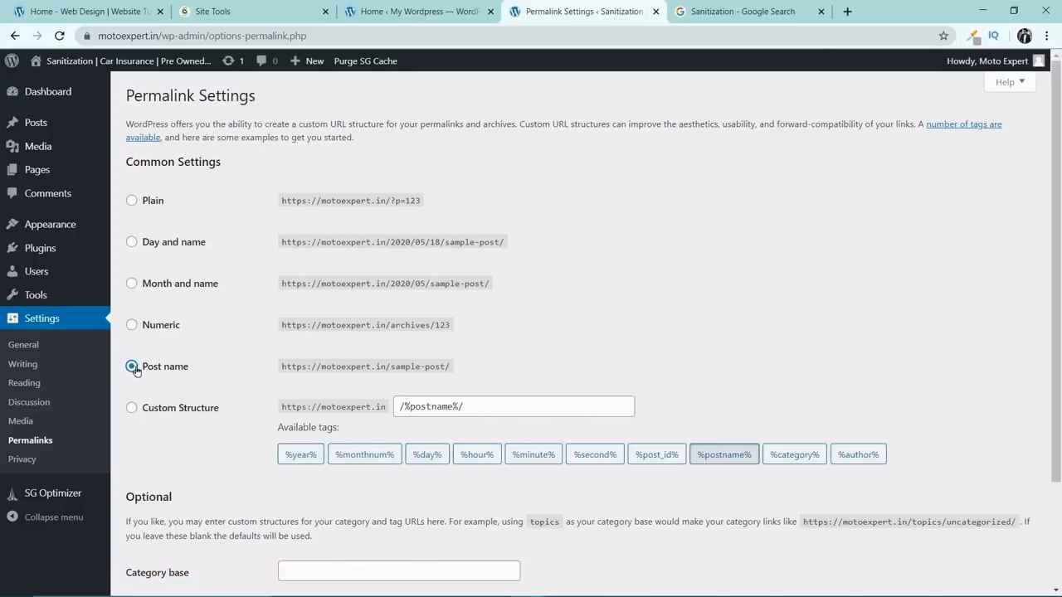
scroll(175, 362, down, 3)
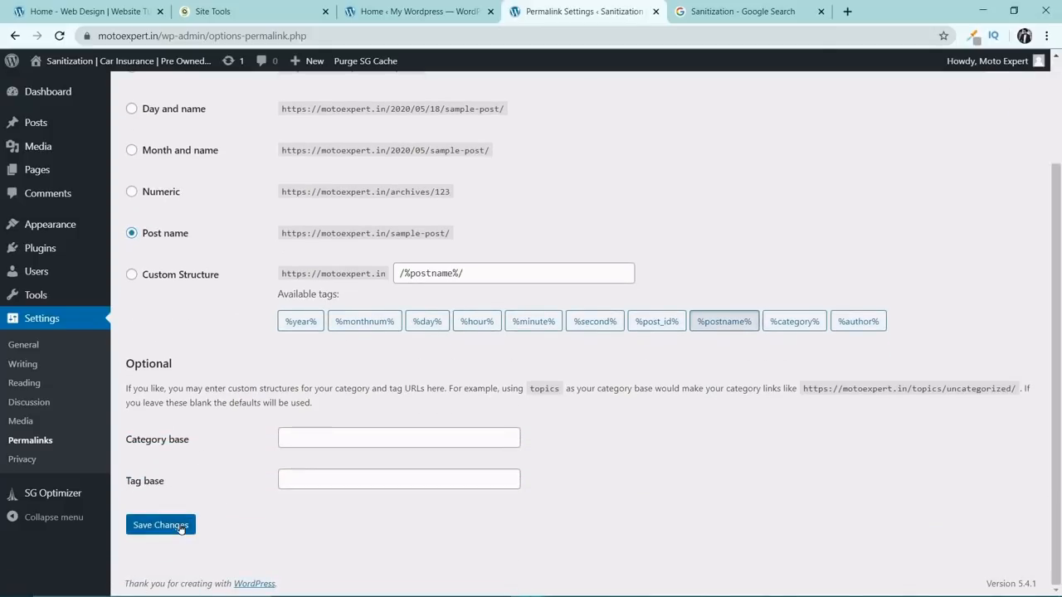
click(190, 523)
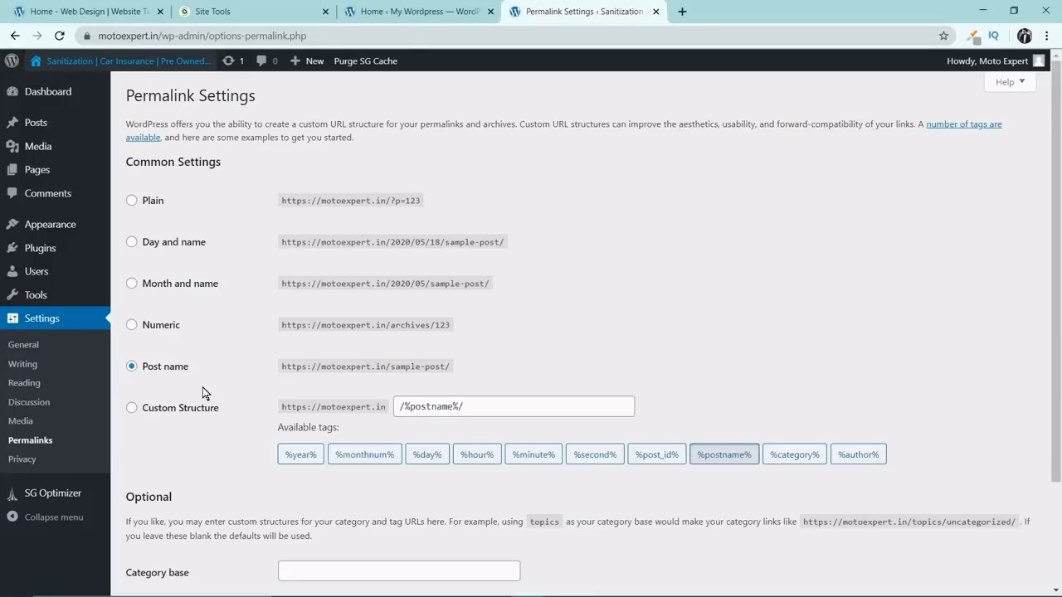
View the live Moto Expert homepage in a separate tab, check its title, tagline and default content, and return to Permalink Settings.
mouse_move(194, 66)
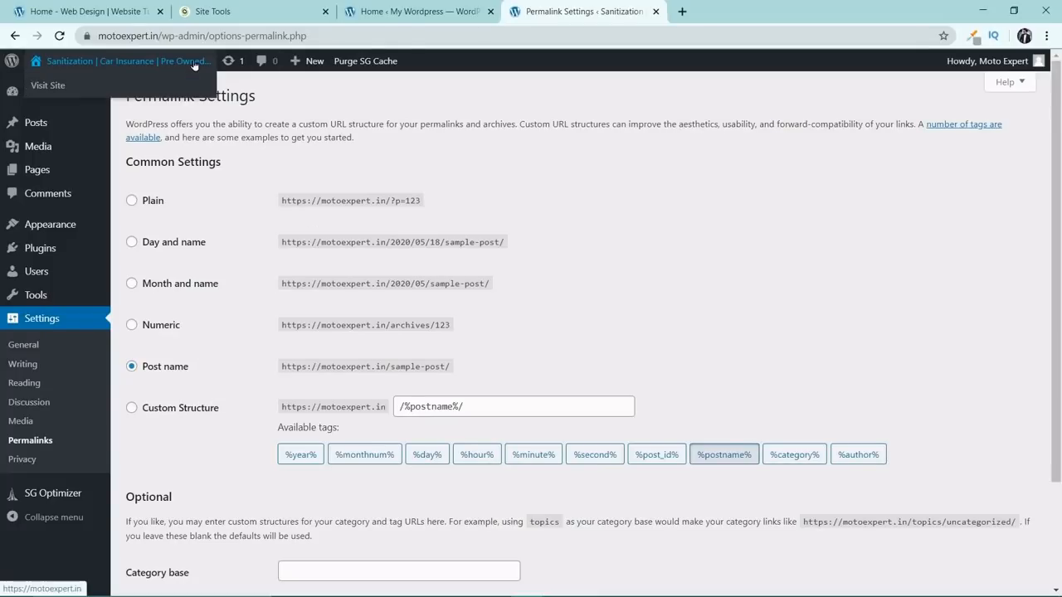
right_click(87, 66)
click(125, 77)
click(722, 12)
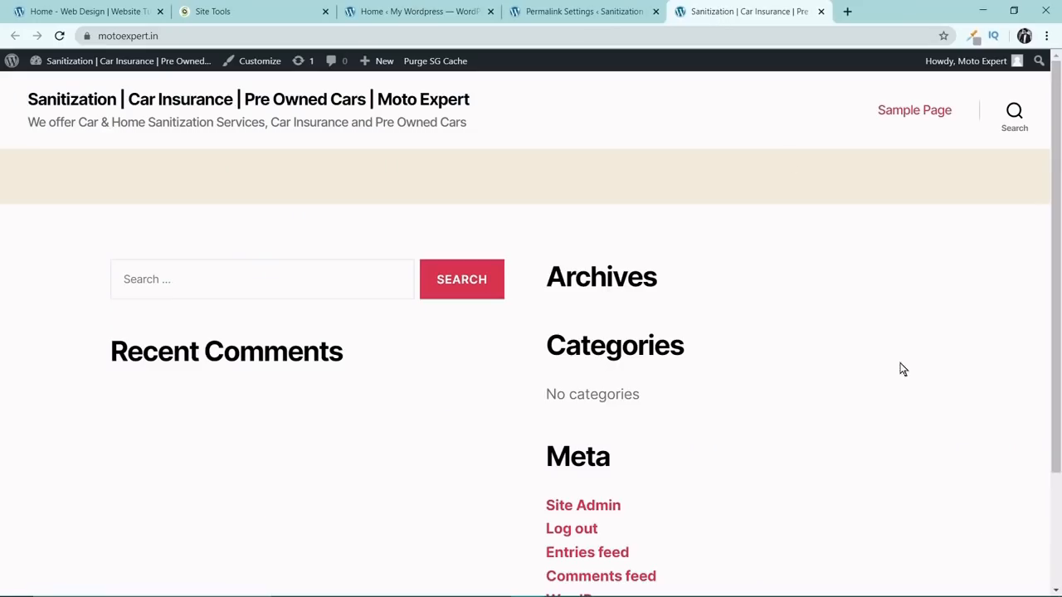
scroll(670, 441, down, 3)
scroll(672, 446, up, 3)
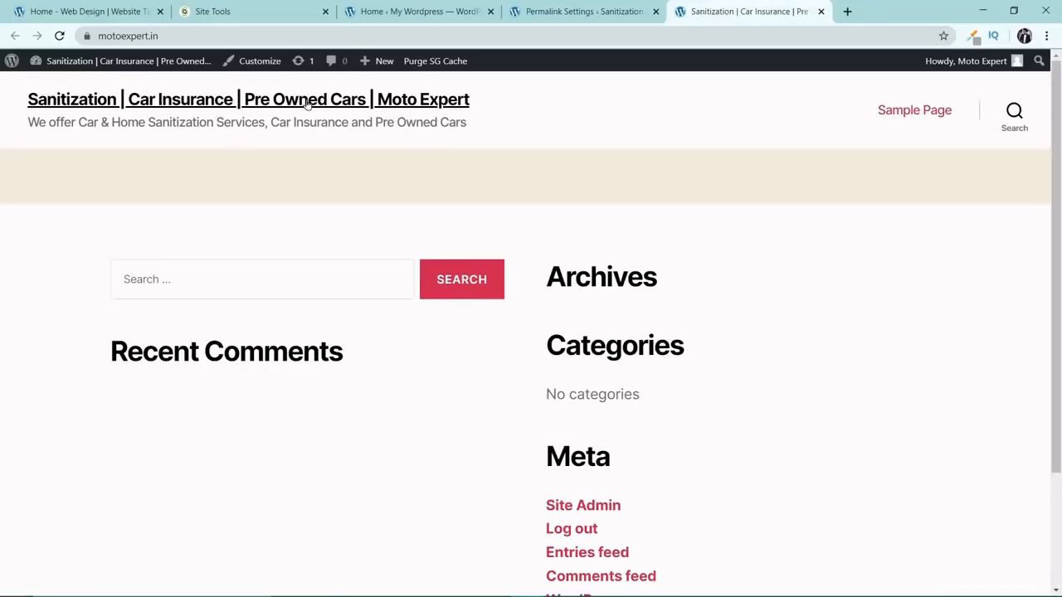
scroll(417, 229, down, 1)
scroll(415, 231, down, 1)
scroll(410, 232, up, 2)
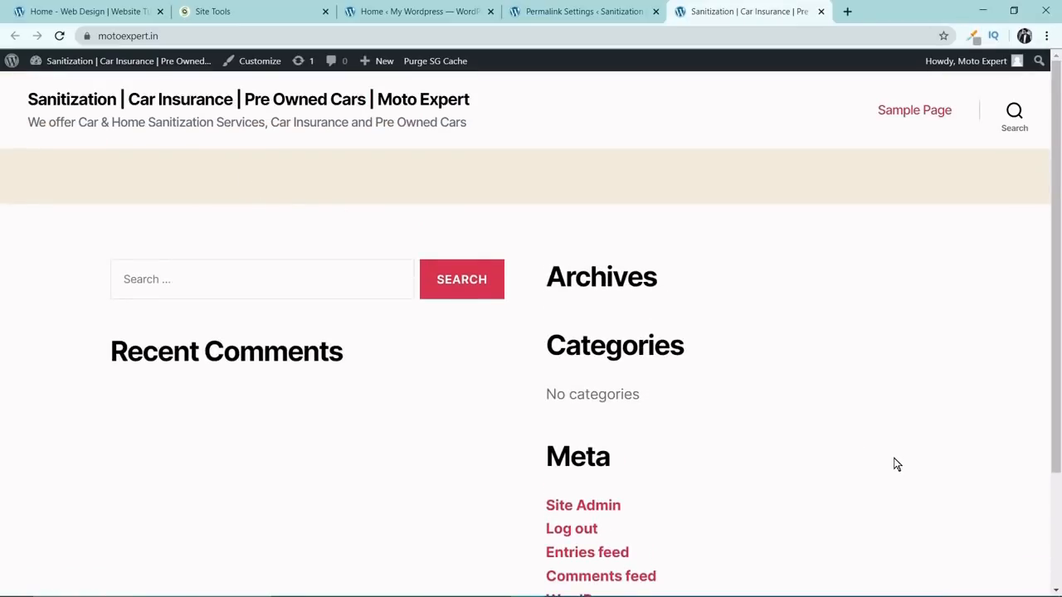
click(583, 8)
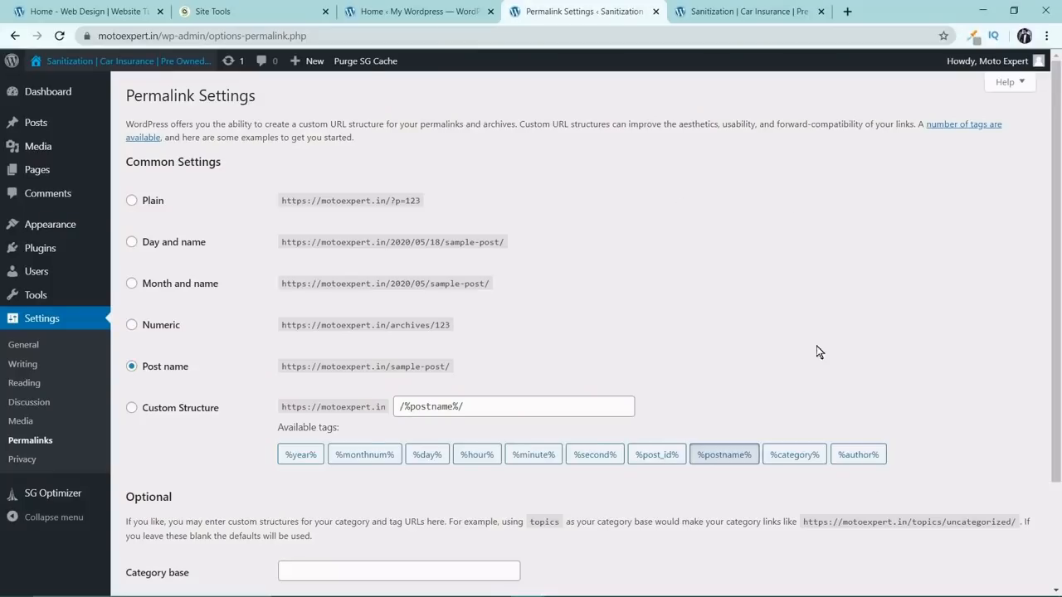
Switch to the Website Chronic homepage and open the Astra theme website from its Get Astra link.
click(118, 8)
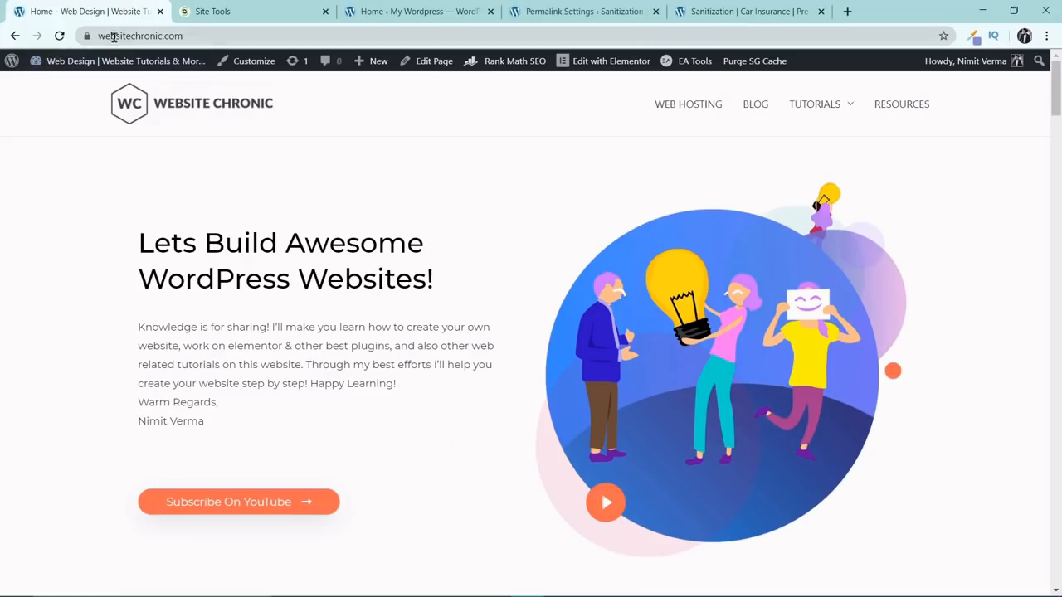
scroll(579, 227, down, 3)
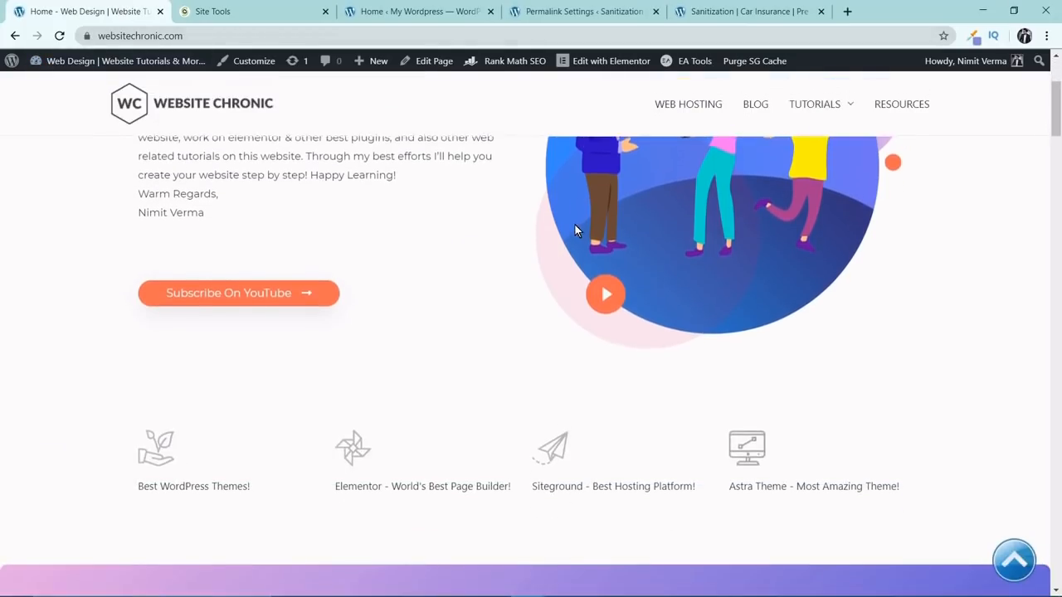
scroll(575, 224, down, 3)
scroll(575, 221, down, 3)
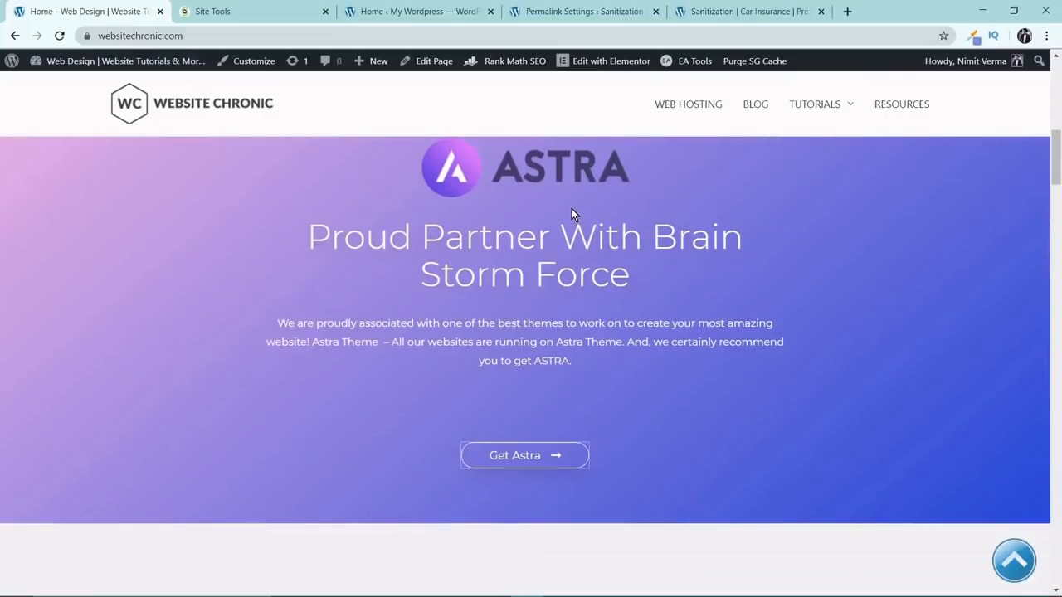
click(540, 459)
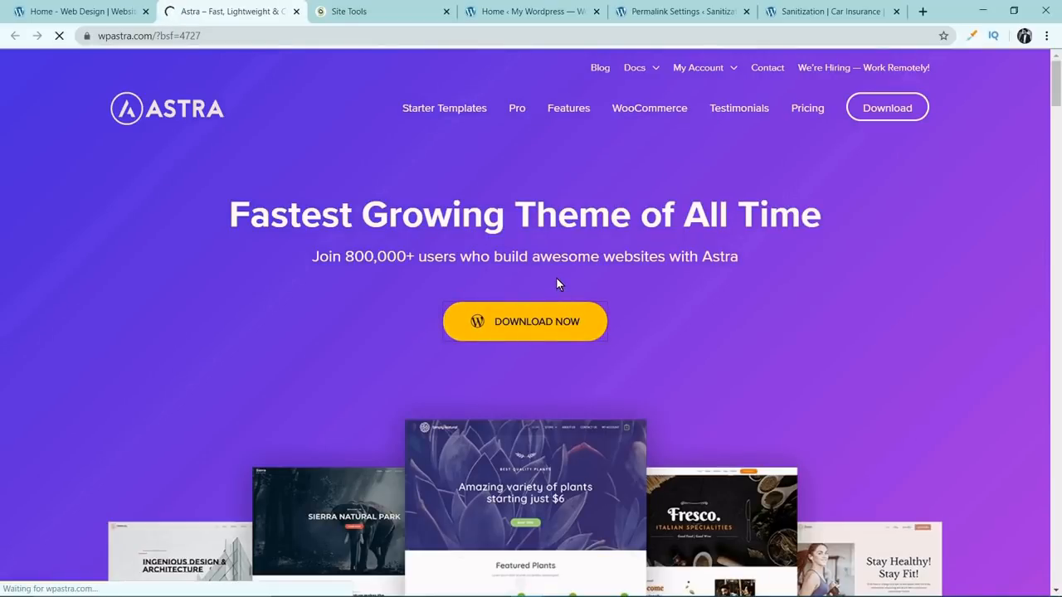
Go through Astra's pricing plans and open the download form for the free Astra theme.
click(499, 322)
scroll(514, 283, down, 2)
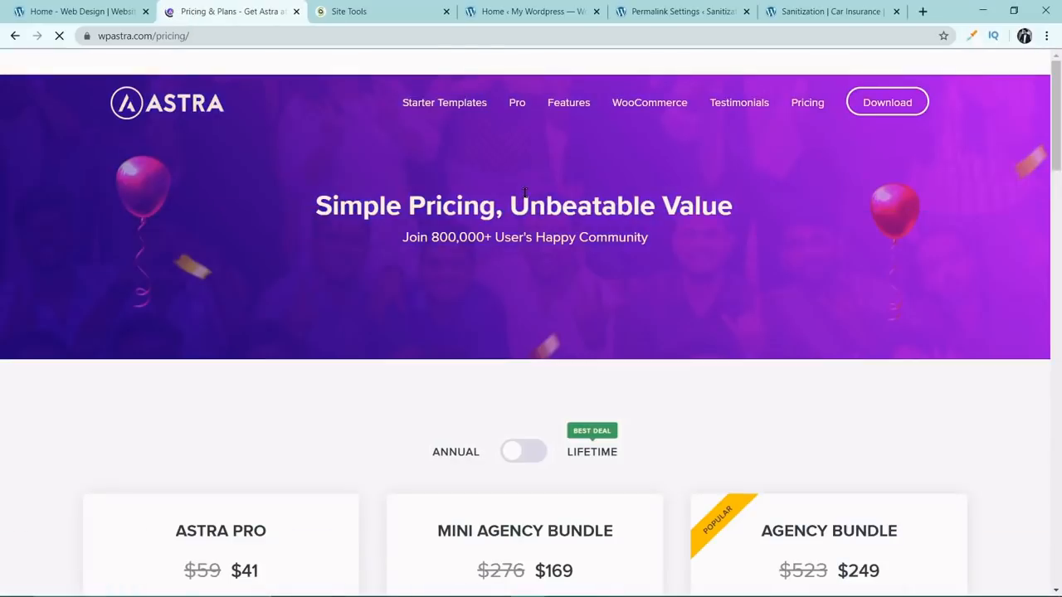
scroll(527, 192, down, 2)
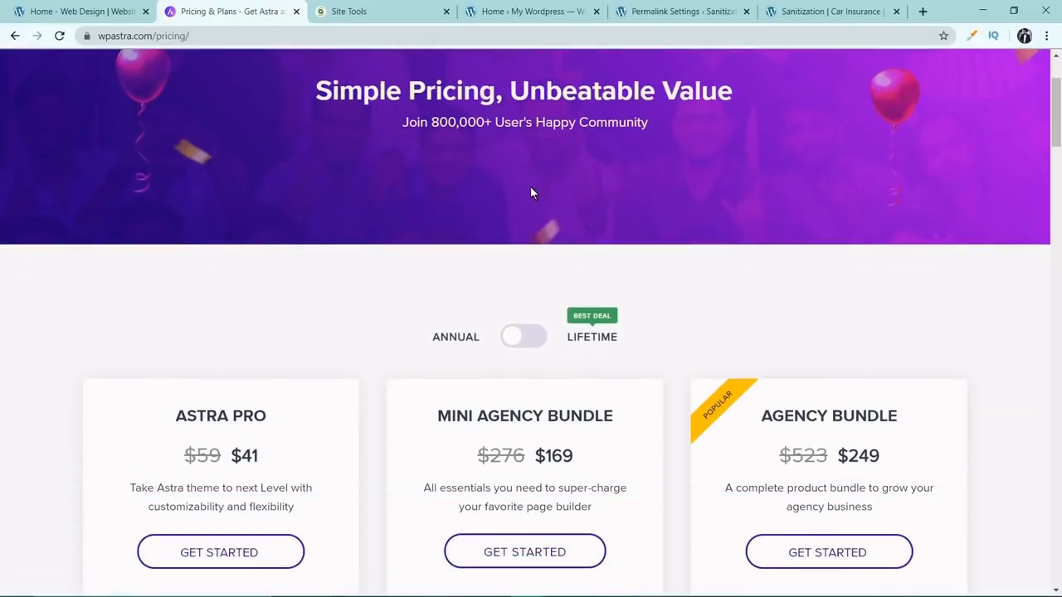
scroll(531, 191, down, 3)
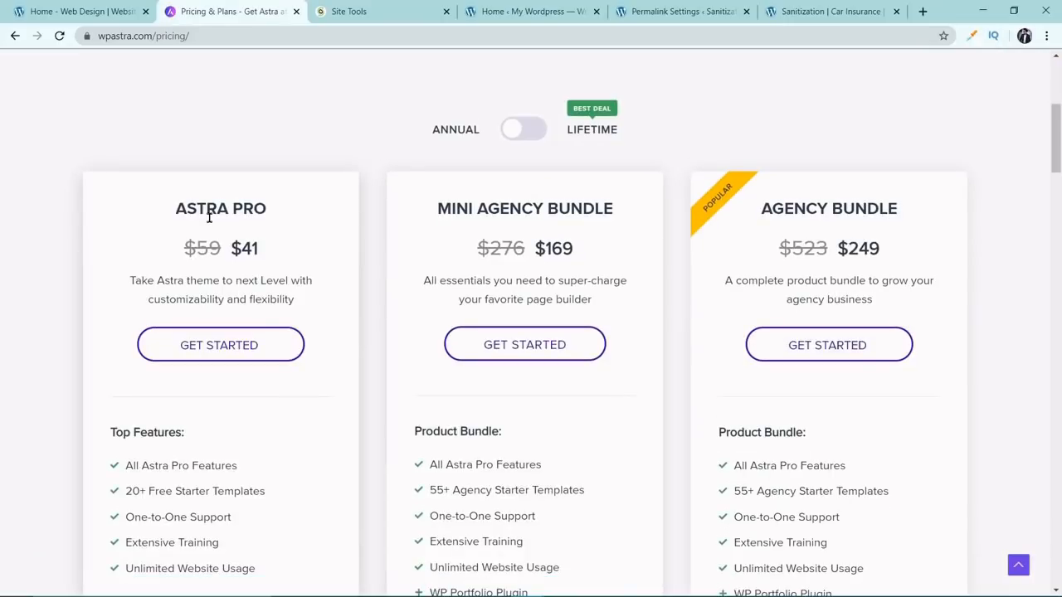
scroll(216, 220, down, 2)
scroll(220, 218, down, 3)
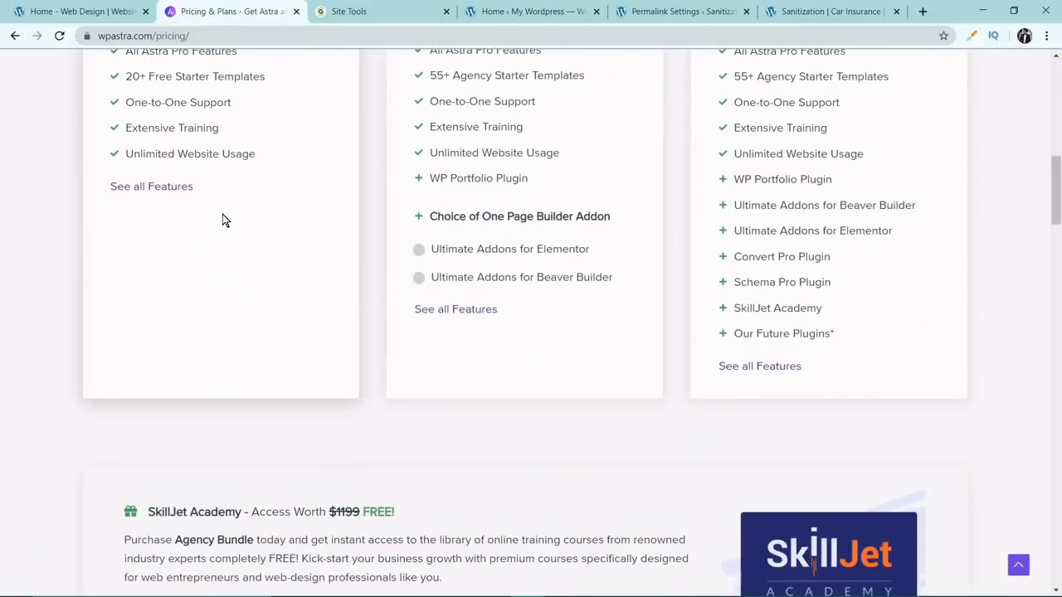
scroll(224, 213, down, 8)
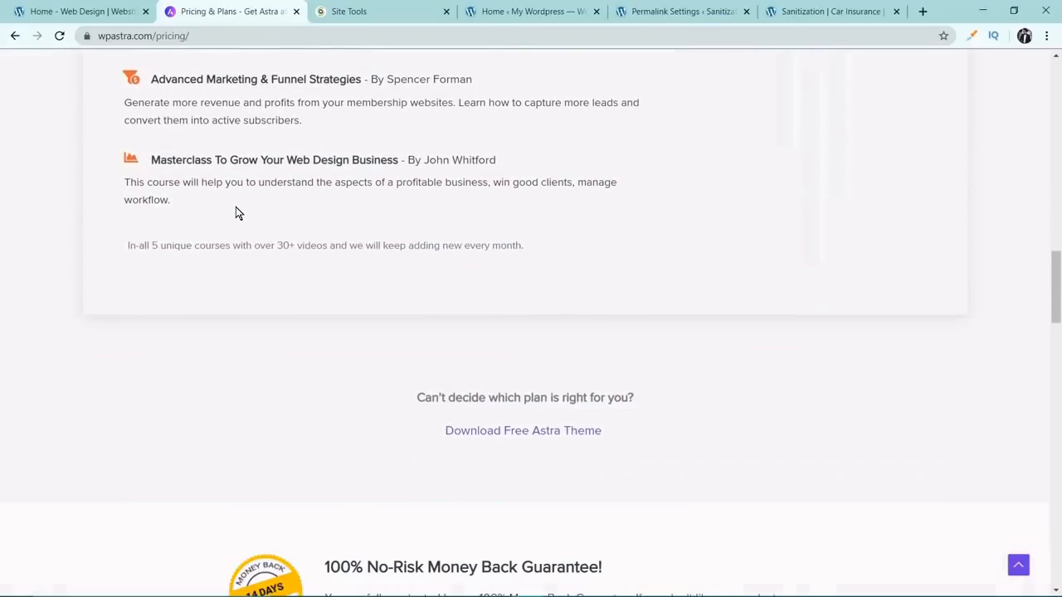
scroll(234, 212, down, 1)
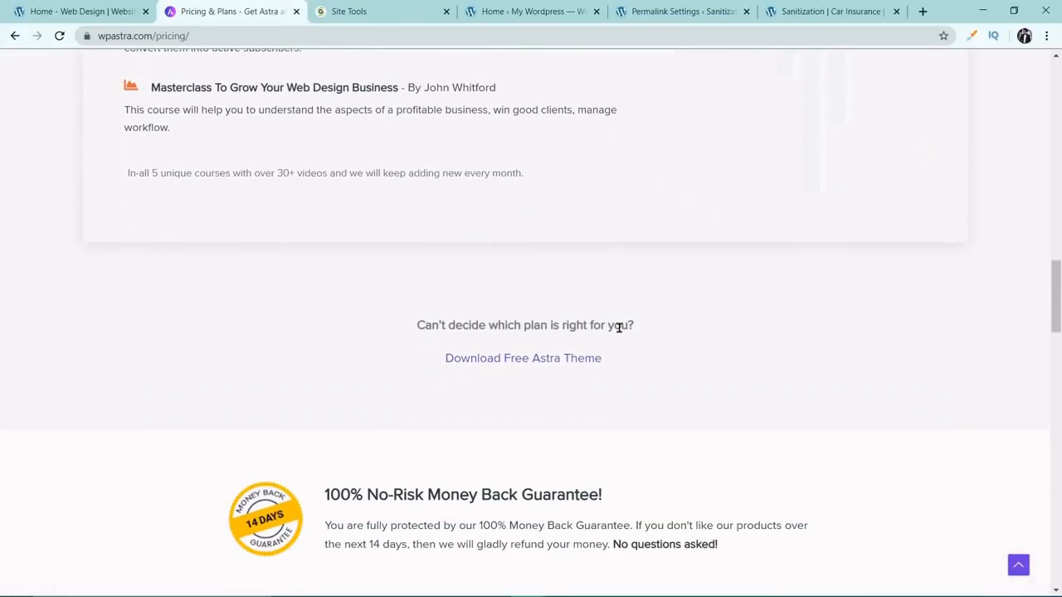
scroll(618, 328, down, 1)
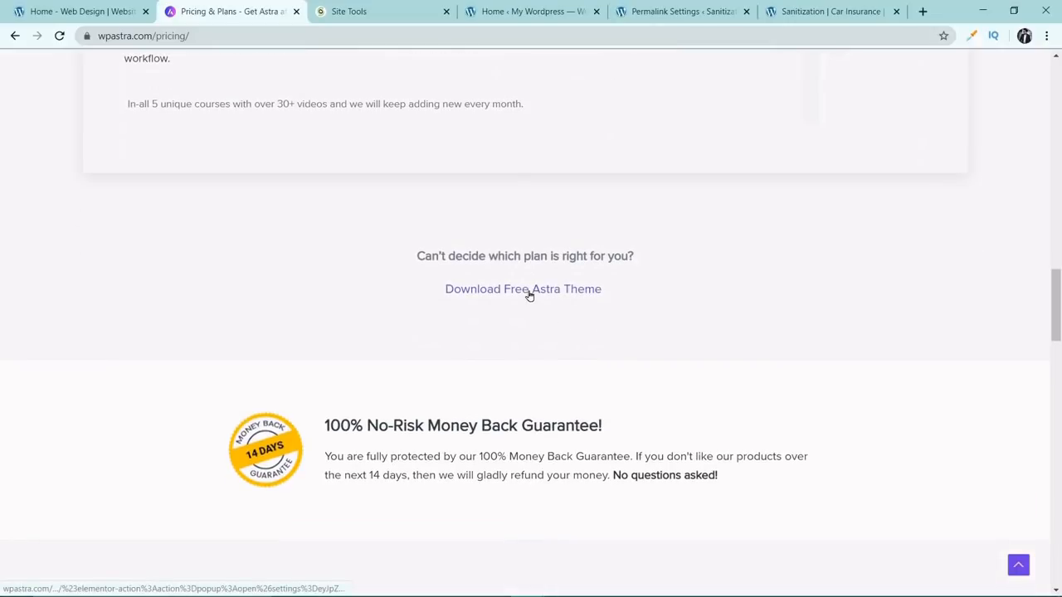
click(530, 294)
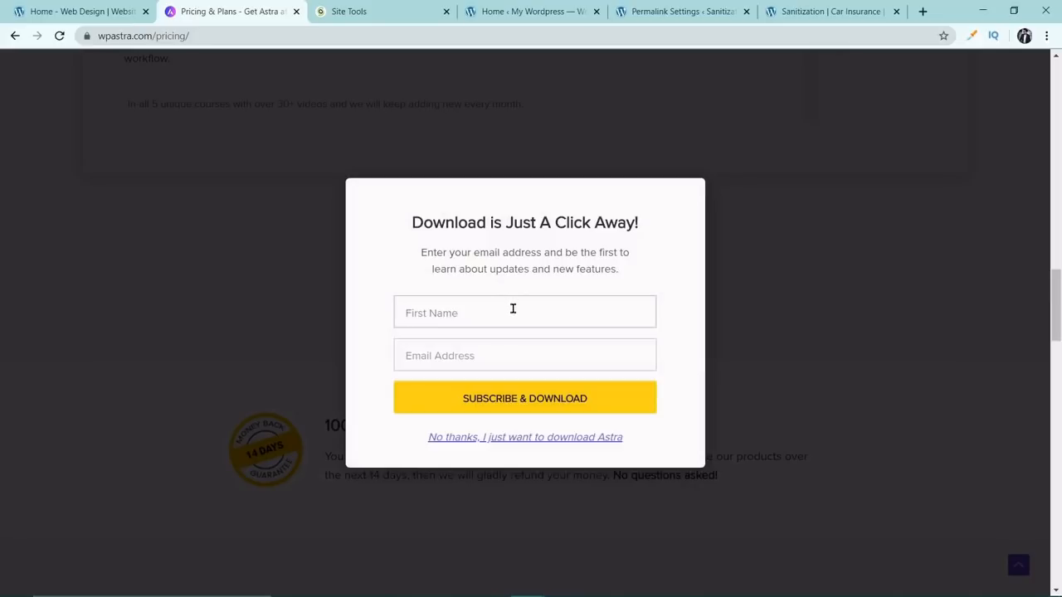
Enter the first name and email address in the download form, and subscribe to download the free Astra theme.
text(Nimit)
key(Tab)
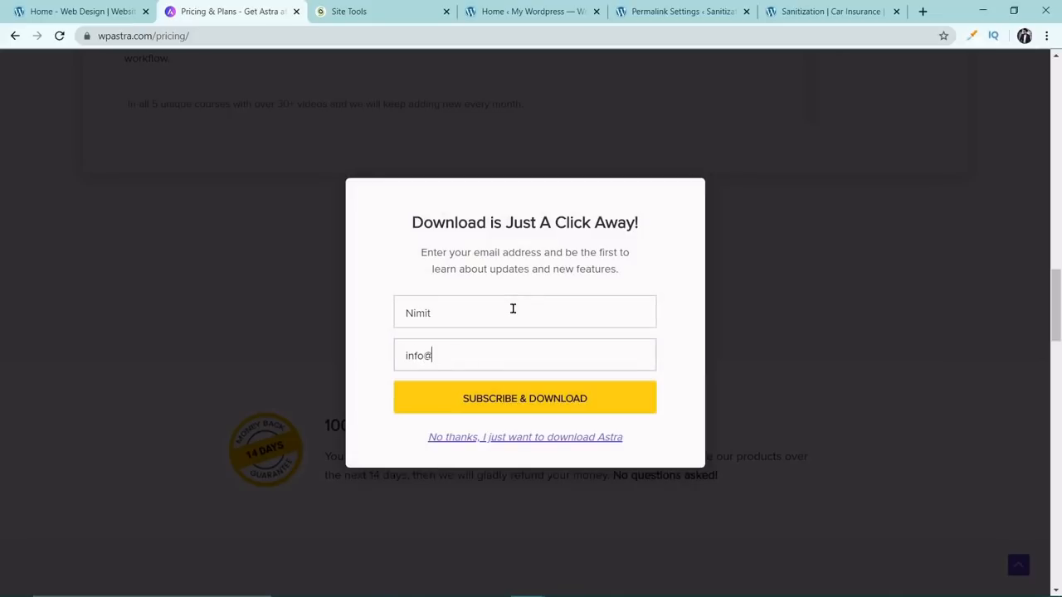
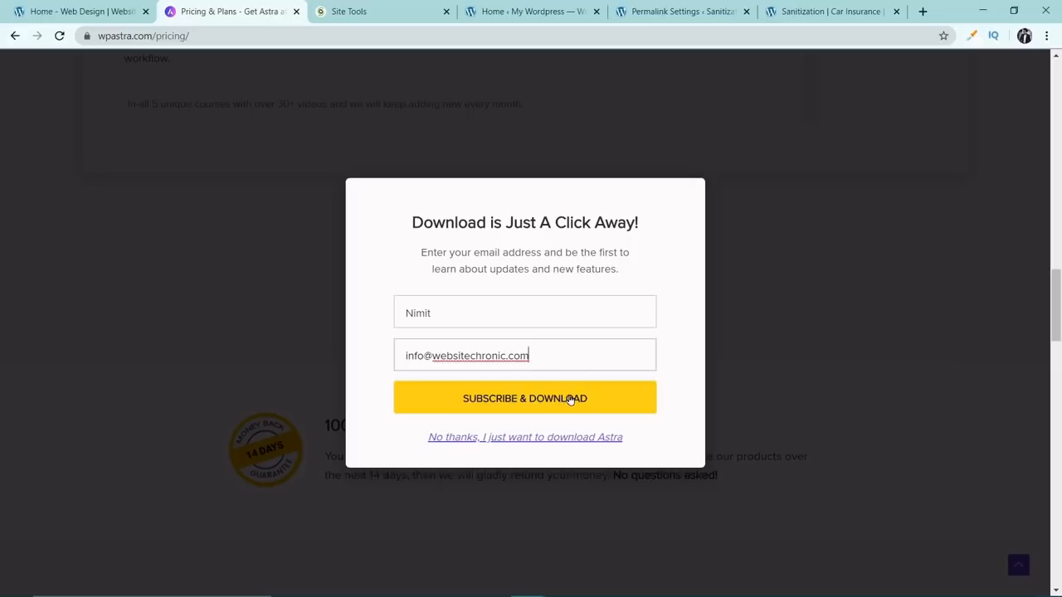
click(528, 440)
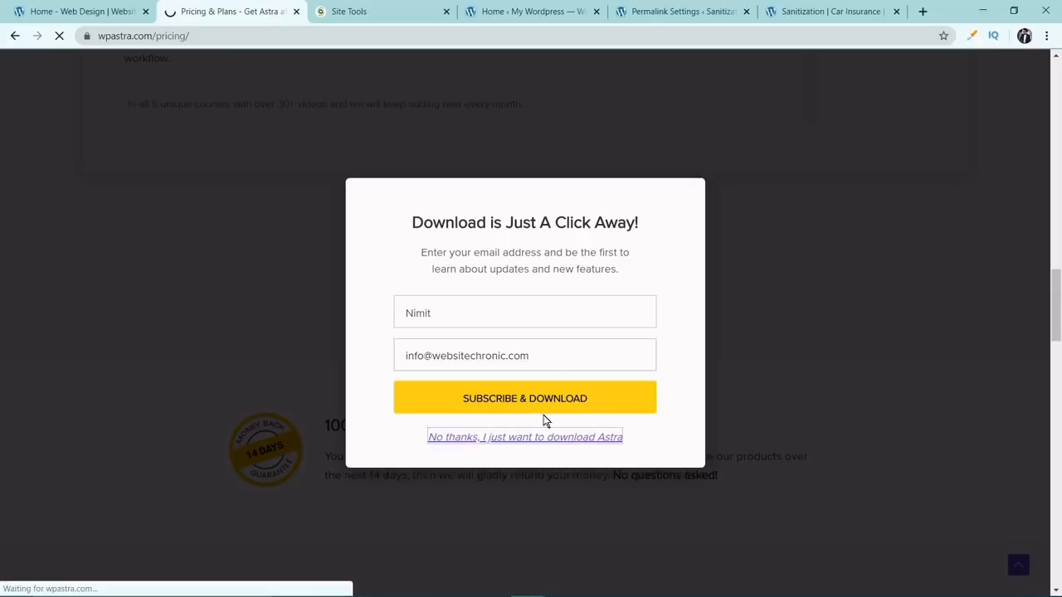
click(551, 401)
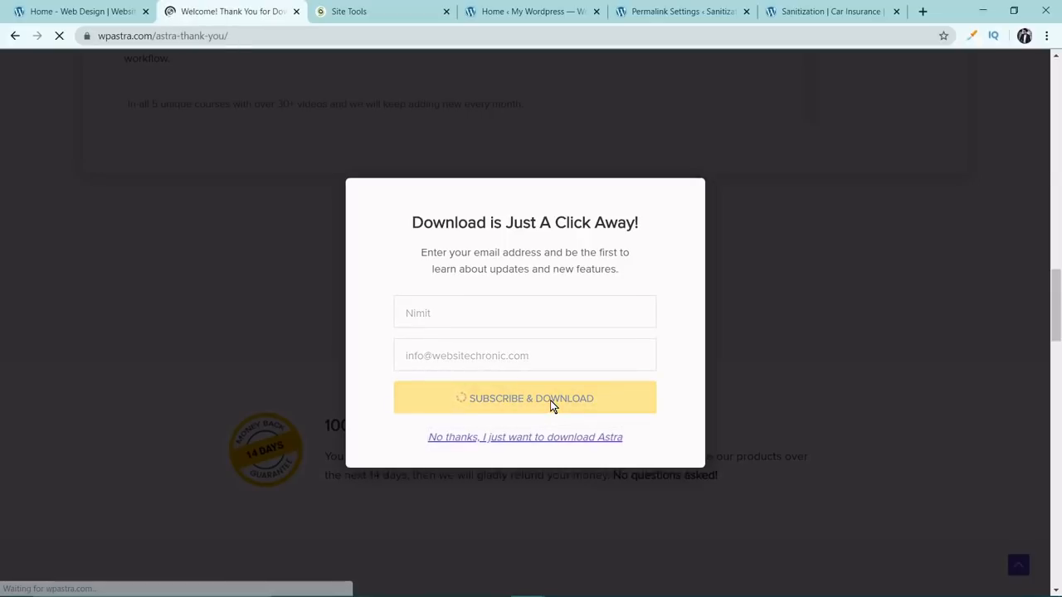
scroll(550, 407, down, 2)
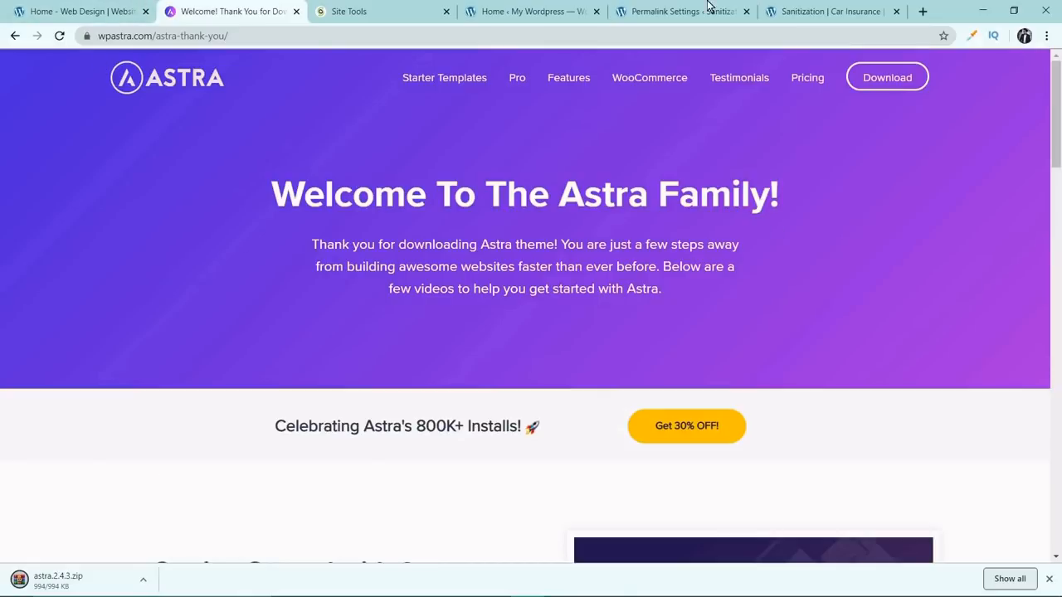
Open the installed themes in the Moto Expert WordPress dashboard and delete the Twenty Nineteen theme.
click(554, 8)
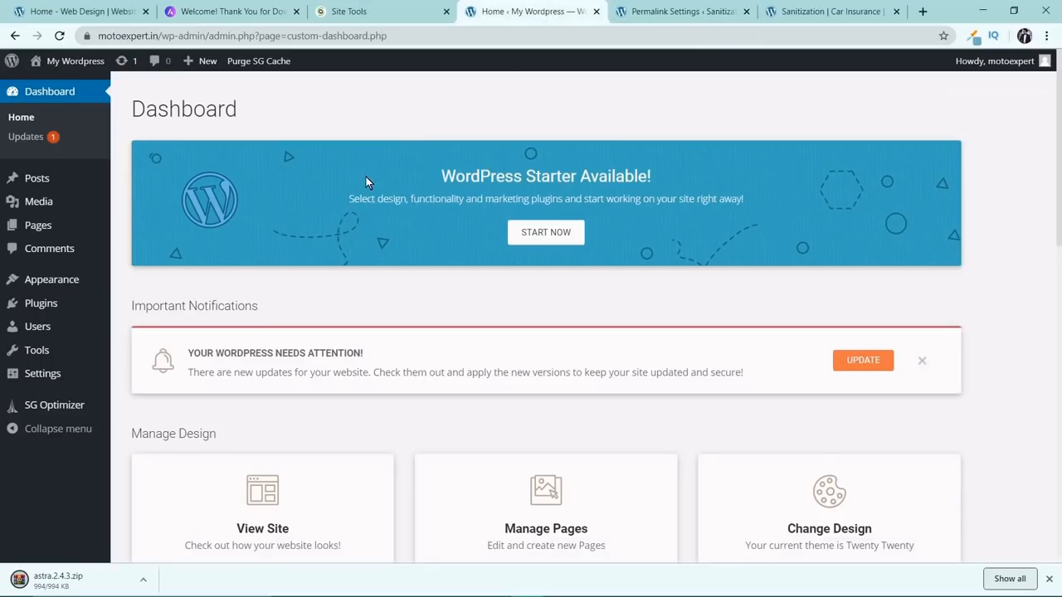
mouse_move(79, 284)
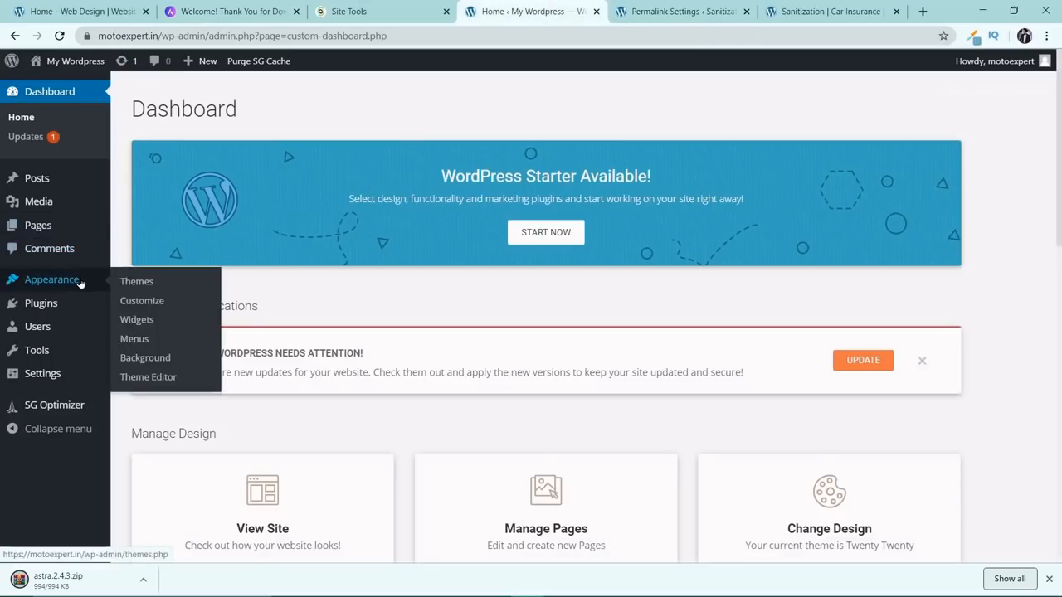
click(141, 283)
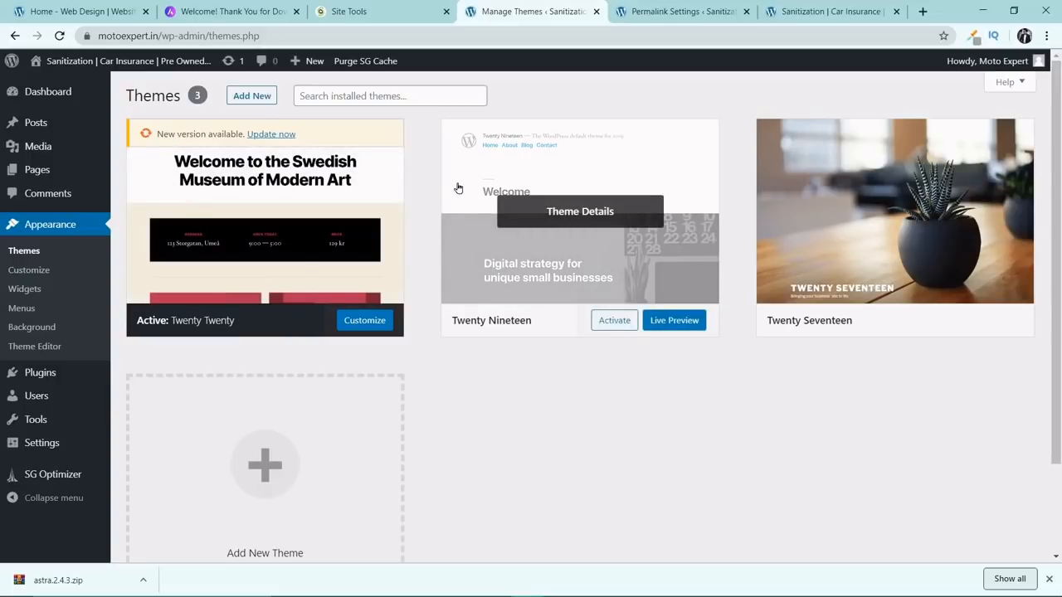
click(564, 184)
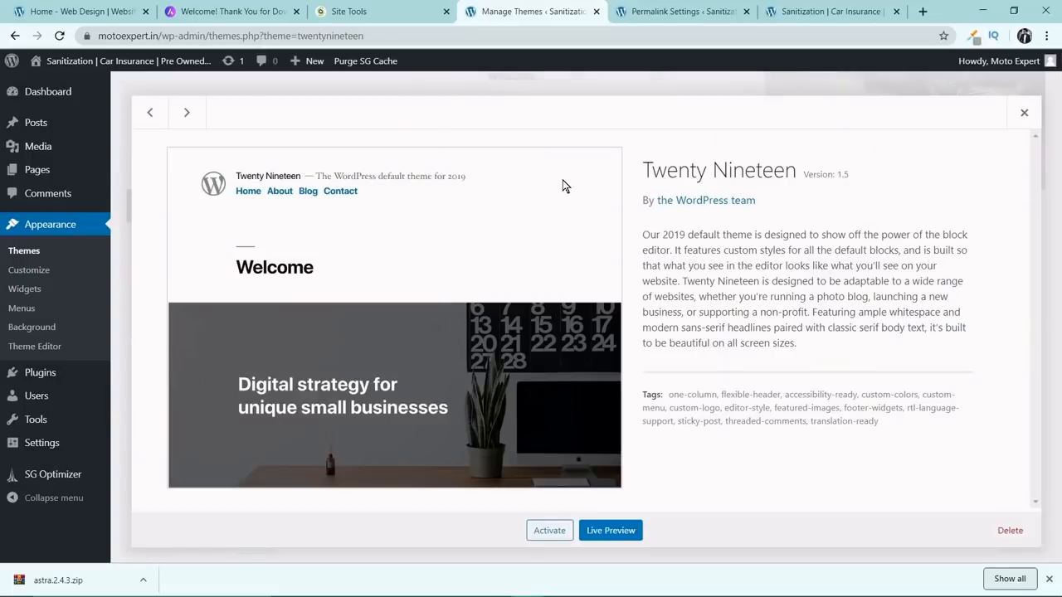
click(1007, 530)
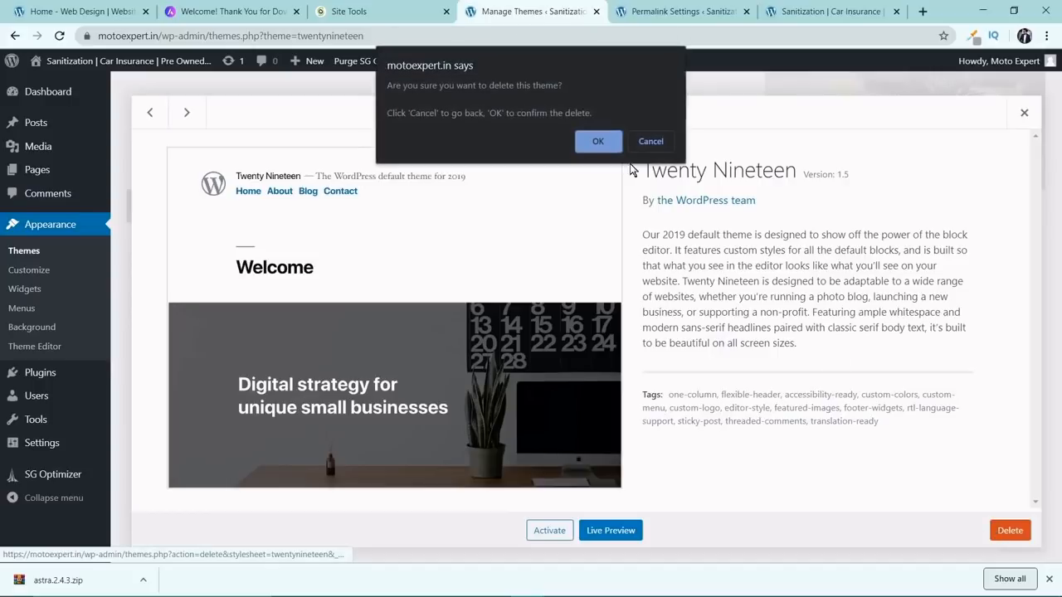
click(600, 143)
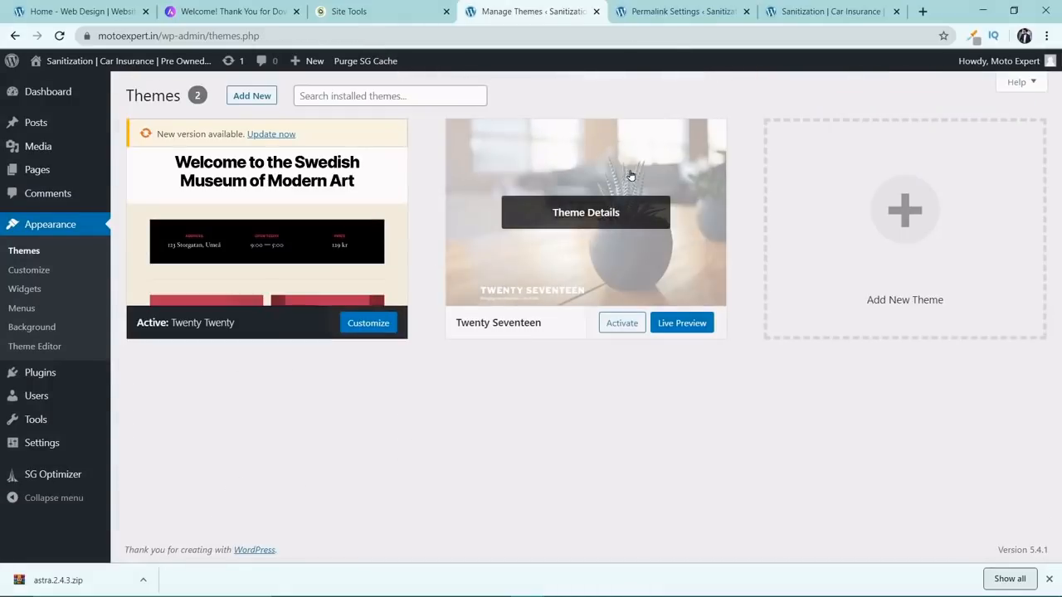
Delete the Twenty Seventeen theme and check the remaining theme's details.
click(631, 174)
click(1011, 530)
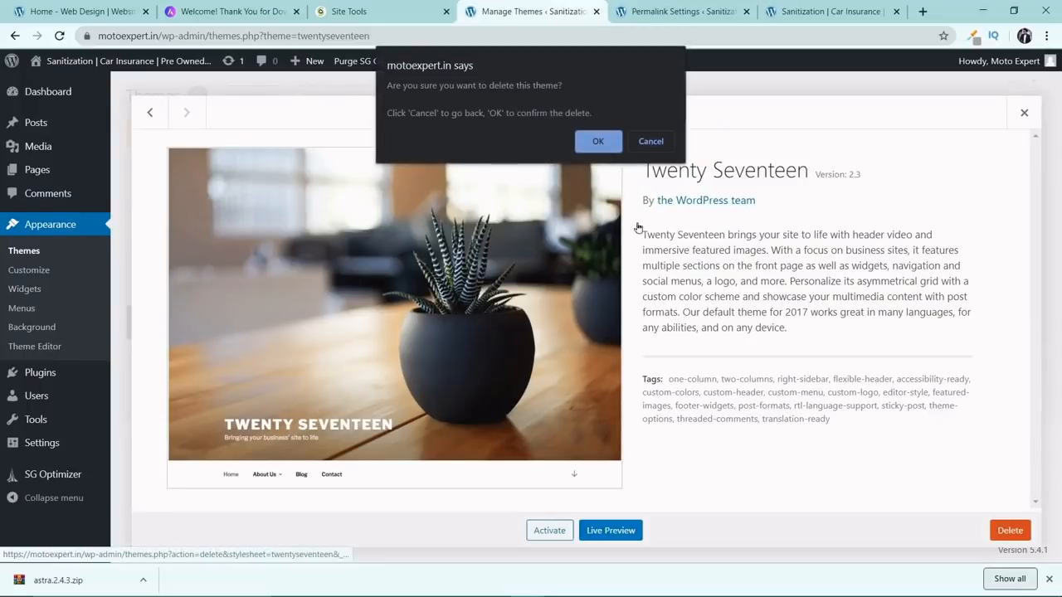
click(601, 138)
scroll(514, 216, down, 2)
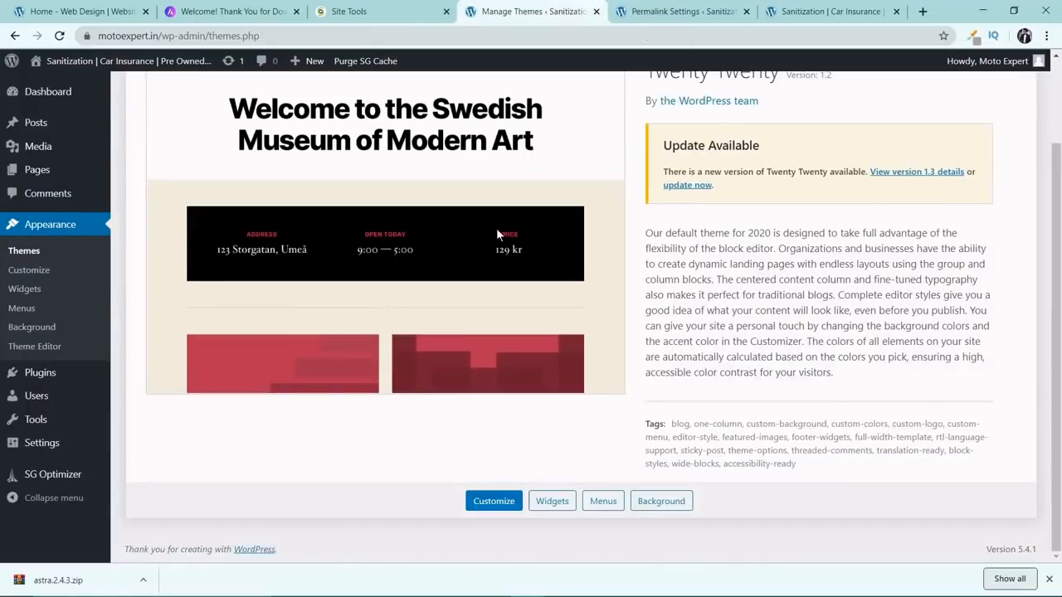
scroll(519, 313, up, 2)
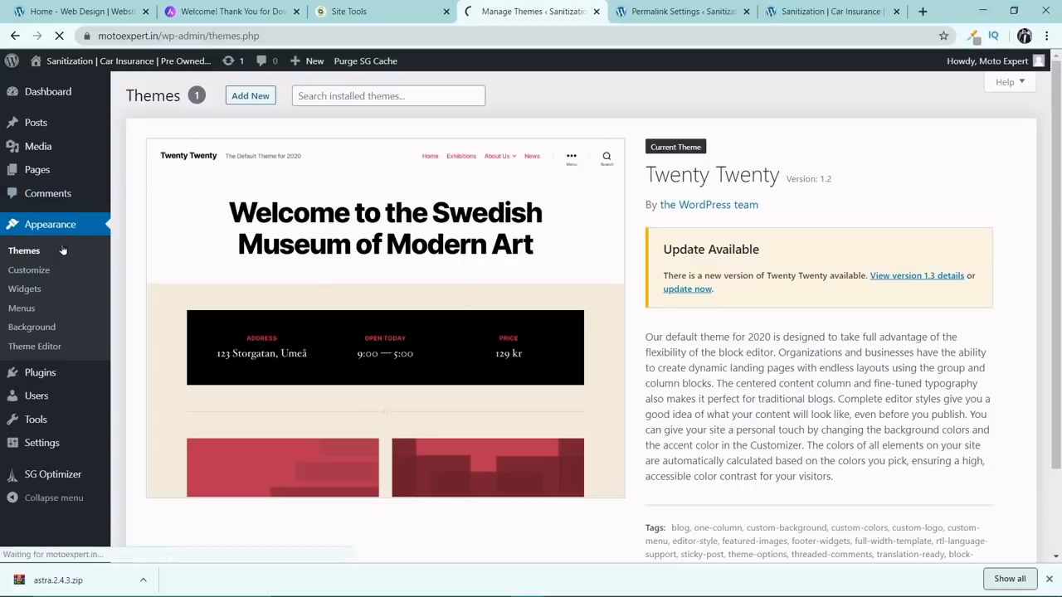
scroll(199, 156, down, 2)
scroll(448, 270, up, 2)
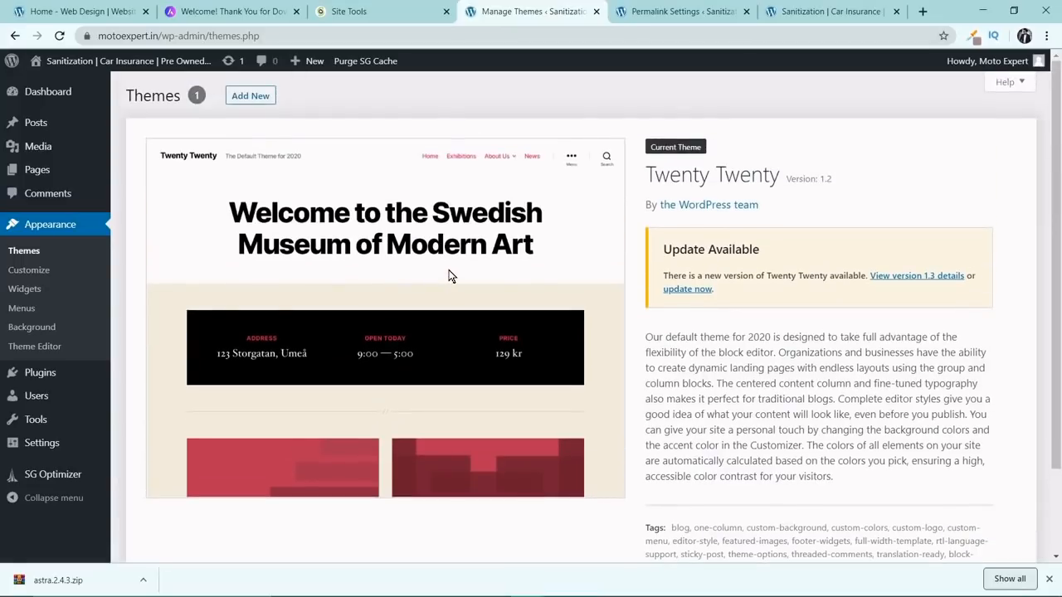
Upload the theme file astra.2.4.3.zip from the Downloads folder, install it and activate the Astra theme.
click(251, 98)
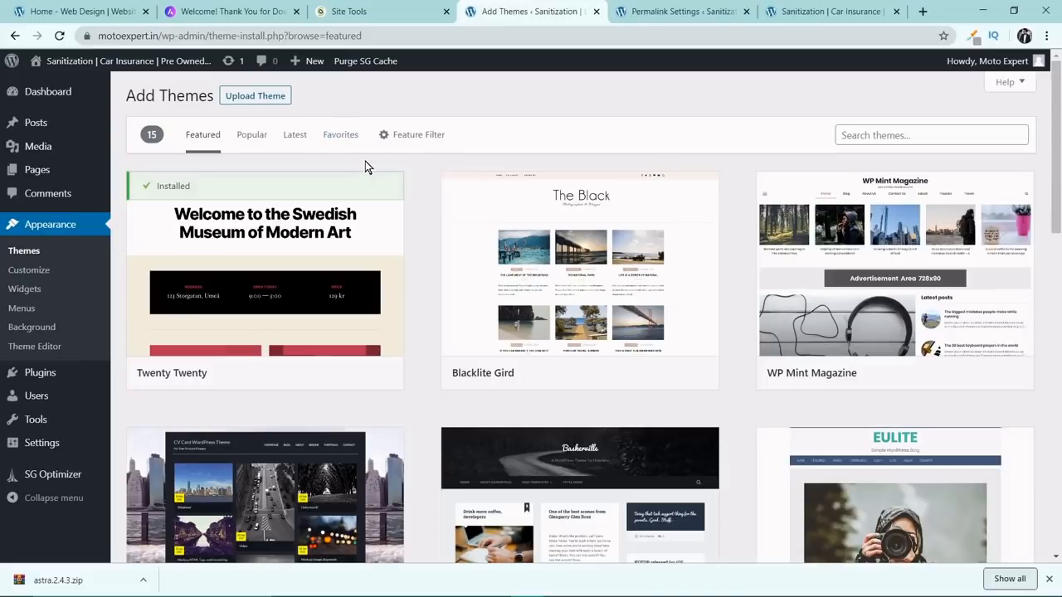
click(255, 96)
click(497, 221)
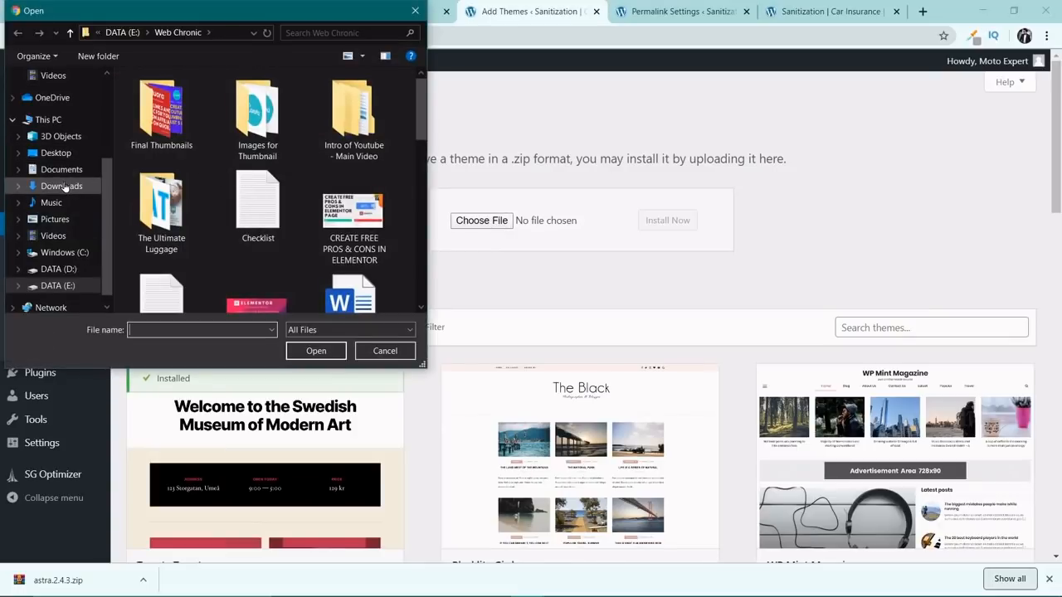
click(62, 186)
double_click(161, 133)
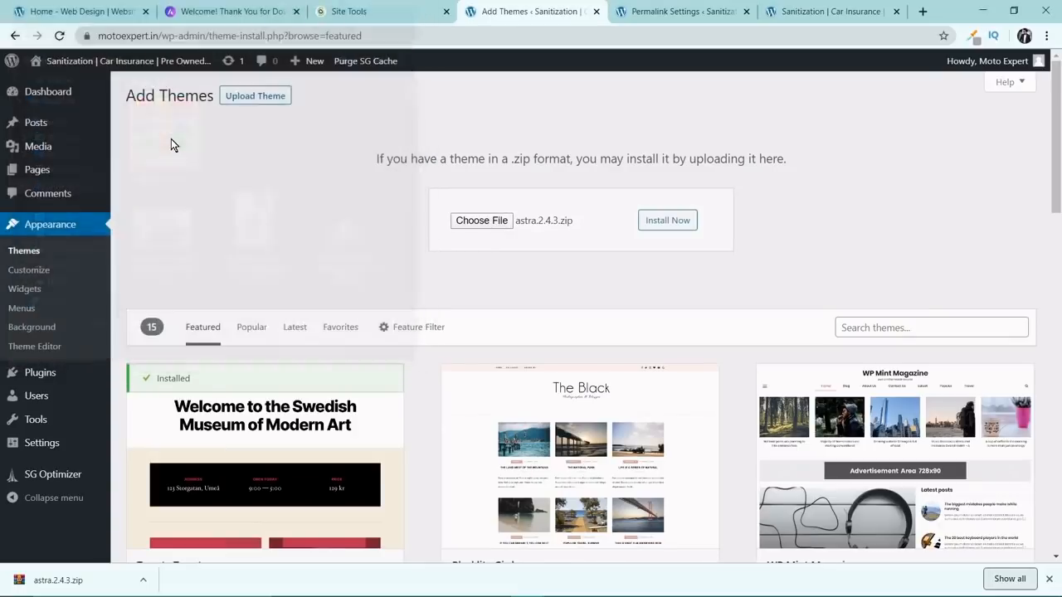
click(679, 223)
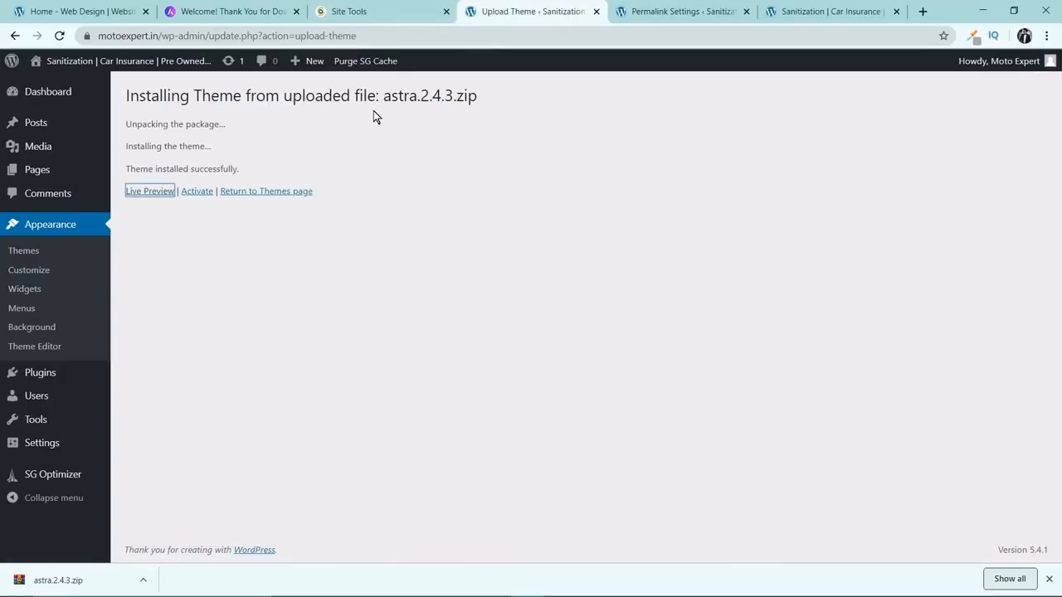
click(199, 192)
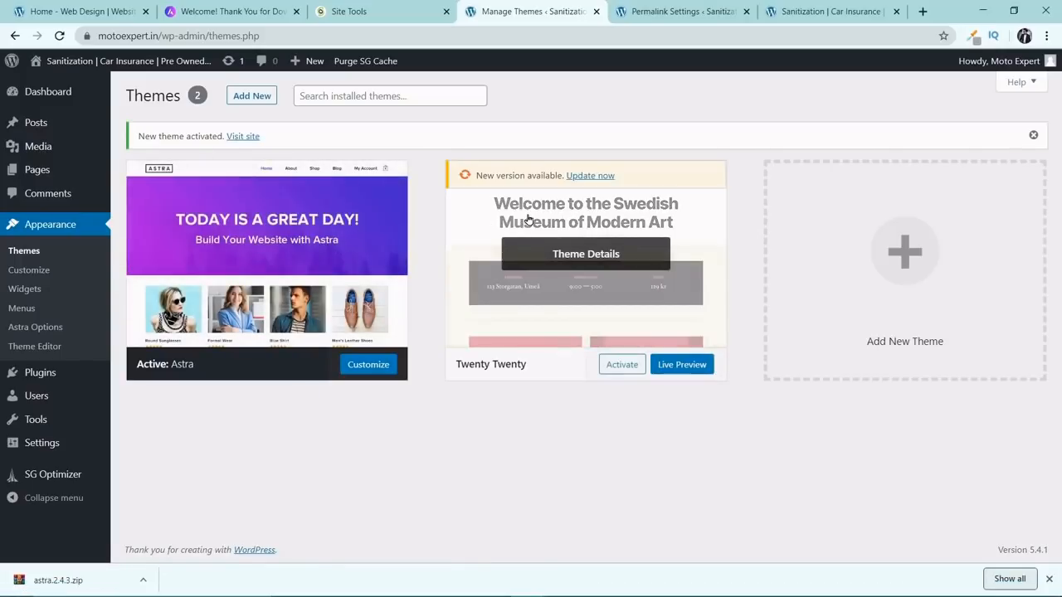
Delete the inactive Twenty Twenty theme from the installed themes.
click(586, 257)
click(1009, 531)
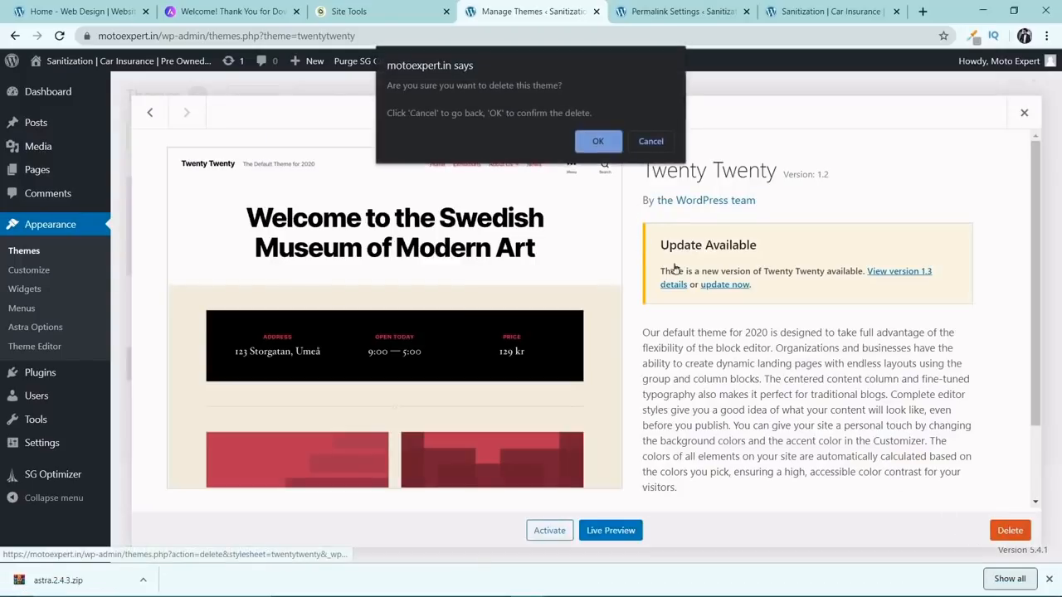
click(598, 139)
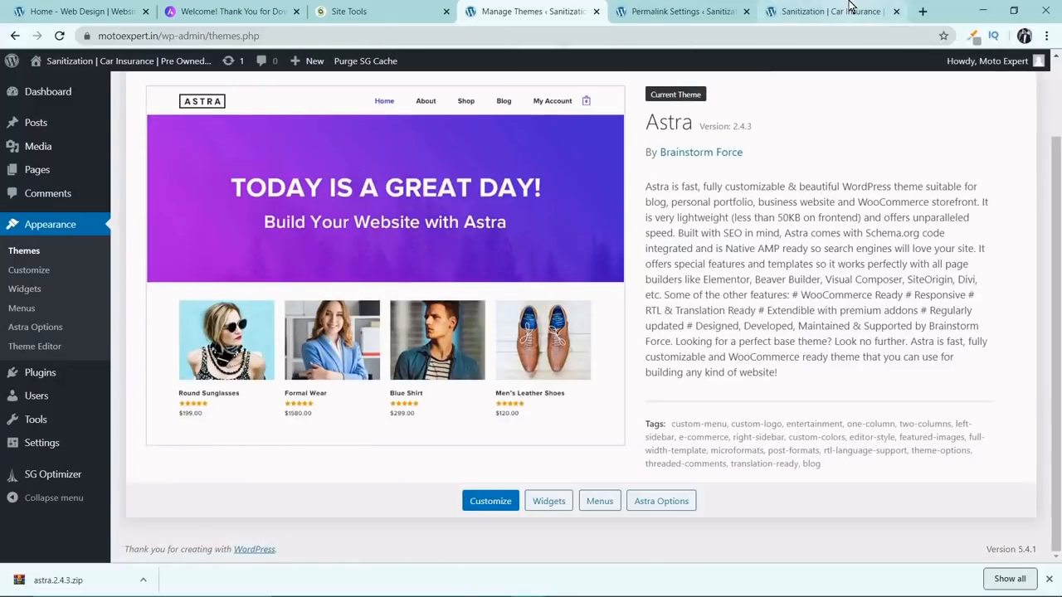
Reload the live motoexpert.in site and examine its home page from header to footer with the active theme.
click(846, 11)
click(59, 36)
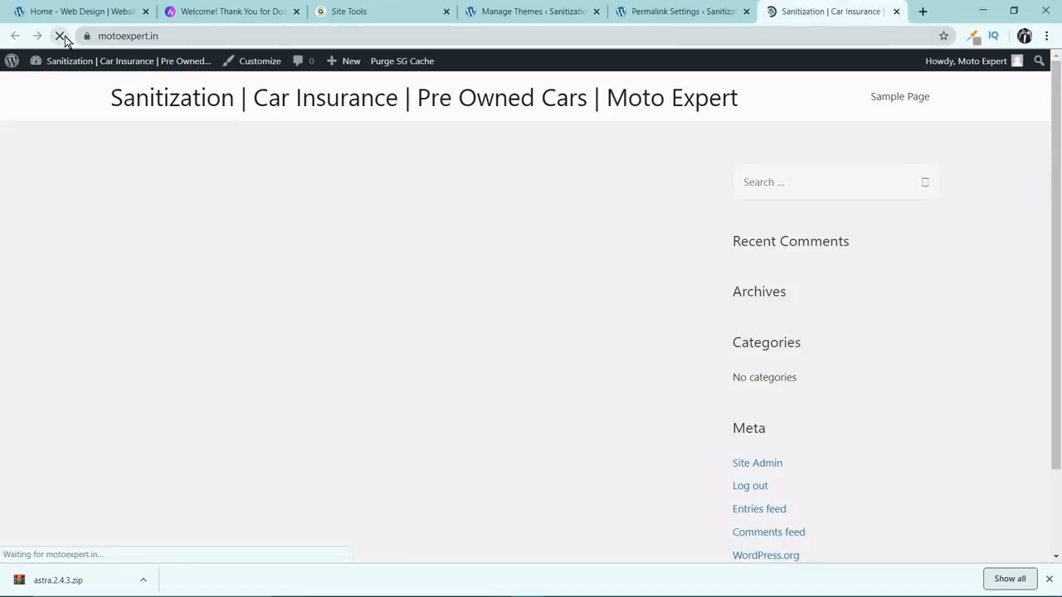
scroll(560, 283, down, 2)
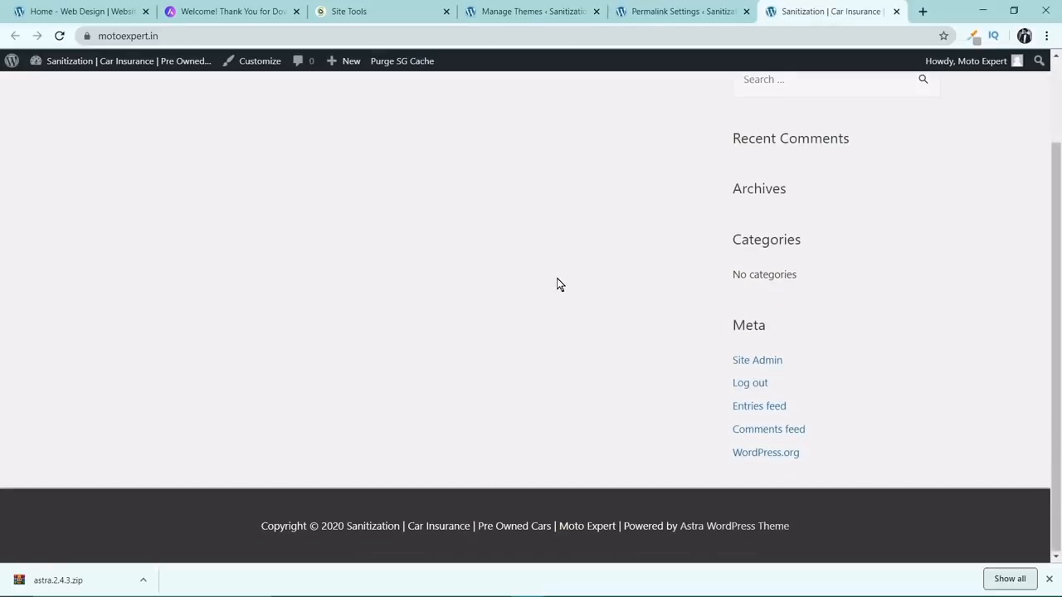
scroll(556, 295, up, 2)
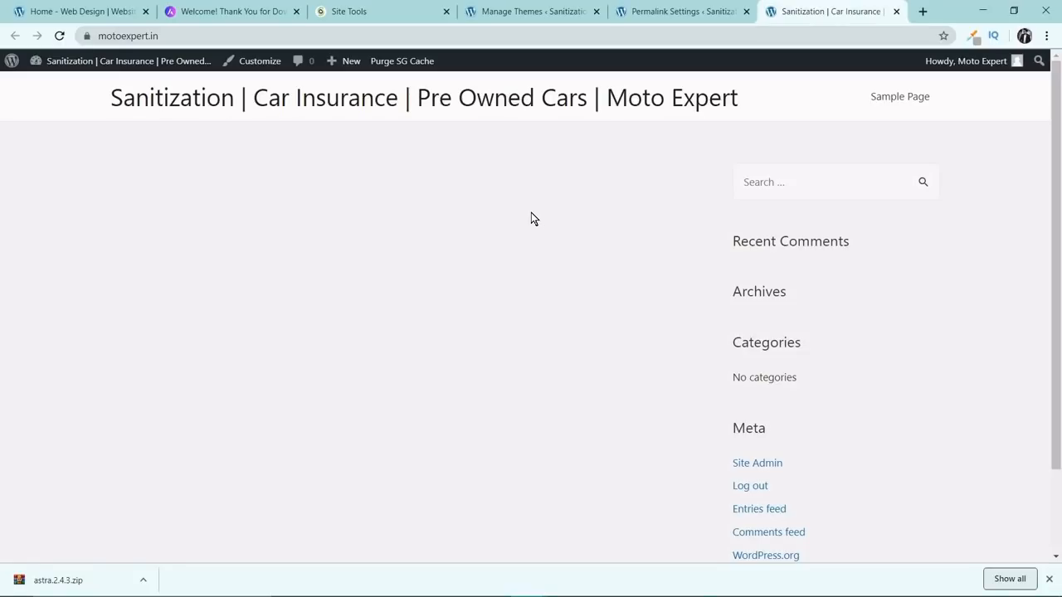
Close the browser tabs with the live site, permalink settings, SiteGround Site Tools and the Astra thank-you page.
click(896, 11)
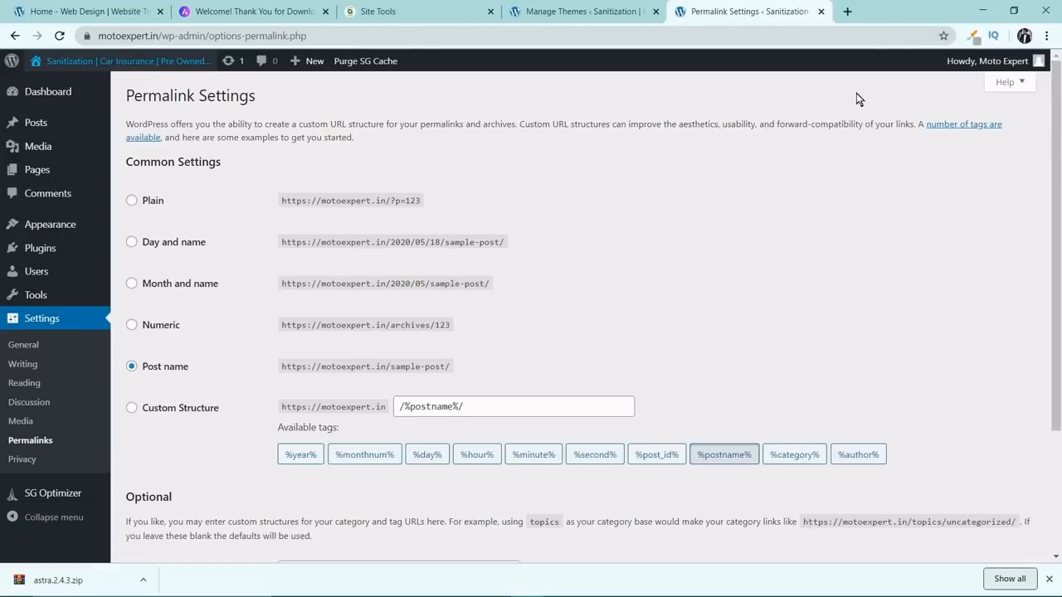
click(821, 11)
click(452, 10)
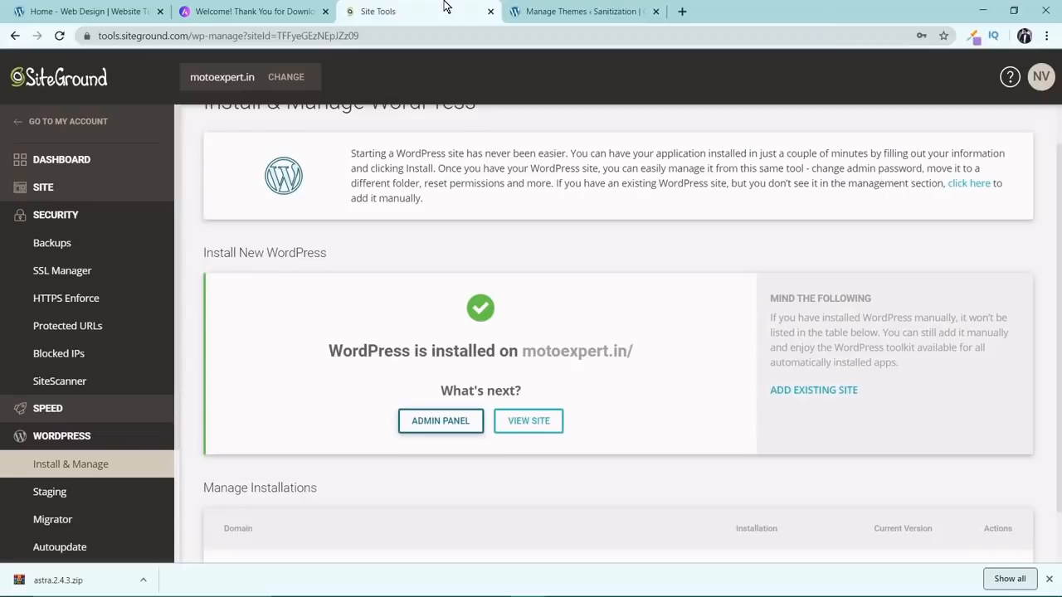
click(491, 12)
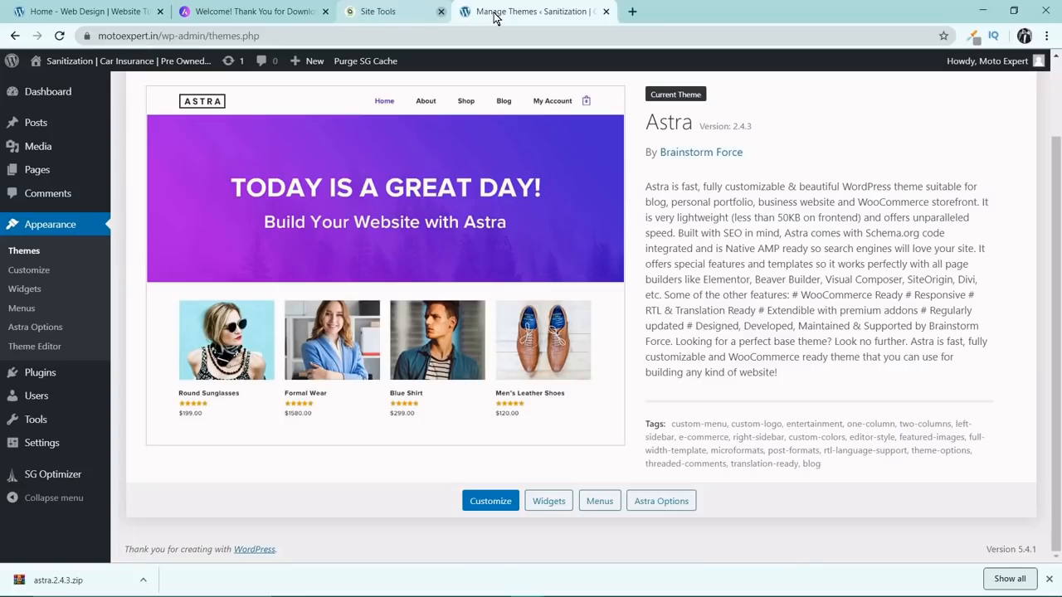
click(249, 11)
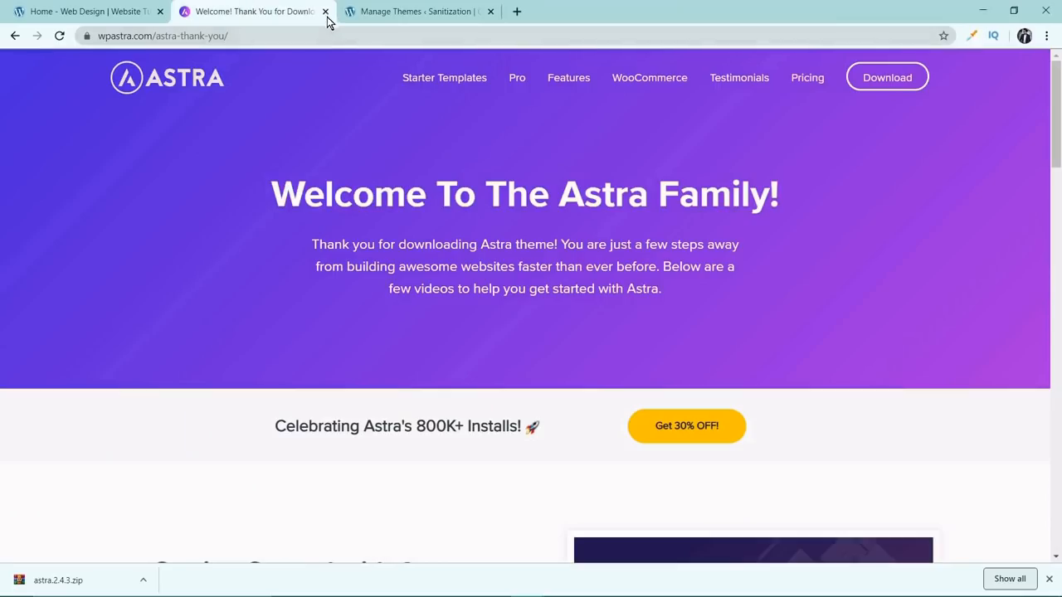
click(325, 12)
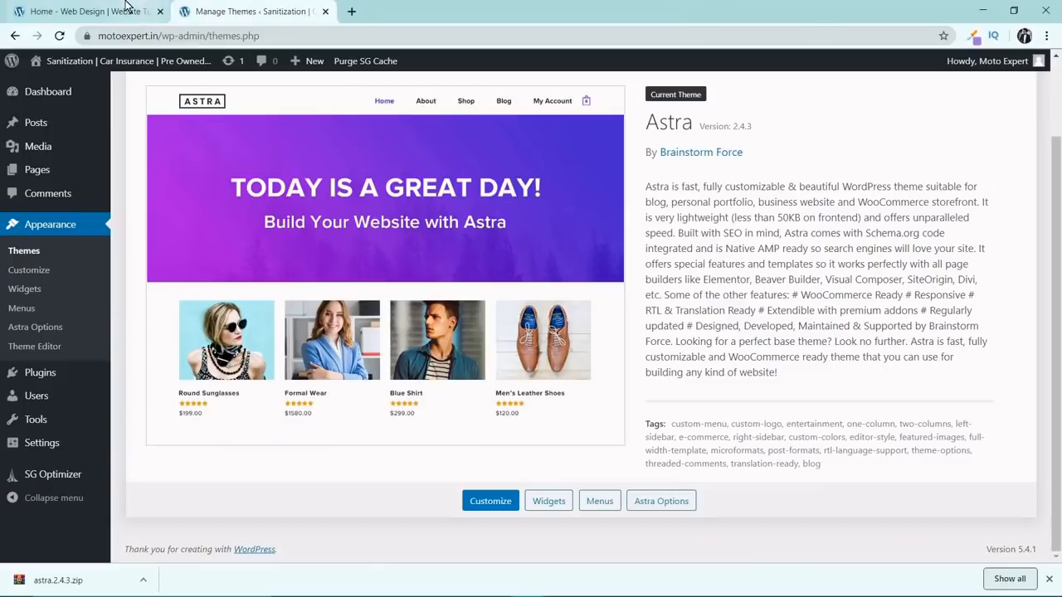
click(98, 12)
scroll(158, 169, up, 4)
scroll(158, 169, up, 4)
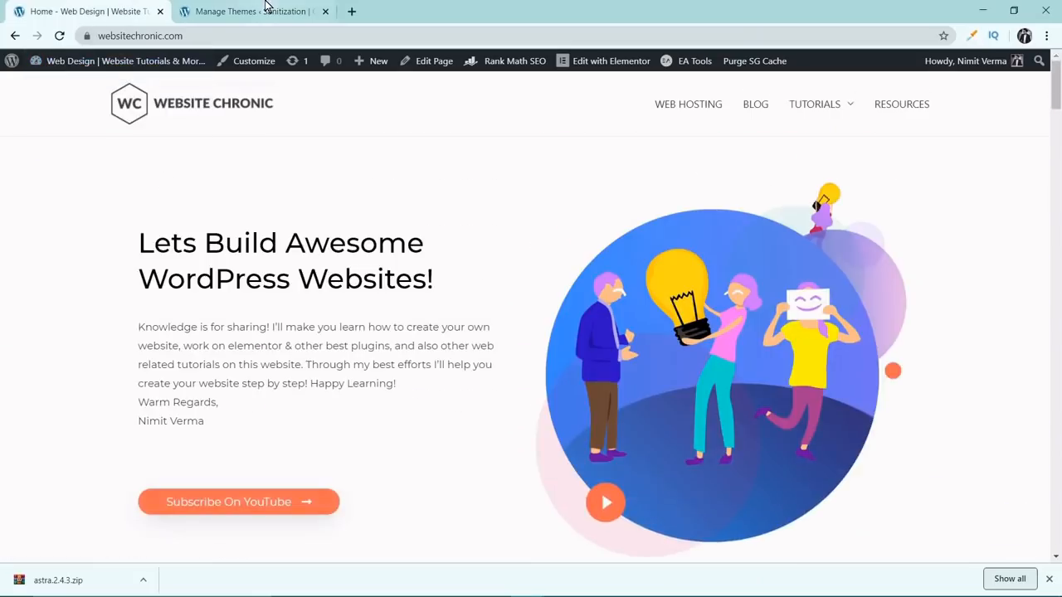
click(249, 11)
scroll(129, 257, up, 1)
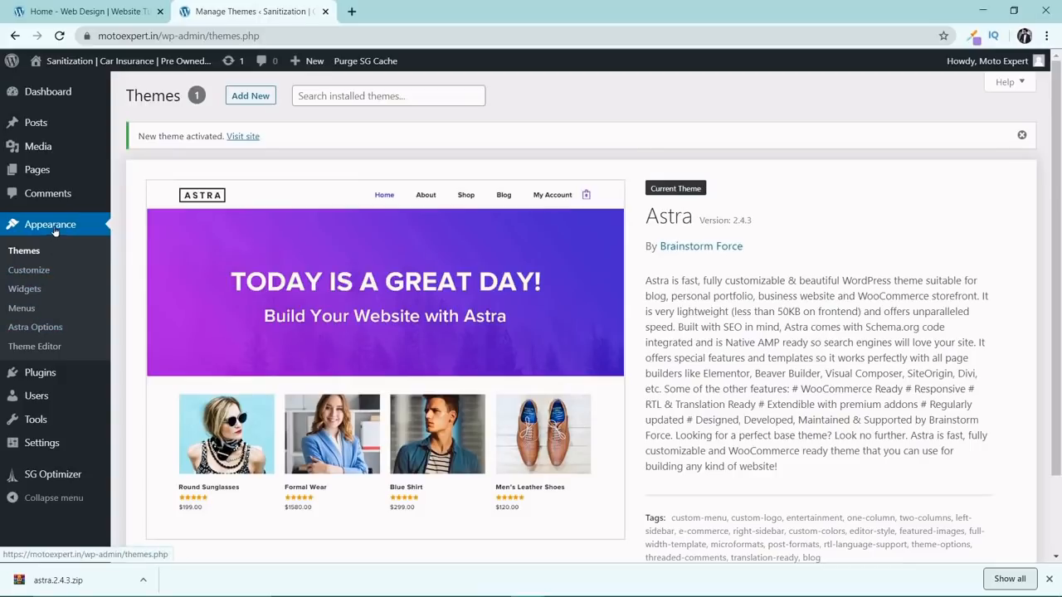
Open the header's Site Identity settings in the theme Customizer.
click(41, 274)
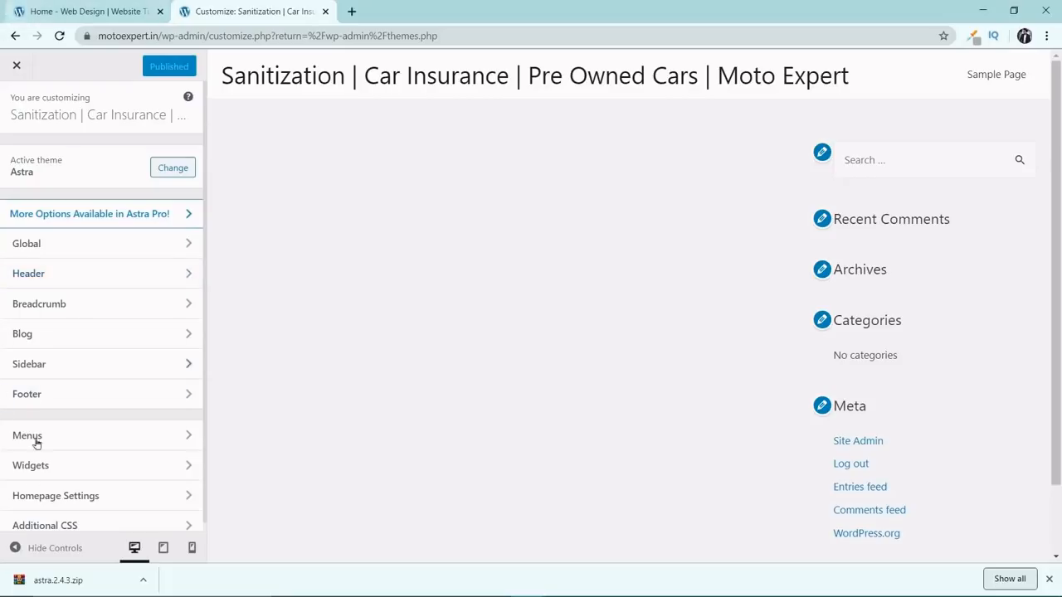
click(93, 284)
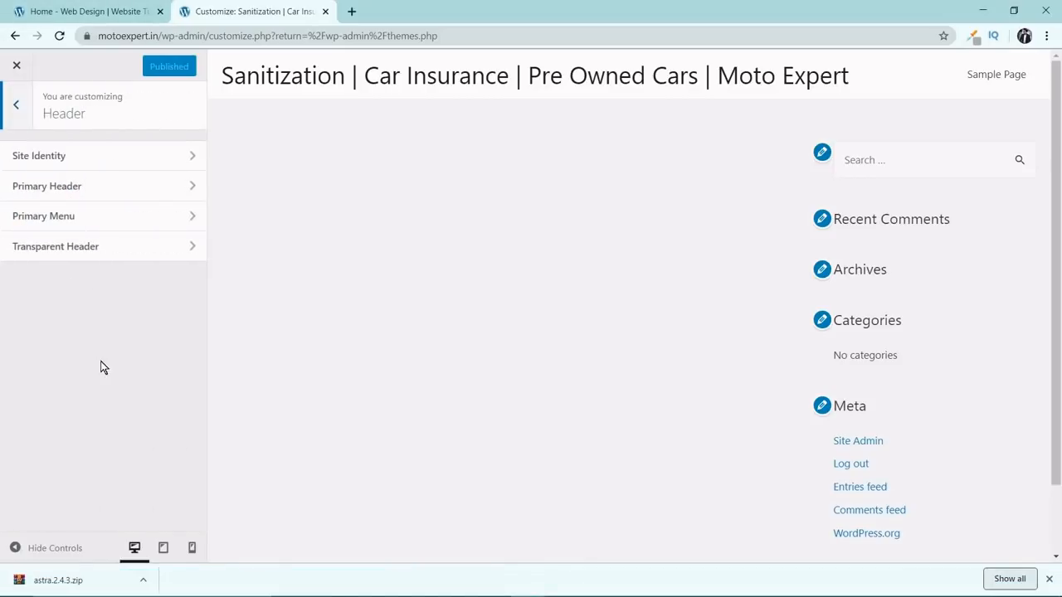
click(94, 155)
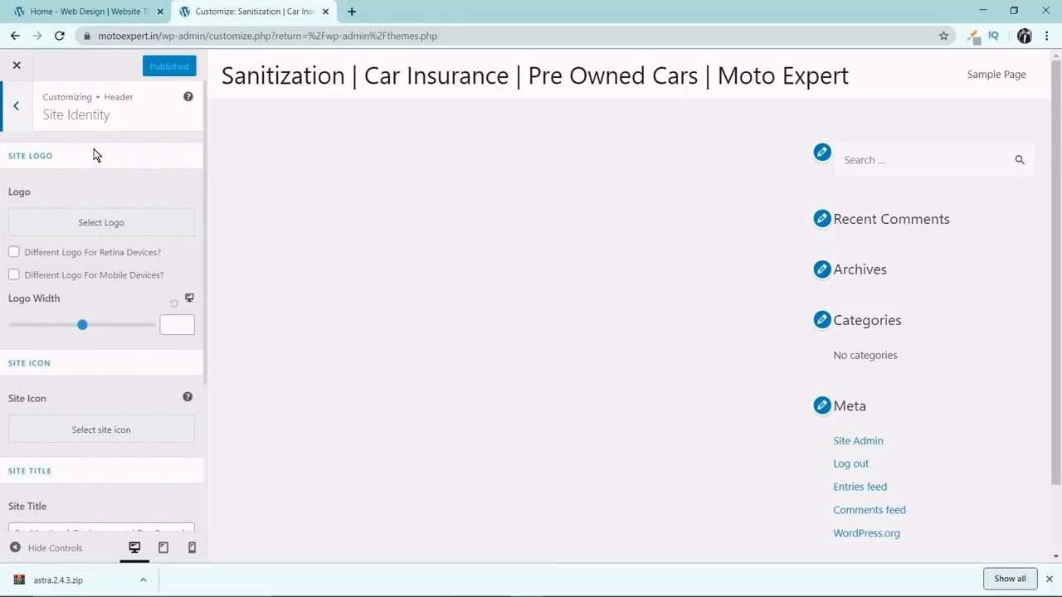
Upload MOTOEXPERT.png from the DATA (E:) drive as the image for the site logo.
click(77, 222)
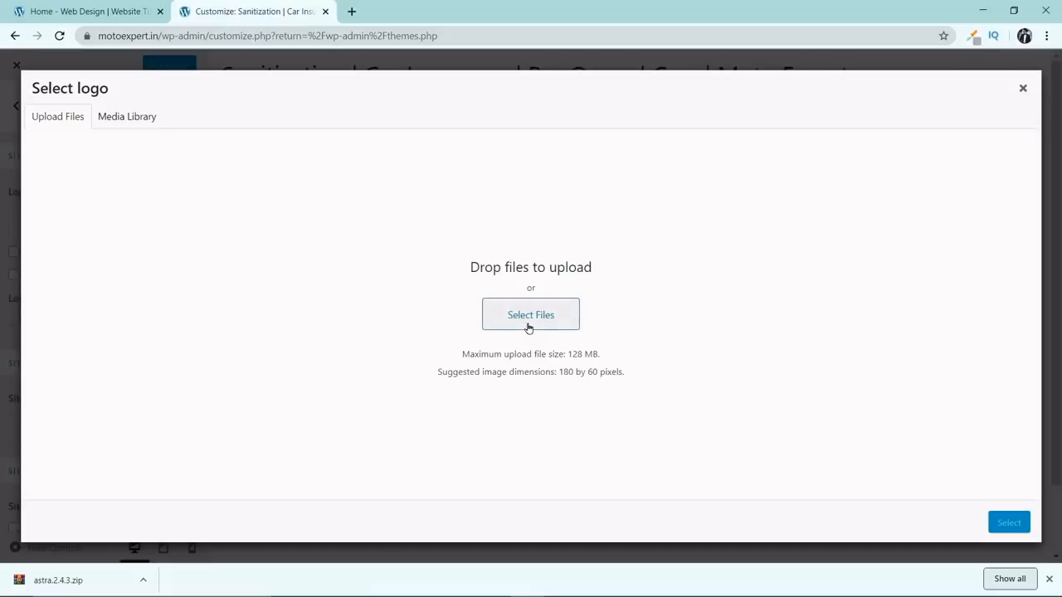
click(531, 324)
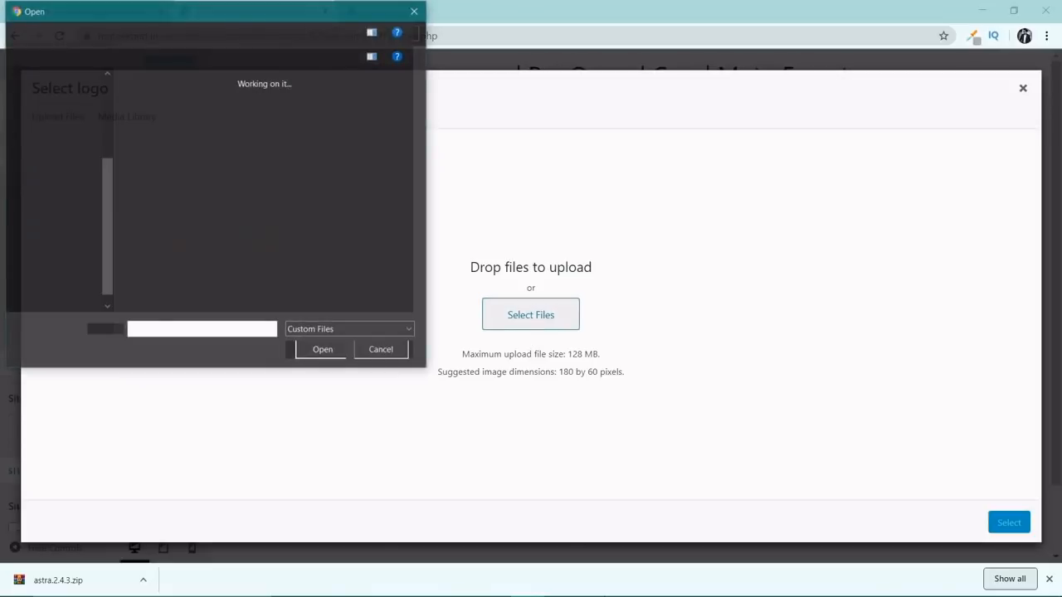
scroll(59, 203, down, 1)
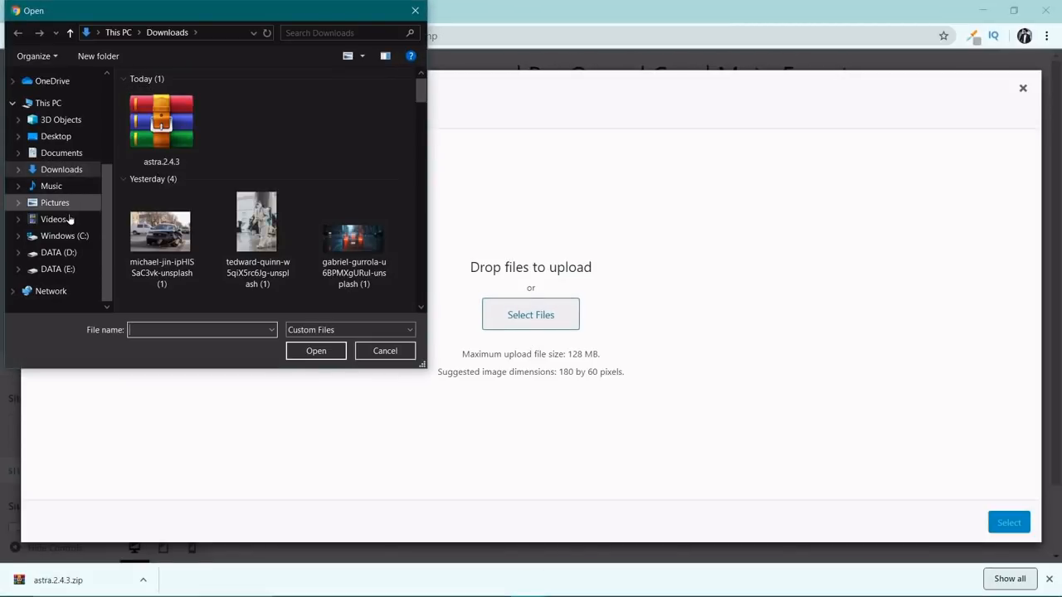
click(58, 270)
double_click(195, 129)
double_click(180, 128)
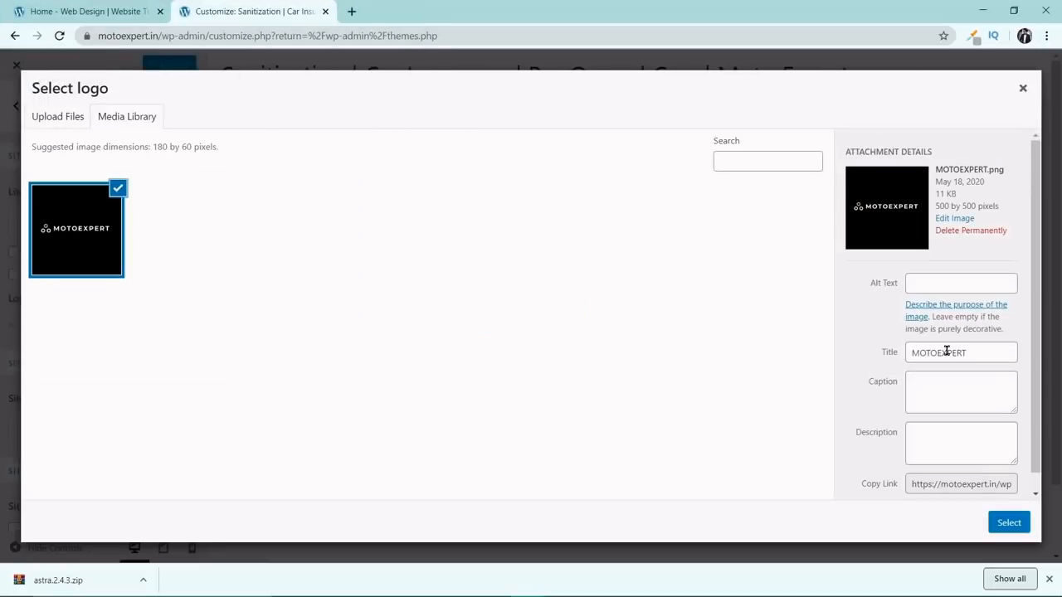
Copy the logo image's title MOTOEXPERT into its alt text.
double_click(947, 351)
right_click(944, 352)
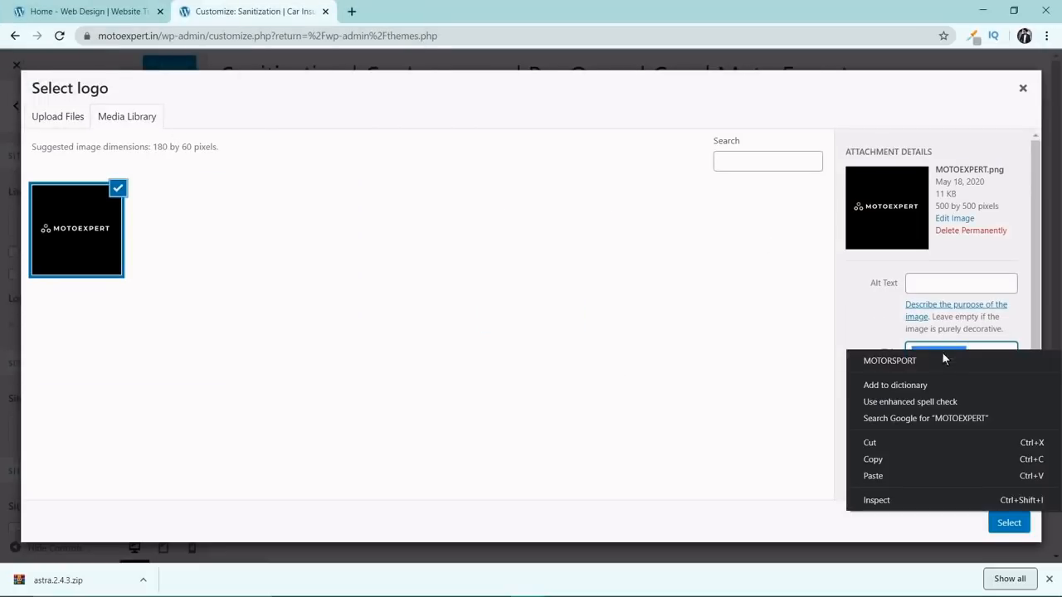
click(887, 458)
click(935, 287)
right_click(936, 290)
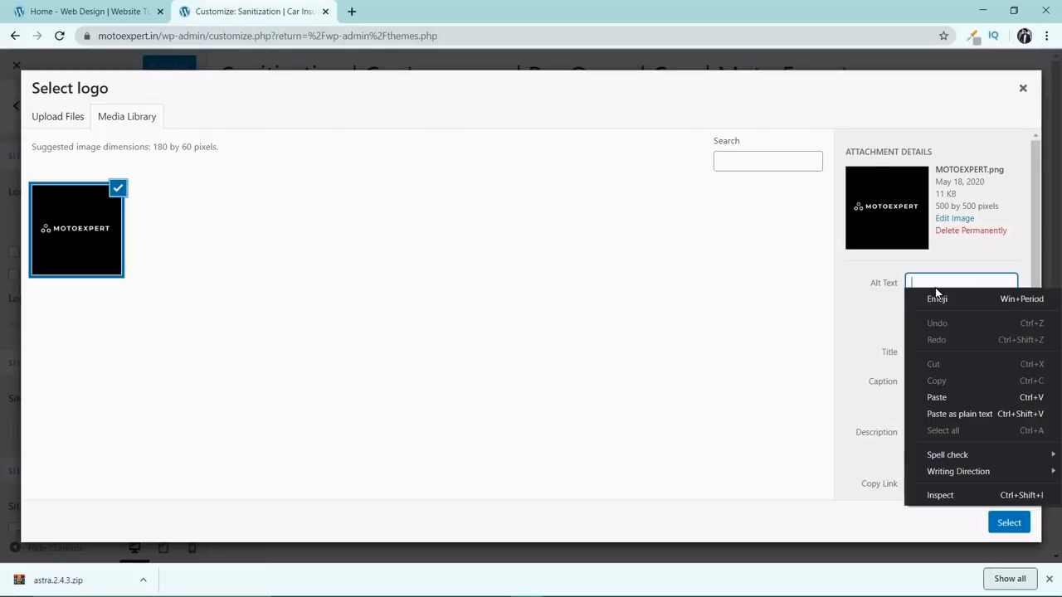
click(970, 398)
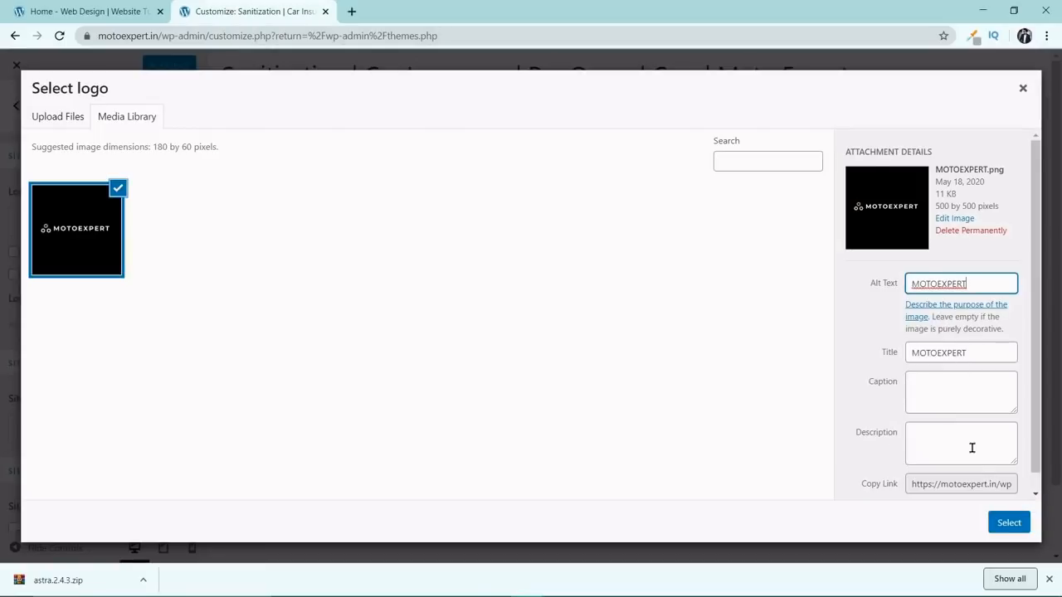
click(977, 482)
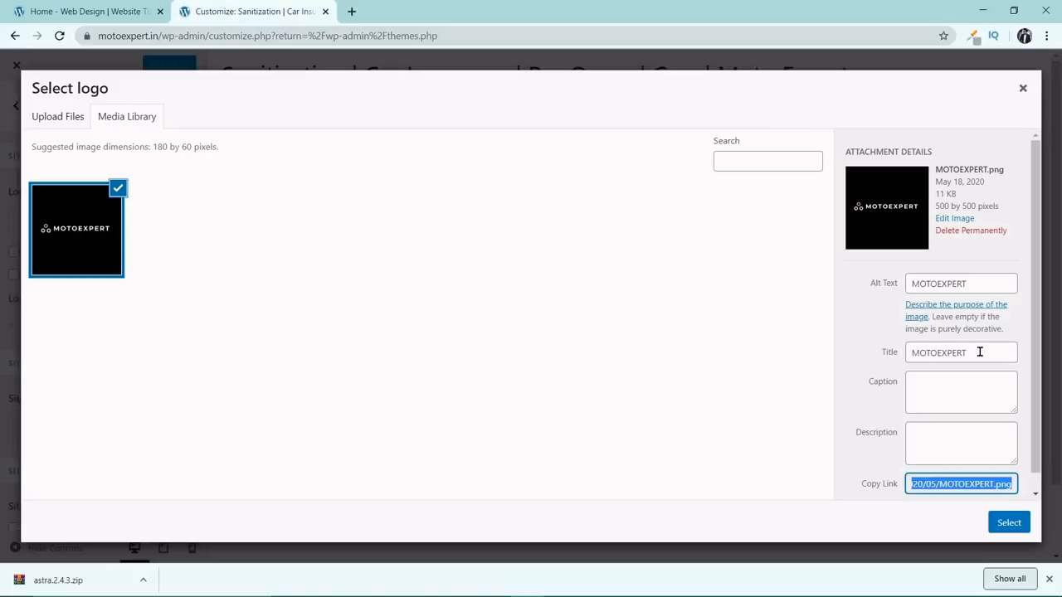
Use the uploaded image as the site logo, cropped tightly around the gear emblem and the MOTOEXPERT lettering.
click(1007, 523)
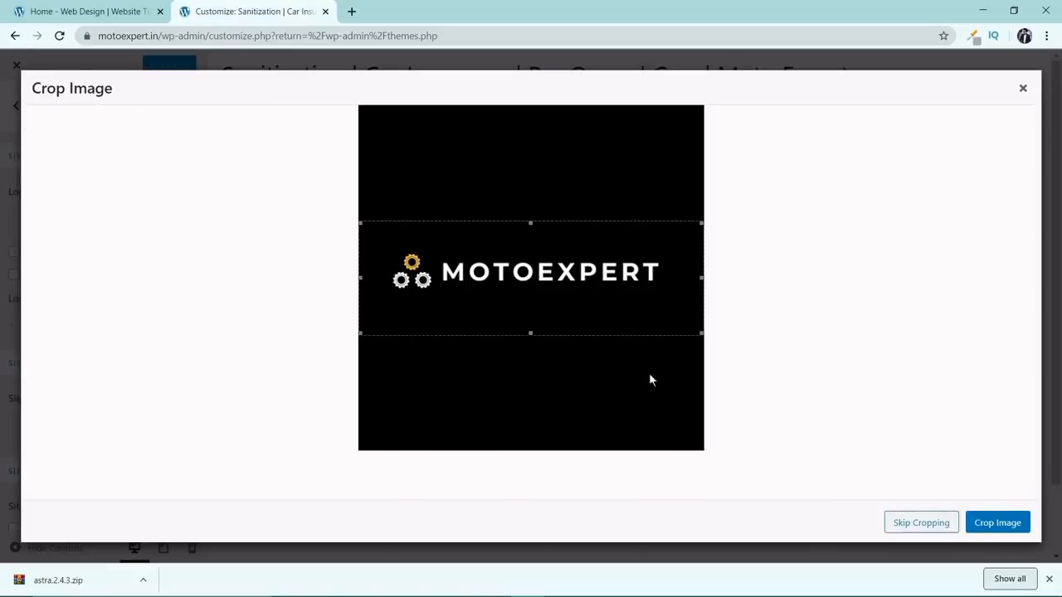
drag(534, 222, 529, 246)
drag(528, 334, 530, 294)
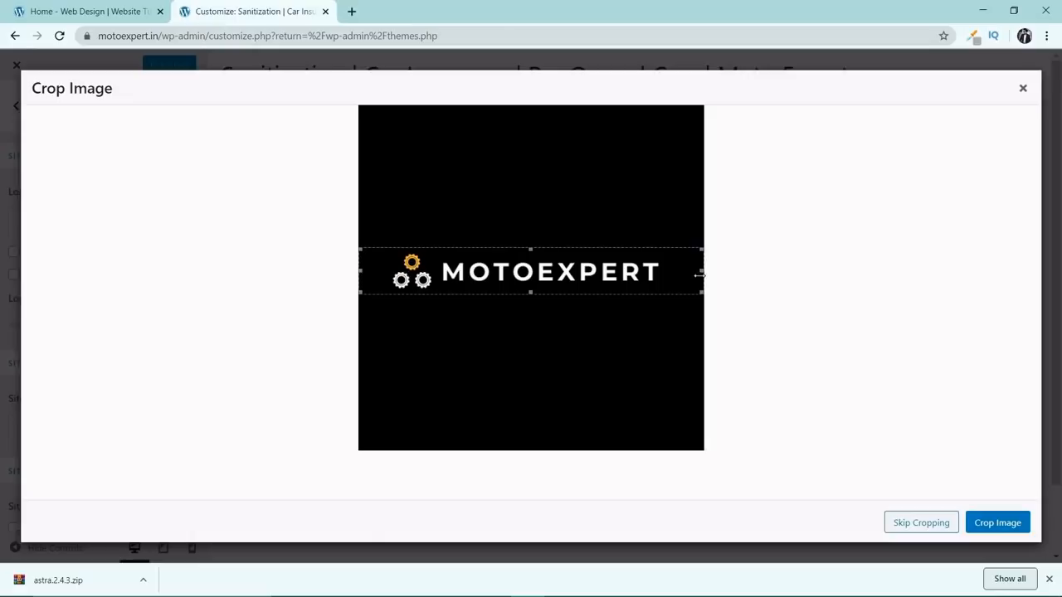
drag(701, 272, 663, 288)
drag(359, 272, 389, 290)
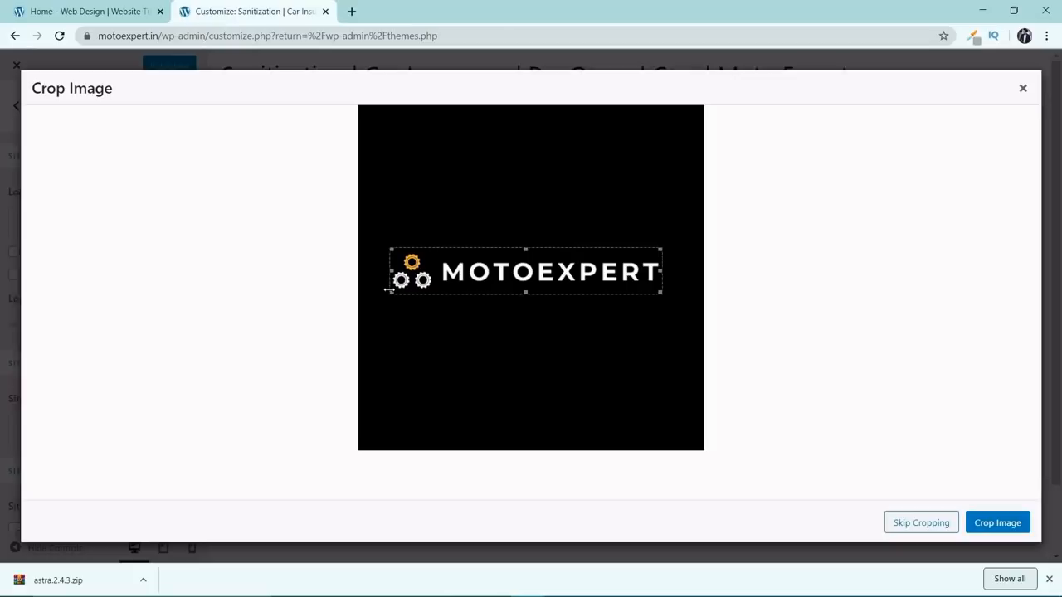
drag(536, 247, 535, 249)
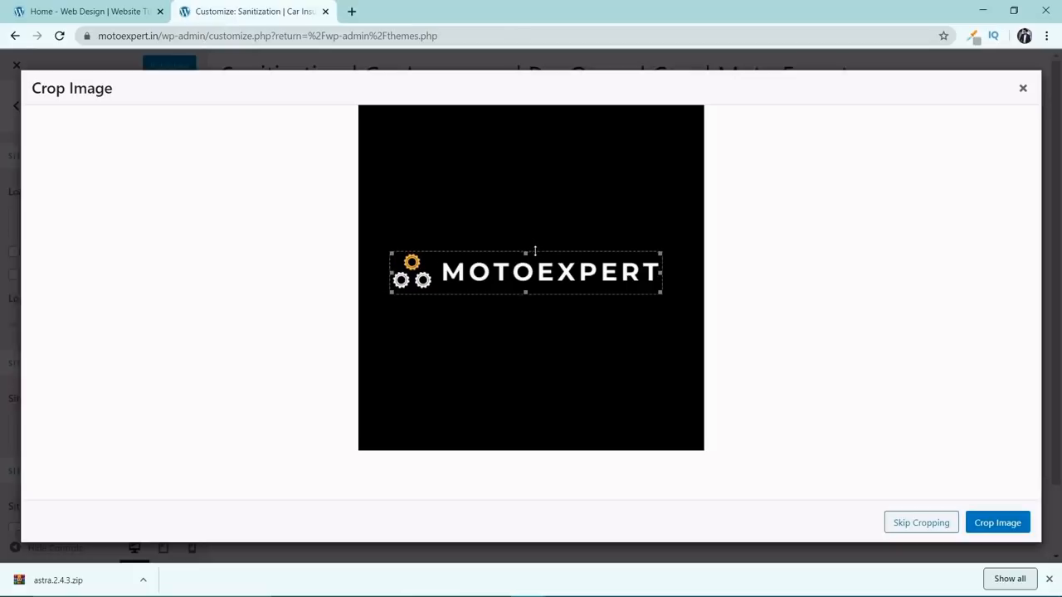
click(983, 524)
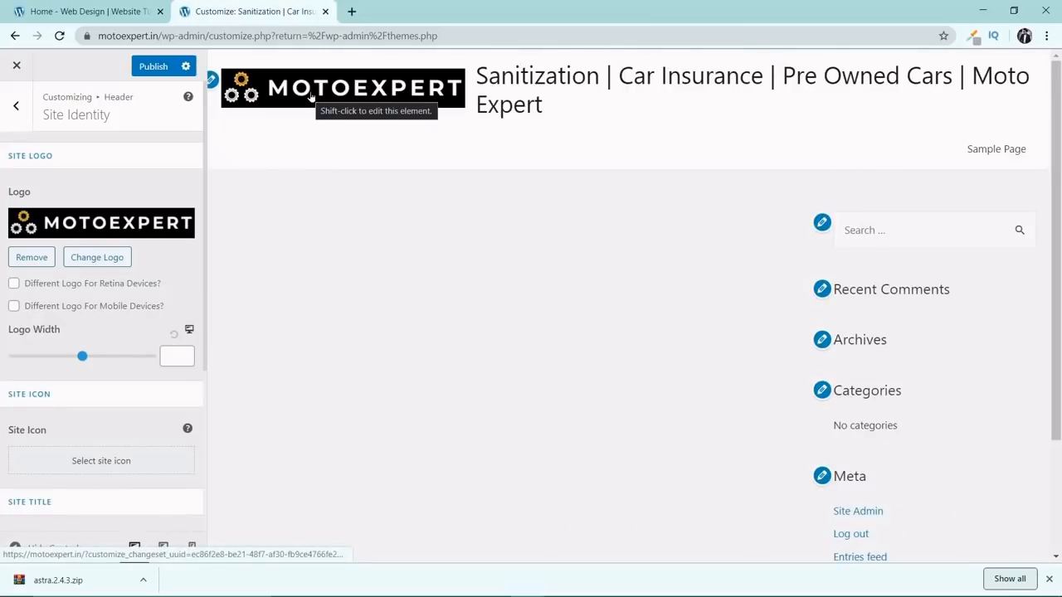
Set the logo width to 302 and upload the square three-gear image for the site icon.
scroll(138, 221, down, 2)
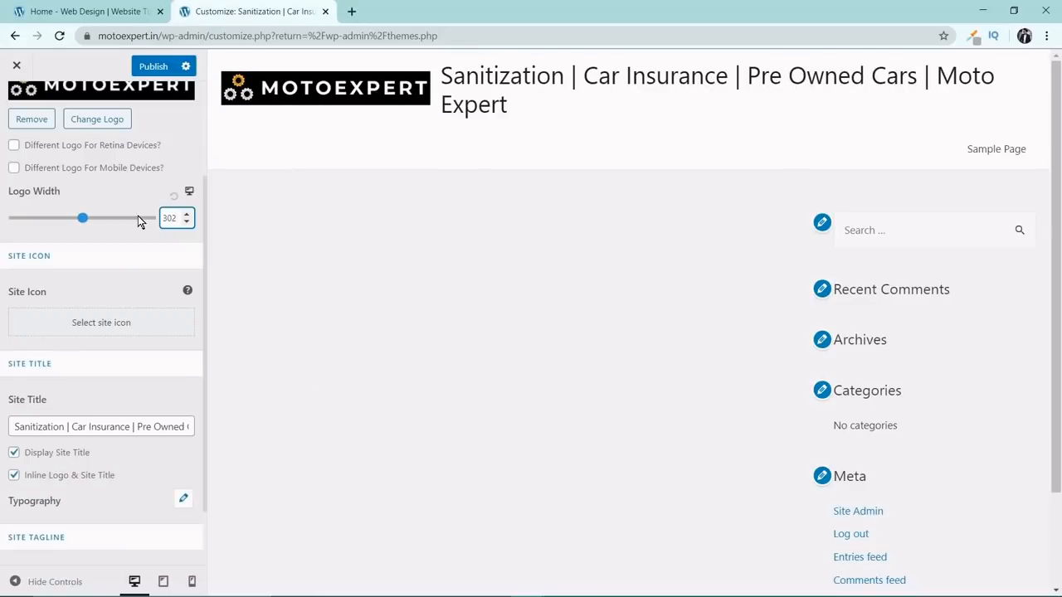
click(55, 321)
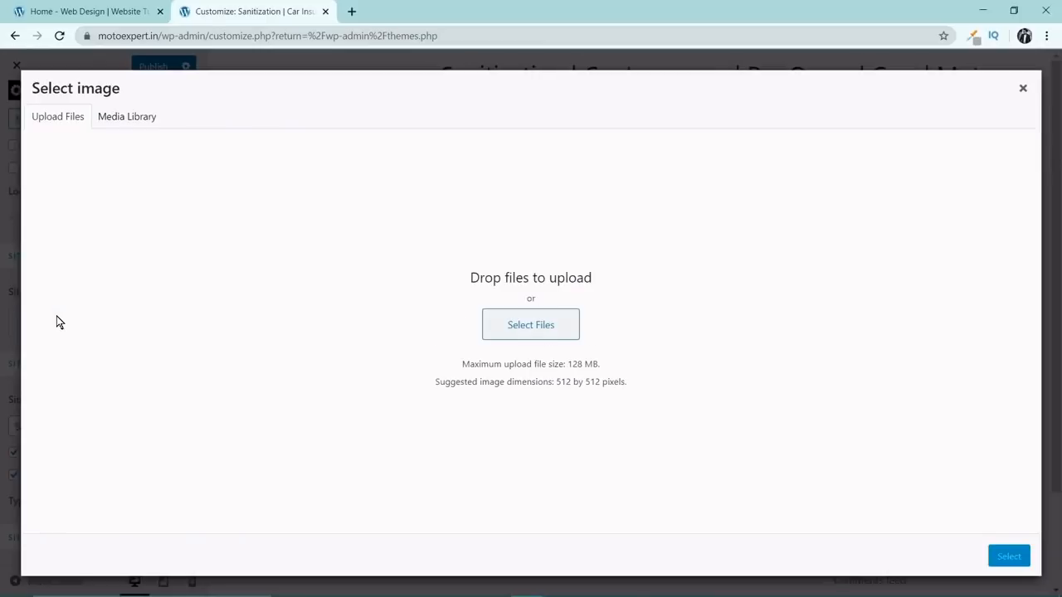
click(515, 325)
double_click(170, 116)
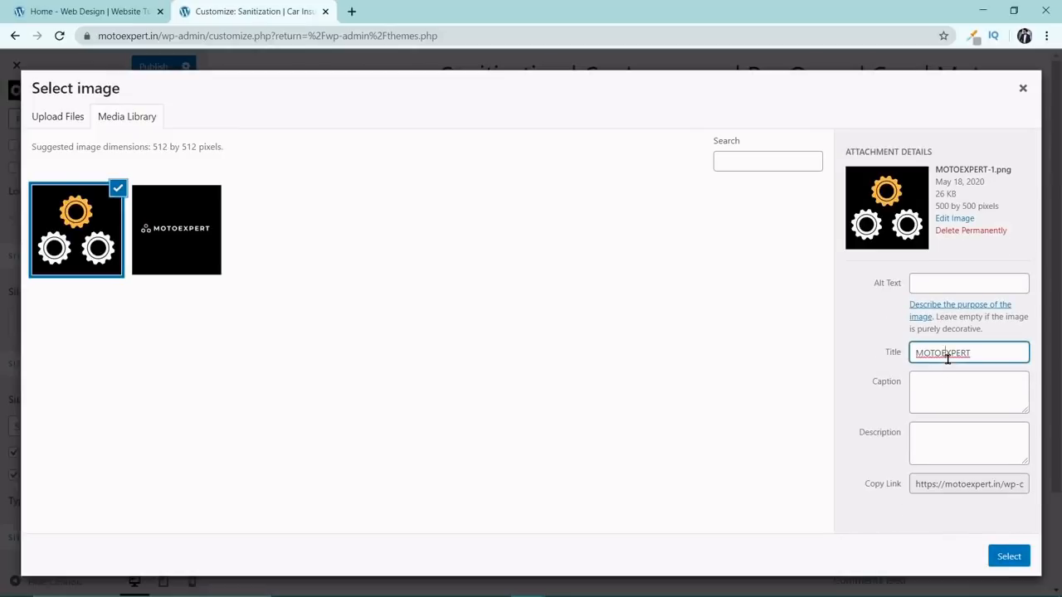
Copy the gear image's title MOTOEXPERT into its alt text and use the image as the site icon without cropping.
double_click(946, 353)
right_click(950, 355)
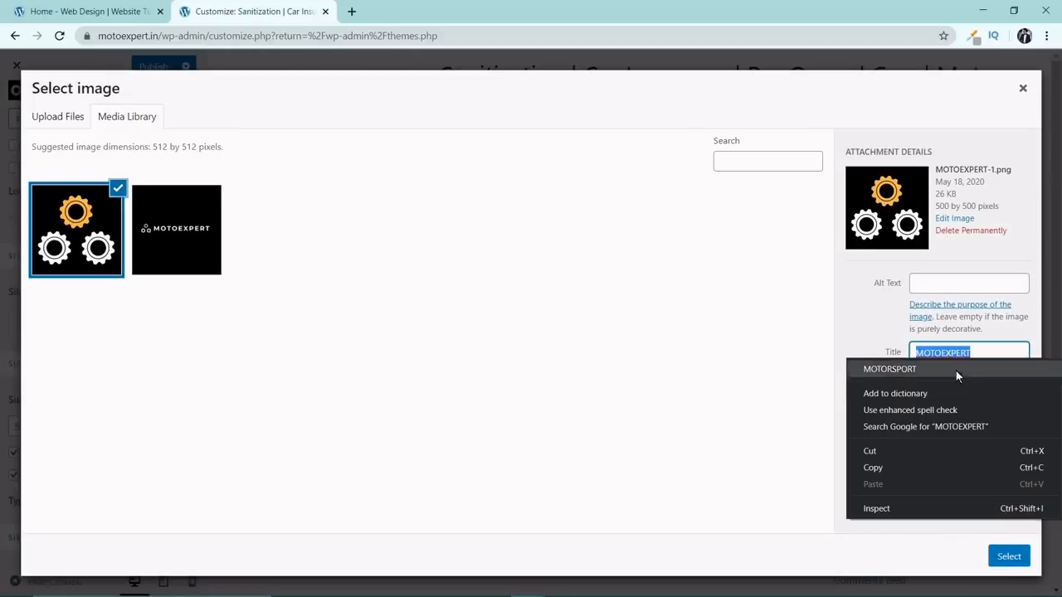
click(899, 466)
click(939, 287)
right_click(942, 287)
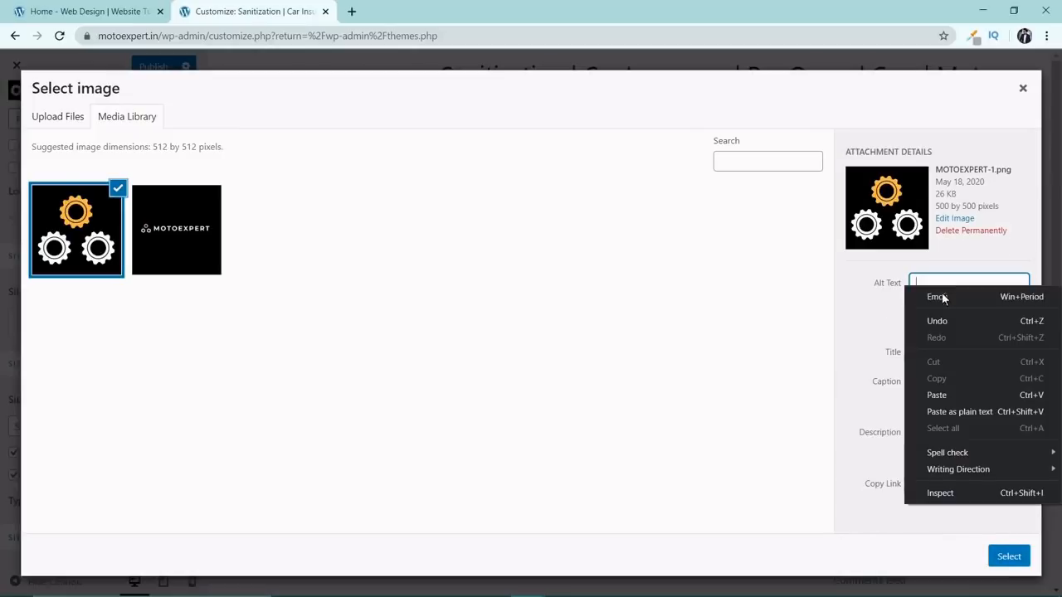
click(959, 412)
click(1008, 558)
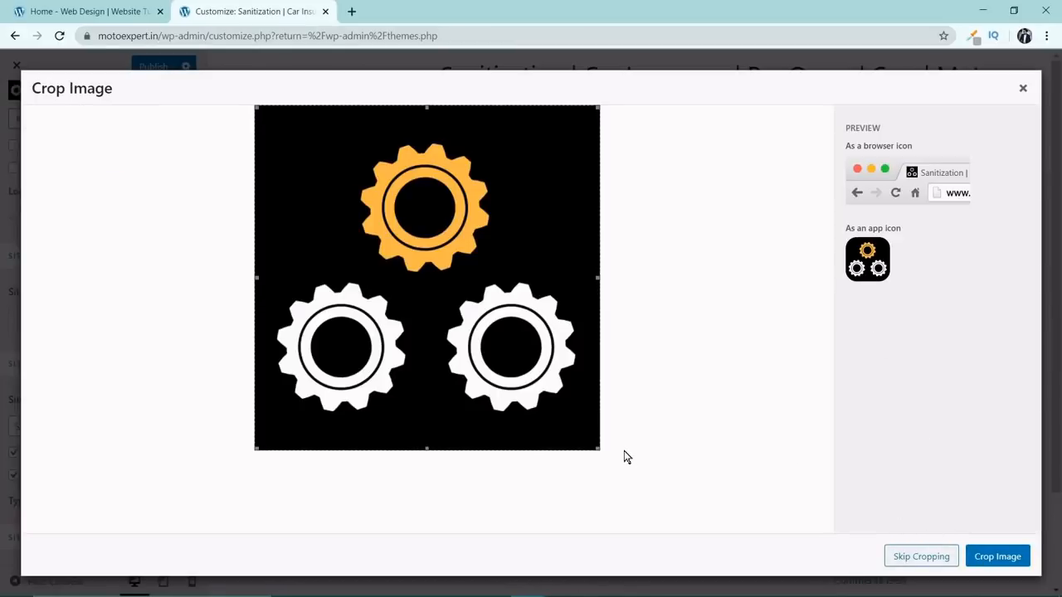
click(921, 557)
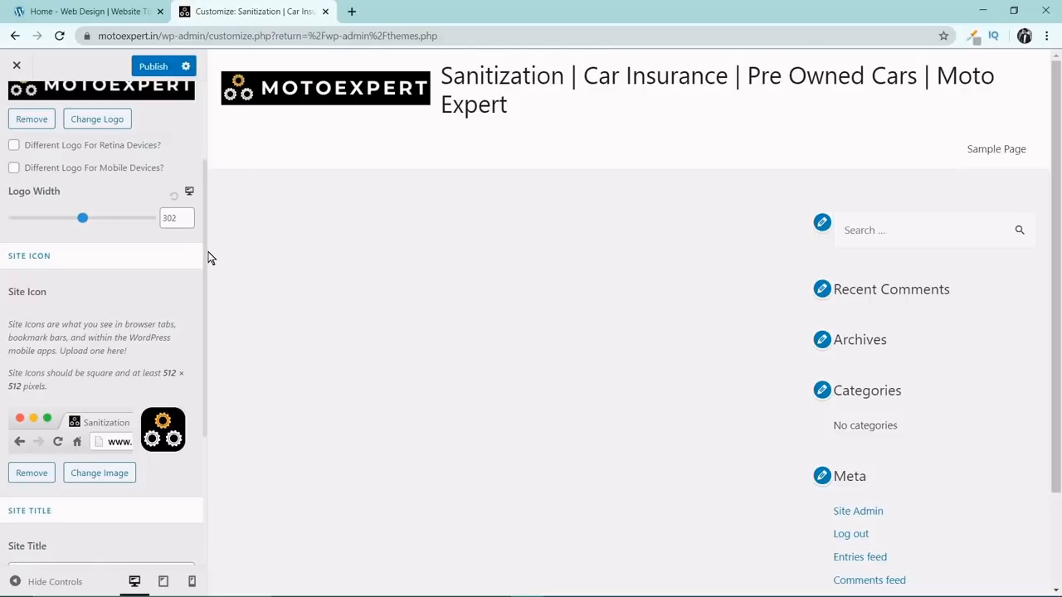
Turn off the display of the site title in the header and publish the Site Identity changes.
scroll(120, 286, up, 2)
scroll(116, 292, down, 5)
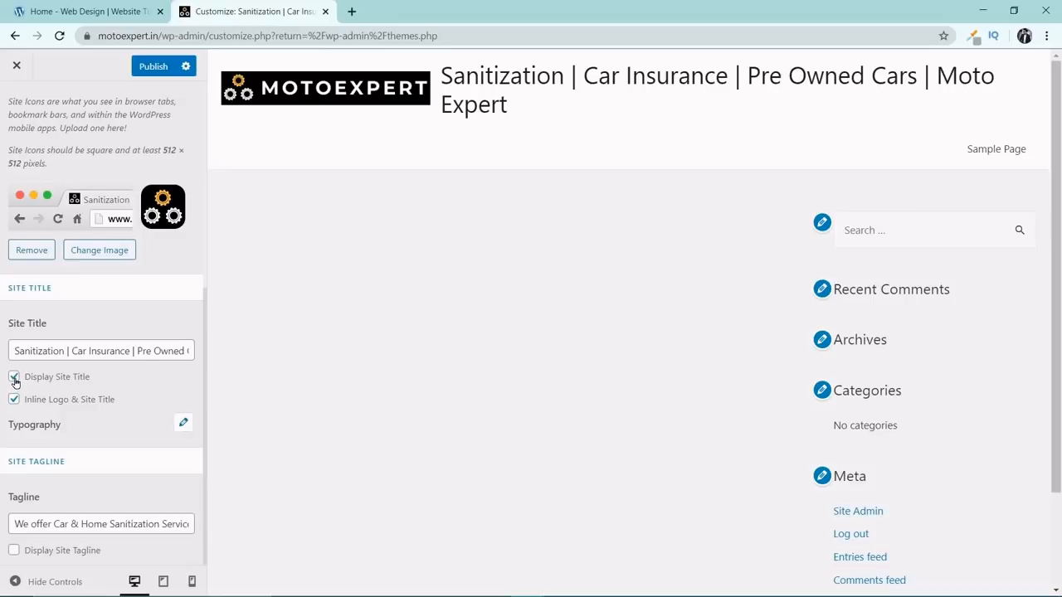
click(14, 378)
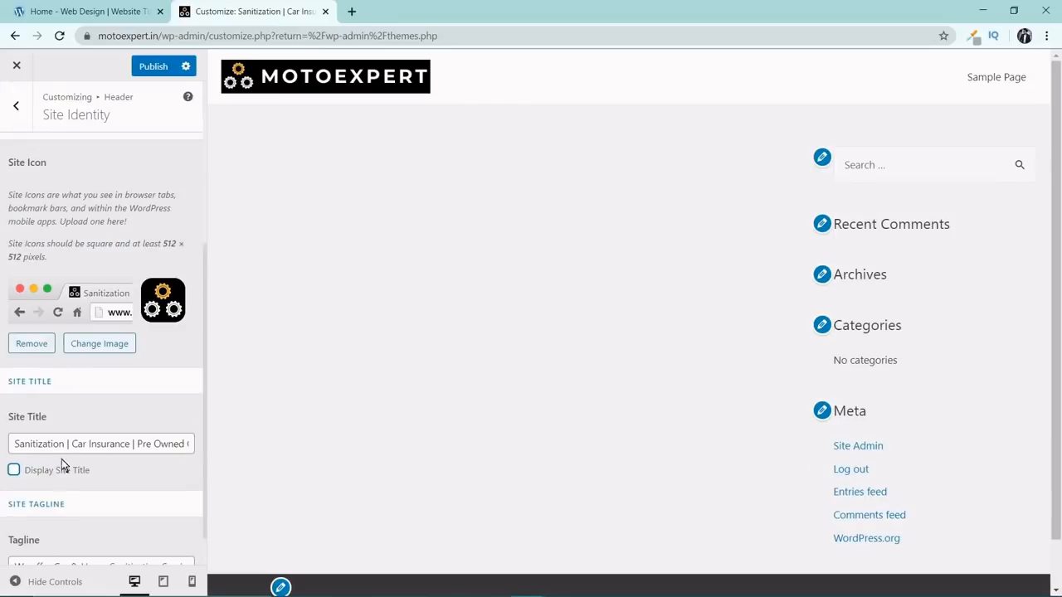
scroll(61, 465, down, 1)
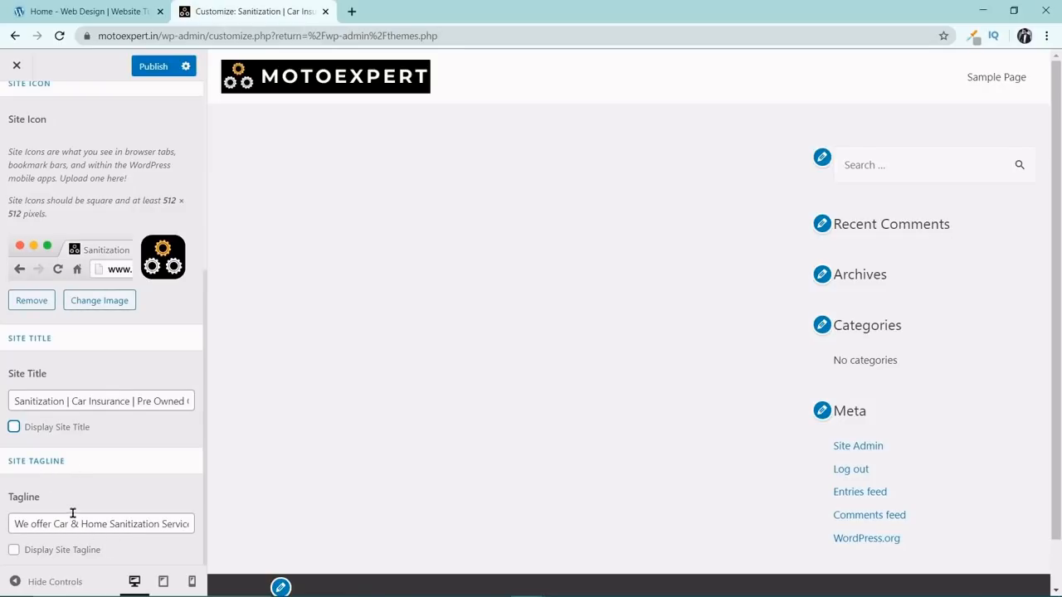
scroll(158, 443, up, 5)
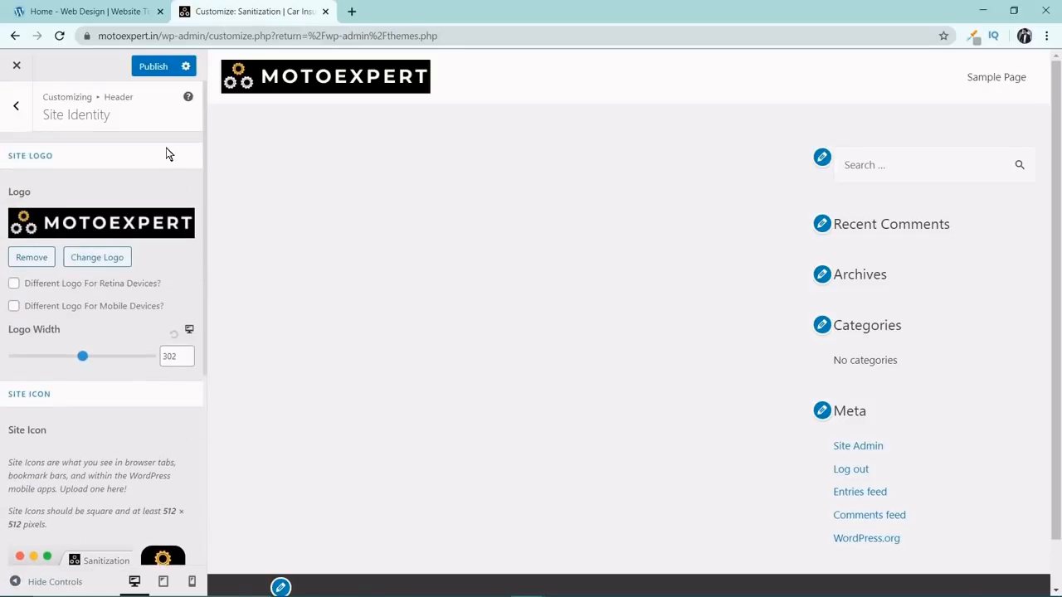
click(149, 68)
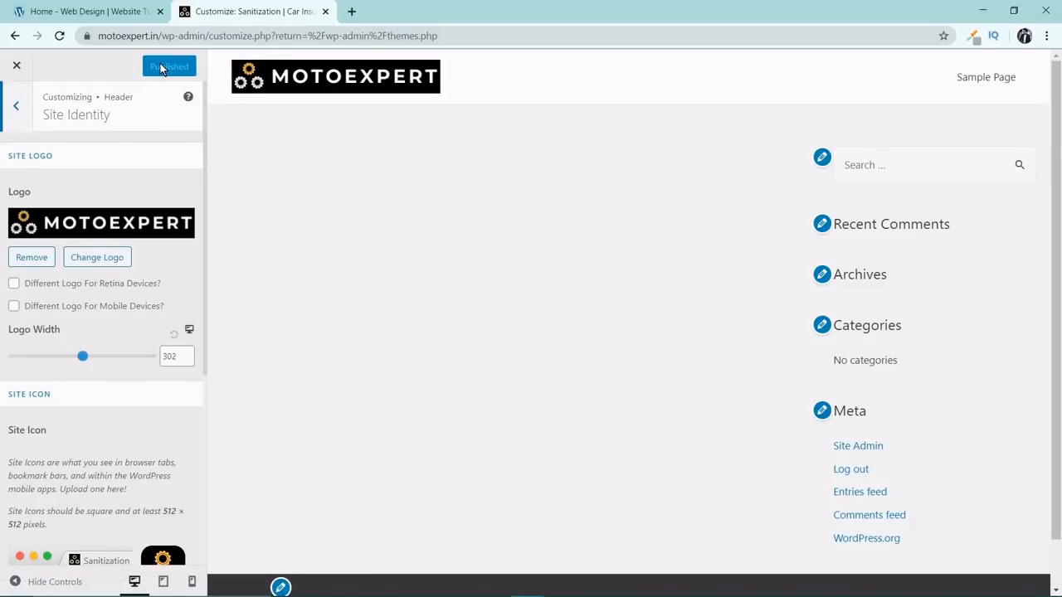
Try the centred and right-hand logo layouts in the Primary Header settings, and return to the Logo Left layout.
click(16, 109)
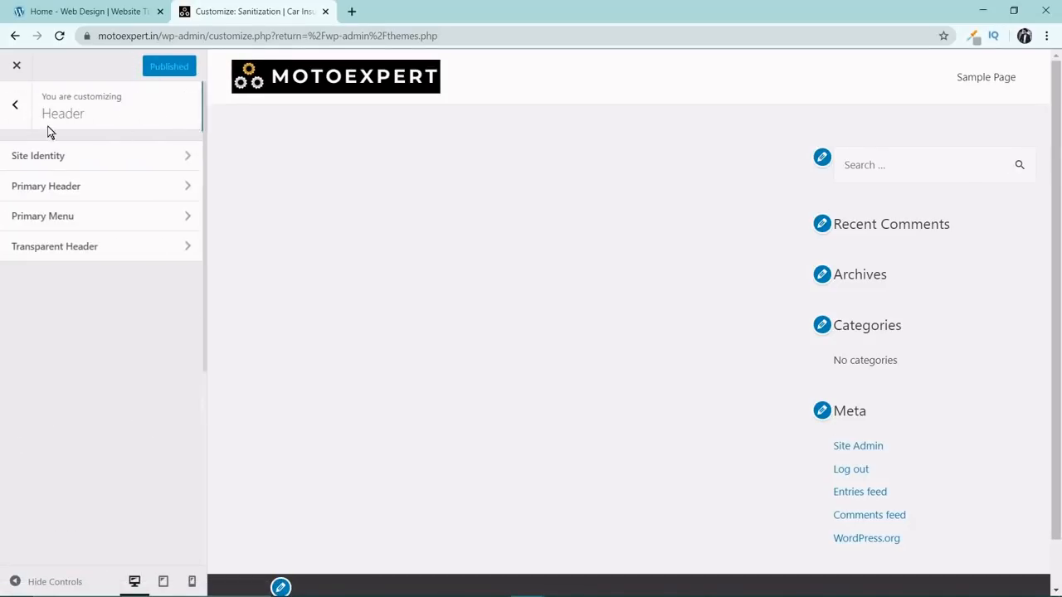
click(126, 192)
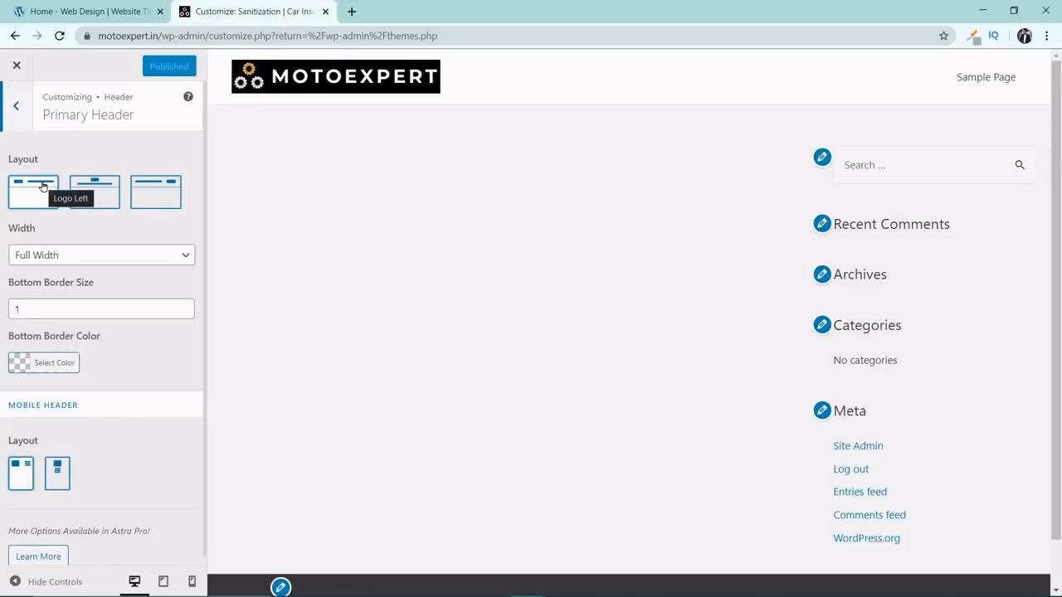
click(92, 195)
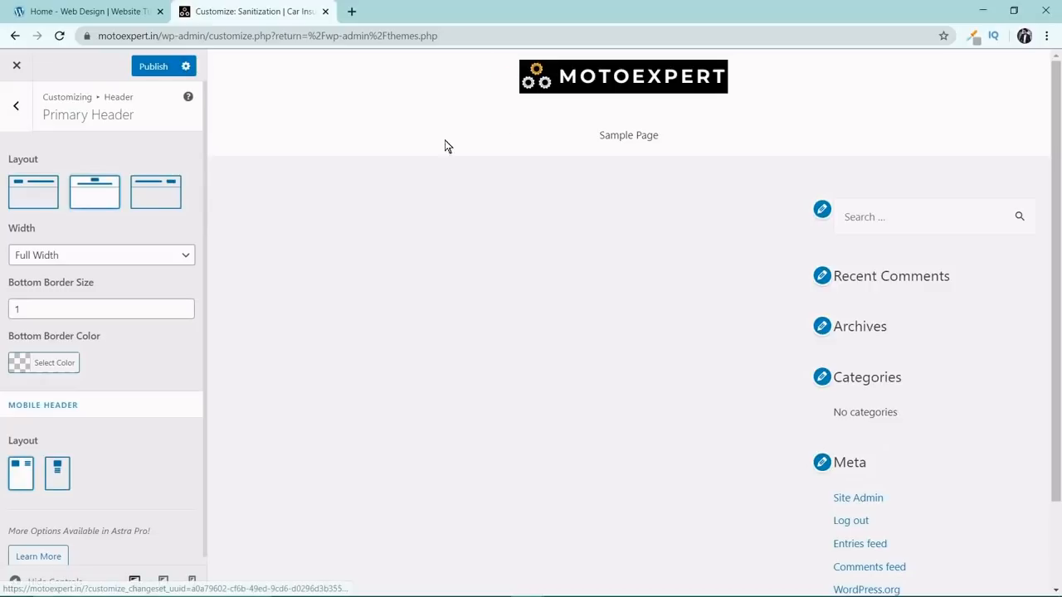
click(156, 193)
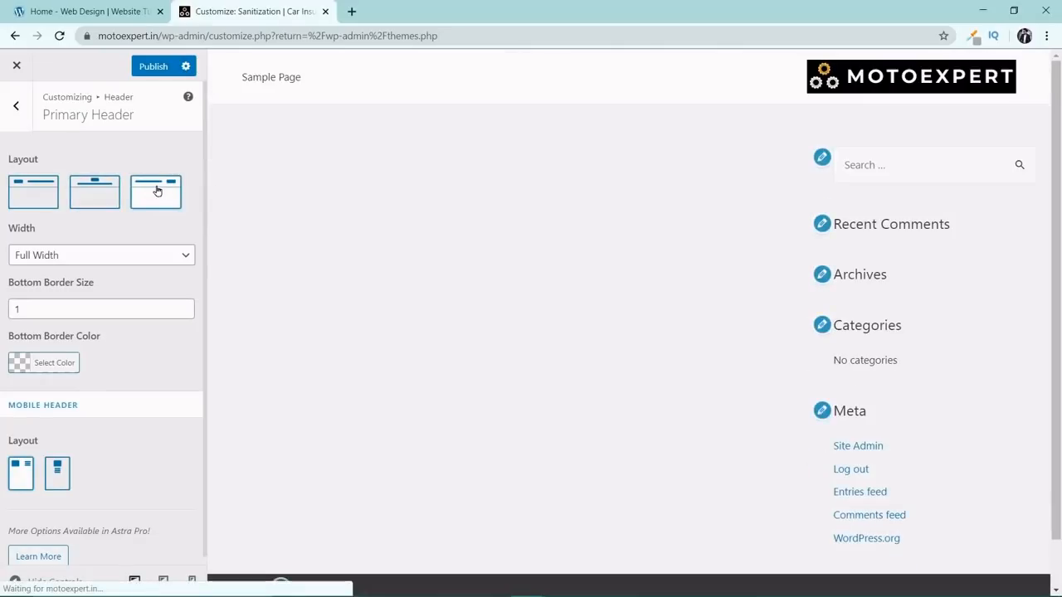
click(35, 202)
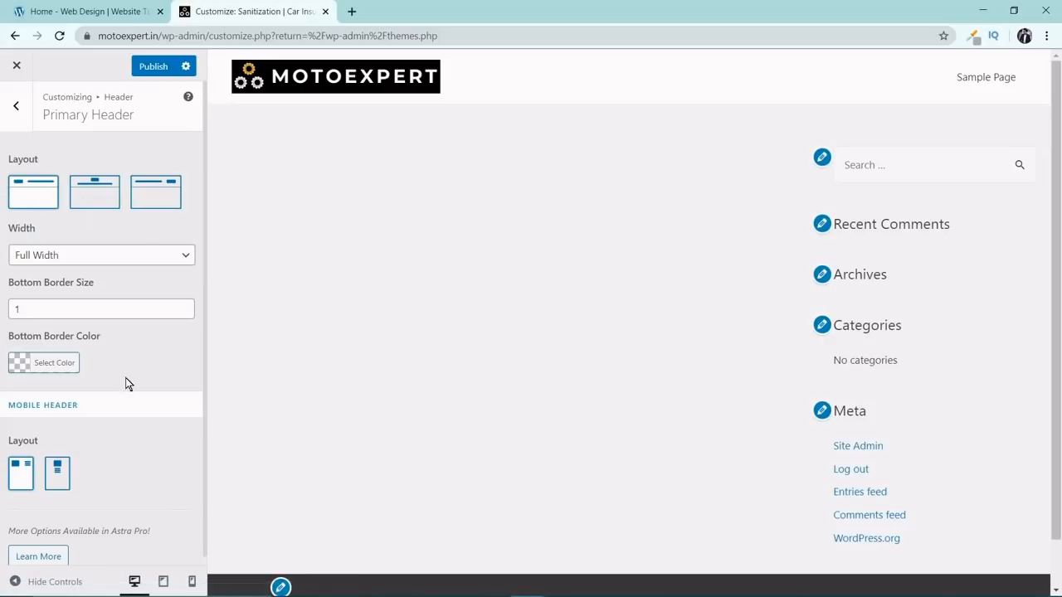
Compare the stacked and inline mobile header layouts in the mobile preview, and return to the inline layout.
scroll(101, 267, down, 1)
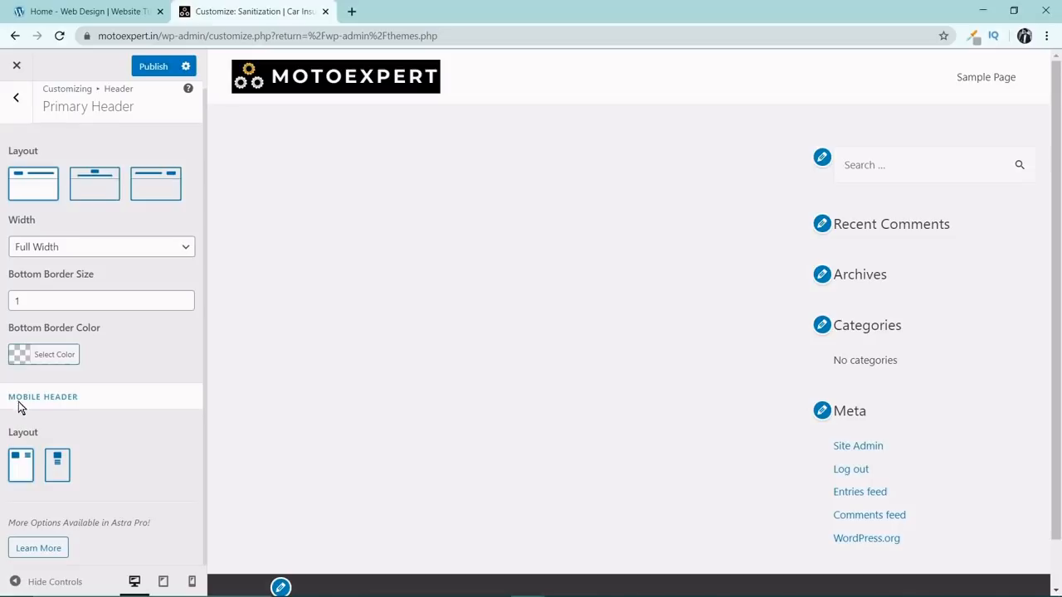
click(57, 465)
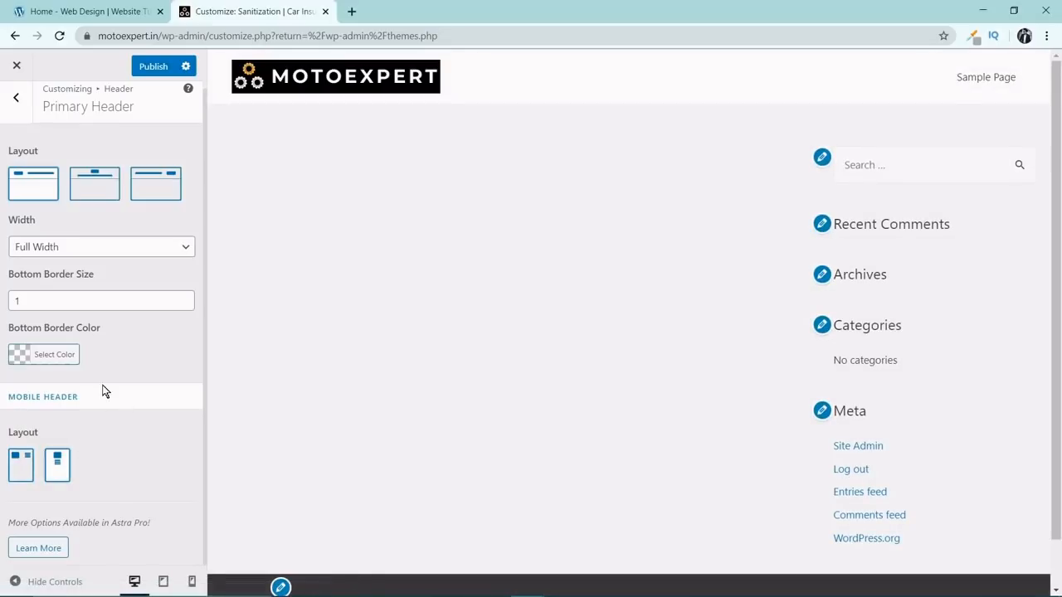
click(192, 581)
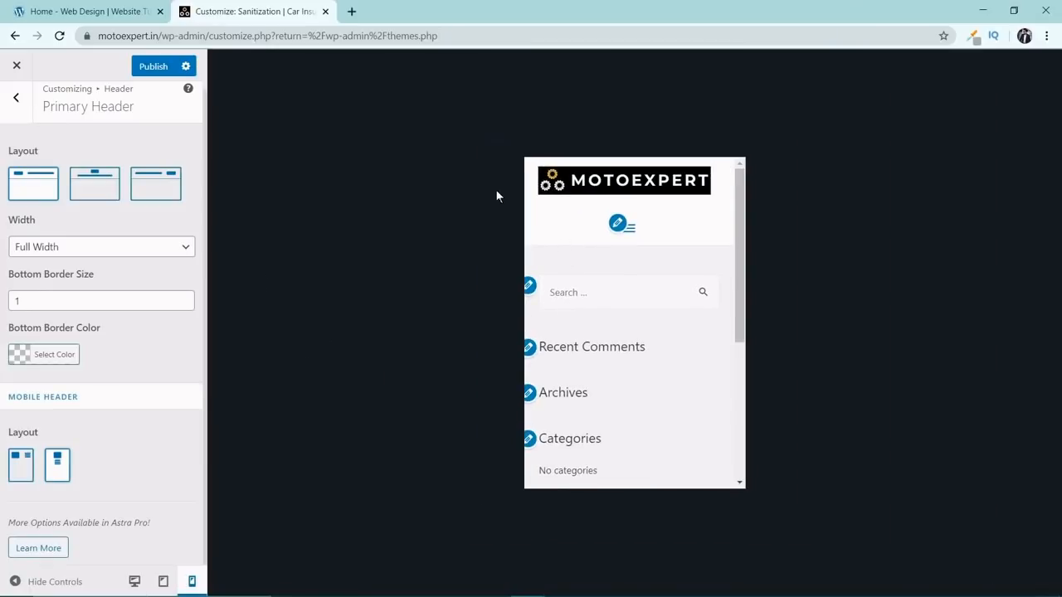
click(21, 464)
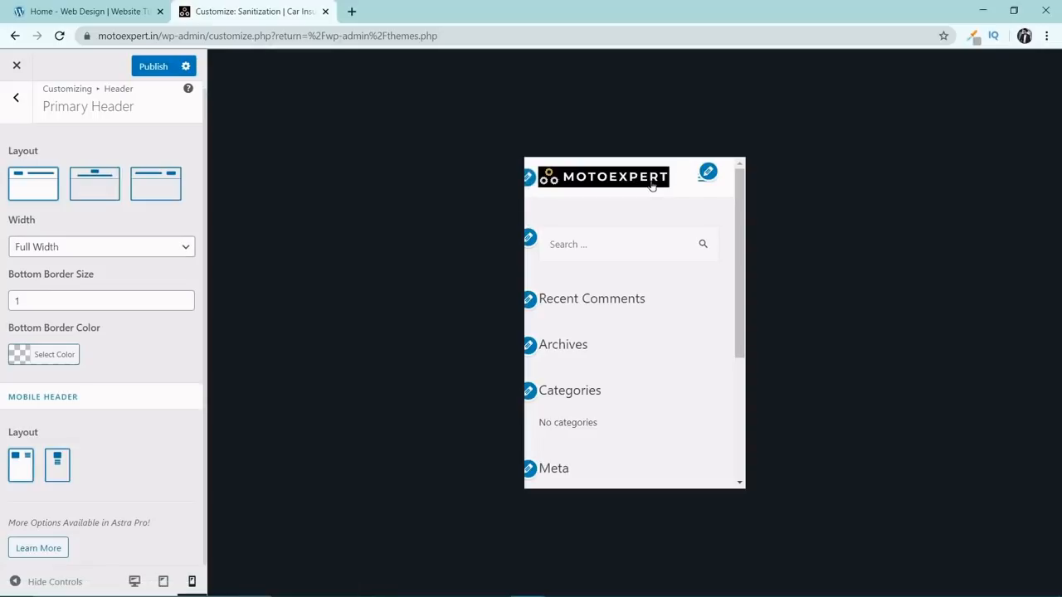
click(68, 467)
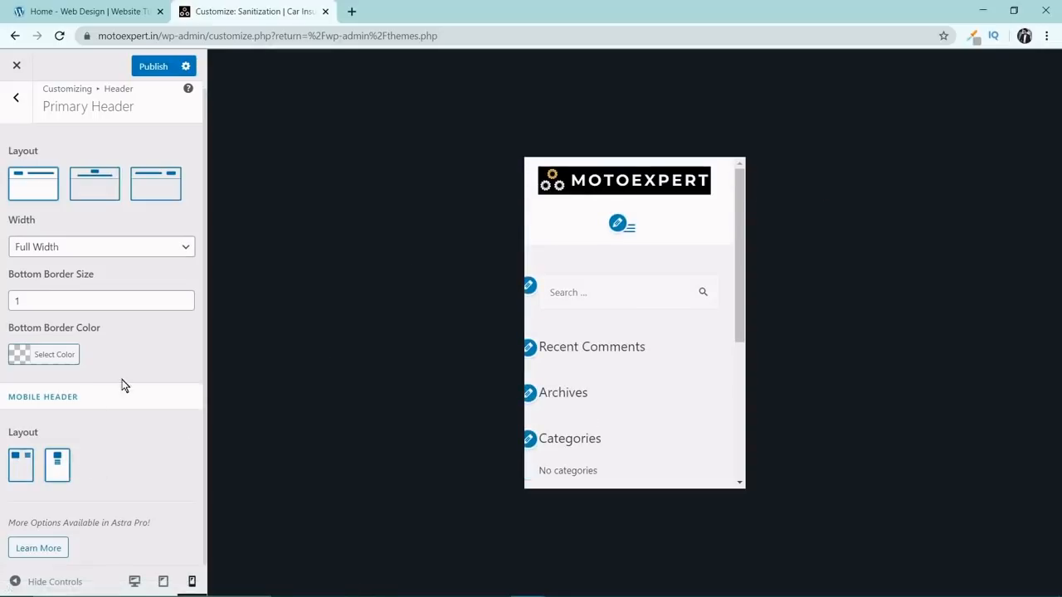
click(15, 466)
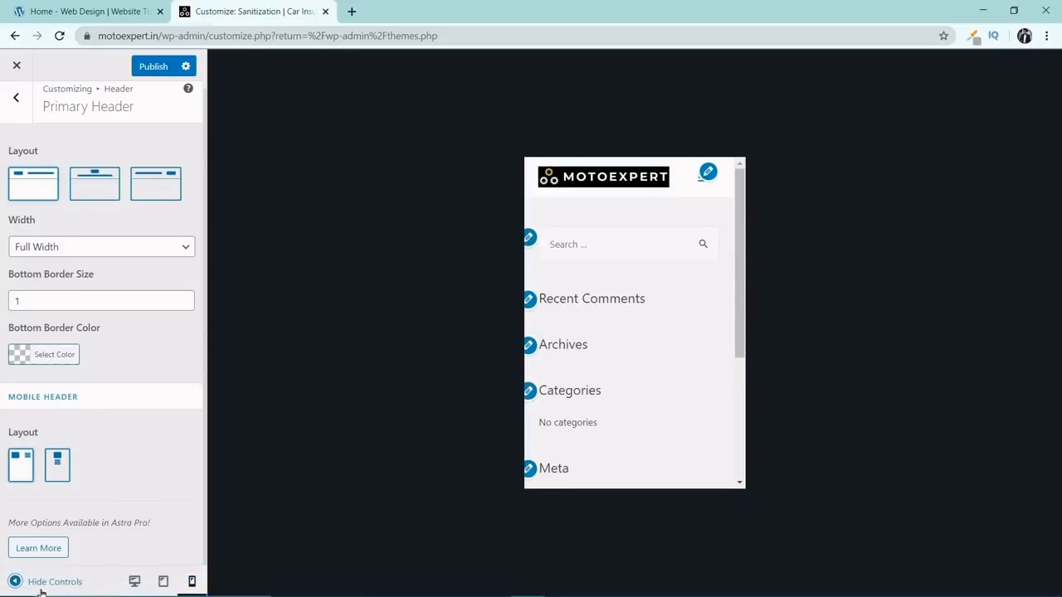
Check how the header looks in the tablet, mobile and desktop previews.
click(163, 583)
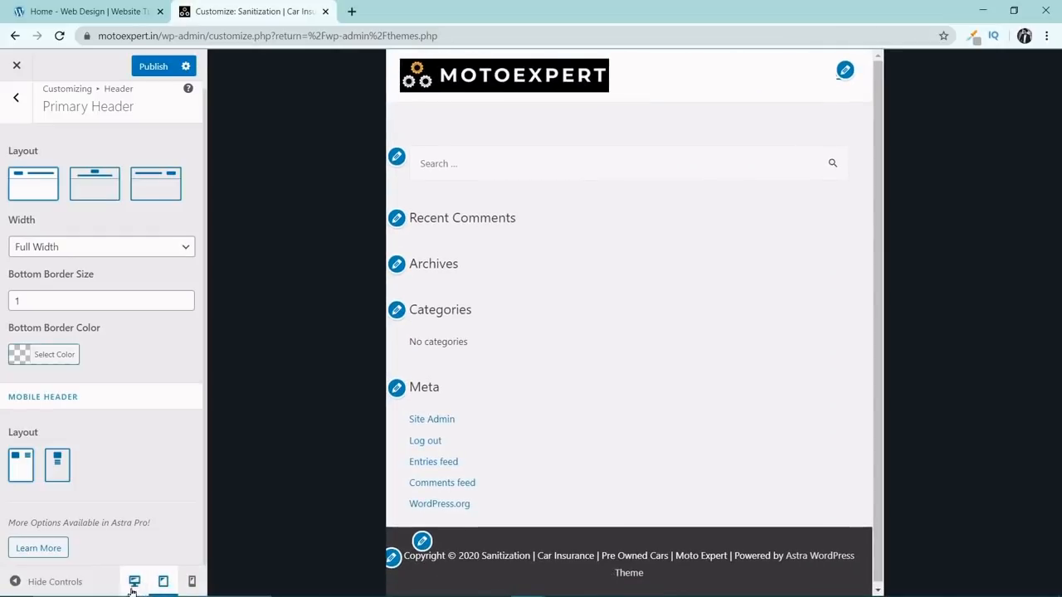
click(133, 583)
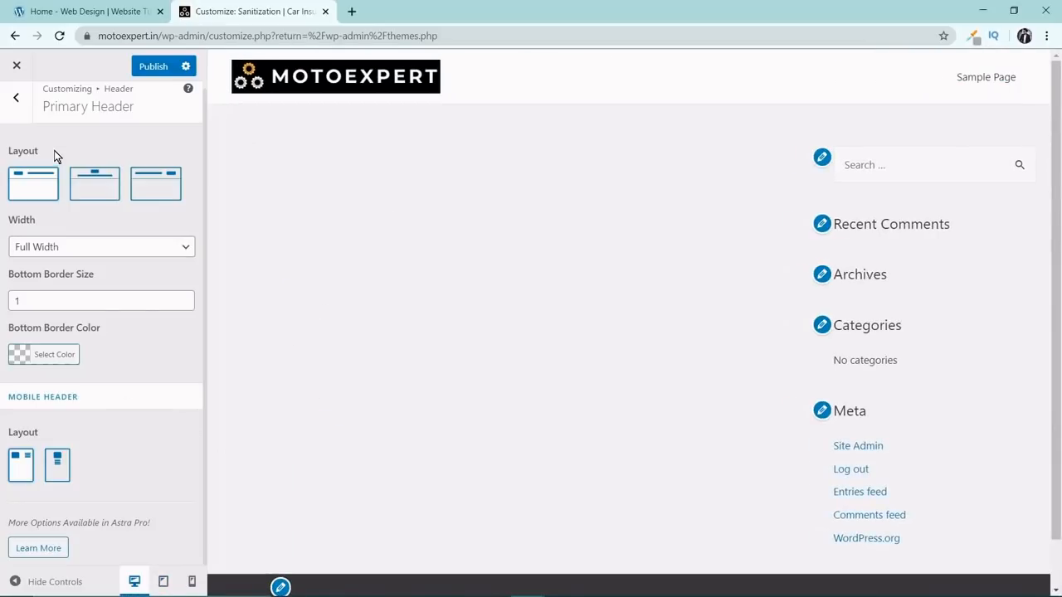
click(192, 583)
click(161, 582)
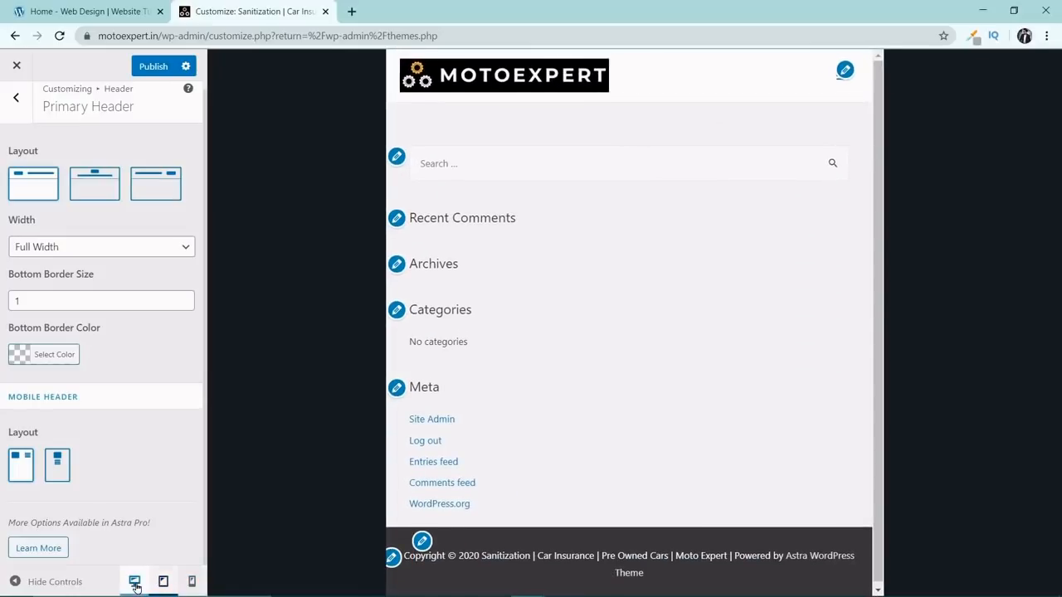
click(134, 581)
Open the header's Primary Menu settings and set the last item in the menu to Search.
click(25, 106)
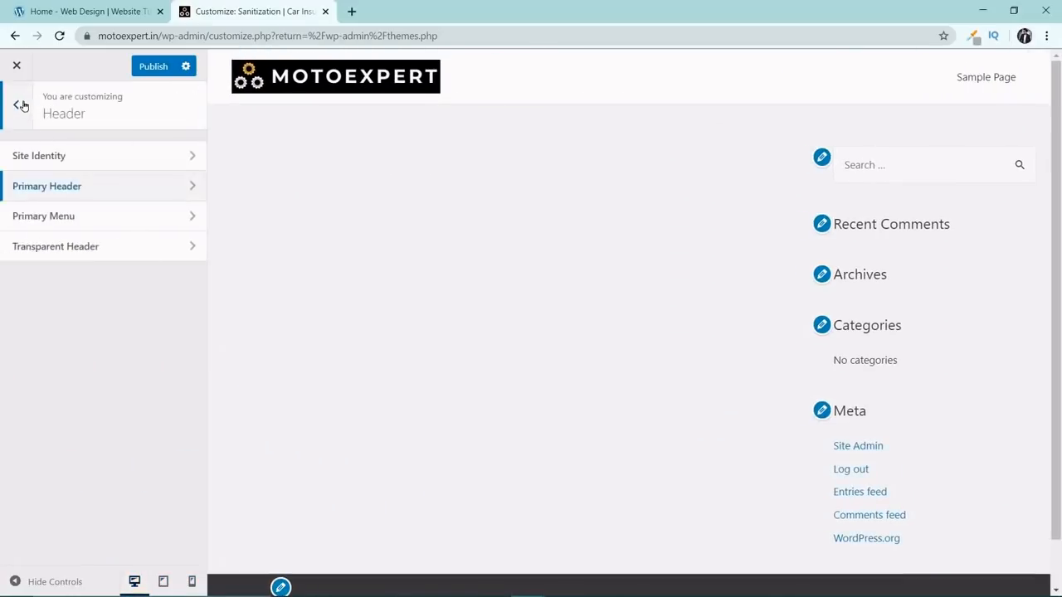
click(104, 218)
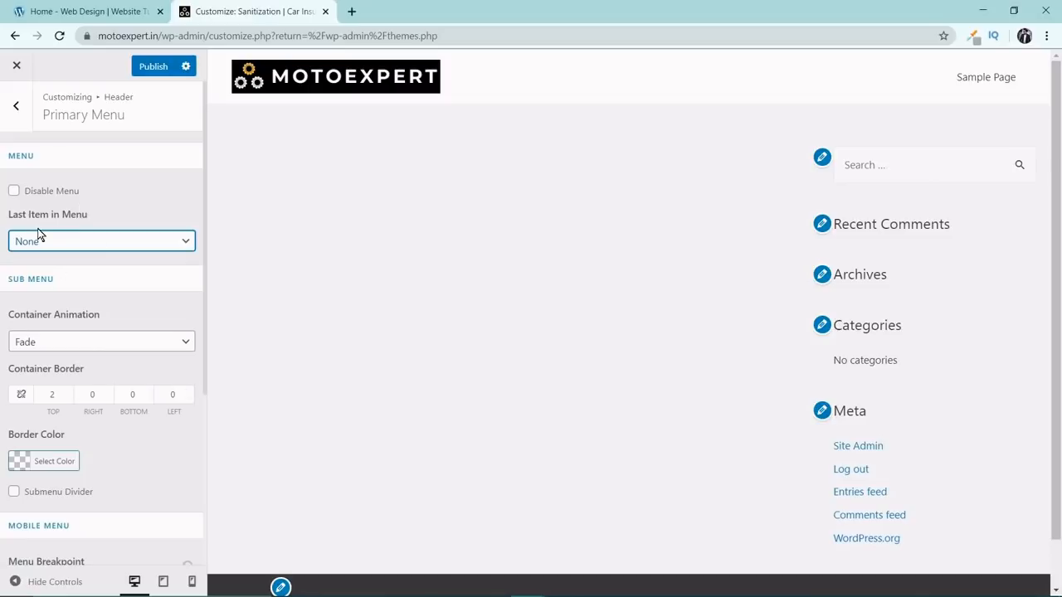
click(97, 240)
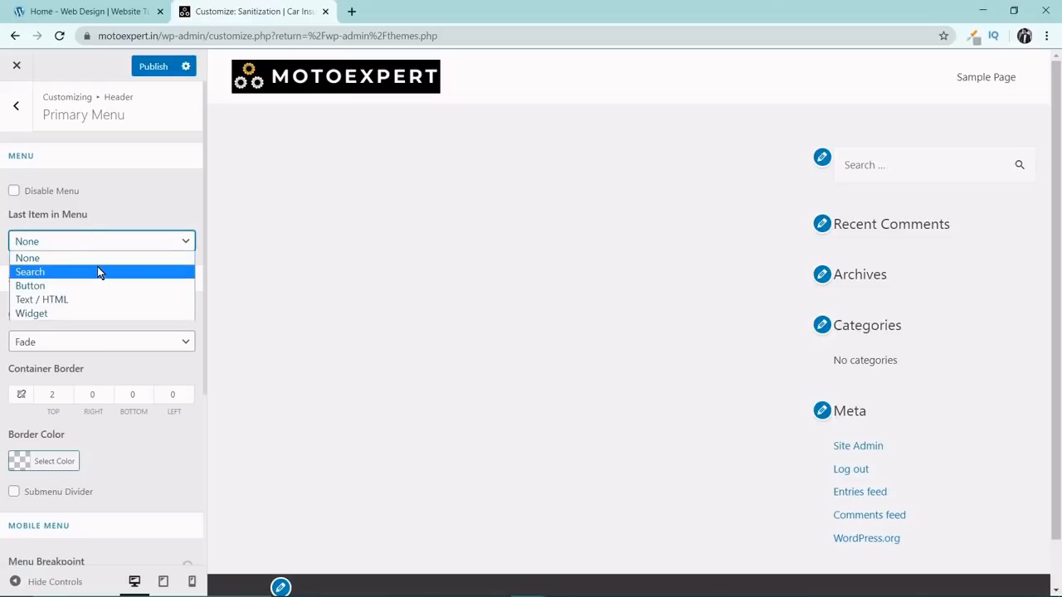
click(98, 270)
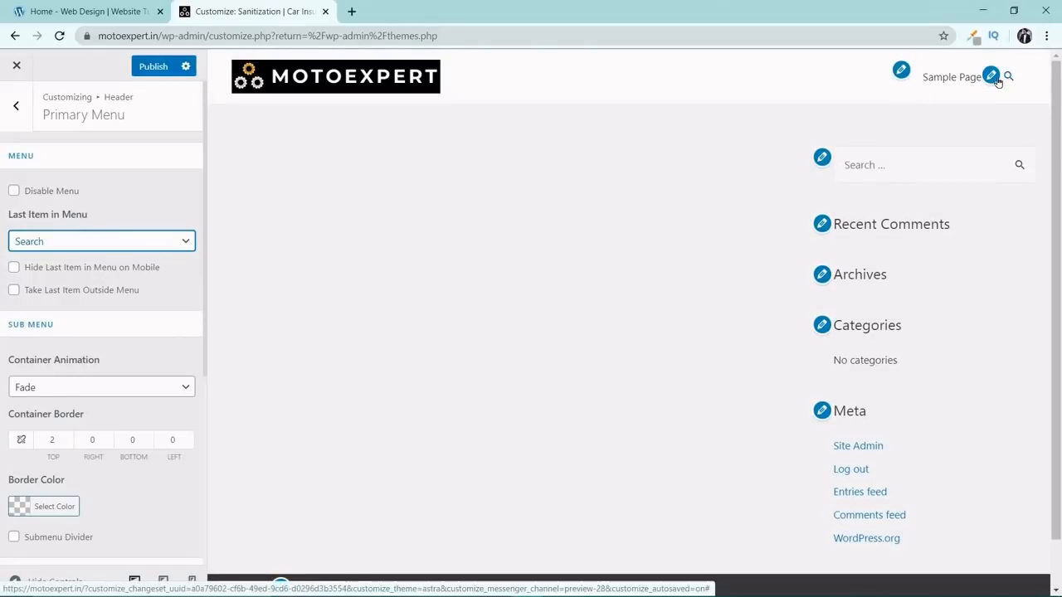
Try Button as the last item in the primary menu, and set it to Widget instead.
click(119, 241)
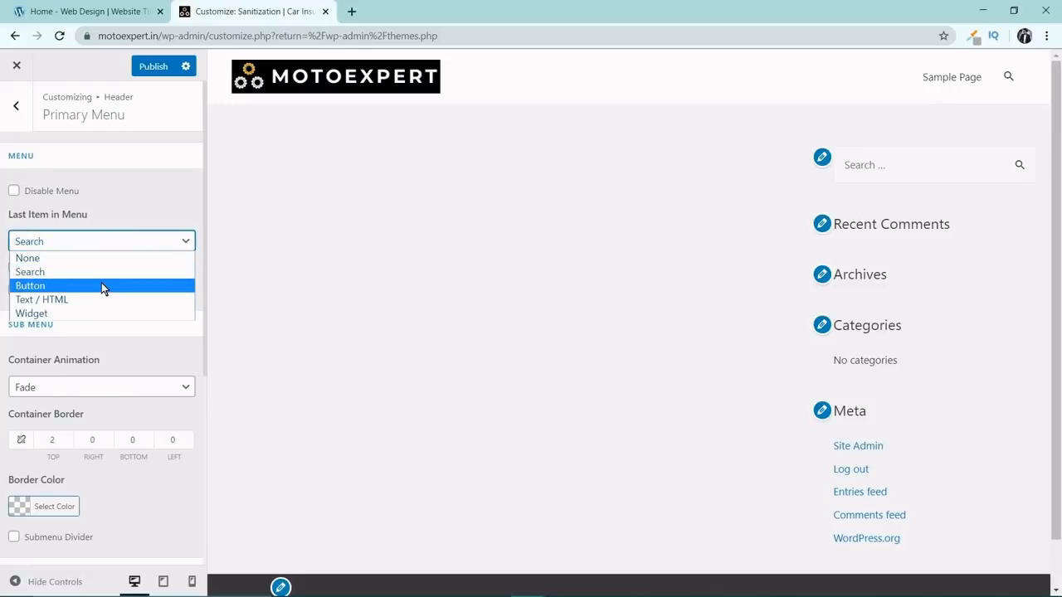
click(101, 282)
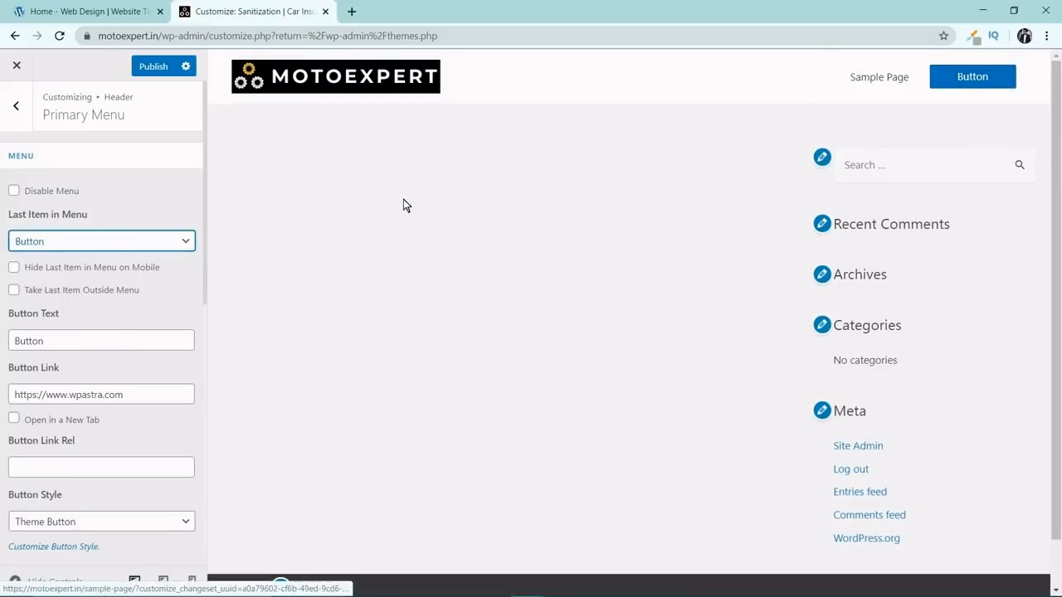
drag(118, 390, 3, 393)
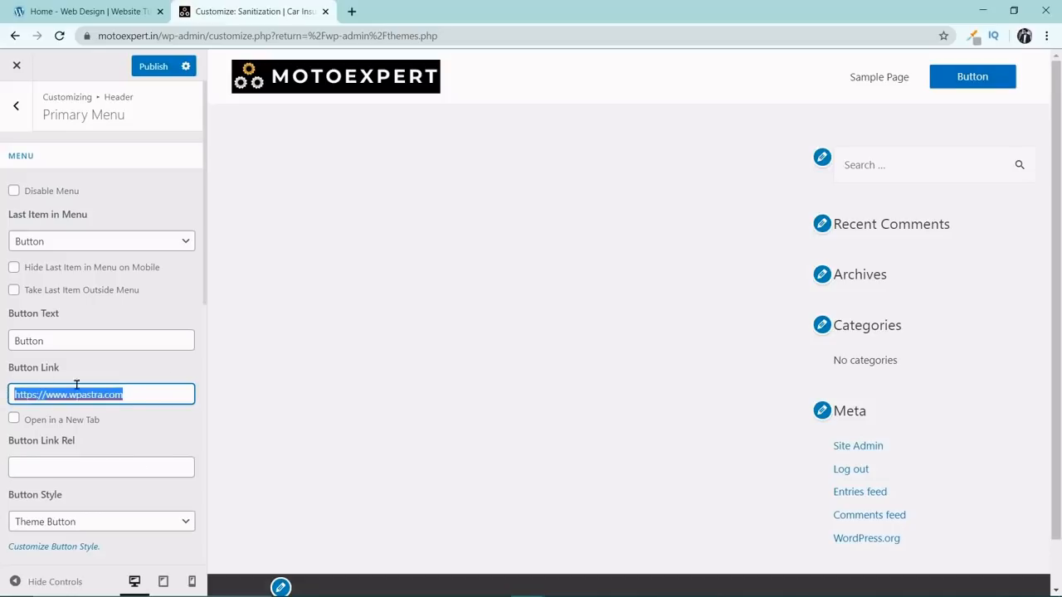
click(95, 243)
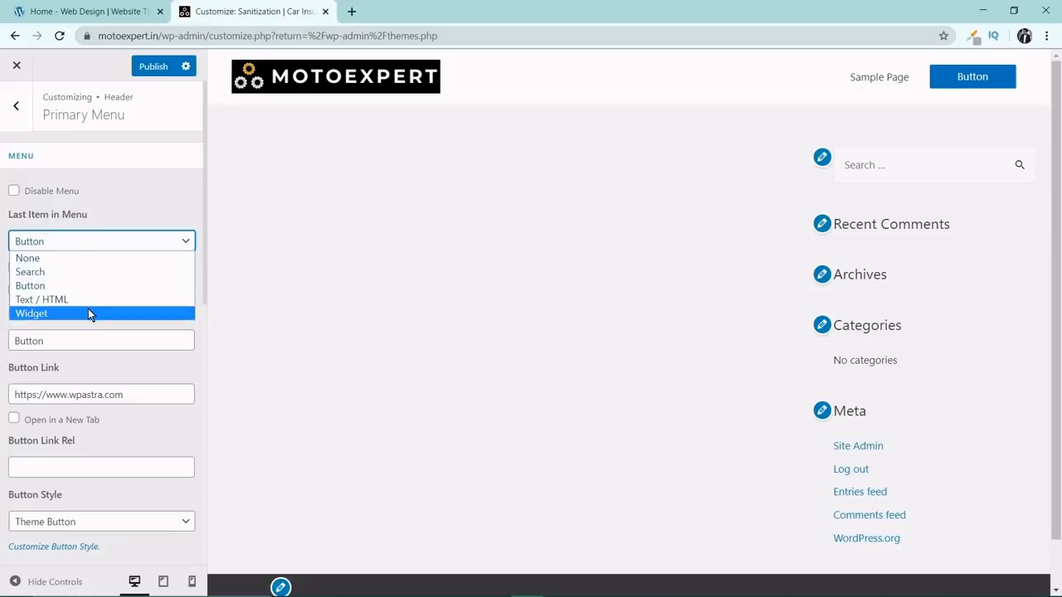
click(88, 312)
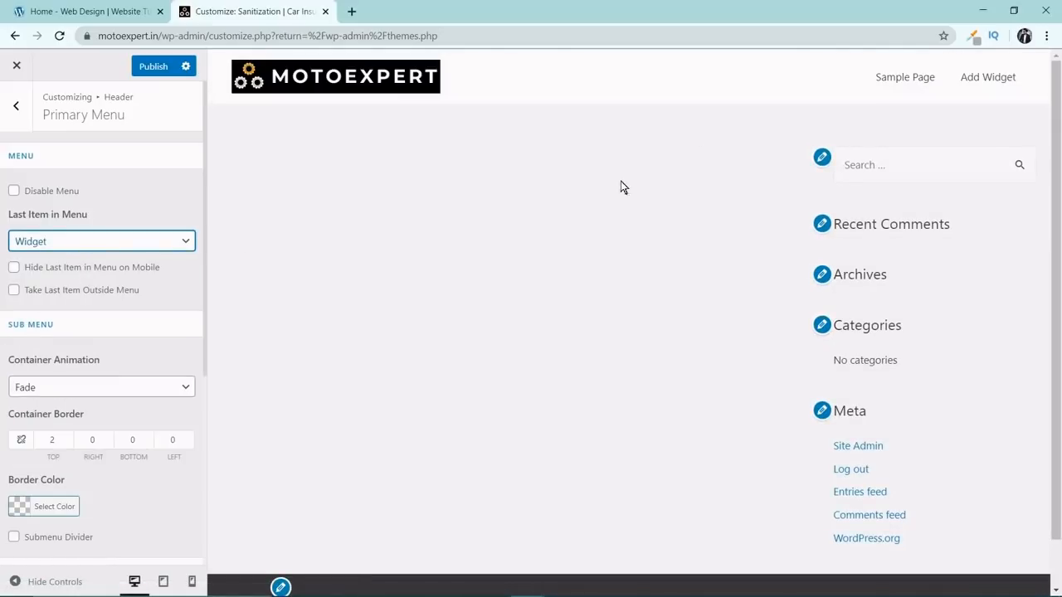
Set the last item in the primary menu to None and go to the mobile menu settings.
click(123, 241)
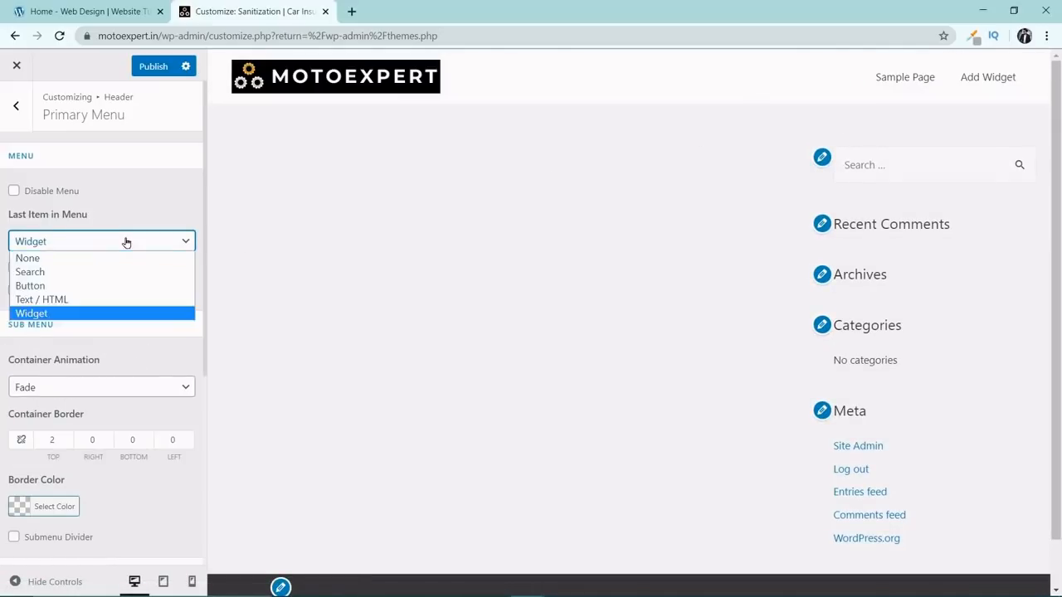
click(123, 260)
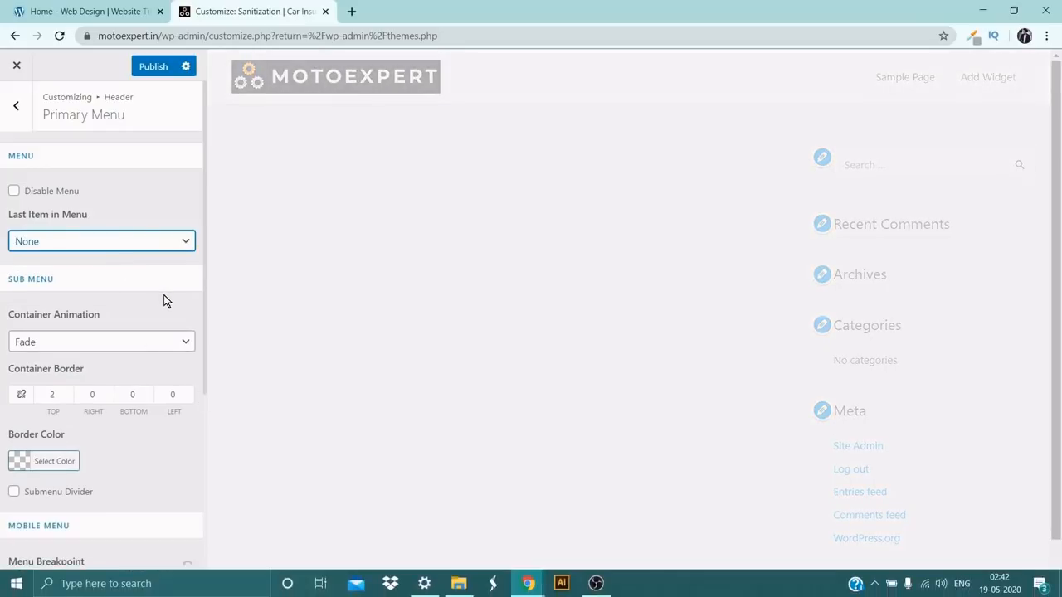
scroll(161, 292, down, 2)
scroll(160, 295, down, 2)
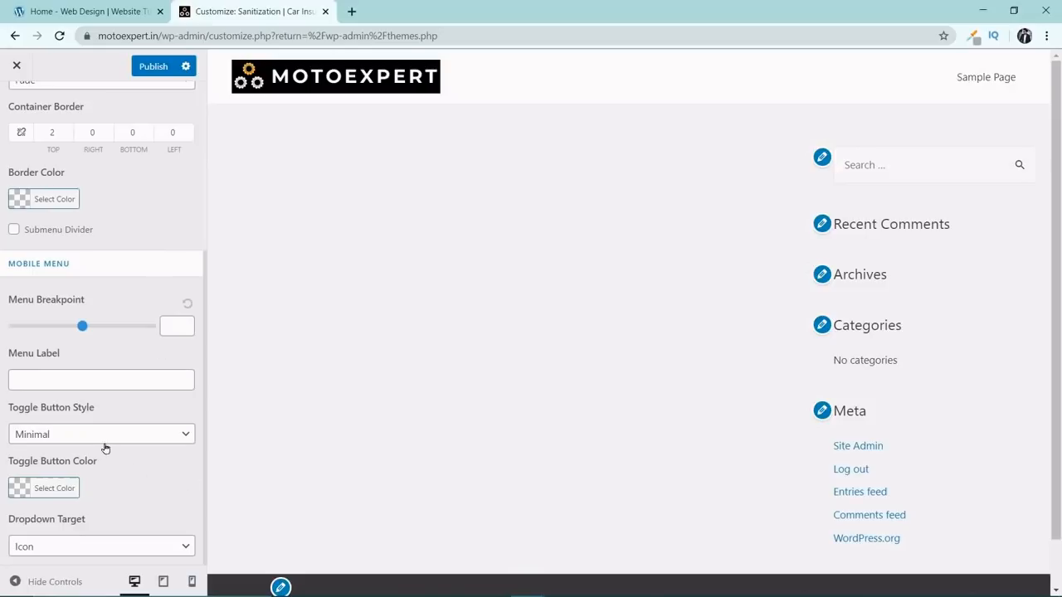
Using the mobile preview, set the mobile menu label to MENU and the toggle button style to Fill.
click(190, 582)
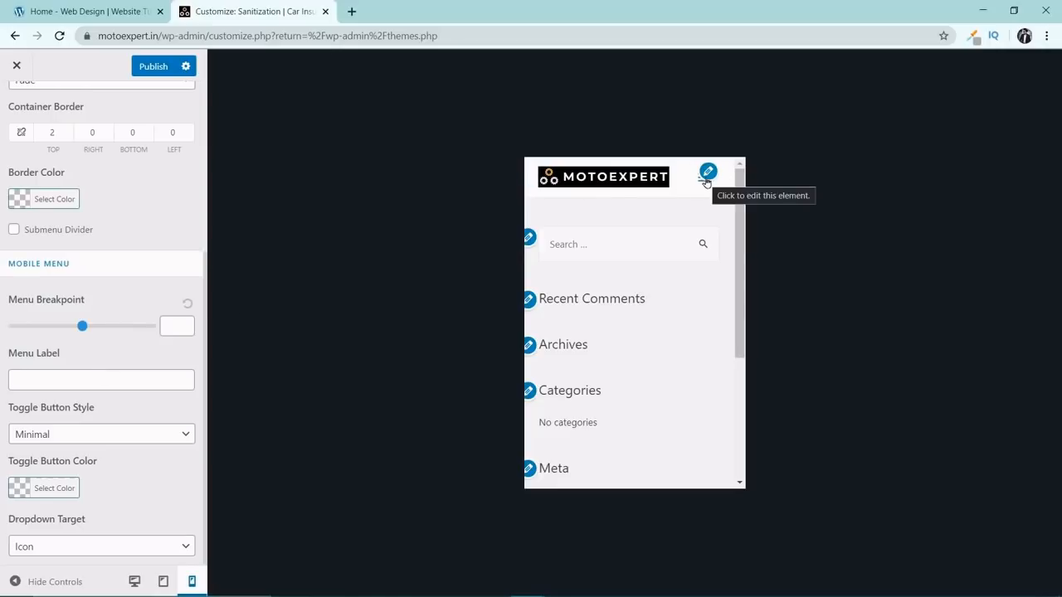
click(122, 380)
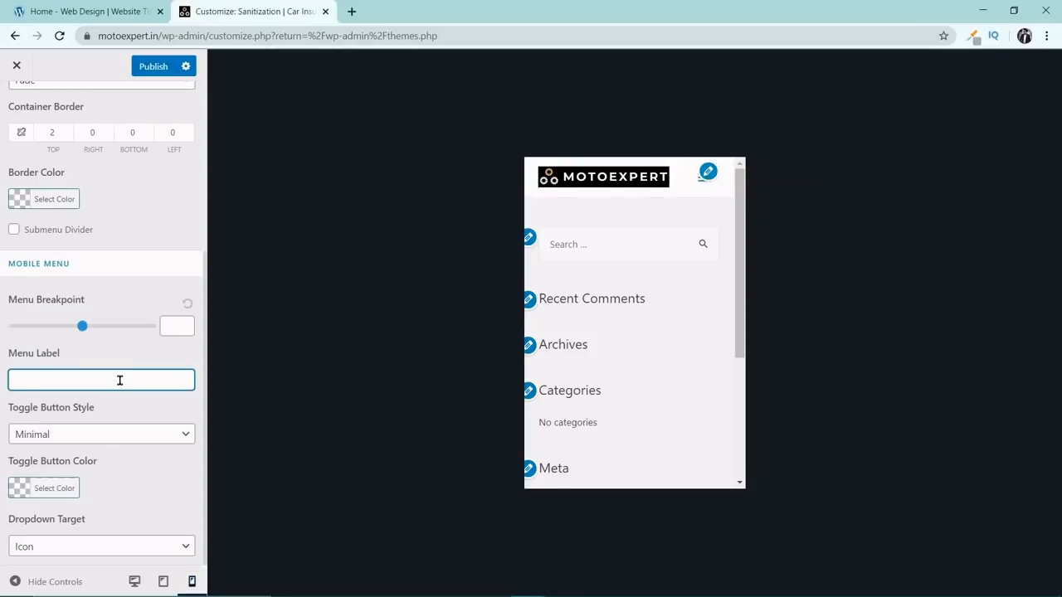
text(MENU)
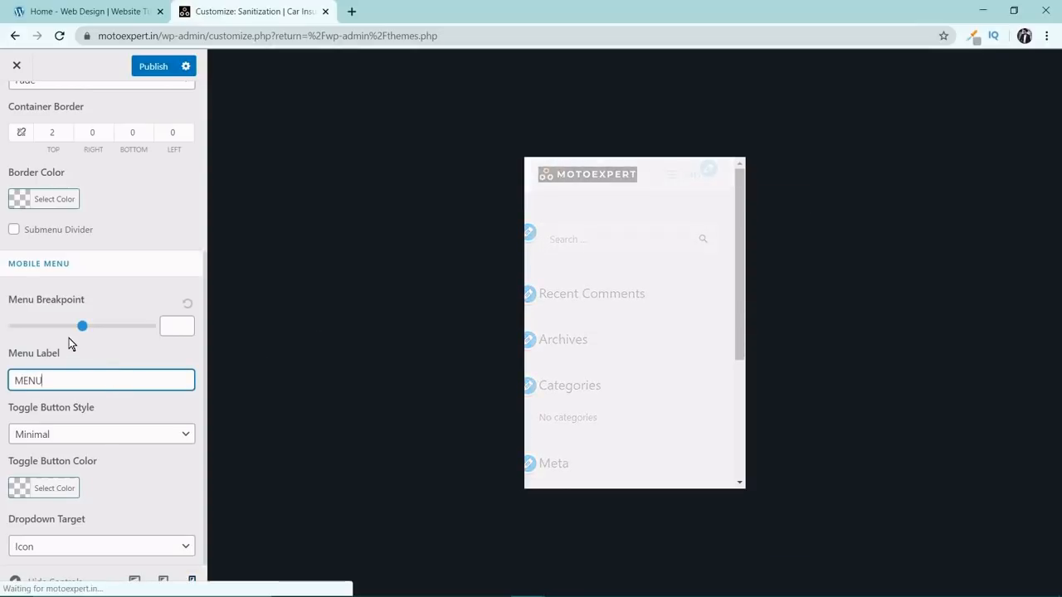
click(147, 436)
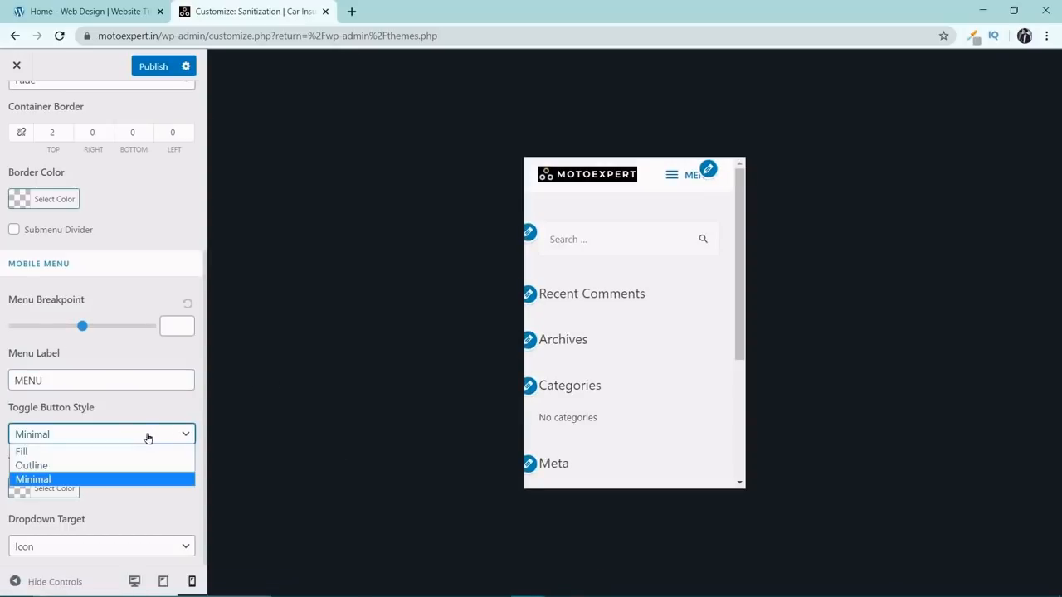
click(141, 452)
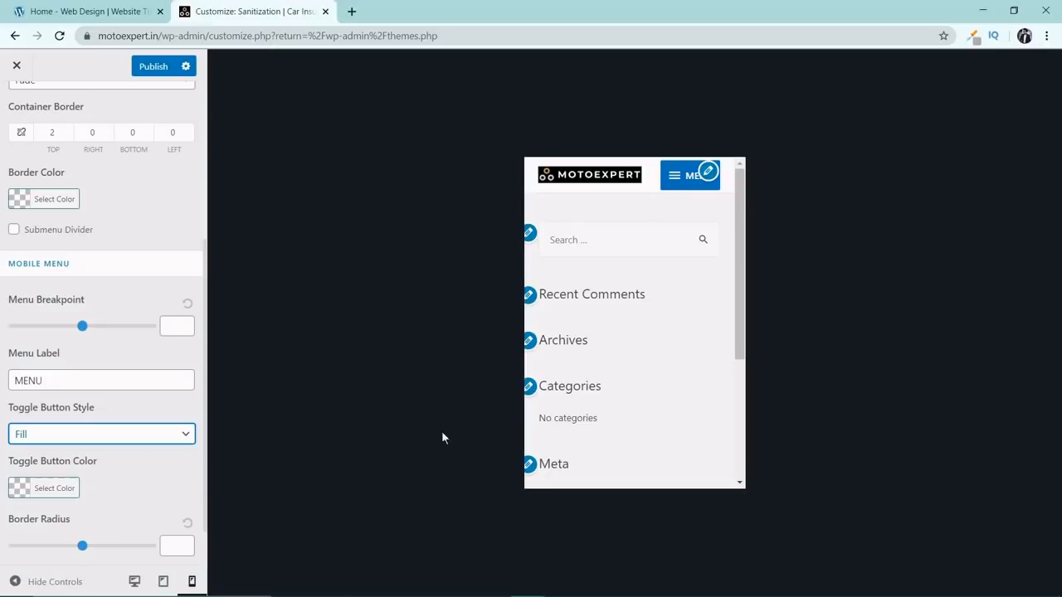
scroll(76, 344, up, 3)
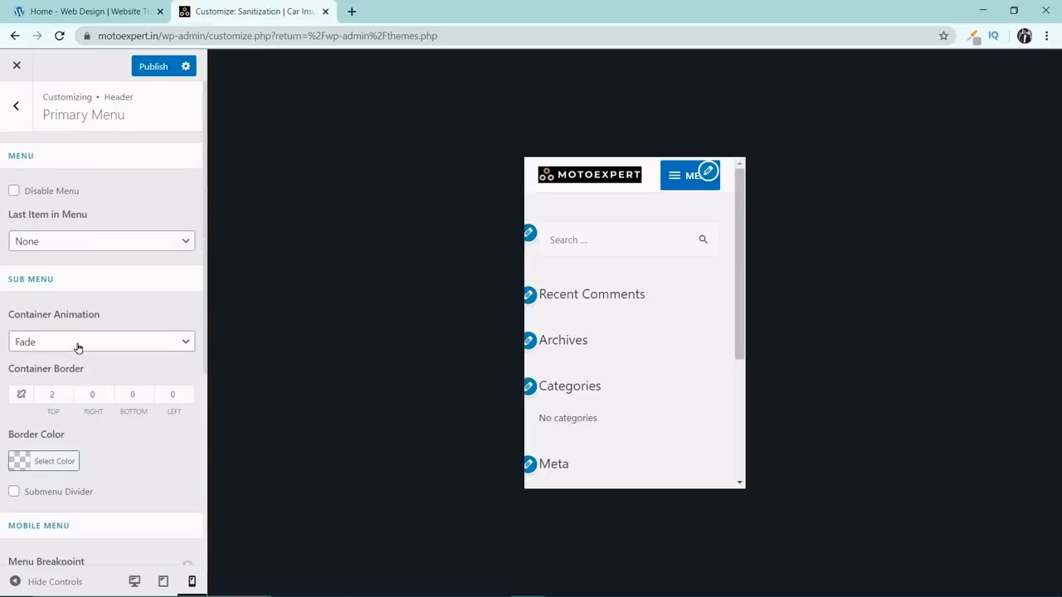
click(12, 107)
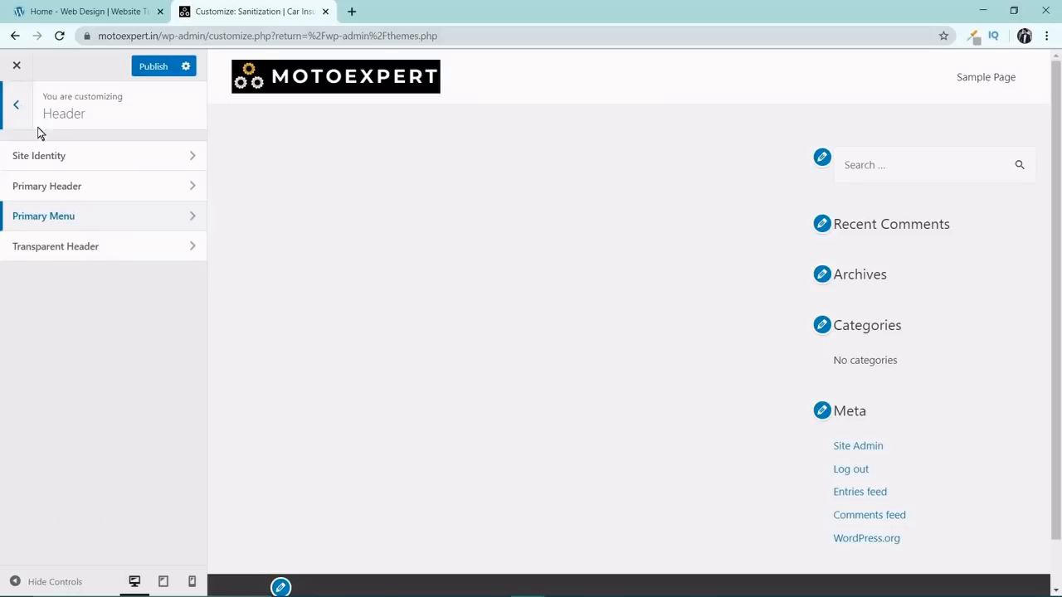
Look over the Transparent Header settings and return to the main Customizer list.
click(107, 256)
scroll(168, 286, down, 1)
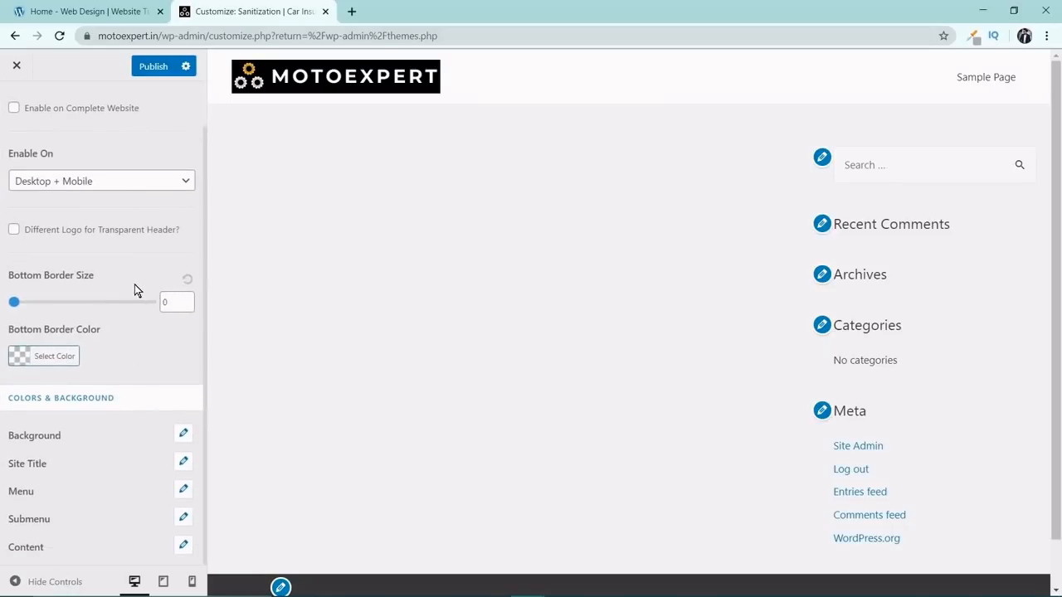
scroll(137, 291, up, 1)
click(17, 111)
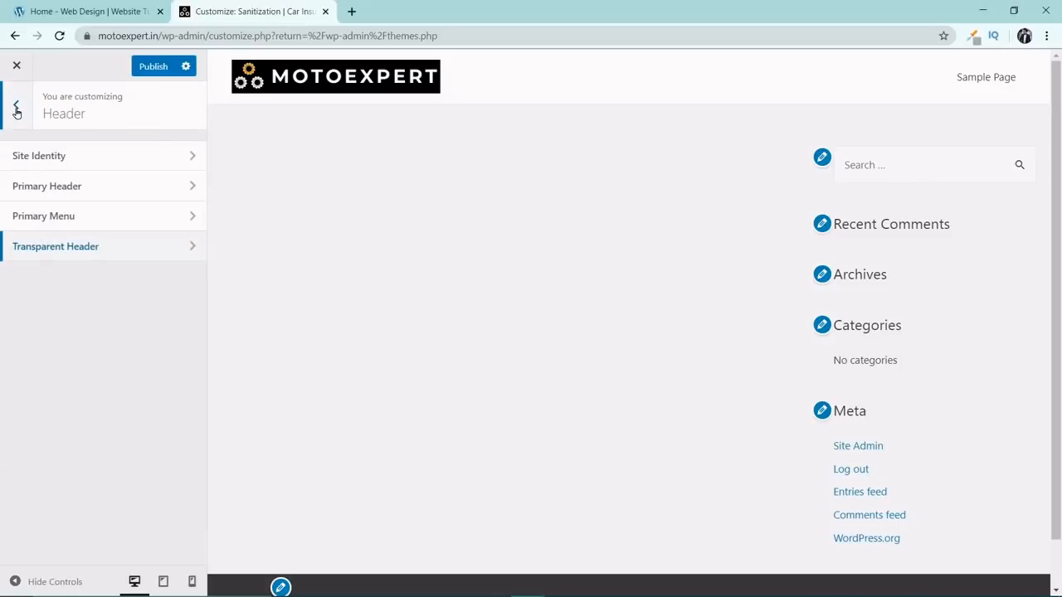
click(16, 111)
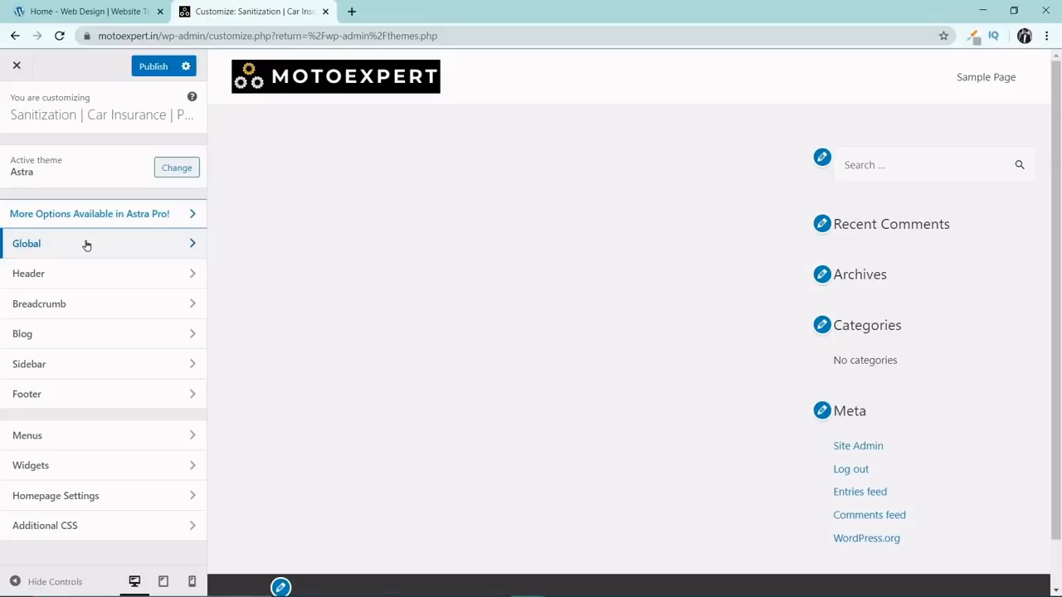
Review the global typography settings for the body text and for the headings.
click(166, 251)
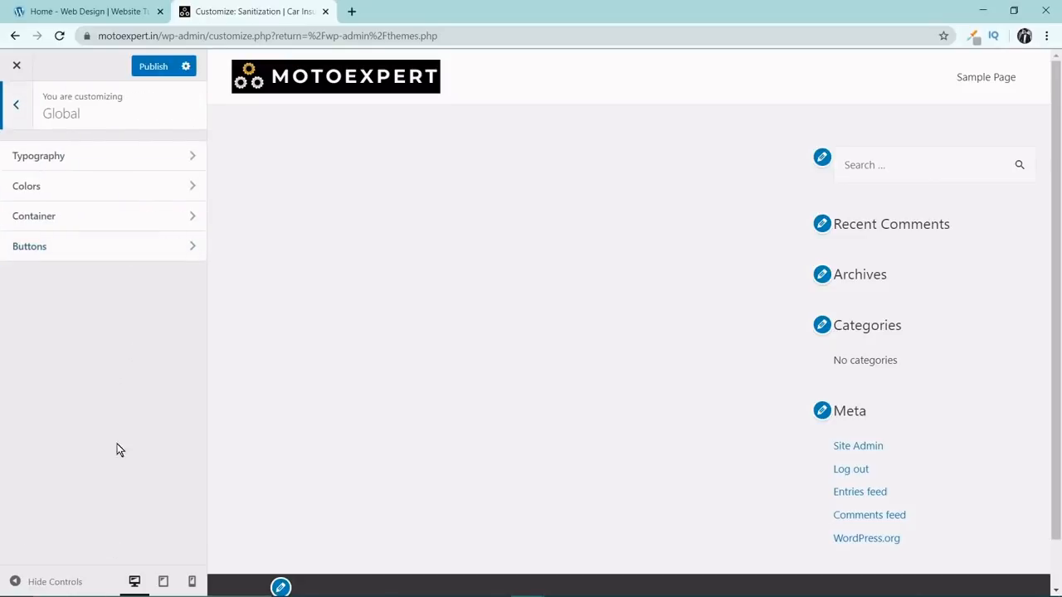
click(90, 166)
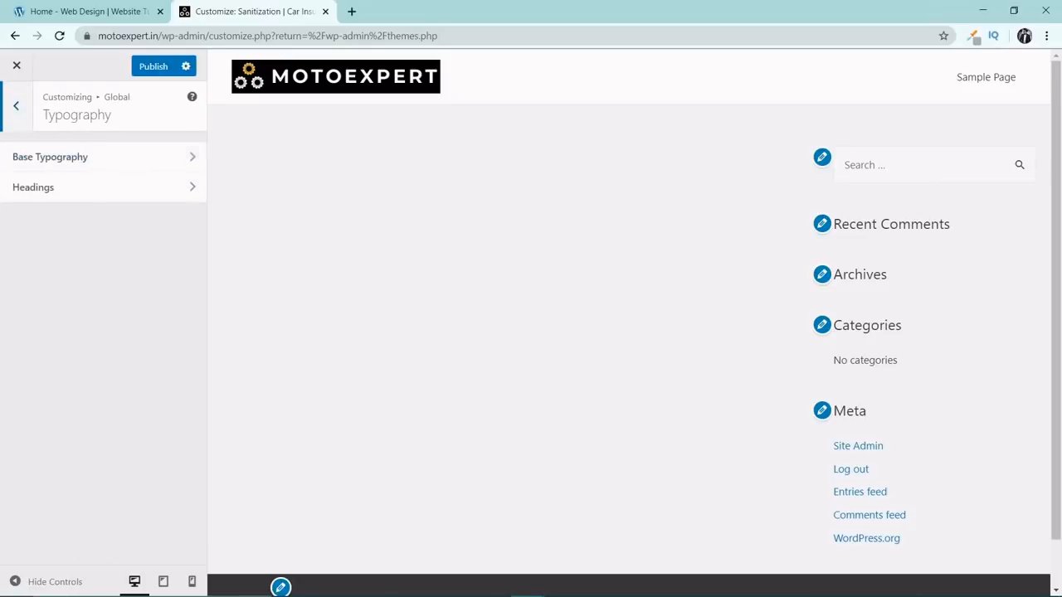
click(86, 158)
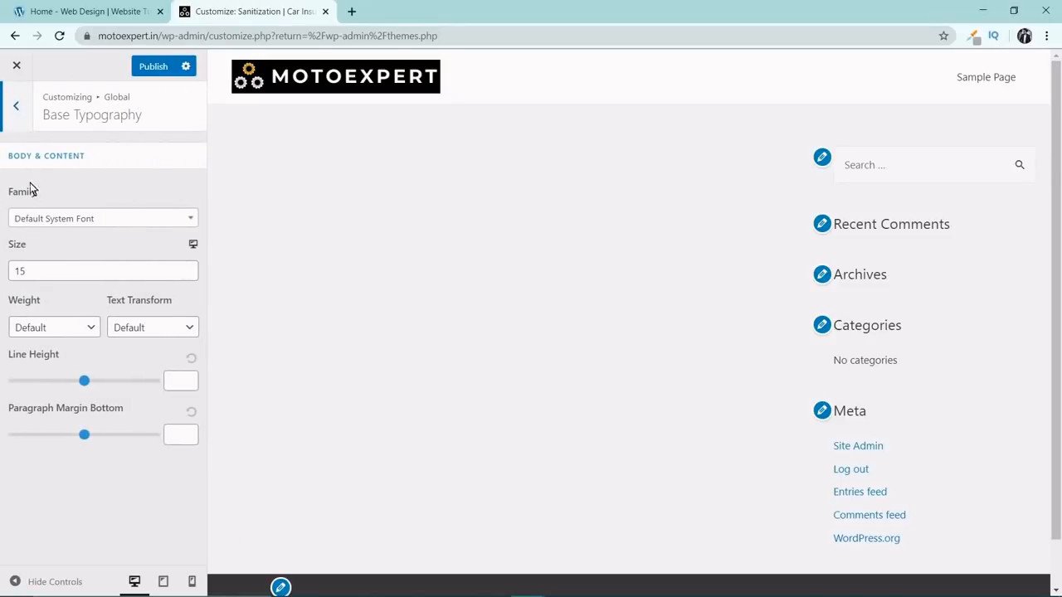
click(11, 108)
click(73, 195)
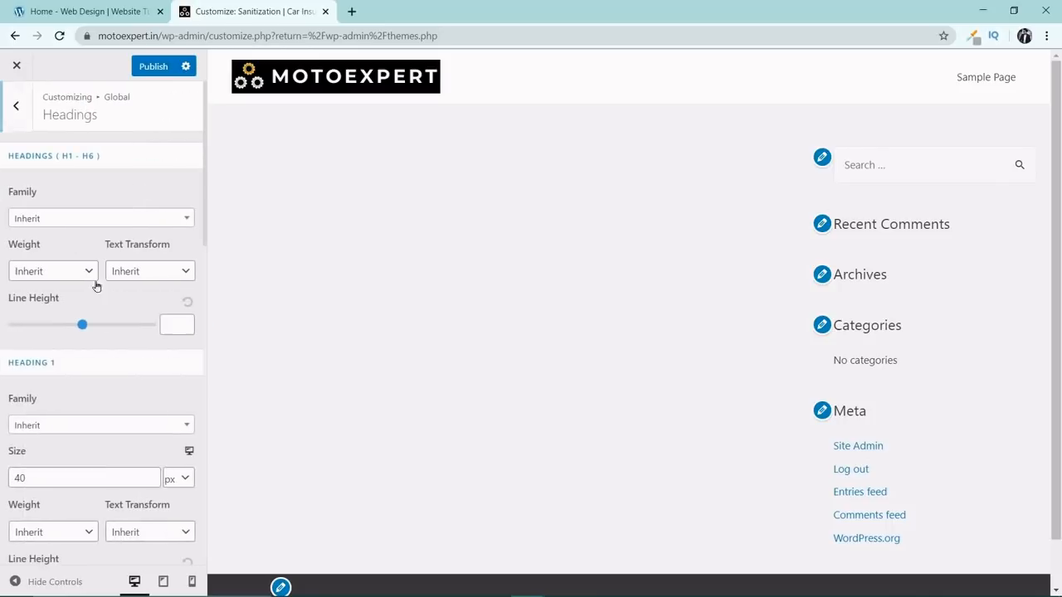
scroll(75, 282, down, 10)
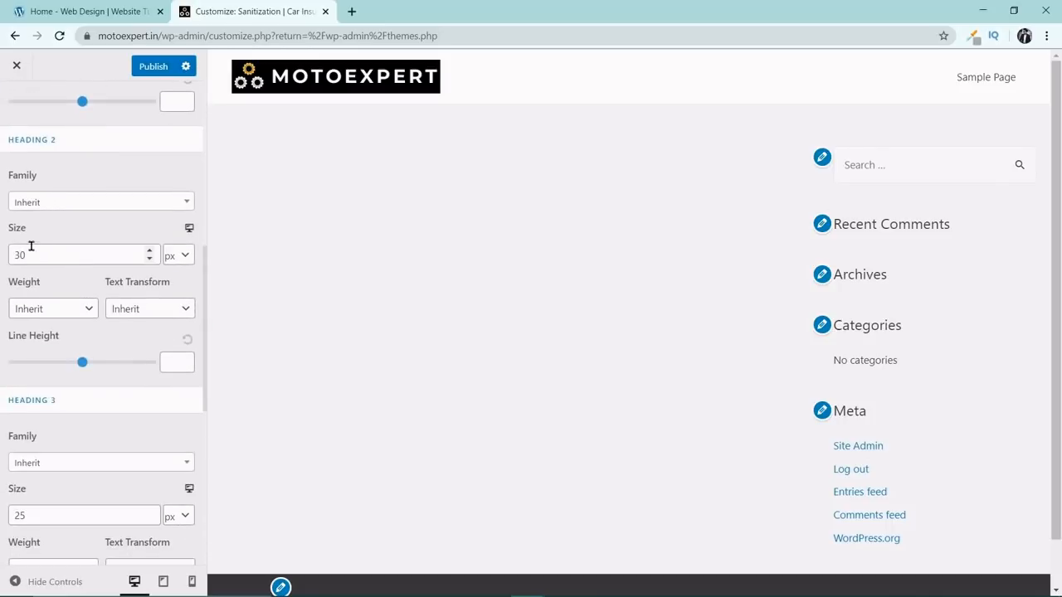
scroll(25, 249, up, 8)
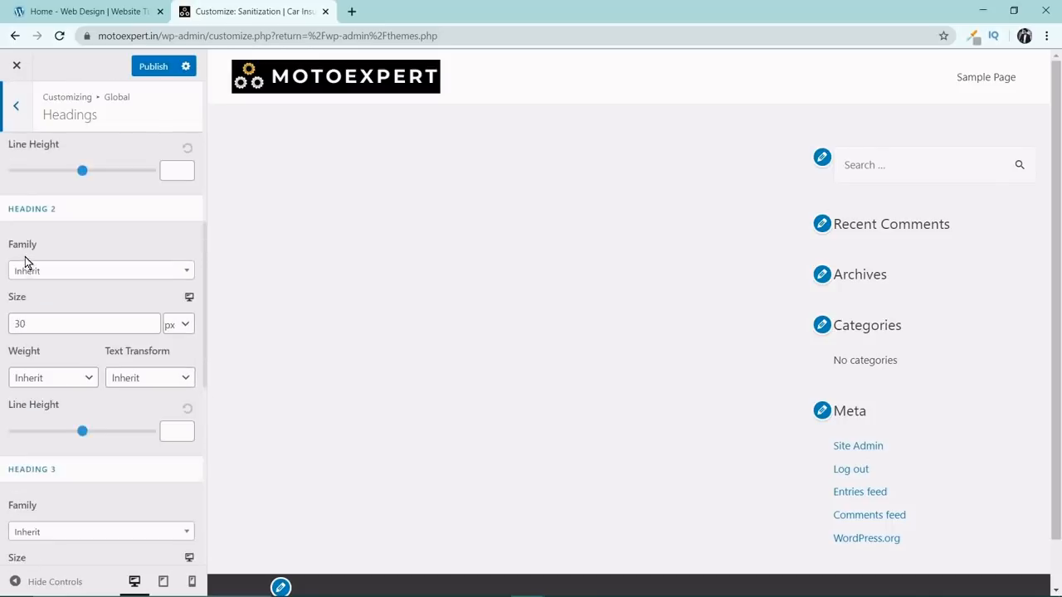
click(13, 109)
click(15, 113)
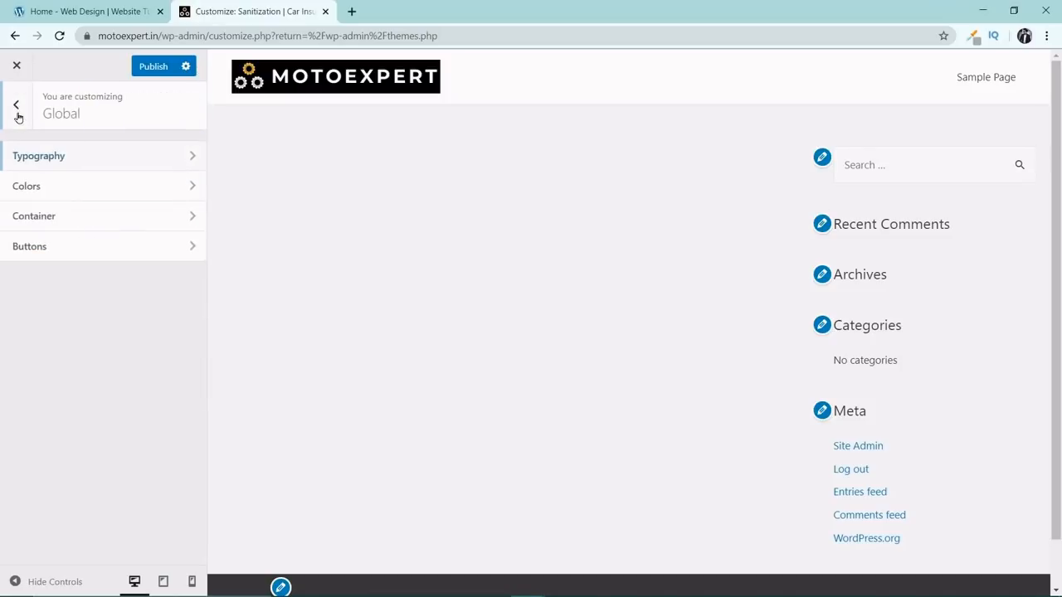
Look over the global base color settings for text, theme, links and background.
click(59, 187)
click(78, 163)
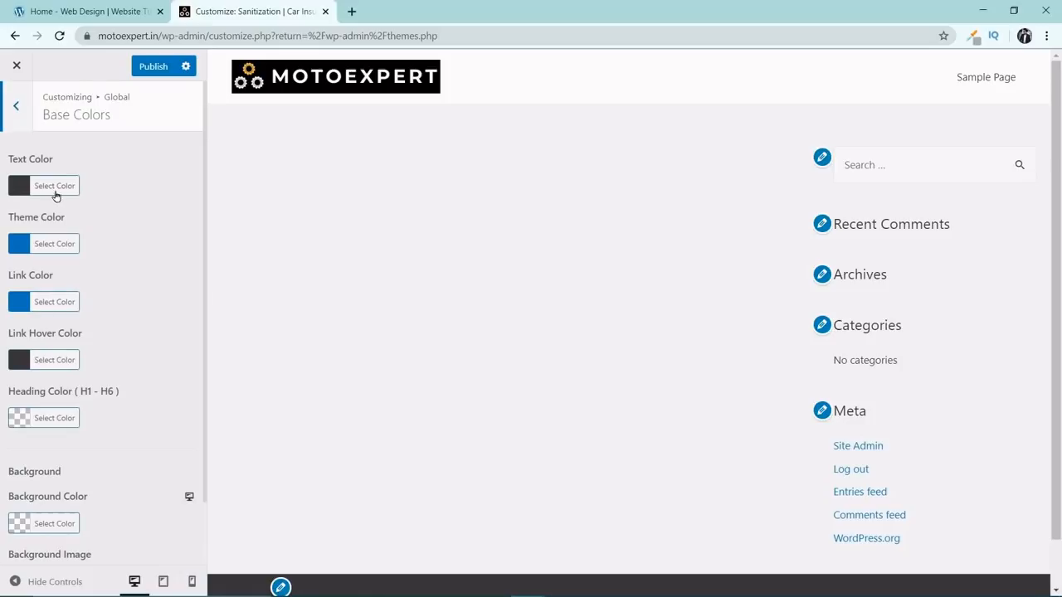
click(16, 109)
click(19, 107)
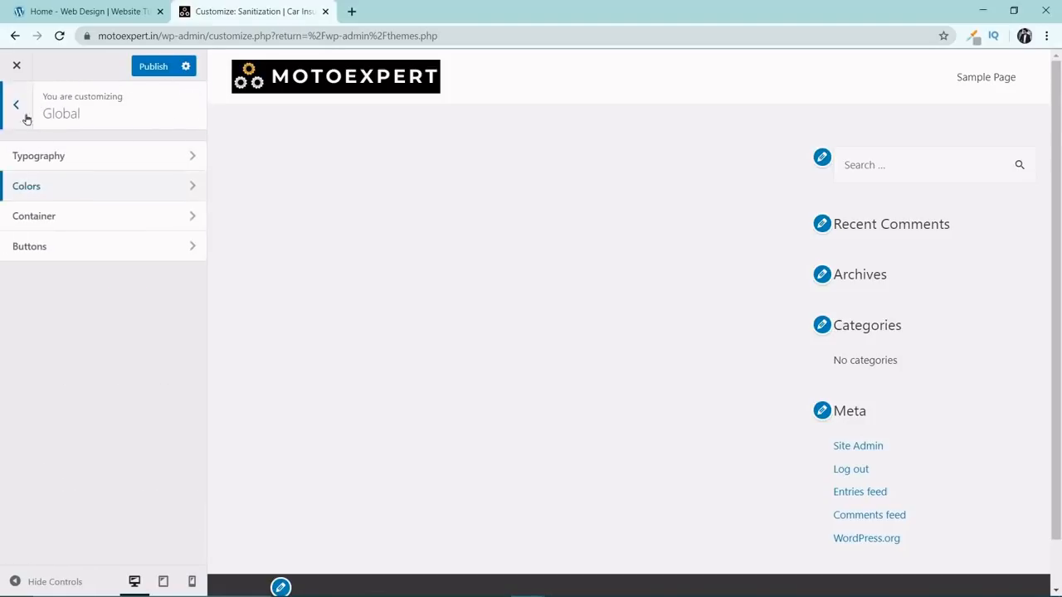
Set the global container layout to Full Width / Contained, with Default as the page layout.
click(83, 216)
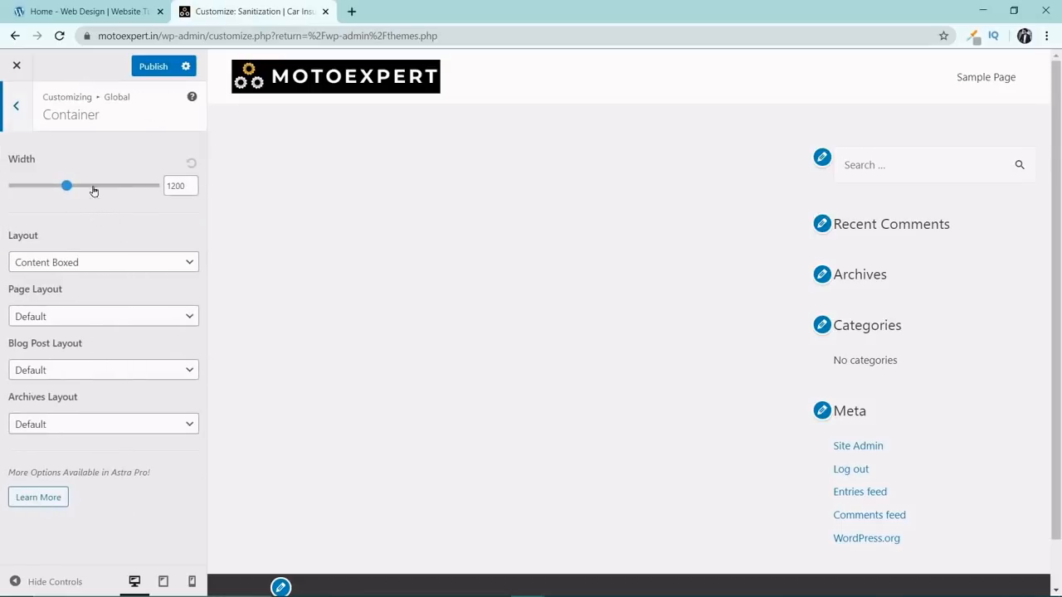
click(83, 262)
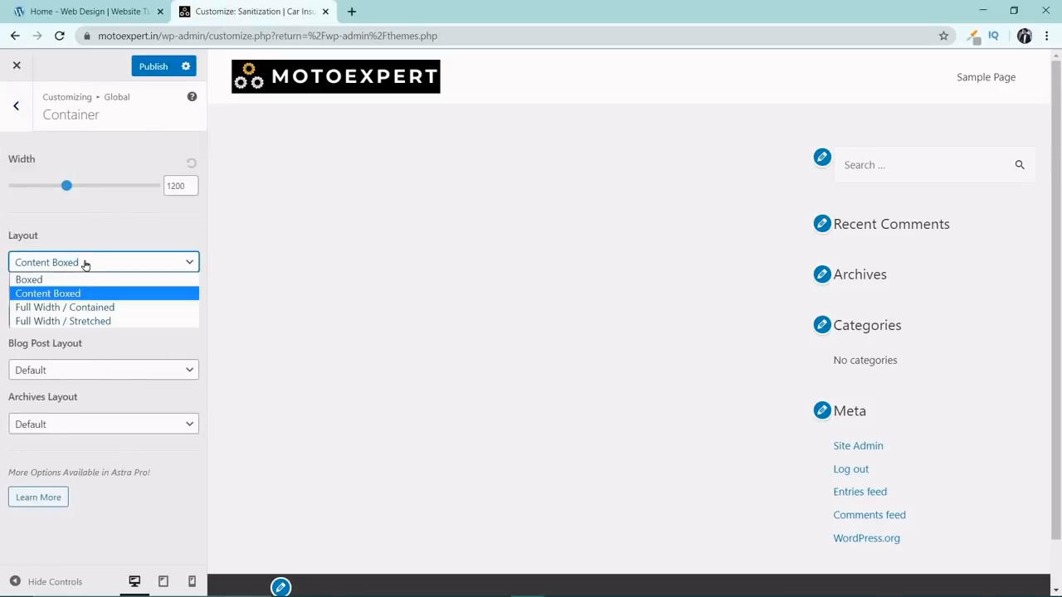
click(99, 307)
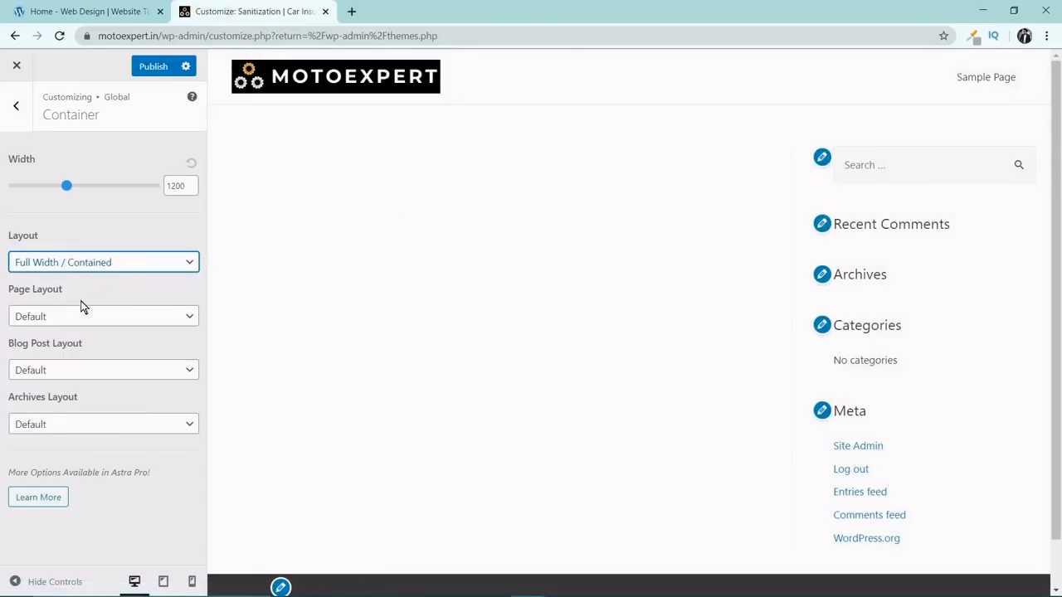
click(81, 315)
click(97, 322)
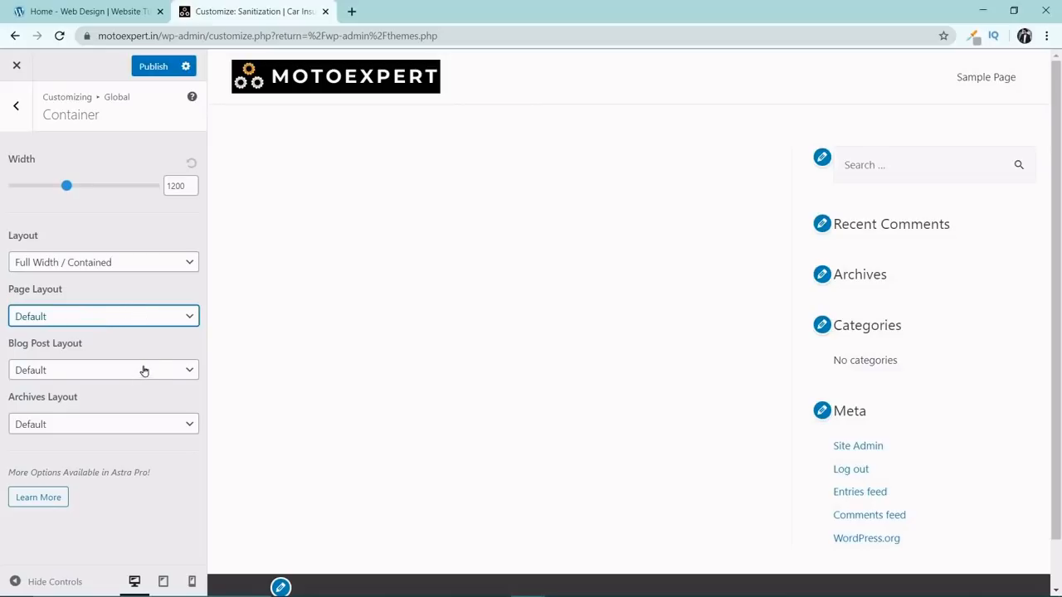
click(18, 110)
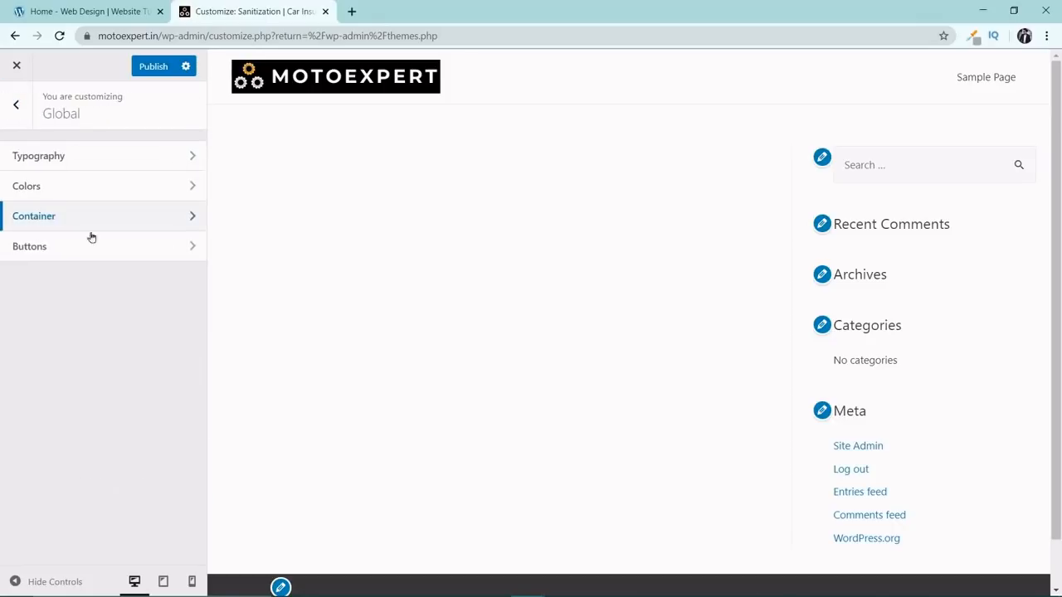
Look over the global button settings and publish the Customizer changes.
click(101, 252)
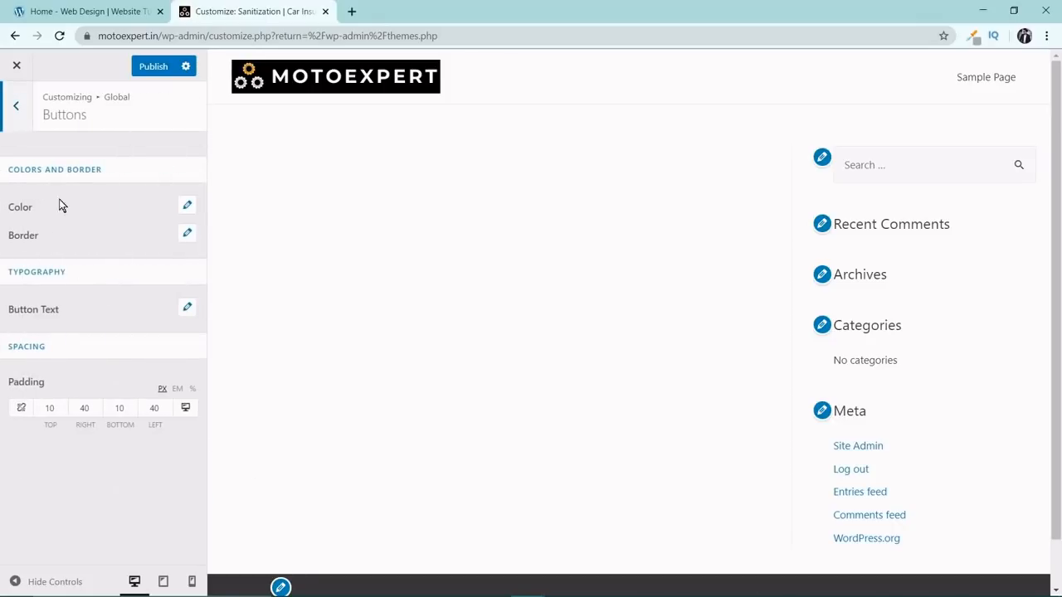
click(16, 107)
click(152, 66)
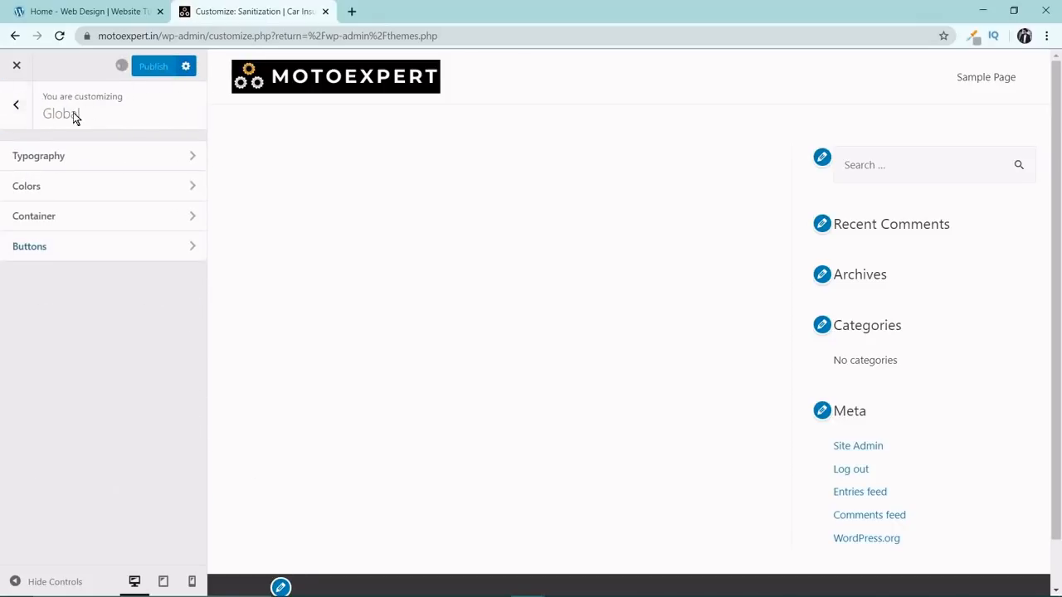
Open the Sidebar settings and set the default layout to No Sidebar.
click(16, 105)
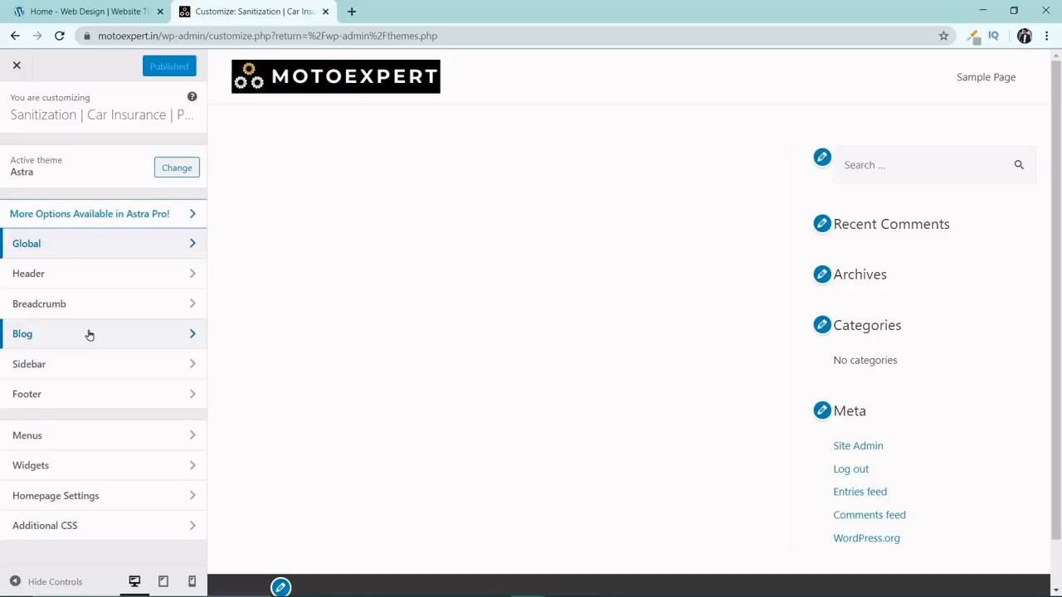
click(88, 365)
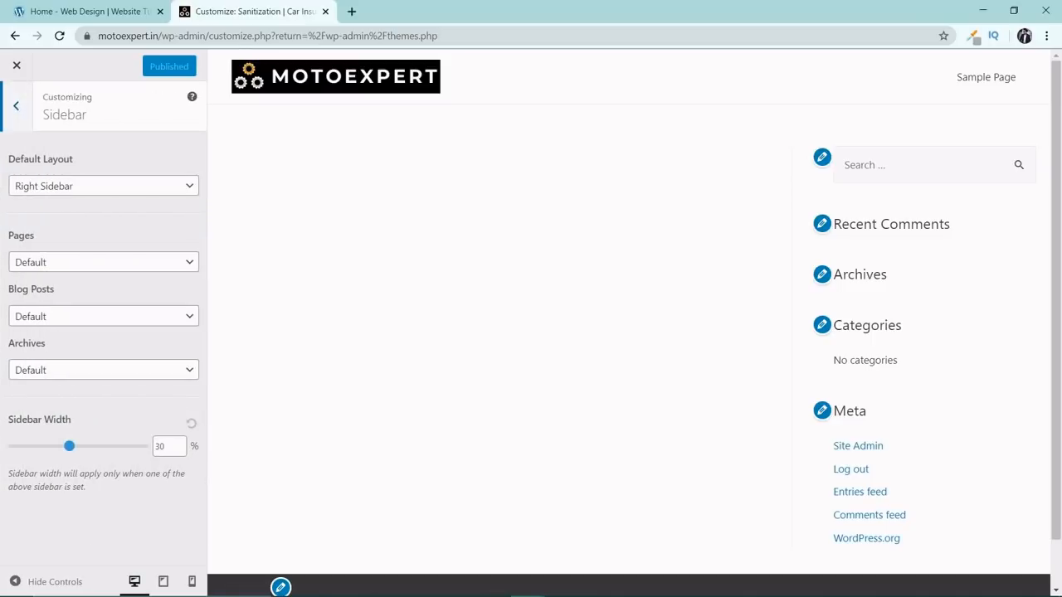
click(87, 188)
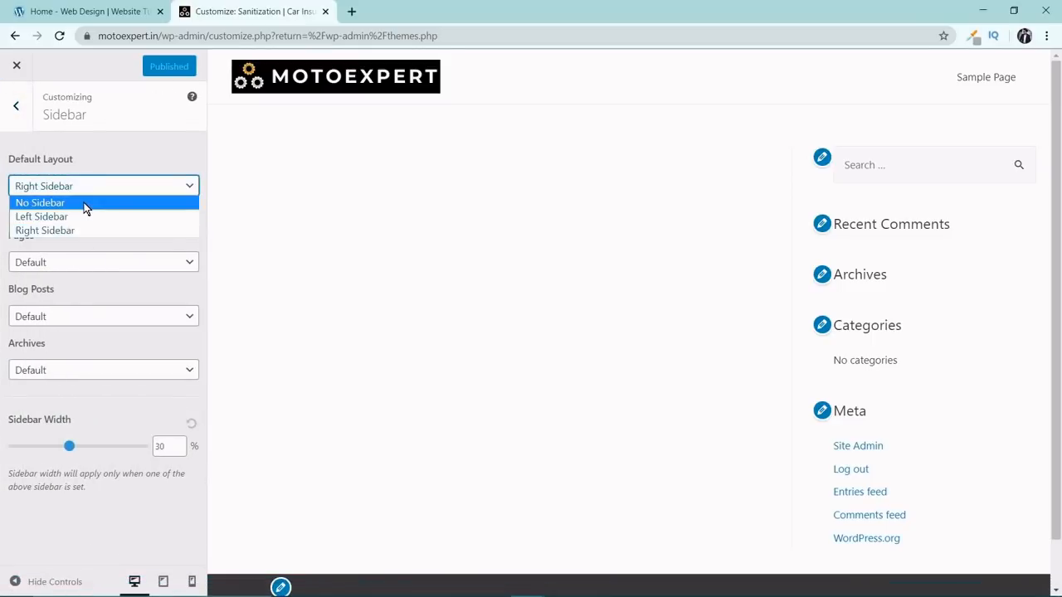
click(84, 203)
Set the sidebar layout for pages, blog posts and archives to No Sidebar.
click(59, 270)
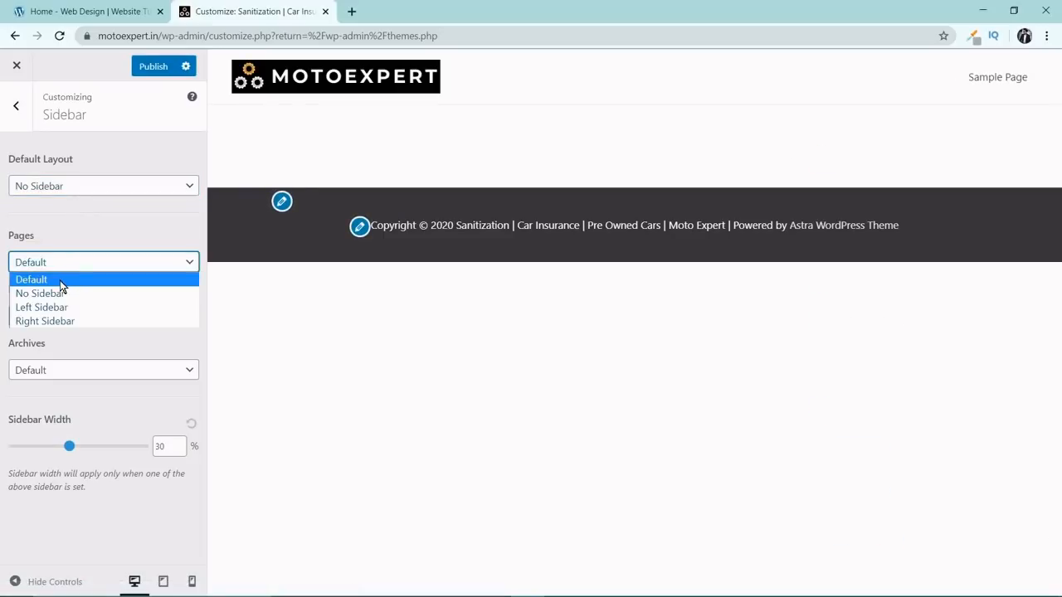
click(58, 292)
click(62, 324)
click(66, 345)
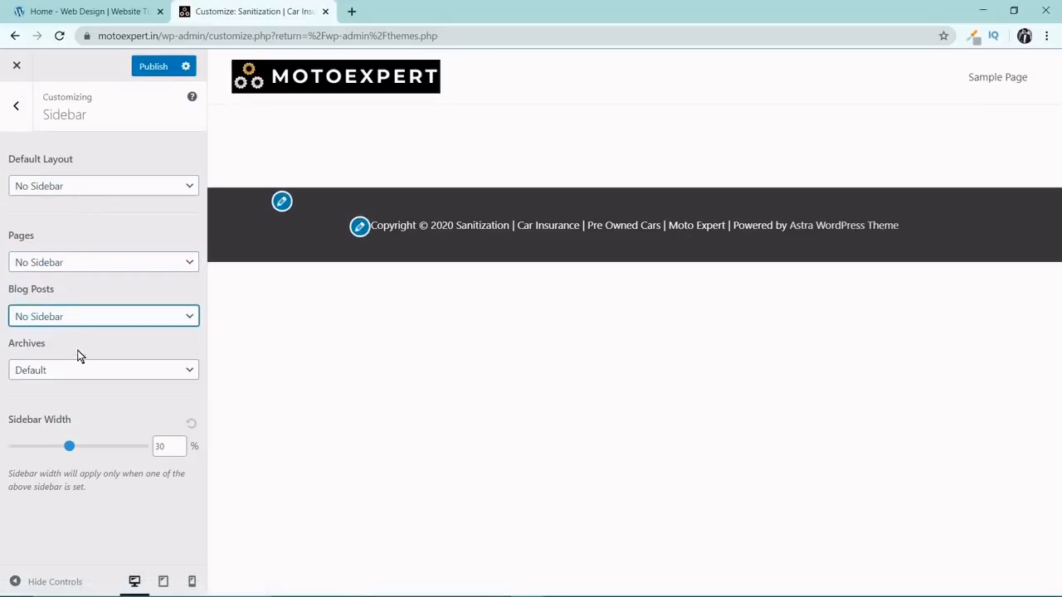
click(83, 372)
click(83, 402)
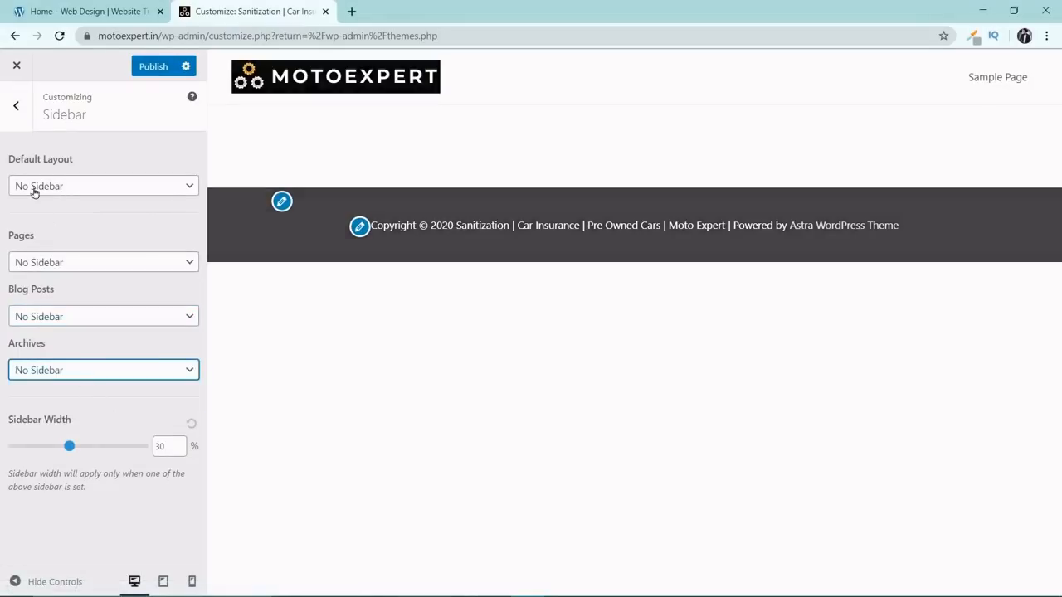
Enable the four-column footer widgets layout in the Footer settings.
click(17, 109)
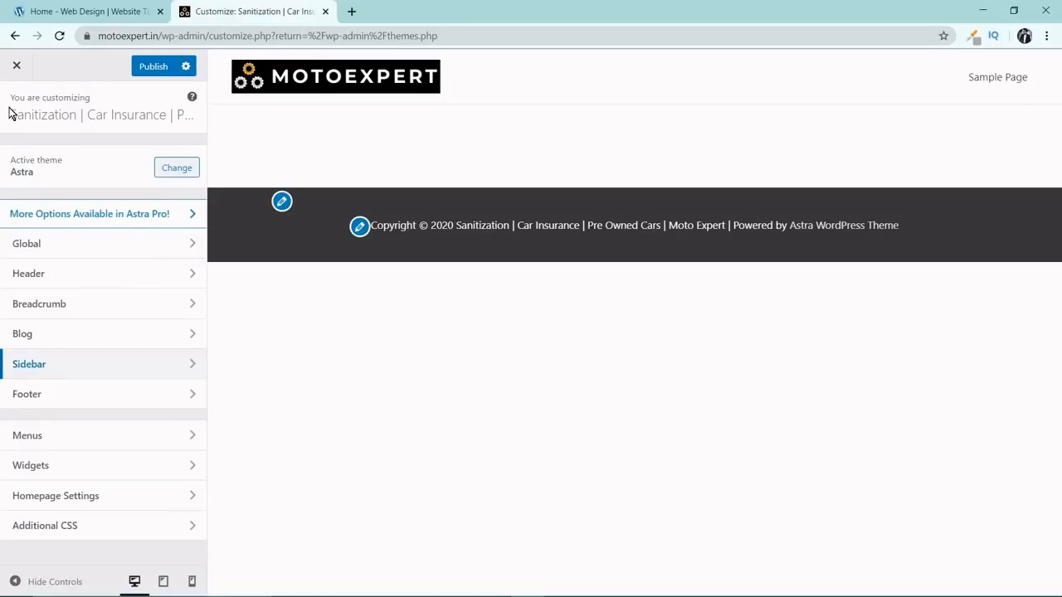
click(128, 394)
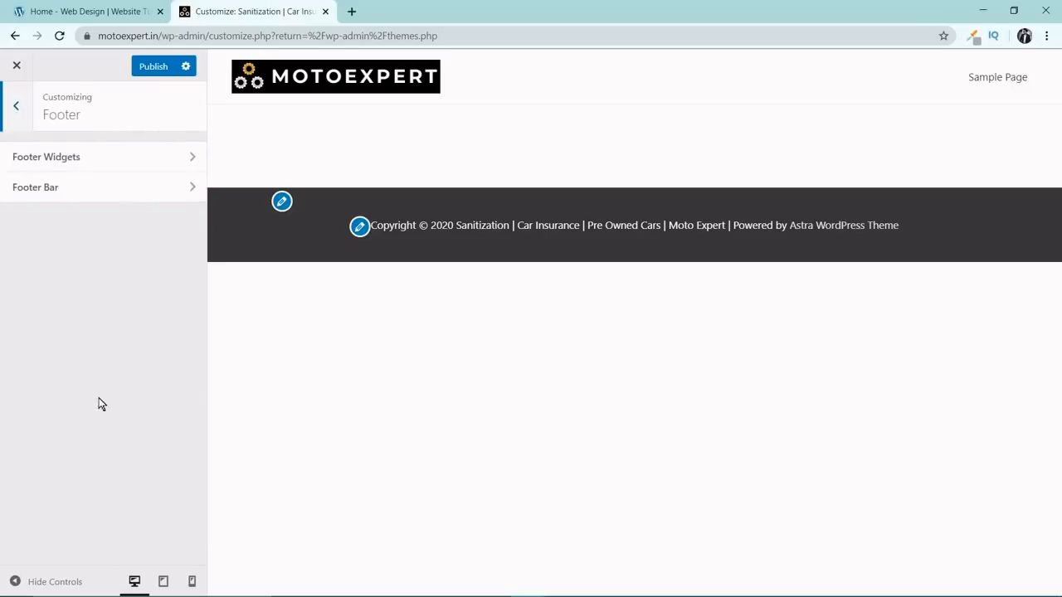
click(83, 161)
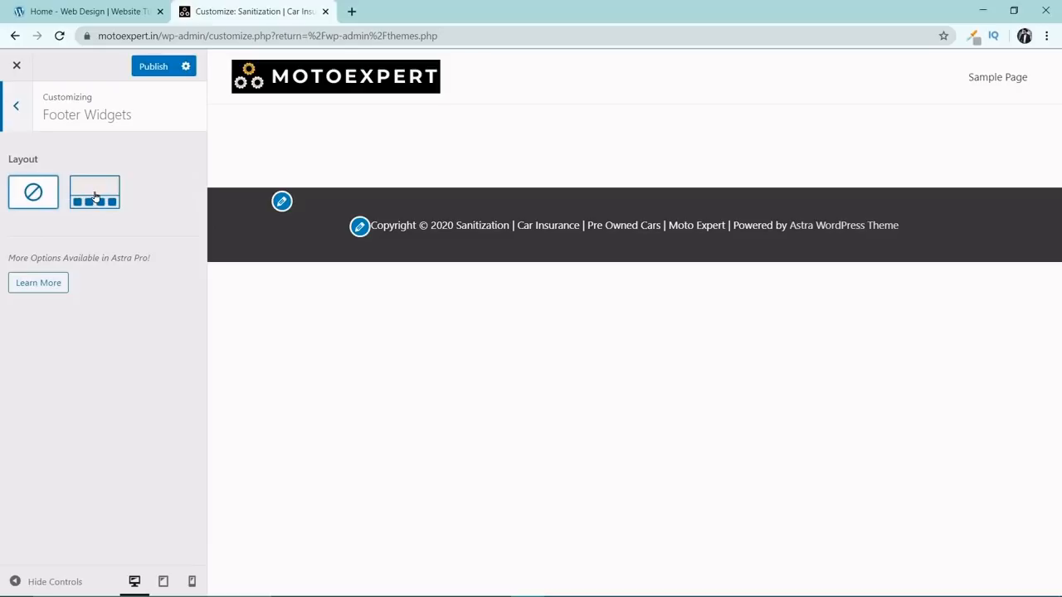
click(94, 197)
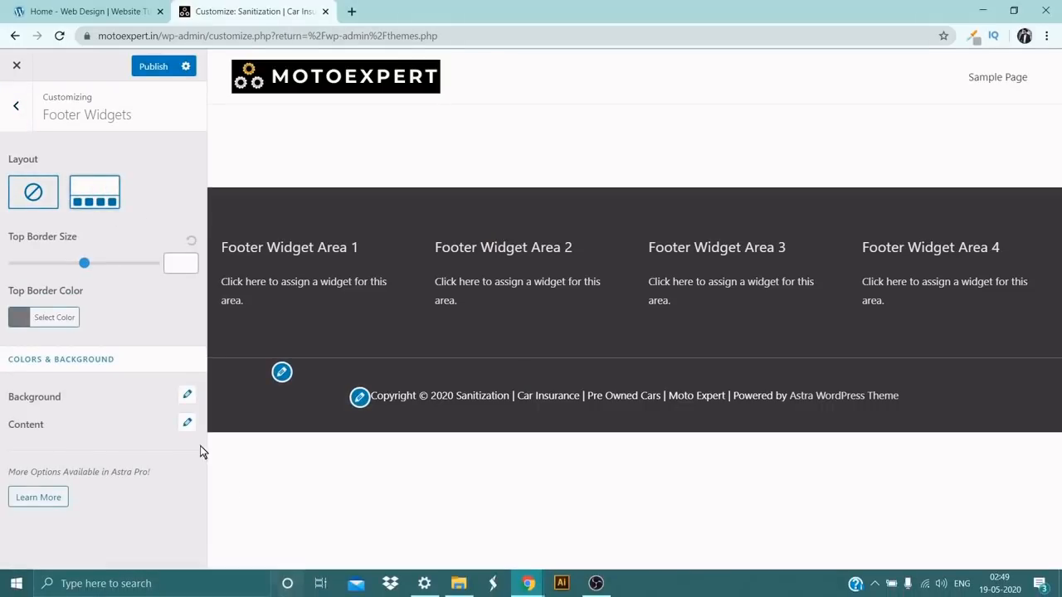
click(16, 106)
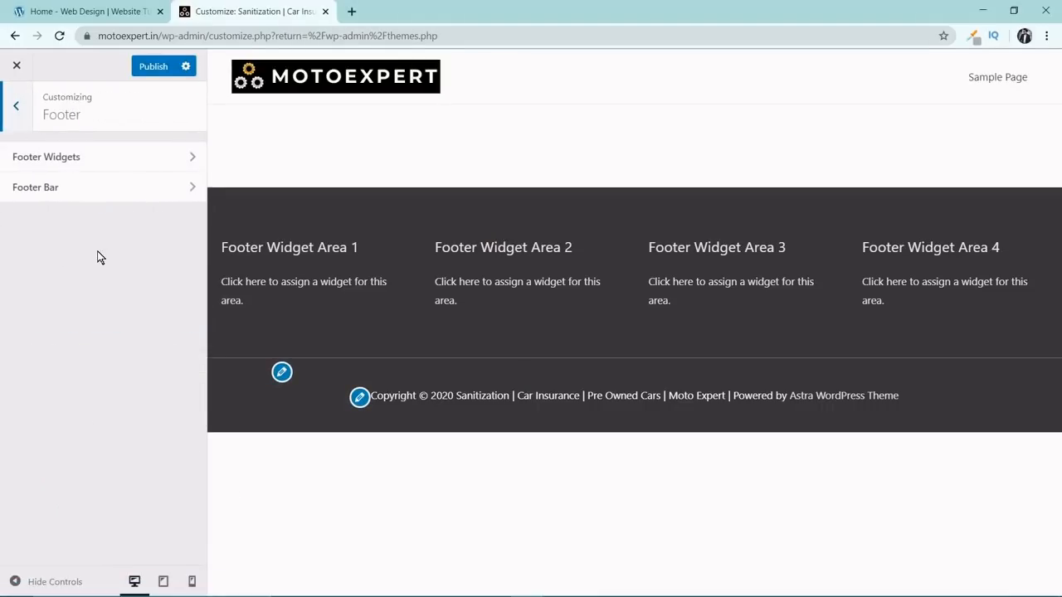
Shorten the footer bar's Section 1 custom text to "Copyright © [current_year] [site_title]" and publish the changes.
click(63, 187)
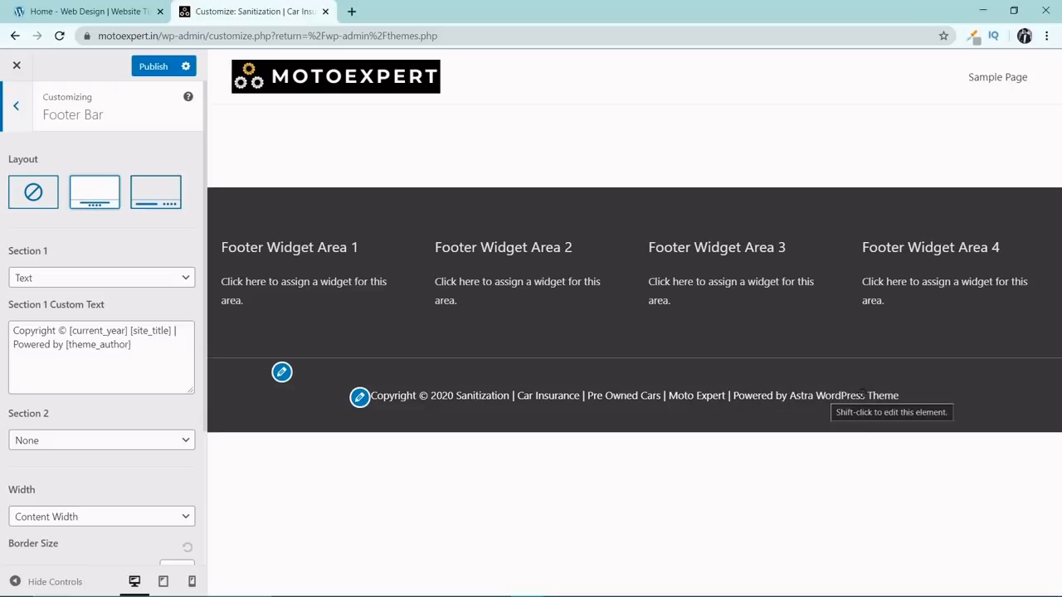
drag(157, 353, 50, 356)
key(BackSpace)
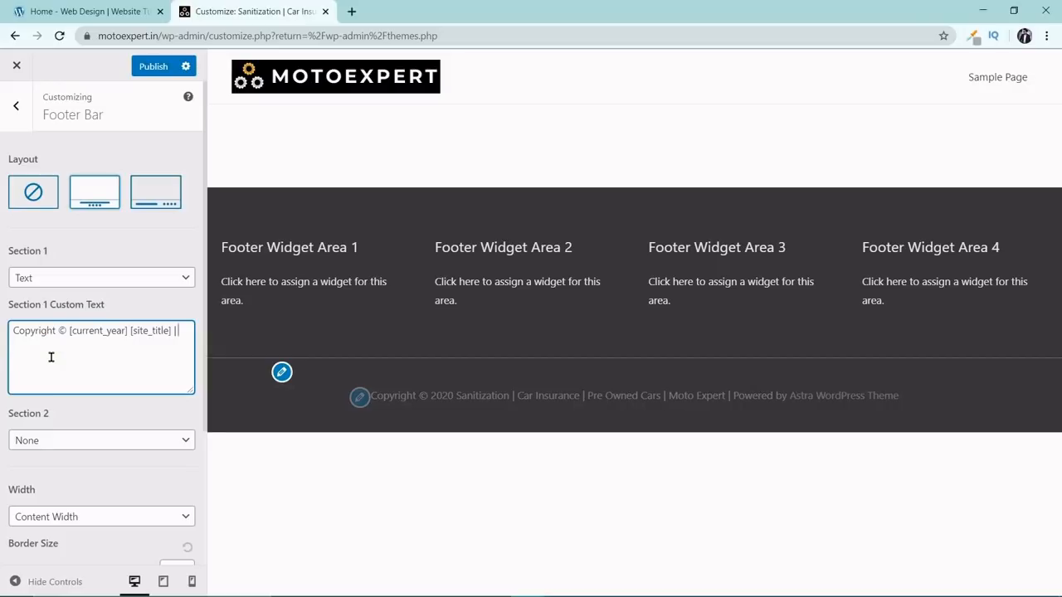
key(BackSpace)
key(BackSpace)
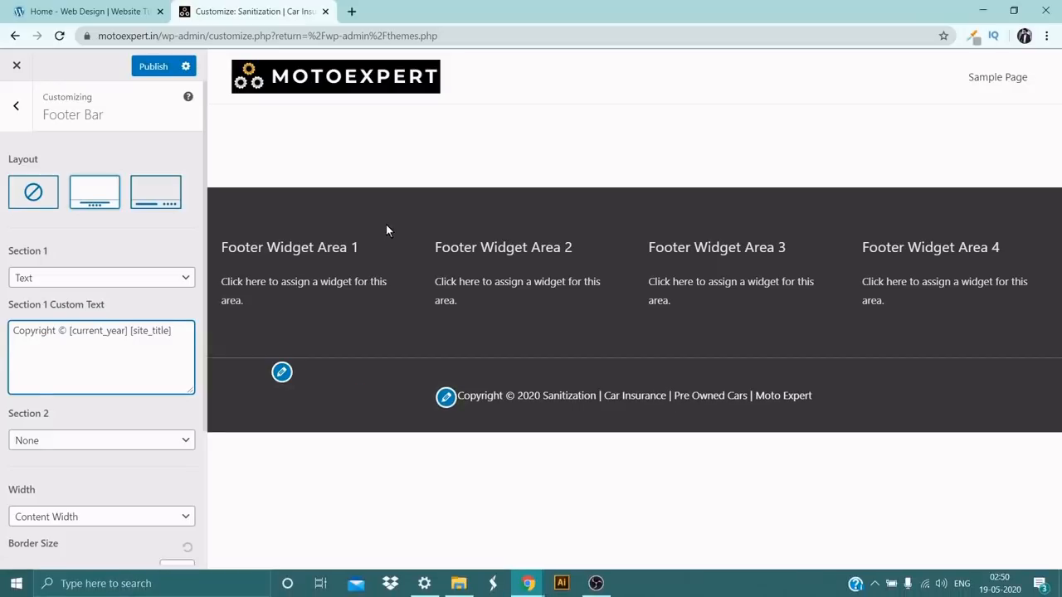
click(156, 67)
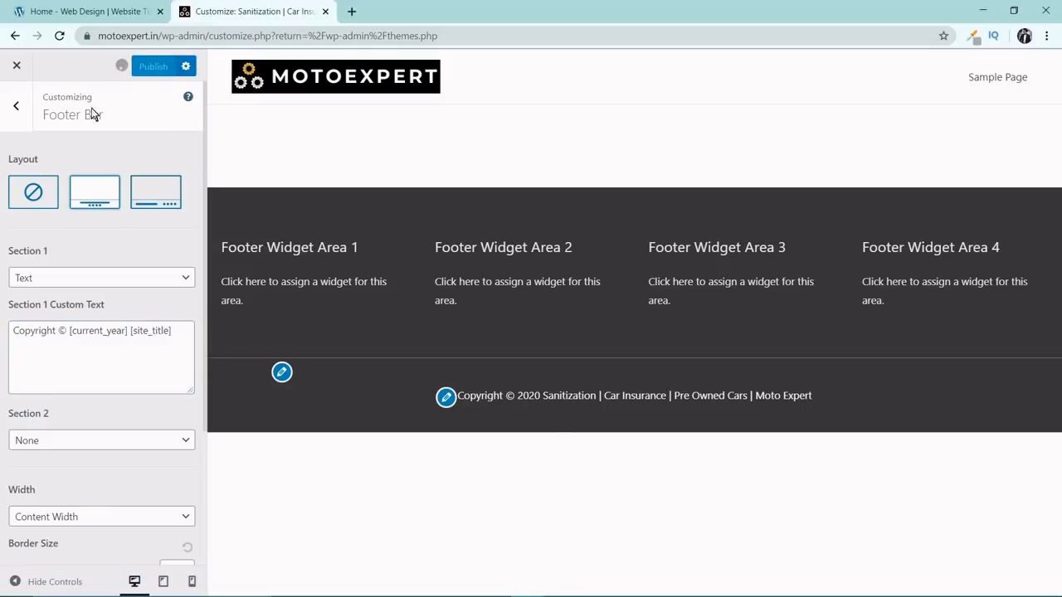
Close the Customizer and open the live site in a new browser tab to check its header and footer.
click(16, 116)
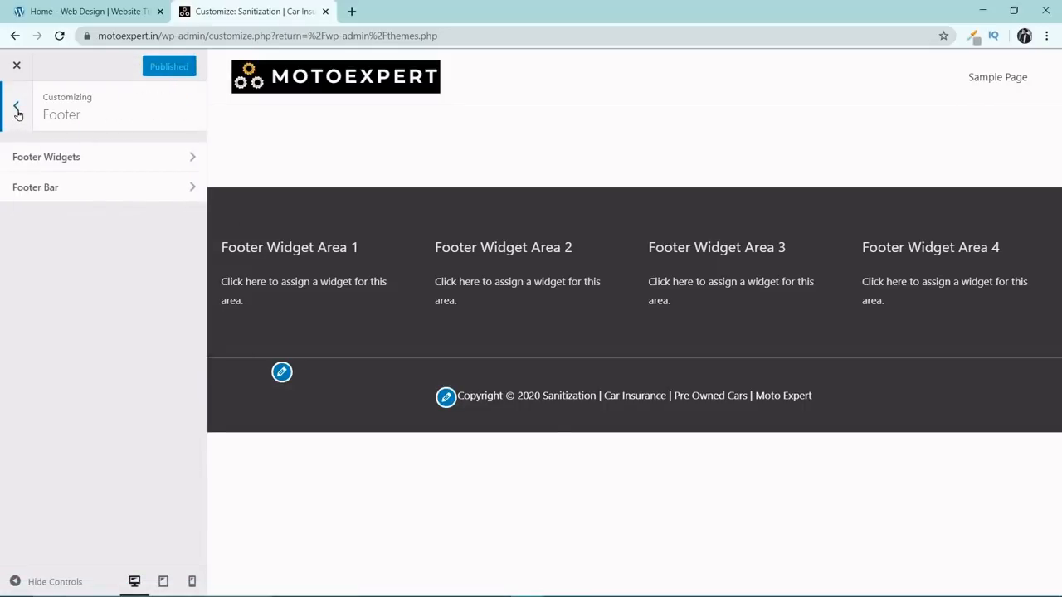
click(17, 113)
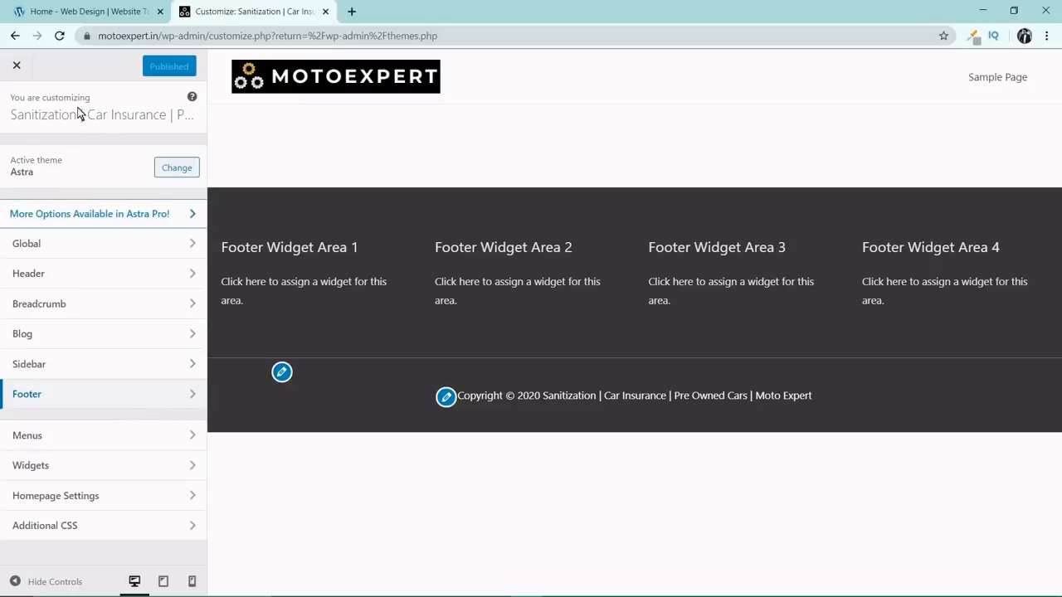
click(18, 70)
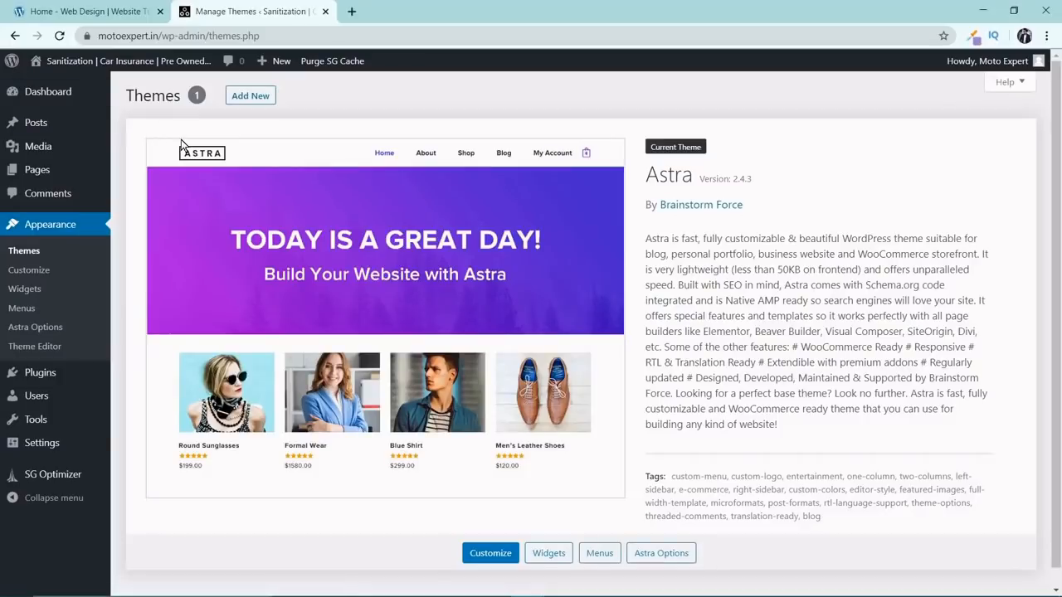
mouse_move(103, 64)
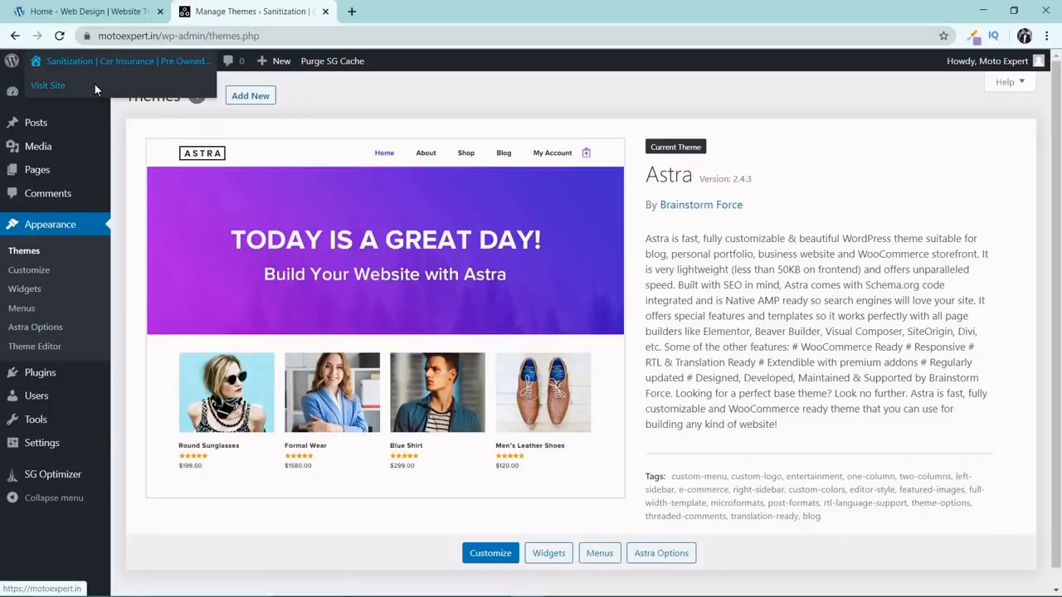
right_click(96, 84)
click(112, 92)
click(410, 6)
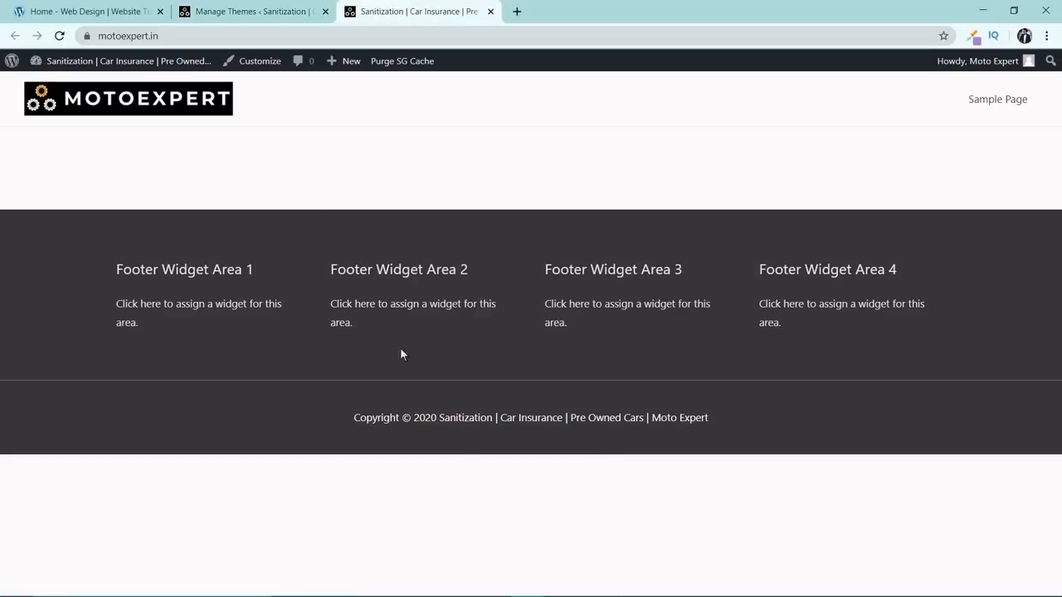
Return to the WordPress admin and create a navigation menu named "Main Menu".
click(257, 10)
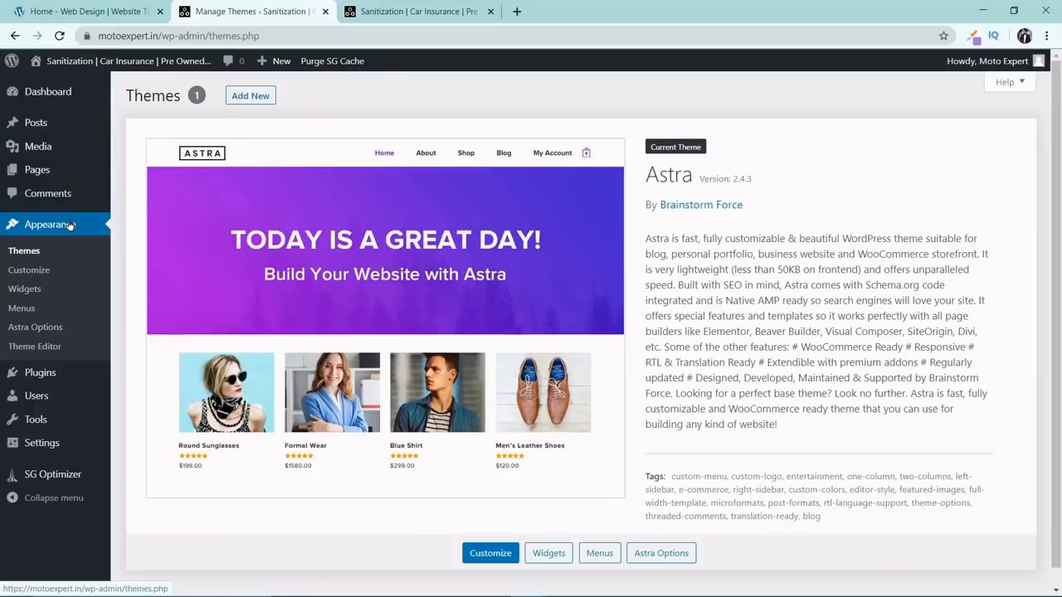
click(13, 310)
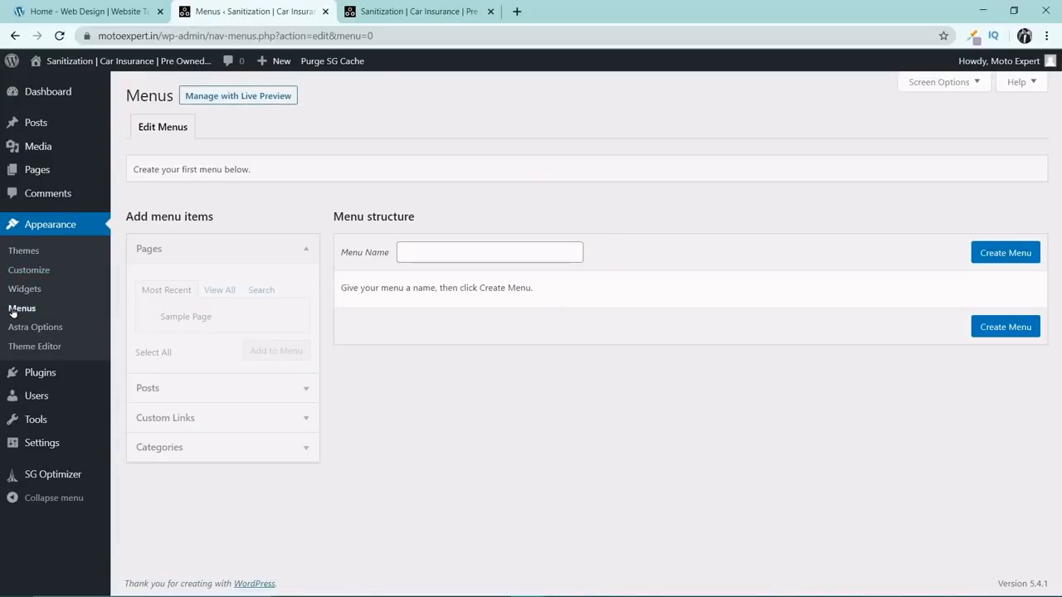
click(458, 250)
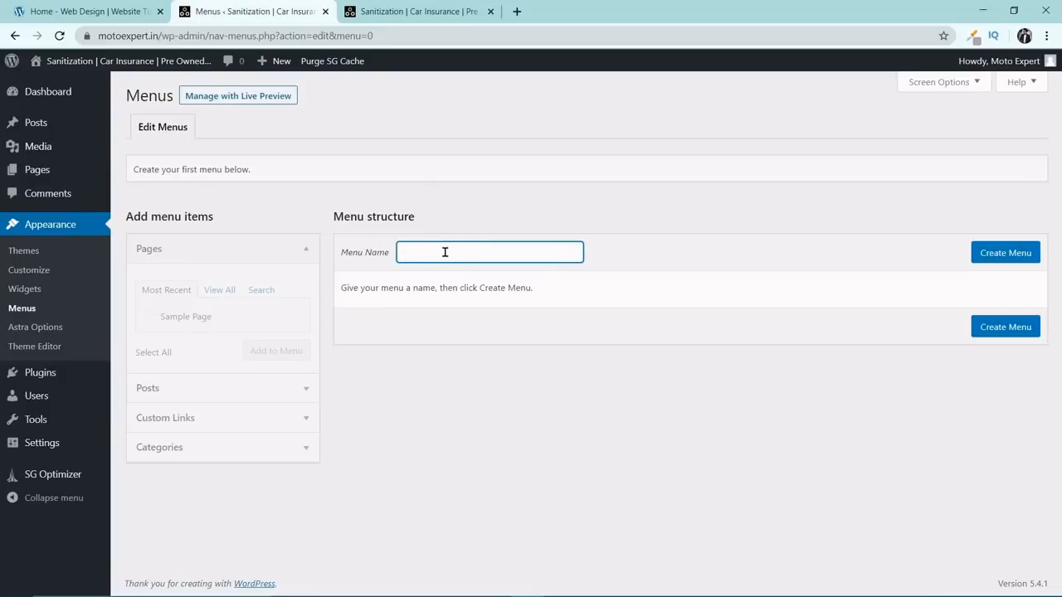
text(Main Menu)
click(992, 251)
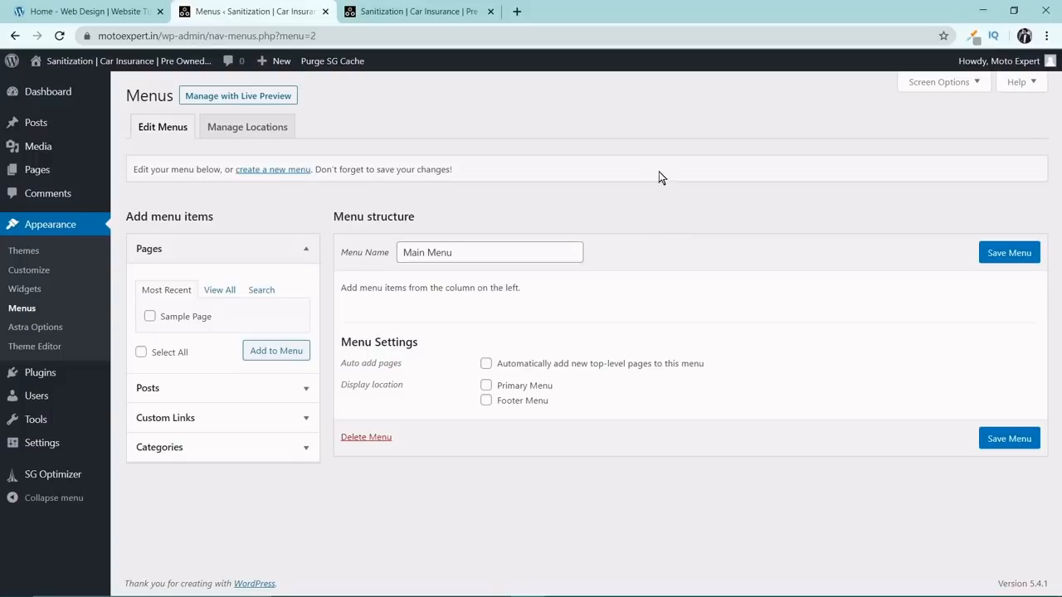
Add a custom link to the menu with URL #home and link text HOME.
click(297, 419)
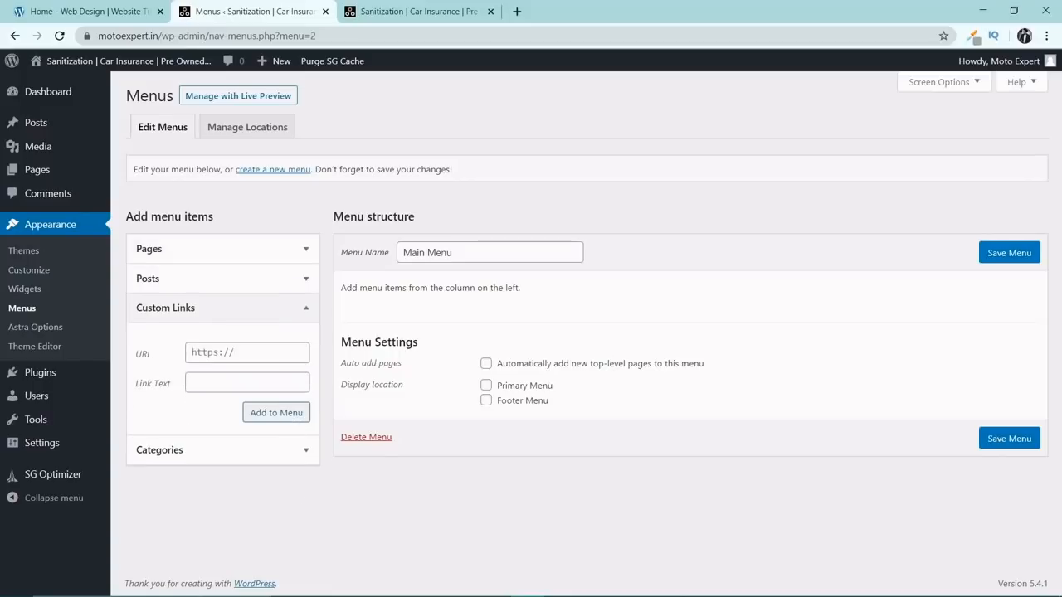
click(247, 352)
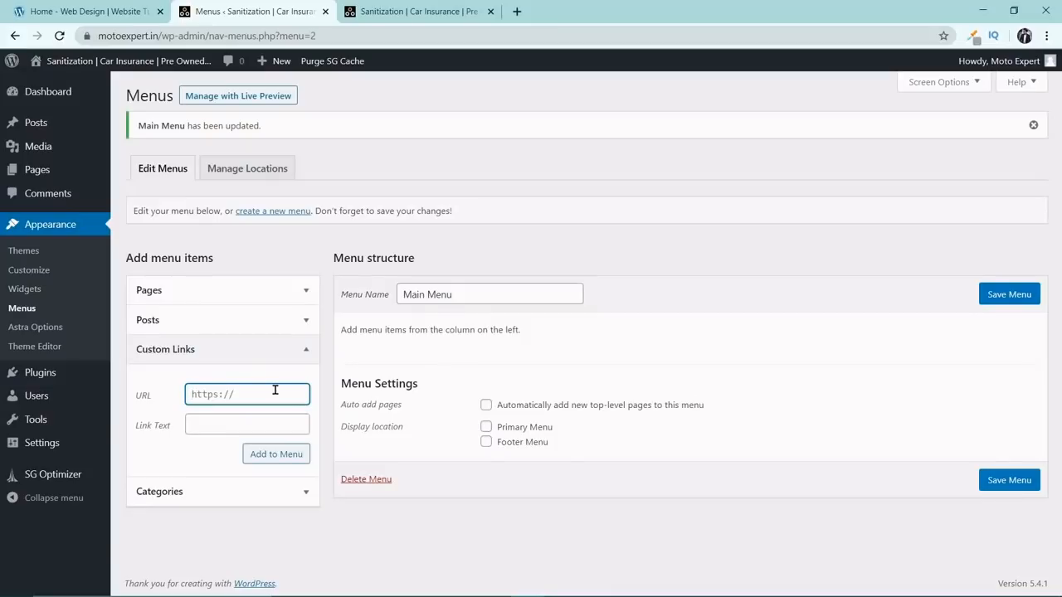
text(#home)
key(Tab)
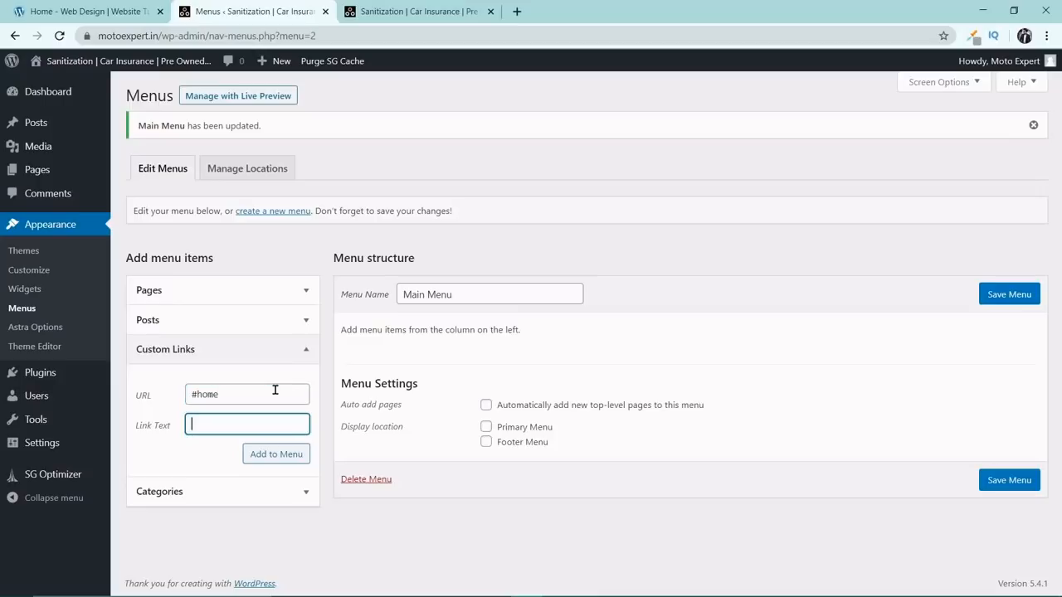
text(HOME)
key(Tab)
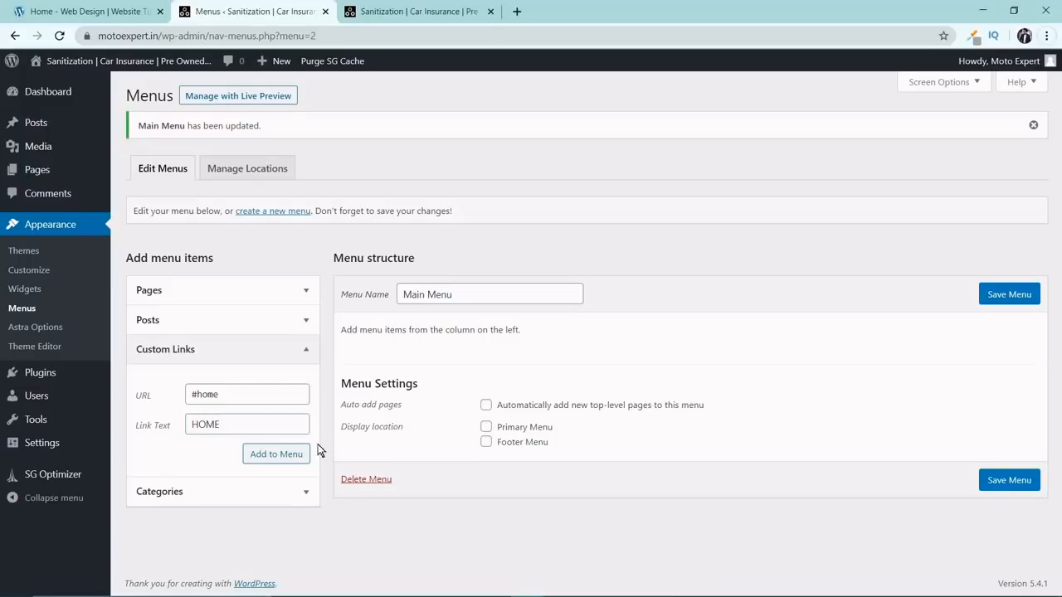
click(273, 453)
Add a custom link to the menu with URL #sanitization and link text SANITIZATION.
click(251, 393)
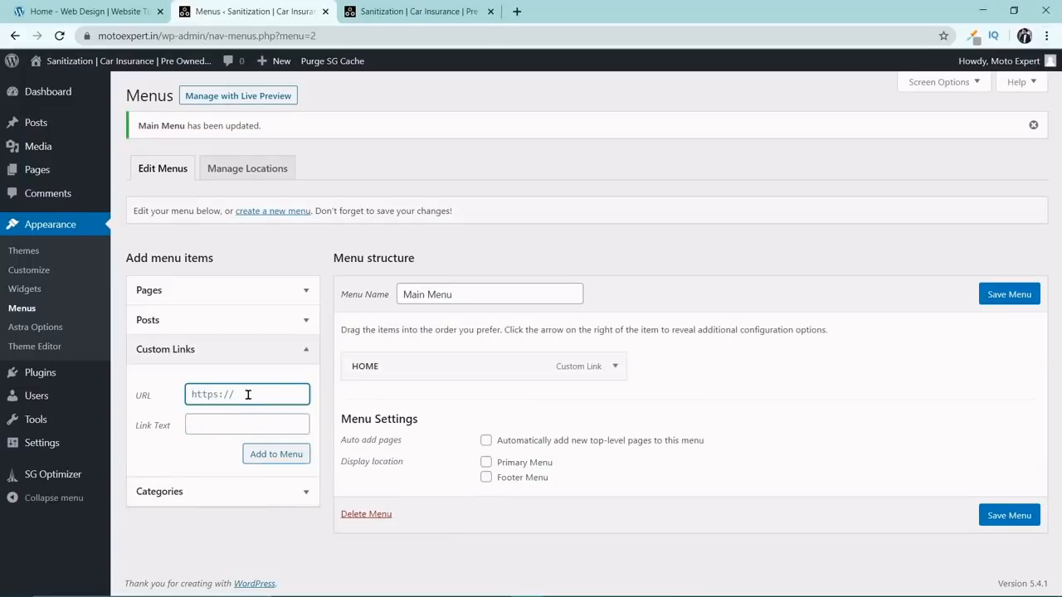
text(#sanitization)
key(Tab)
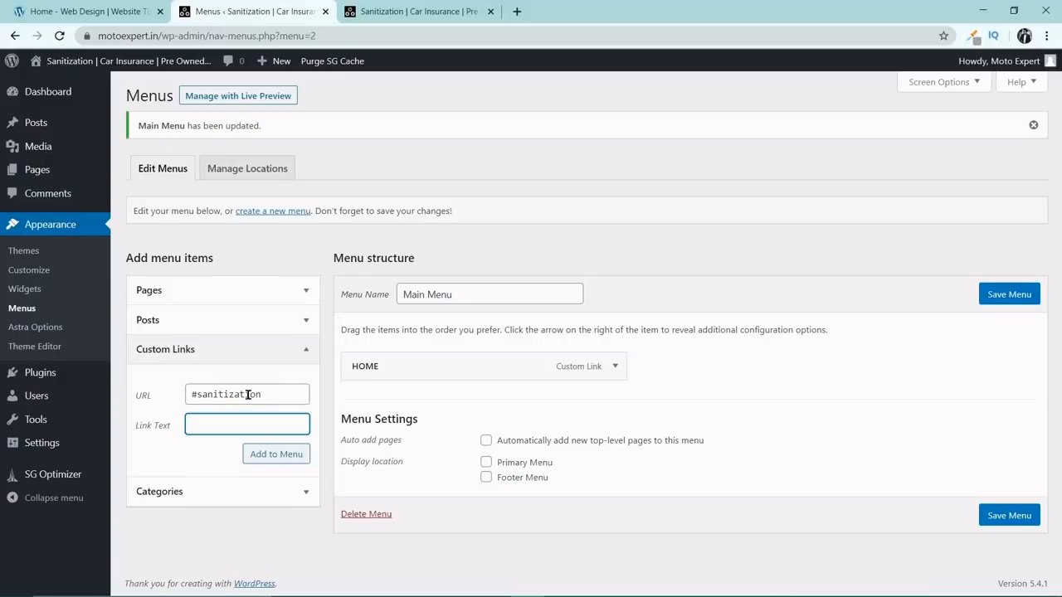
text(SANITIZATION)
click(269, 455)
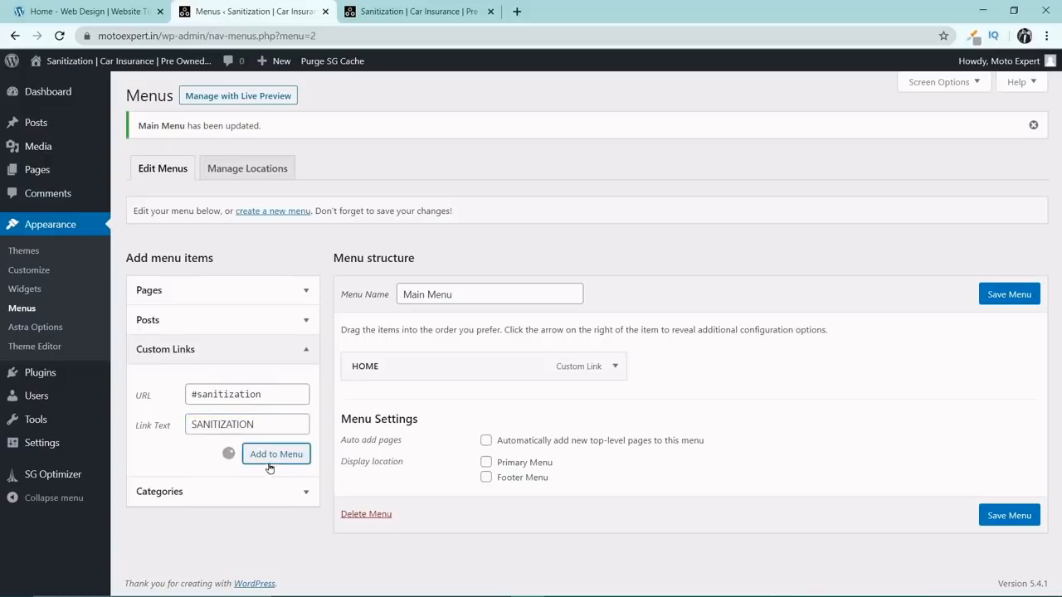
Add a custom link to the menu with URL #insurance and link text CAR INSURANCE.
click(245, 397)
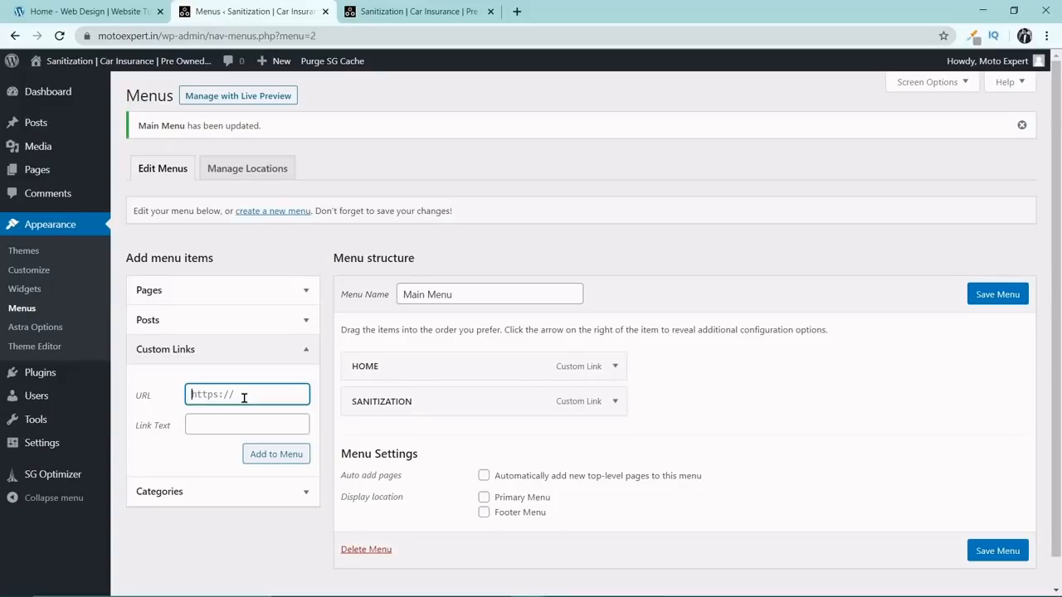
text(#insurta)
text(ce)
key(Tab)
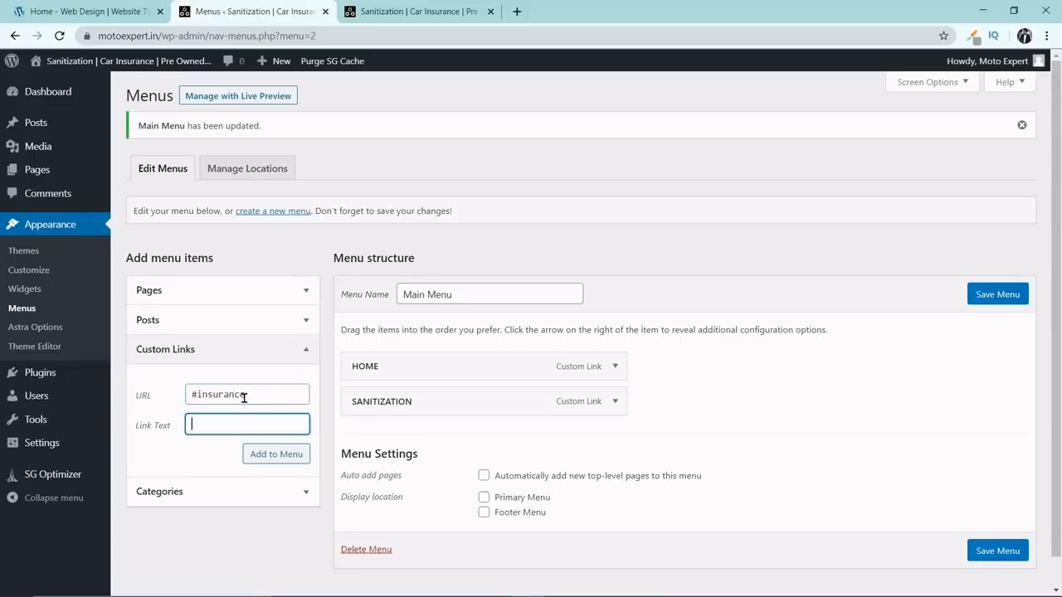
text(CAR INSURANCE)
click(283, 467)
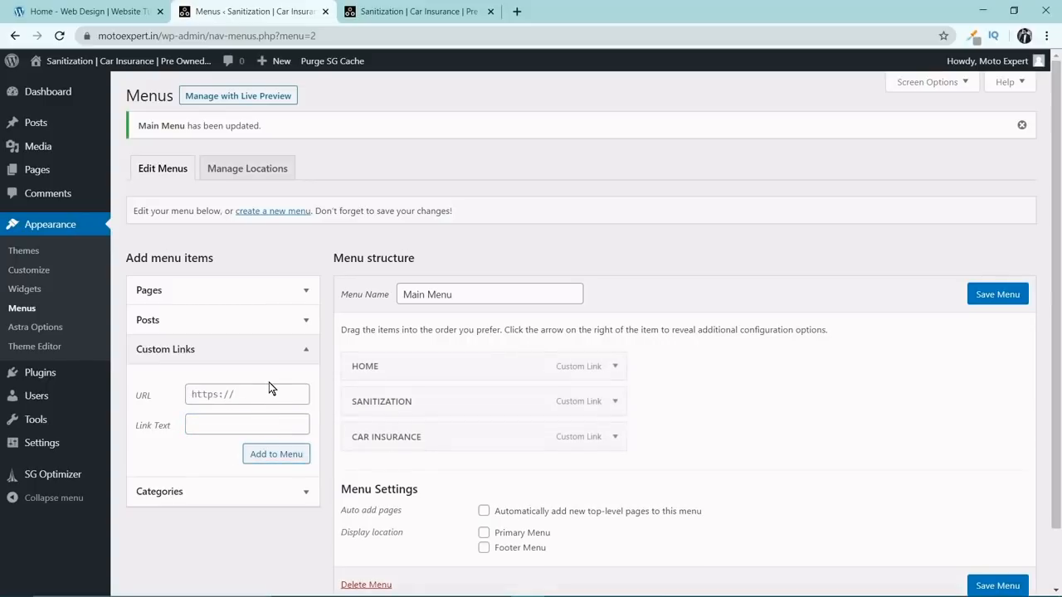
Add a custom link to the menu with URL #preowned and link text PRE OWNED CARS.
click(267, 393)
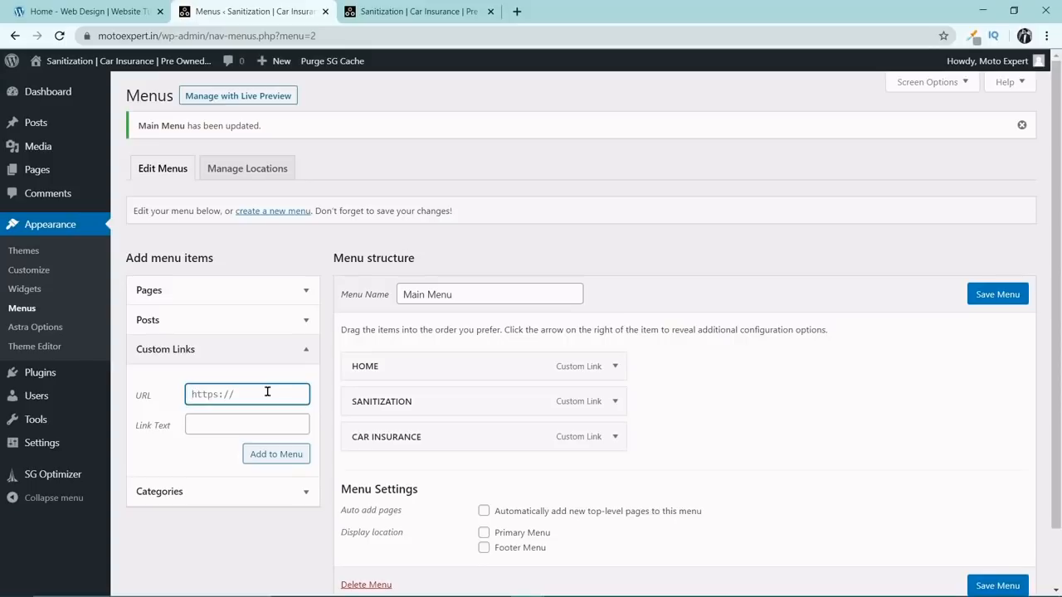
text(#preowned)
key(Tab)
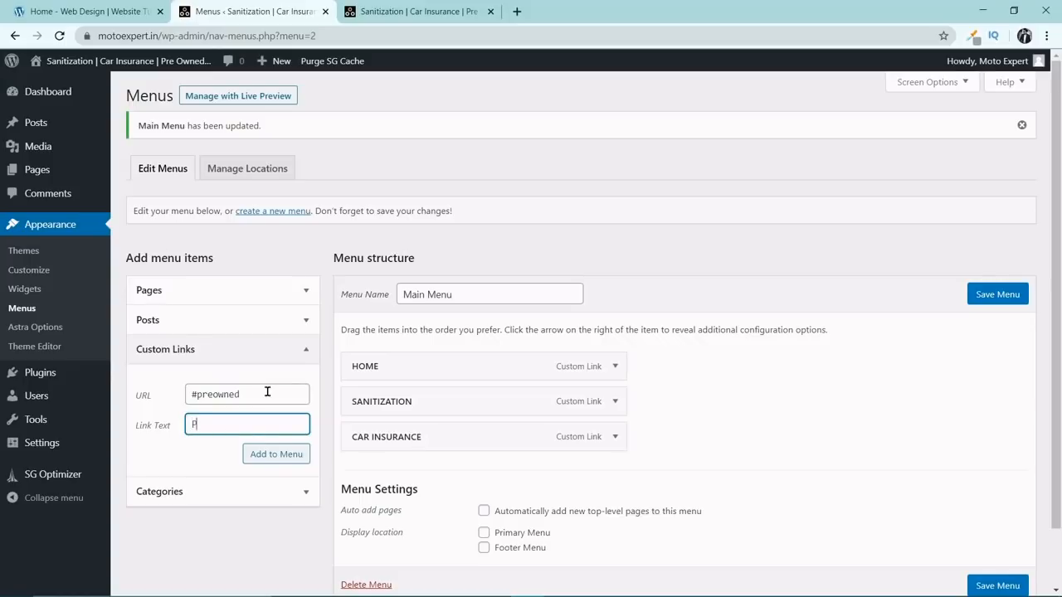
text(PRE OWNED CARS)
click(274, 457)
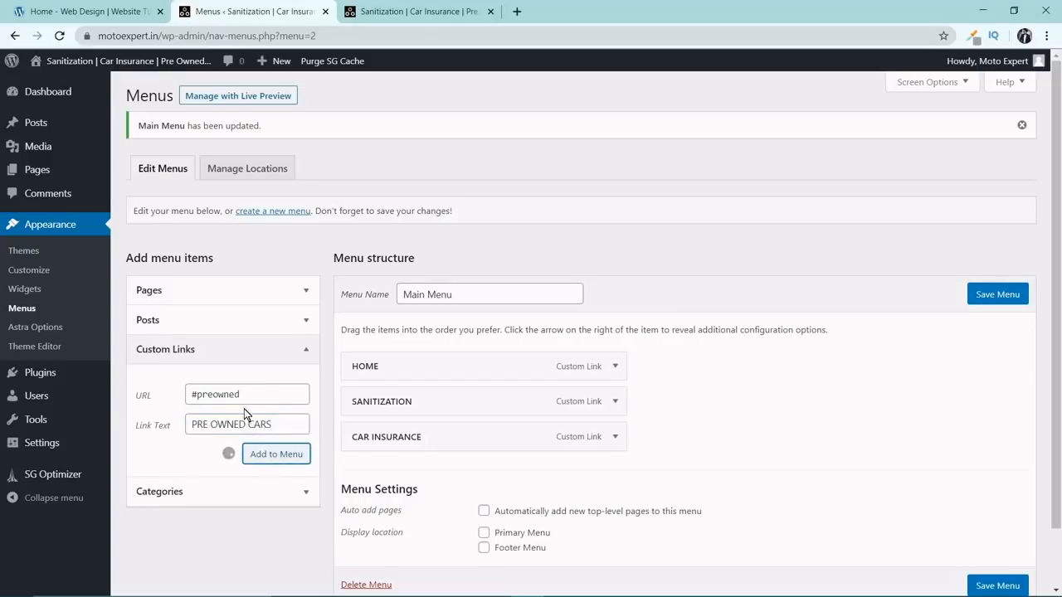
Add a custom link to the menu with URL #about and link text ABOUT.
click(248, 394)
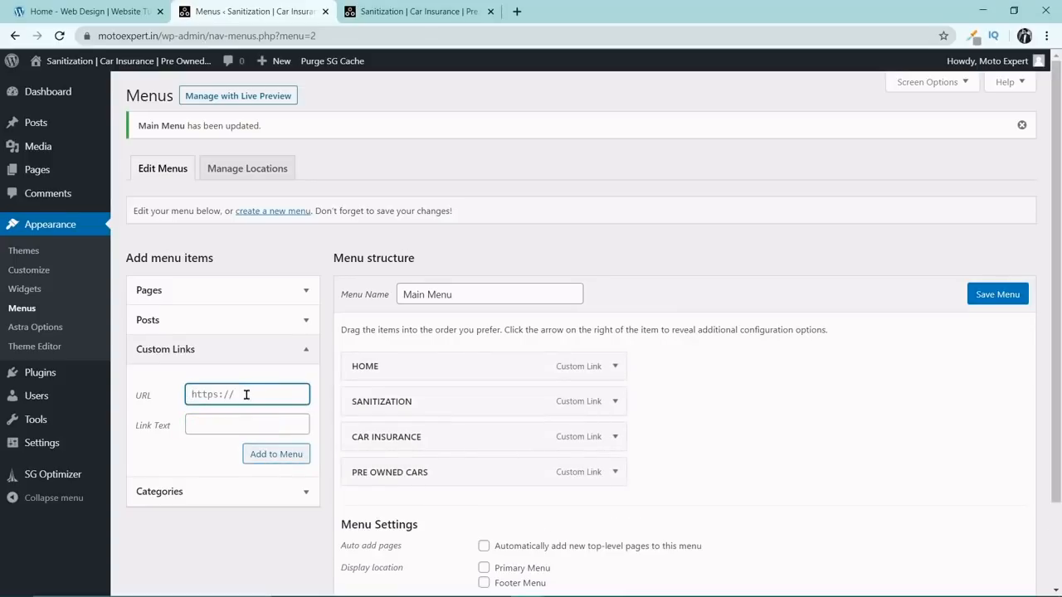
text(3)
key(BackSpace)
text(#about)
key(Tab)
text(ABOUT)
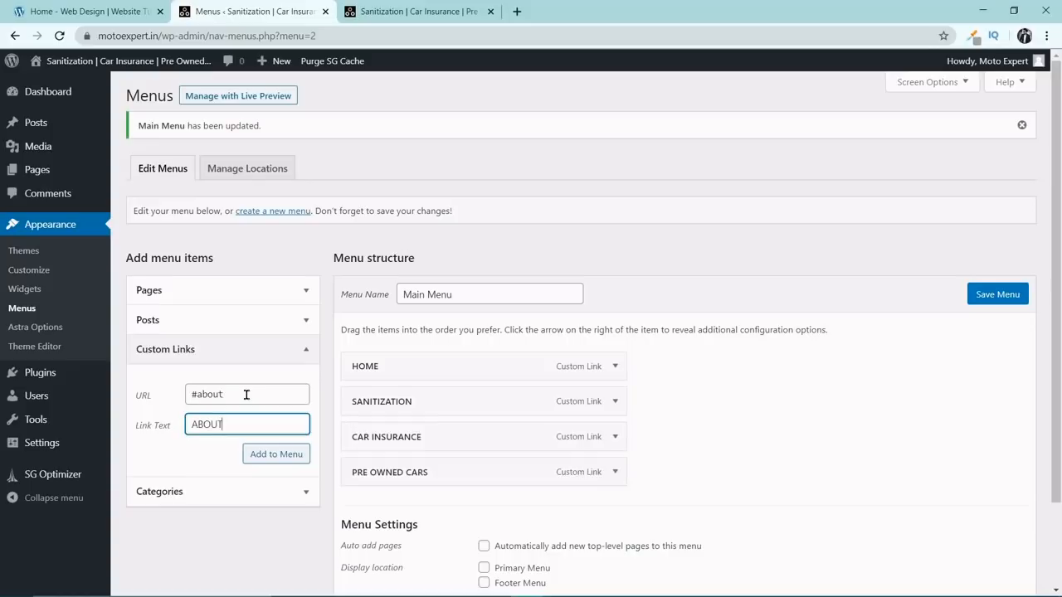
click(267, 454)
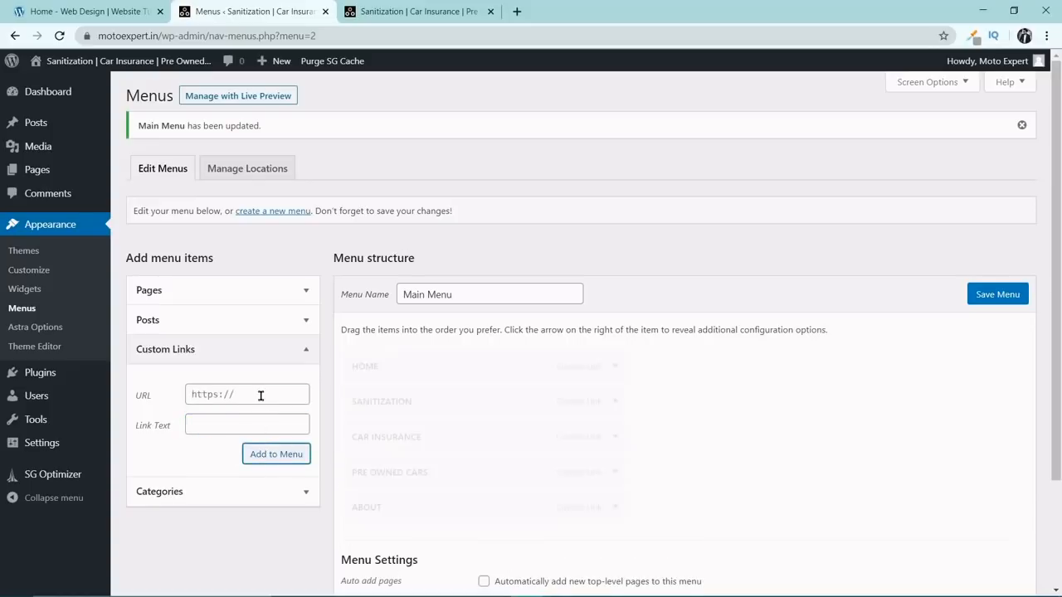
Add a custom link to the menu with URL #contact and link text CONTACT.
click(258, 395)
text(4)
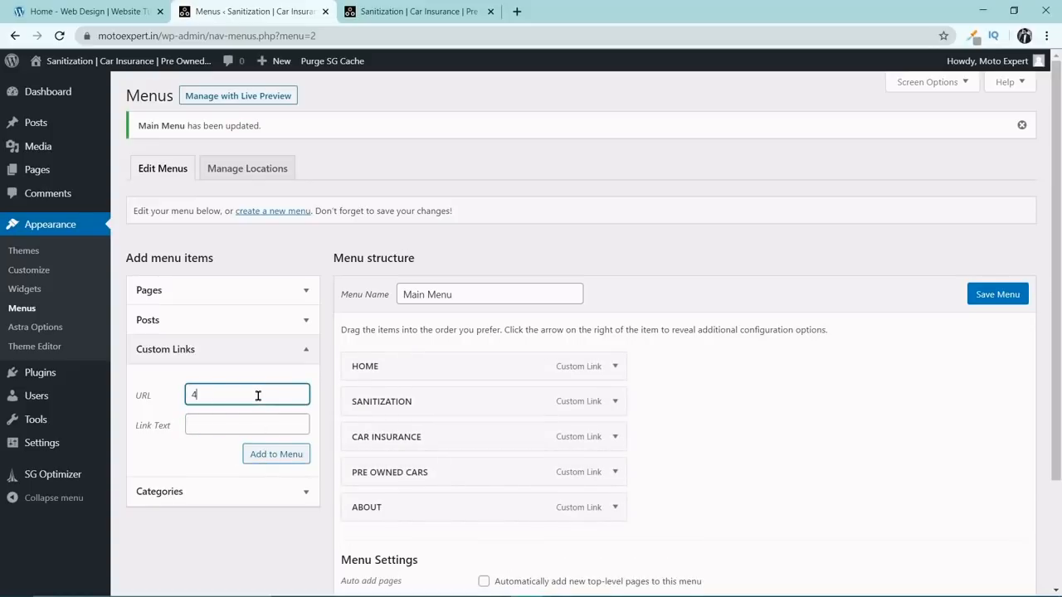
key(BackSpace)
text(#contact)
key(Tab)
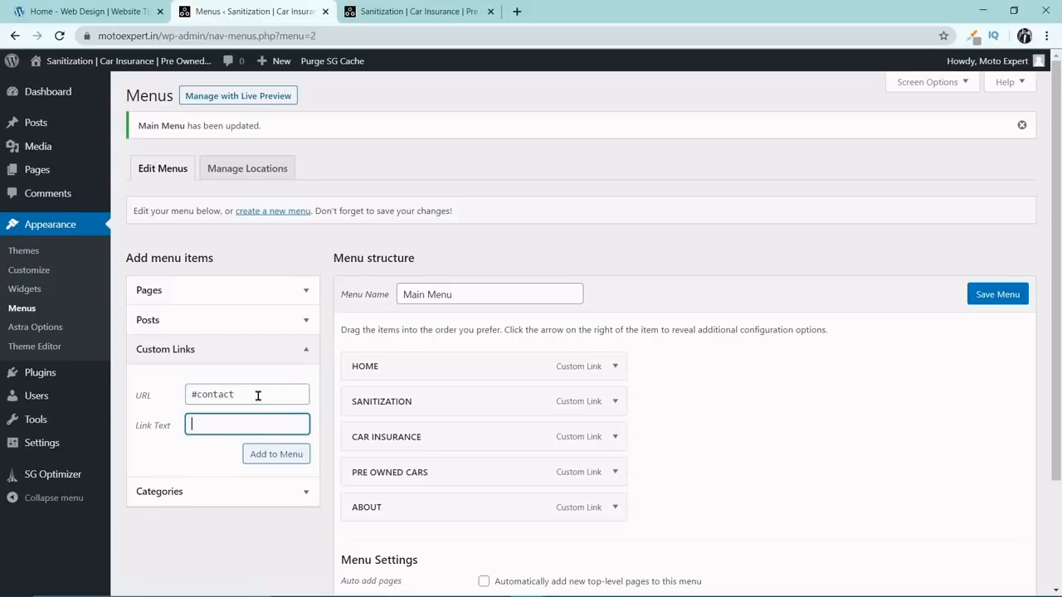
text(CONTACT)
click(297, 460)
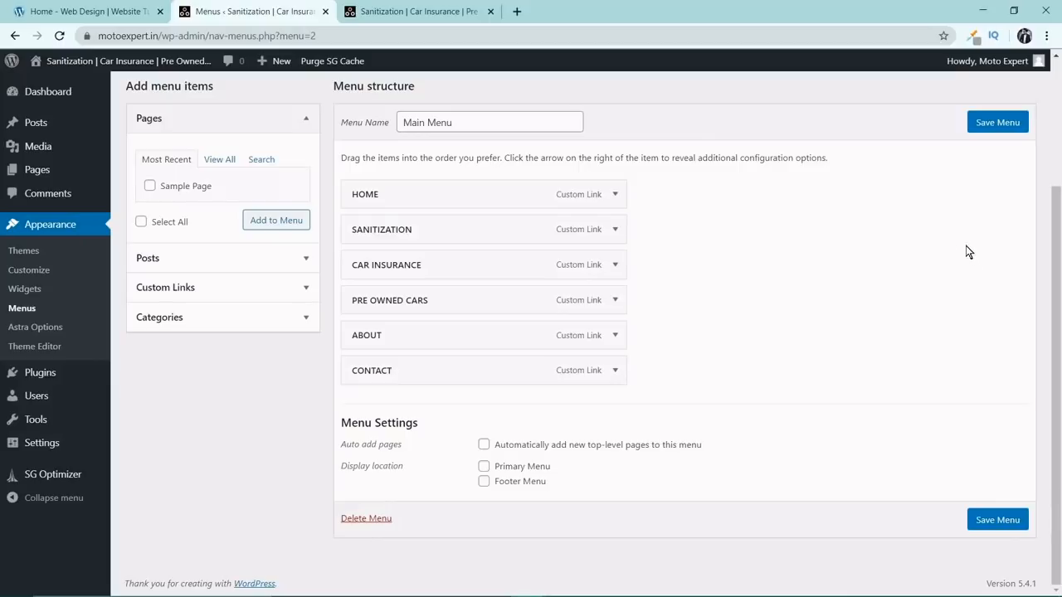
Assign the menu to the Primary Menu display location, save it and refresh the live site to check the header.
click(484, 467)
click(985, 521)
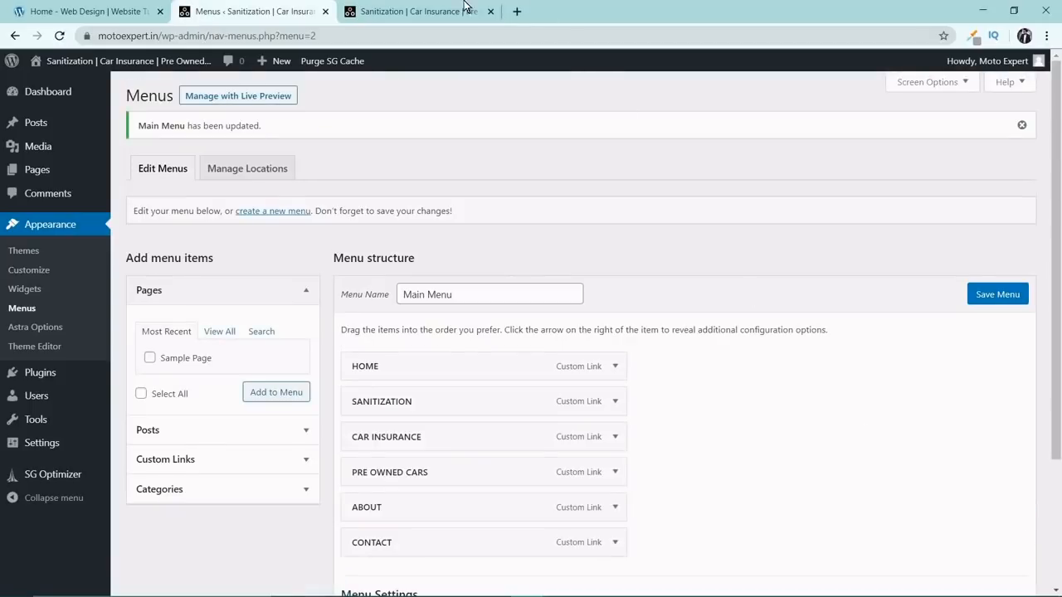
click(445, 12)
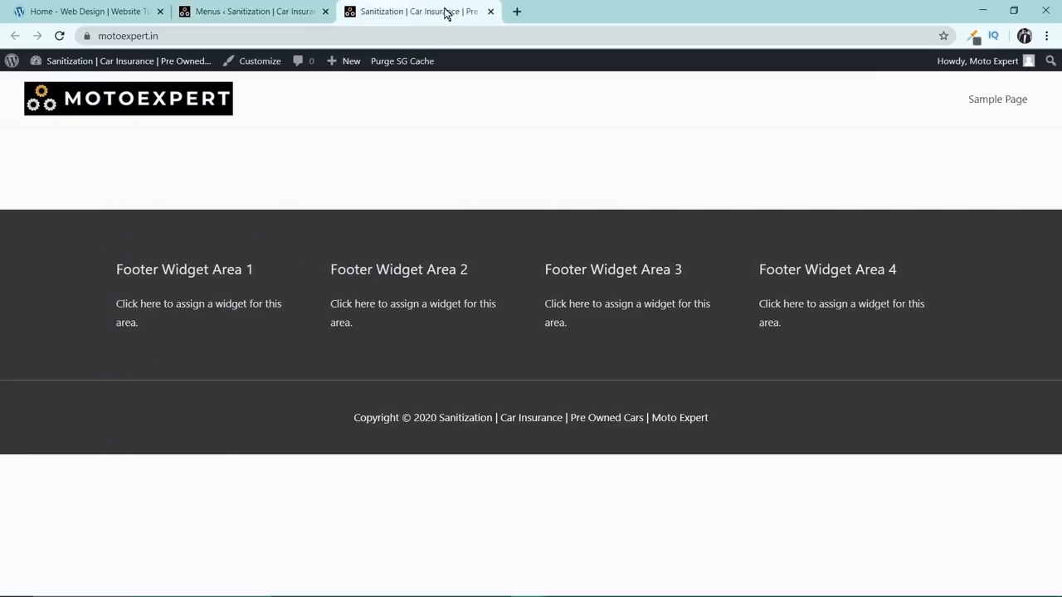
click(61, 36)
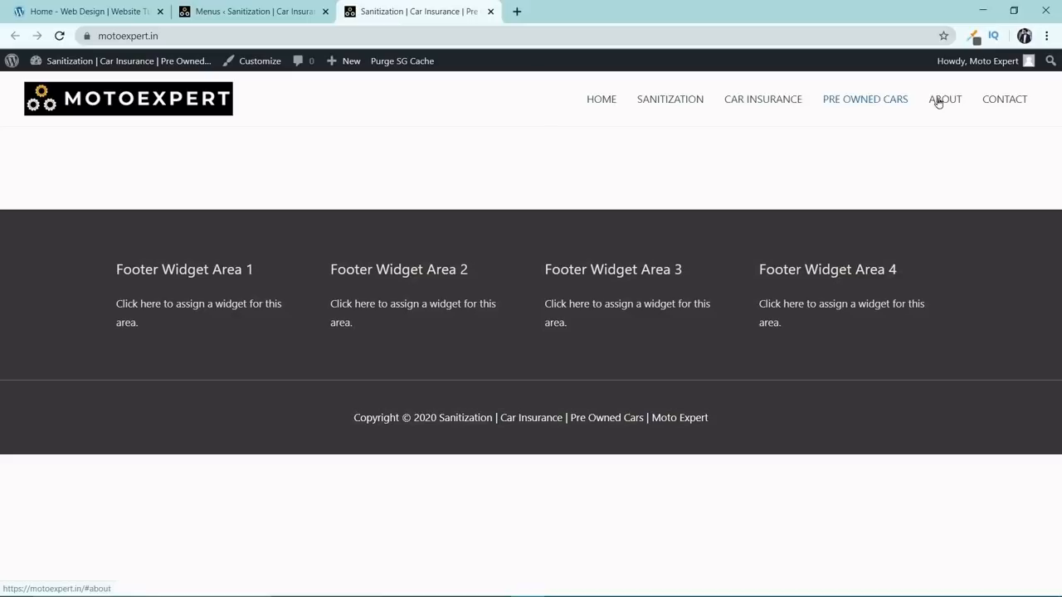
Create a new page titled Home and publish it.
click(300, 10)
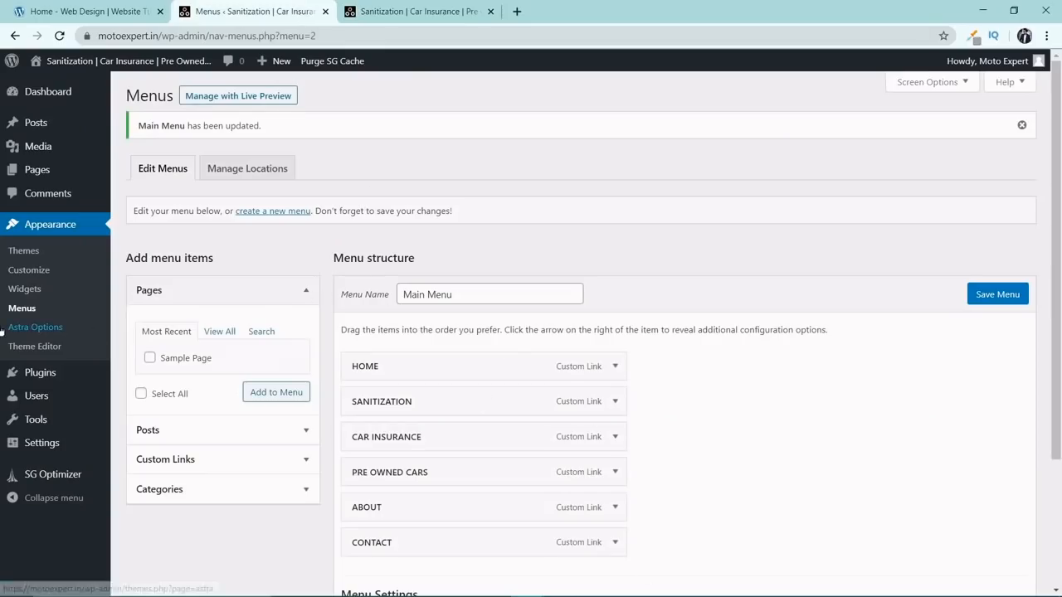
mouse_move(69, 169)
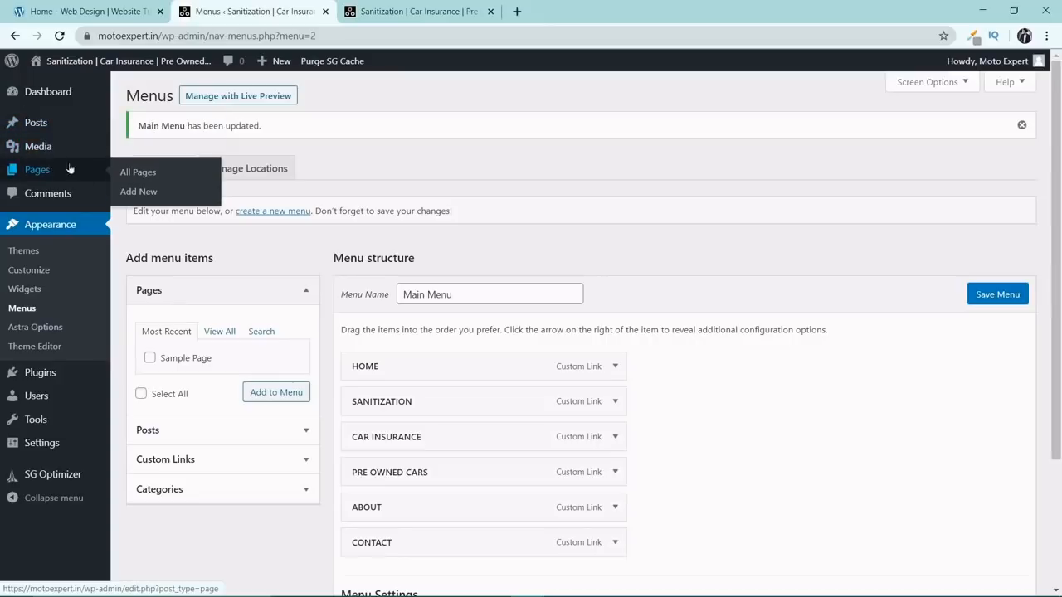
click(143, 192)
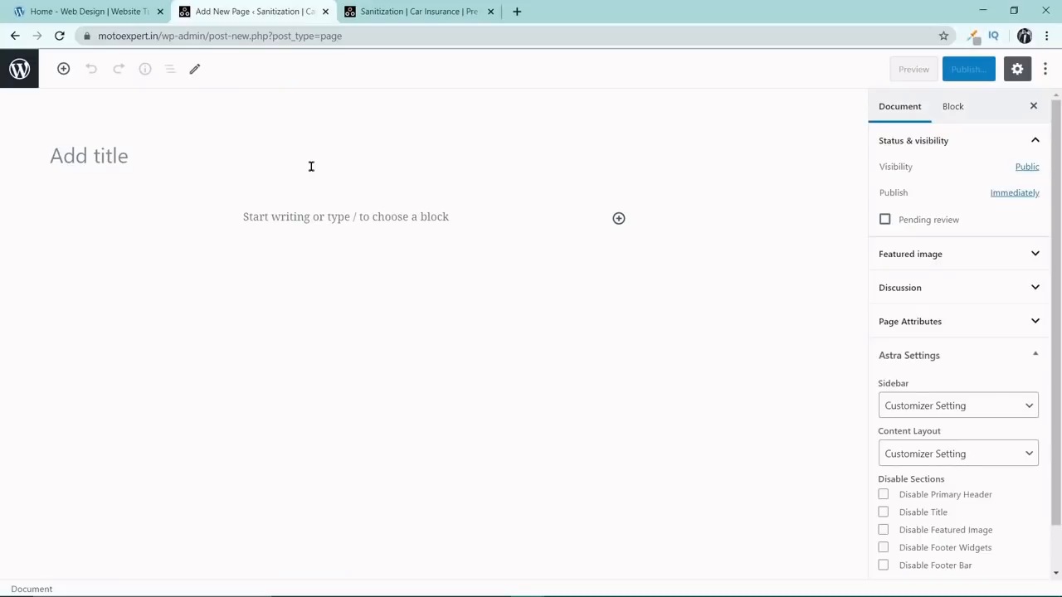
click(311, 170)
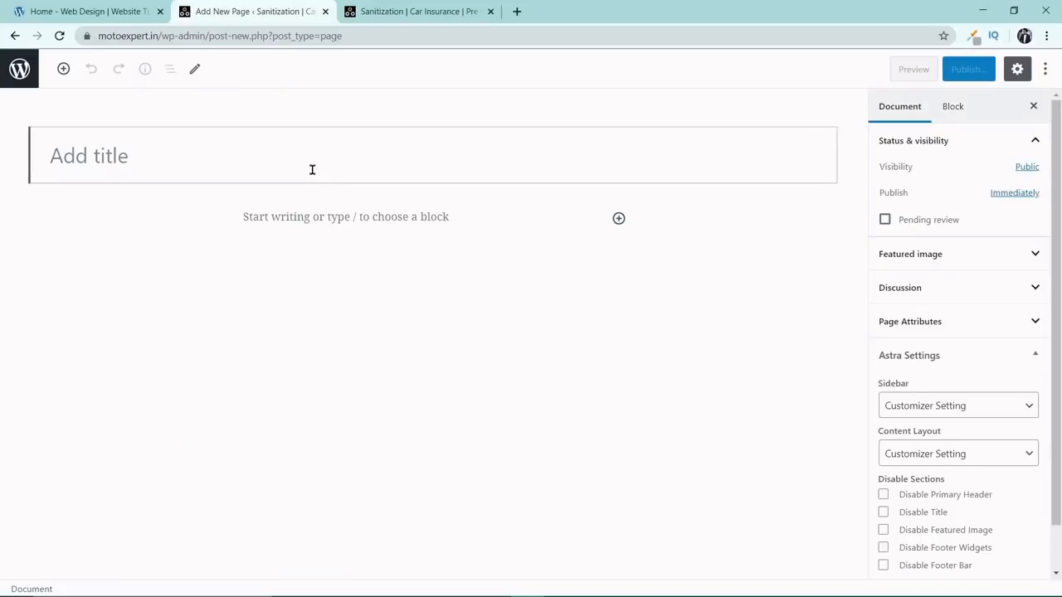
text(Home)
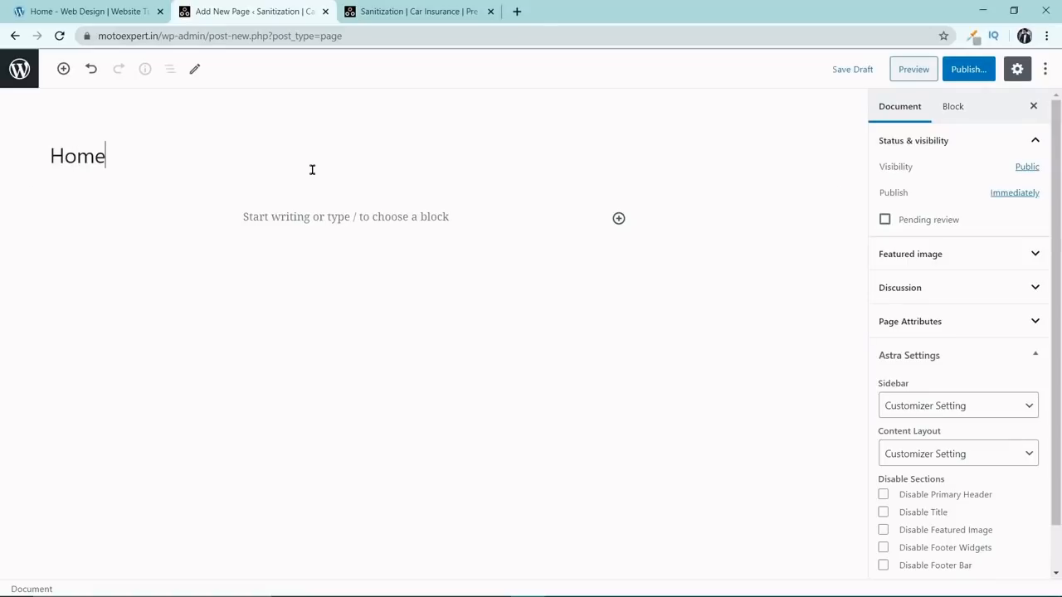
click(980, 76)
click(975, 73)
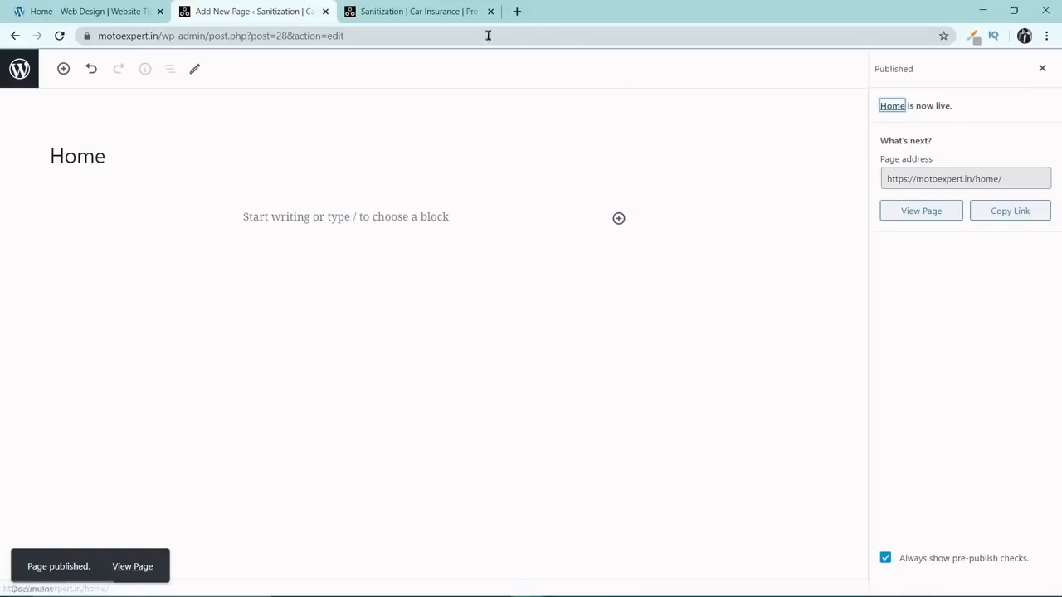
Set the site's homepage to a static page using the Home page in the Reading settings, and save the changes.
click(19, 68)
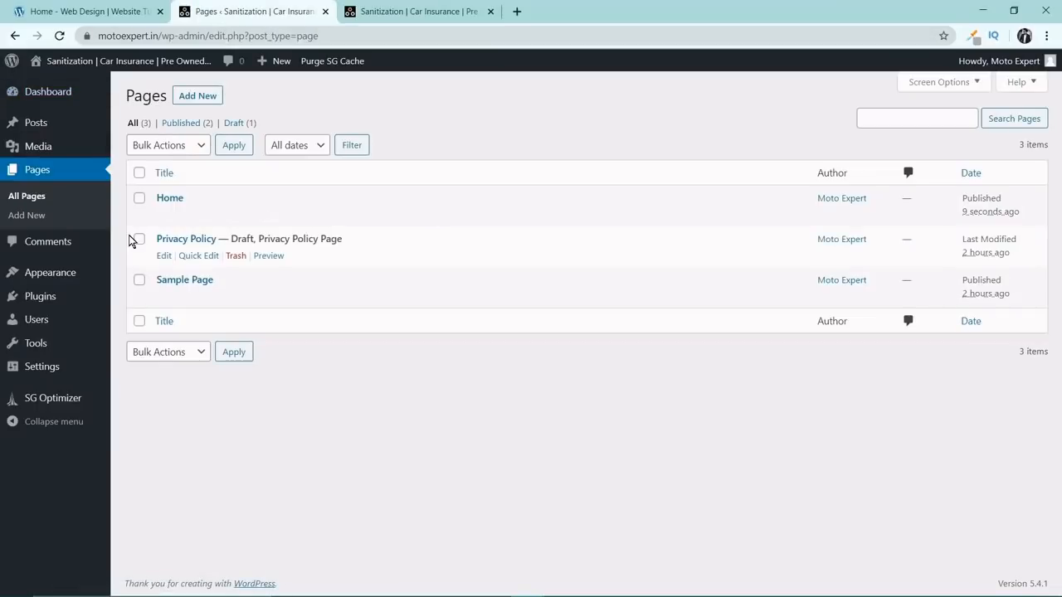
mouse_move(49, 368)
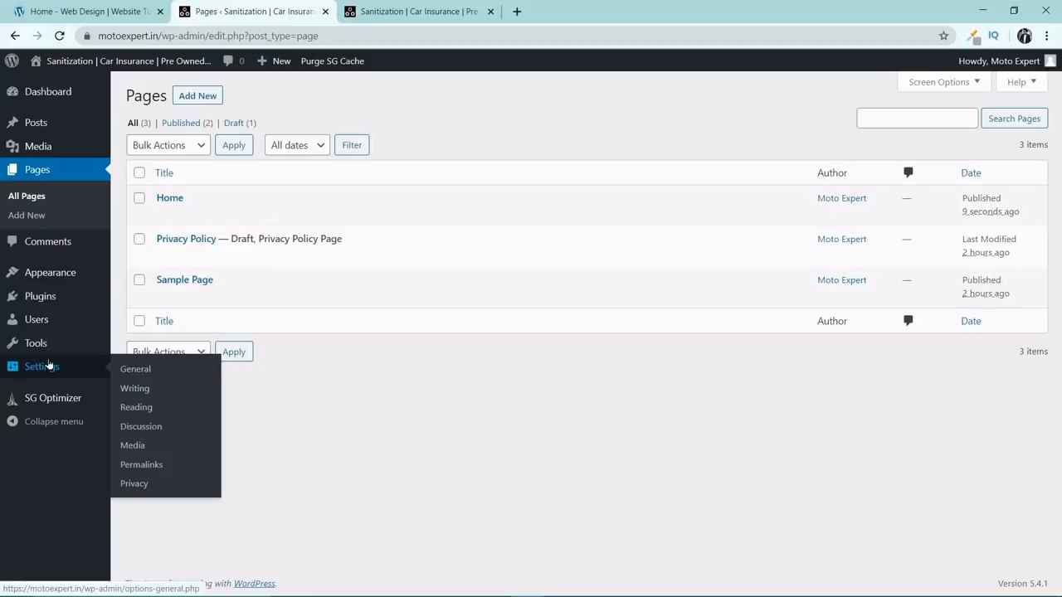
click(159, 410)
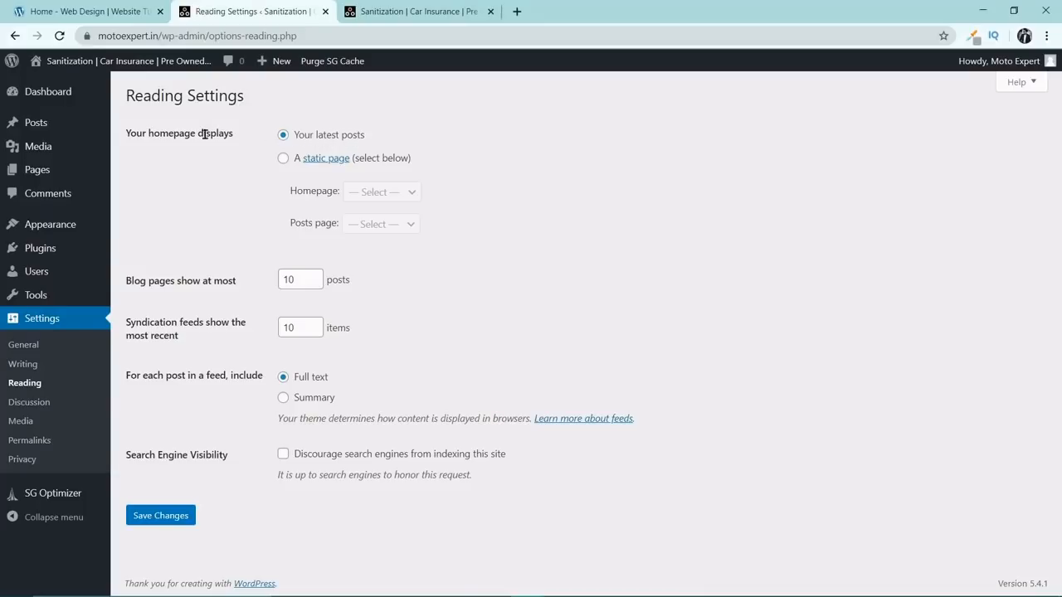
drag(128, 133, 235, 135)
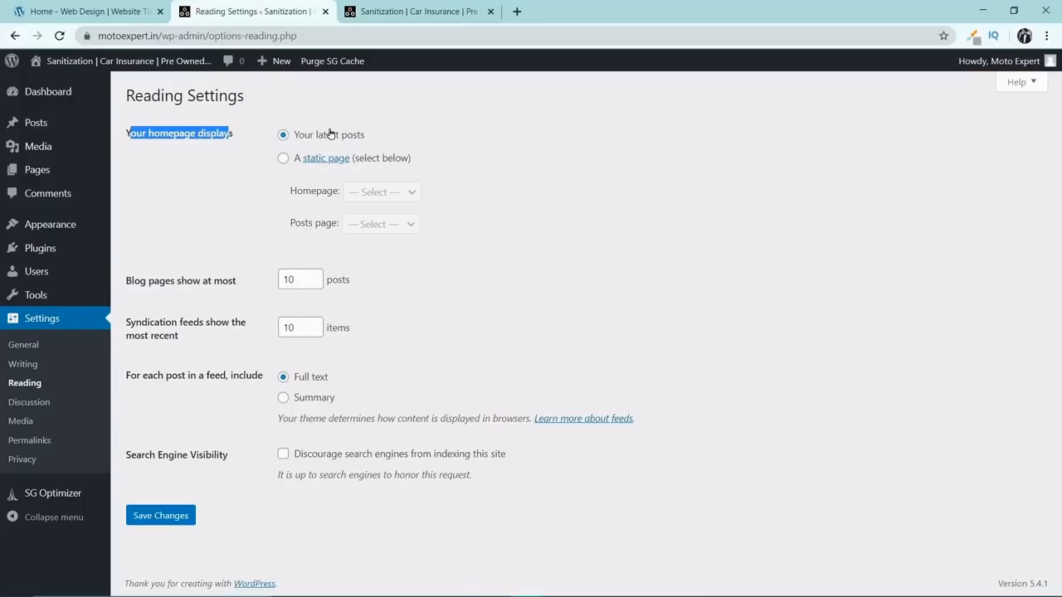
click(283, 160)
click(384, 194)
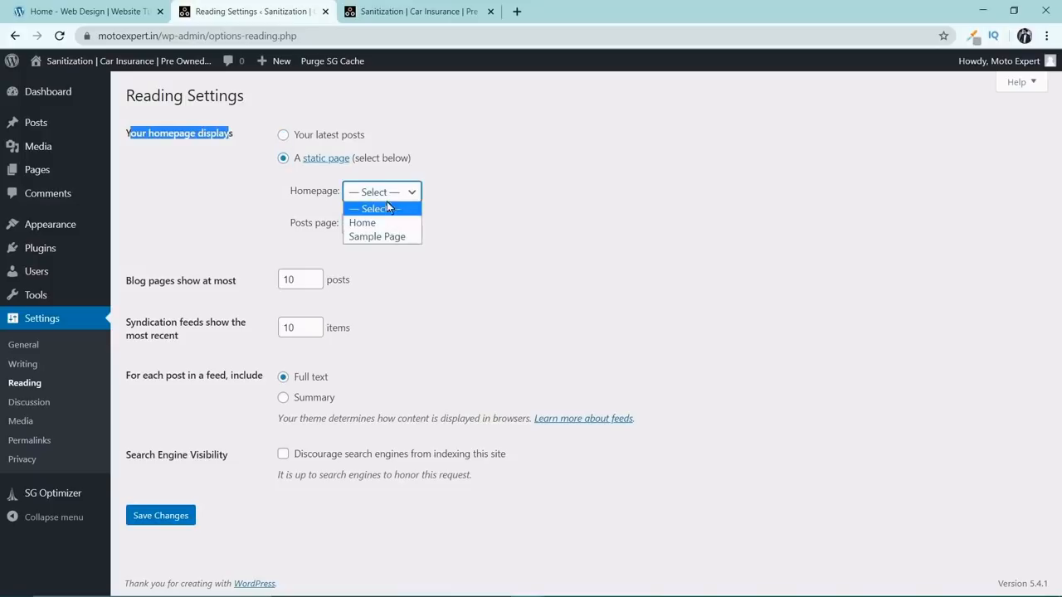
click(383, 217)
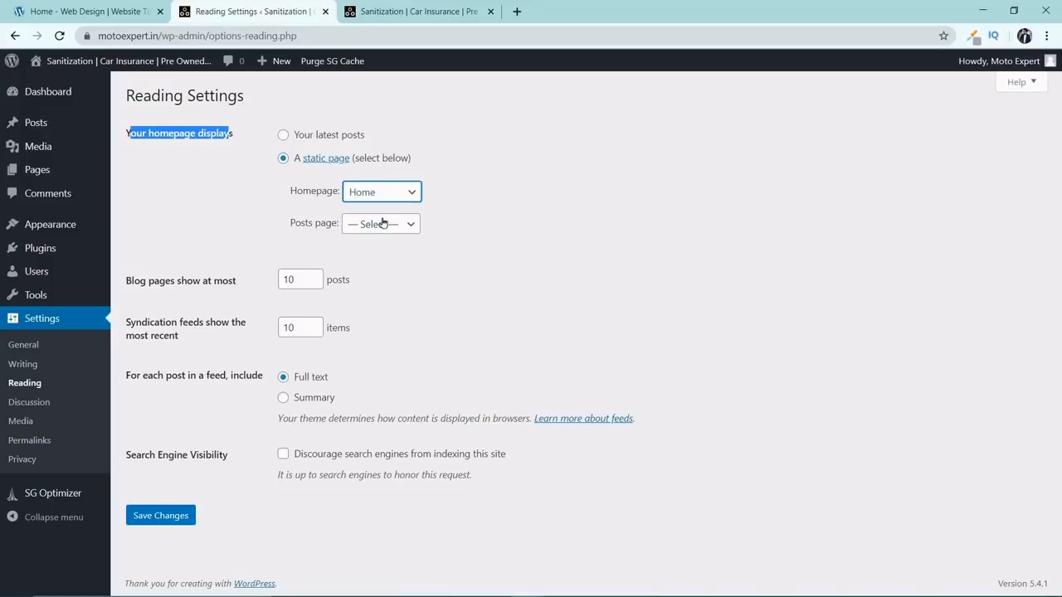
click(168, 524)
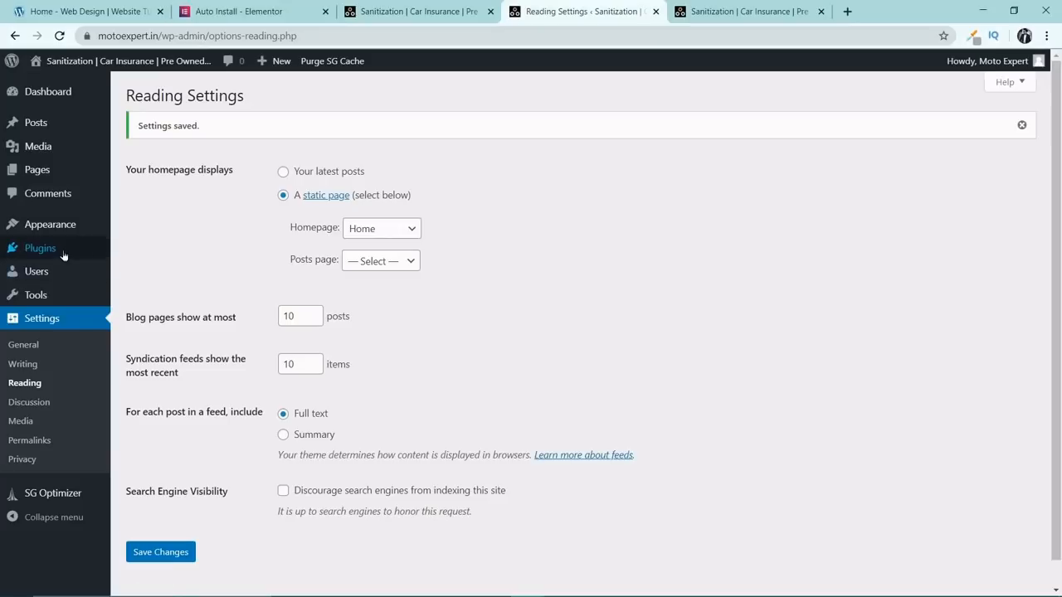
Find the Elementor Page Builder plugin, install and activate it, and dismiss its getting-started screen.
mouse_move(63, 254)
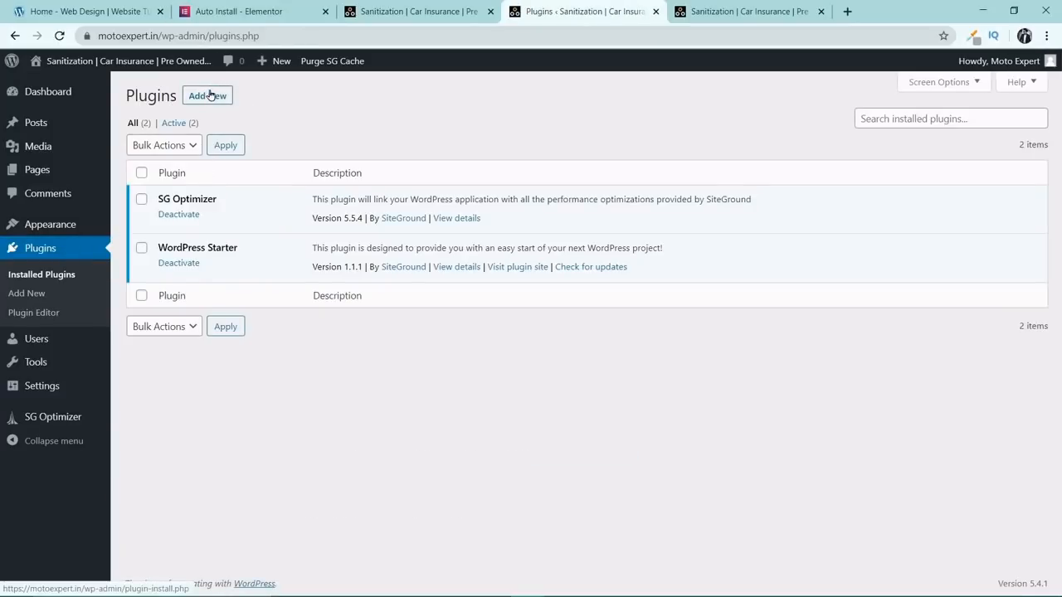
click(208, 96)
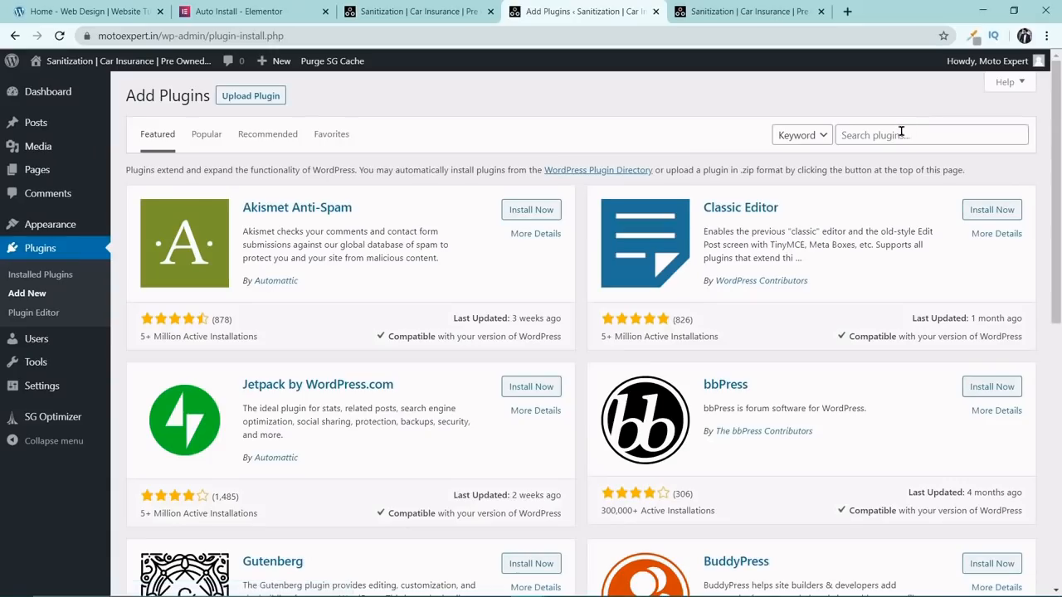
click(903, 135)
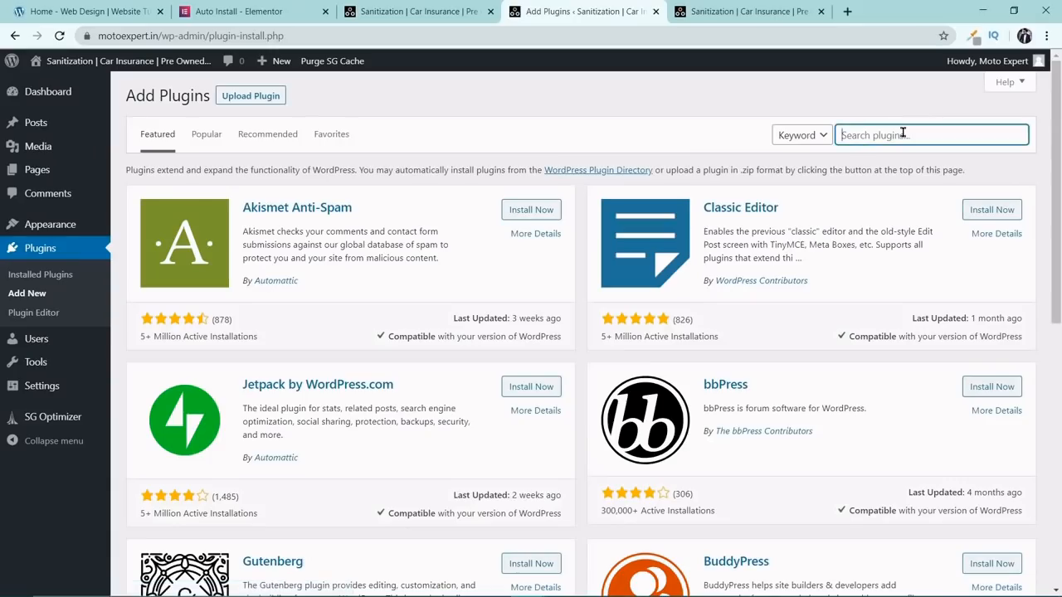
text(elementor)
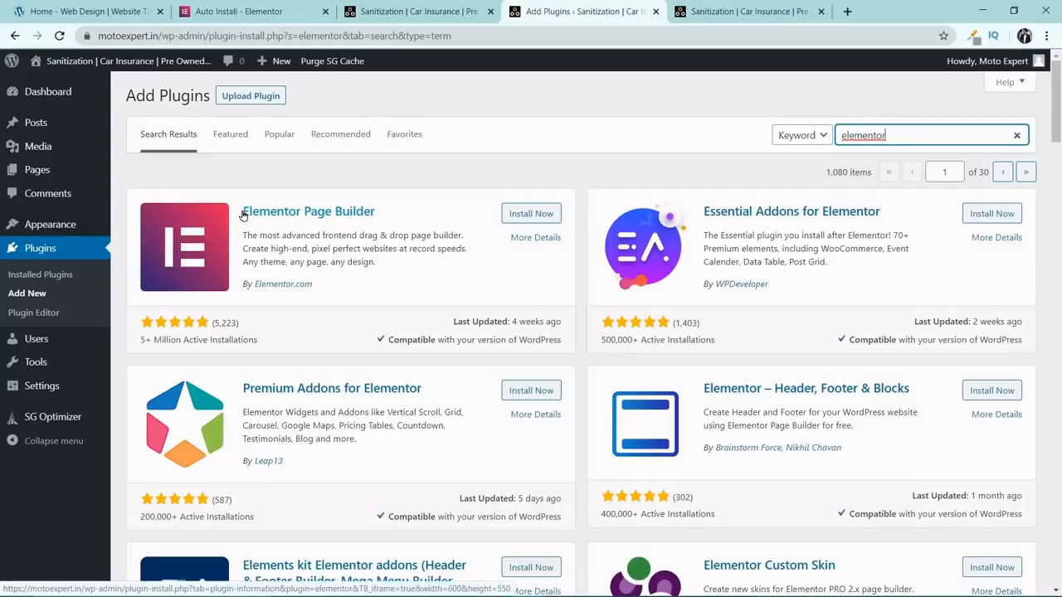
click(528, 213)
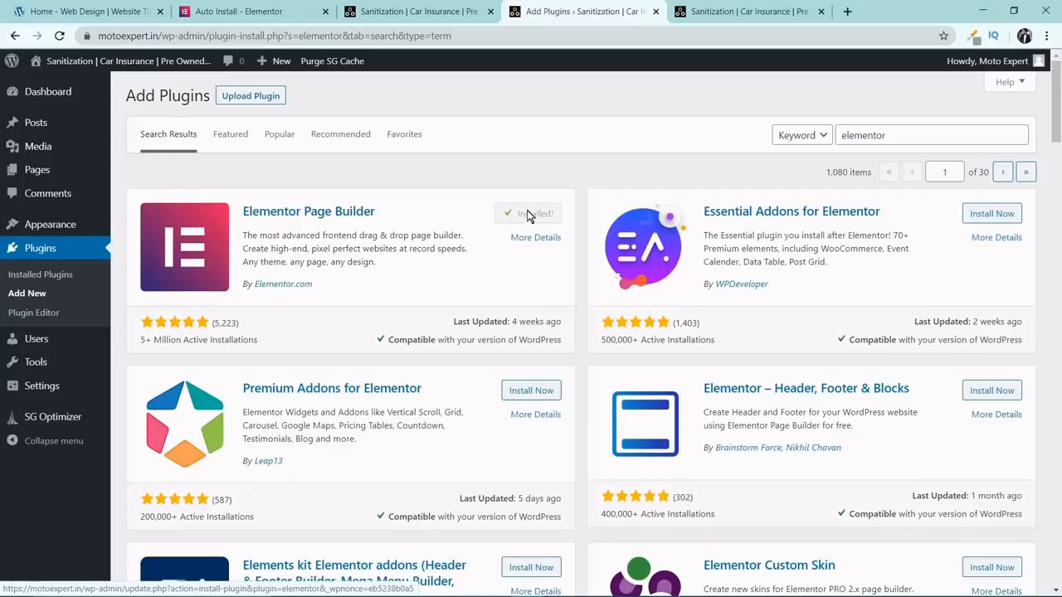
click(528, 215)
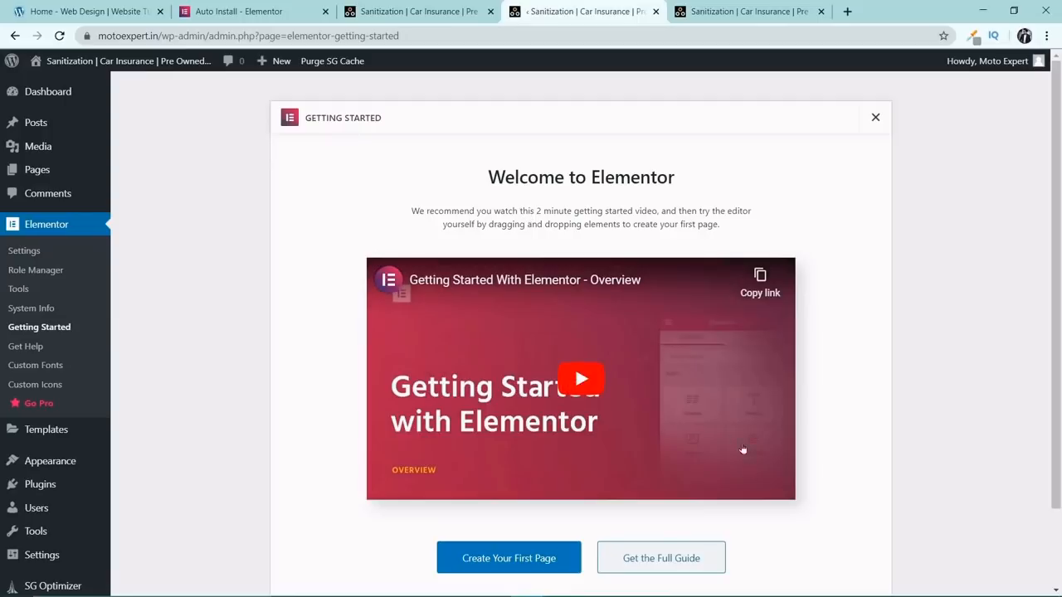
click(876, 120)
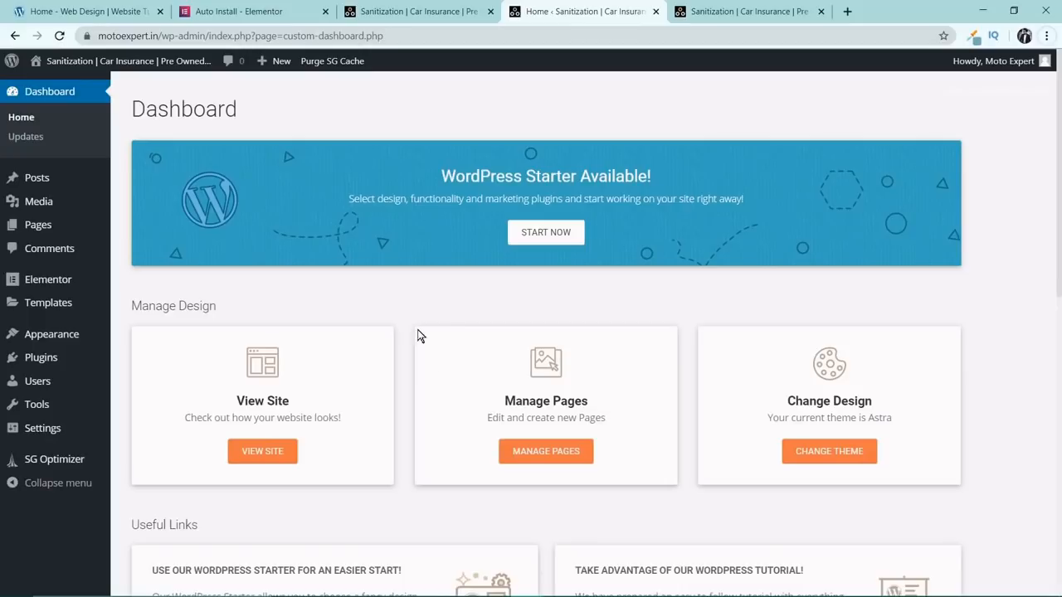
Move the Privacy Policy and Sample Page pages to the Trash.
mouse_move(71, 290)
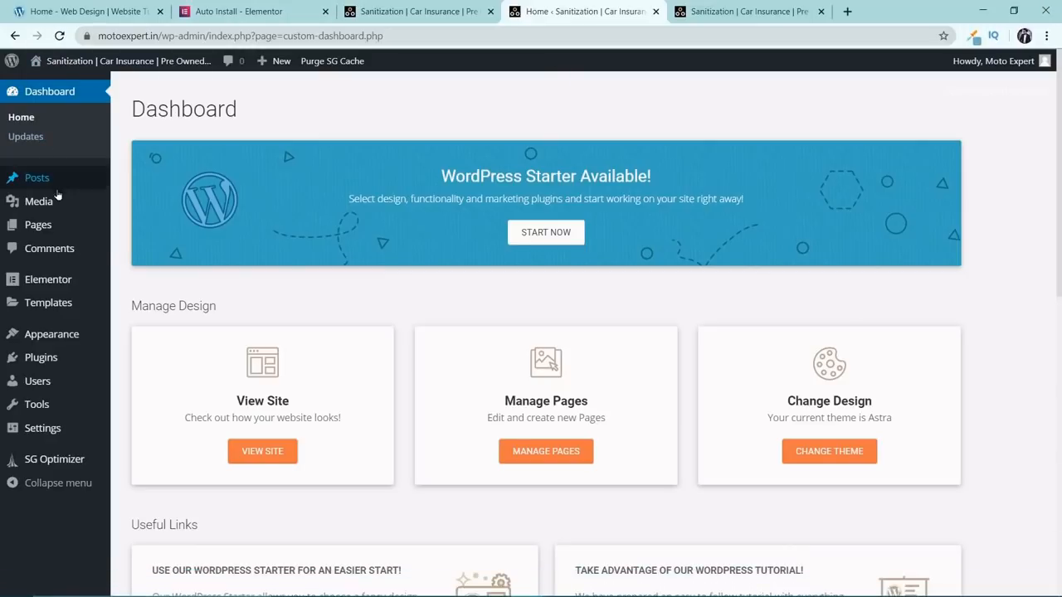
mouse_move(50, 225)
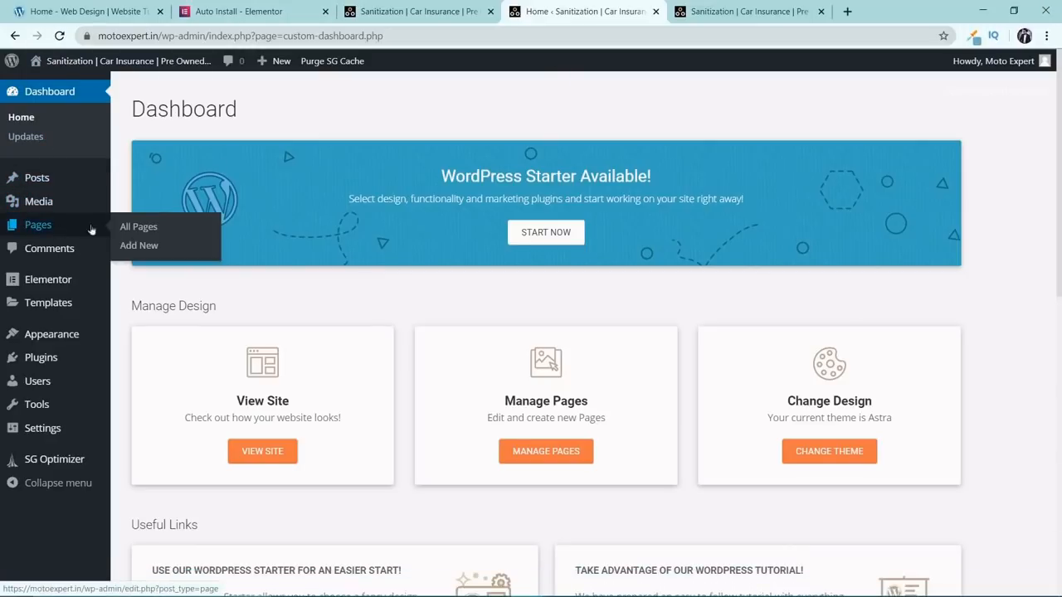
click(165, 228)
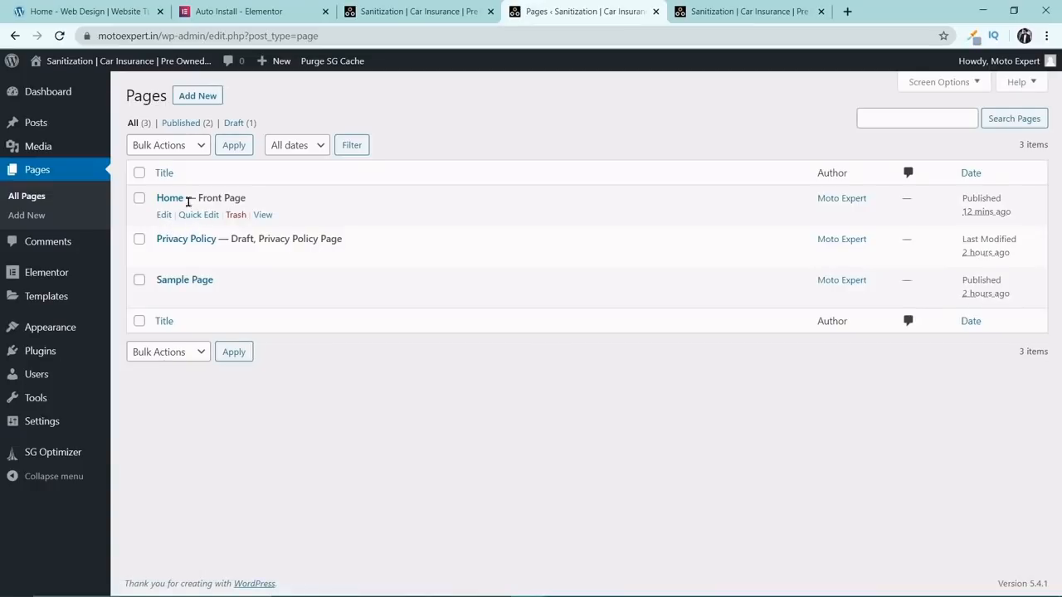
click(139, 239)
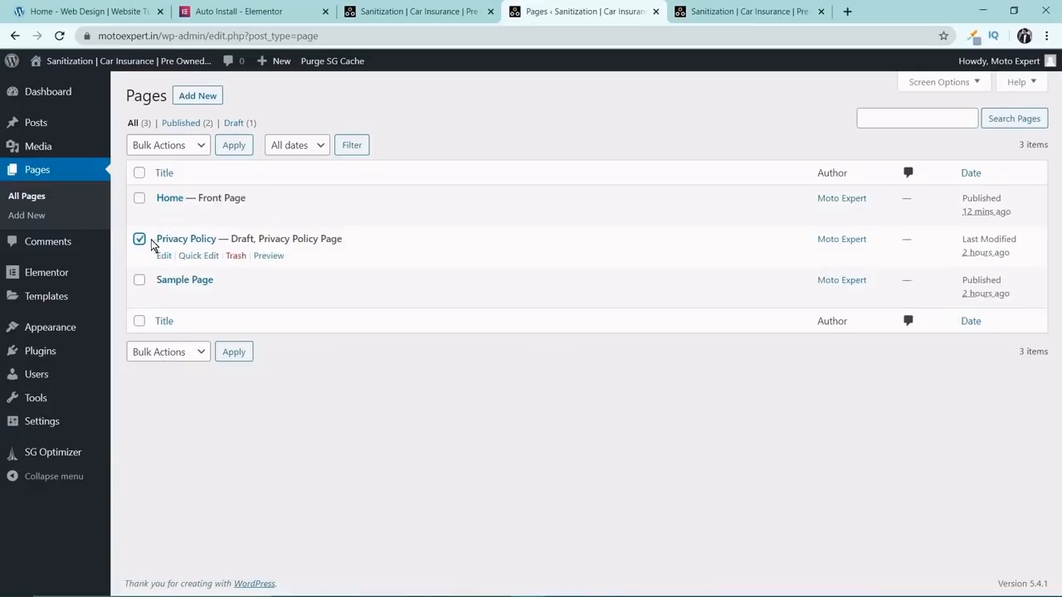
click(140, 279)
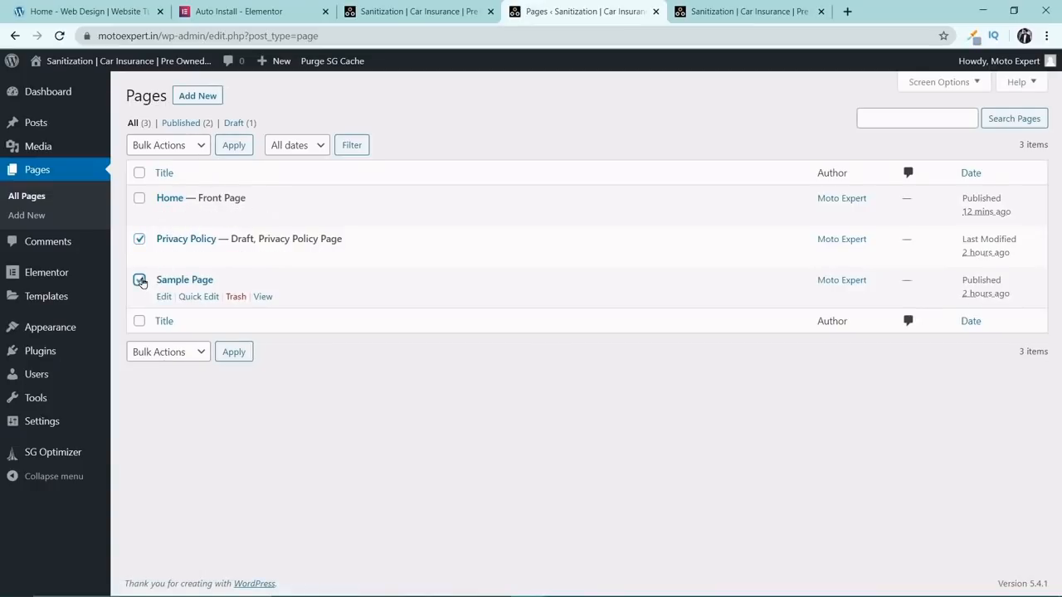
click(199, 144)
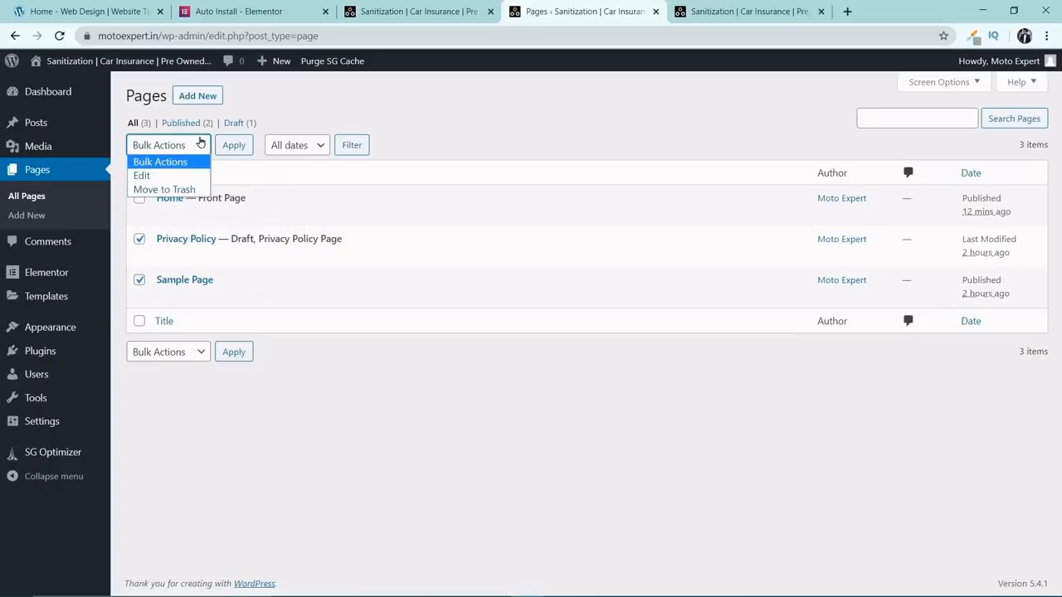
click(182, 189)
click(232, 352)
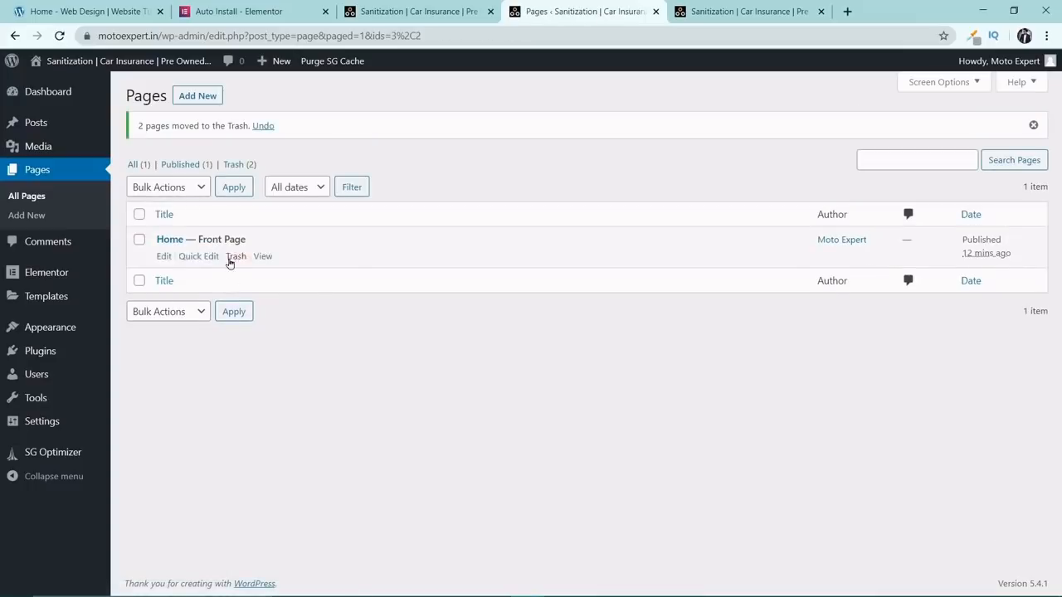
Permanently delete the Privacy Policy and Sample Page pages from the Trash.
click(239, 164)
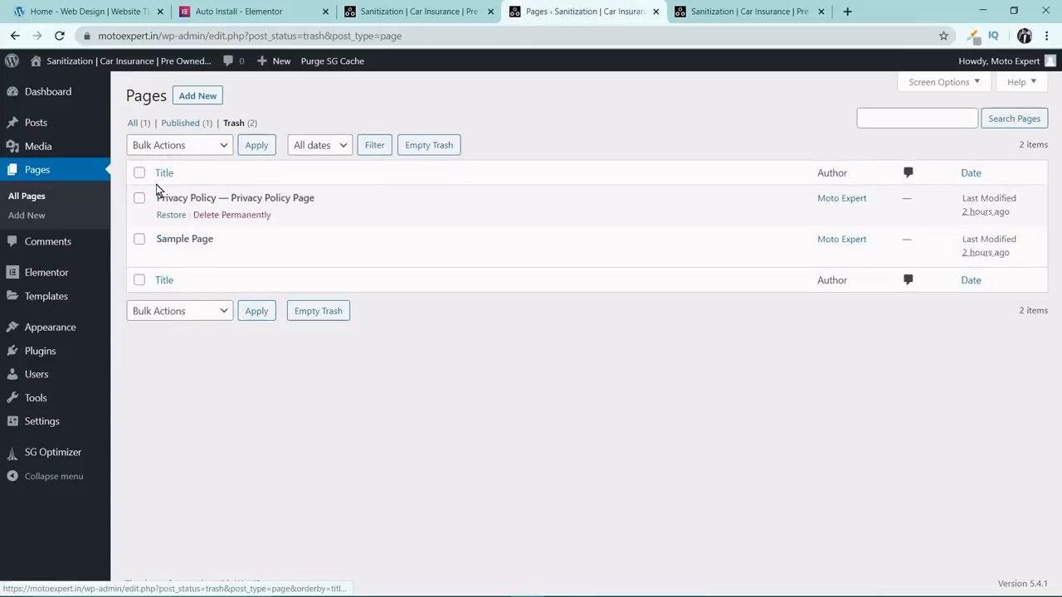
click(139, 173)
click(224, 149)
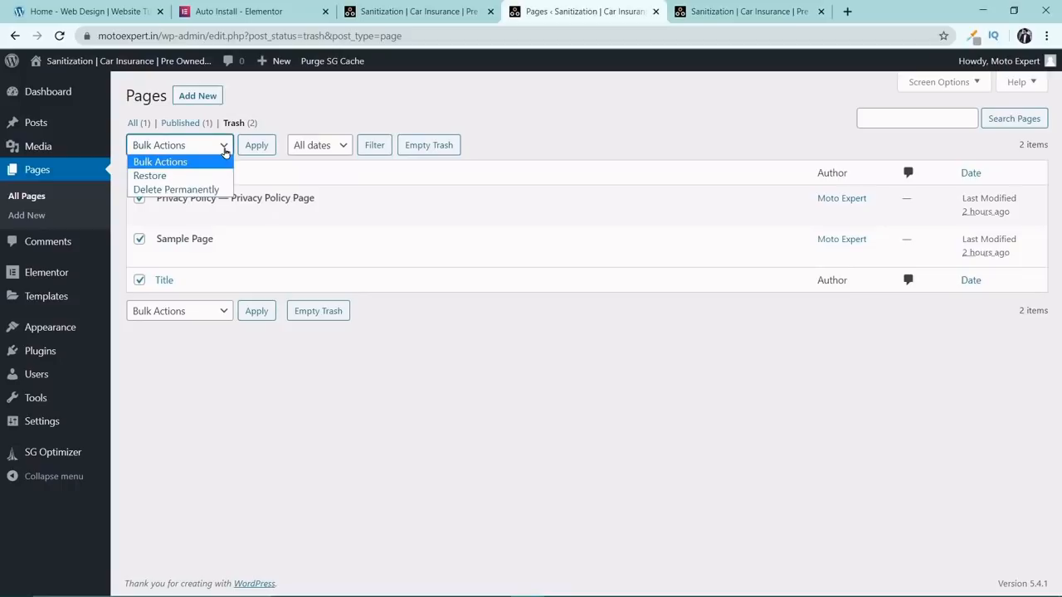
click(207, 190)
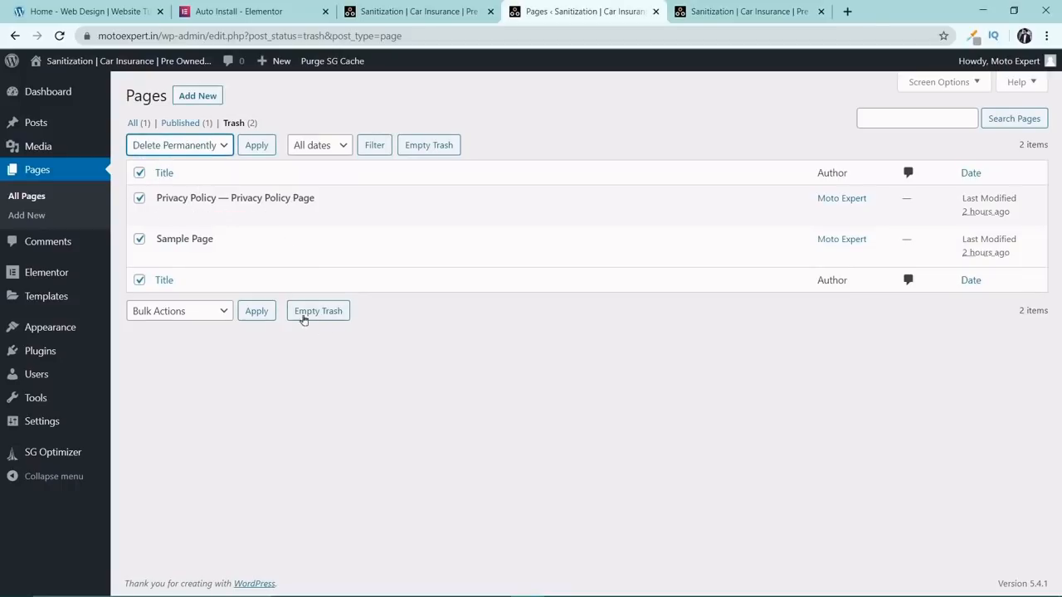
click(258, 311)
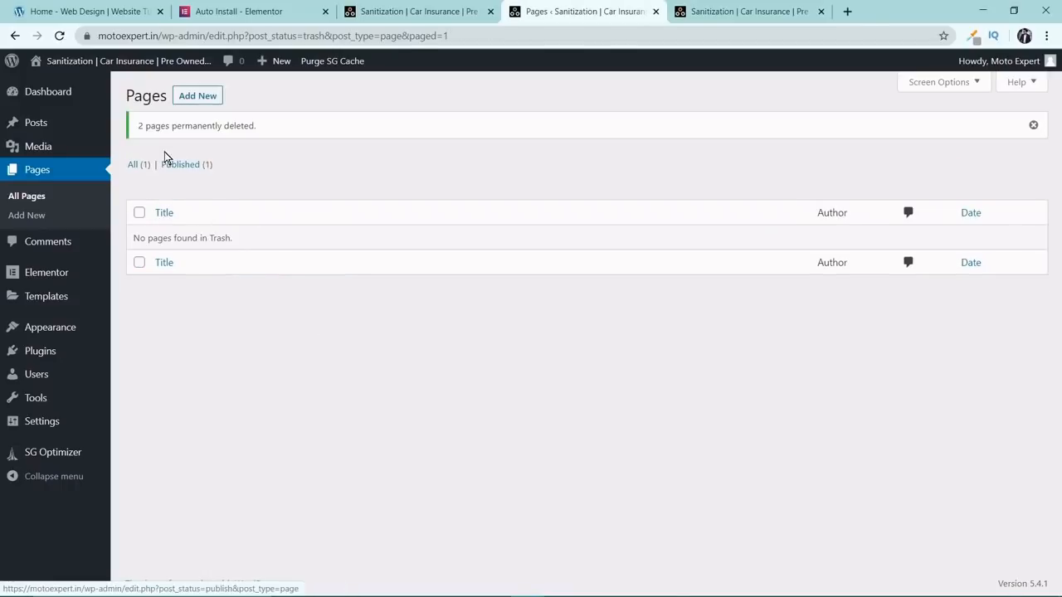
Open the Home page from the full pages list for editing with Elementor.
click(133, 165)
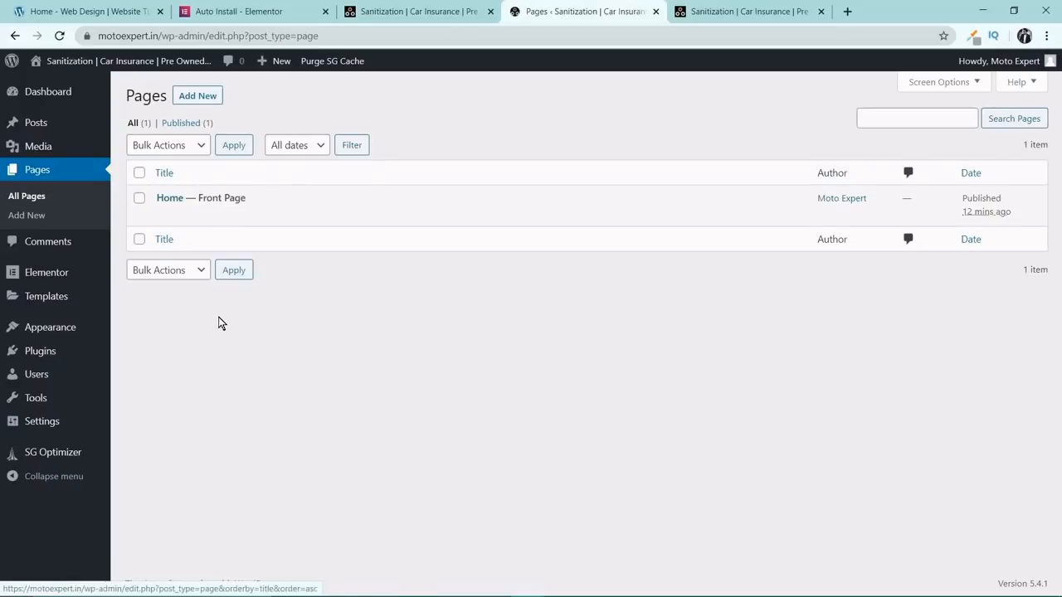
click(179, 202)
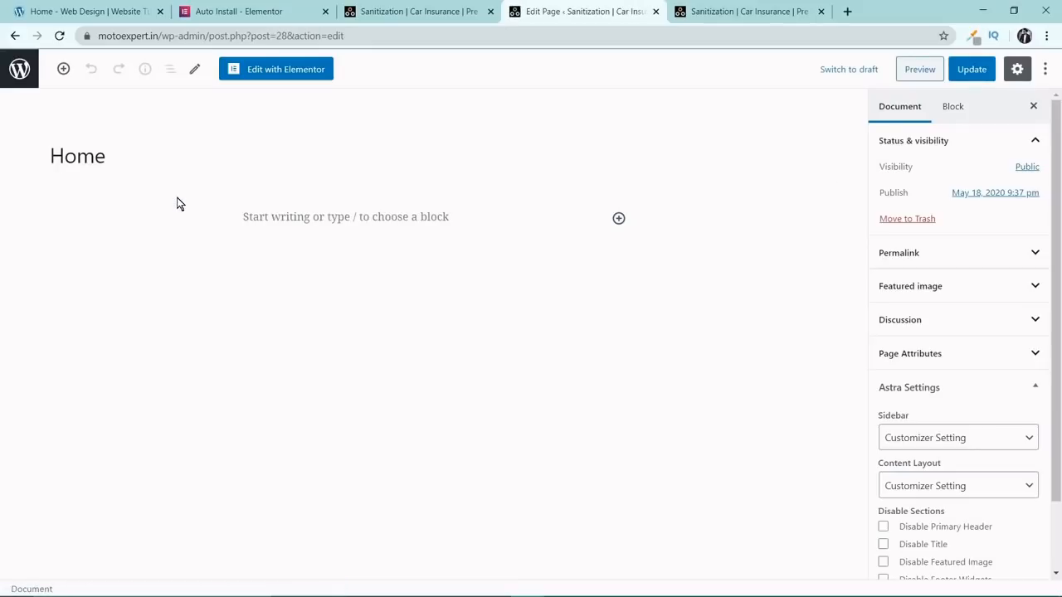
click(287, 70)
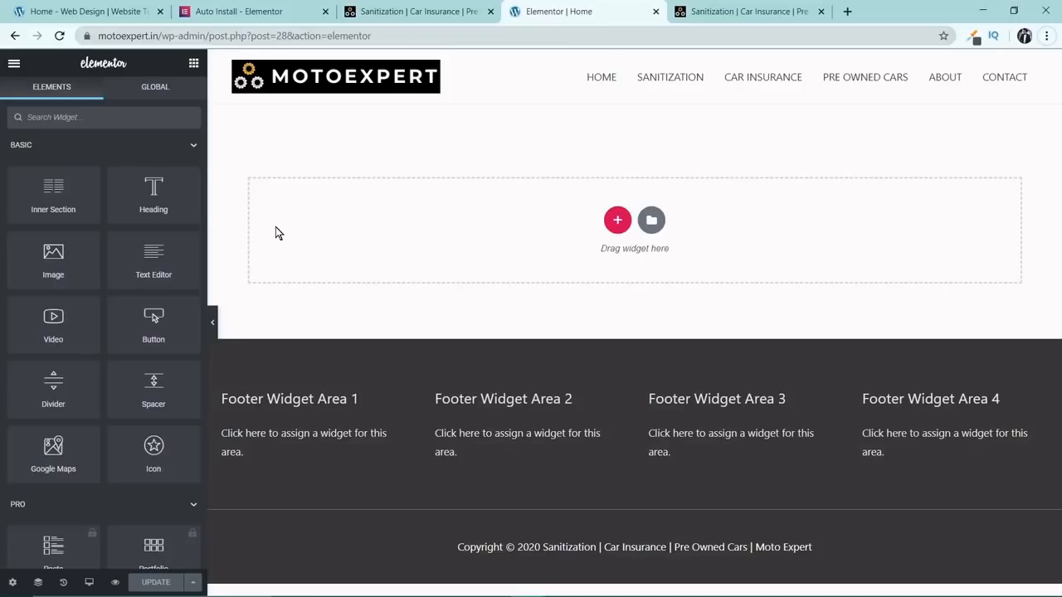
Try out a Heading widget and an Image widget with the three-gears picture, and delete the section holding them.
drag(154, 195, 470, 206)
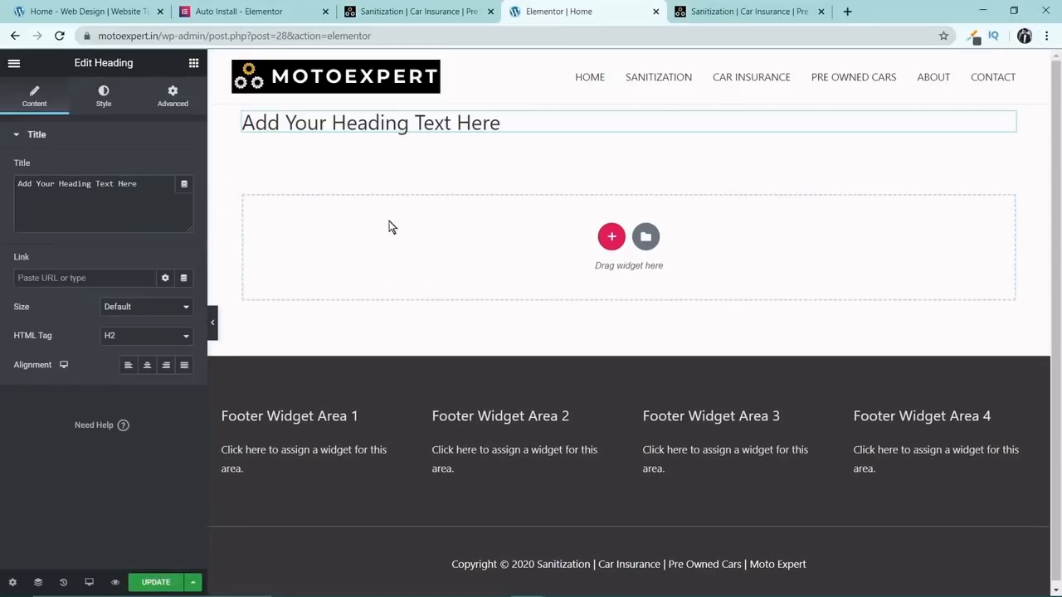
click(194, 63)
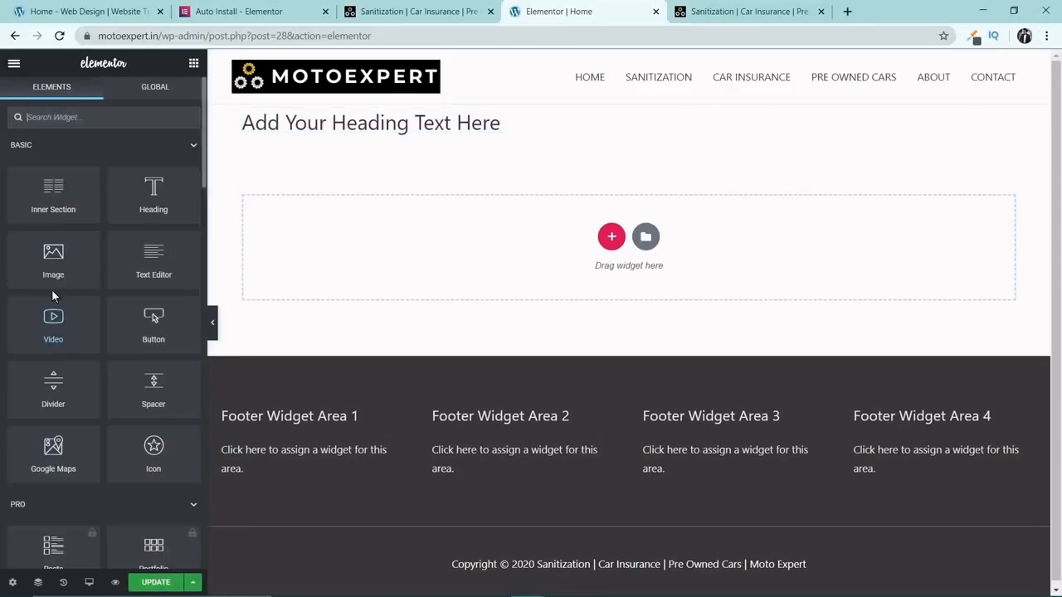
drag(53, 283, 458, 150)
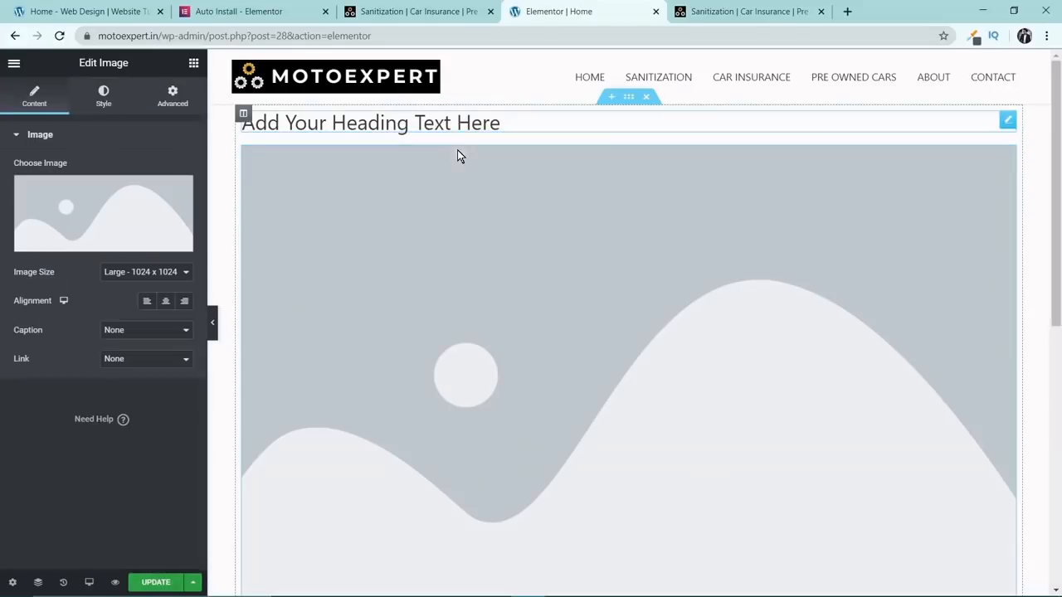
click(179, 226)
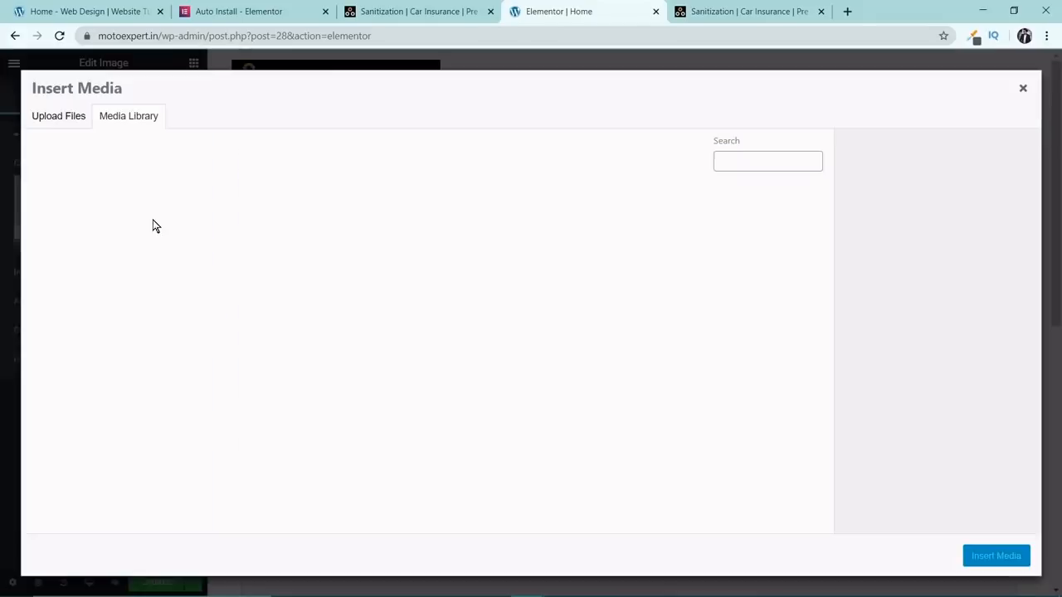
click(90, 223)
click(979, 557)
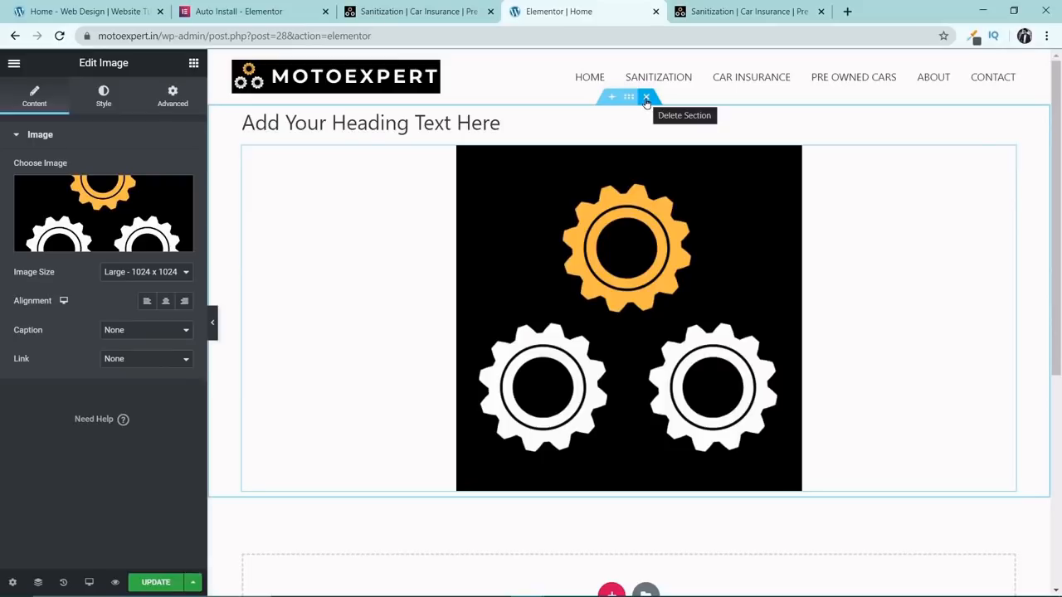
click(646, 99)
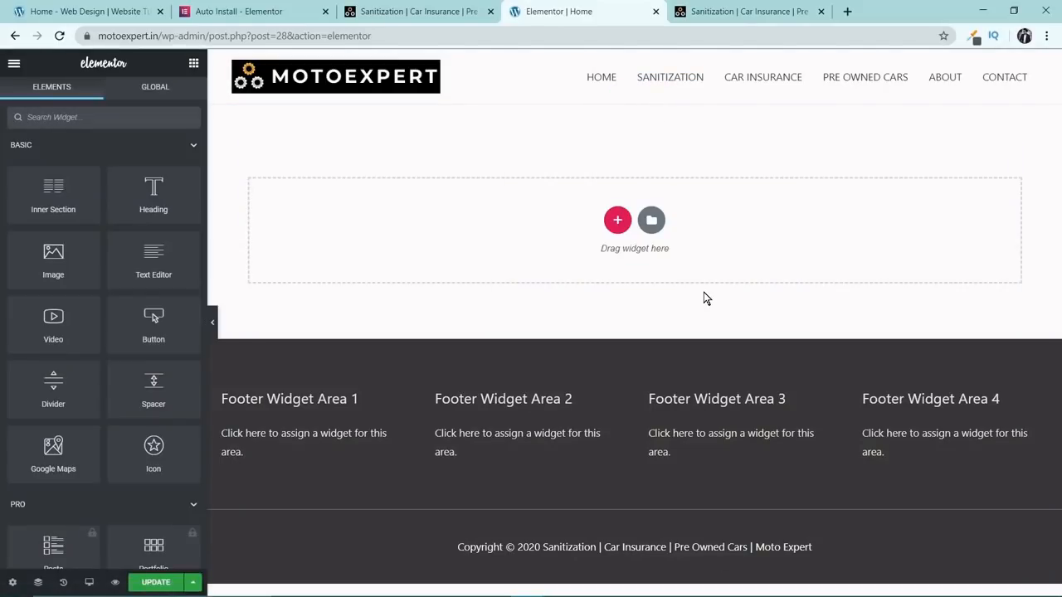
Search the Elementor library's page templates for "landing page" and look through the available designs.
click(652, 222)
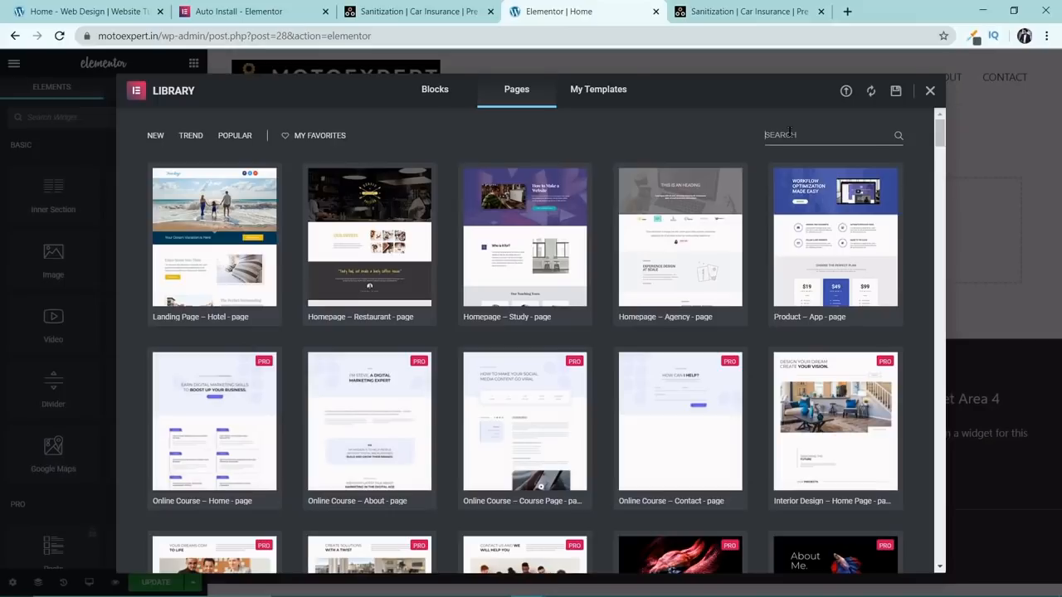
text(landing page)
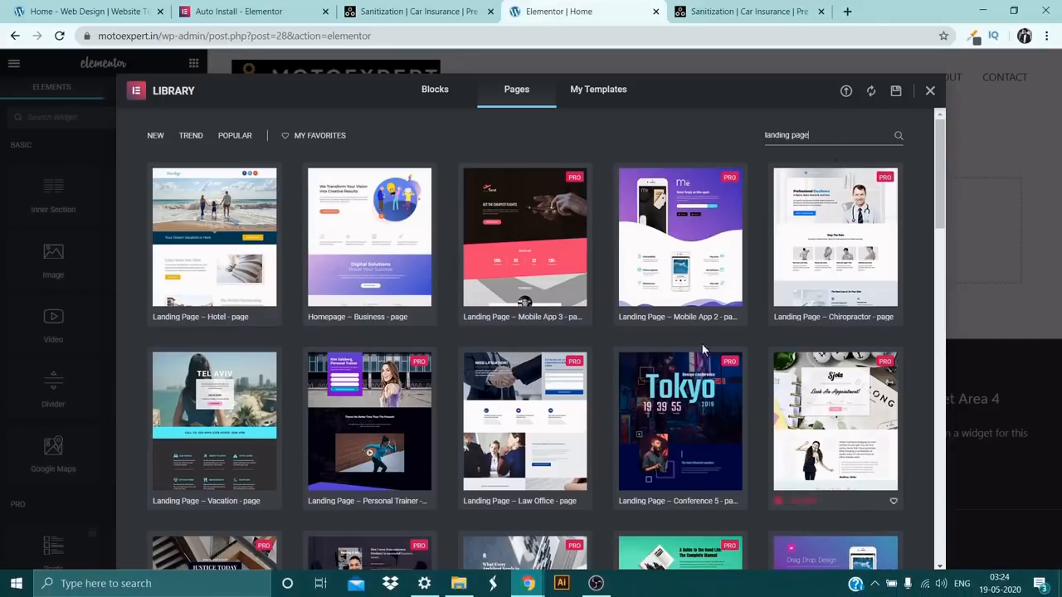
scroll(436, 282, down, 1)
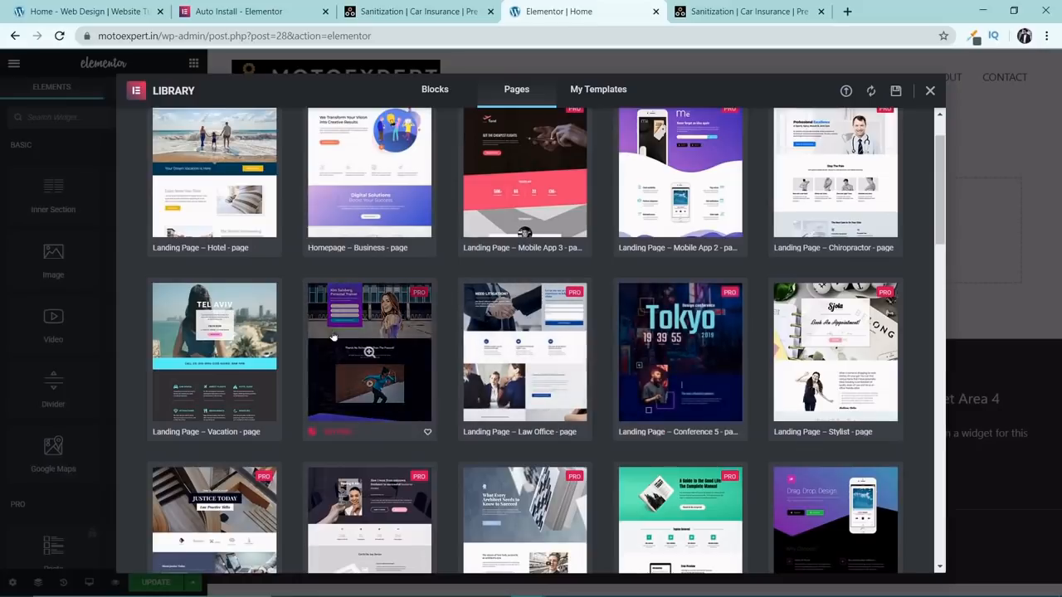
scroll(630, 332, down, 3)
scroll(697, 339, down, 5)
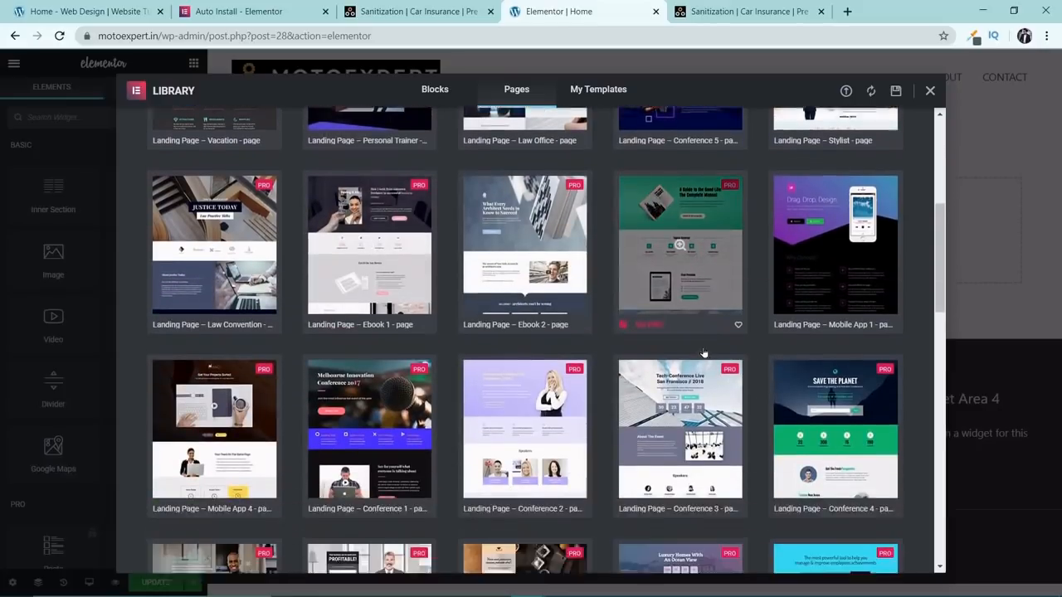
scroll(677, 408, down, 3)
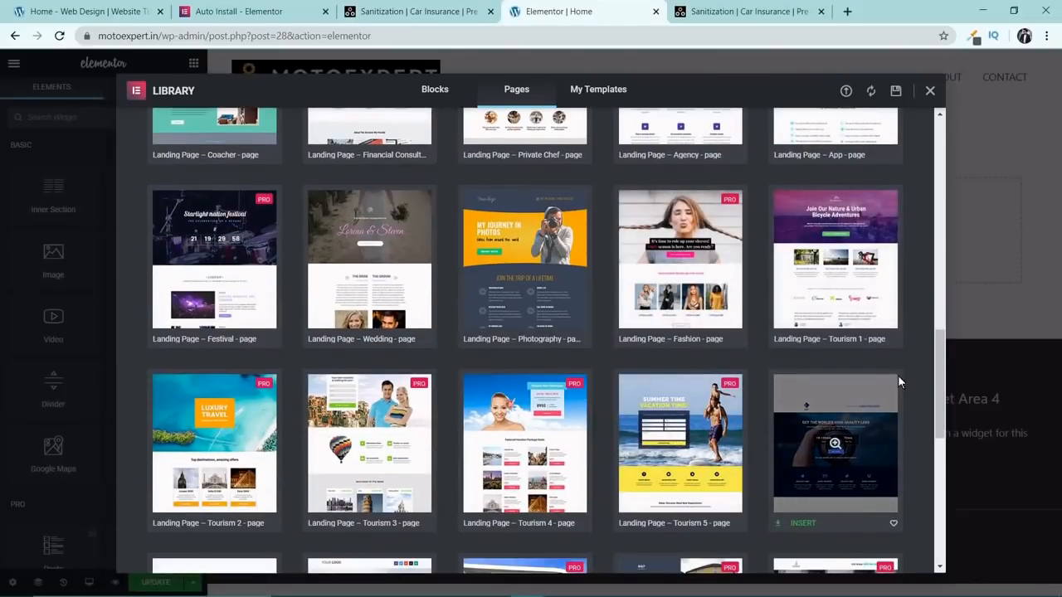
scroll(832, 312, down, 3)
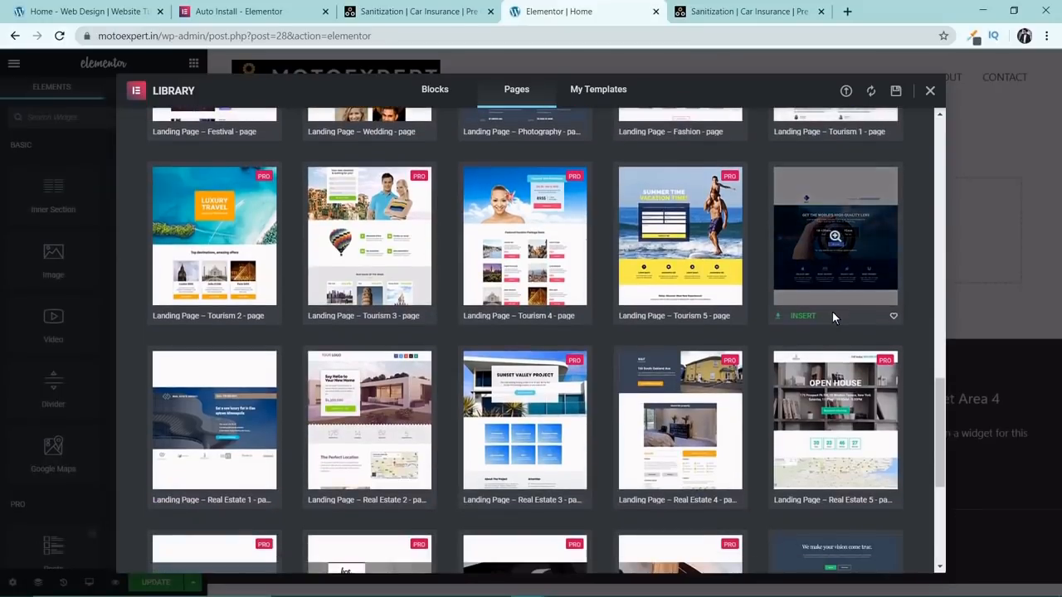
scroll(833, 312, down, 3)
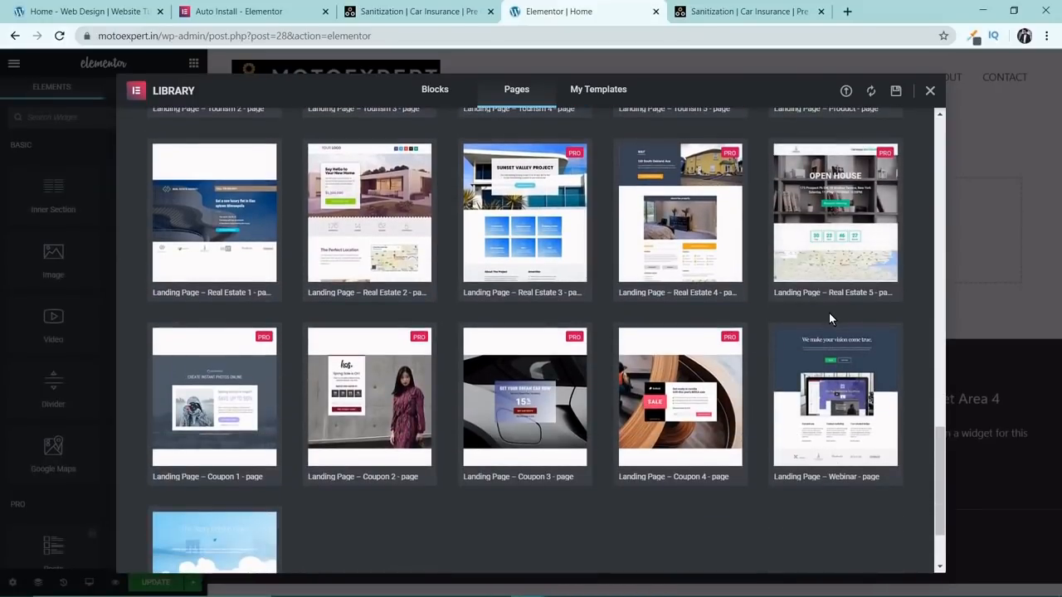
scroll(829, 313, up, 20)
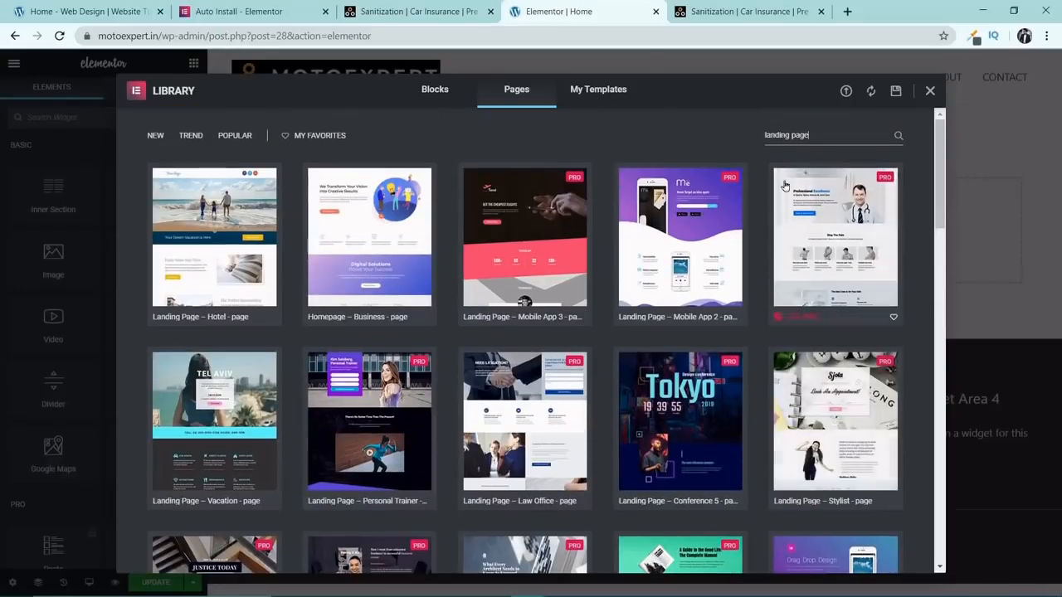
Search the library's page templates for "one p" to find the One Page designs.
drag(810, 135, 743, 135)
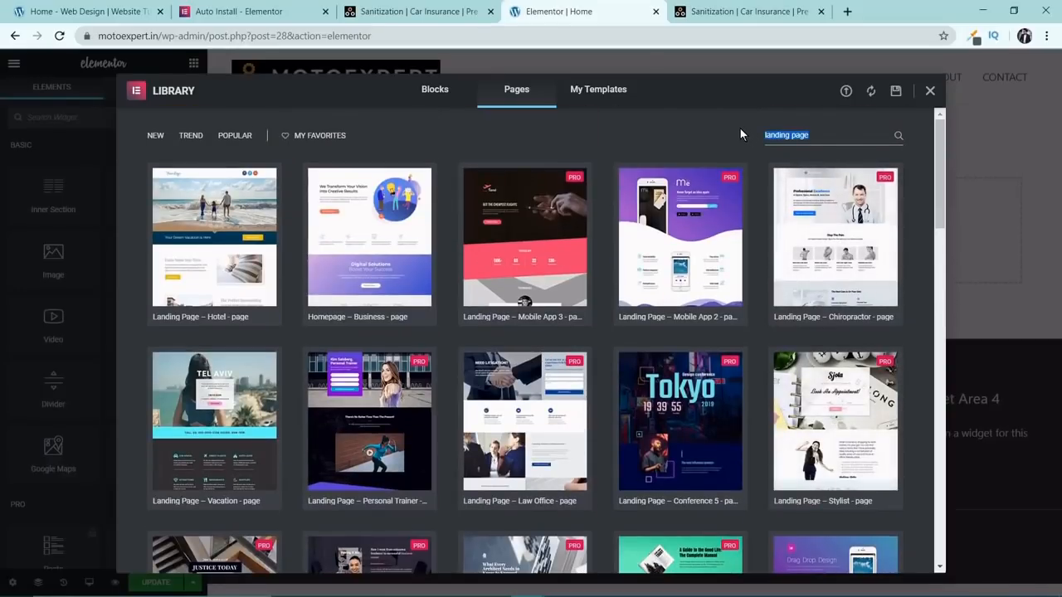
text(one p)
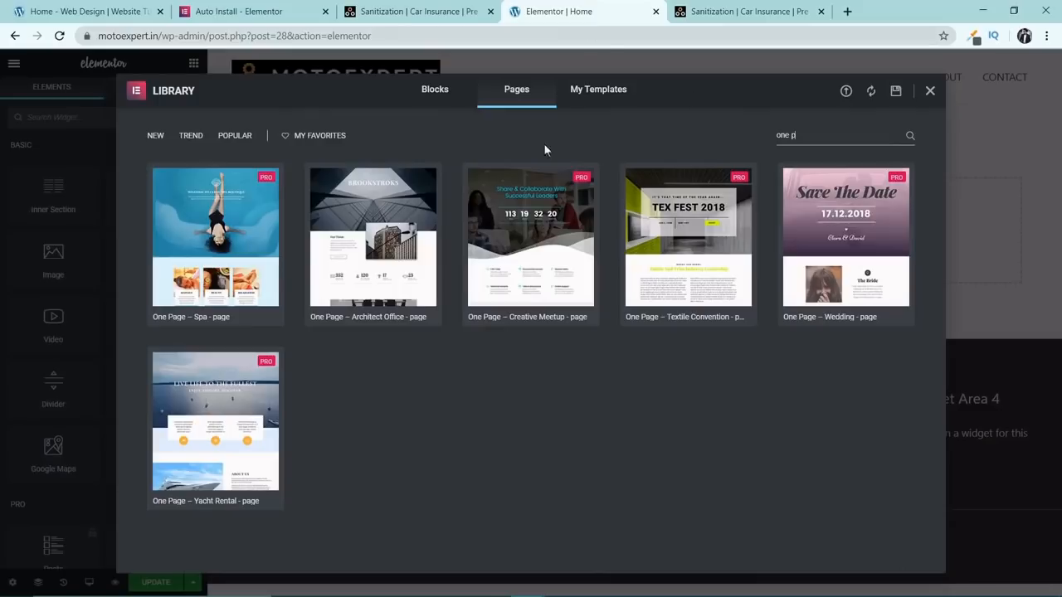
mouse_move(390, 309)
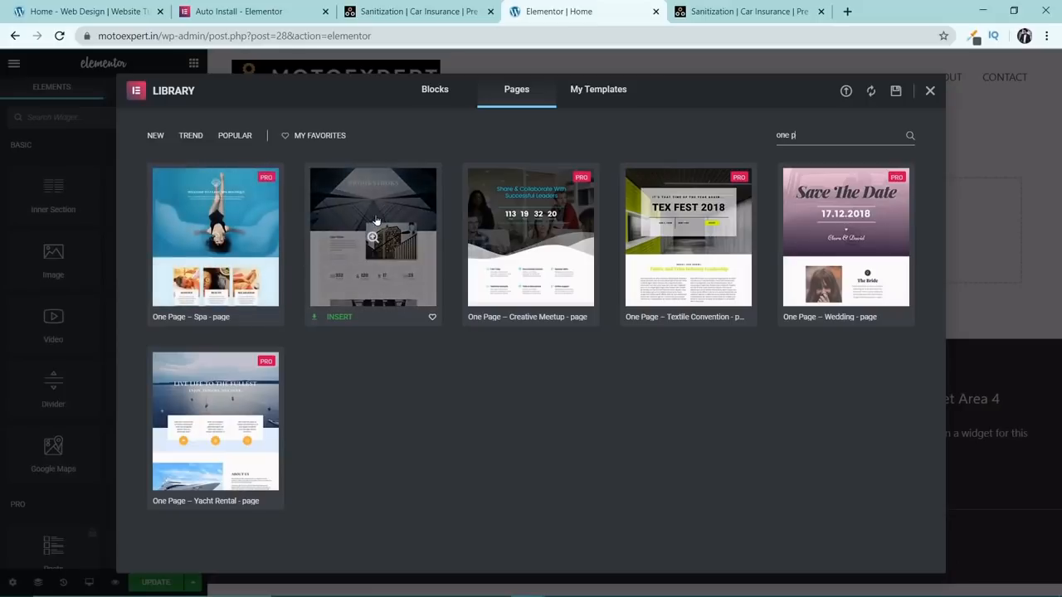
Preview the One Page template with the glass skyscraper header down to its contact section and choose to insert it.
click(379, 218)
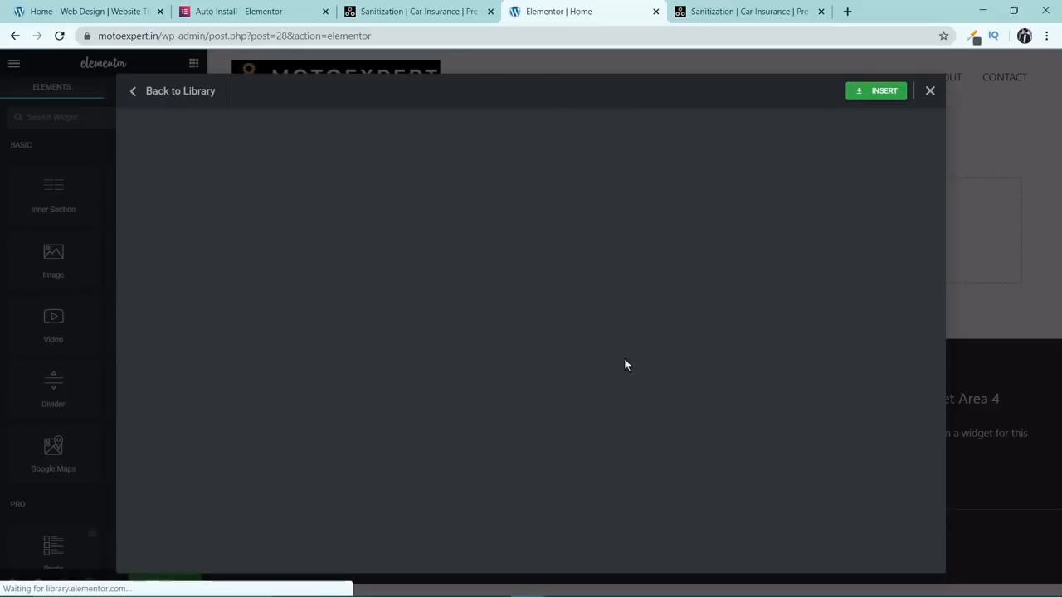
scroll(591, 344, down, 3)
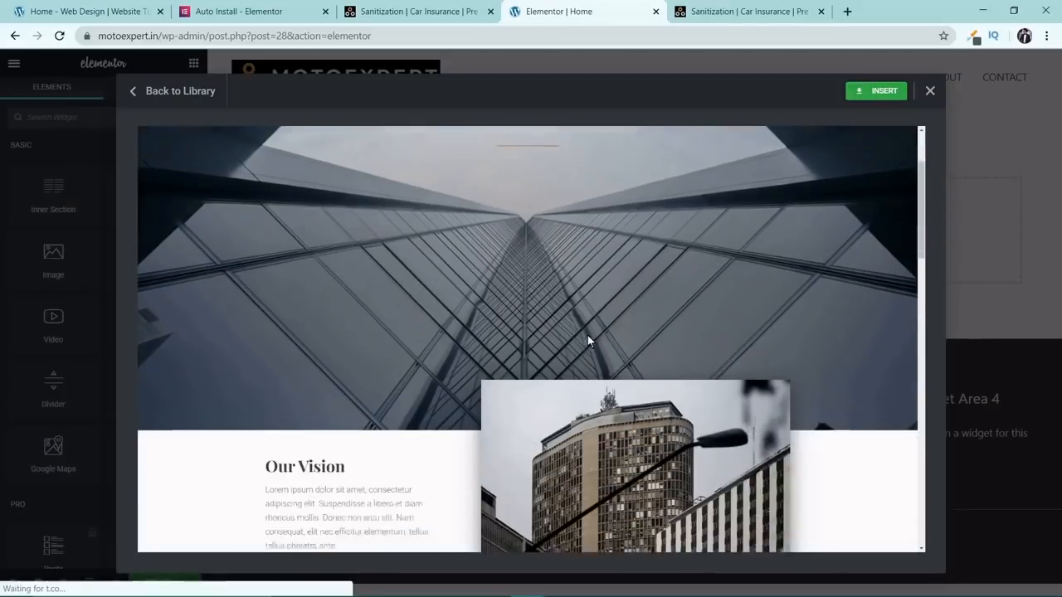
scroll(587, 335, down, 8)
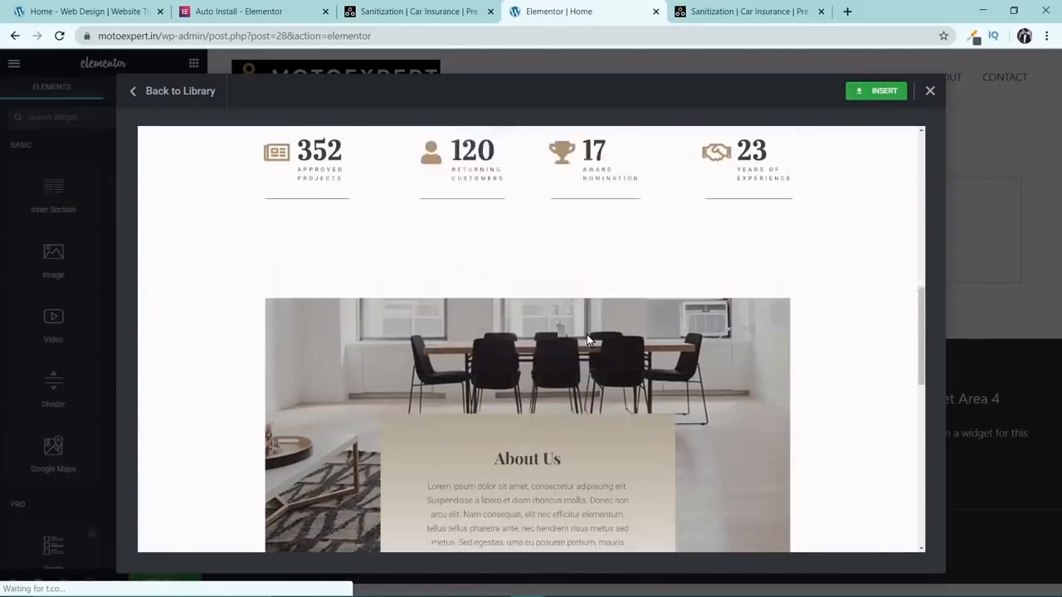
scroll(587, 340, down, 6)
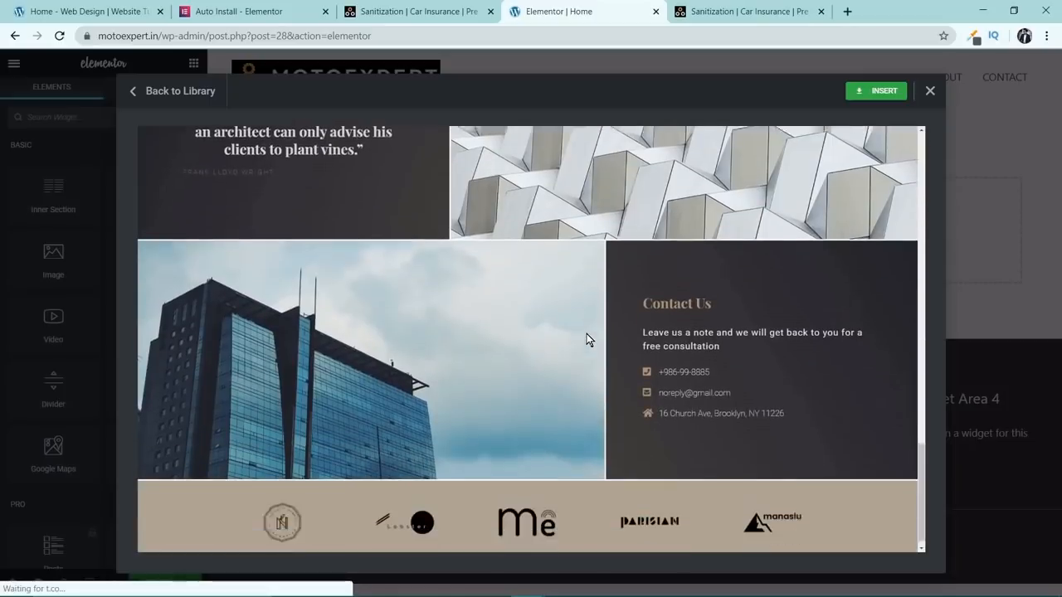
click(863, 90)
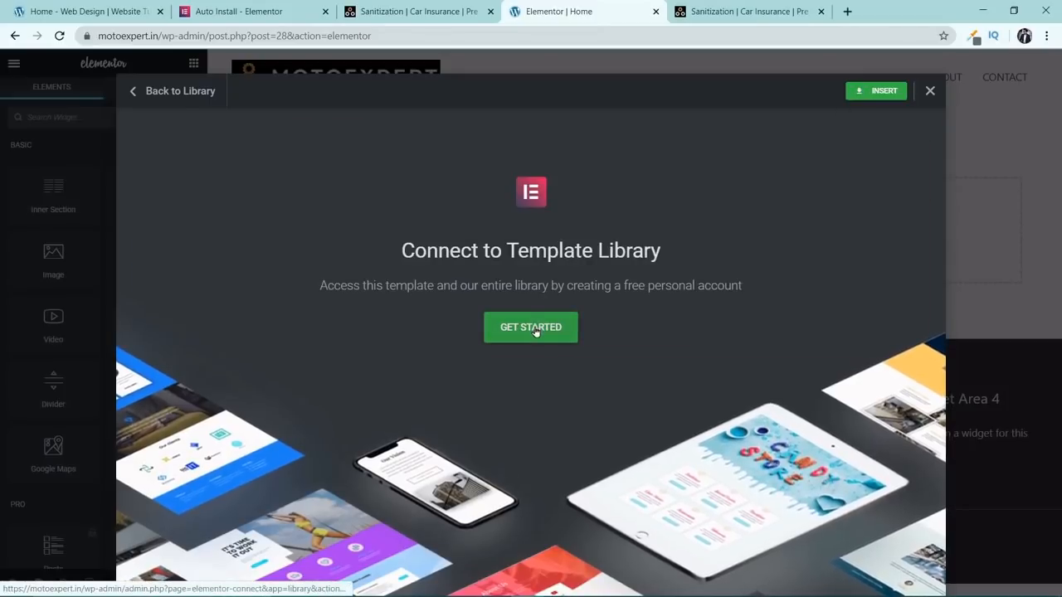
Connect the site to the Elementor template library by logging in with the saved account credentials, so the chosen template is inserted.
click(535, 330)
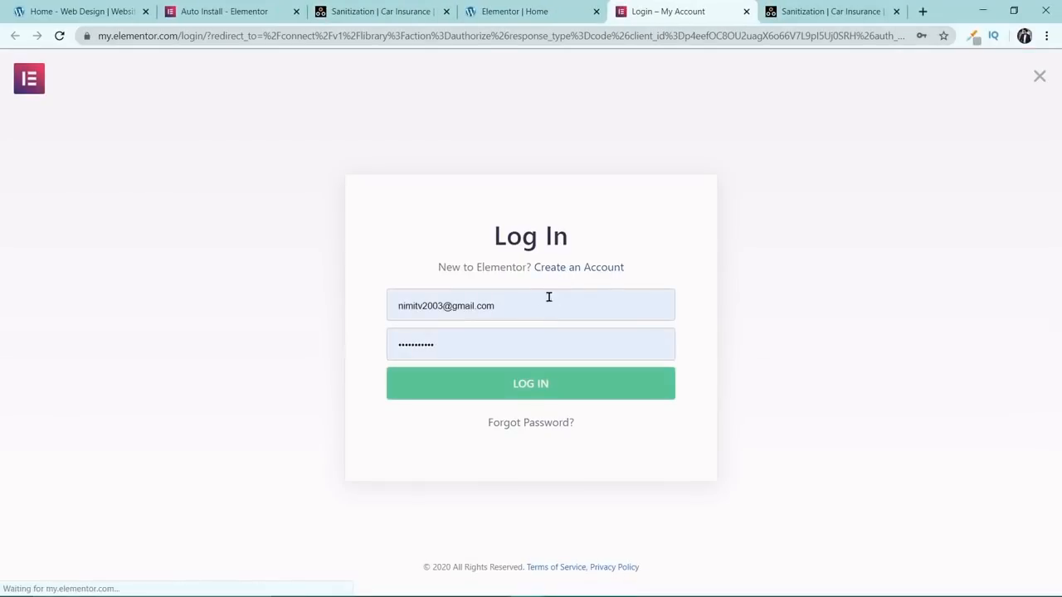
click(510, 385)
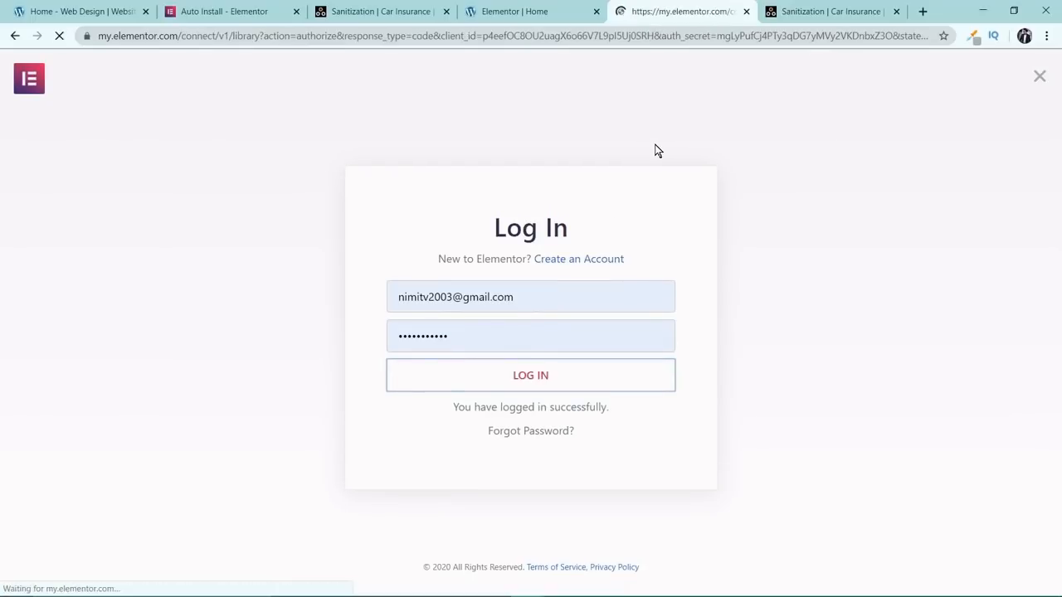
click(543, 396)
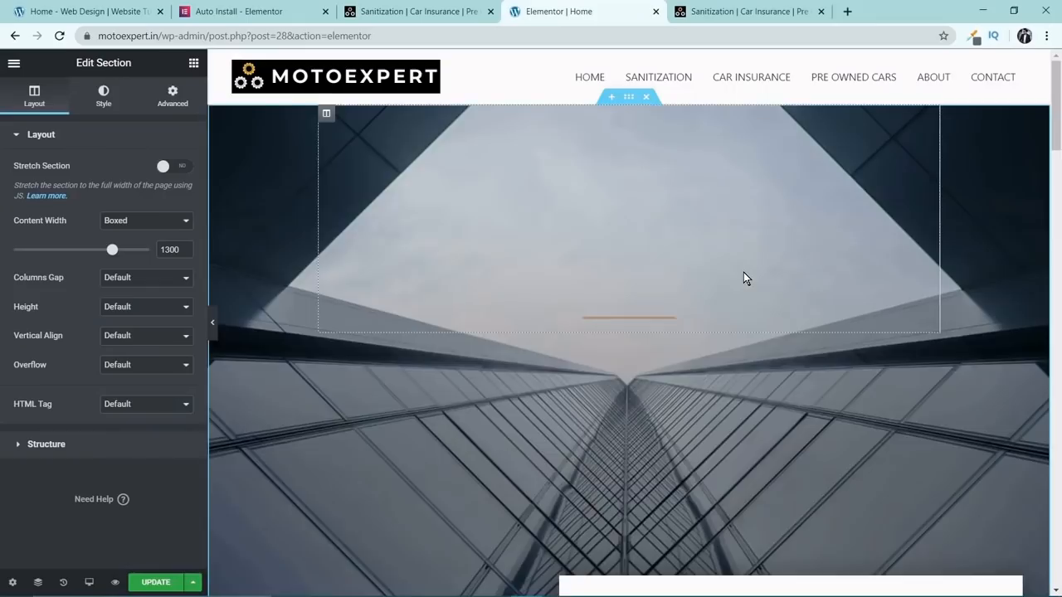
Look through the inserted template from header to footer, first with the editing panel hidden and again with it shown.
click(213, 325)
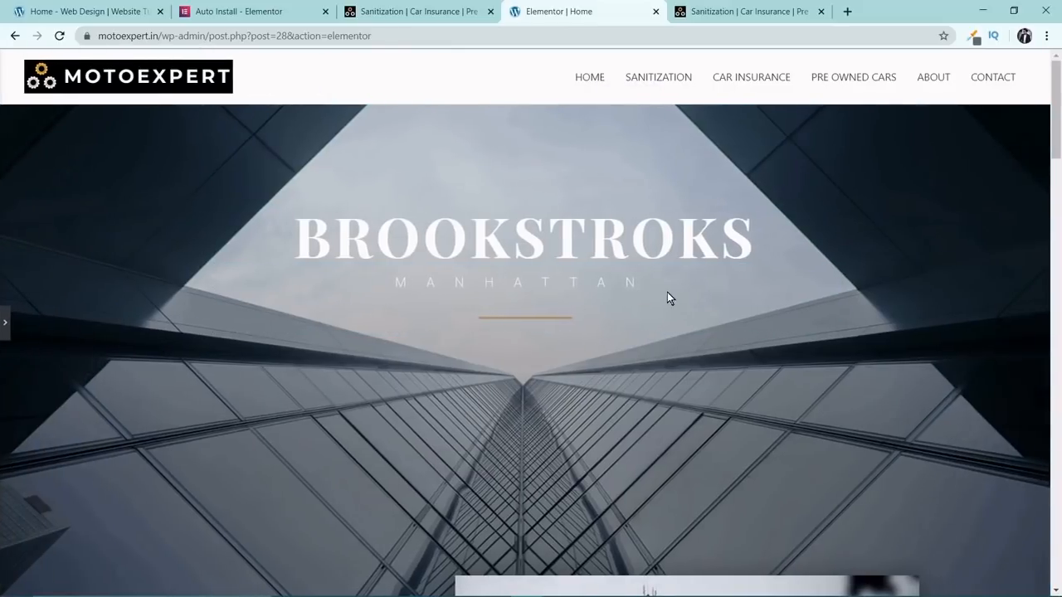
scroll(673, 299, down, 15)
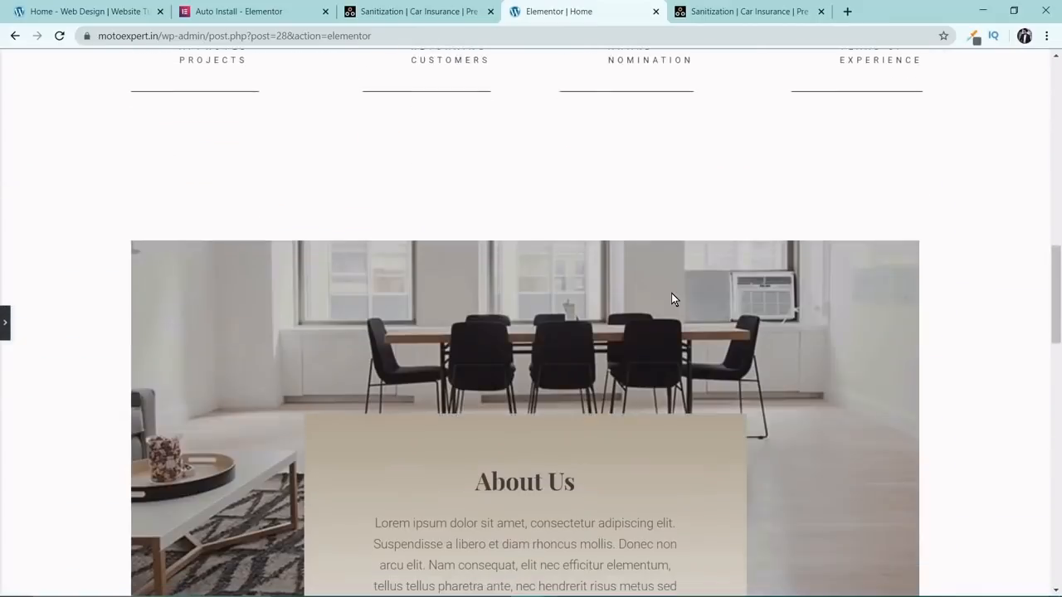
scroll(672, 297, down, 10)
scroll(672, 293, up, 8)
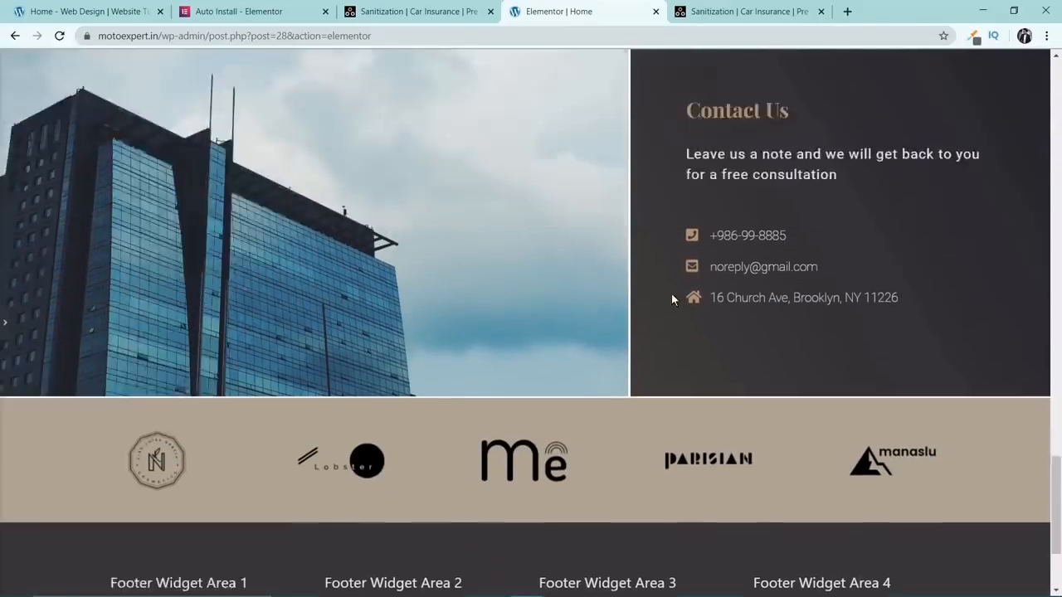
scroll(658, 304, up, 15)
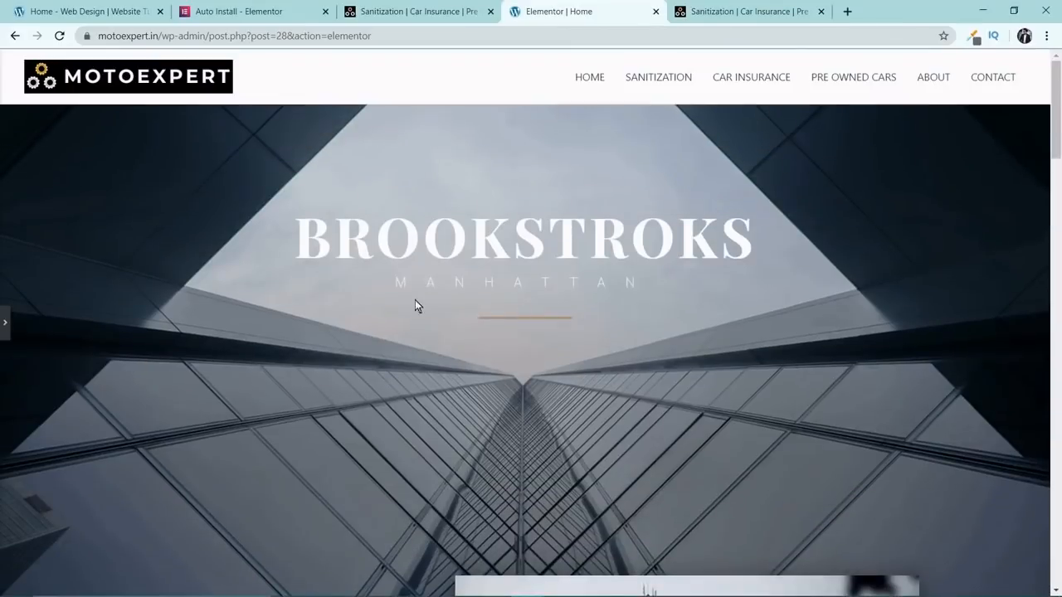
click(5, 323)
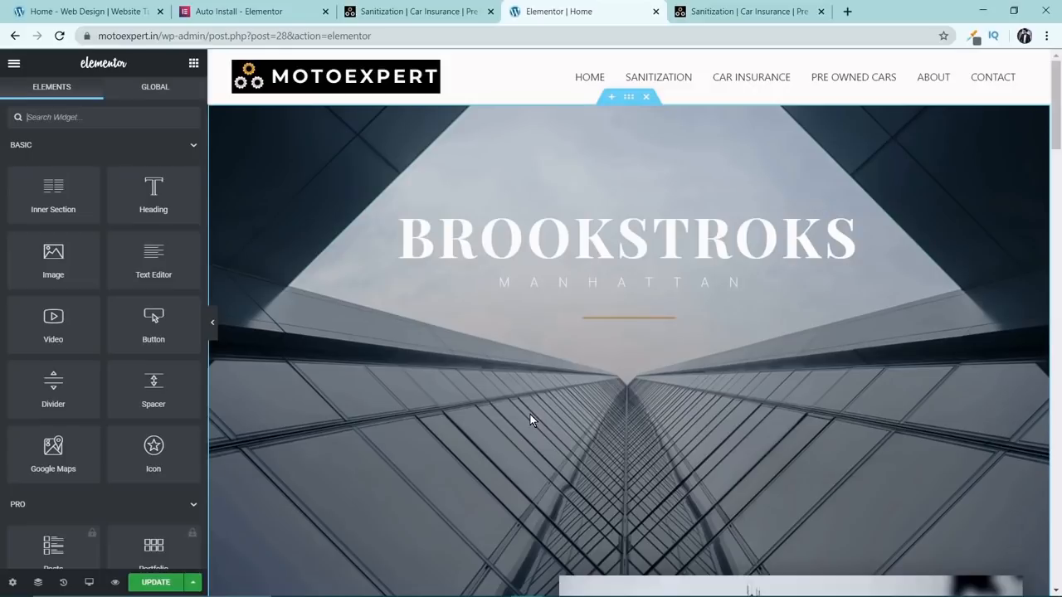
scroll(681, 357, down, 10)
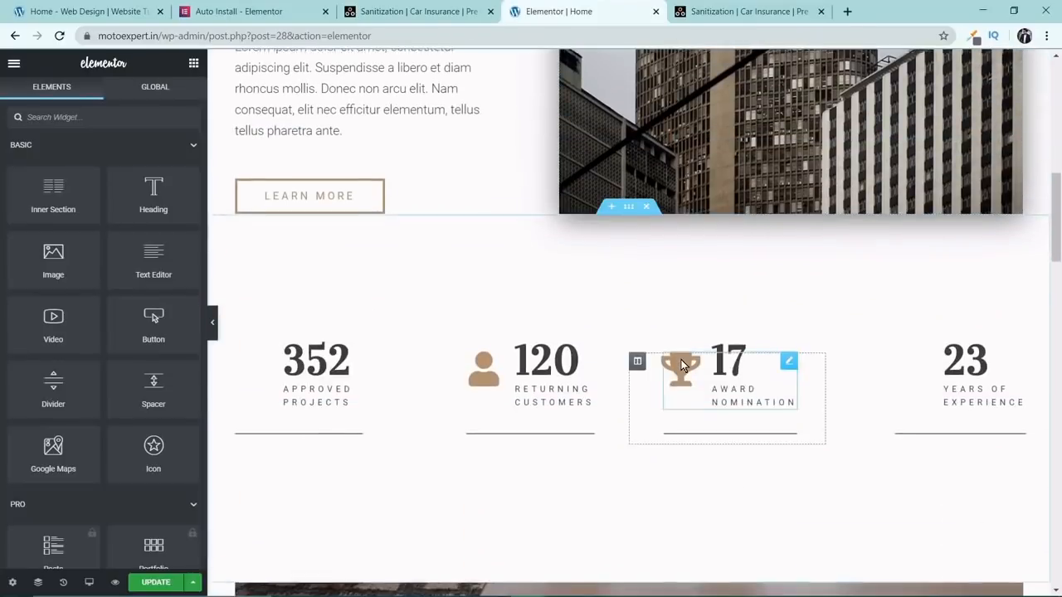
scroll(683, 358, down, 10)
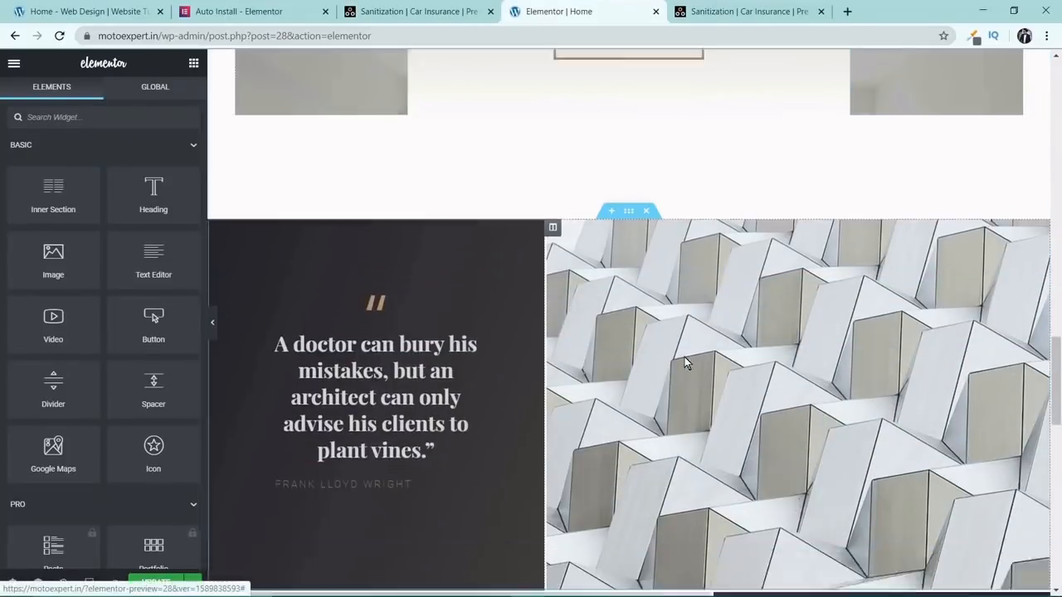
scroll(684, 363, down, 10)
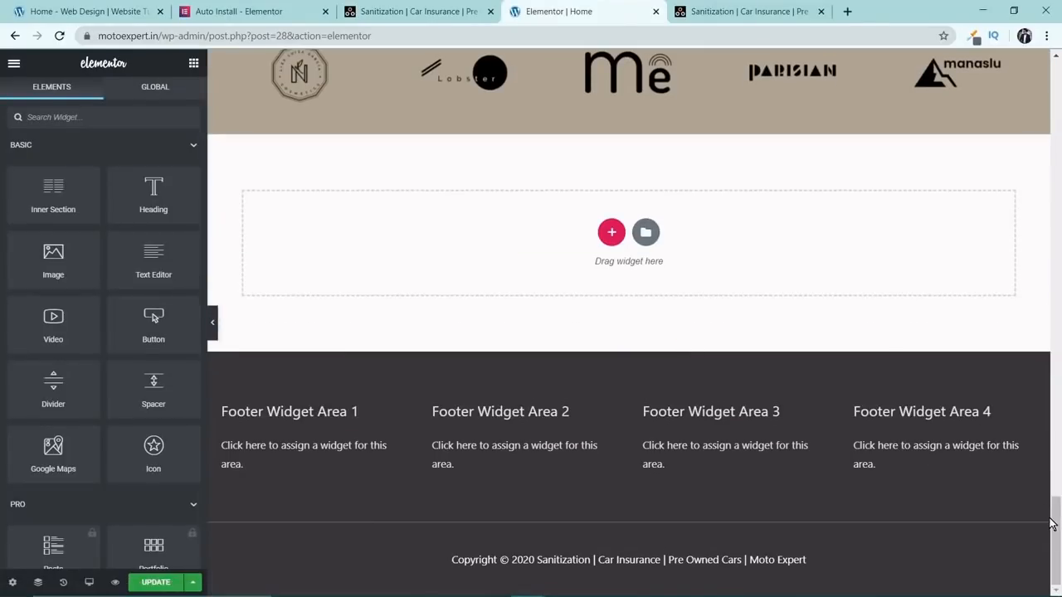
drag(1055, 526, 1056, 83)
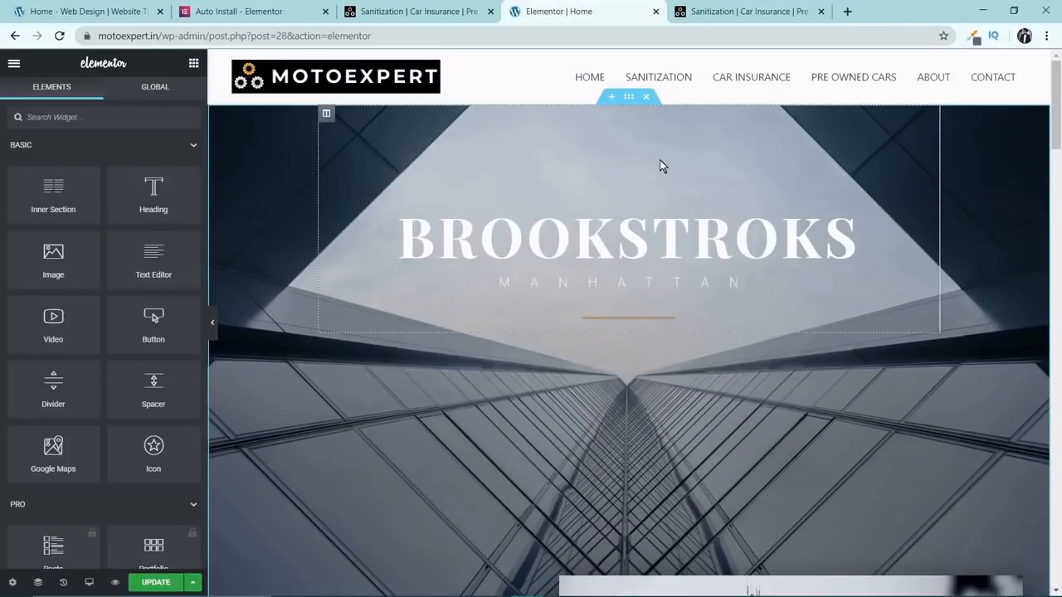
Change the hero section's main heading to "MOTO EXPERT" and the subheading below it to "NEW DELHI".
click(688, 252)
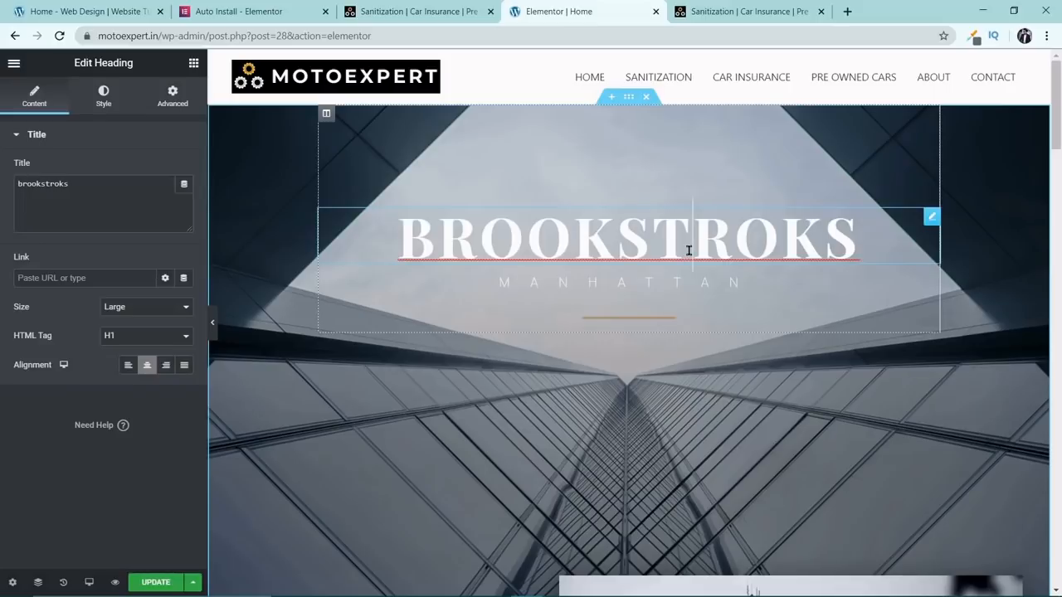
drag(94, 184, 2, 155)
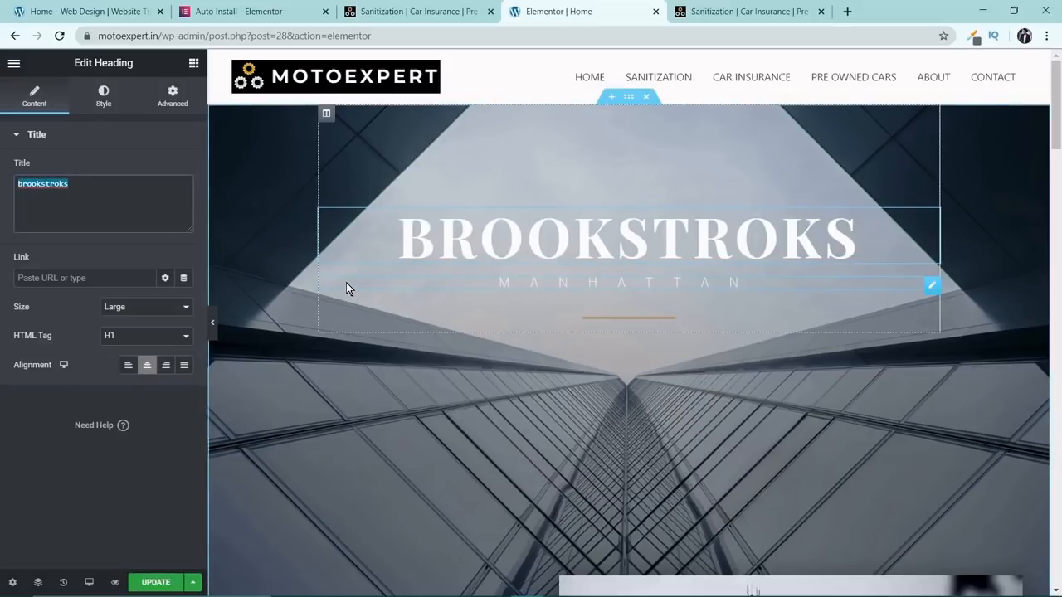
text(MO)
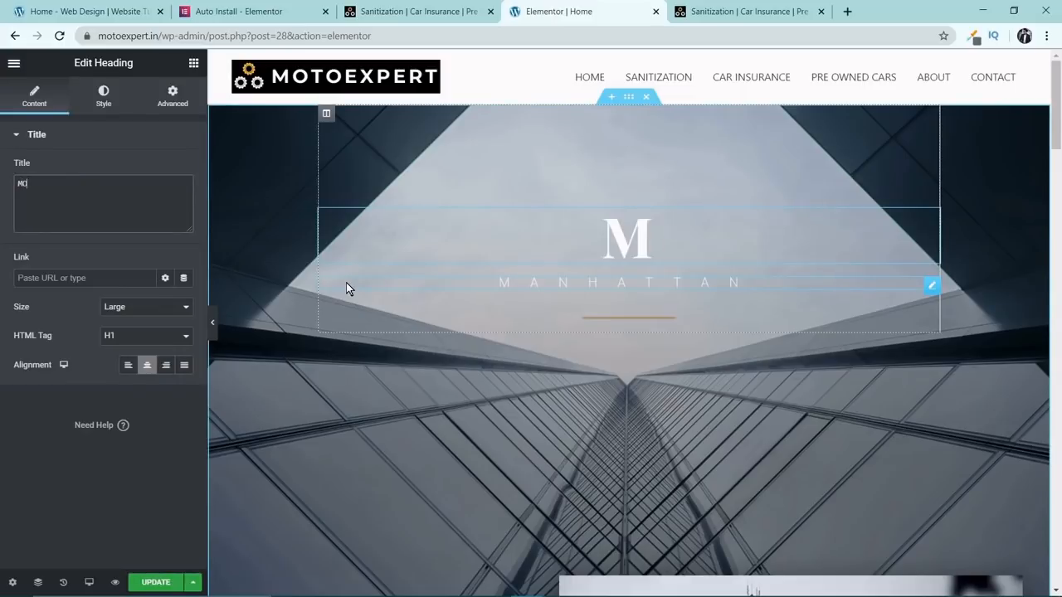
text(TO EXPERT)
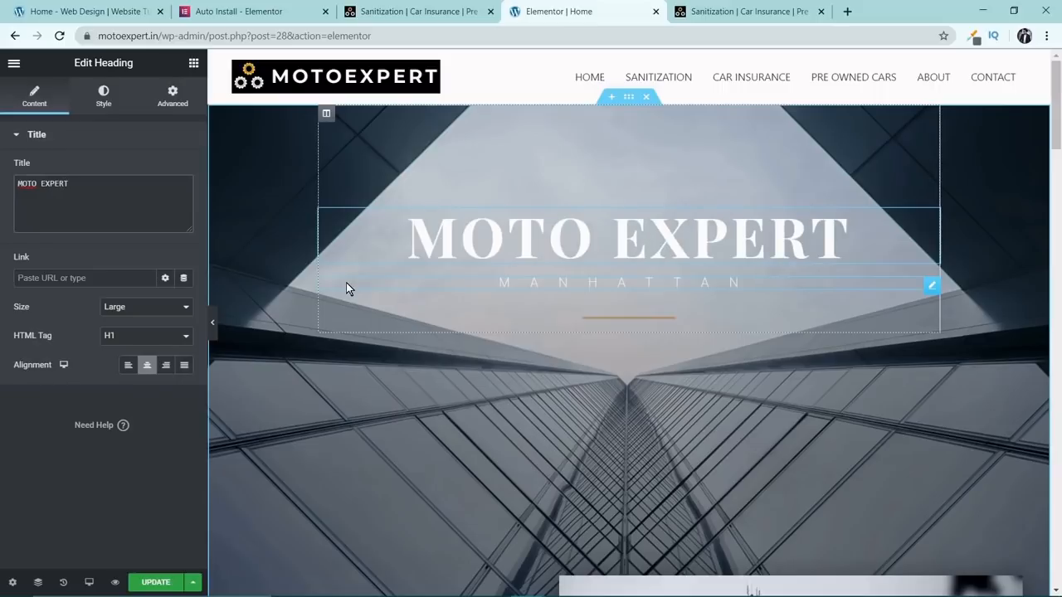
click(582, 284)
triple_click(95, 187)
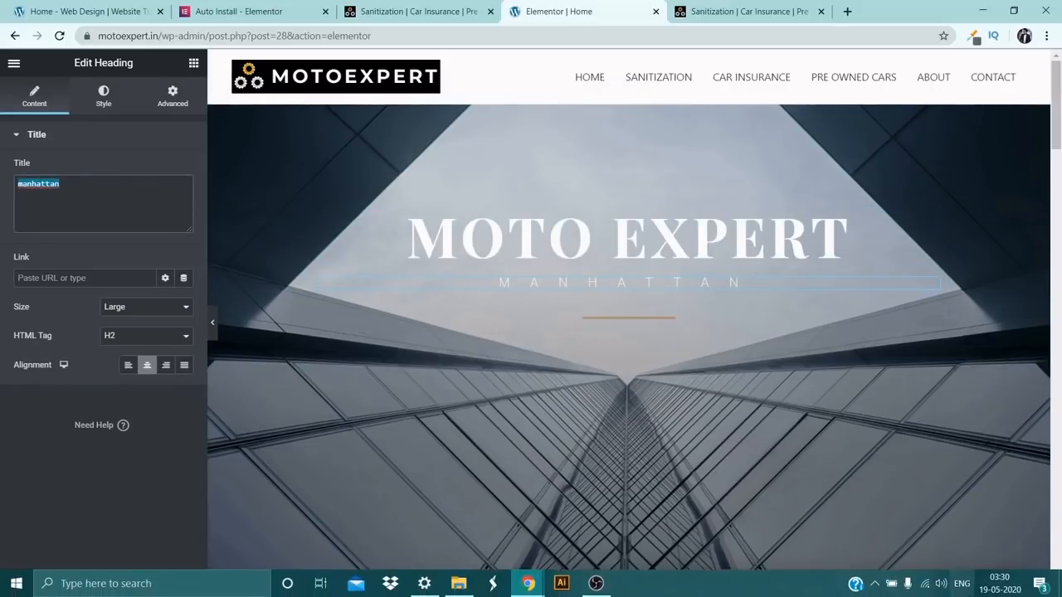
text(NEW DELHI)
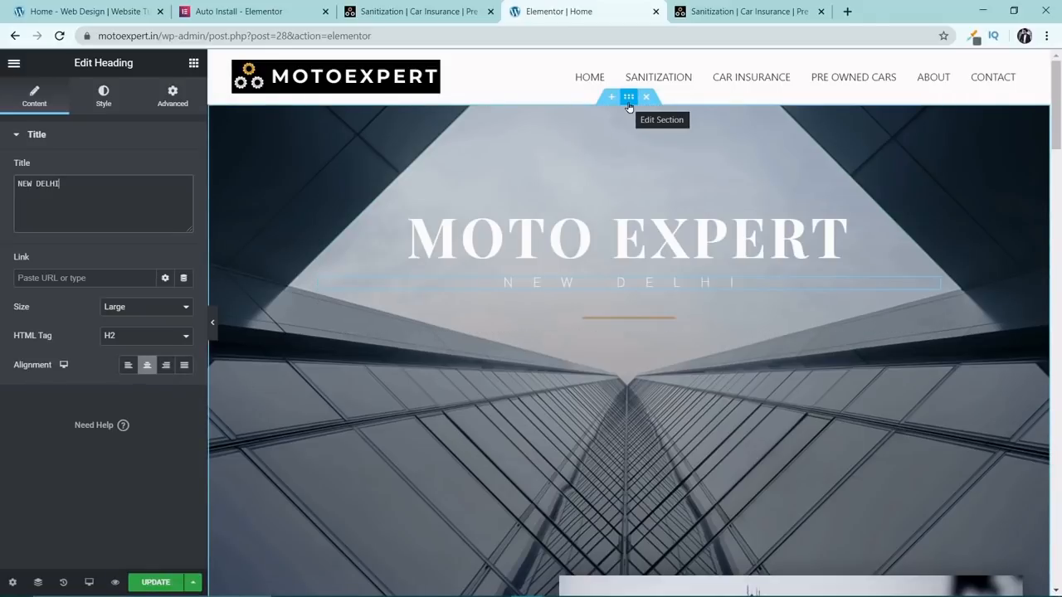
Open the hero section's background image setting and upload the glowing-taillights car photo from the Downloads folder.
drag(629, 107, 626, 104)
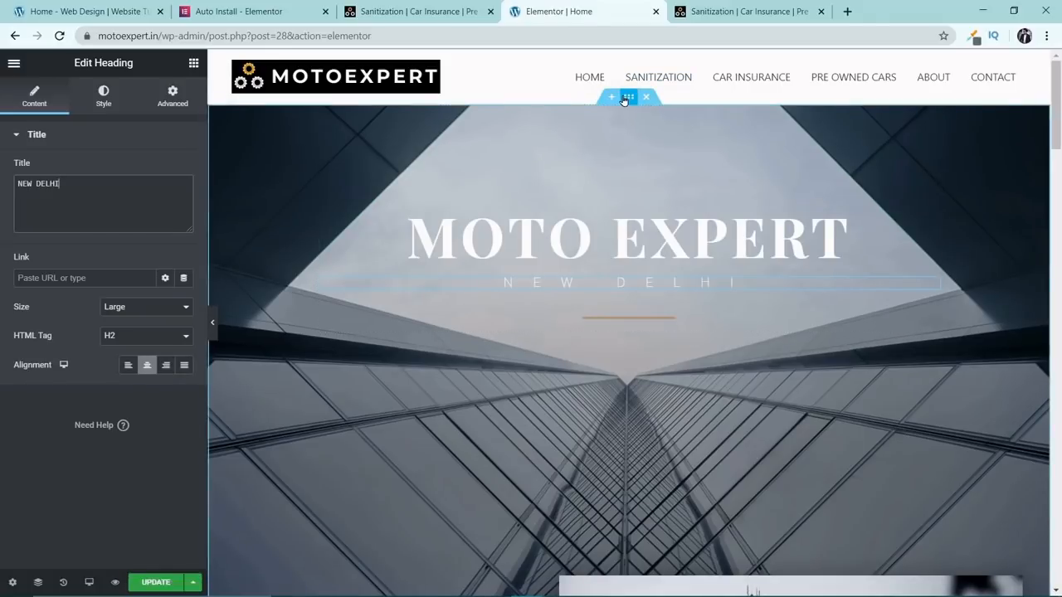
click(97, 98)
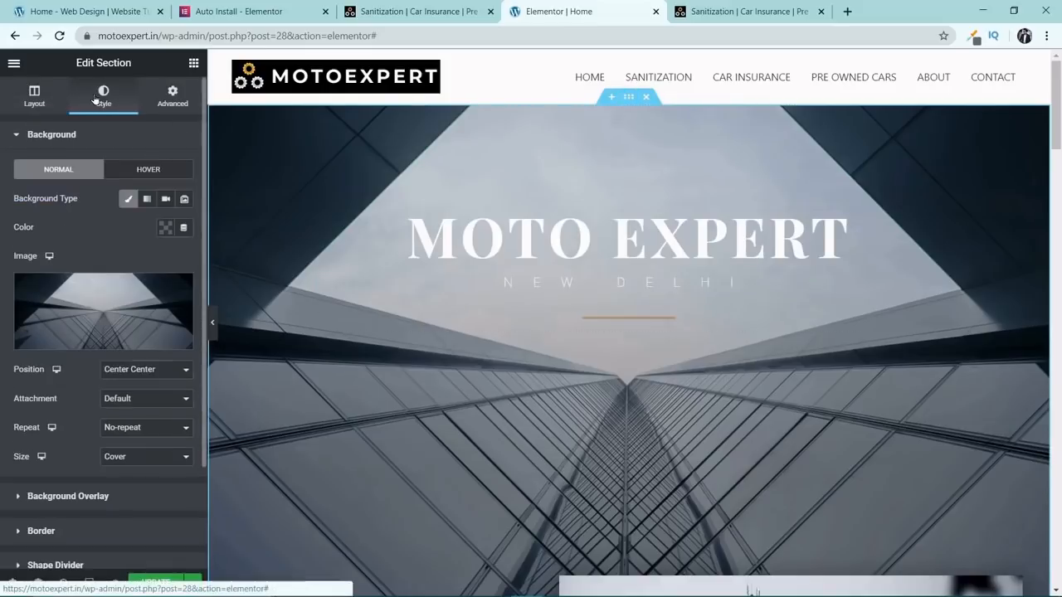
mouse_move(108, 299)
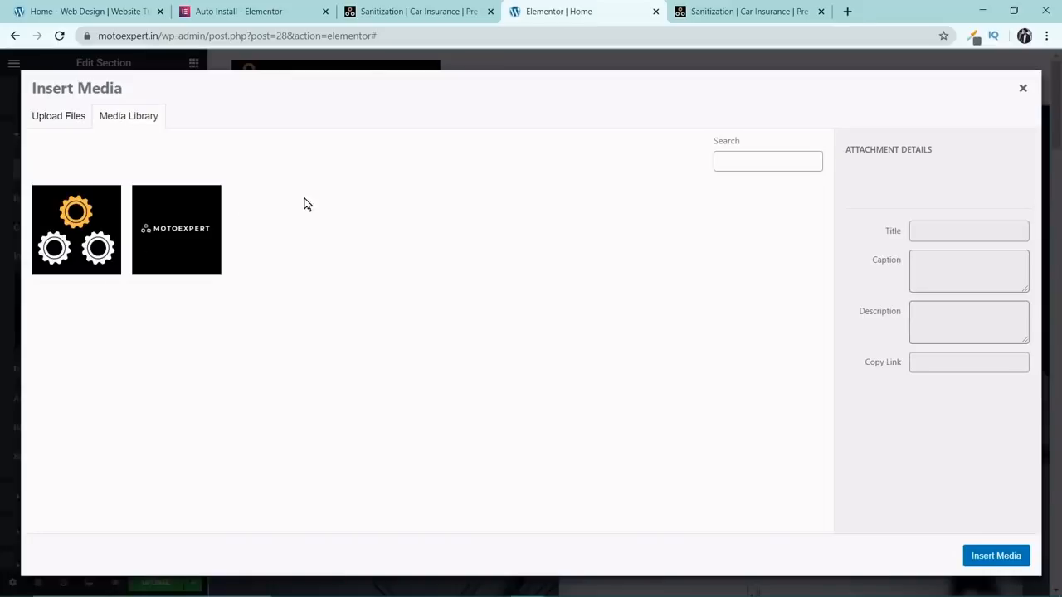
click(71, 118)
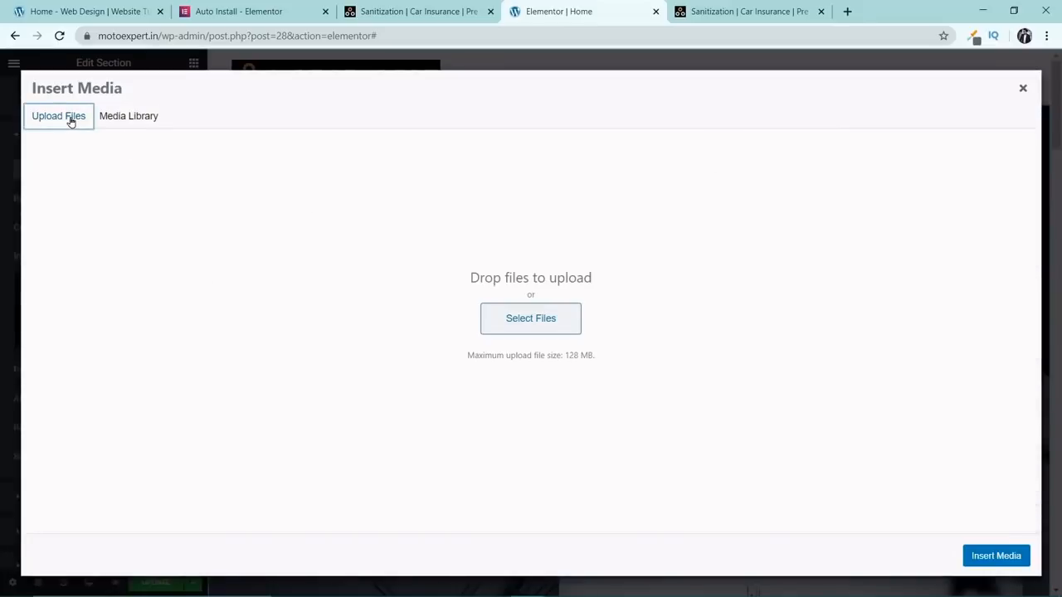
click(507, 313)
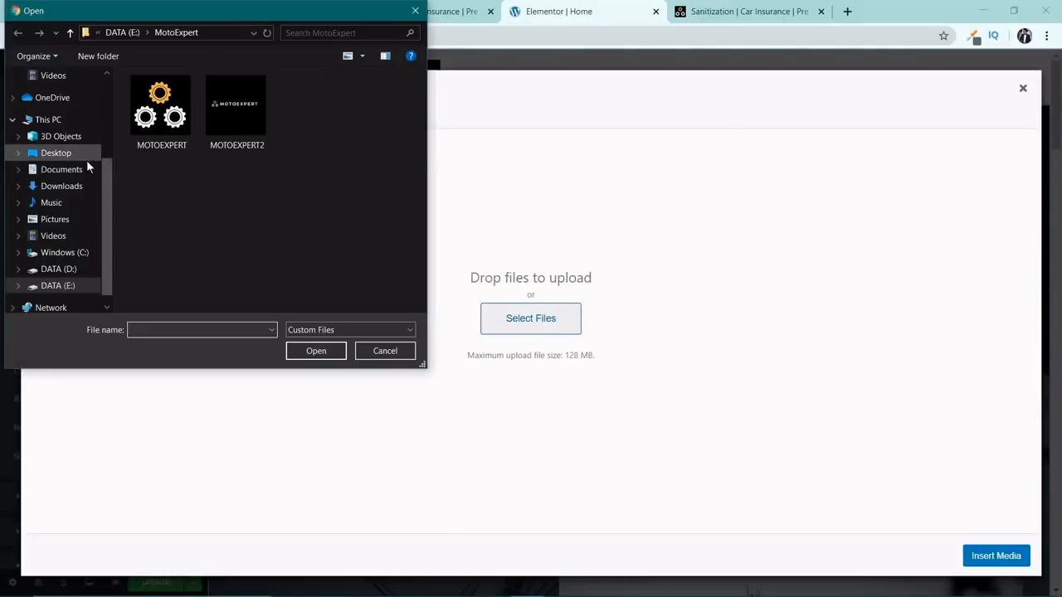
drag(107, 185, 113, 146)
scroll(66, 142, up, 2)
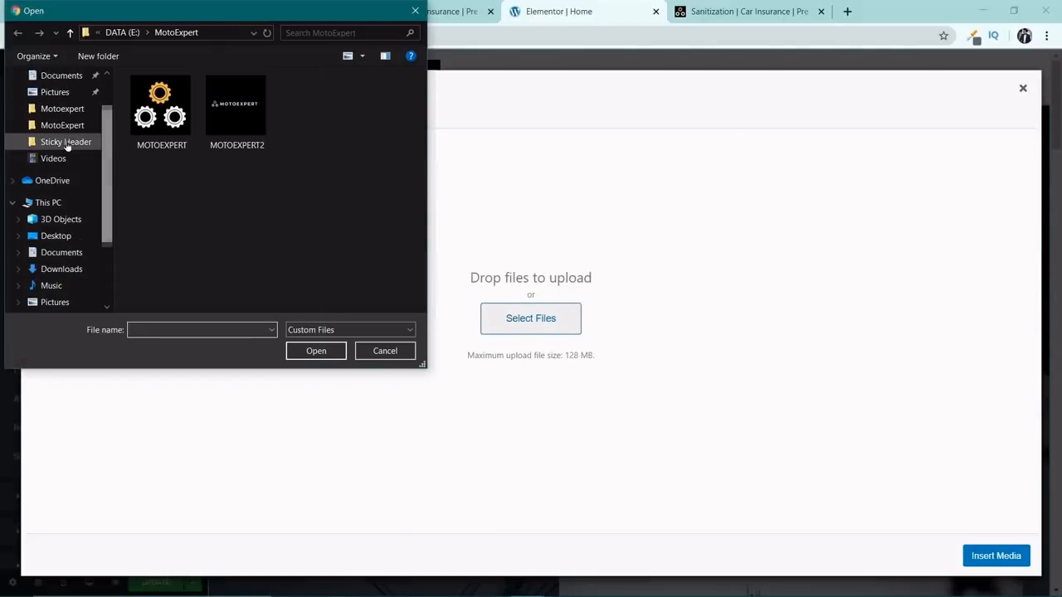
click(73, 92)
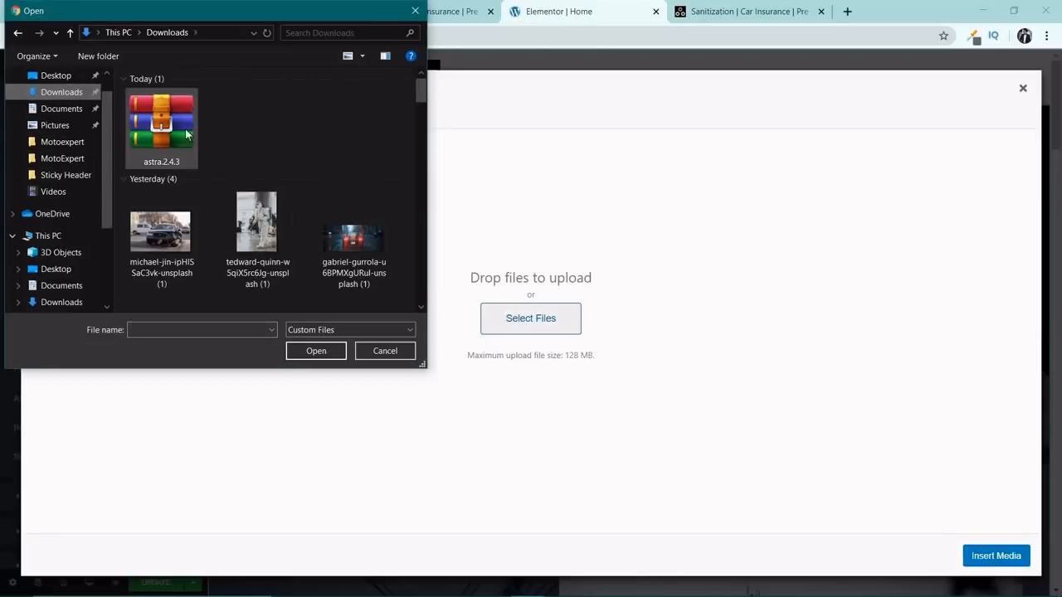
scroll(258, 191, down, 2)
double_click(350, 146)
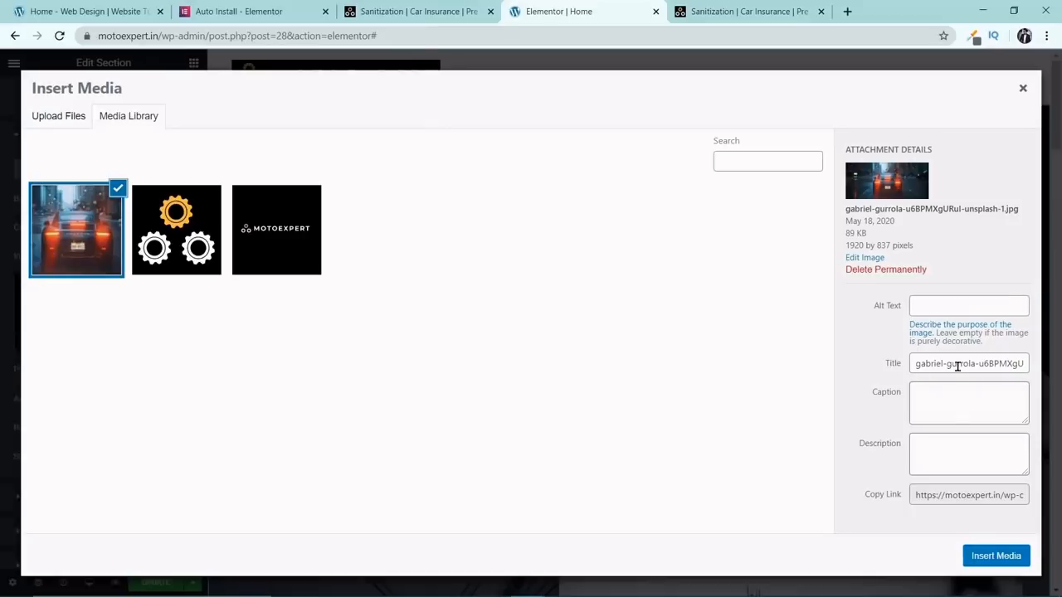
Set the uploaded car photo's title and alt text to "Motoexpert" and insert it as the hero section's background.
triple_click(957, 366)
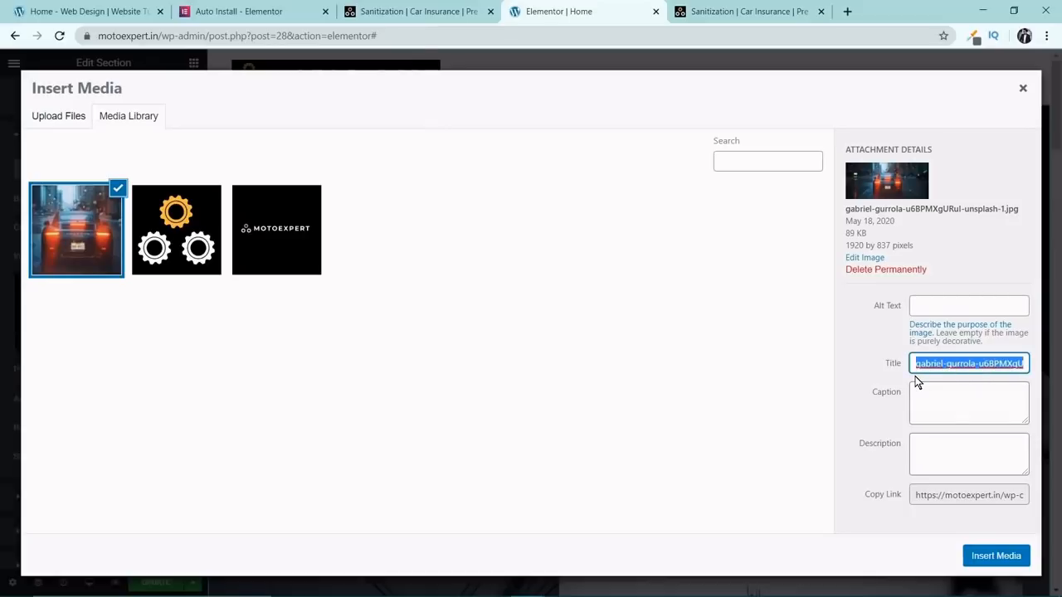
text(Motoe)
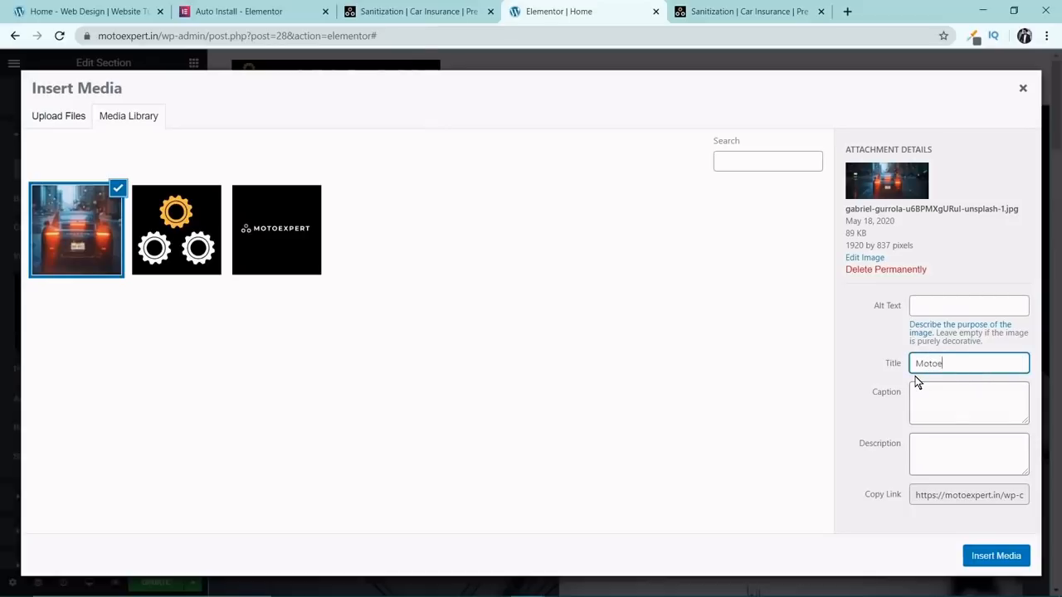
text(xper)
double_click(941, 368)
key(ctrl+c)
click(953, 307)
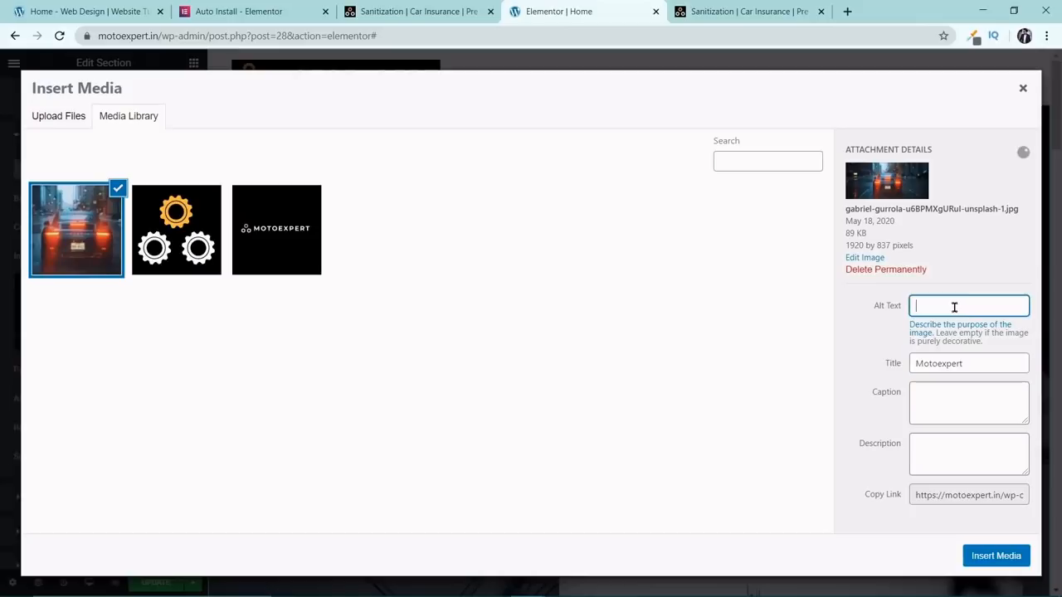
key(ctrl+v)
click(1017, 564)
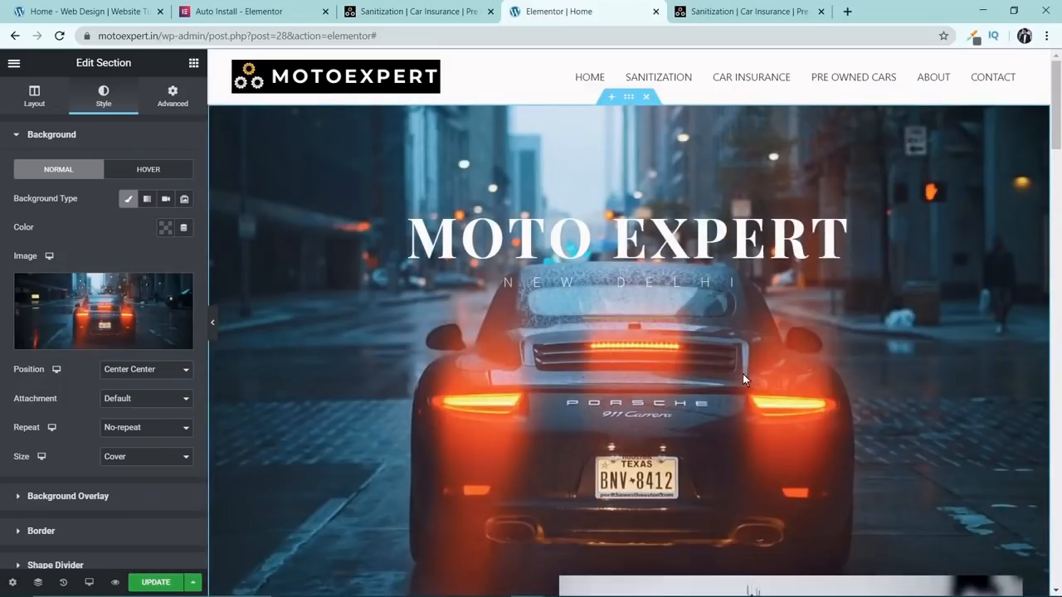
Preview the hero section's new background with the editing panel hidden, and look over the section's layout settings.
click(213, 324)
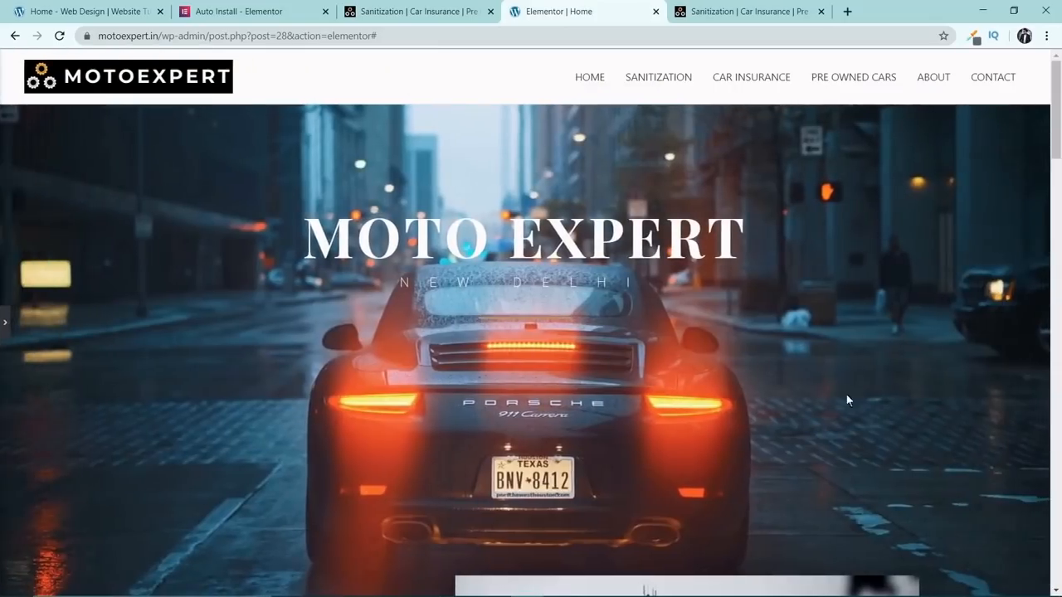
scroll(852, 407, down, 3)
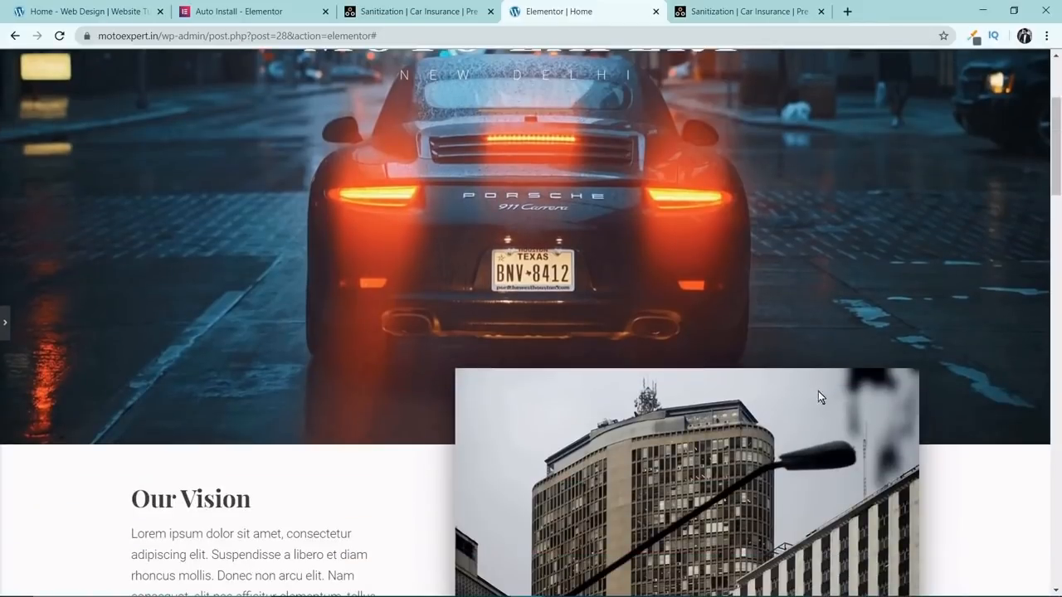
scroll(818, 399, up, 3)
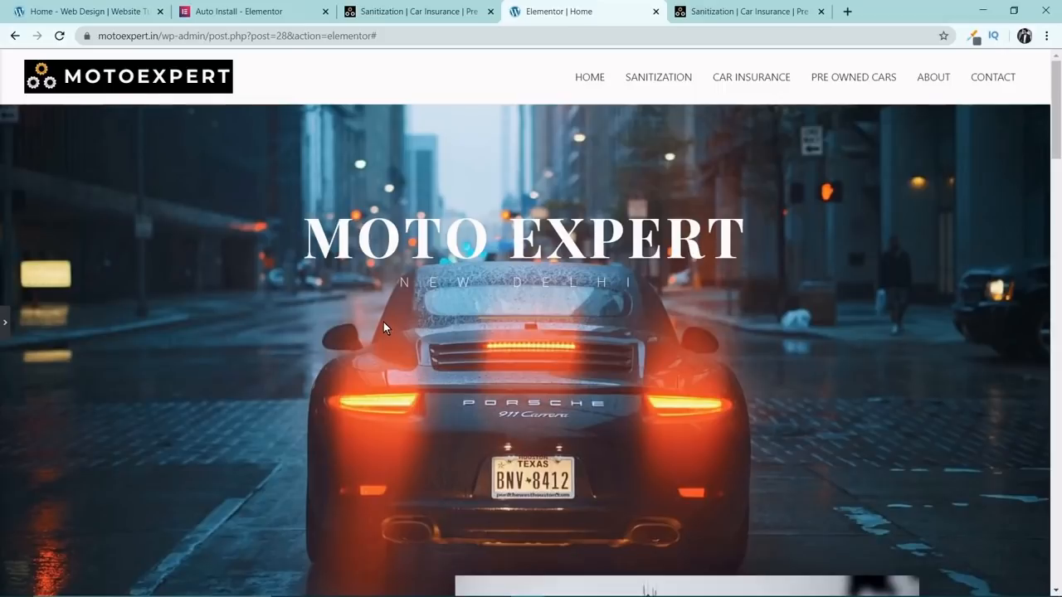
click(10, 325)
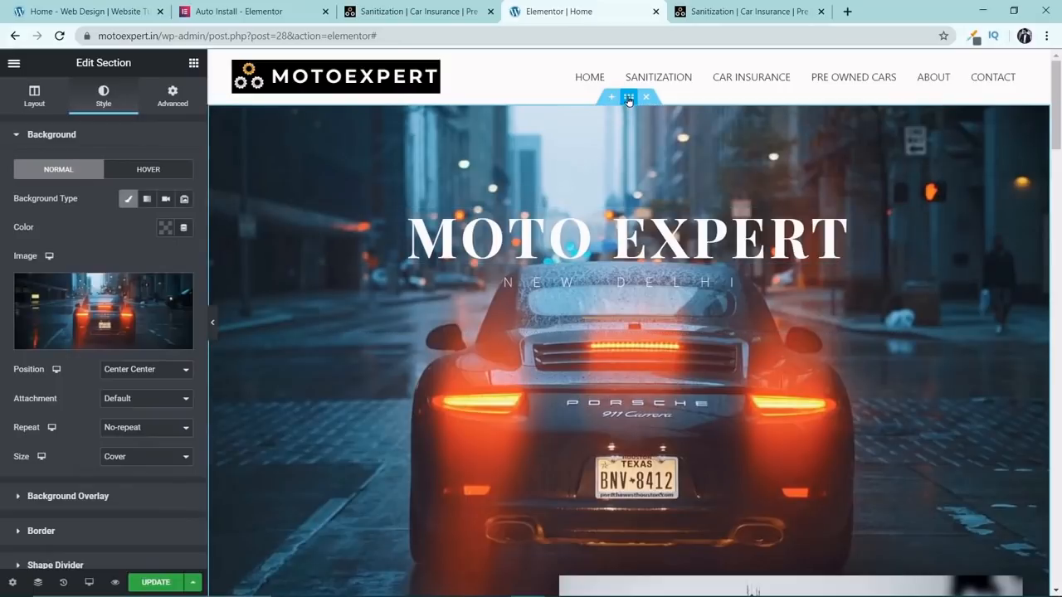
click(629, 97)
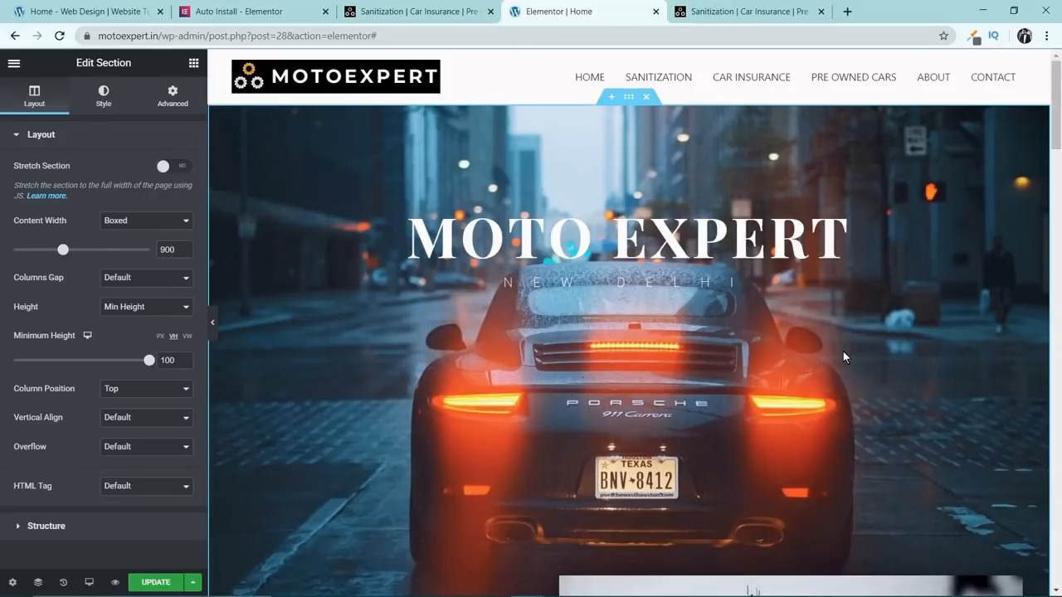
click(213, 328)
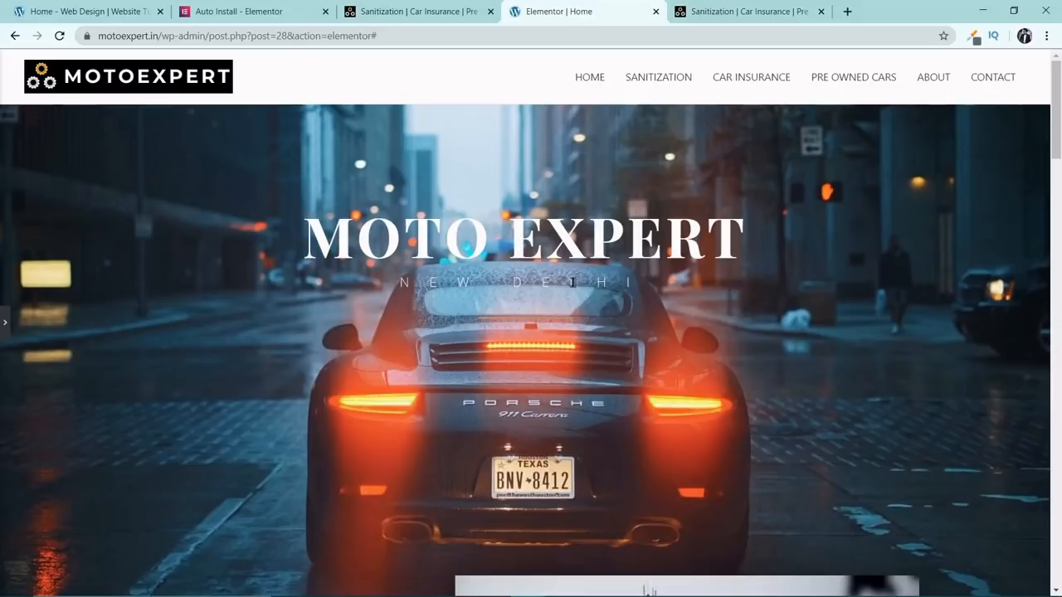
click(5, 322)
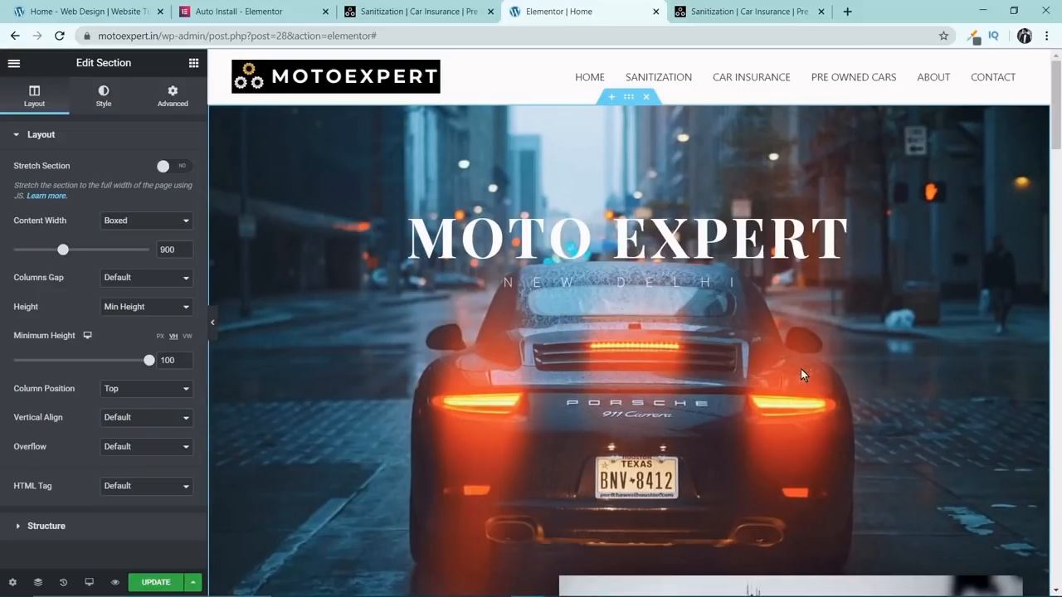
Set the top padding of the column holding the hero headings to 100 px and preview the hero section without the editing panel.
click(691, 224)
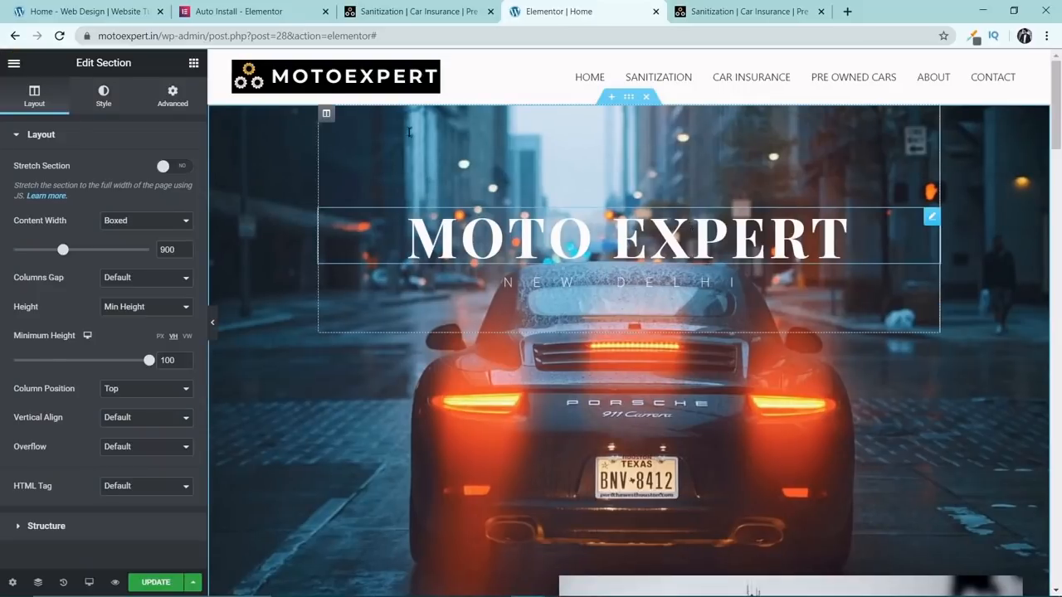
click(327, 121)
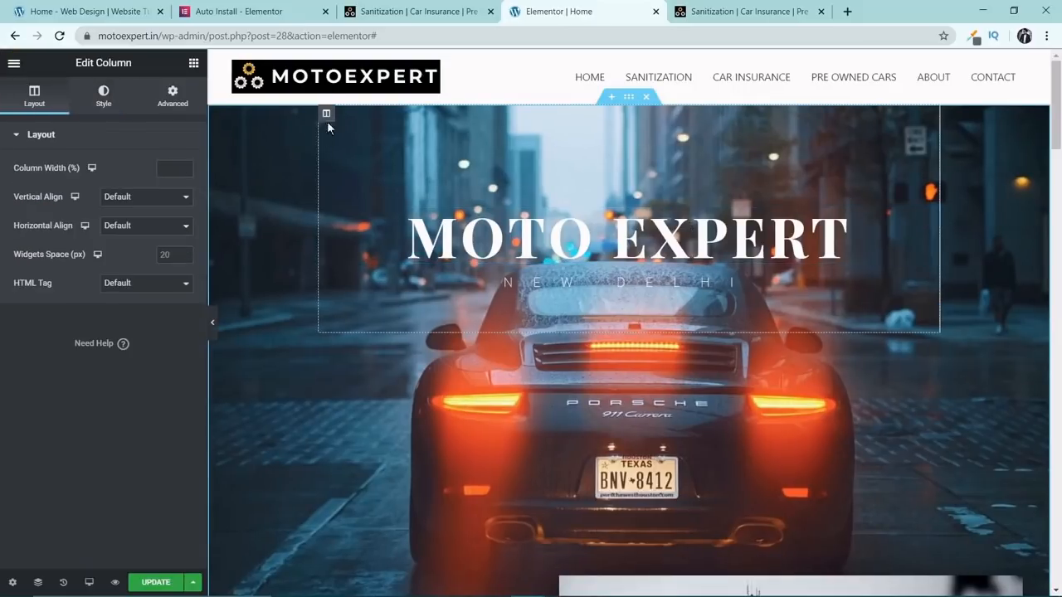
click(174, 93)
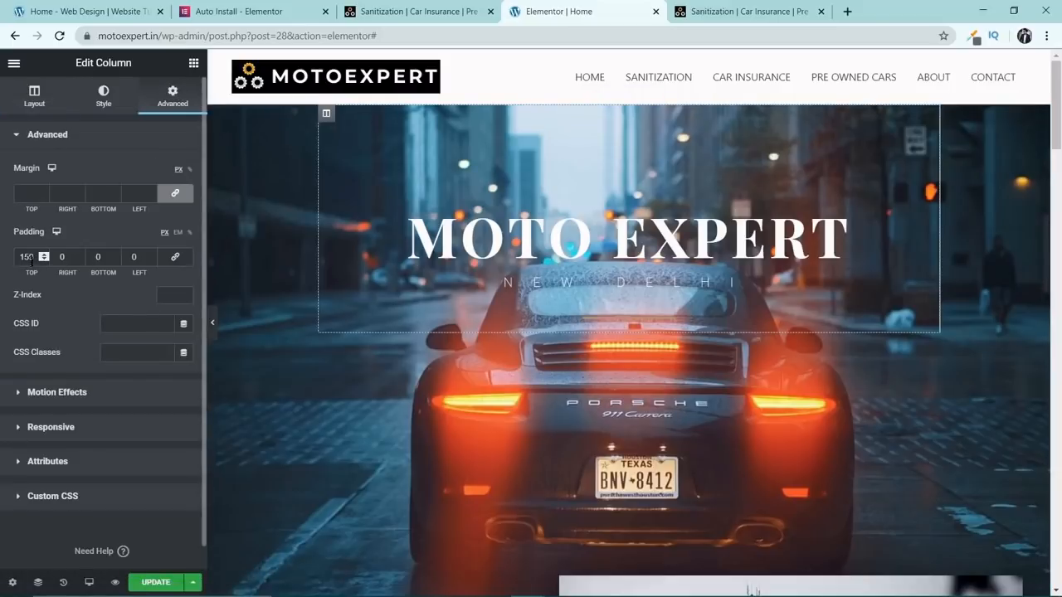
drag(35, 259, 2, 264)
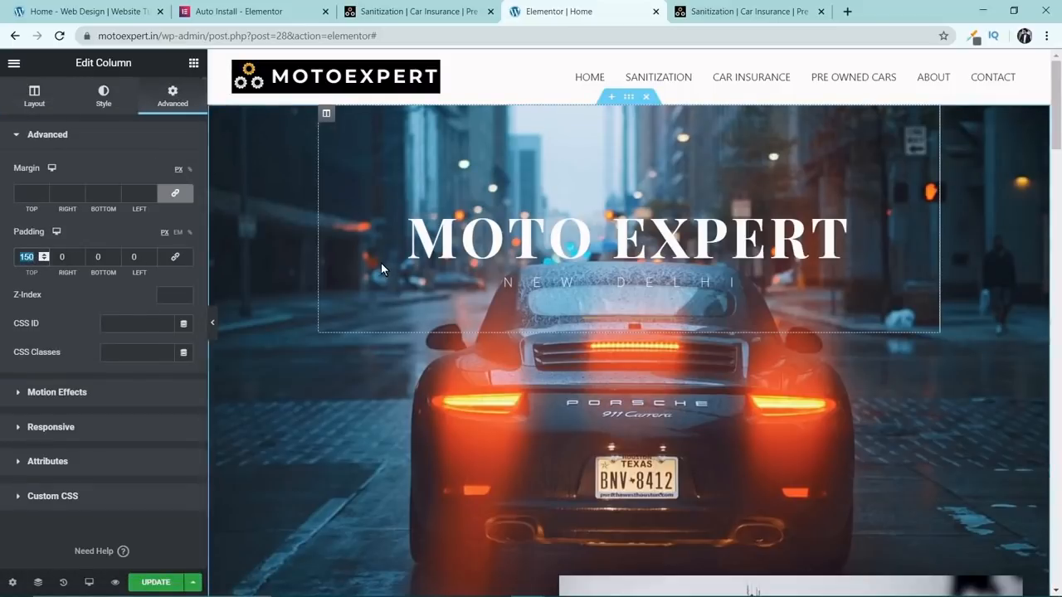
text(120)
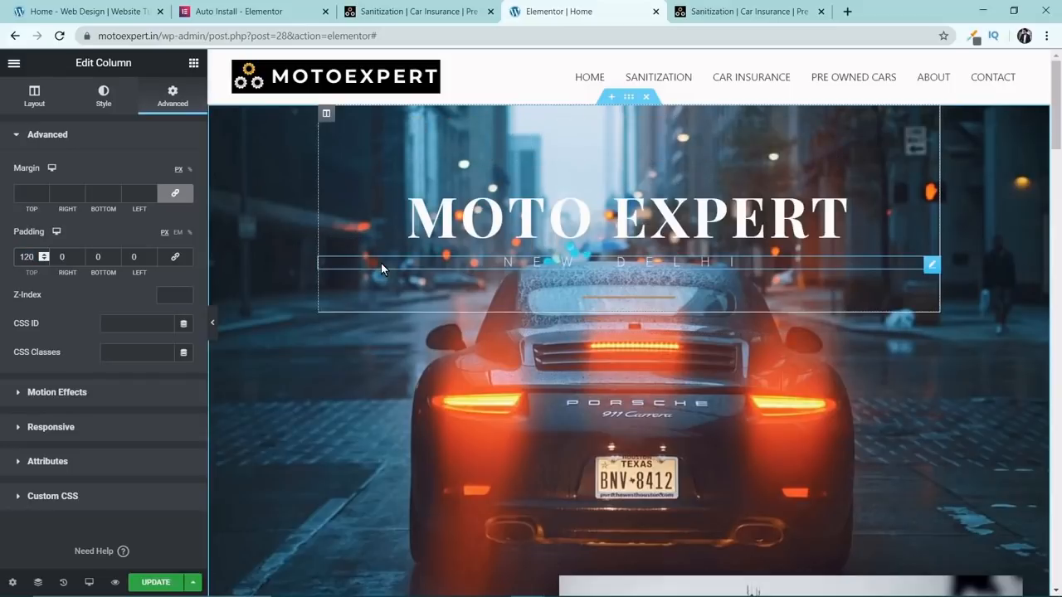
key(BackSpace)
key(BackSpace)
text(00)
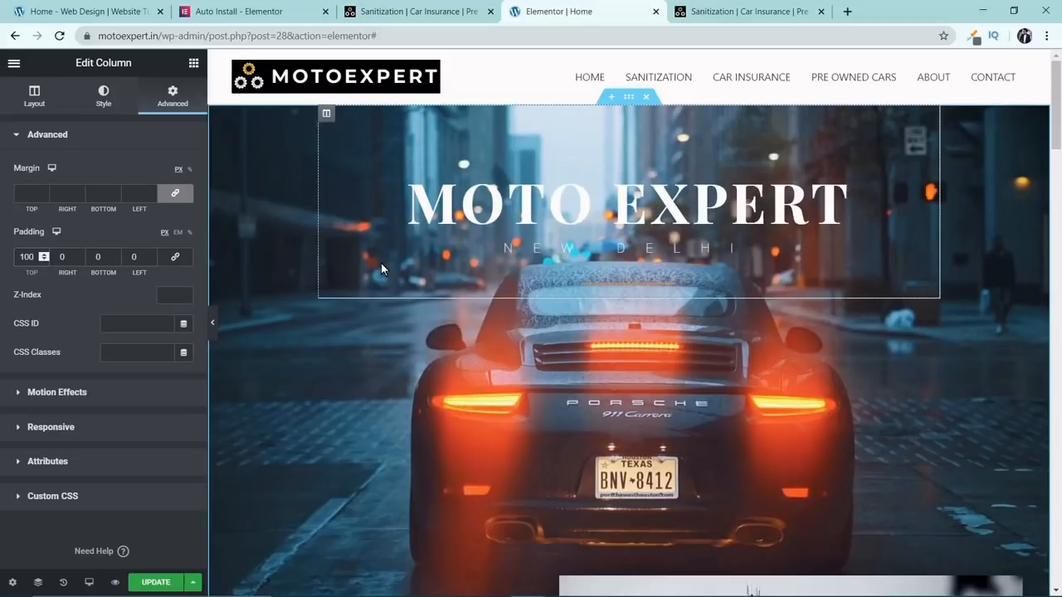
click(214, 324)
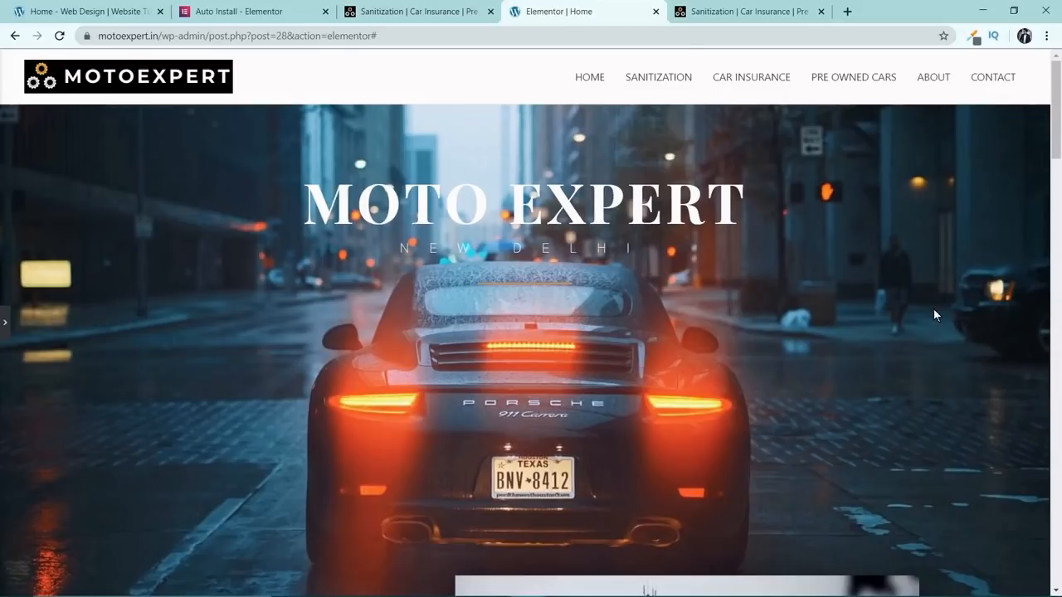
scroll(934, 311, down, 3)
scroll(831, 361, up, 3)
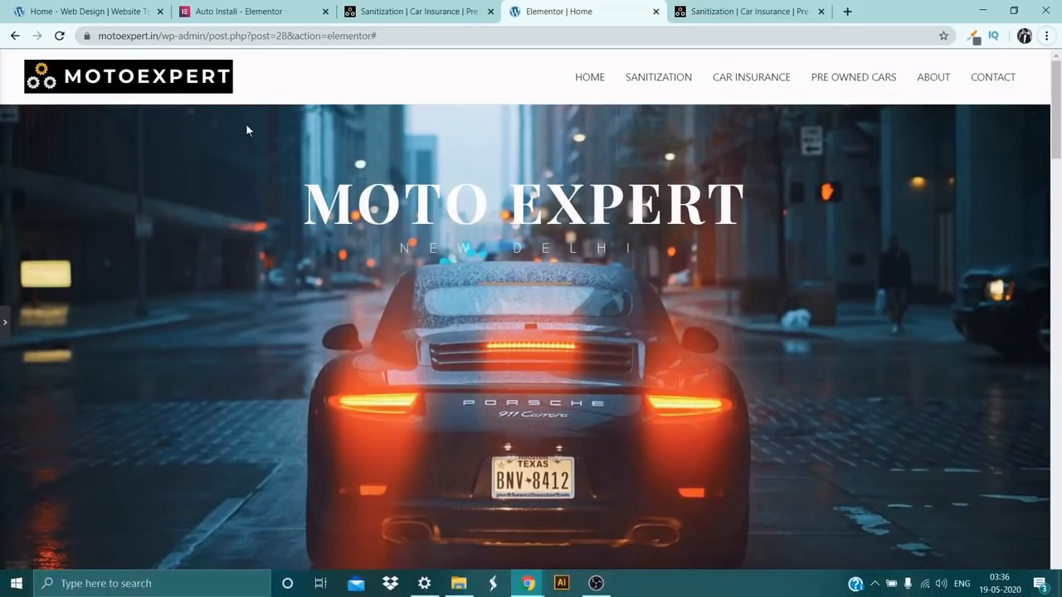
click(4, 322)
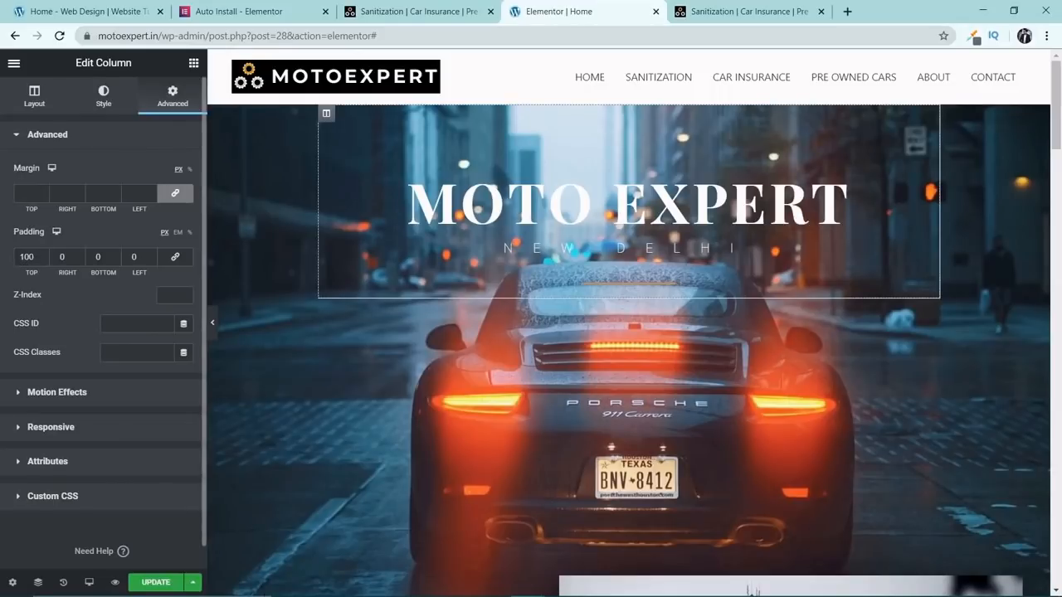
Change the "Our Vision" heading below the hero section to "SANITIZATION".
scroll(459, 351, down, 3)
scroll(459, 357, down, 3)
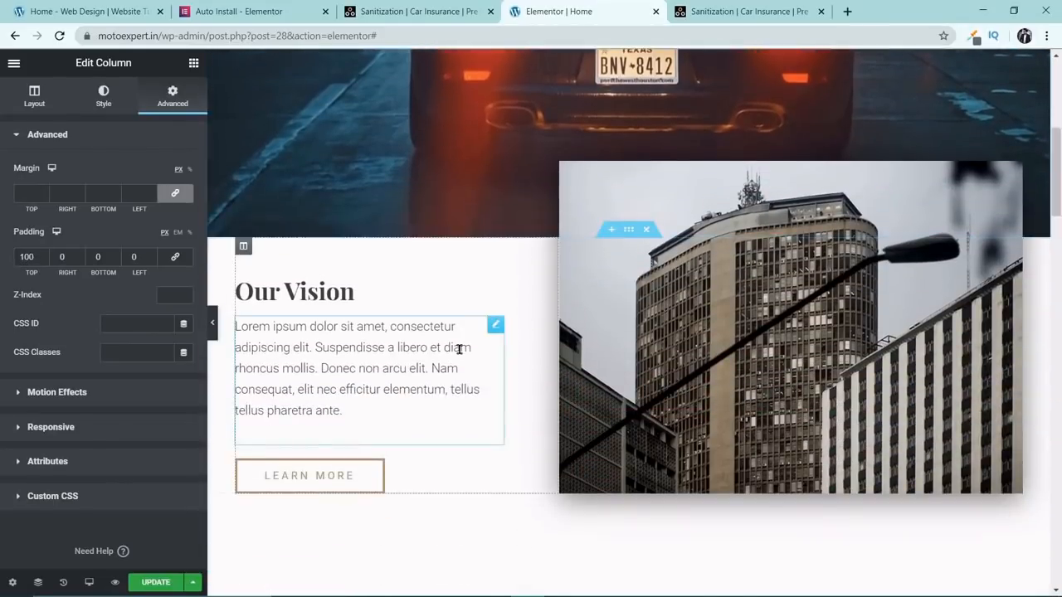
click(350, 224)
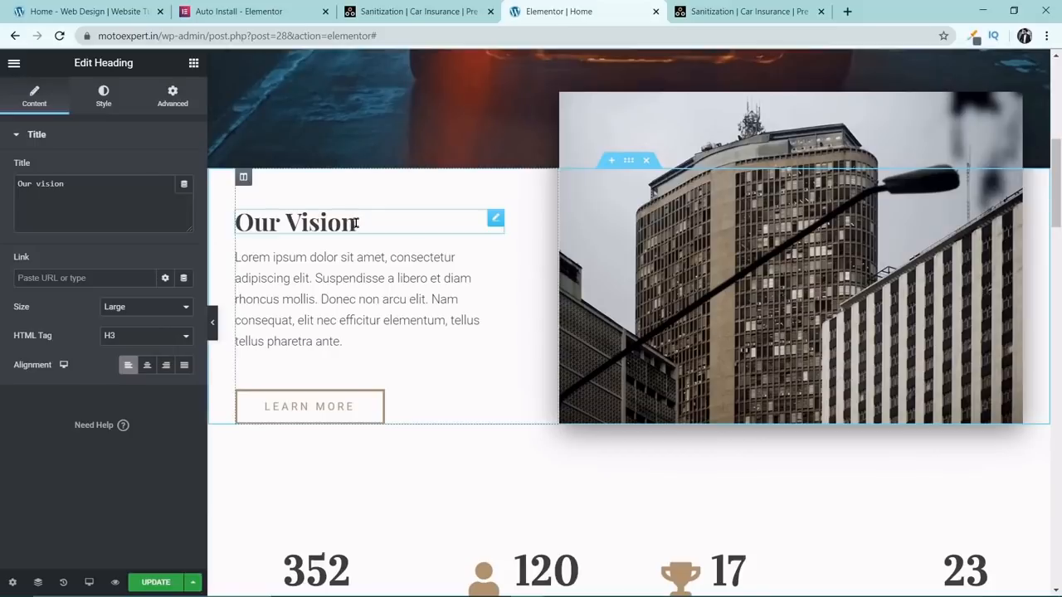
drag(82, 187, 3, 193)
mouse_move(779, 595)
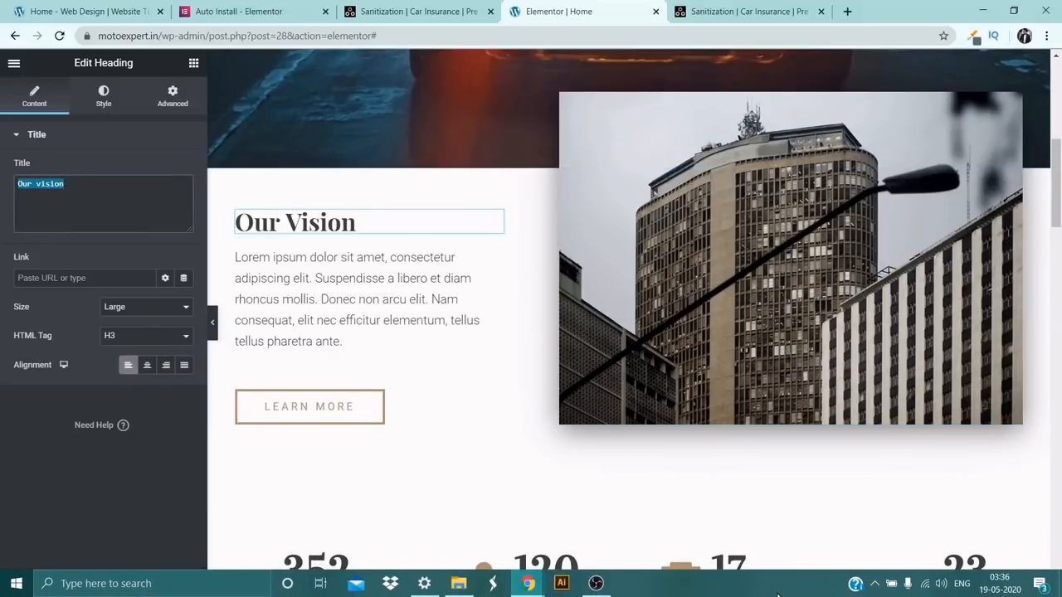
text(SANITIZAT)
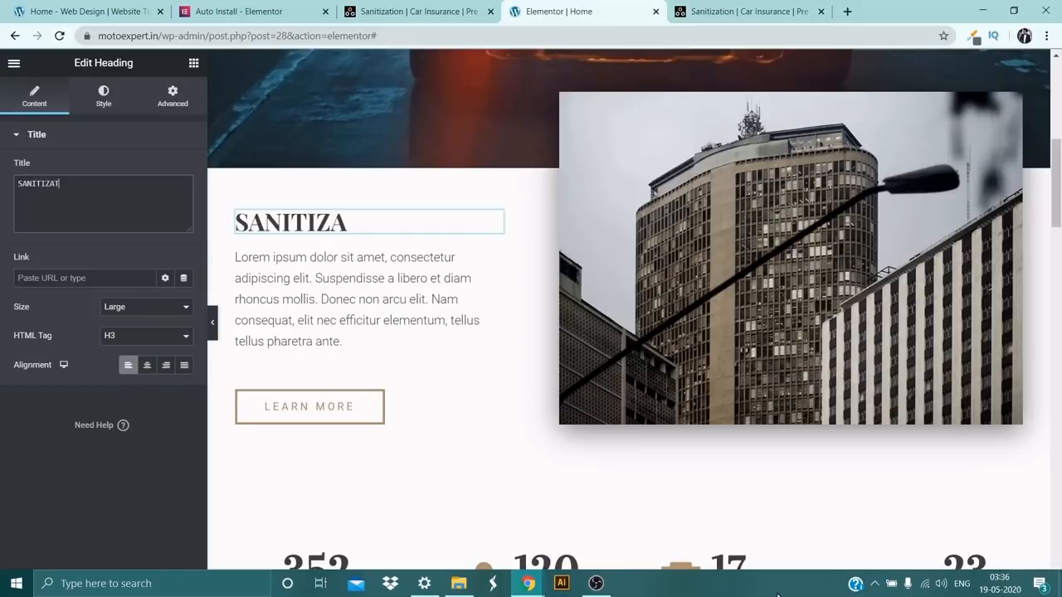
text(ION)
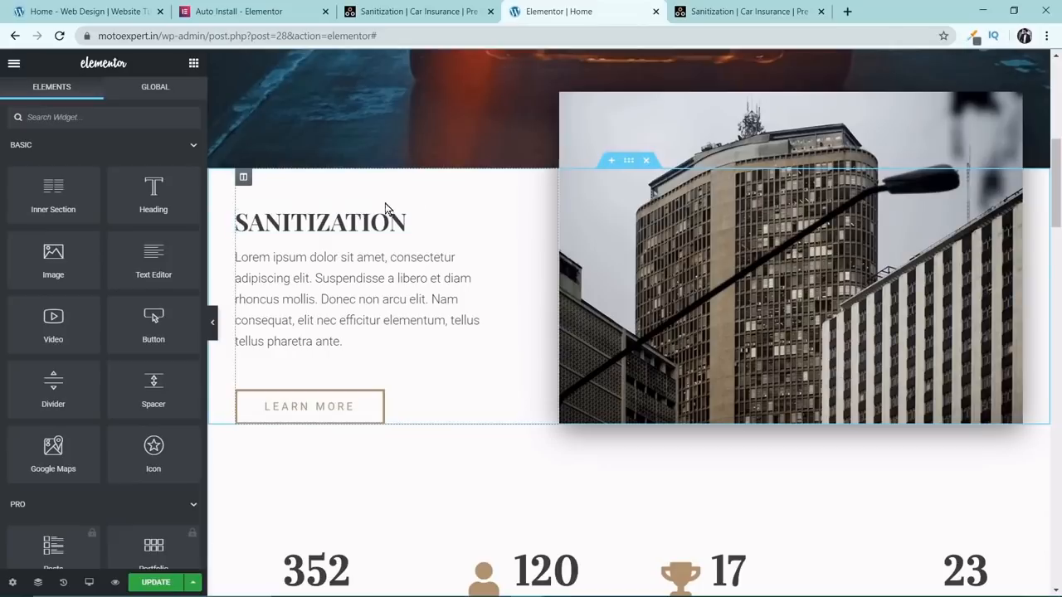
Try the SANITIZATION link in the header menu from the top of the page.
scroll(593, 210, up, 5)
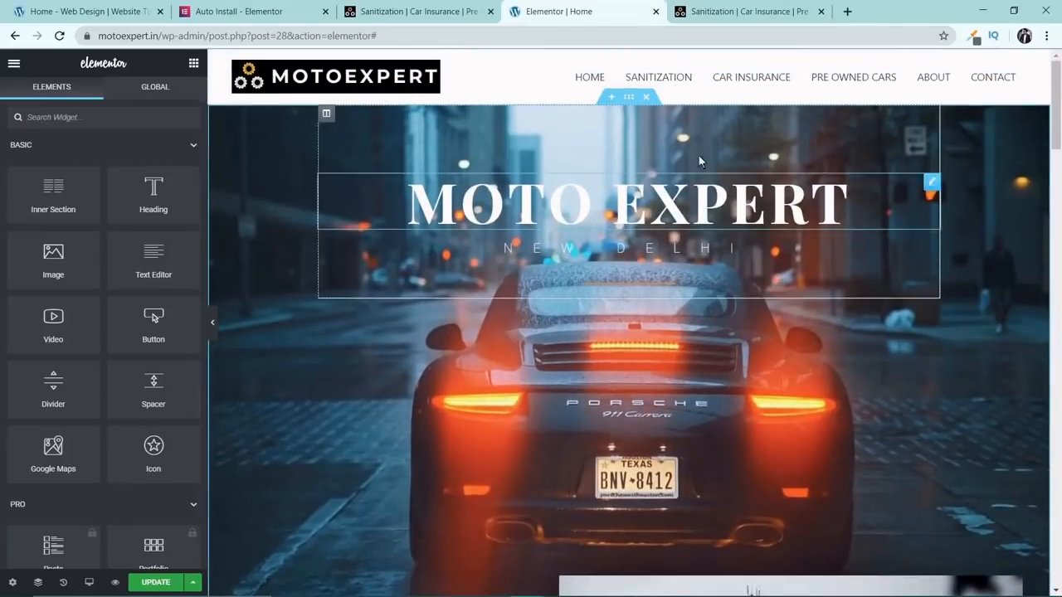
click(678, 84)
scroll(447, 196, up, 6)
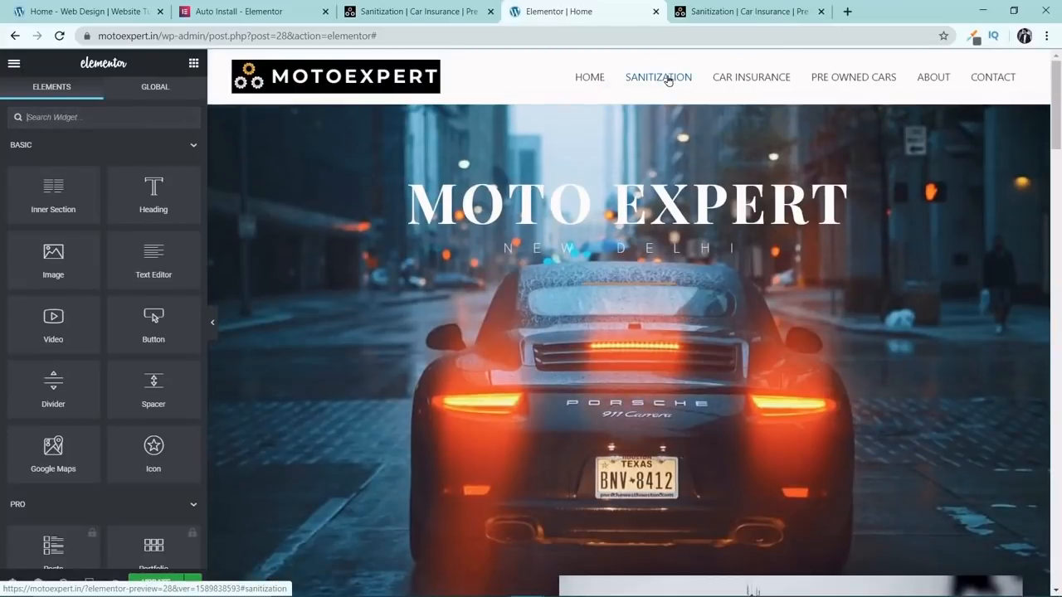
click(668, 79)
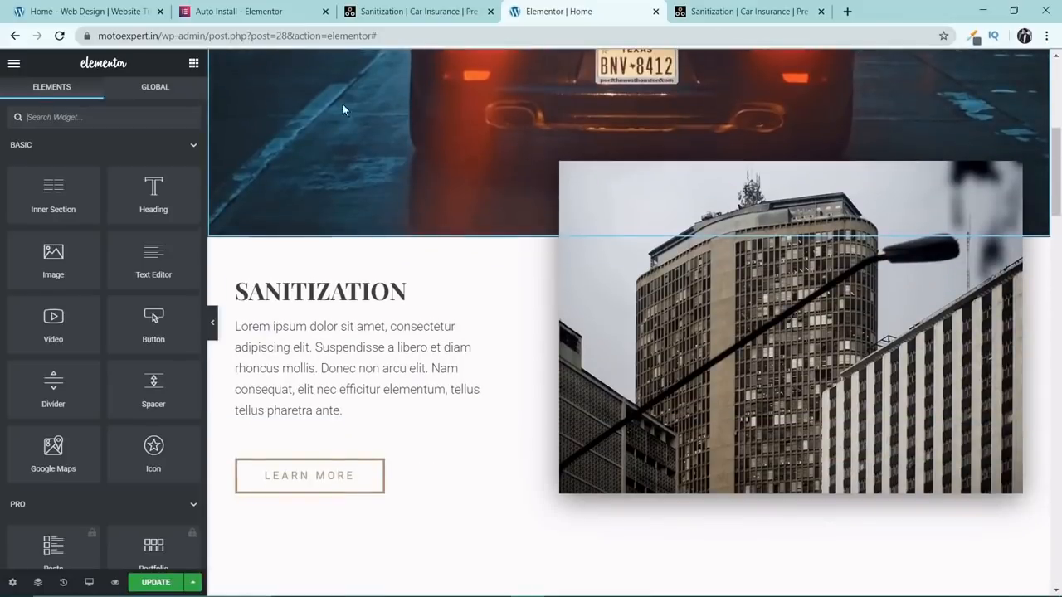
Add a Menu Anchor above the SANITIZATION heading, give it the ID "#sanitization" and update the page.
click(141, 111)
text(anch)
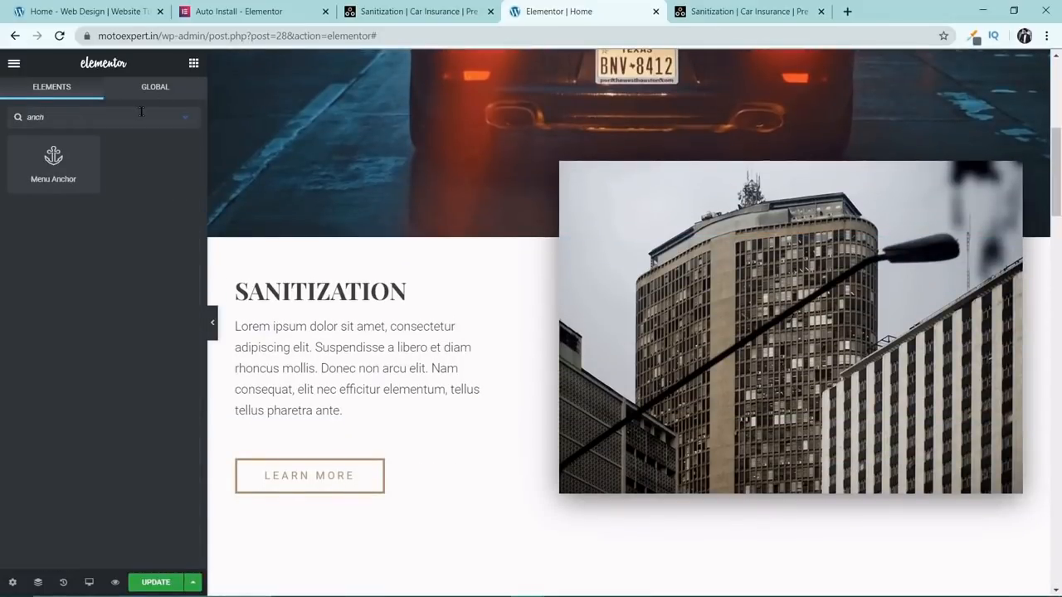
drag(53, 162, 305, 281)
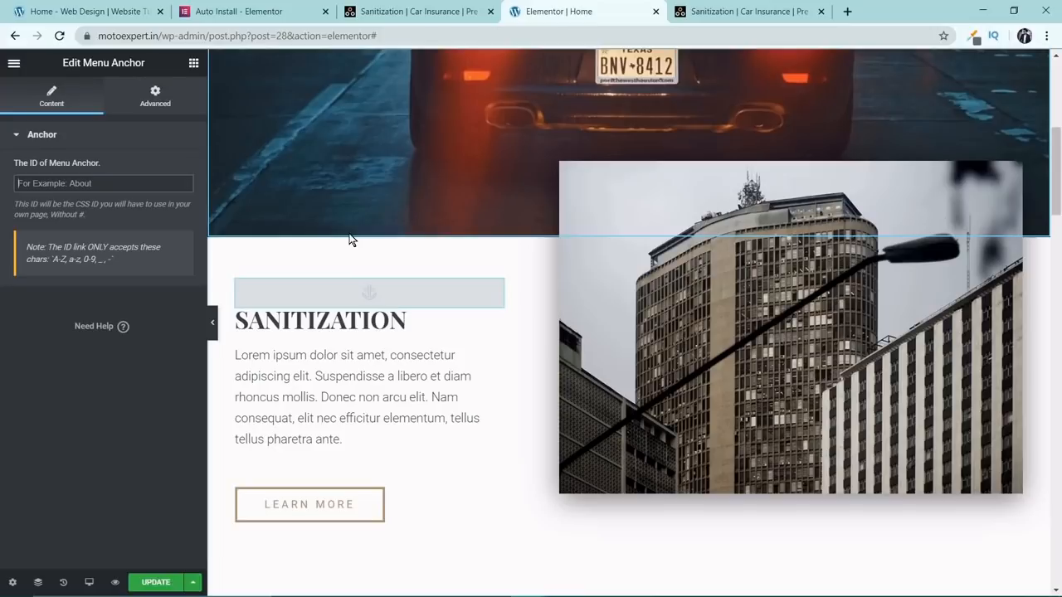
text(#sani)
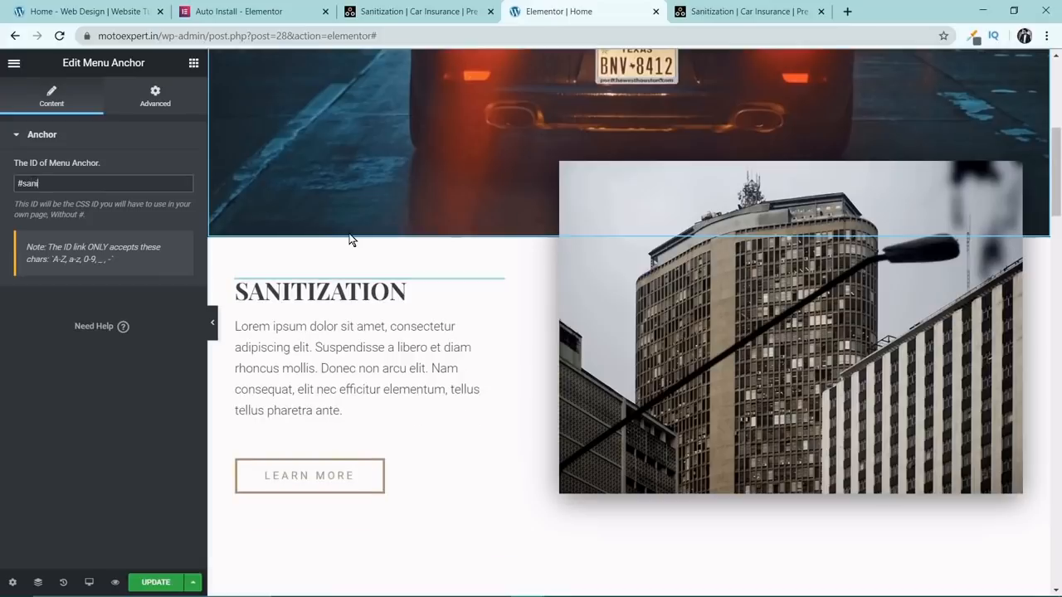
text(tization)
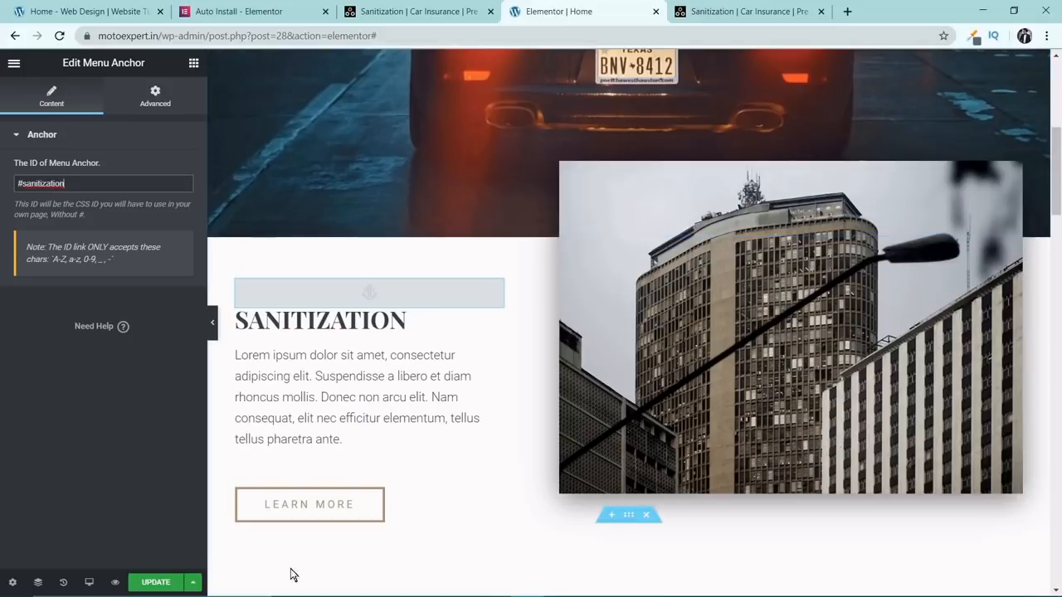
click(156, 582)
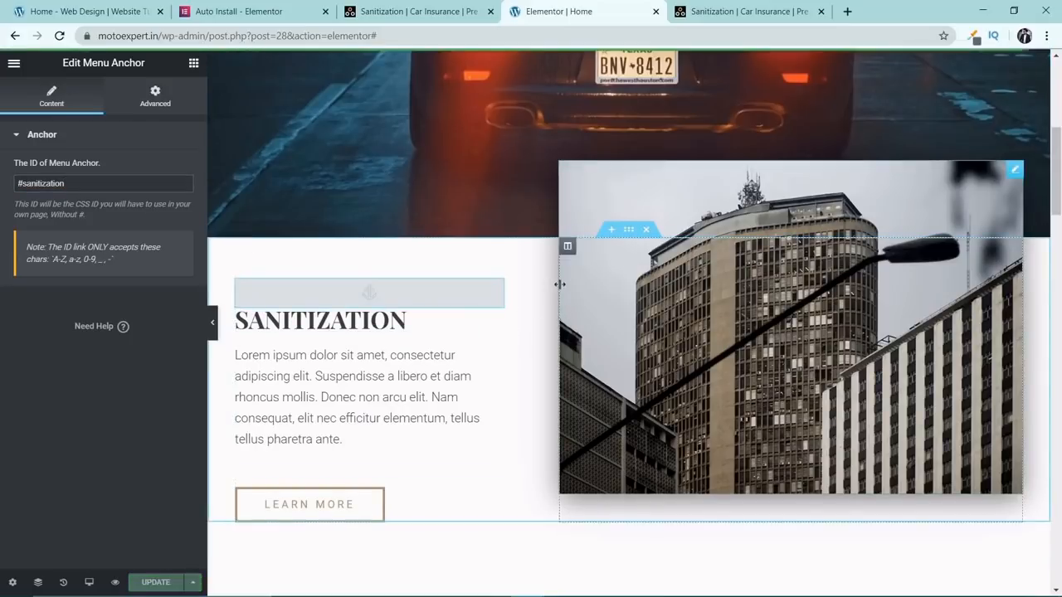
Test the header's SANITIZATION link in the editor preview with the menu anchor in place.
scroll(574, 290, up, 5)
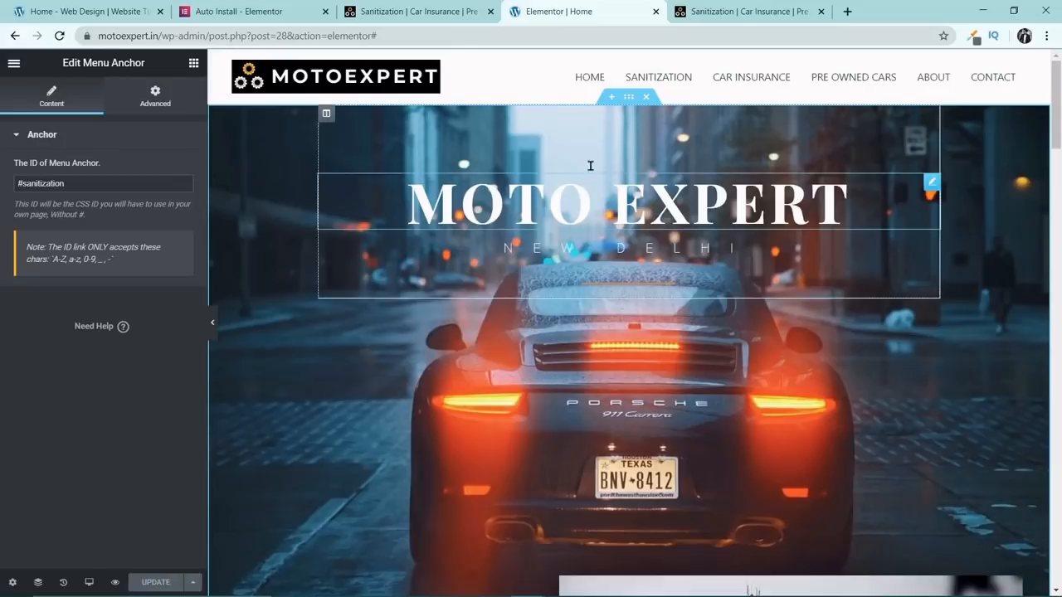
click(664, 80)
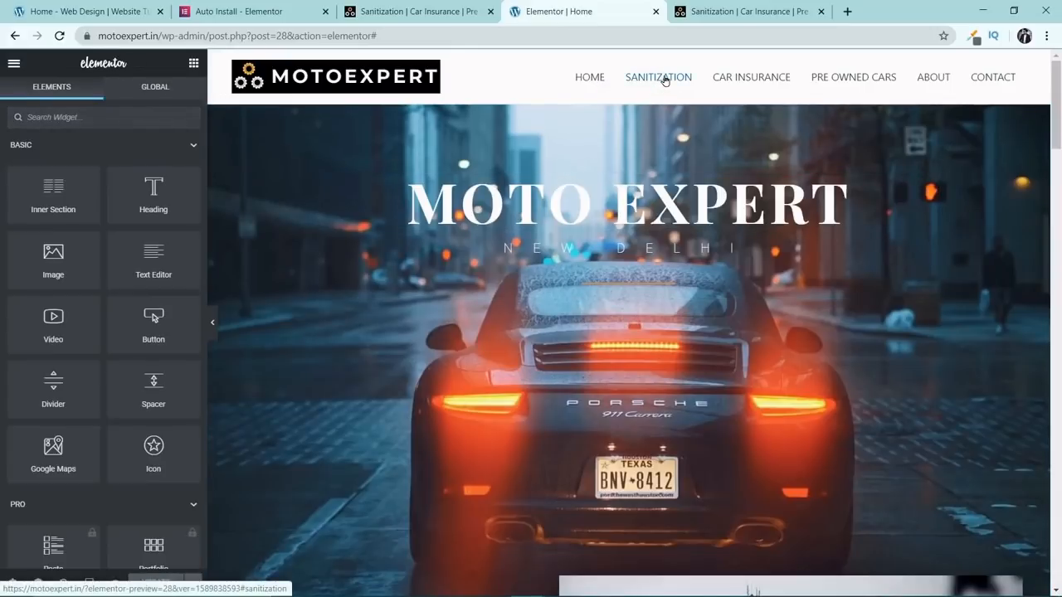
click(664, 81)
scroll(615, 283, up, 8)
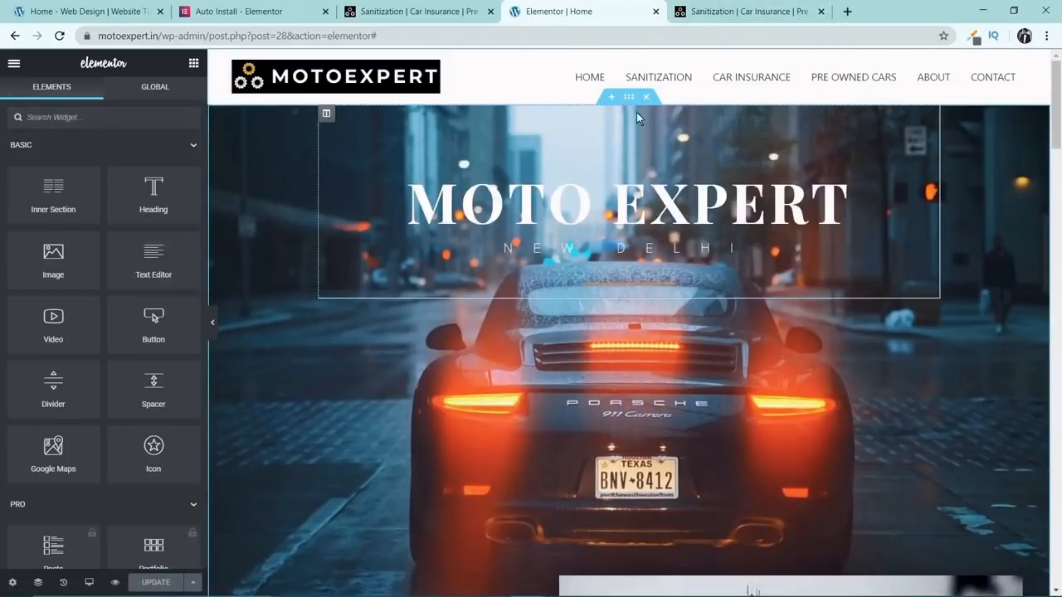
click(646, 79)
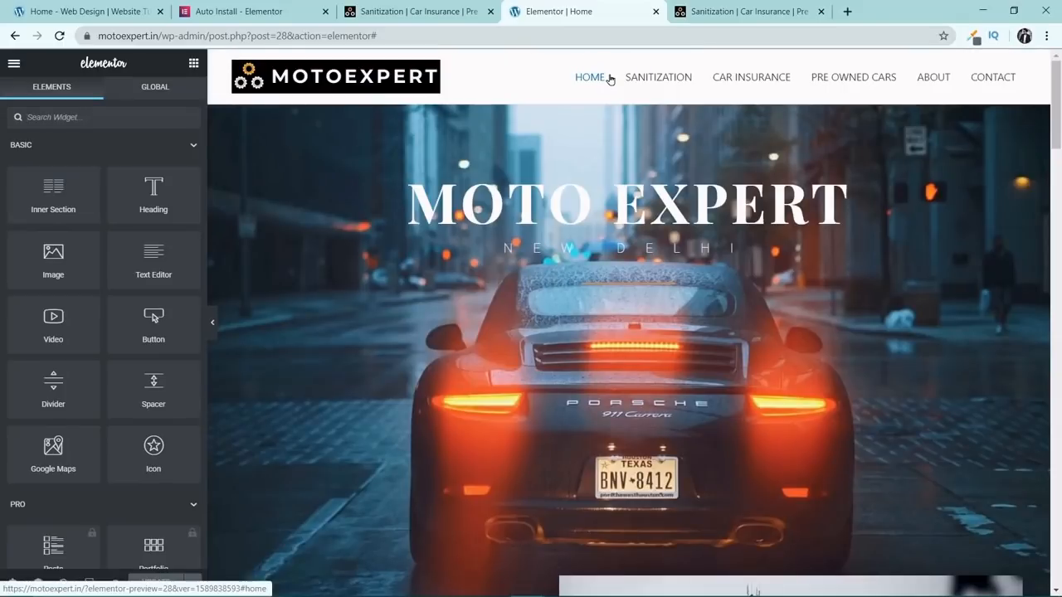
Reload the live motoexpert.in page in its own browser tab and follow its SANITIZATION menu link.
click(732, 10)
click(59, 36)
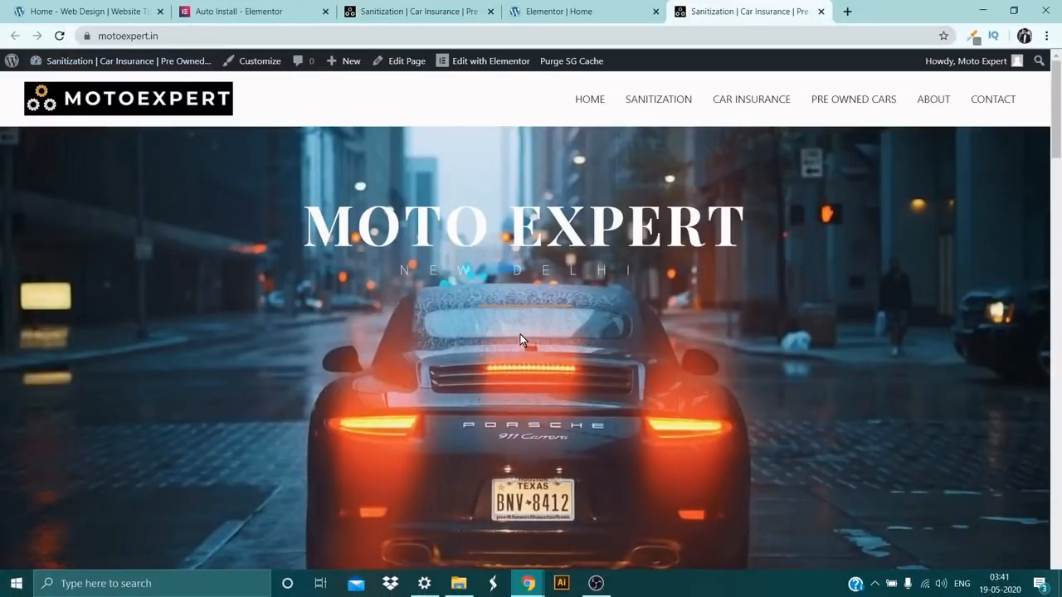
click(648, 100)
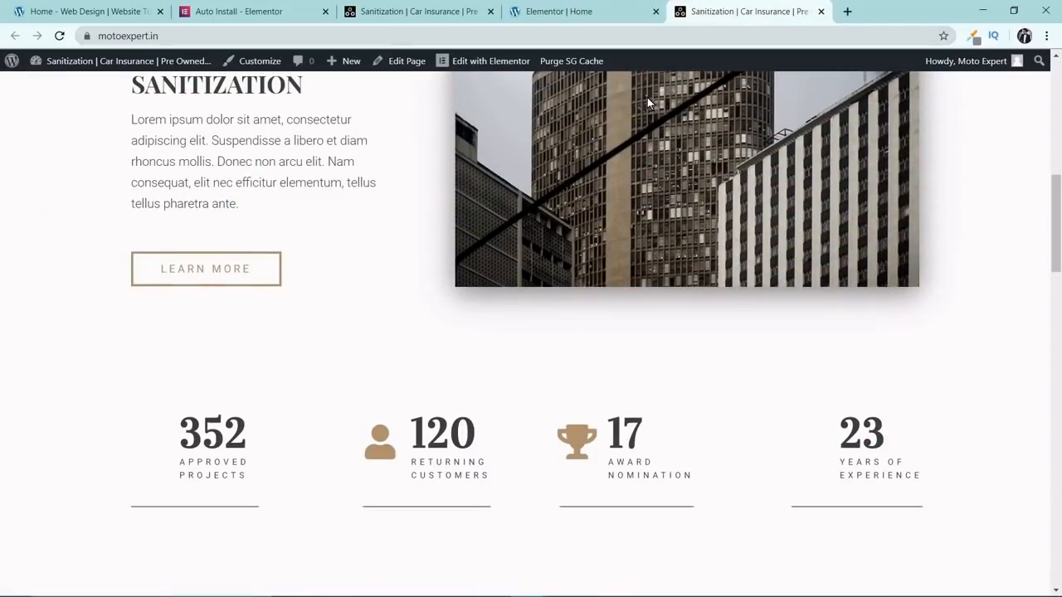
Return to the Elementor editor and upload the downloaded photo of the worker spraying in a protective suit for the Sanitization image.
click(581, 10)
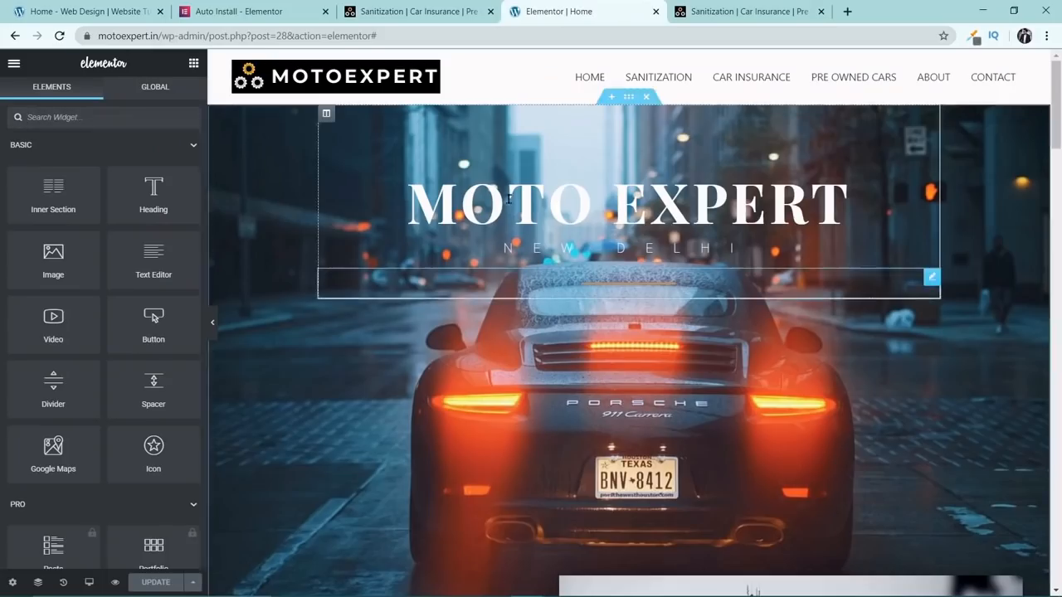
scroll(515, 175, down, 7)
scroll(664, 150, up, 1)
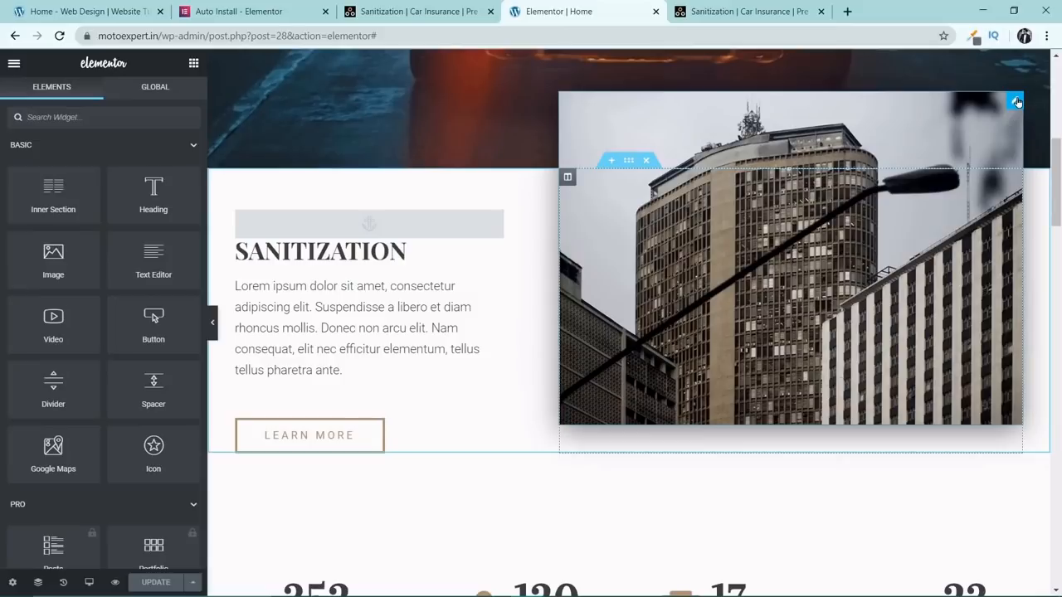
click(1017, 102)
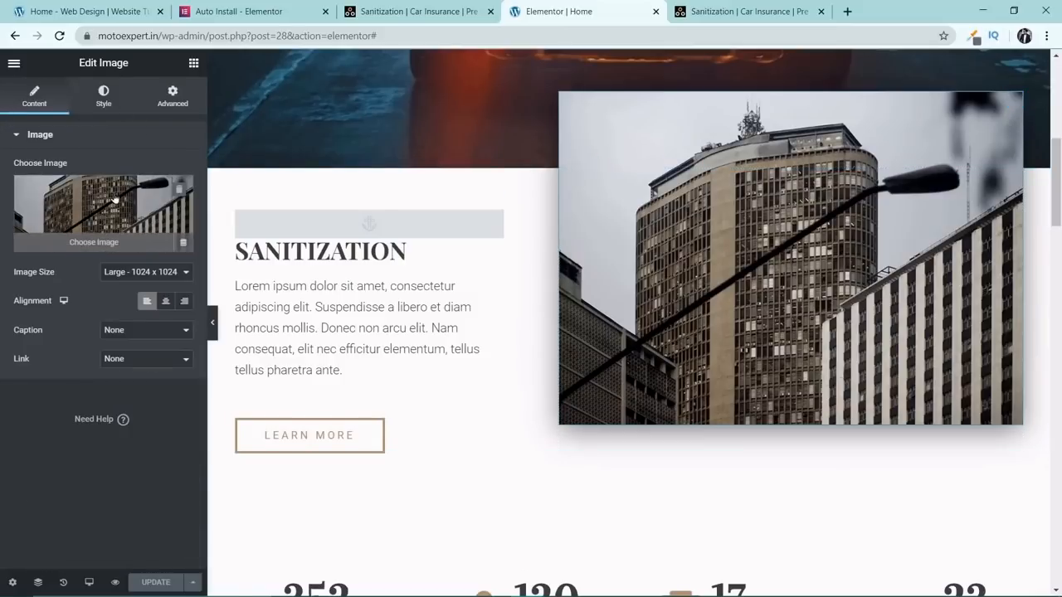
click(79, 203)
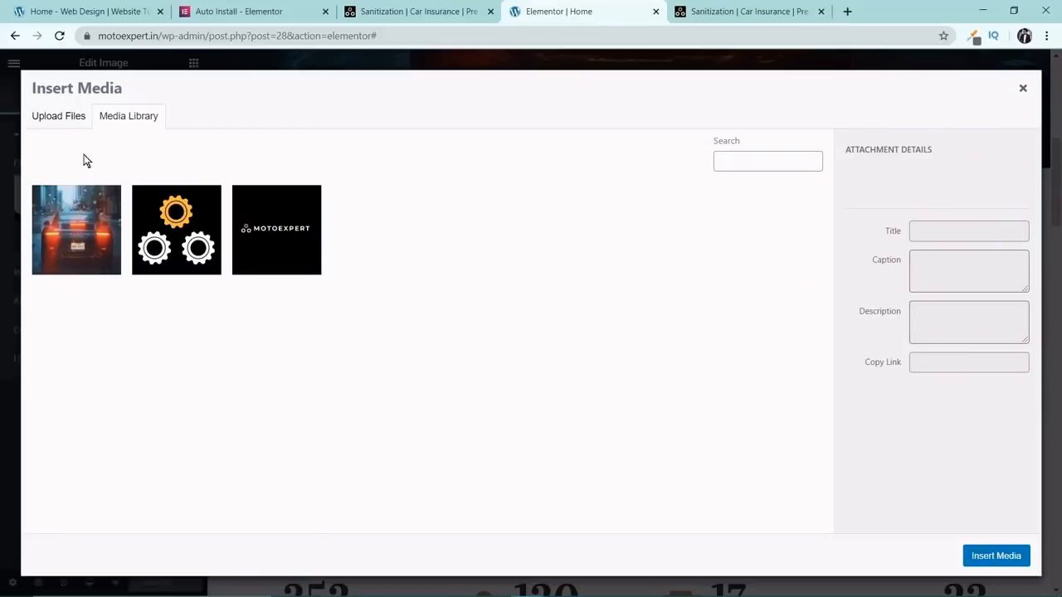
click(54, 117)
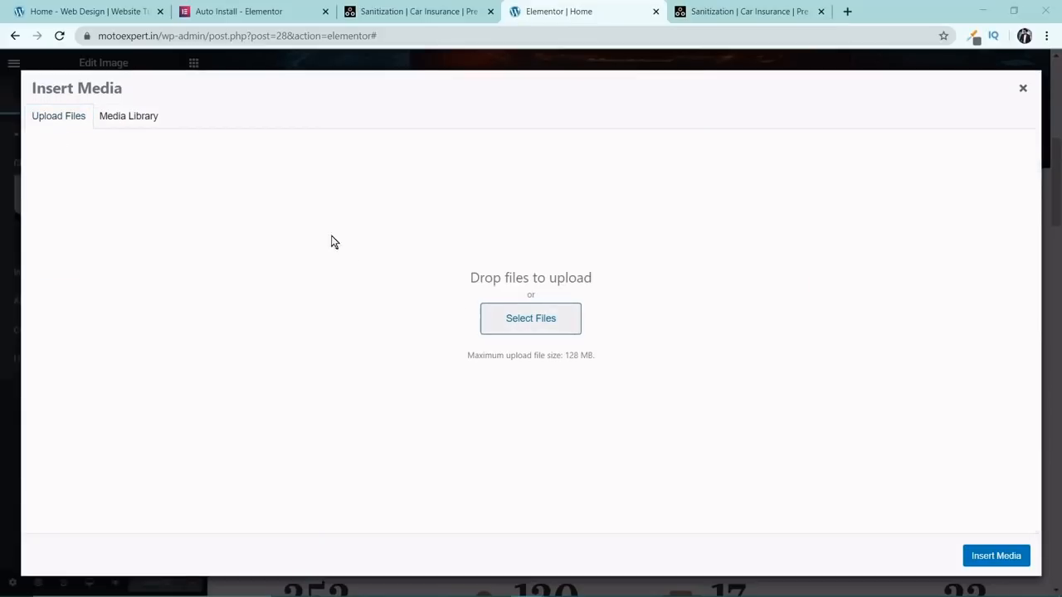
click(531, 318)
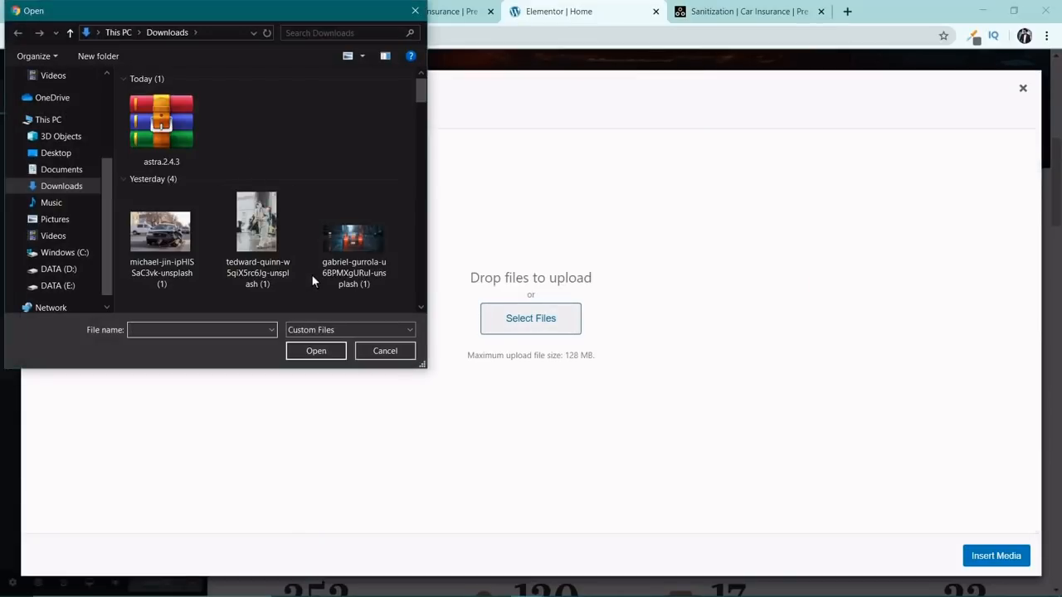
scroll(285, 237, down, 1)
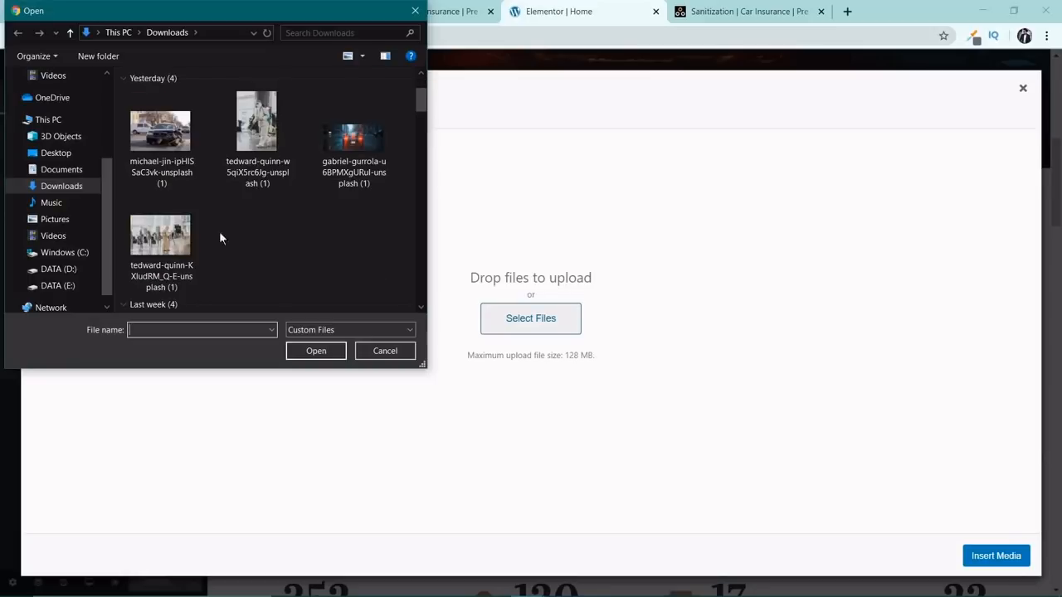
click(158, 225)
click(336, 352)
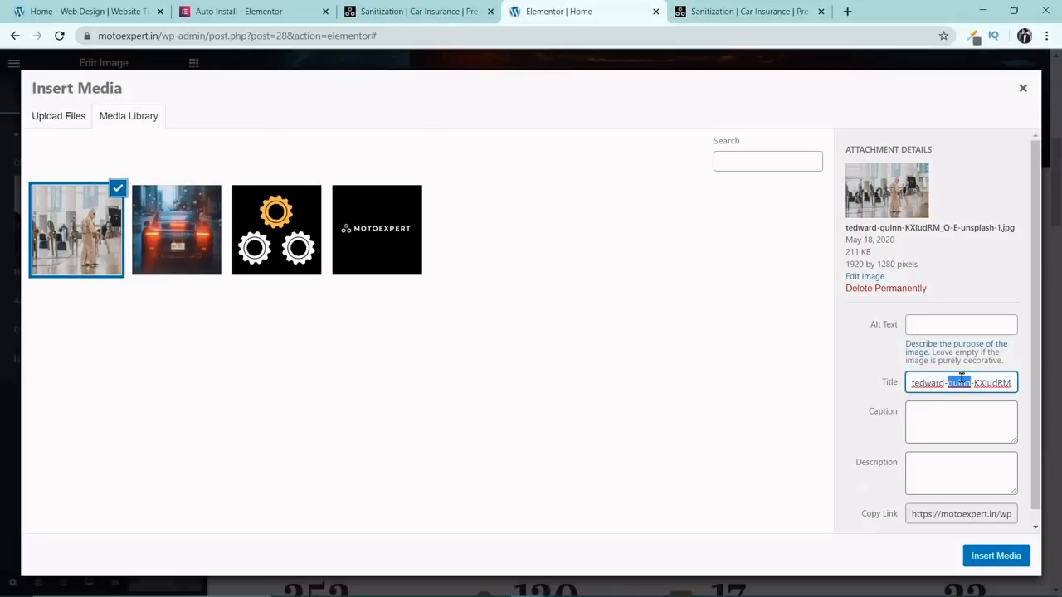
Set the uploaded photo's title and alt text to "Sanitization" and insert it into the image widget.
triple_click(960, 380)
text(Sanitization)
double_click(960, 382)
key(ctrl+c)
key(shift+Tab)
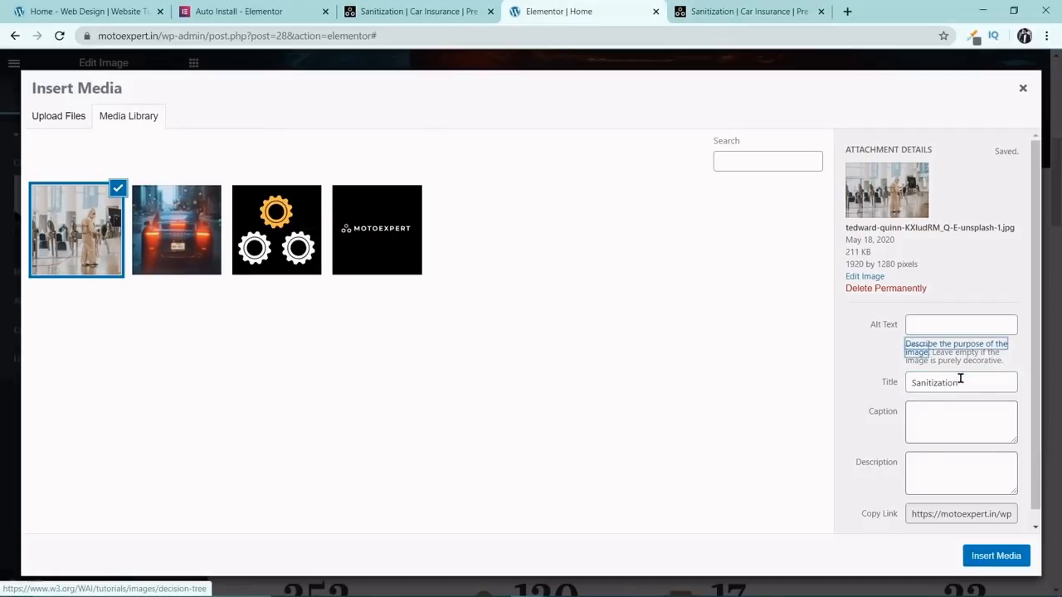
key(shift+Tab)
key(ctrl+v)
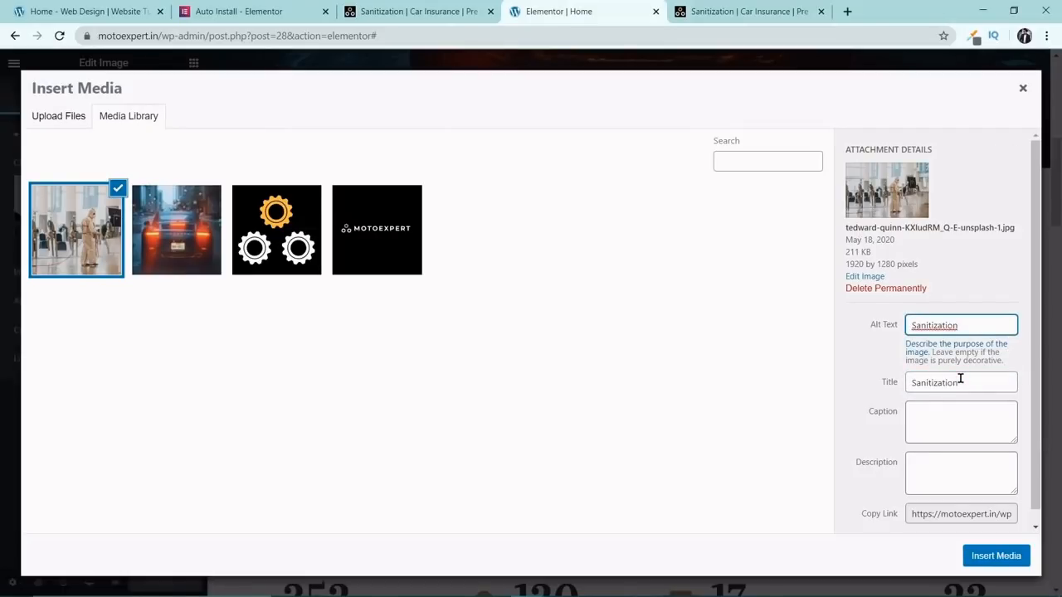
click(996, 556)
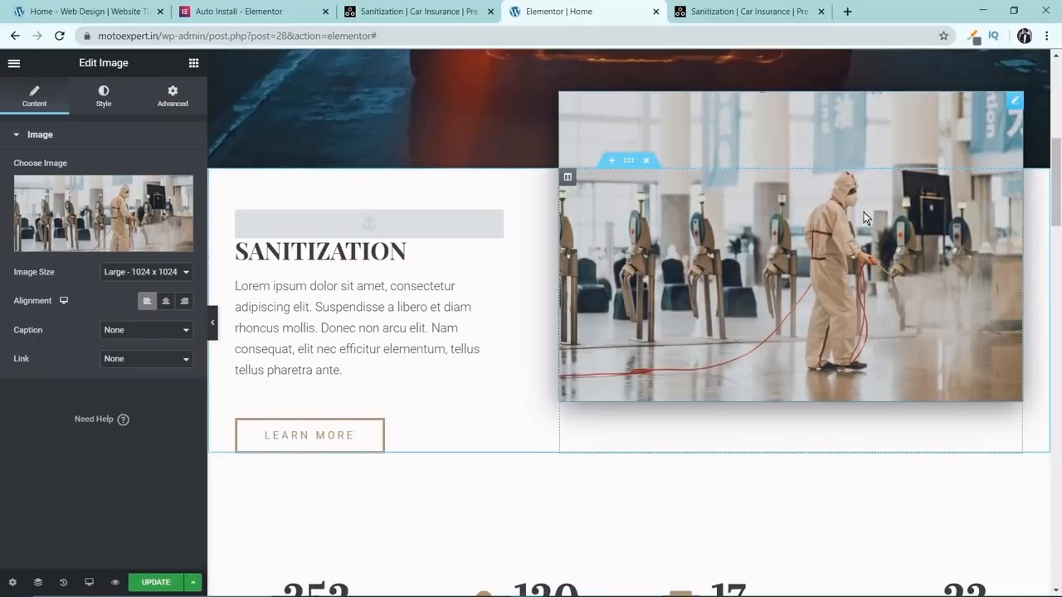
Relabel the LEARN MORE button under the Sanitization text as "Contact" and set its link to "#contactus".
scroll(1006, 336, up, 6)
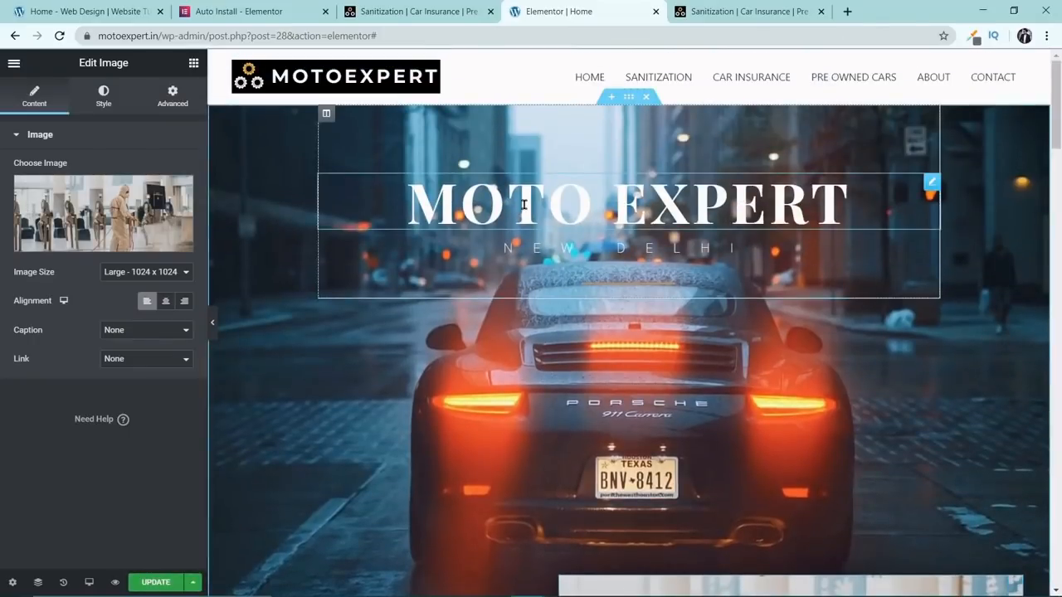
scroll(626, 218, down, 6)
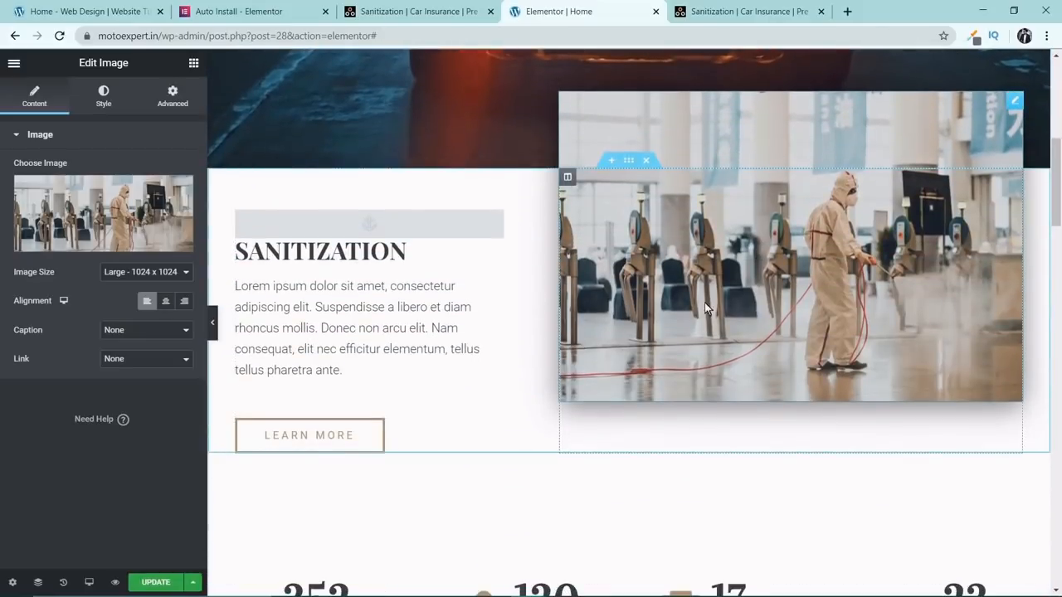
scroll(692, 333, down, 2)
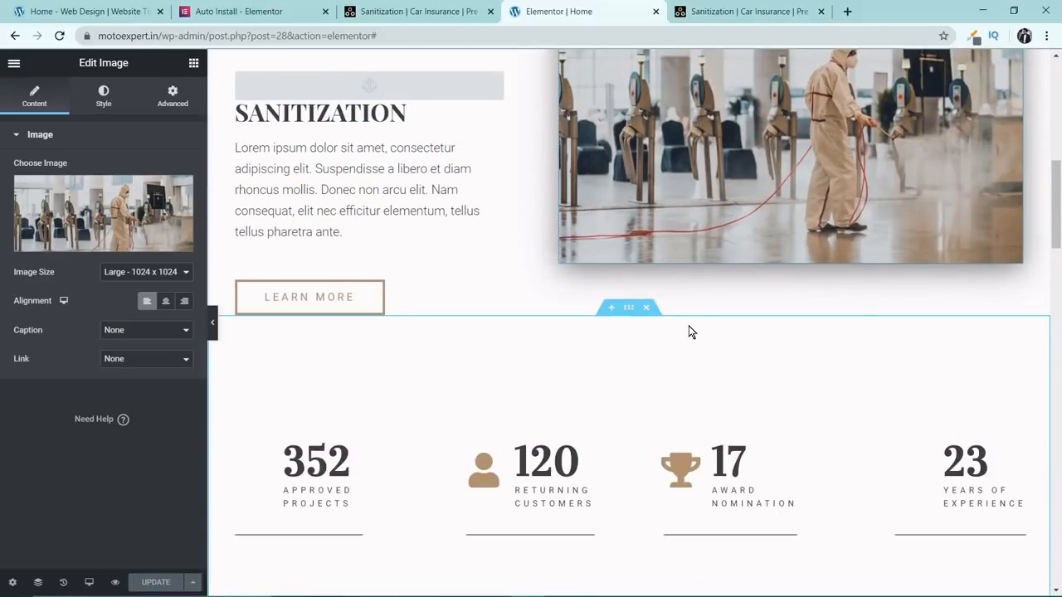
scroll(692, 333, down, 3)
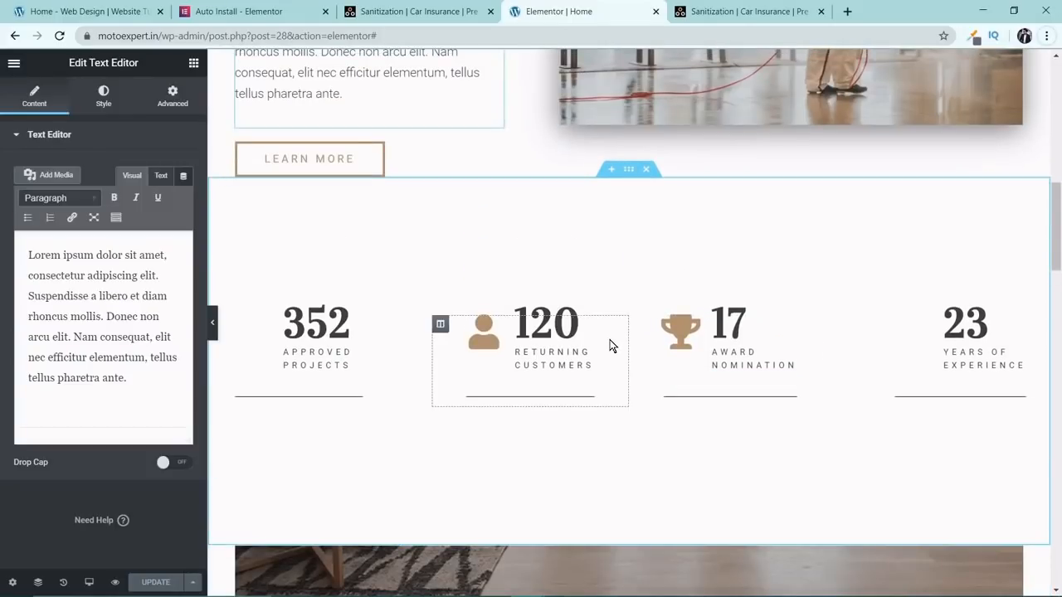
scroll(609, 340, up, 2)
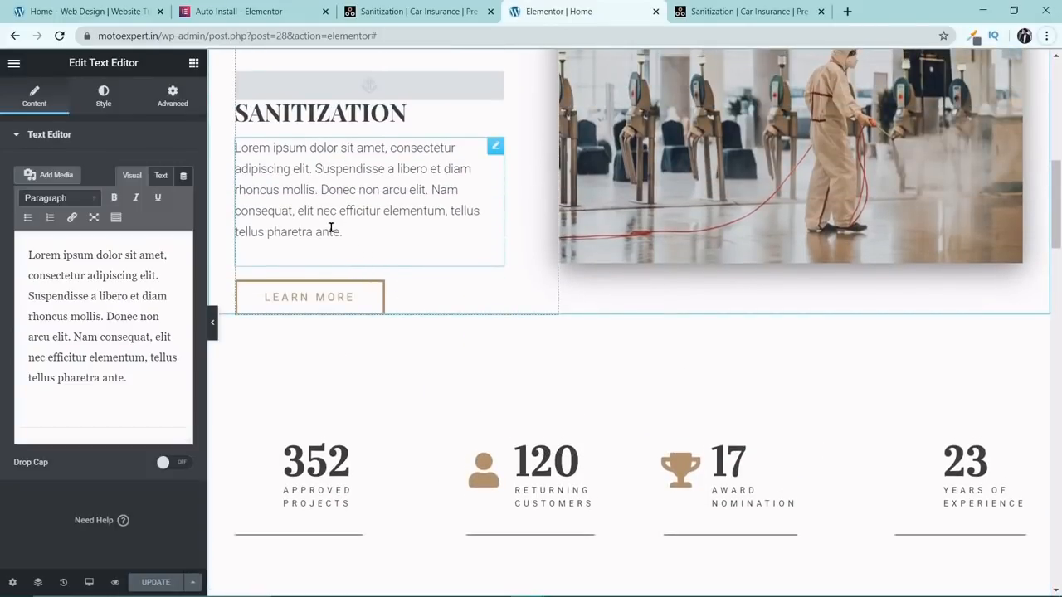
click(335, 295)
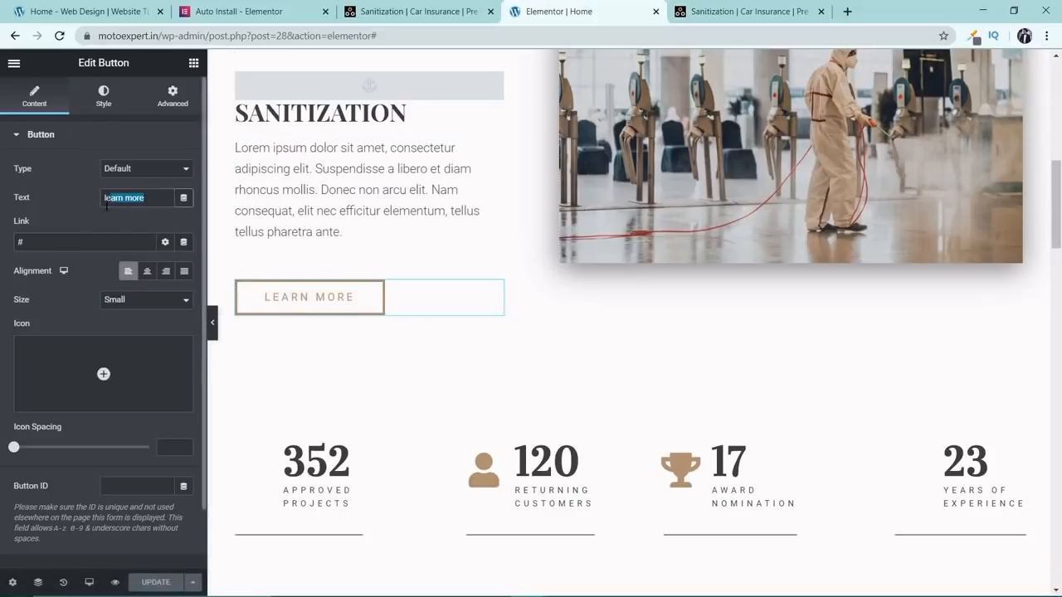
key(BackSpace)
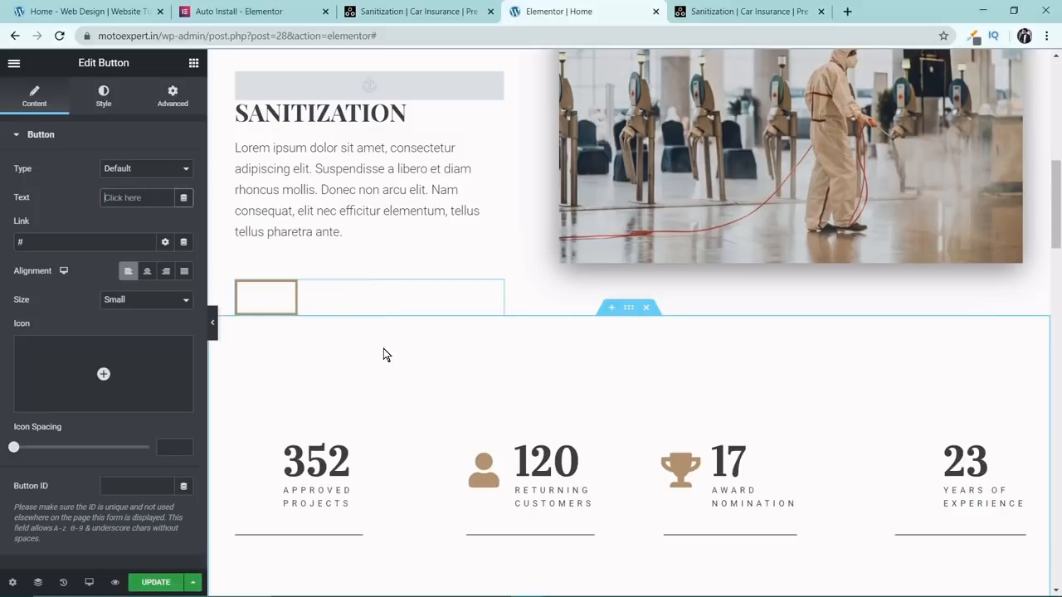
text(Contact)
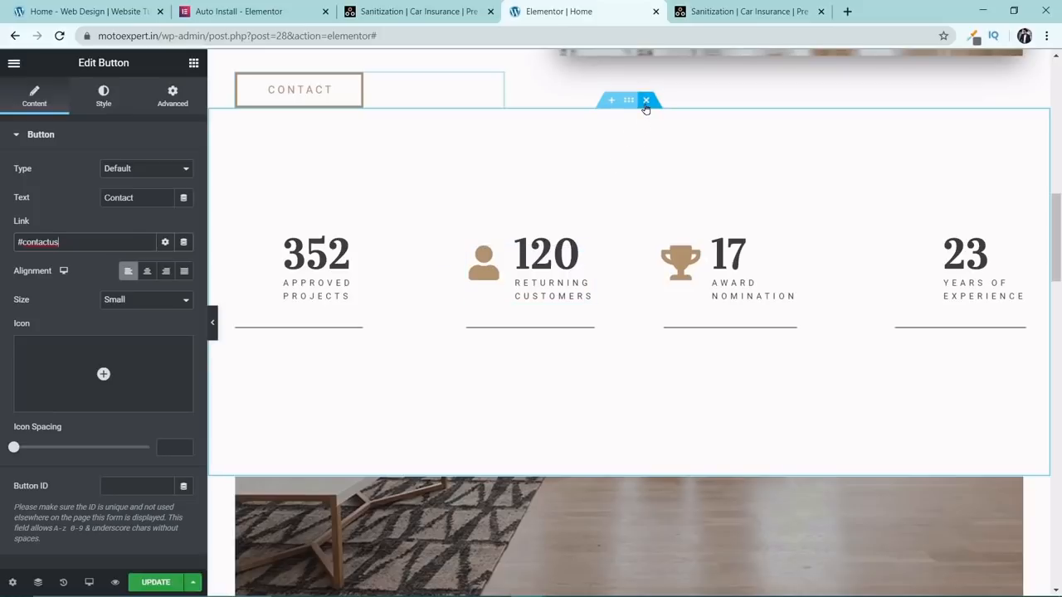
Delete the counter section with the projects, customers, award and experience figures below the Sanitization section.
scroll(624, 356, down, 3)
scroll(646, 172, up, 4)
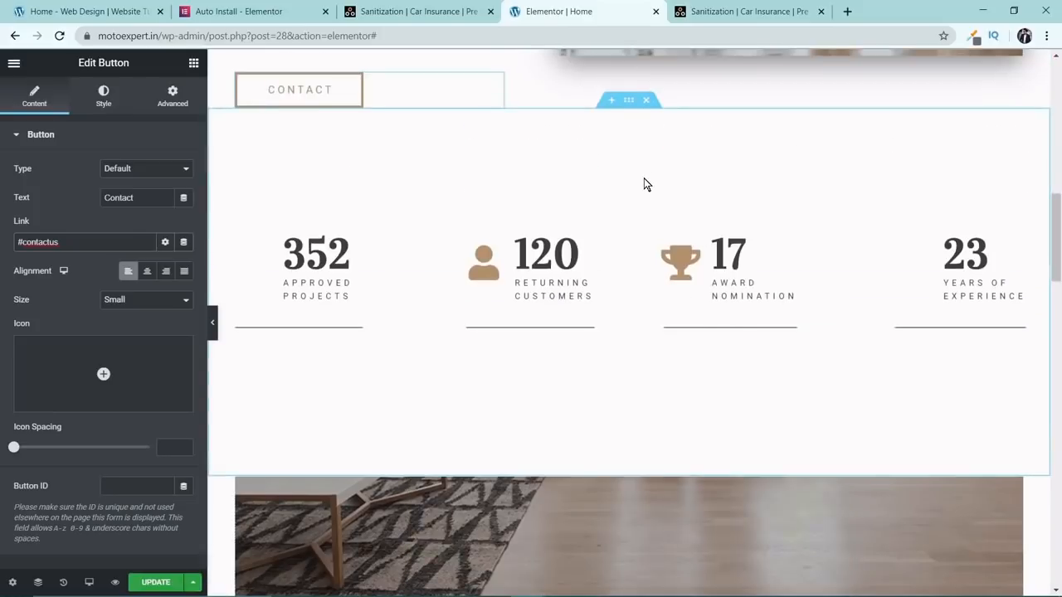
click(647, 170)
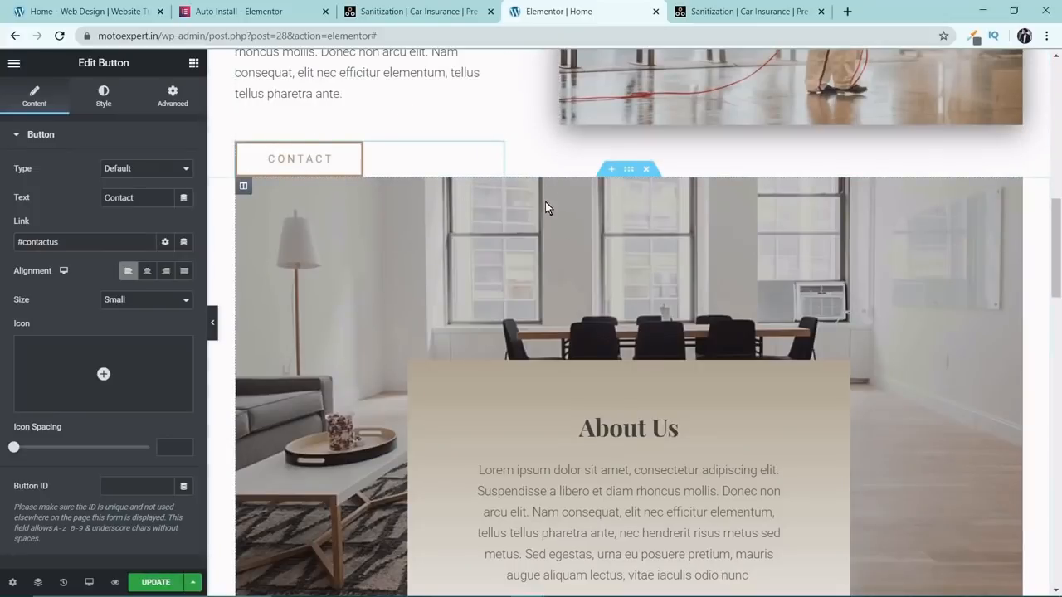
Insert a new section with a Spacer widget between the Sanitization and About Us sections and preview the gap without the editor panel.
scroll(547, 208, up, 3)
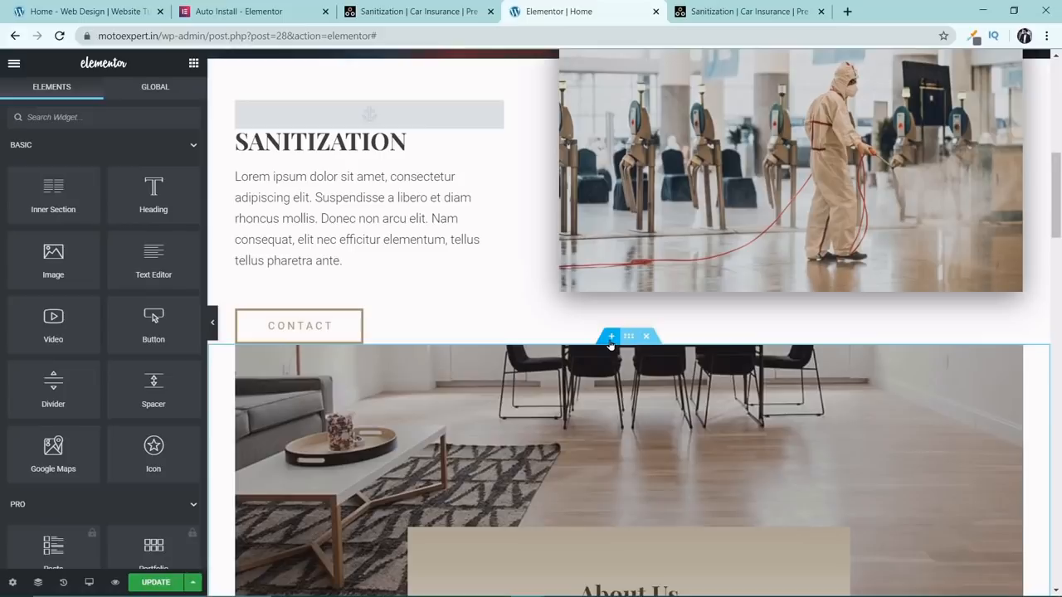
click(611, 337)
click(612, 407)
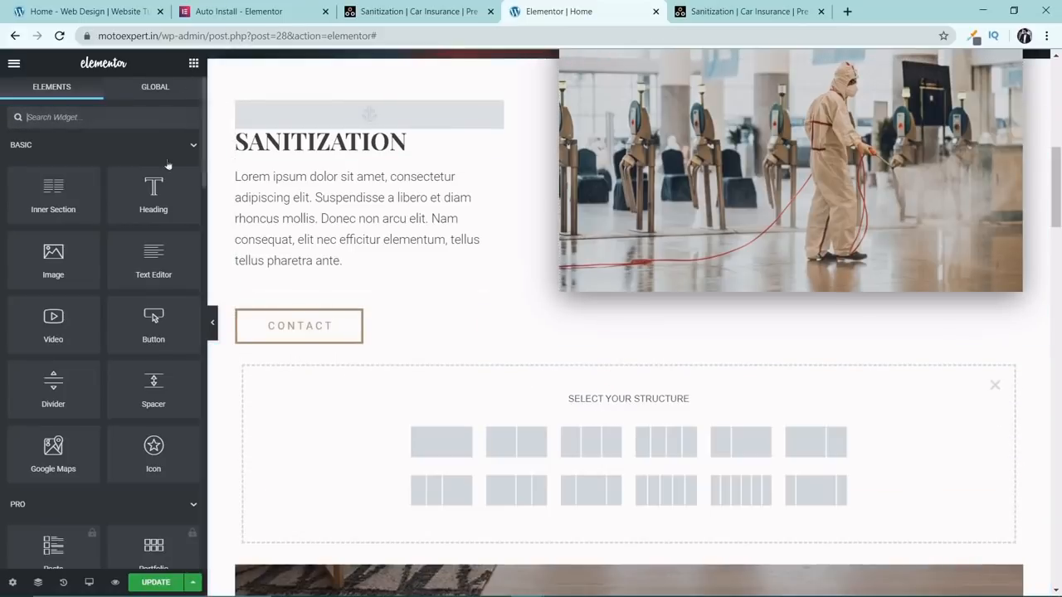
drag(165, 392, 478, 405)
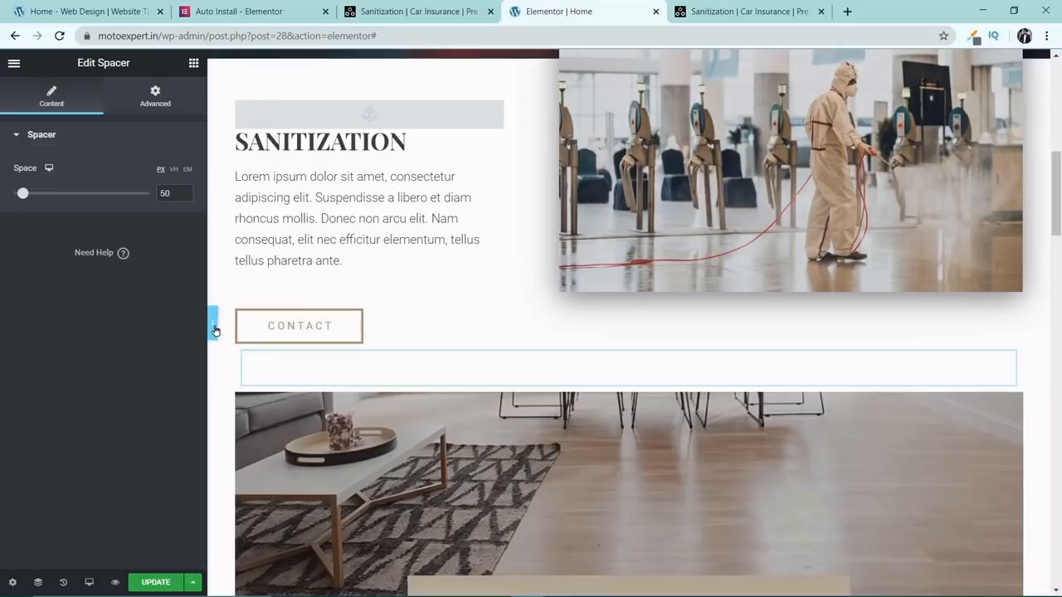
click(213, 323)
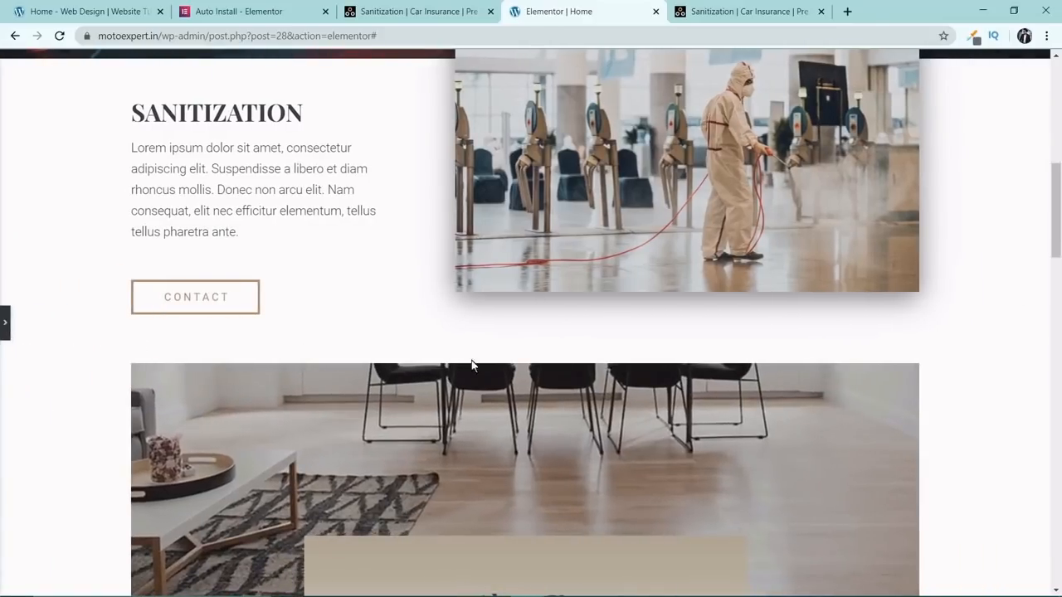
scroll(951, 318, up, 5)
scroll(951, 318, down, 5)
click(5, 322)
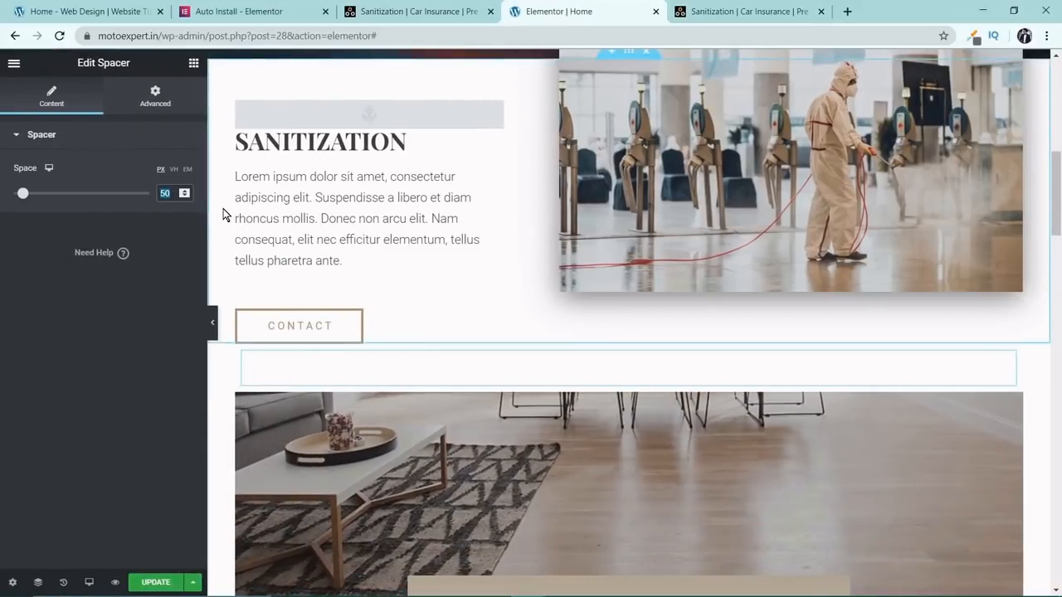
Try a spacer height of 100 px, and set it back to 50 px.
text(100)
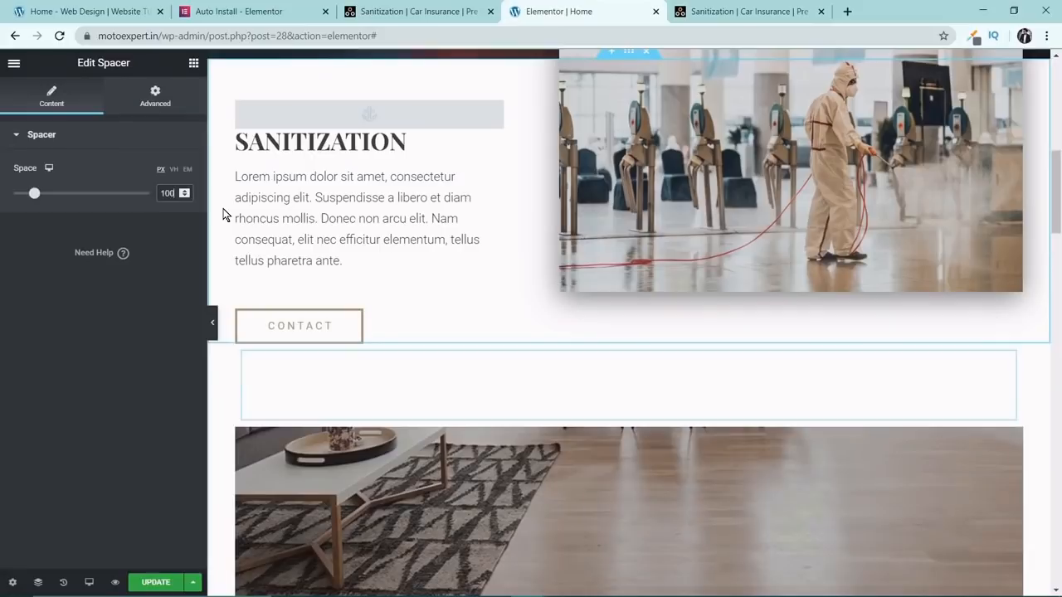
key(BackSpace)
key(BackSpace)
key(BackSpace)
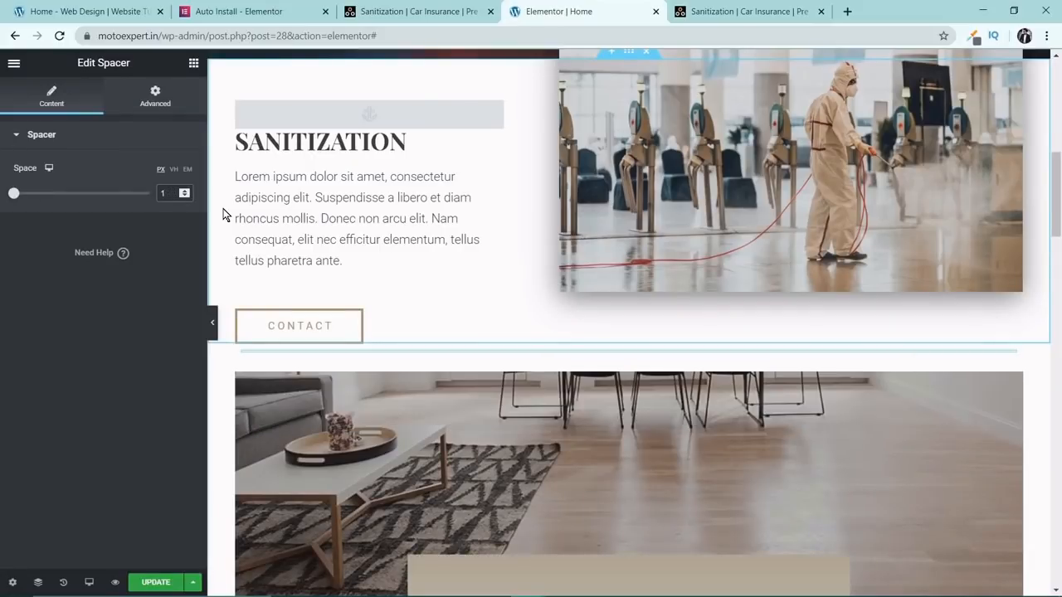
text(50)
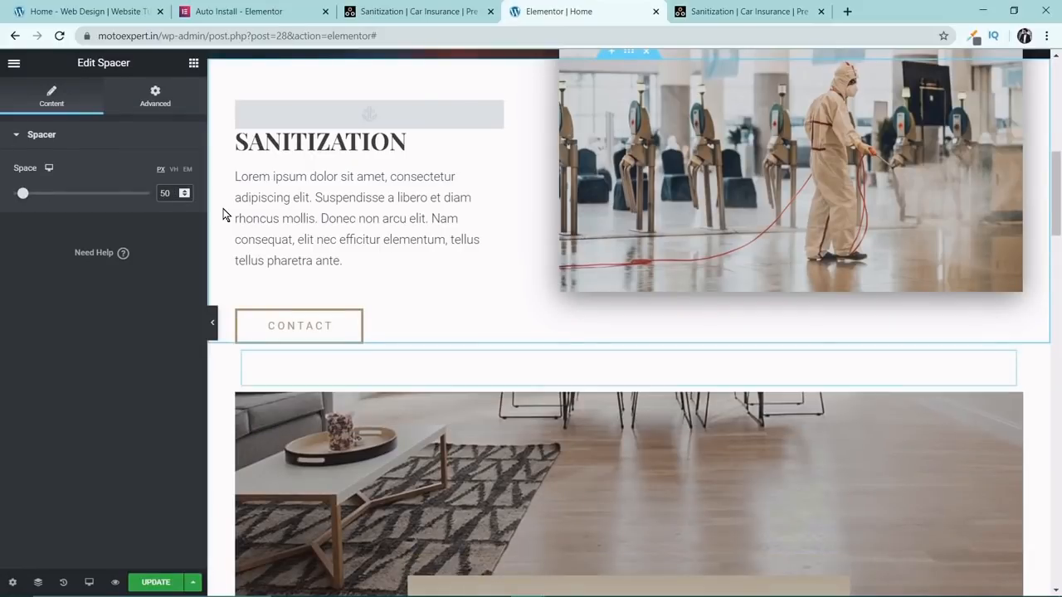
Preview the spacing below the Sanitization section, and review the header menu items and the About Us section further down.
click(212, 323)
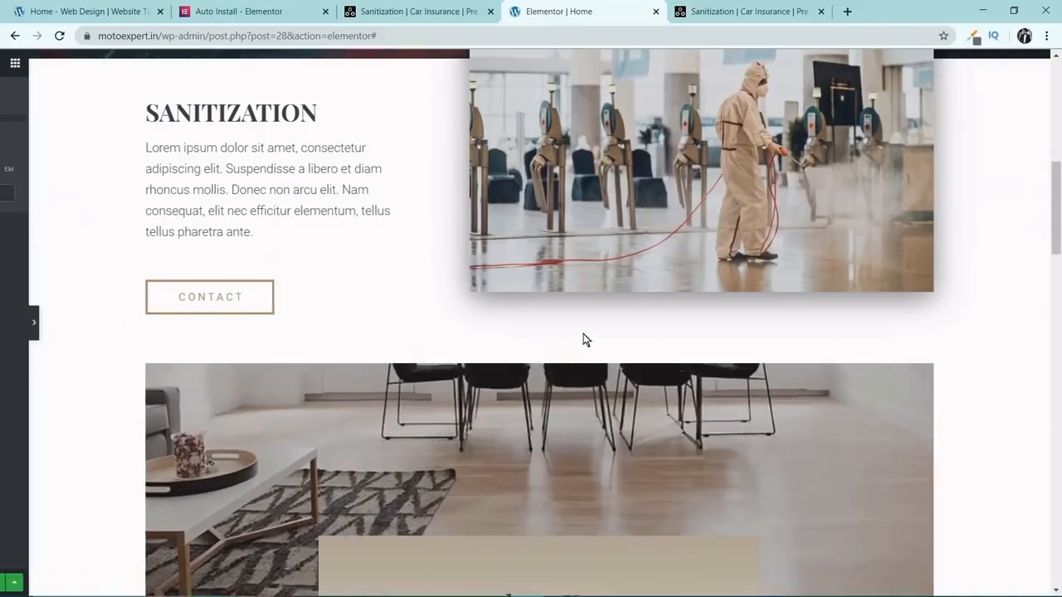
scroll(583, 335, down, 3)
key(ctrl+p)
scroll(535, 362, up, 3)
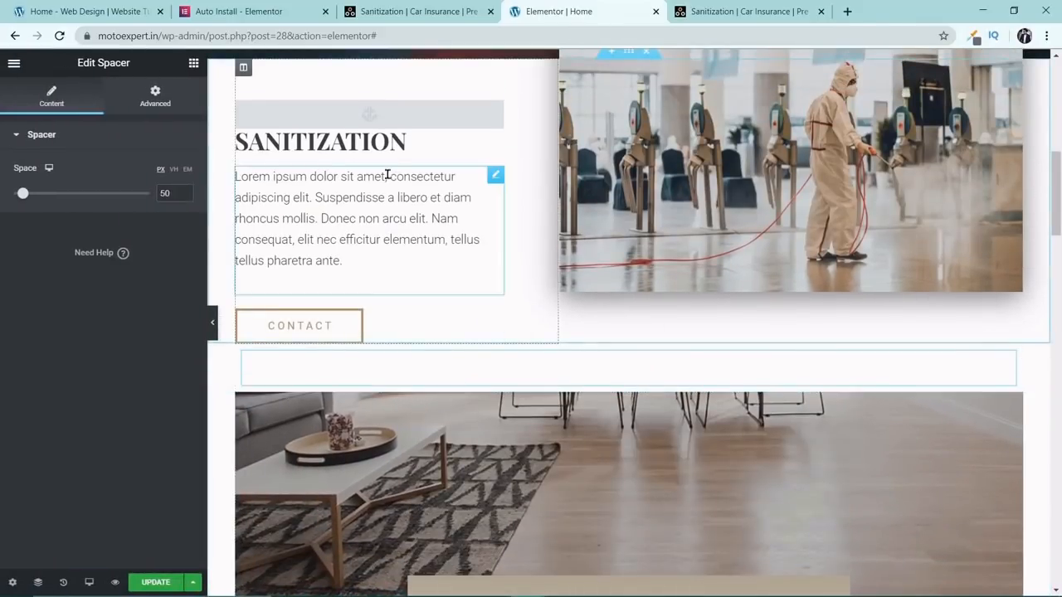
scroll(481, 261, up, 5)
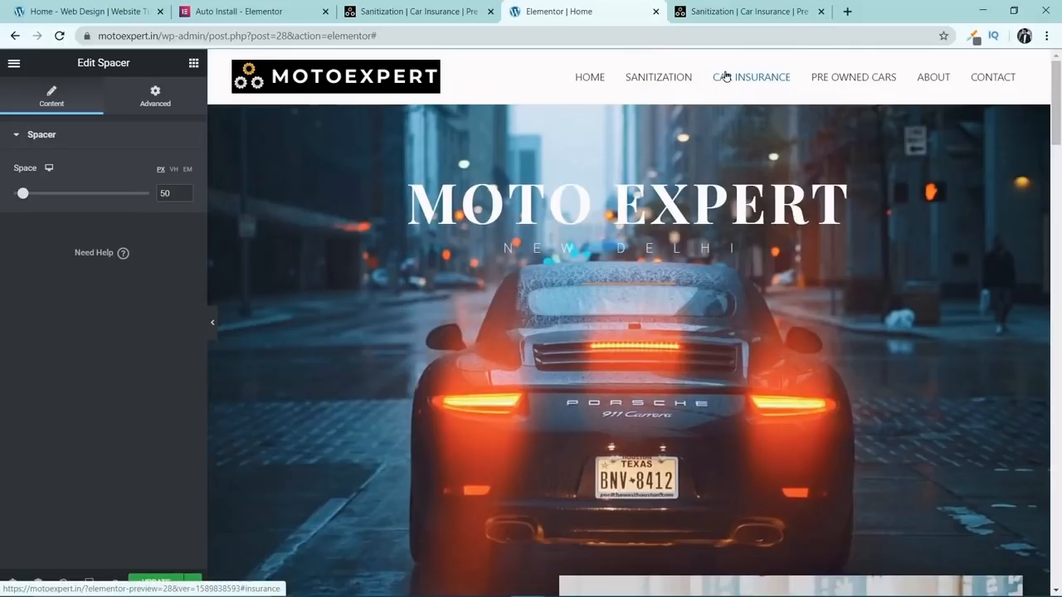
scroll(772, 292, down, 5)
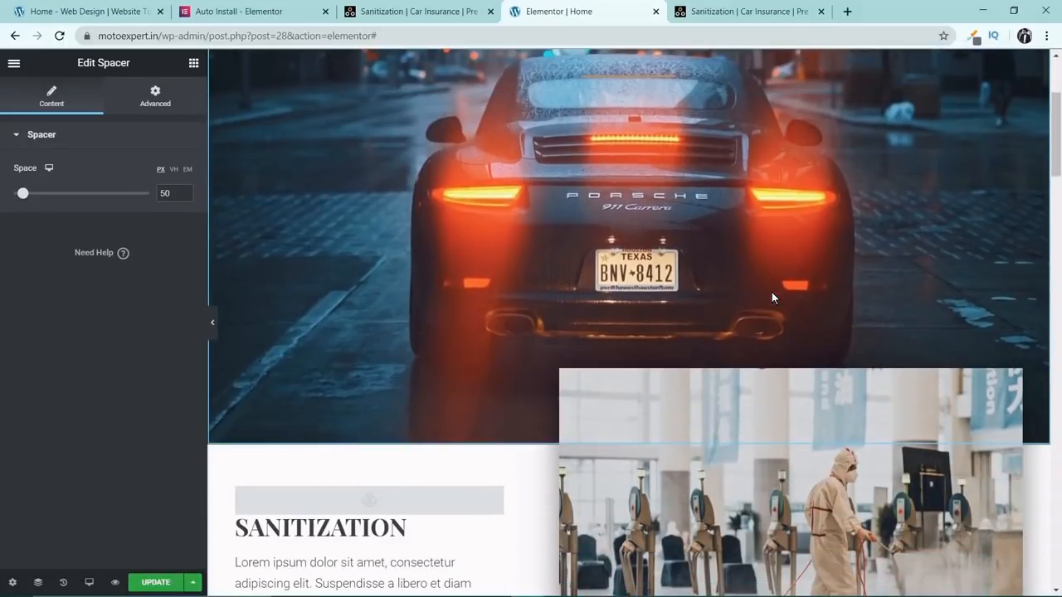
scroll(772, 292, down, 3)
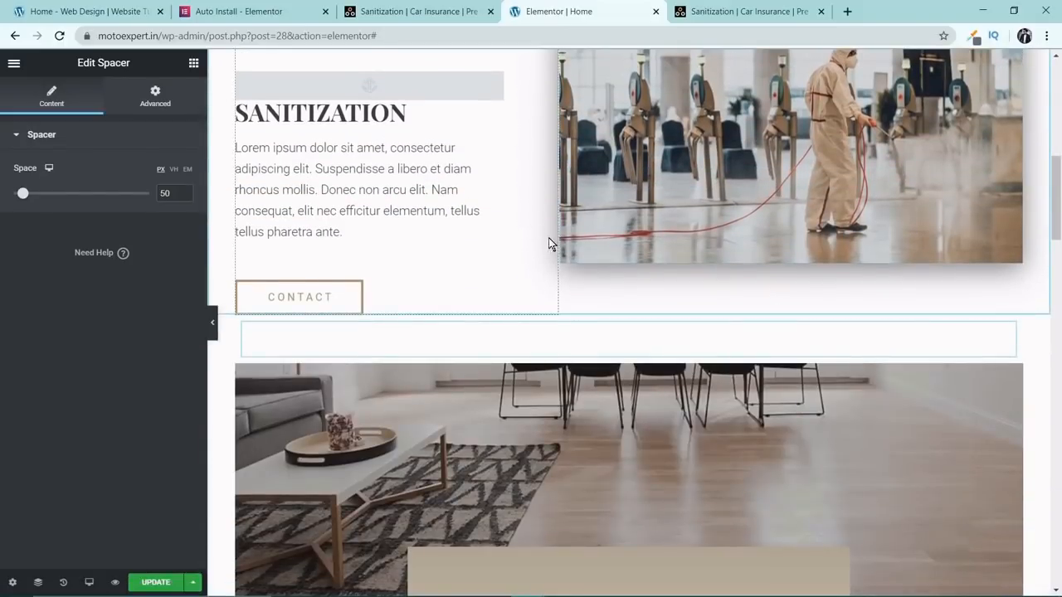
scroll(555, 241, down, 2)
scroll(563, 238, down, 6)
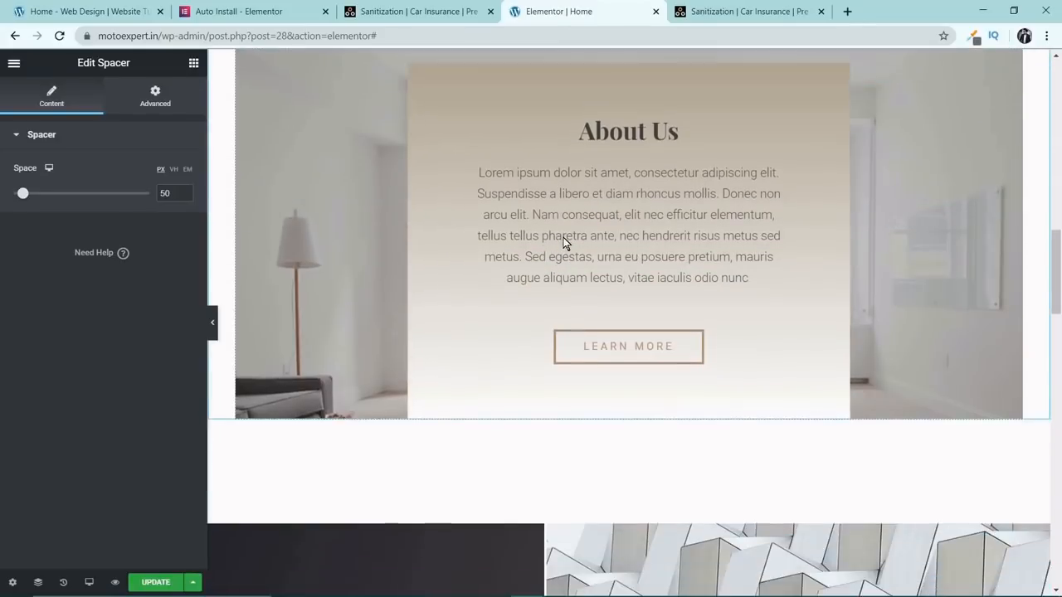
Copy the architect quote section, paste it between the Sanitization spacer and the About Us section, and preview it without the editor panel.
scroll(565, 241, down, 3)
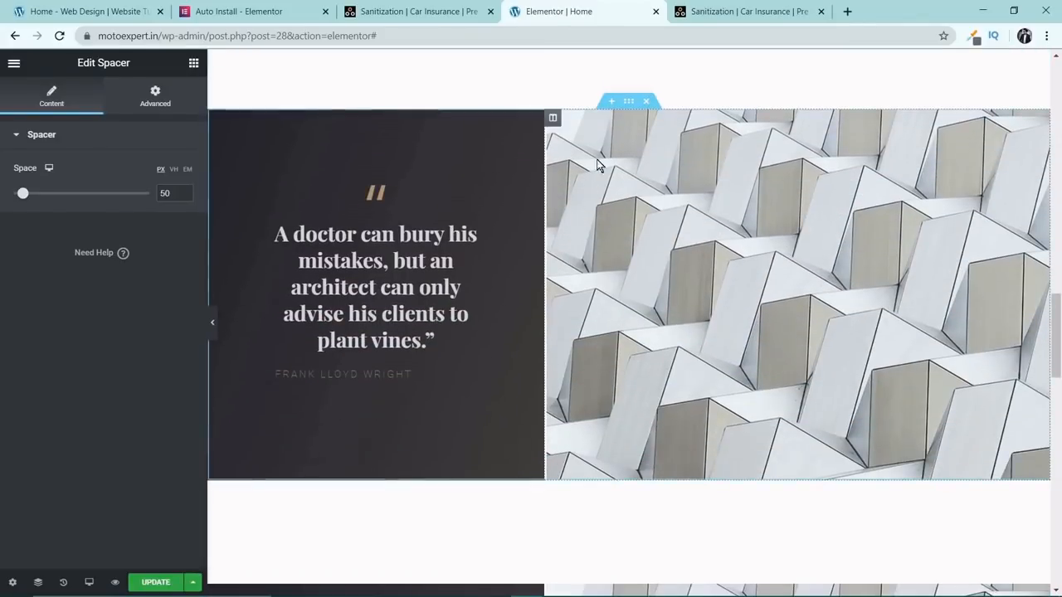
right_click(628, 104)
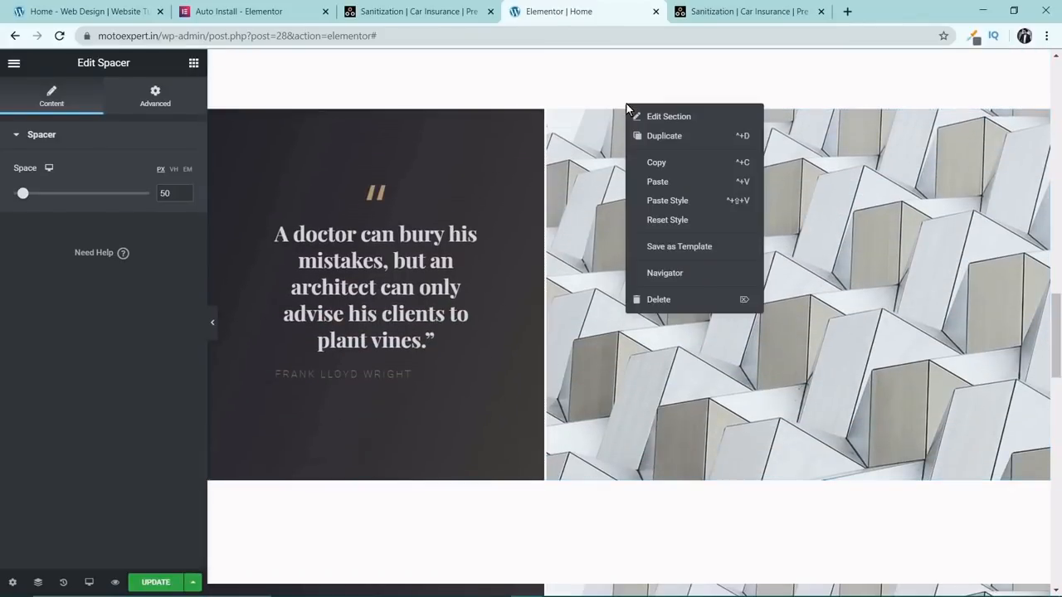
click(655, 162)
scroll(656, 170, up, 6)
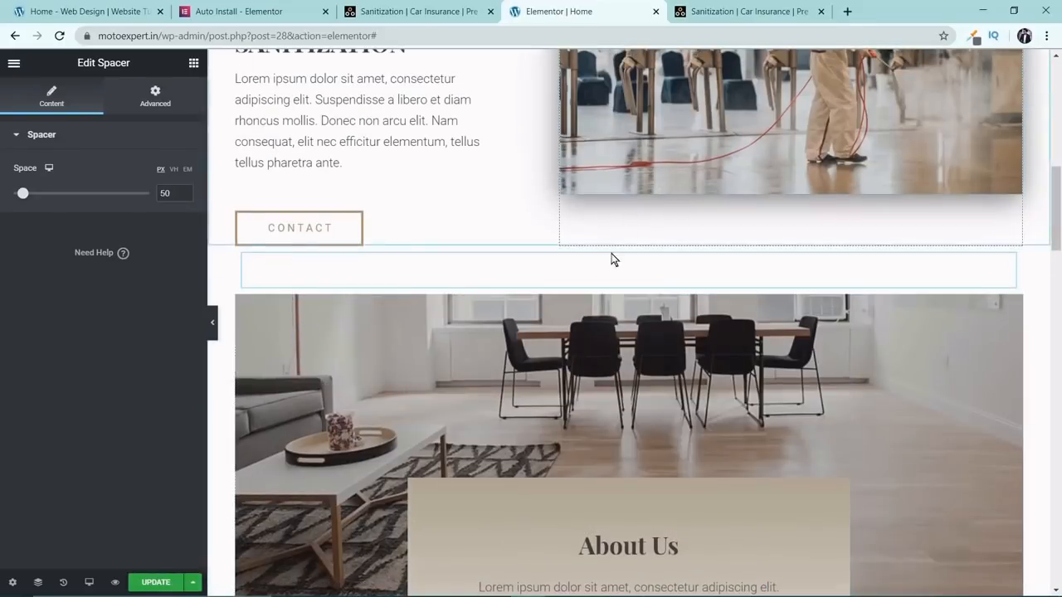
right_click(610, 241)
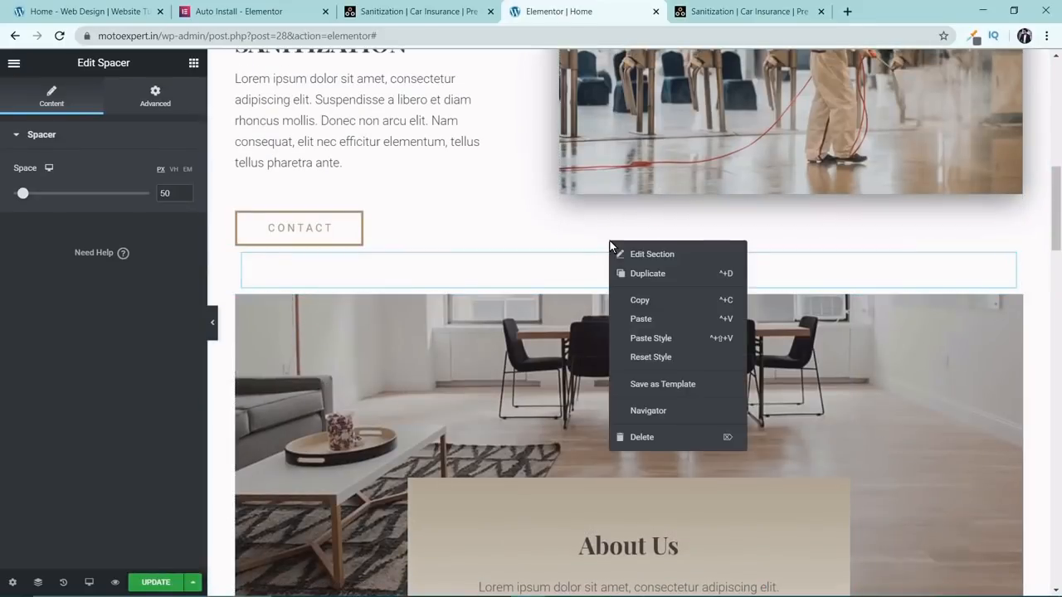
click(641, 319)
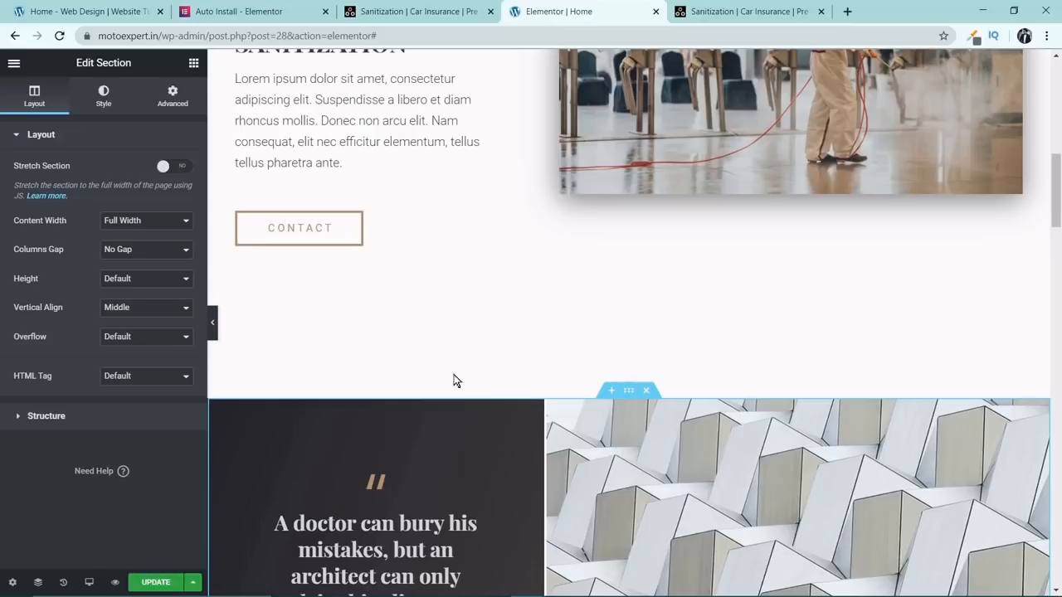
click(212, 322)
scroll(624, 315, up, 3)
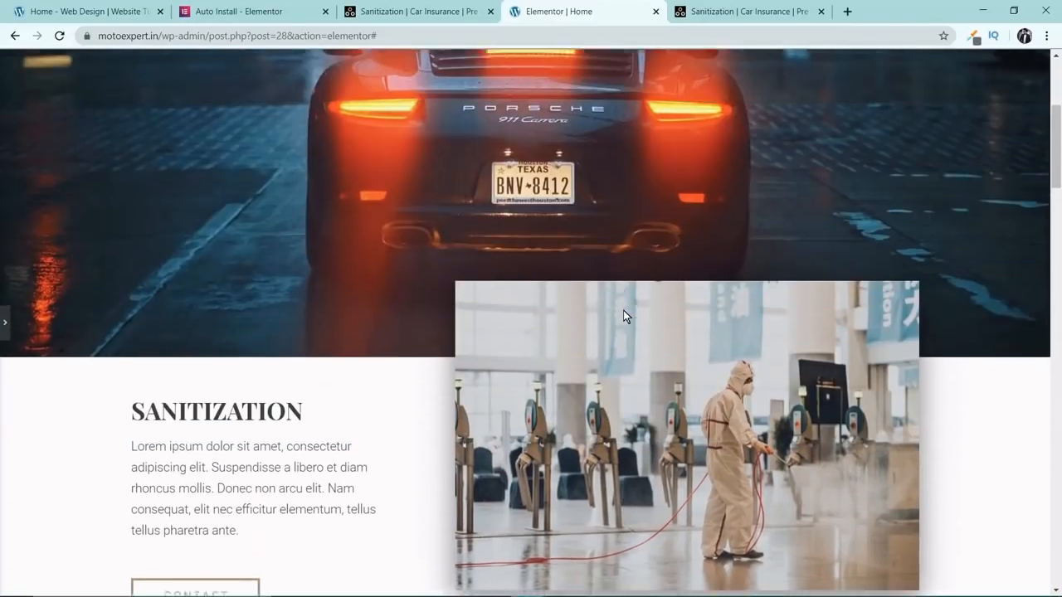
scroll(624, 313, down, 5)
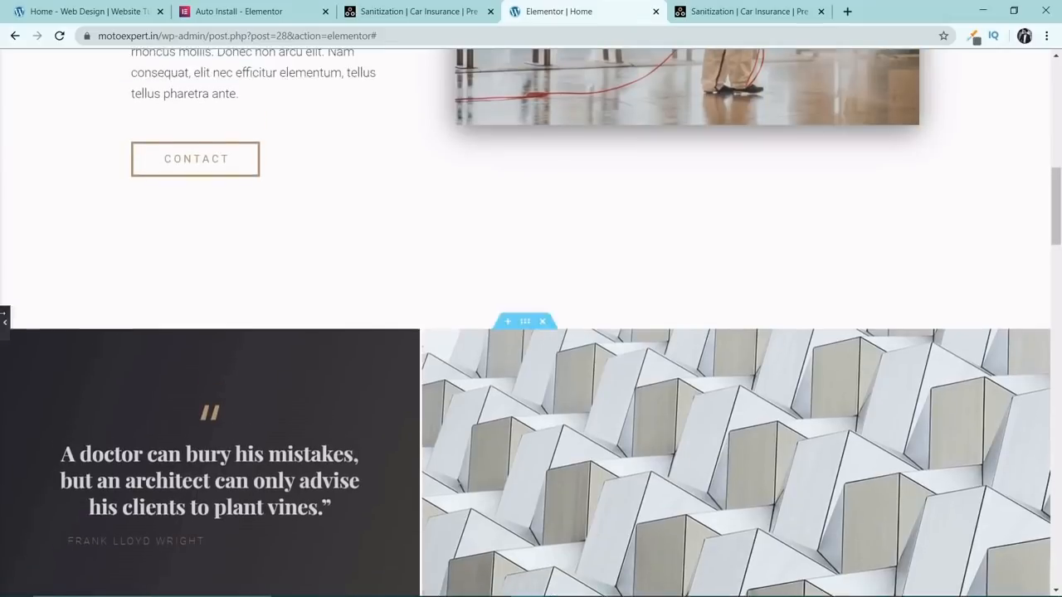
click(3, 322)
Insert a new section with a Spacer widget between the pasted quote section and the About Us section.
scroll(619, 345, down, 5)
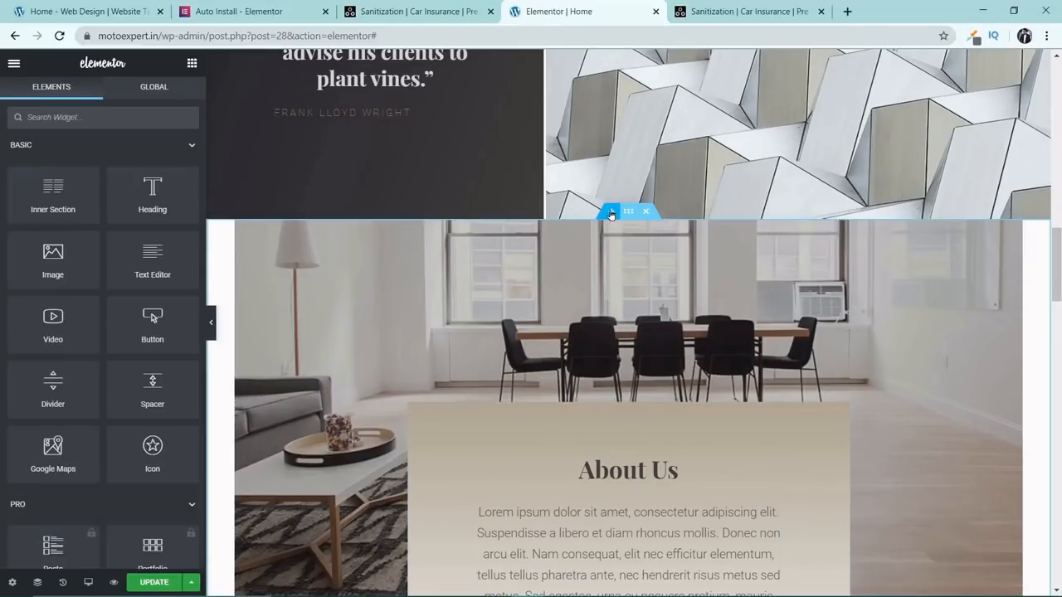
click(612, 211)
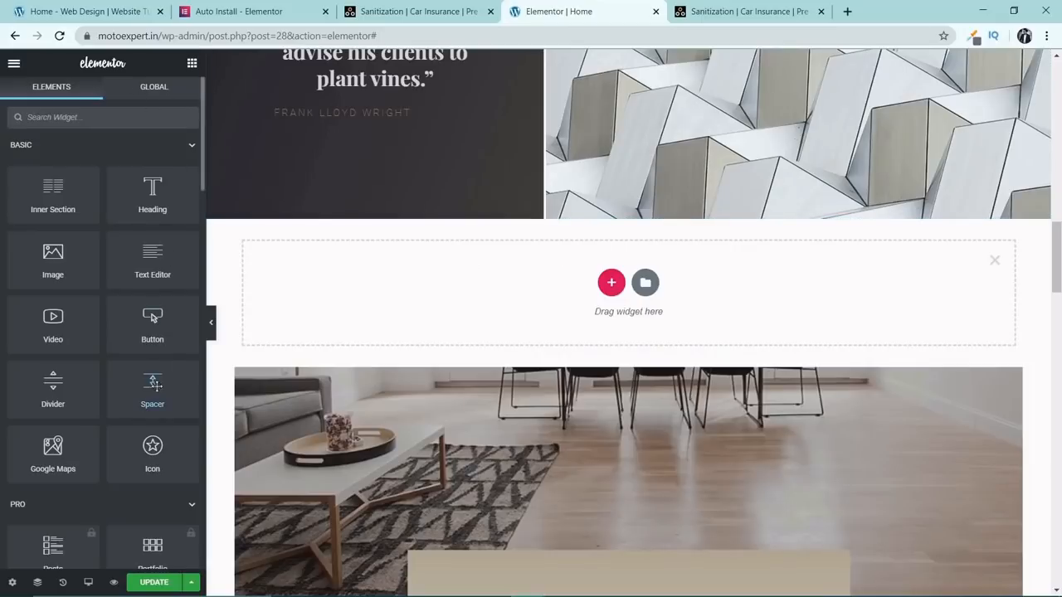
drag(153, 390, 478, 284)
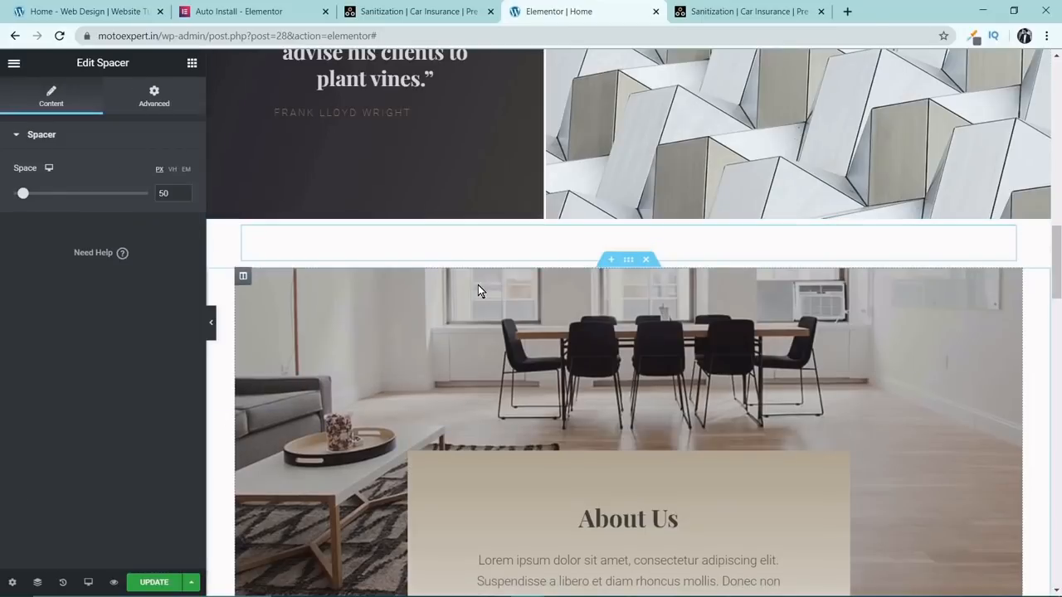
Delete the spacer section directly below the Sanitization section's Contact button.
scroll(546, 431, up, 5)
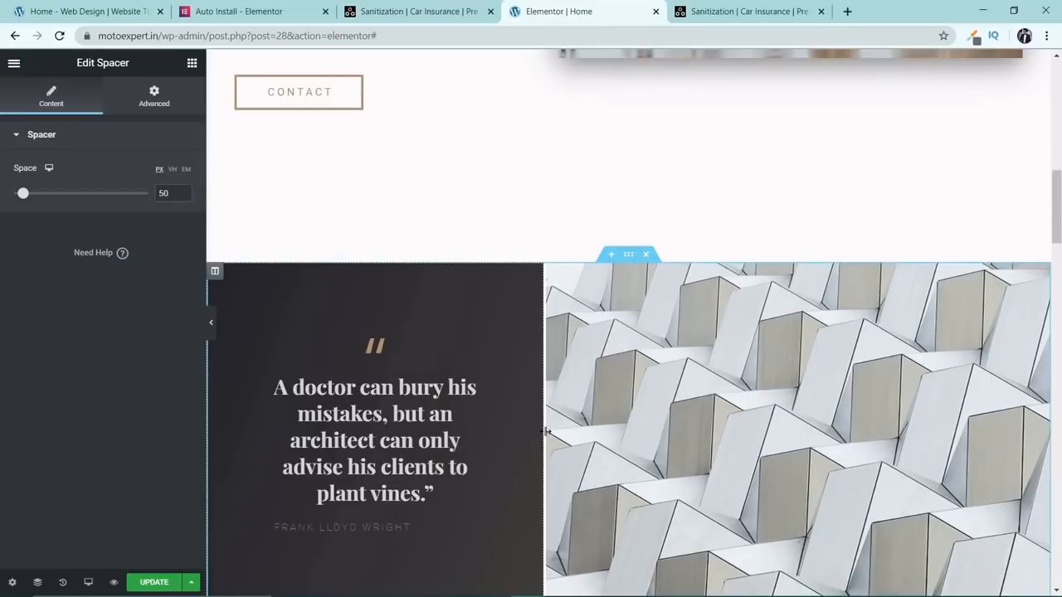
scroll(546, 430, up, 3)
scroll(546, 436, down, 2)
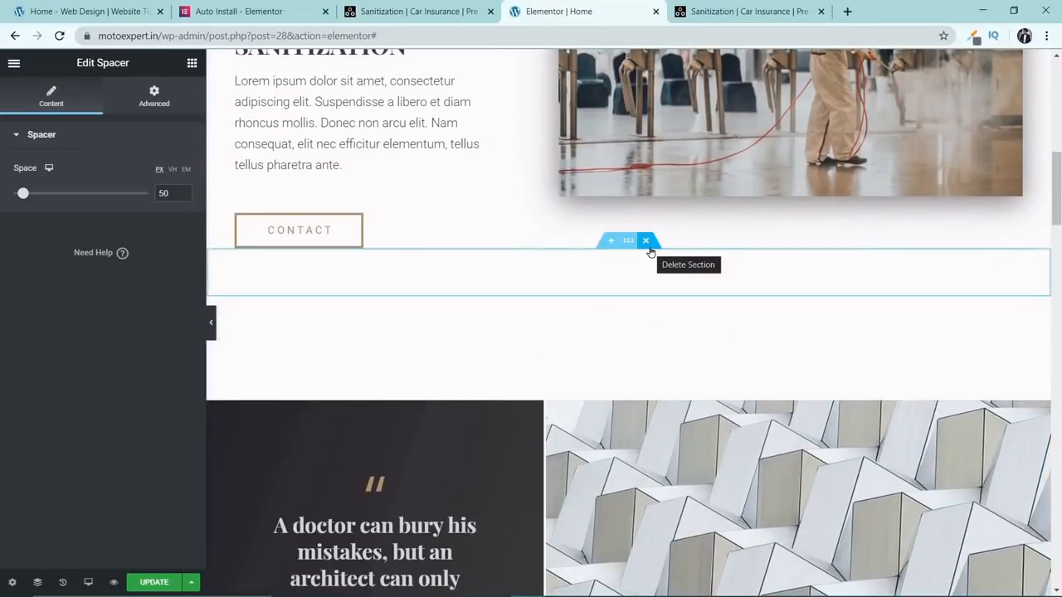
click(648, 244)
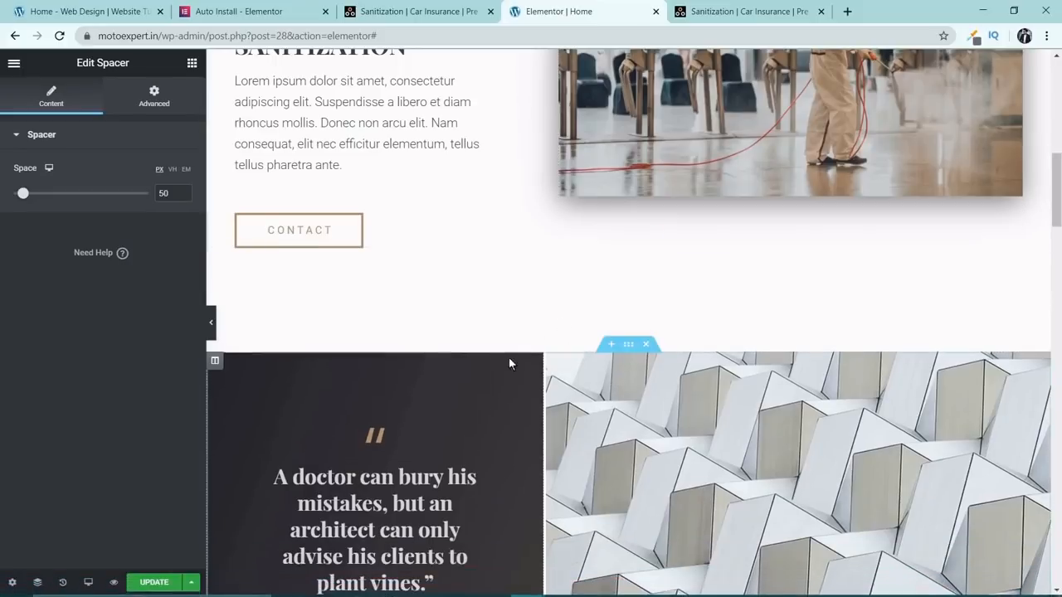
Add an empty section above the quote section and paste a copy of the SANITIZATION heading into it.
click(612, 350)
scroll(430, 318, up, 2)
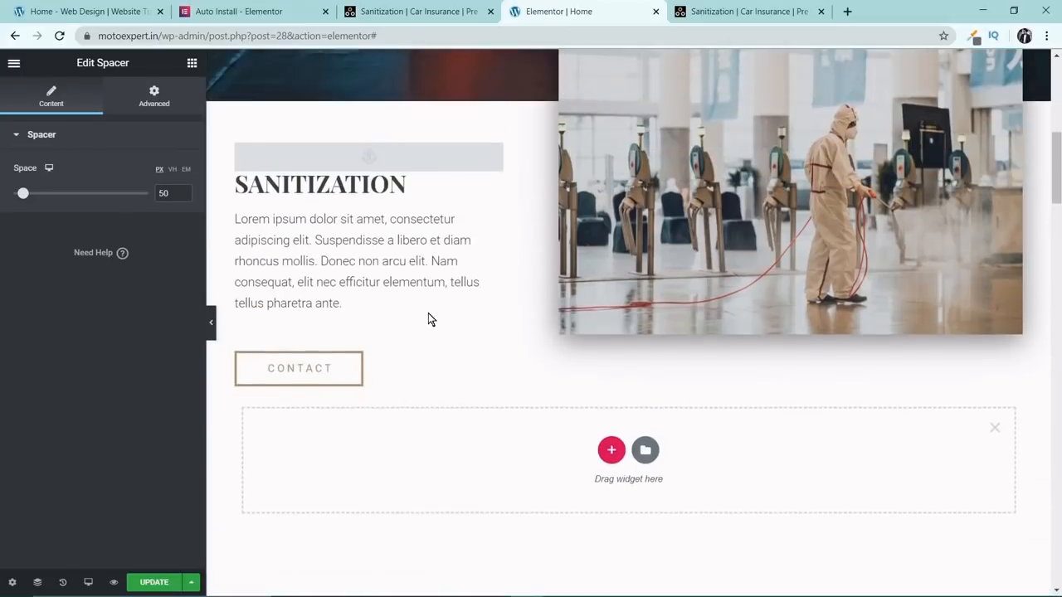
click(390, 186)
right_click(494, 182)
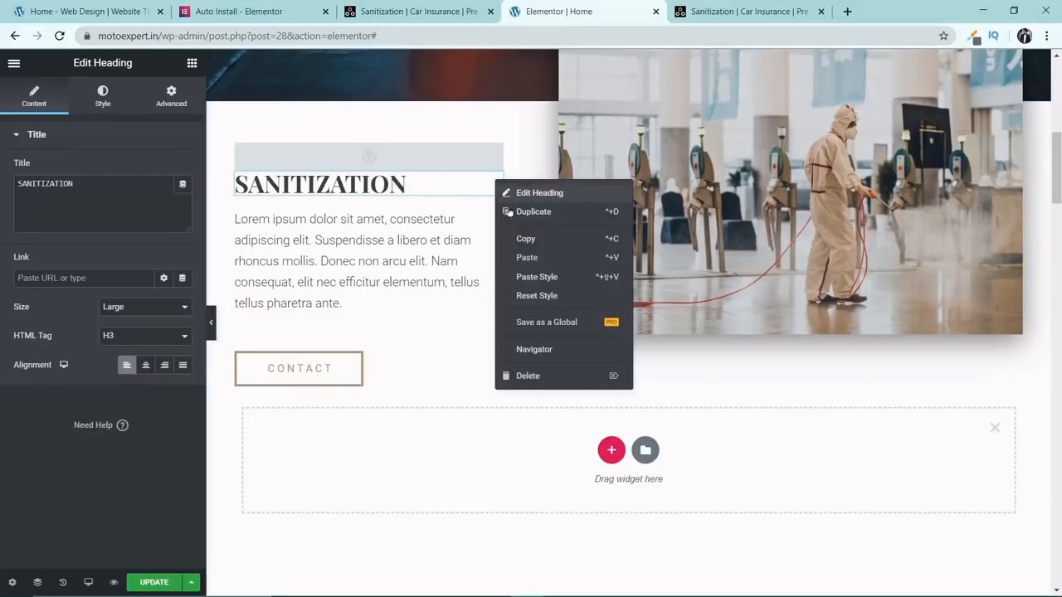
click(523, 239)
scroll(595, 314, down, 2)
scroll(641, 355, down, 1)
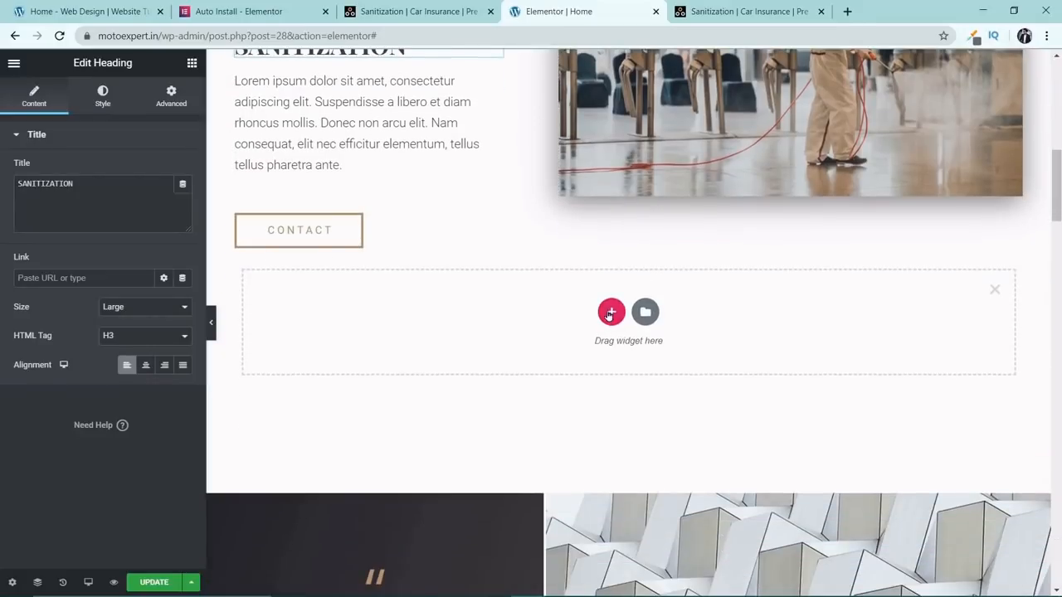
right_click(629, 337)
click(639, 323)
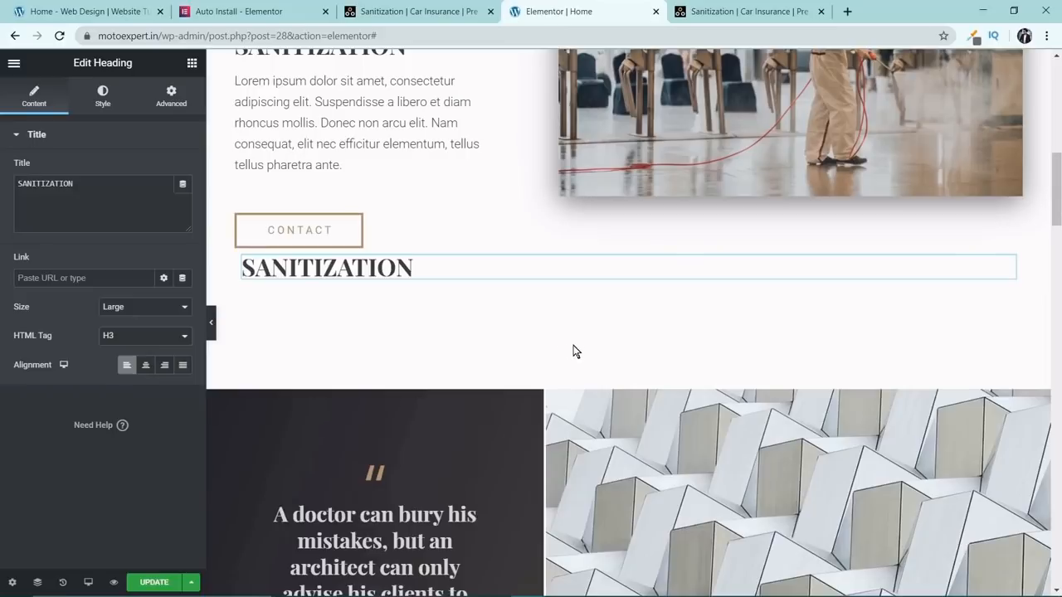
Center the pasted heading above the quote section and change its title to CAR INSURANCE.
click(151, 368)
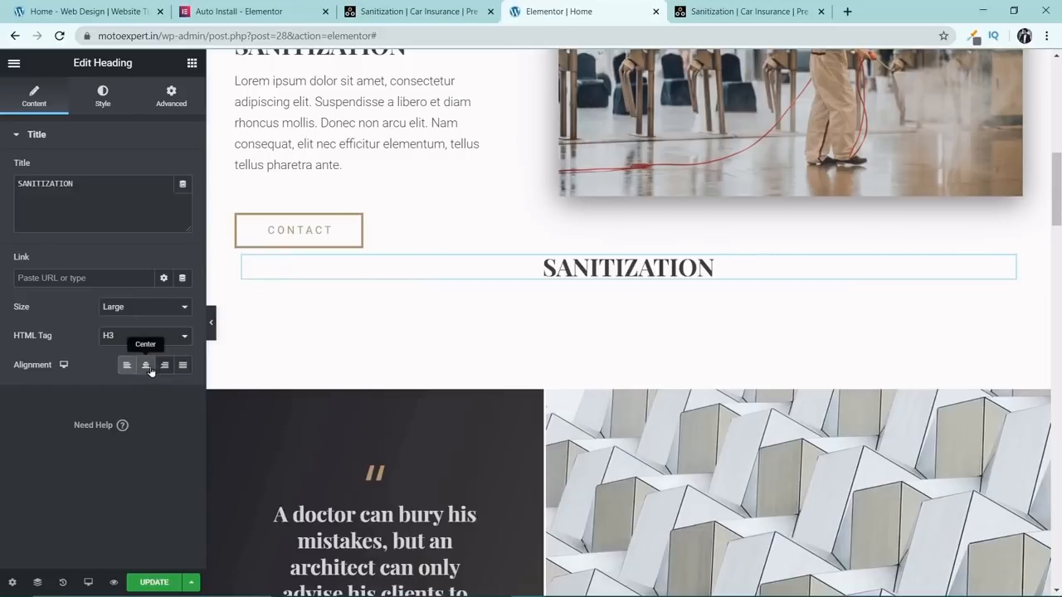
double_click(636, 268)
drag(117, 198, 2, 198)
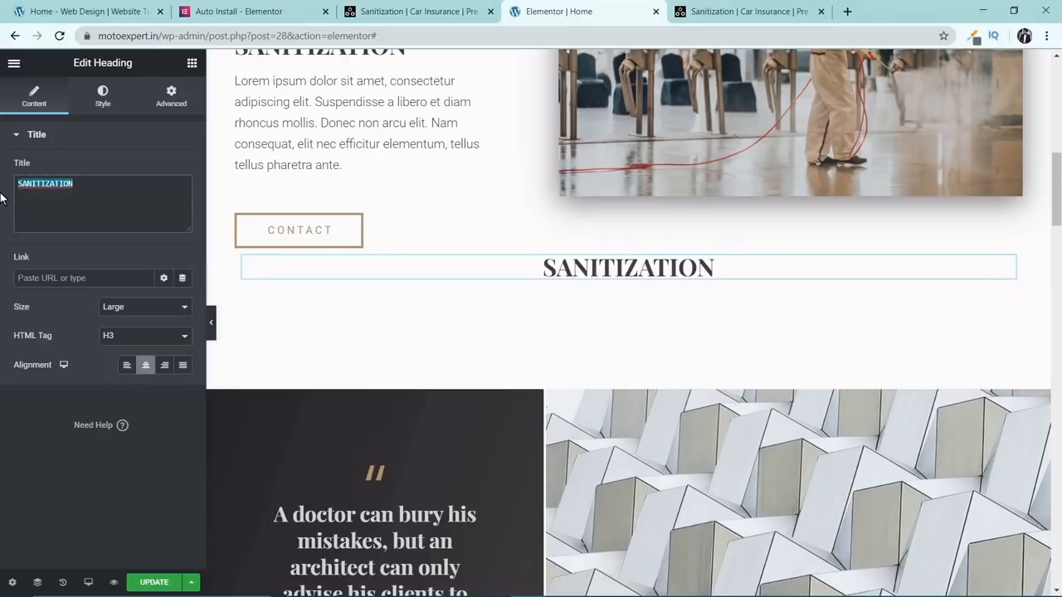
scroll(826, 341, up, 12)
scroll(829, 344, down, 11)
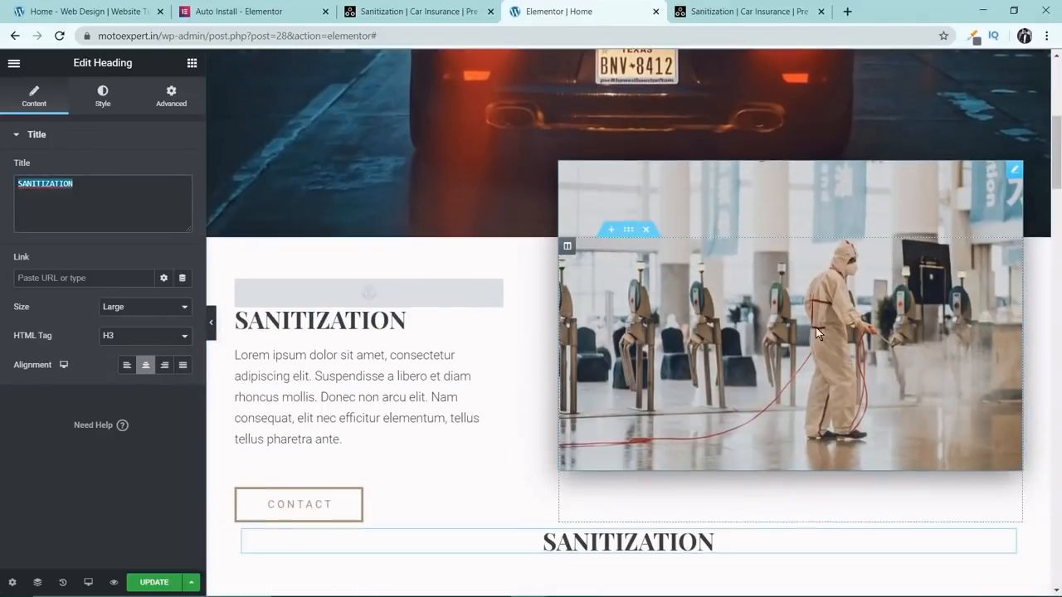
text(C)
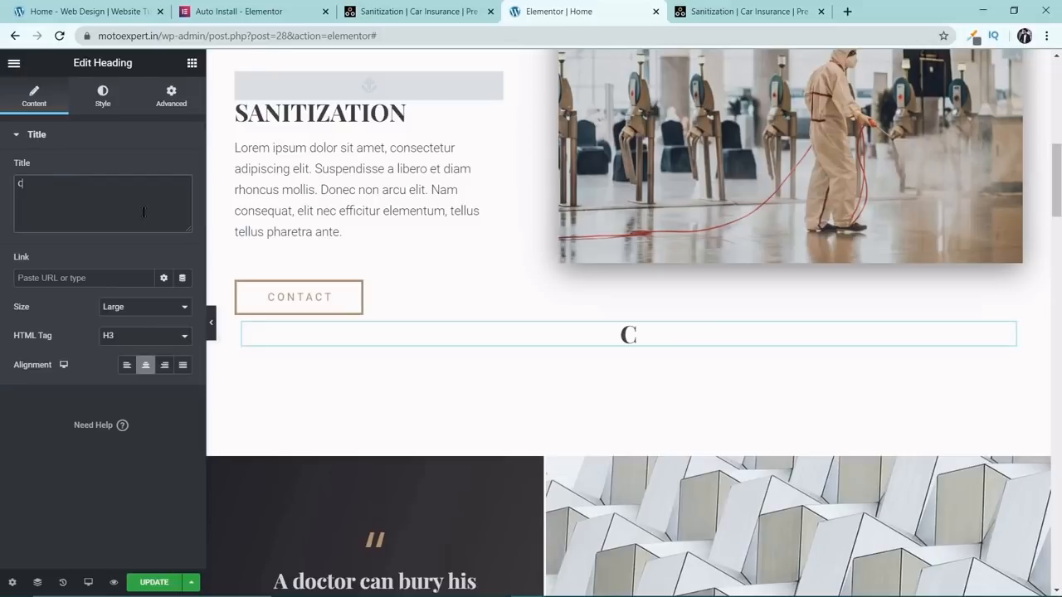
text(AR IN)
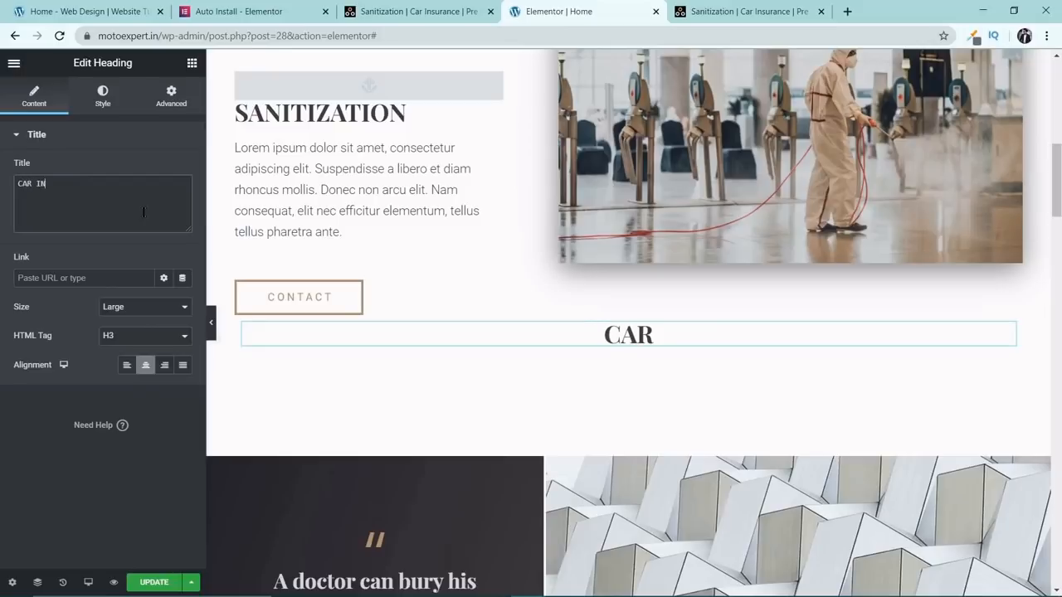
text(SURANCE)
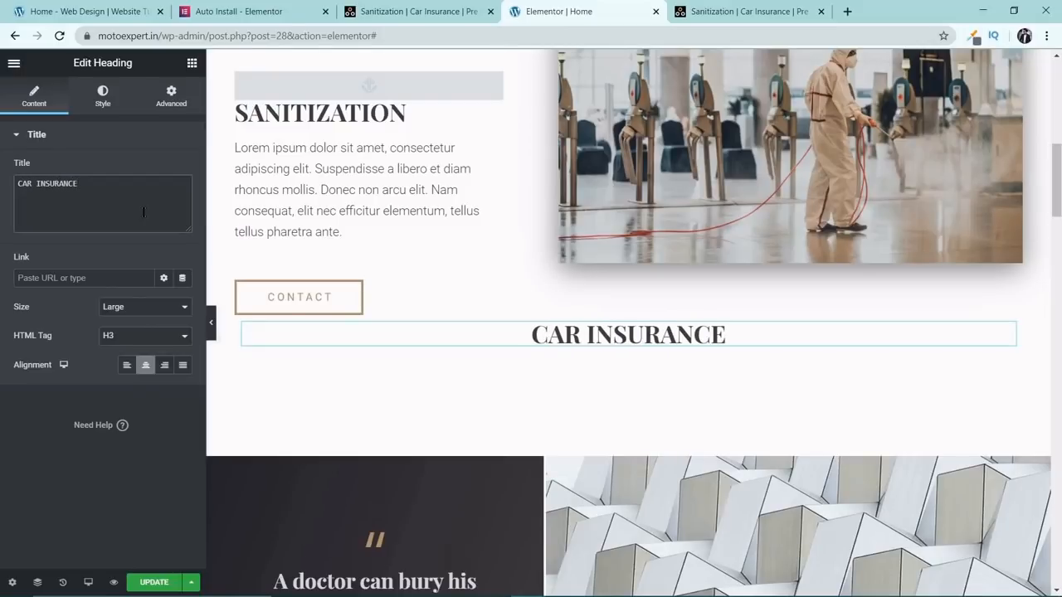
Place a Menu Anchor widget above the CAR INSURANCE heading and set its ID to #insurance.
click(192, 64)
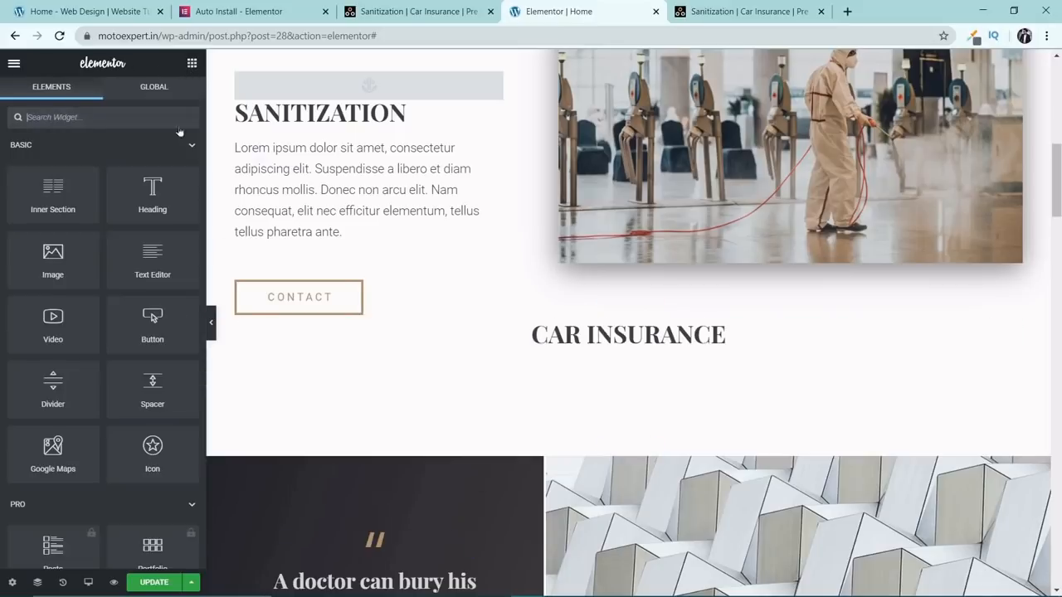
click(98, 116)
text(anch)
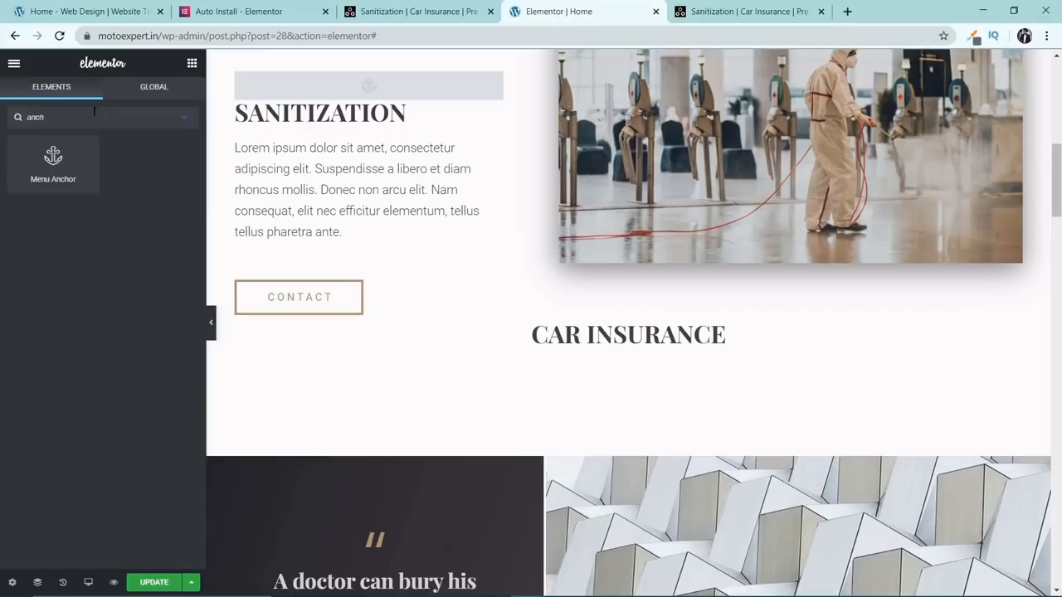
drag(53, 162, 618, 332)
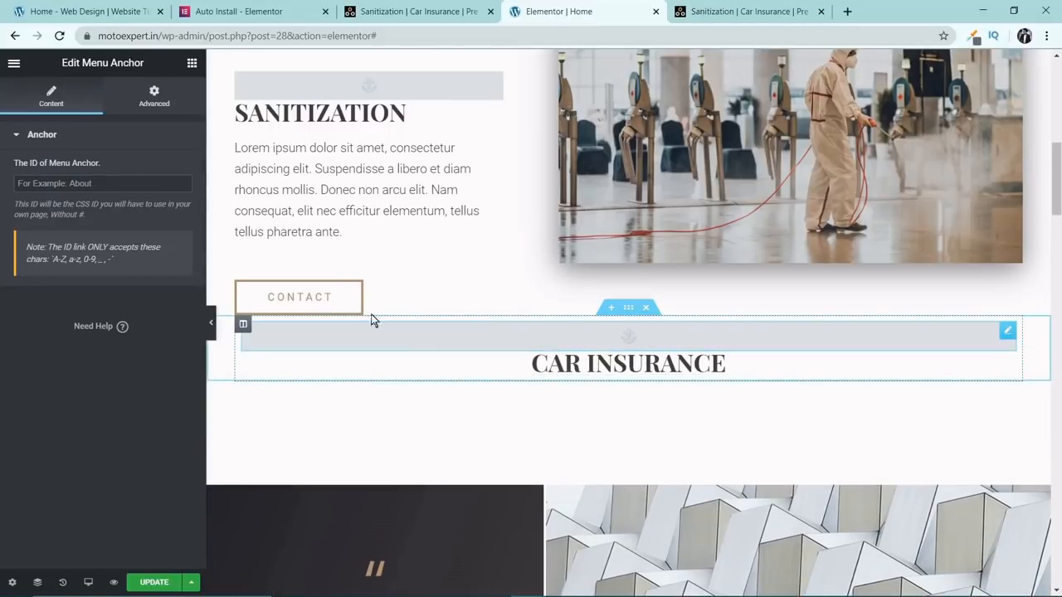
click(105, 180)
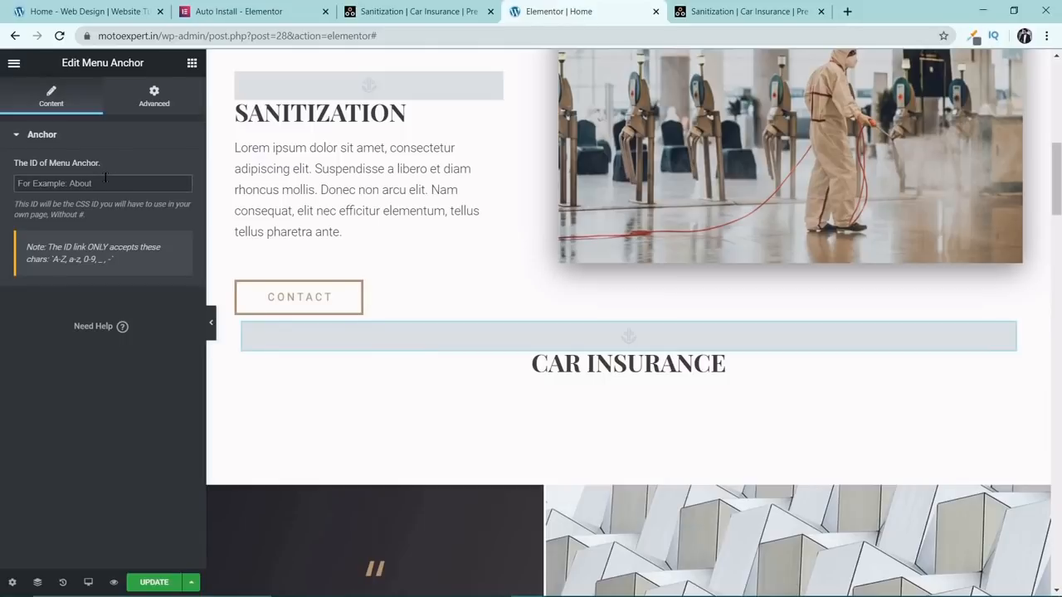
text(#insurance)
Upload the damaged black car photo from Downloads for the background of the image column beside the quote.
scroll(564, 360, down, 4)
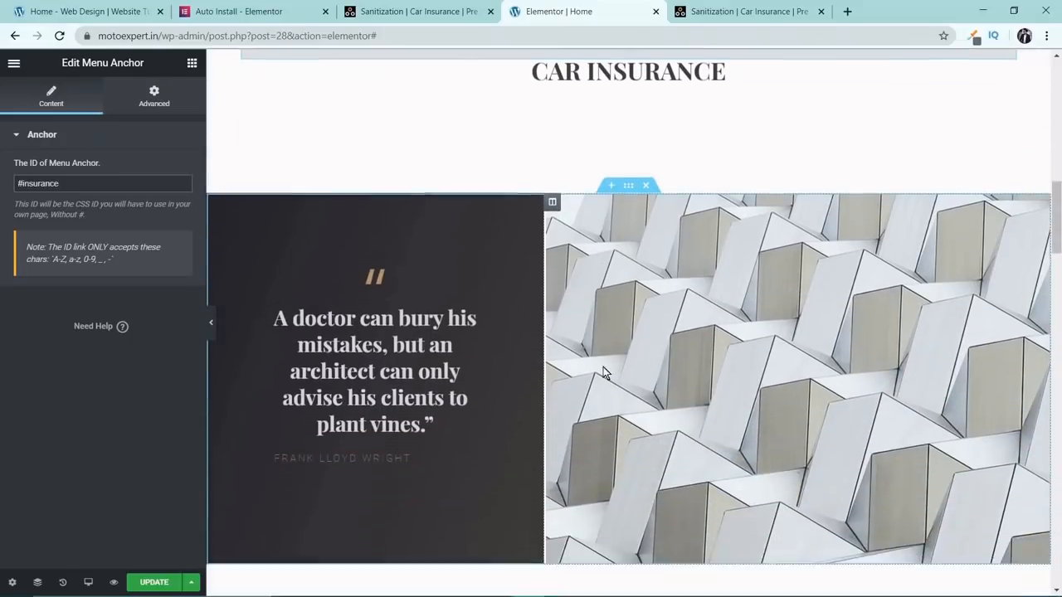
scroll(603, 368, down, 1)
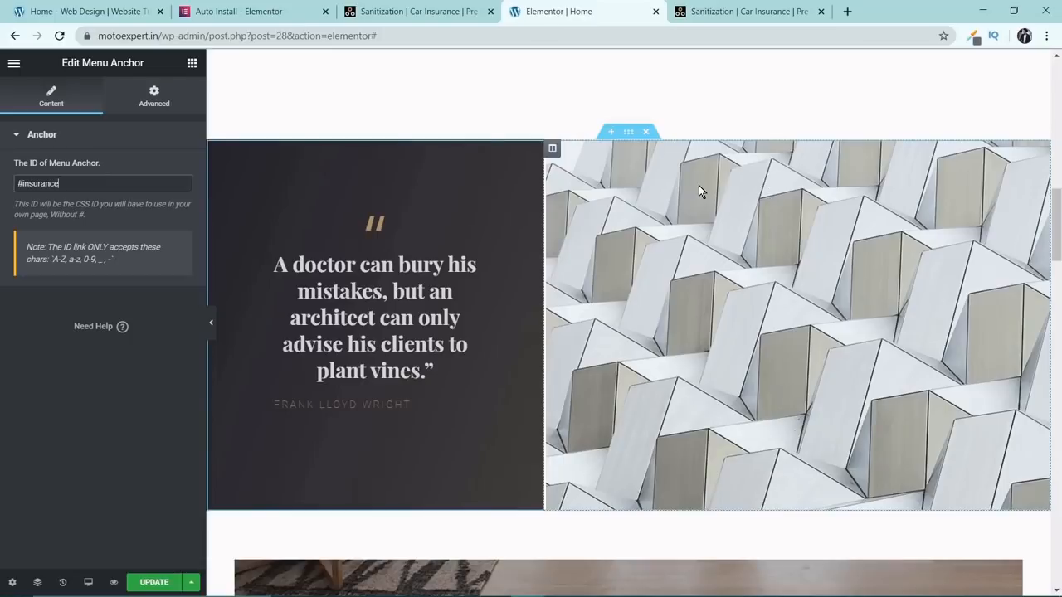
click(552, 148)
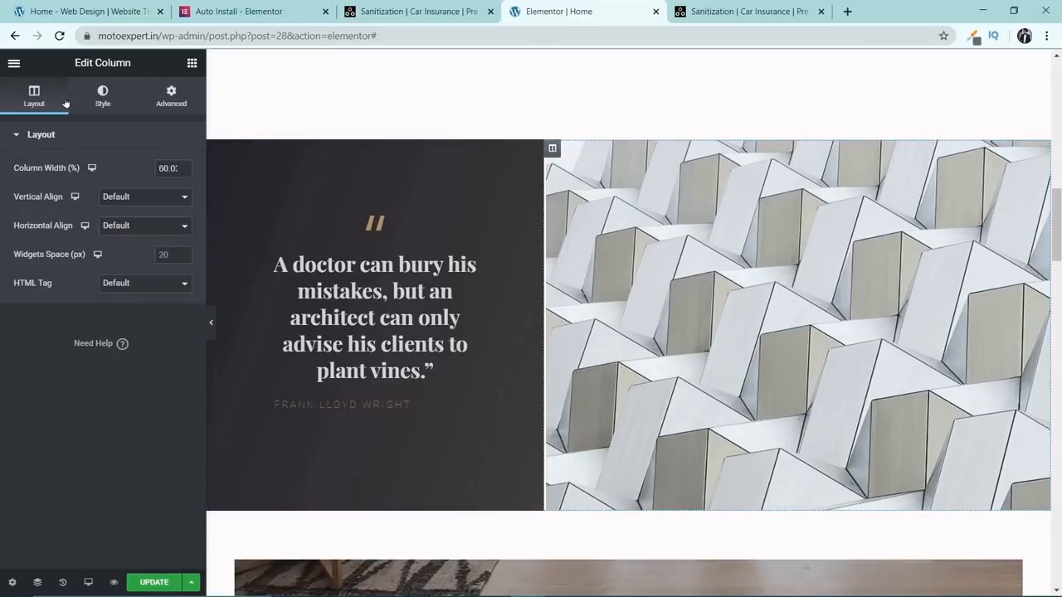
click(103, 96)
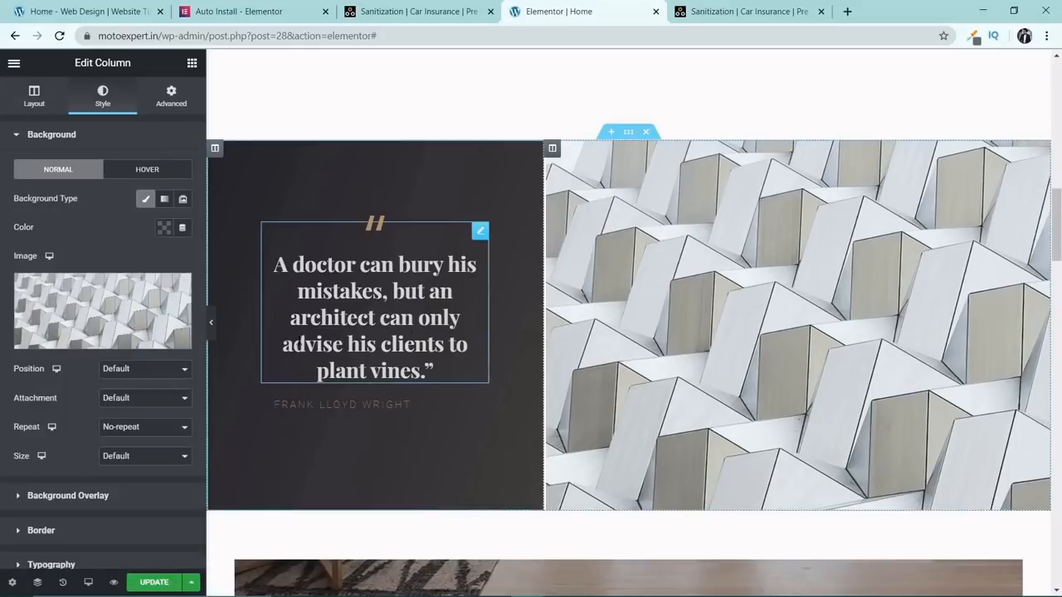
click(123, 306)
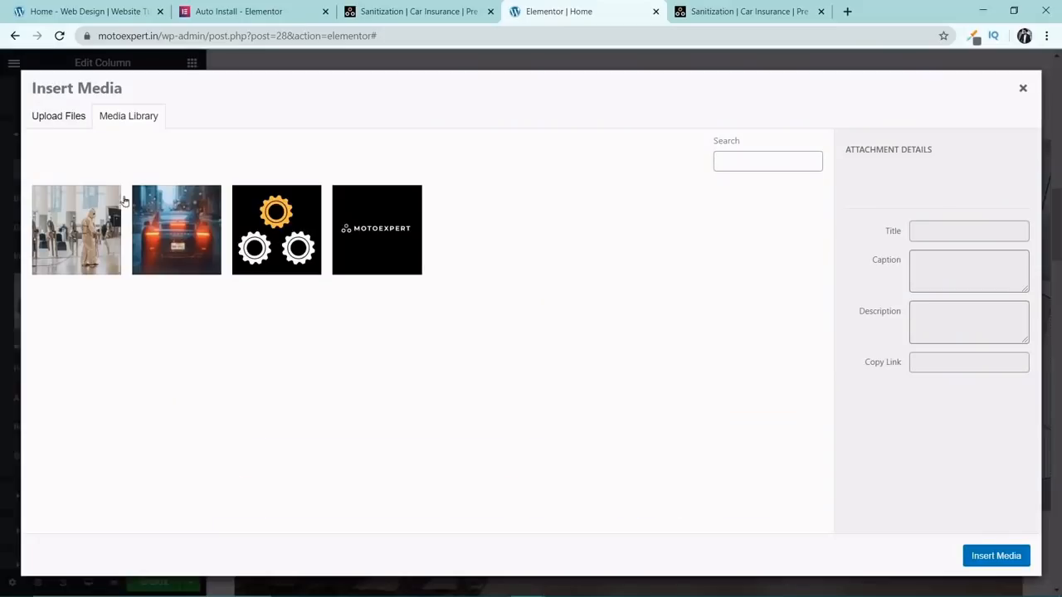
click(80, 122)
click(518, 316)
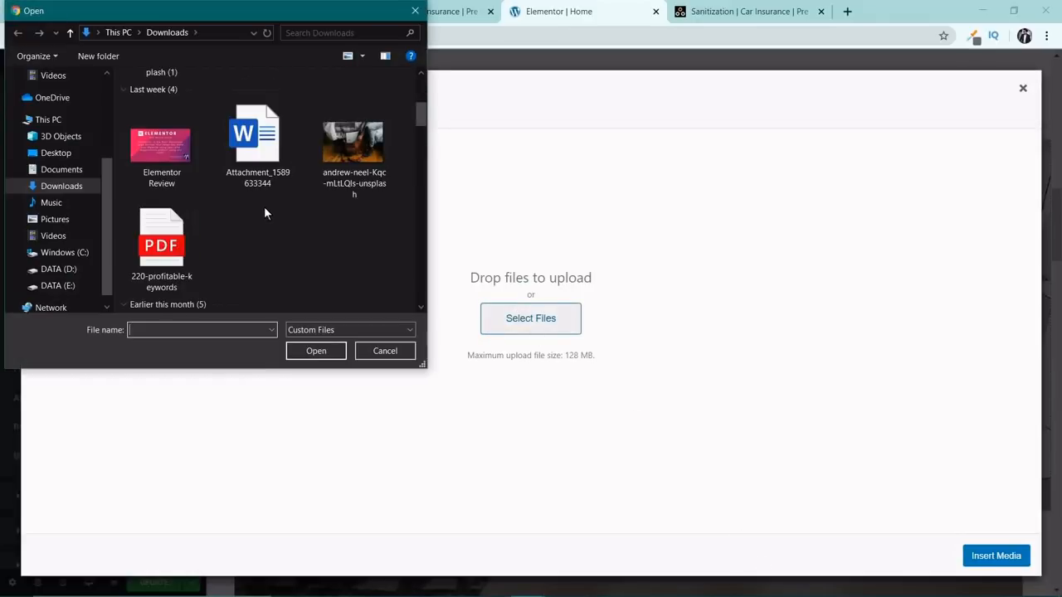
click(184, 238)
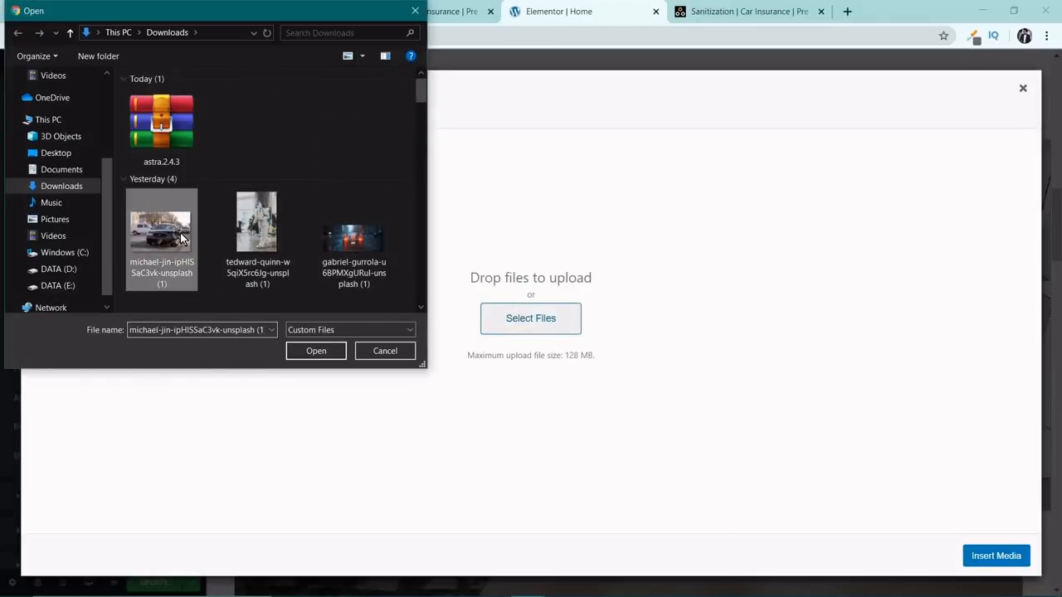
click(296, 349)
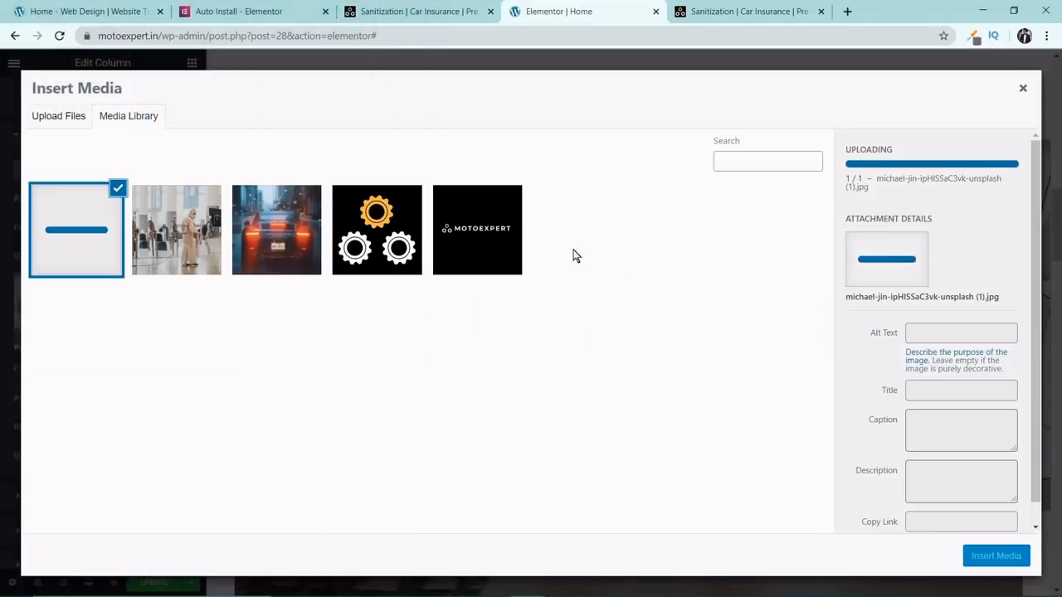
Set the uploaded car photo's title and alt text to Insurance and insert it as the column background.
triple_click(974, 385)
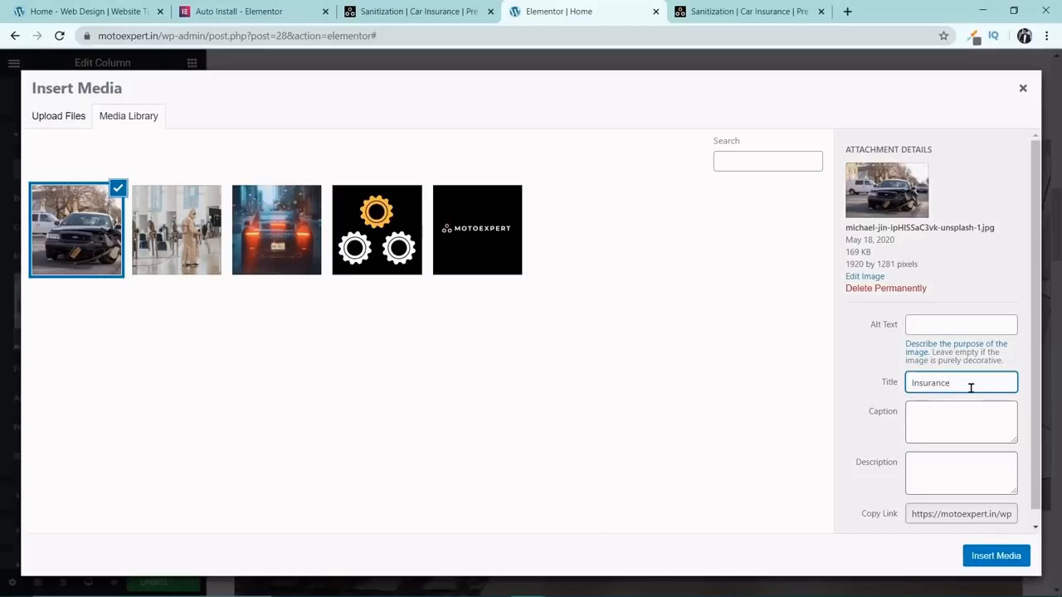
key(Tab)
key(shift+Tab)
key(shift+Tab)
key(shift+Tab)
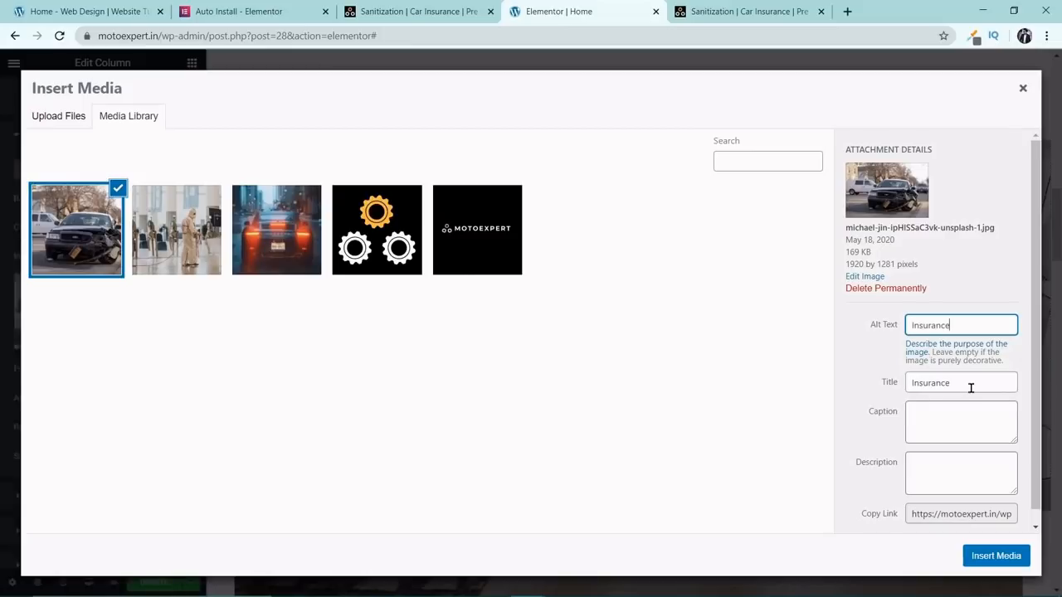
text(Insurance)
click(974, 553)
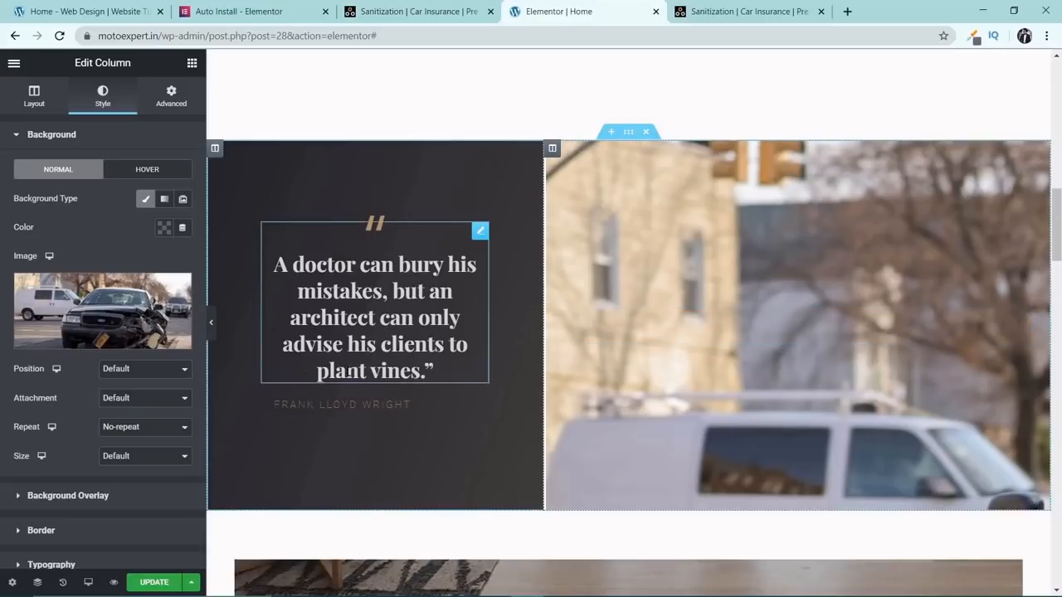
Try preset background positions for the car photo, including Center Center, Center Right, Top Center, Top Right, Bottom Center, Bottom Left and Bottom Right.
click(116, 369)
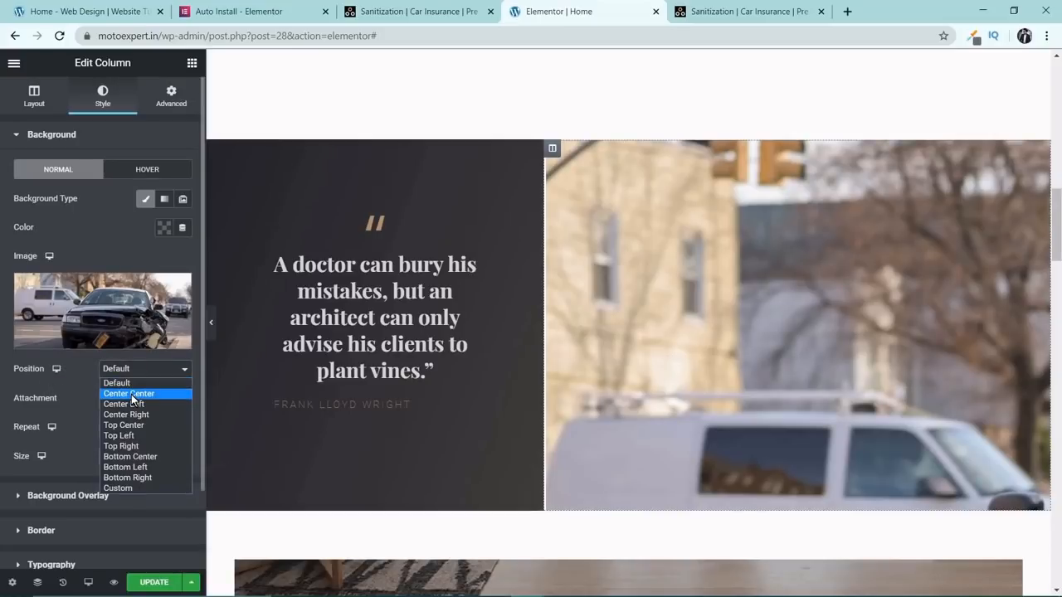
click(131, 394)
click(142, 372)
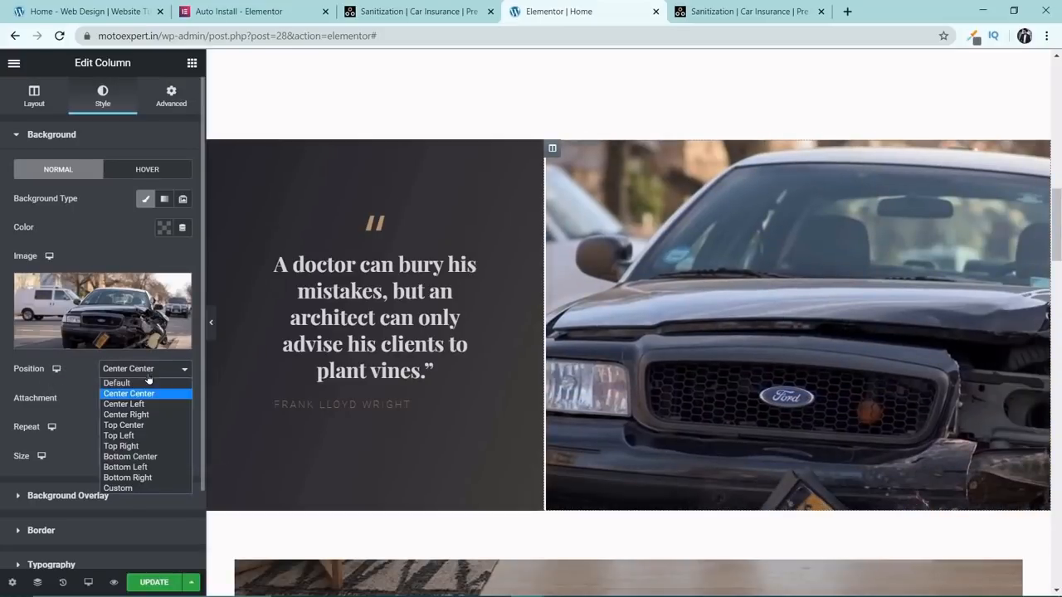
click(148, 406)
click(149, 375)
click(140, 415)
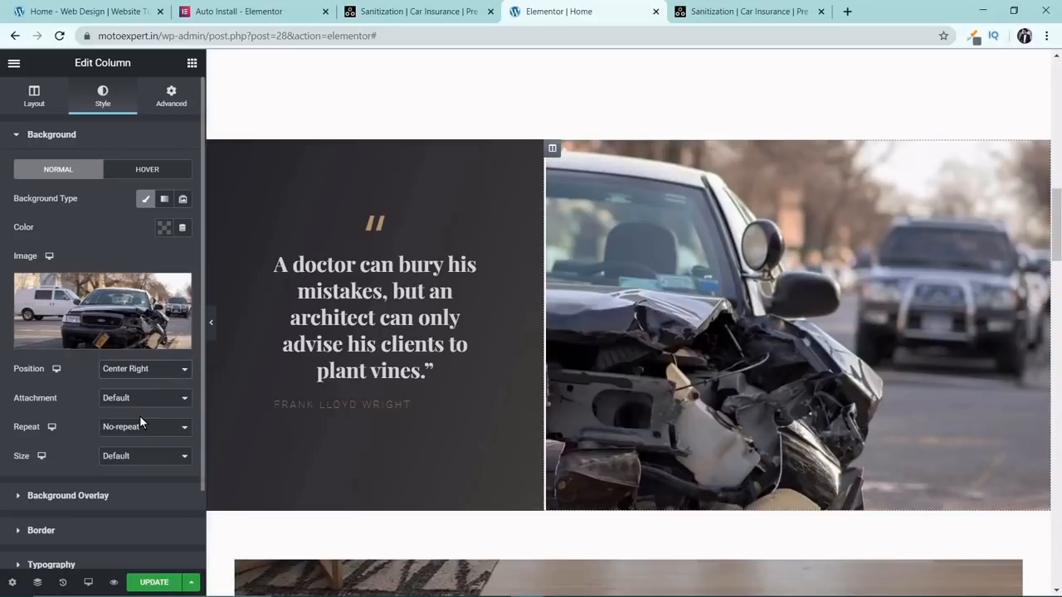
click(156, 375)
click(150, 425)
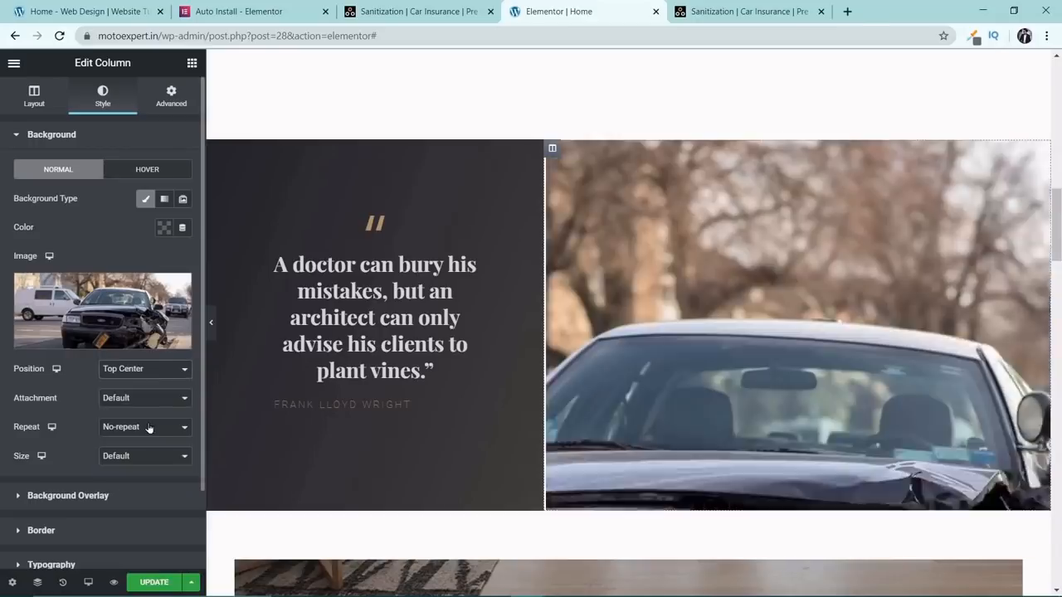
click(149, 374)
click(139, 446)
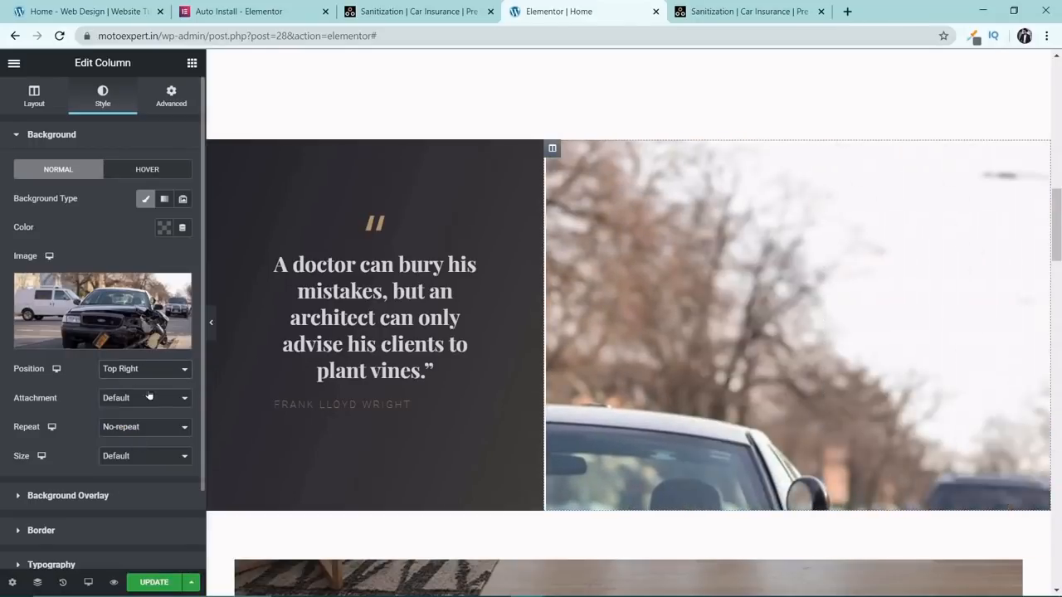
click(152, 369)
click(147, 457)
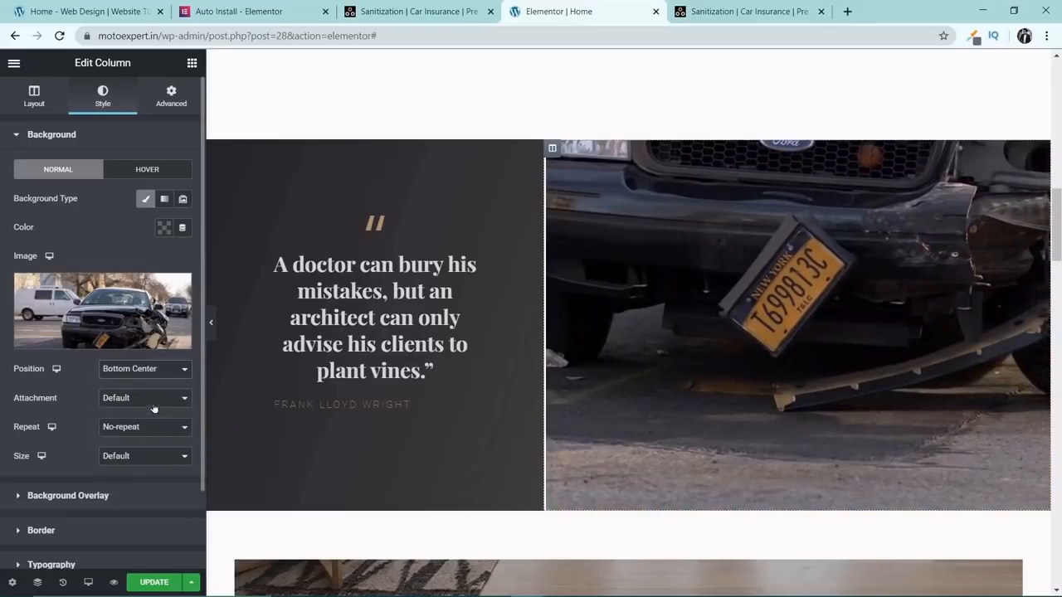
click(158, 373)
click(153, 467)
click(158, 372)
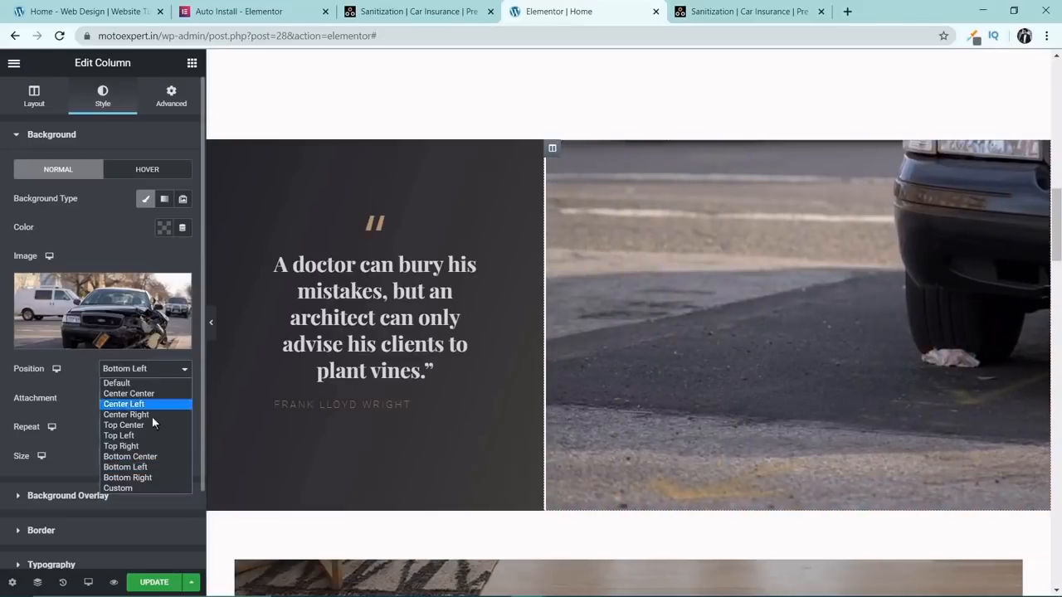
click(150, 475)
click(158, 372)
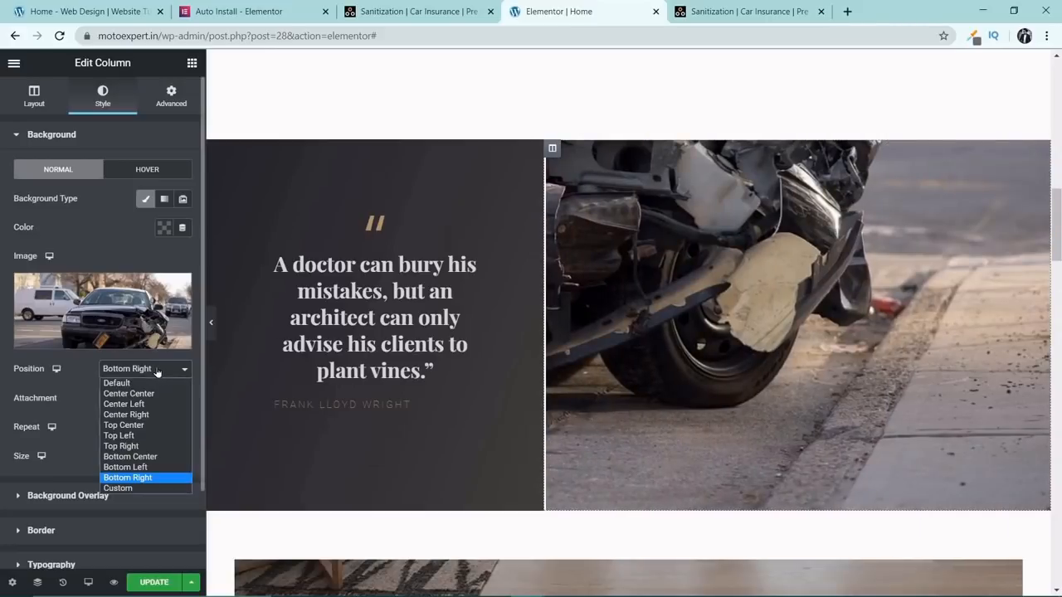
Give the car photo a Custom background position with X at about -743 px and Y at about -511 px.
click(151, 488)
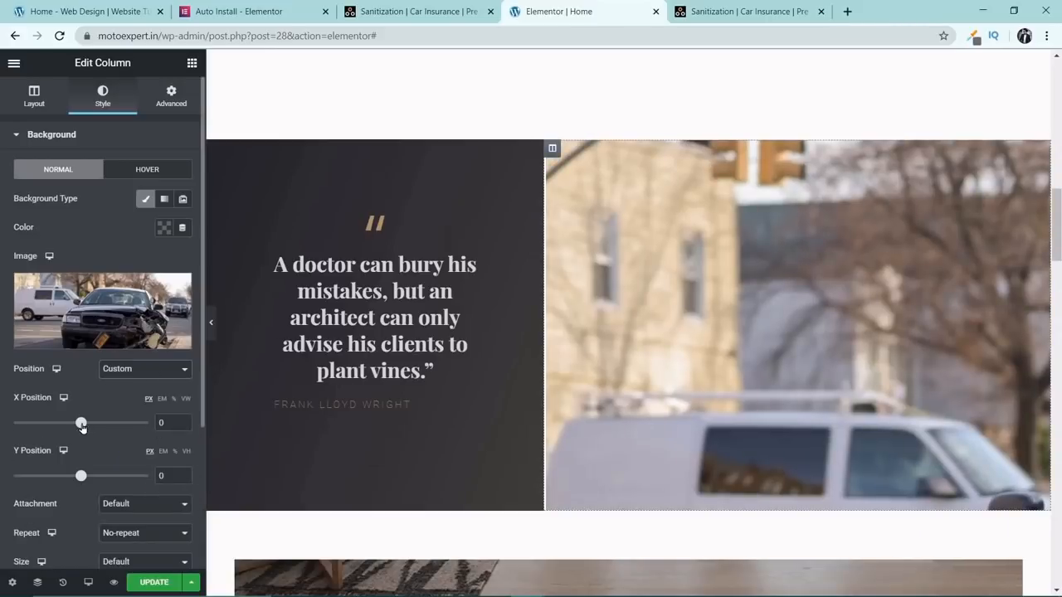
drag(81, 425, 79, 428)
click(182, 421)
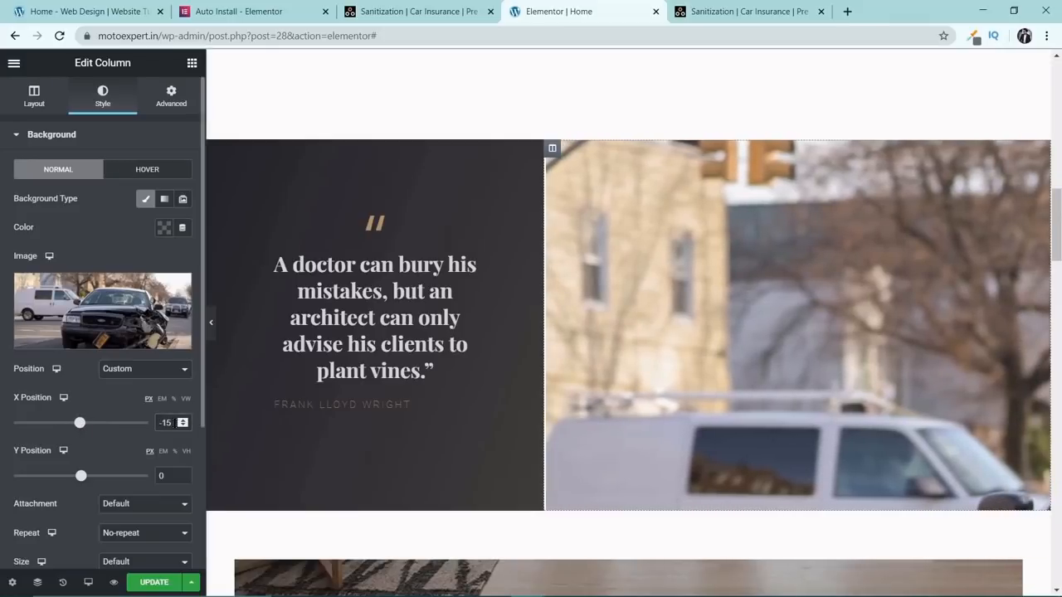
text(0)
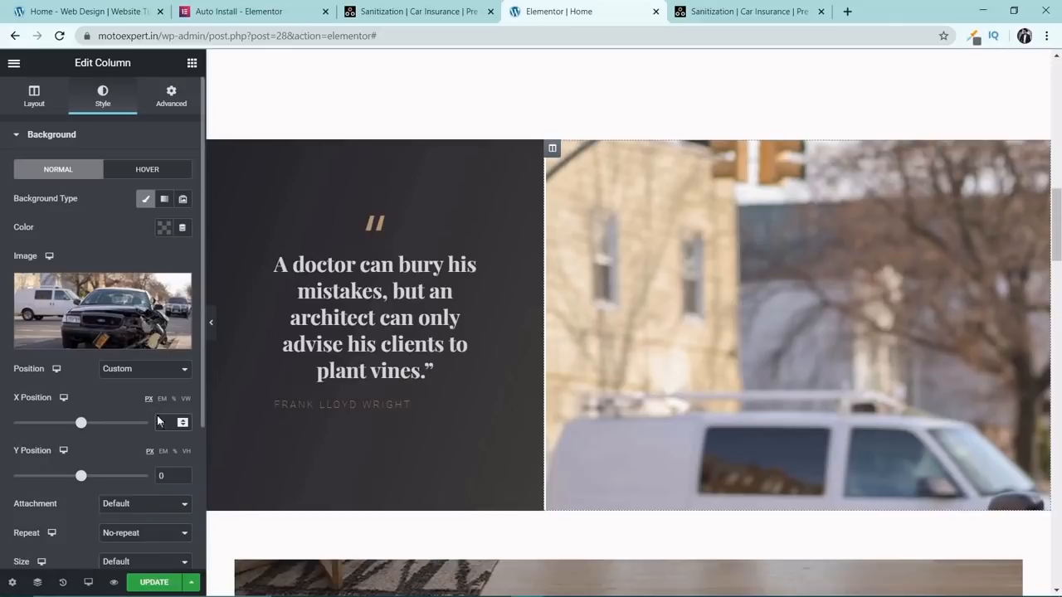
drag(82, 479, 38, 478)
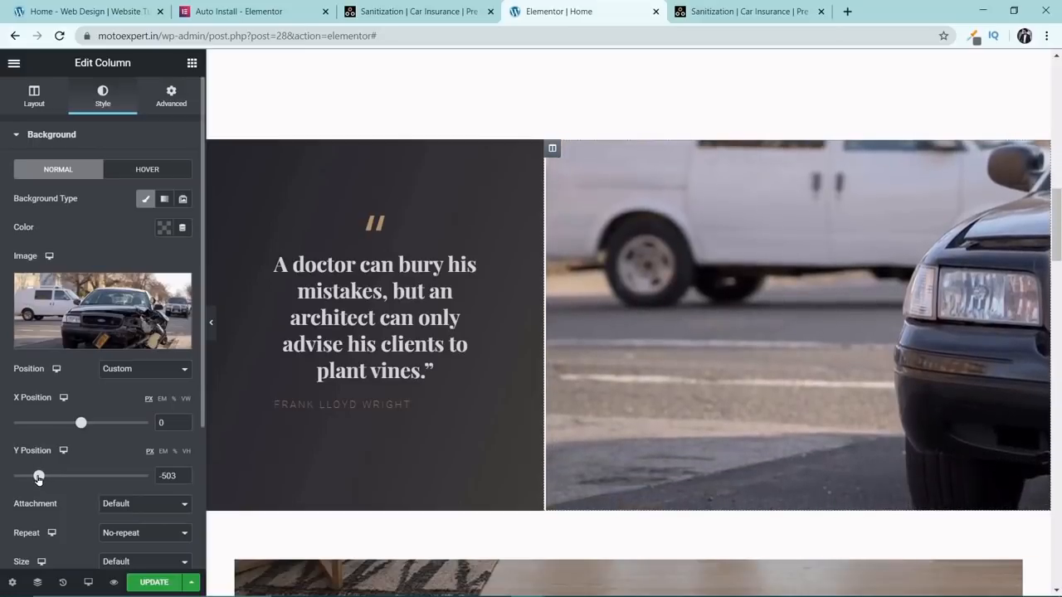
drag(70, 431, 14, 423)
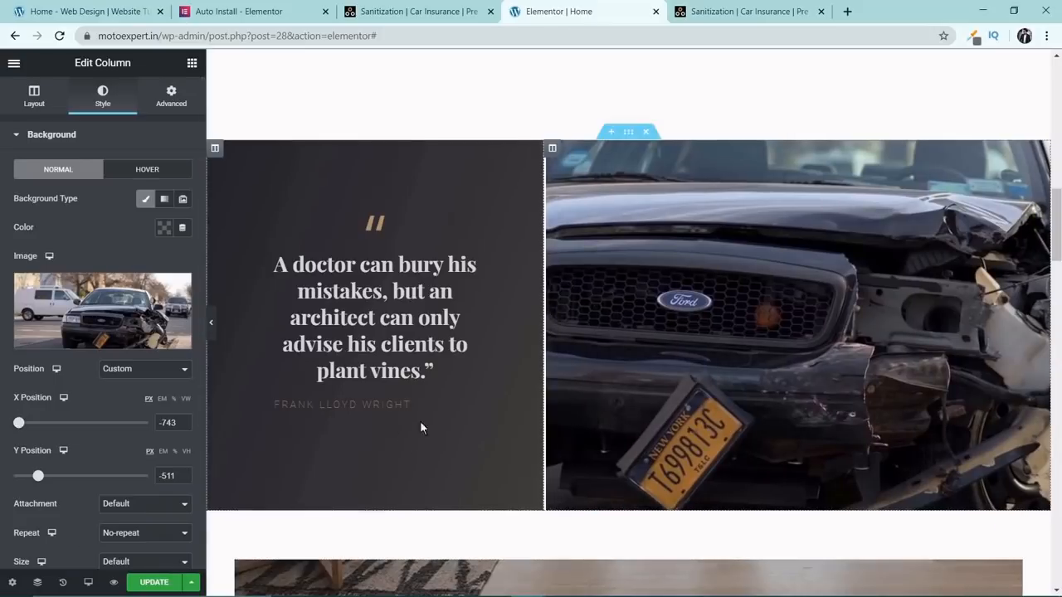
Replace the quote box description beside the car photo with lorem ipsum text copied from the About Us paragraph.
scroll(600, 292, up, 1)
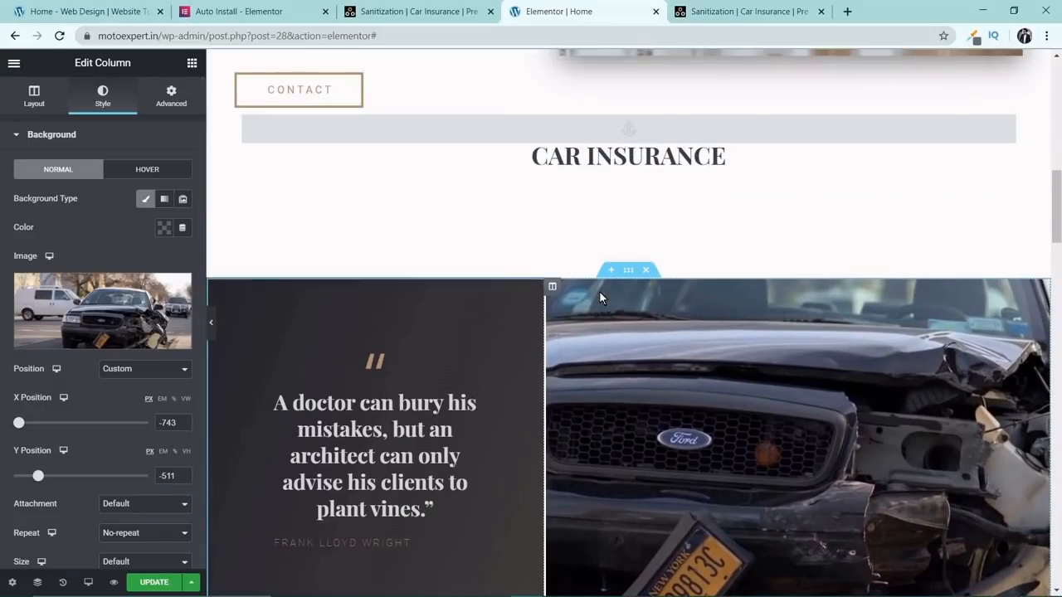
scroll(600, 292, down, 8)
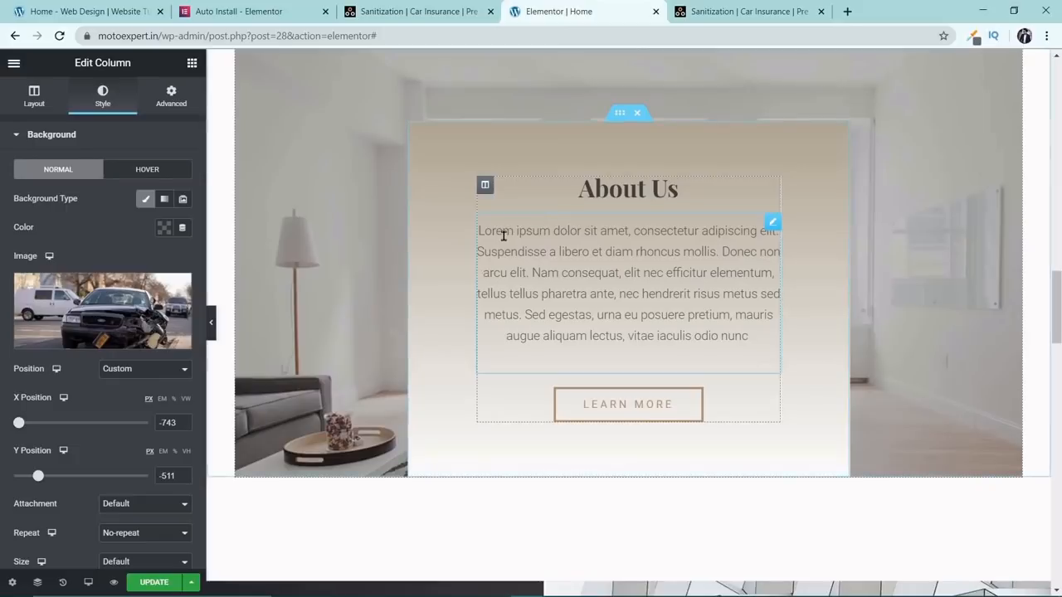
click(484, 235)
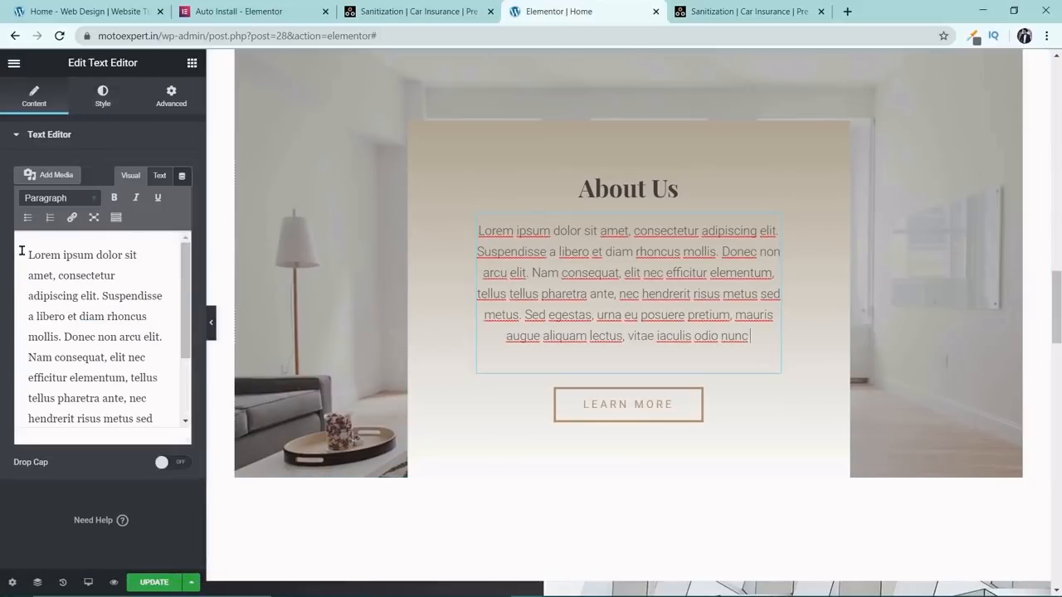
drag(21, 251, 157, 399)
key(ctrl+c)
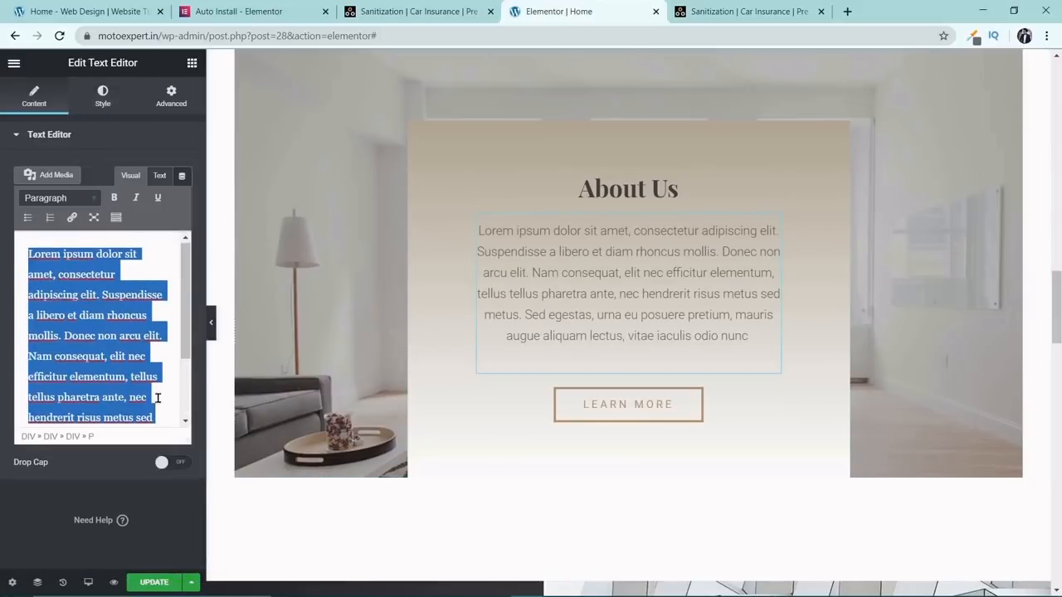
scroll(329, 265, up, 6)
click(436, 233)
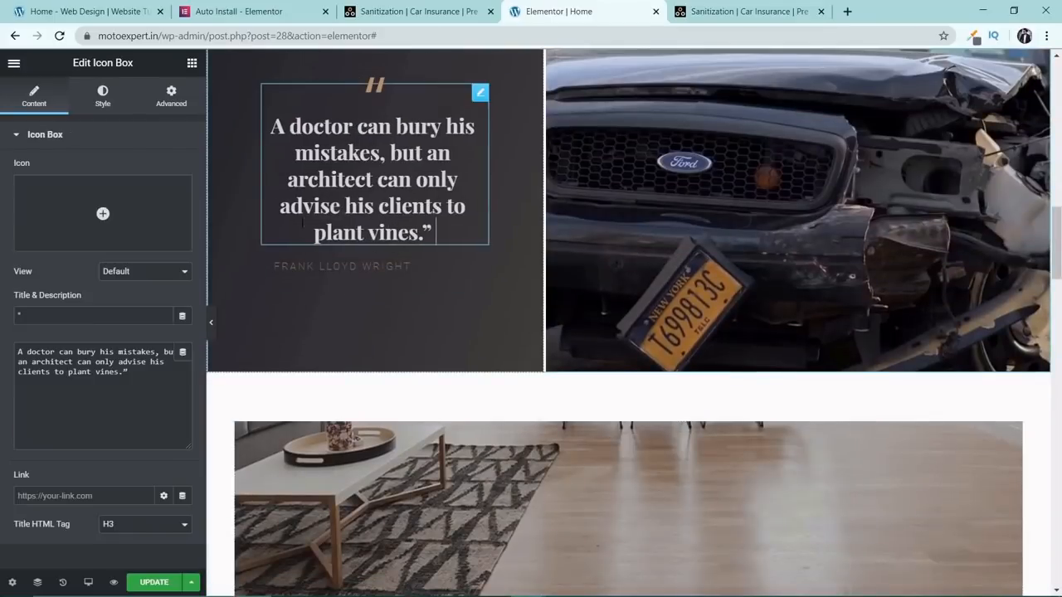
triple_click(100, 356)
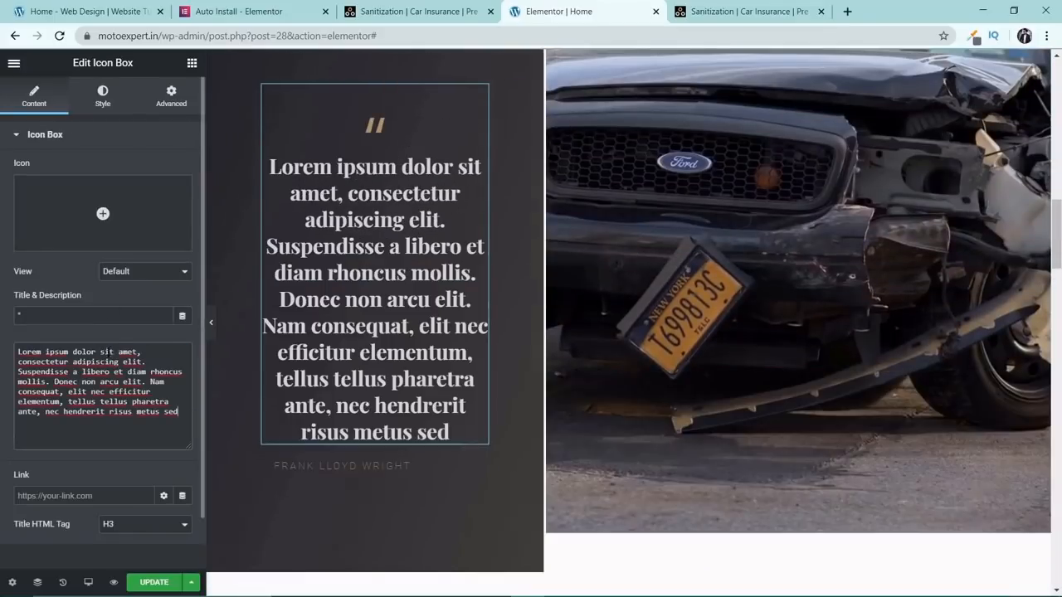
key(ctrl+v)
Trim the end of the pasted lorem ipsum in the quote box and undo the description changes.
drag(68, 392, 168, 432)
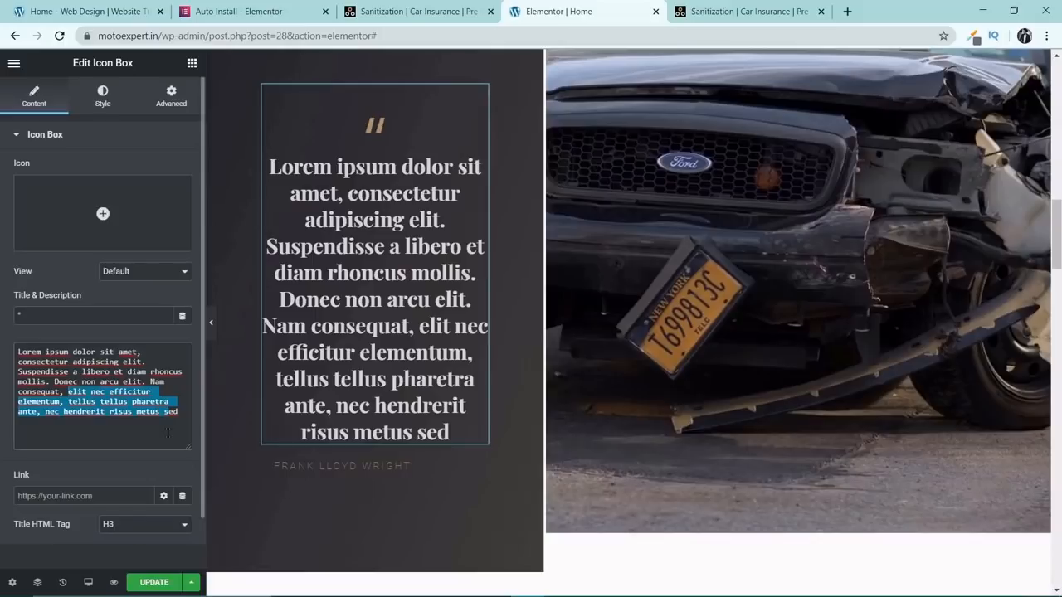
key(BackSpace)
key(BackSpace)
key(BackSpace)
key(BackSpace)
key(BackSpace)
key(BackSpace)
key(BackSpace)
key(BackSpace)
key(BackSpace)
key(BackSpace)
key(BackSpace)
key(BackSpace)
key(BackSpace)
key(BackSpace)
key(BackSpace)
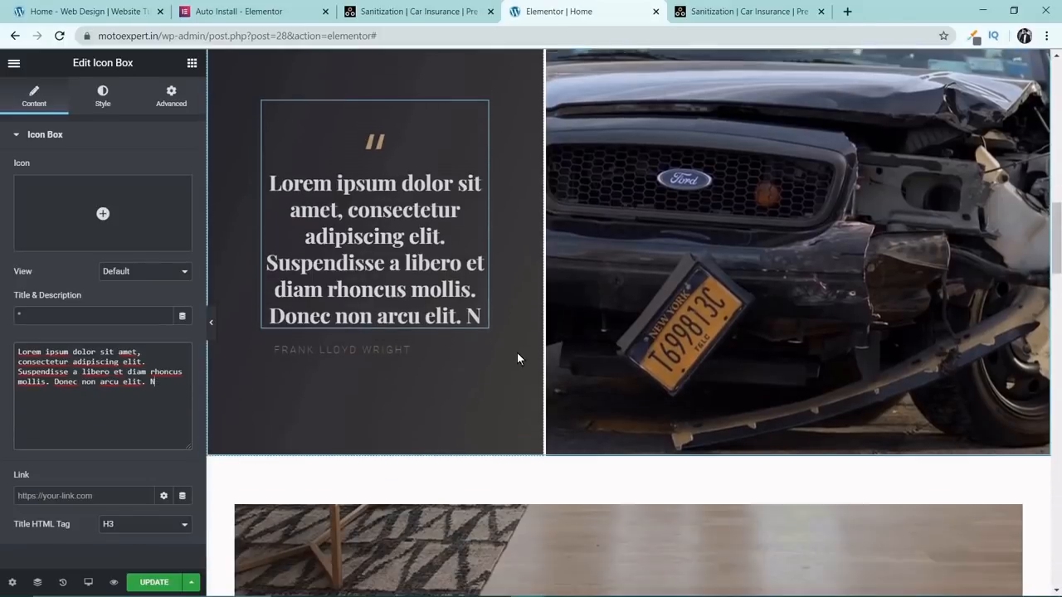
scroll(517, 358, up, 2)
key(ctrl+z)
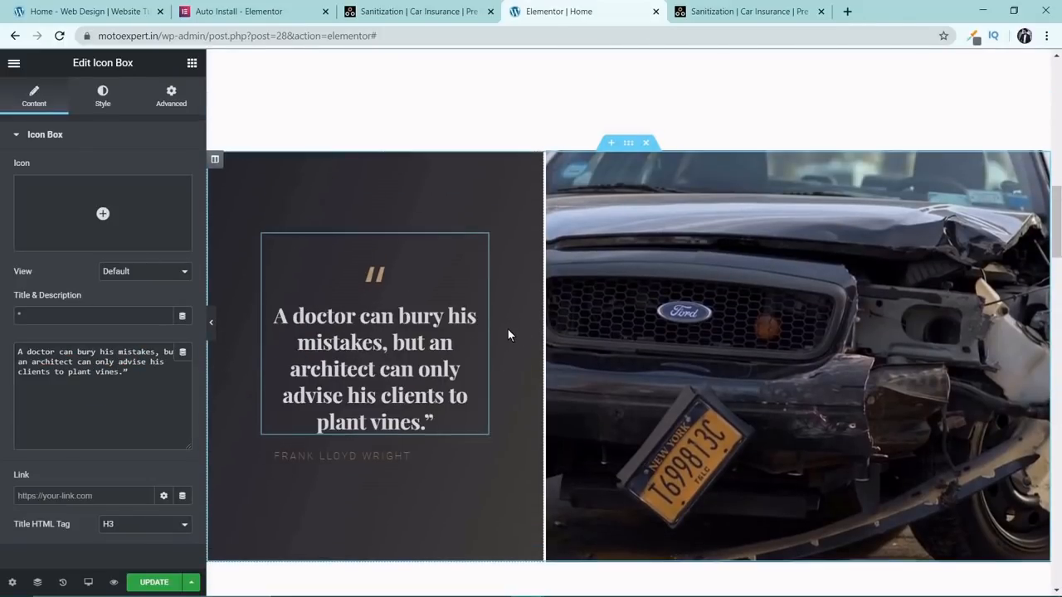
Set the HTML tag of both the SANITIZATION and CAR INSURANCE headings to H2.
scroll(526, 310, up, 5)
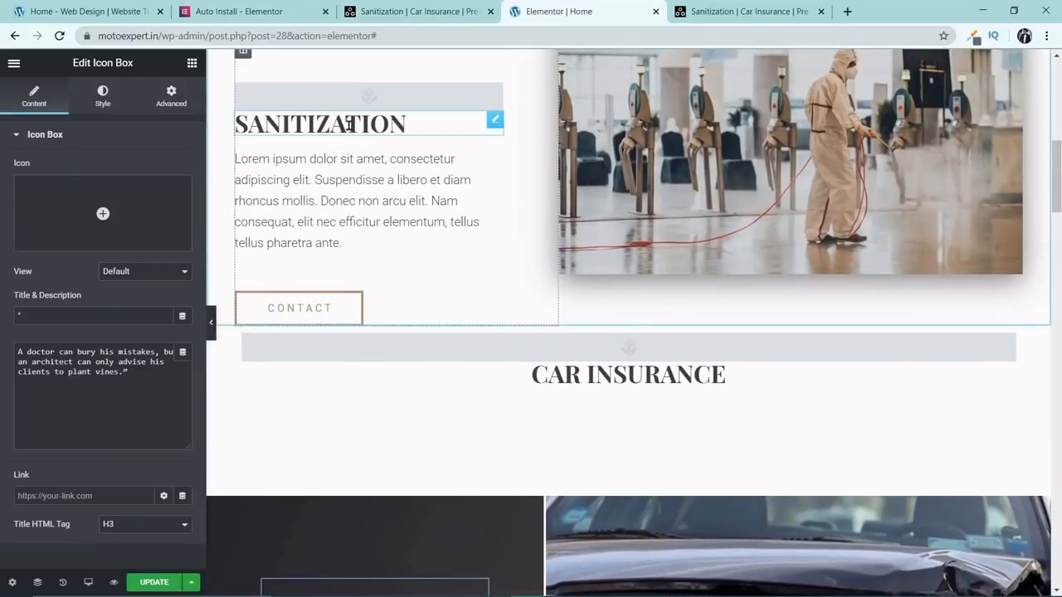
click(349, 125)
click(150, 339)
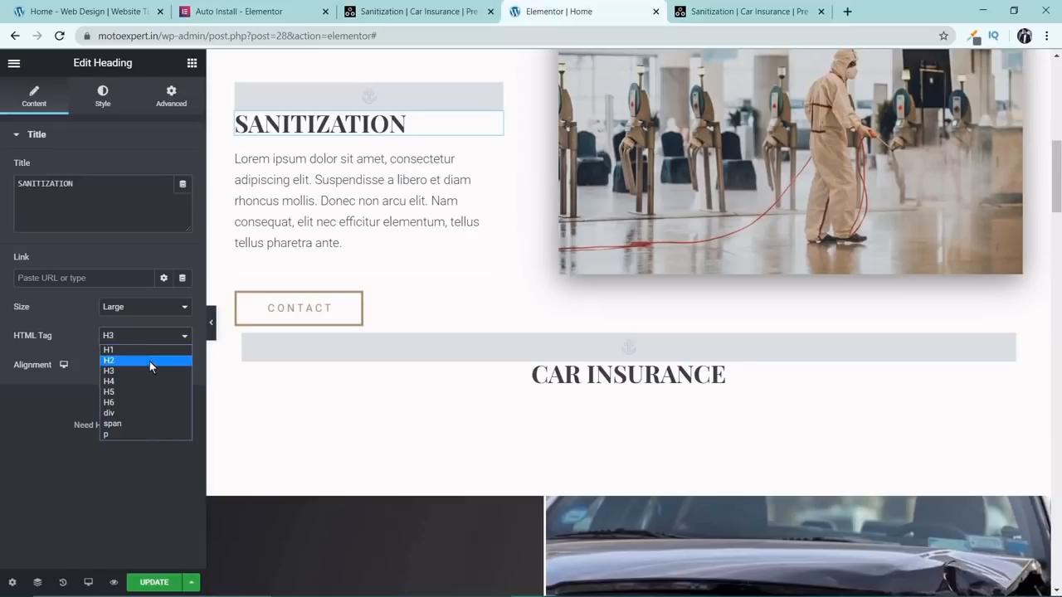
click(150, 363)
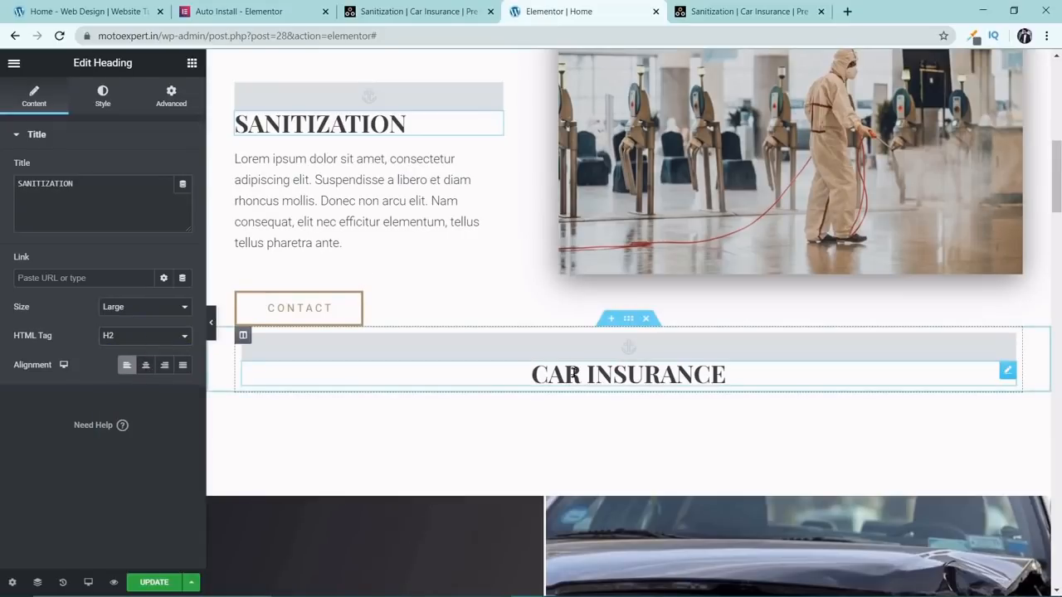
click(410, 365)
click(152, 339)
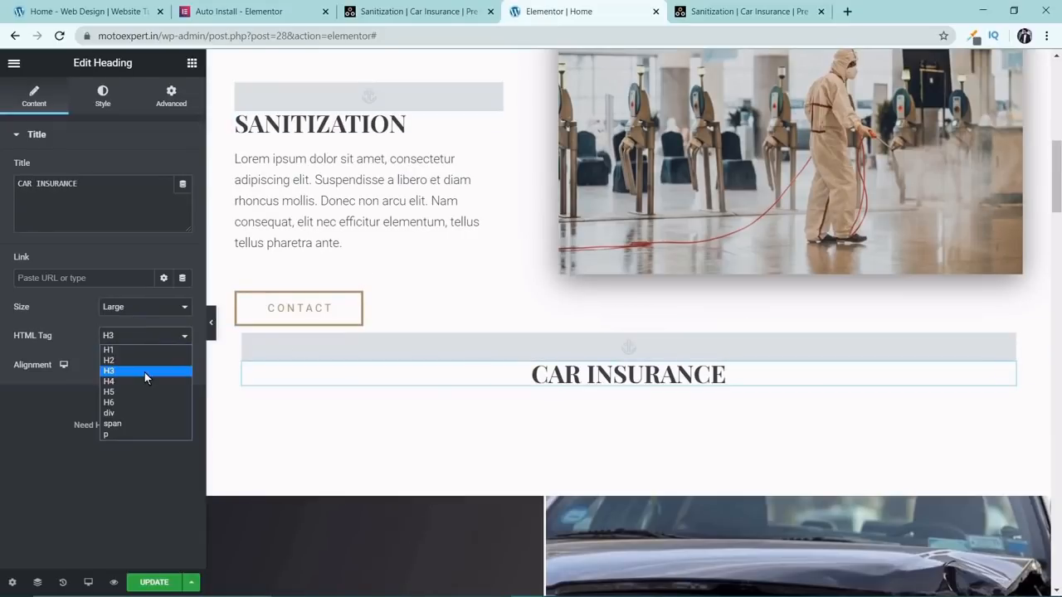
click(143, 363)
Copy the lorem ipsum text widget from the Sanitization section and paste it below the quote box beside the car photo.
scroll(660, 396, down, 3)
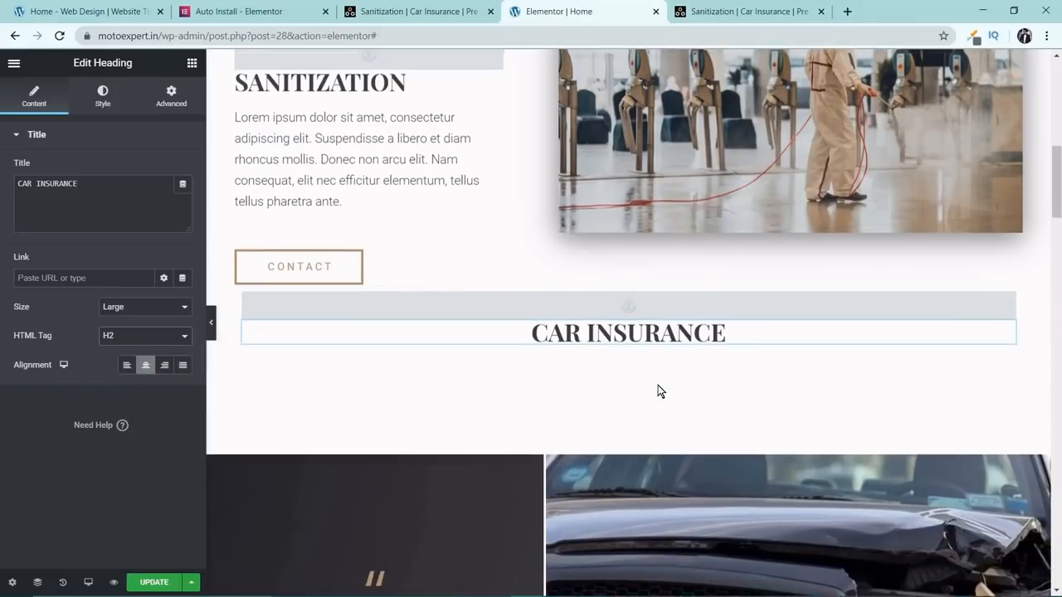
scroll(620, 370, down, 2)
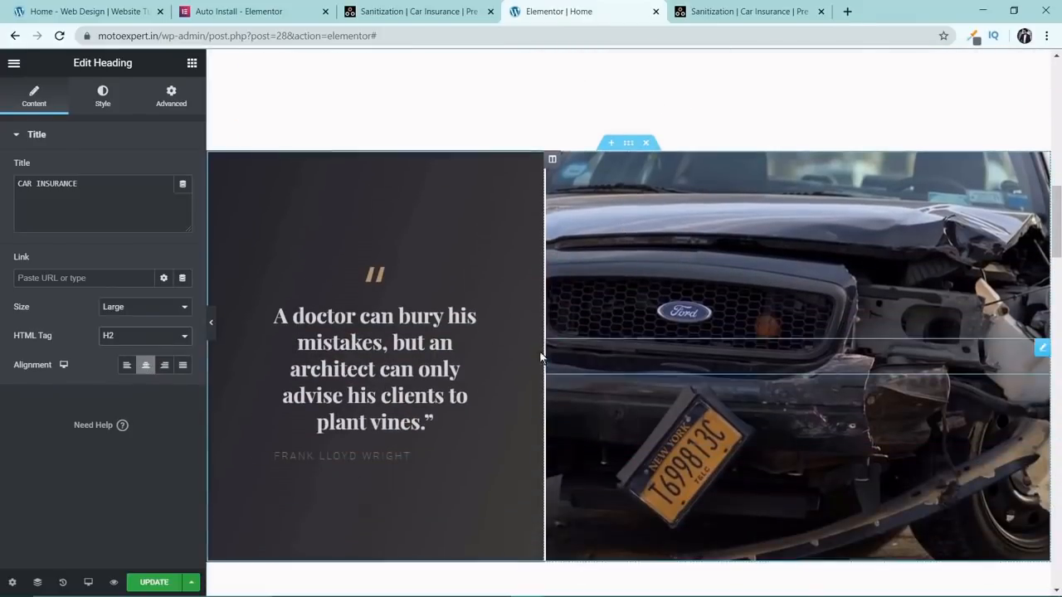
scroll(404, 329, up, 6)
right_click(498, 227)
click(517, 282)
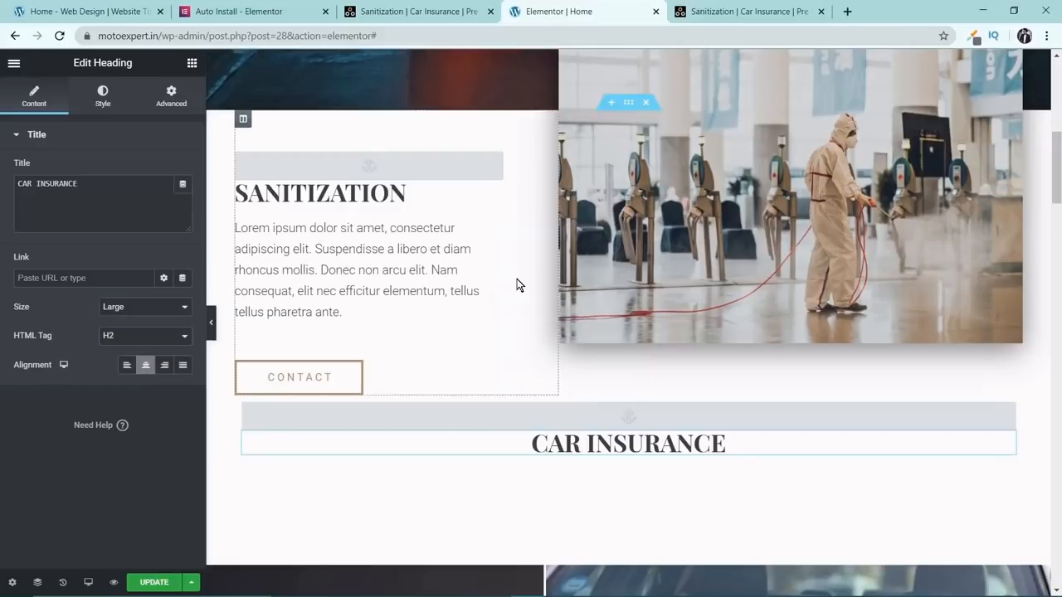
scroll(509, 298, down, 7)
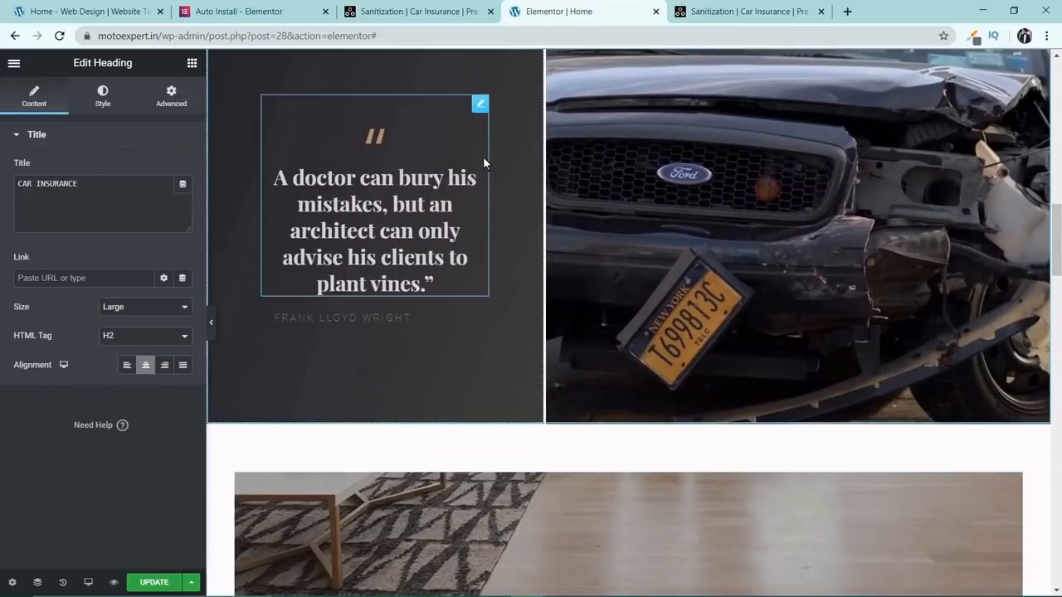
right_click(479, 110)
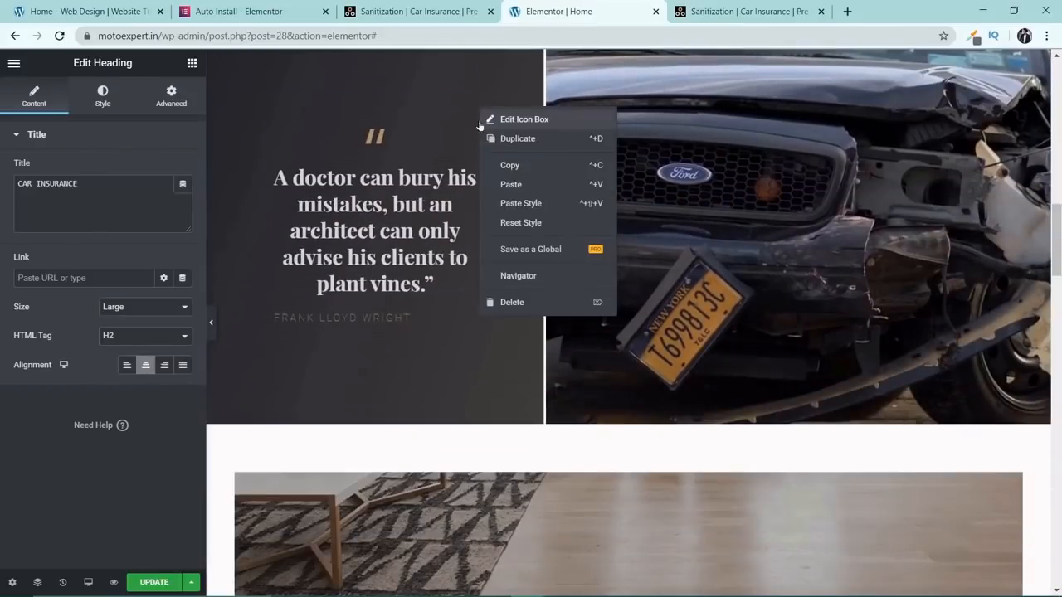
click(505, 188)
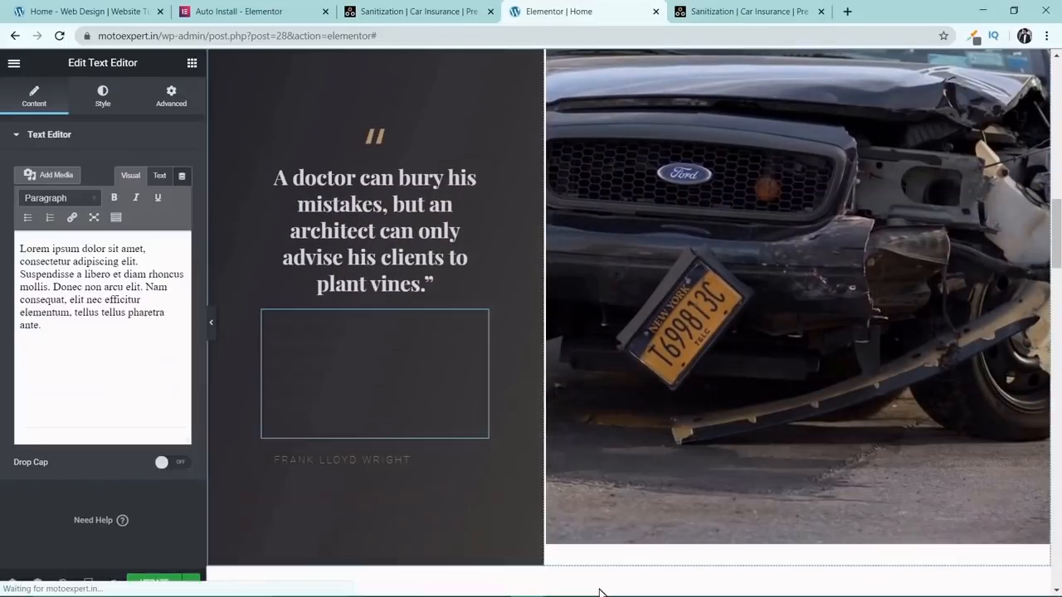
Change the text color of the pasted lorem ipsum paragraph to white (#FFFFFF).
triple_click(360, 350)
click(102, 96)
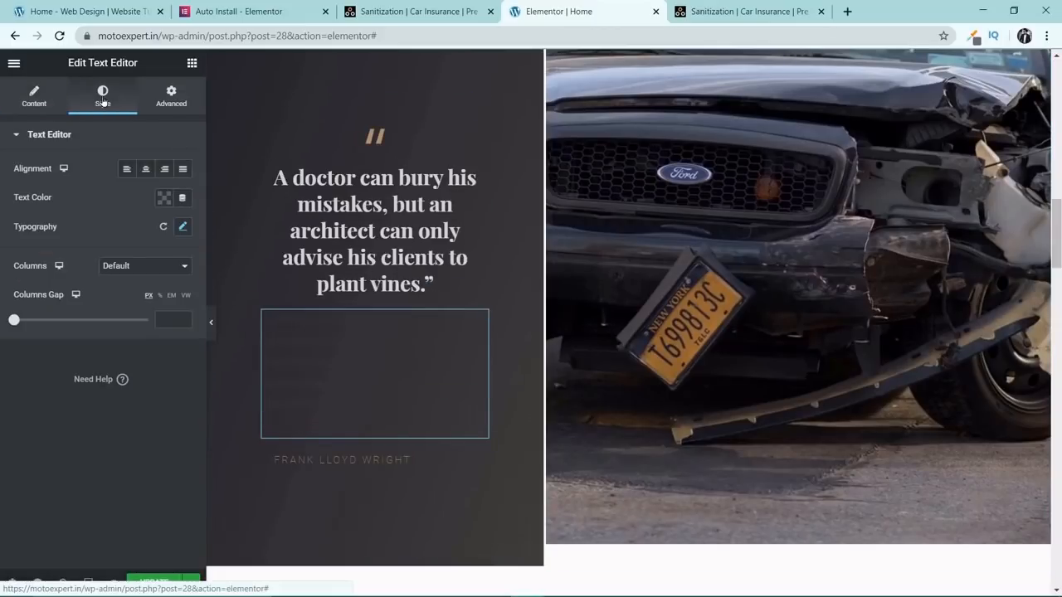
click(166, 198)
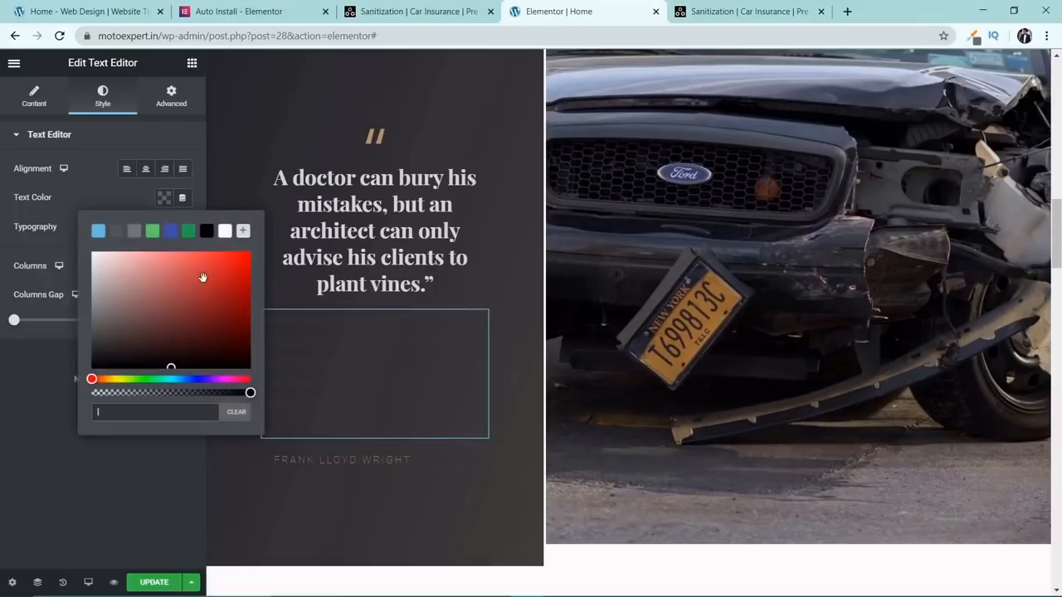
click(226, 231)
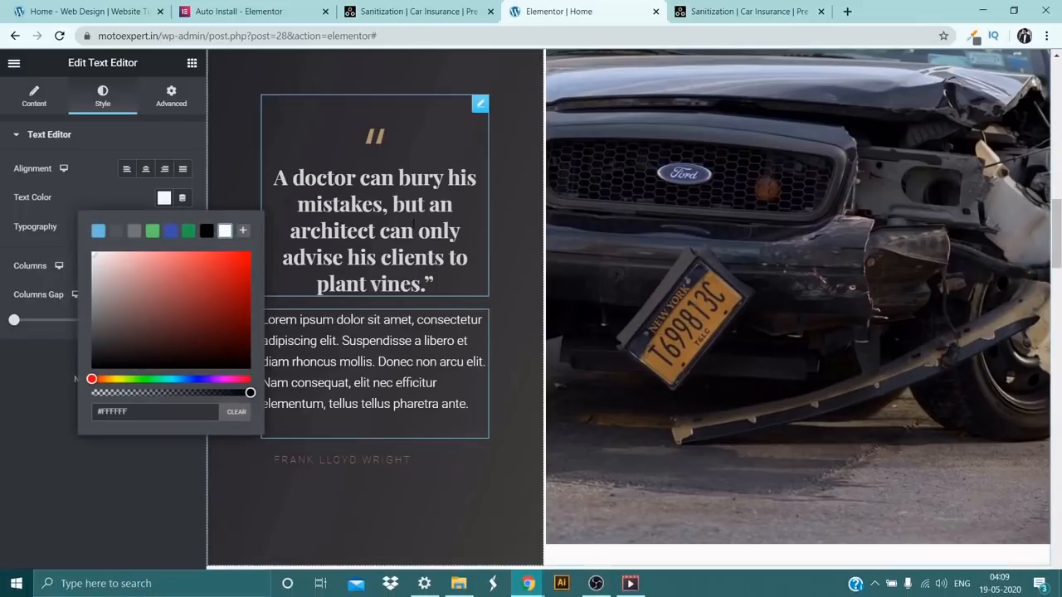
Delete the quote icon box and the author name line around the lorem ipsum paragraph.
right_click(414, 219)
click(447, 413)
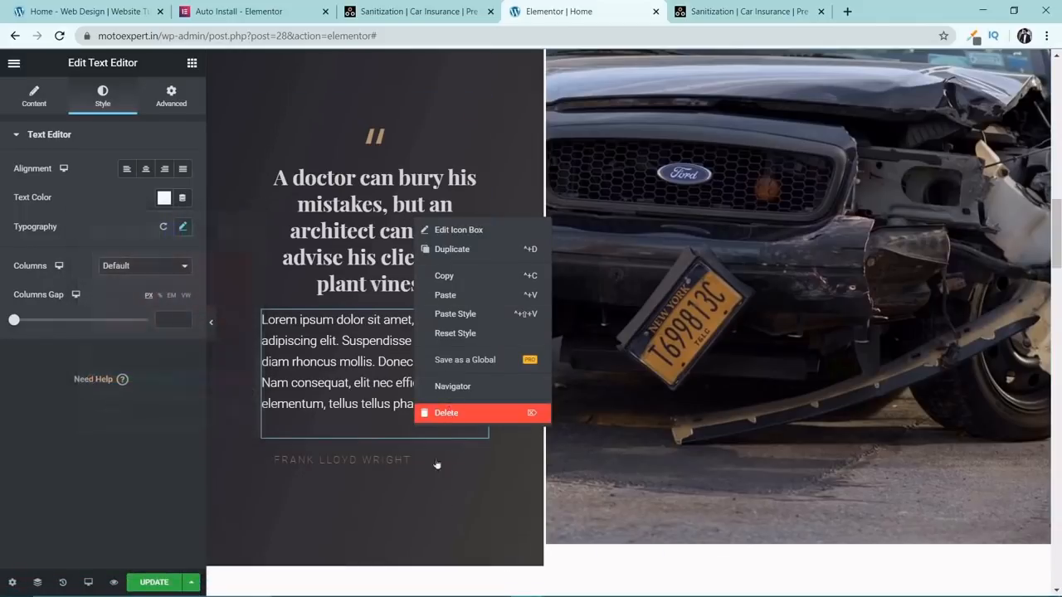
scroll(431, 287, up, 2)
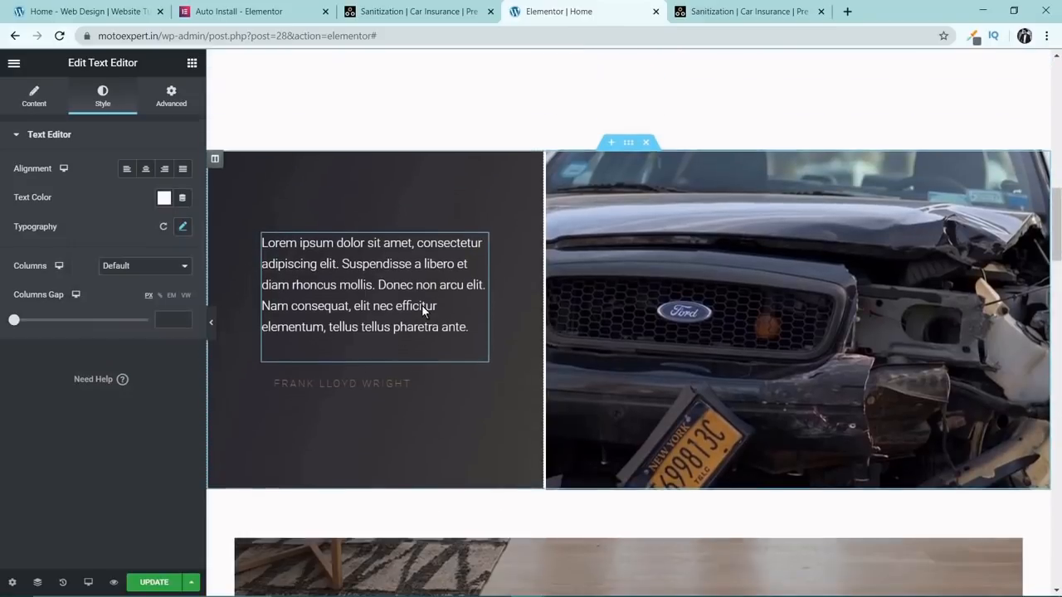
right_click(409, 383)
click(438, 578)
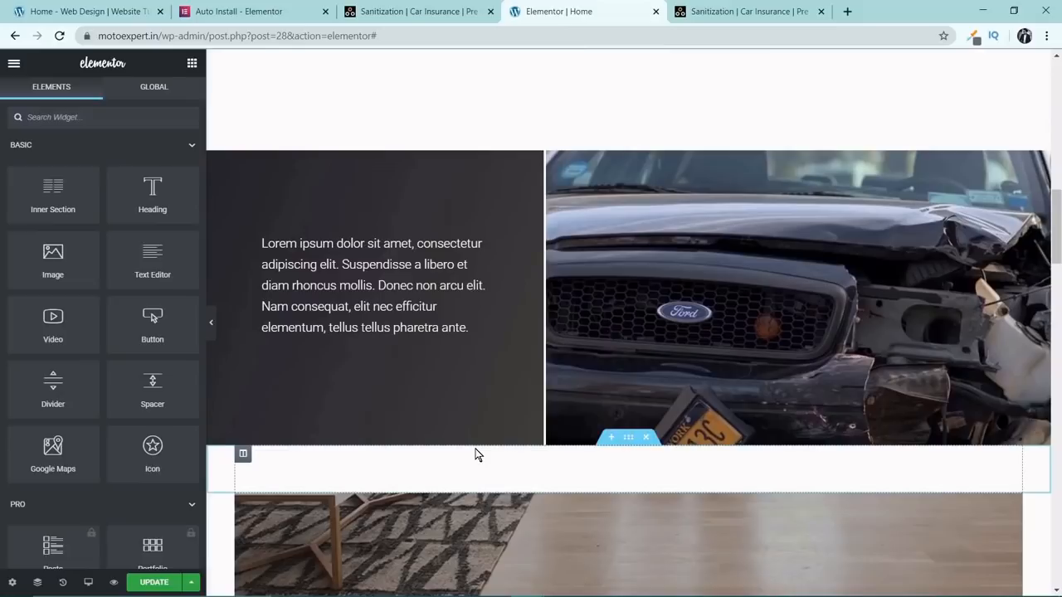
Insert a Spacer widget between the menu anchor and the CAR INSURANCE heading.
scroll(421, 434, down, 10)
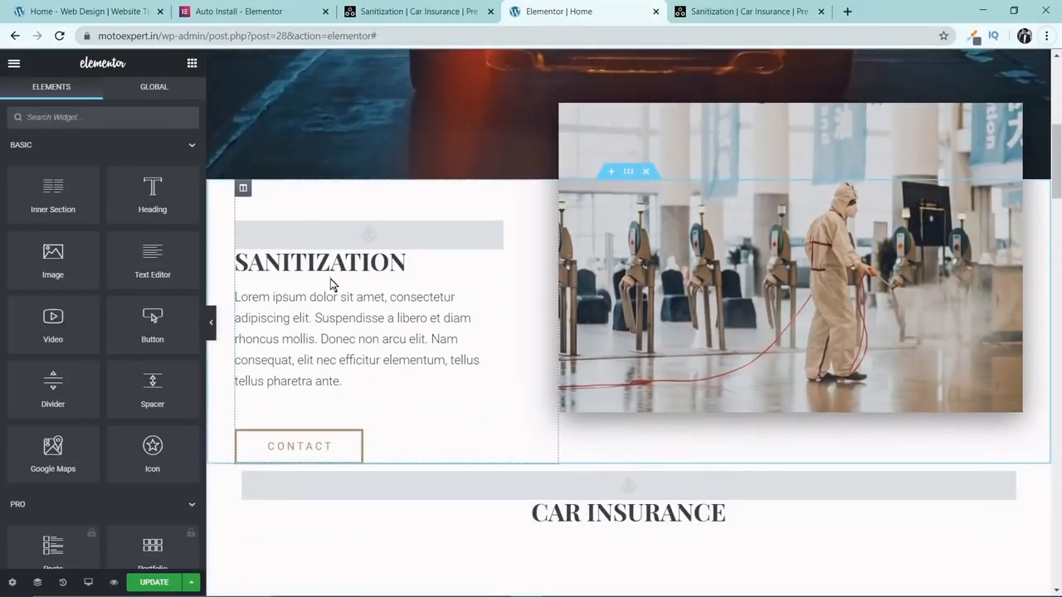
scroll(346, 265, down, 4)
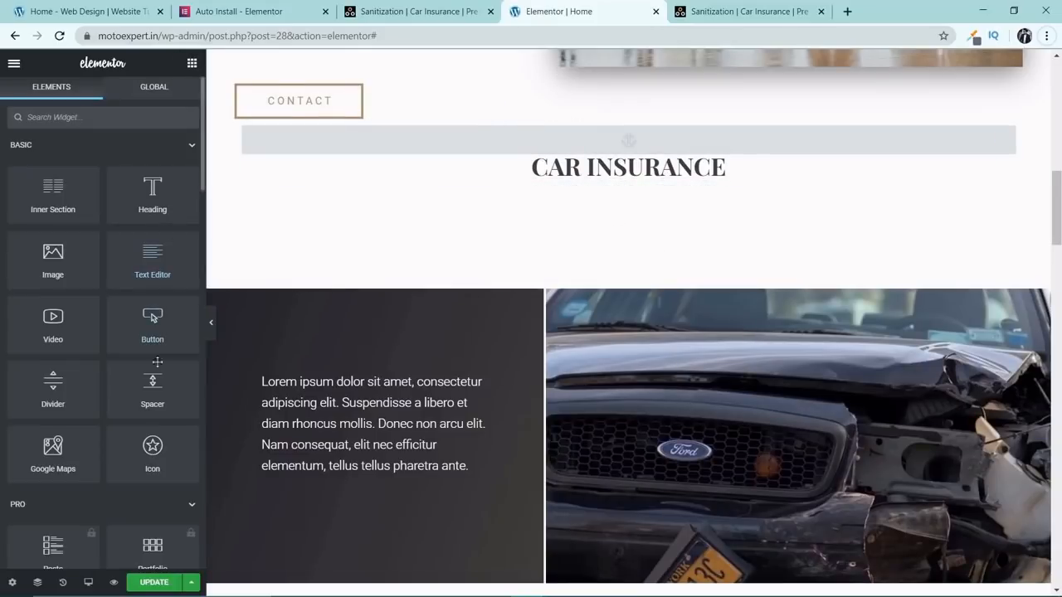
drag(154, 399, 602, 164)
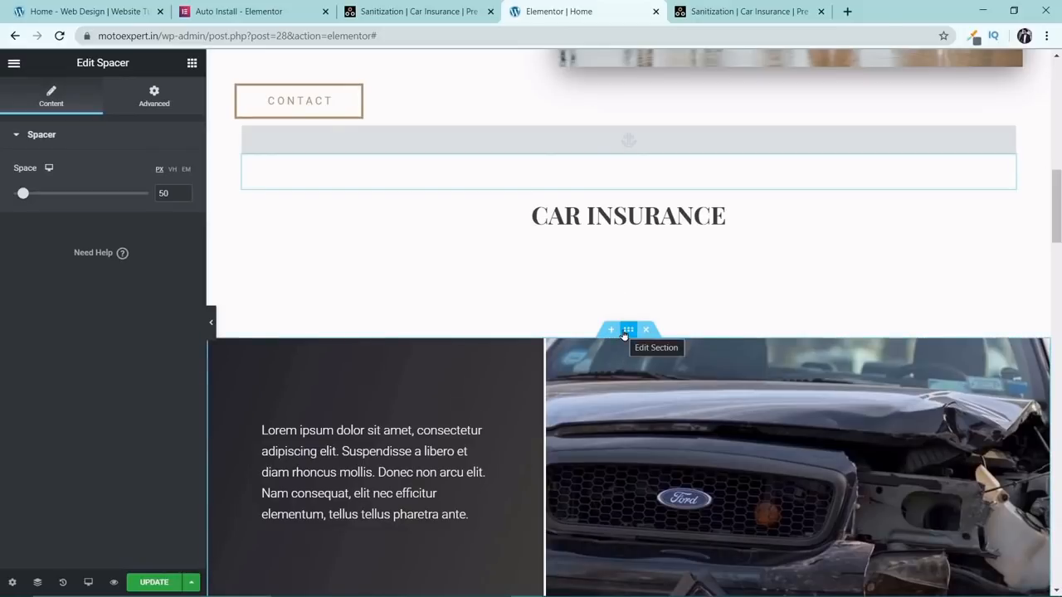
Set the top margin of the section holding the car photo to 50 px.
click(628, 330)
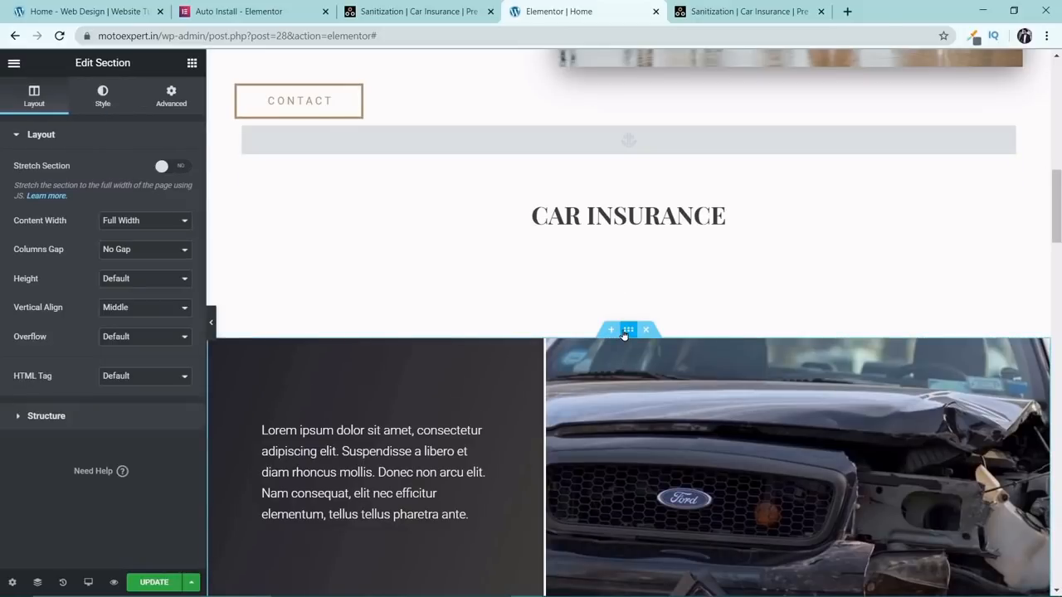
click(171, 97)
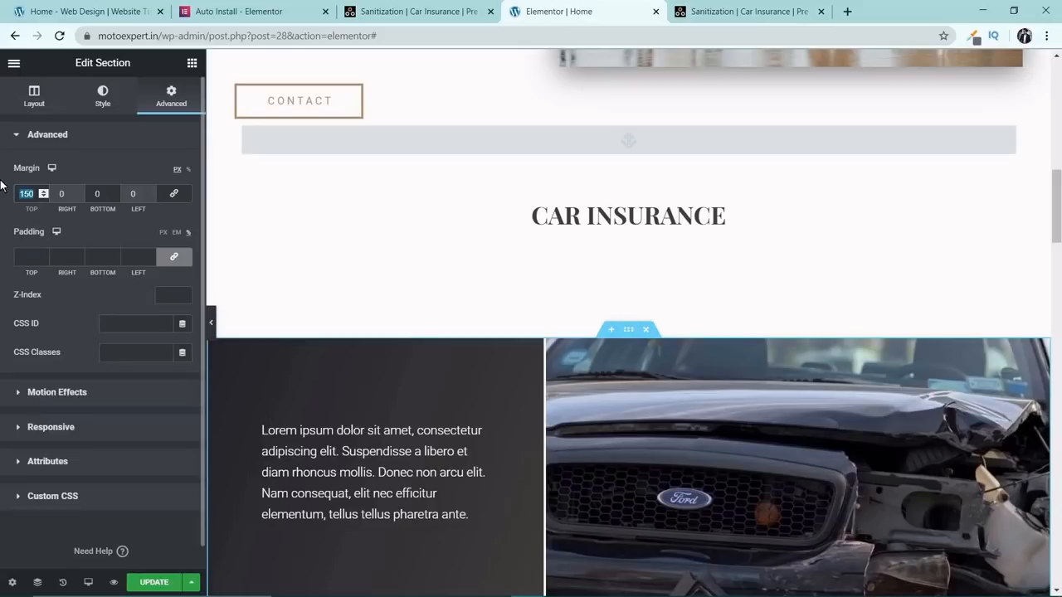
text(50)
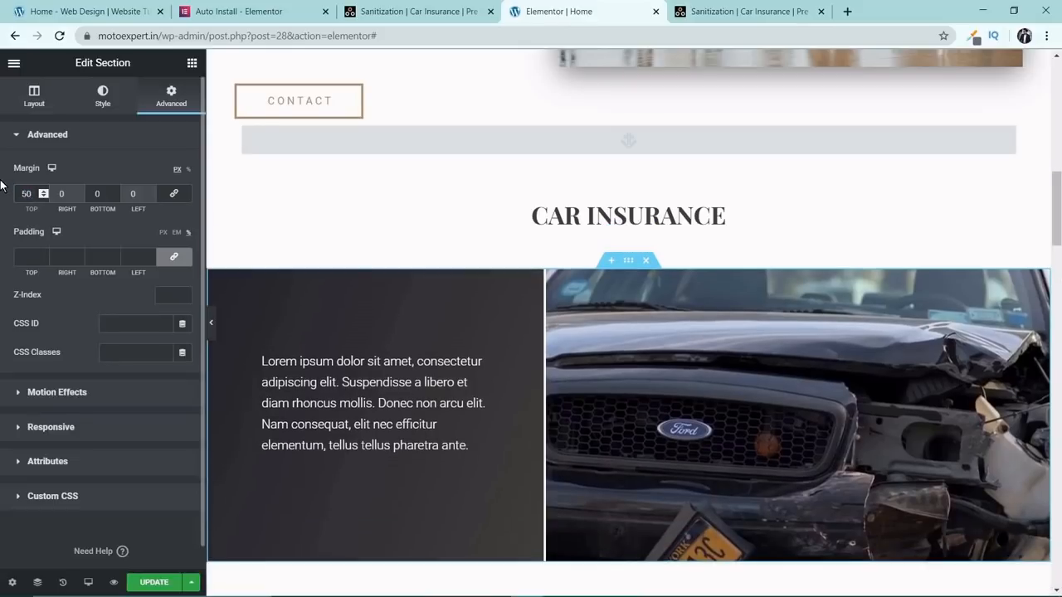
Preview the page at full width without the editing panel, checking the header, hero, Sanitization and Car Insurance areas.
click(211, 322)
scroll(753, 295, up, 6)
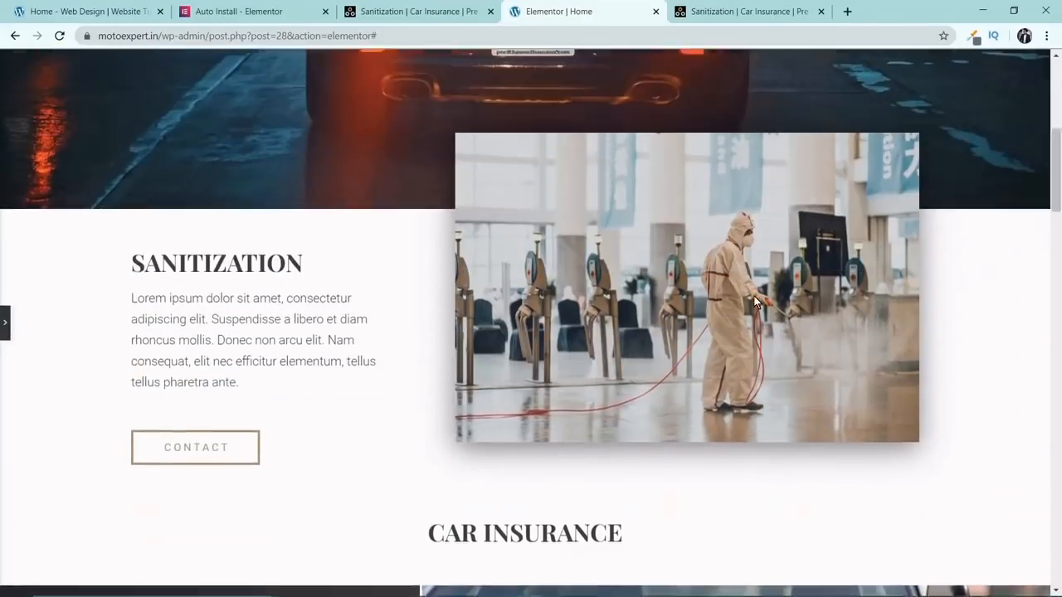
scroll(753, 294, up, 4)
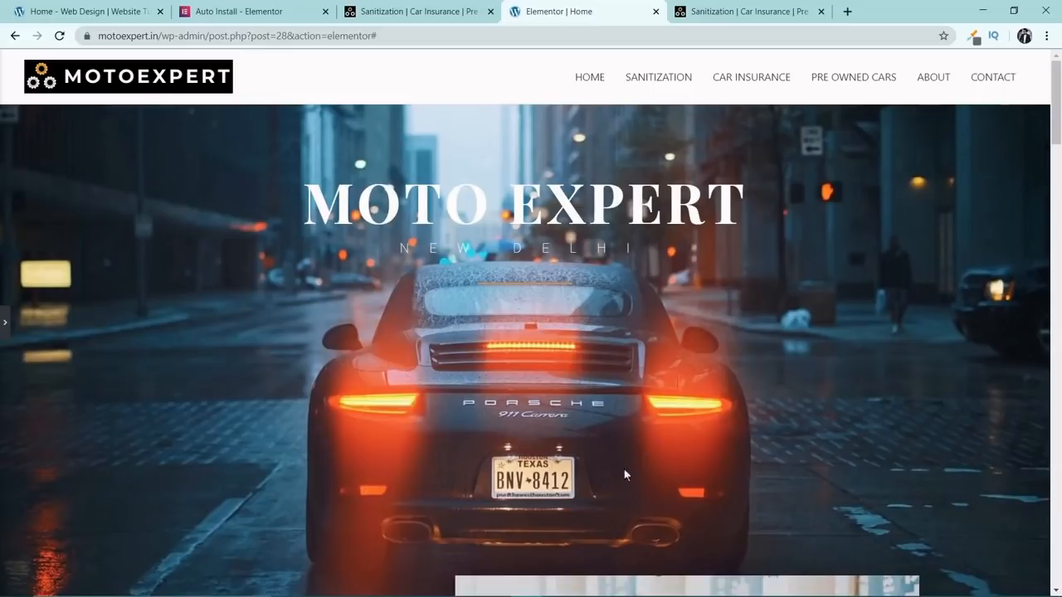
scroll(636, 358, down, 5)
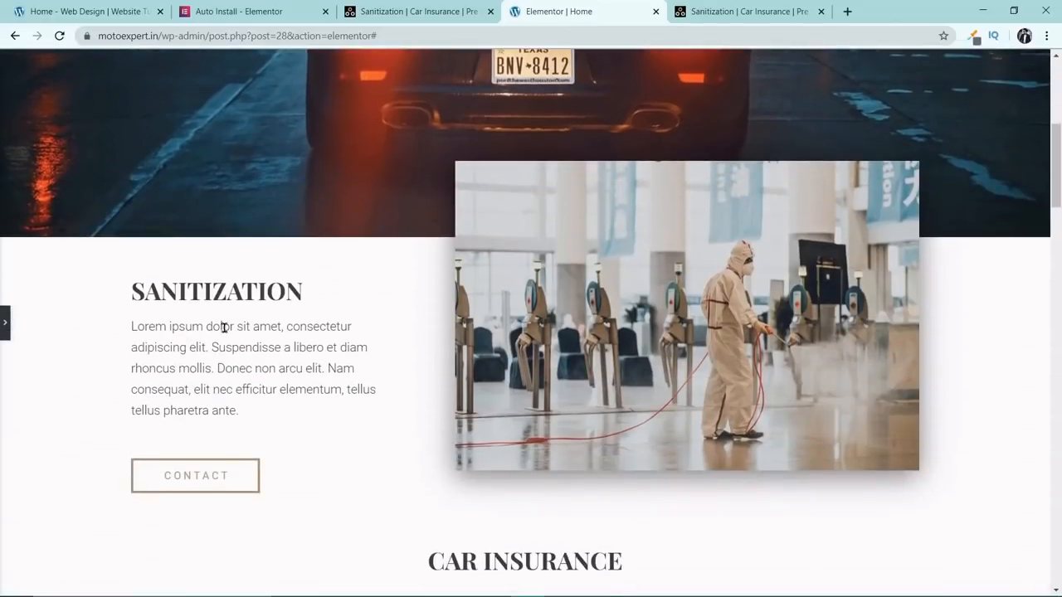
scroll(575, 360, up, 5)
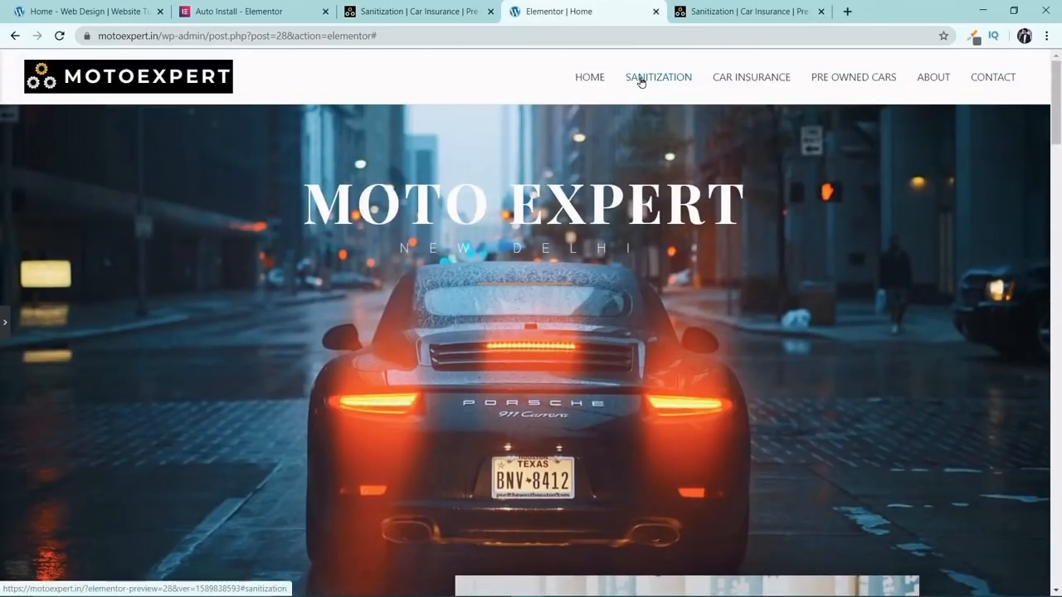
scroll(631, 174, down, 2)
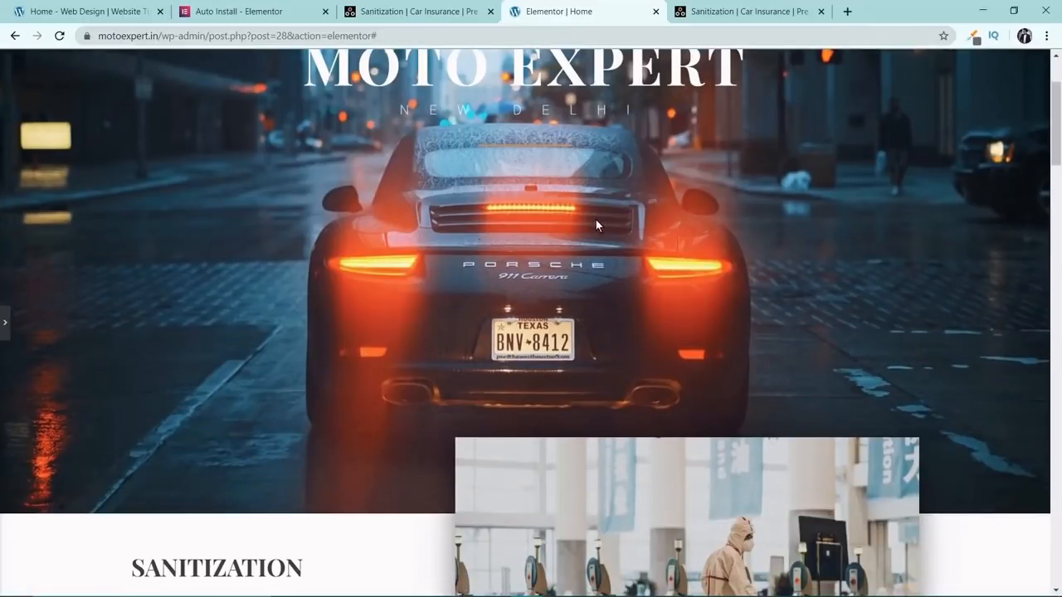
scroll(596, 221, up, 2)
click(753, 6)
click(611, 6)
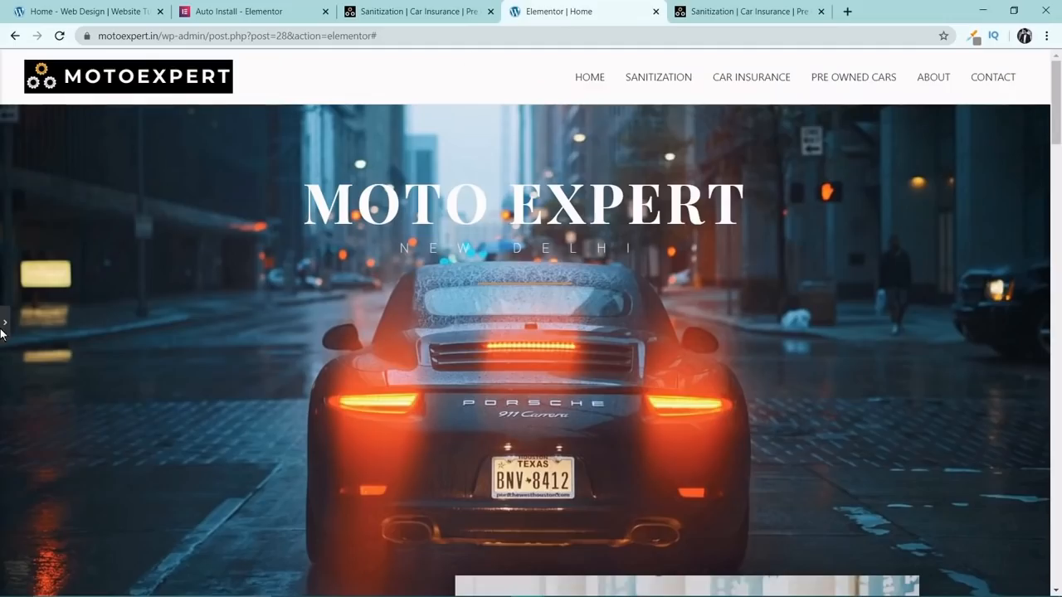
Bring back the editing panel, update the page and reload the live site in its browser tab.
click(3, 321)
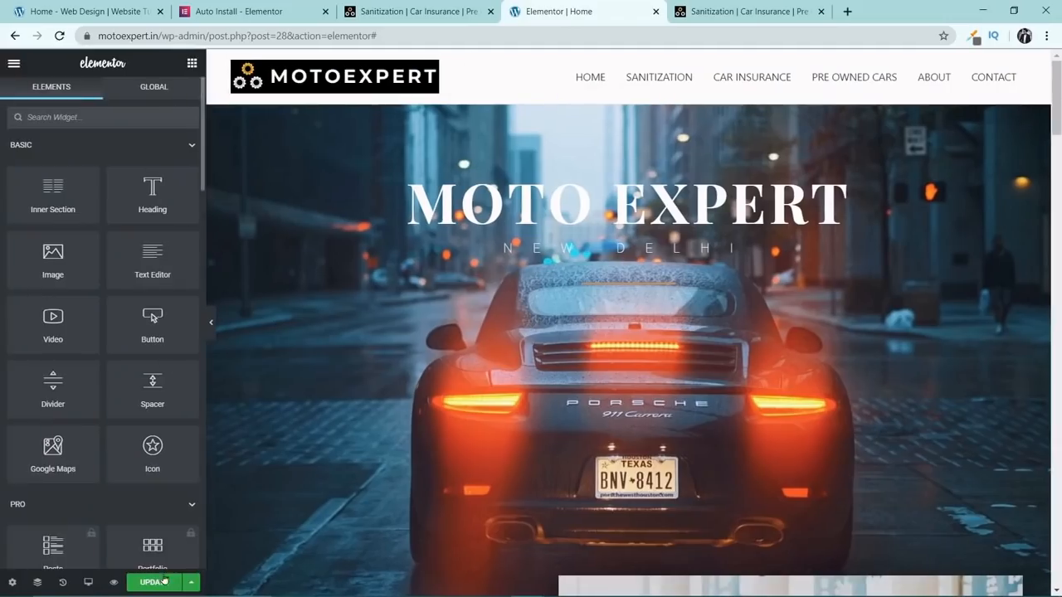
click(747, 11)
click(58, 36)
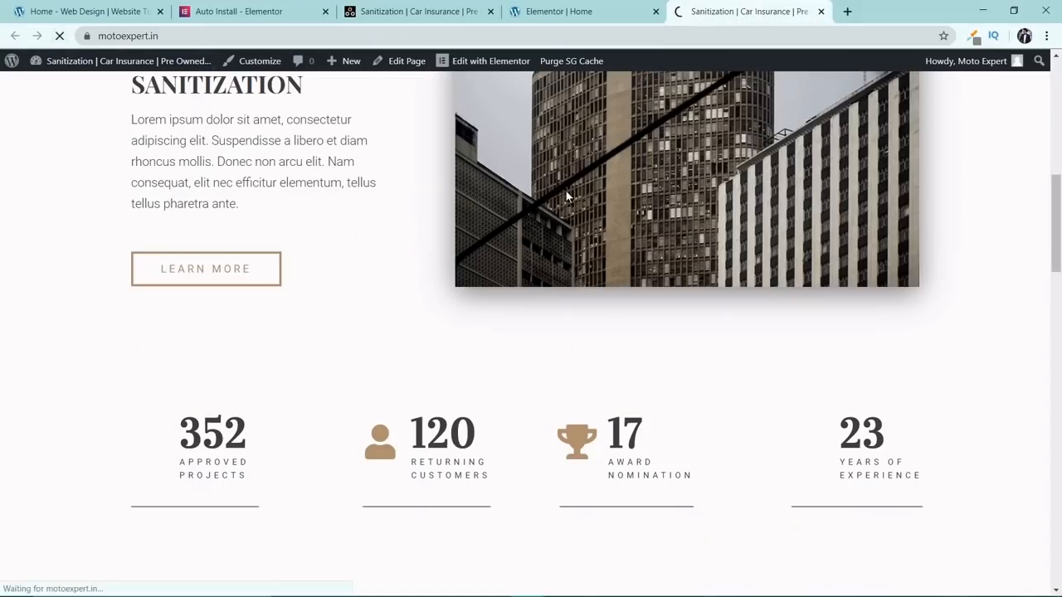
Test the SANITIZATION and CAR INSURANCE menu links on the live page, returning to the header after each.
scroll(569, 201, up, 9)
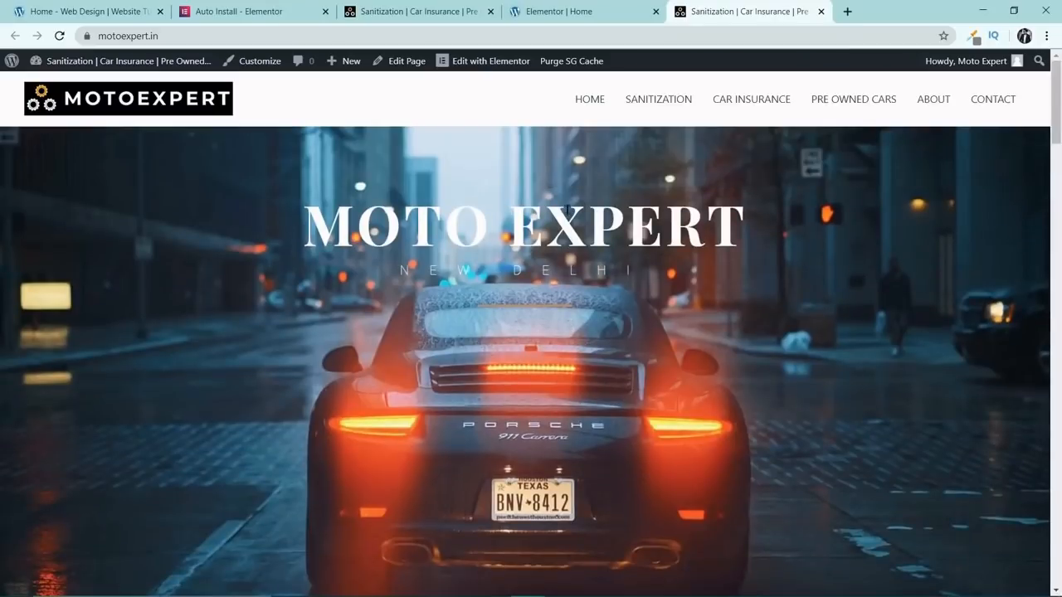
click(644, 101)
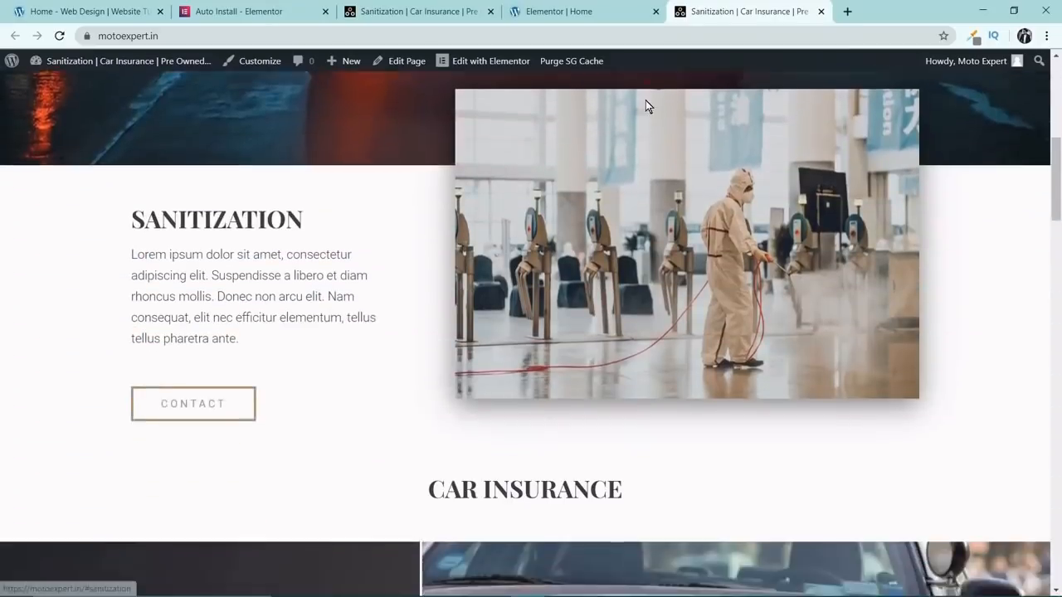
scroll(645, 102, up, 8)
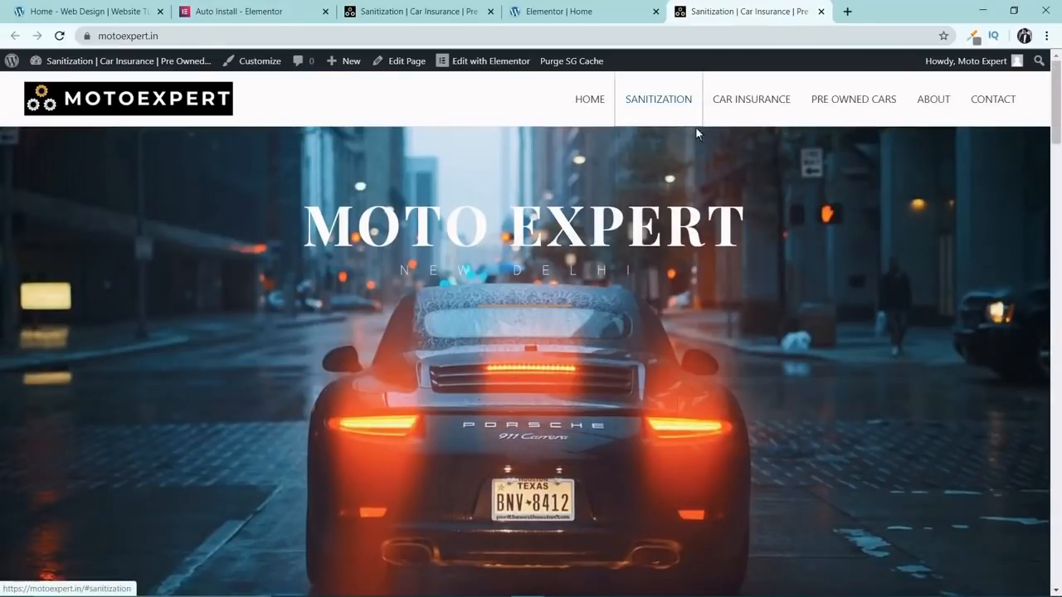
click(731, 105)
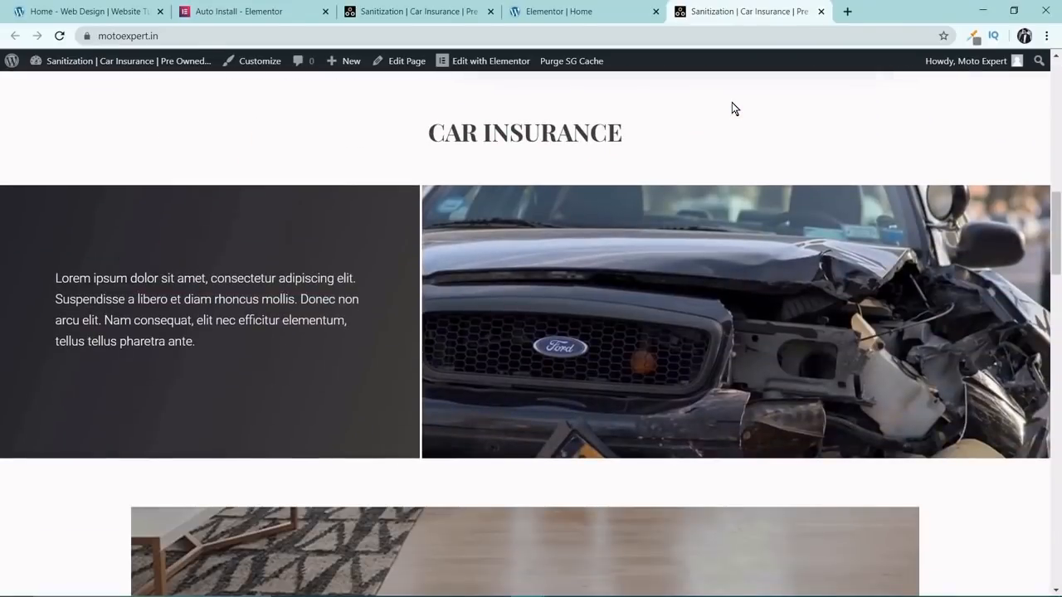
scroll(729, 106, up, 10)
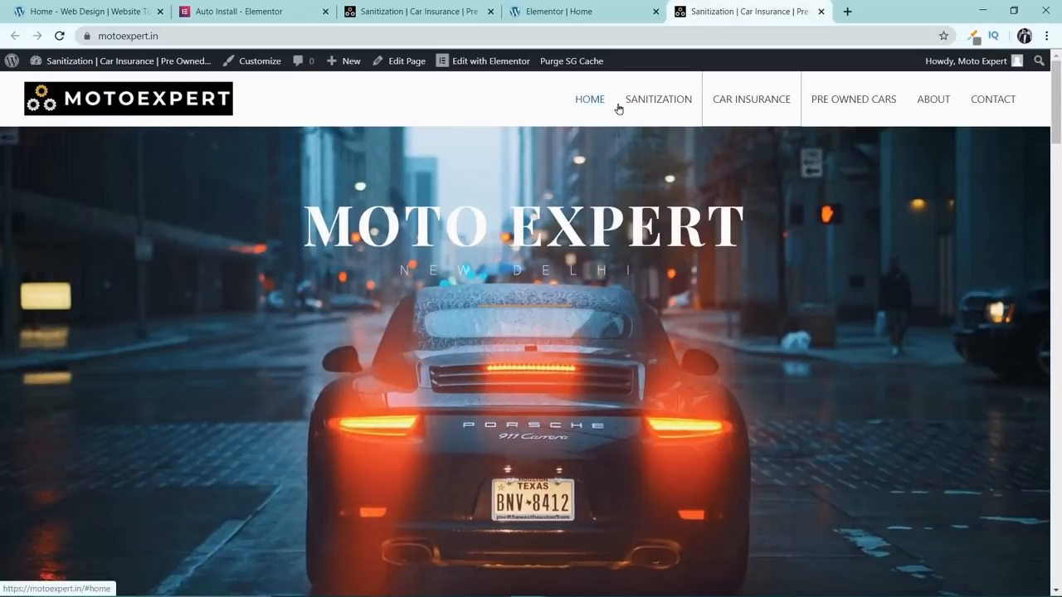
Back in the Elementor editor, copy the Sanitization section's CONTACT button and paste it below the Car Insurance paragraph.
scroll(651, 164, down, 7)
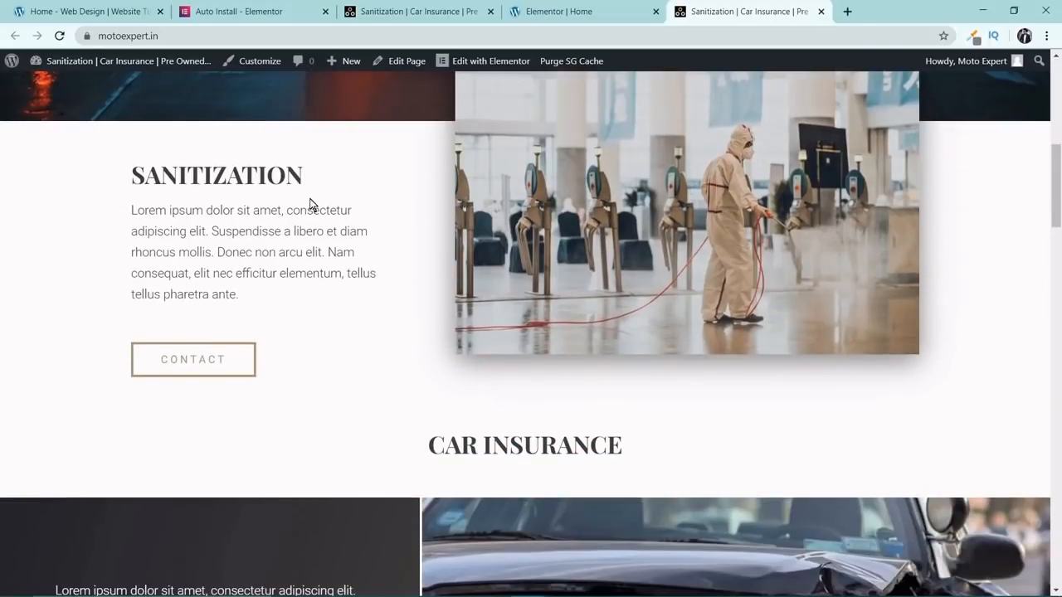
scroll(398, 212, down, 2)
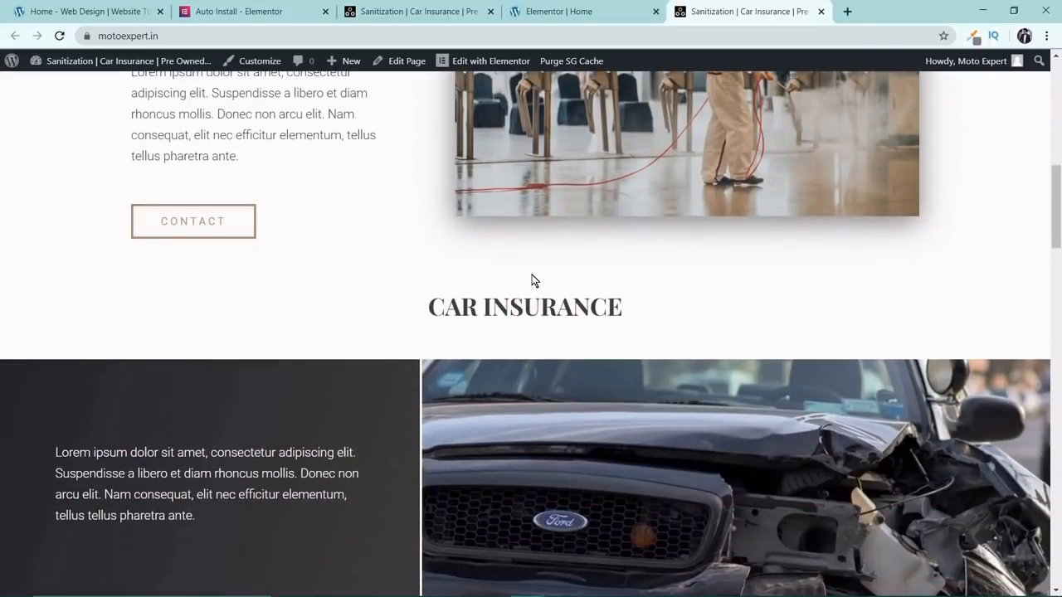
scroll(532, 281, down, 5)
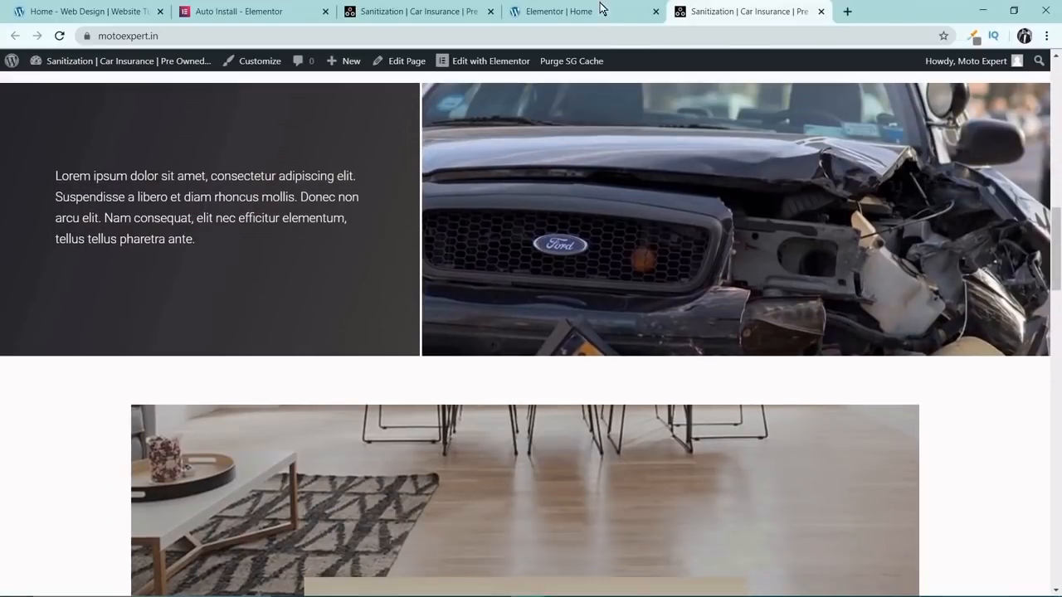
click(581, 11)
scroll(504, 340, down, 9)
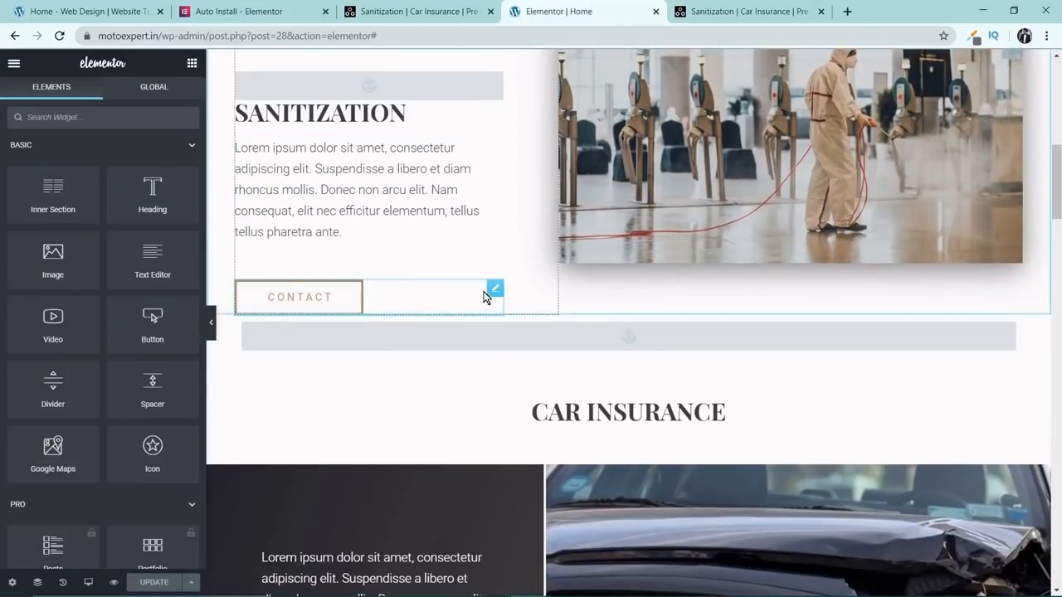
right_click(486, 297)
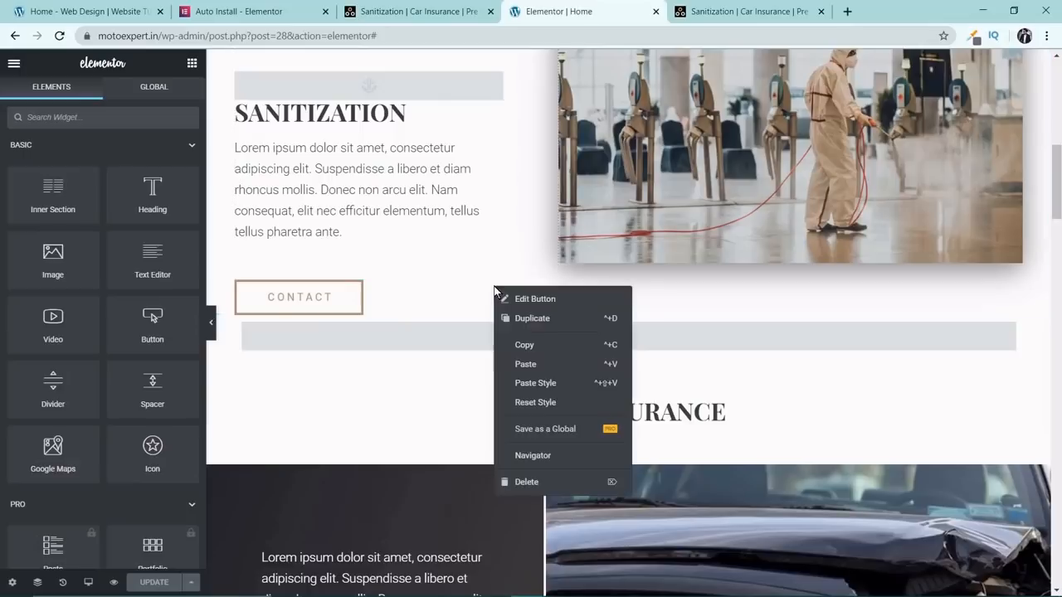
click(521, 344)
scroll(523, 341, down, 3)
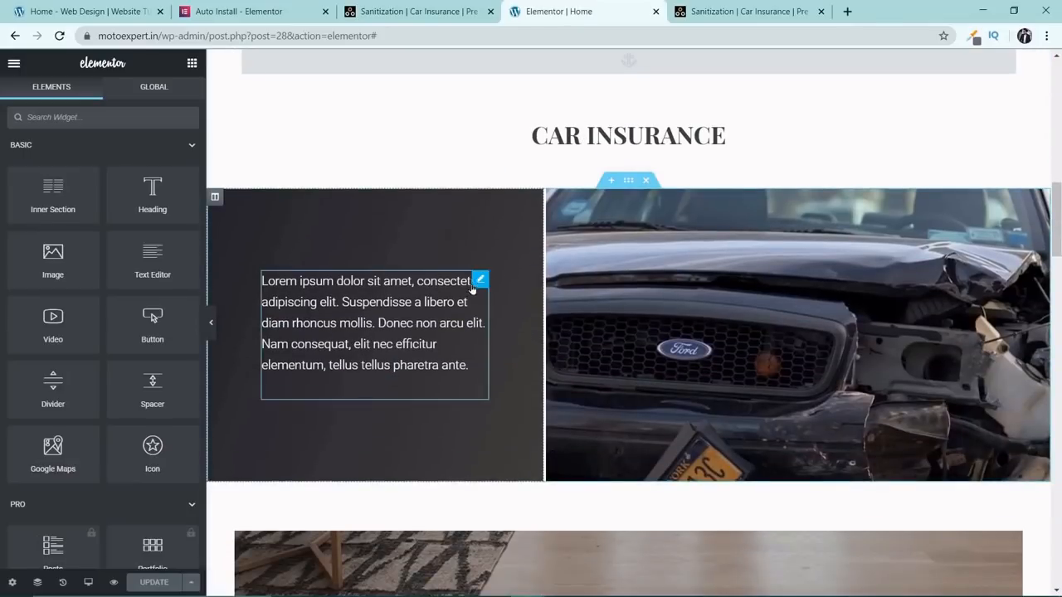
right_click(476, 287)
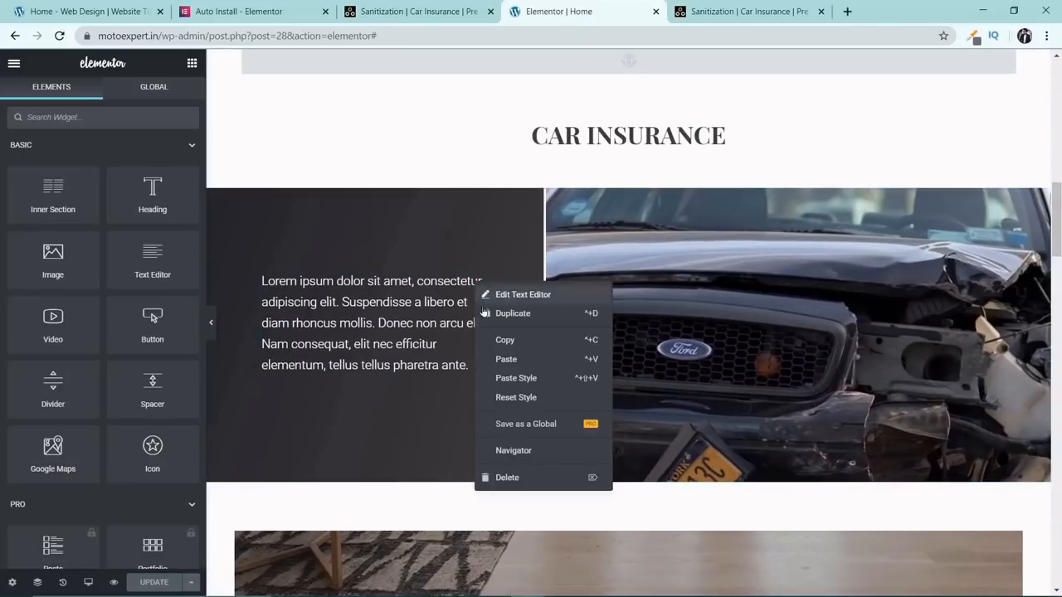
click(511, 361)
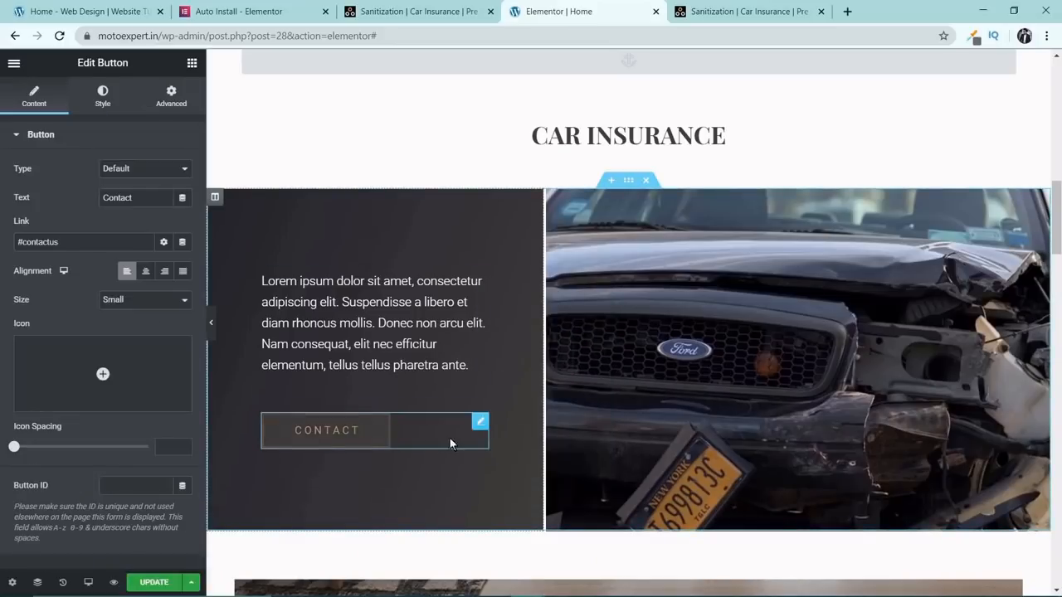
Duplicate the section containing the CAR INSURANCE heading and its menu anchor.
scroll(623, 325, up, 4)
scroll(624, 325, down, 3)
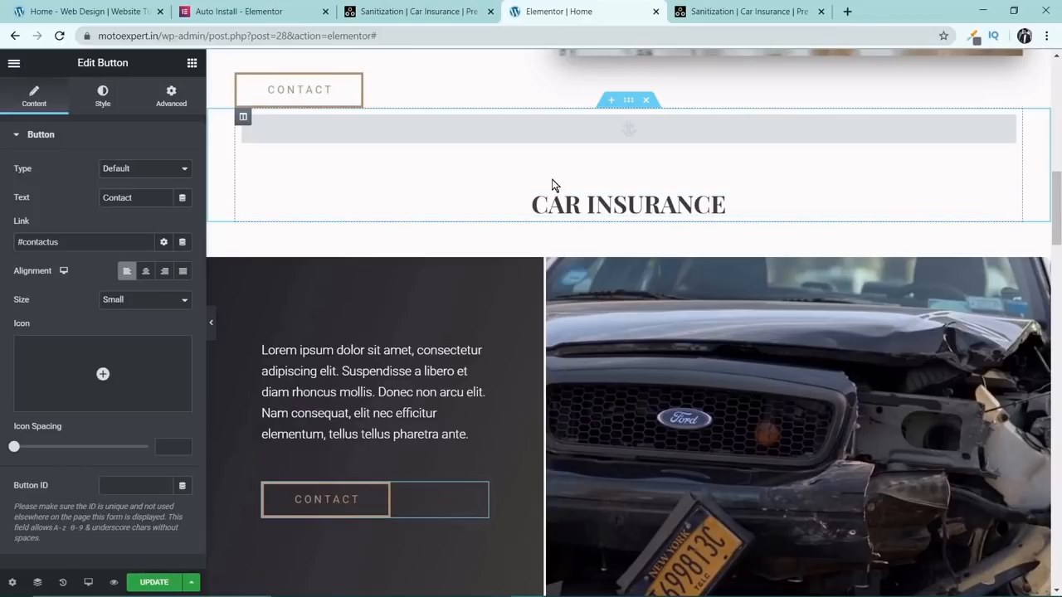
scroll(555, 185, up, 10)
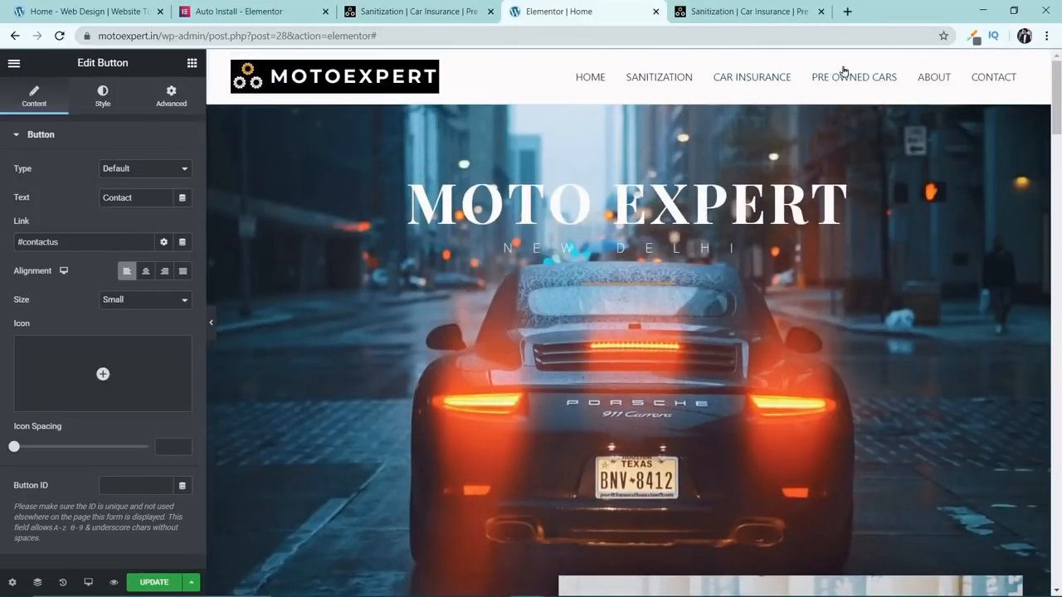
scroll(855, 166, down, 5)
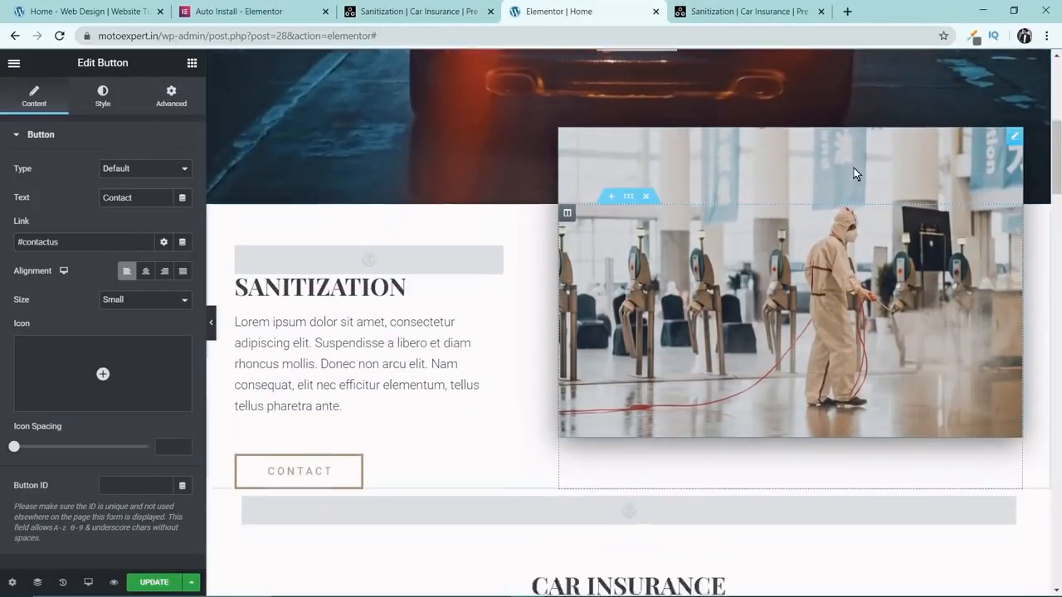
scroll(854, 168, down, 3)
scroll(651, 264, down, 2)
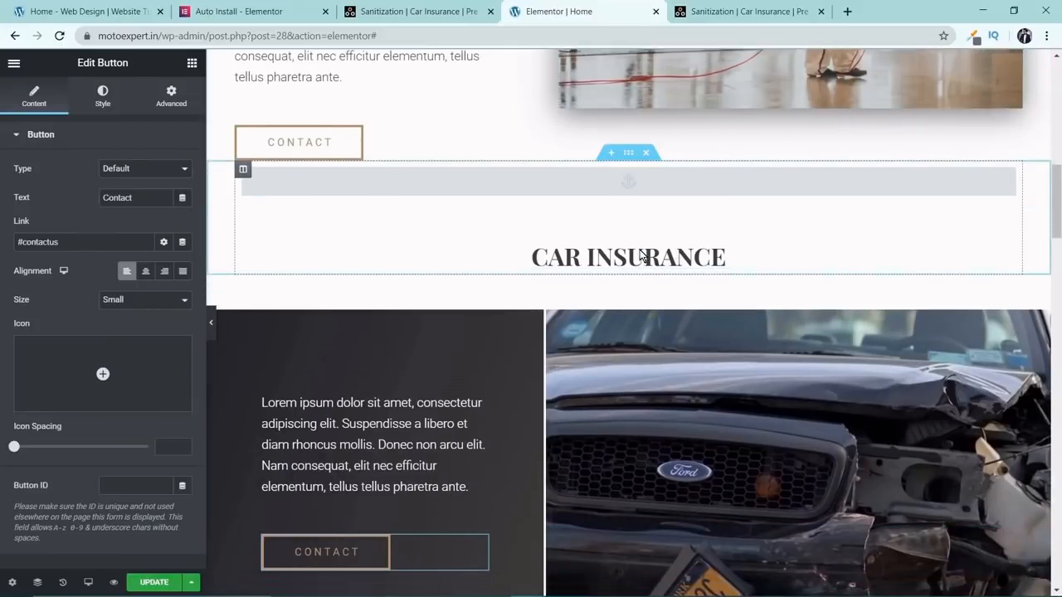
scroll(637, 237, up, 1)
scroll(623, 116, up, 1)
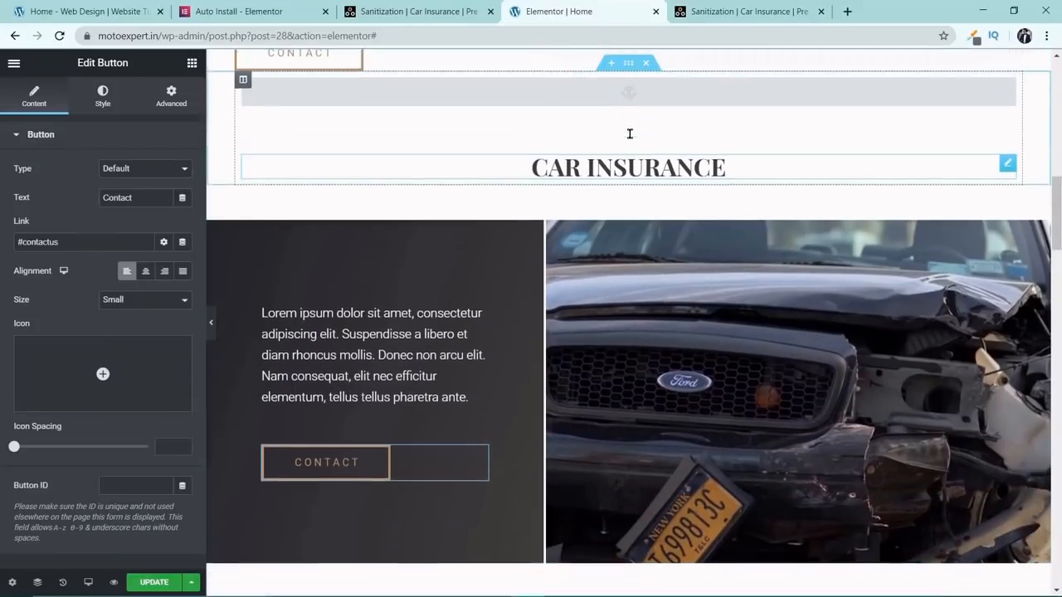
right_click(630, 101)
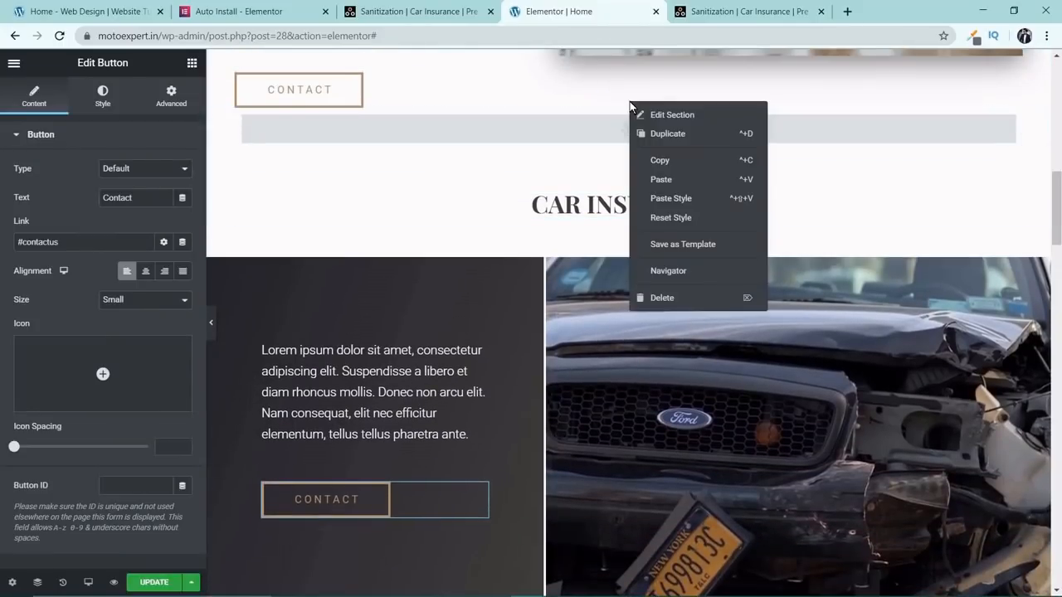
click(667, 149)
scroll(656, 303, down, 2)
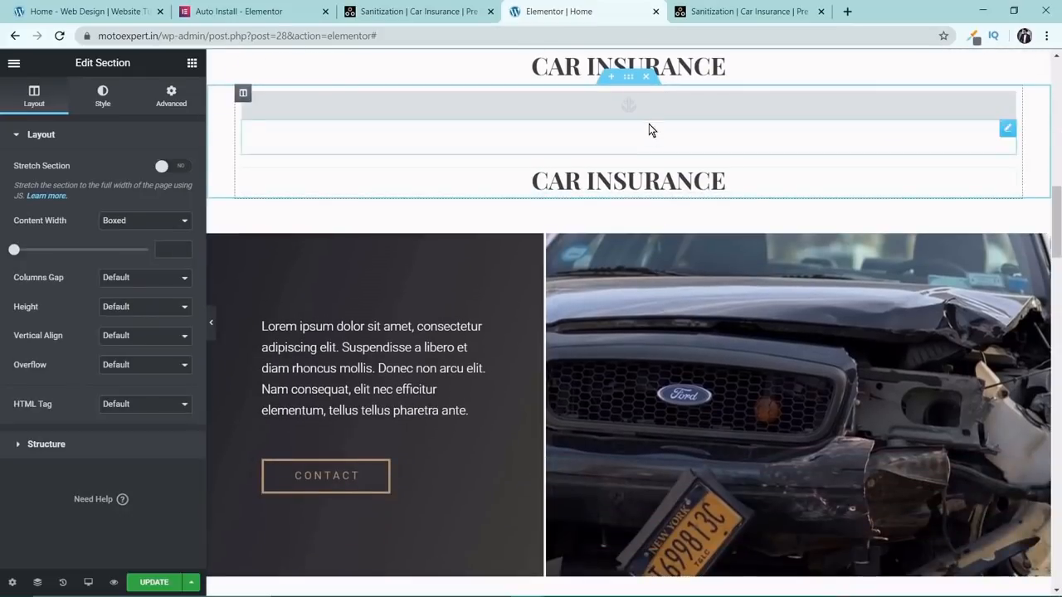
Duplicate the Car Insurance section holding the paragraph, CONTACT button and damaged car photo.
scroll(647, 248, up, 2)
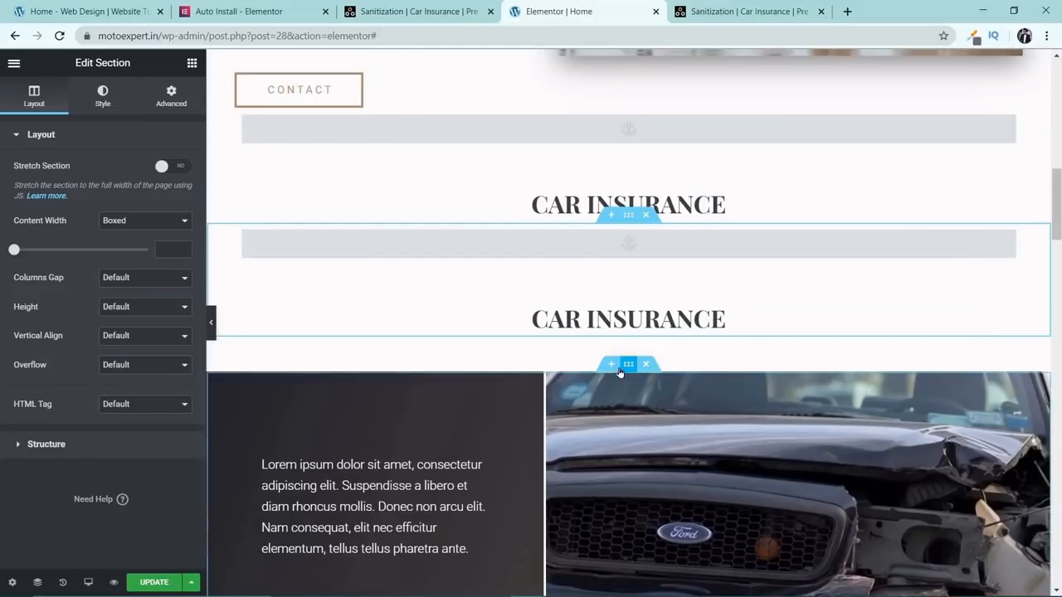
right_click(628, 366)
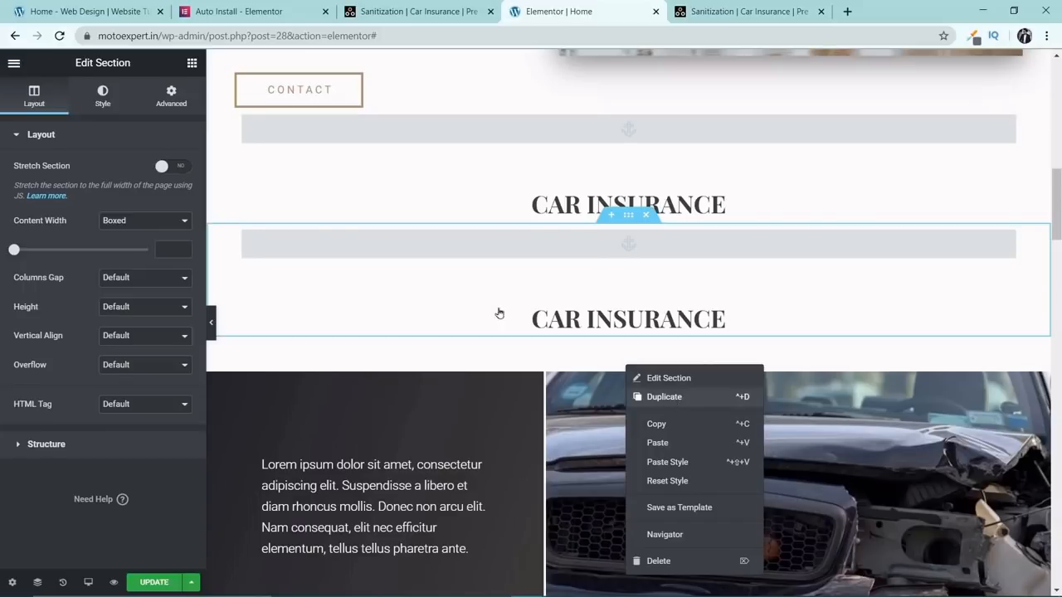
click(664, 397)
scroll(628, 303, down, 5)
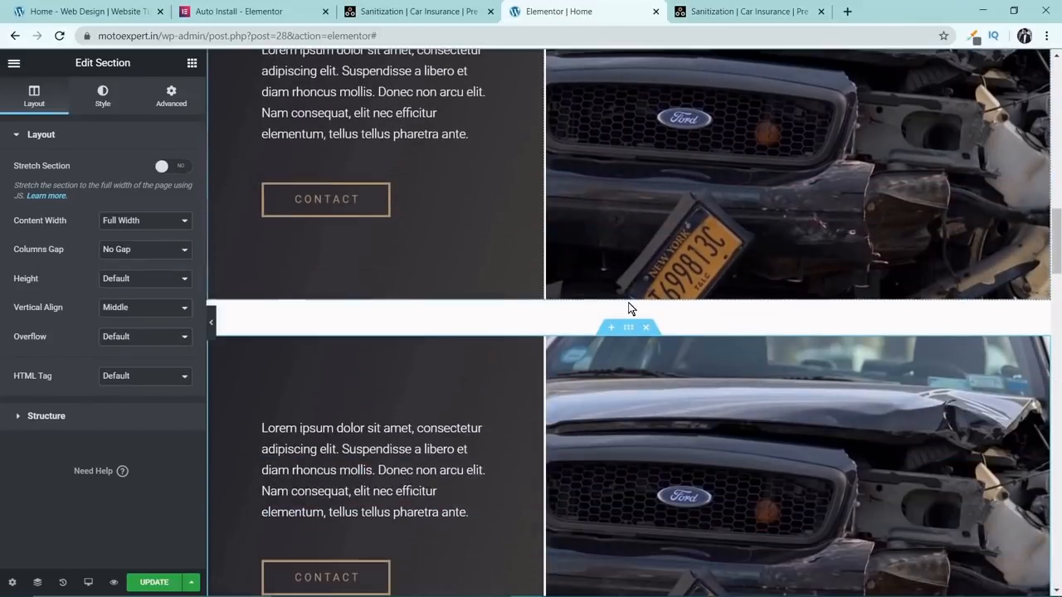
Move the upper text-and-car-photo section between the two CAR INSURANCE heading sections.
scroll(628, 303, up, 5)
scroll(653, 259, down, 2)
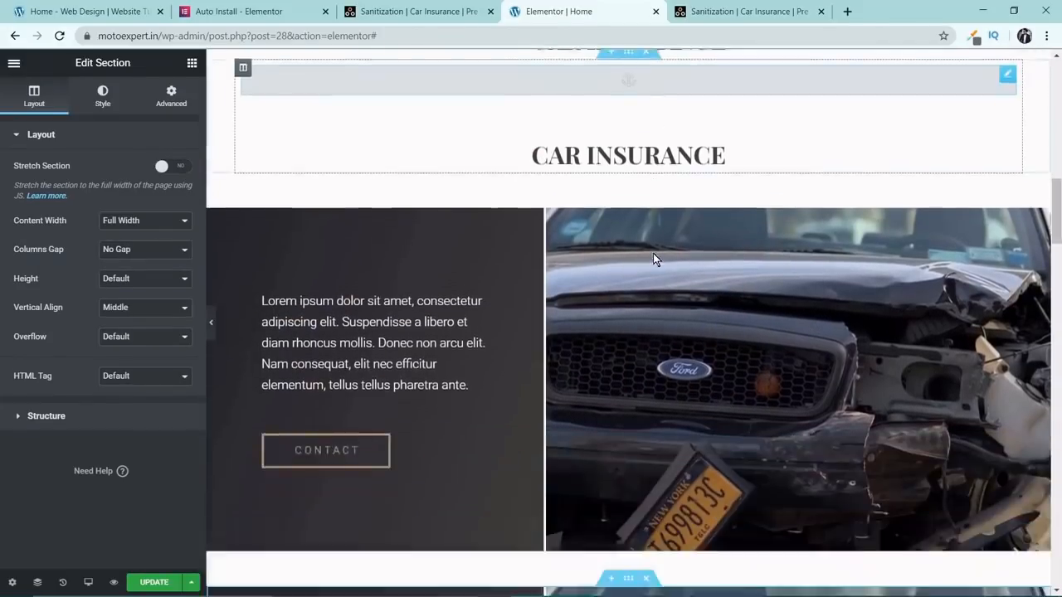
scroll(653, 257, down, 3)
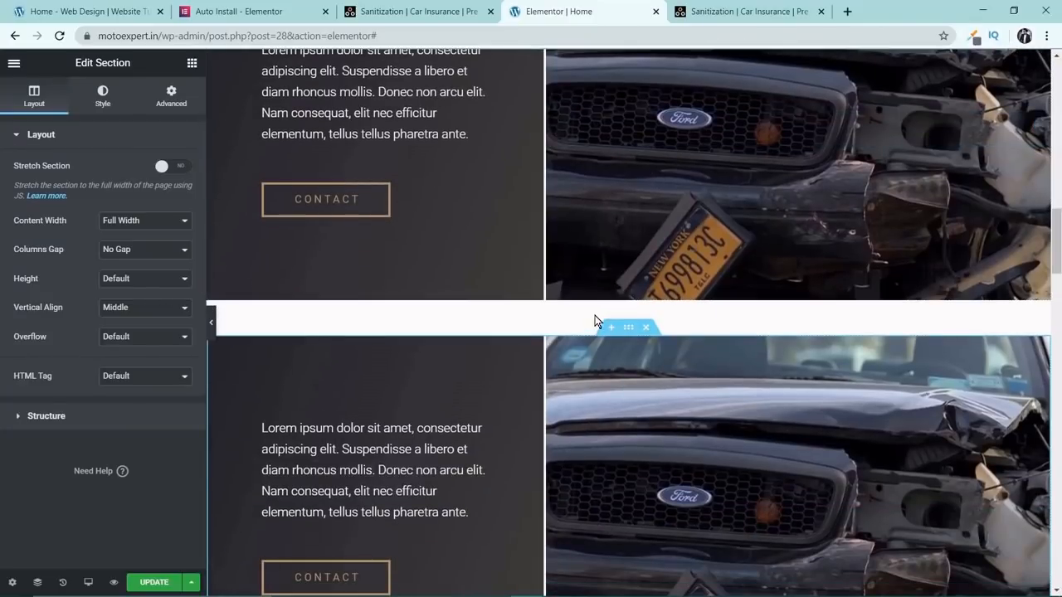
scroll(555, 303, up, 3)
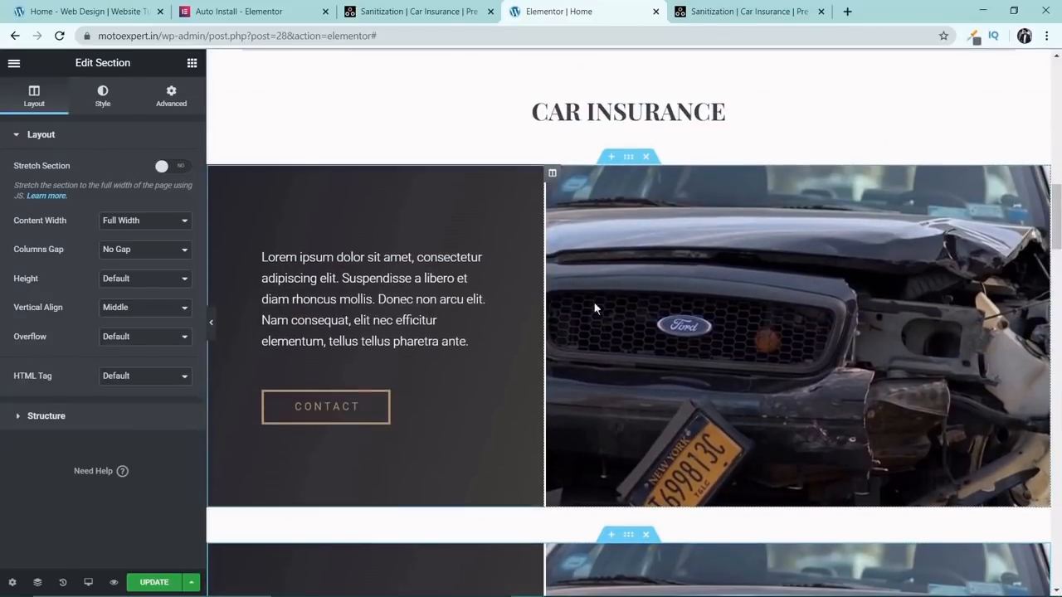
scroll(658, 304, up, 3)
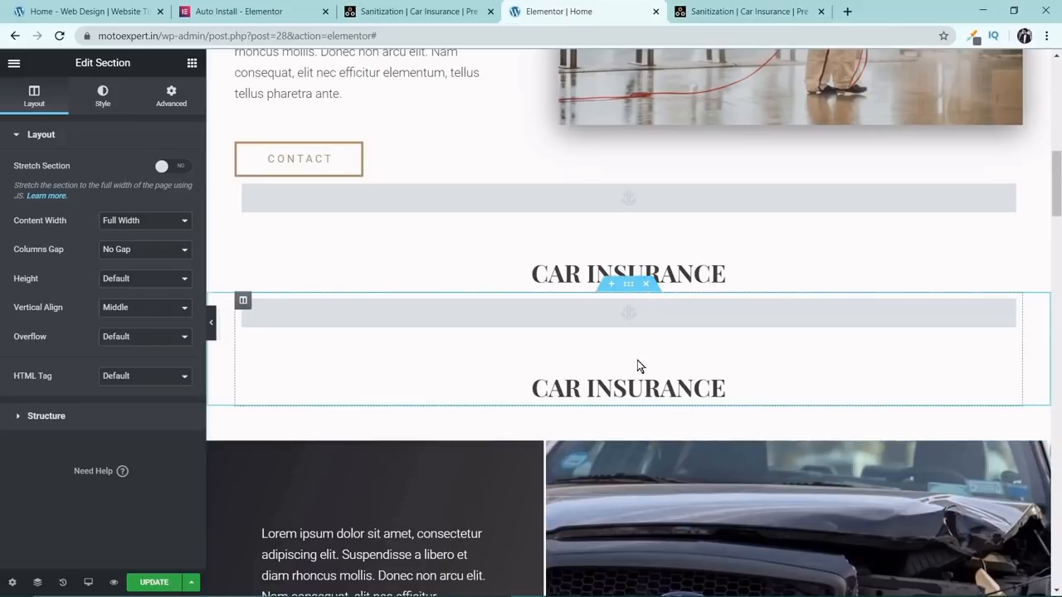
drag(628, 437, 625, 341)
scroll(606, 356, up, 3)
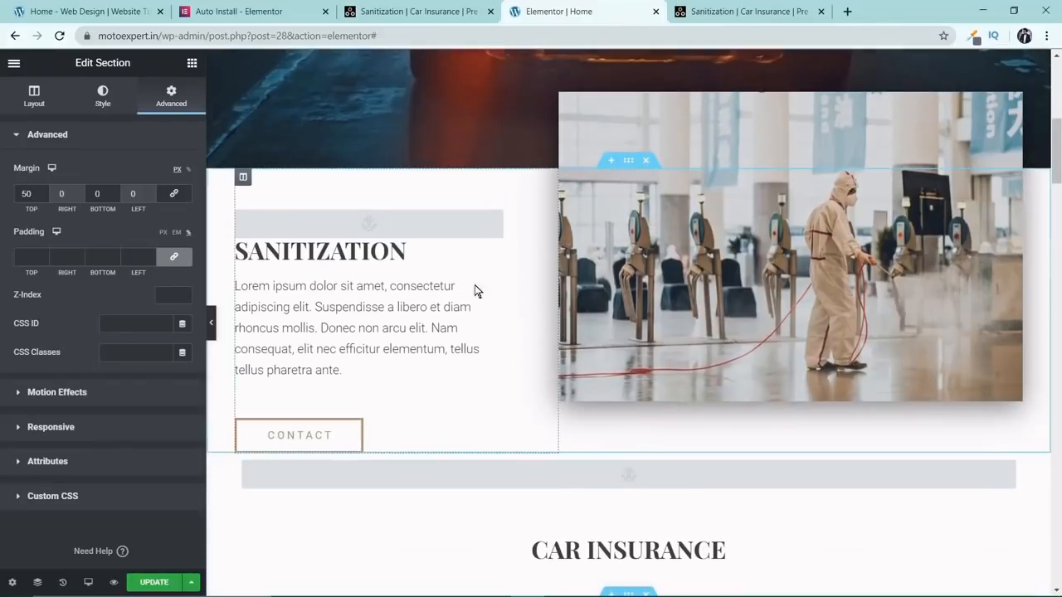
Change the title of the second CAR INSURANCE heading to PRE OWNED CARS.
scroll(411, 277, down, 3)
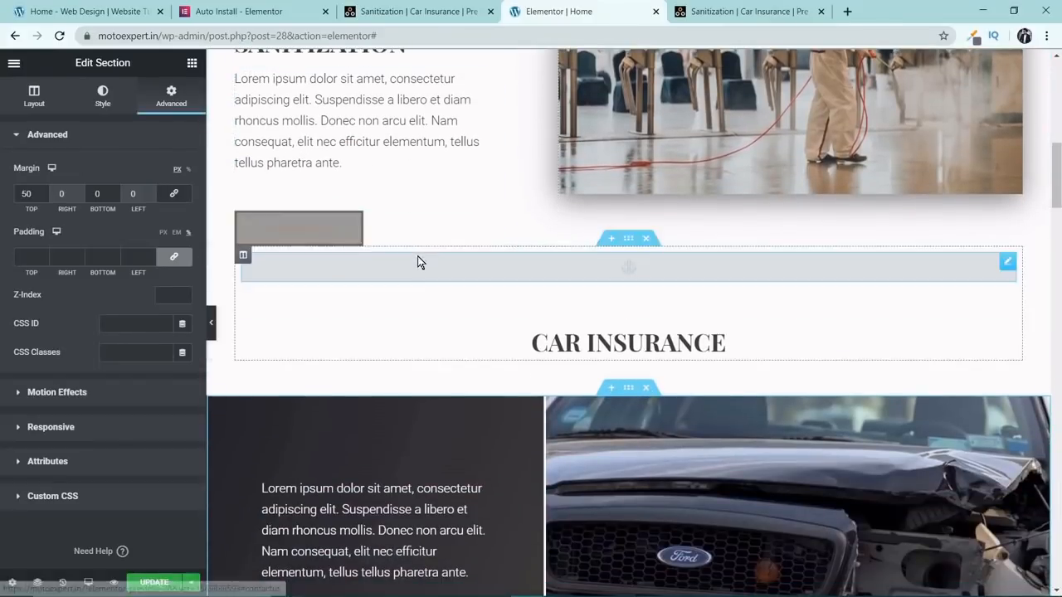
scroll(456, 241, down, 2)
scroll(395, 346, down, 3)
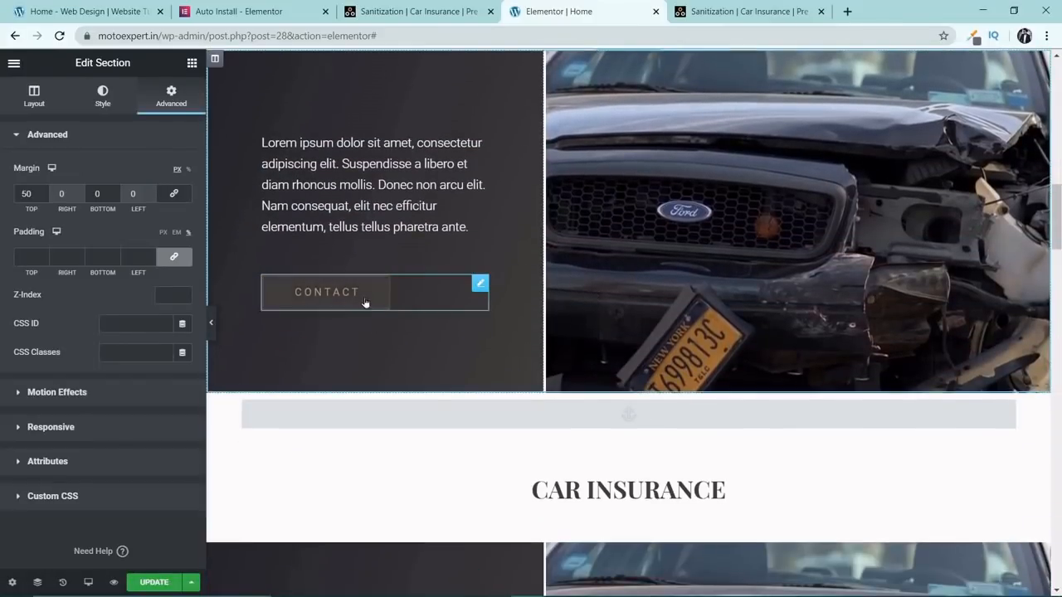
scroll(365, 303, down, 5)
click(726, 213)
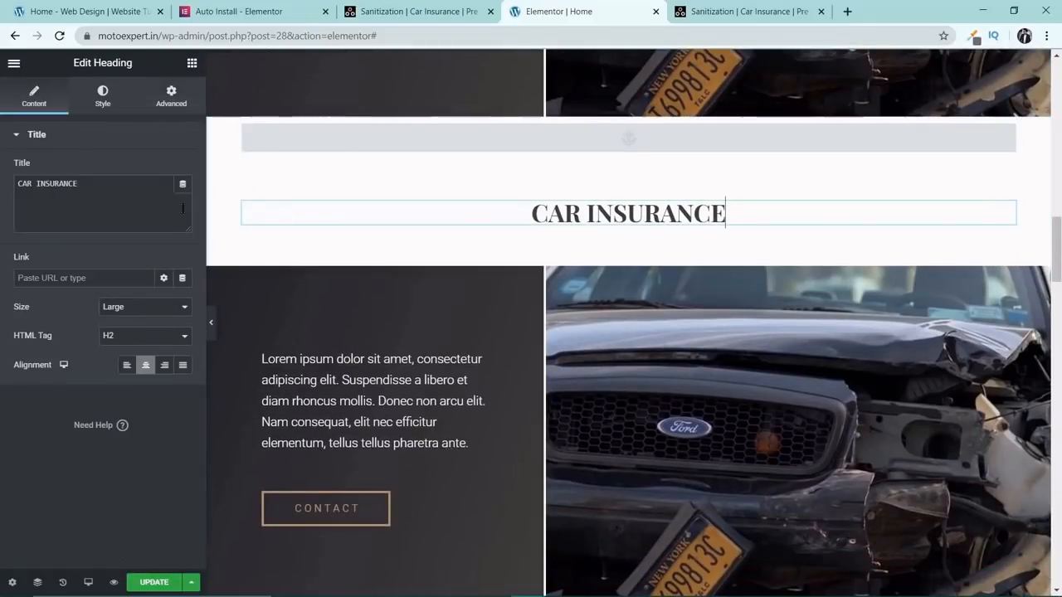
drag(184, 209, 2, 196)
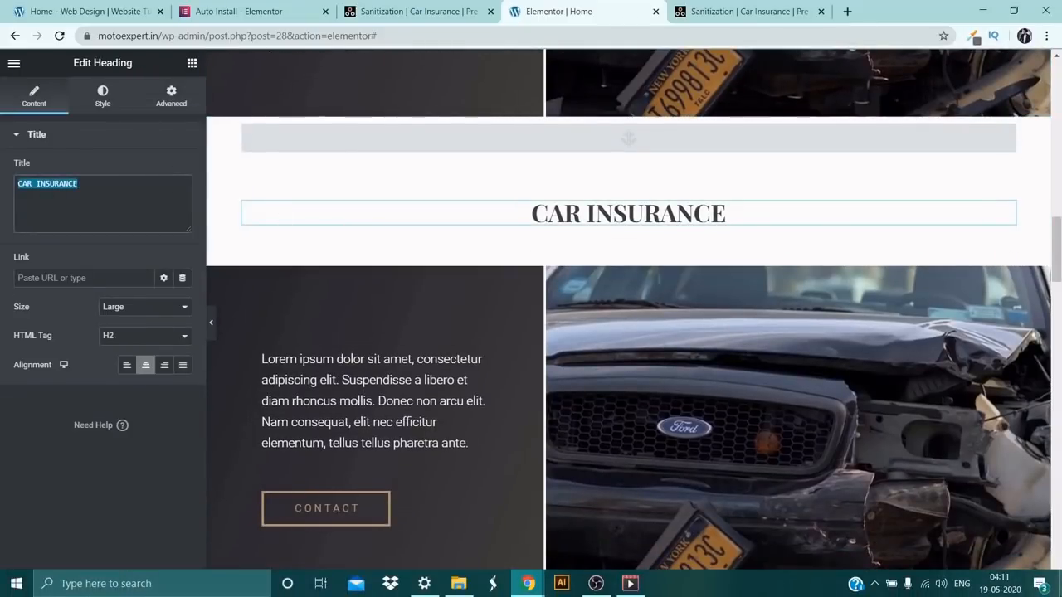
text(PRE O)
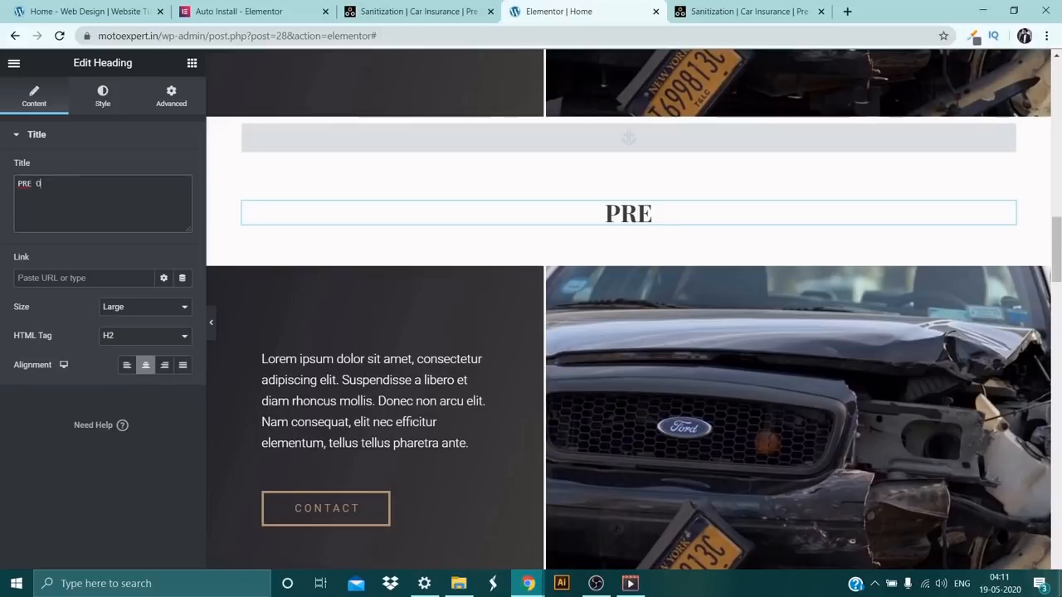
text(WNED CAR)
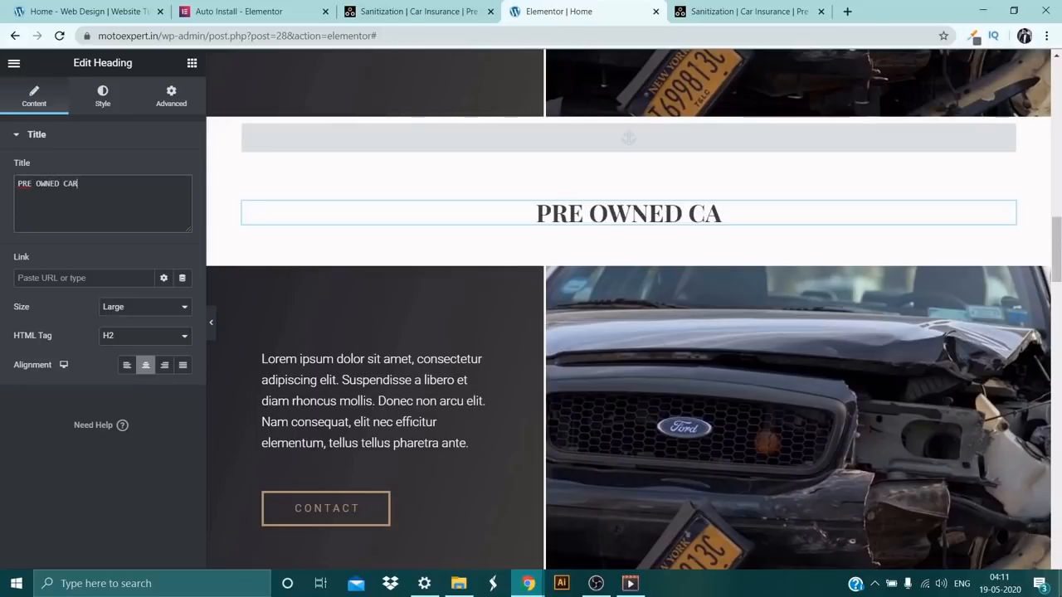
text(S)
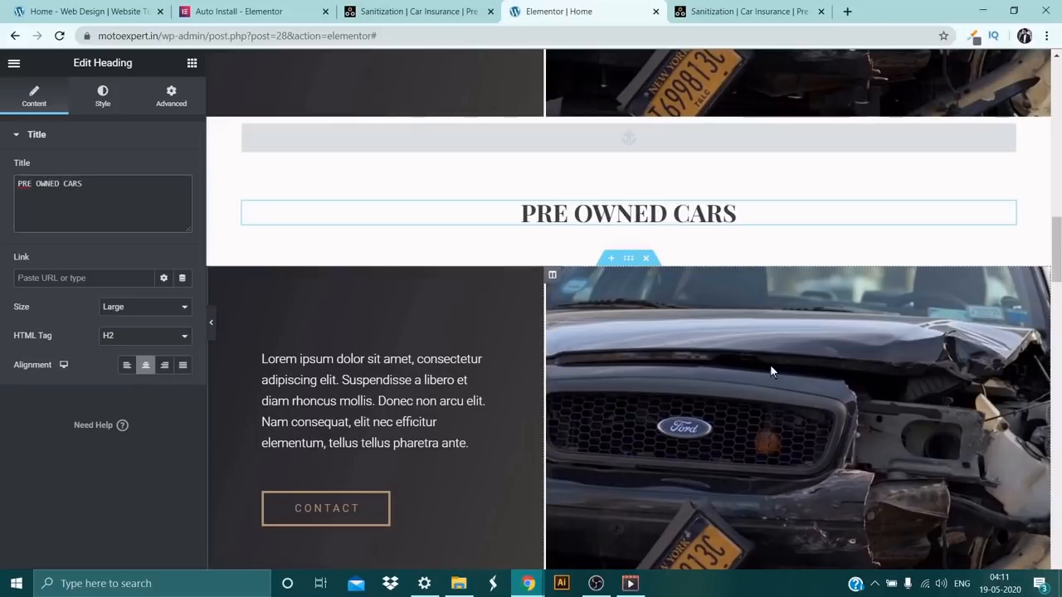
Open Unsplash in a new browser tab and search its free photos for "car".
scroll(468, 369, down, 2)
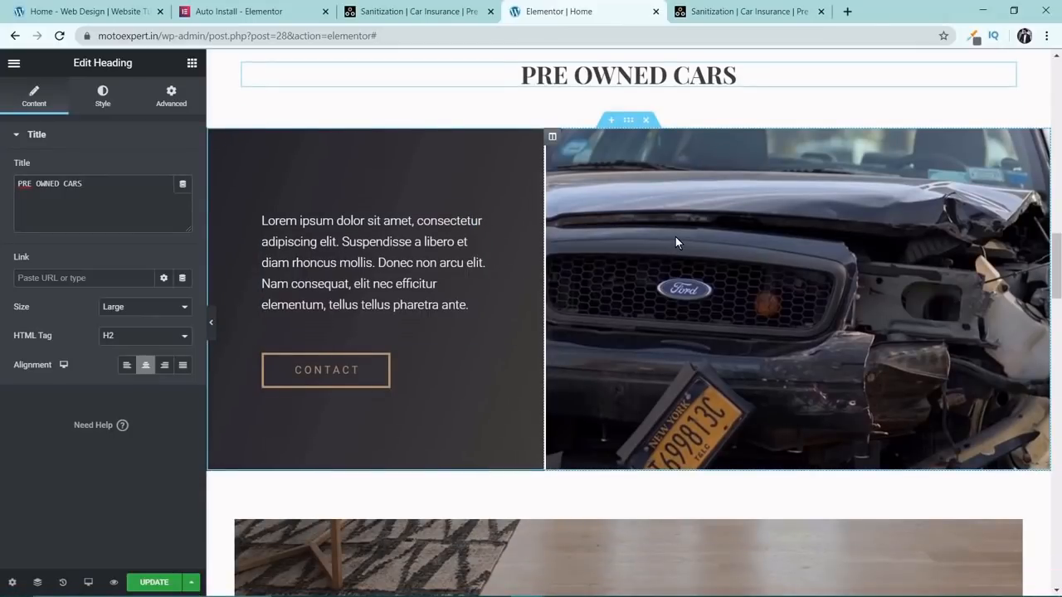
click(849, 11)
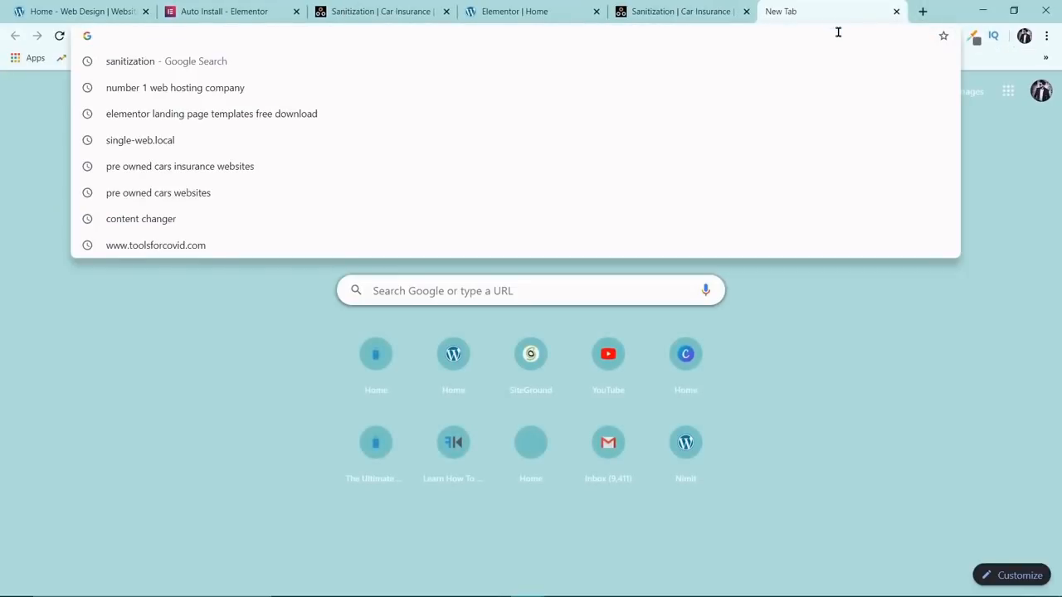
text(UN)
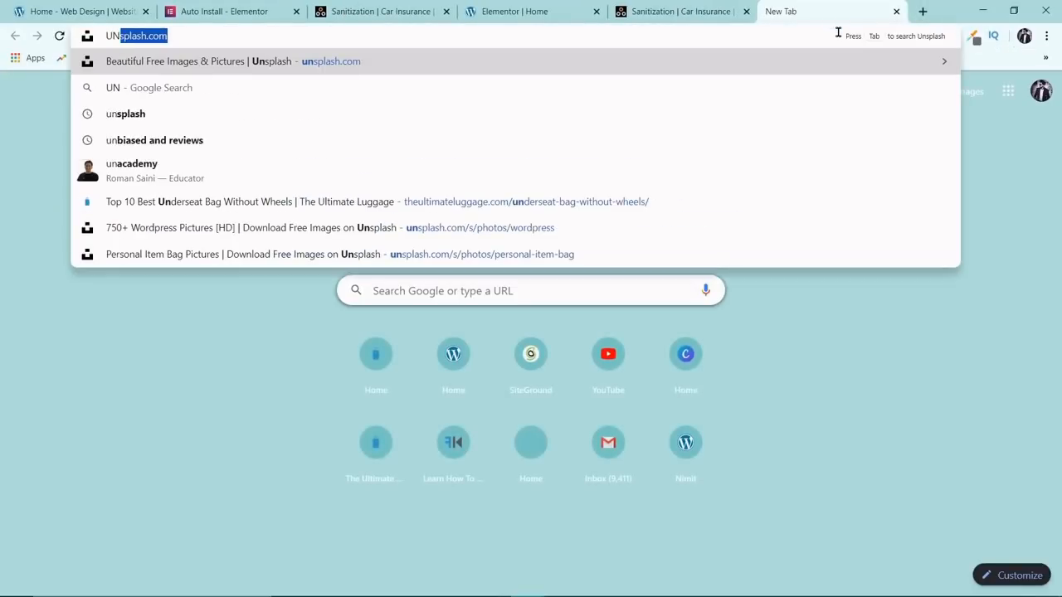
text(S)
key(Return)
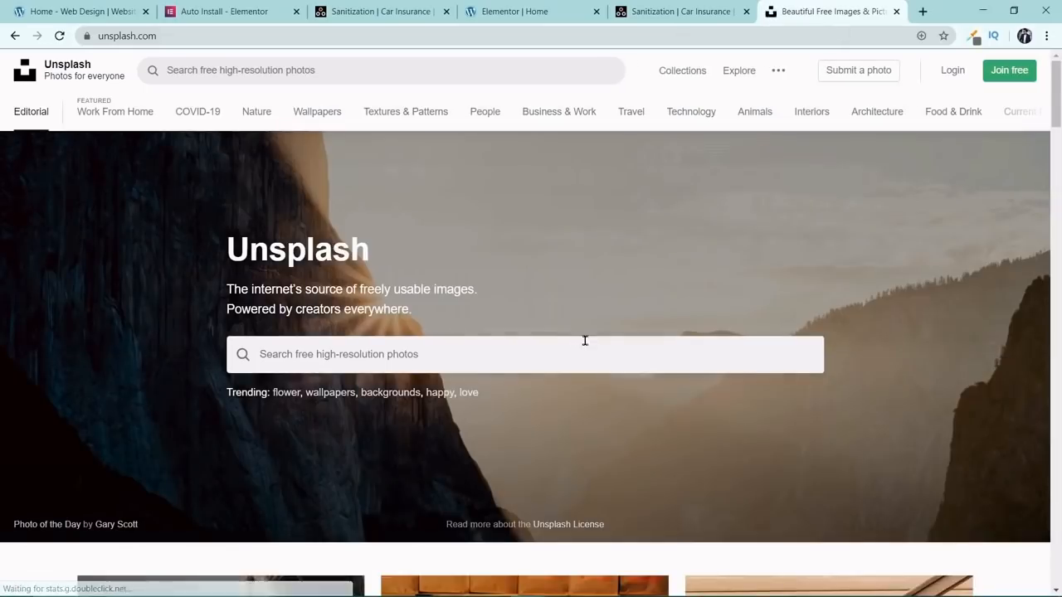
click(563, 340)
text(car)
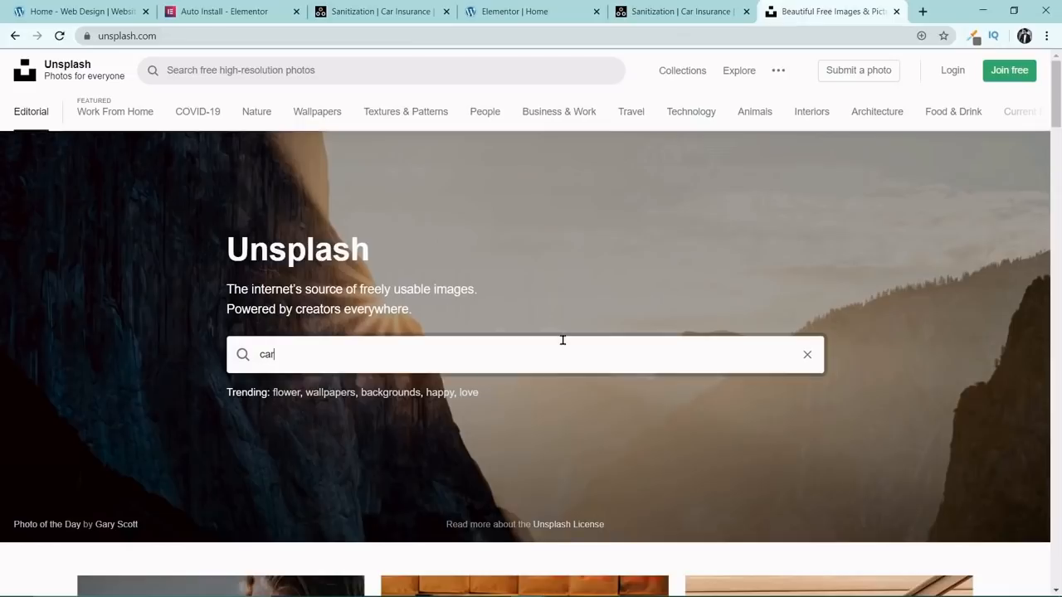
key(Return)
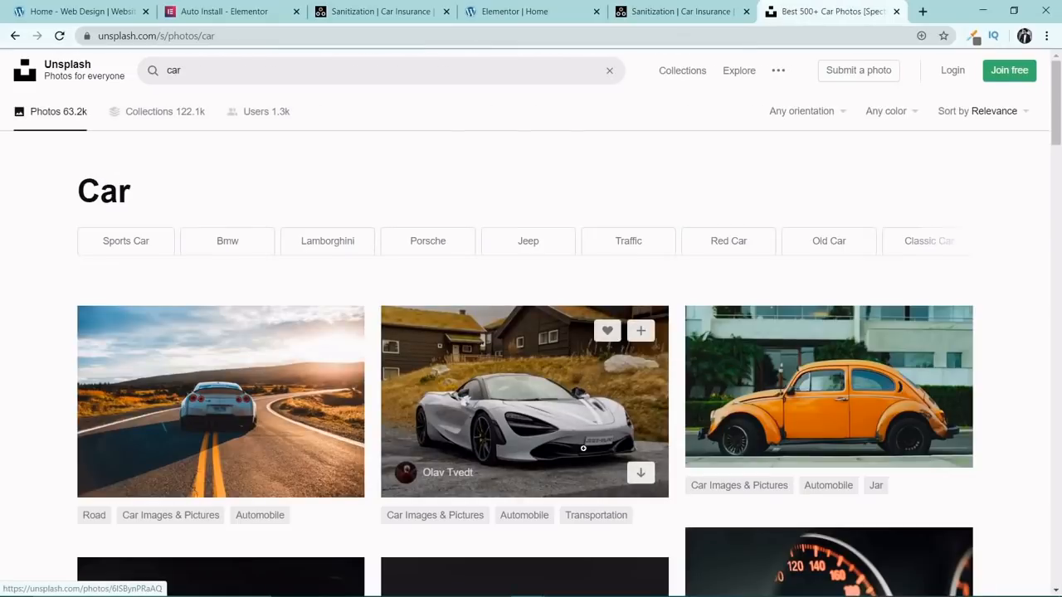
Download the photo of the black Porsche sedan on the highway in Medium size (1920x1280), view it, and return to the results.
scroll(583, 448, down, 5)
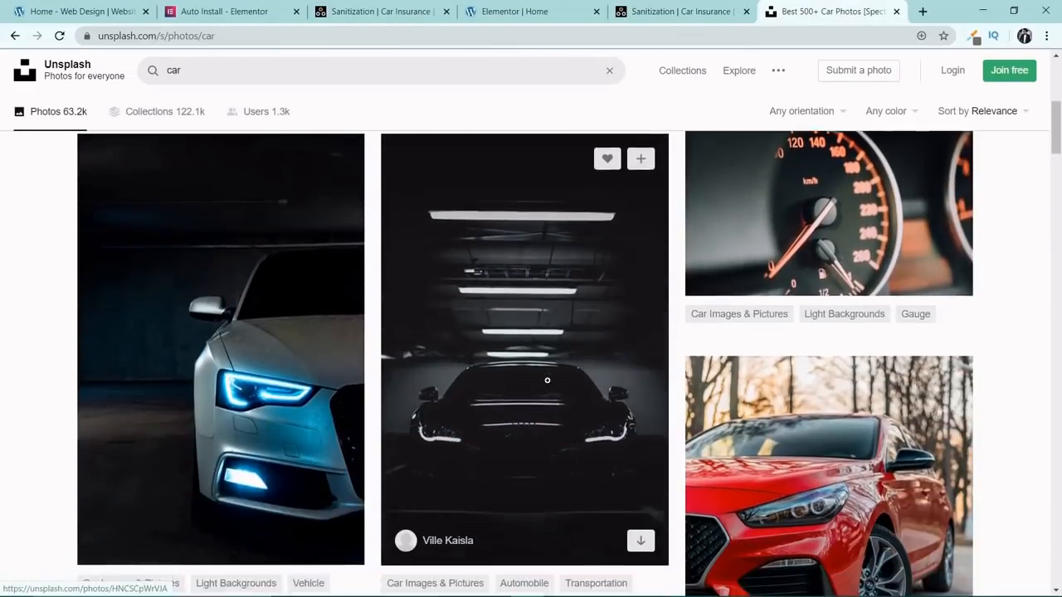
scroll(546, 380, down, 8)
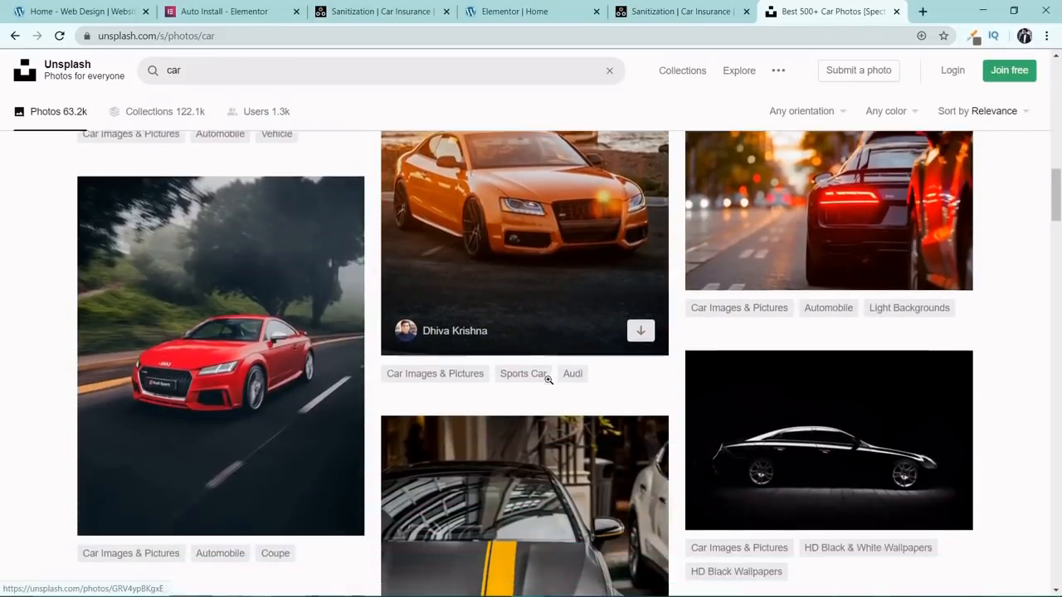
scroll(548, 380, down, 5)
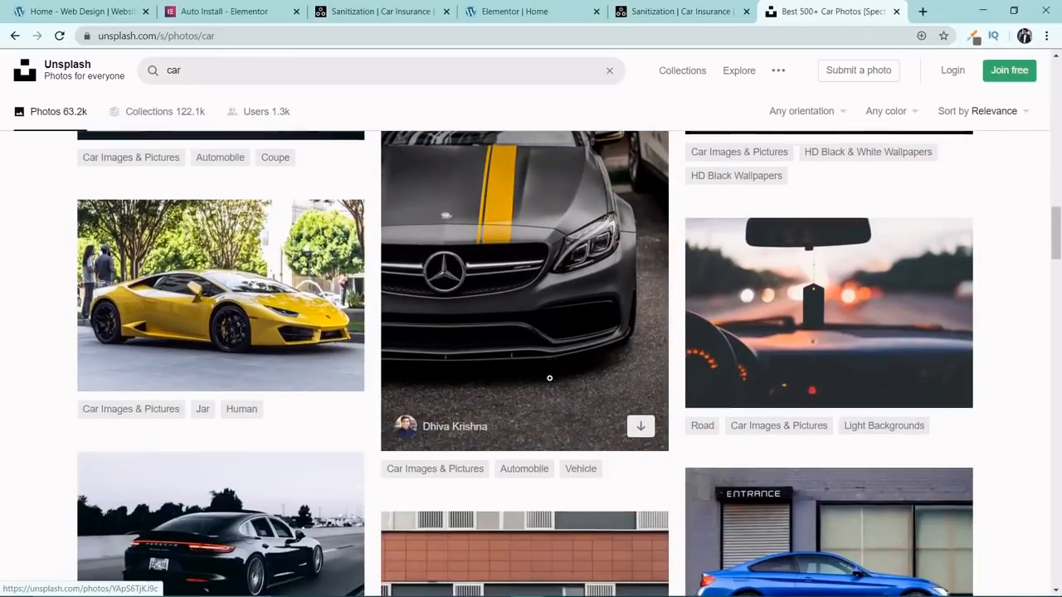
scroll(549, 379, down, 5)
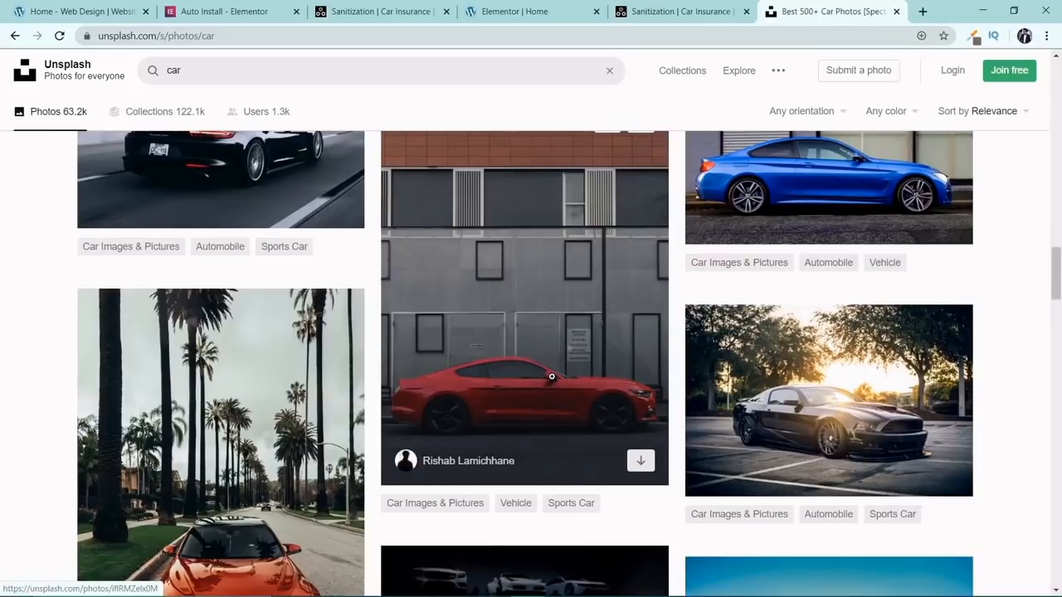
scroll(531, 349, up, 2)
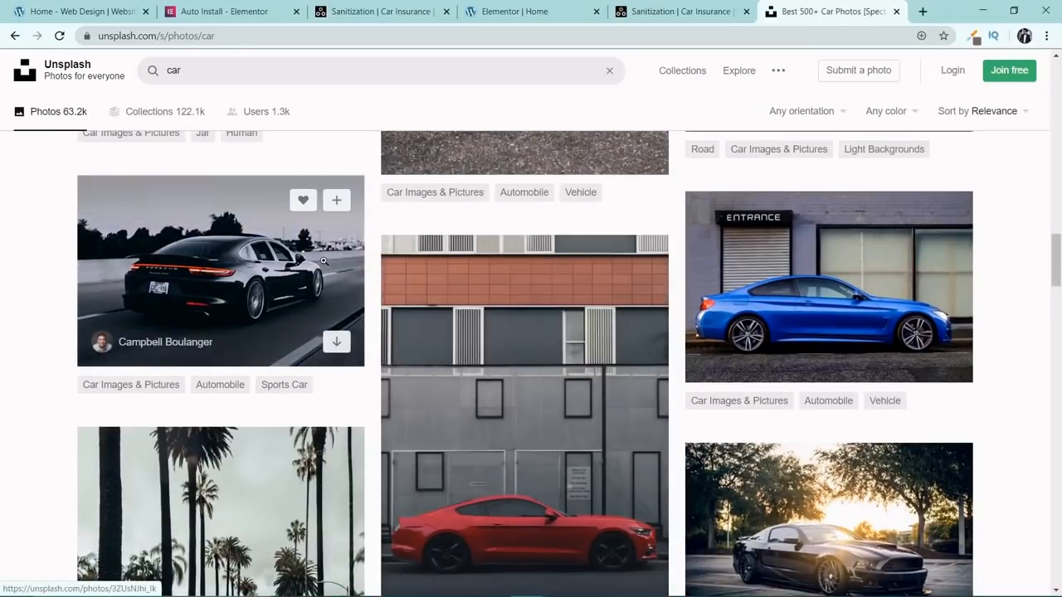
click(322, 259)
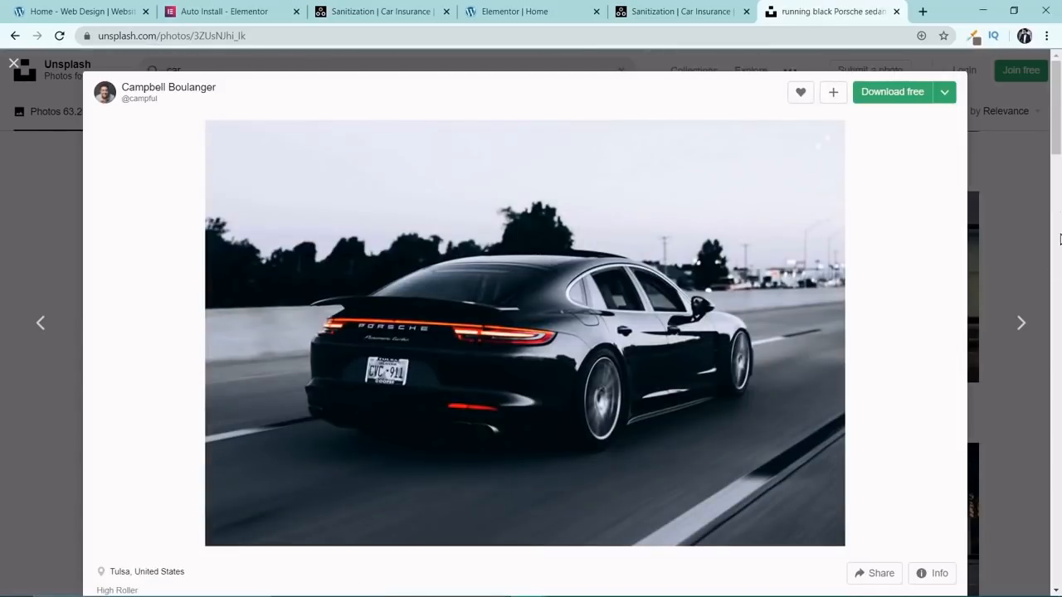
click(946, 96)
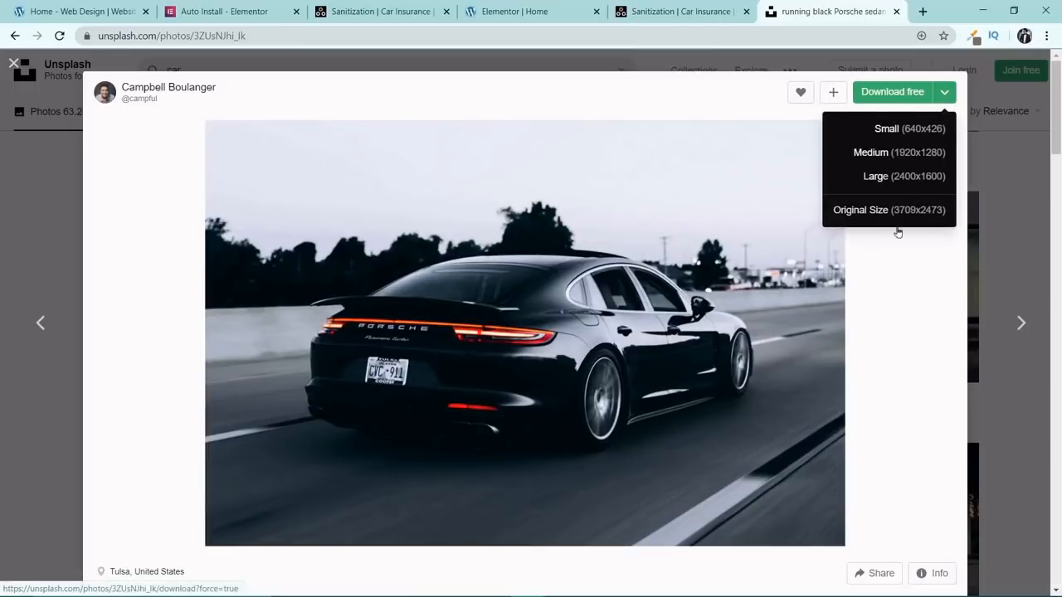
click(904, 157)
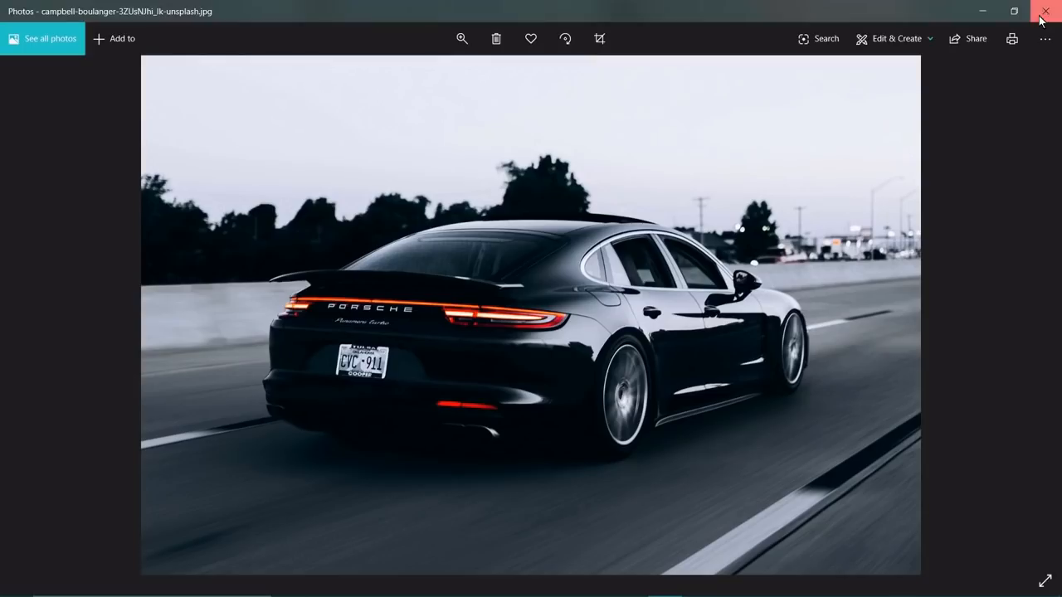
click(1045, 13)
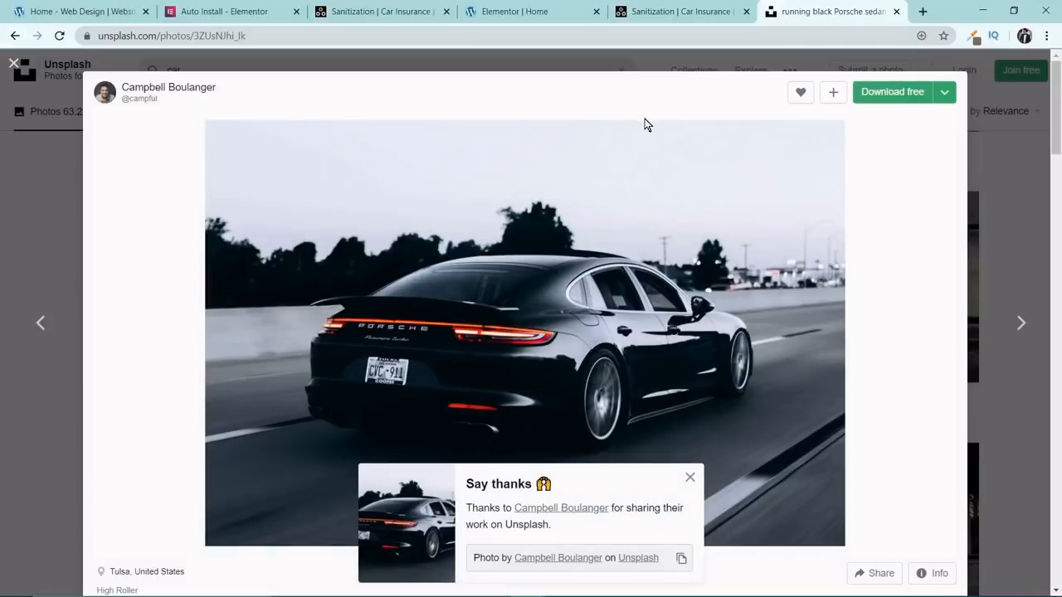
click(990, 166)
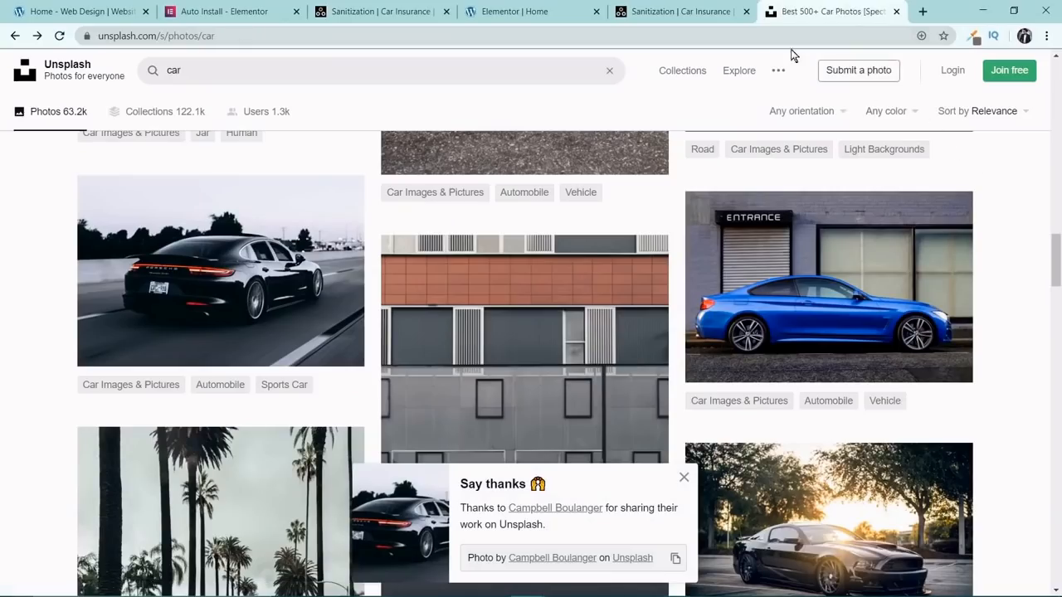
Go to pexels.com, search for "car" and look through the free stock photos.
click(311, 37)
text(pexels)
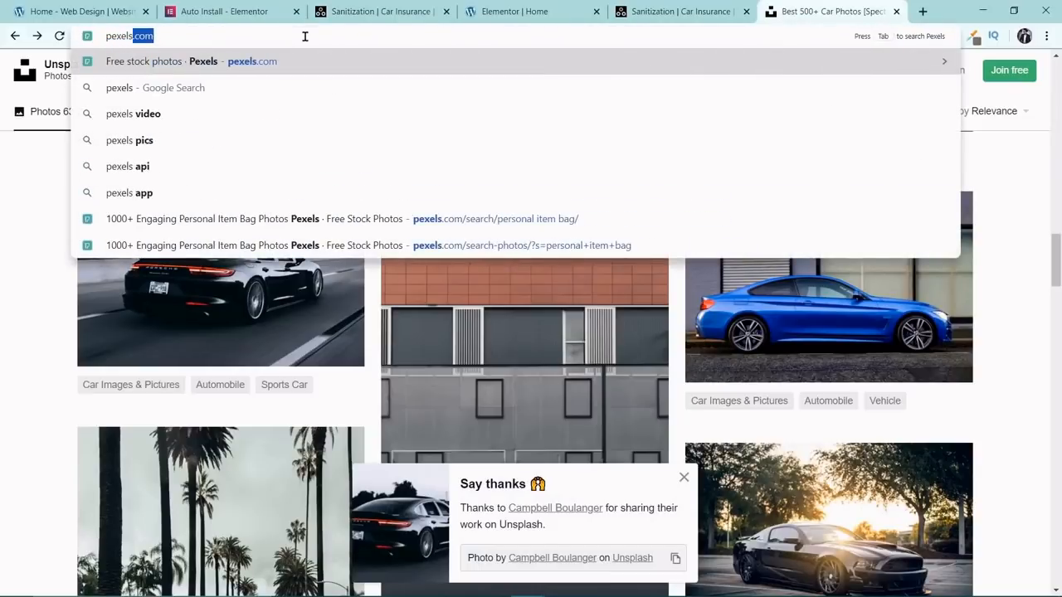
key(Return)
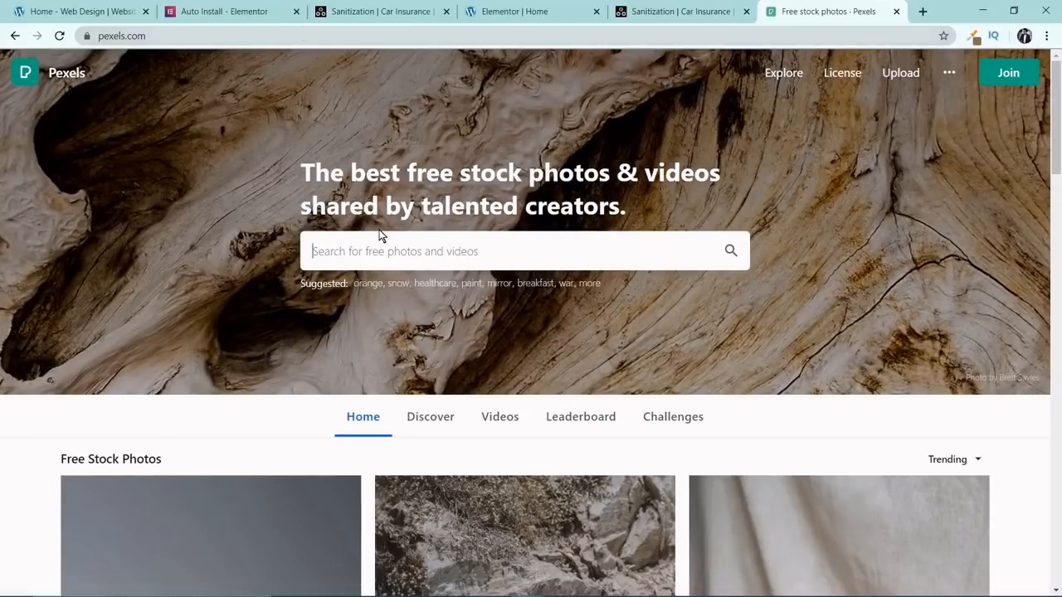
text(car)
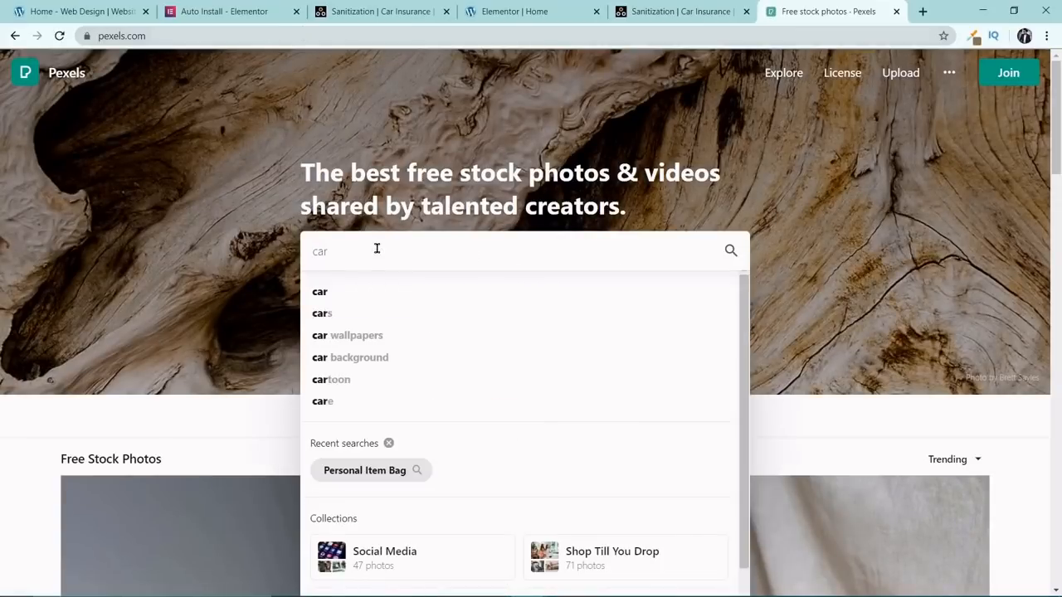
key(Return)
scroll(473, 270, down, 3)
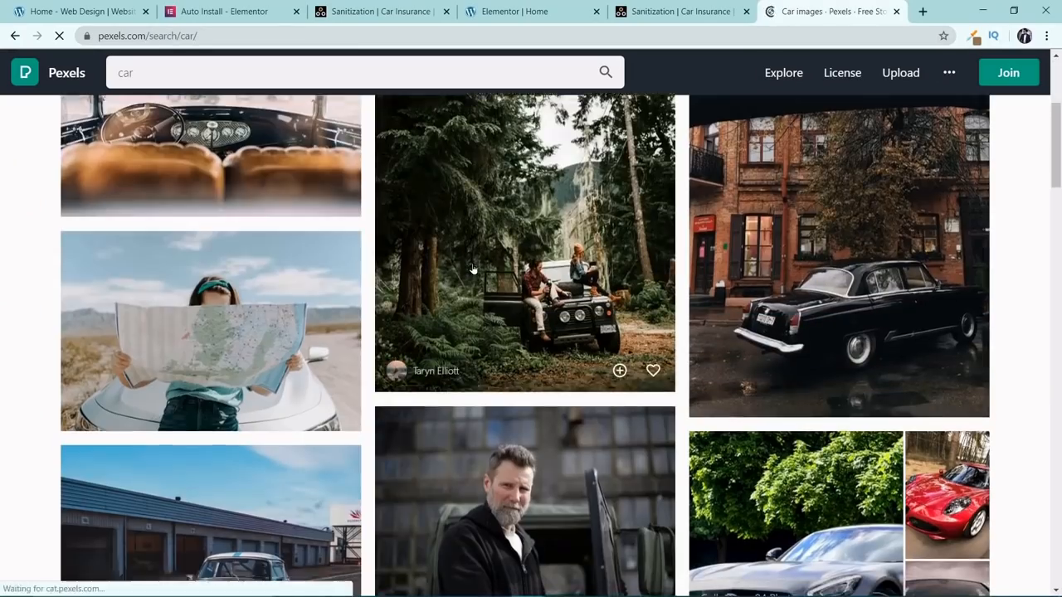
scroll(472, 270, down, 10)
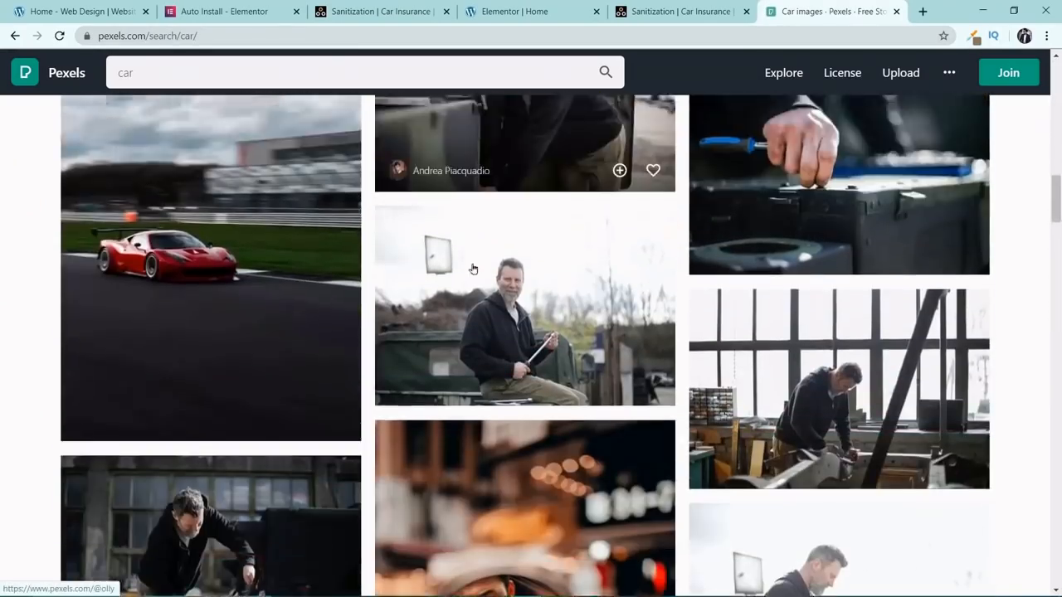
scroll(472, 269, down, 12)
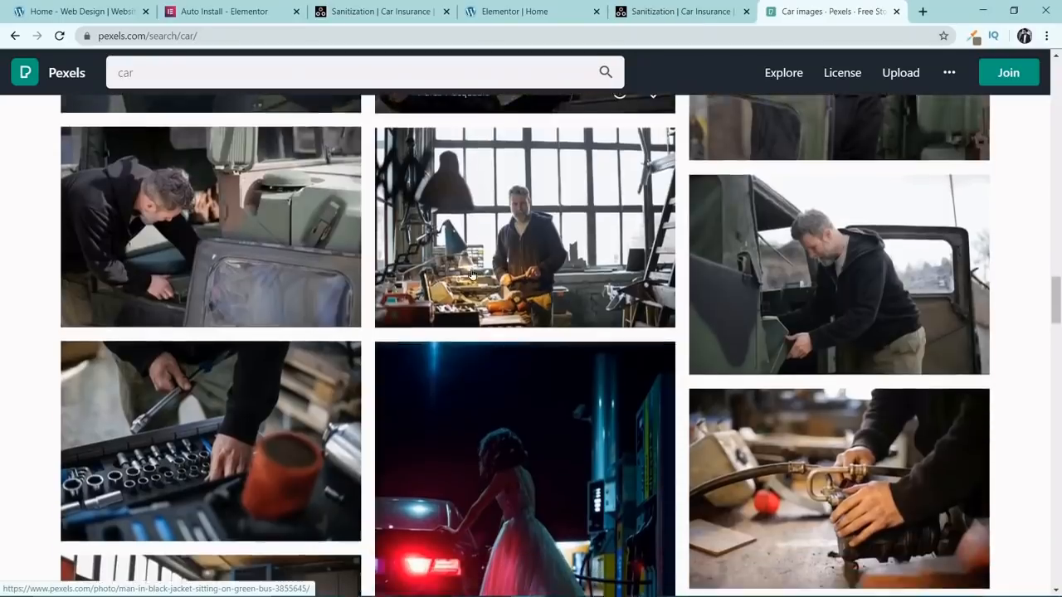
scroll(472, 273, down, 6)
Go to pixabay.com, search for "car" and look through the free images.
click(206, 32)
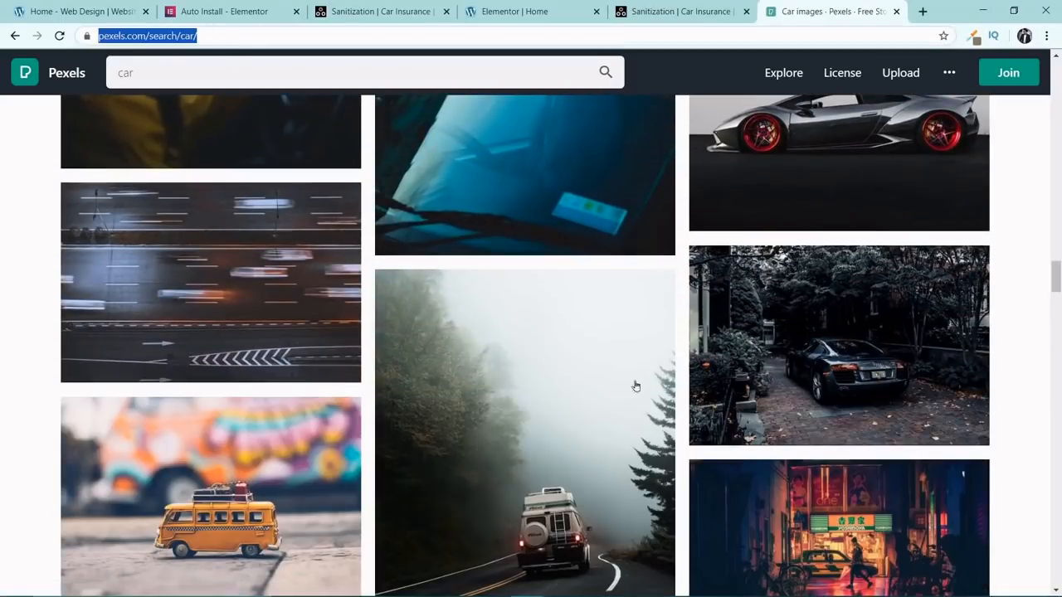
text(pixabay)
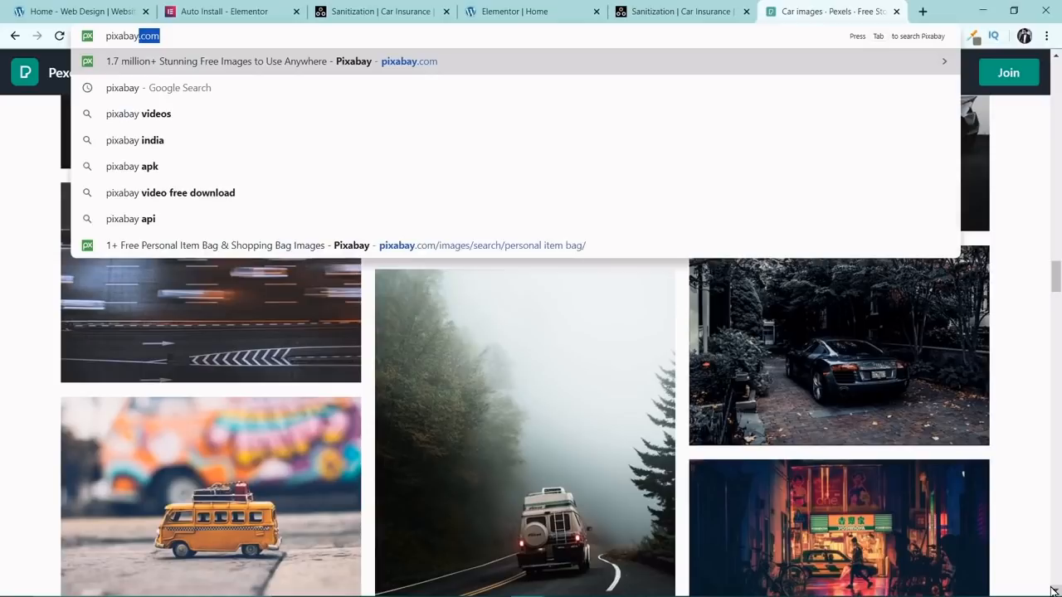
key(Return)
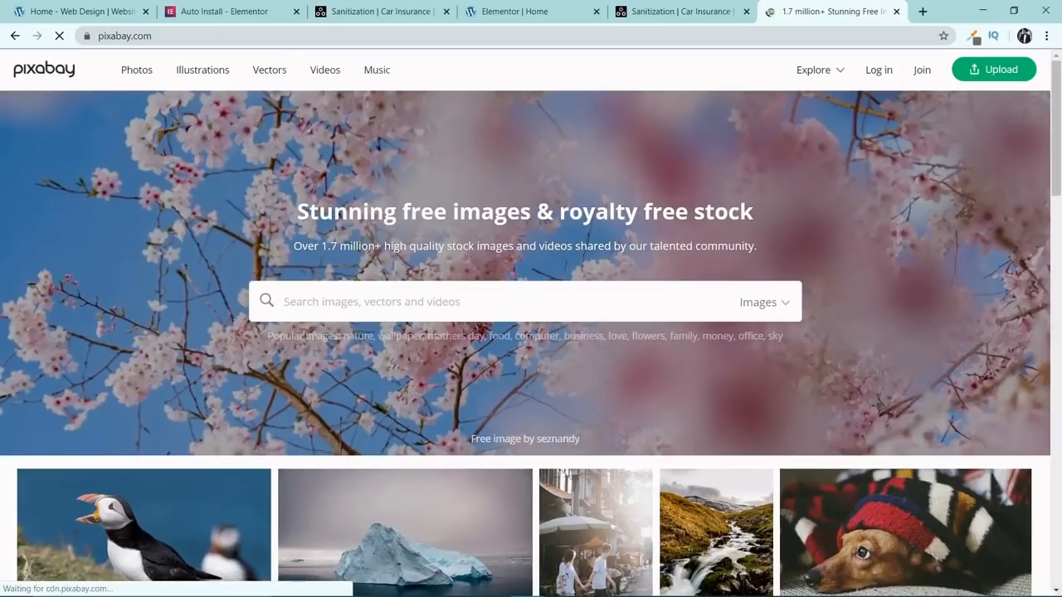
text(car)
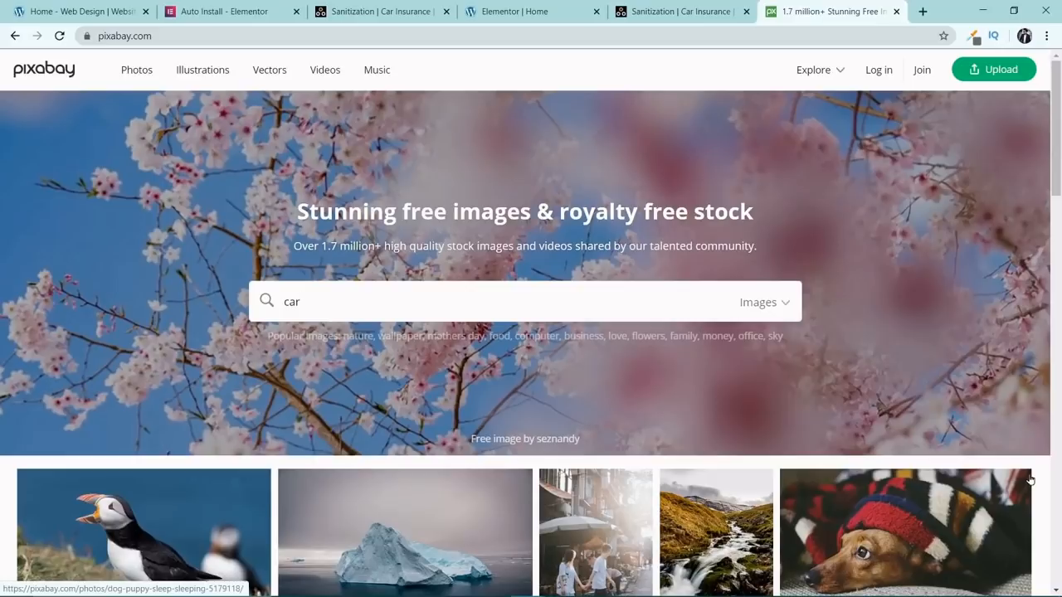
key(Return)
scroll(617, 429, down, 3)
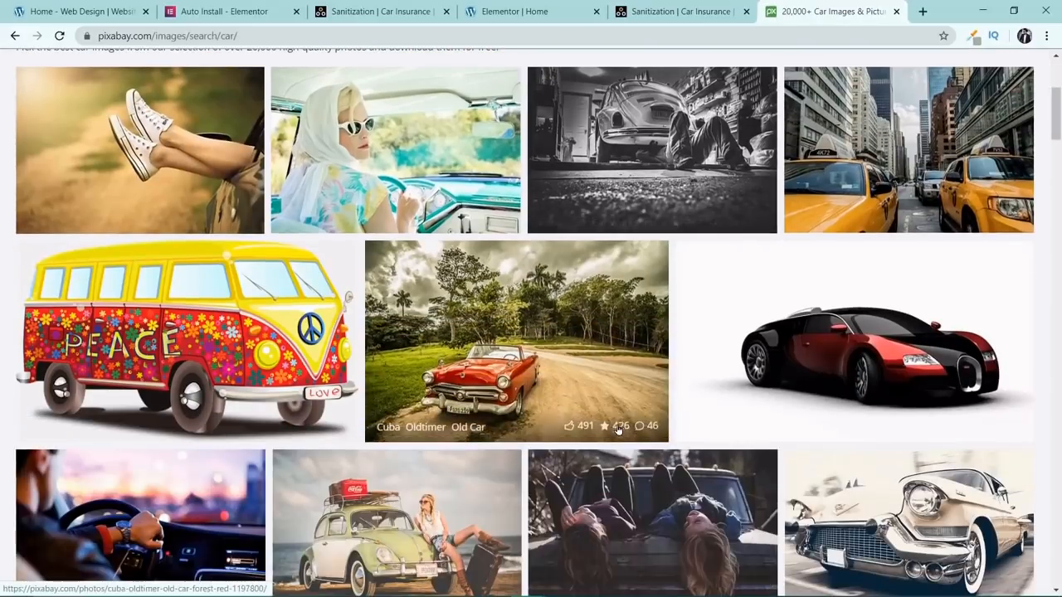
scroll(618, 429, down, 6)
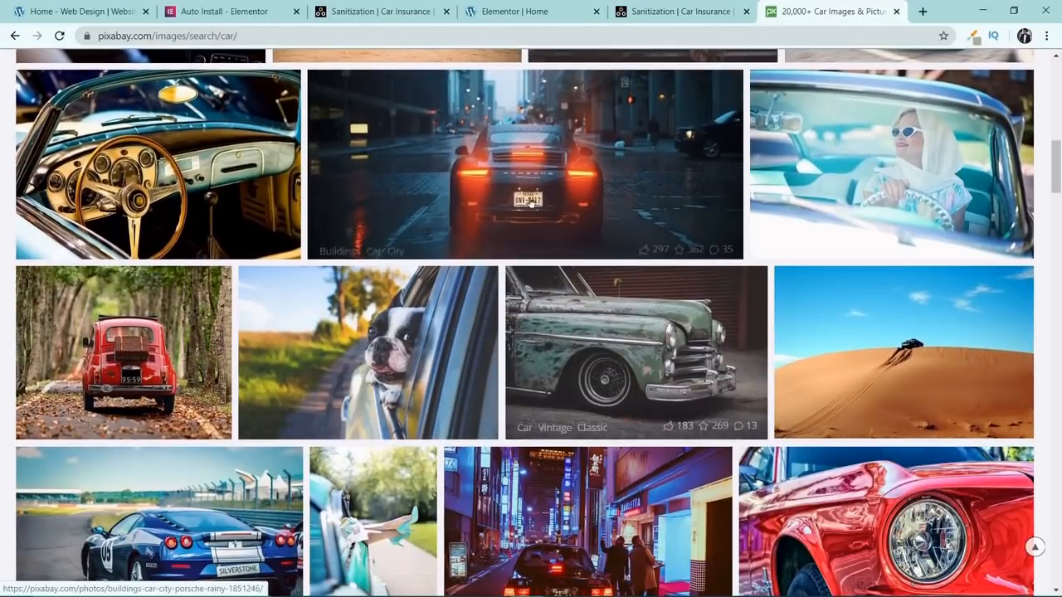
Compare the hero photo on the live Moto Expert homepage with the Pixabay car results, then return to the Elementor editor.
click(689, 12)
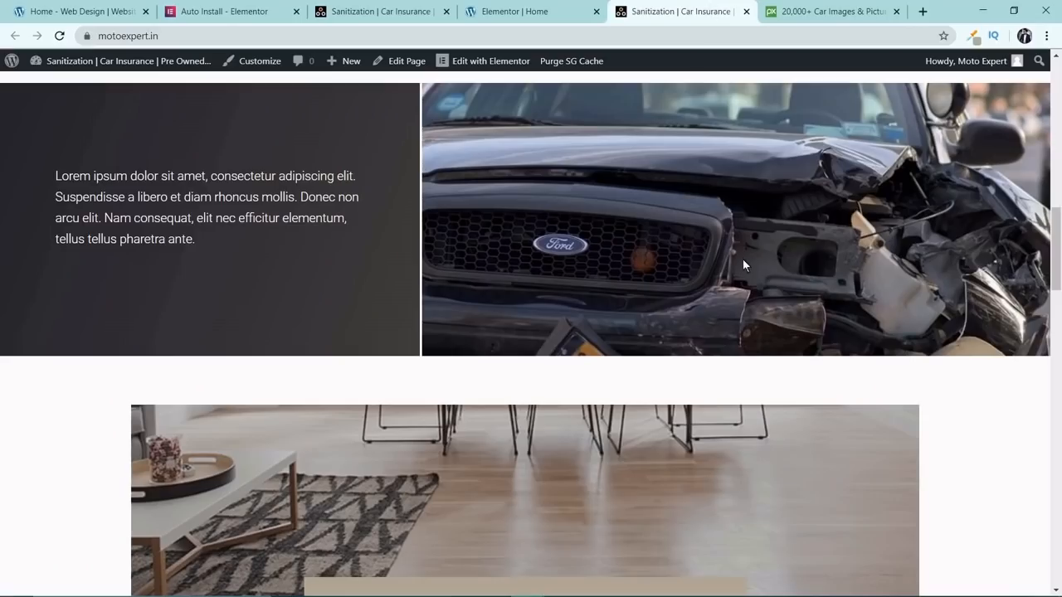
scroll(913, 223, up, 10)
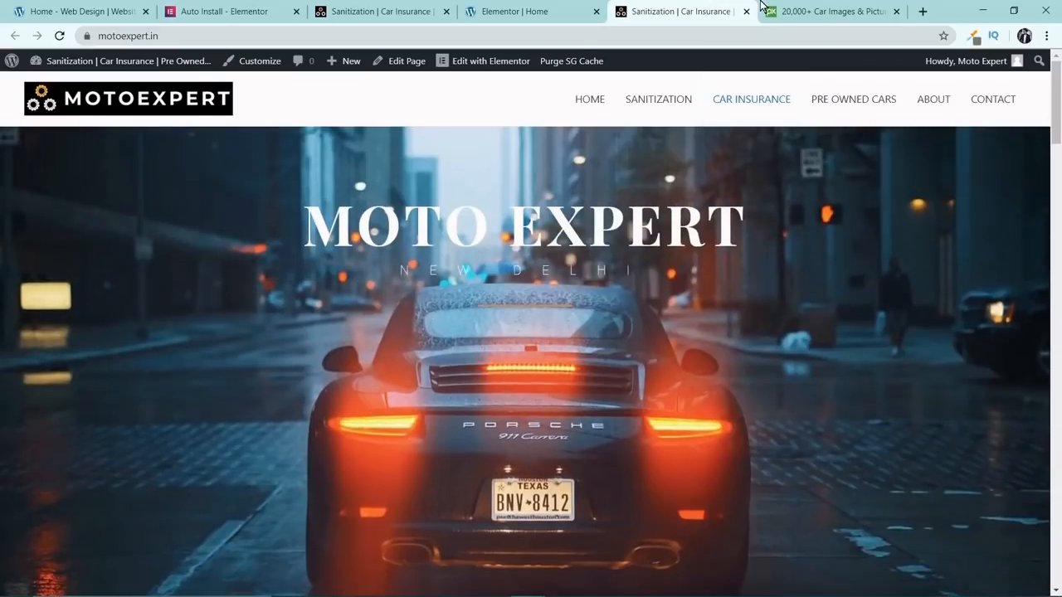
click(786, 13)
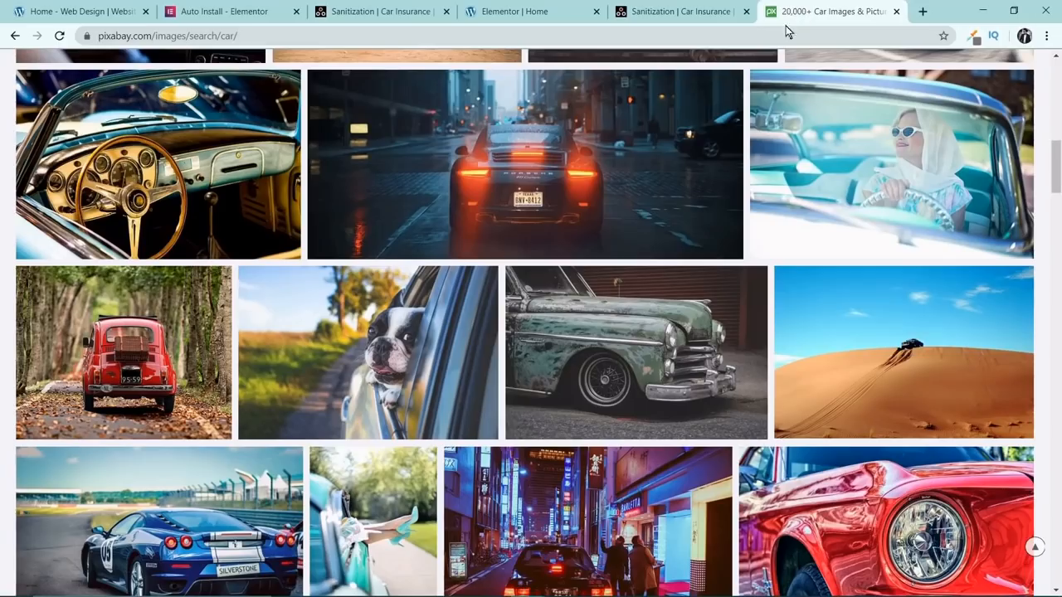
scroll(720, 232, up, 1)
click(718, 10)
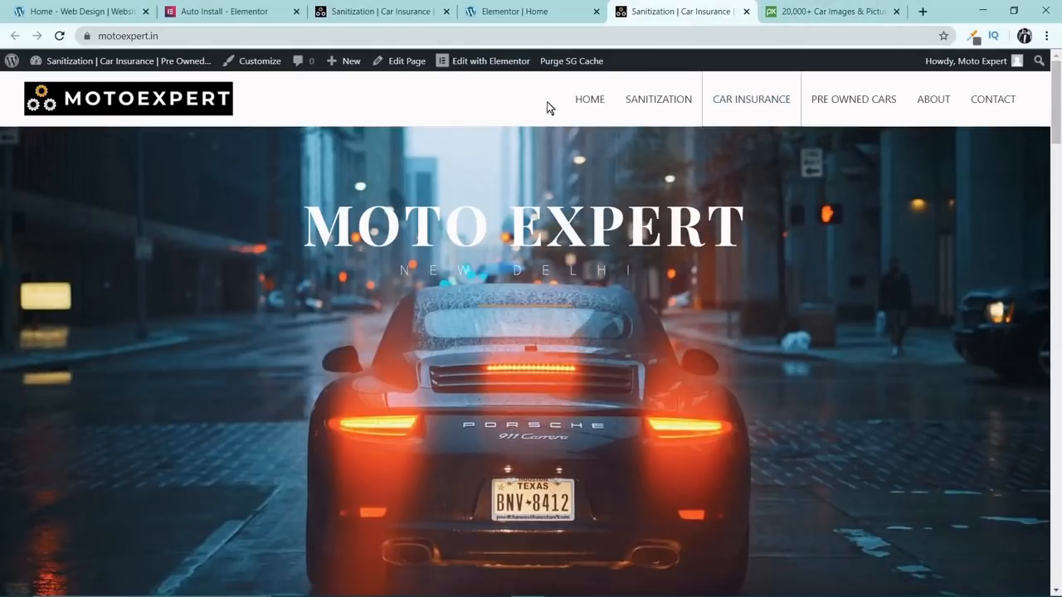
click(536, 21)
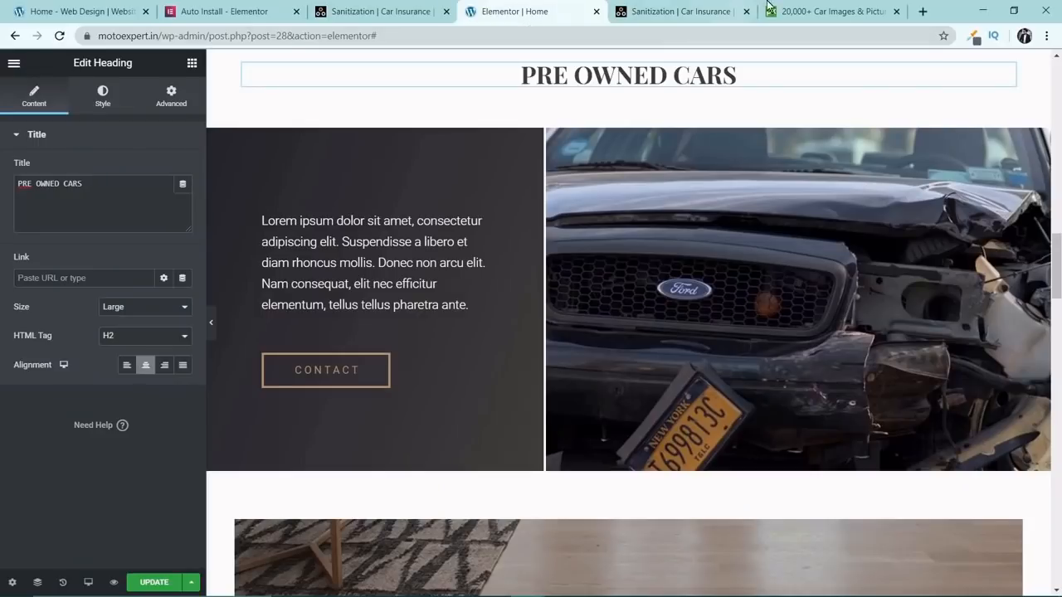
Switch back to the Pixabay car results and select the page's whole web address.
click(836, 10)
click(744, 35)
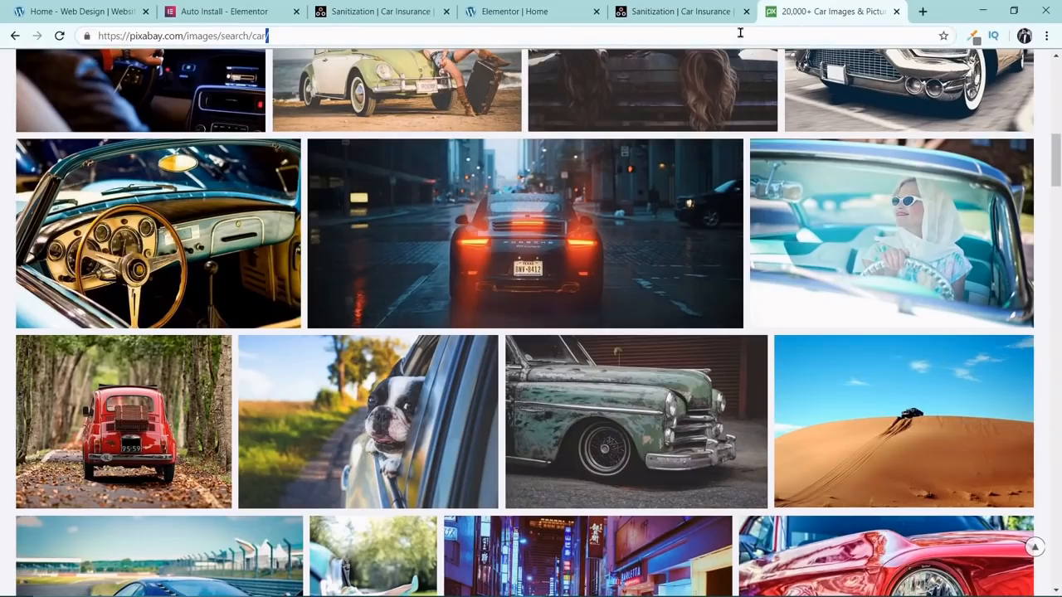
key(ctrl+a)
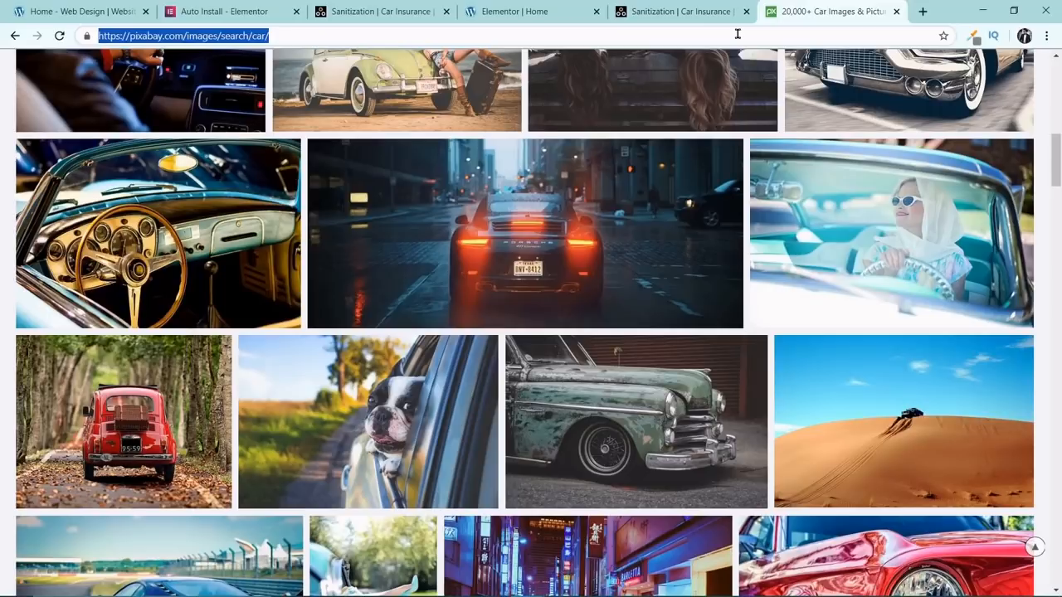
Go to tinyjpg.com, compress the black Porsche photo from the Downloads folder and download the compressed file.
text(tin)
key(Return)
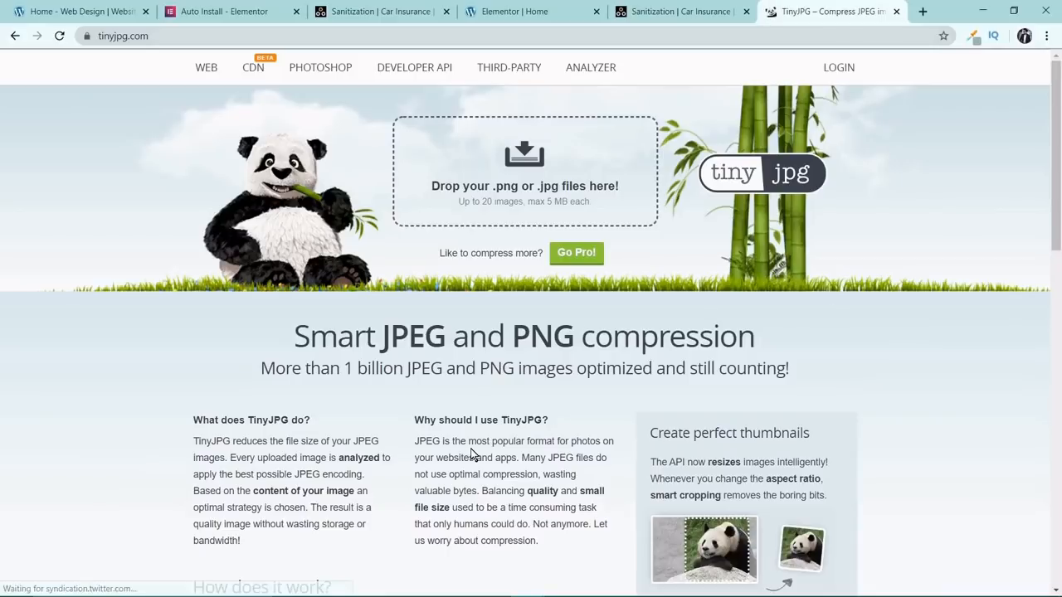
click(456, 586)
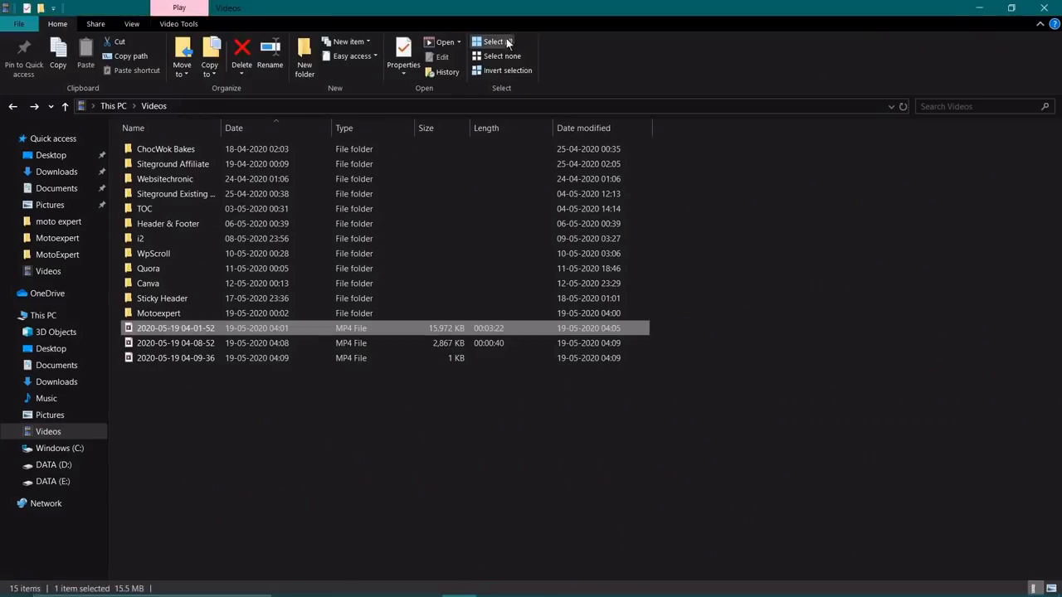
click(56, 172)
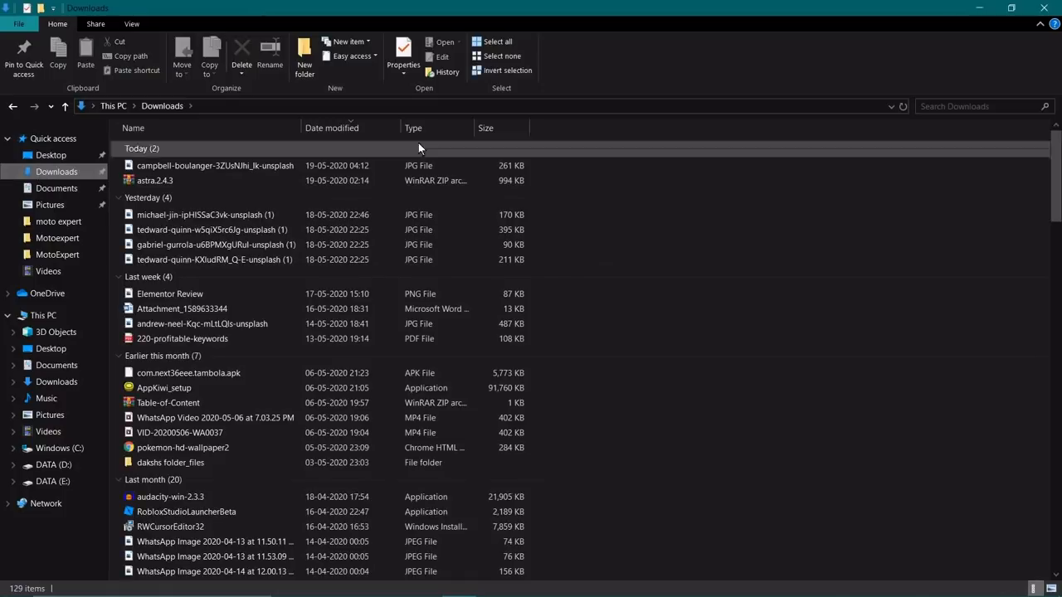
double_click(498, 8)
drag(280, 173, 600, 227)
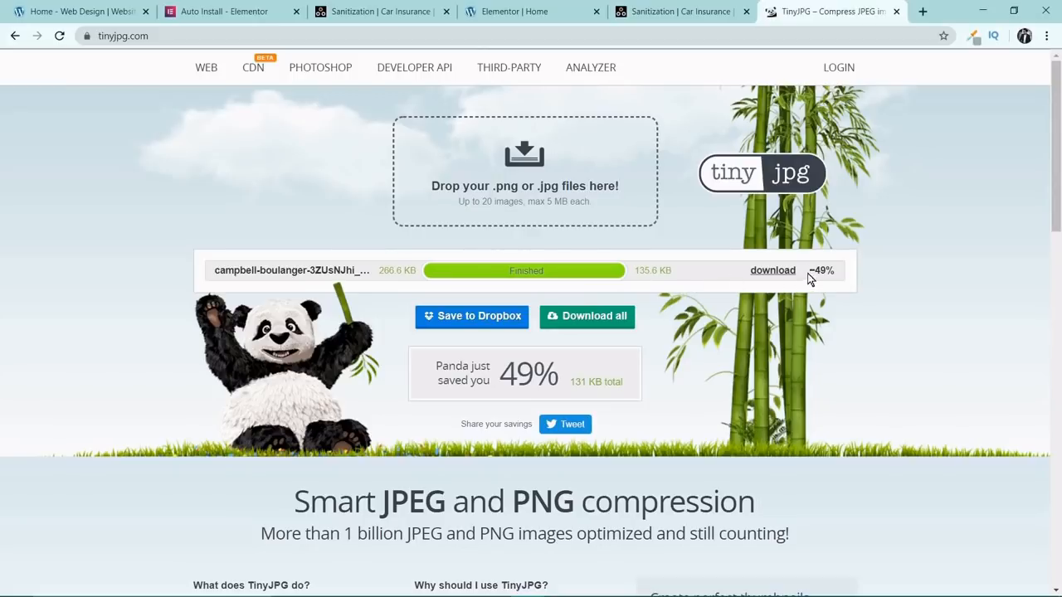
click(785, 271)
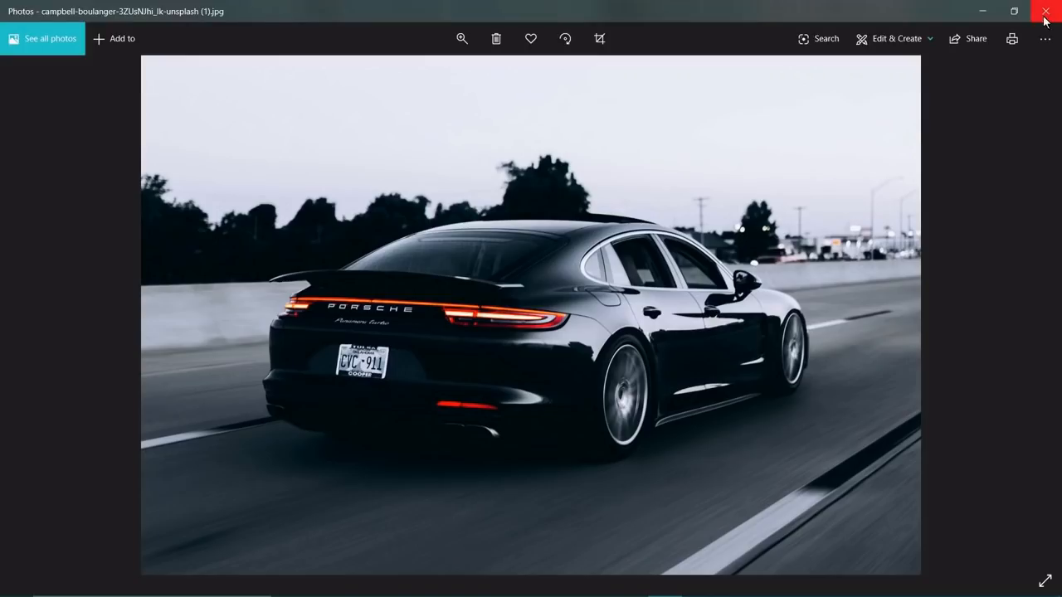
click(1046, 11)
Return to the Elementor editor and open the style settings of the photo column under the Pre Owned Cars heading.
click(403, 12)
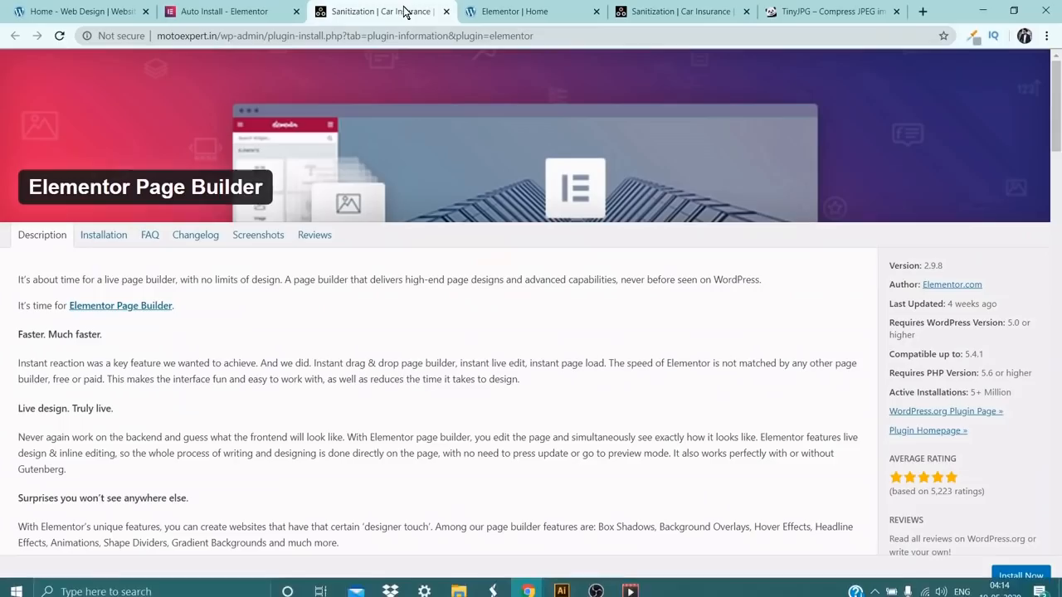
click(466, 8)
scroll(627, 307, down, 3)
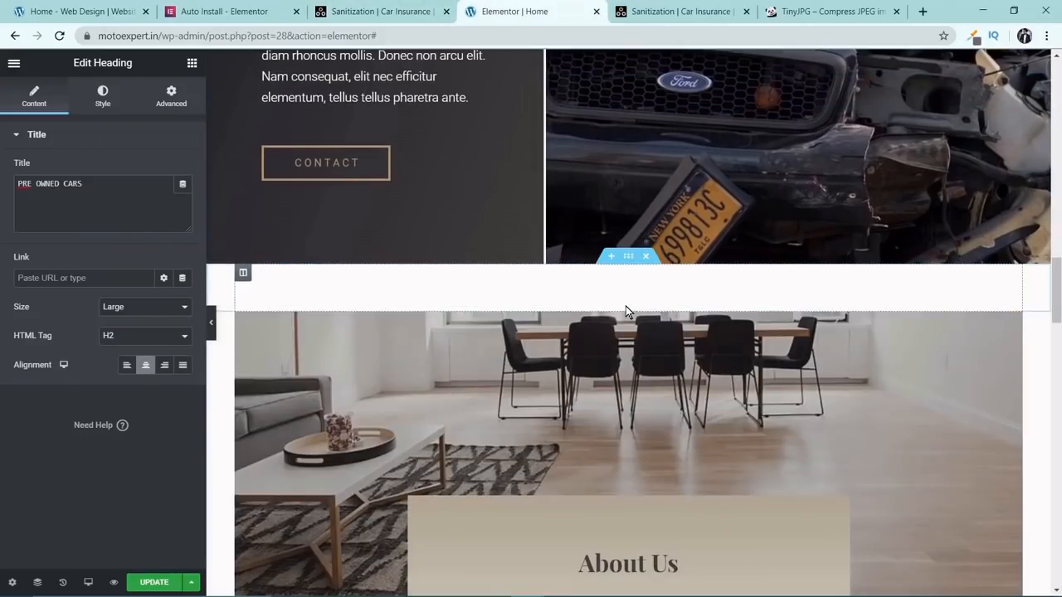
scroll(625, 306, down, 2)
scroll(626, 304, up, 10)
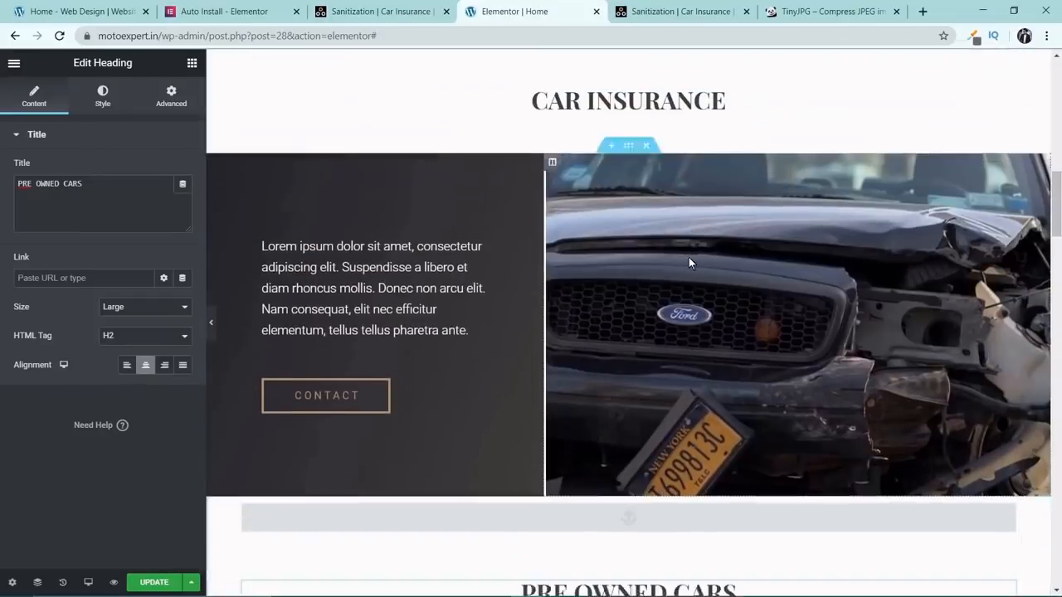
scroll(689, 263, down, 7)
scroll(692, 257, up, 1)
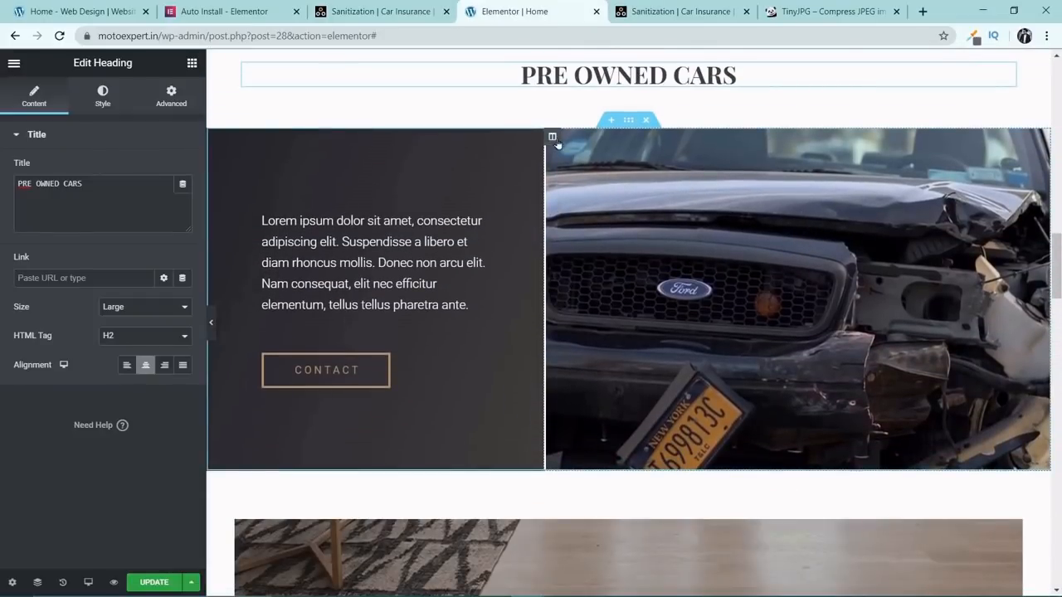
click(552, 138)
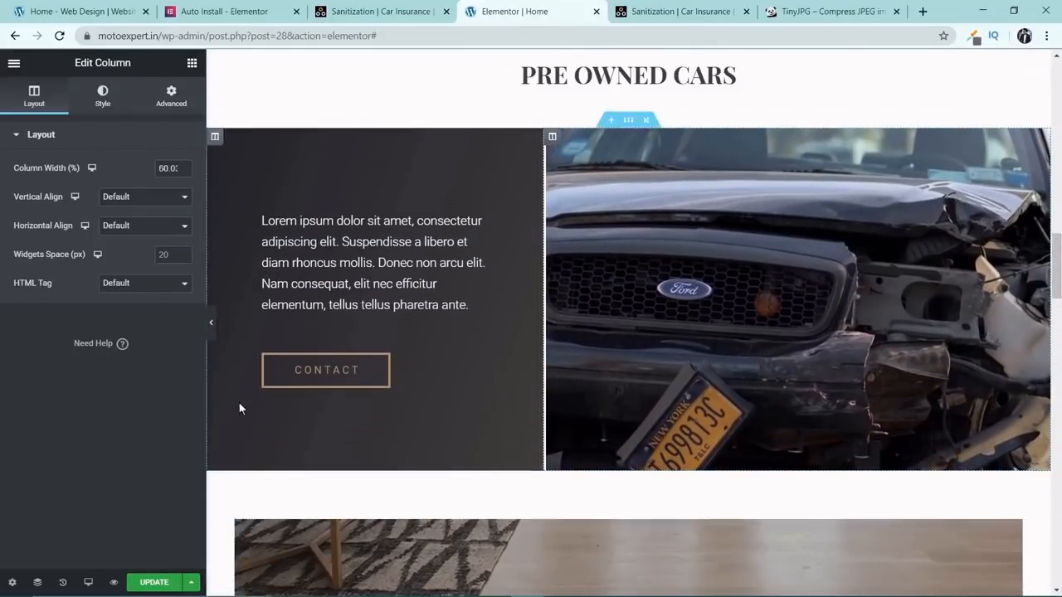
click(103, 95)
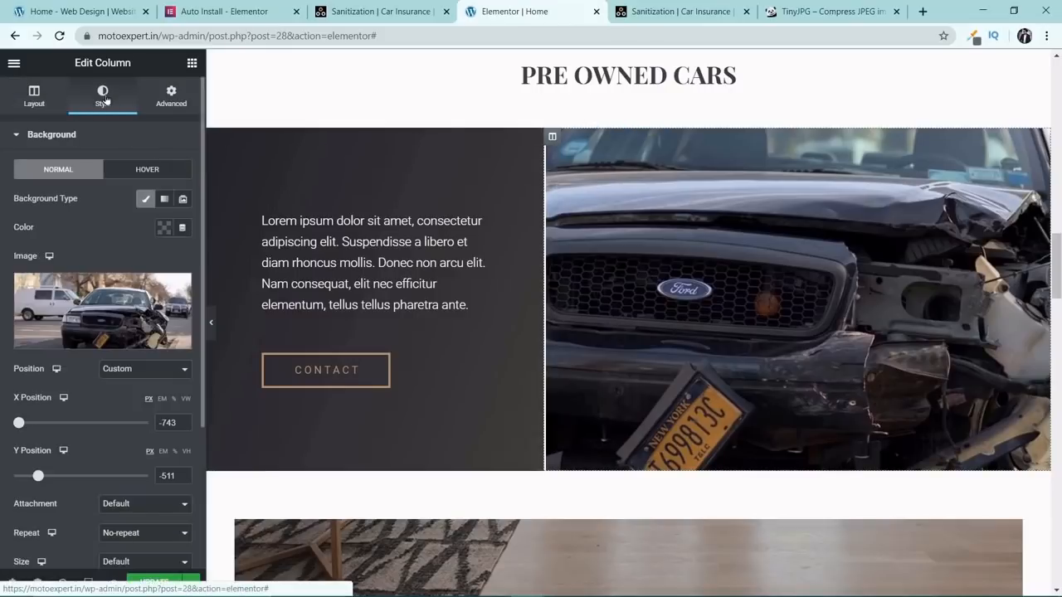
Upload the compressed black Porsche photo to the media library from the column's background image setting.
click(95, 286)
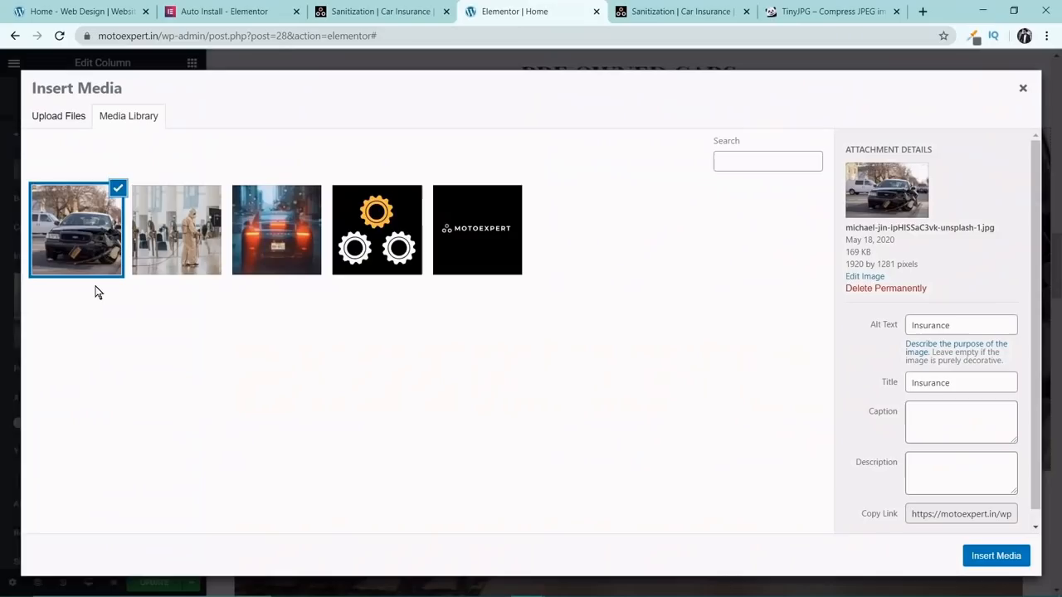
click(43, 116)
click(521, 316)
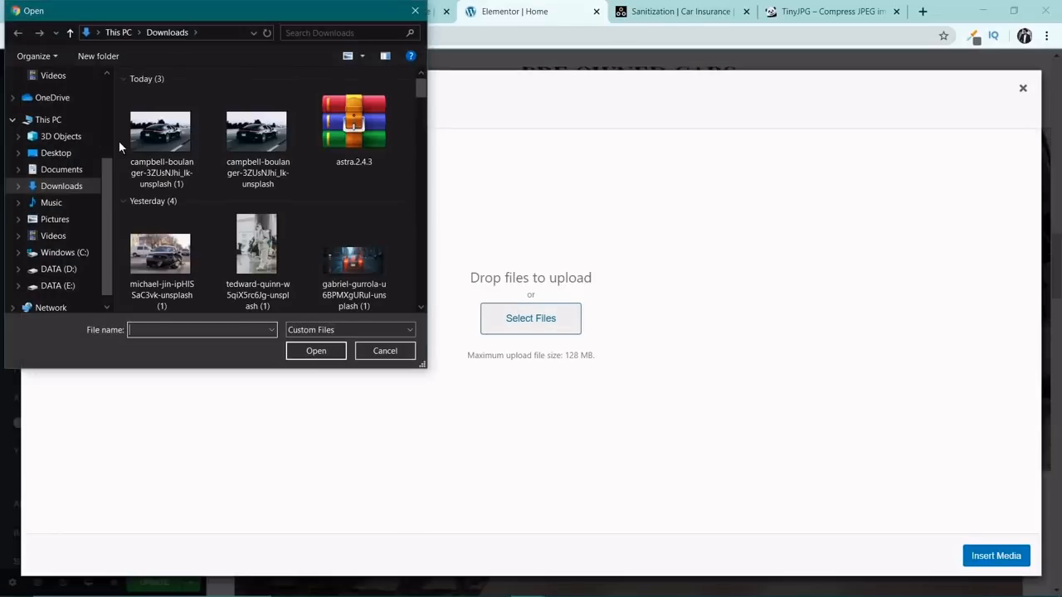
double_click(178, 137)
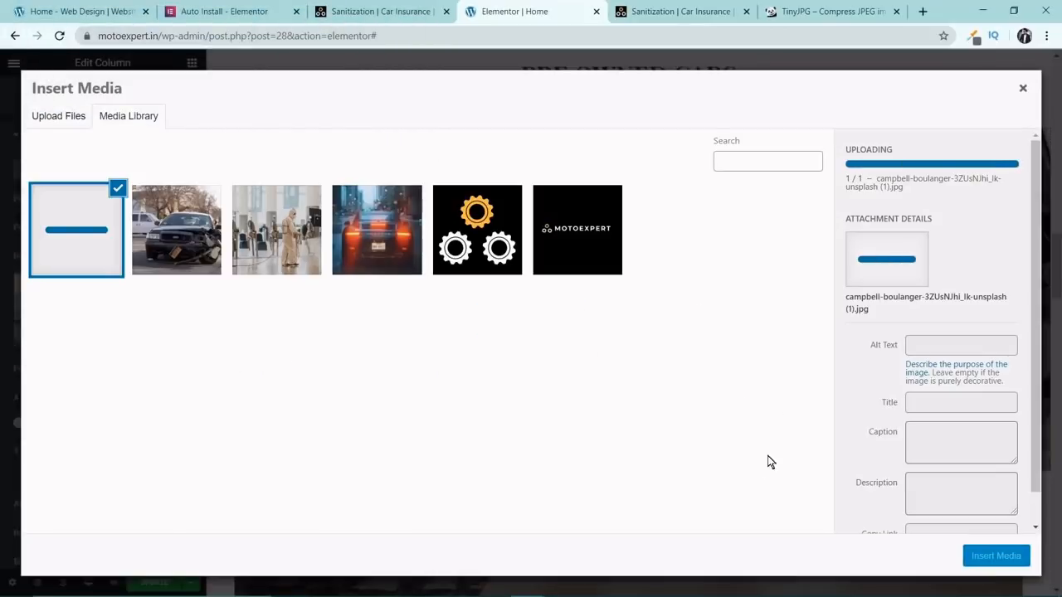
Enter "Preowned Cars" as the uploaded photo's title and alt text and insert it as the column background.
triple_click(946, 395)
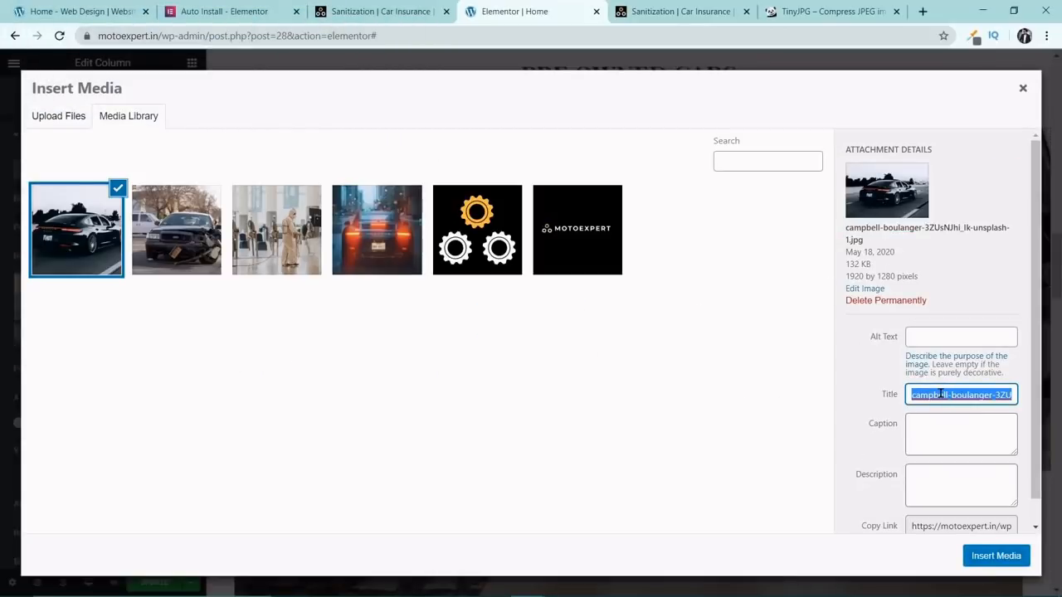
text(Preowned Cars)
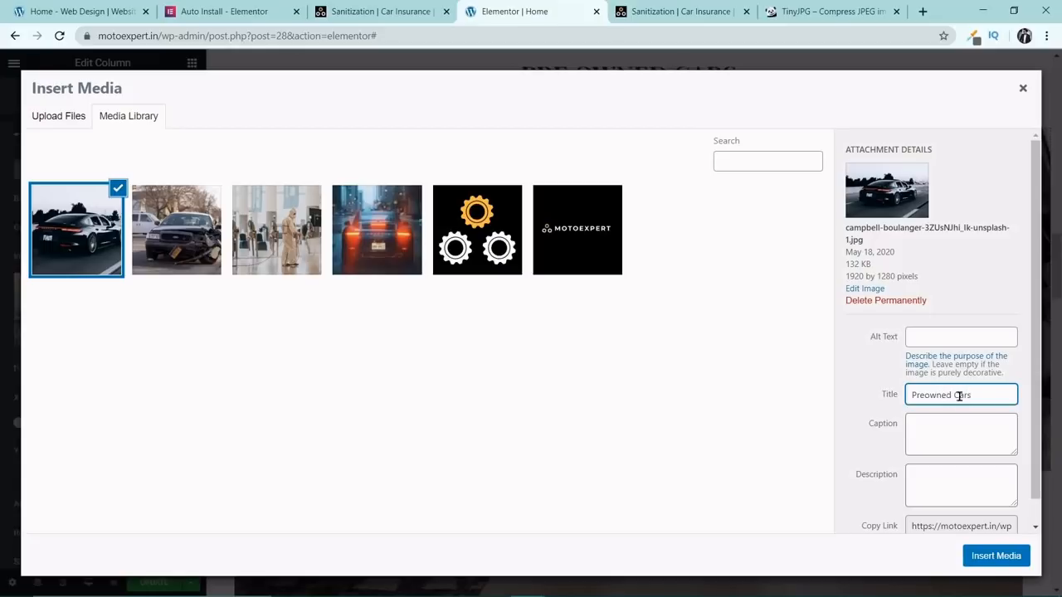
drag(983, 407, 883, 399)
key(ctrl+c)
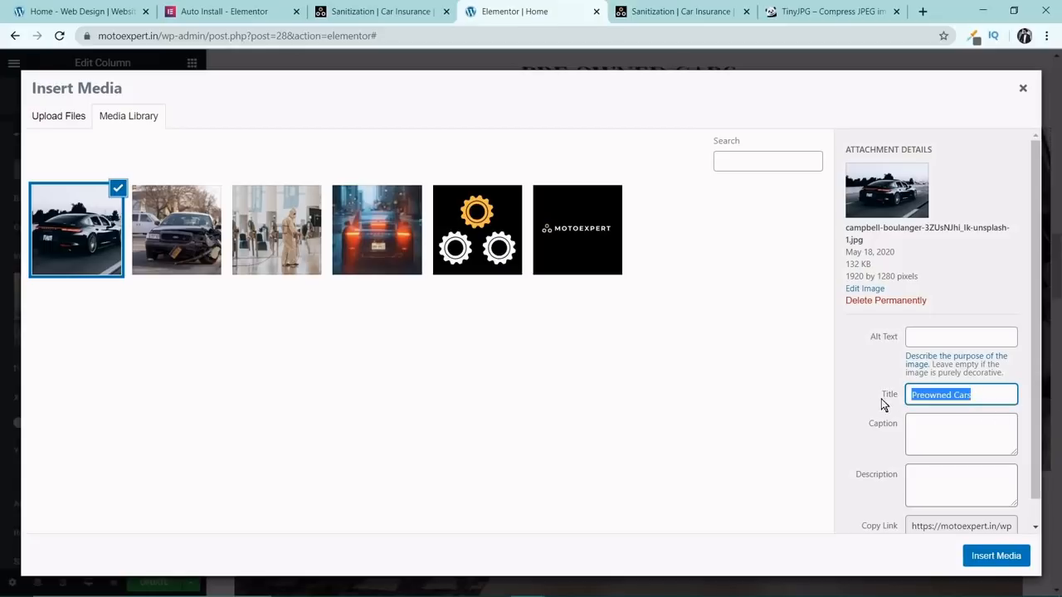
click(947, 334)
key(ctrl+v)
click(1005, 565)
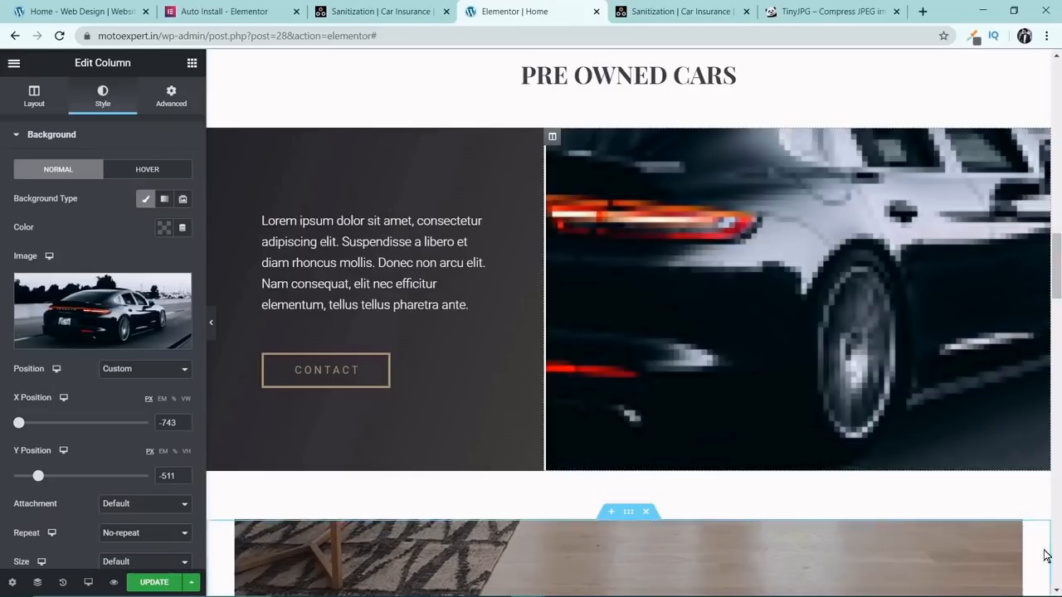
Set the position of the Pre Owned Cars background image to Center Left and update the page.
click(148, 370)
click(145, 380)
click(151, 373)
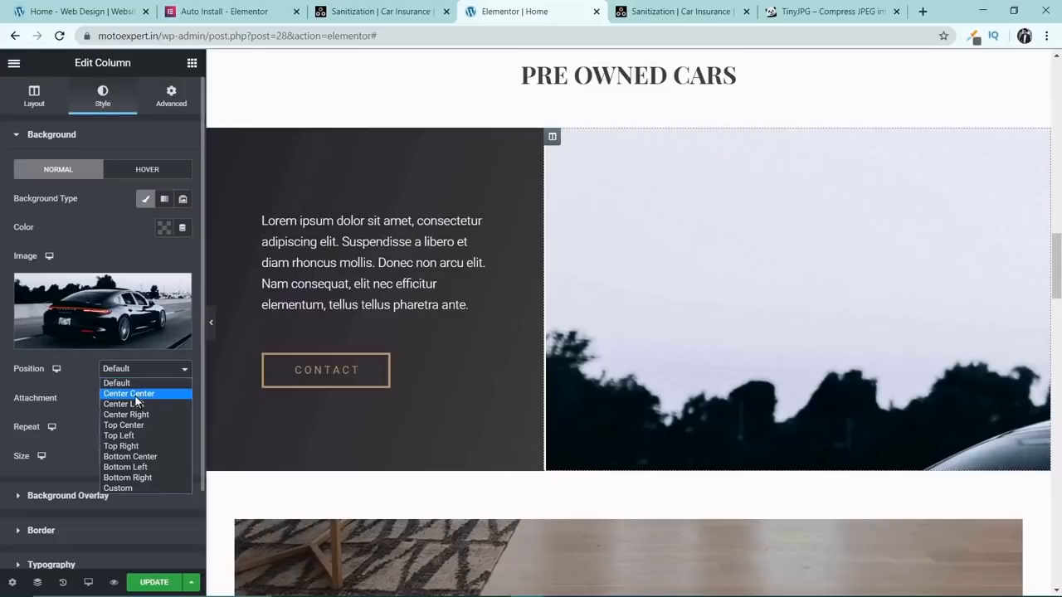
click(133, 394)
click(146, 372)
click(141, 404)
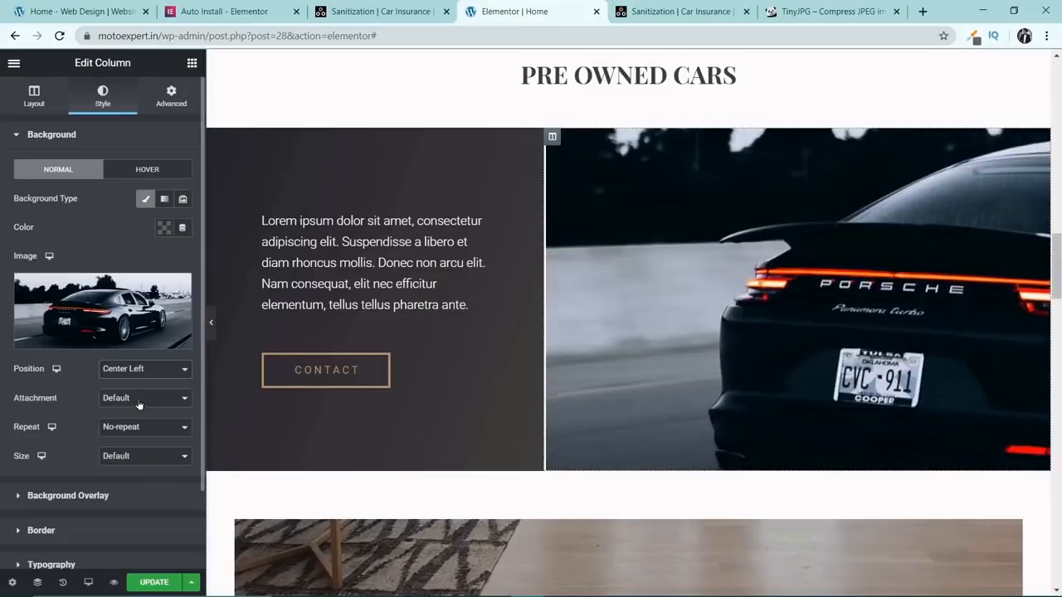
click(158, 369)
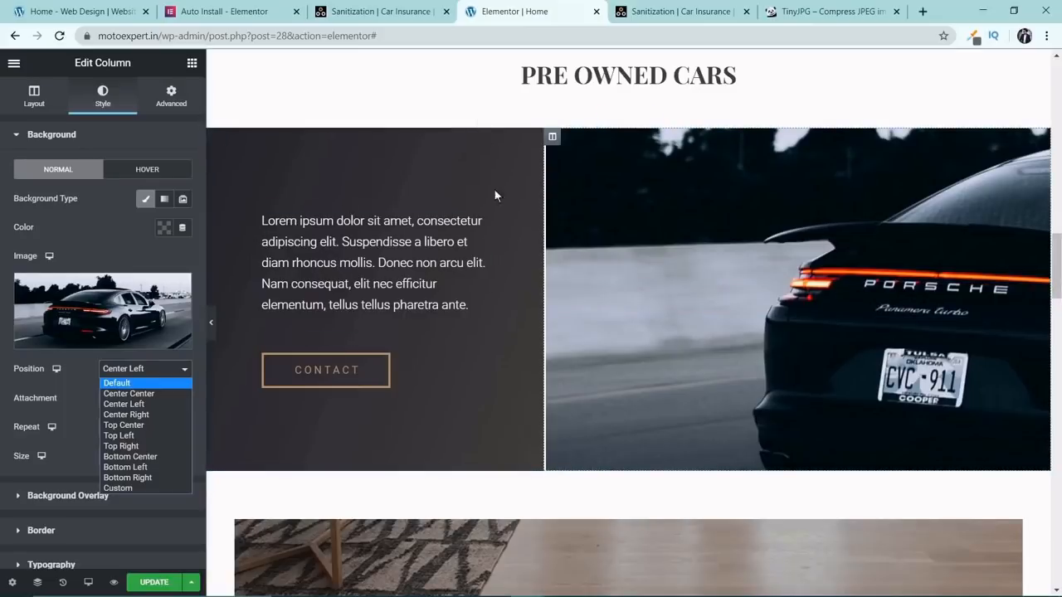
click(154, 582)
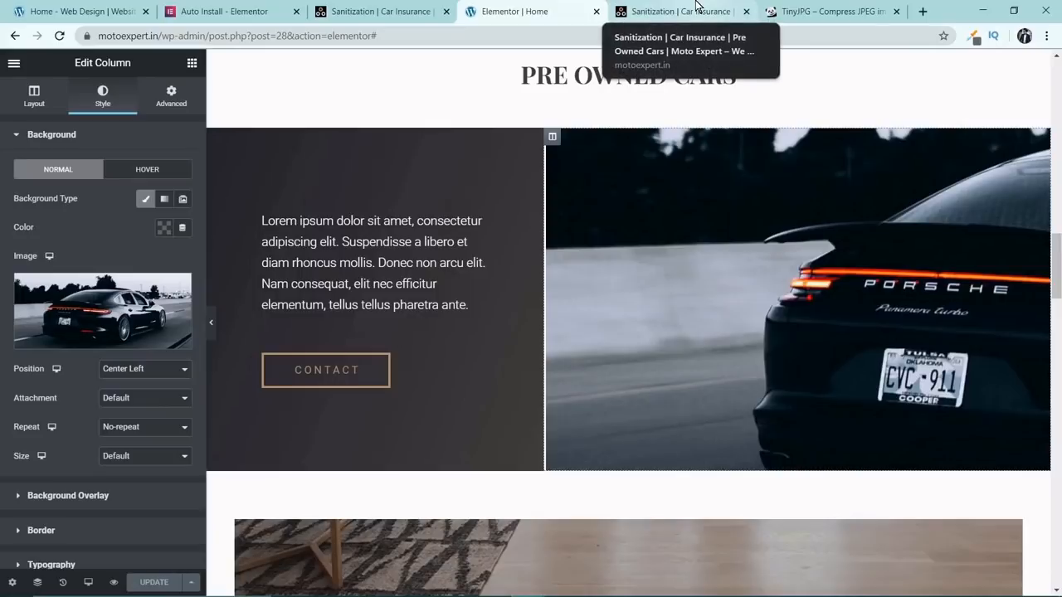
Switch to the live Moto Expert homepage, reload it and look over the hero and Sanitization sections.
click(696, 8)
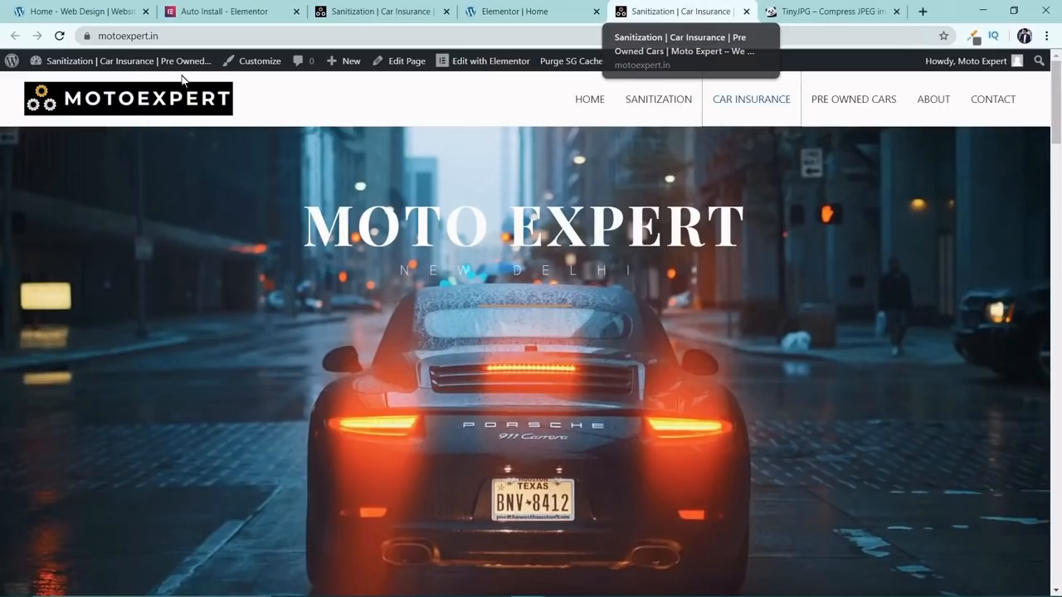
click(60, 37)
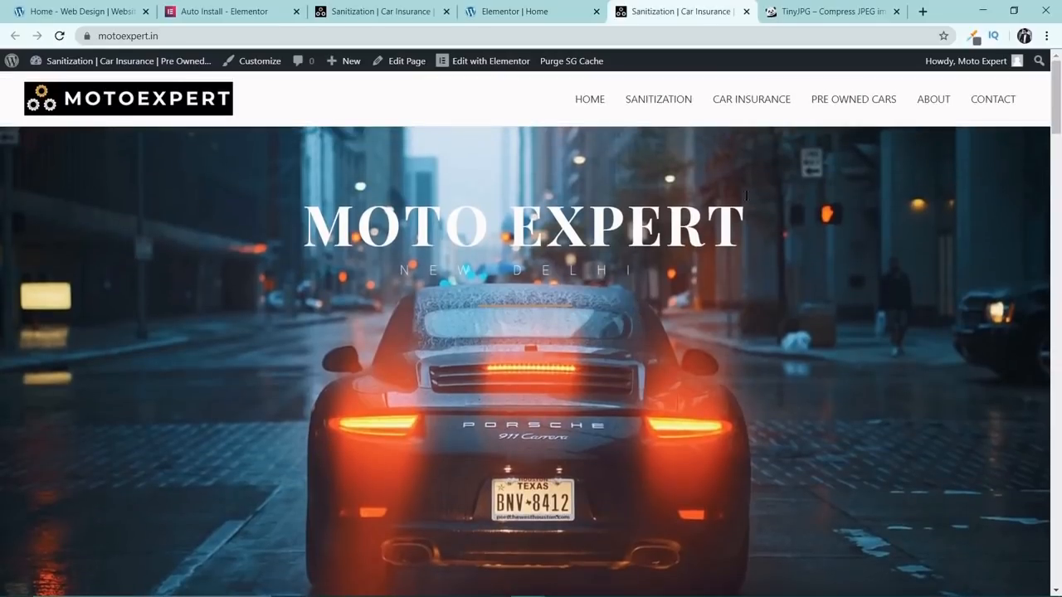
scroll(802, 216, down, 6)
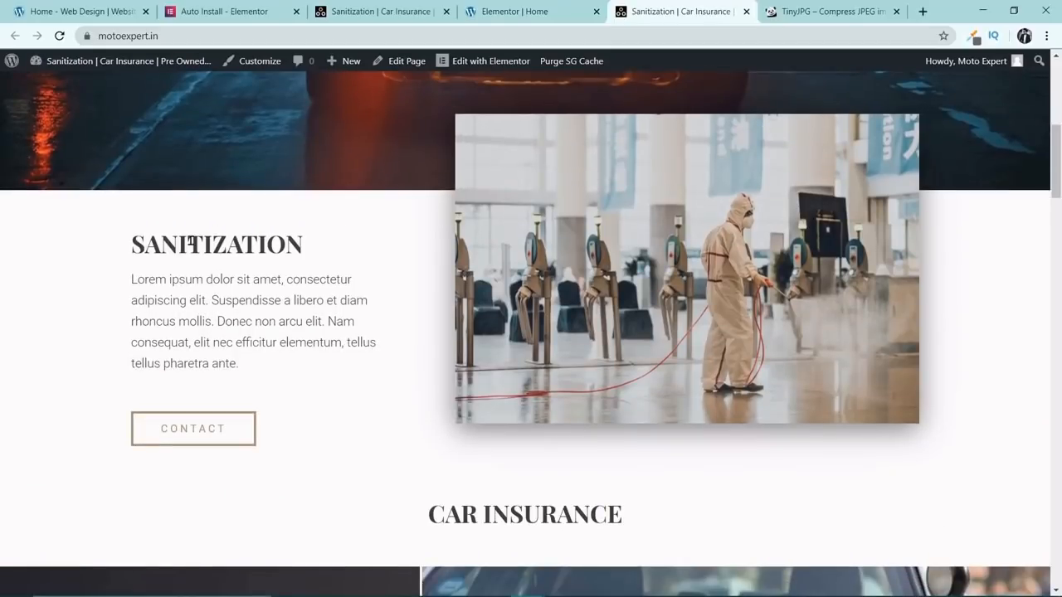
scroll(423, 296, up, 7)
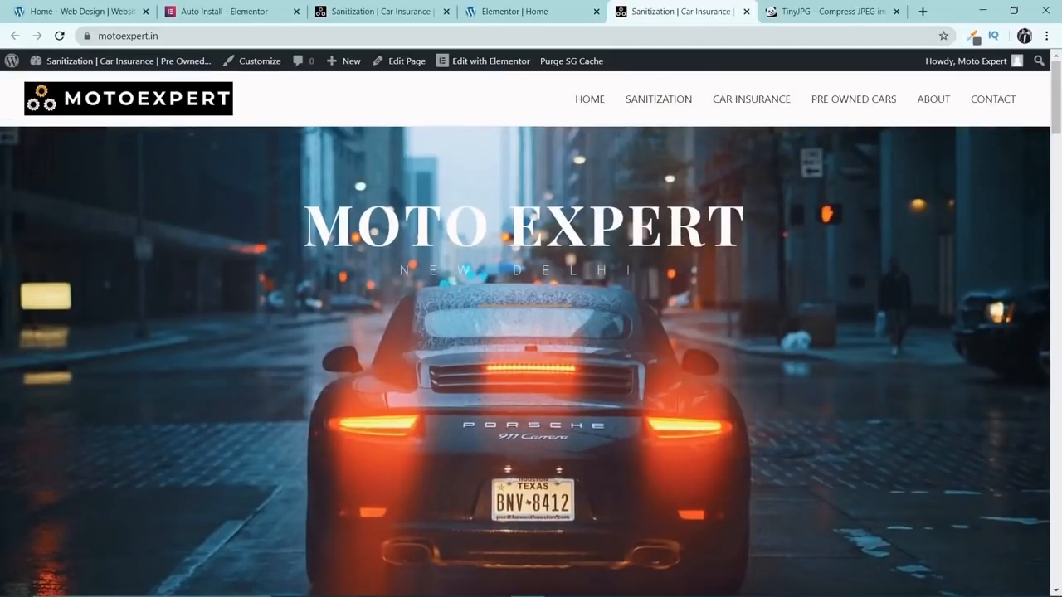
In the Elementor editor, change the ID of the menu anchor above the Pre Owned Cars heading to #preowned and update the page.
click(563, 11)
scroll(676, 299, down, 4)
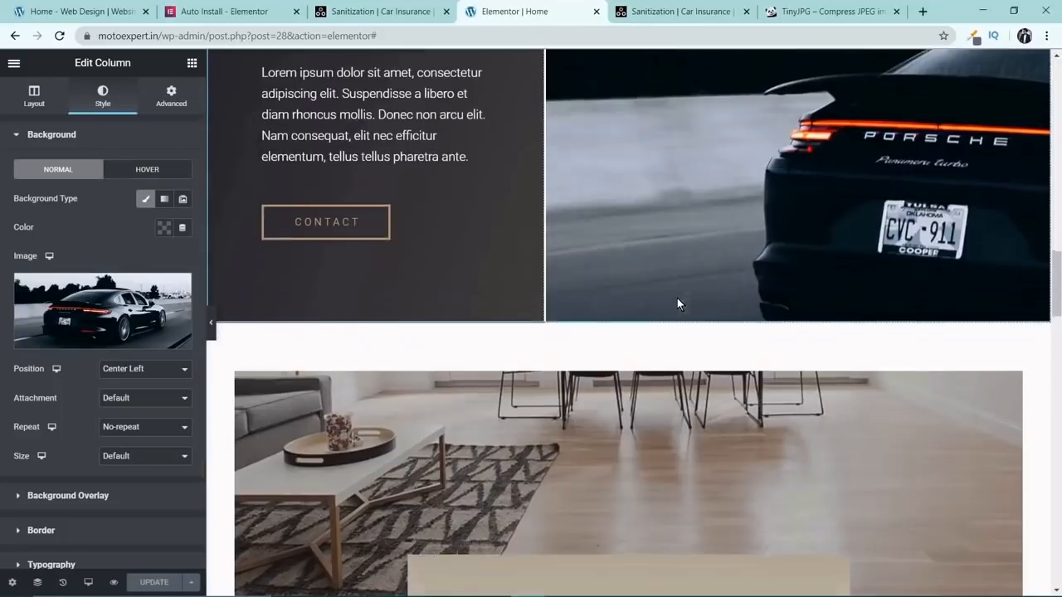
scroll(682, 294, up, 4)
scroll(681, 300, up, 2)
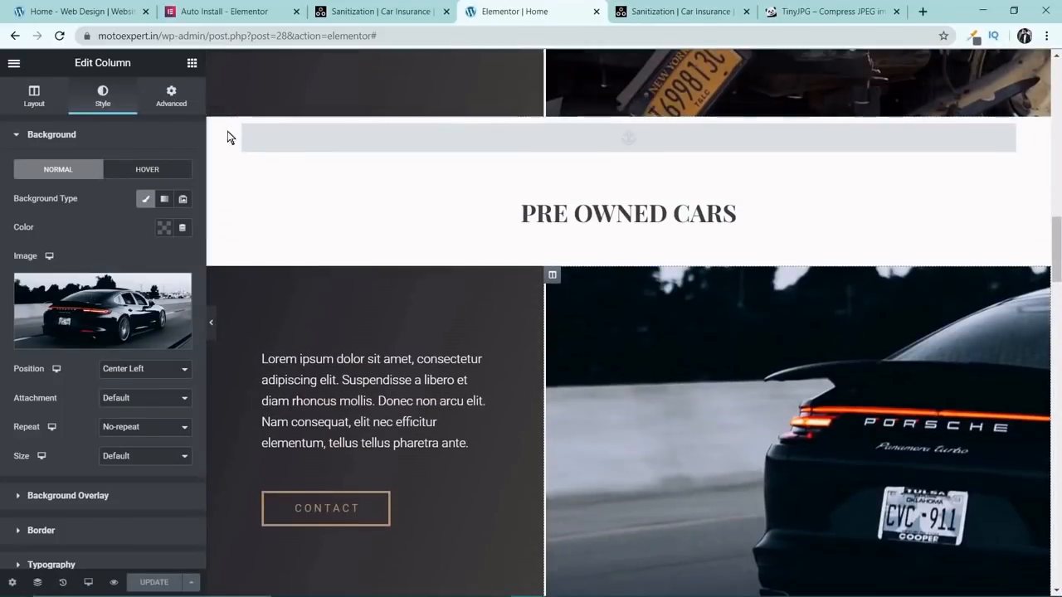
scroll(531, 244, up, 2)
click(632, 276)
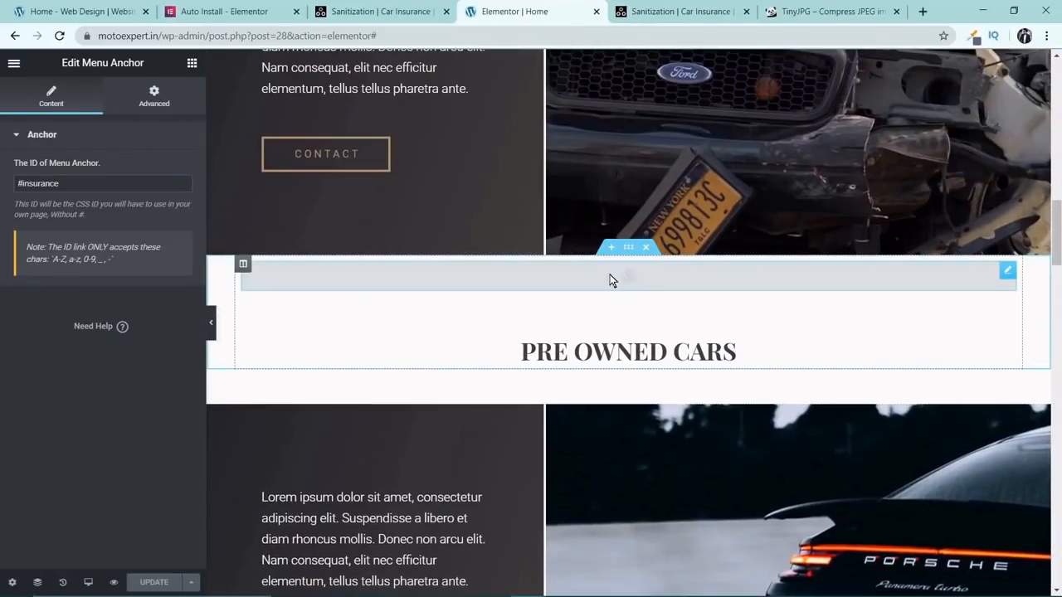
double_click(25, 182)
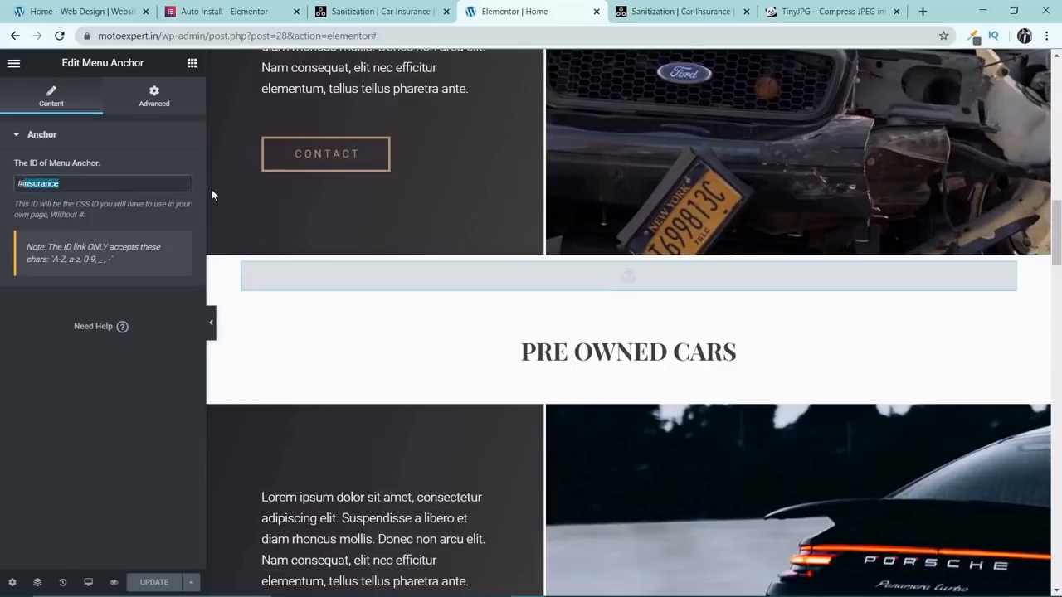
scroll(481, 267, up, 5)
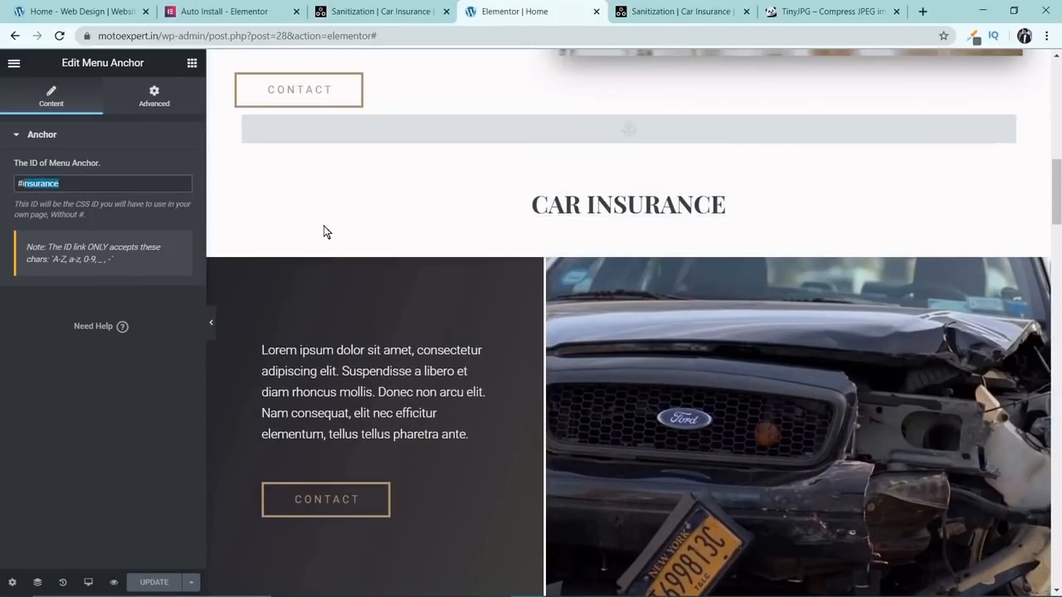
key(BackSpace)
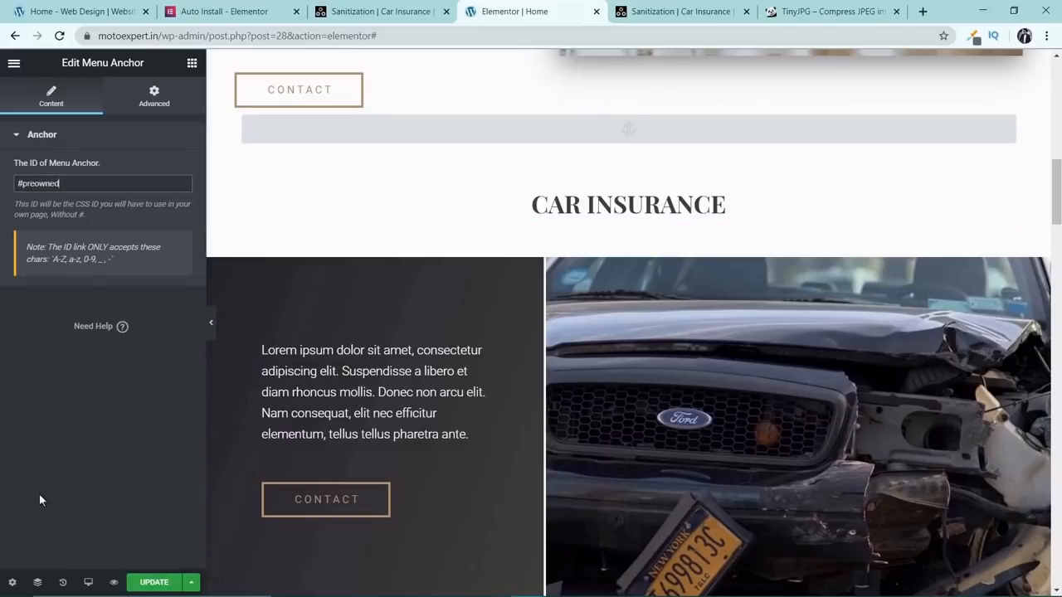
click(153, 582)
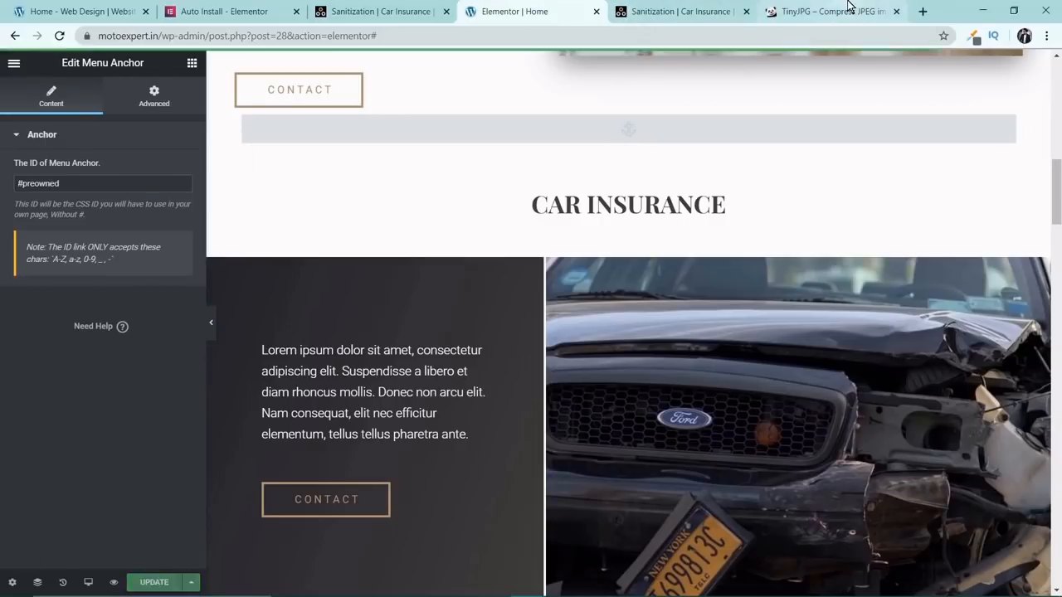
Reload the live Moto Expert homepage and test the Sanitization link in the header navigation.
click(689, 11)
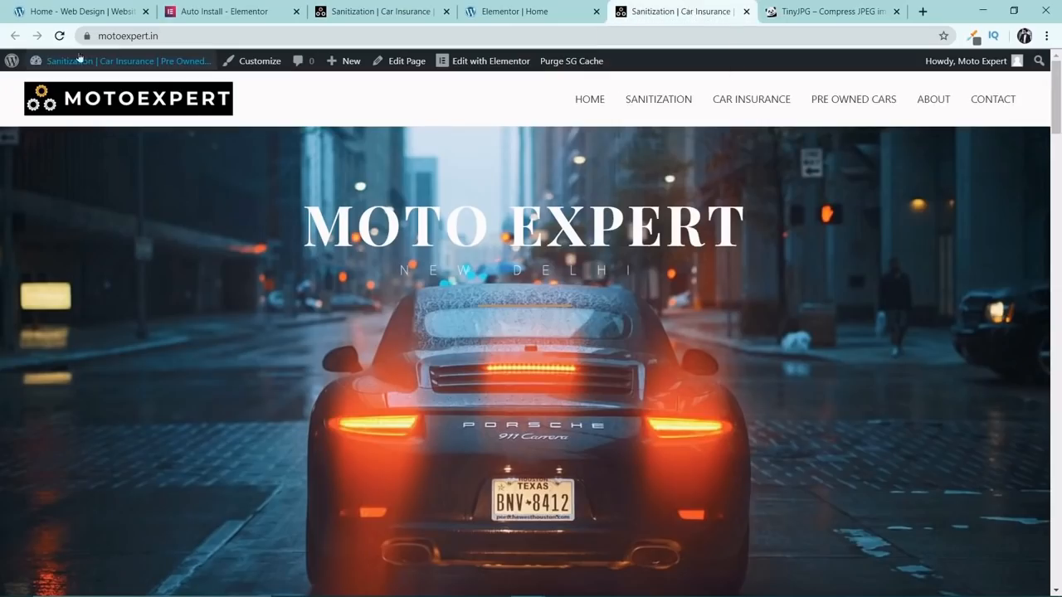
click(59, 36)
mouse_move(64, 58)
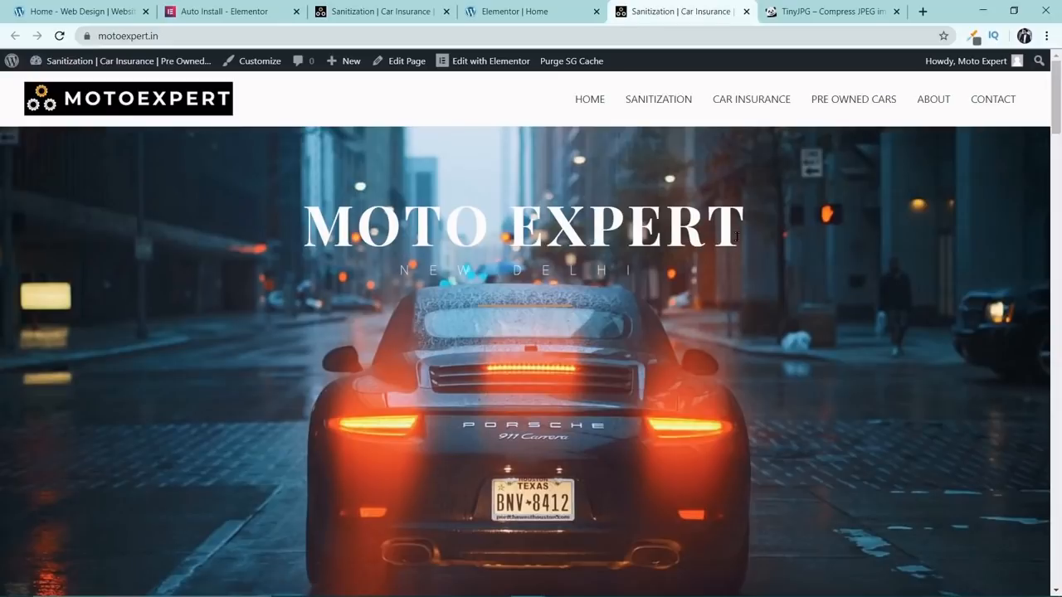
scroll(737, 237, down, 2)
scroll(737, 236, up, 2)
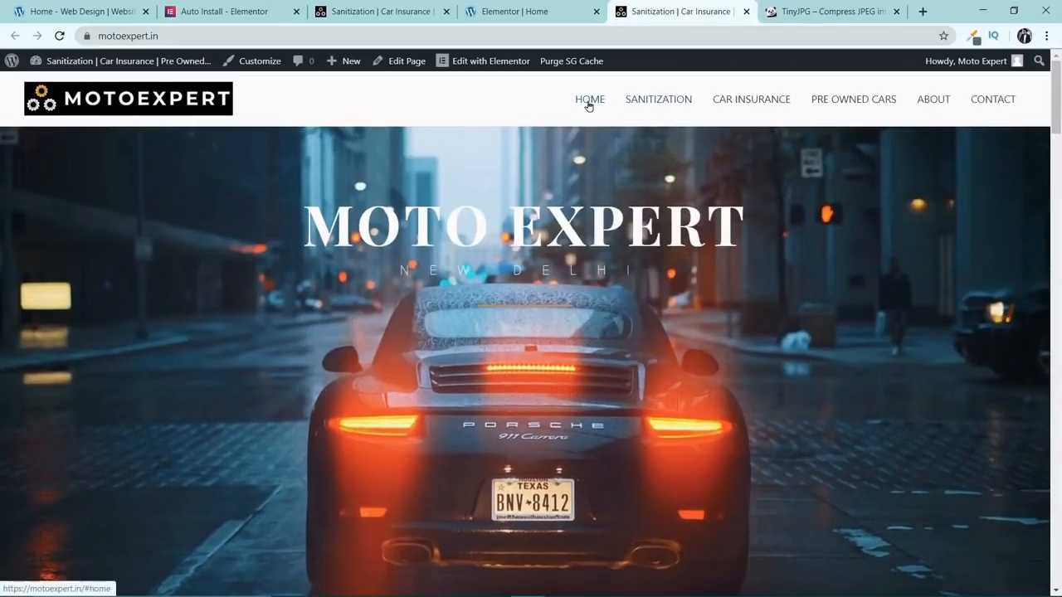
click(624, 101)
scroll(647, 399, up, 10)
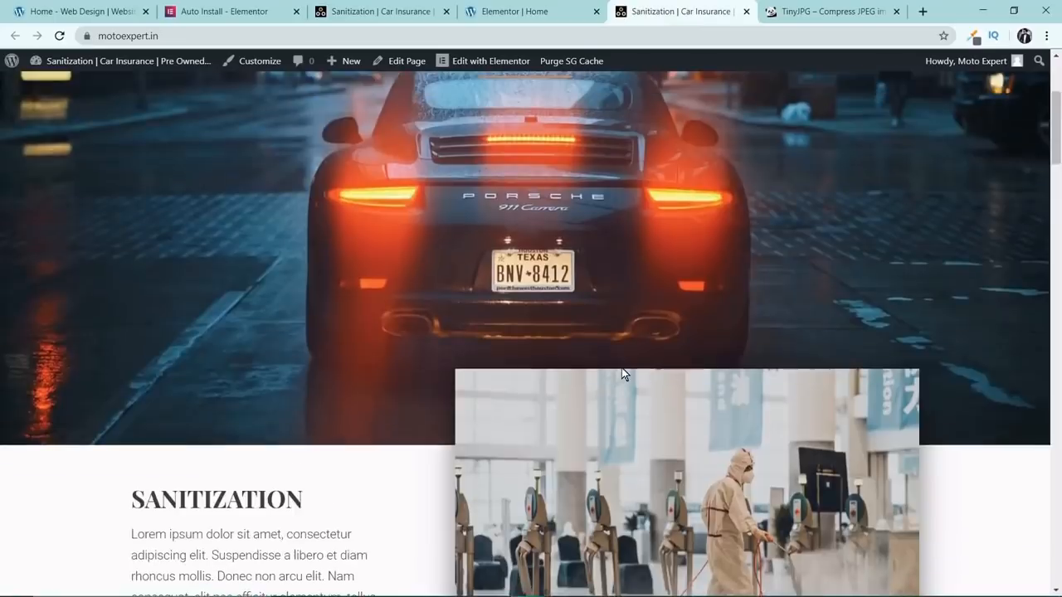
Test the Car Insurance, Pre Owned Cars and About links in the live homepage's header navigation.
click(727, 100)
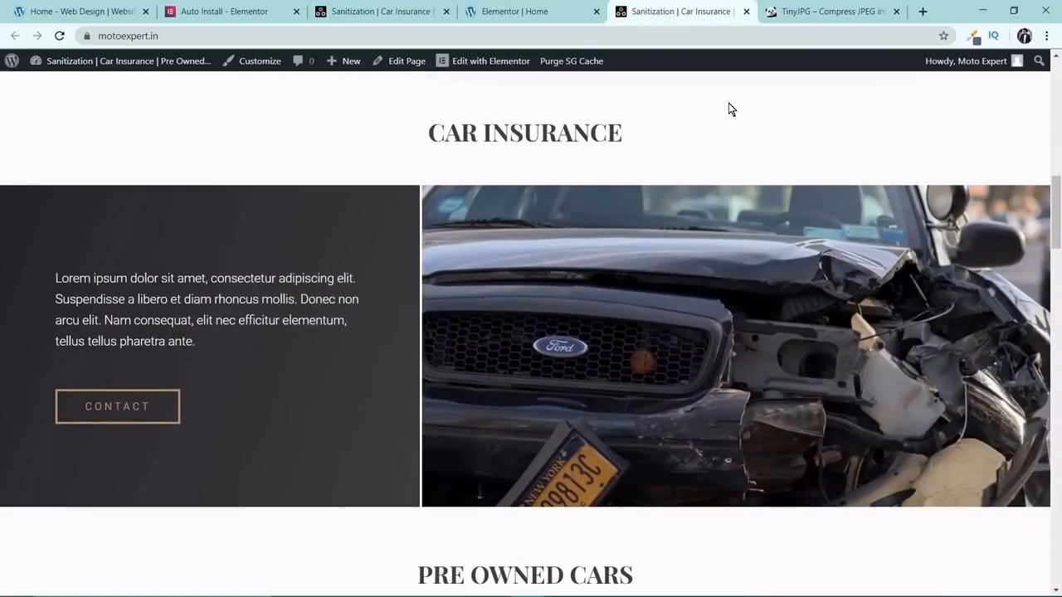
scroll(702, 255, up, 10)
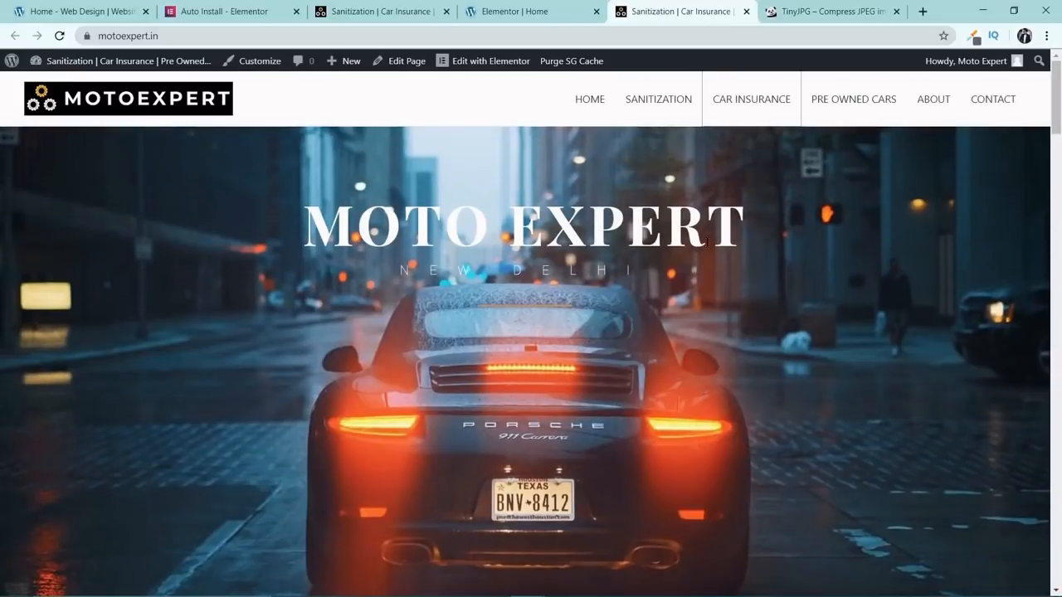
click(833, 100)
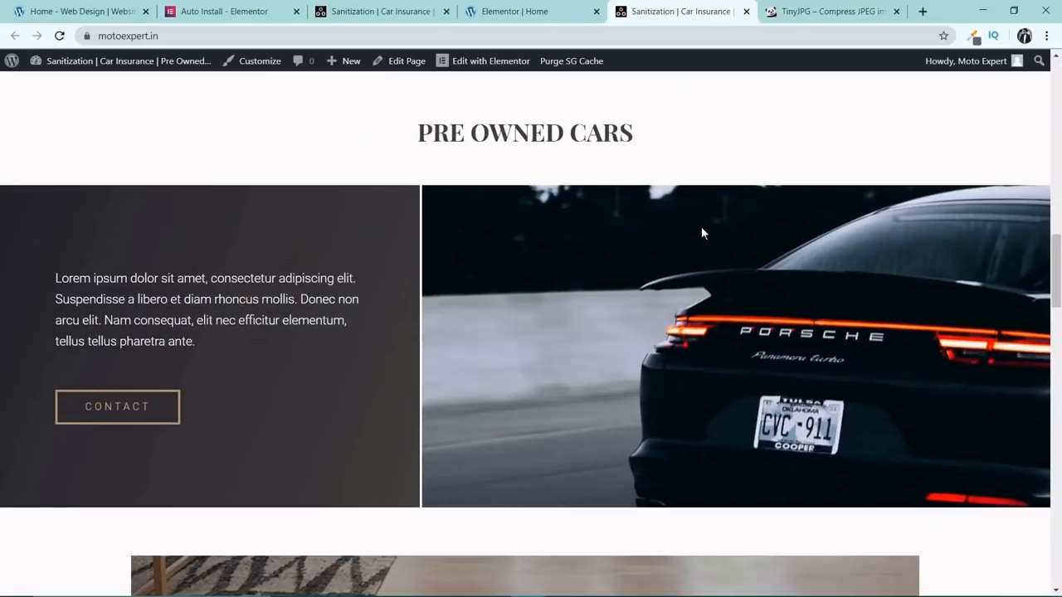
scroll(701, 233, down, 1)
scroll(692, 236, up, 10)
scroll(713, 216, up, 5)
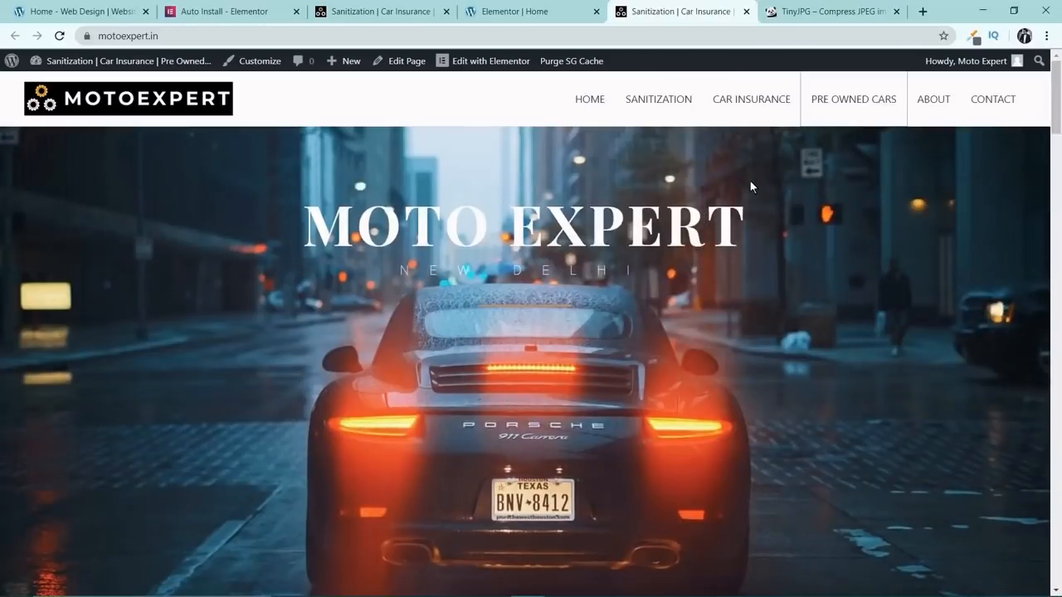
click(934, 100)
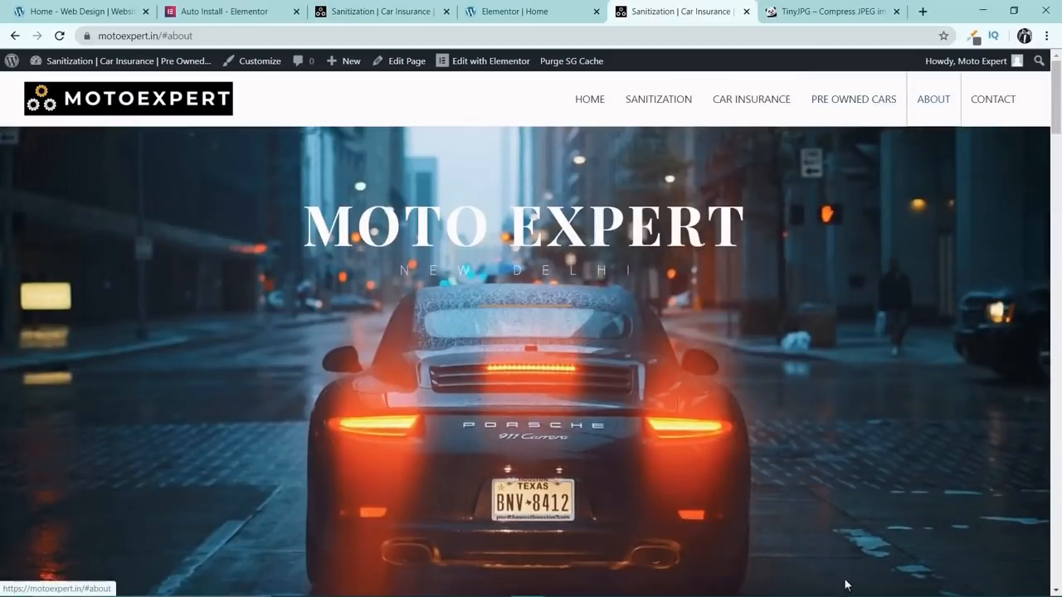
In the Elementor editor, find the Menu Anchor widget and place one above the About Us heading.
click(562, 17)
scroll(628, 251, down, 14)
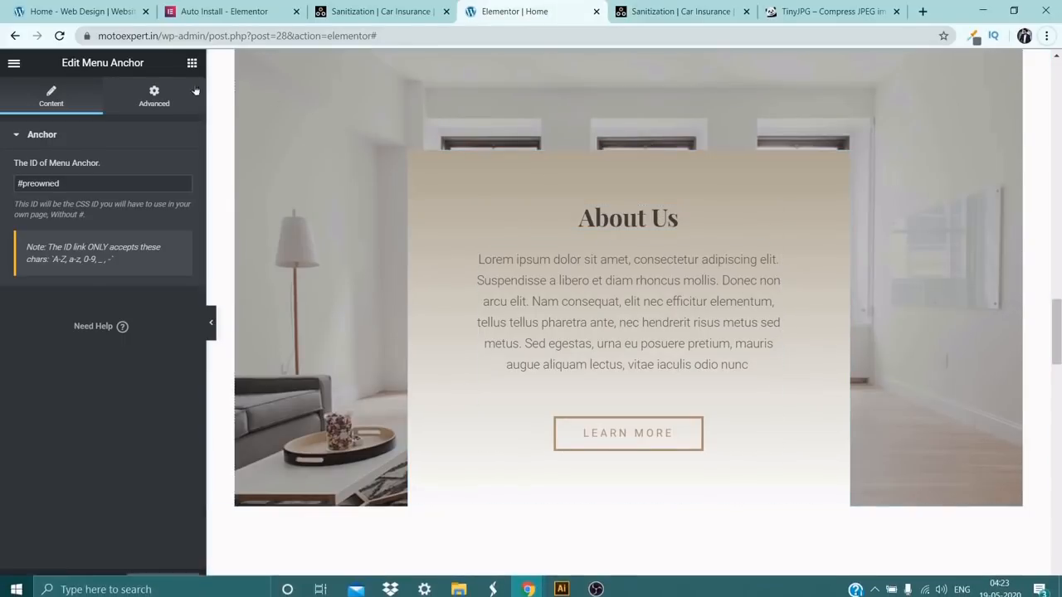
click(773, 214)
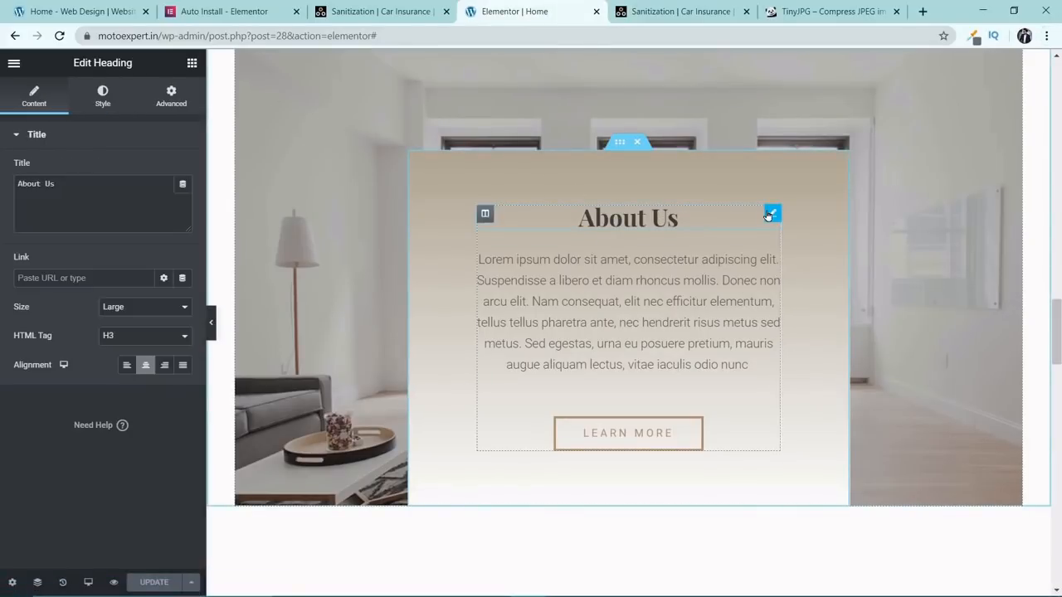
click(194, 65)
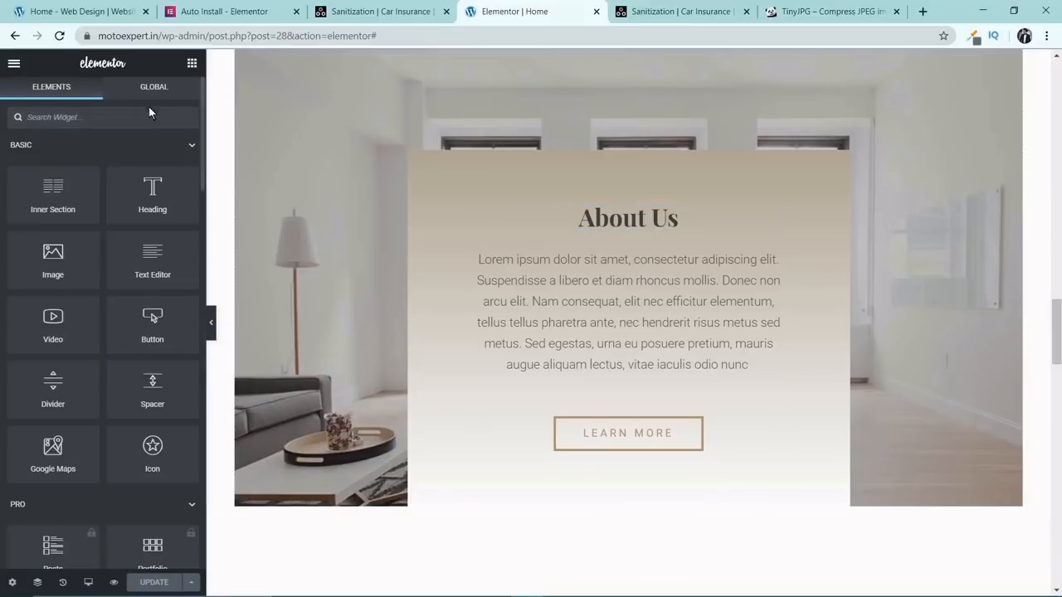
text(anch)
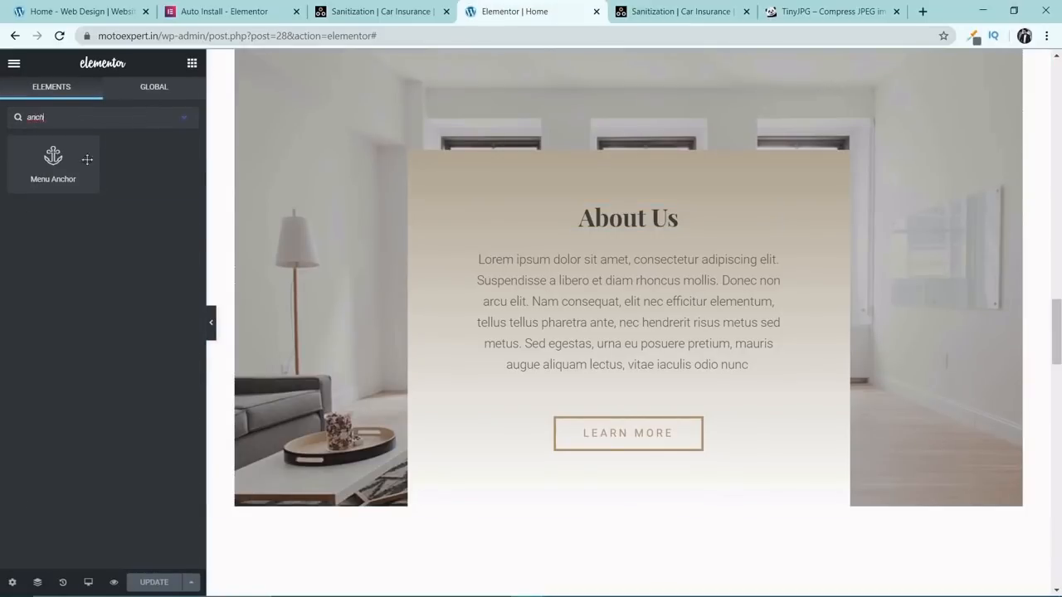
drag(87, 159, 626, 204)
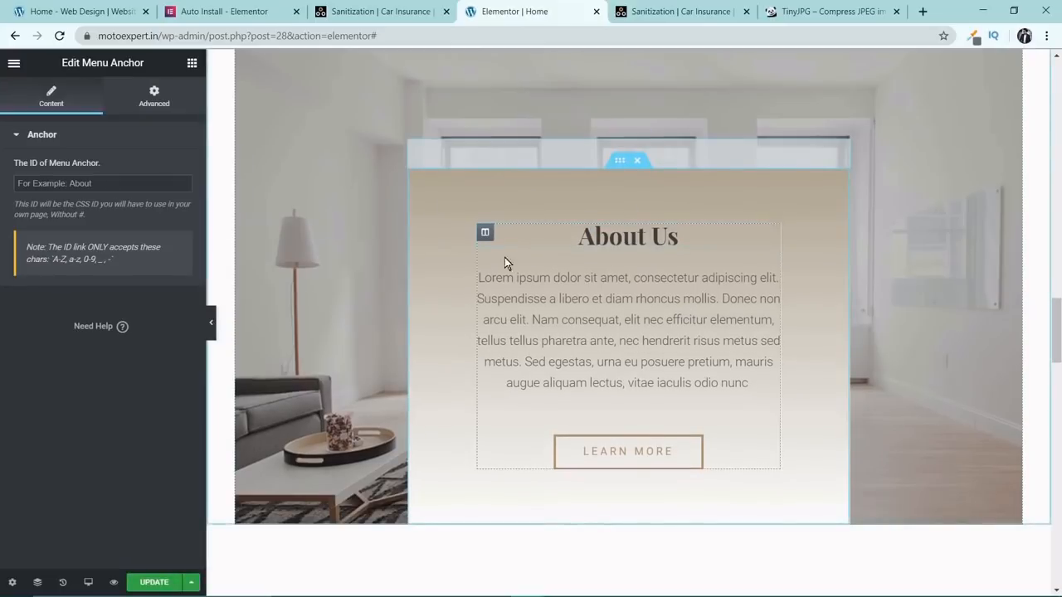
Set the ID of the menu anchor above About Us to #about and update the page.
click(50, 183)
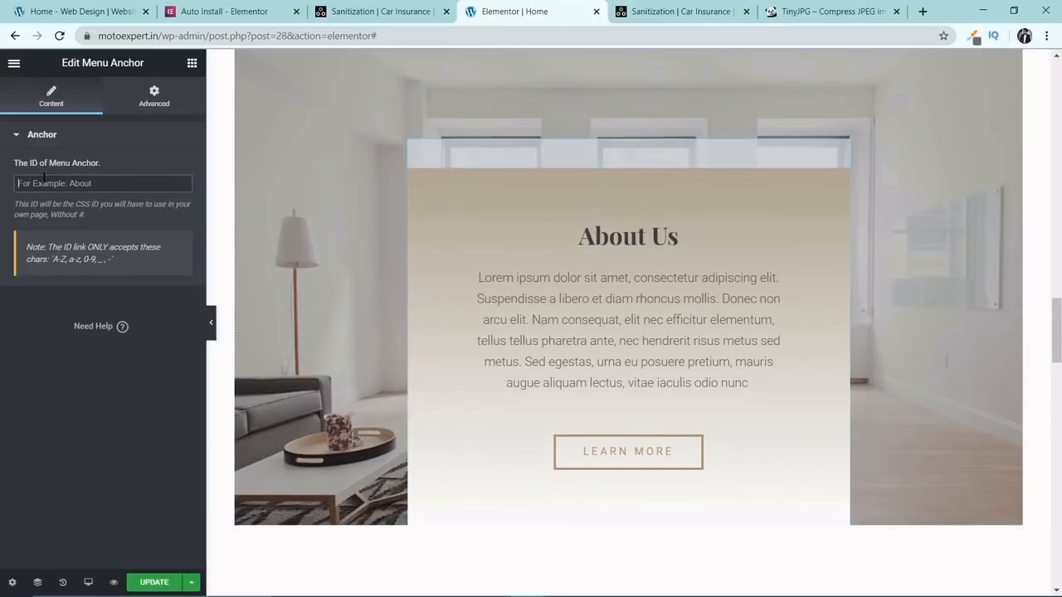
text(#about)
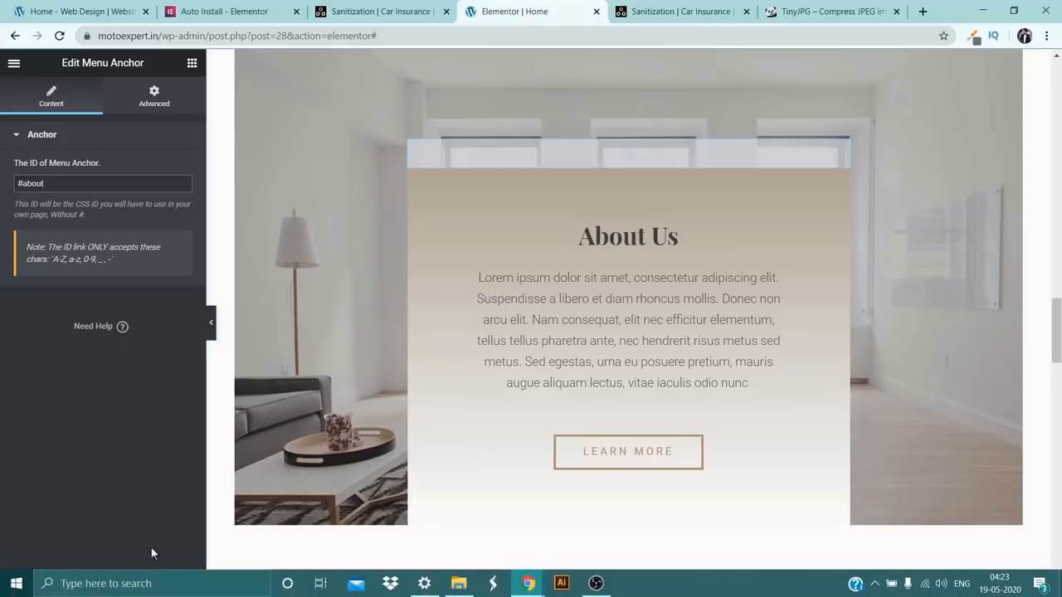
click(163, 582)
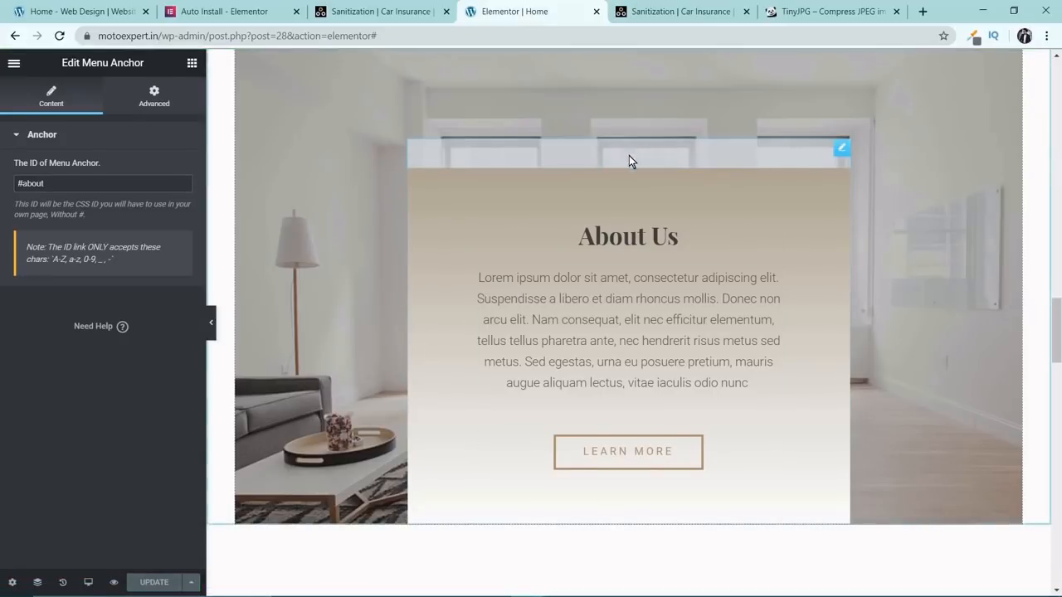
Reload the live homepage and test the About and Contact links in the header navigation.
click(677, 12)
click(60, 36)
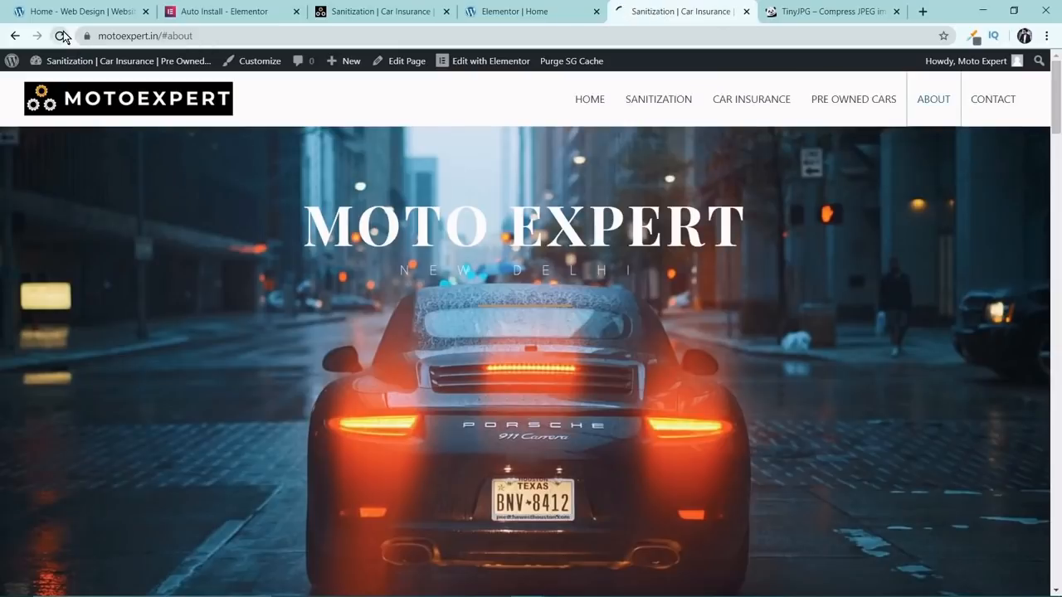
click(931, 103)
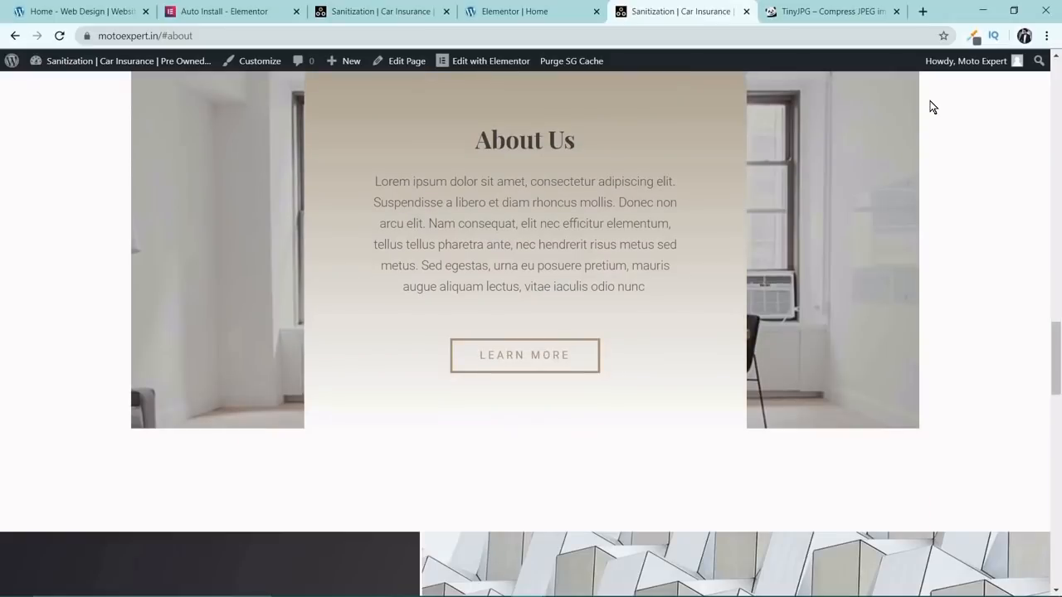
scroll(931, 111, up, 15)
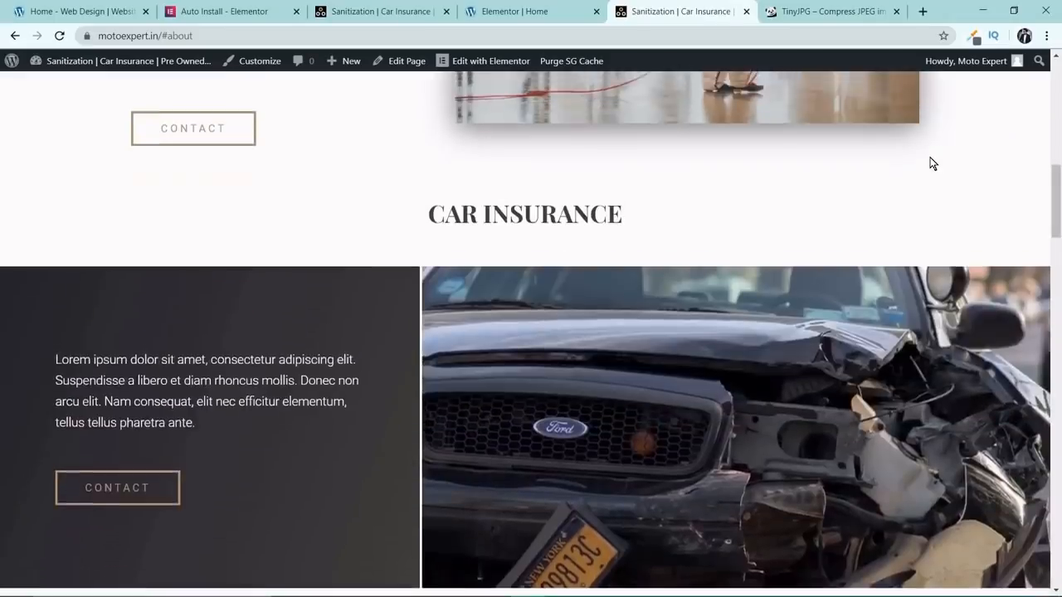
scroll(930, 164, up, 3)
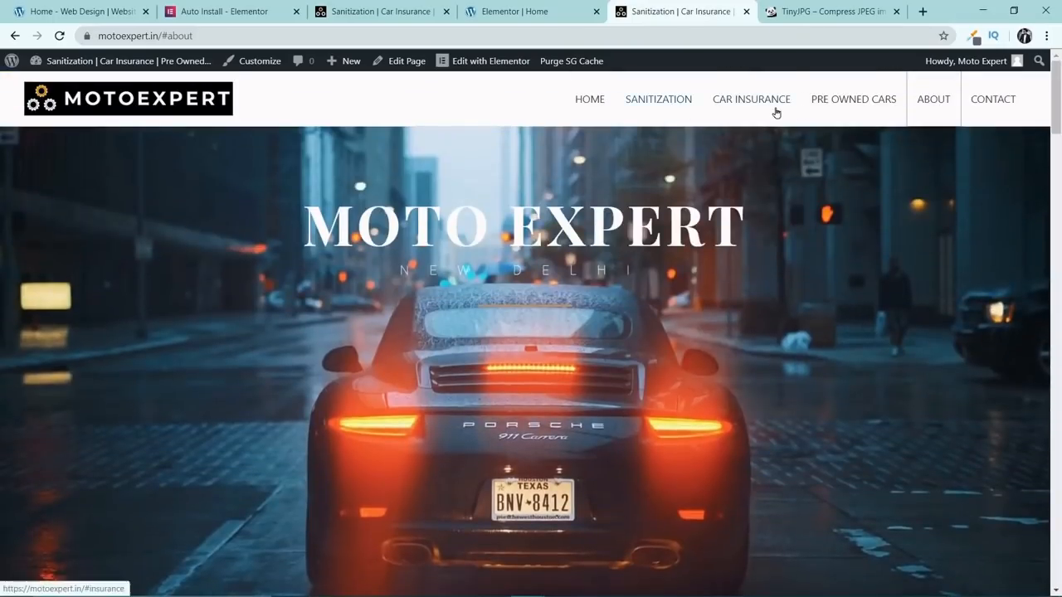
click(985, 101)
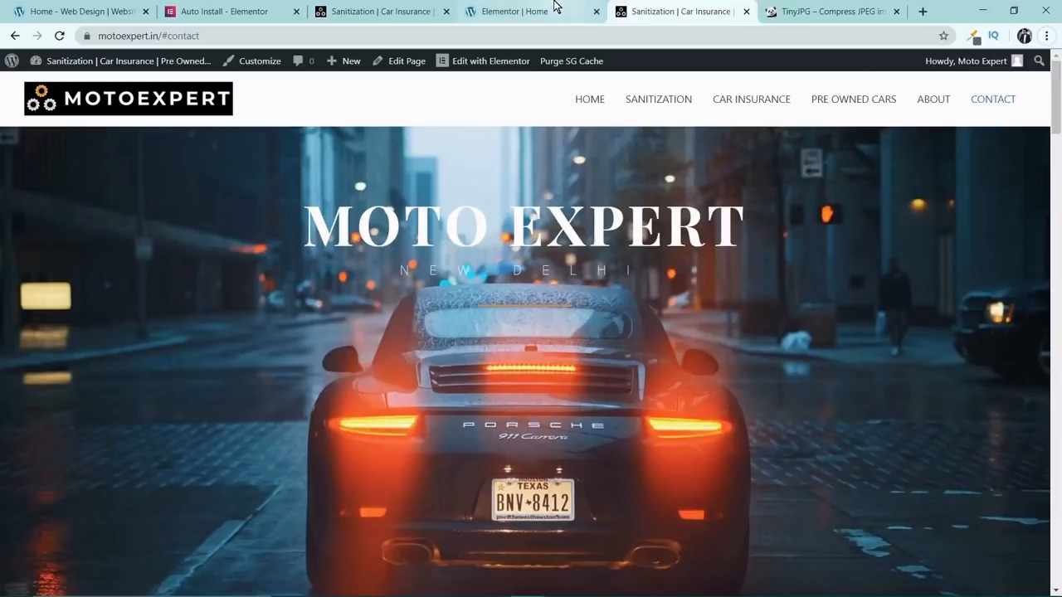
In the Elementor editor, add a menu anchor above the Contact Us heading and set its ID to #contact.
click(526, 11)
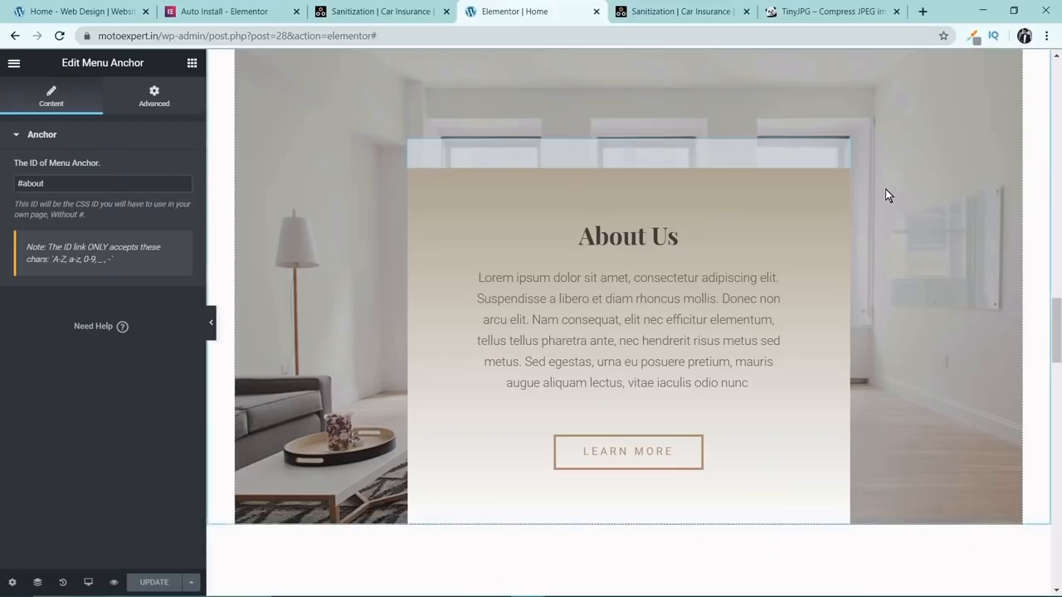
scroll(886, 195, down, 10)
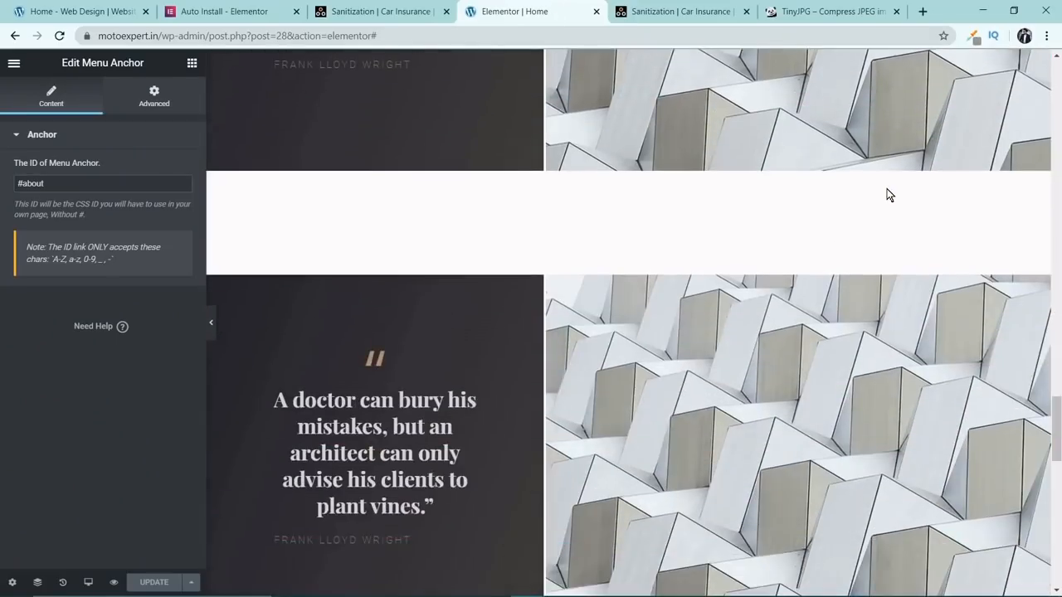
scroll(887, 191, down, 10)
scroll(887, 188, up, 5)
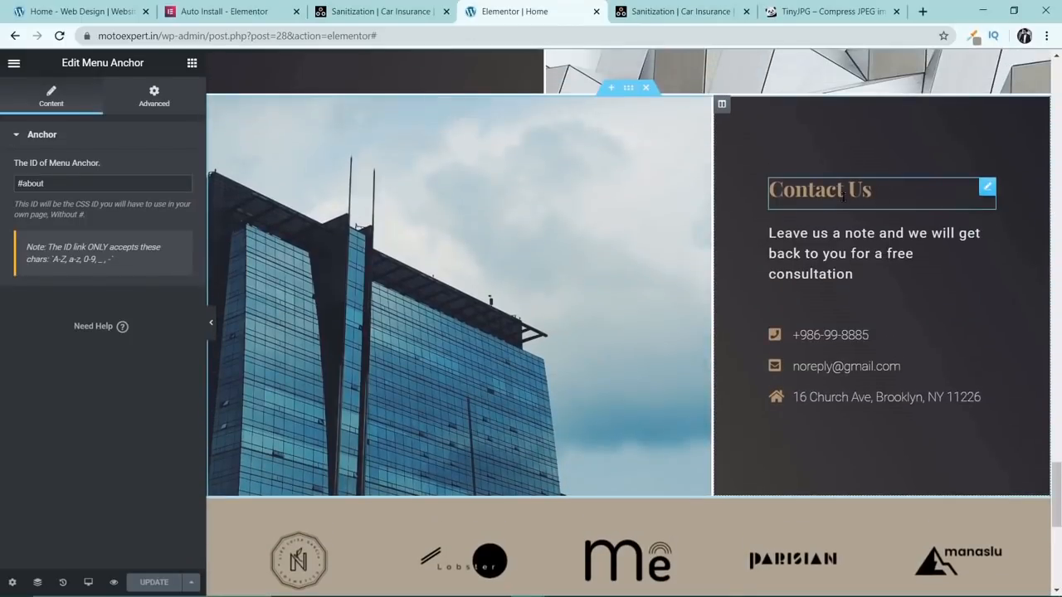
click(843, 196)
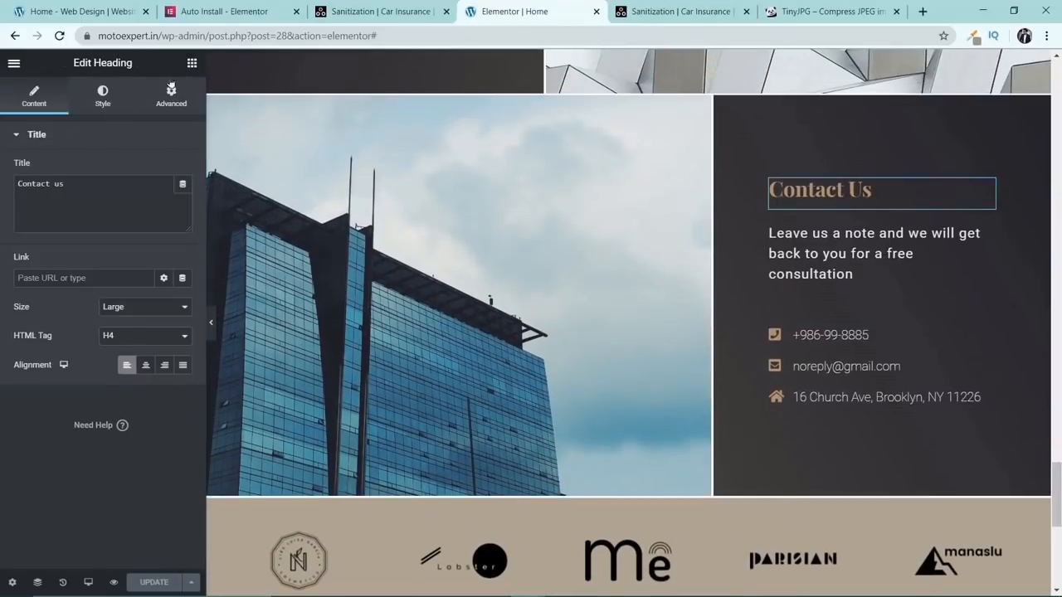
click(192, 63)
text(anch)
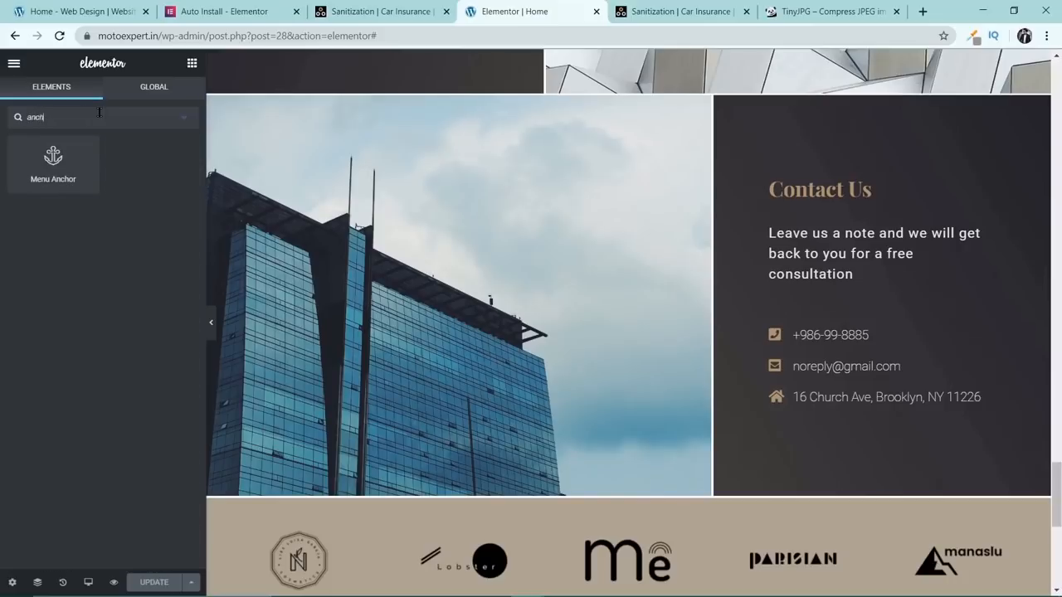
drag(53, 157, 852, 176)
drag(53, 160, 797, 184)
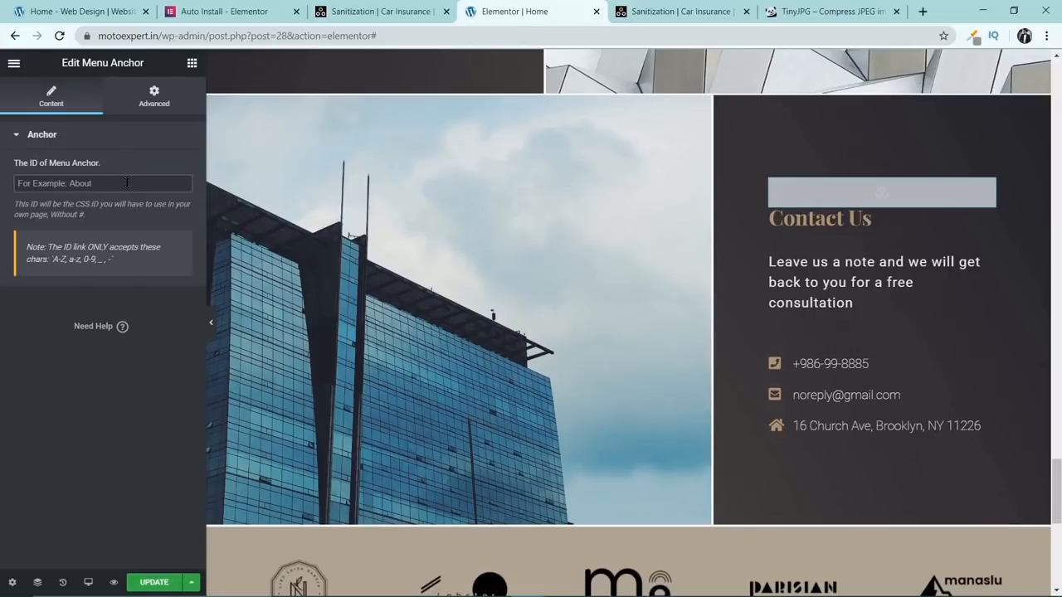
text(#contact)
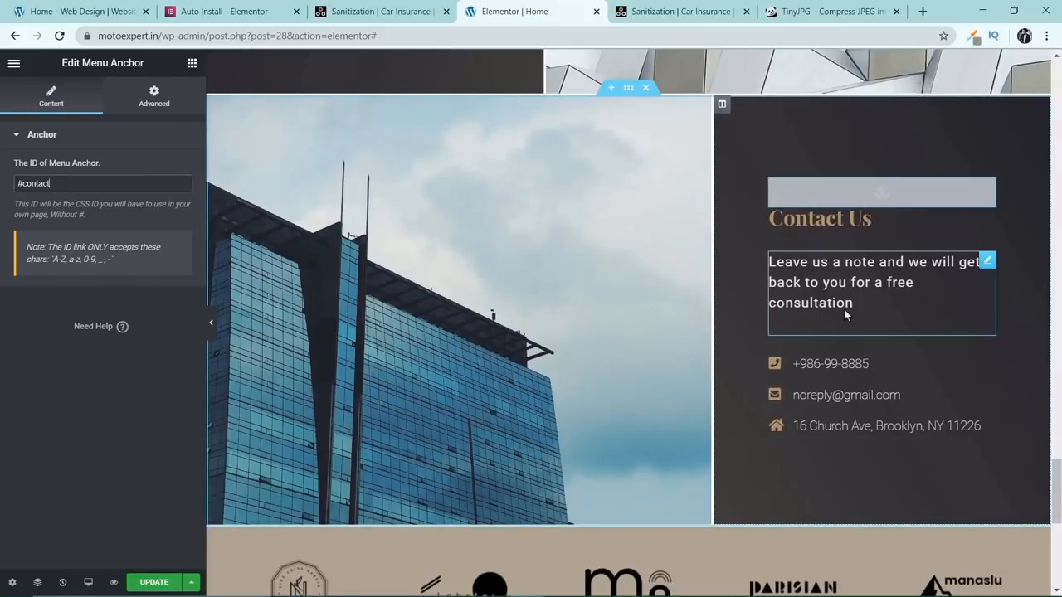
Replace the e-mail entry in the Contact Us icon list with the business's e-mail address and update the page.
click(852, 363)
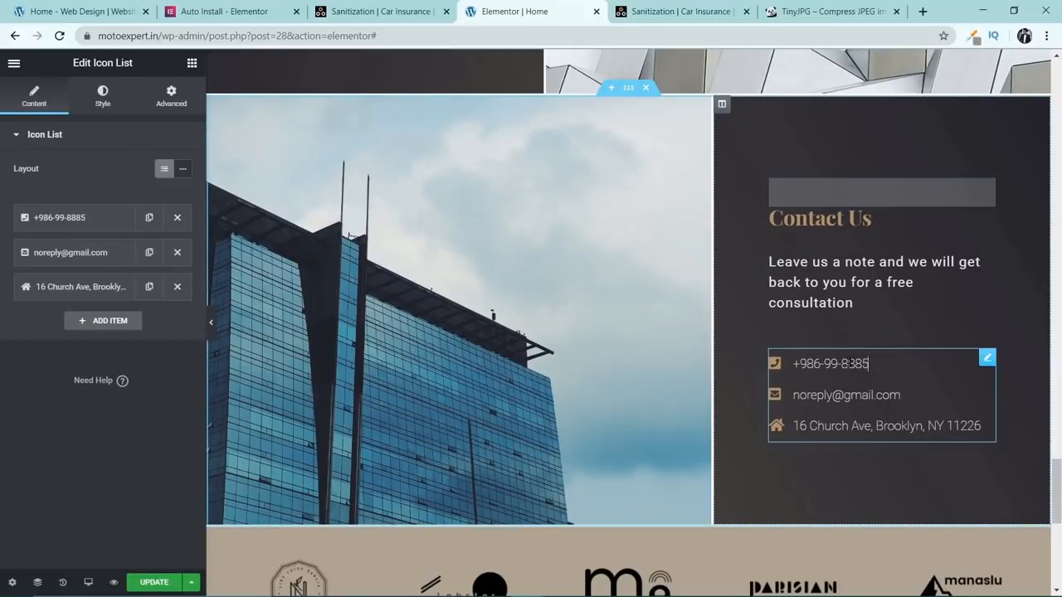
double_click(866, 391)
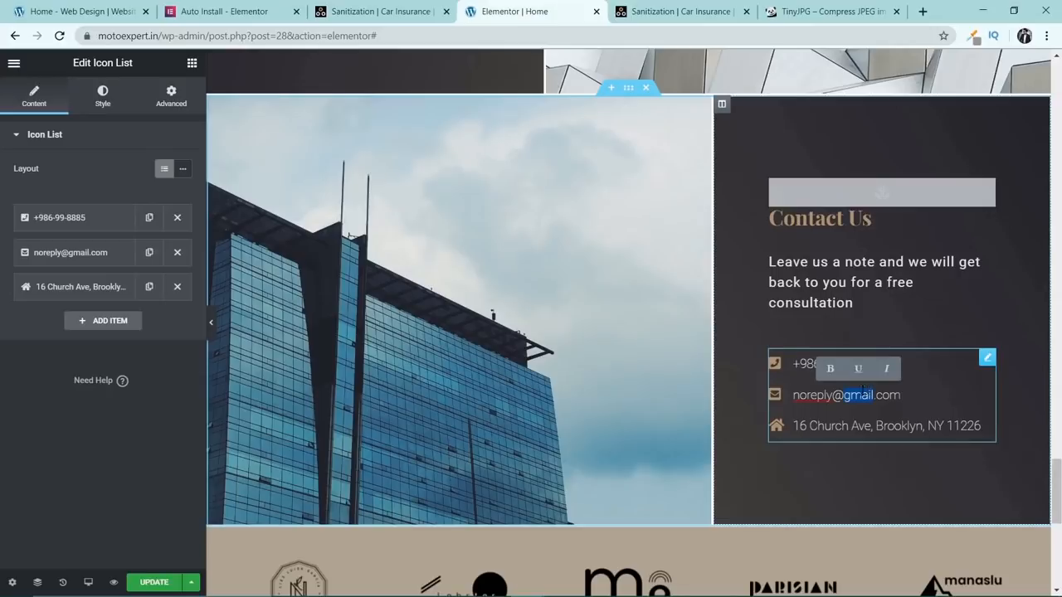
click(824, 393)
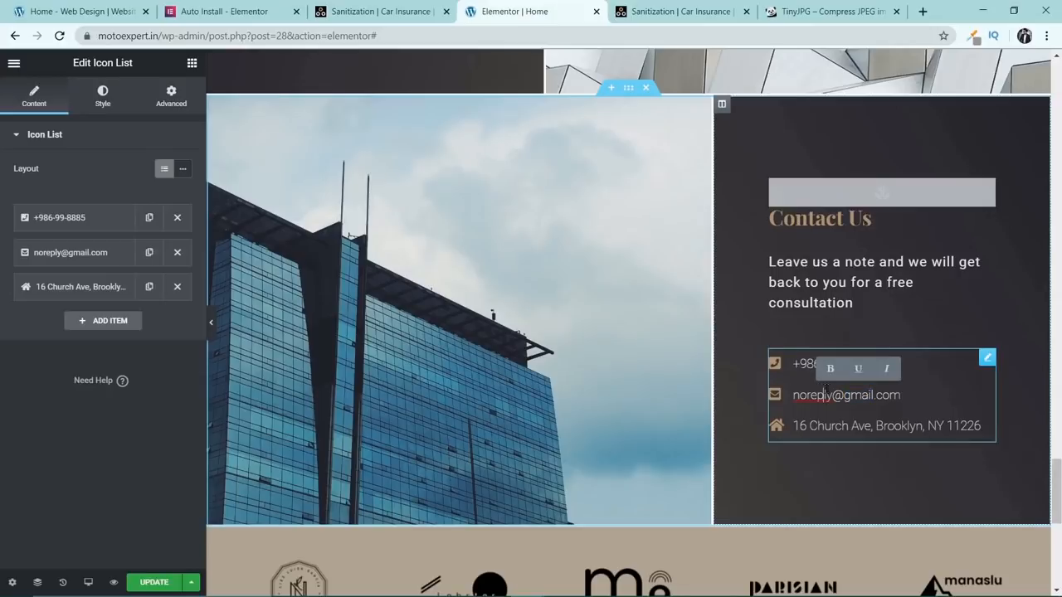
click(83, 253)
drag(106, 301, 0, 273)
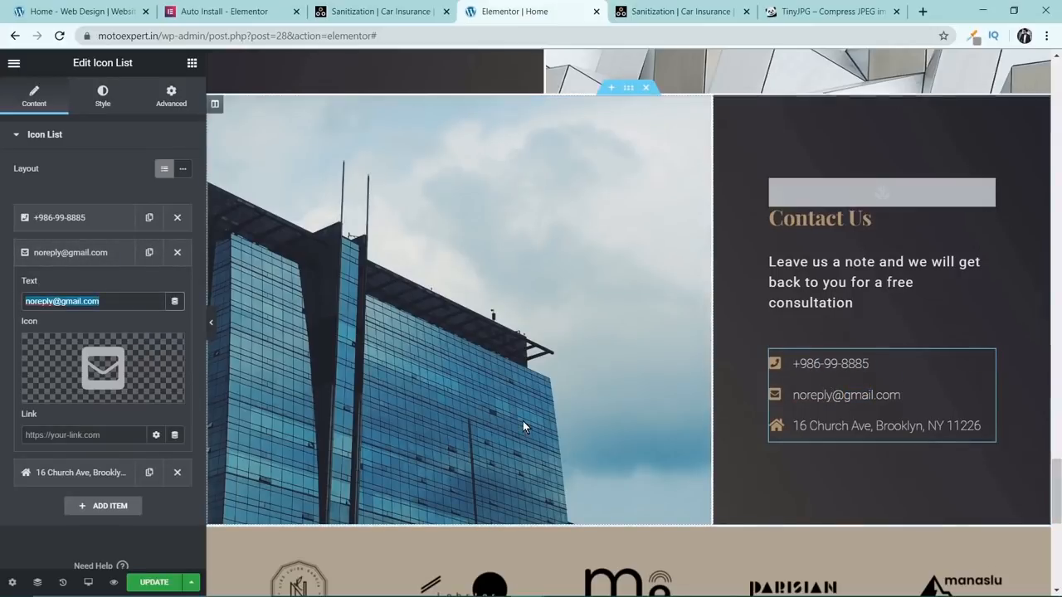
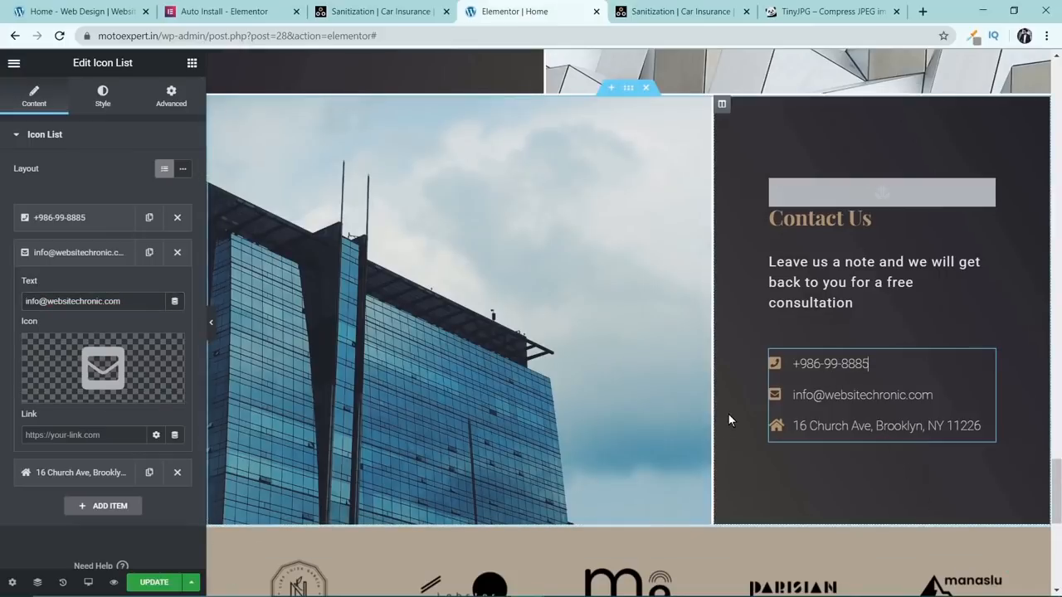
click(165, 582)
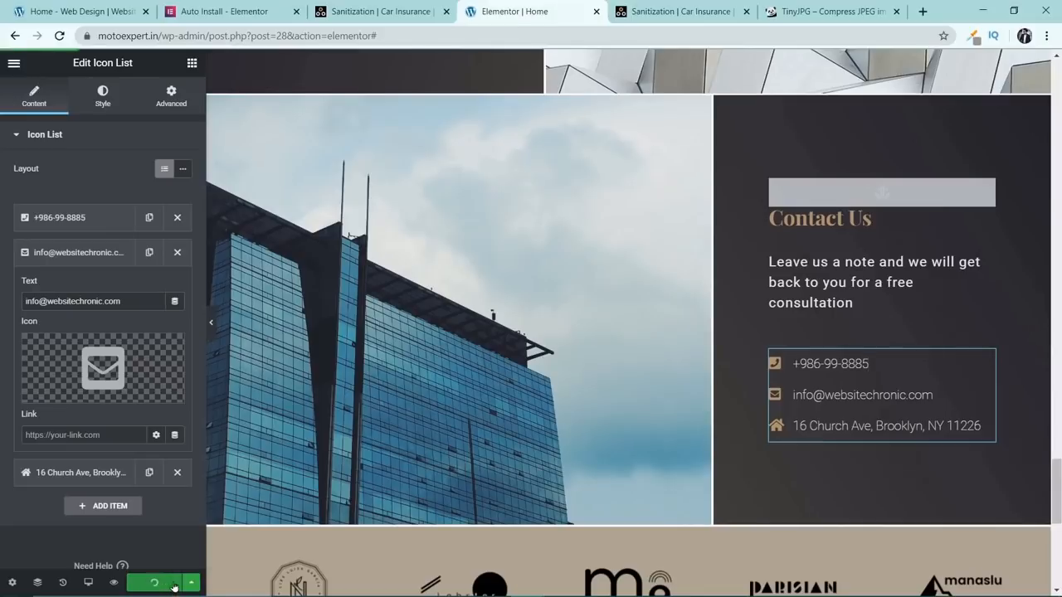
Reload the live homepage and test the Contact link in the header navigation.
click(720, 7)
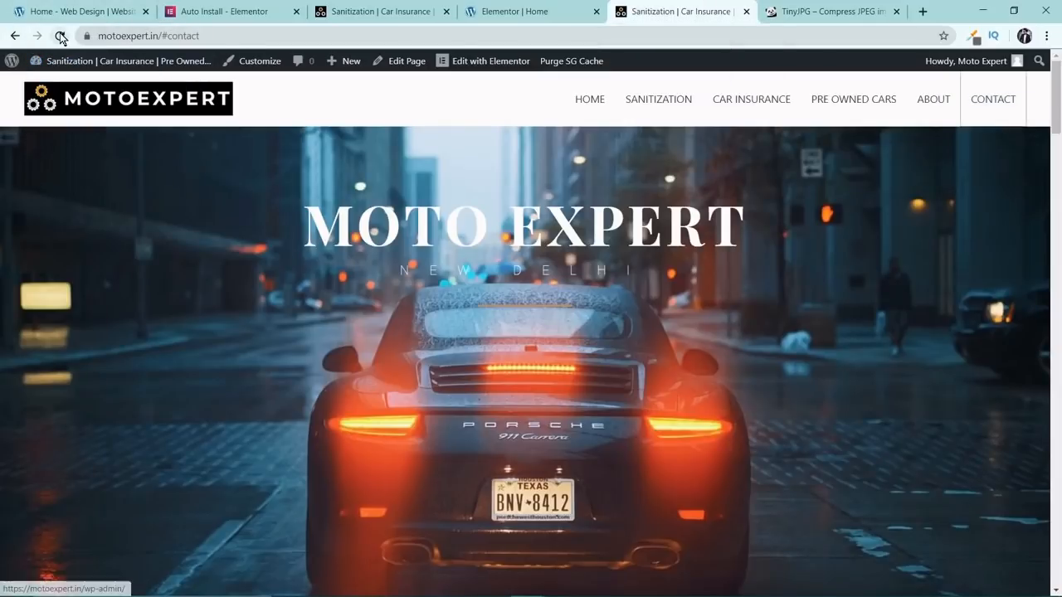
click(60, 37)
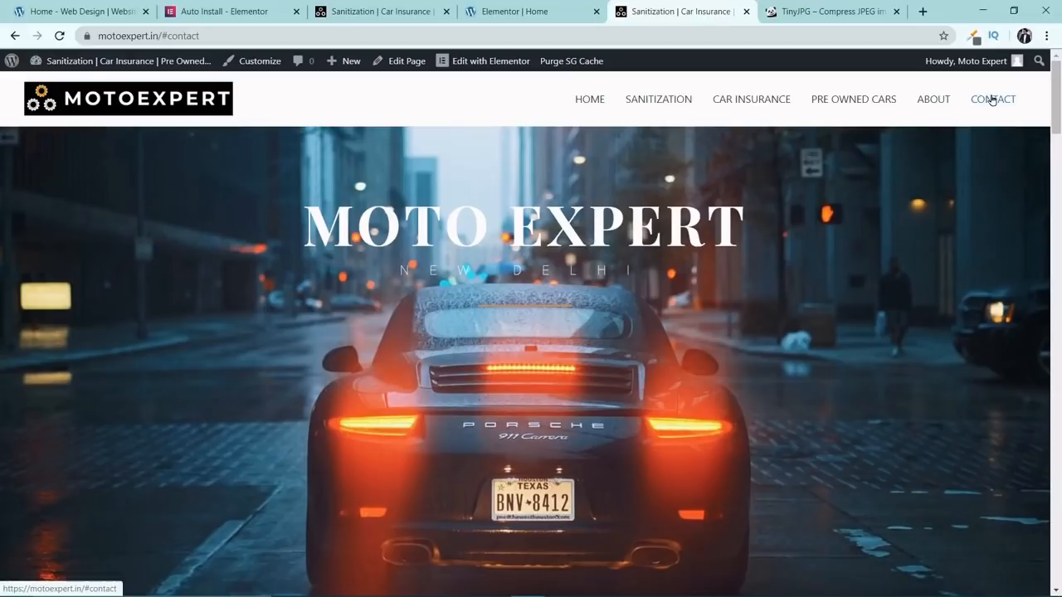
click(992, 99)
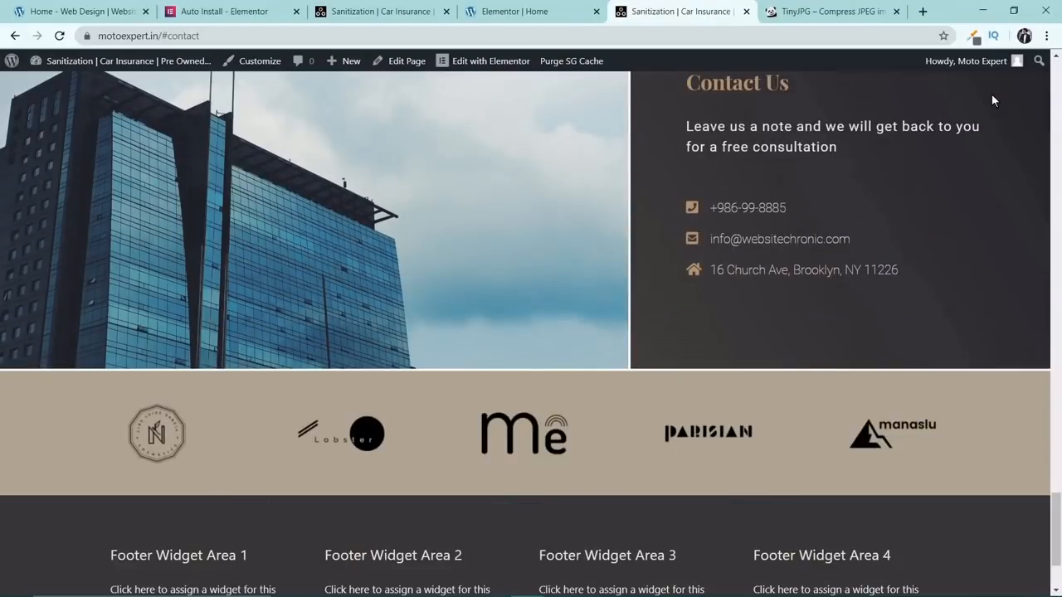
In the Elementor editor, delete one of the two duplicate architect quote sections above Contact Us.
click(515, 12)
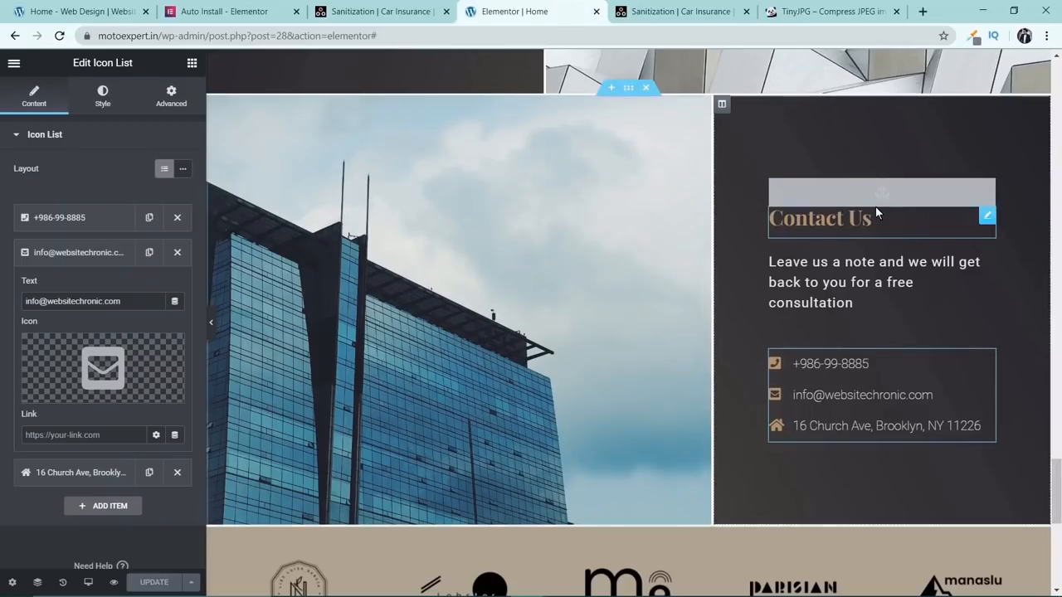
scroll(875, 207, up, 3)
scroll(873, 213, up, 4)
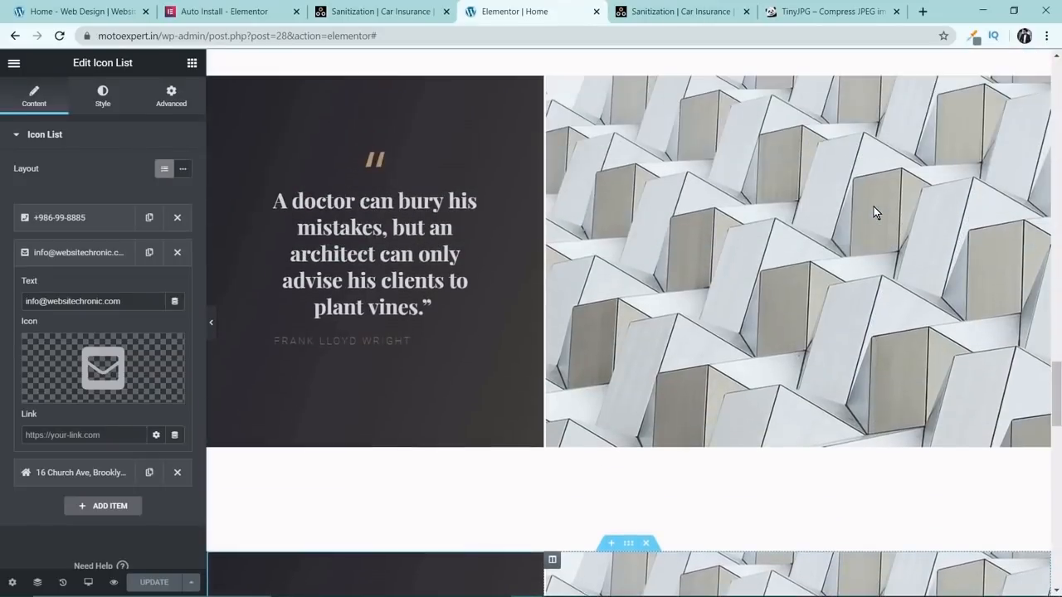
scroll(872, 213, up, 4)
scroll(868, 210, down, 6)
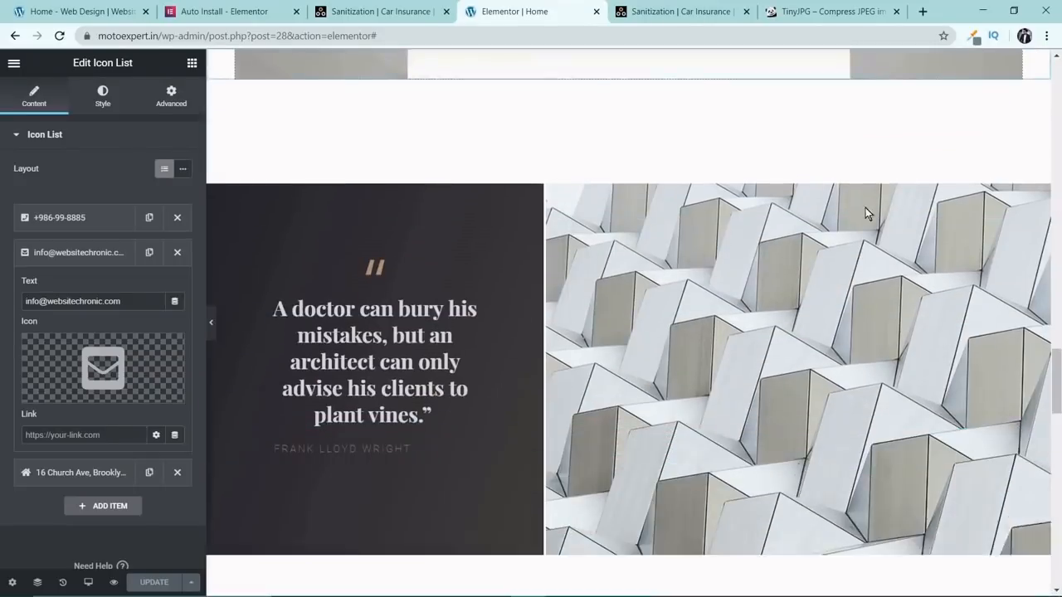
click(646, 138)
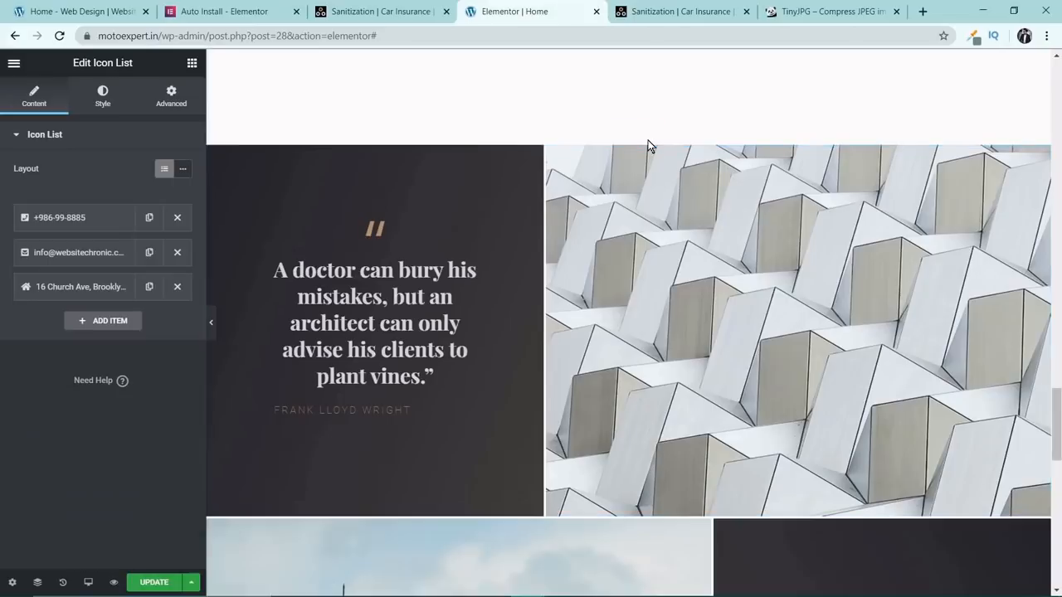
Delete the remaining architect quote section so that About Us is directly followed by Contact Us.
scroll(704, 146, down, 5)
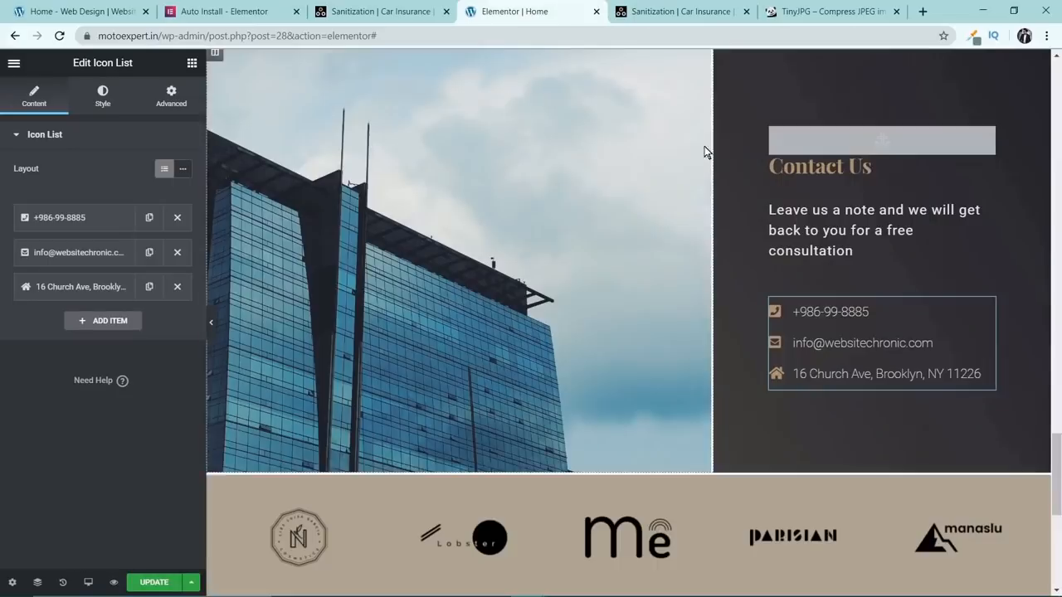
scroll(751, 234, up, 15)
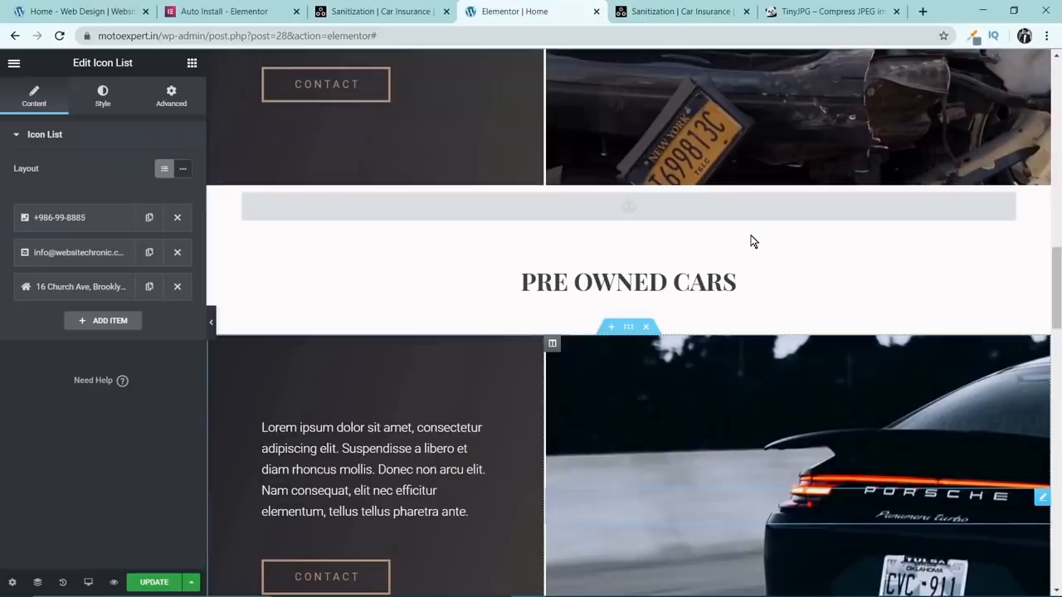
scroll(750, 234, up, 2)
scroll(749, 235, down, 10)
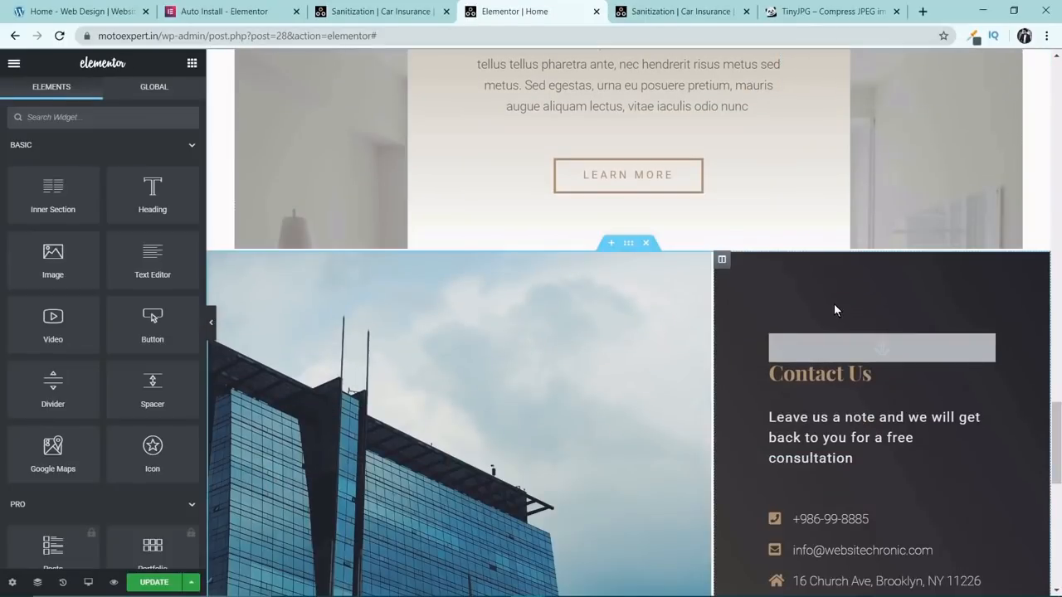
Add a new section between About Us and Contact Us and place a Spacer widget in it.
scroll(832, 303, up, 2)
scroll(831, 303, down, 3)
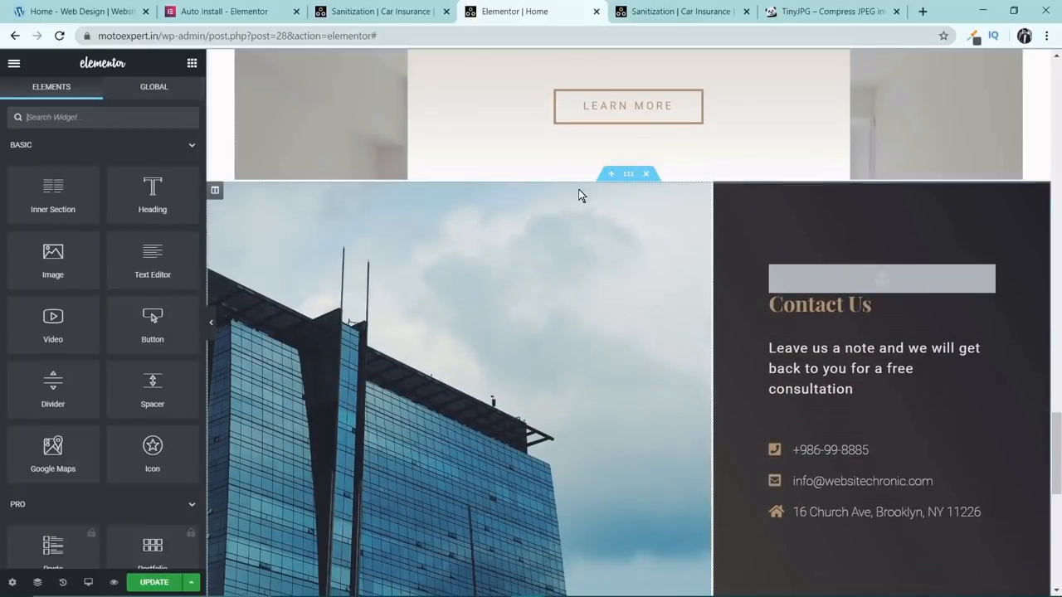
click(612, 176)
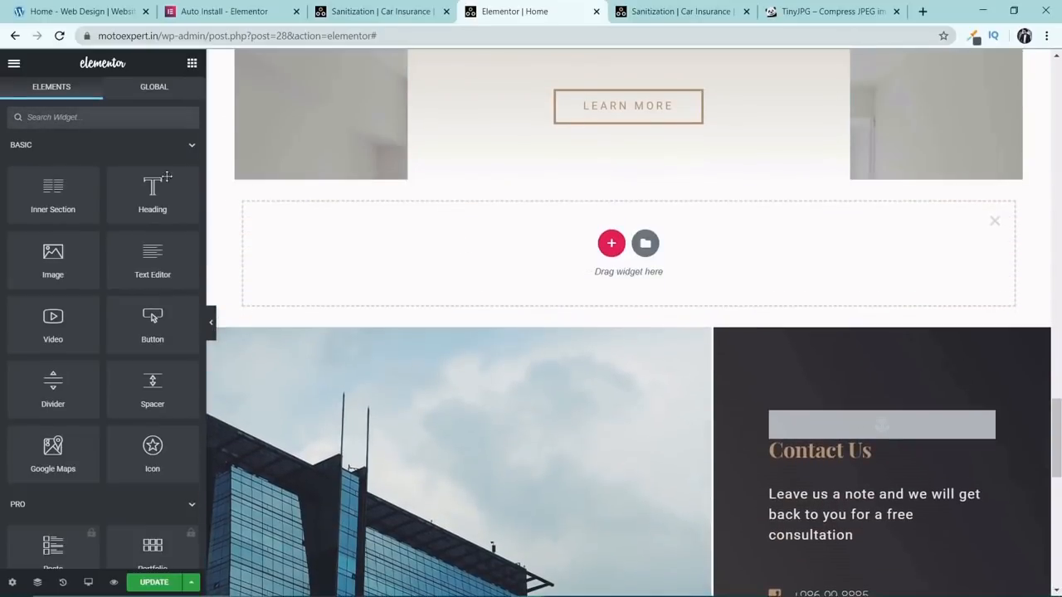
drag(169, 384, 546, 247)
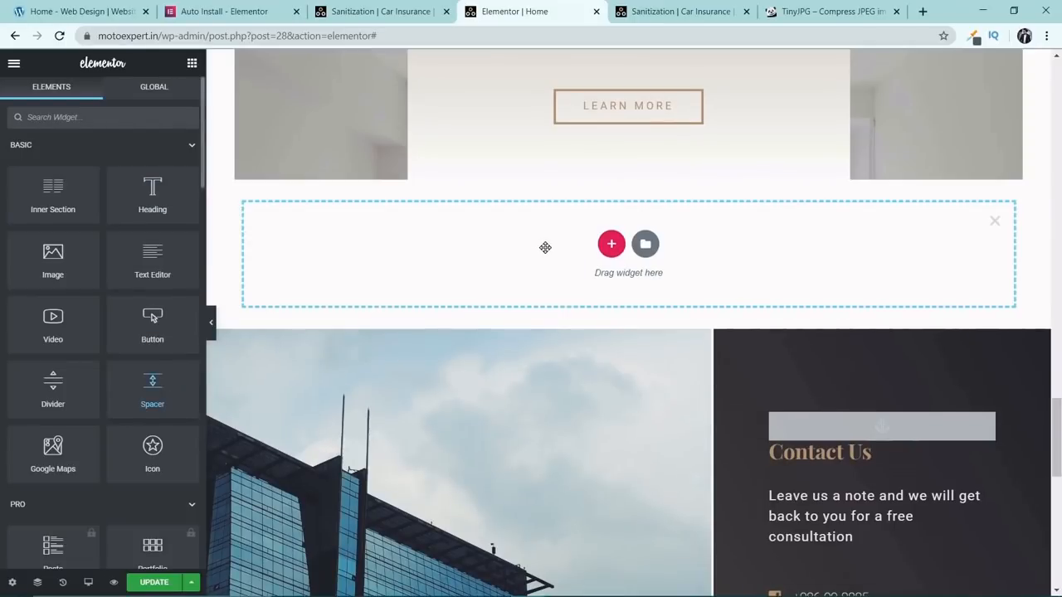
Hide the editor panel and review the page's layout and spacing from the Sanitization section down to the footer.
click(209, 322)
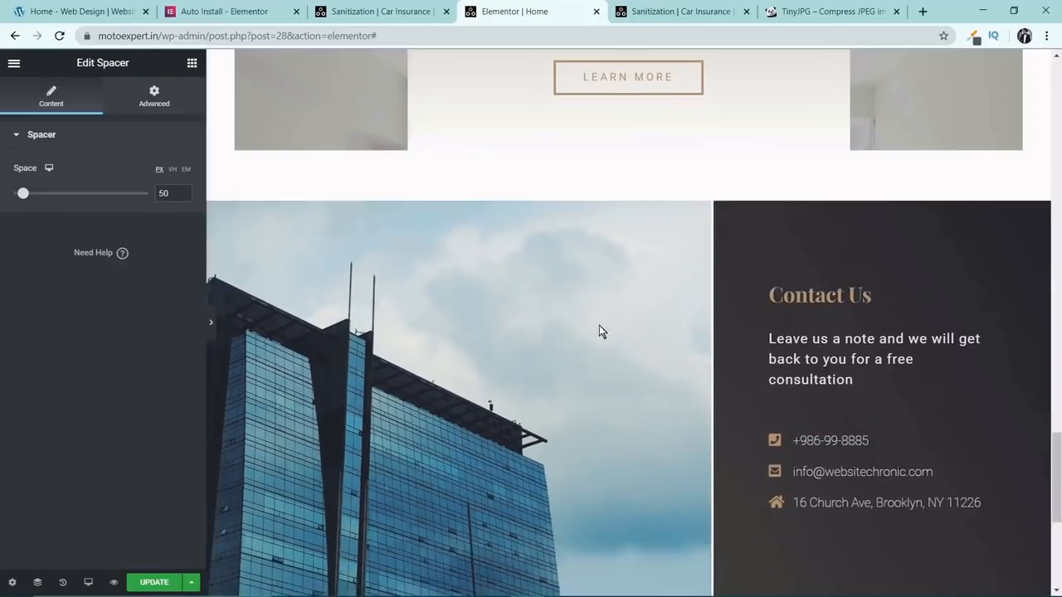
scroll(846, 365, up, 4)
scroll(844, 366, up, 10)
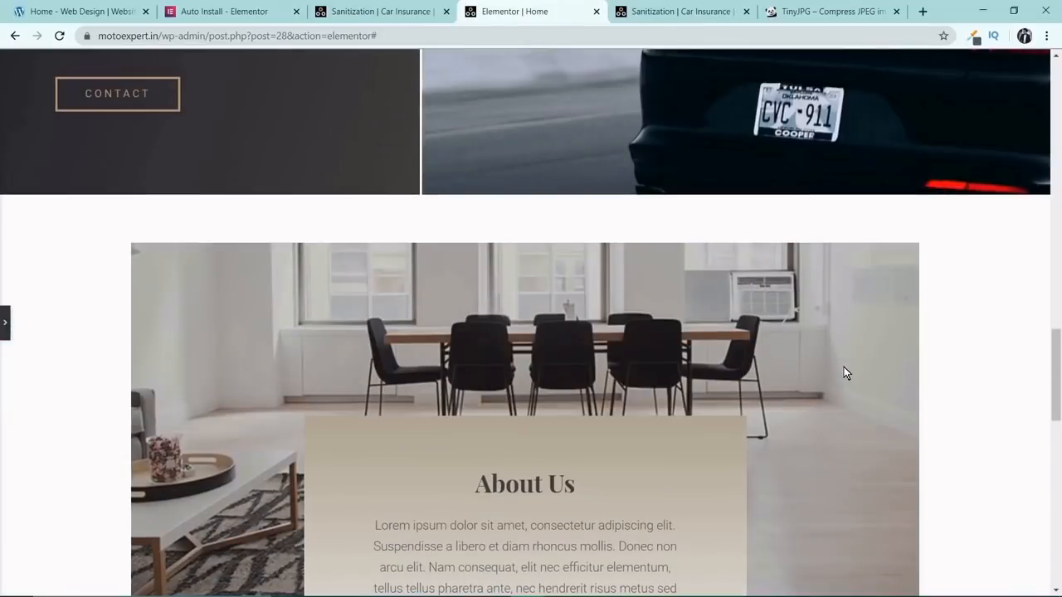
scroll(844, 369, up, 2)
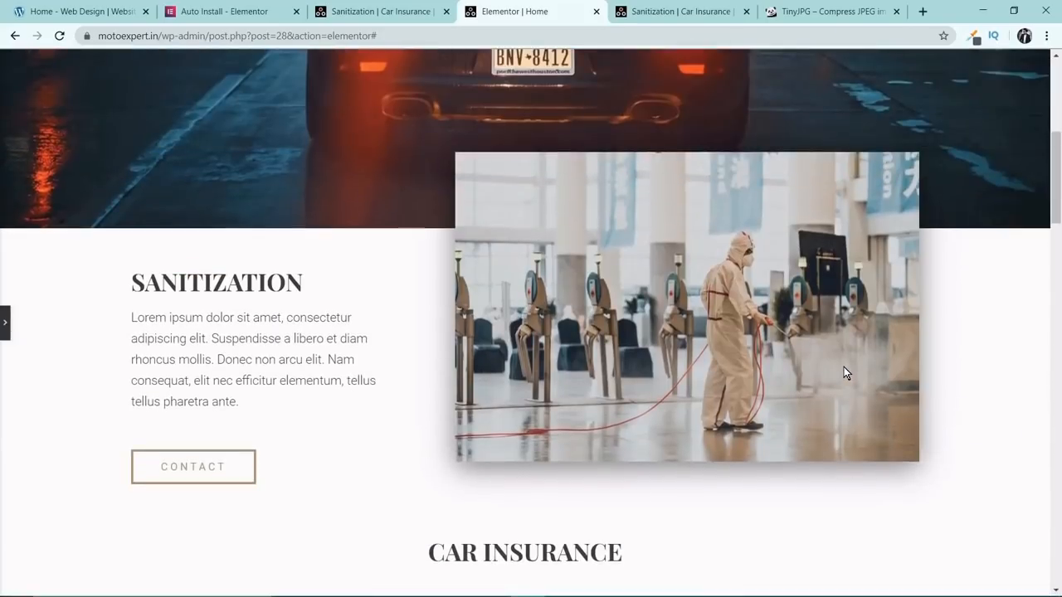
scroll(843, 368, down, 3)
scroll(835, 378, down, 3)
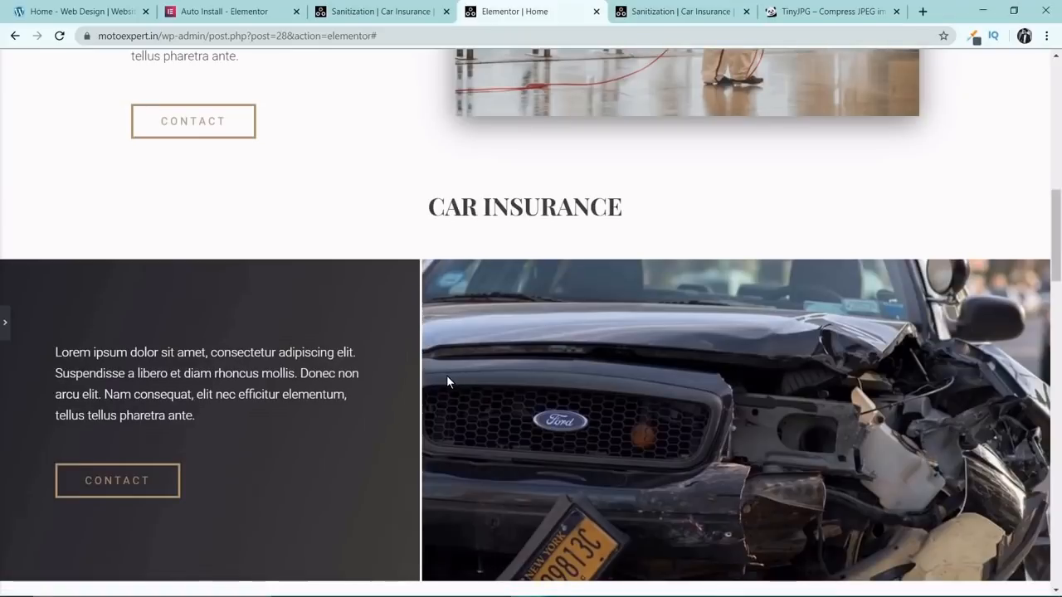
scroll(490, 302, up, 5)
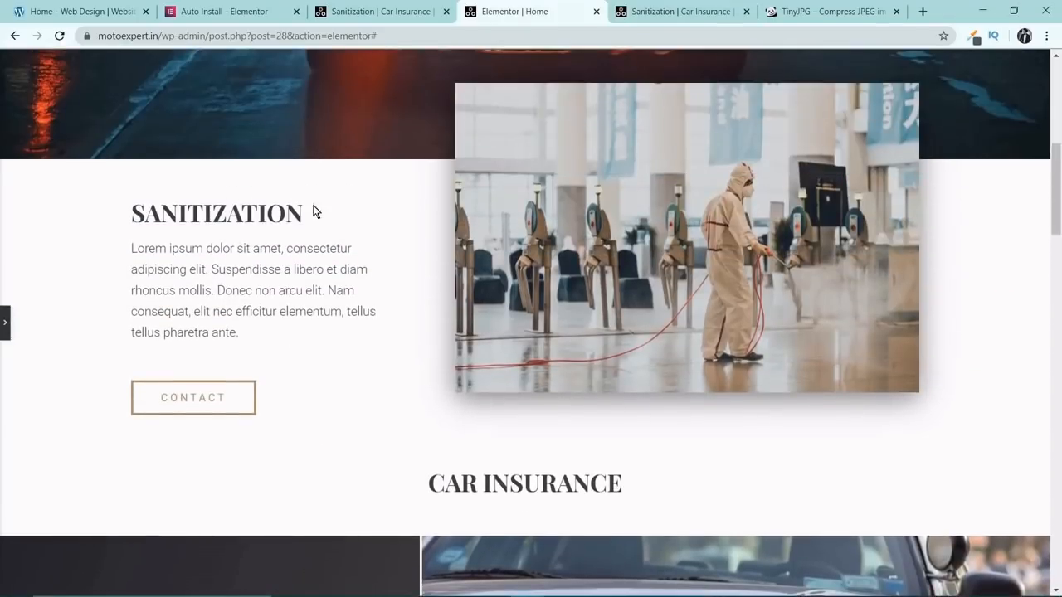
scroll(423, 298, down, 8)
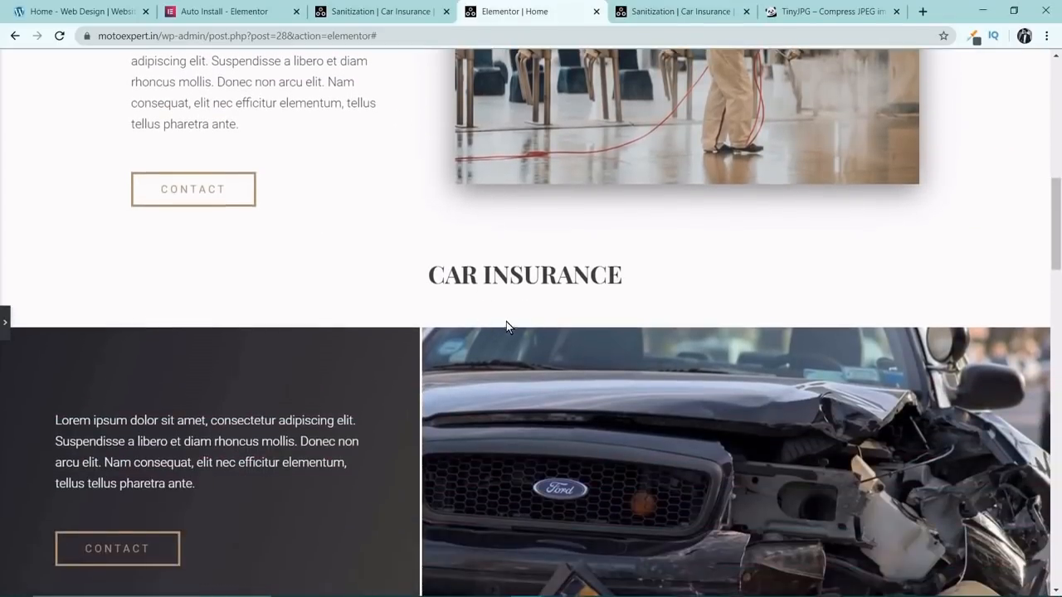
scroll(525, 265, down, 3)
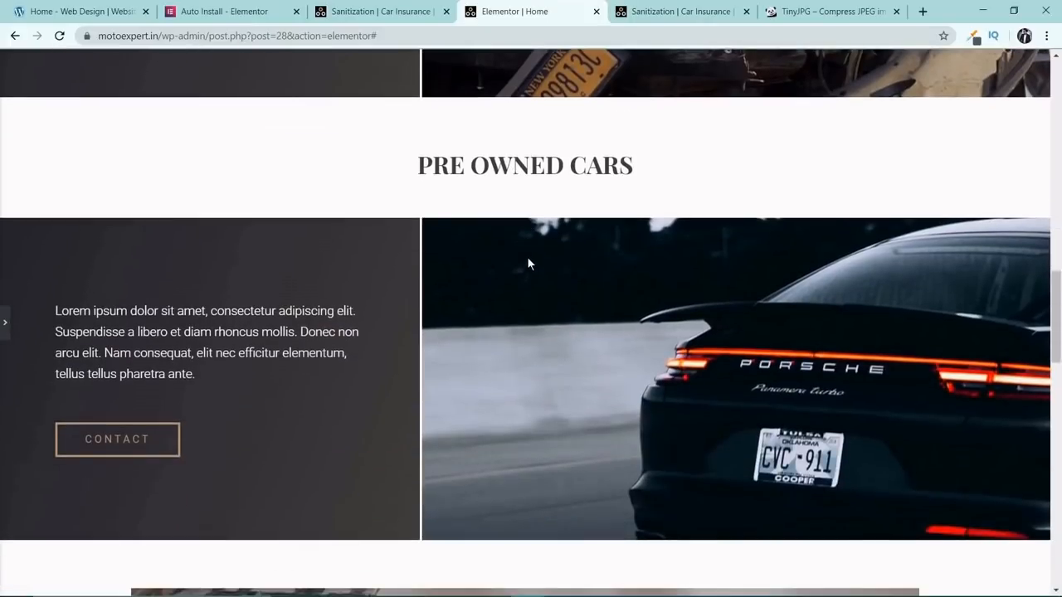
scroll(529, 263, down, 4)
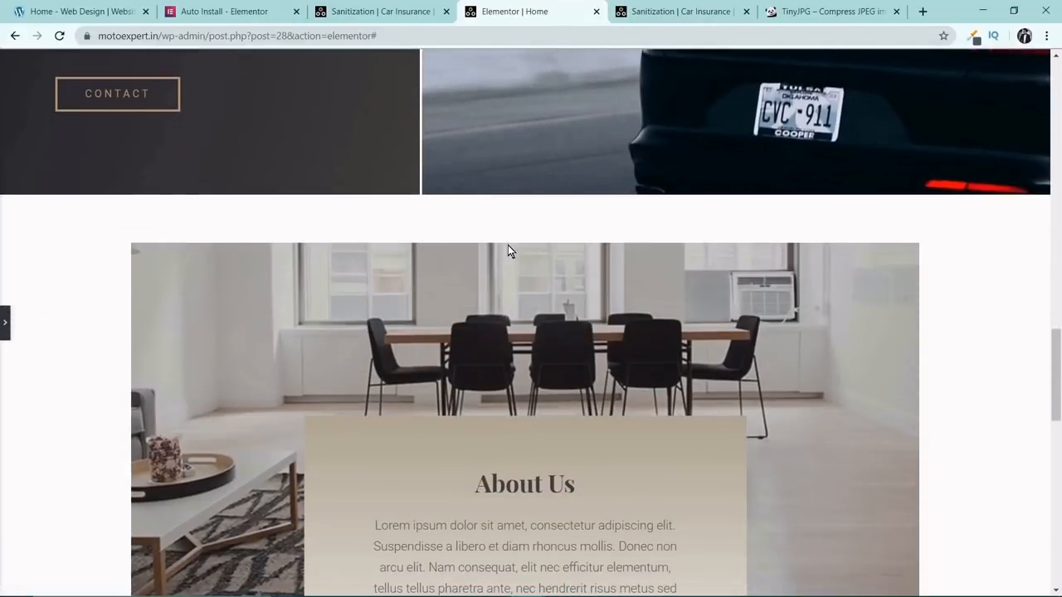
scroll(505, 248, down, 8)
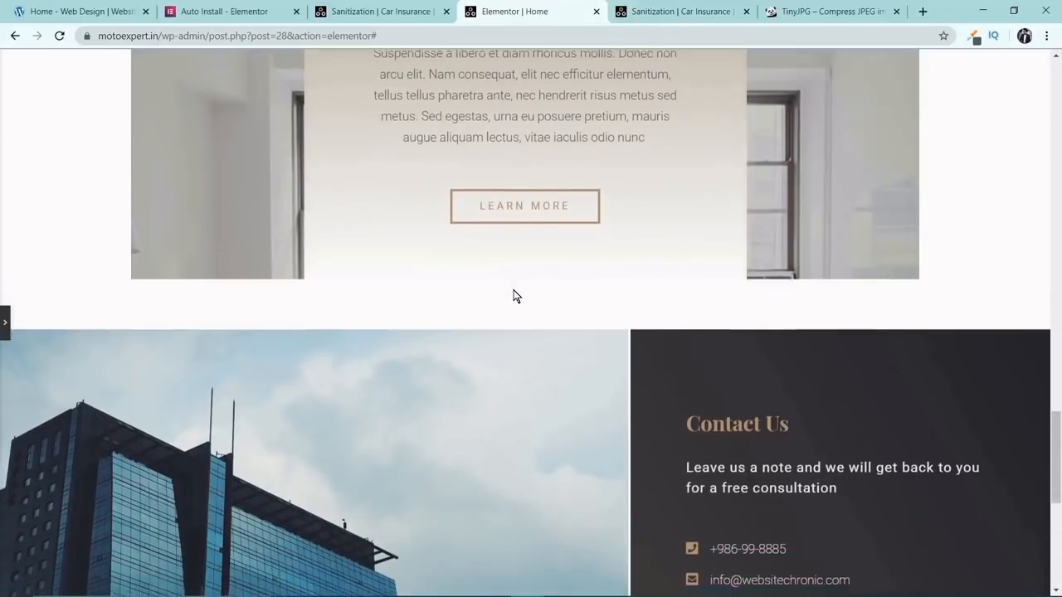
scroll(516, 291, down, 3)
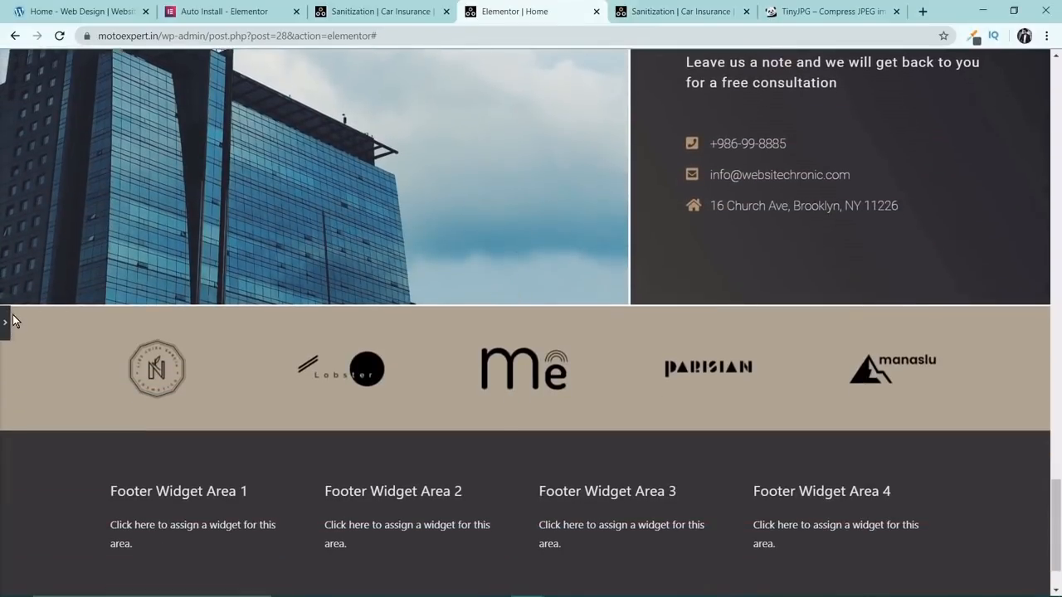
Restore the editor panel, add a new section above the client logos and place a Heading widget in it.
click(7, 323)
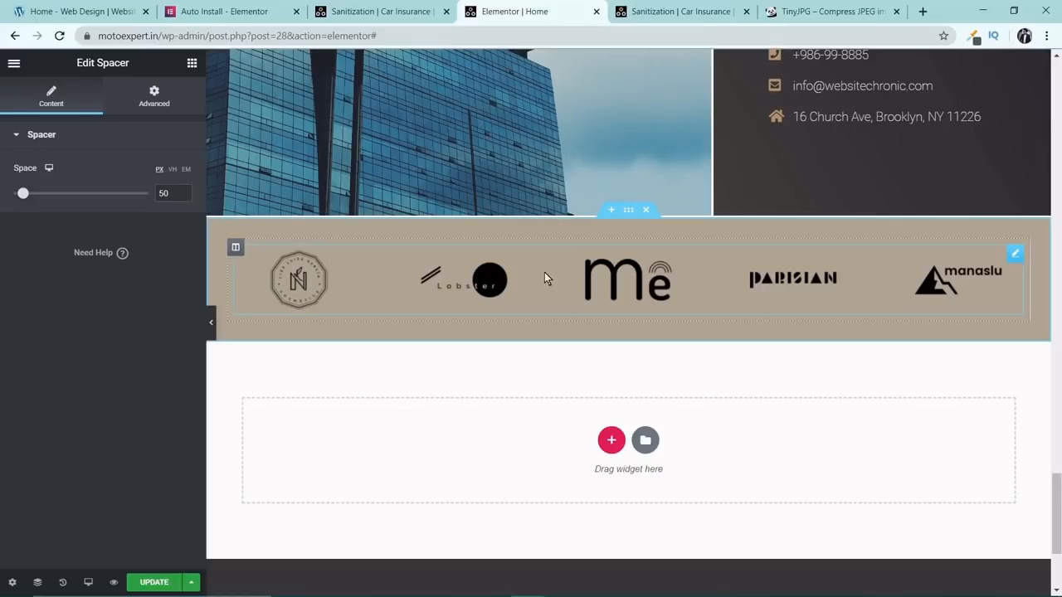
click(614, 210)
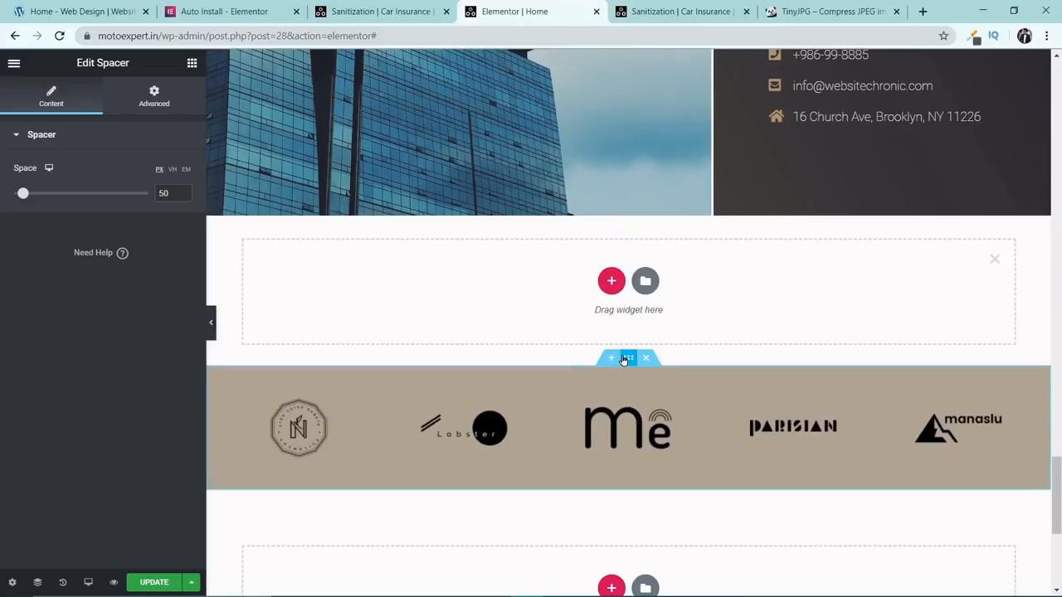
click(191, 63)
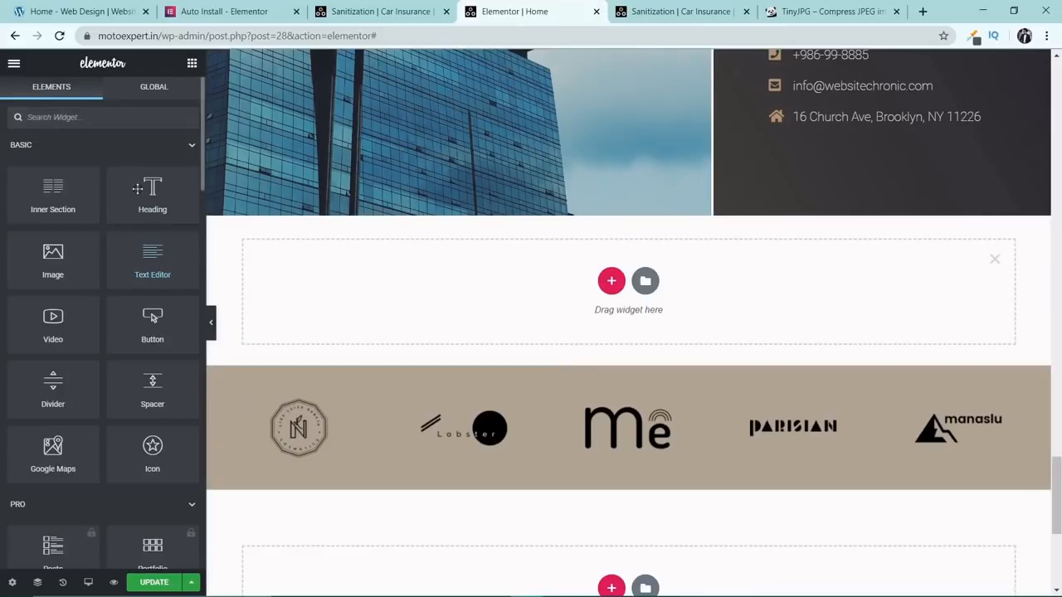
drag(152, 193, 603, 309)
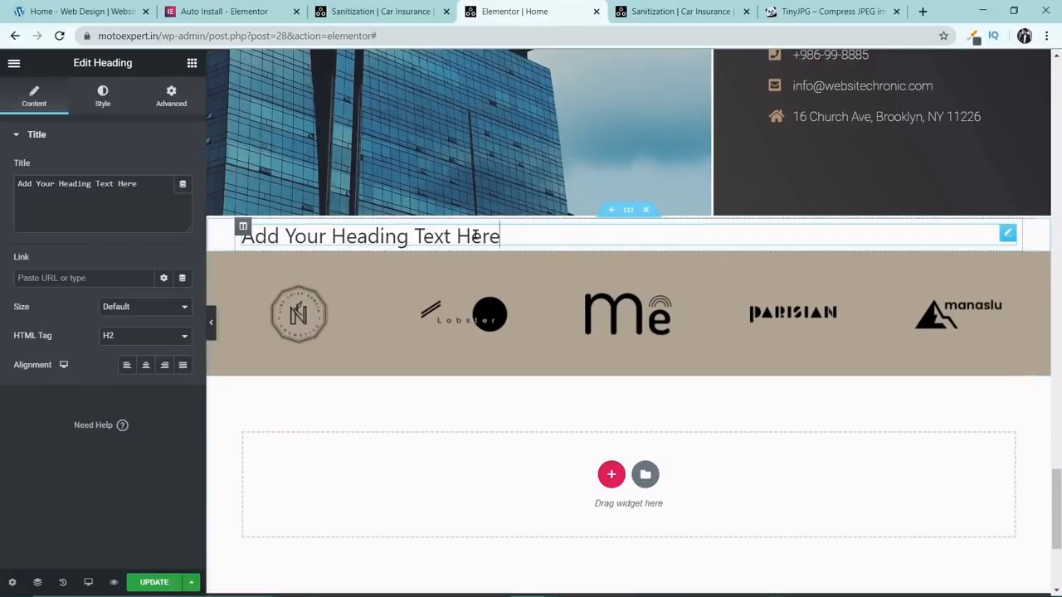
Set the new heading's text above the client logos to "Our Clients" and centre it.
triple_click(395, 239)
triple_click(103, 212)
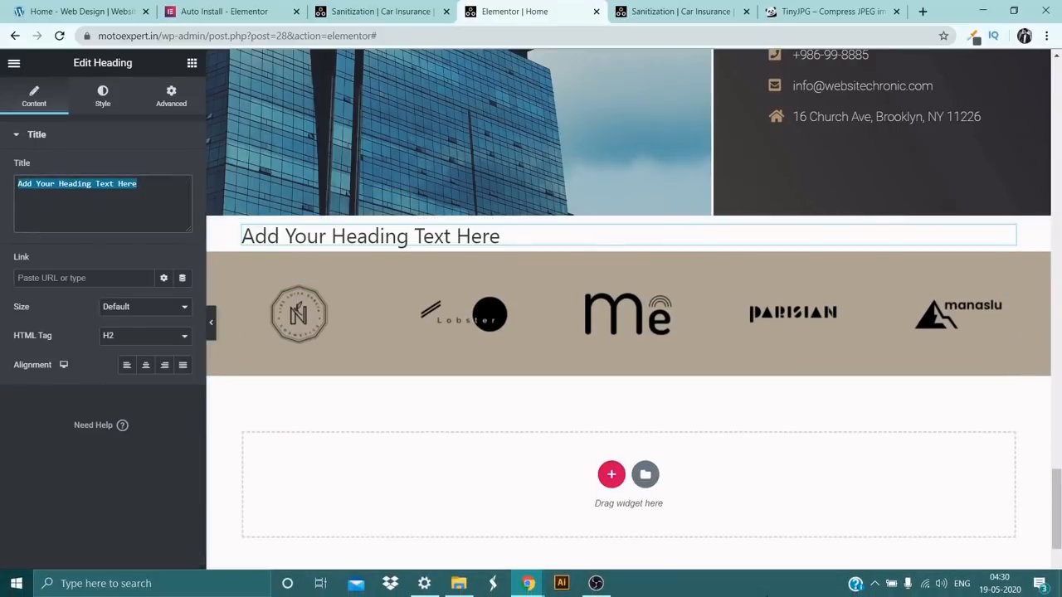
text(Our Cl)
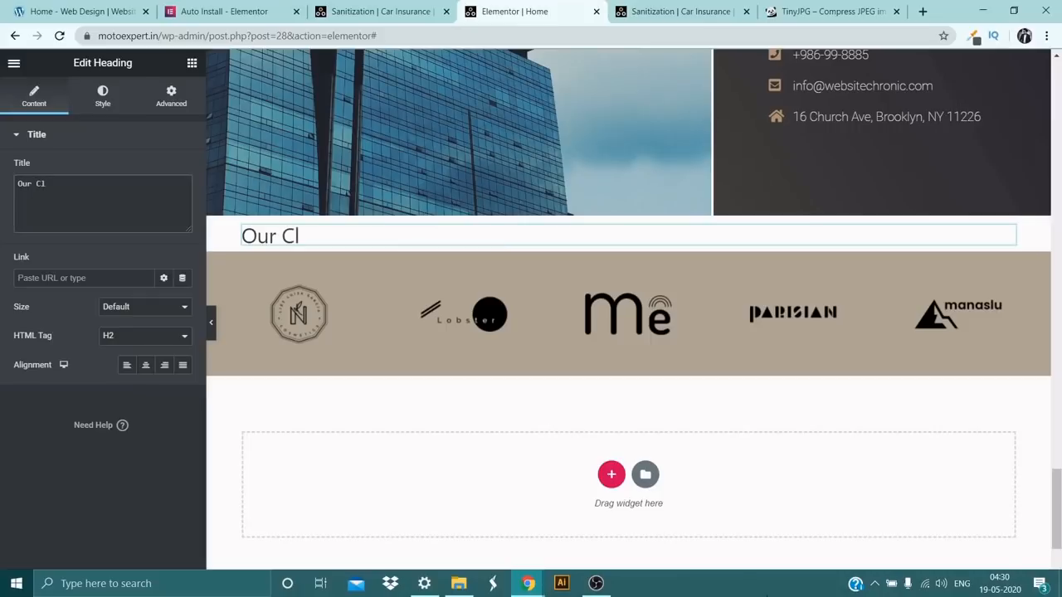
text(ients)
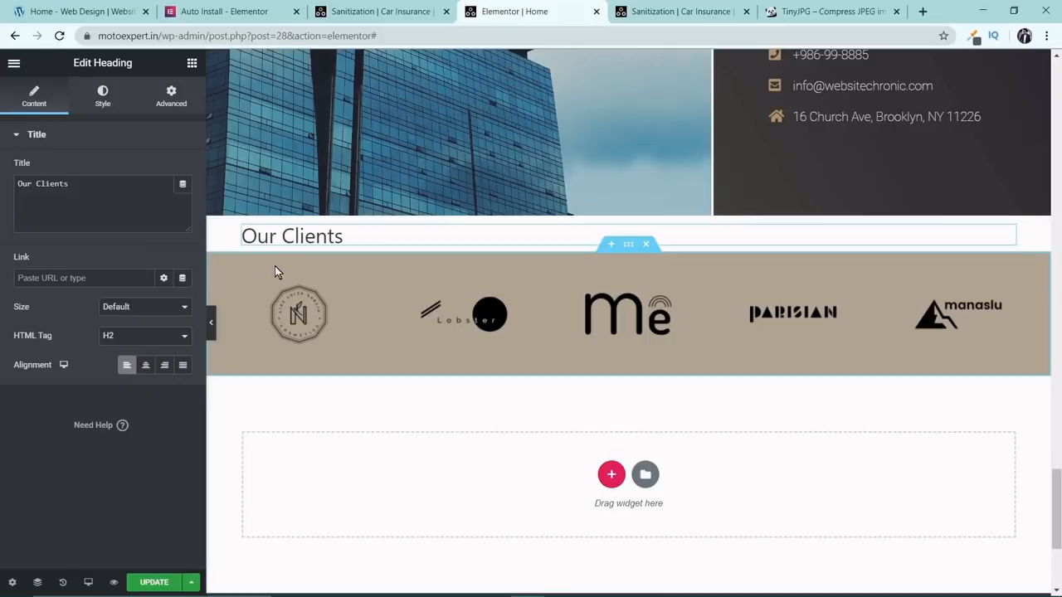
click(145, 365)
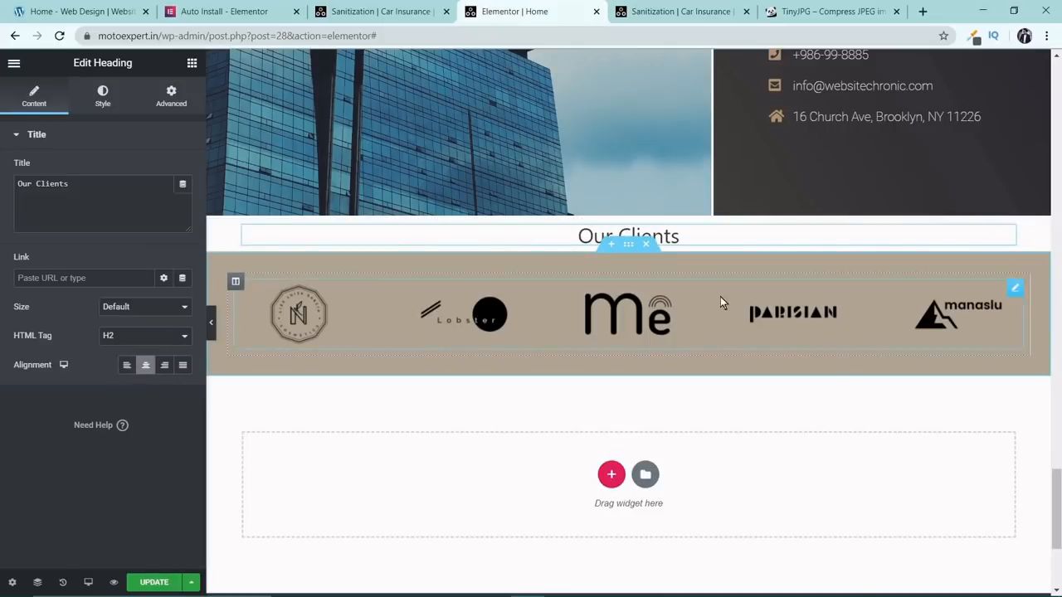
Delete the client logos section and the "Our Clients" heading section below Contact Us.
double_click(616, 236)
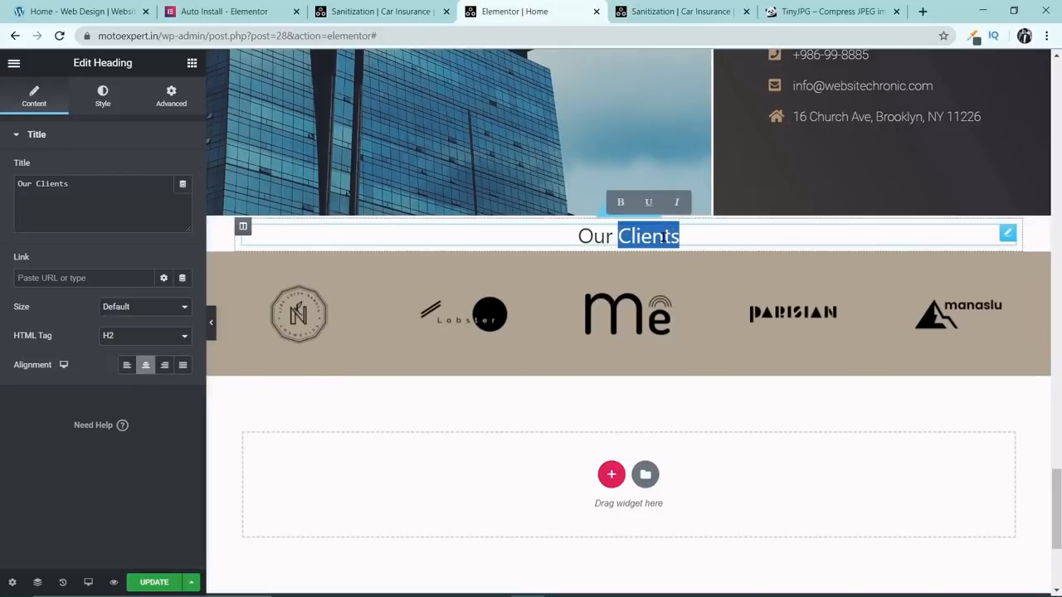
click(645, 244)
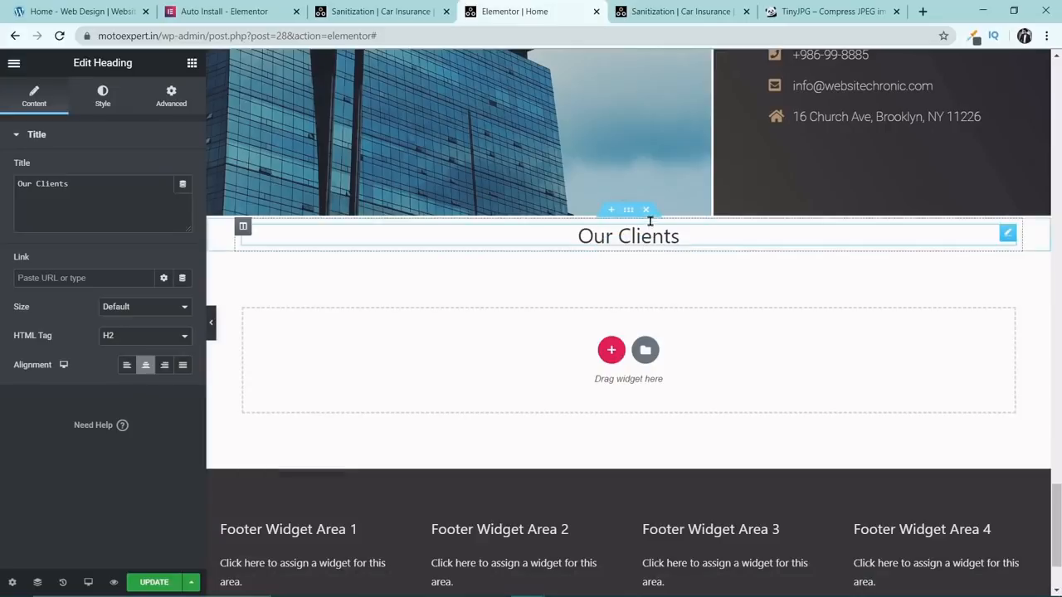
click(648, 213)
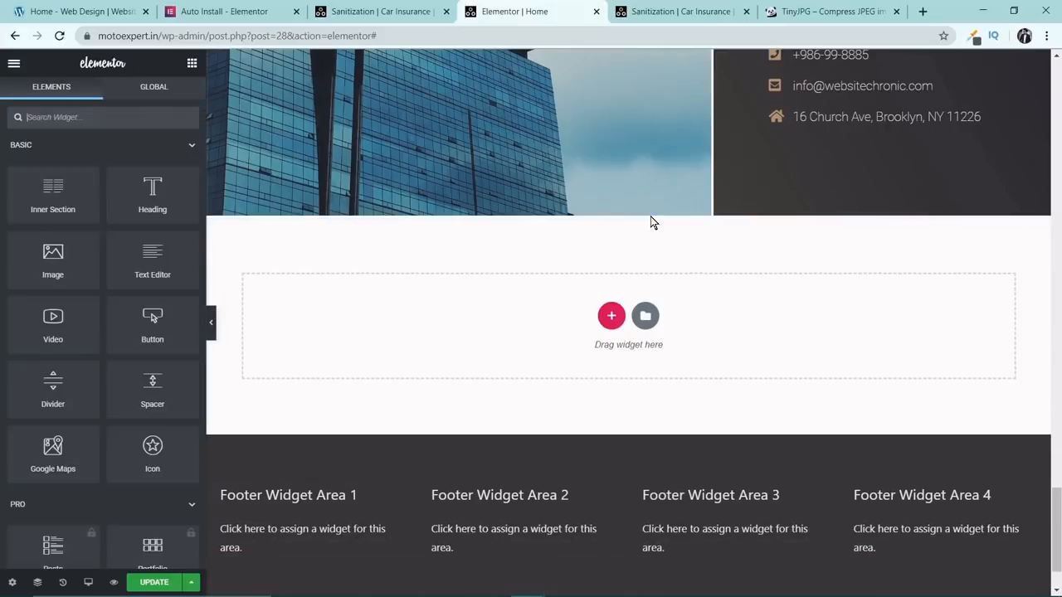
Preview the page bottom without the editor panel, add a Spacer widget between Contact Us and the footer, and update the page.
click(210, 324)
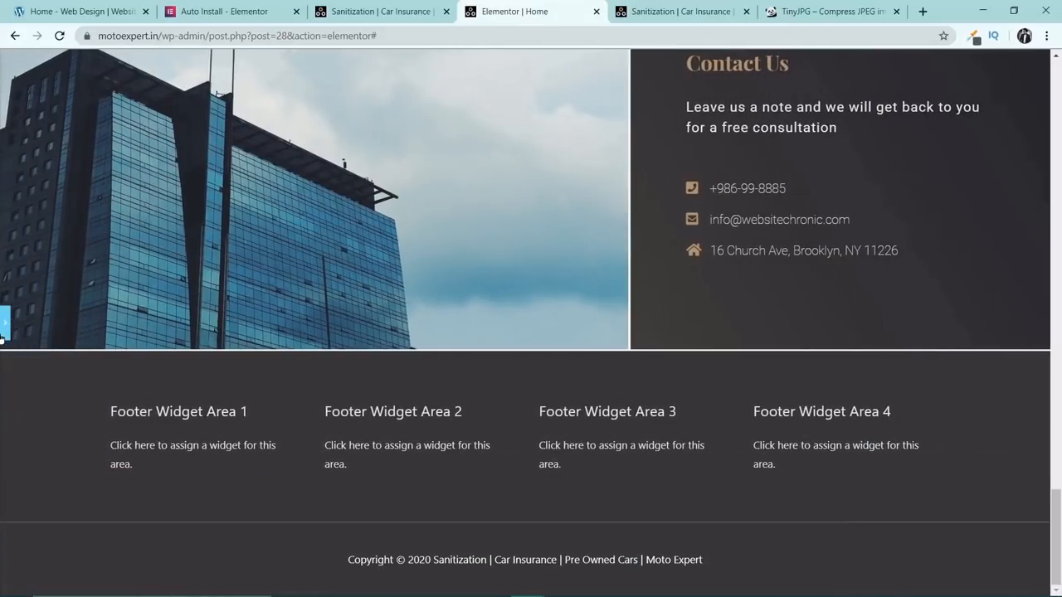
click(5, 324)
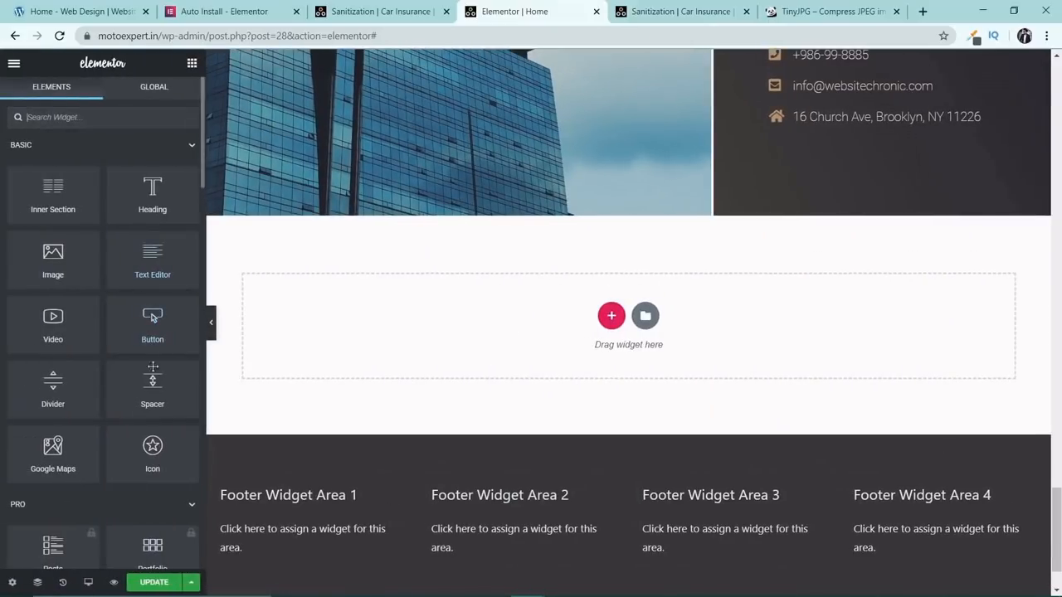
drag(153, 386, 493, 301)
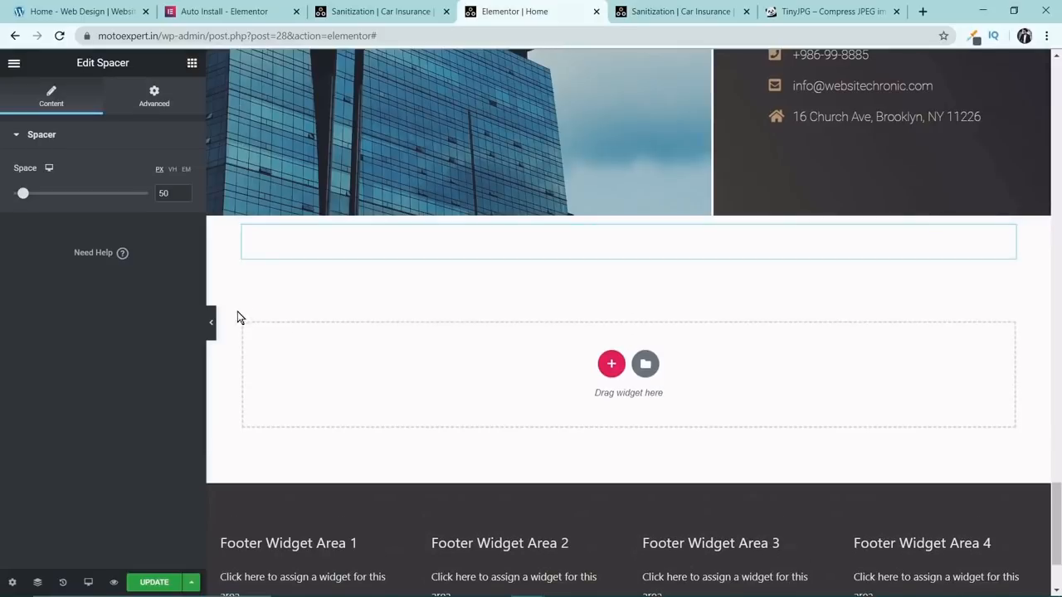
click(153, 583)
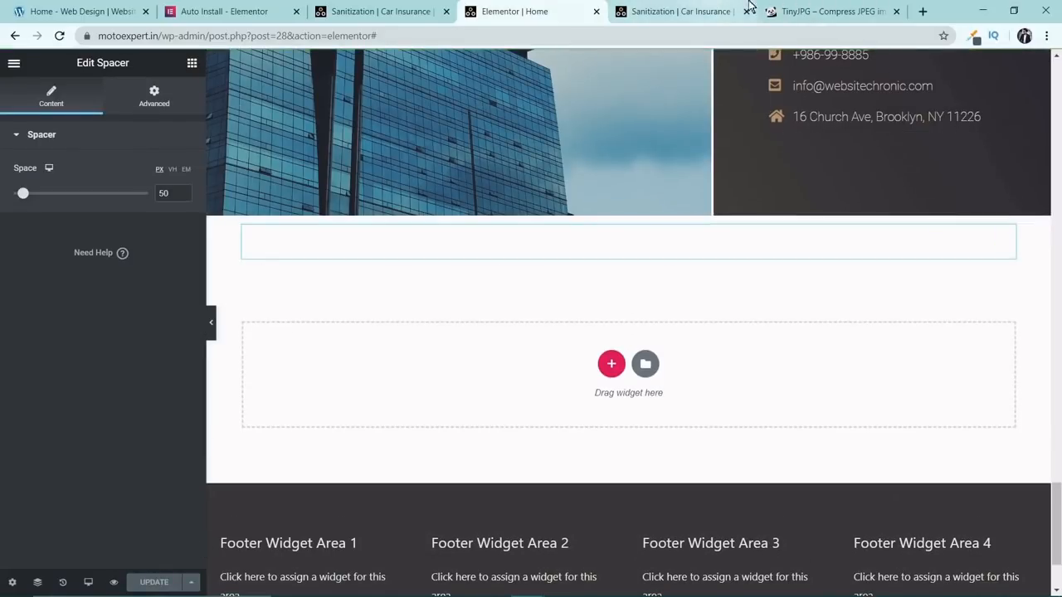
Close the TinyJPG, Elementor plugin information and Elementor Auto Install browser tabs.
click(823, 8)
click(897, 11)
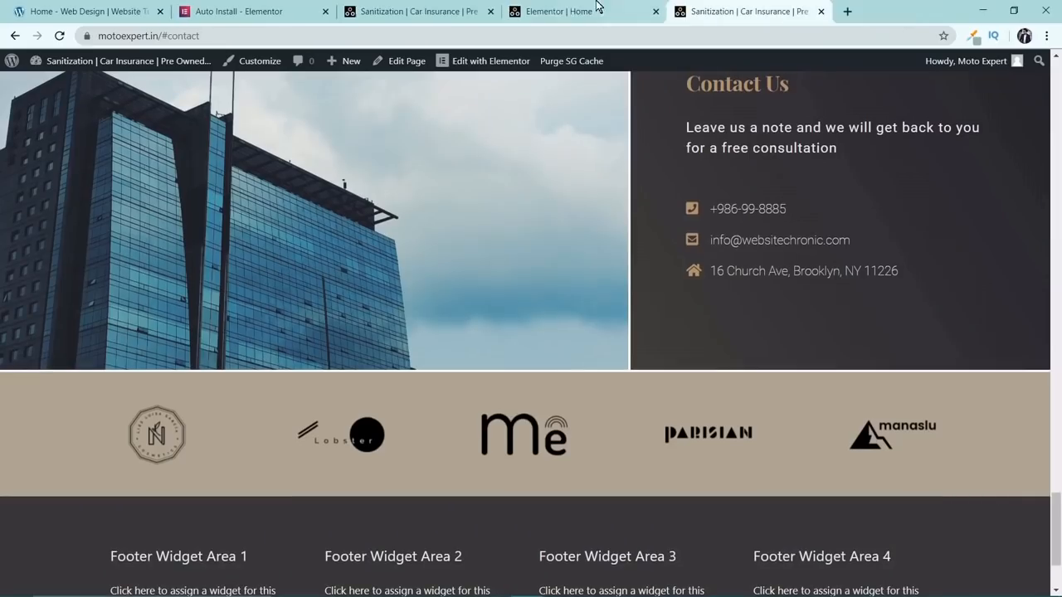
click(458, 8)
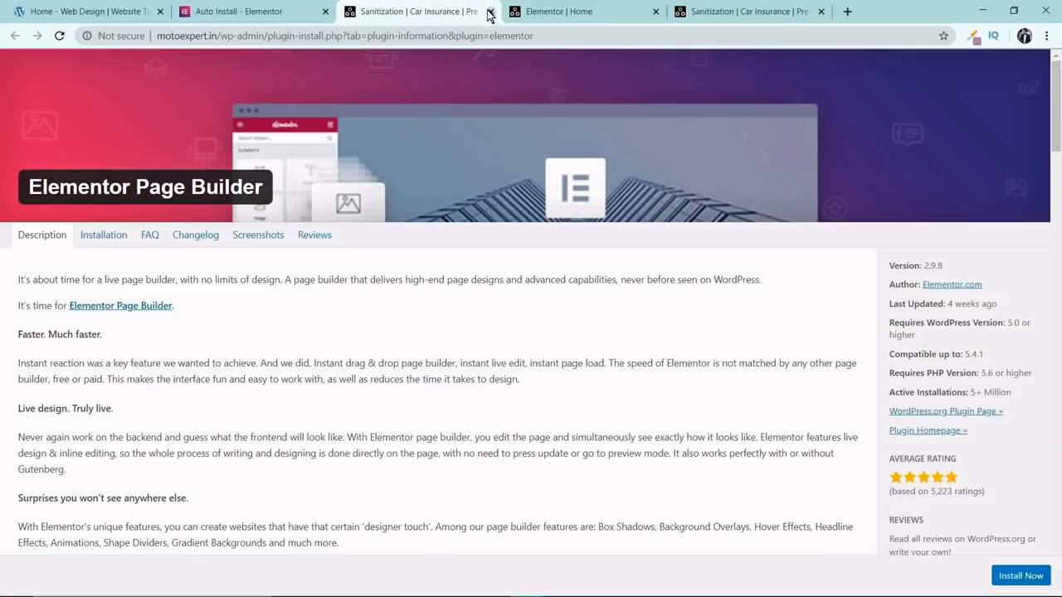
click(489, 12)
click(264, 10)
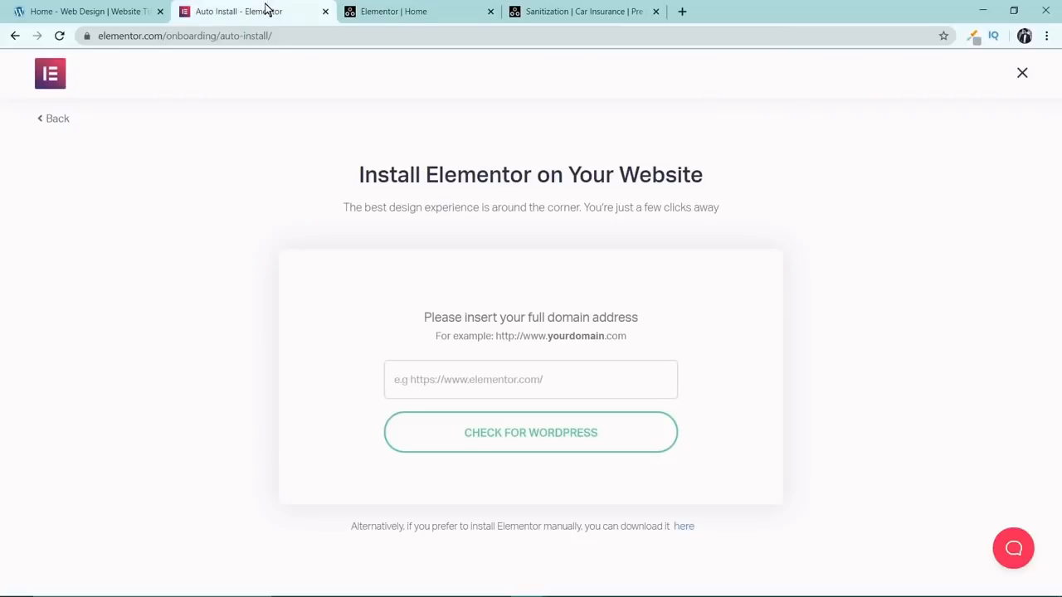
click(325, 12)
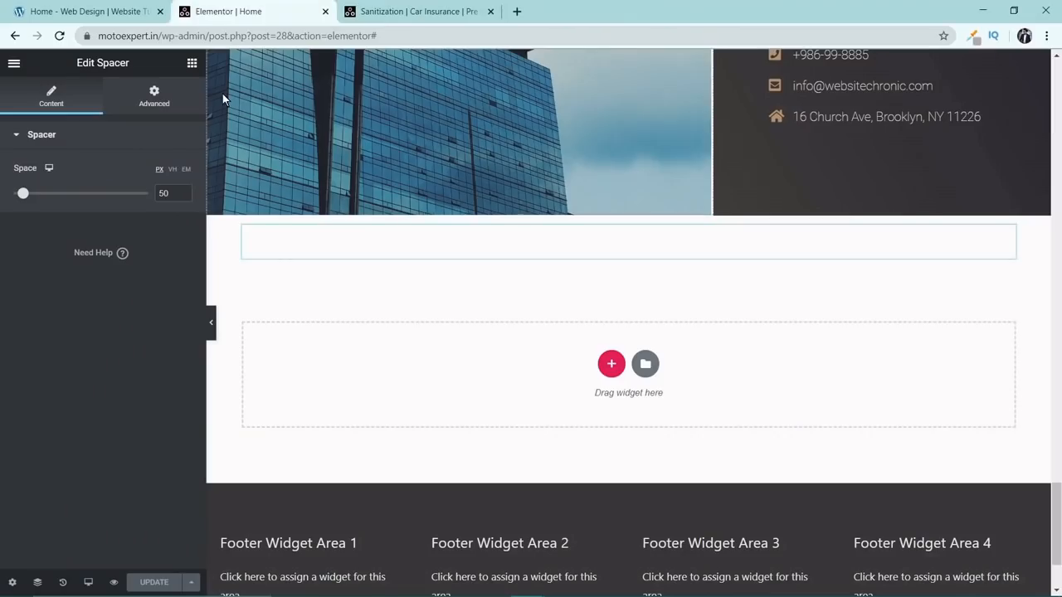
Switch to the live Moto Expert site, reload it and go back to the top of the page.
click(399, 11)
scroll(113, 101, up, 4)
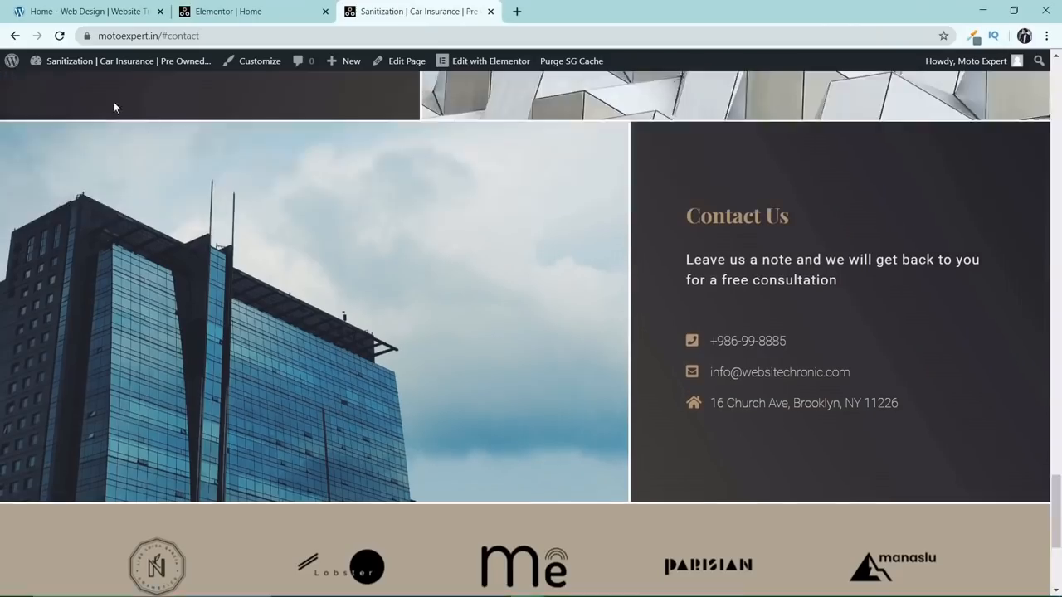
click(66, 37)
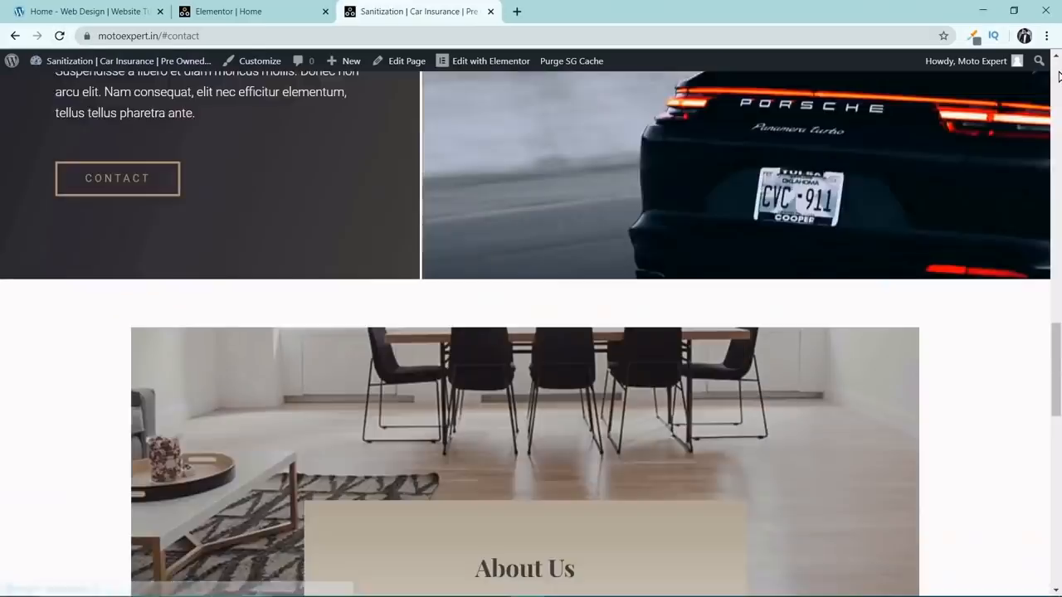
click(1059, 77)
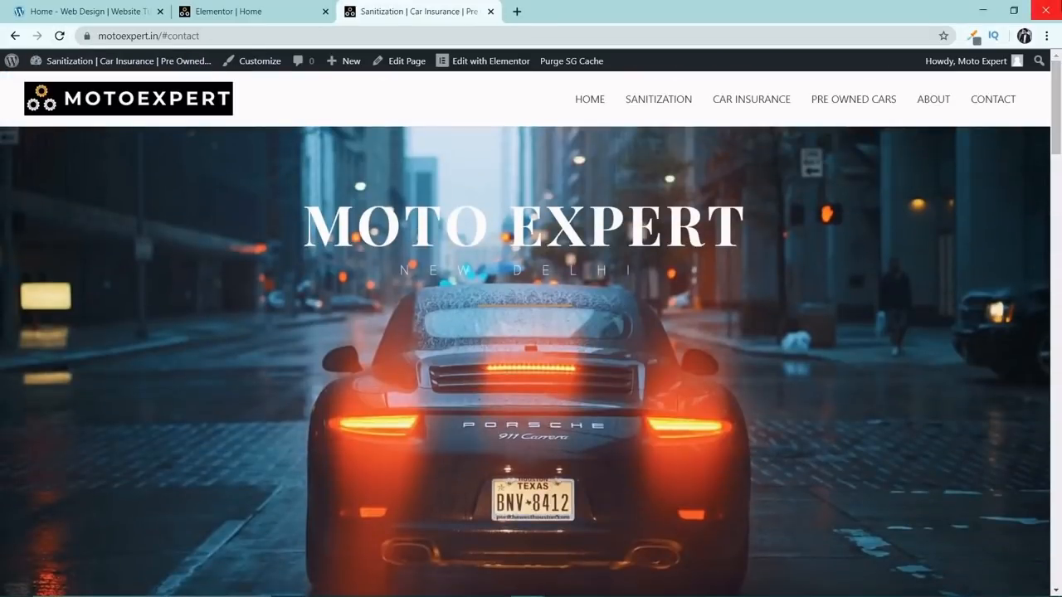
scroll(420, 104, down, 1)
scroll(514, 112, up, 1)
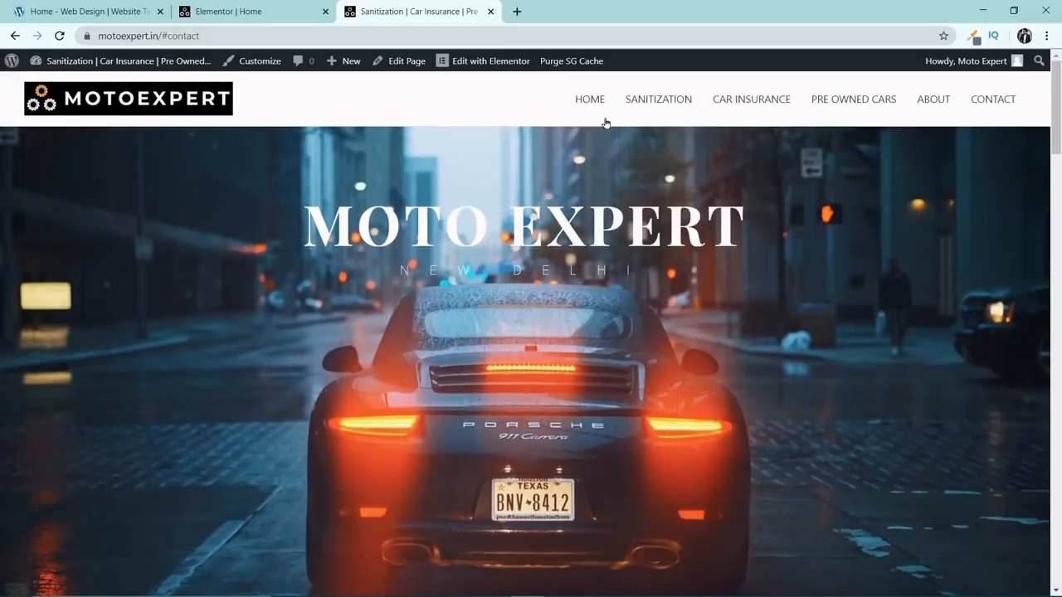
Test the Sanitization, Car Insurance, Pre Owned Cars, About and Contact navigation links, returning to the page top after each one.
click(639, 100)
scroll(639, 241, up, 8)
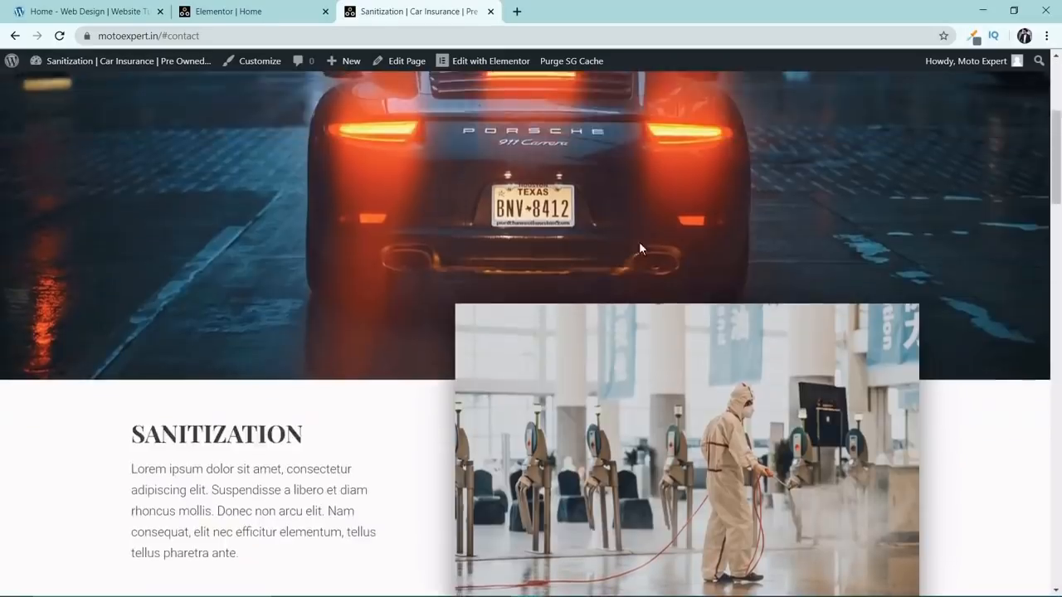
click(745, 103)
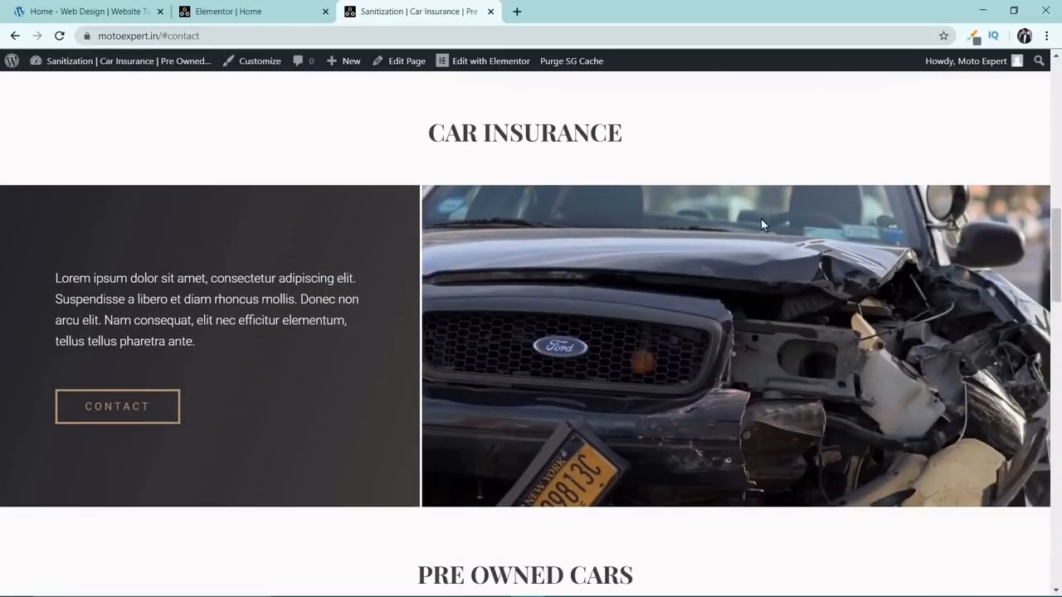
scroll(764, 220, up, 8)
click(853, 102)
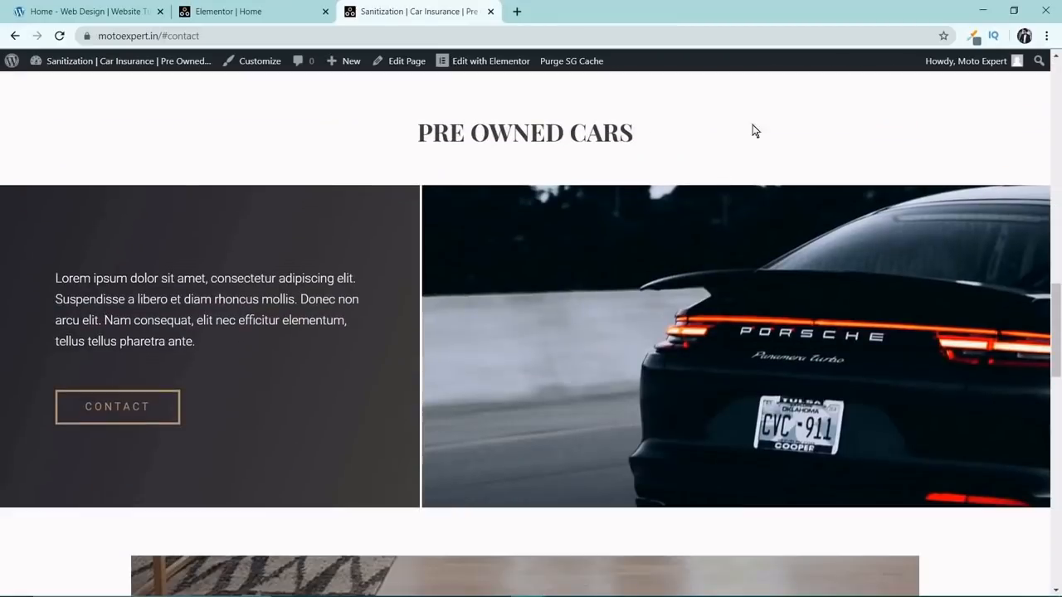
scroll(951, 193, up, 8)
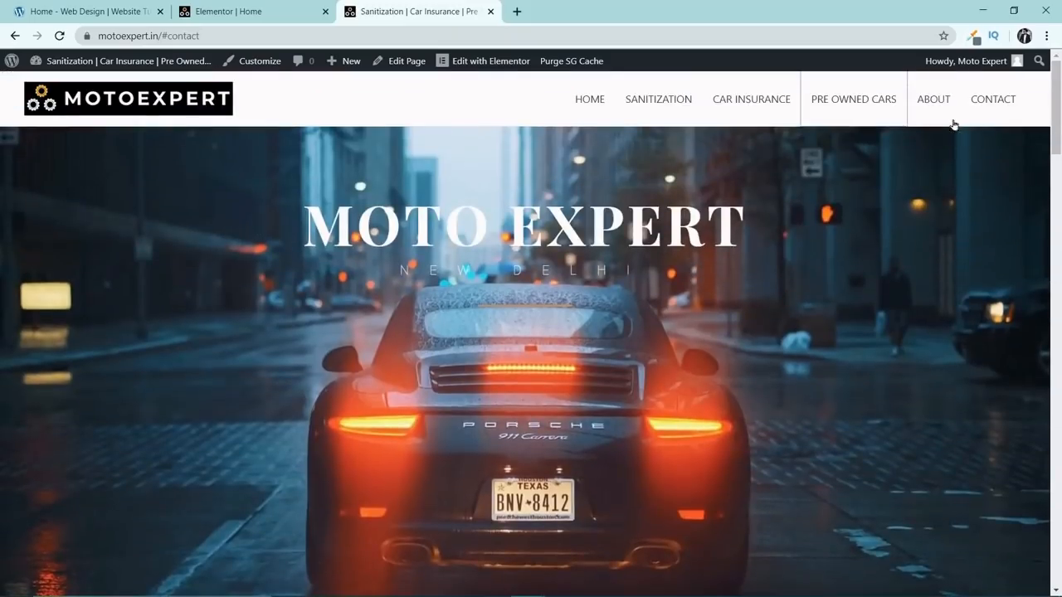
click(949, 105)
scroll(951, 156, up, 5)
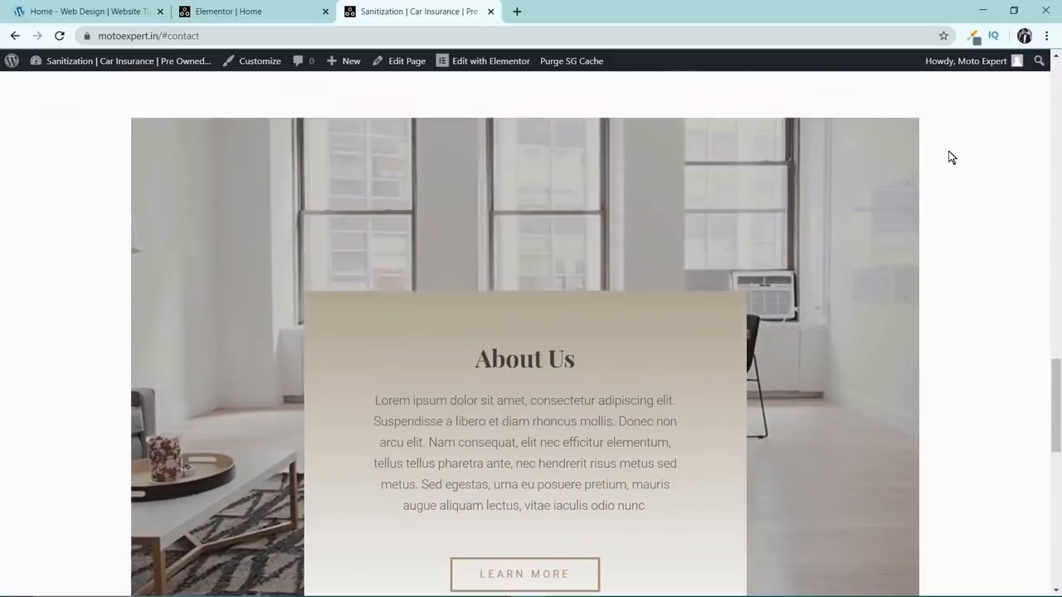
scroll(950, 163, up, 10)
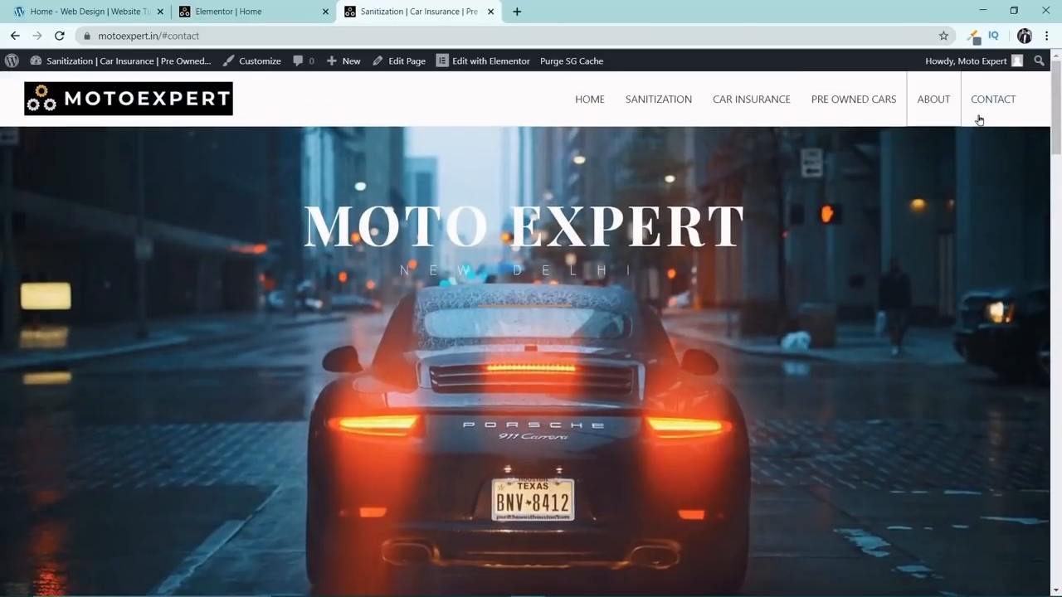
click(995, 105)
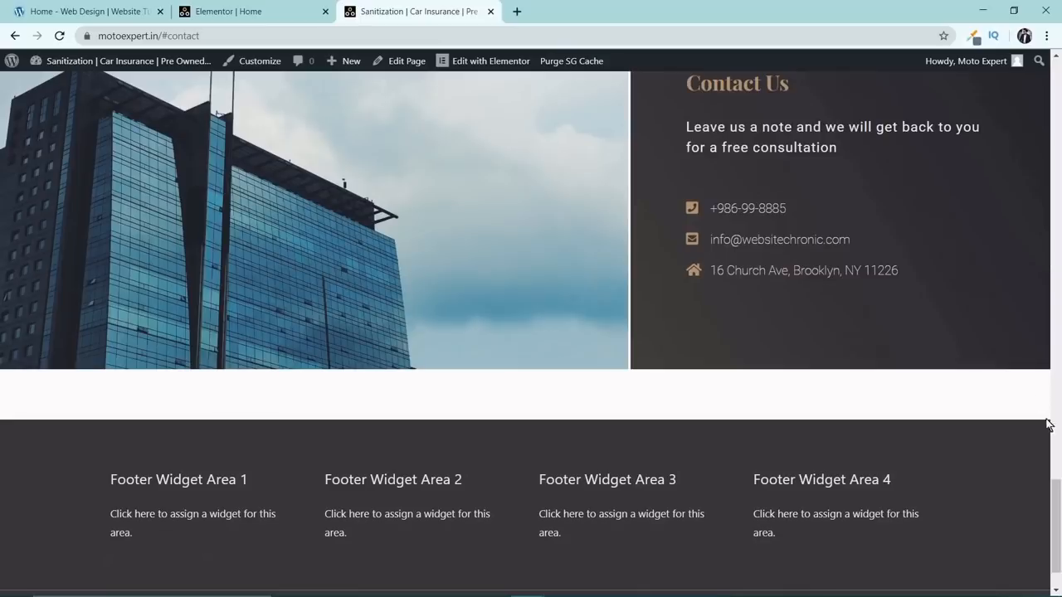
drag(1057, 489, 1057, 63)
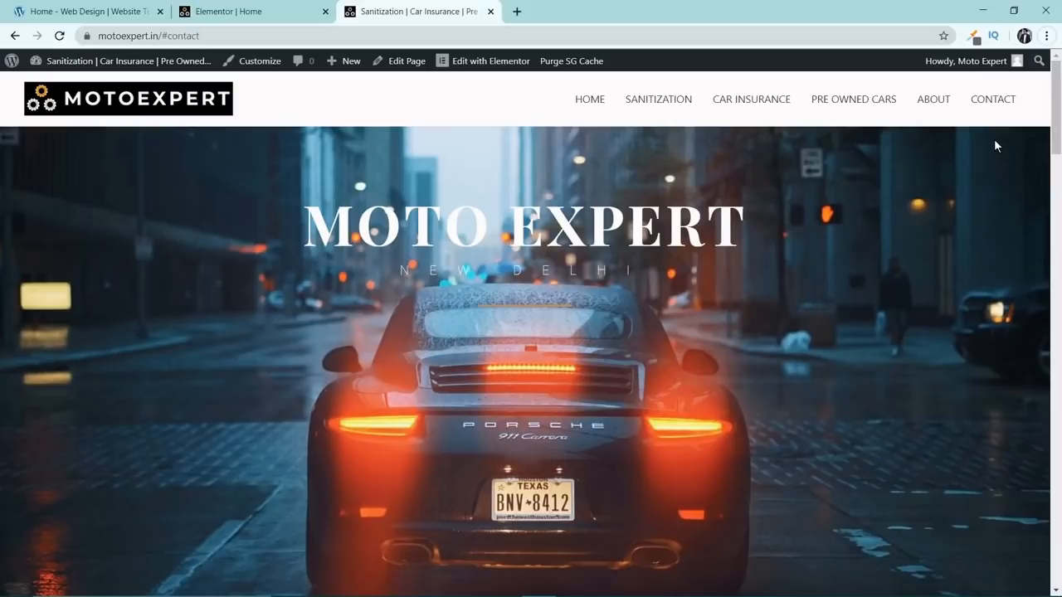
Switch back to the Elementor editor and increase the MOTO EXPERT hero heading's letter spacing to its maximum.
click(279, 10)
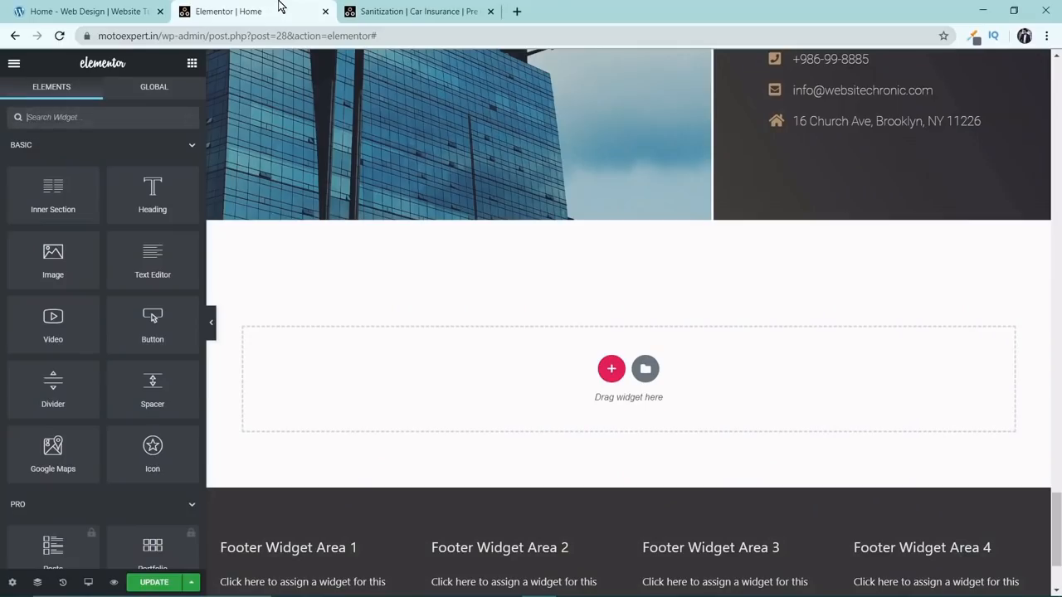
drag(1057, 531, 1057, 93)
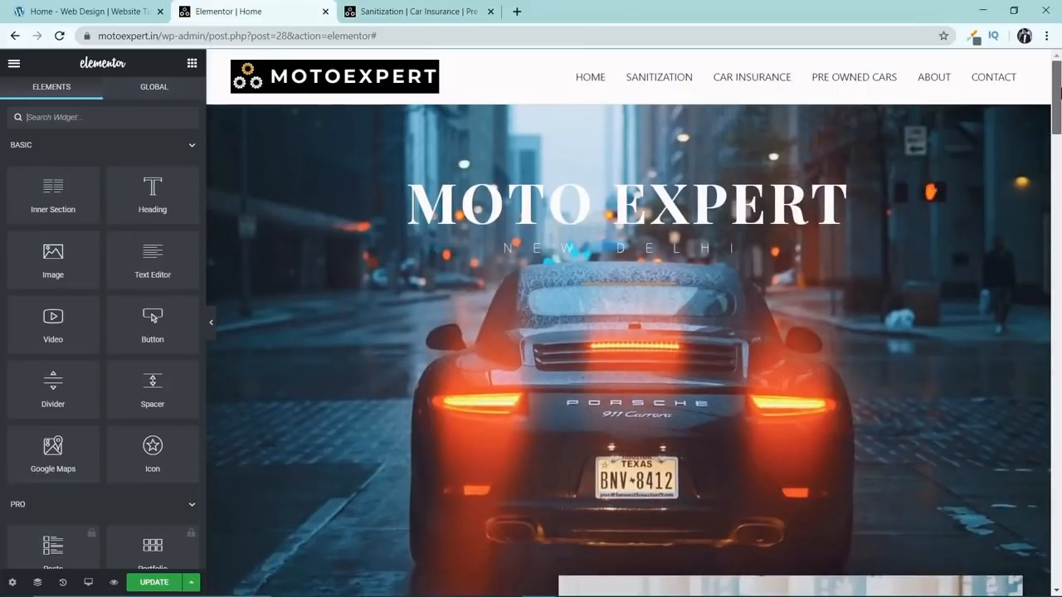
click(584, 201)
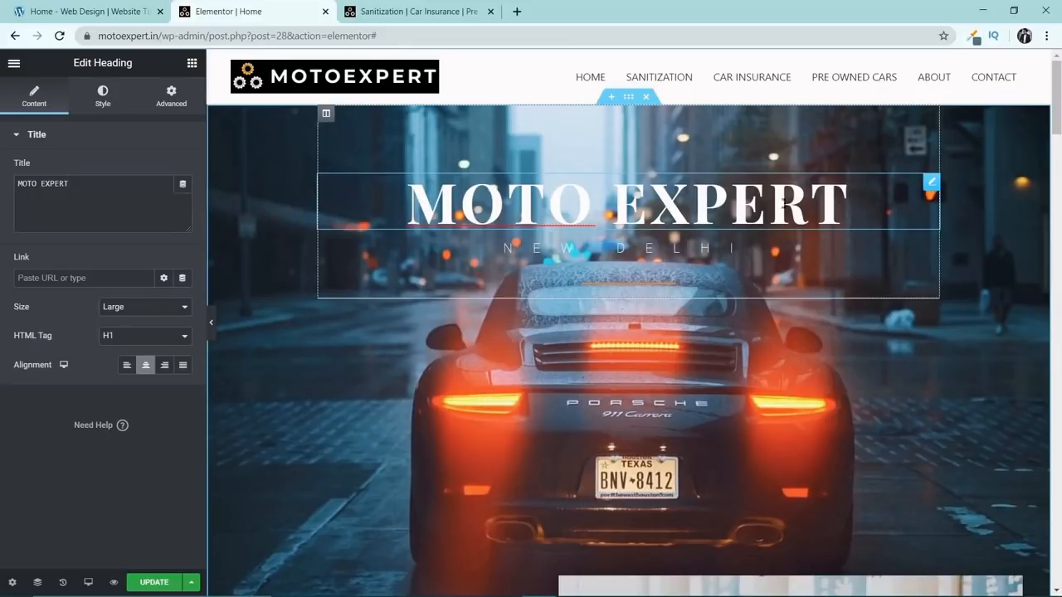
click(102, 97)
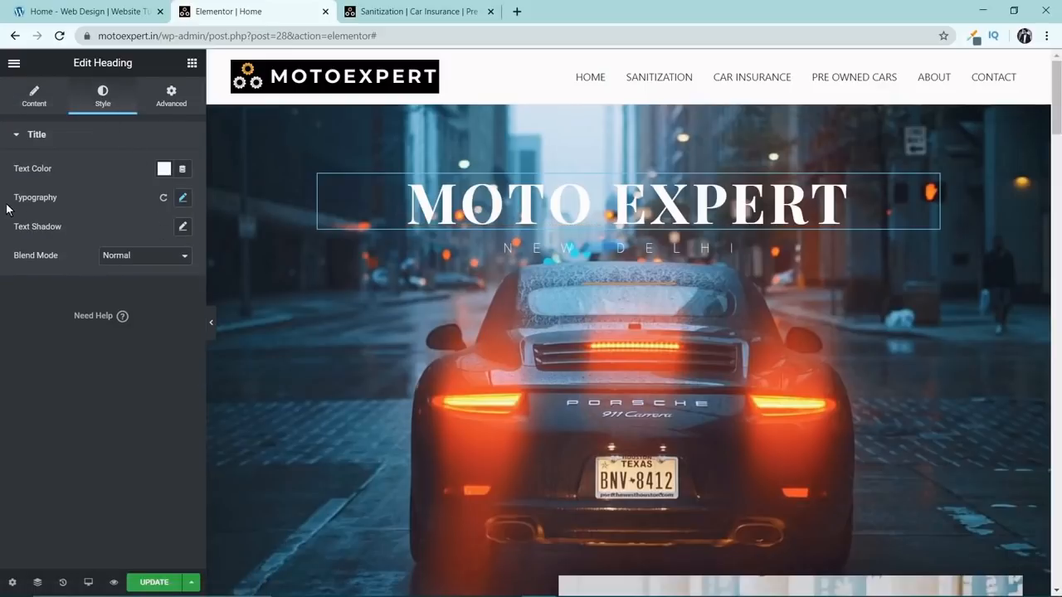
click(182, 199)
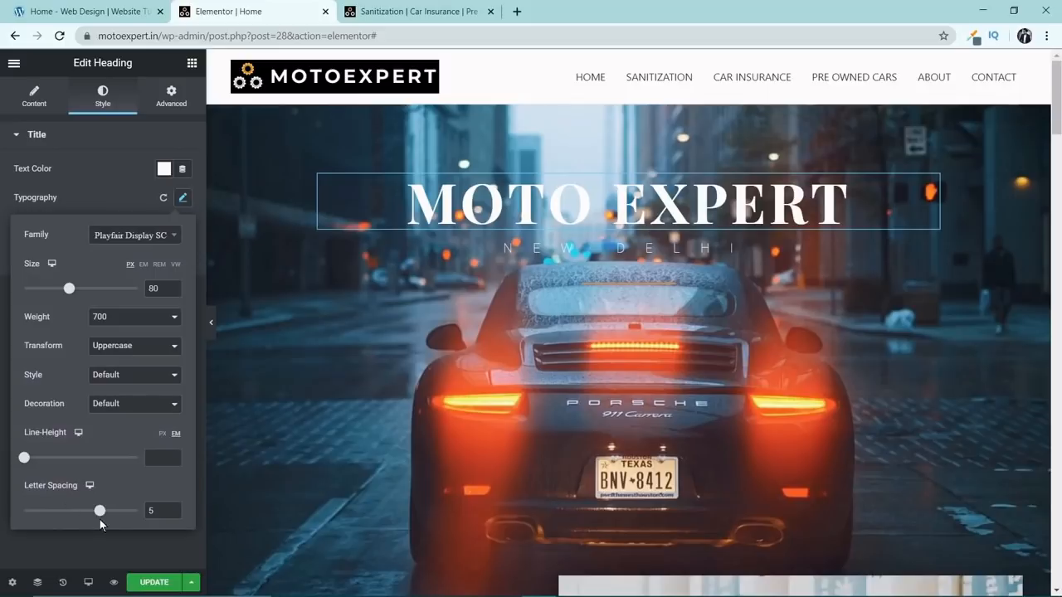
drag(100, 515, 138, 512)
Preview the hero section with the editor panel hidden, restore the panel and update the page.
click(211, 324)
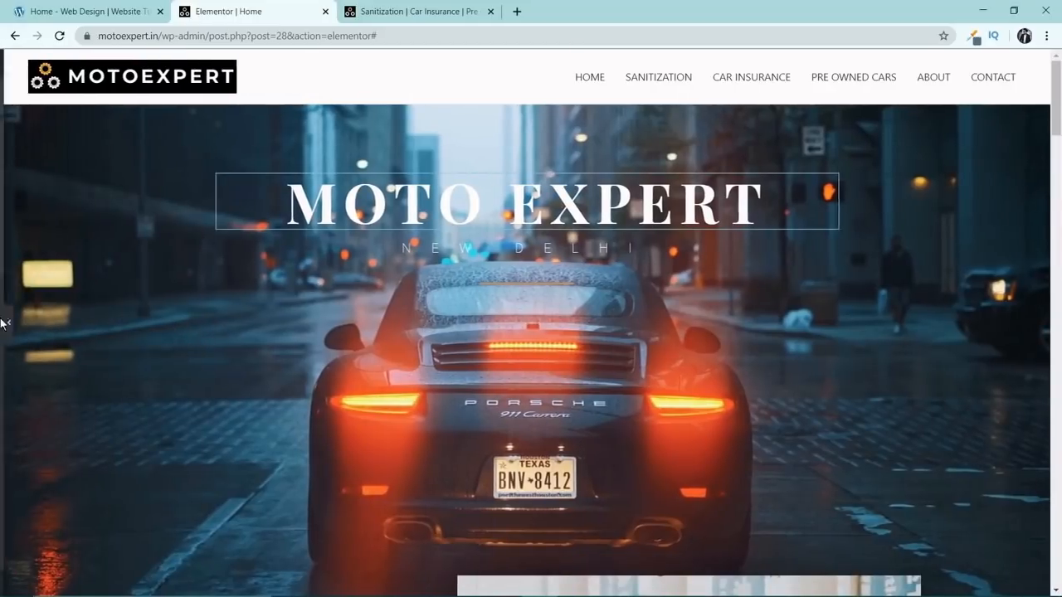
click(382, 289)
scroll(390, 299, down, 3)
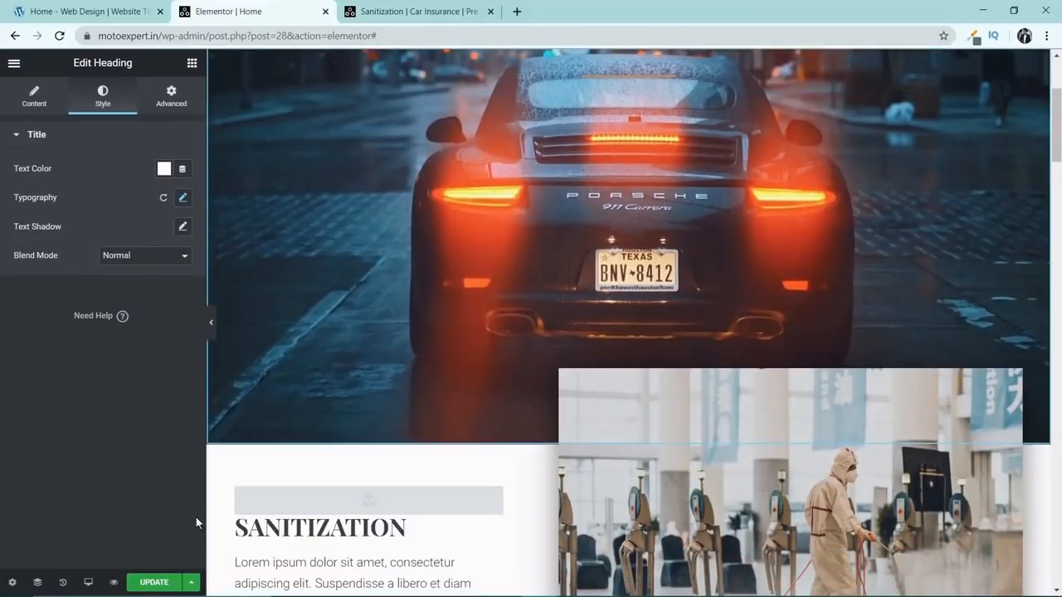
click(156, 583)
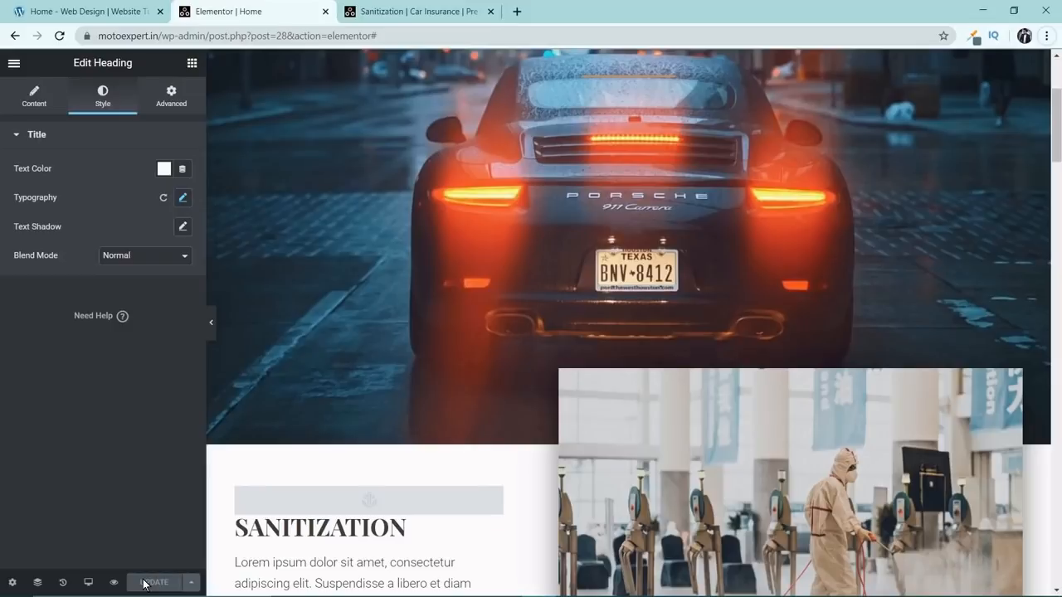
Open the hero section's background image for replacement and start choosing a new file to upload.
scroll(489, 322, up, 3)
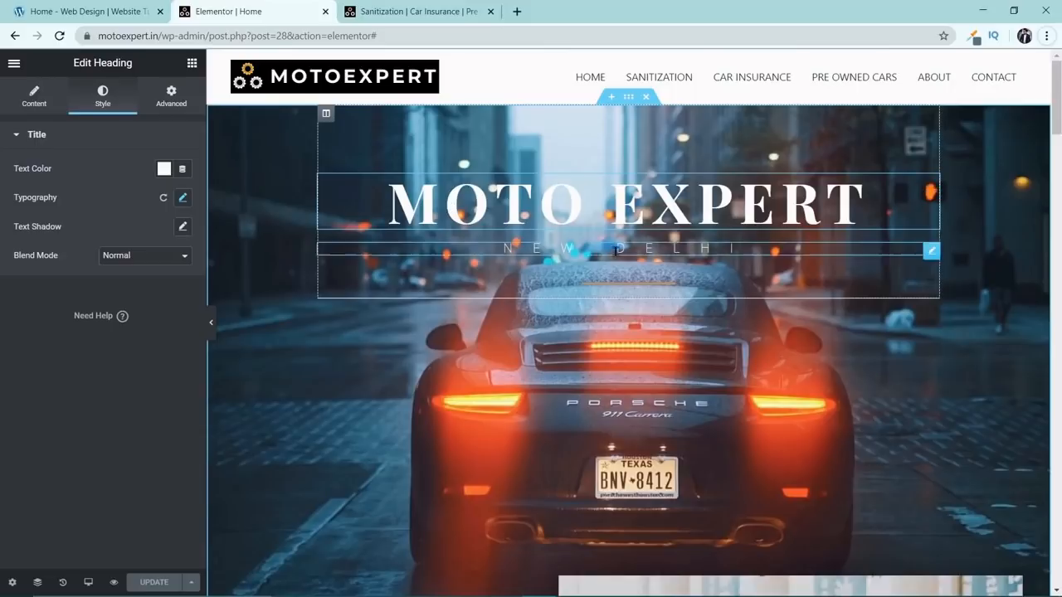
click(630, 98)
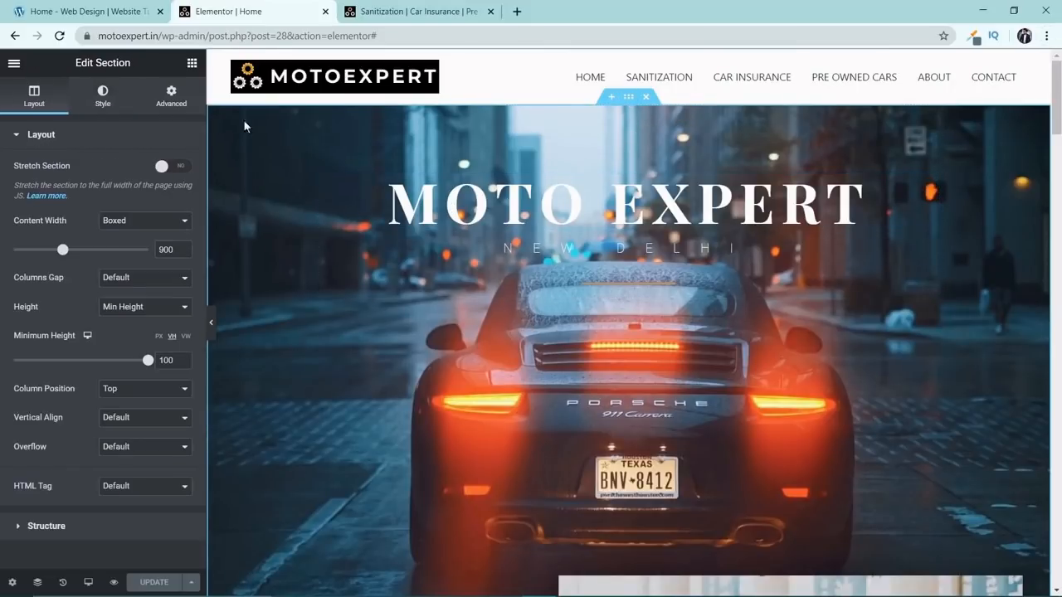
click(111, 100)
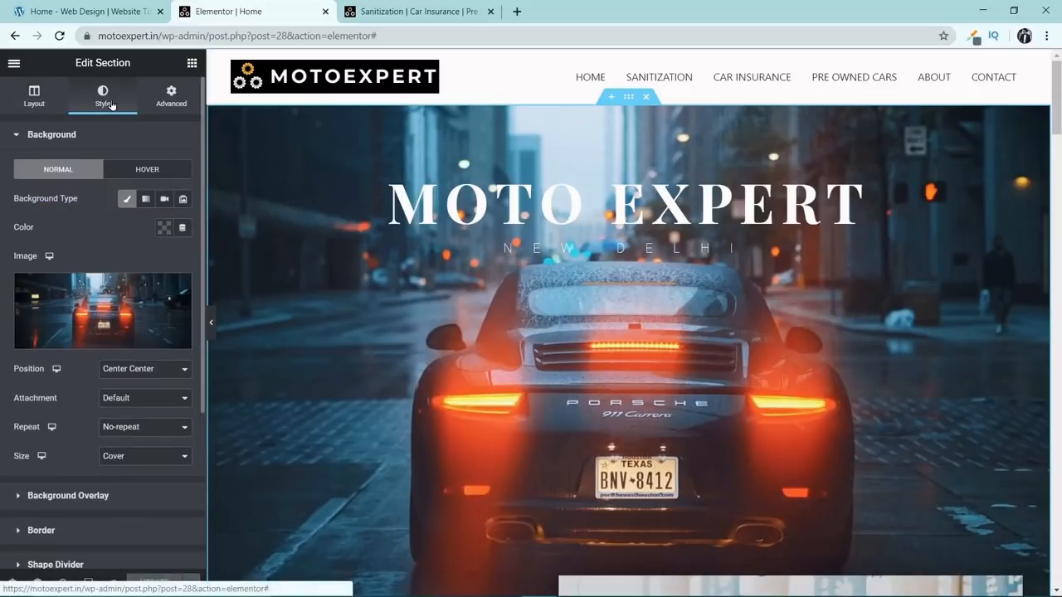
click(113, 294)
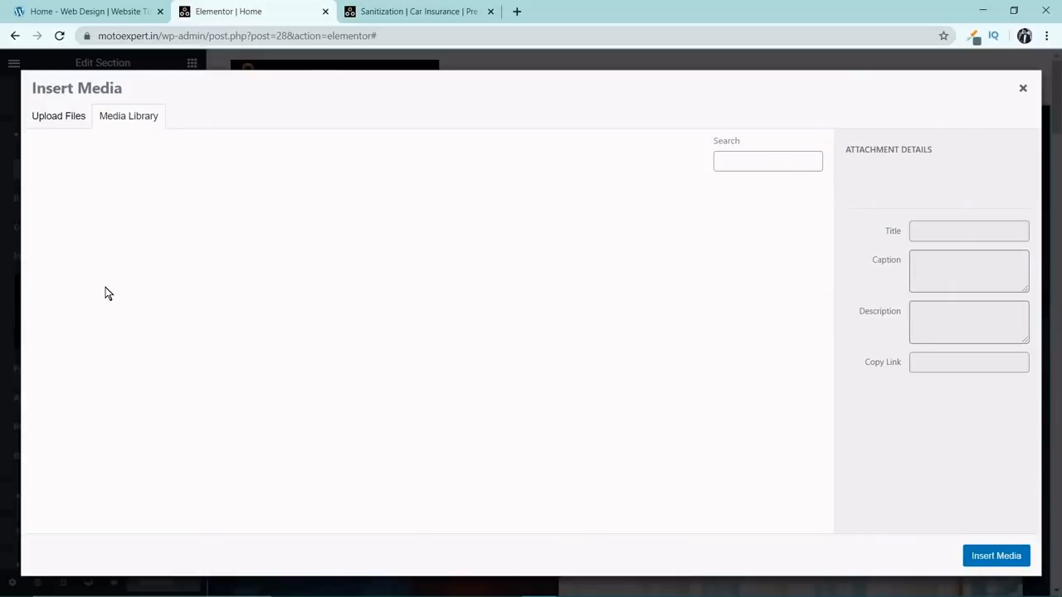
click(73, 123)
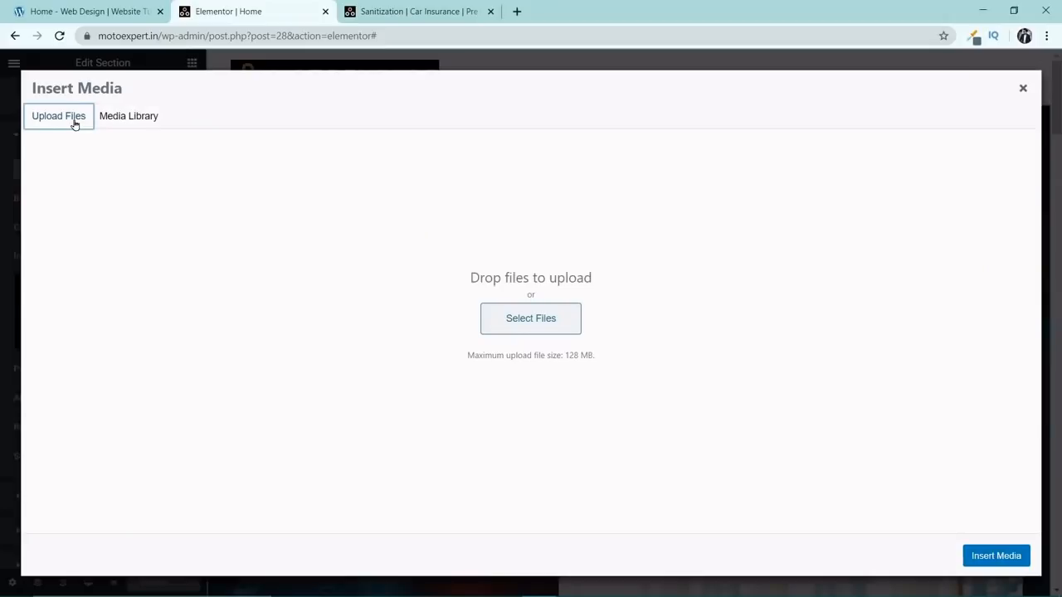
click(535, 318)
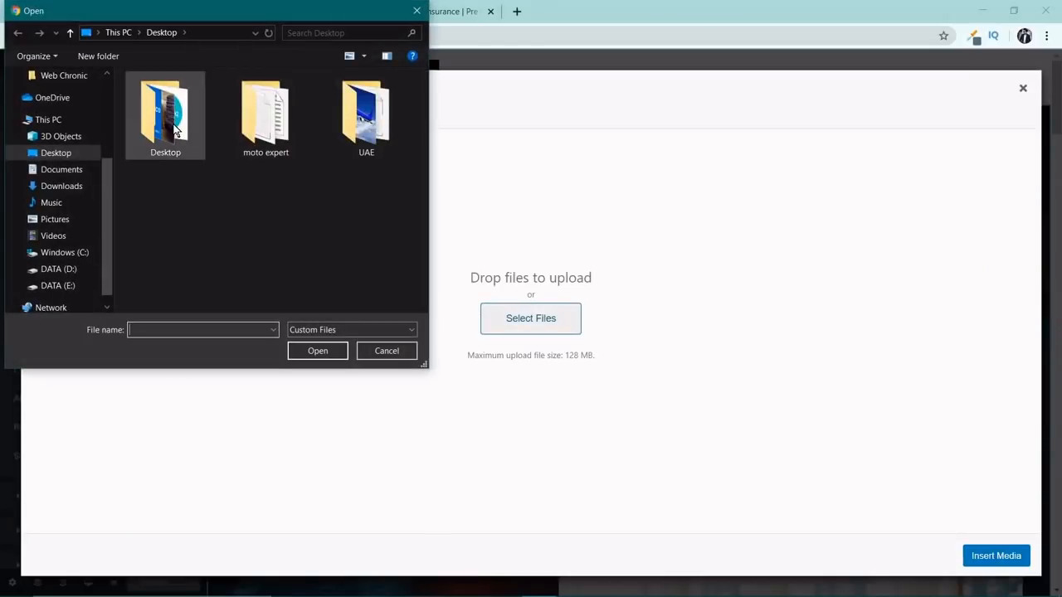
double_click(174, 129)
scroll(188, 237, down, 3)
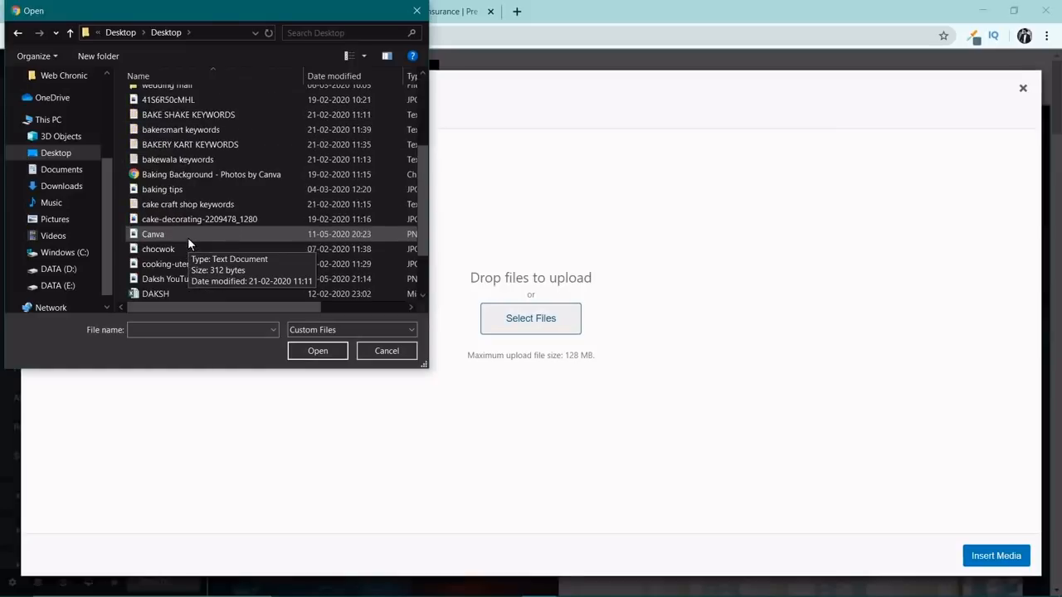
scroll(187, 238, up, 1)
scroll(188, 238, down, 2)
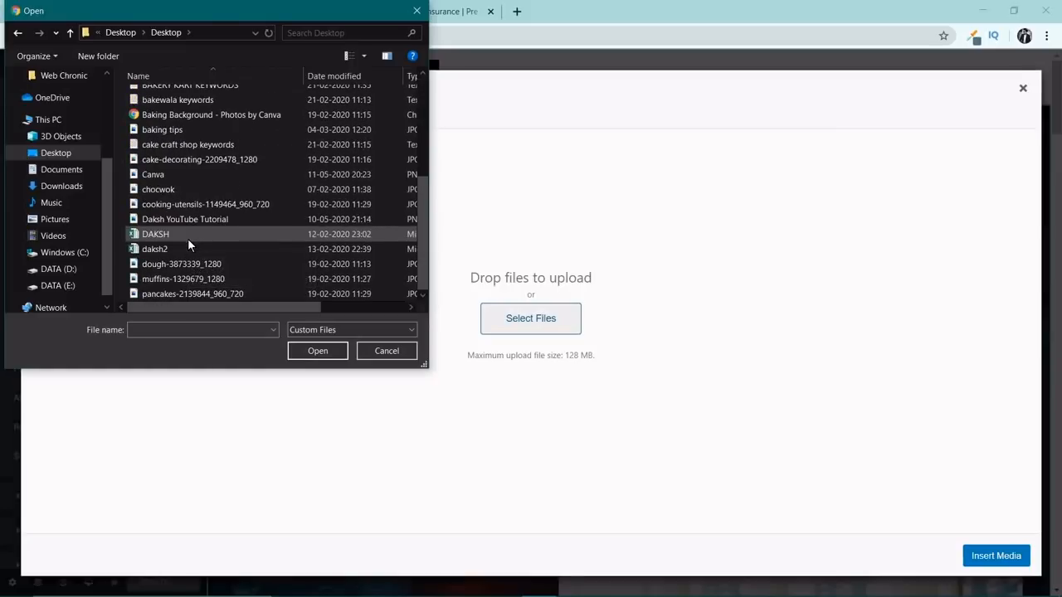
click(17, 34)
Upload the Sanitization image from the MotoExpert Main folder inside the moto expert folder.
double_click(267, 119)
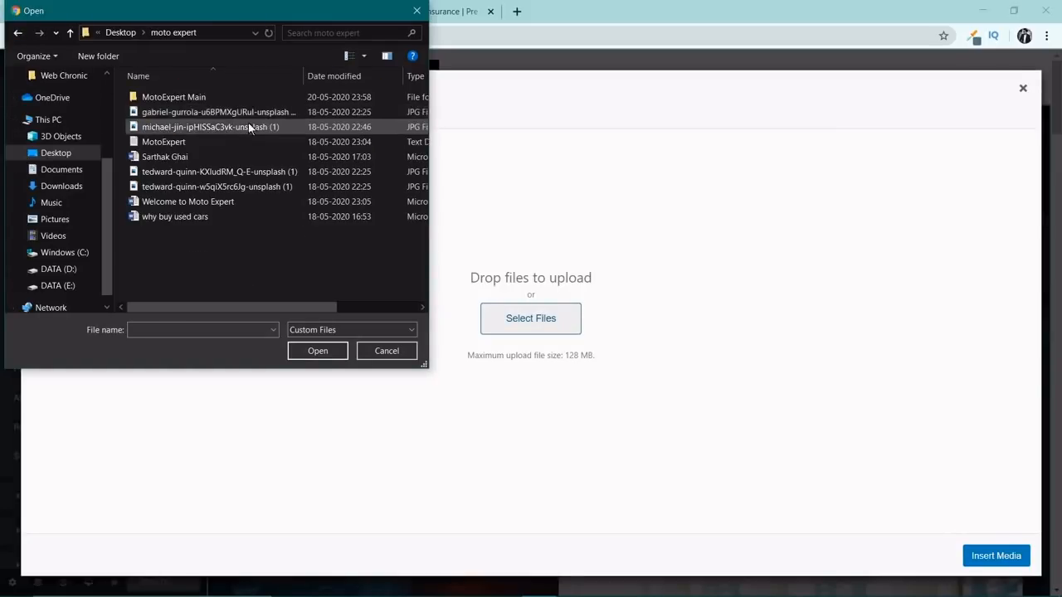
double_click(178, 97)
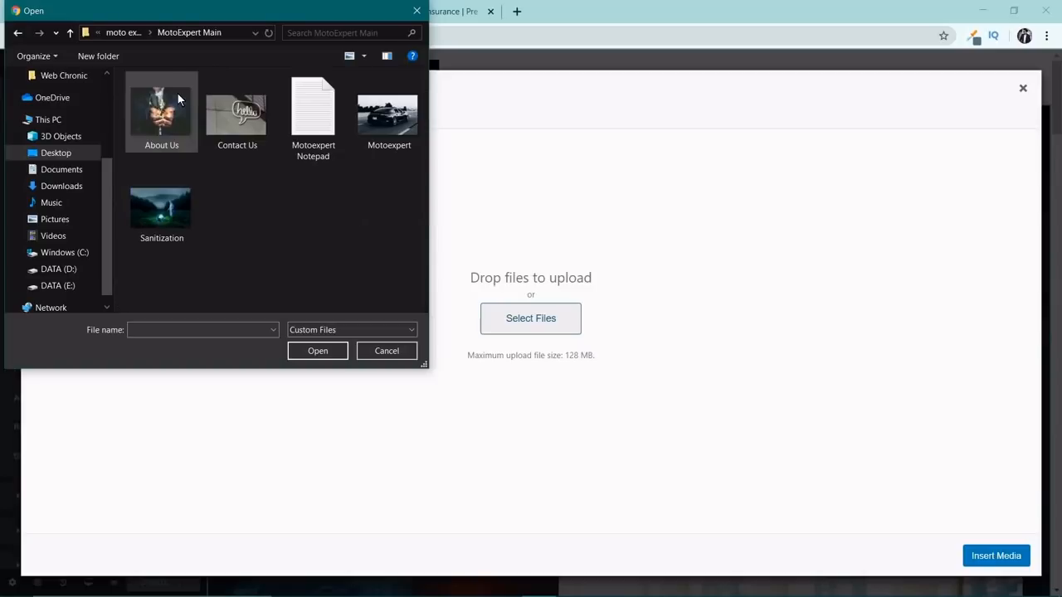
double_click(177, 203)
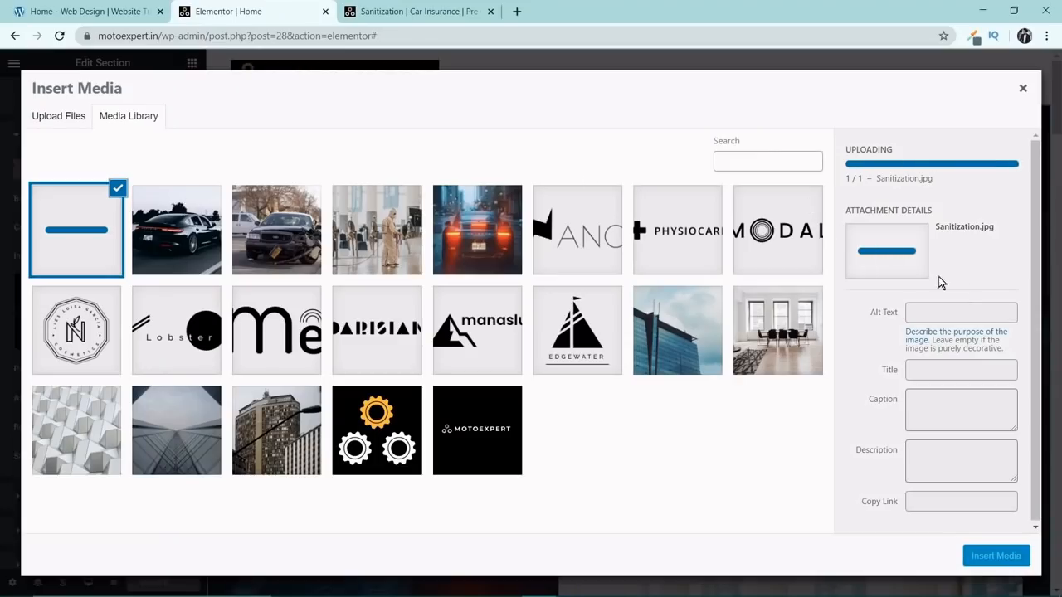
Set the uploaded image's alt text to its title, Sanitization, and insert it as the hero section's background.
double_click(938, 310)
key(ctrl+c)
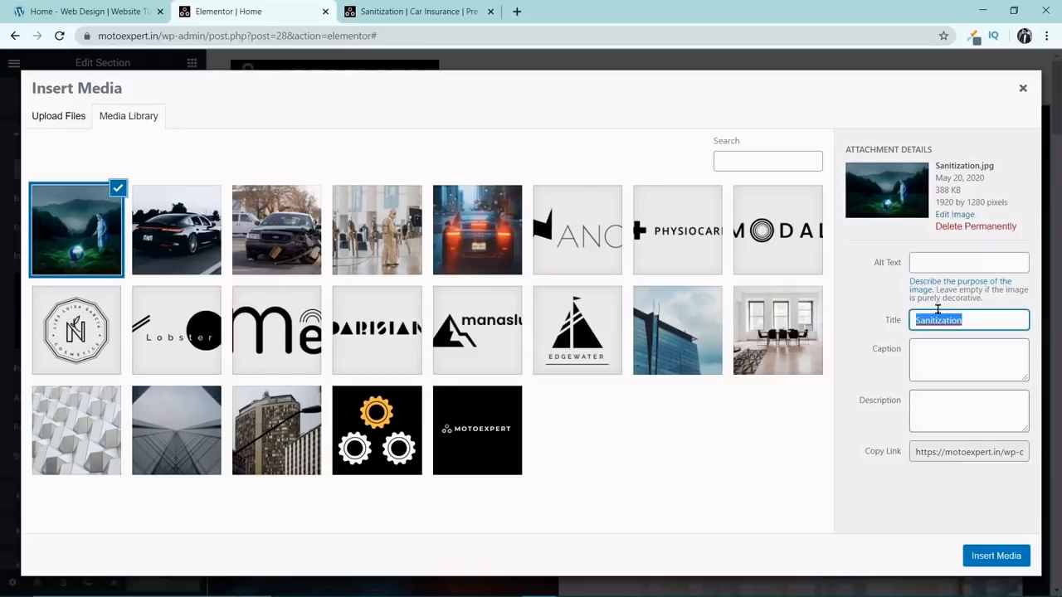
click(970, 263)
key(ctrl+v)
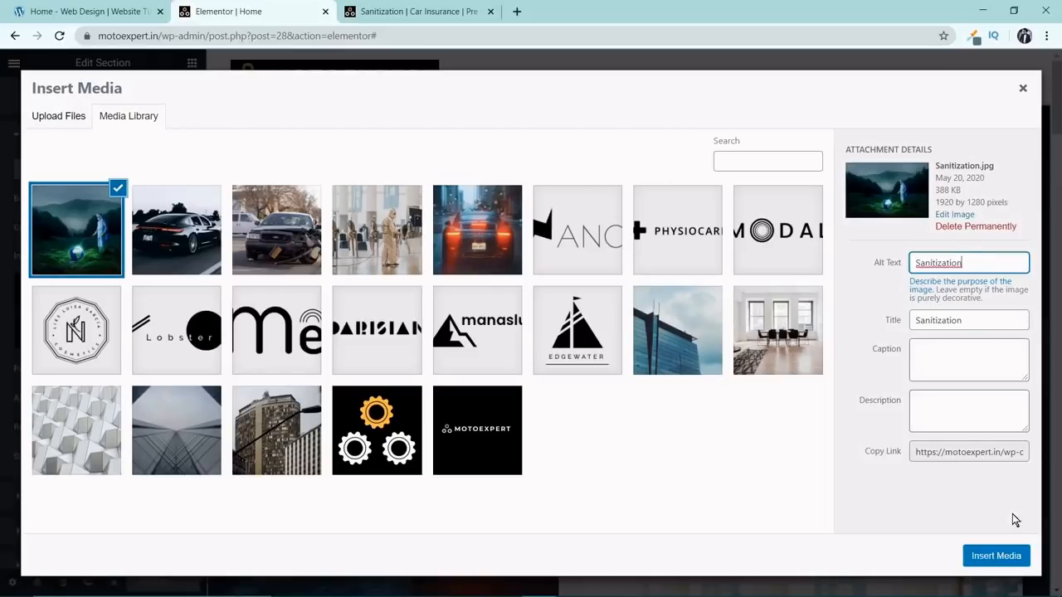
click(990, 555)
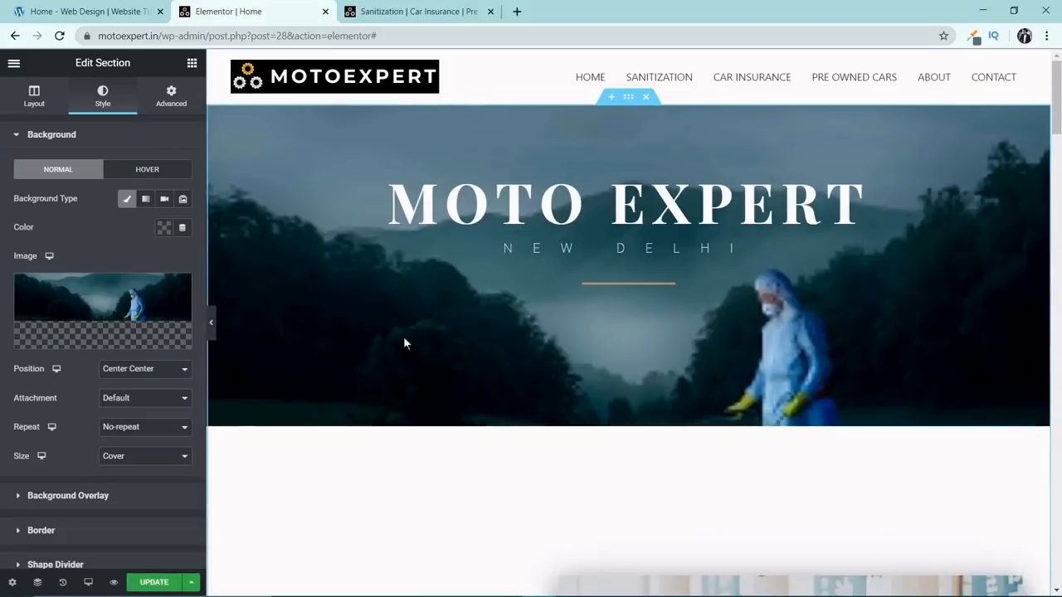
Preview the new hero background with the editor panel hidden, and restore the panel.
click(211, 323)
scroll(782, 305, down, 2)
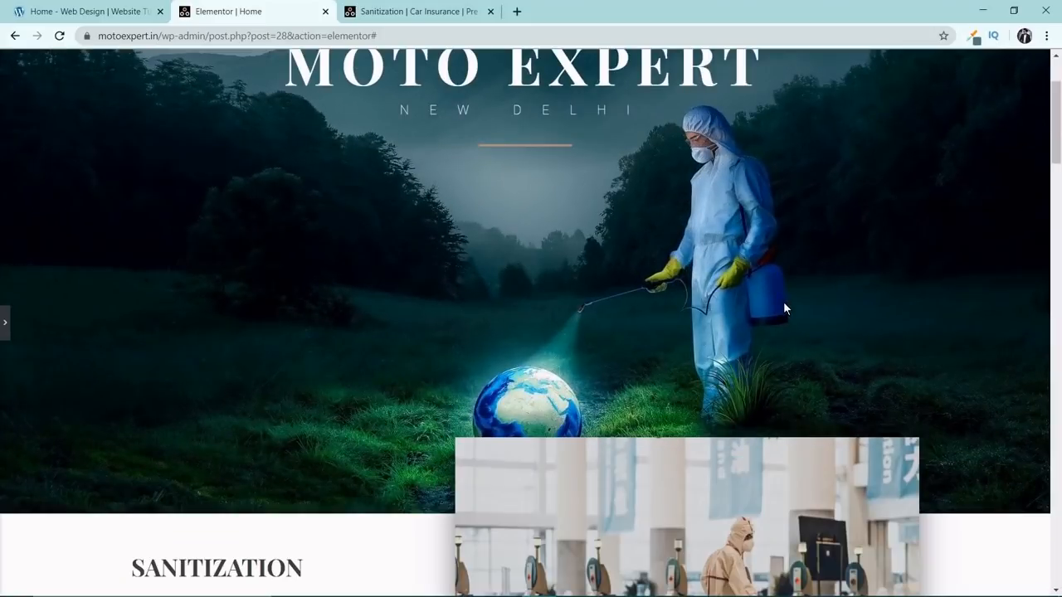
scroll(784, 303, up, 2)
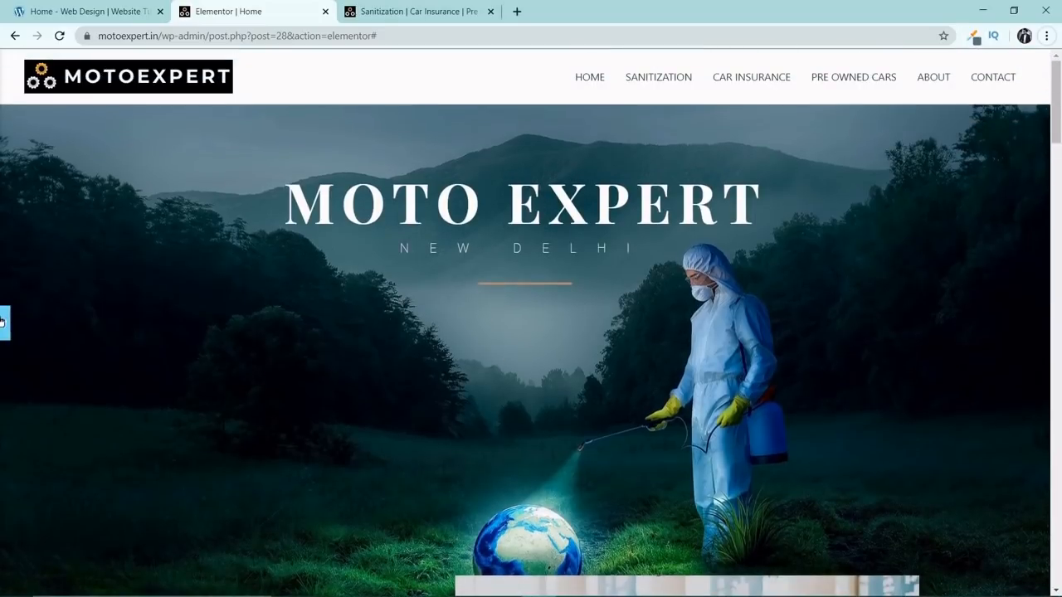
click(5, 322)
Change the SANITIZATION heading below the hero section to OUR SERVICES.
scroll(505, 270, down, 3)
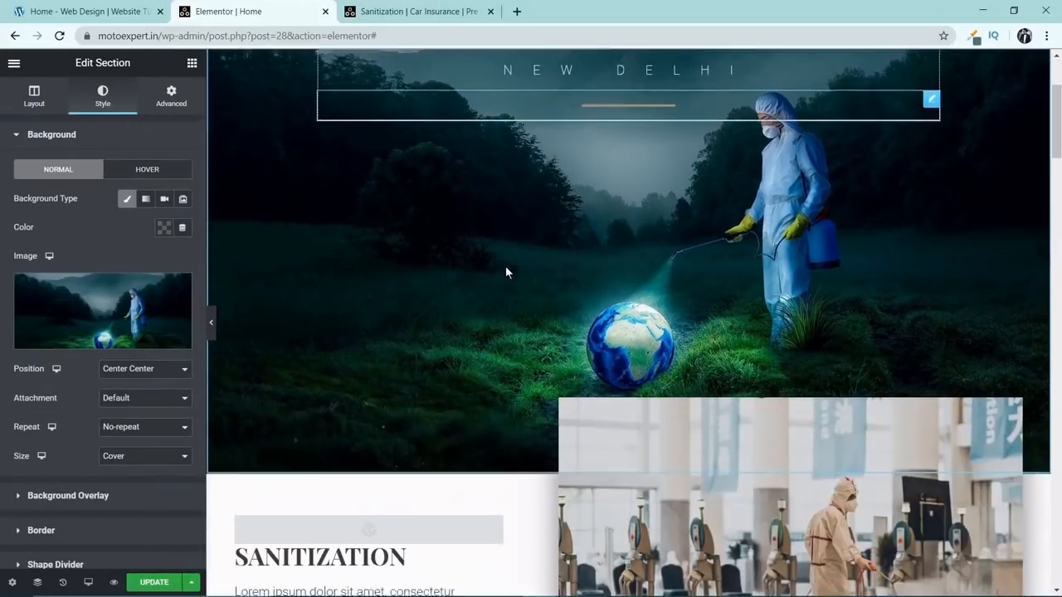
scroll(468, 315, down, 2)
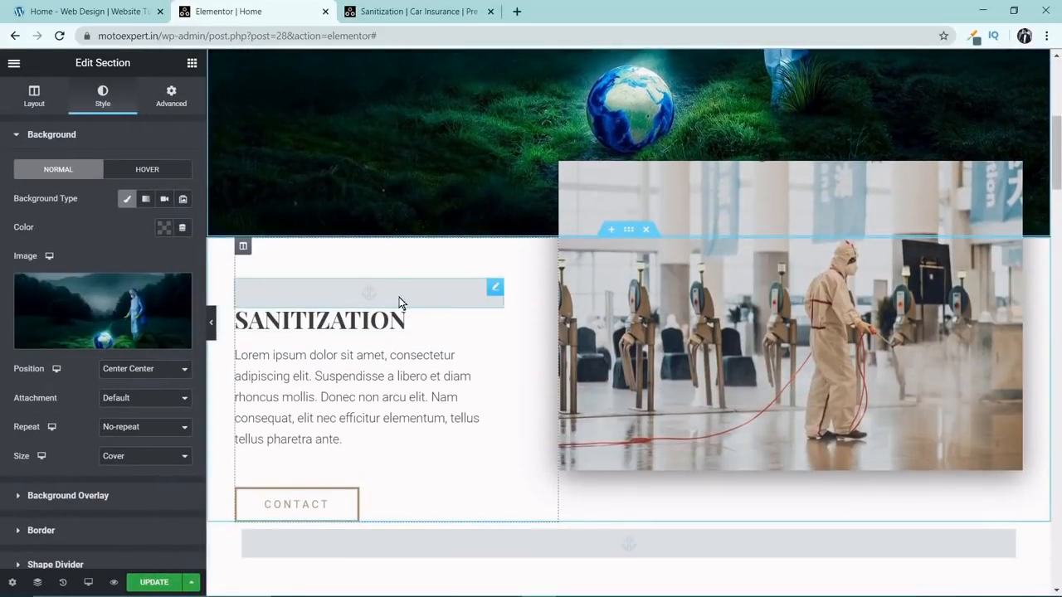
click(375, 318)
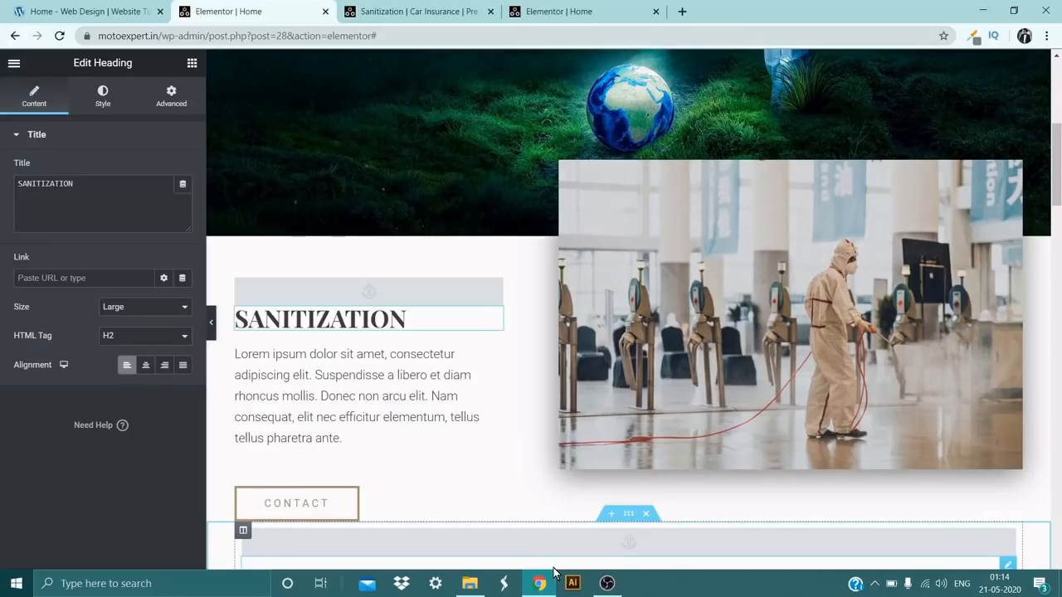
click(123, 203)
key(ctrl+a)
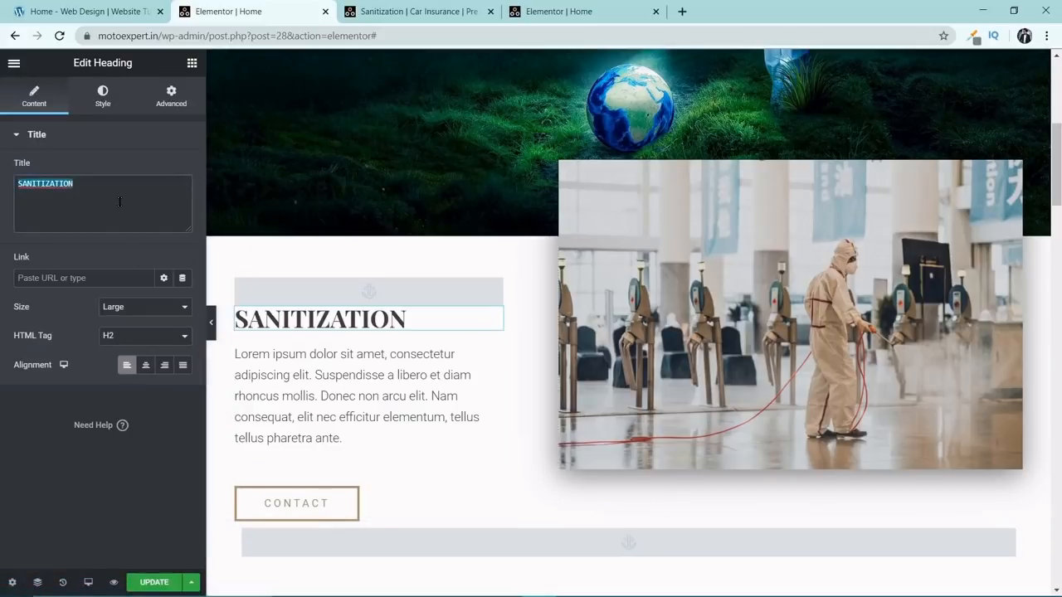
text(Ou)
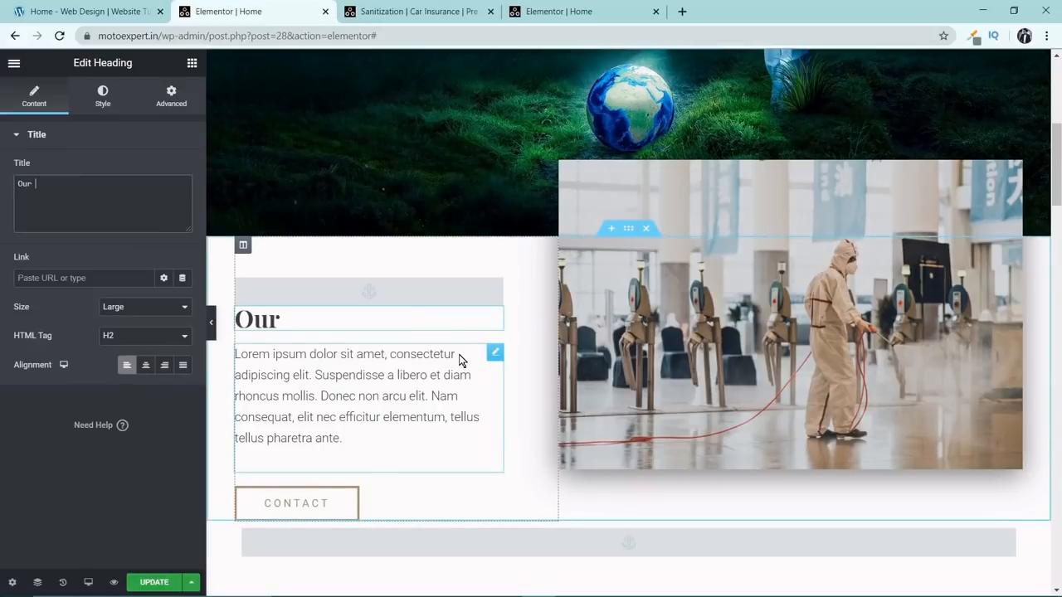
text(R SERVICES)
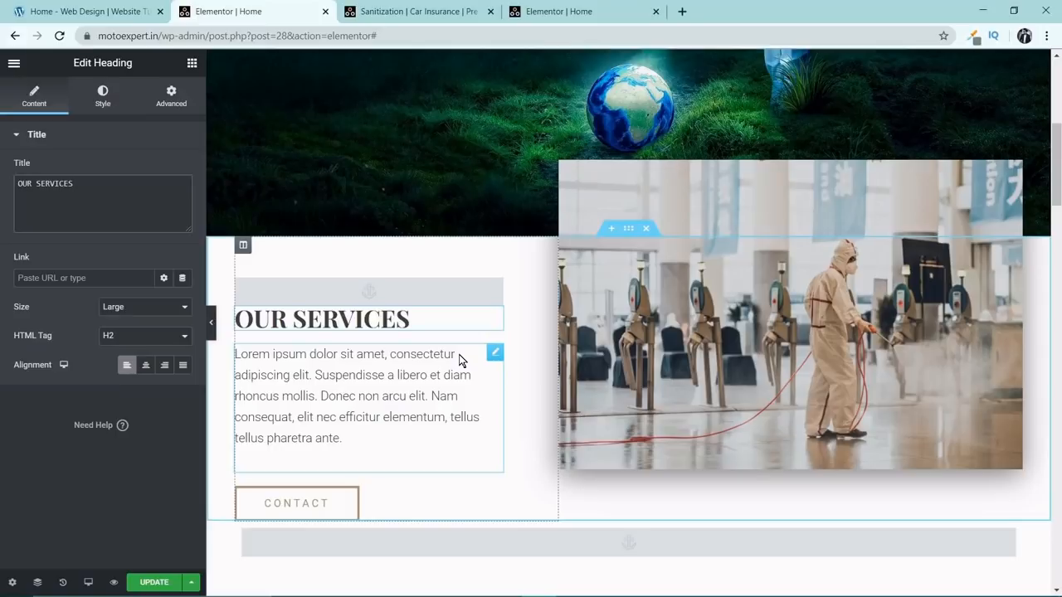
Replace the placeholder paragraph under OUR SERVICES with the services text copied from the Motoexpert Notepad file in the MotoExpert Main folder.
key(alt+Tab)
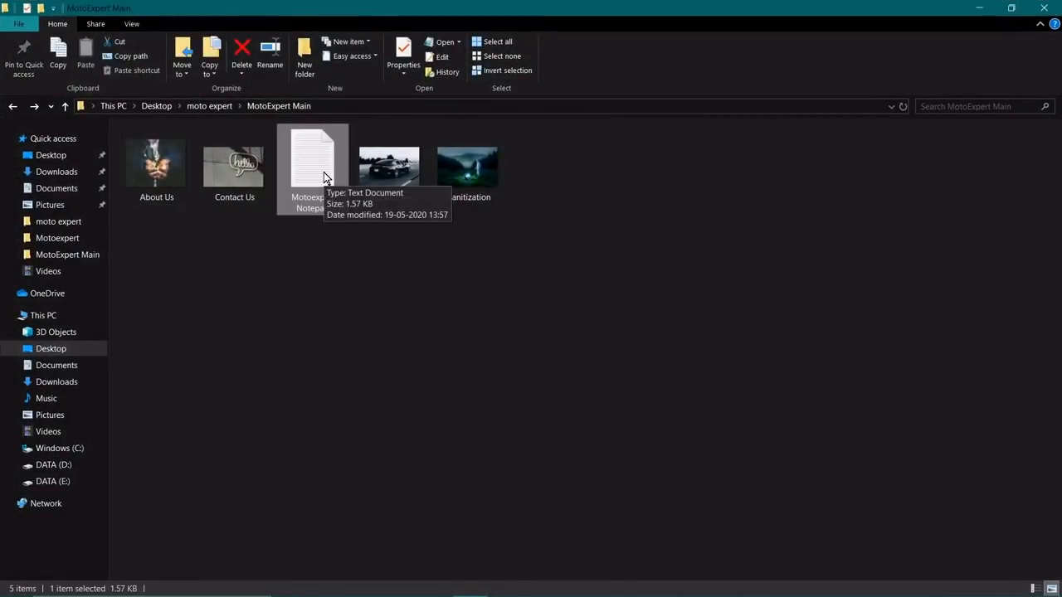
double_click(325, 178)
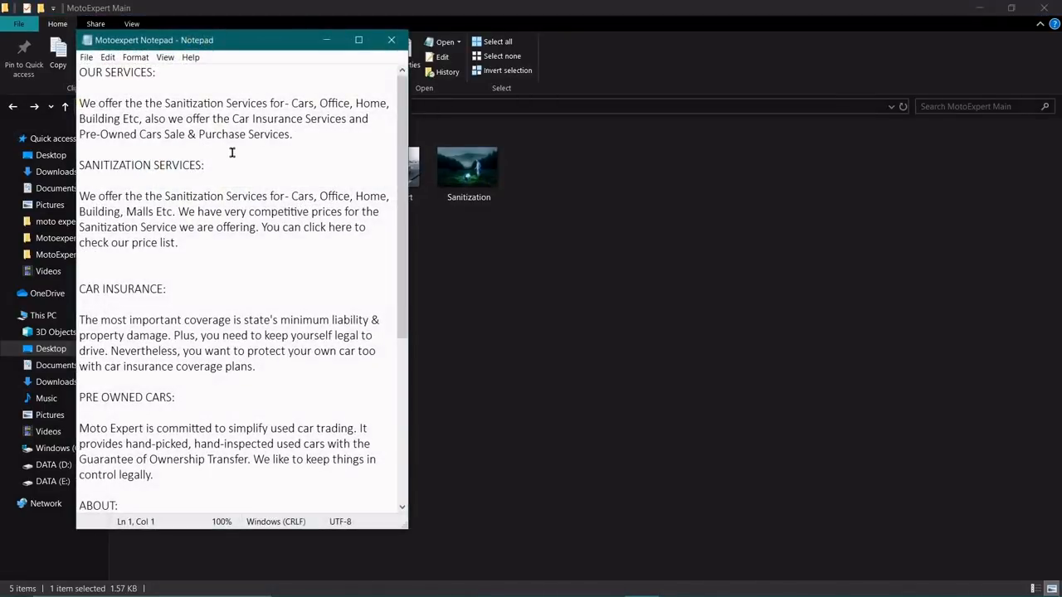
drag(302, 135, 78, 102)
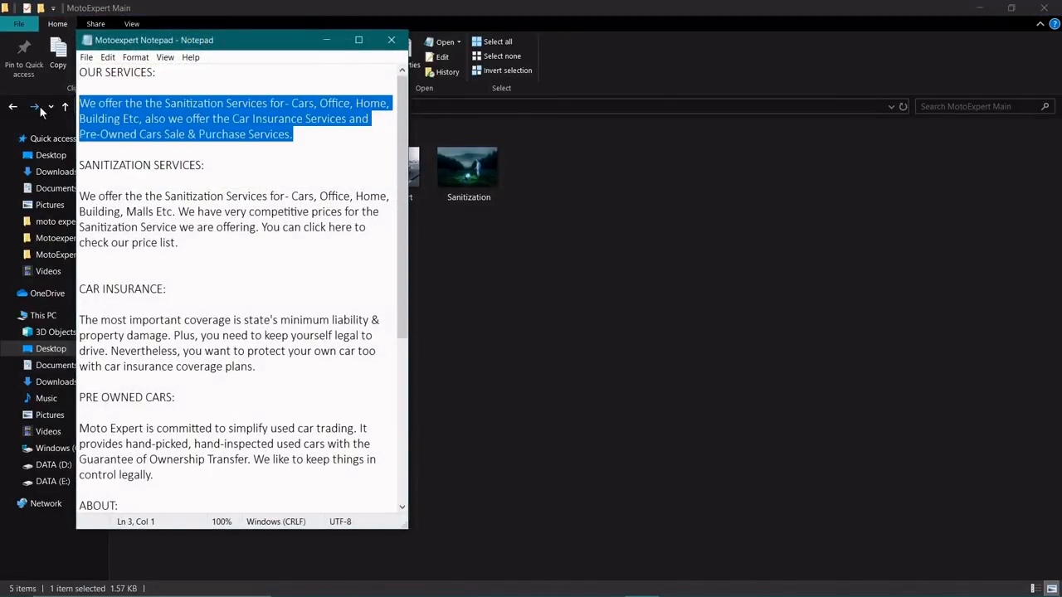
key(alt+Tab)
key(alt+Tab)
click(344, 438)
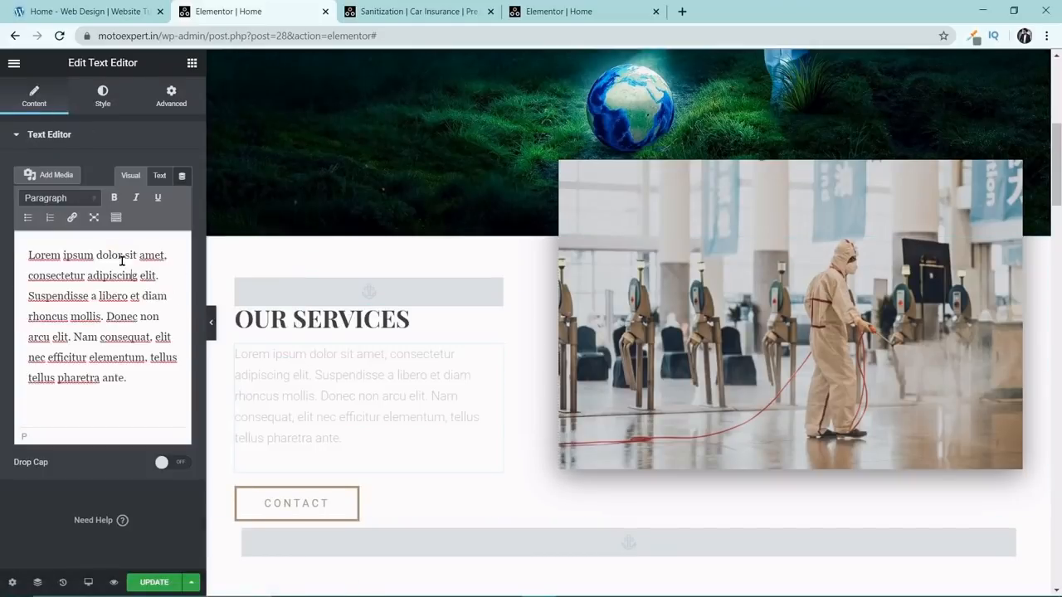
key(ctrl+a)
text(We offer the the Sanitization Services for - Cars, Office, Home, Building Etc, also we offer the Car Insurance Services and Pre-Owned Cars Sale & Purchase Services.)
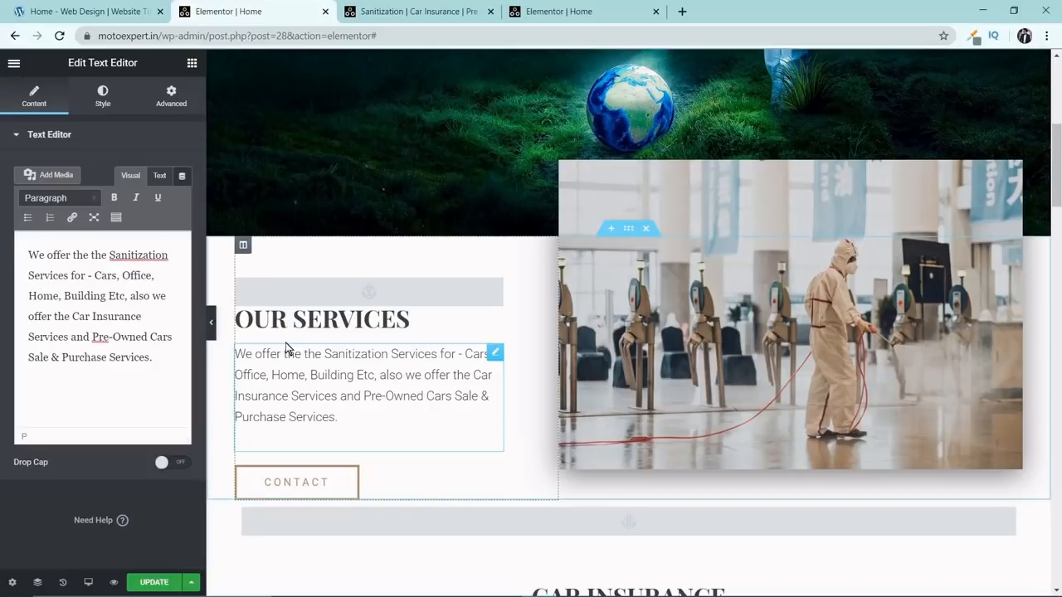
Set the link of the Contact button in the OUR SERVICES section to #contact.
scroll(344, 346, down, 2)
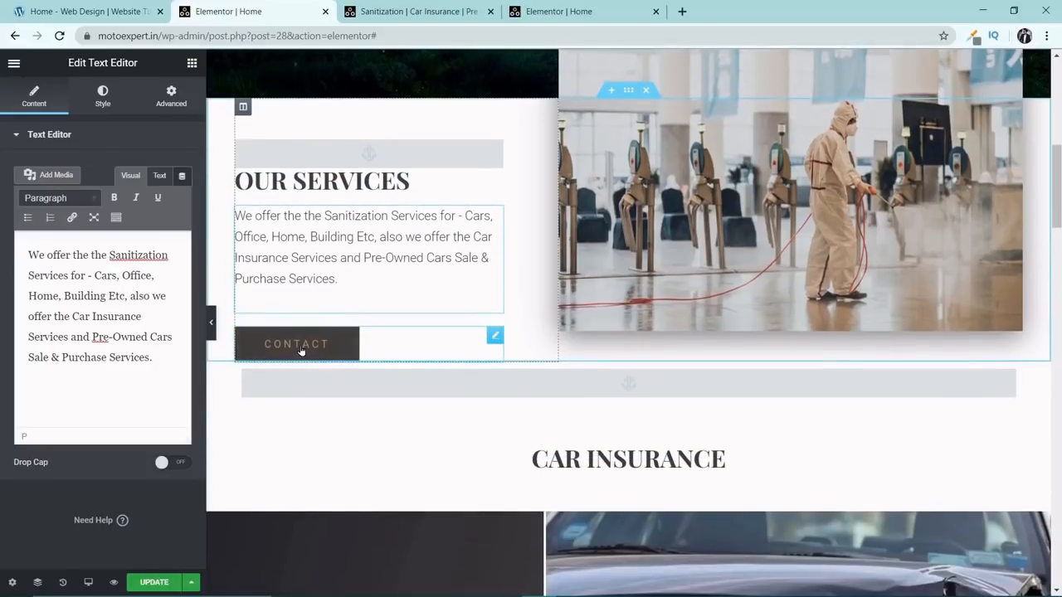
click(301, 350)
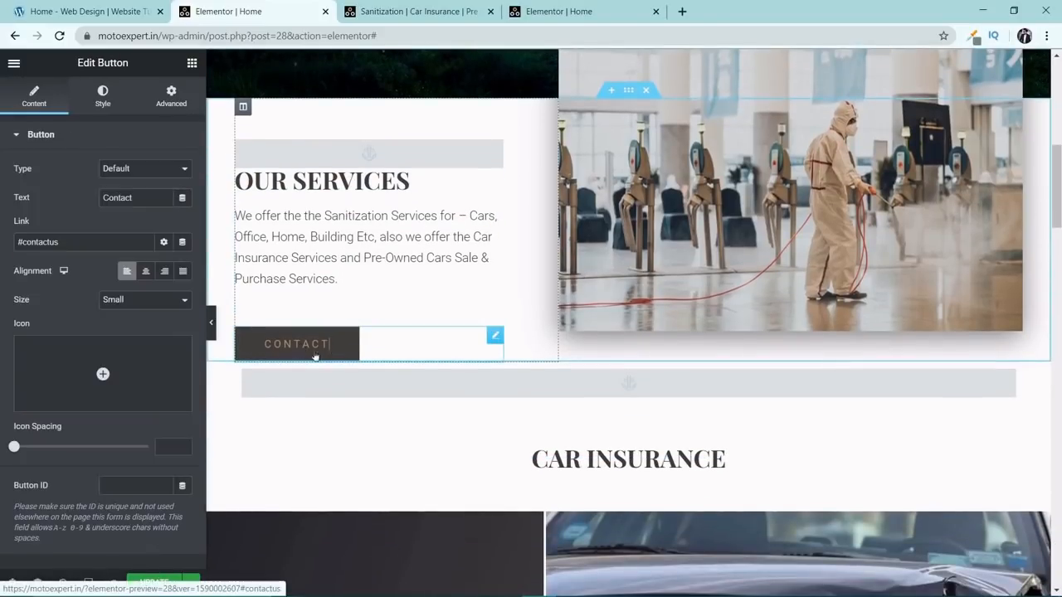
click(86, 241)
key(BackSpace)
key(BackSpace)
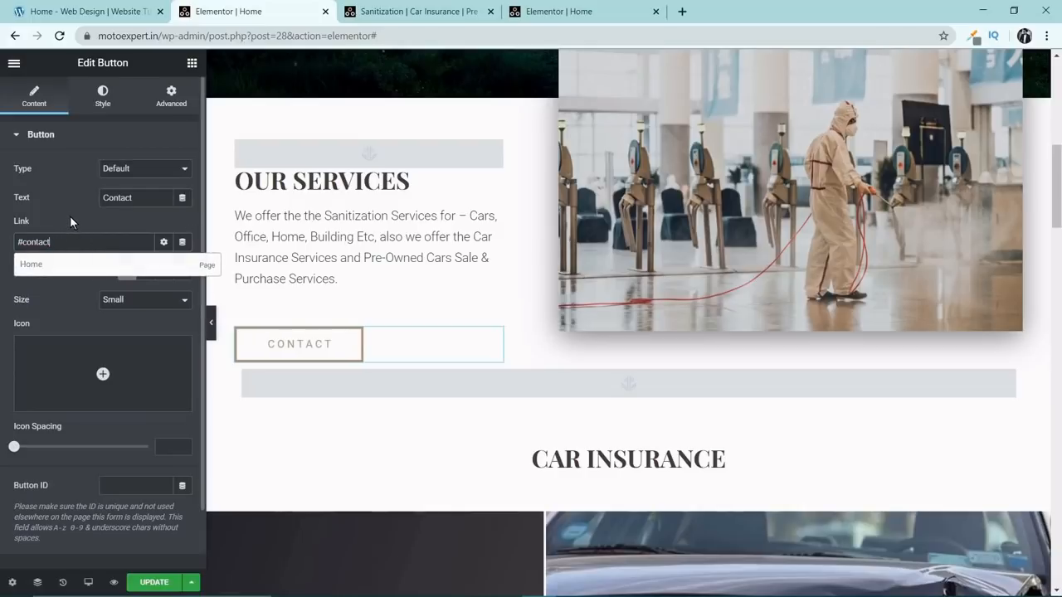
click(70, 217)
Update the page, test the Contact button's link and return to the OUR SERVICES section.
click(171, 583)
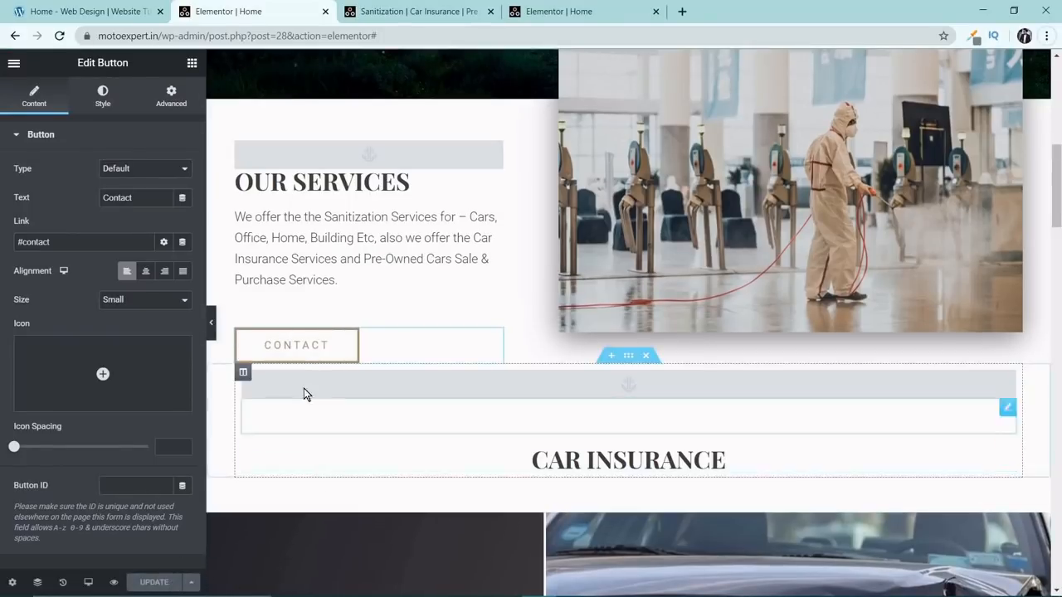
click(296, 347)
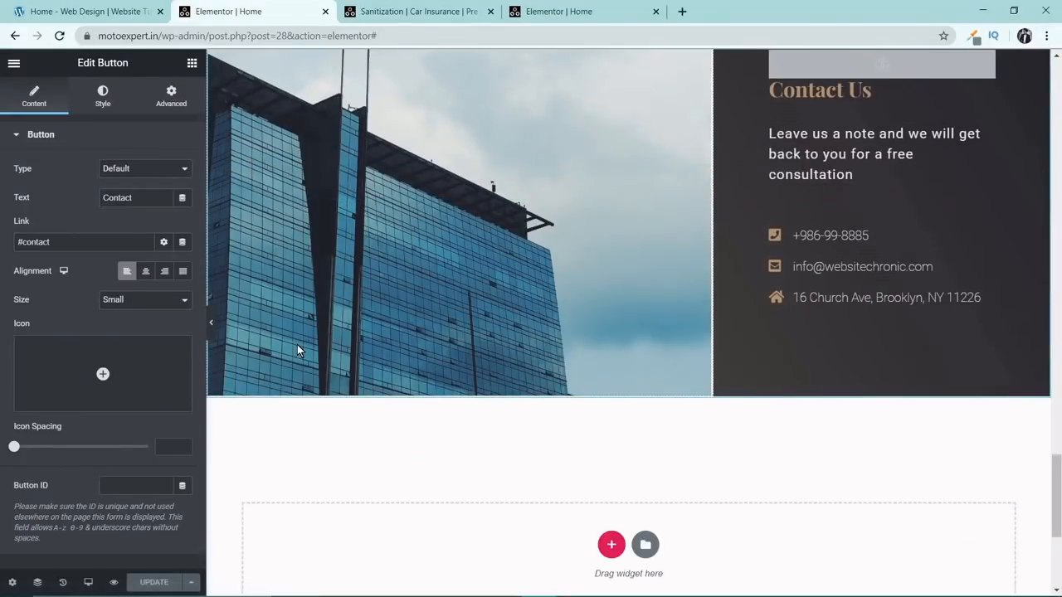
drag(1057, 473, 1059, 154)
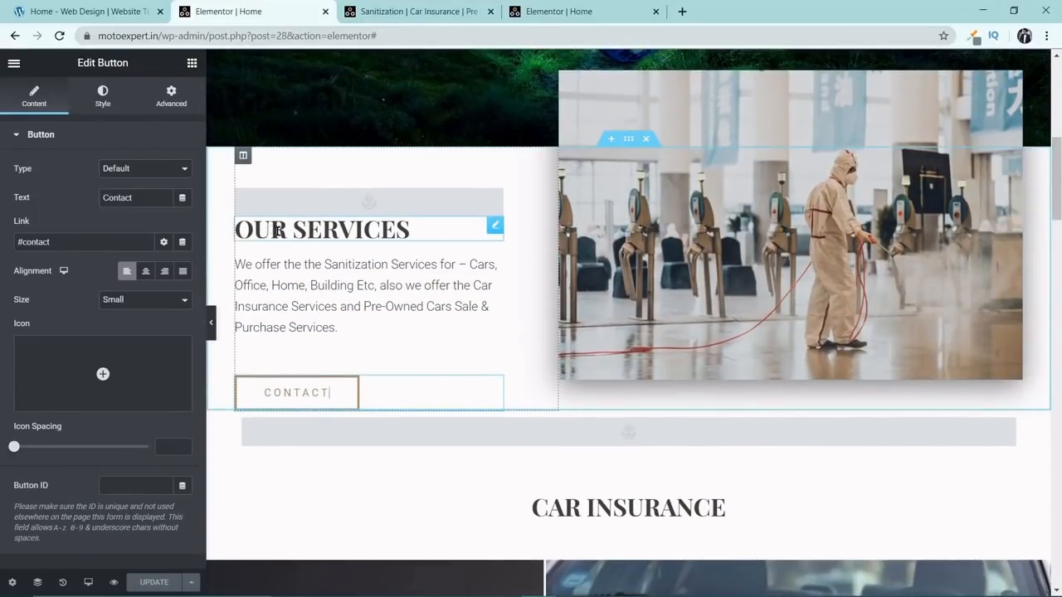
Duplicate the CAR INSURANCE heading section and the text-and-image section beneath it.
scroll(277, 234, down, 3)
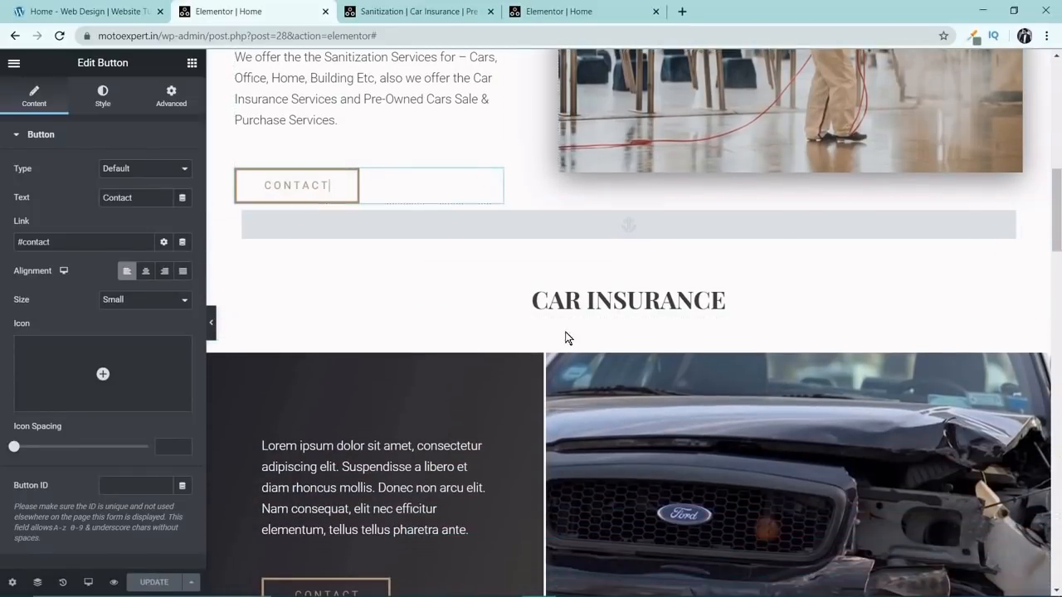
right_click(625, 200)
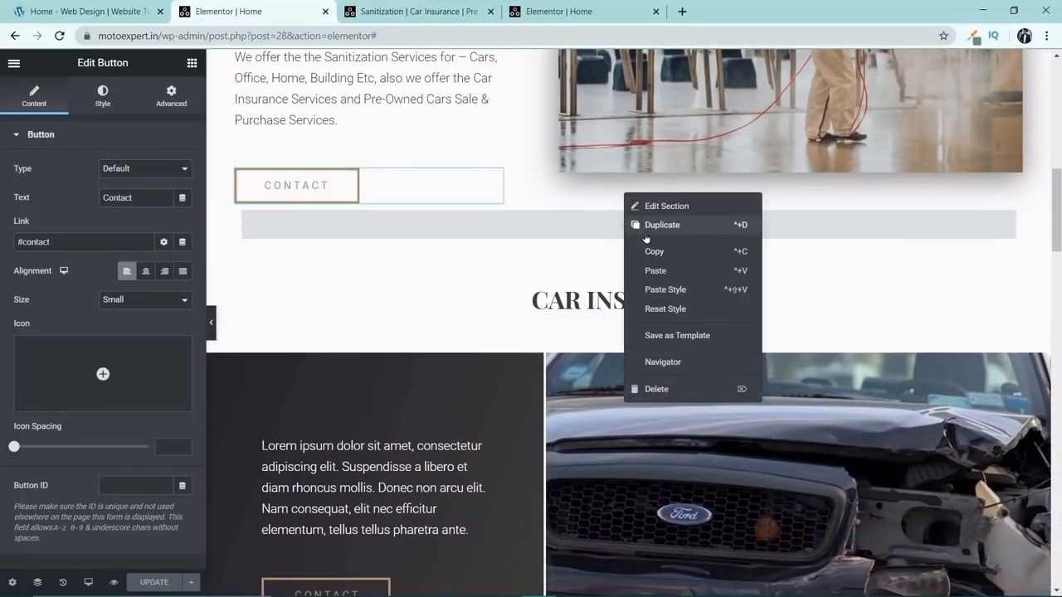
click(647, 239)
scroll(689, 357, down, 3)
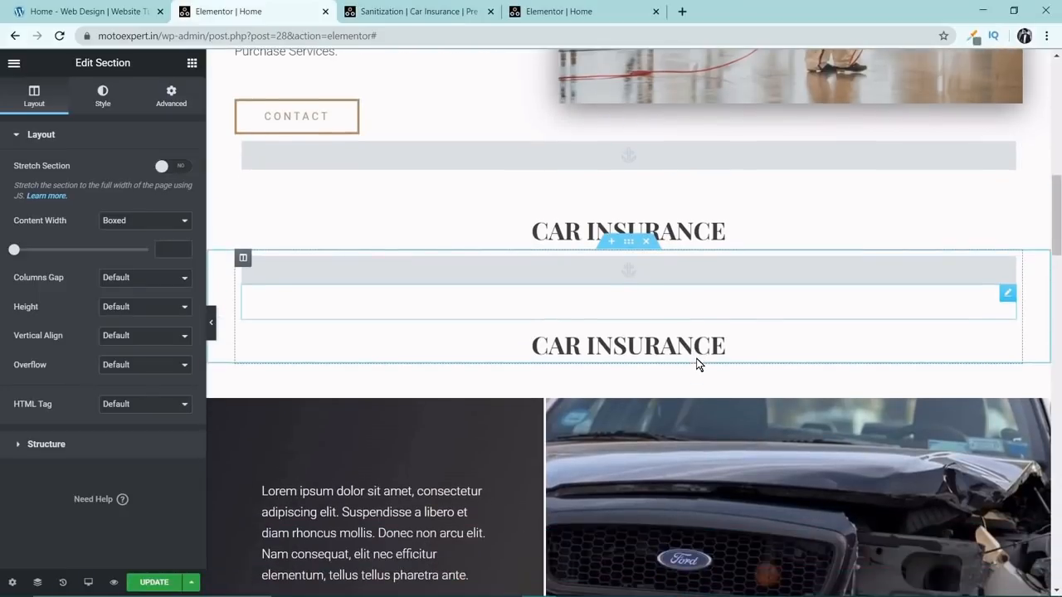
right_click(630, 255)
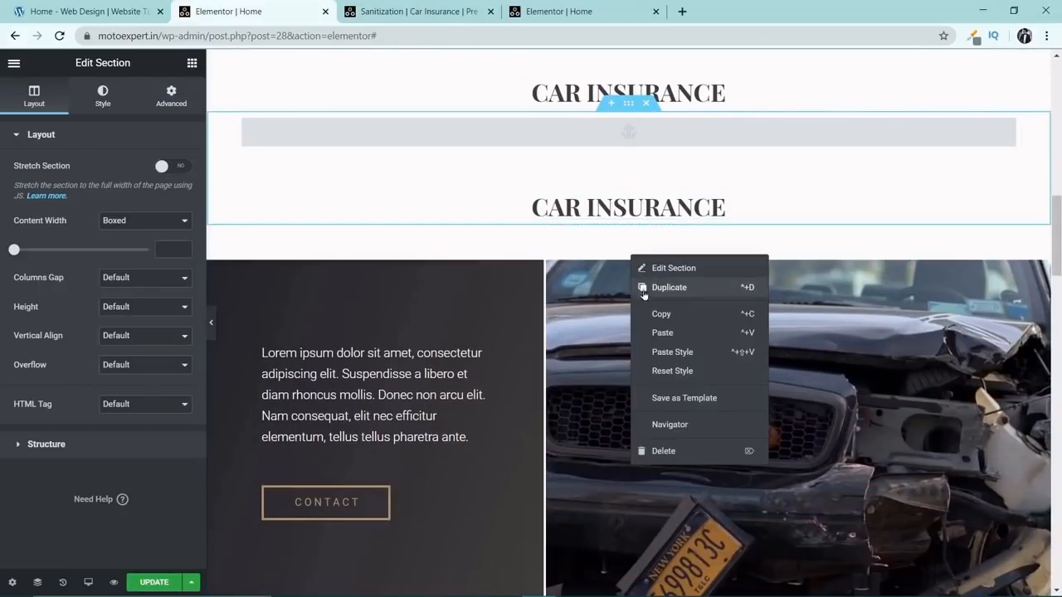
click(657, 287)
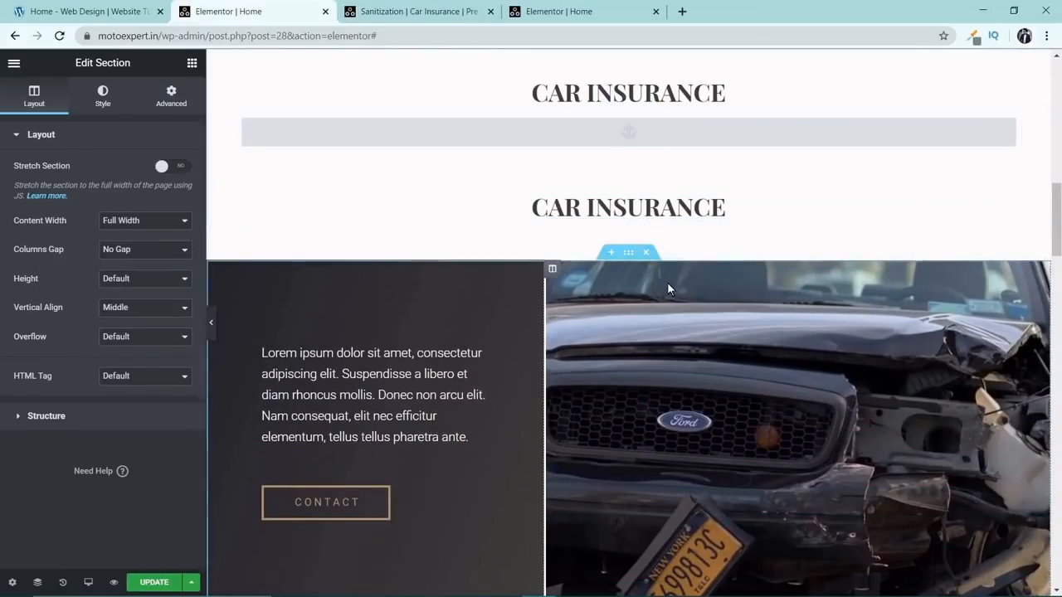
Change the title of the upper CAR INSURANCE heading to SANITIZATION.
scroll(664, 266, up, 2)
click(652, 233)
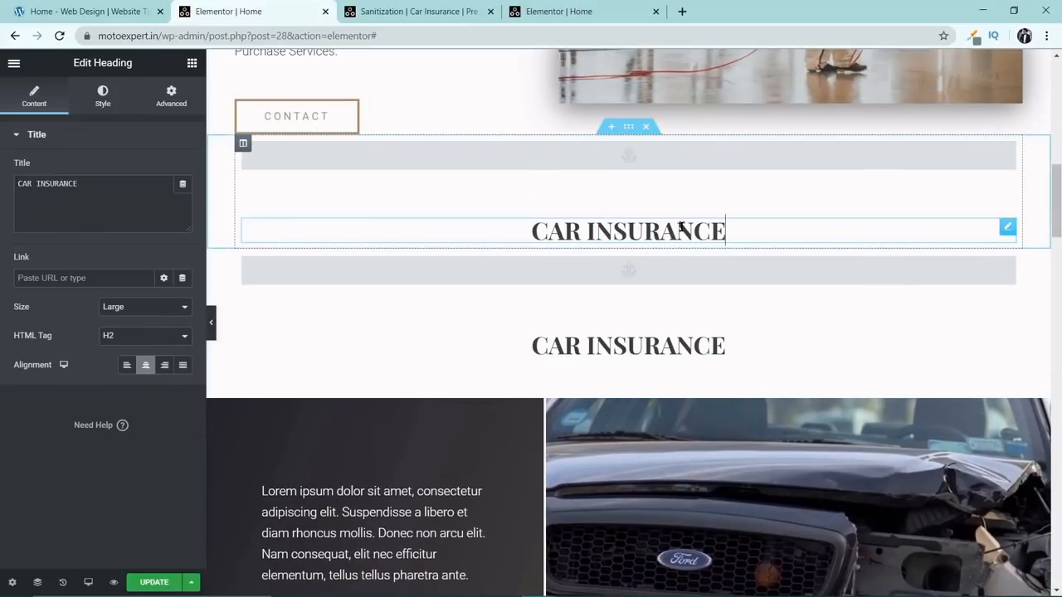
drag(78, 183, 0, 185)
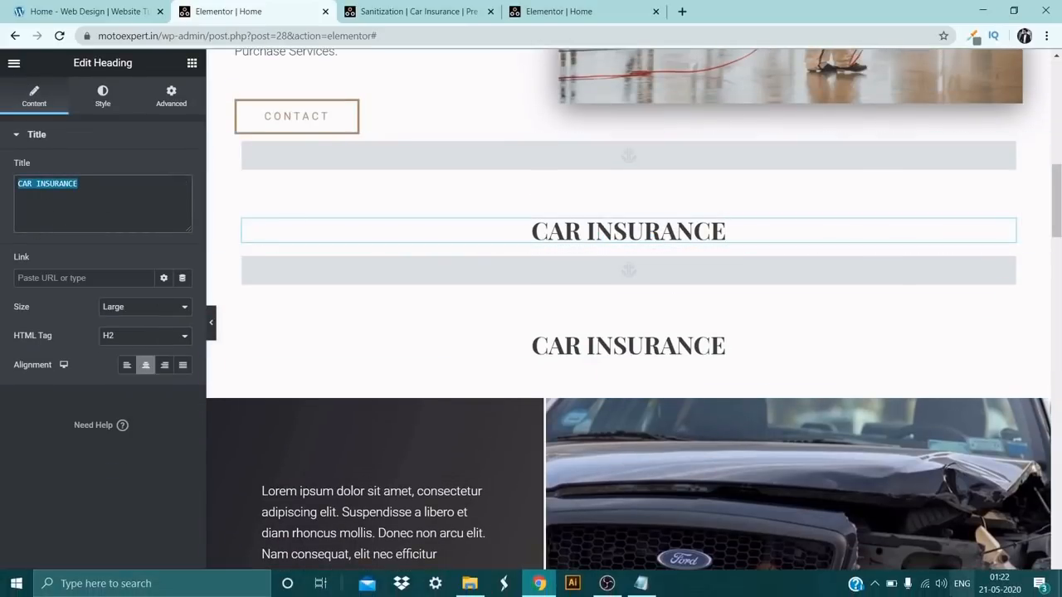
text(SANITIZATION)
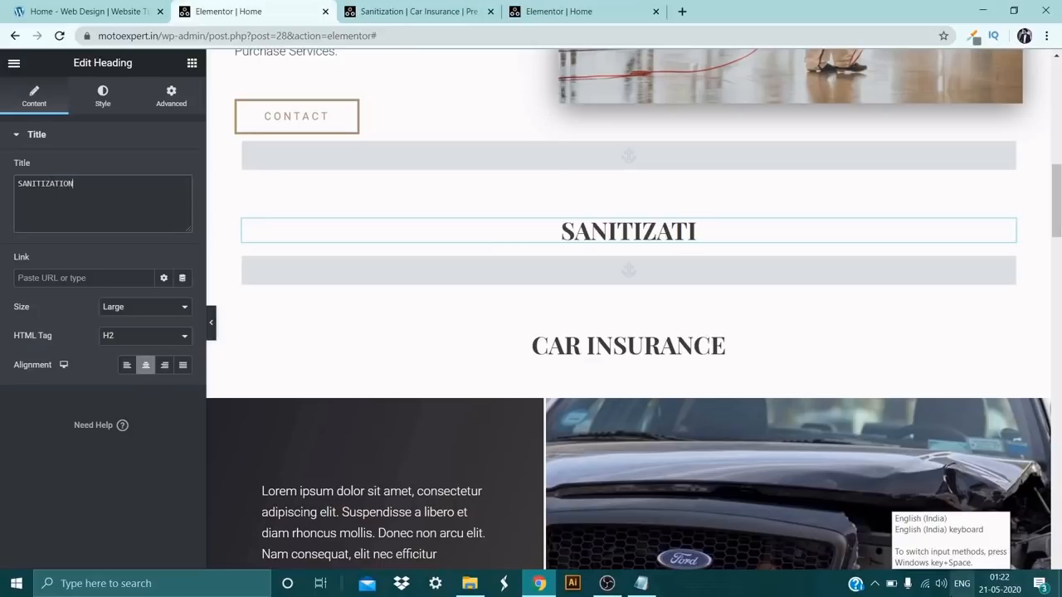
Set the menu anchor ID above the SANITIZATION heading to #sanitization and delete the old menu anchor above OUR SERVICES.
click(654, 159)
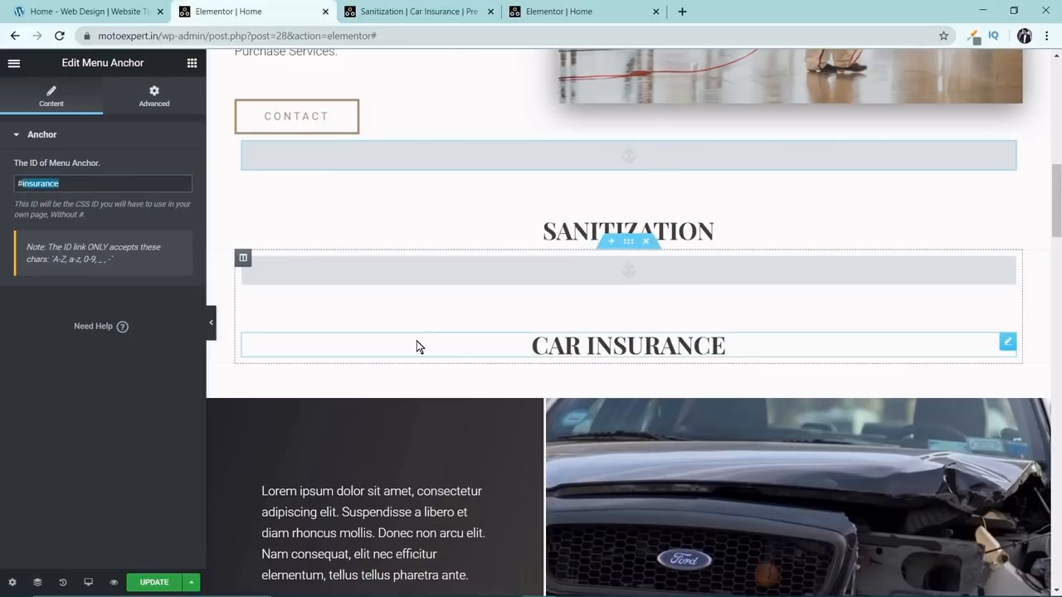
text(santization)
scroll(543, 268, up, 3)
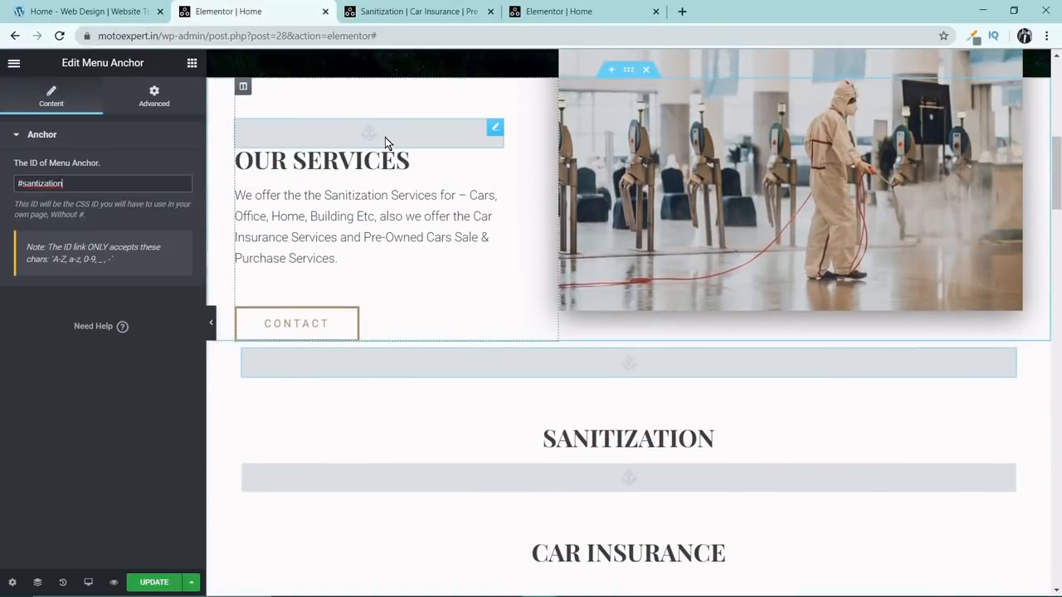
right_click(481, 133)
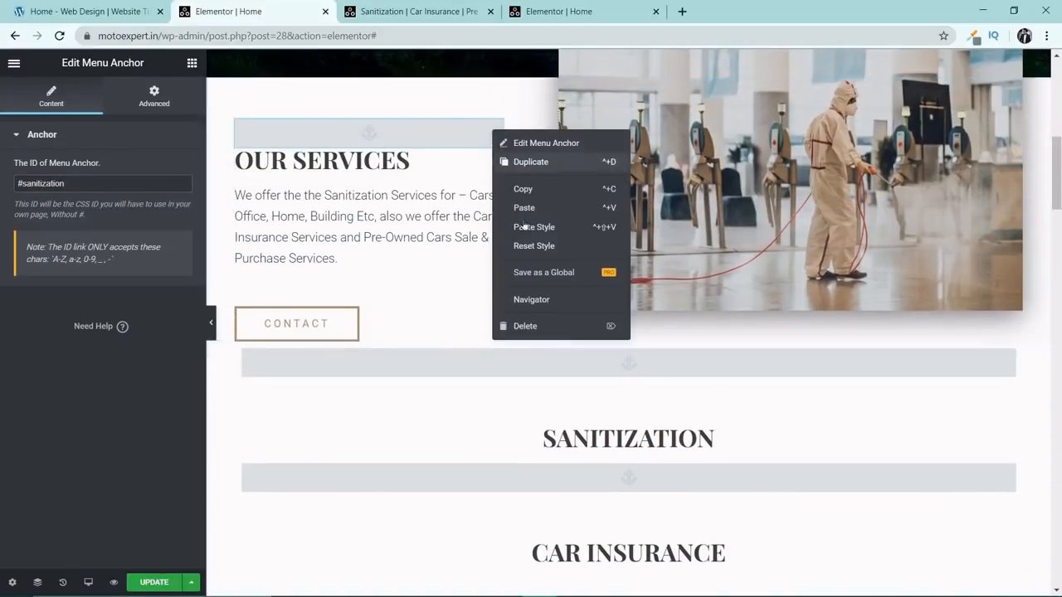
click(538, 326)
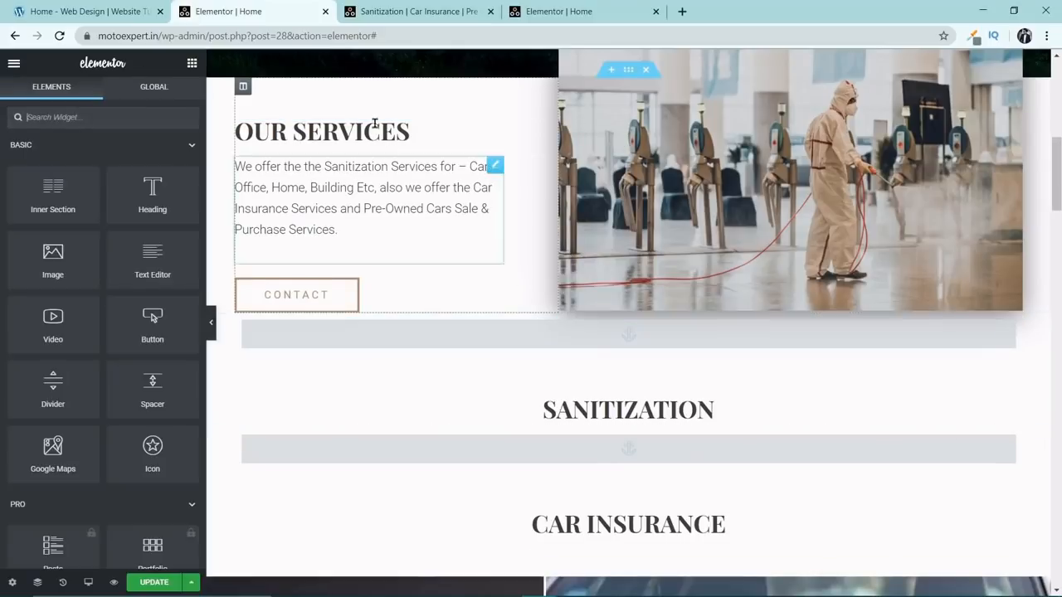
Move the duplicated text-and-image section up so it sits between the SANITIZATION and CAR INSURANCE headings.
scroll(464, 189, down, 2)
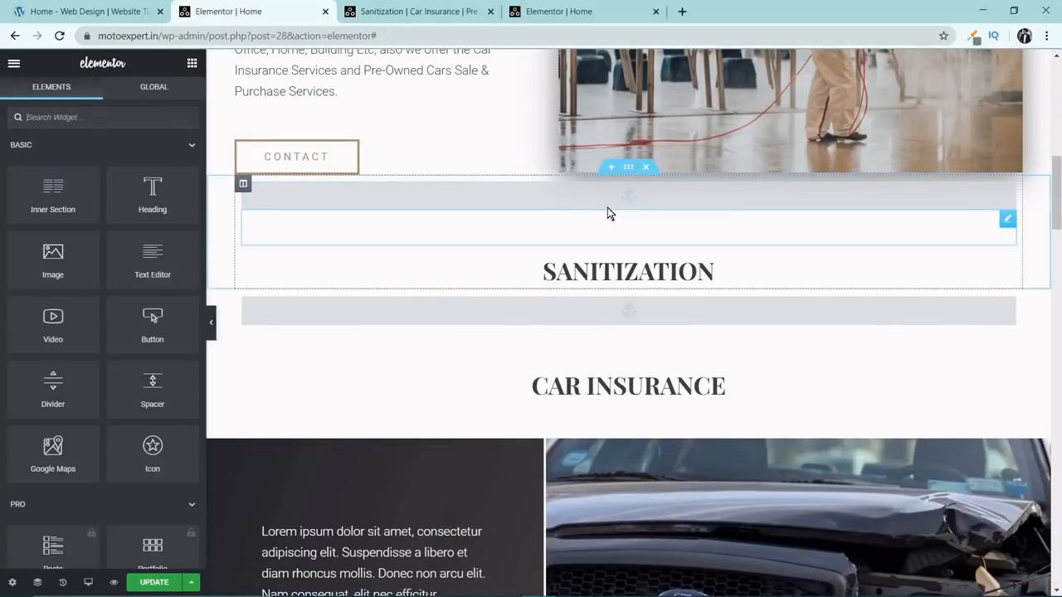
scroll(642, 202, down, 1)
scroll(643, 201, down, 1)
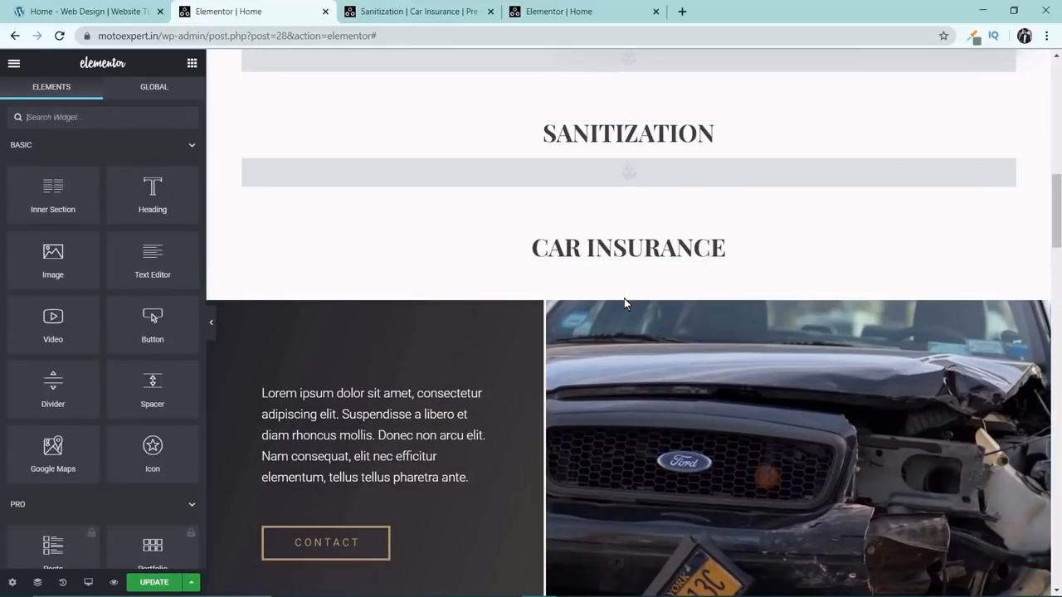
drag(629, 292, 629, 191)
scroll(700, 277, up, 2)
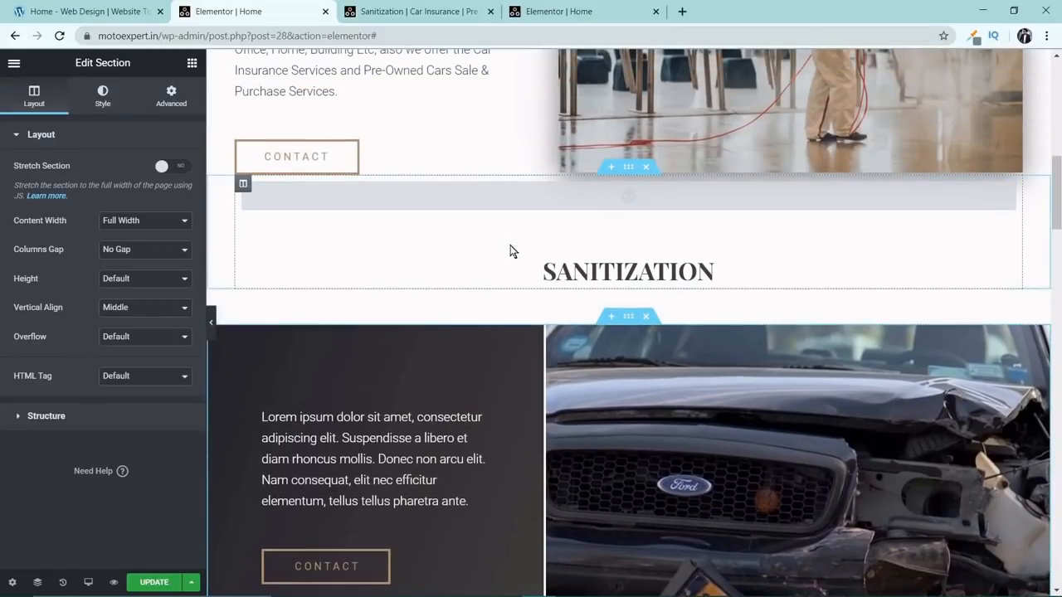
scroll(761, 282, down, 6)
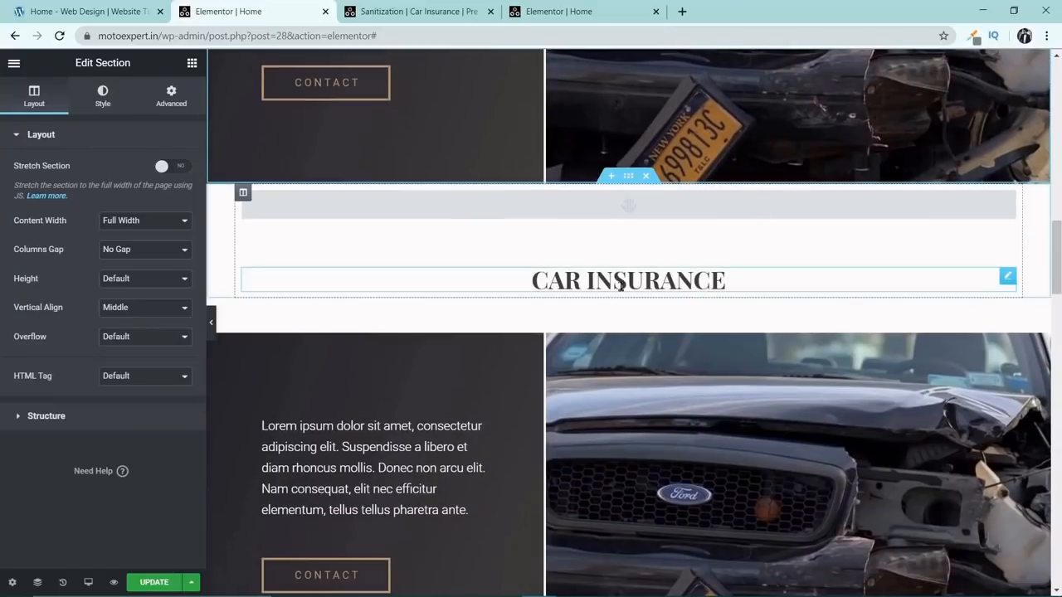
scroll(629, 285, down, 6)
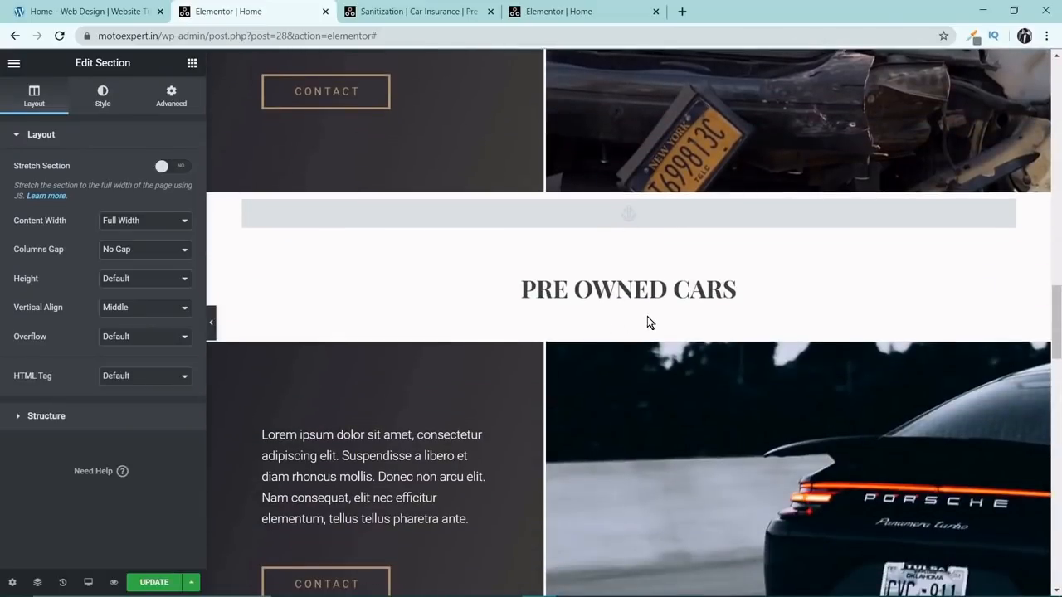
Replace the placeholder paragraph under SANITIZATION with the SANITIZATION SERVICES text copied from the Motoexpert Notepad file.
scroll(648, 316, up, 10)
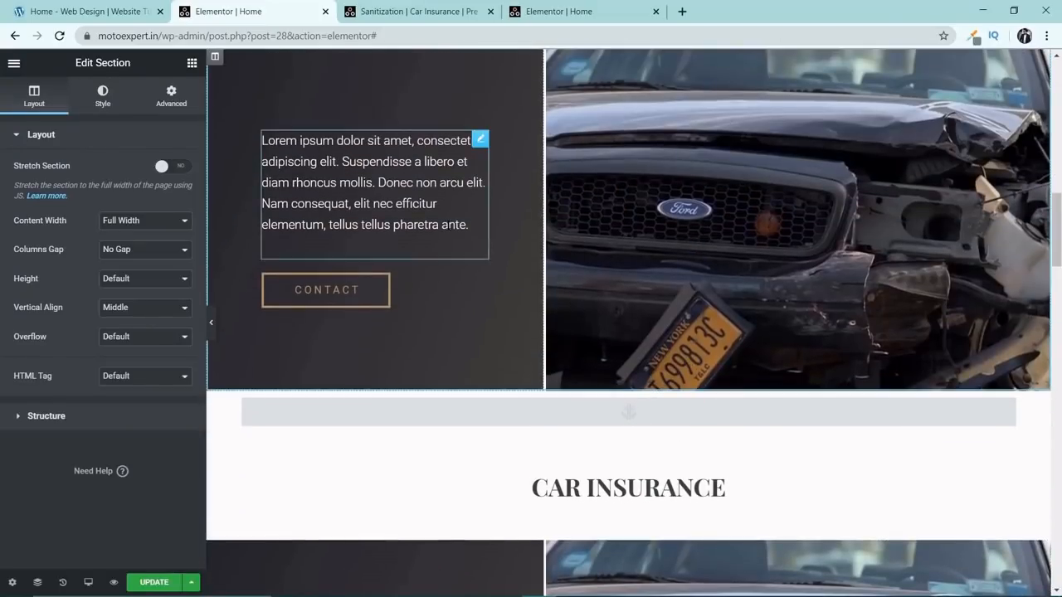
click(434, 201)
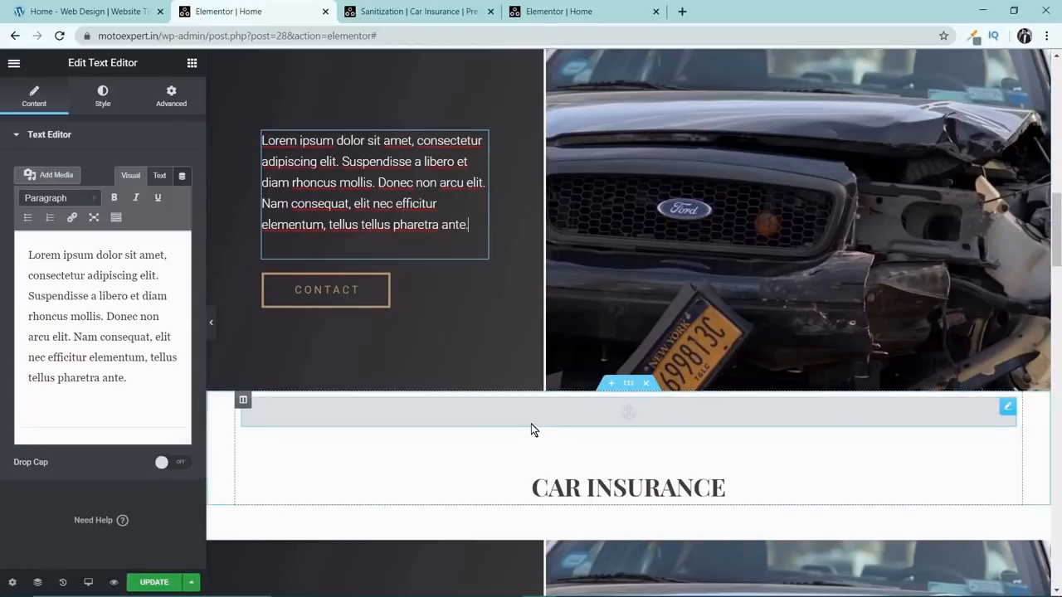
key(alt+Tab)
key(alt+Tab)
drag(214, 246, 70, 209)
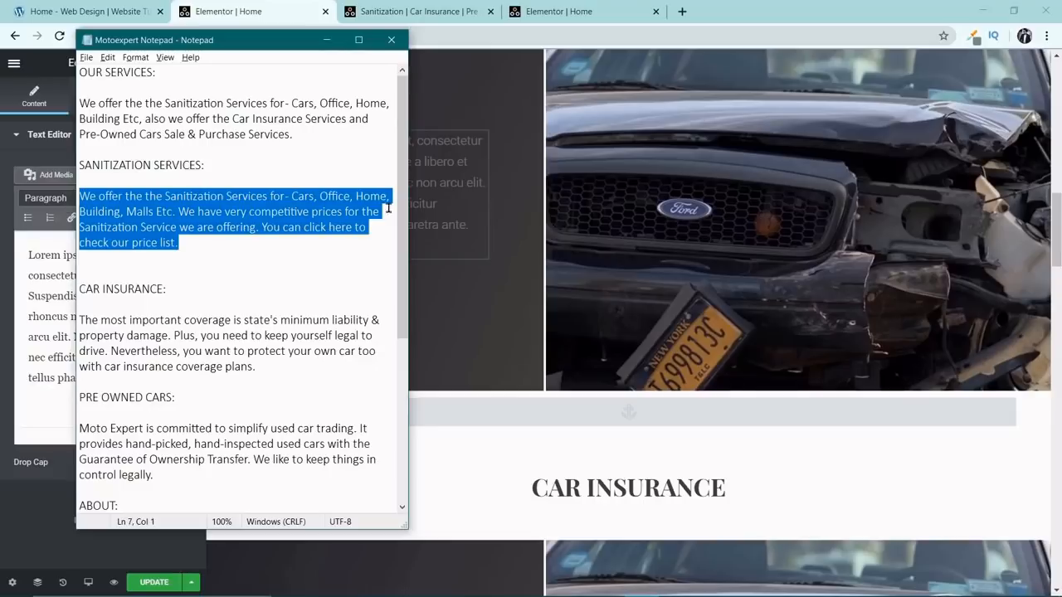
key(alt+Tab)
click(106, 297)
key(ctrl+a)
text(We offer the the Sanitization Services for - Cars, Office, Home, Building, Malls Etc. We have very competitive prices for the Sanitization Service we are offering. You can click here to check our price list.)
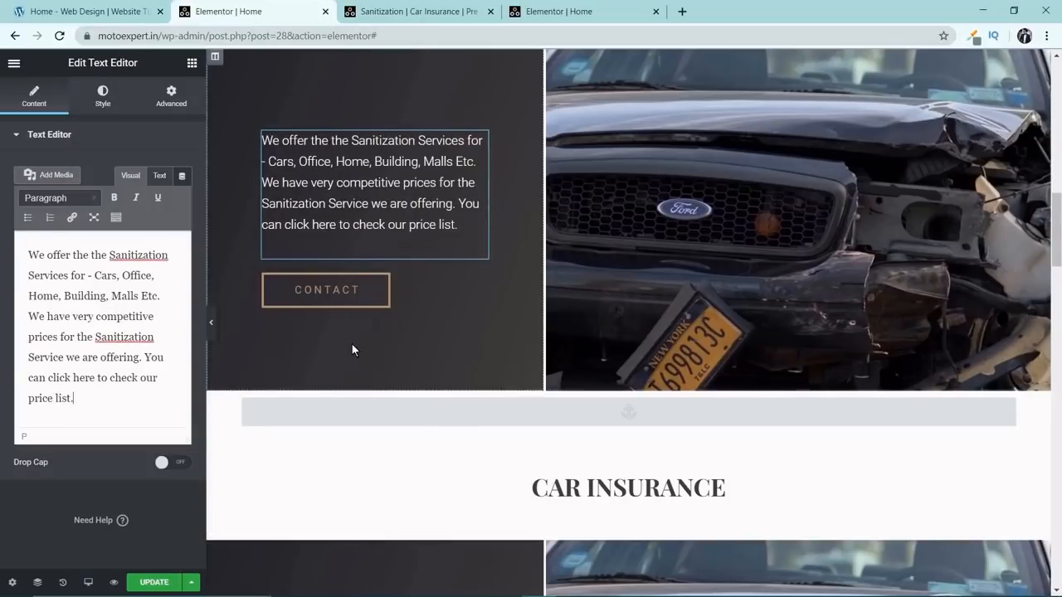
Extend the SANITIZATION heading's title to SANITIZATION SERVICES.
scroll(351, 343, up, 3)
scroll(358, 336, up, 5)
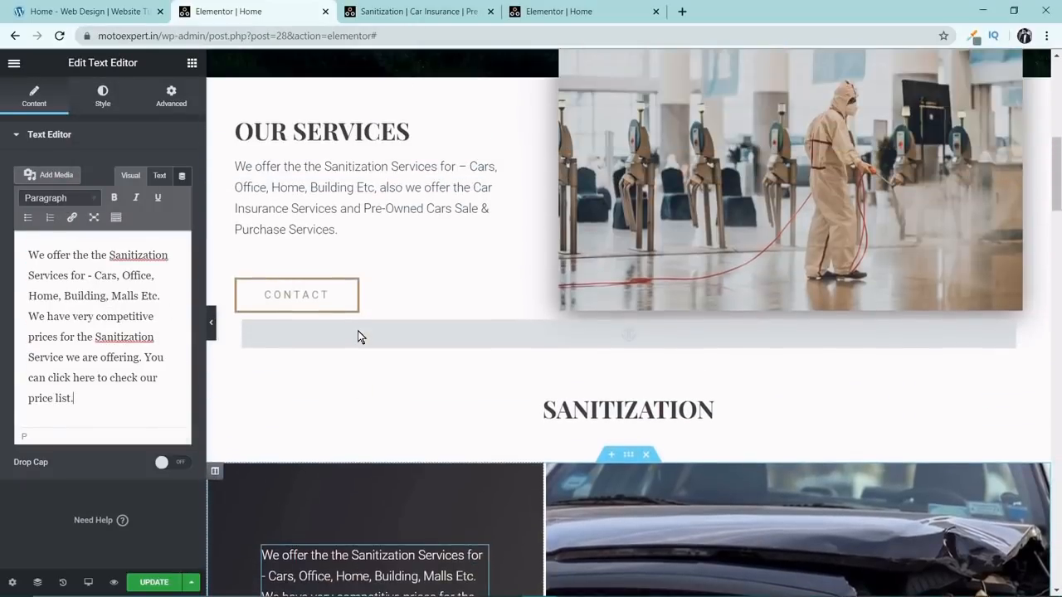
scroll(404, 332, down, 5)
mouse_move(1060, 206)
mouse_down()
mouse_move(1060, 73)
mouse_move(1051, 213)
mouse_up()
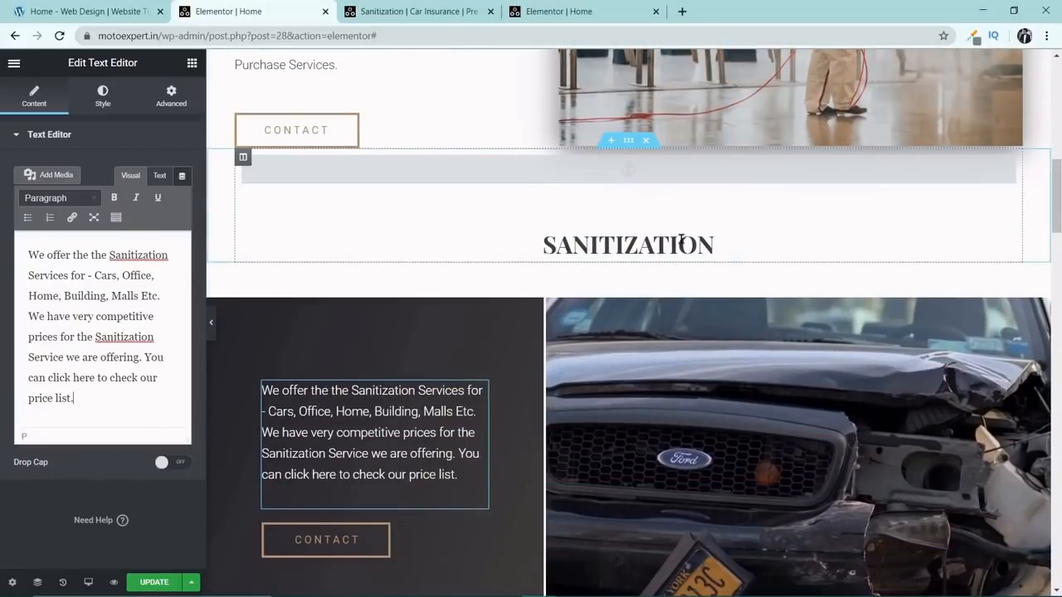
click(395, 255)
text(s)
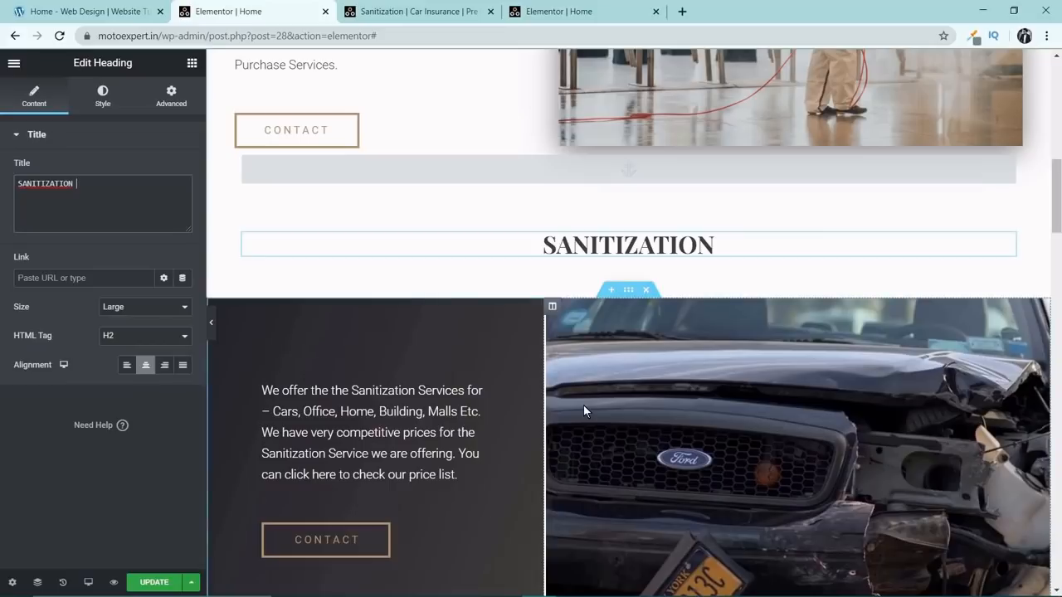
text(er)
key(BackSpace)
key(BackSpace)
key(BackSpace)
text(S)
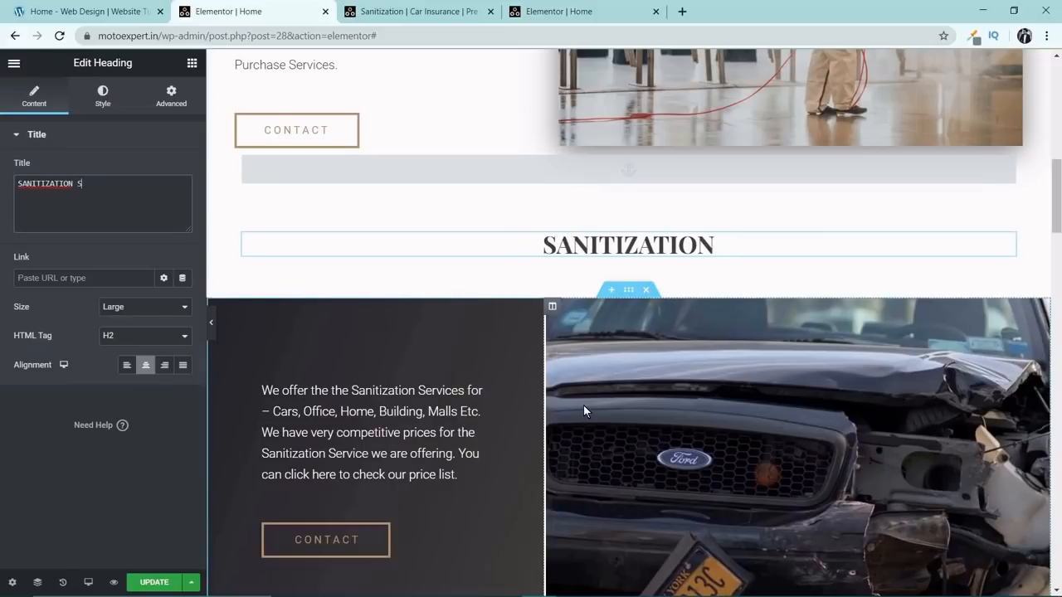
key(BackSpace)
text(SERVICES)
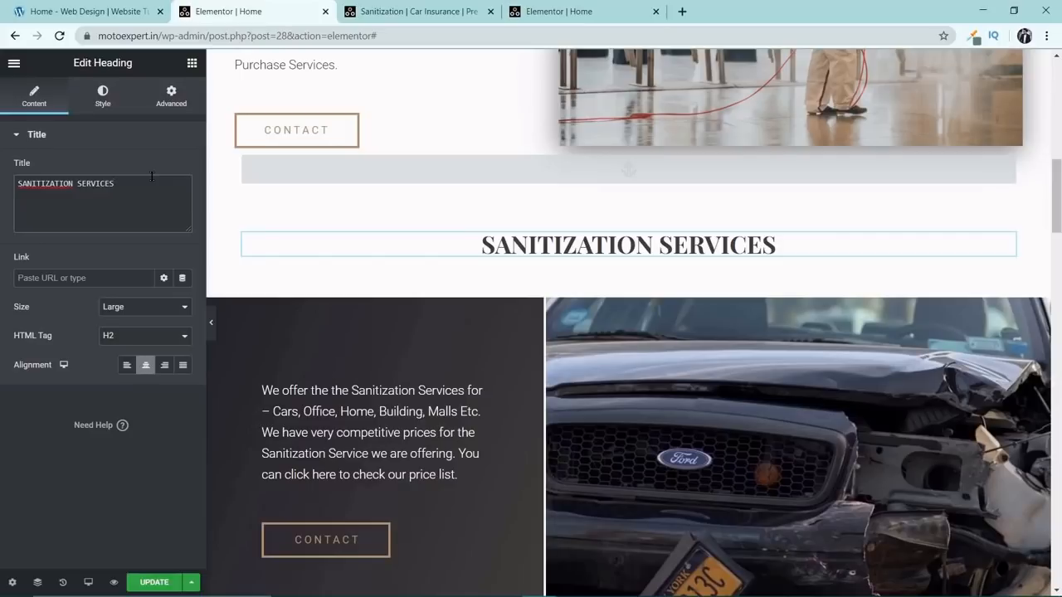
Replace the car background image of the SANITIZATION SERVICES section with an uploaded Kill Corona image, reusing its title as alt text.
scroll(633, 377, down, 2)
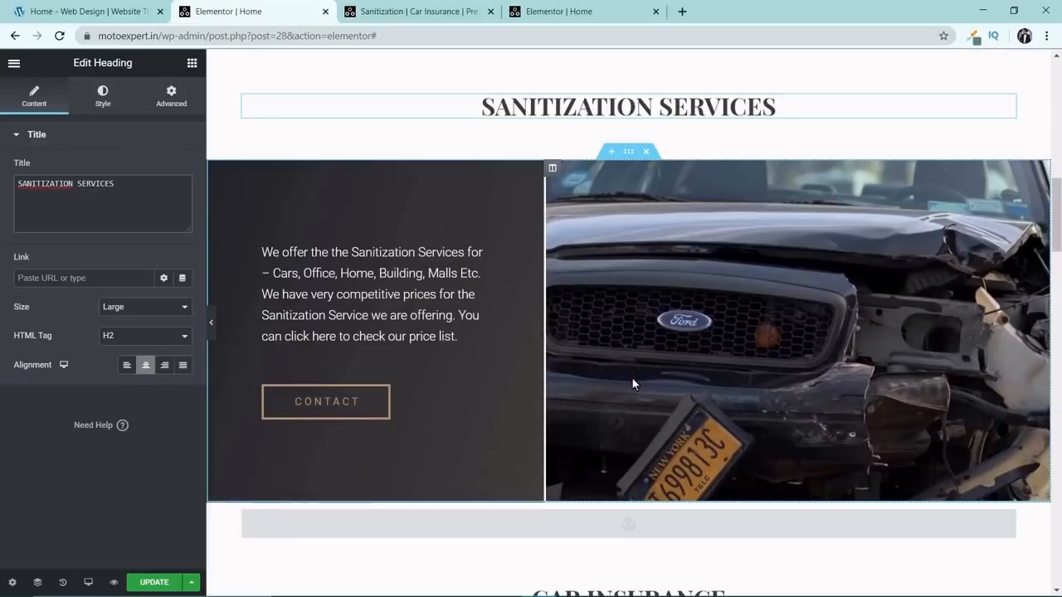
click(552, 168)
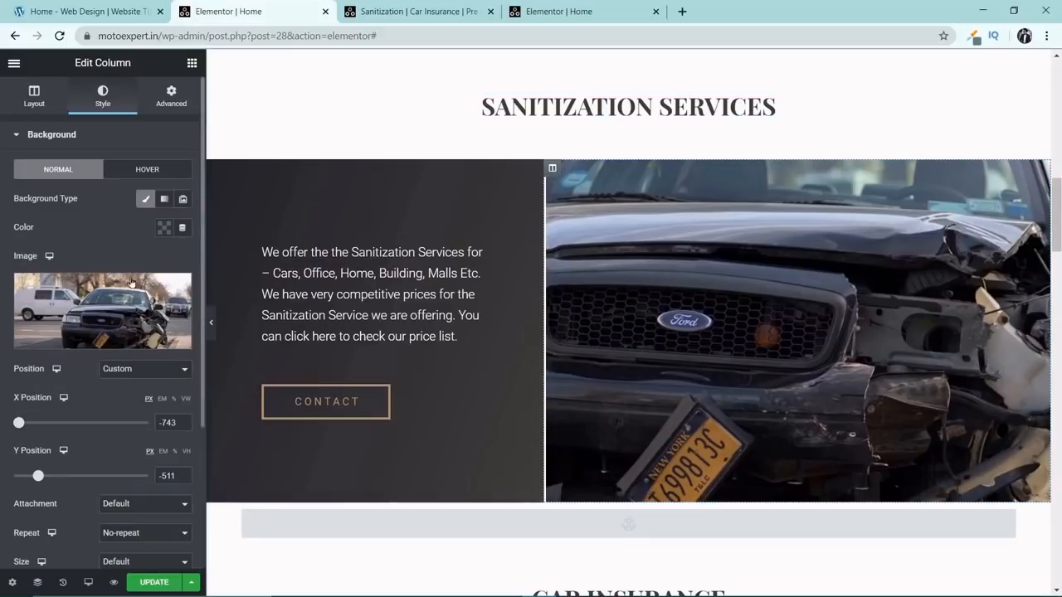
click(126, 292)
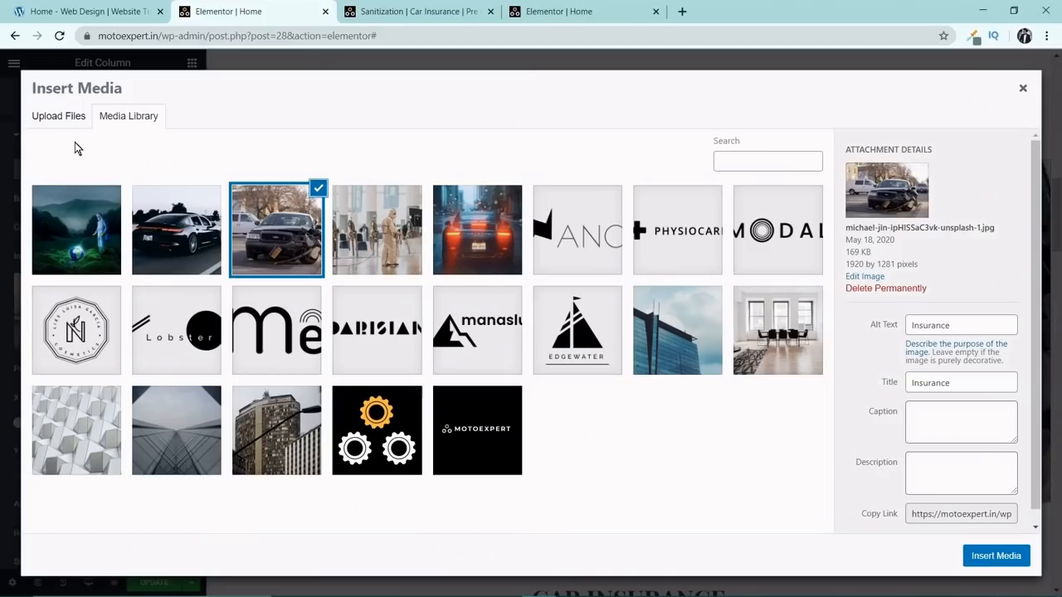
click(65, 114)
click(515, 319)
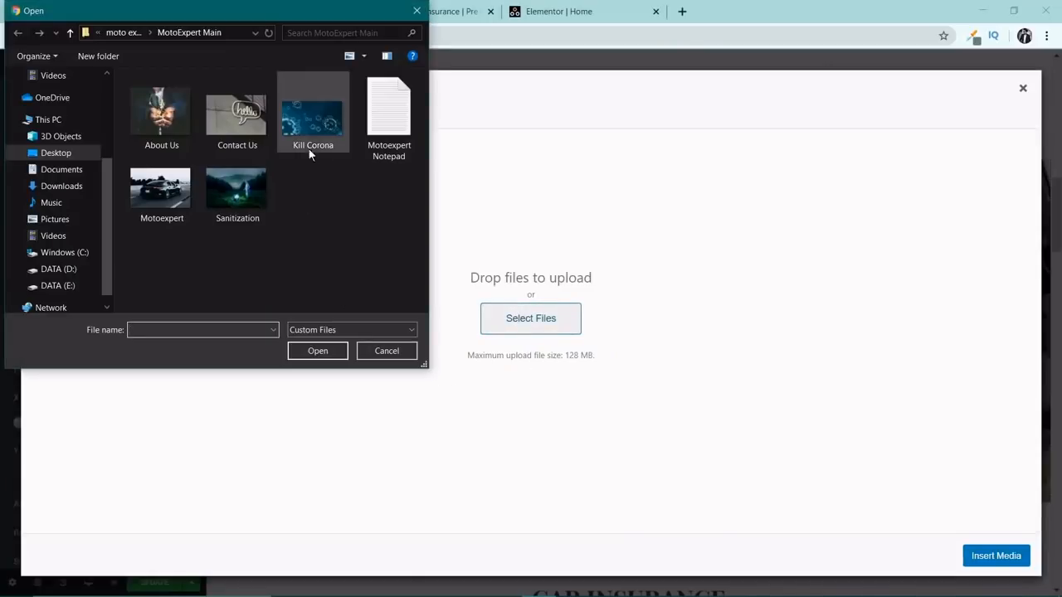
double_click(314, 120)
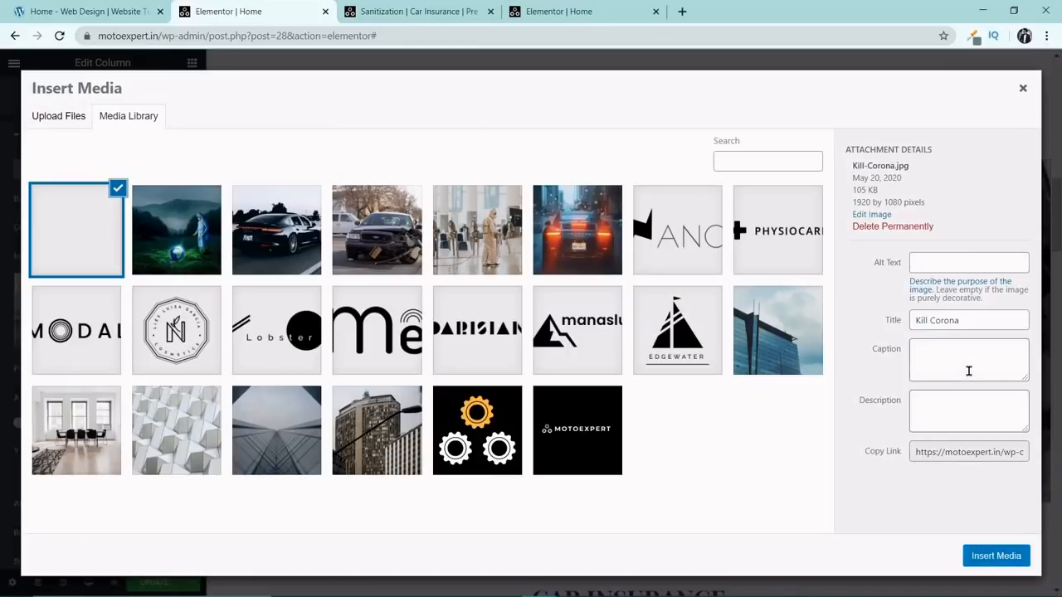
drag(972, 328, 901, 332)
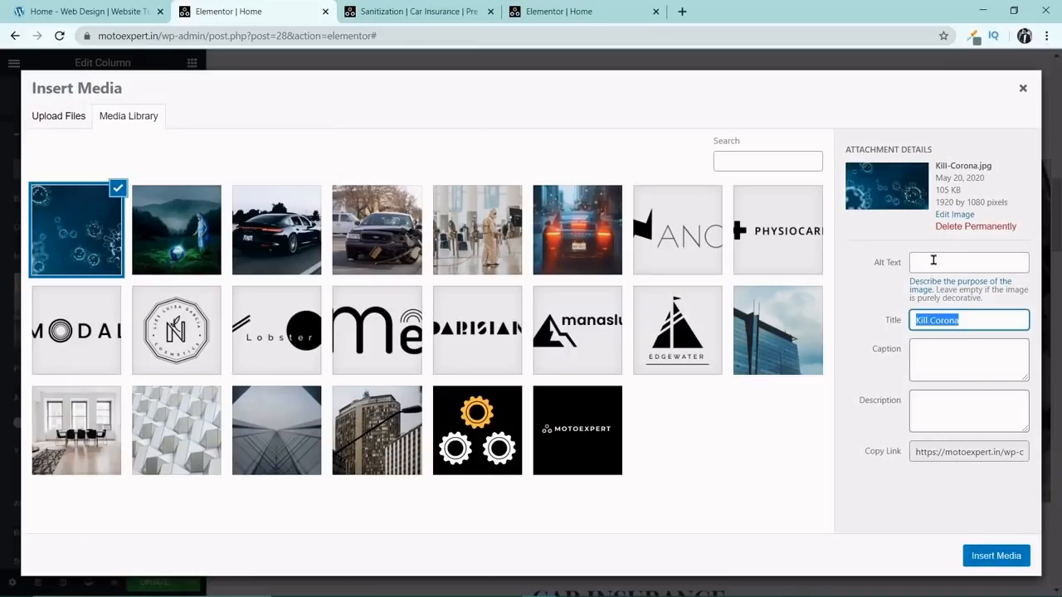
click(933, 262)
click(972, 554)
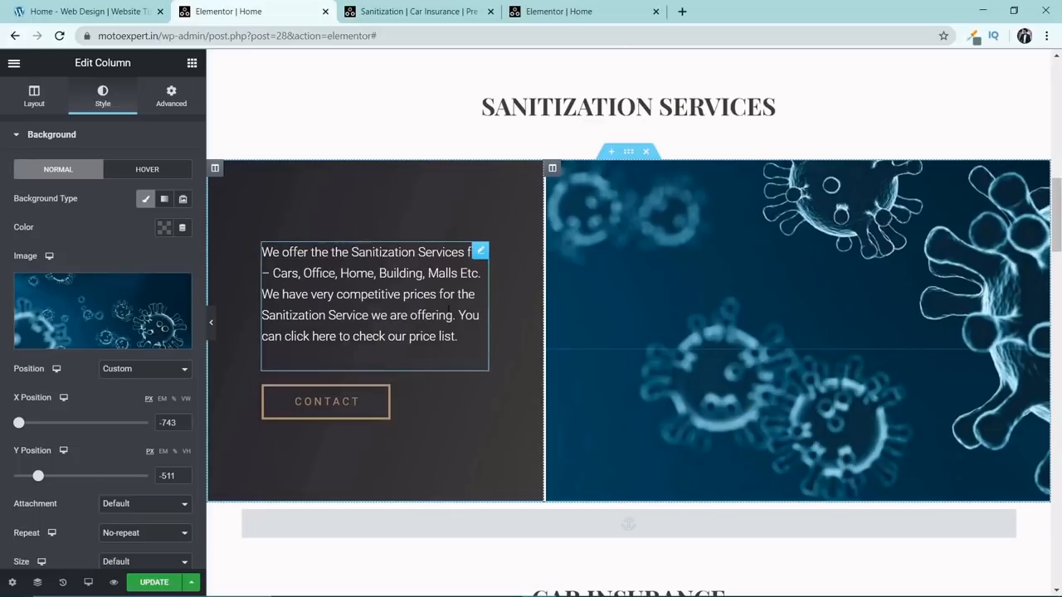
Set the link of the Contact button in the SANITIZATION SERVICES section to #contact and update the page.
click(341, 403)
click(86, 243)
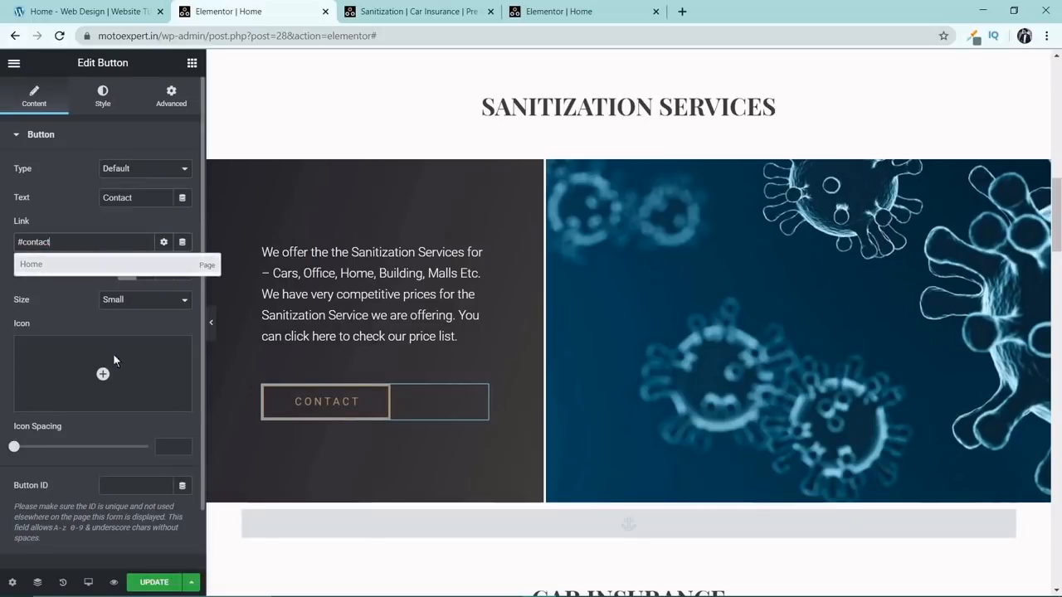
click(167, 583)
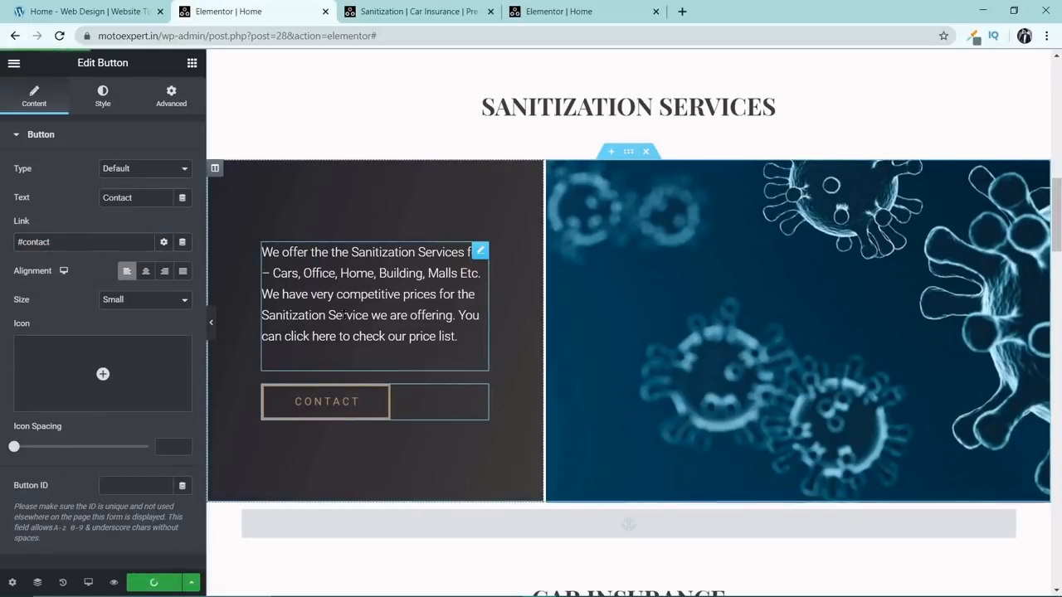
Set the link of the Contact buttons in the CAR INSURANCE and PRE OWNED CARS sections to #contact and update the page.
click(478, 255)
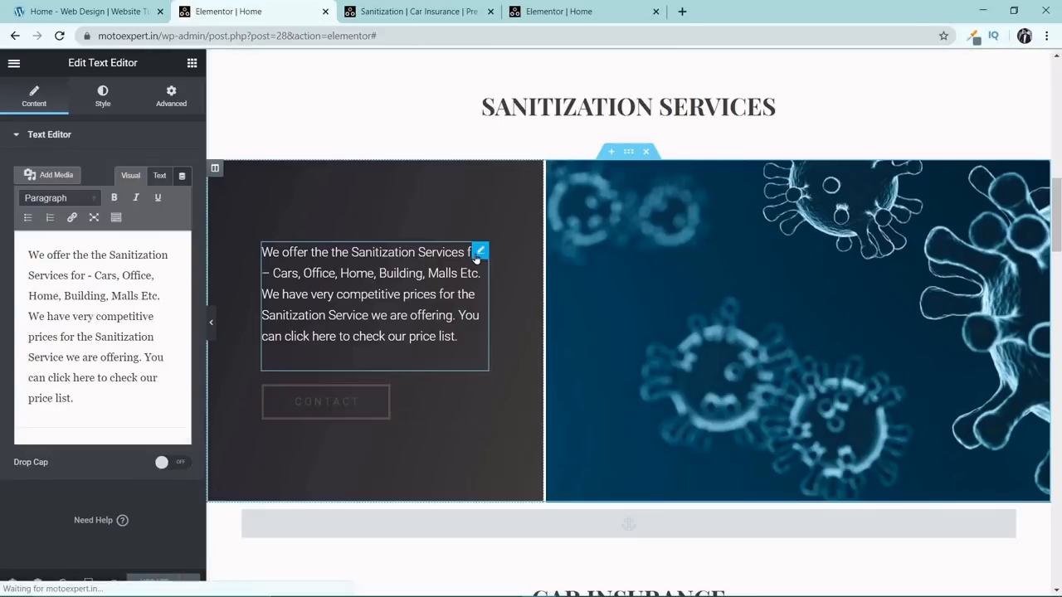
click(368, 402)
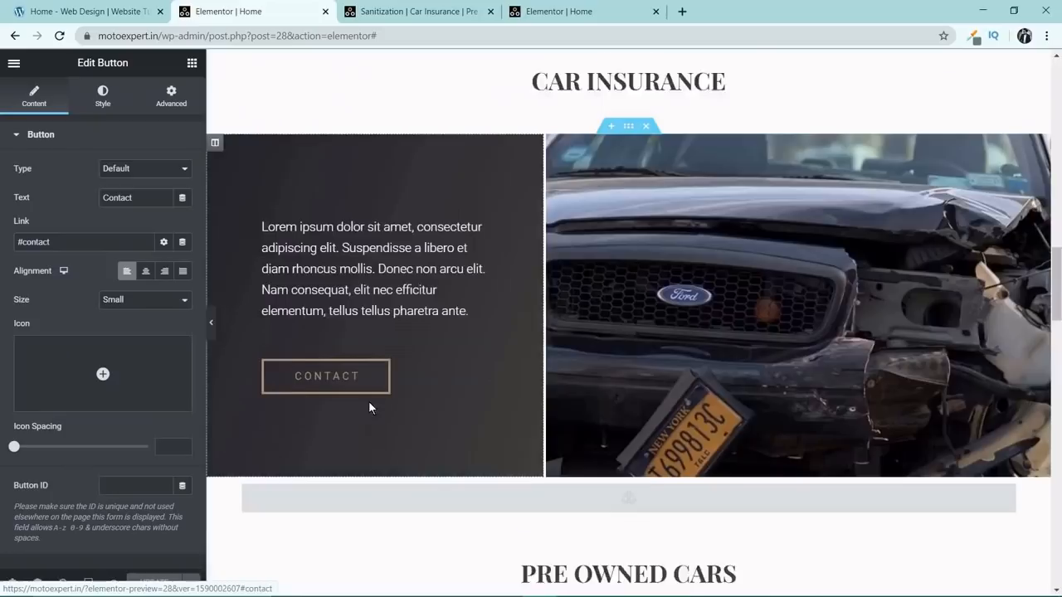
drag(1057, 506, 1056, 279)
scroll(573, 445, down, 2)
click(379, 332)
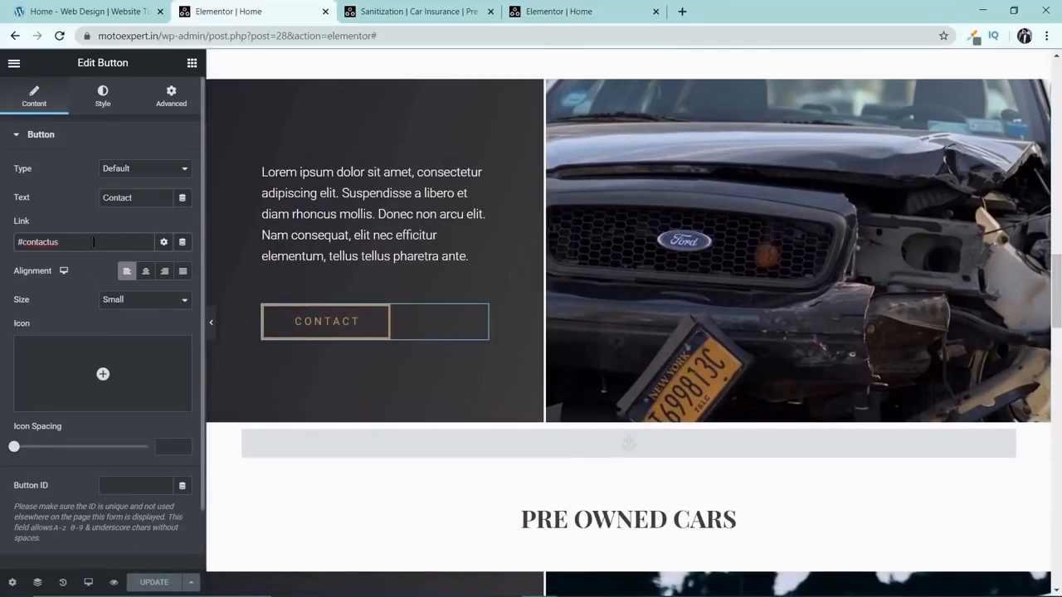
key(BackSpace)
key(BackSpace)
scroll(409, 422, down, 1)
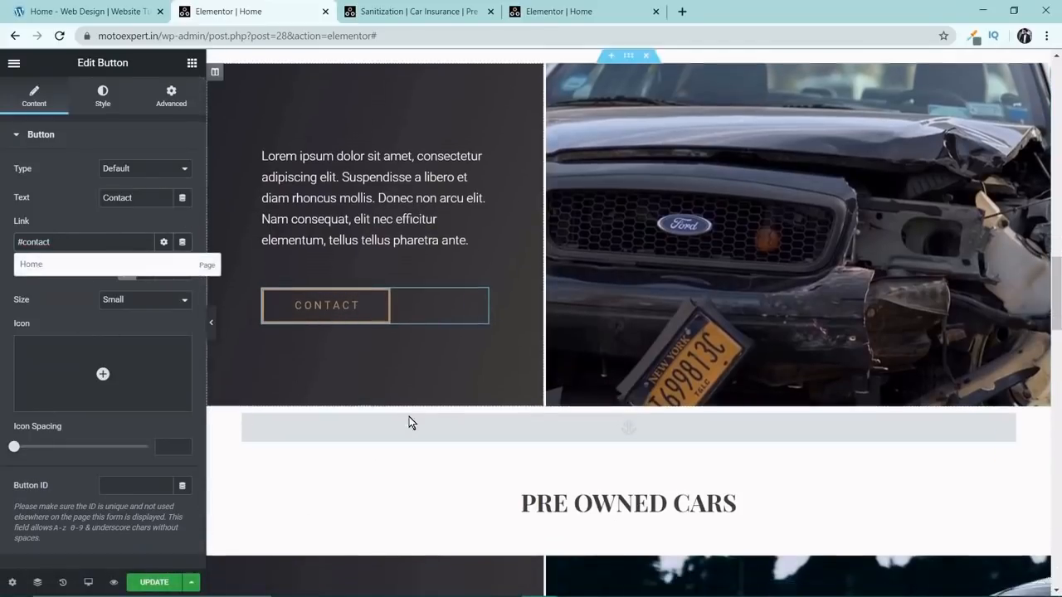
scroll(409, 415, down, 5)
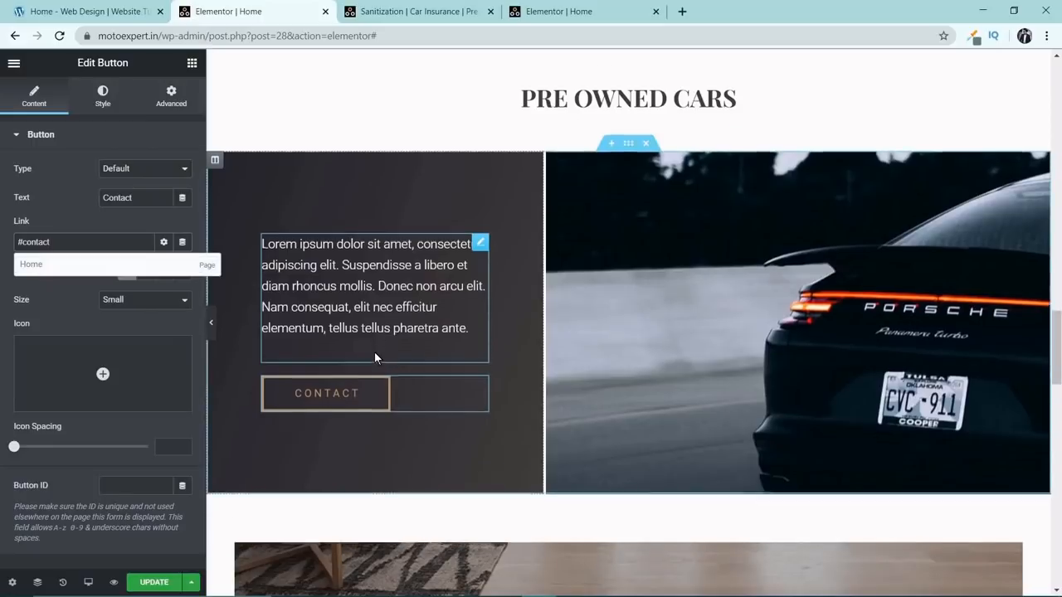
scroll(374, 351, down, 1)
click(155, 584)
Replace the placeholder paragraph under CAR INSURANCE with the CAR INSURANCE text from the Motoexpert Notepad file.
scroll(585, 345, up, 6)
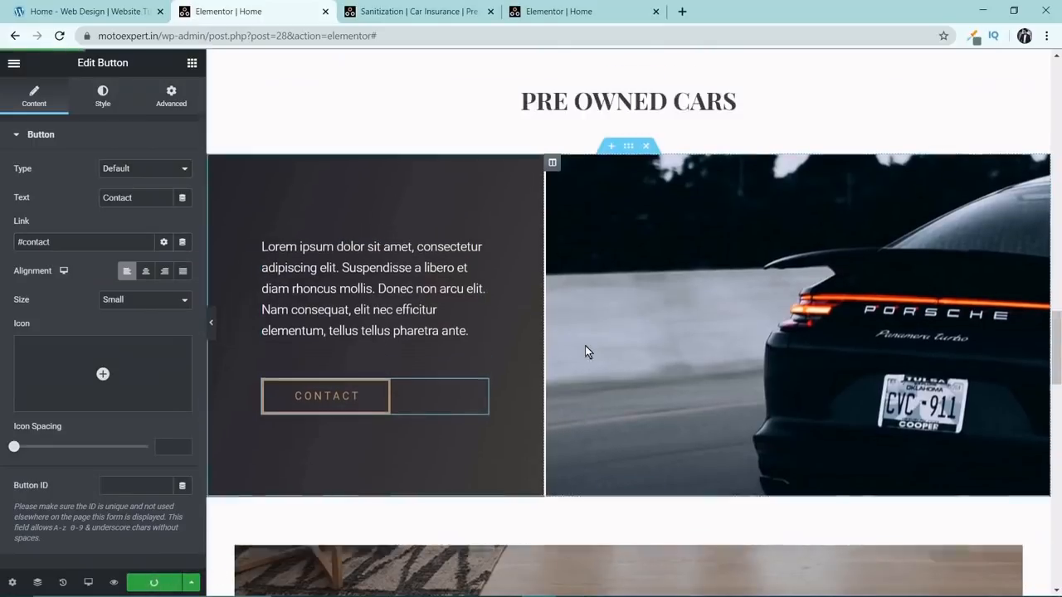
scroll(585, 345, up, 2)
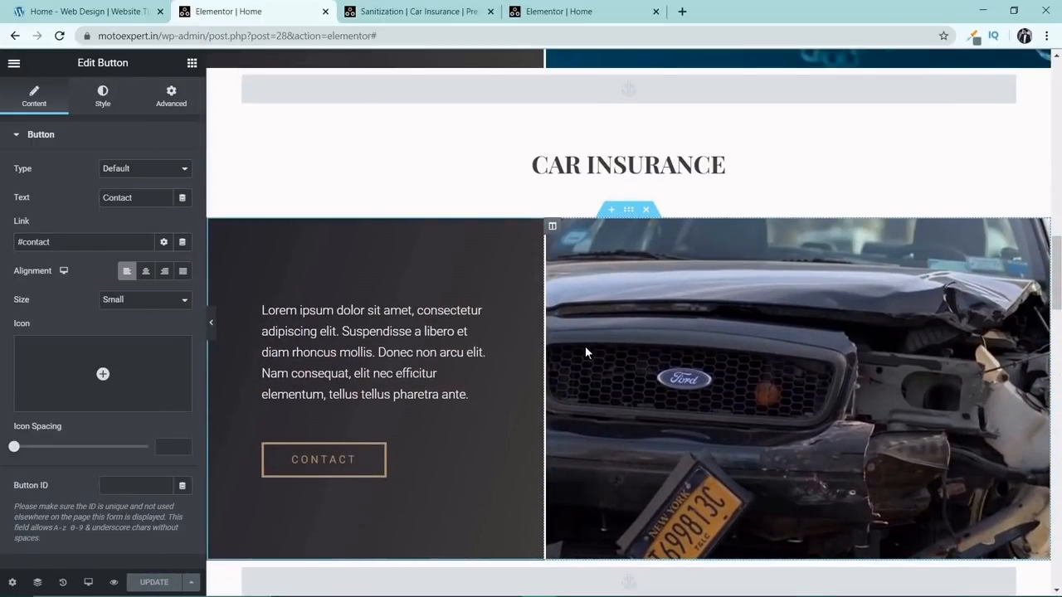
click(417, 352)
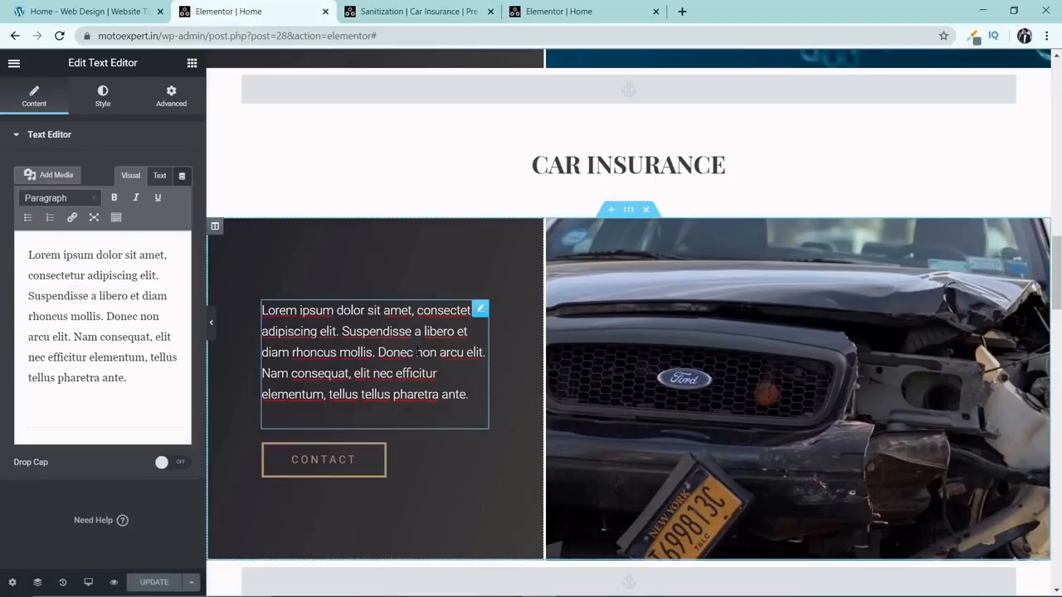
key(alt+Tab)
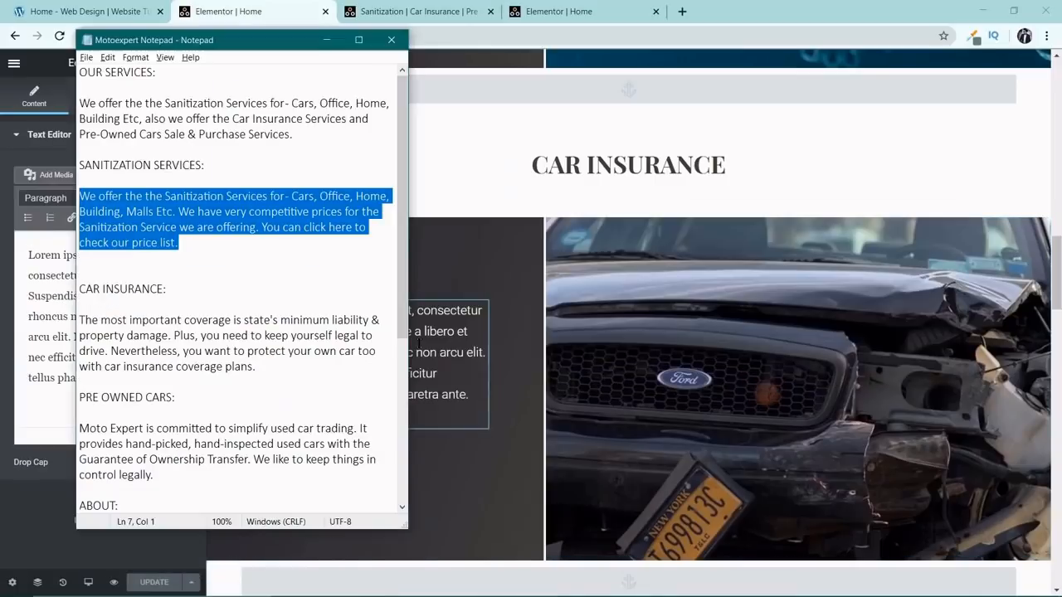
click(221, 268)
scroll(219, 273, down, 2)
drag(280, 275, 56, 234)
key(ctrl+c)
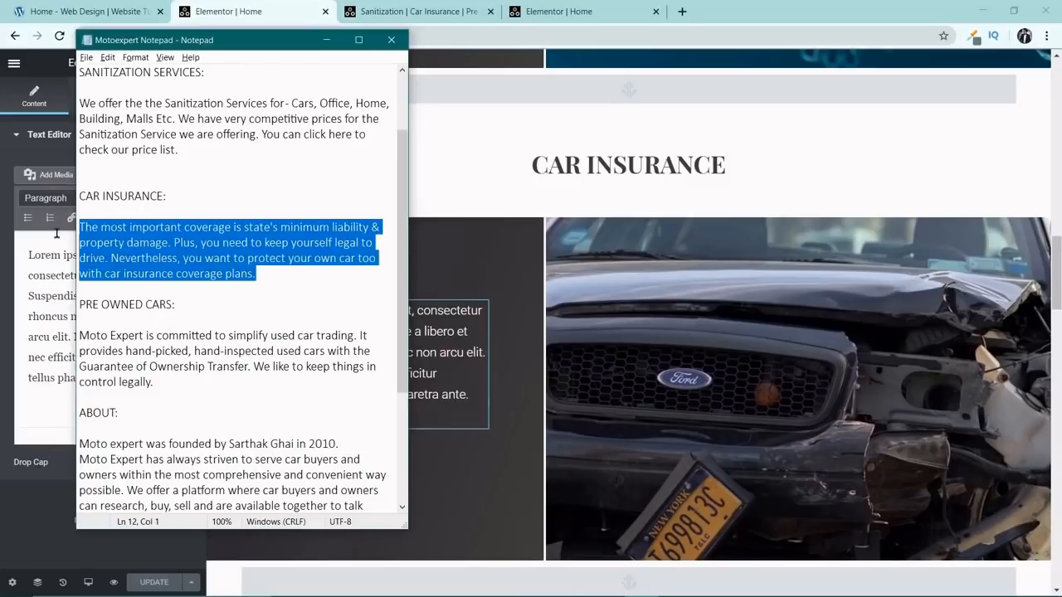
click(34, 297)
key(ctrl+a)
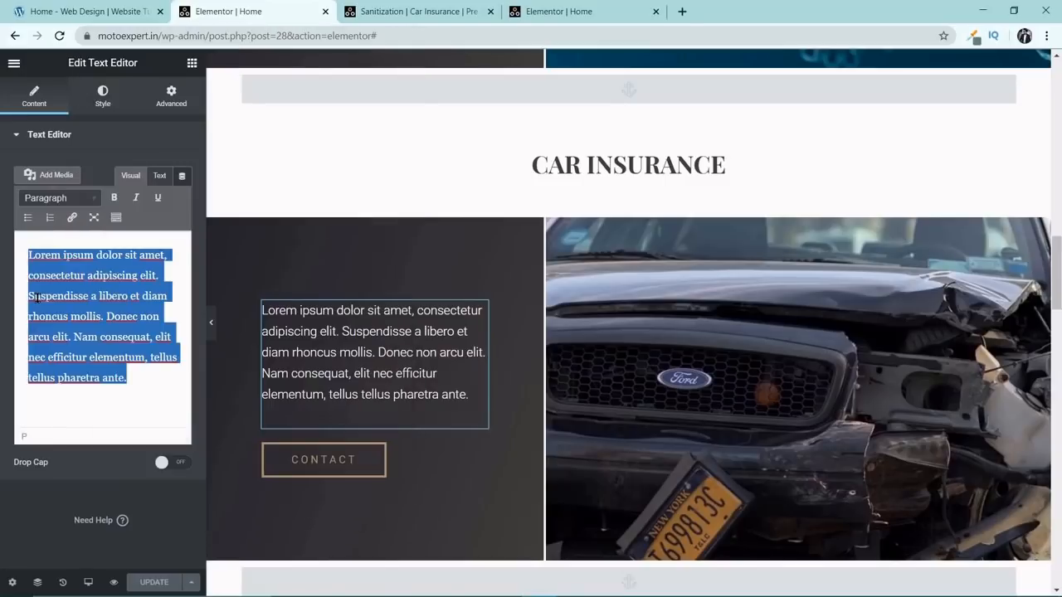
key(ctrl+v)
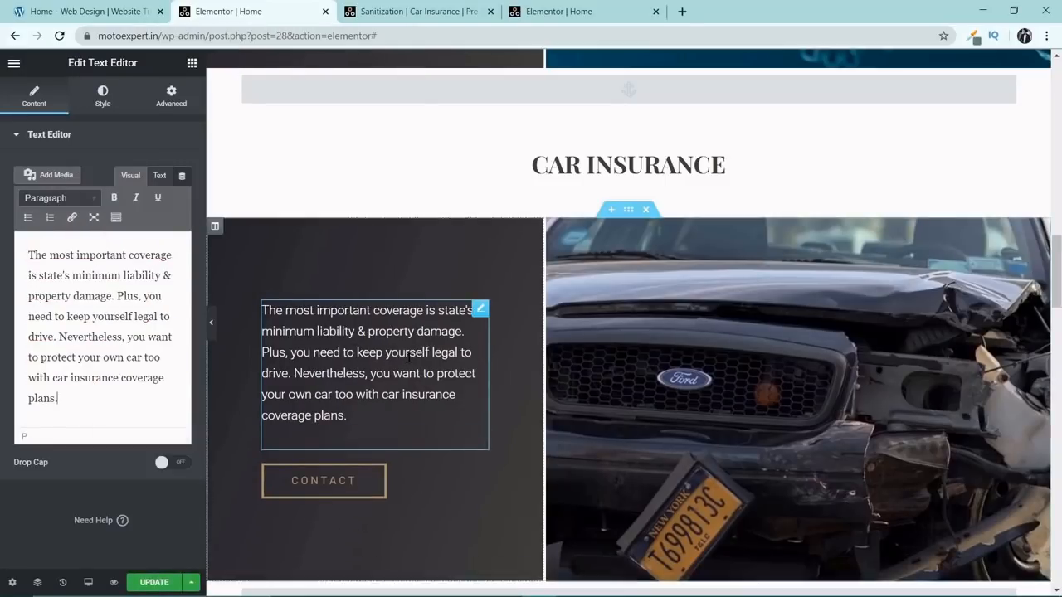
Replace the placeholder paragraph under PRE OWNED CARS with the PRE OWNED CARS text from the Motoexpert Notepad file.
scroll(424, 360, down, 2)
scroll(464, 305, down, 5)
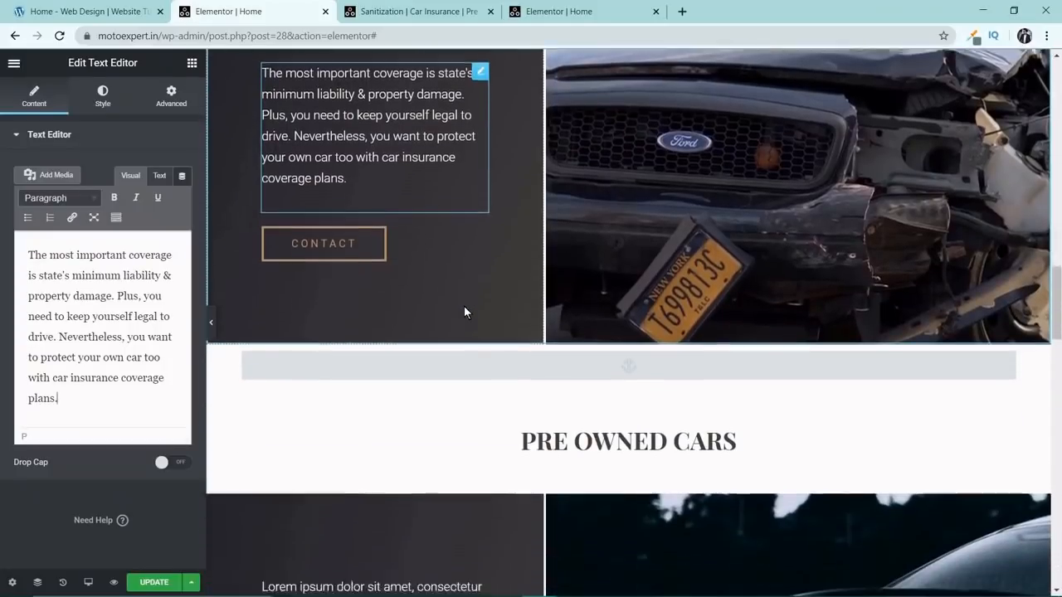
click(429, 292)
key(alt+Tab)
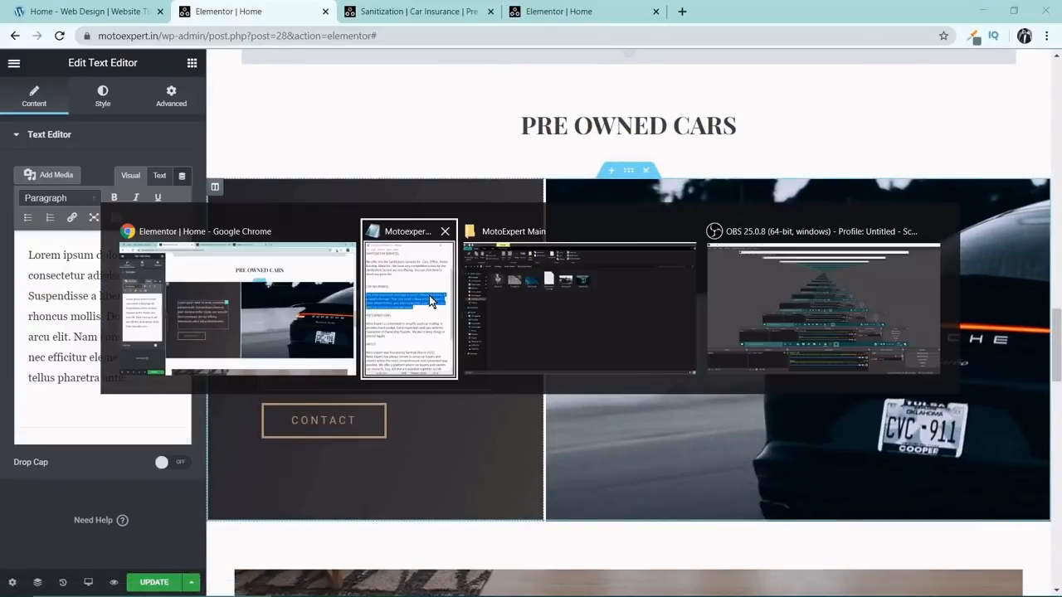
scroll(256, 321, down, 1)
drag(156, 342, 40, 294)
key(ctrl+c)
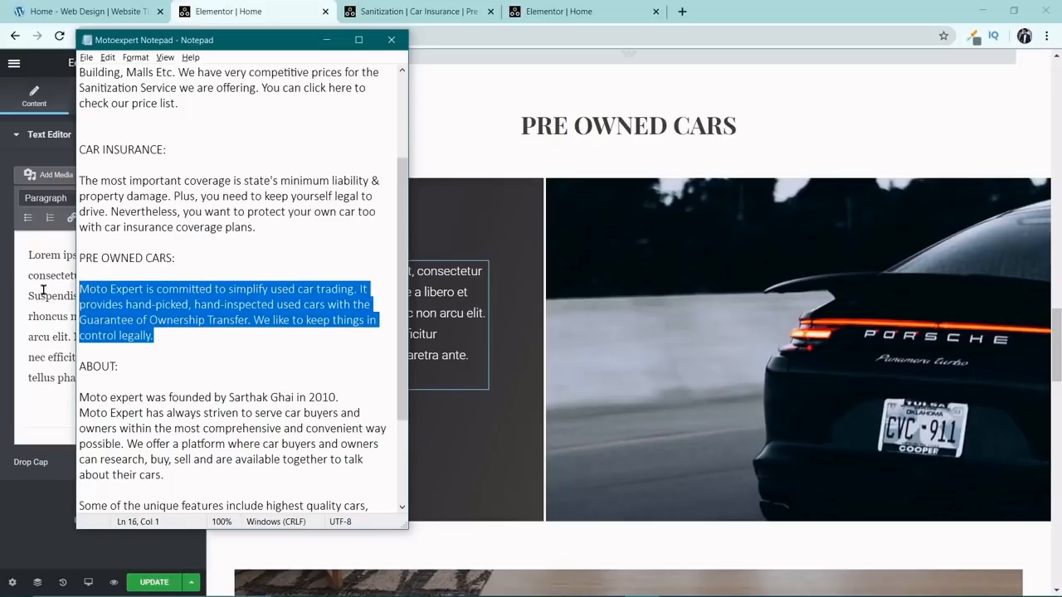
click(43, 289)
key(ctrl+a)
key(ctrl+v)
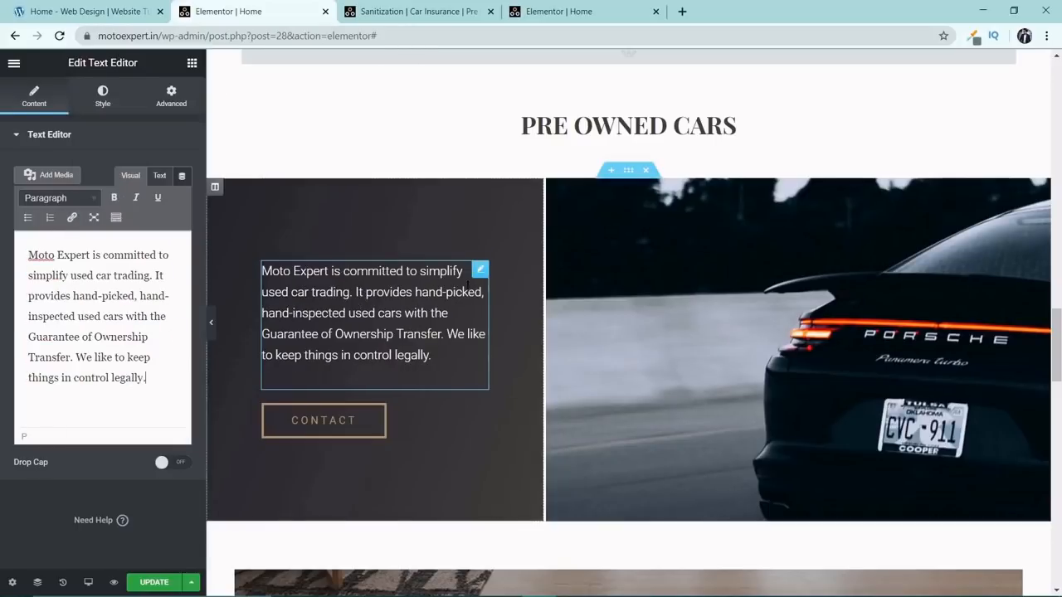
Replace the placeholder paragraph under About Us with the three ABOUT paragraphs from the Motoexpert Notepad file.
scroll(536, 260, down, 7)
scroll(537, 254, down, 2)
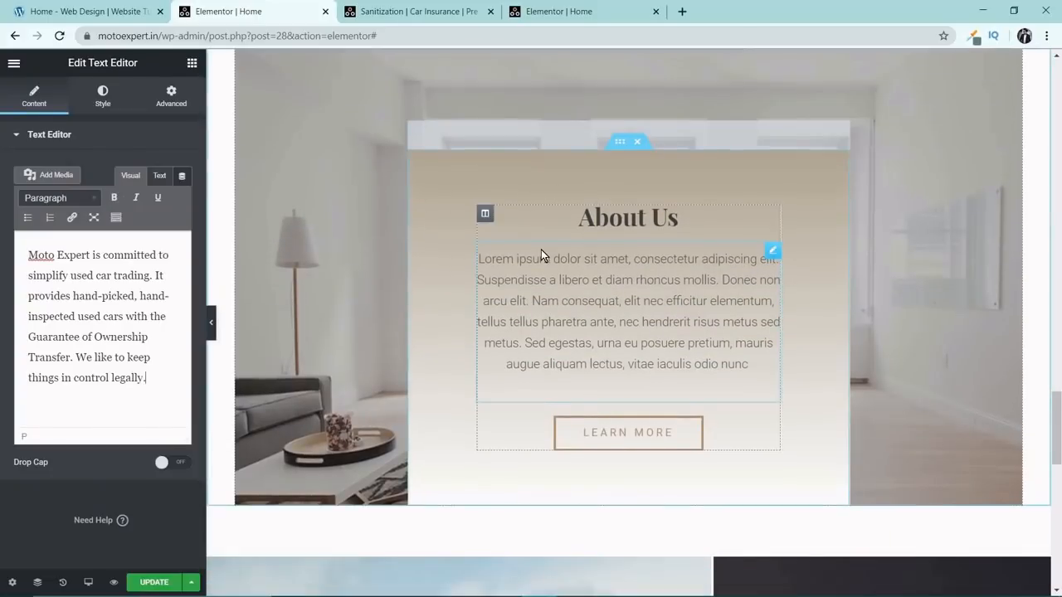
click(592, 245)
key(alt+Tab)
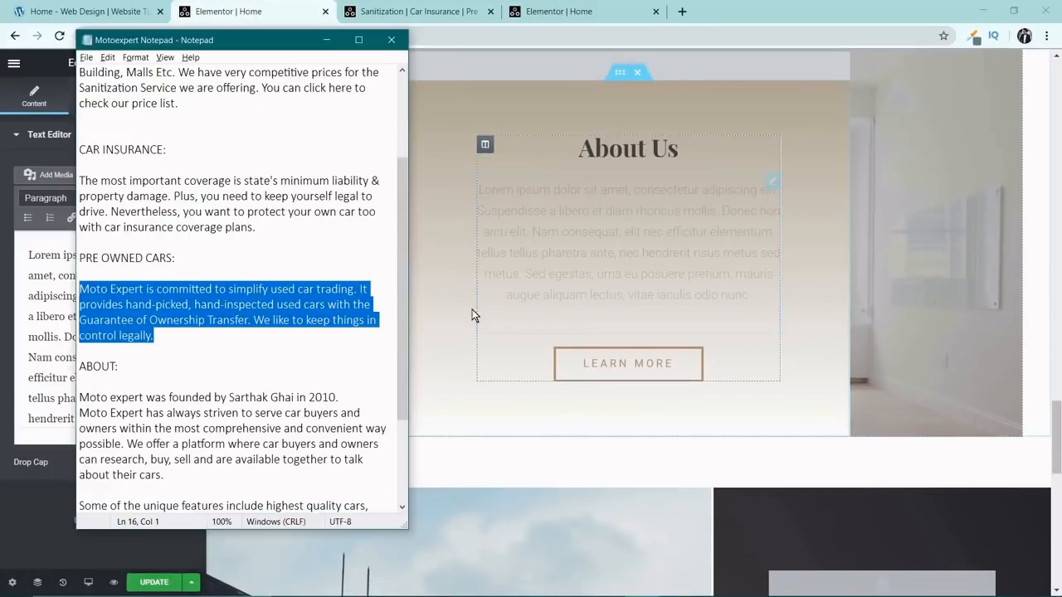
scroll(281, 351, down, 2)
scroll(202, 385, down, 1)
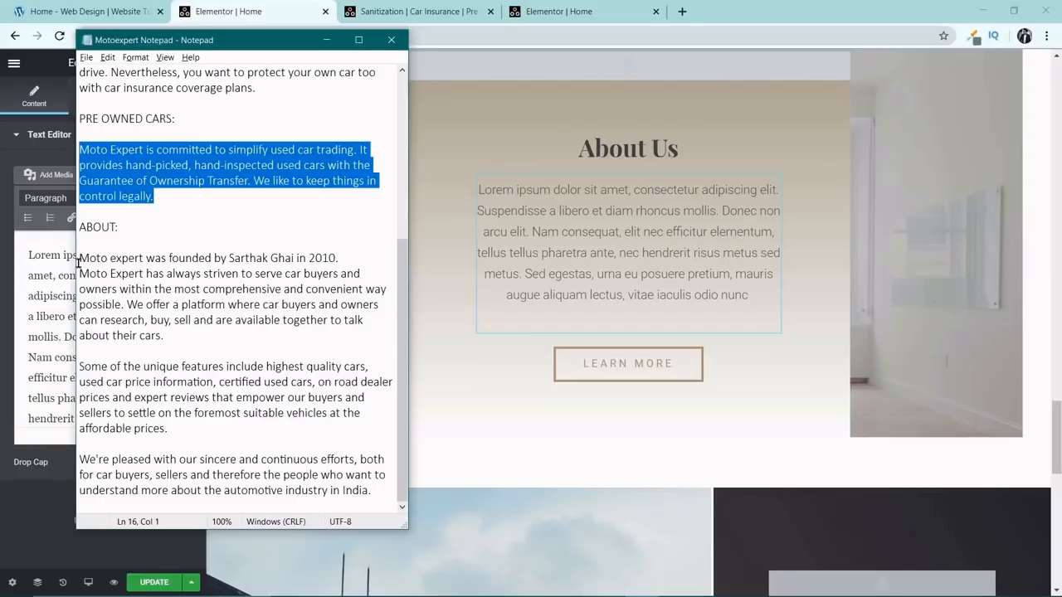
drag(79, 261, 378, 490)
key(ctrl+c)
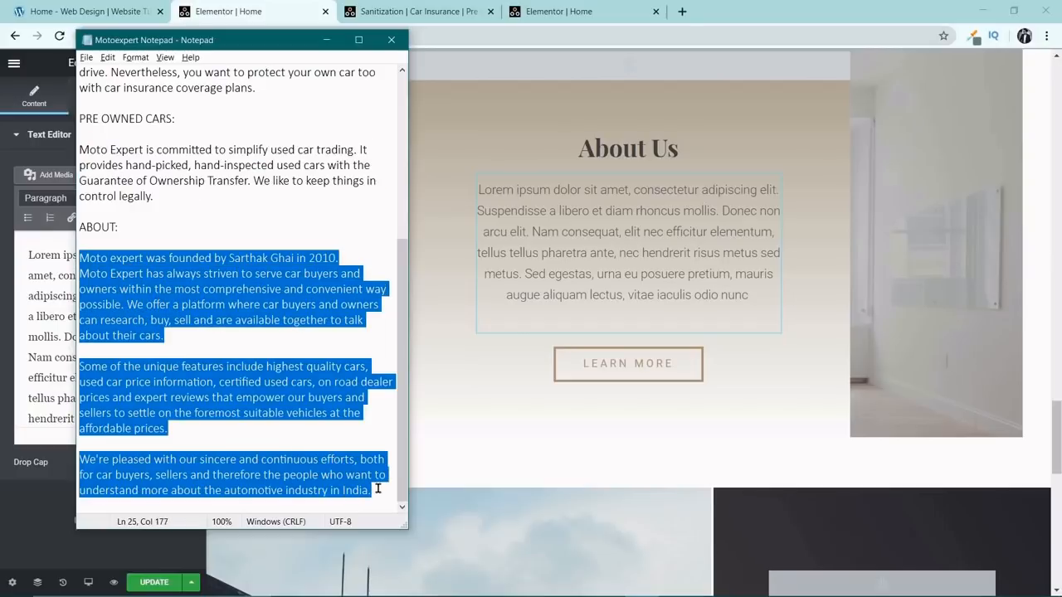
key(alt+Tab)
triple_click(59, 347)
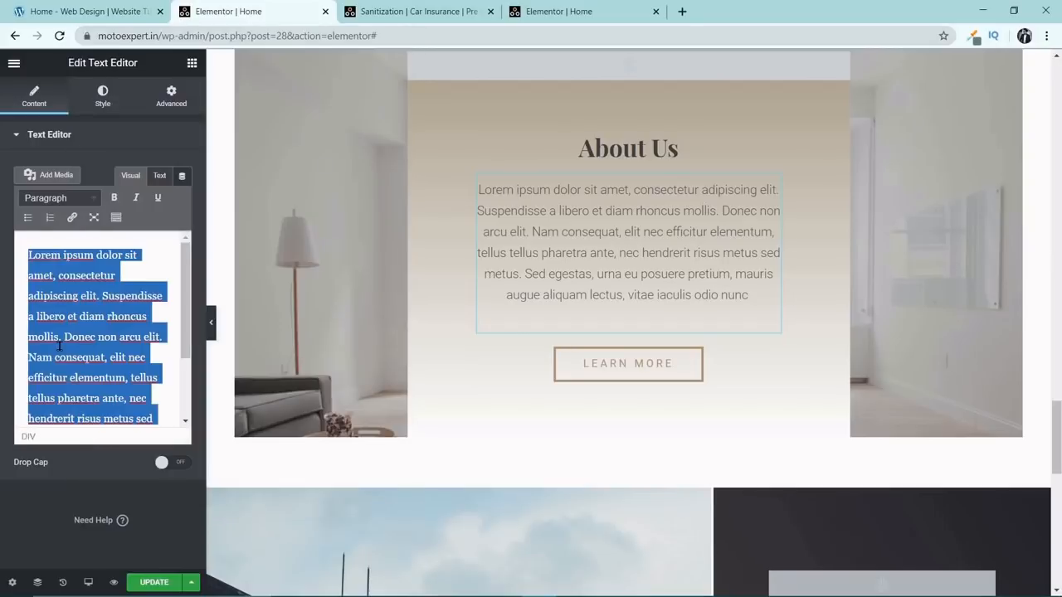
key(ctrl+v)
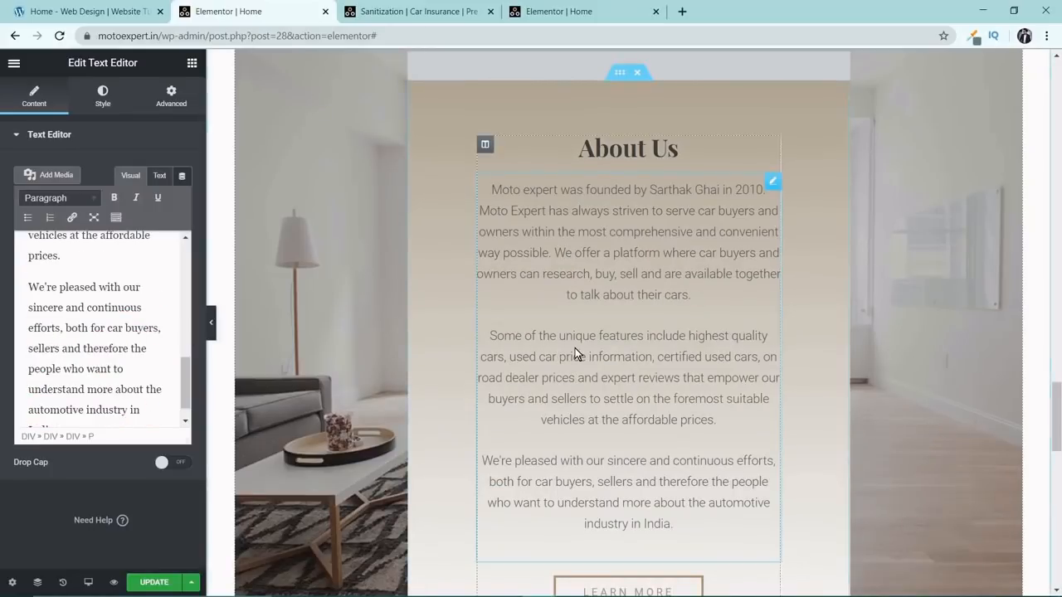
scroll(574, 348, down, 2)
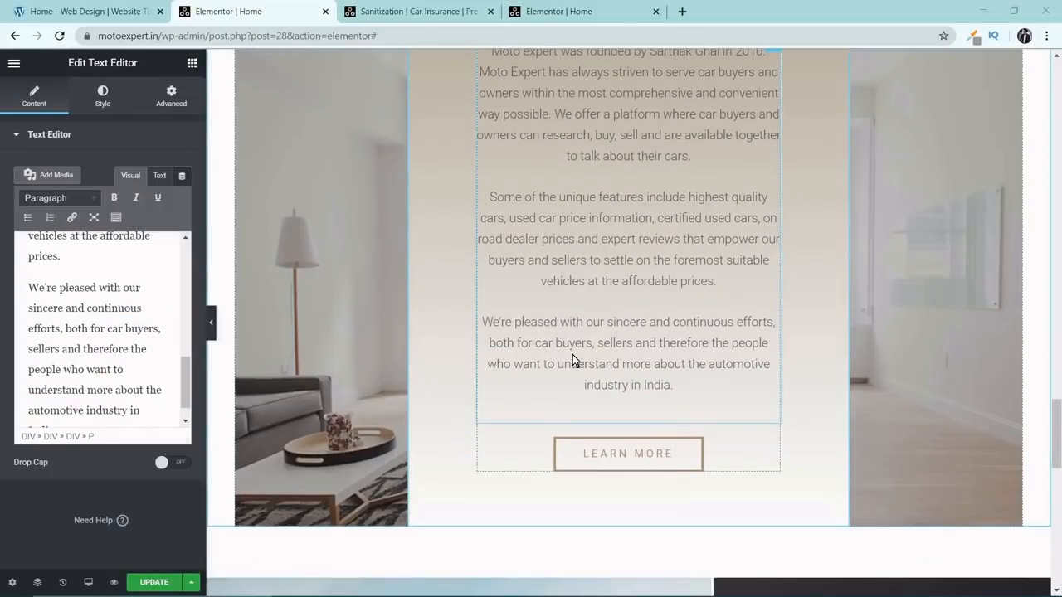
Replace the background image of the About Us section's outer column with About-Us.jpg from the media library.
scroll(573, 355, up, 5)
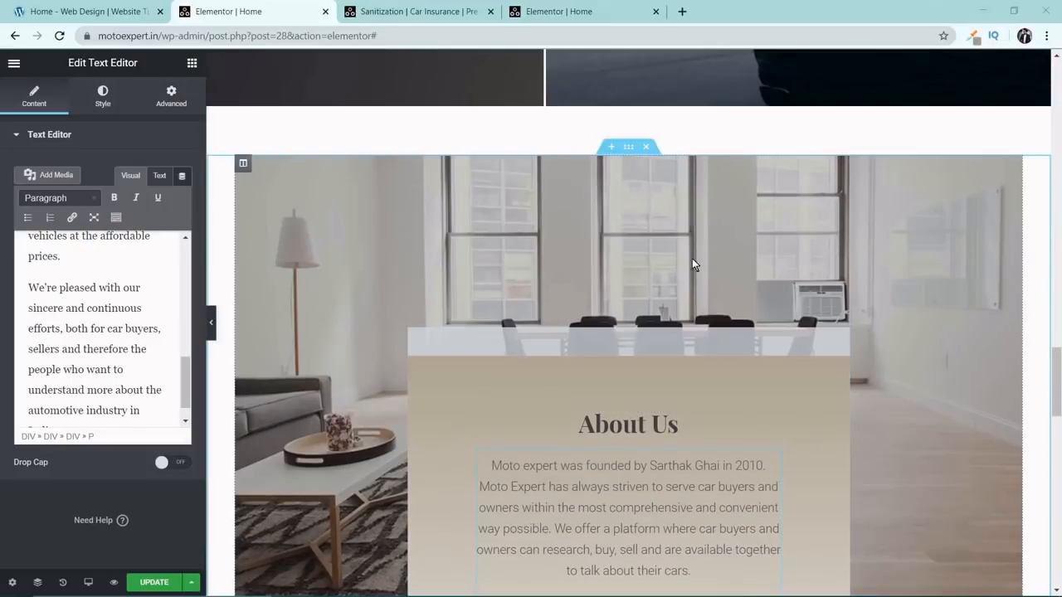
click(242, 167)
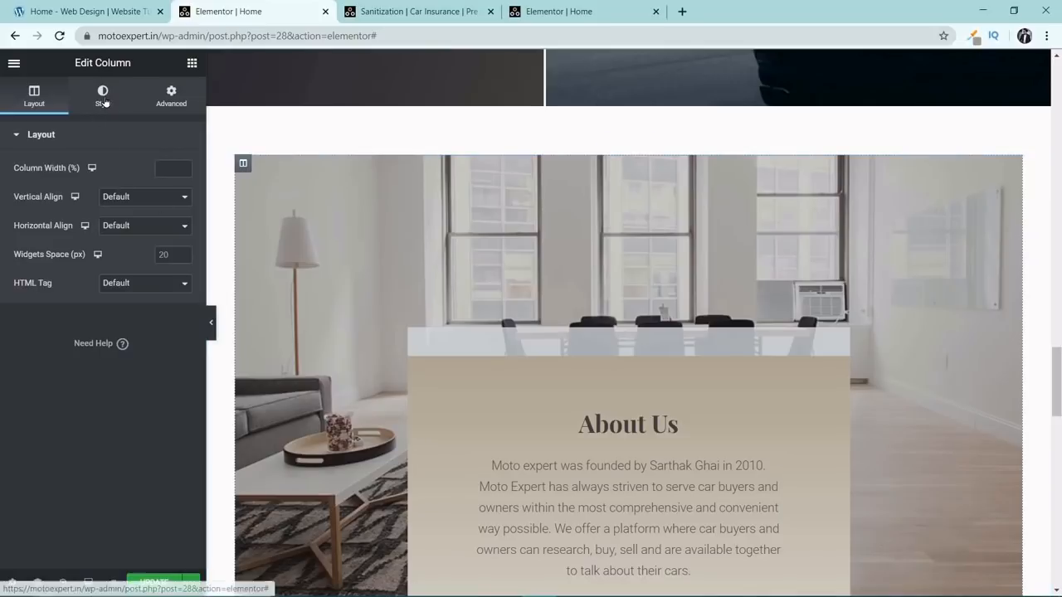
click(104, 101)
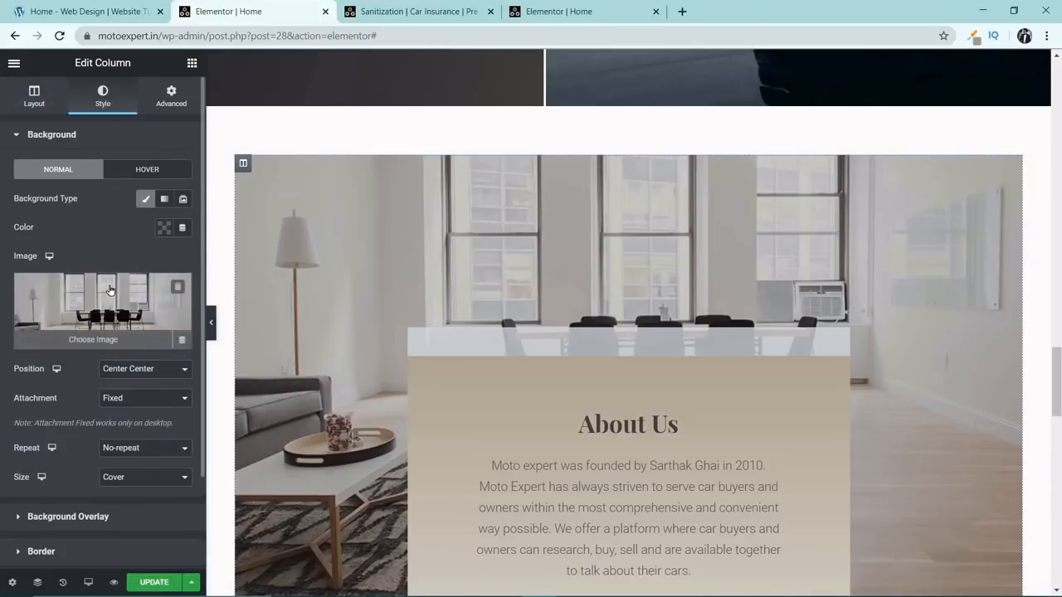
click(109, 289)
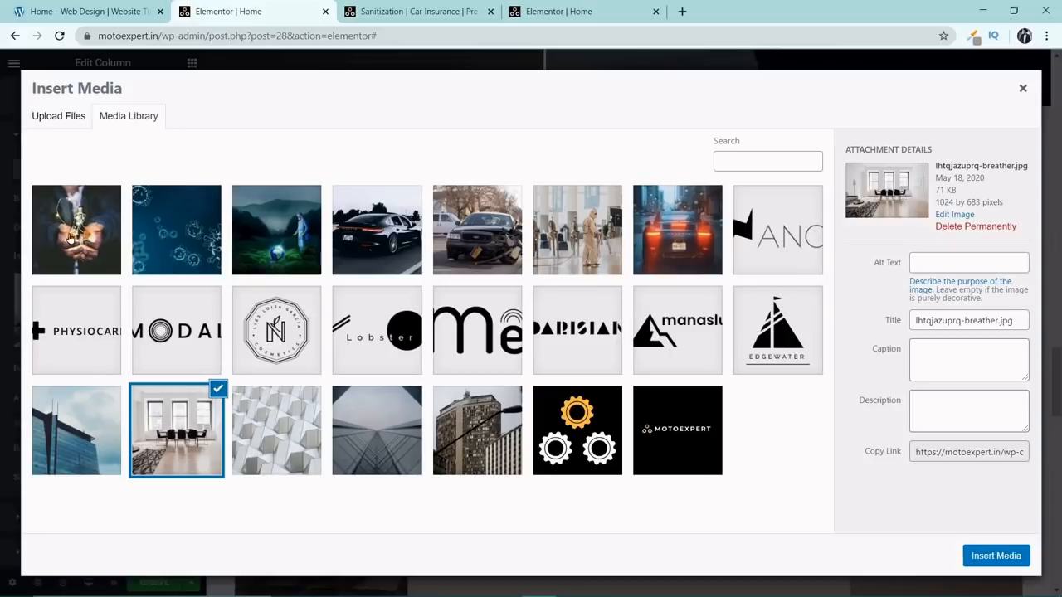
click(74, 227)
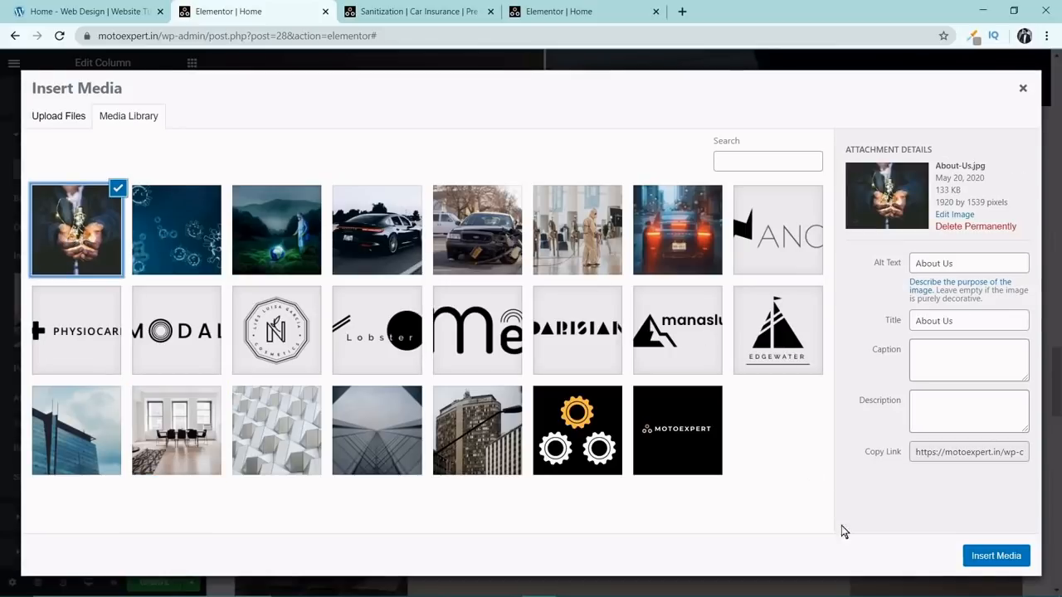
click(996, 555)
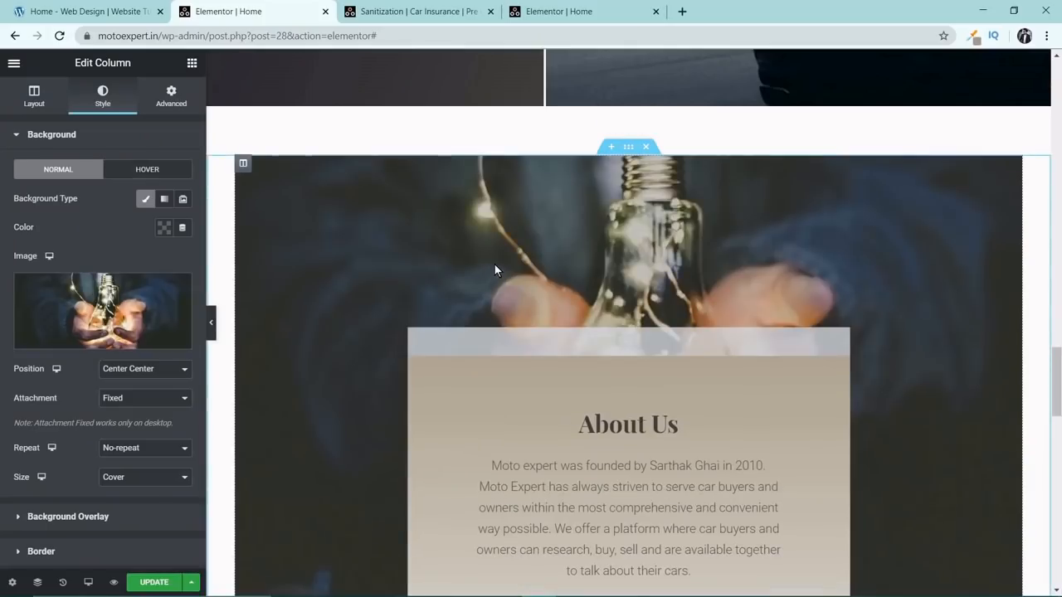
Change the LEARN MORE button in the About Us section to read Contact and set its link to #contact.
scroll(494, 266, down, 6)
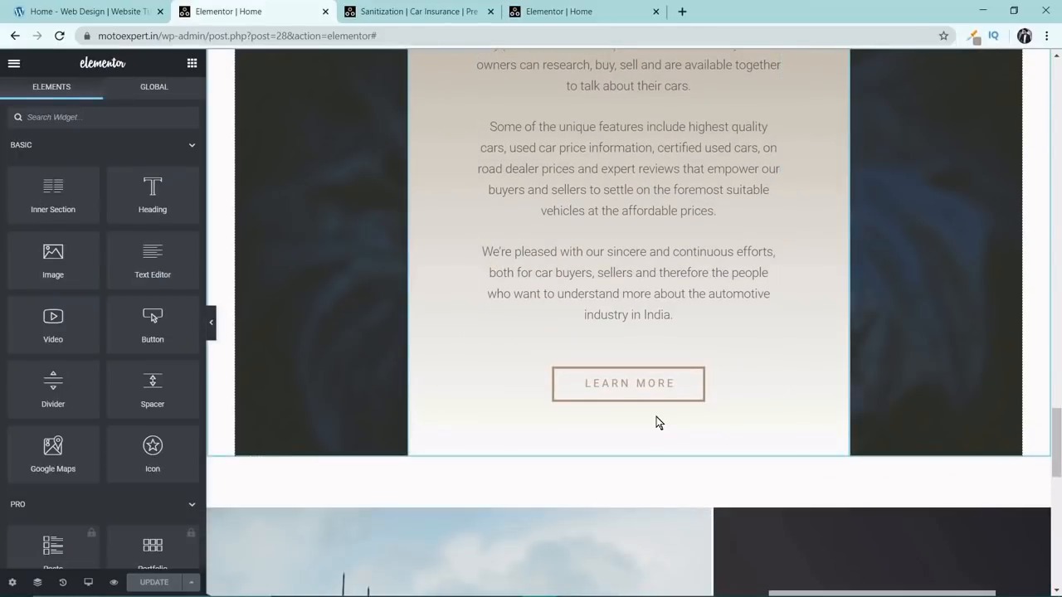
mouse_move(676, 393)
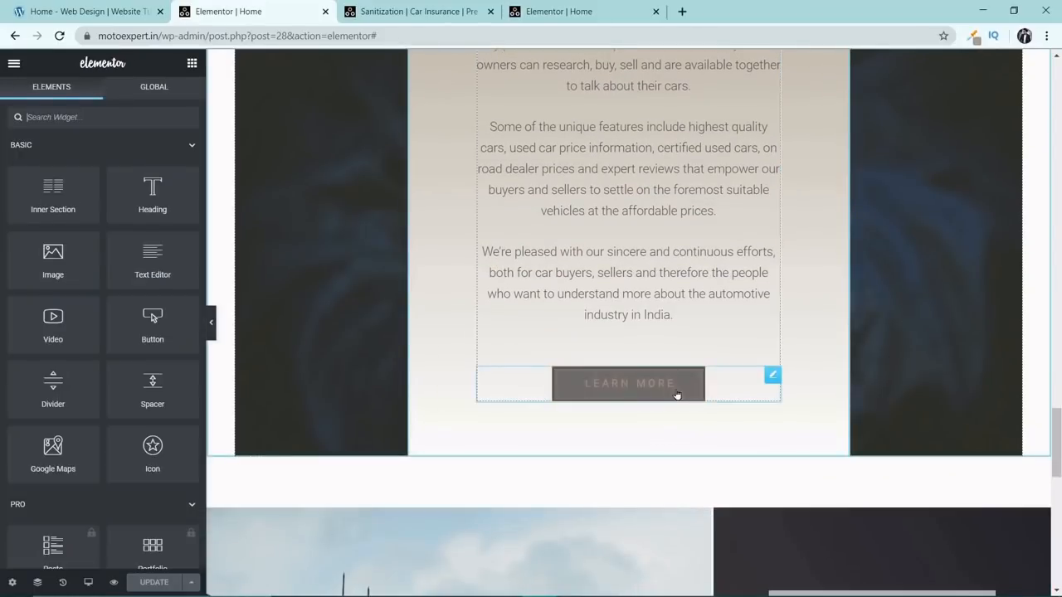
click(772, 377)
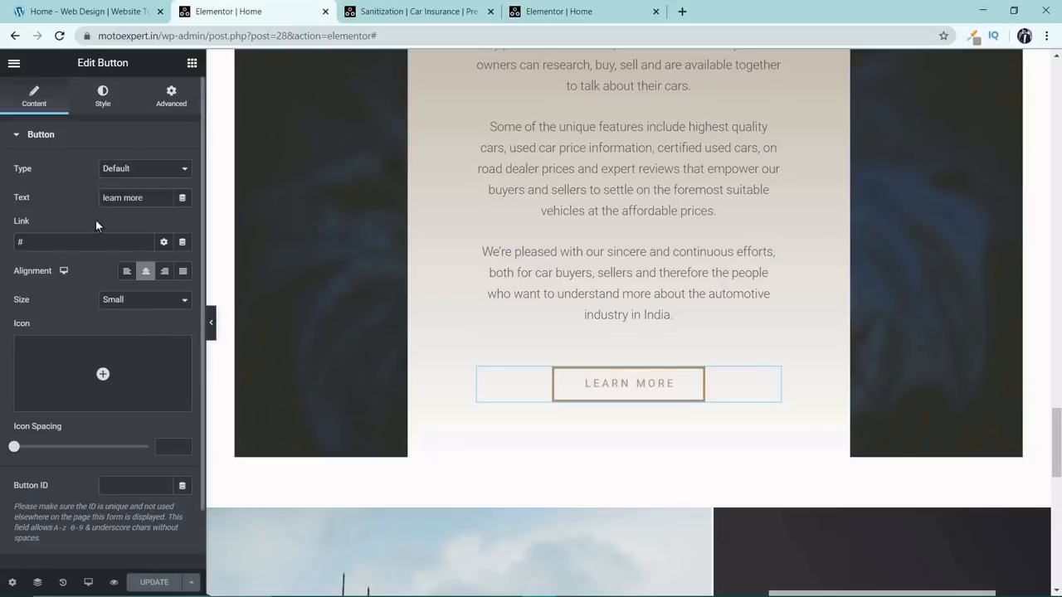
drag(160, 195, 31, 199)
text(Contact)
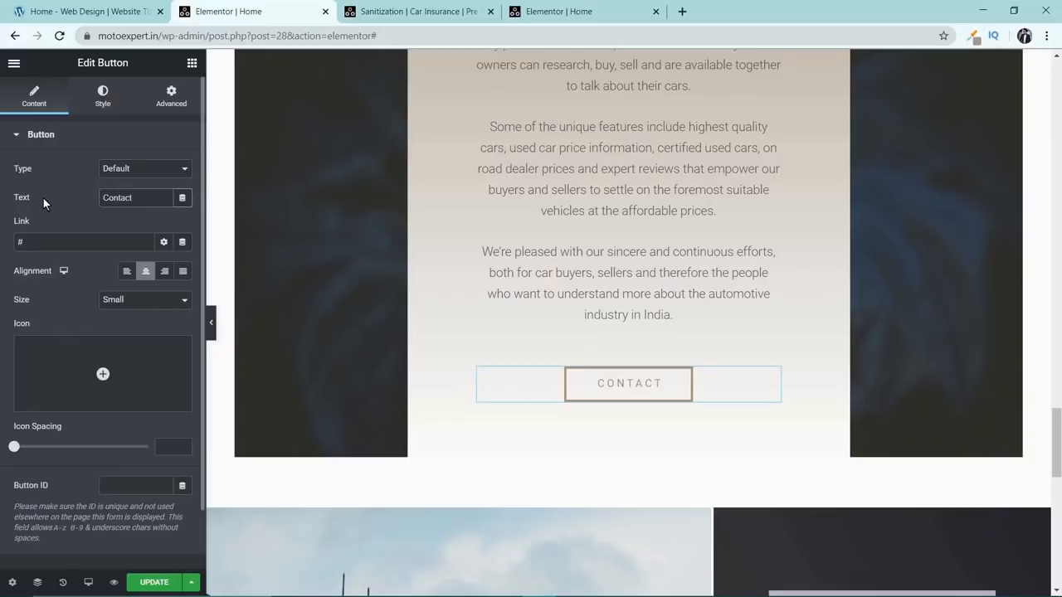
click(60, 240)
text(contact)
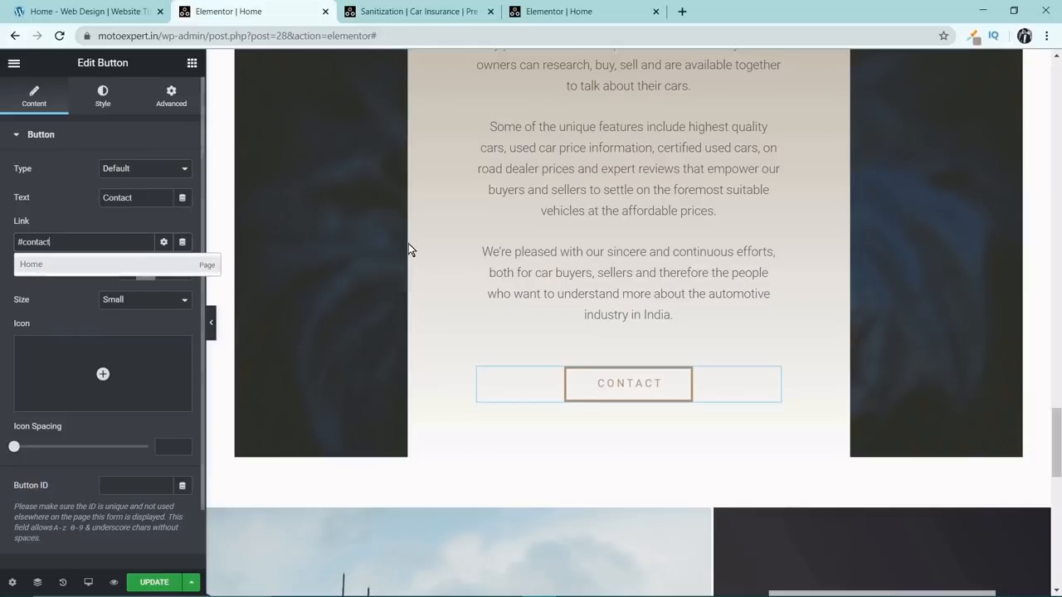
scroll(546, 273, up, 3)
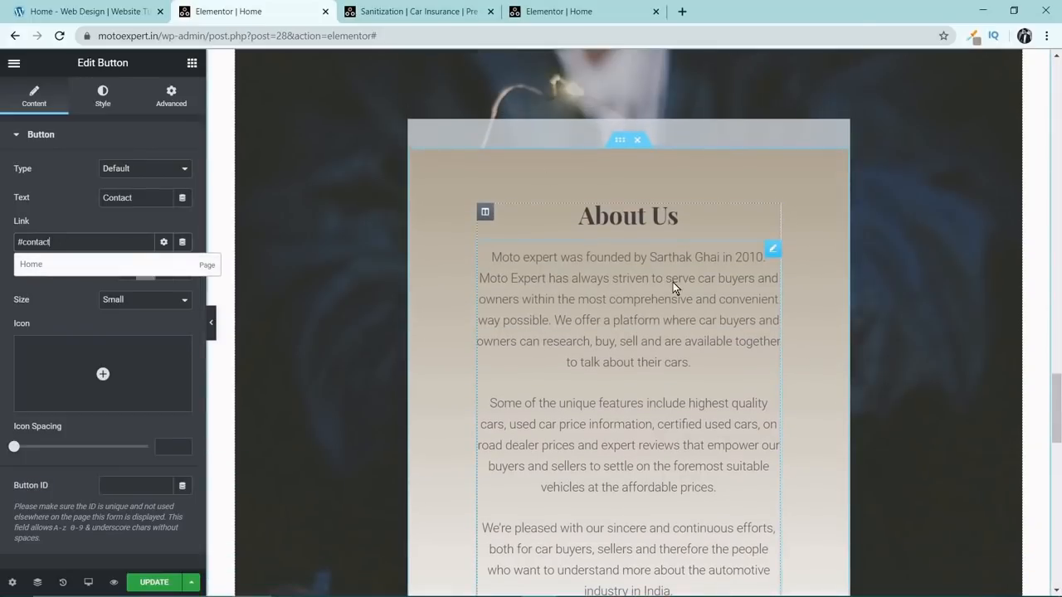
scroll(594, 252, down, 2)
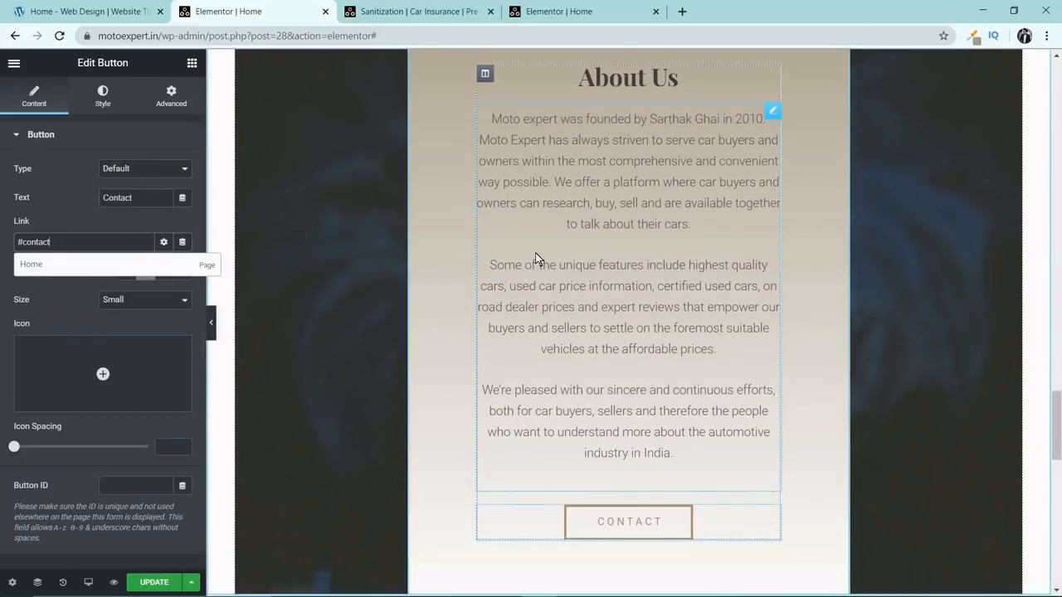
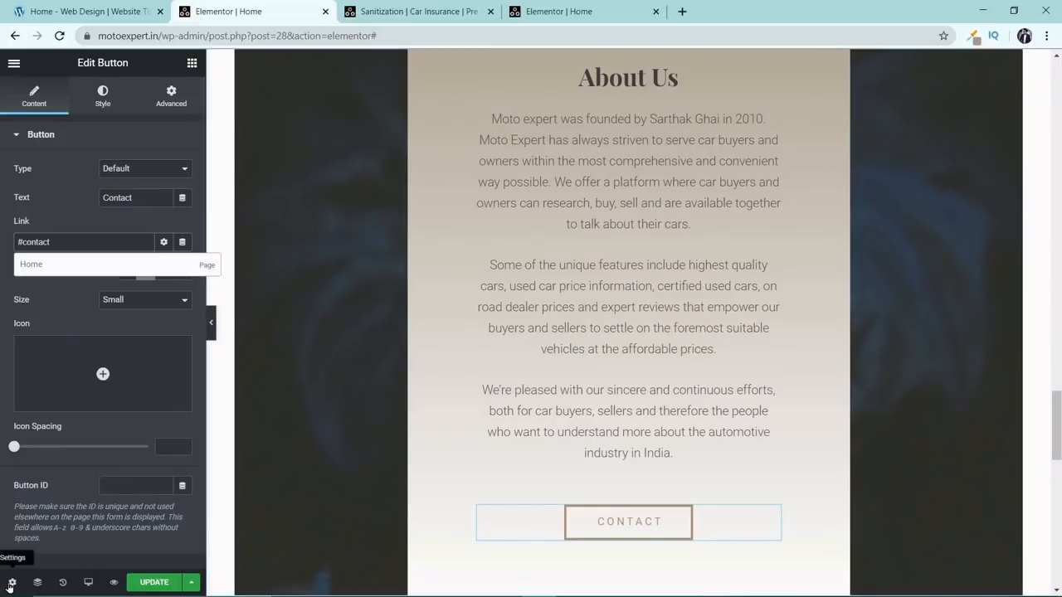
Use the Navigator to jump between several page sections, ending at the About Us section, and close it.
click(36, 584)
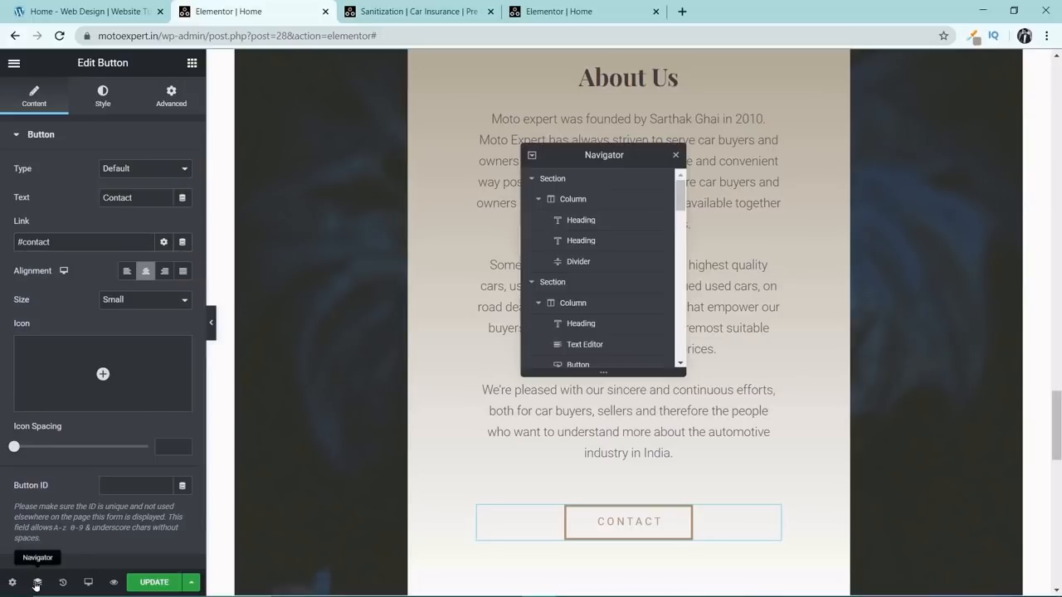
drag(604, 155, 381, 195)
click(362, 242)
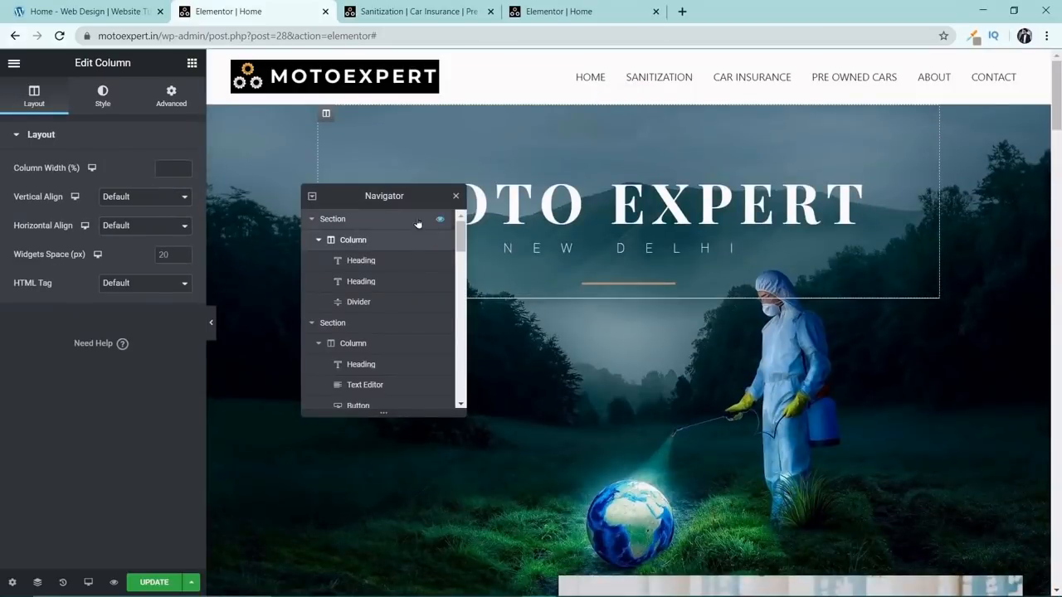
scroll(375, 240, down, 5)
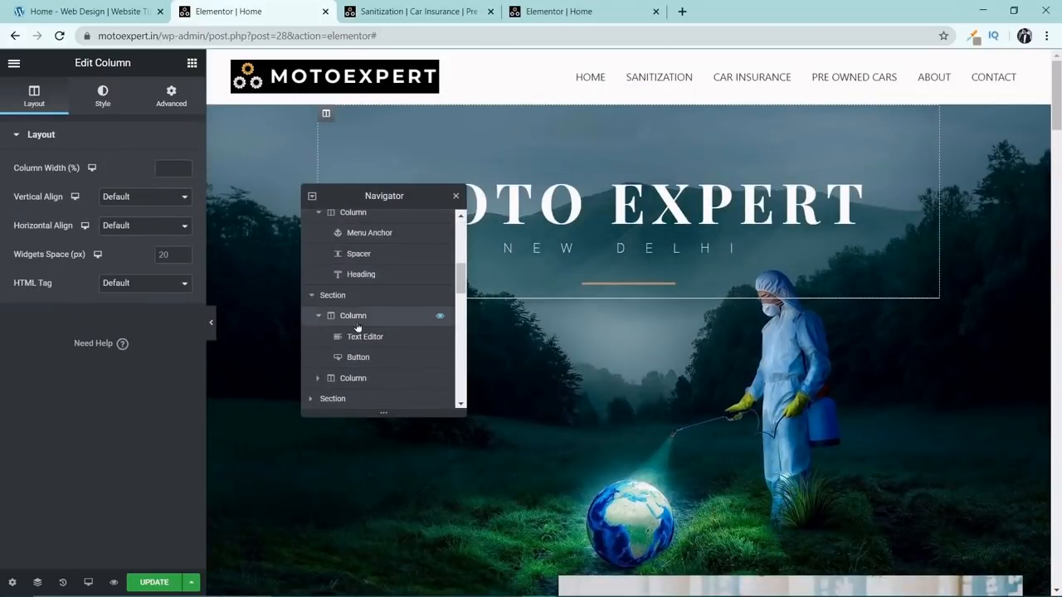
click(363, 297)
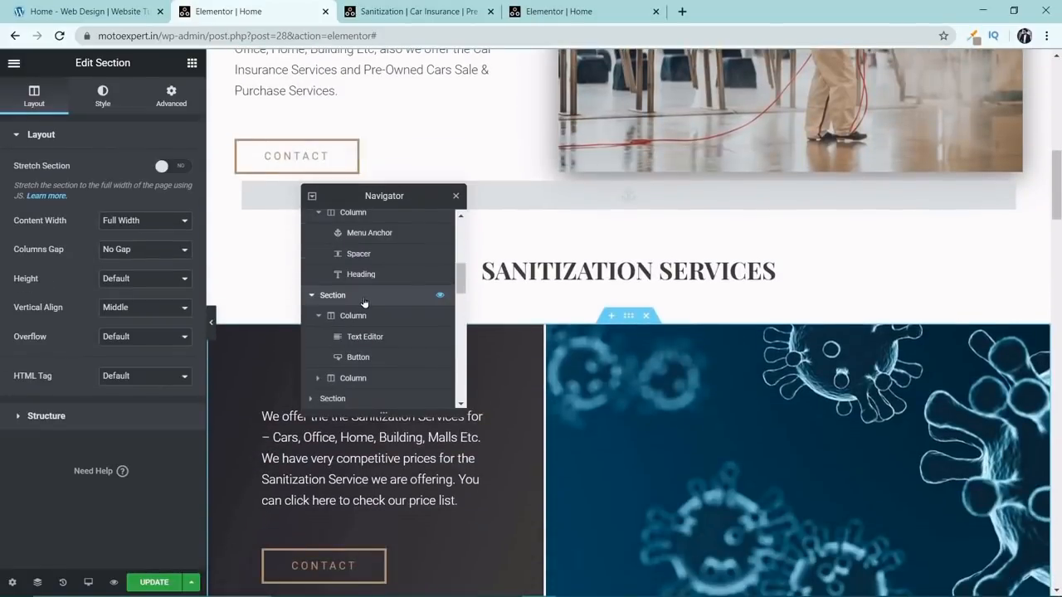
scroll(362, 304, down, 2)
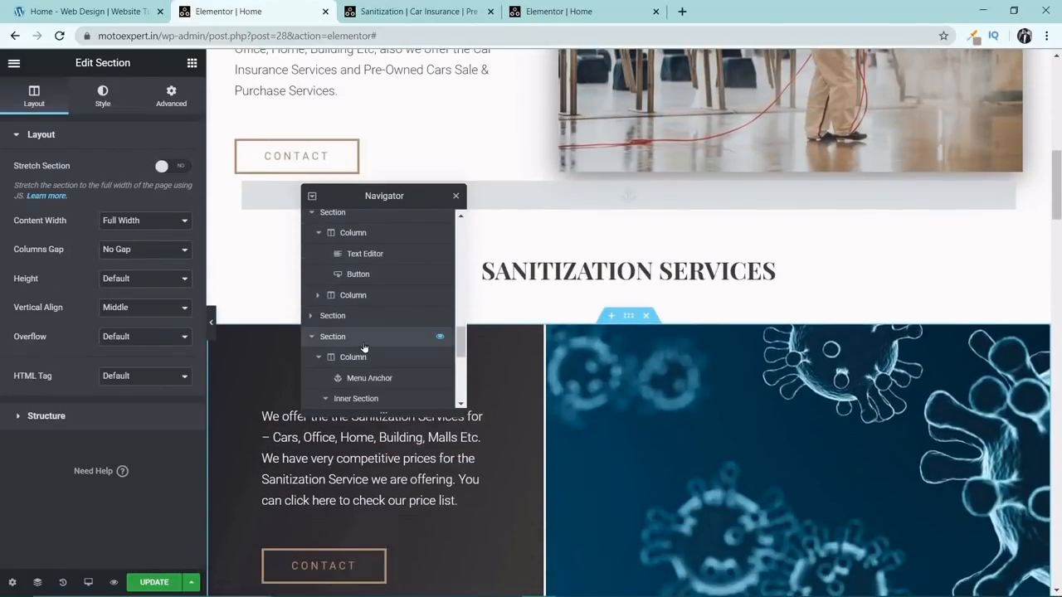
click(363, 341)
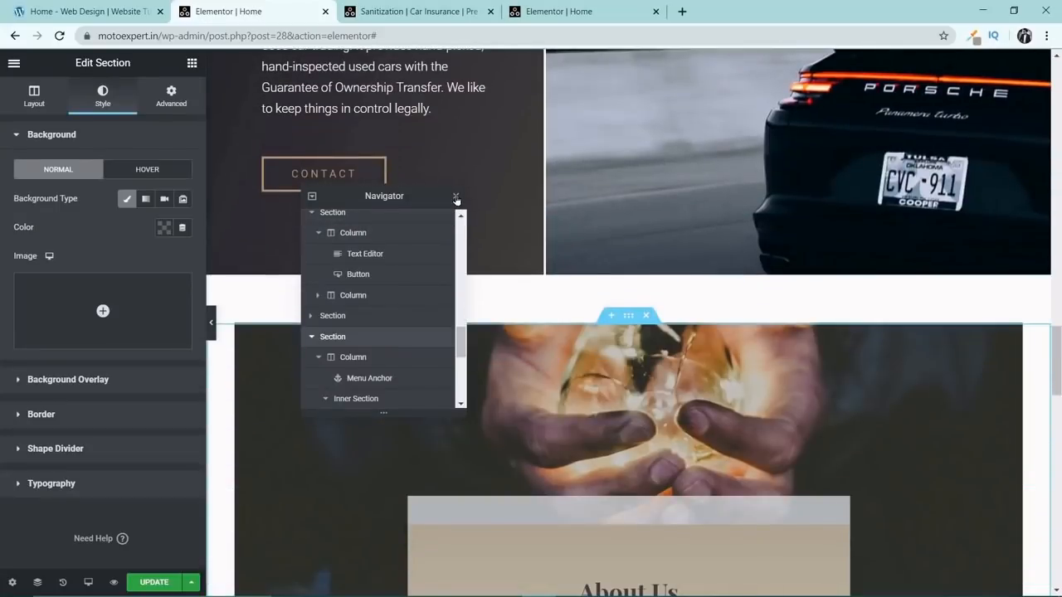
click(456, 197)
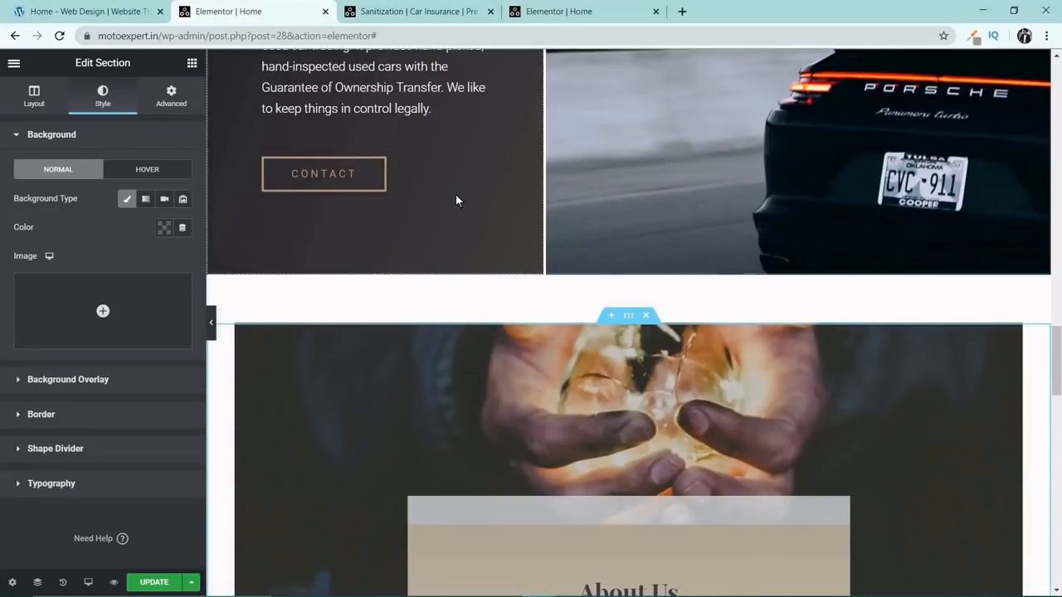
Switch the preview to Mobile and review the About Us section's text.
click(89, 584)
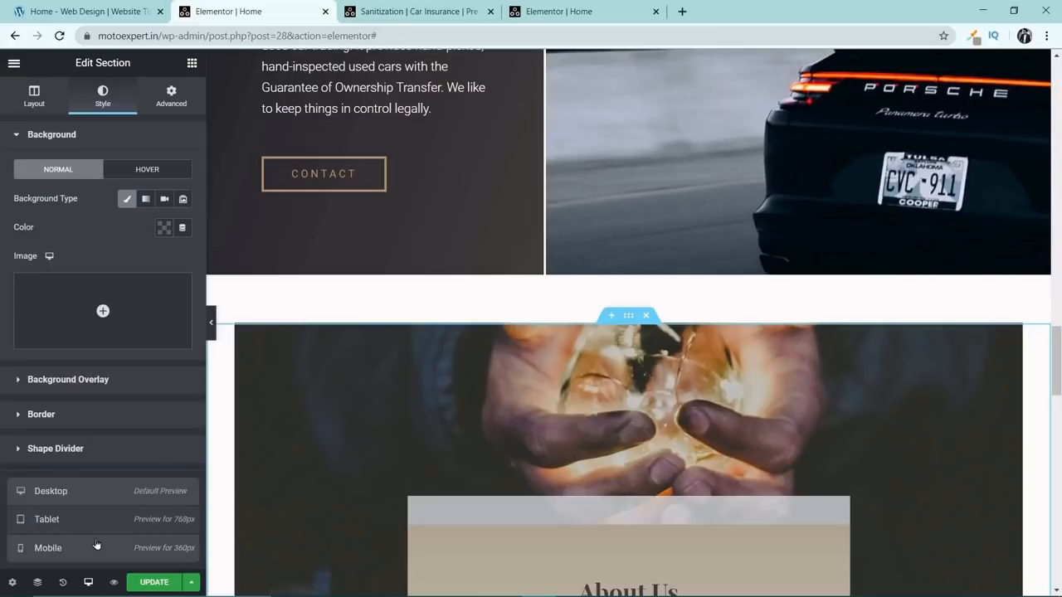
click(96, 546)
scroll(523, 396, down, 2)
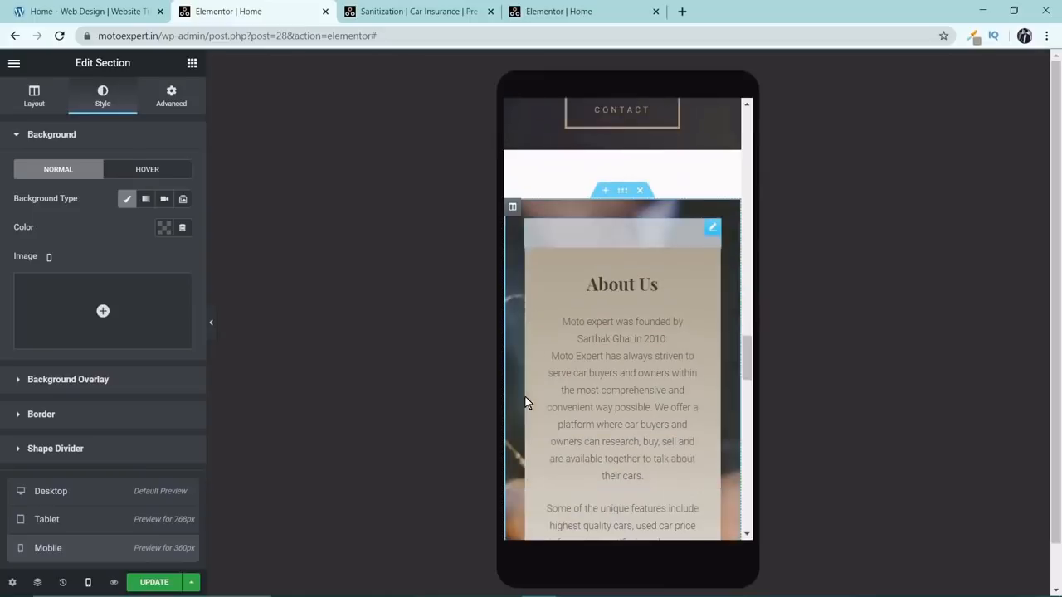
scroll(526, 397, down, 2)
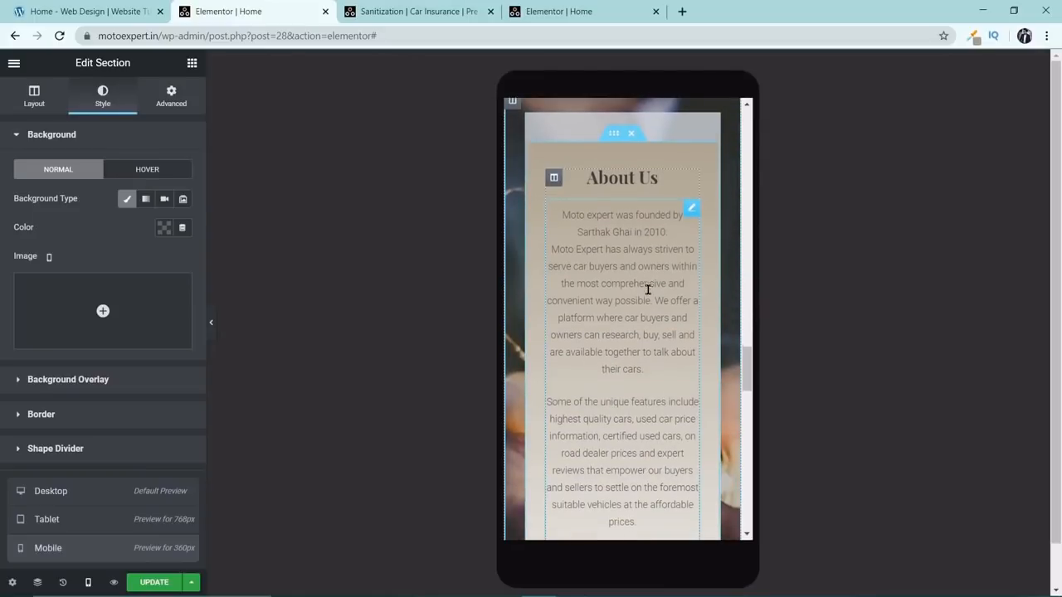
scroll(625, 285, down, 4)
Delete the last two paragraphs of the About Us text, keeping everything up to "about their cars.".
scroll(648, 290, up, 1)
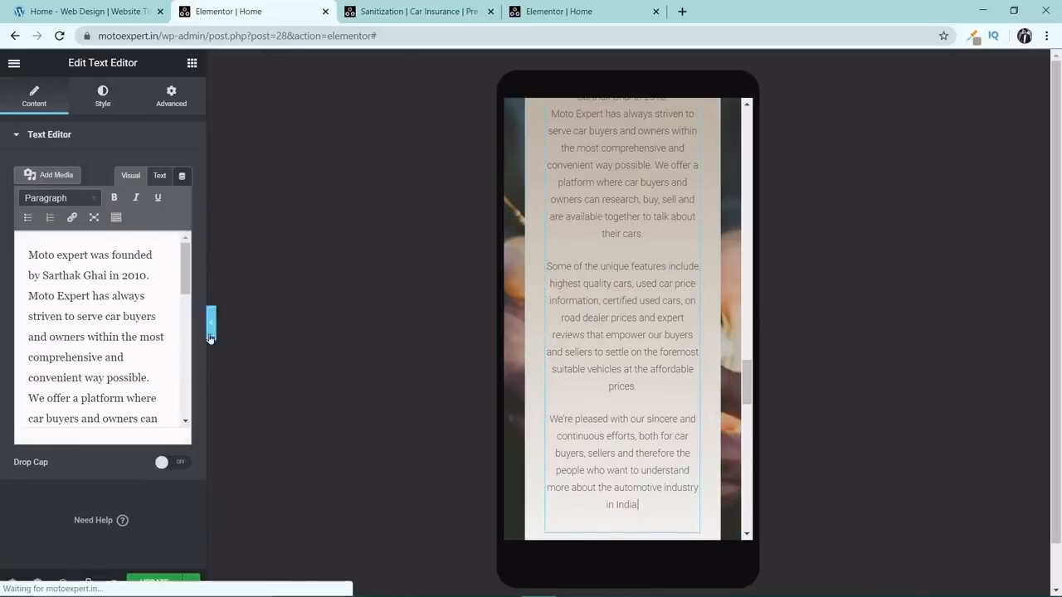
drag(185, 275, 181, 323)
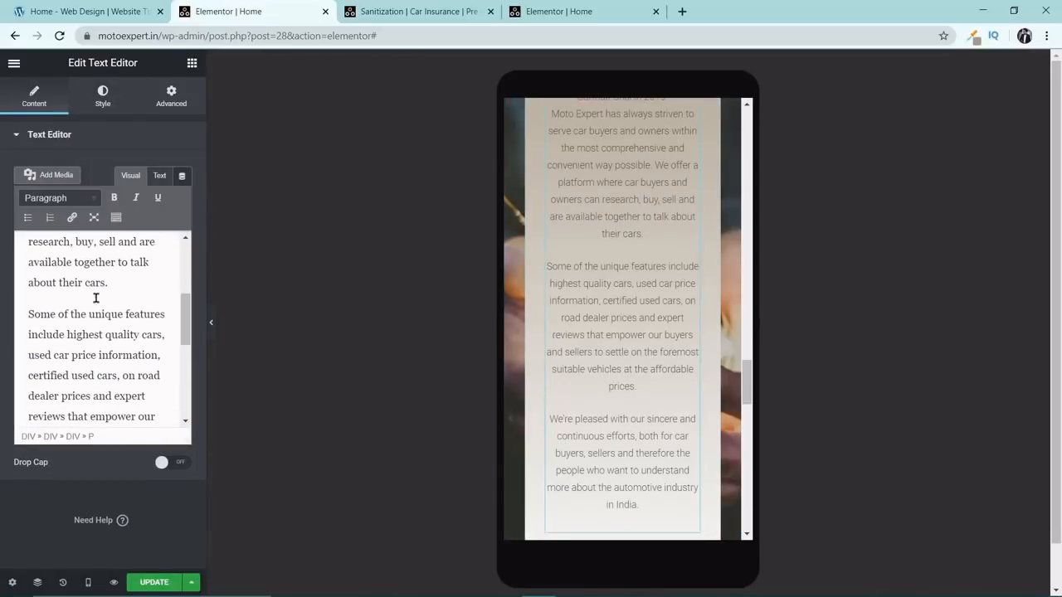
drag(95, 299, 162, 475)
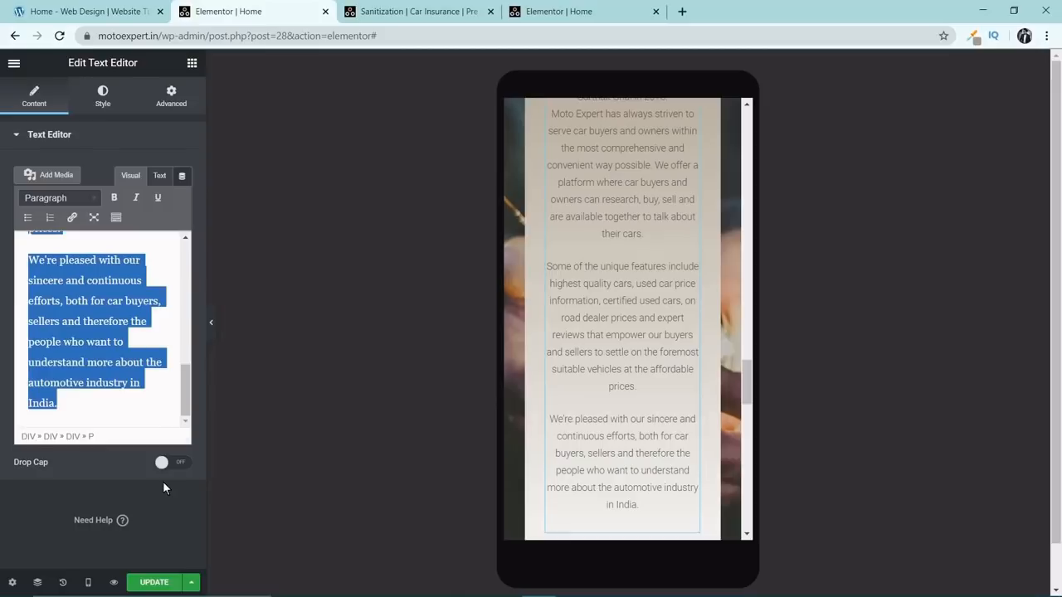
key(BackSpace)
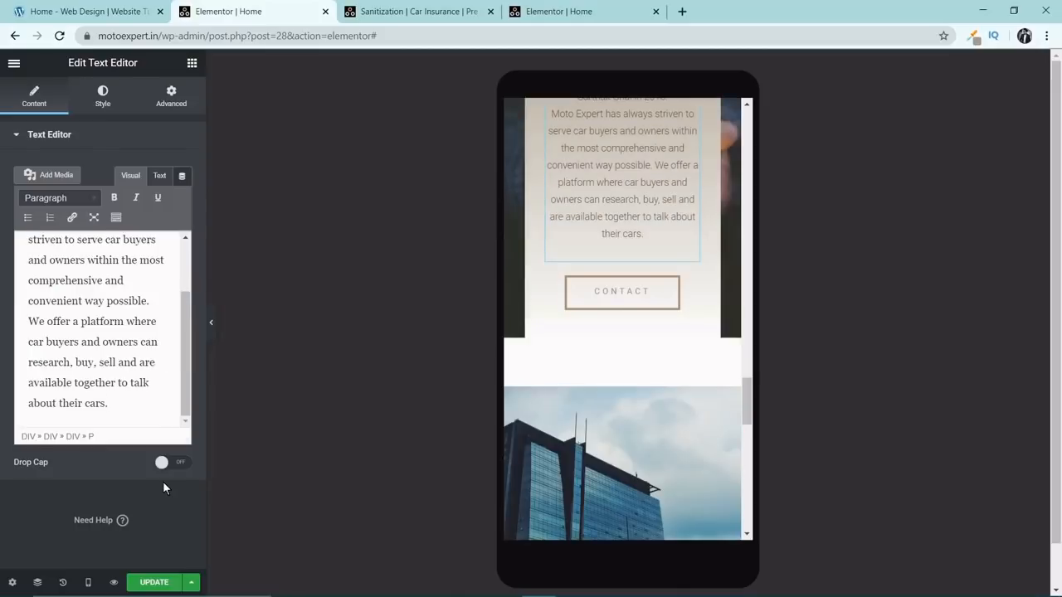
Check the shortened About Us section in the mobile preview and return to the Desktop preview.
scroll(615, 332, up, 4)
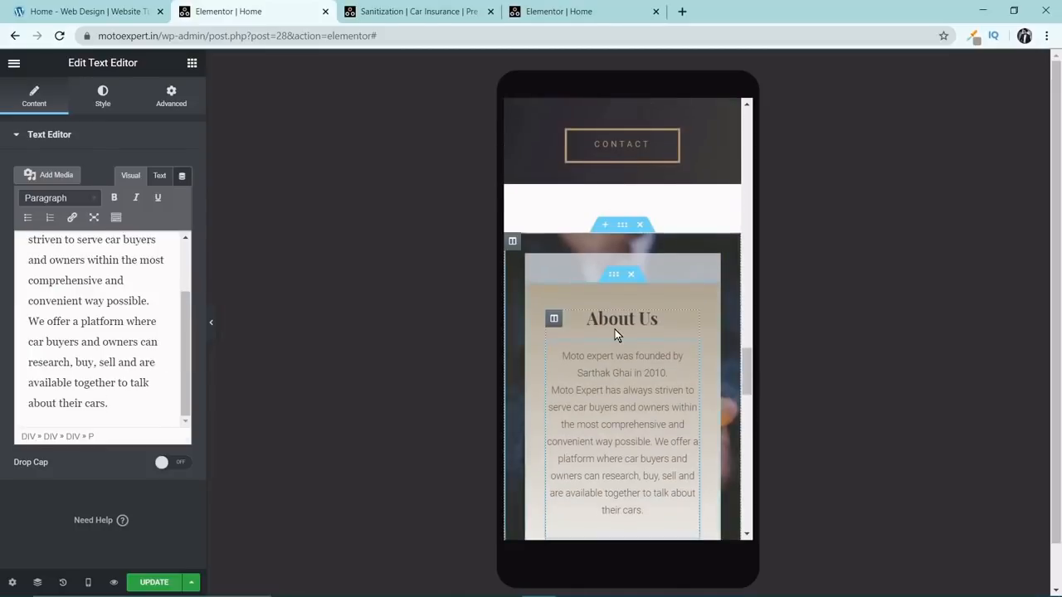
scroll(615, 334, down, 3)
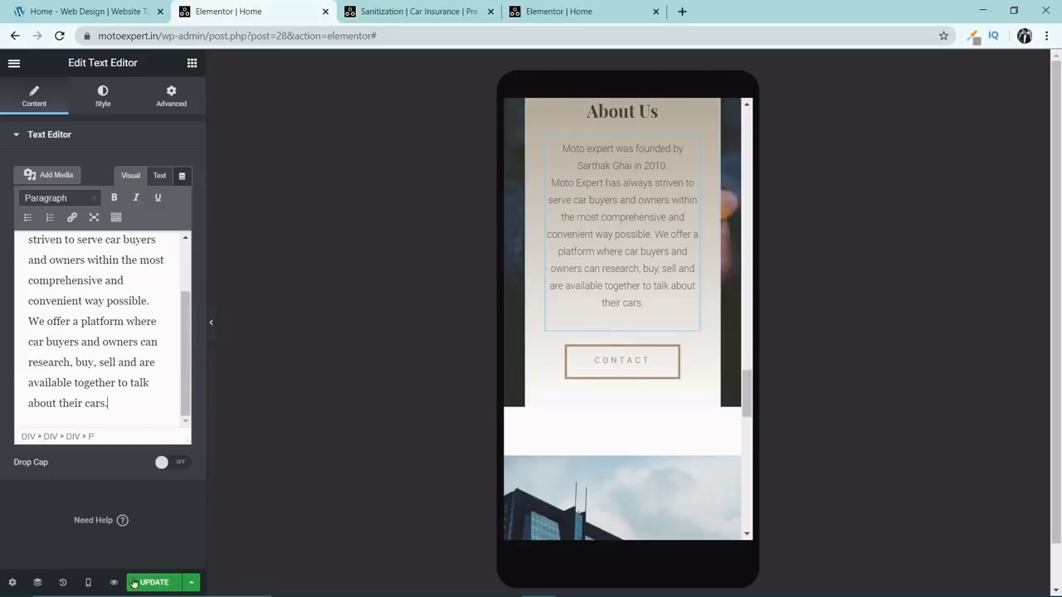
click(88, 584)
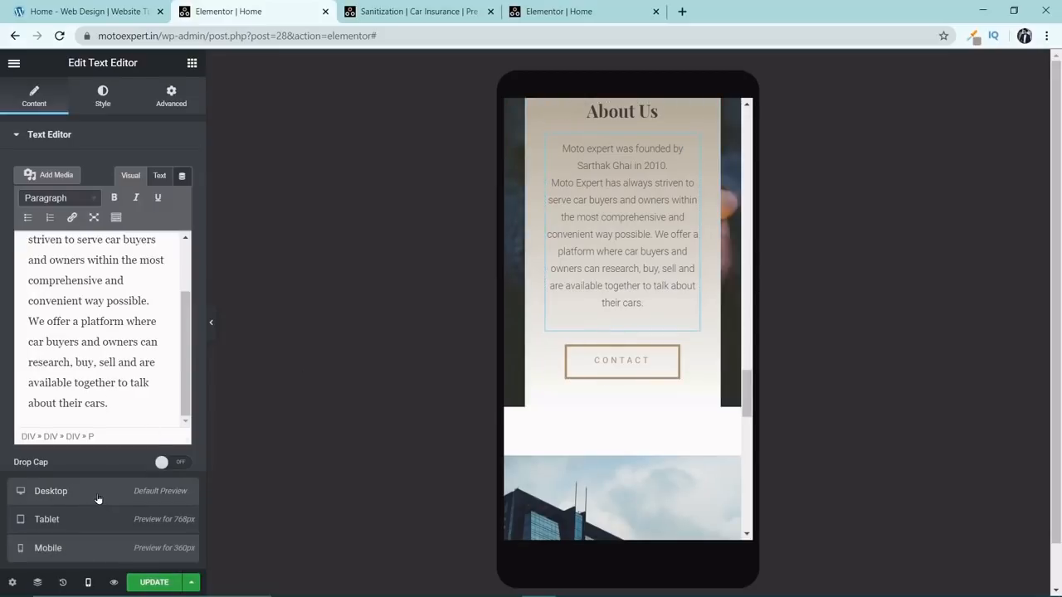
click(93, 495)
Upload the Contact Us image as a replacement for the building background of the column beside the contact details.
scroll(601, 323, down, 7)
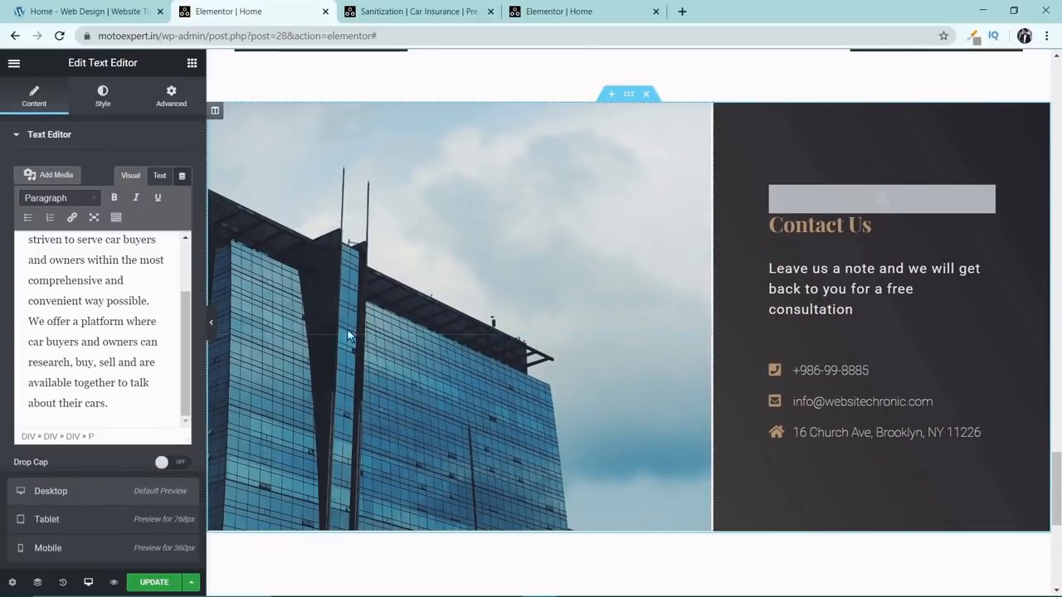
click(213, 112)
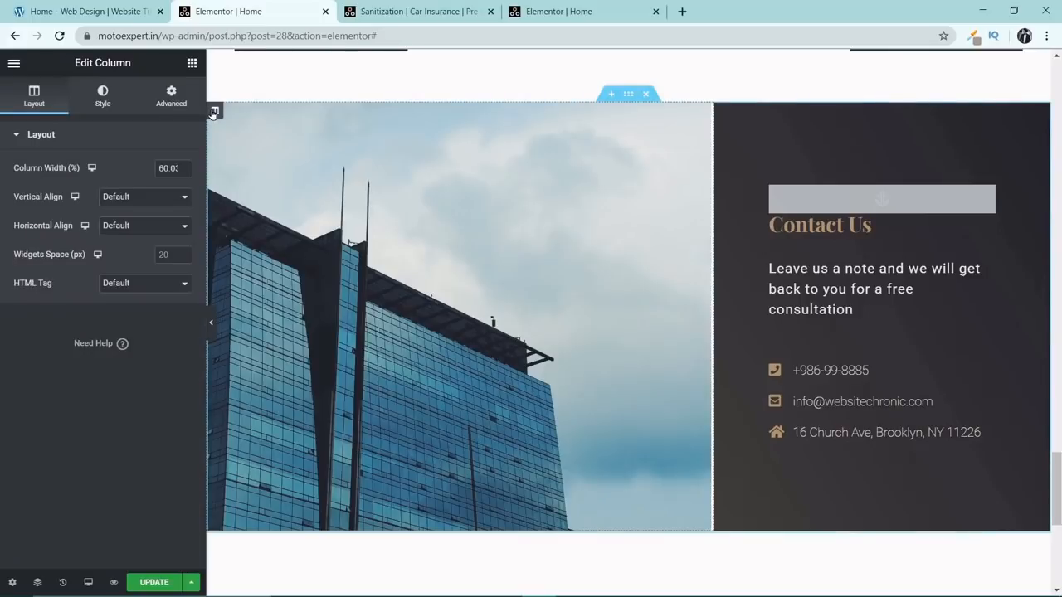
click(103, 103)
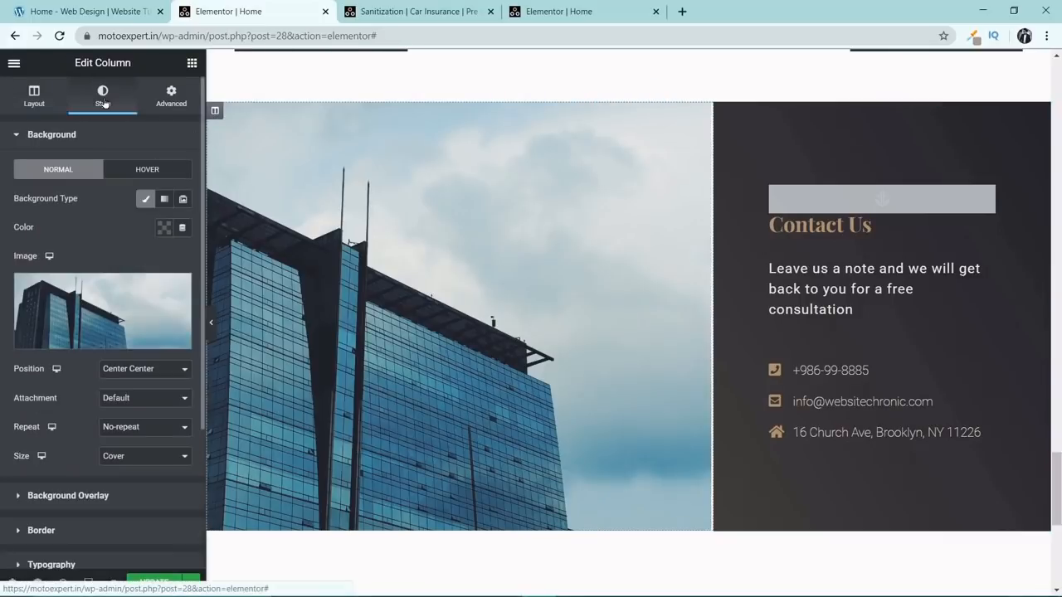
click(85, 284)
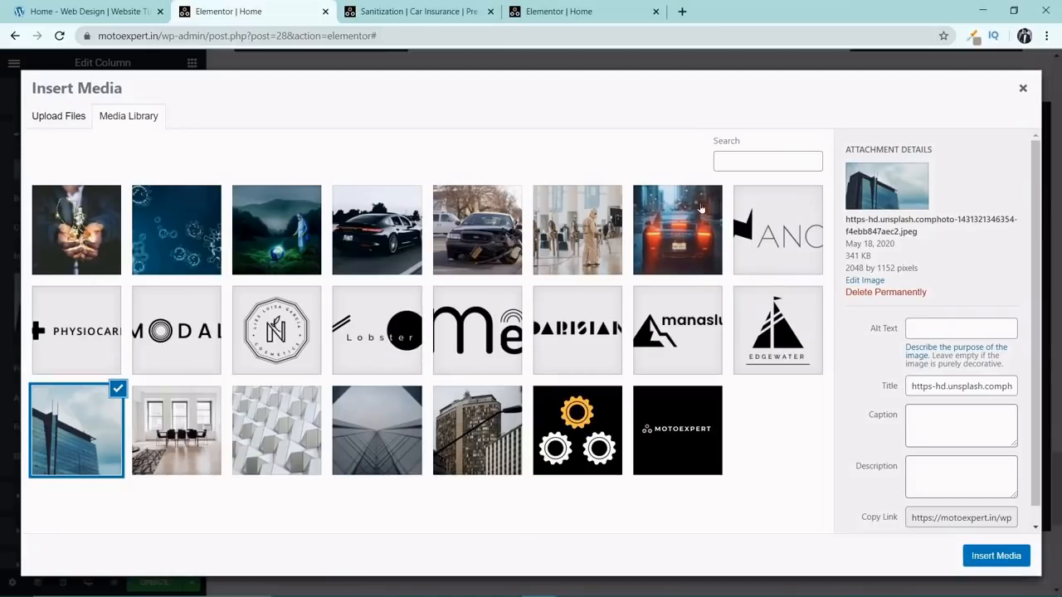
click(78, 115)
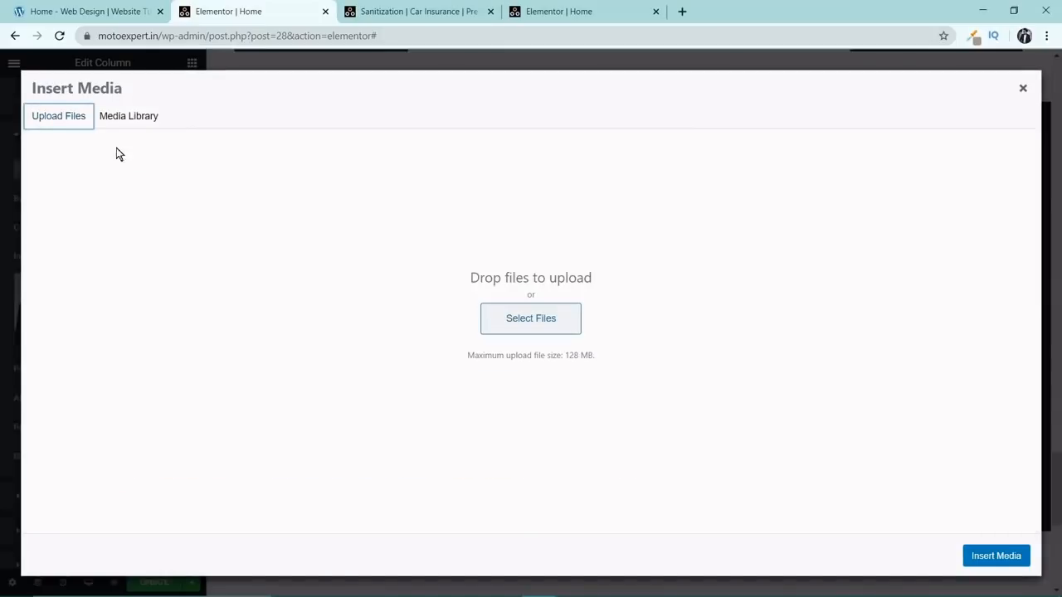
click(529, 309)
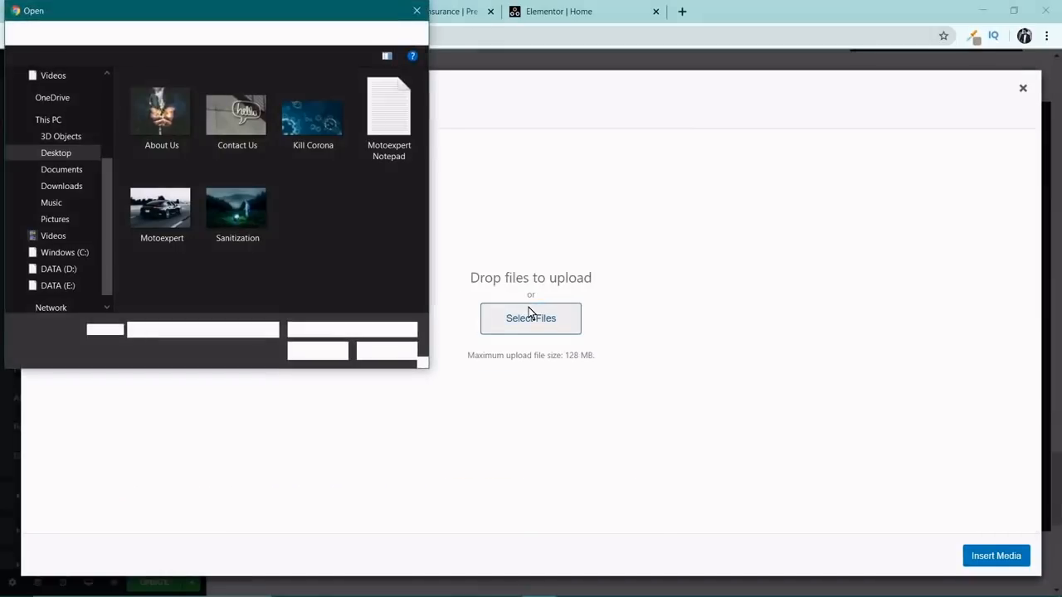
double_click(254, 109)
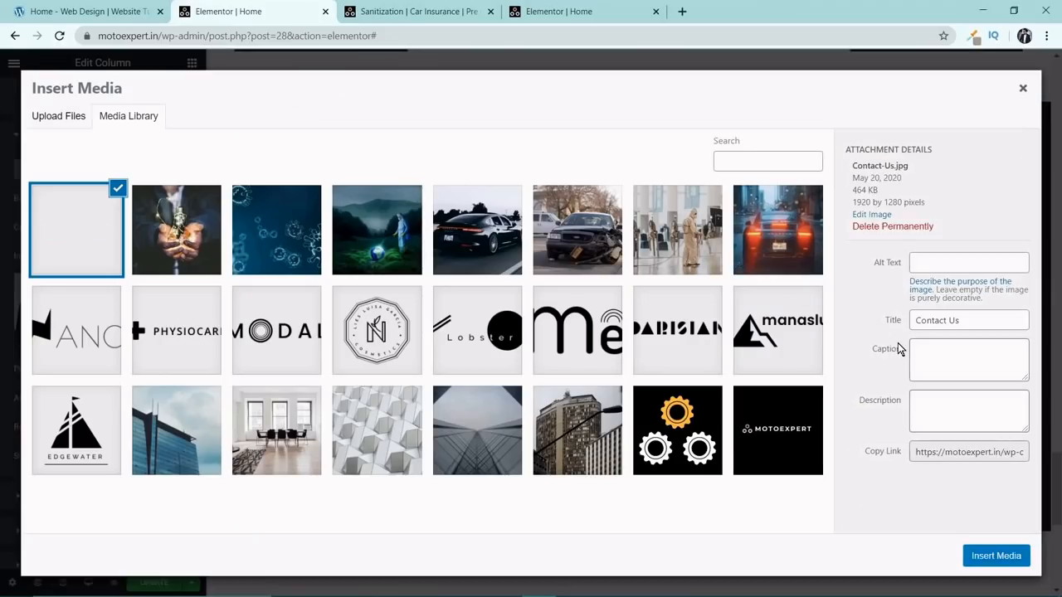
Copy the image title "Contact Us" into its alt text and insert the image as the column background.
drag(996, 322, 858, 326)
key(ctrl+c)
click(942, 270)
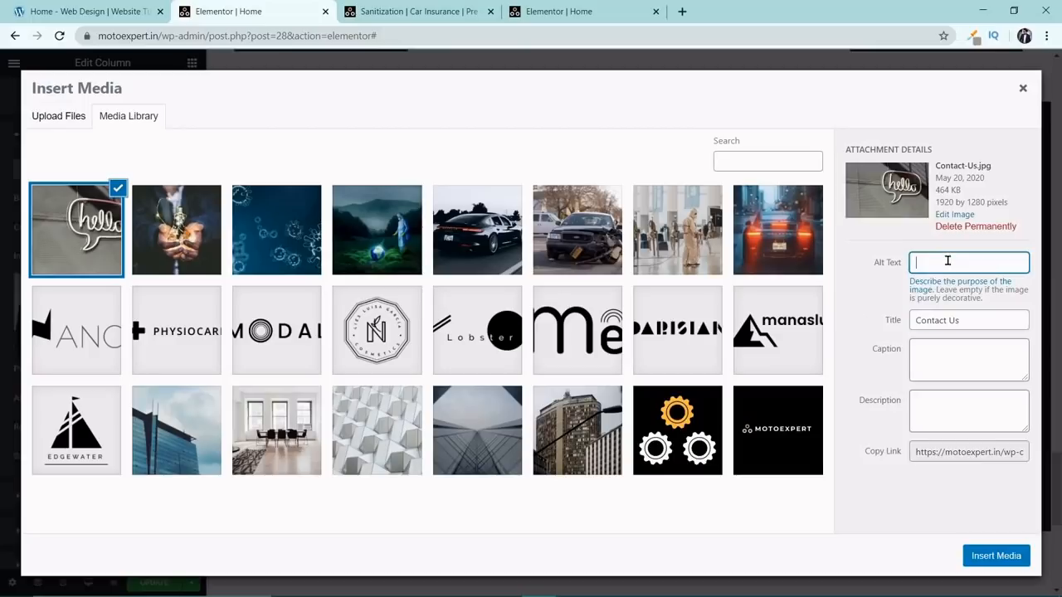
key(ctrl+v)
click(996, 556)
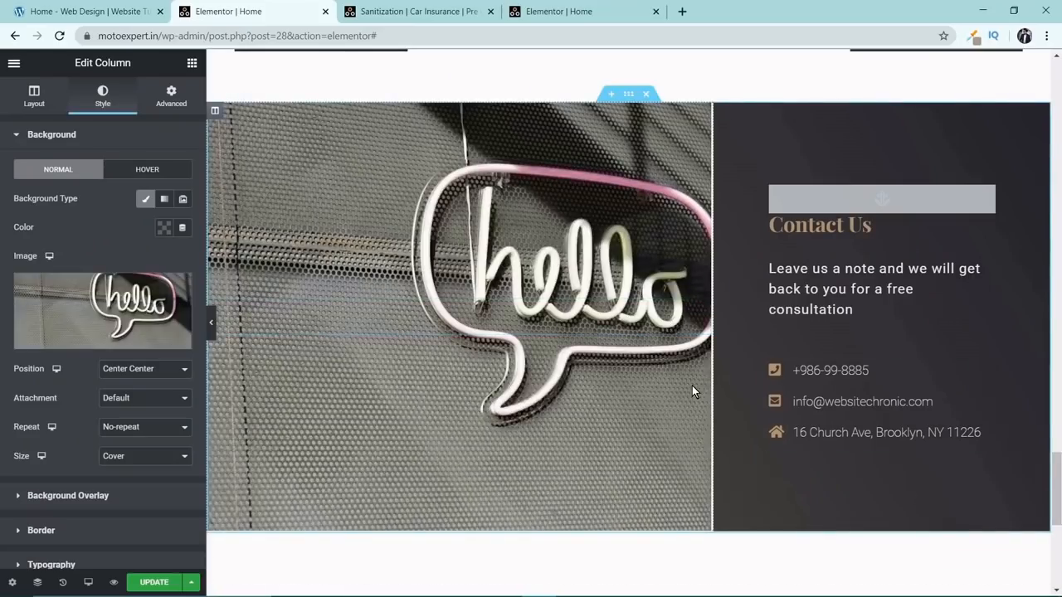
Add a new section above the Contact Us section and open the template library's Blocks for it.
scroll(696, 385, down, 3)
scroll(697, 385, up, 4)
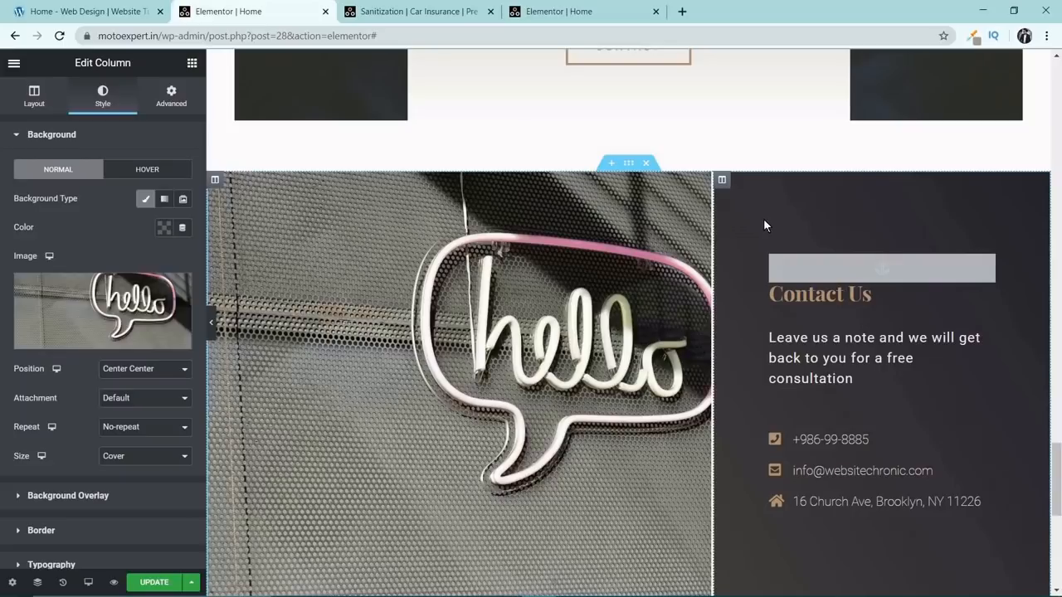
click(611, 164)
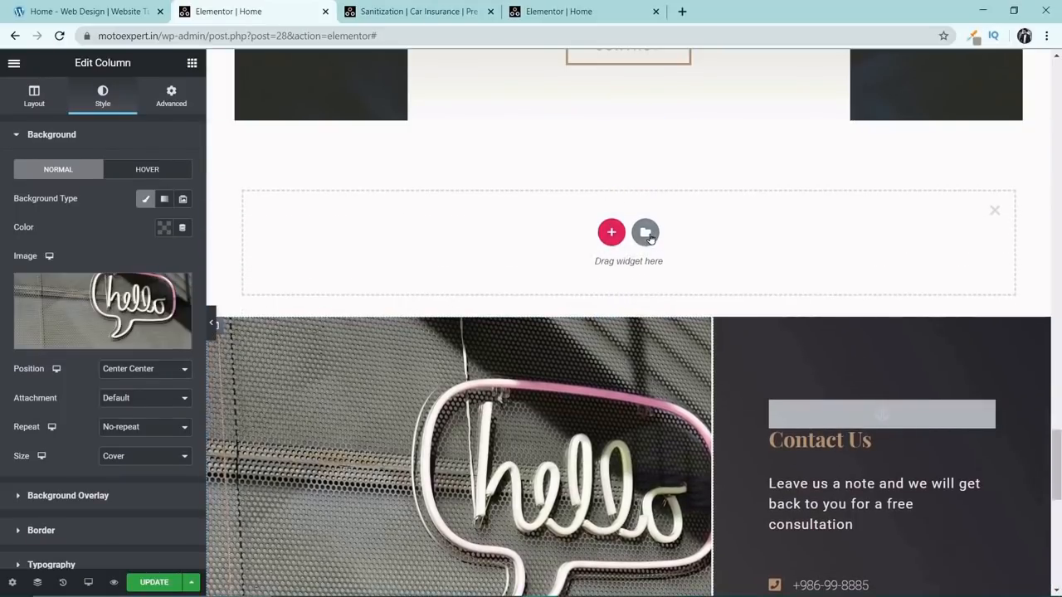
click(647, 234)
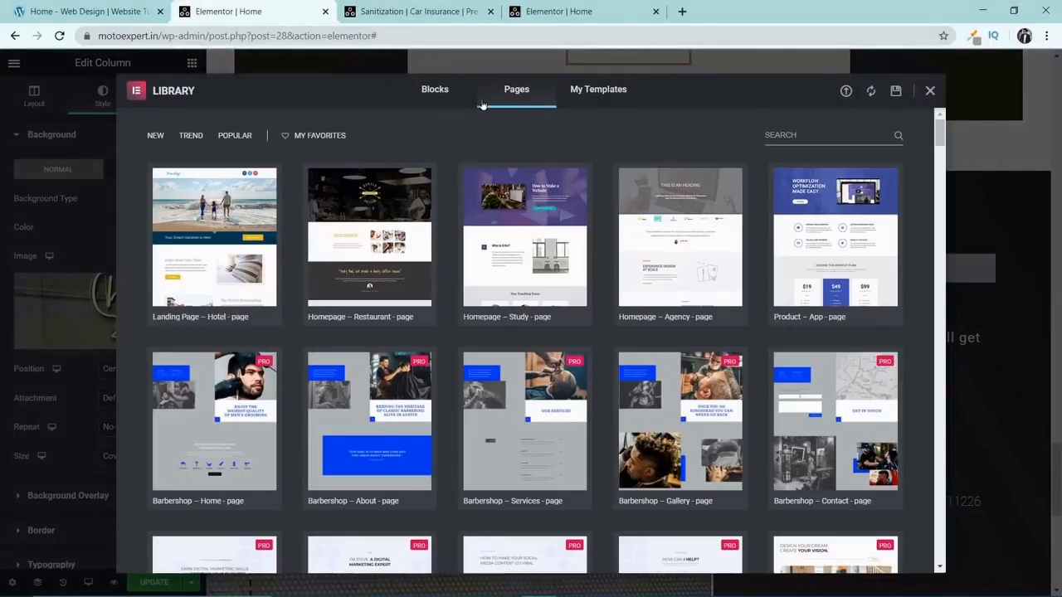
click(440, 91)
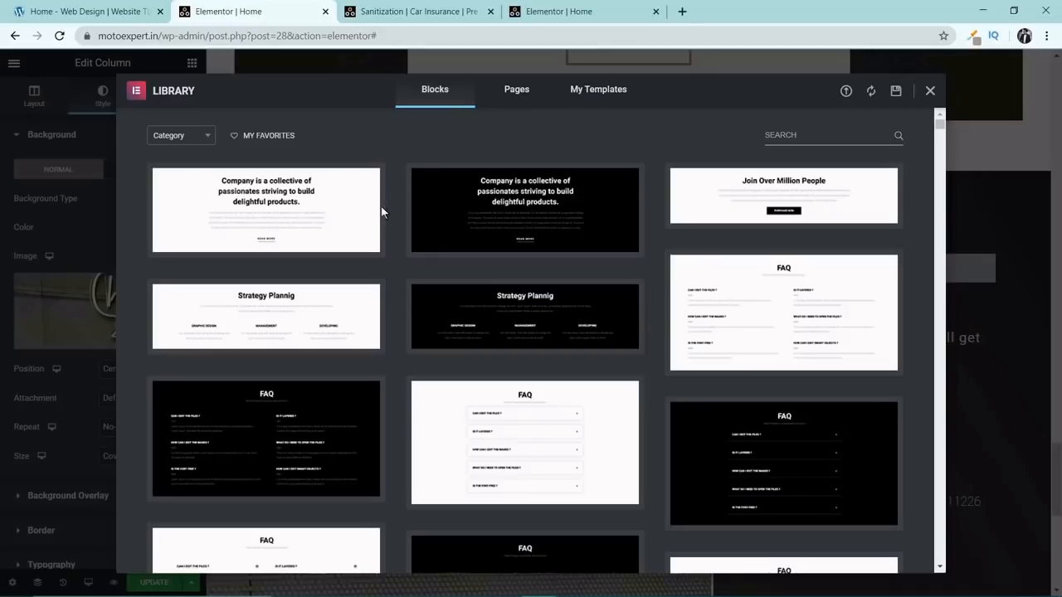
Filter the blocks by the Features category and look through the available designs.
click(207, 141)
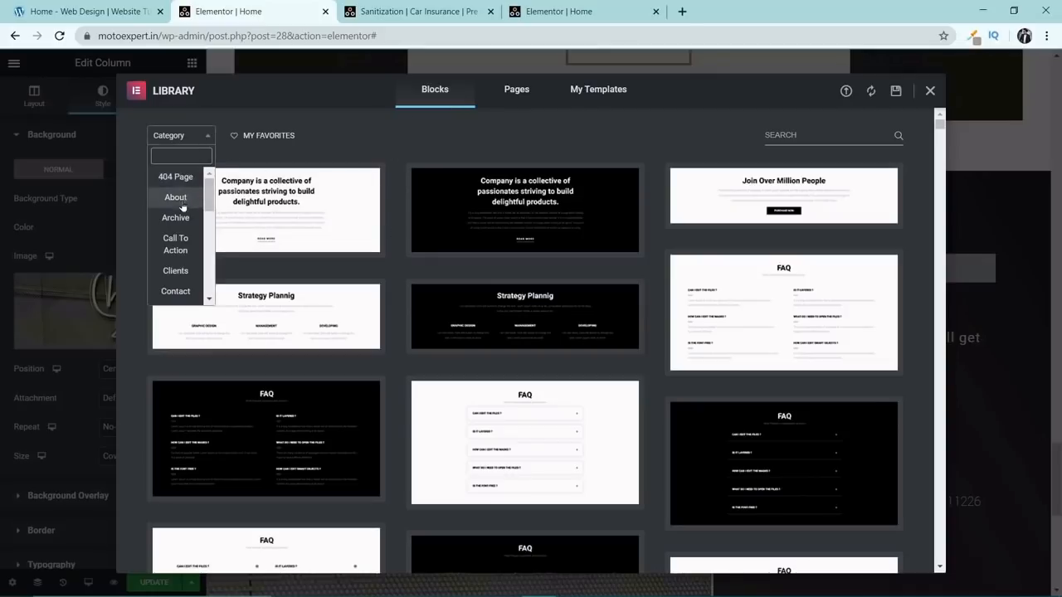
scroll(184, 212, down, 3)
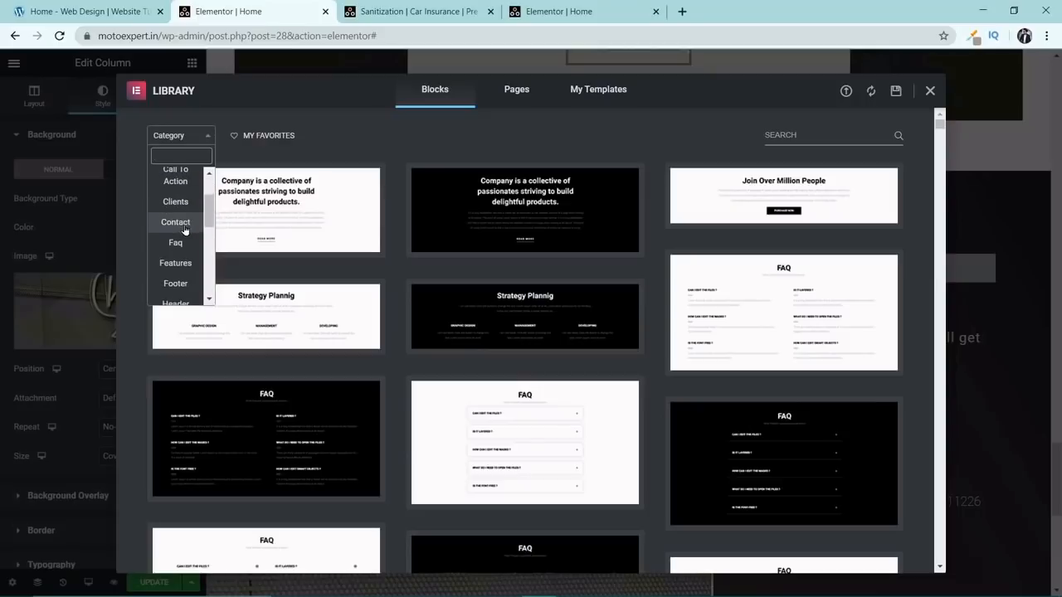
click(188, 271)
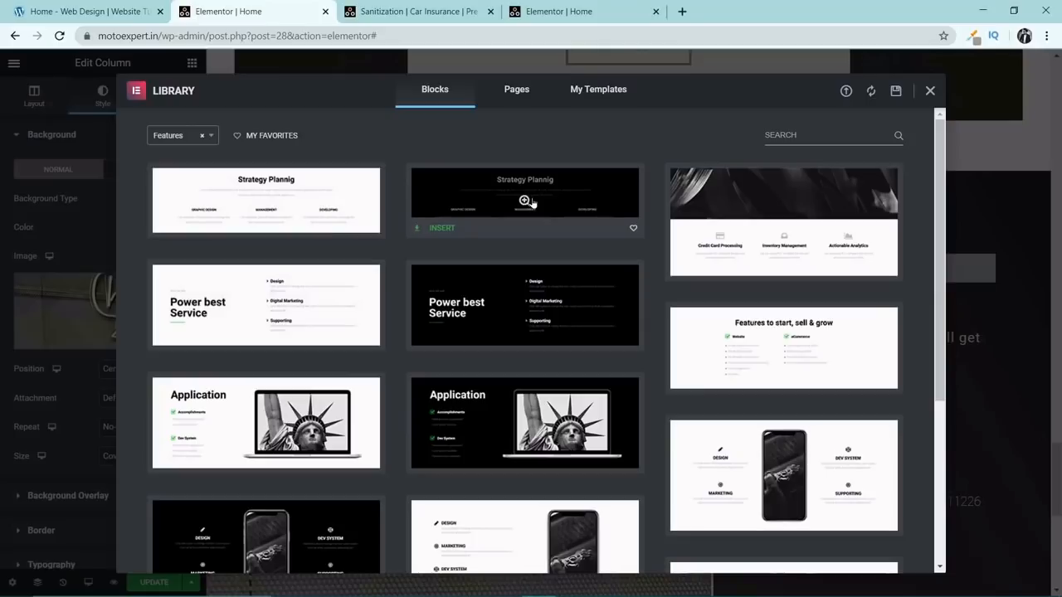
scroll(531, 212, down, 5)
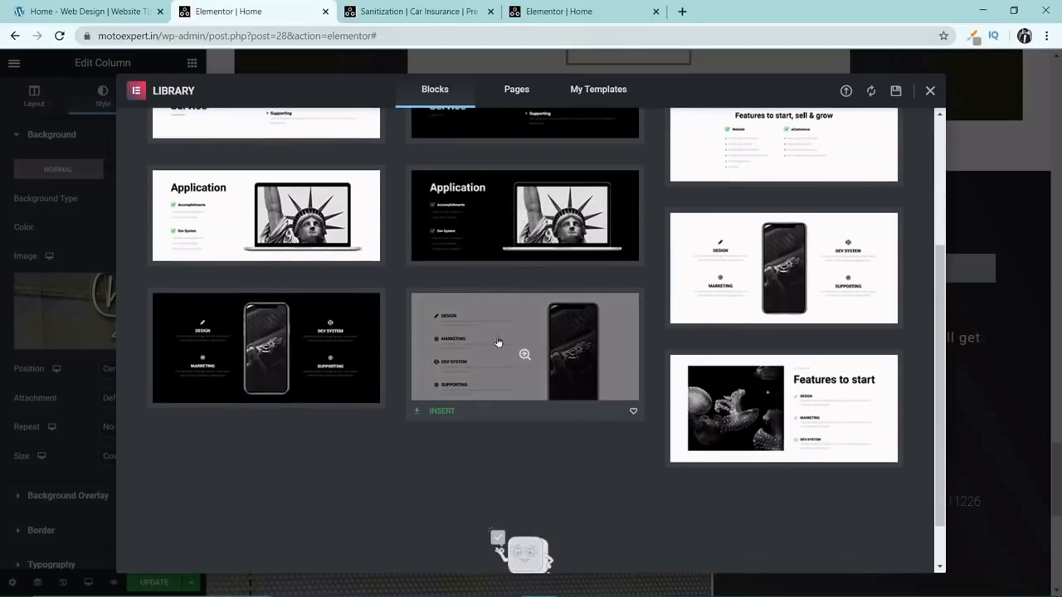
scroll(453, 347, up, 3)
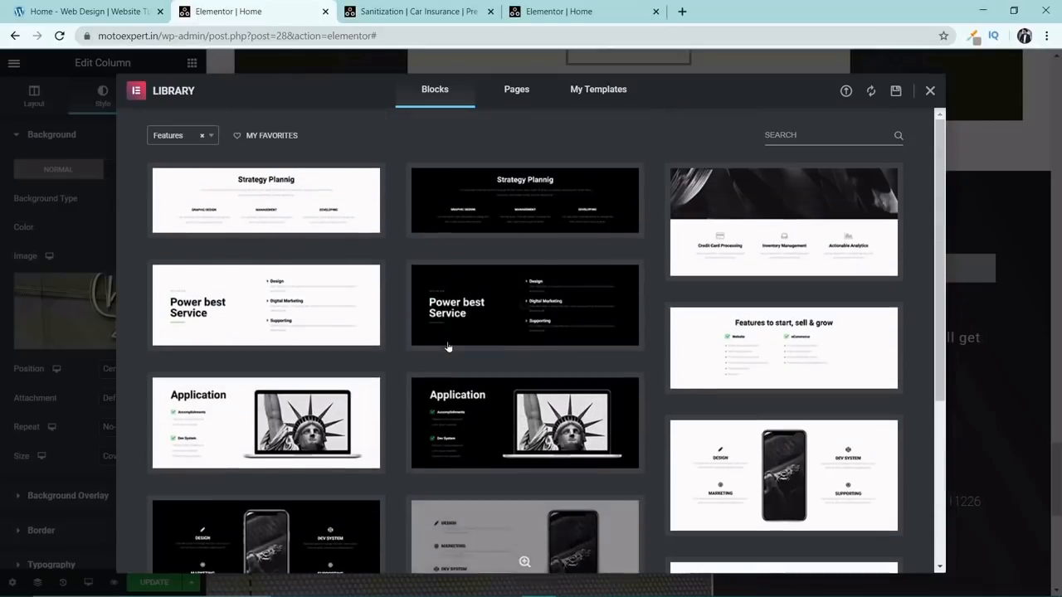
Filter the blocks by the Portfolio category and look through the available designs.
click(207, 136)
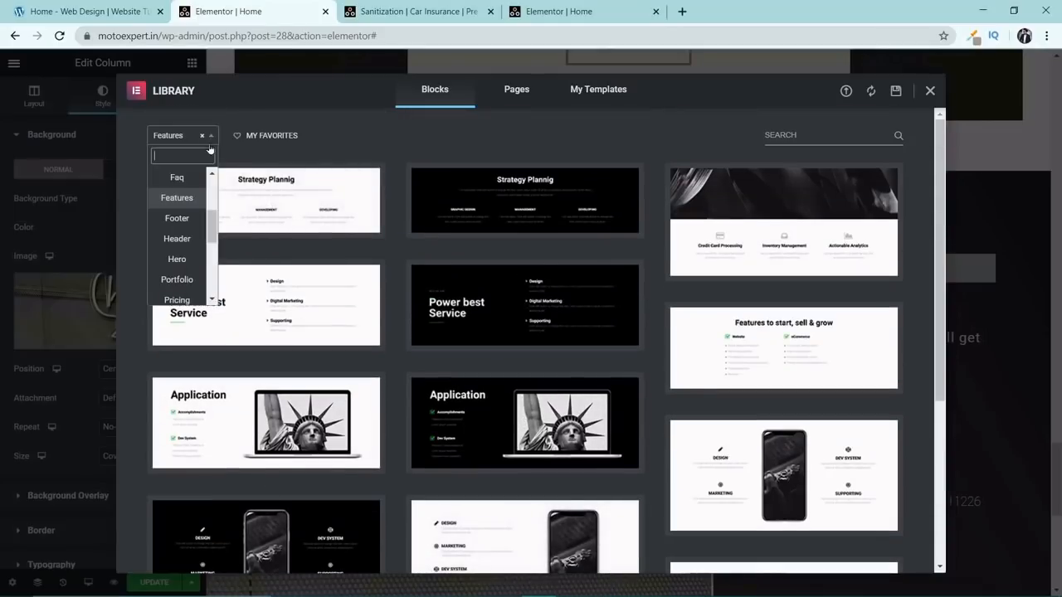
click(189, 279)
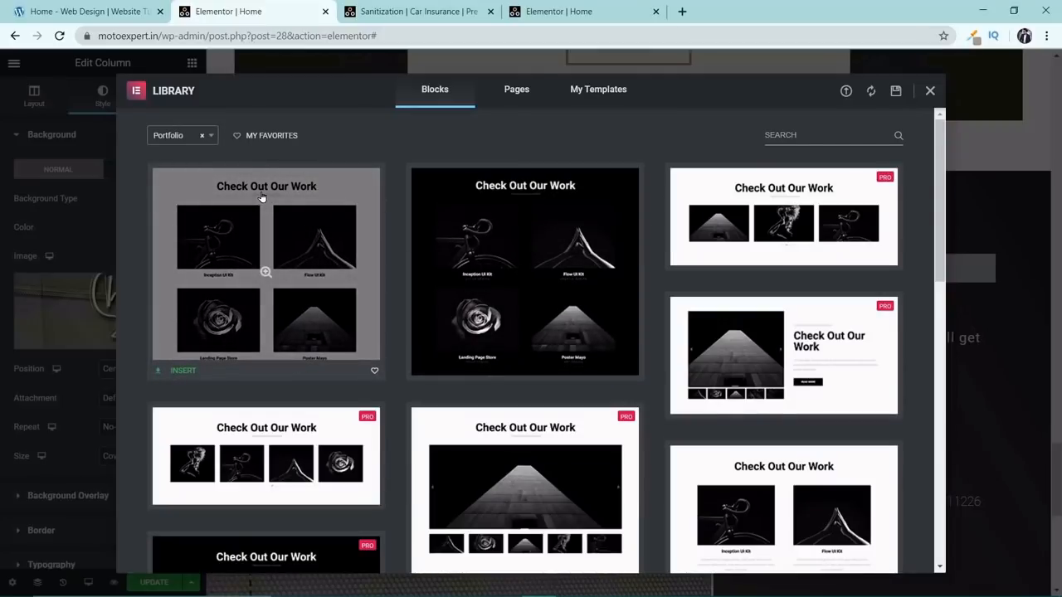
scroll(280, 228, down, 3)
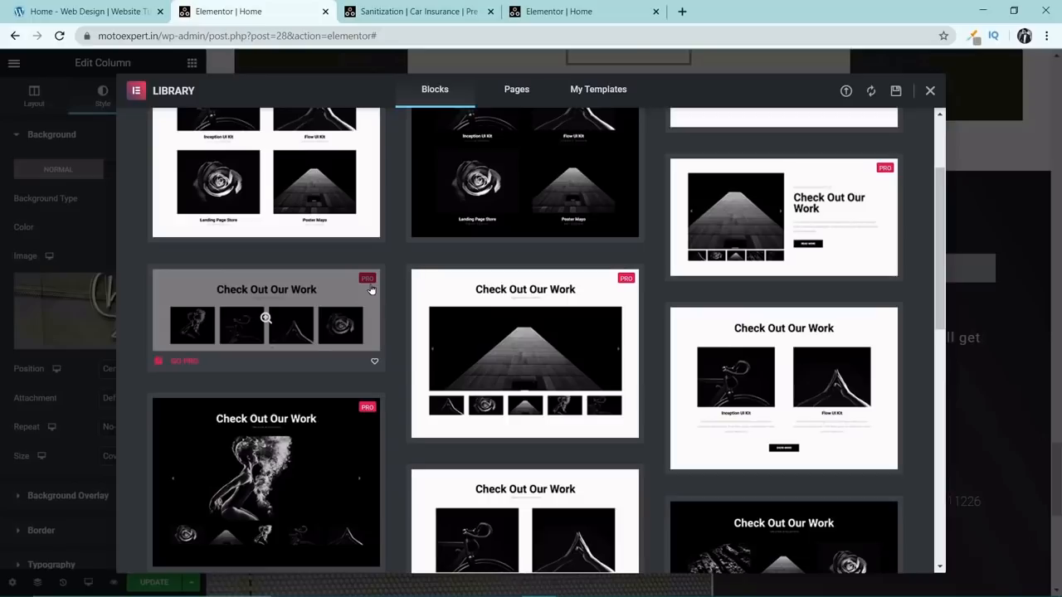
scroll(372, 290, up, 2)
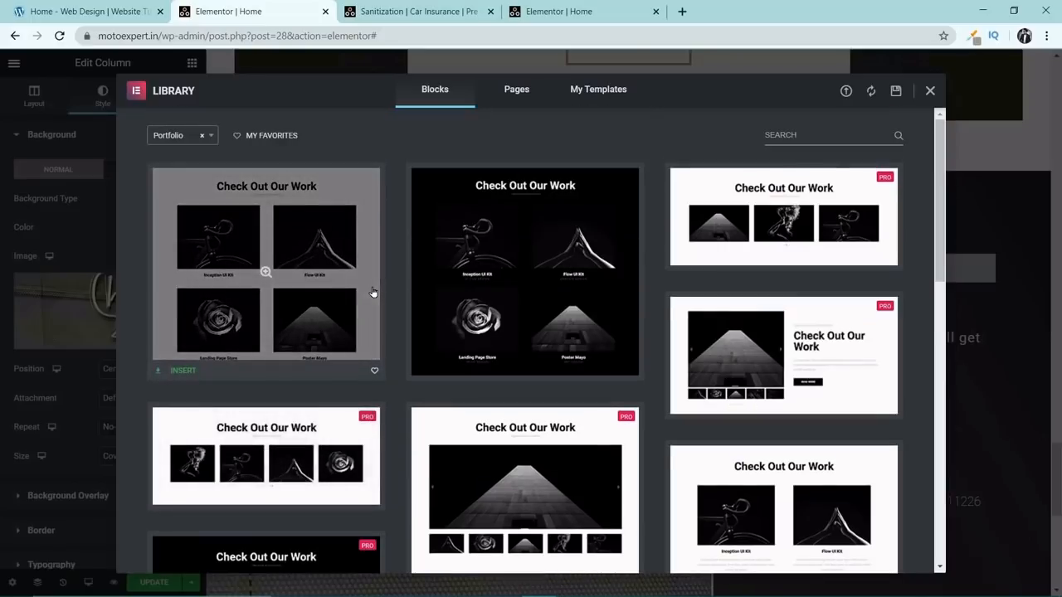
Filter the blocks by the Services category and insert the Image Services block with the Marketing, Graphic Design and Management boxes.
click(207, 137)
scroll(191, 235, down, 2)
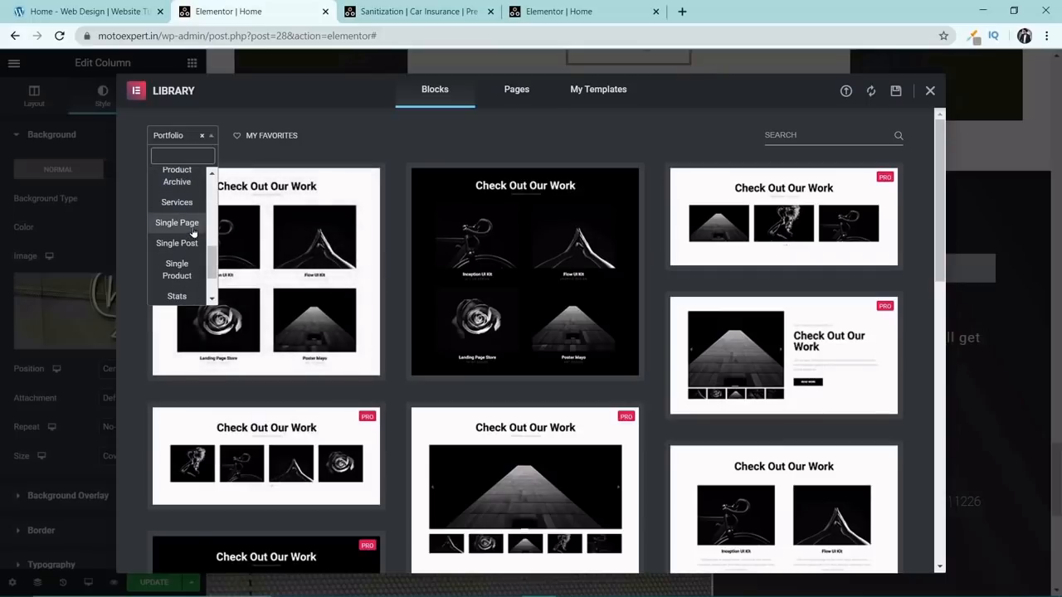
scroll(188, 277, down, 2)
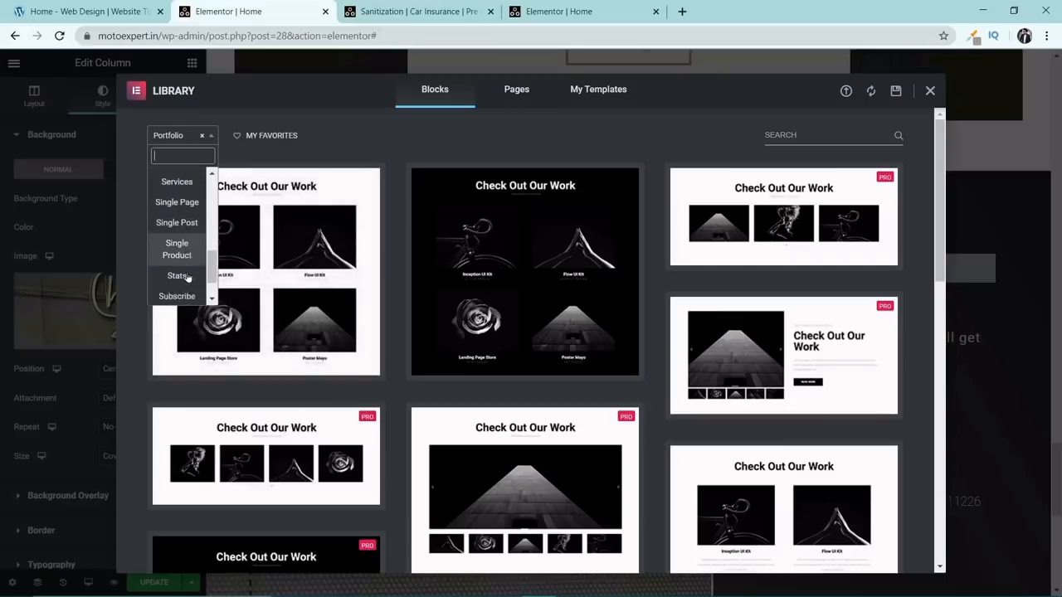
scroll(200, 260, up, 2)
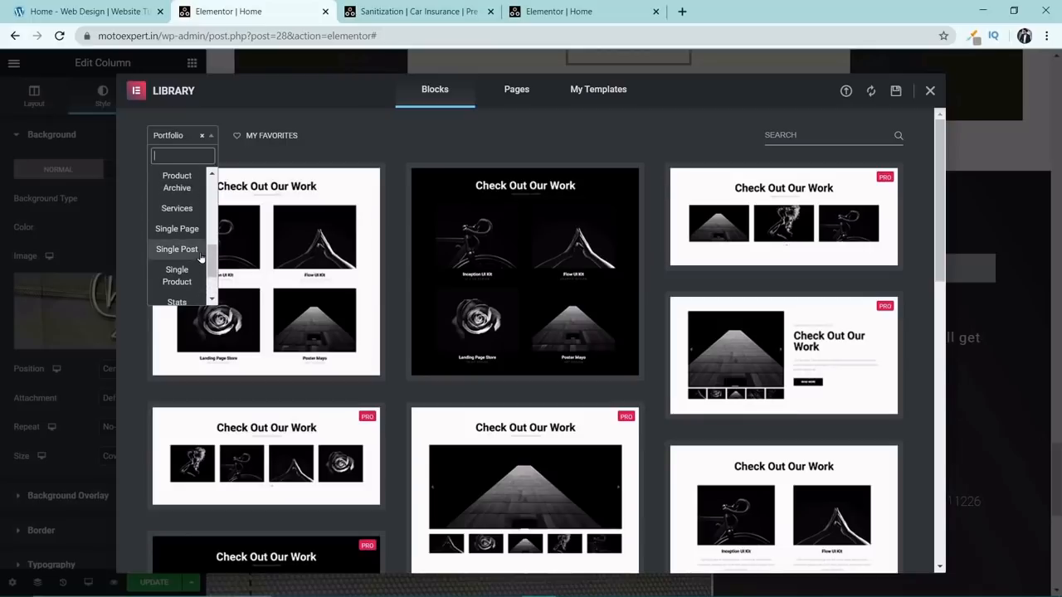
click(202, 209)
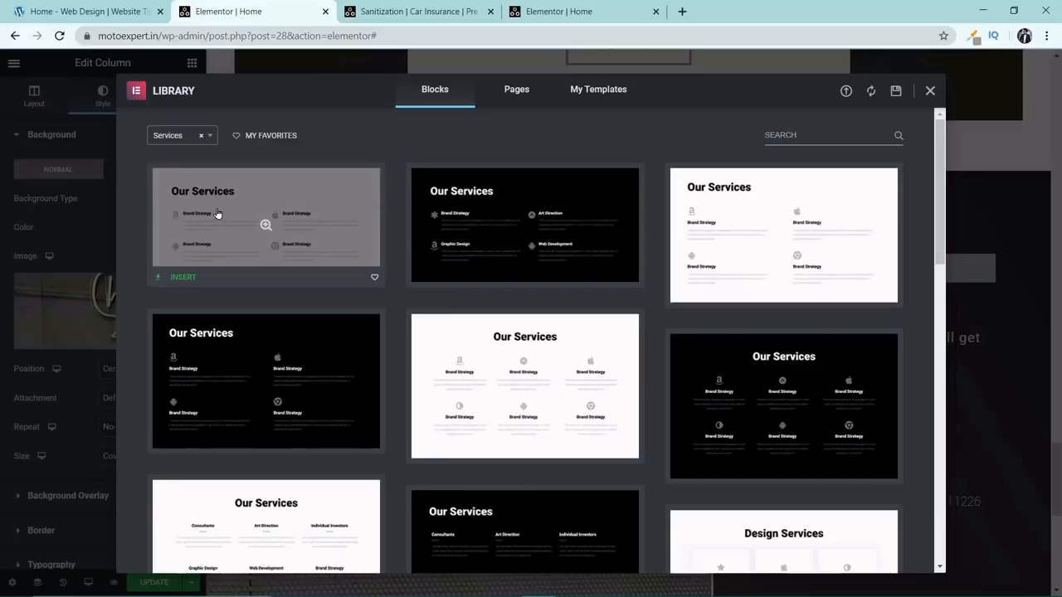
scroll(522, 415, down, 4)
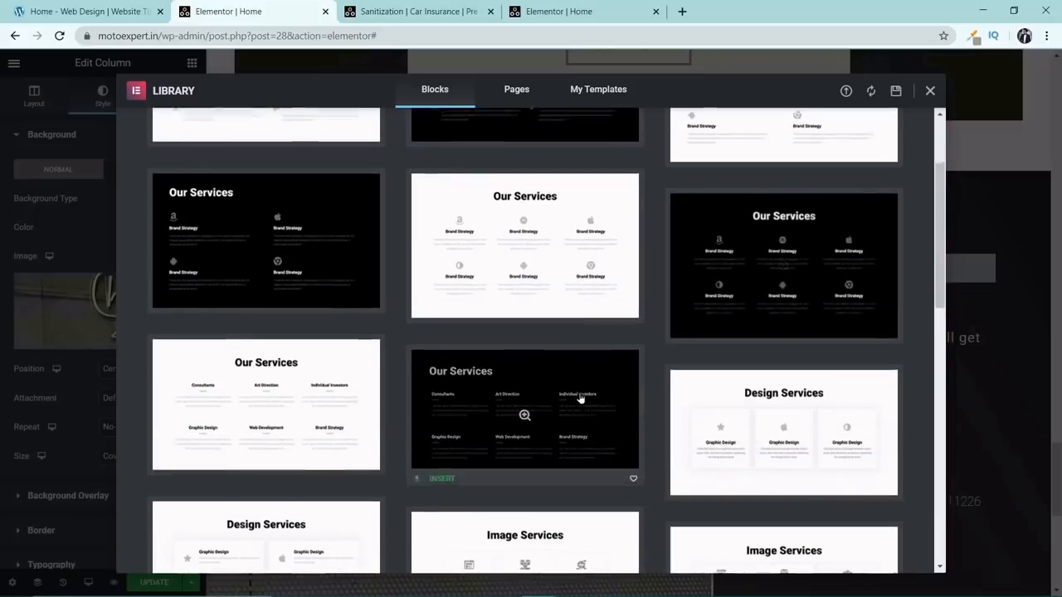
scroll(552, 390, down, 2)
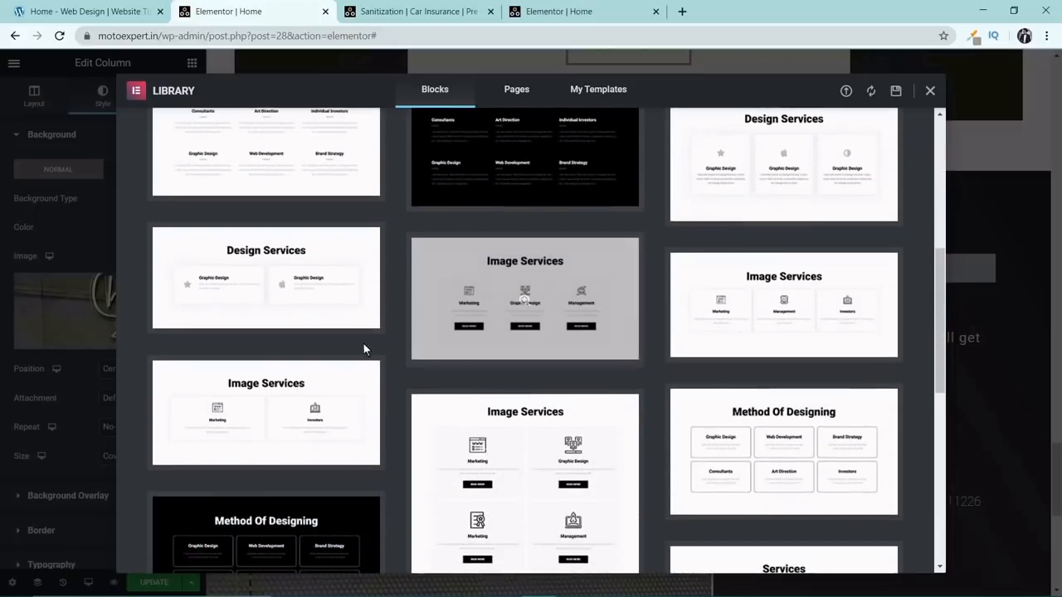
click(441, 260)
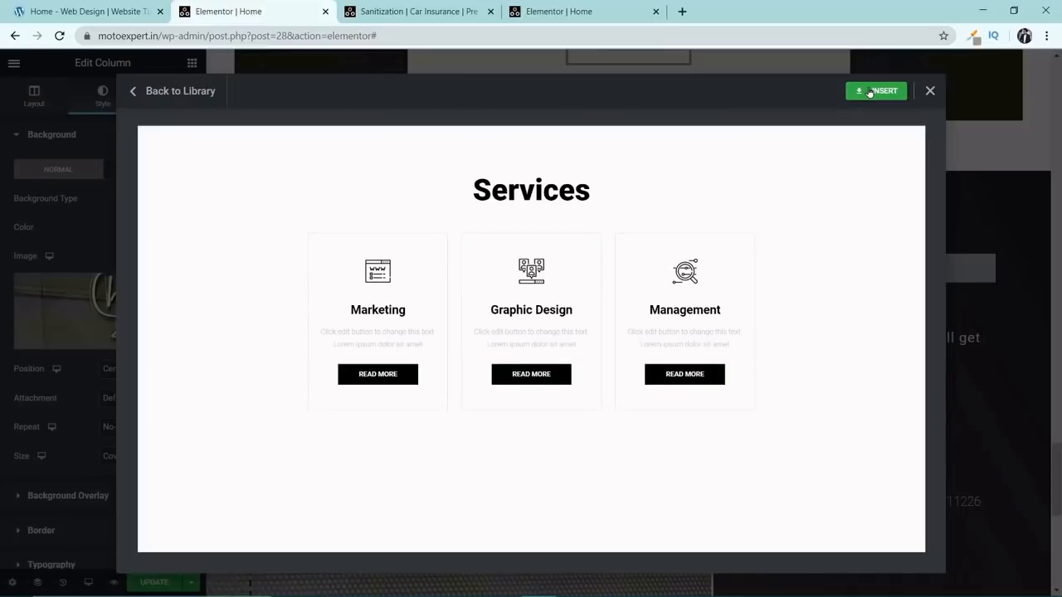
click(869, 92)
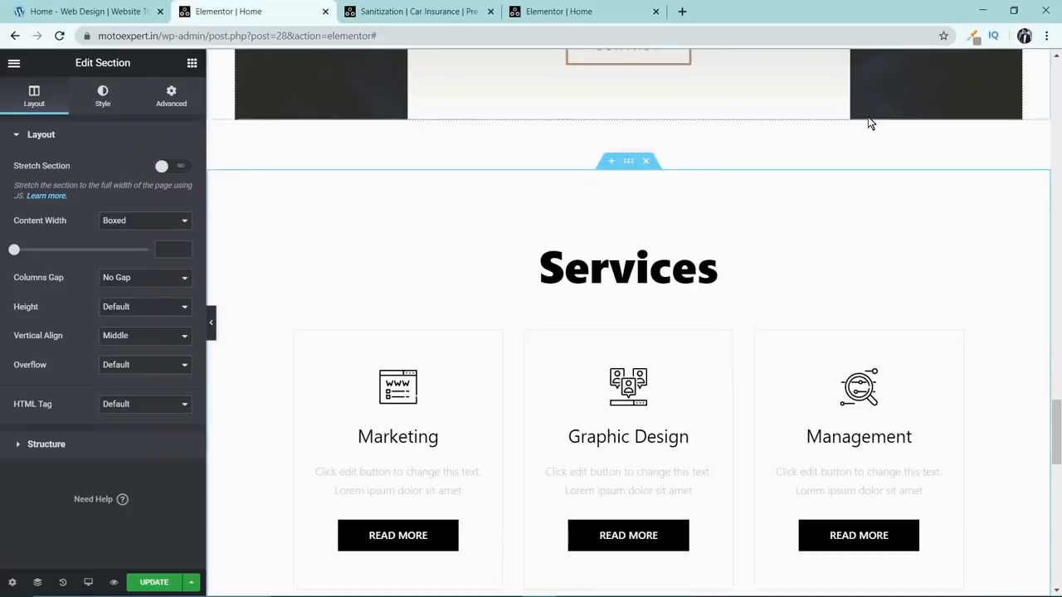
Change the inserted section's heading to "Our Services" and retitle the Marketing box "SANITIZATION".
click(592, 268)
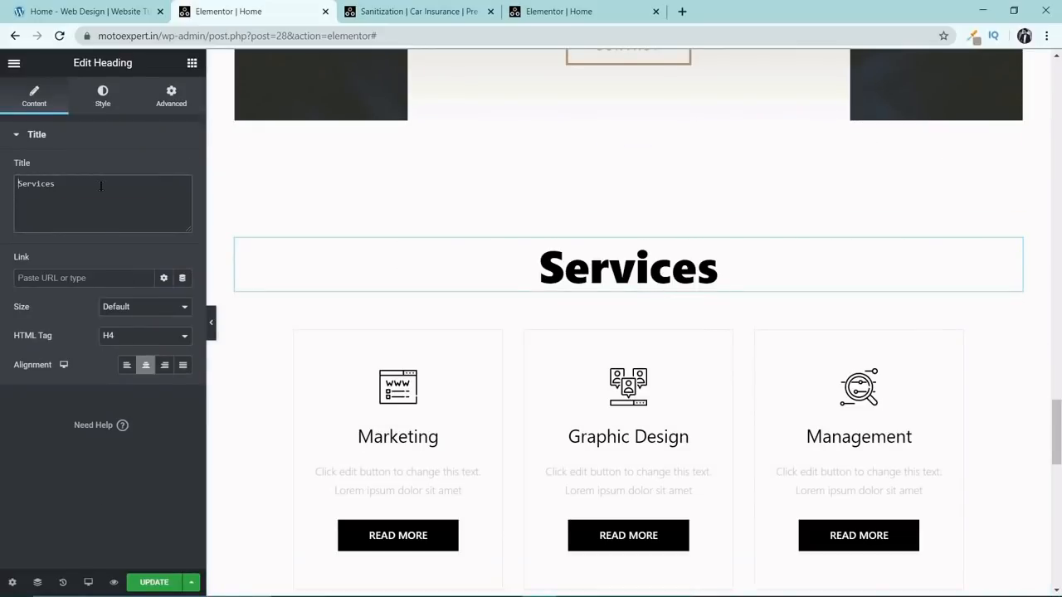
text(Our)
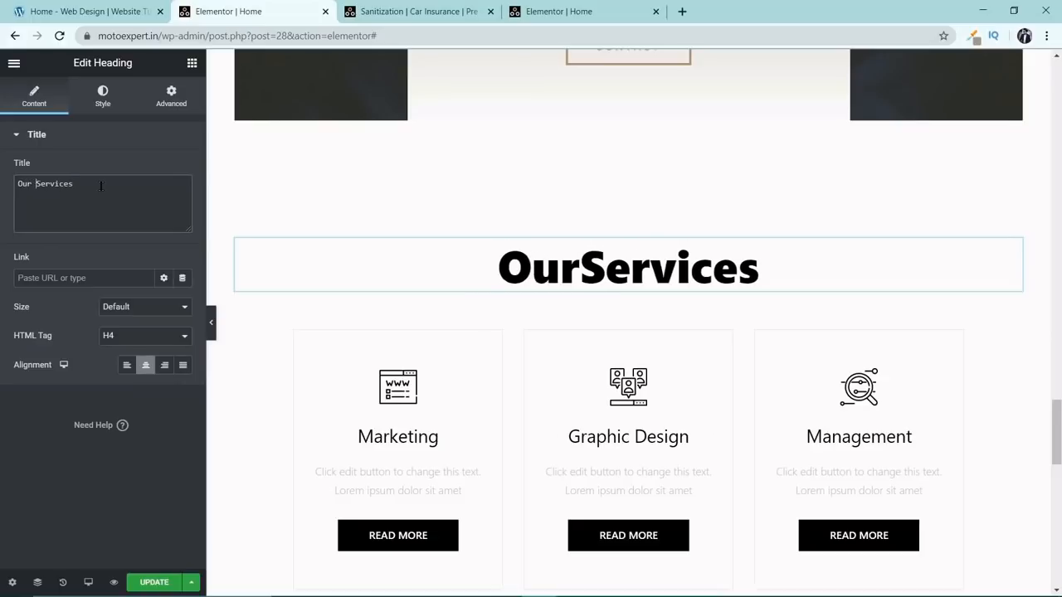
click(370, 434)
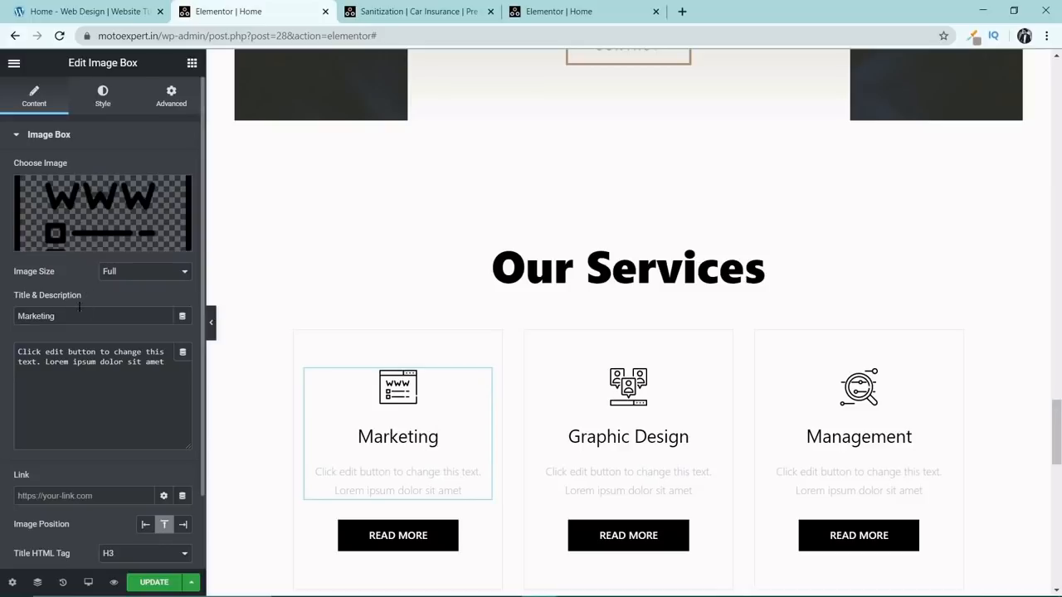
drag(55, 316, 2, 319)
text(SANIT)
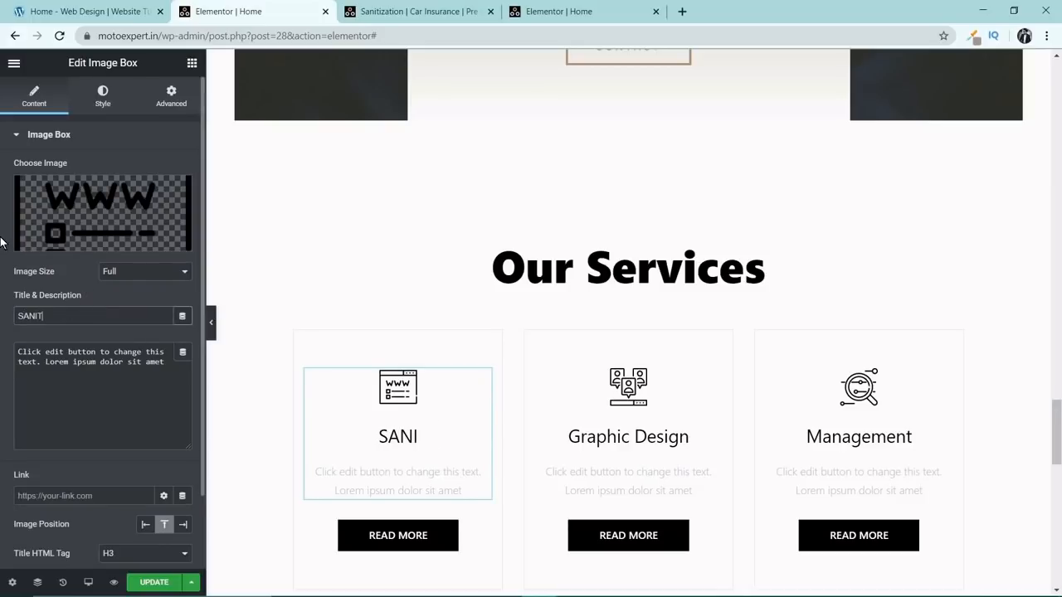
text(IZATION)
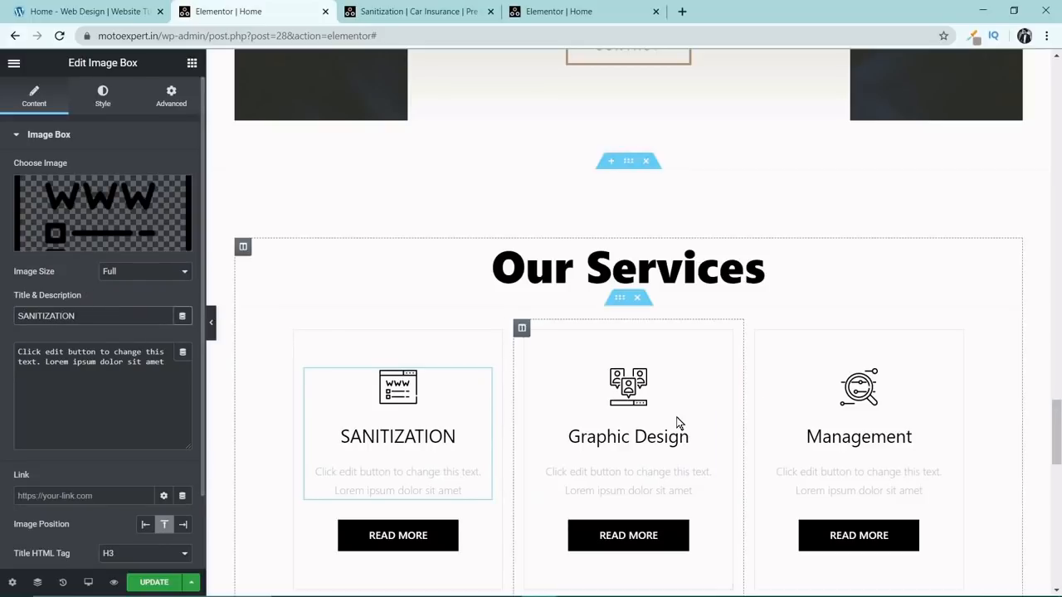
Retitle the Graphic Design box "CAR INSURANCE" and the Management box "PRE OWNED CARS".
click(659, 438)
drag(80, 317, 2, 308)
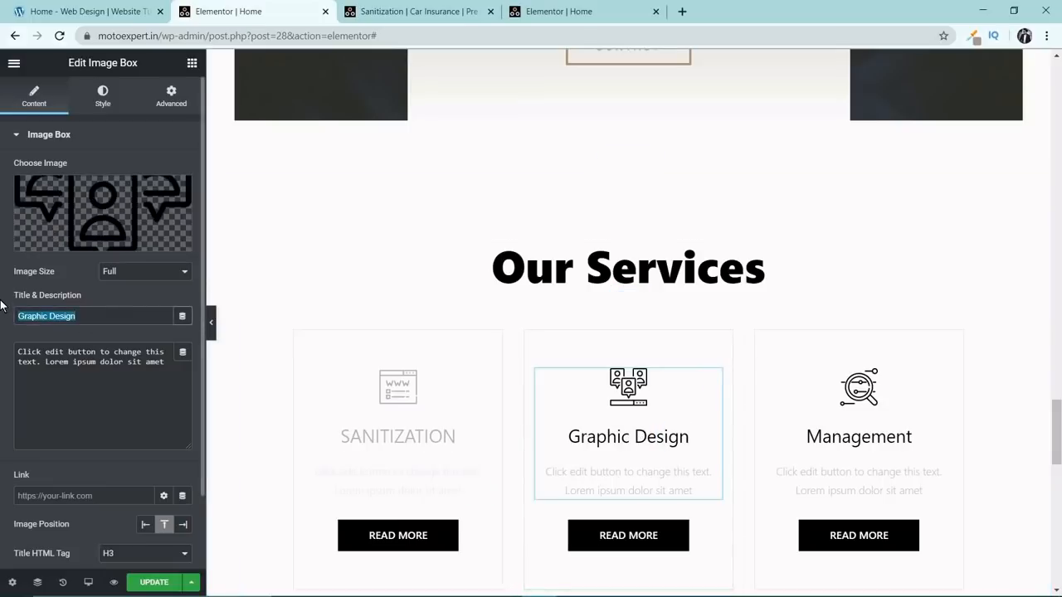
text(CAR INSURANCE)
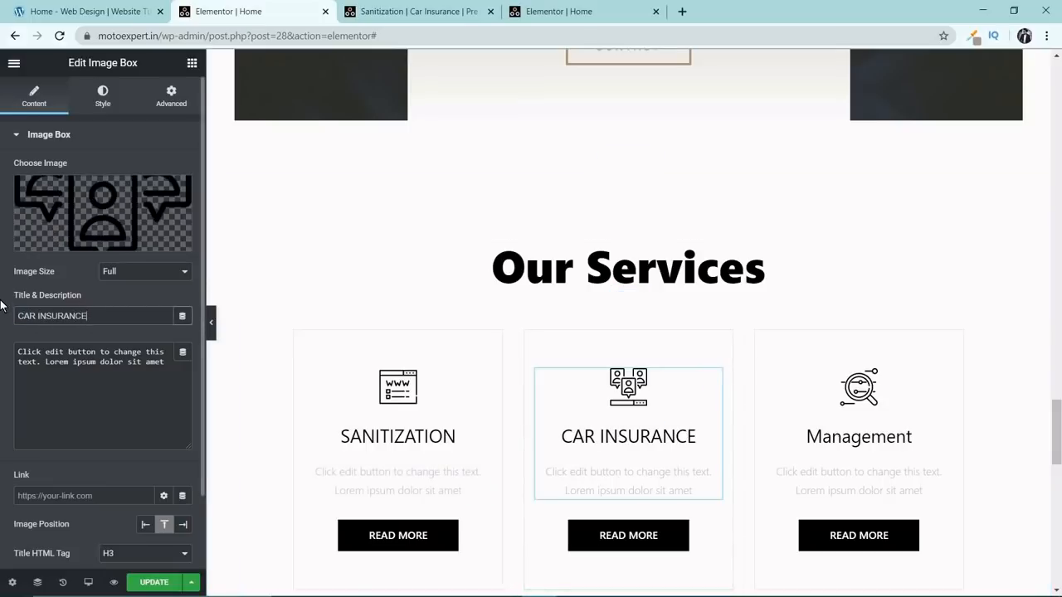
click(866, 456)
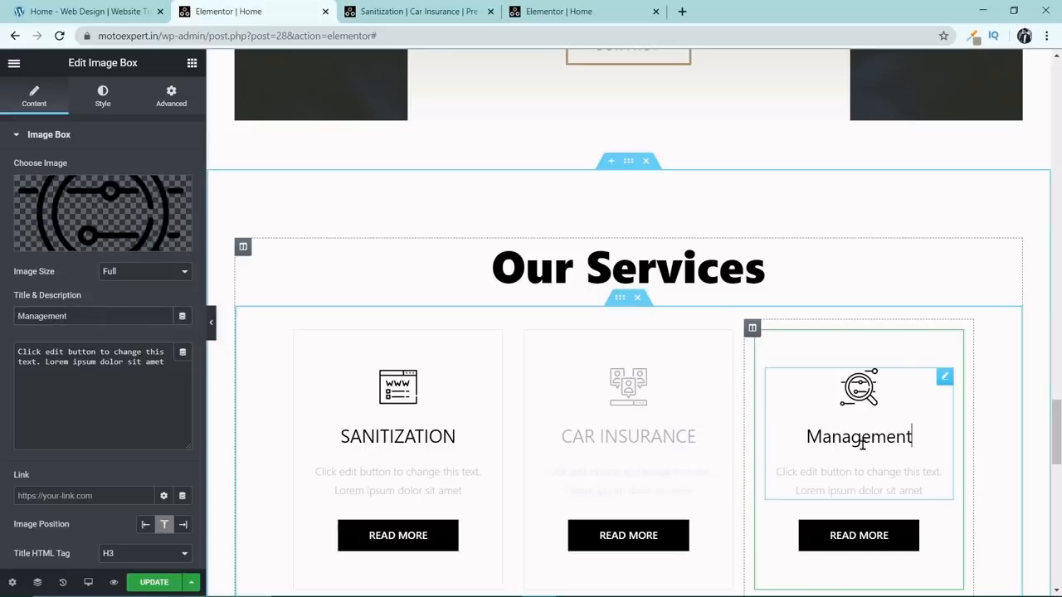
drag(126, 318, 2, 313)
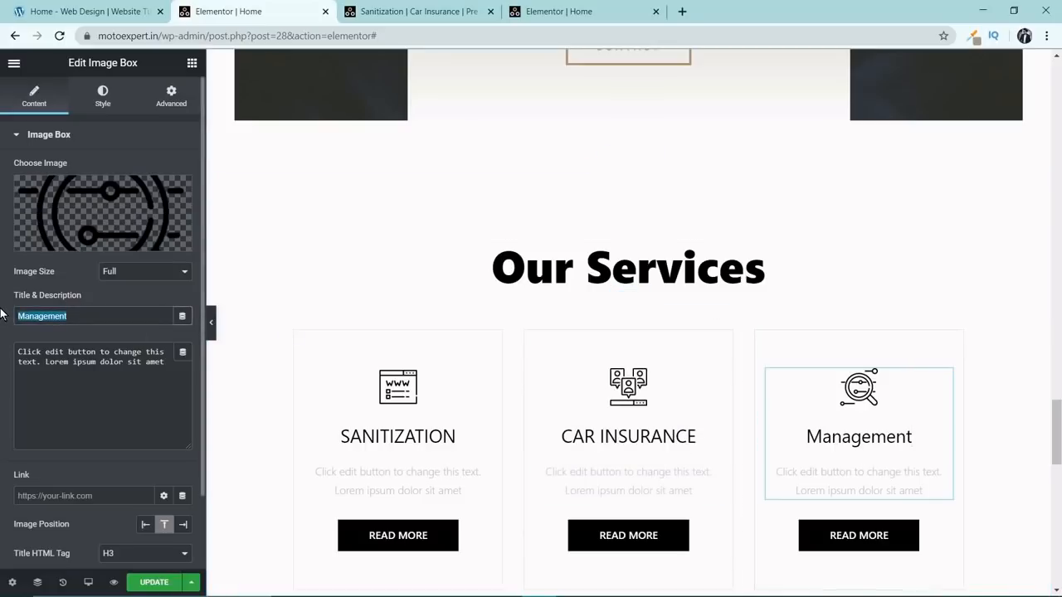
text(PRE)
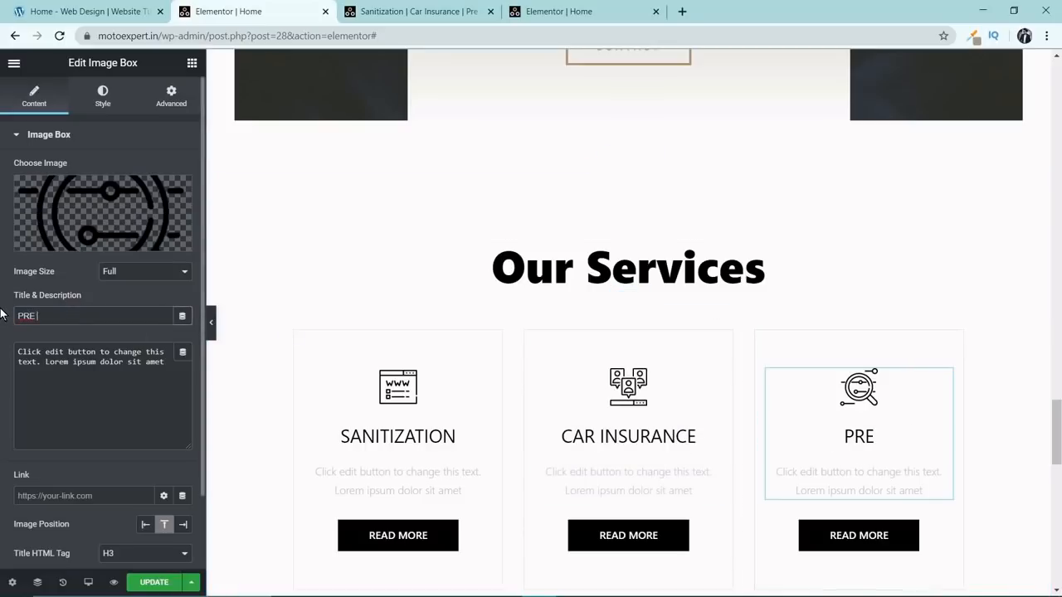
text( OWNED CAR)
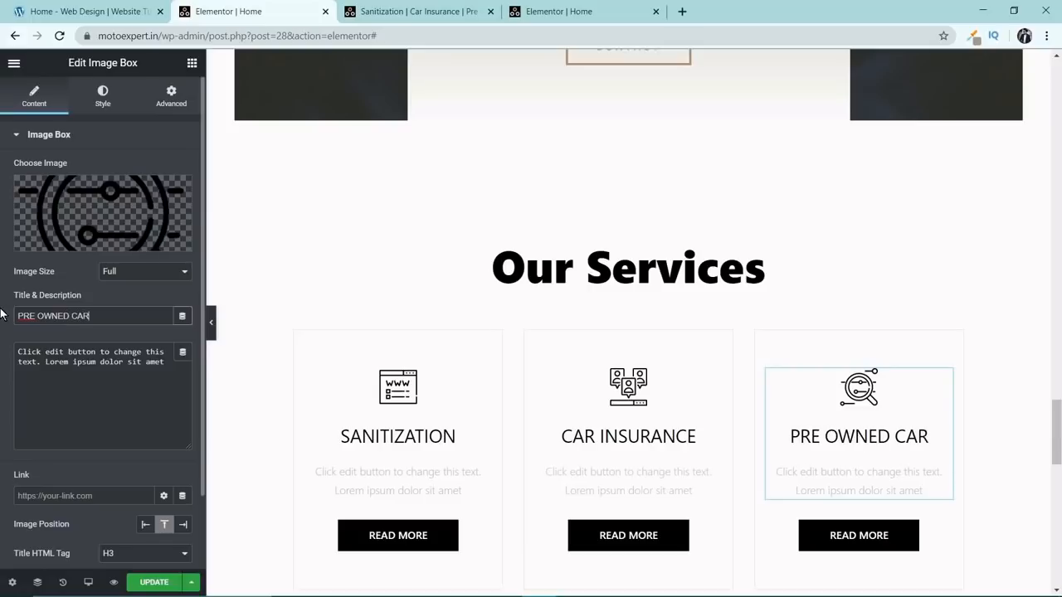
text(S)
Open the media library for the Pre Owned Cars box's image, view the available images and close it.
scroll(274, 448, down, 1)
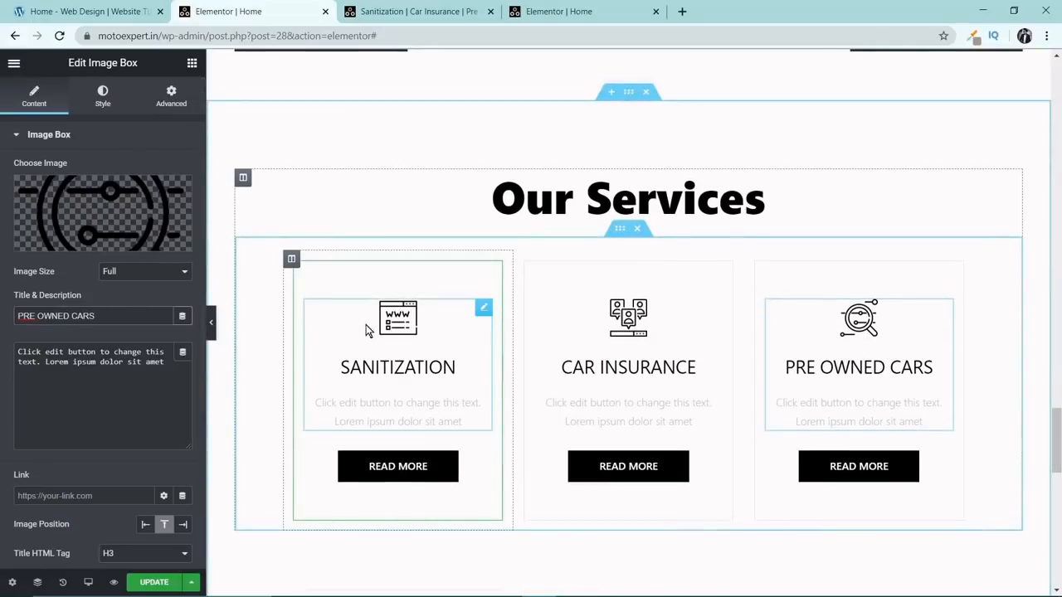
click(128, 227)
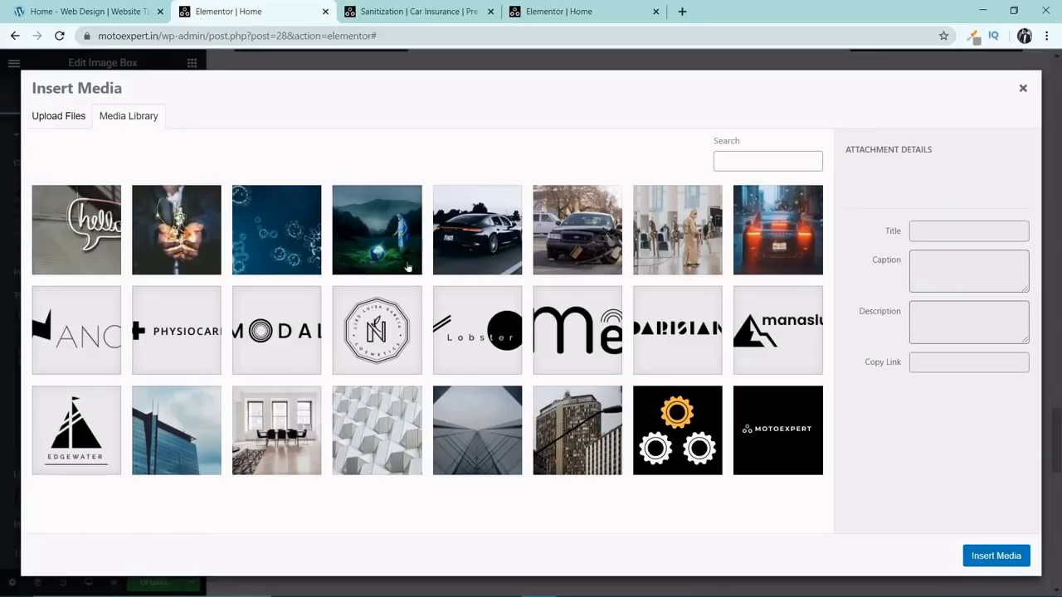
click(1024, 88)
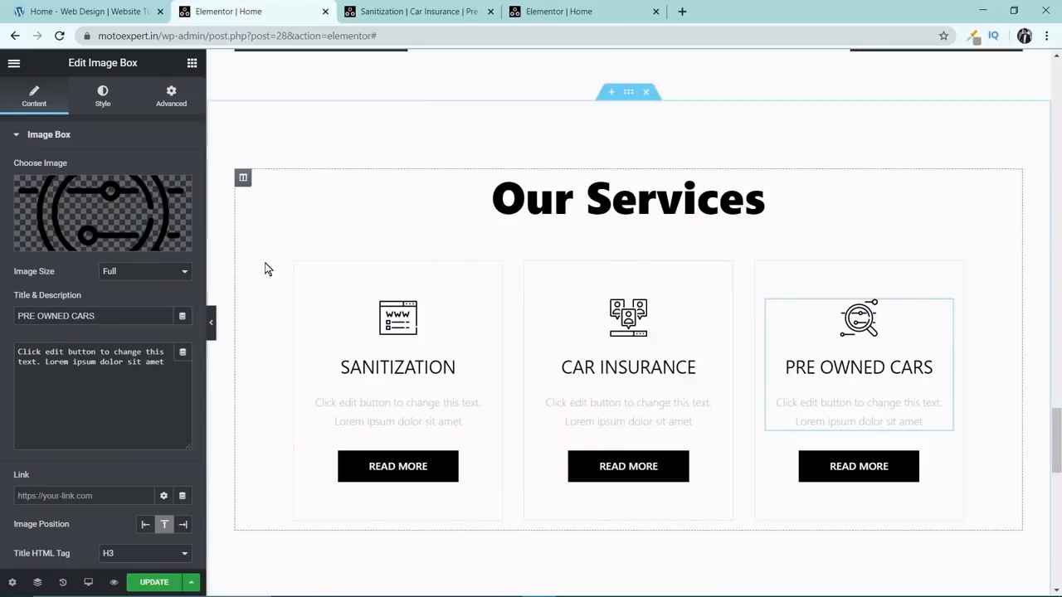
Delete the whole Our Services section from above the Contact Us section.
scroll(573, 270, down, 1)
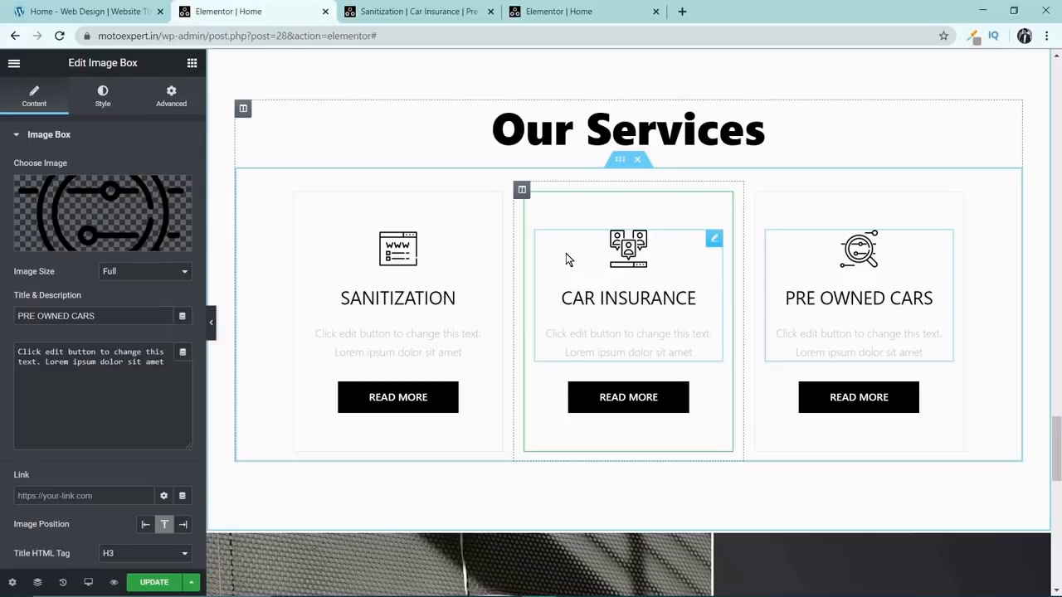
scroll(1015, 324, up, 1)
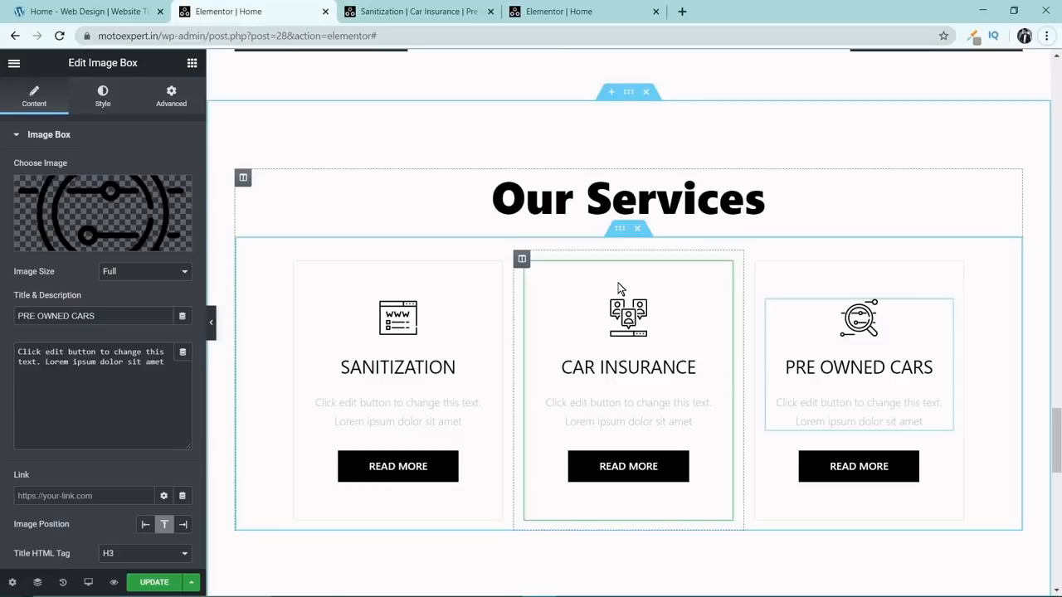
click(645, 93)
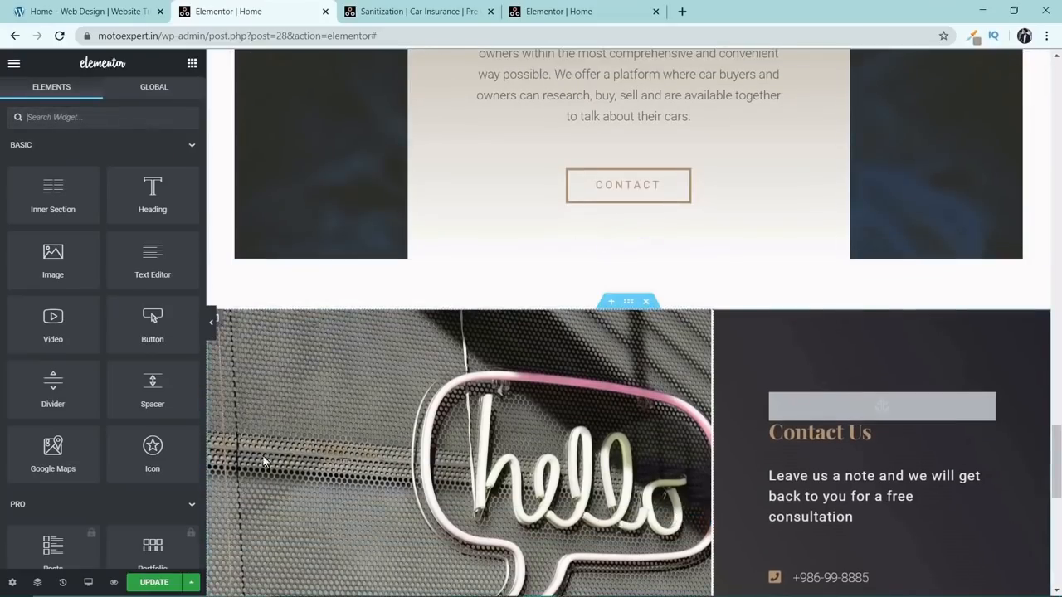
Switch the page to the Tablet preview and review its layout from the header down to the footer.
click(86, 585)
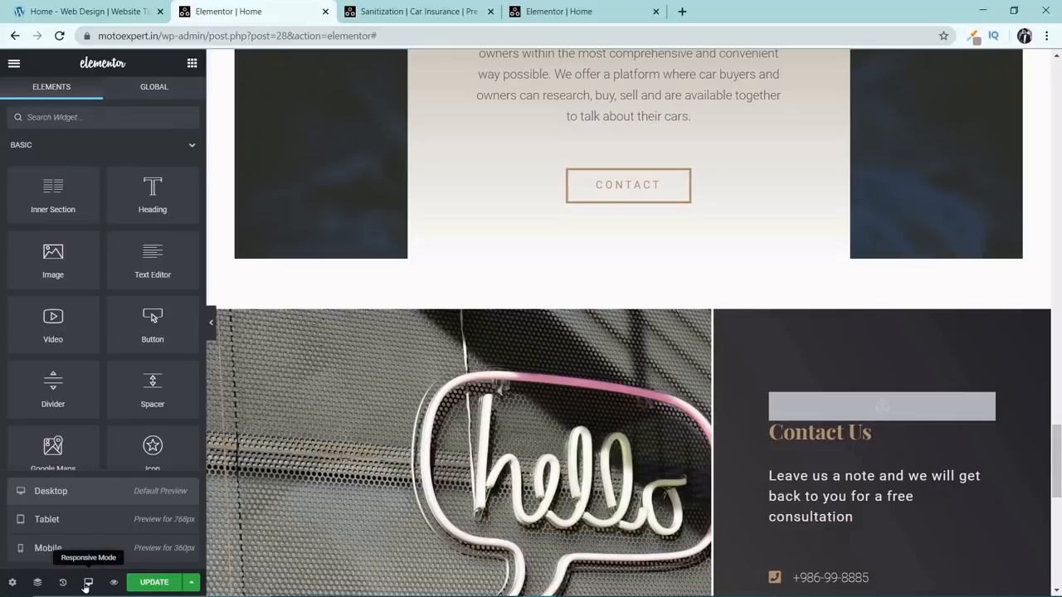
click(94, 521)
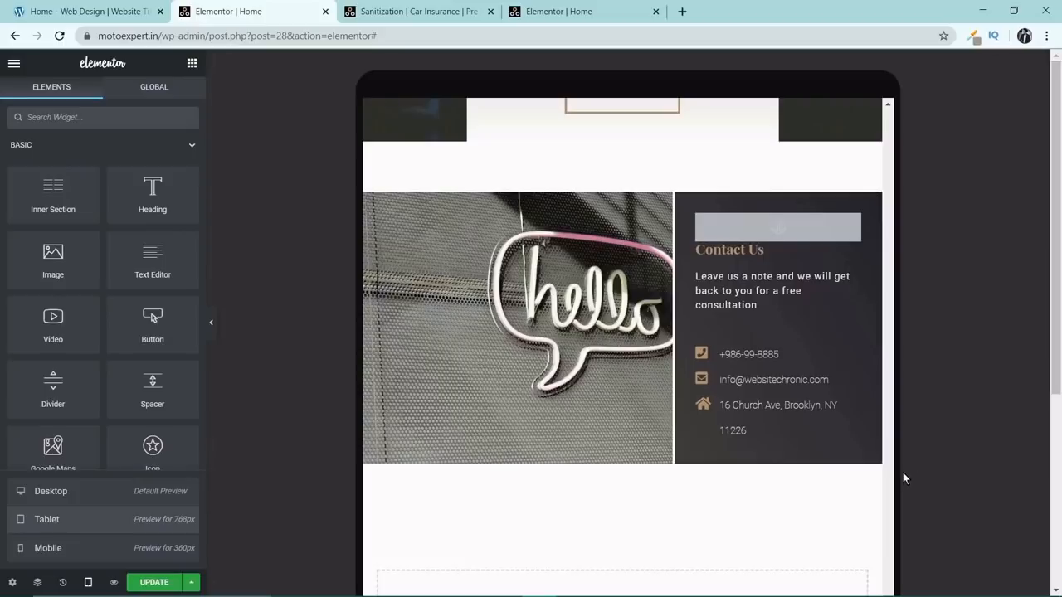
scroll(733, 380, up, 10)
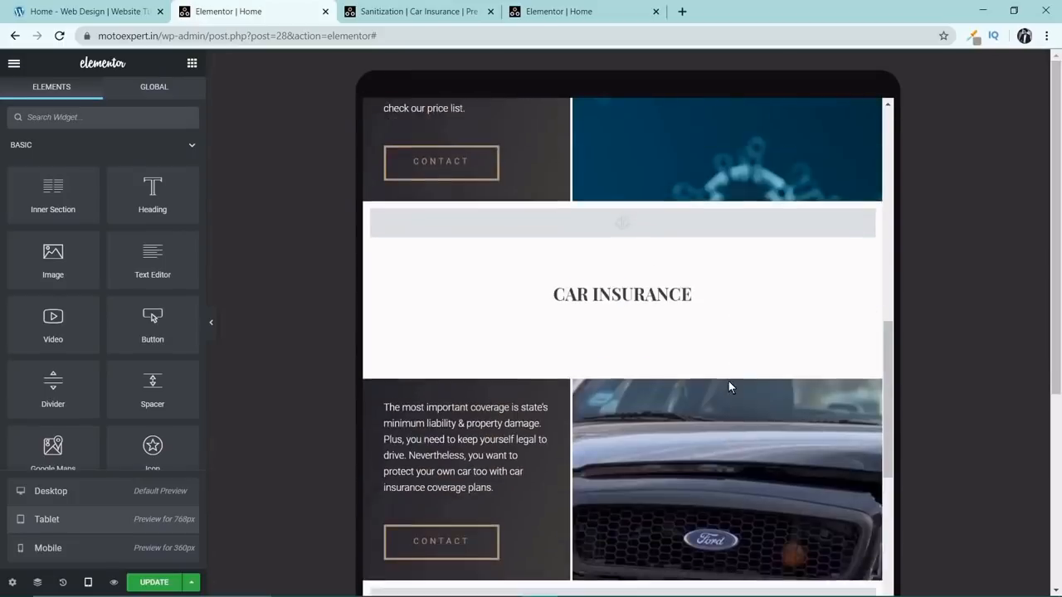
scroll(729, 386, up, 10)
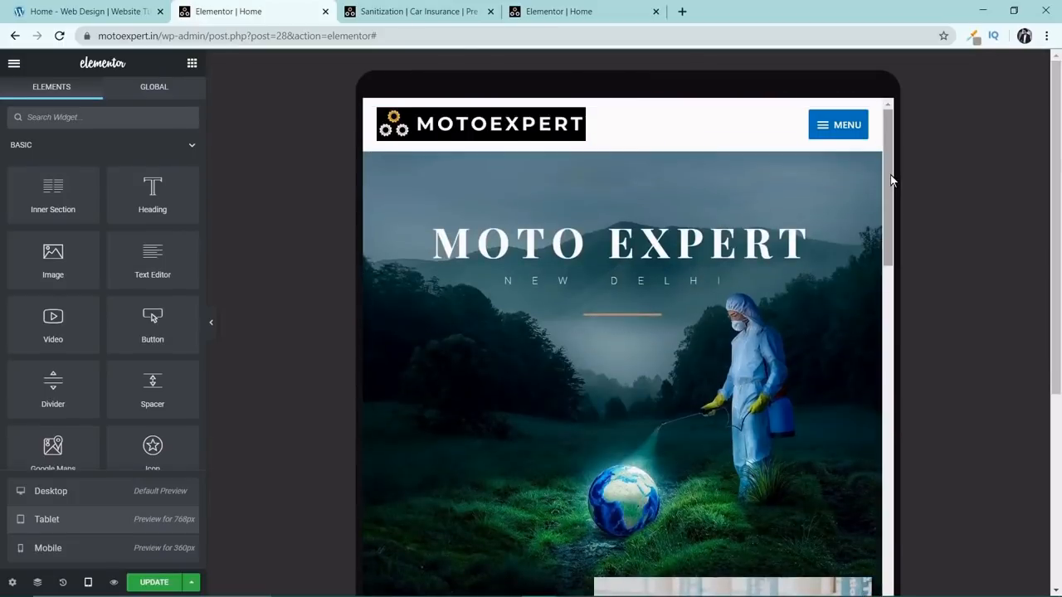
drag(892, 180, 882, 574)
scroll(763, 494, down, 6)
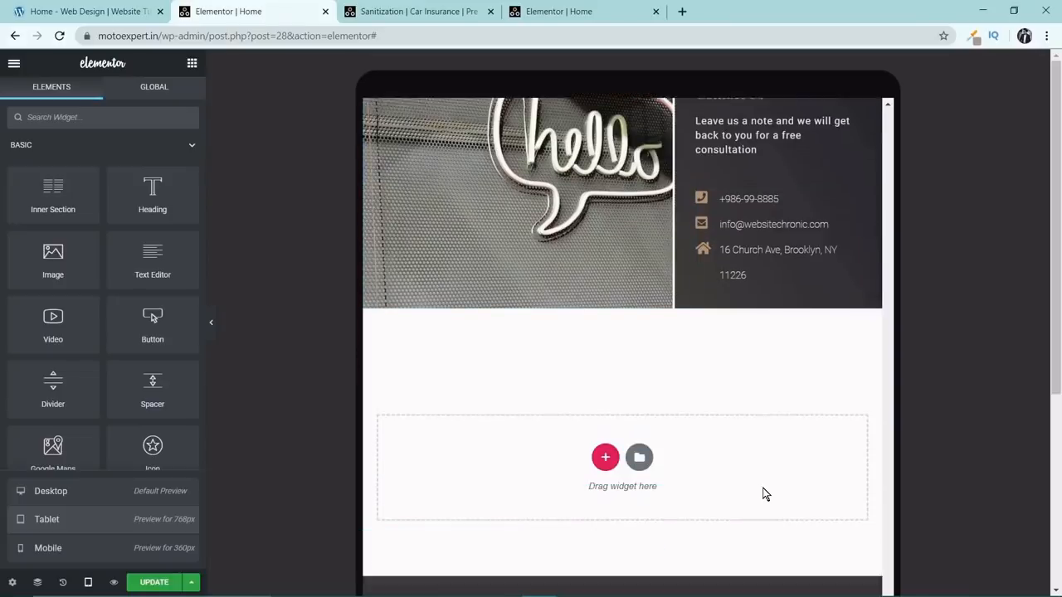
scroll(763, 477, down, 2)
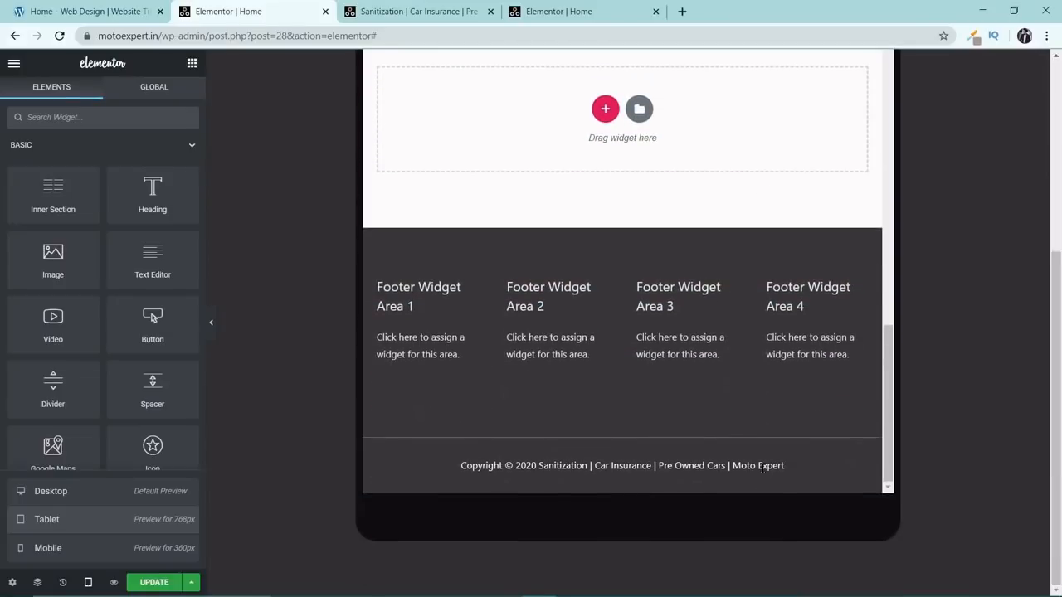
Switch the page to the Mobile preview and review its layout from the header down to the footer.
click(43, 549)
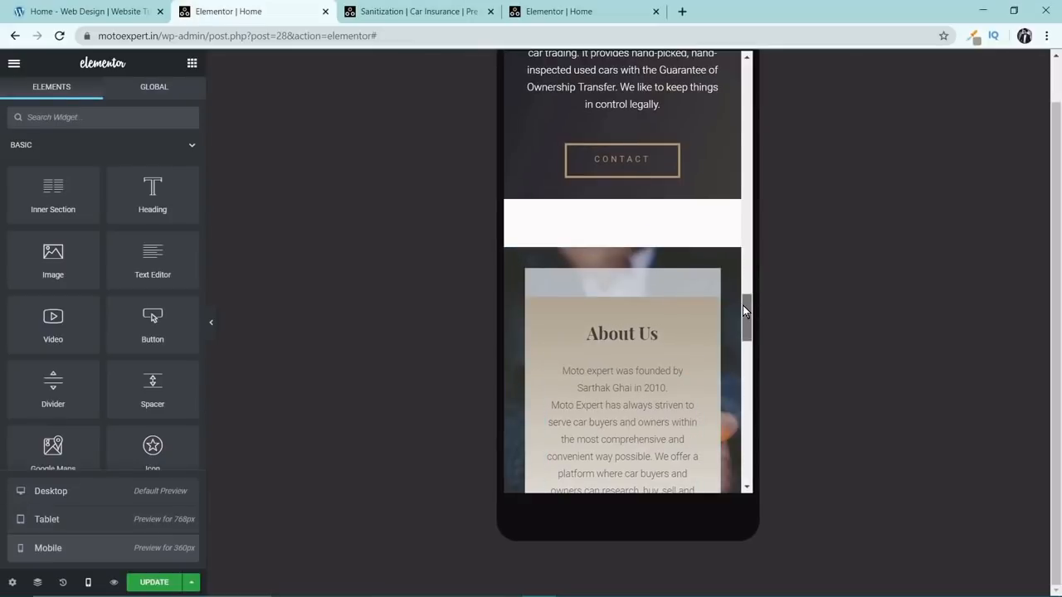
drag(744, 310, 744, 68)
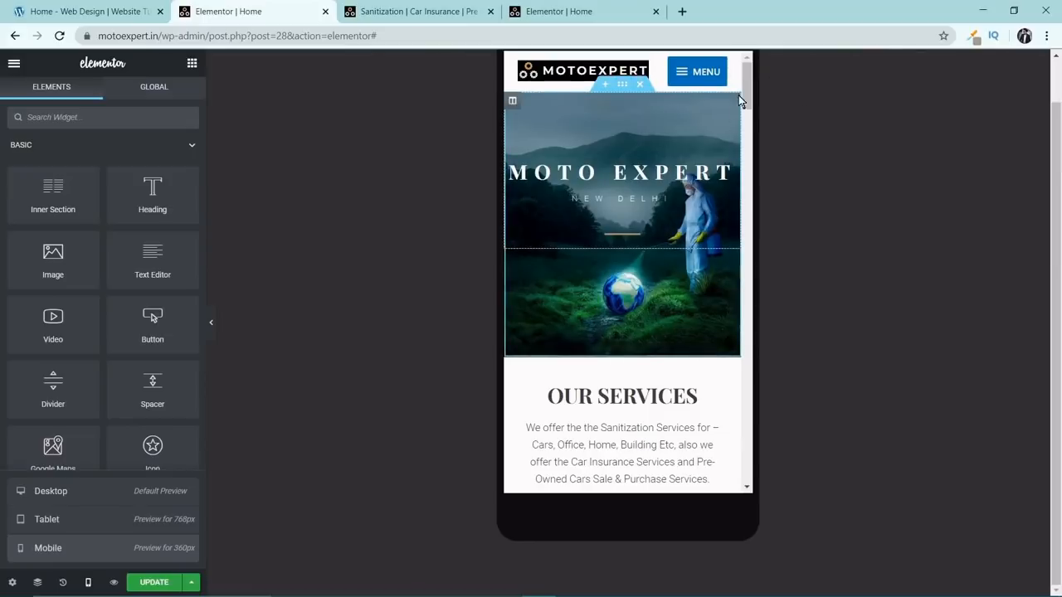
drag(747, 83, 739, 166)
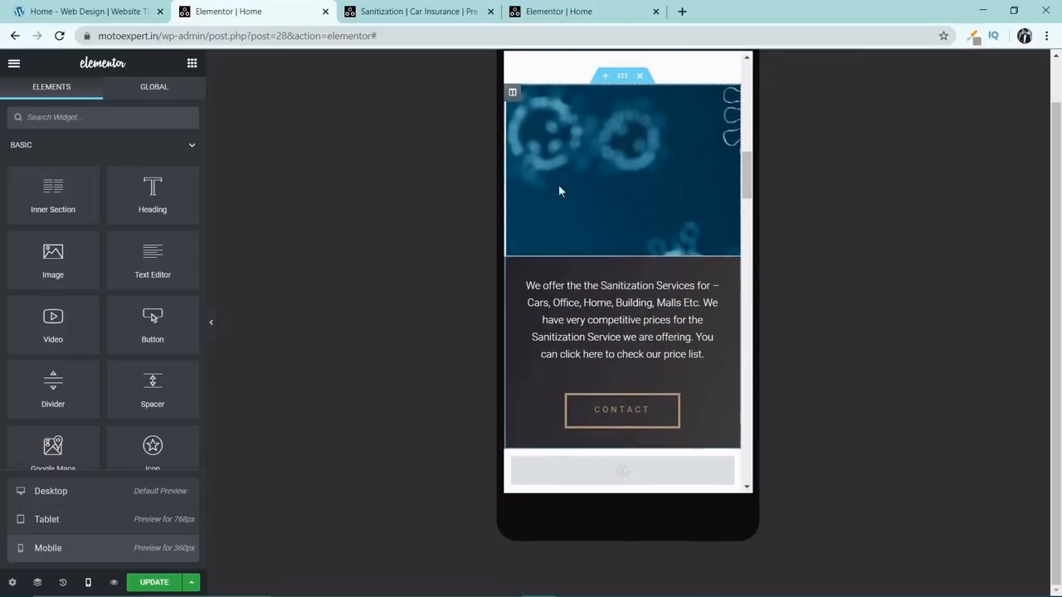
scroll(635, 203, down, 2)
scroll(637, 210, down, 4)
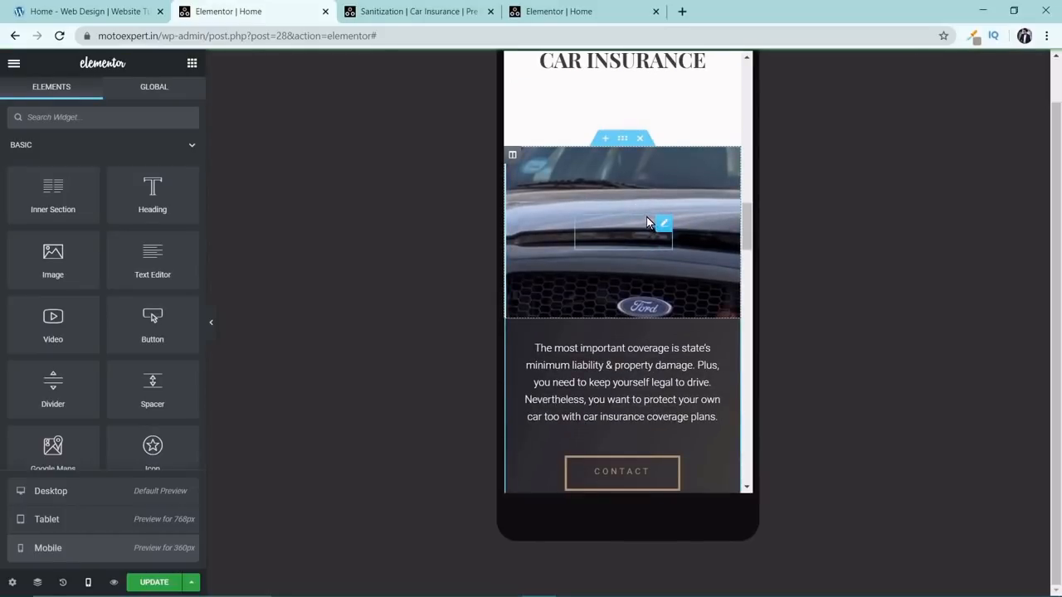
scroll(649, 222, down, 10)
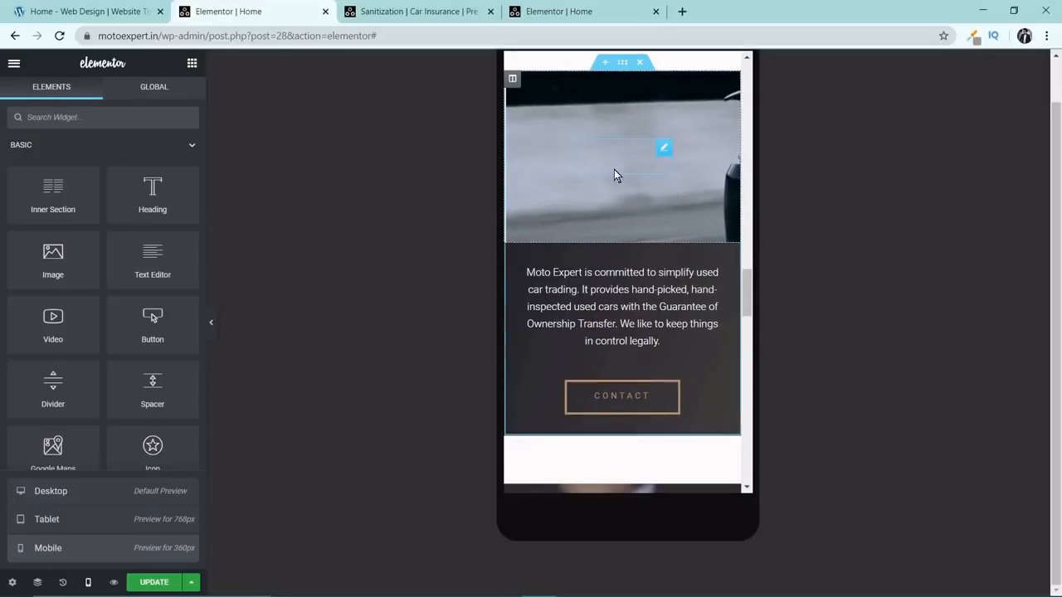
scroll(638, 180, down, 6)
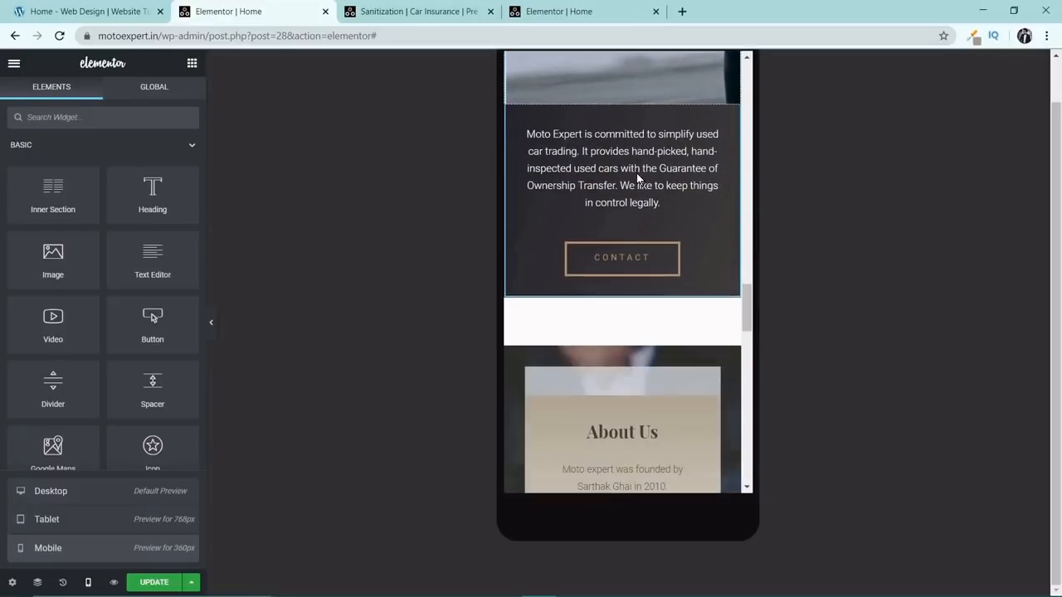
scroll(633, 187, down, 8)
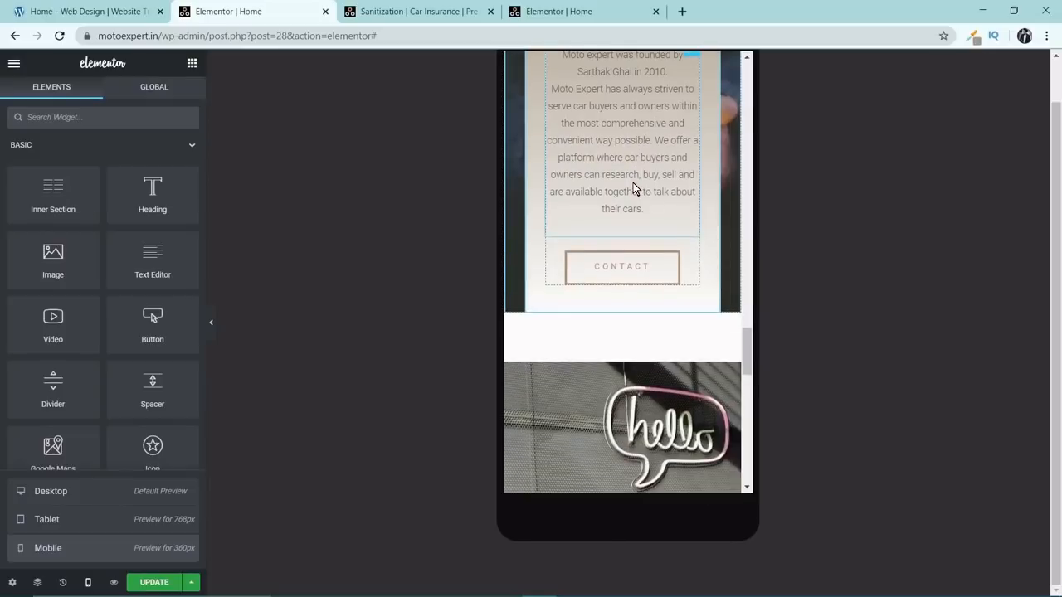
scroll(633, 188, down, 5)
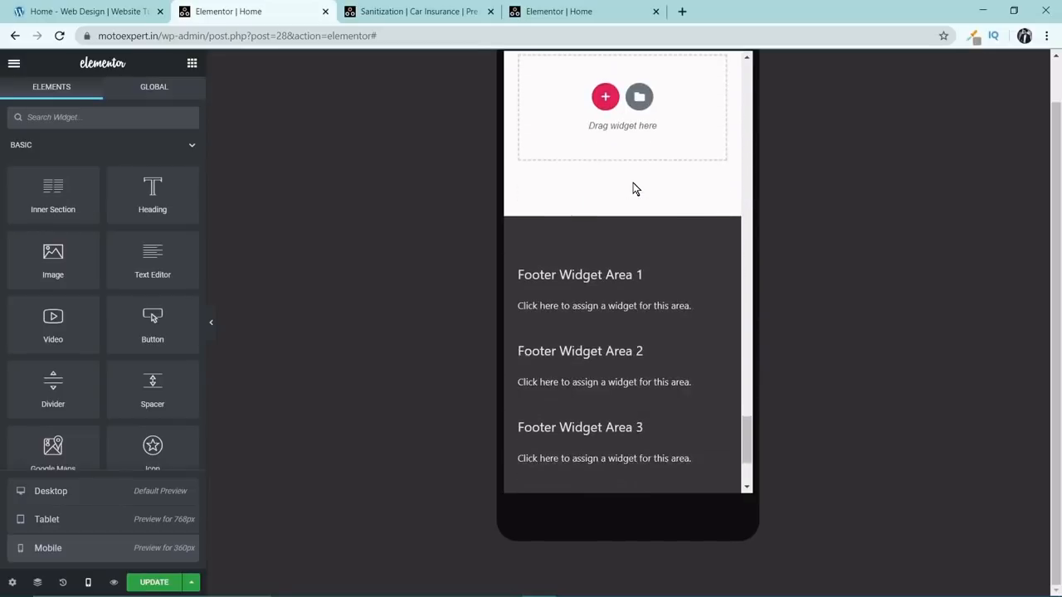
click(715, 405)
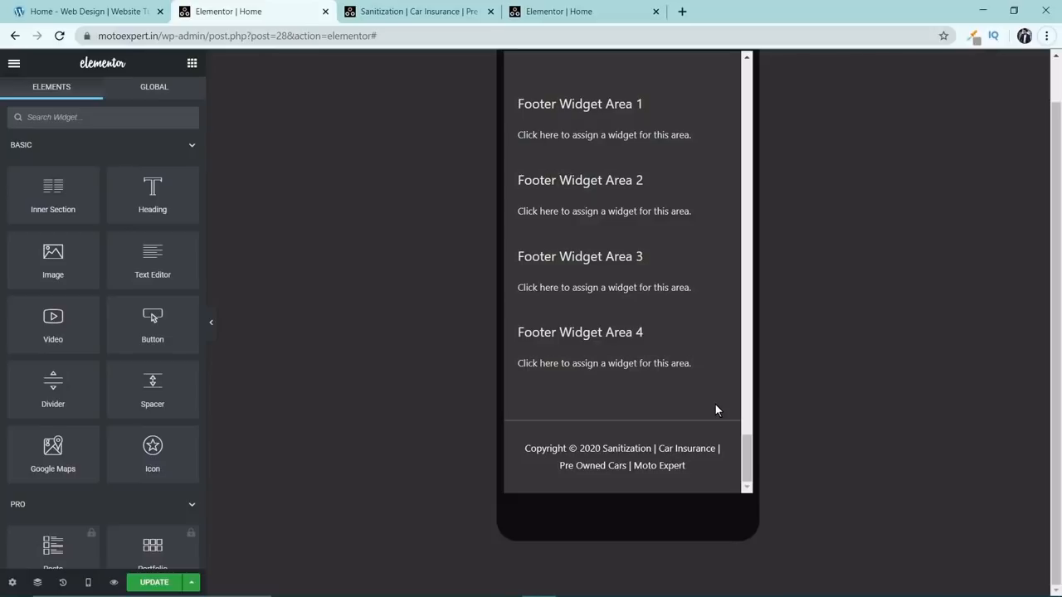
Review the mobile layout back up from the footer to the Sanitization Services section, checking how each service's image column stacks.
scroll(707, 383, up, 4)
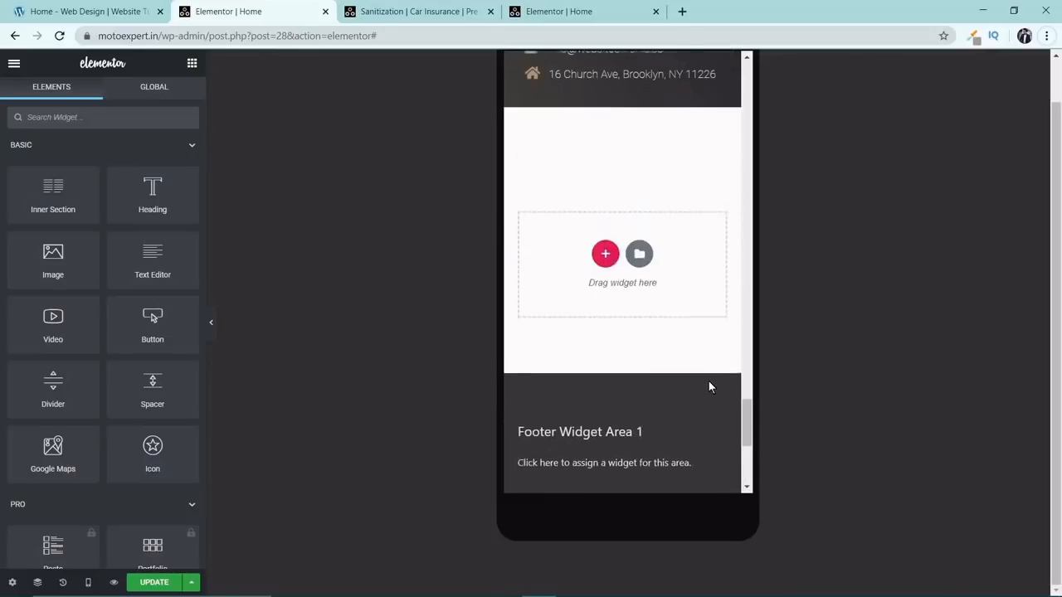
scroll(720, 389, up, 10)
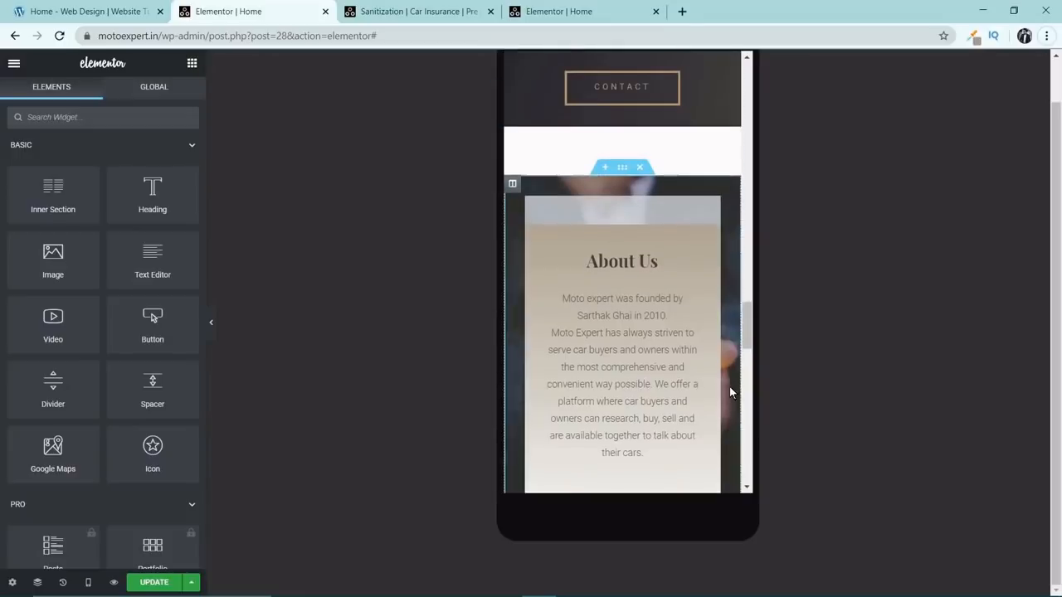
scroll(729, 385, up, 5)
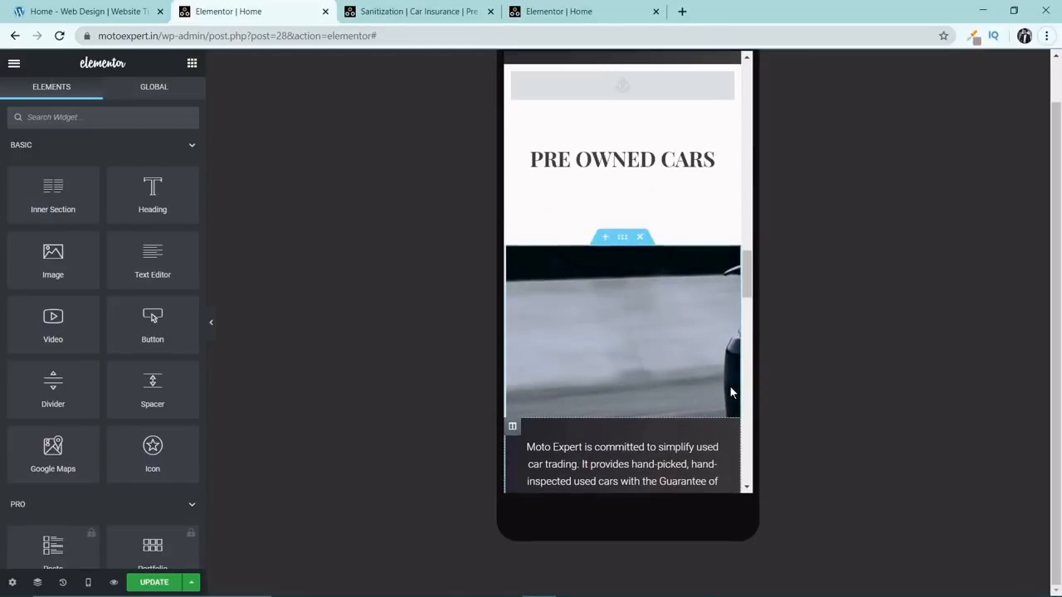
scroll(730, 387, up, 5)
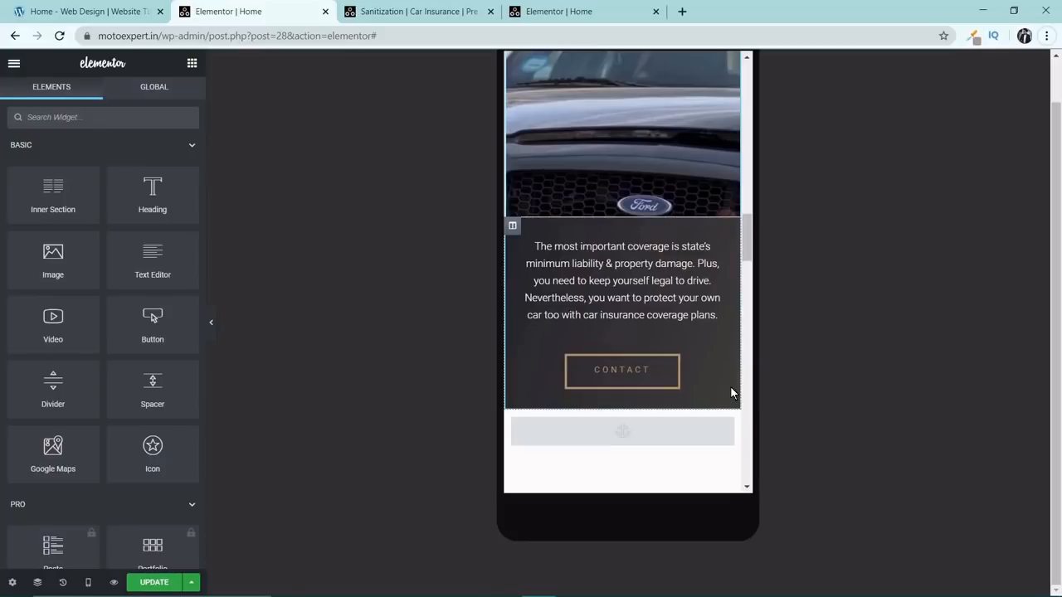
scroll(730, 386, up, 3)
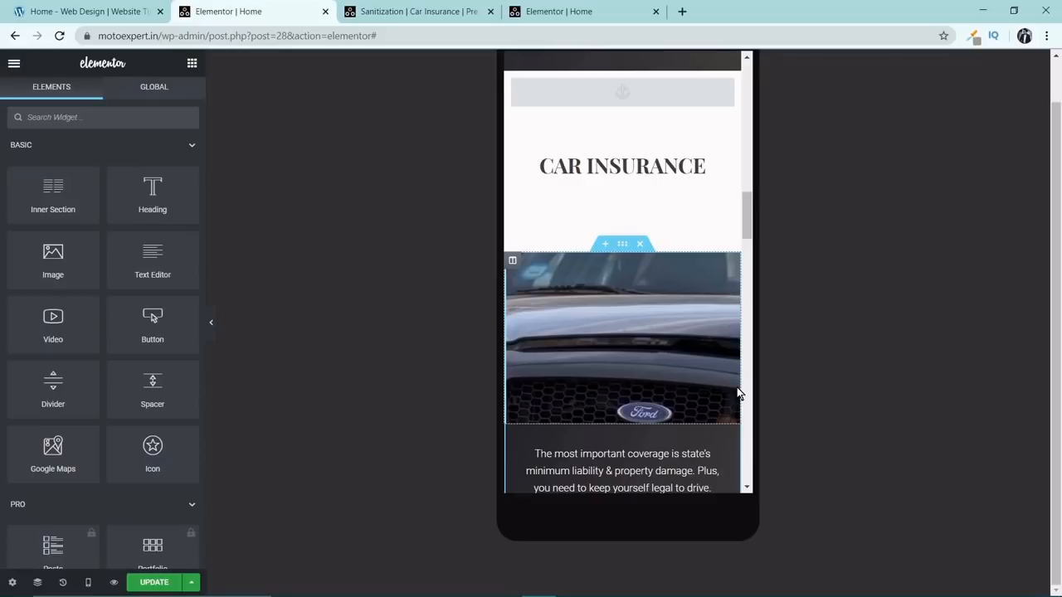
scroll(737, 393, down, 1)
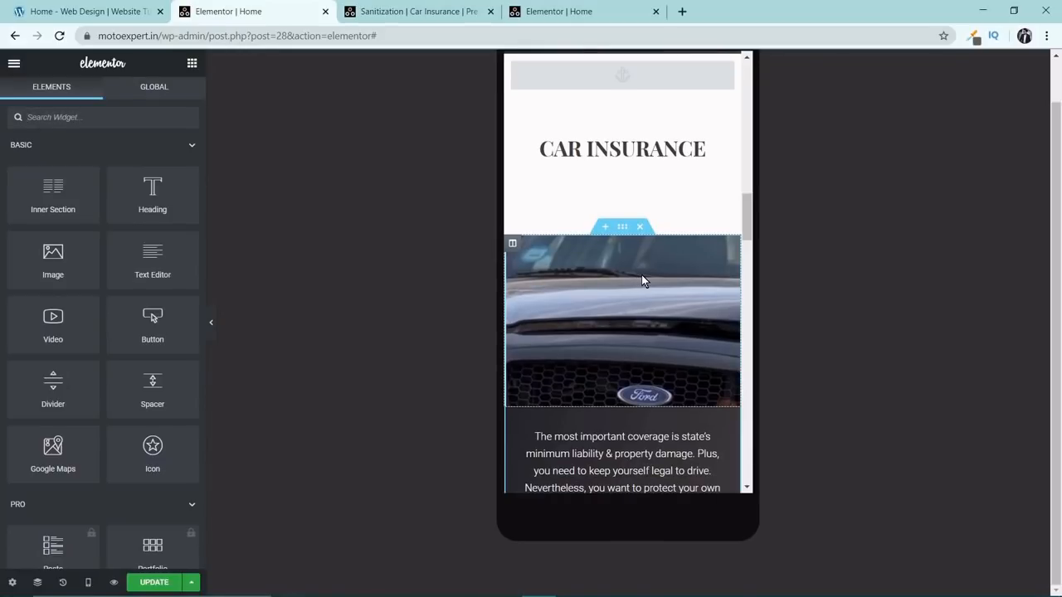
scroll(651, 295, up, 5)
scroll(655, 316, up, 6)
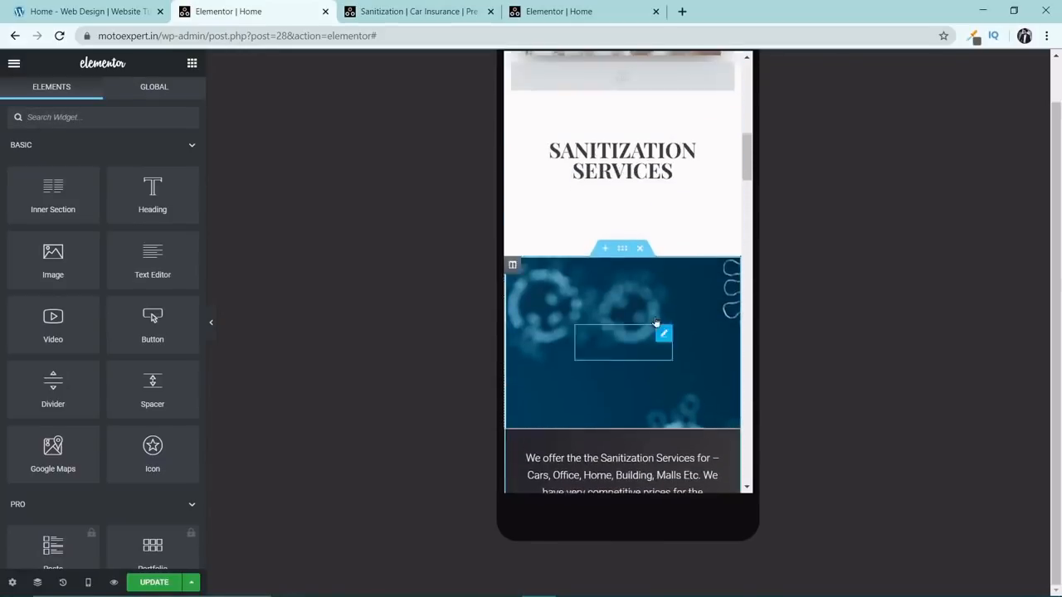
scroll(608, 226, down, 5)
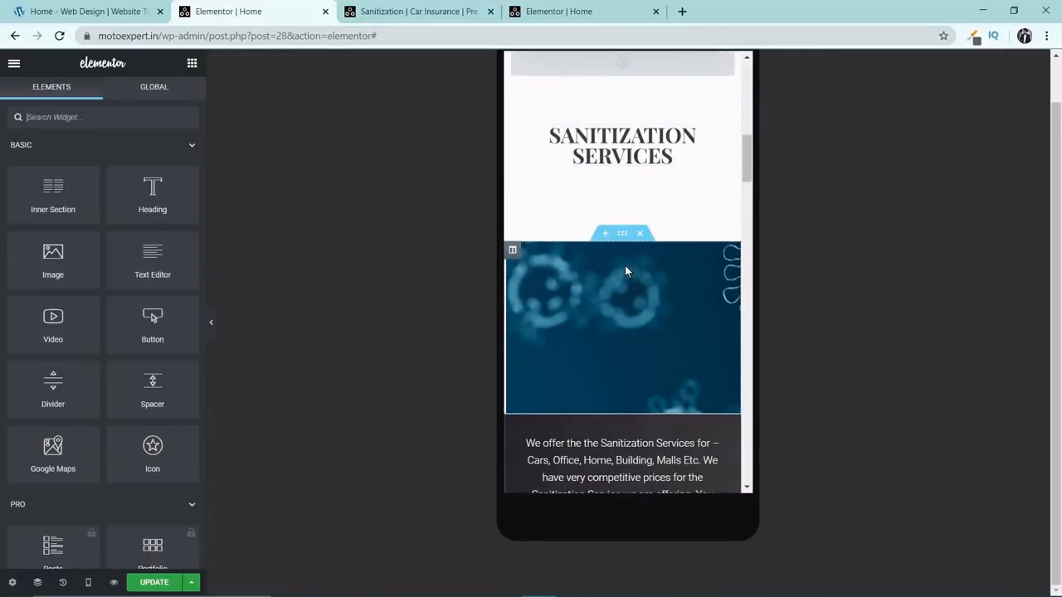
Compare the Sanitization Services section in the Desktop, Tablet and Mobile previews, ending on Mobile.
click(85, 584)
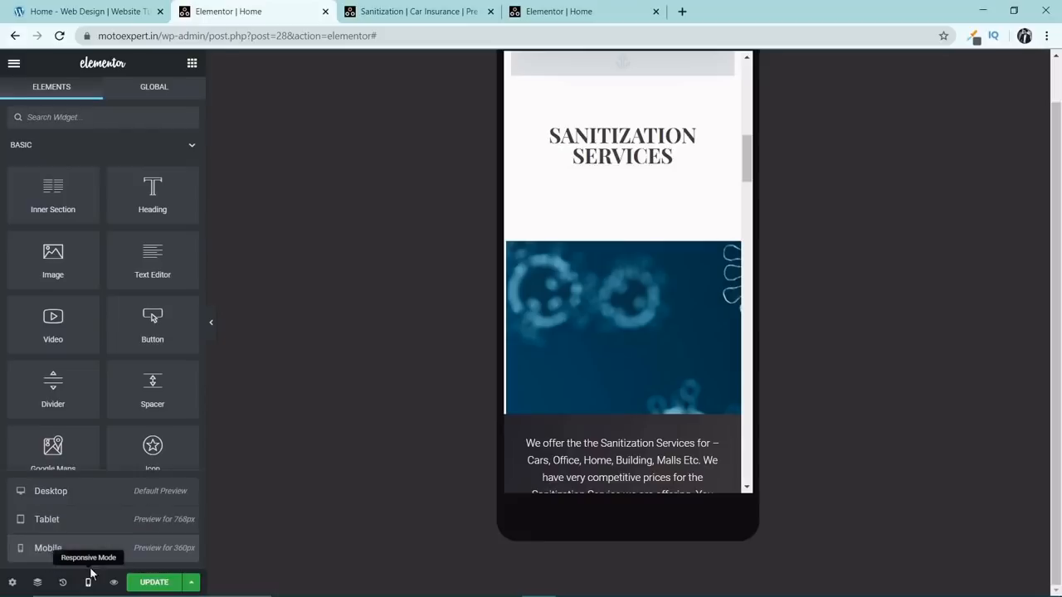
click(95, 494)
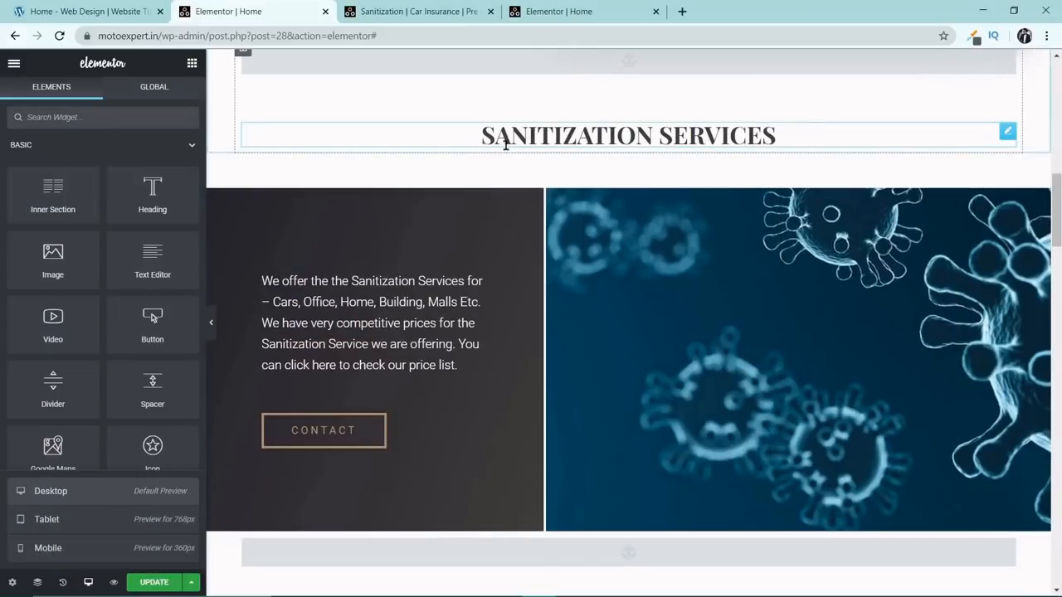
click(59, 521)
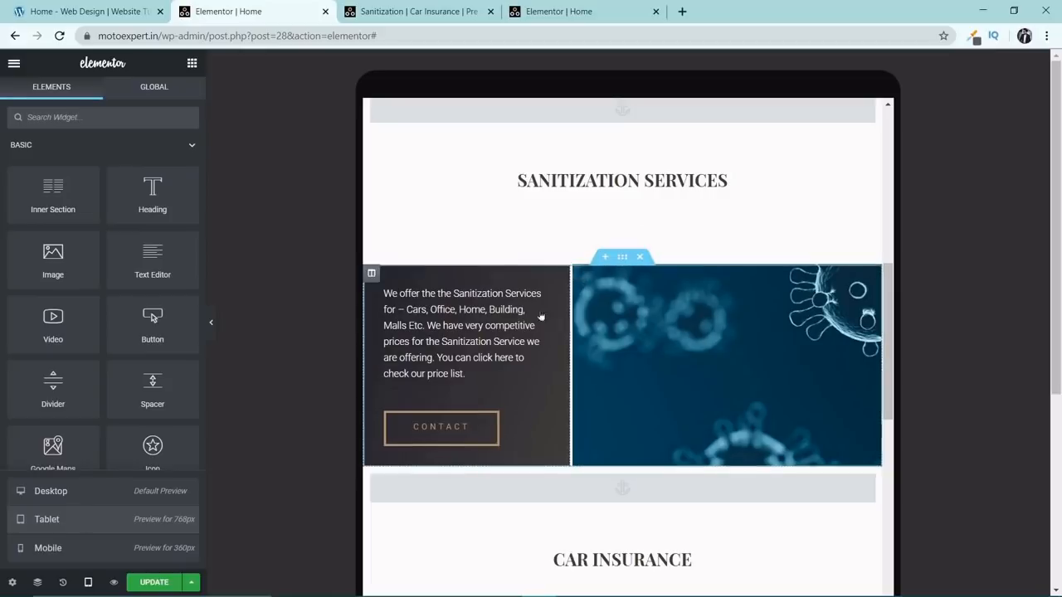
click(80, 546)
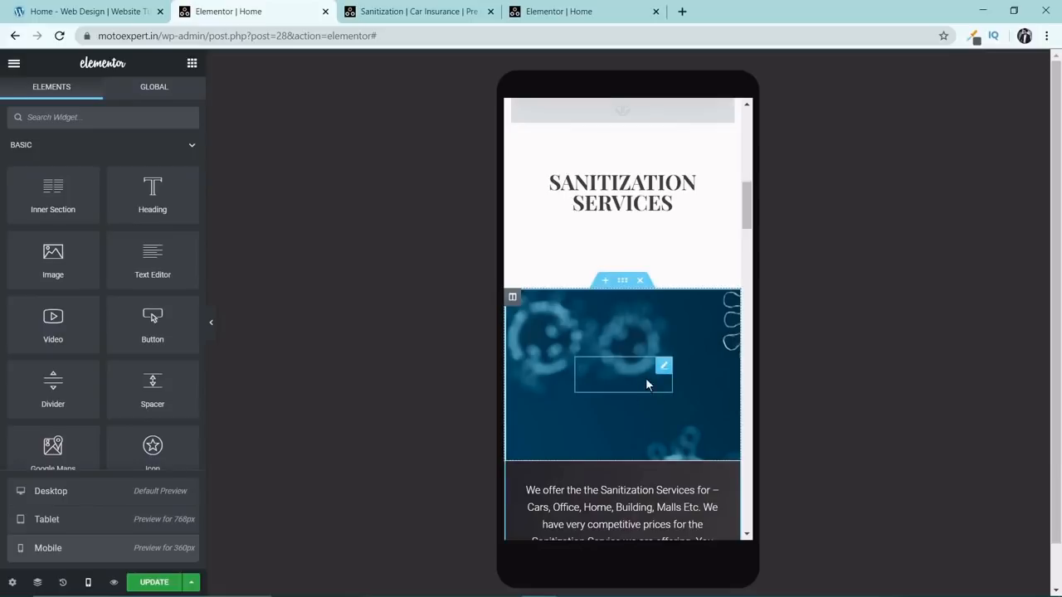
Turn on Hide On Mobile for the image column in the Sanitization Services section.
click(512, 297)
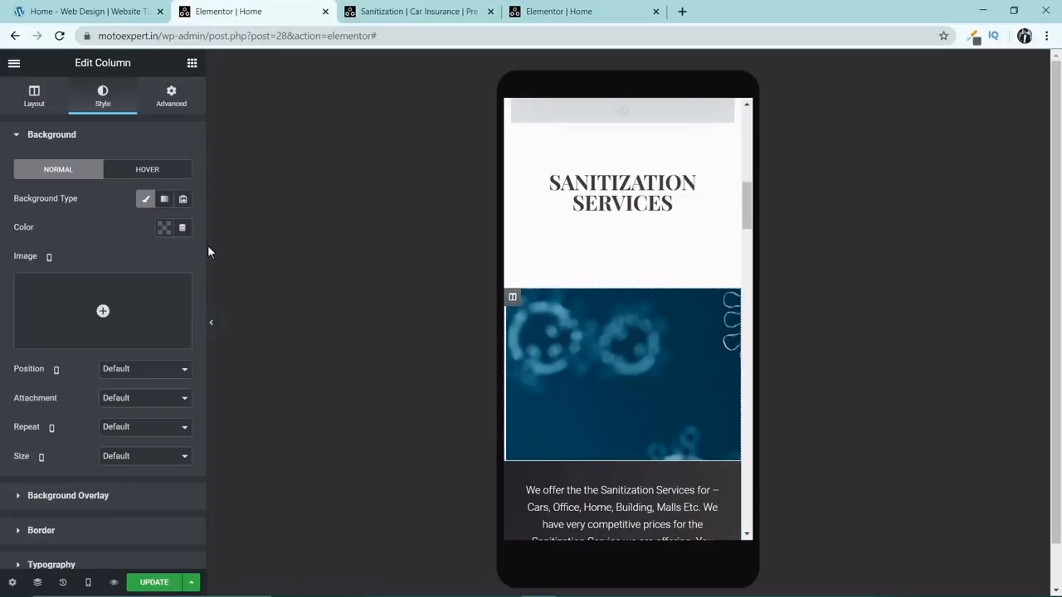
click(170, 100)
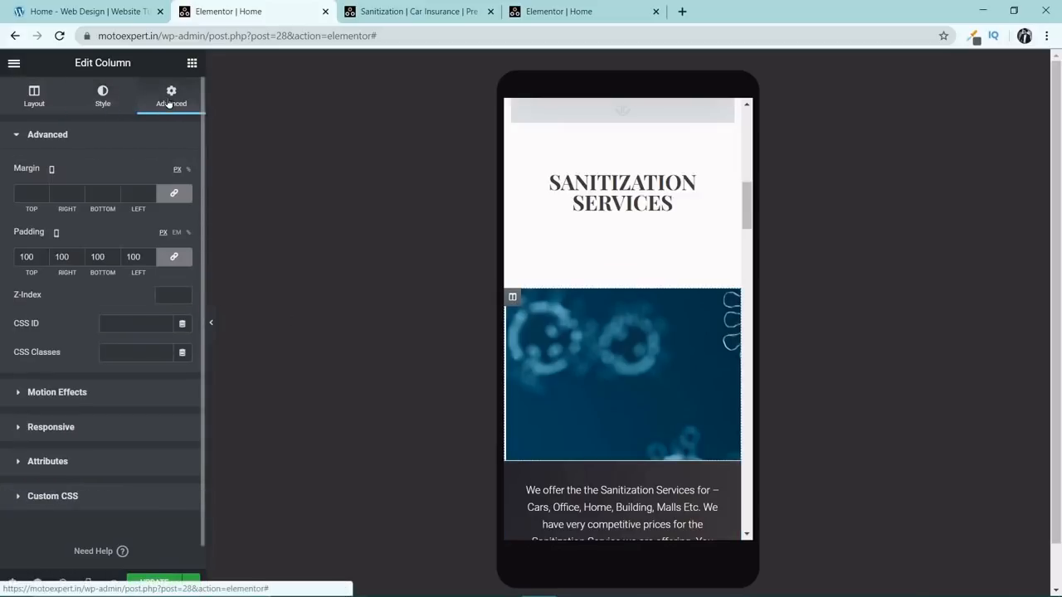
click(59, 428)
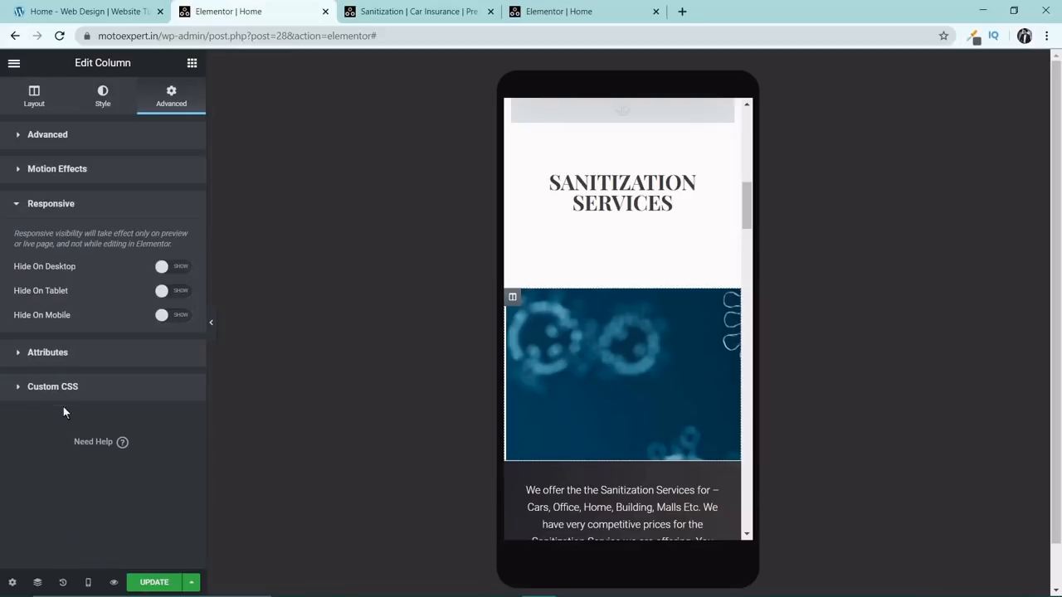
click(165, 322)
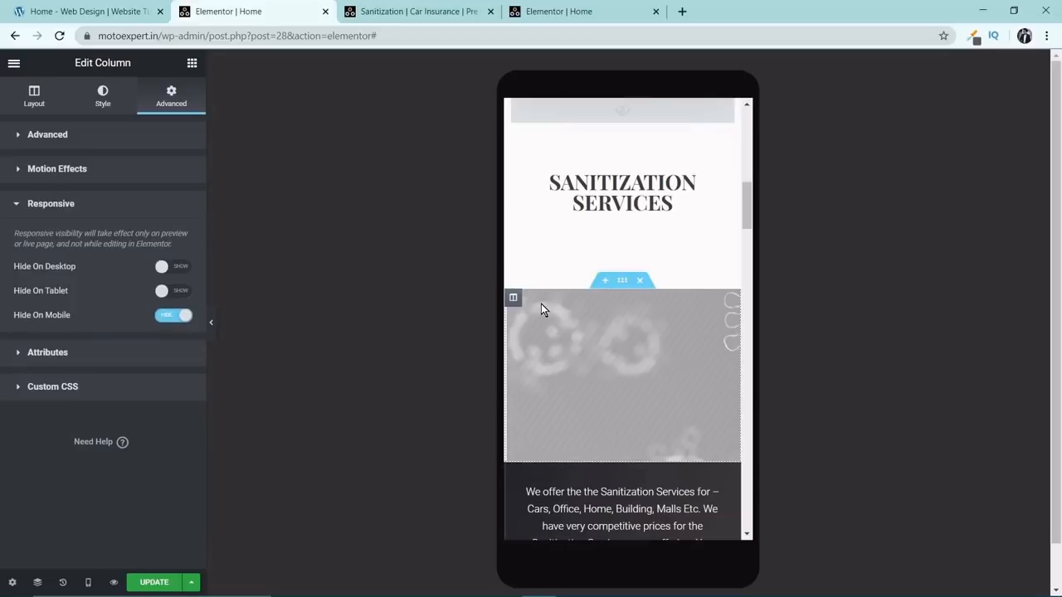
Turn on Hide On Mobile for the car image column in the Car Insurance section.
scroll(541, 304, down, 1)
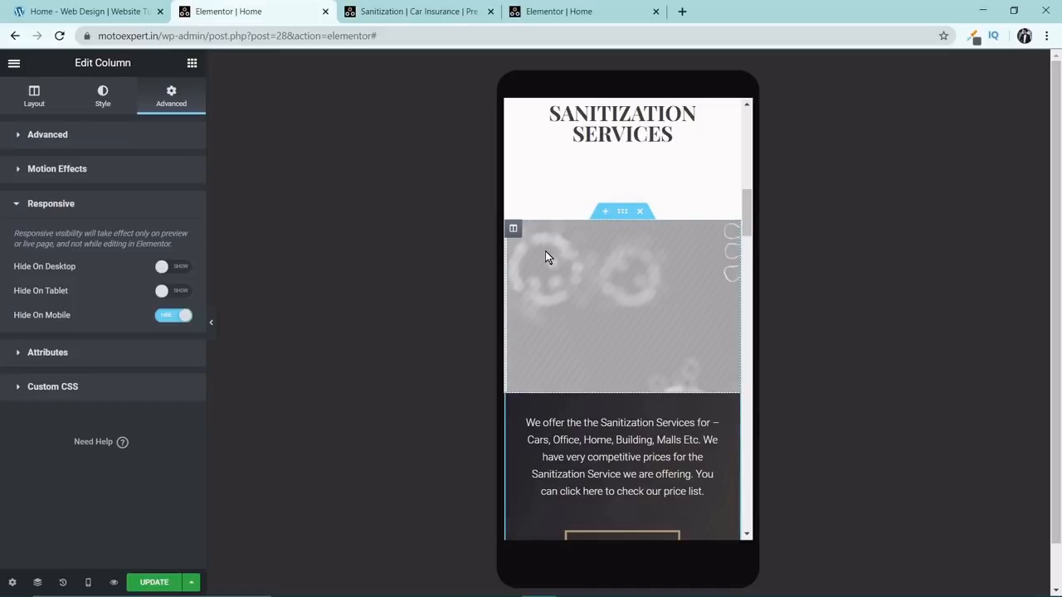
scroll(547, 272, down, 5)
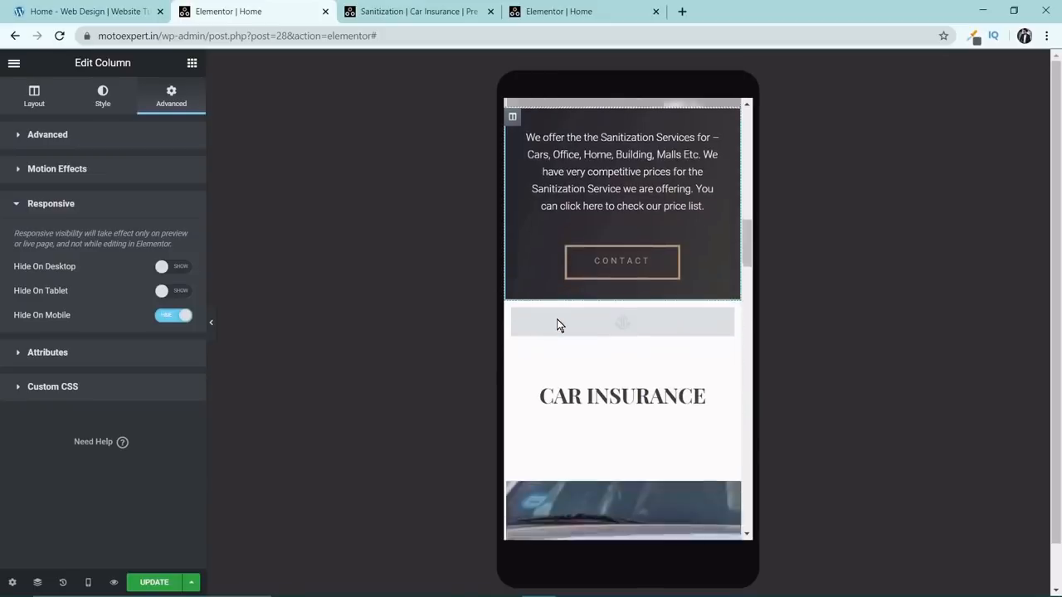
scroll(559, 320, down, 1)
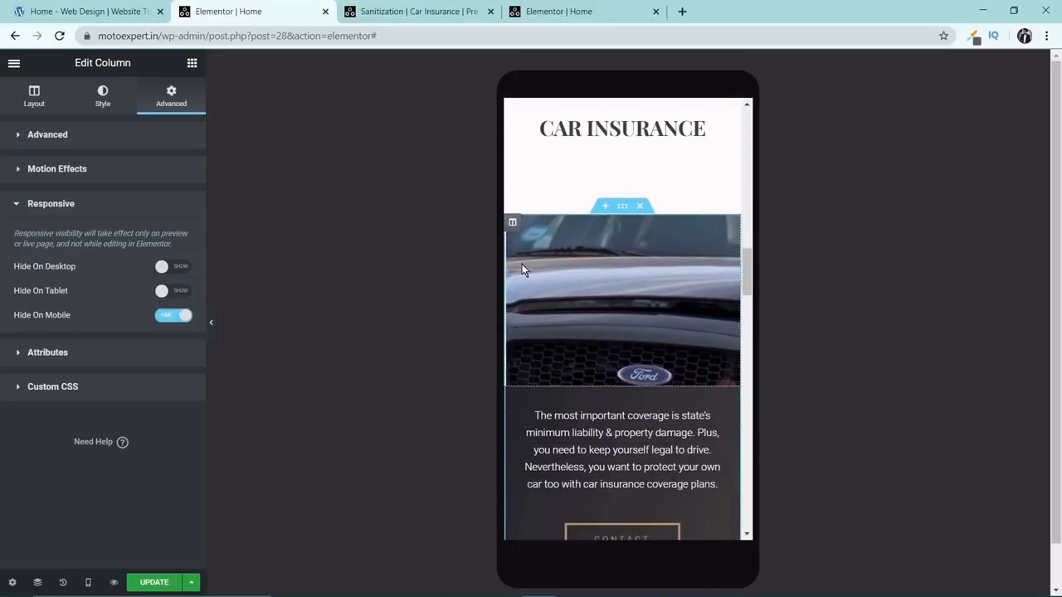
click(512, 223)
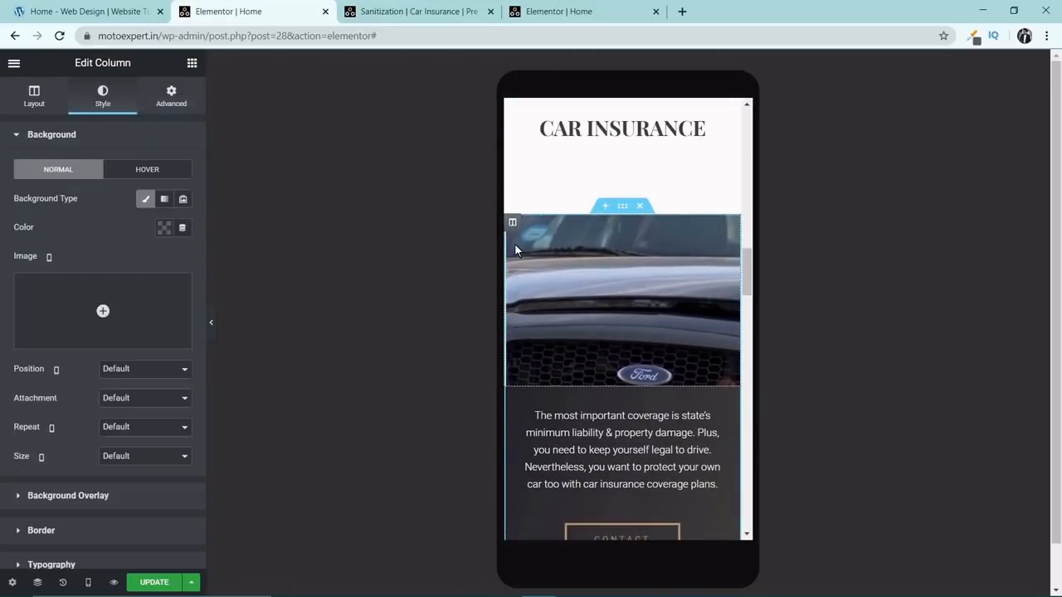
click(168, 104)
click(66, 428)
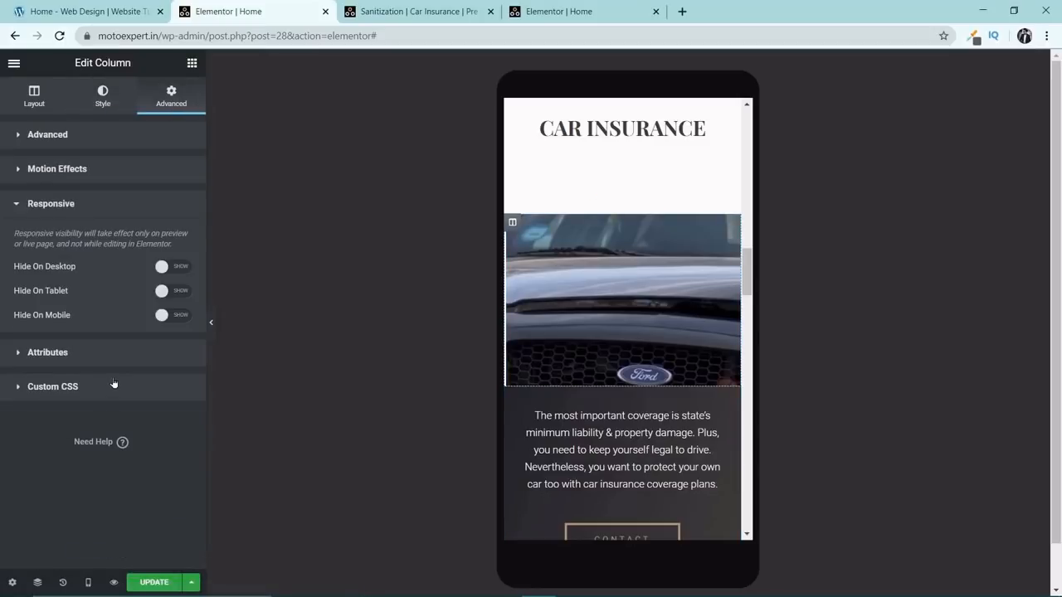
click(161, 315)
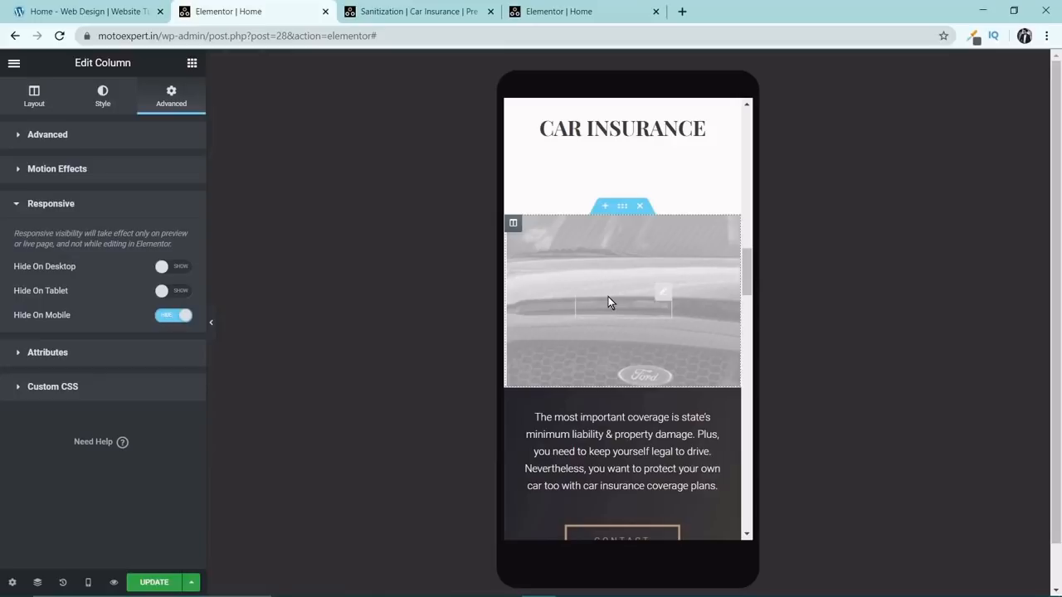
Turn on Hide On Mobile for the image column in the Pre Owned Cars section.
scroll(609, 297, down, 5)
scroll(605, 297, down, 2)
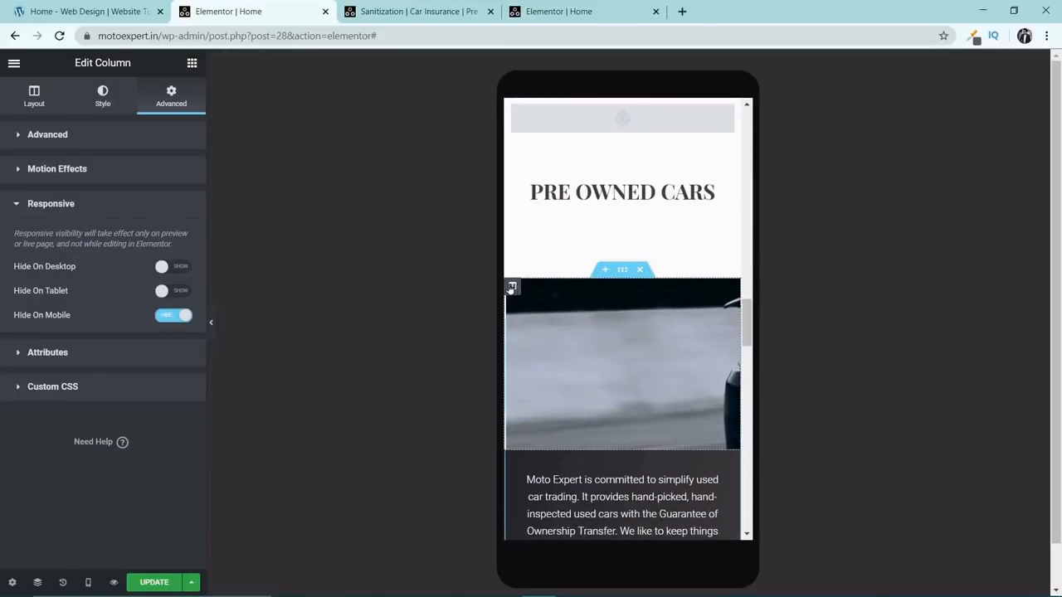
click(512, 287)
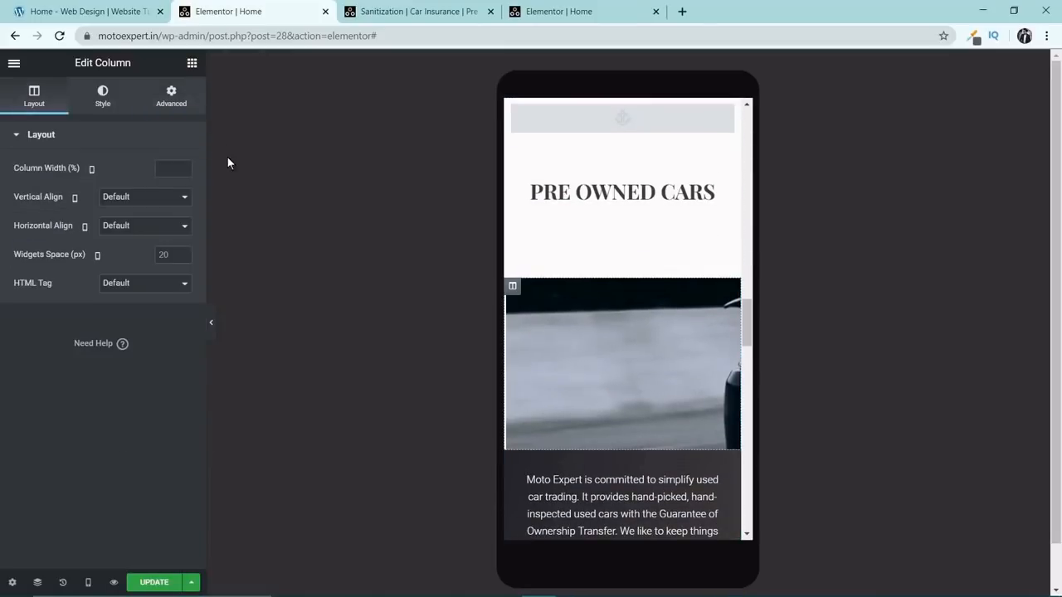
click(171, 97)
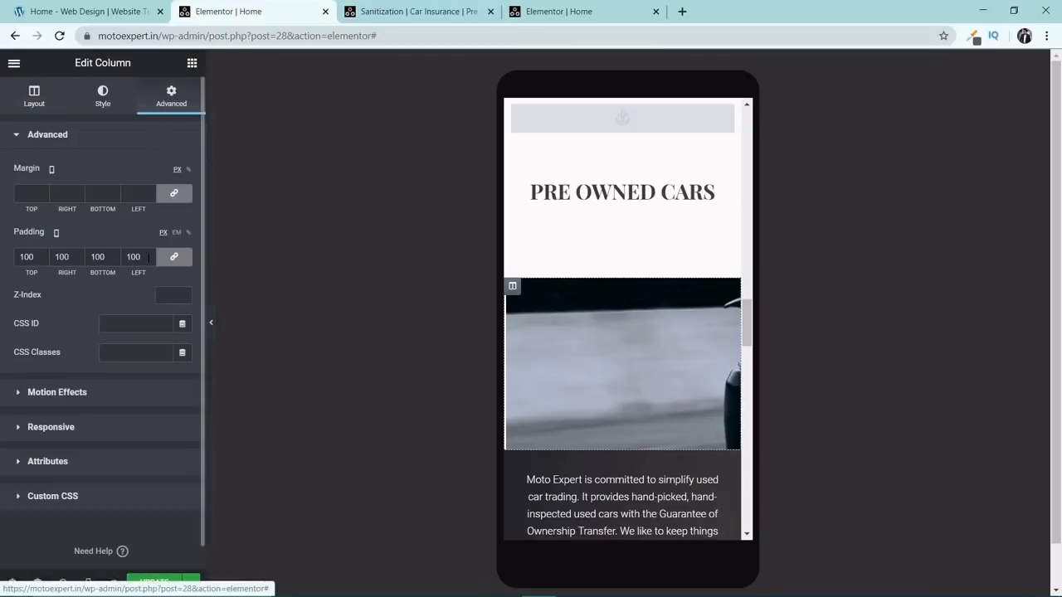
scroll(83, 374, down, 1)
click(50, 404)
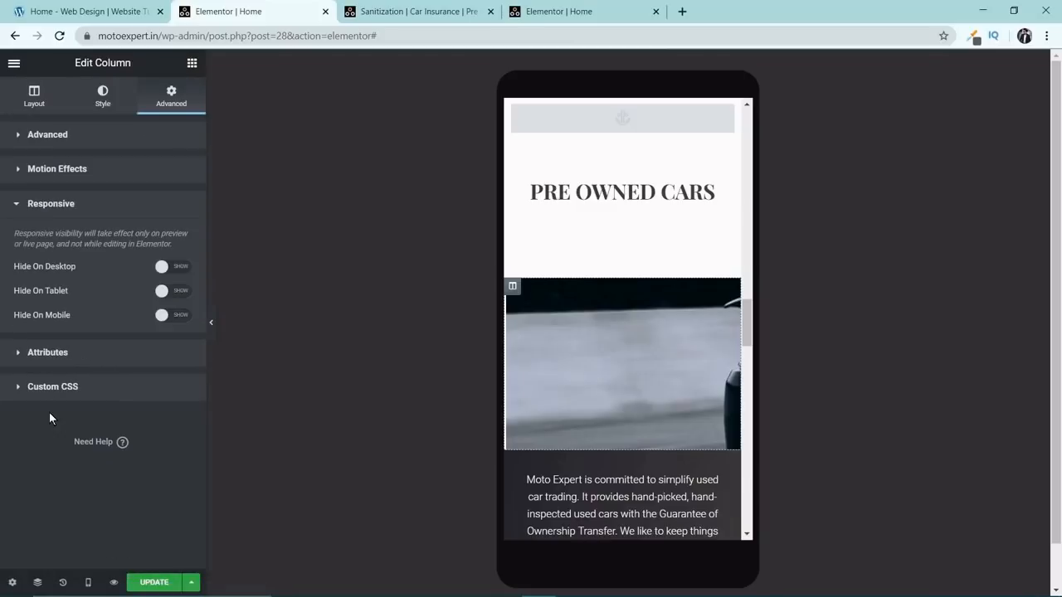
click(166, 316)
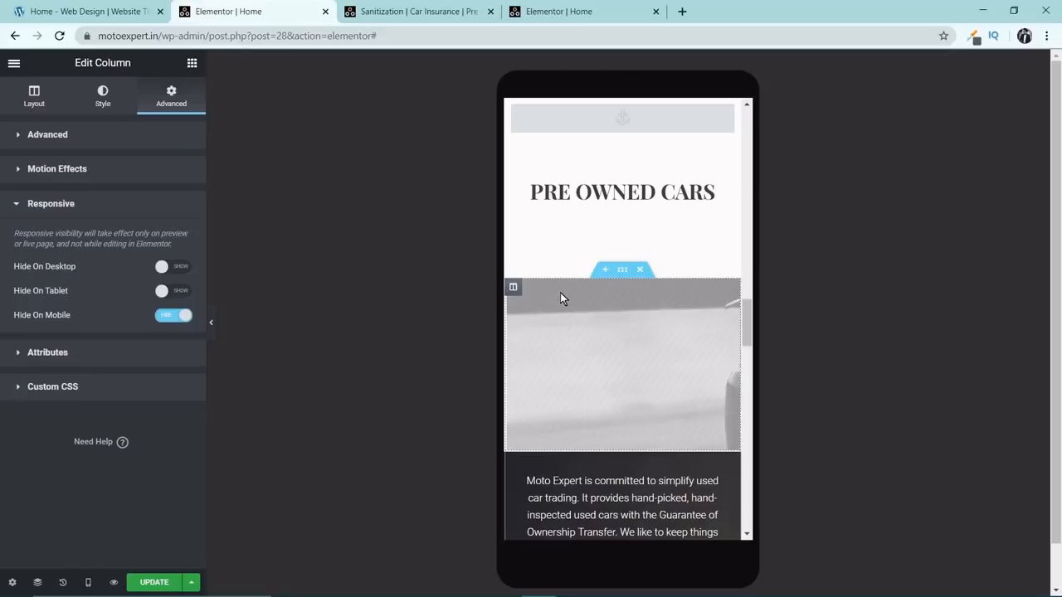
Copy the image widget above the Sanitization Services heading and paste it into that section's dark text column.
scroll(581, 291, up, 2)
scroll(601, 307, up, 8)
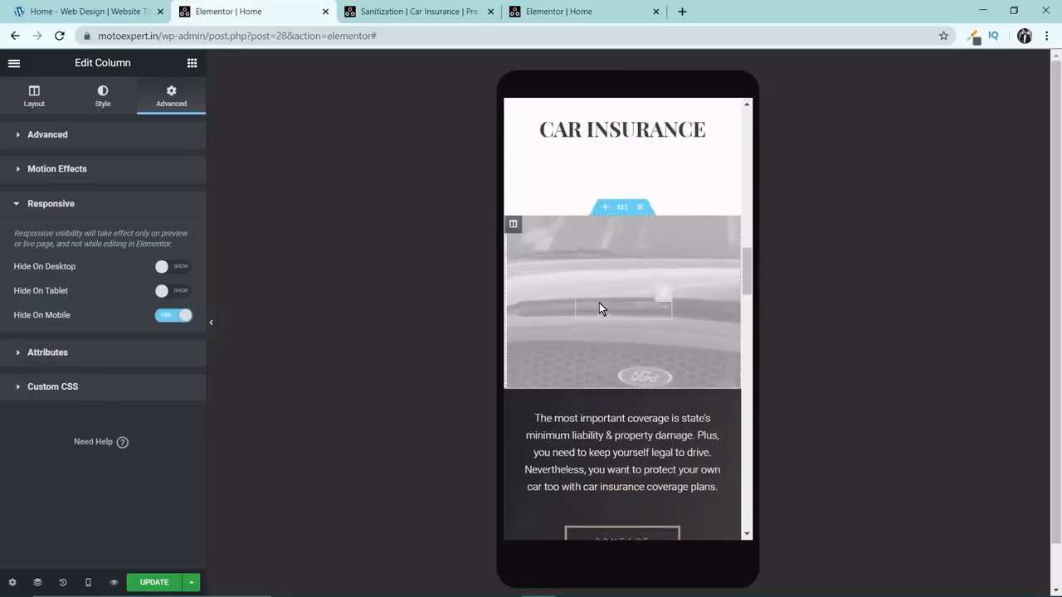
scroll(599, 303, up, 3)
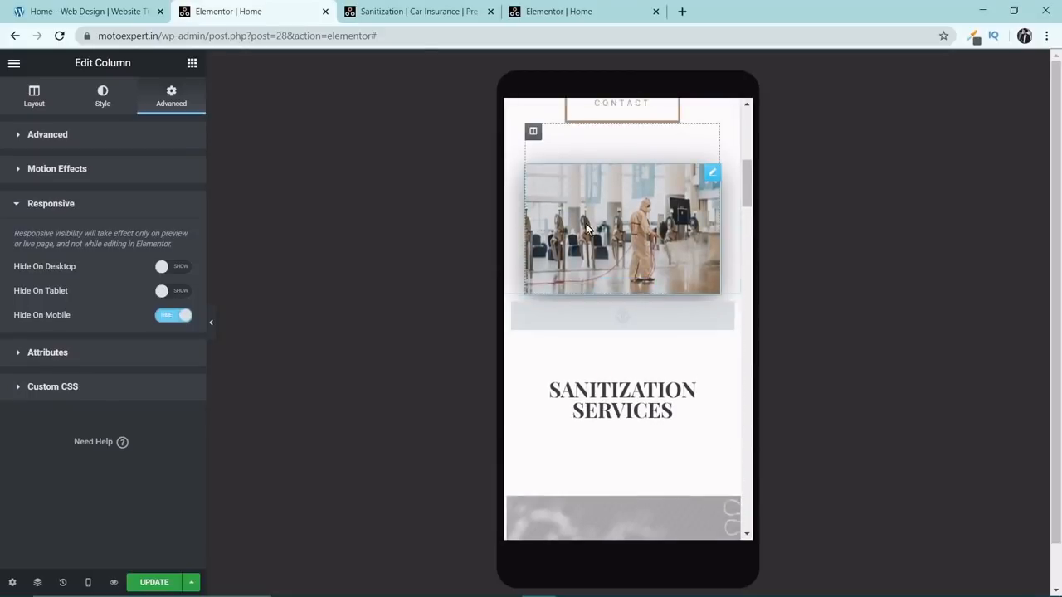
right_click(711, 174)
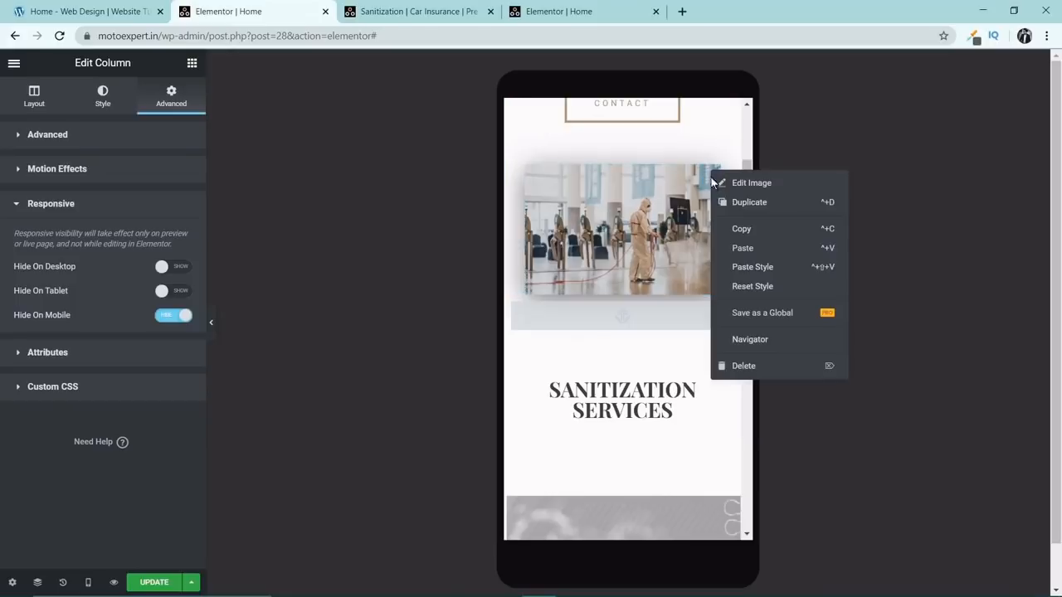
click(722, 226)
scroll(718, 234, down, 5)
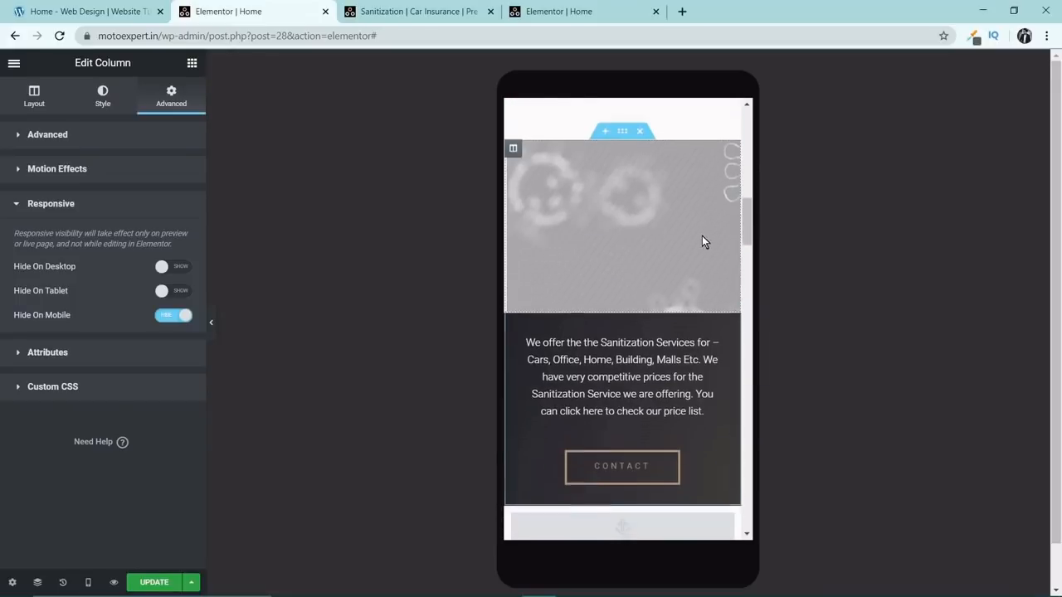
right_click(512, 266)
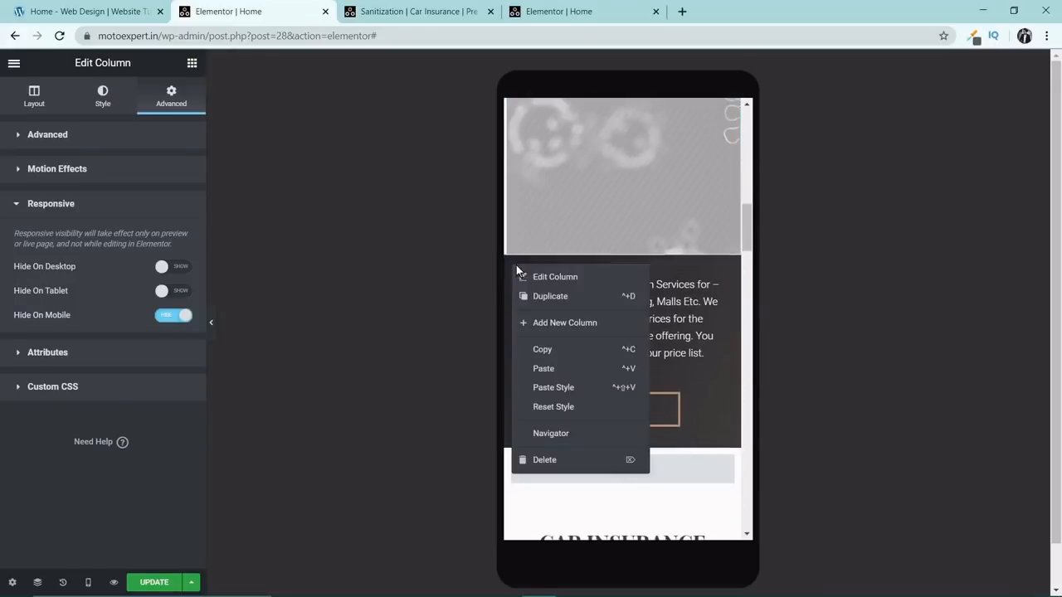
click(544, 369)
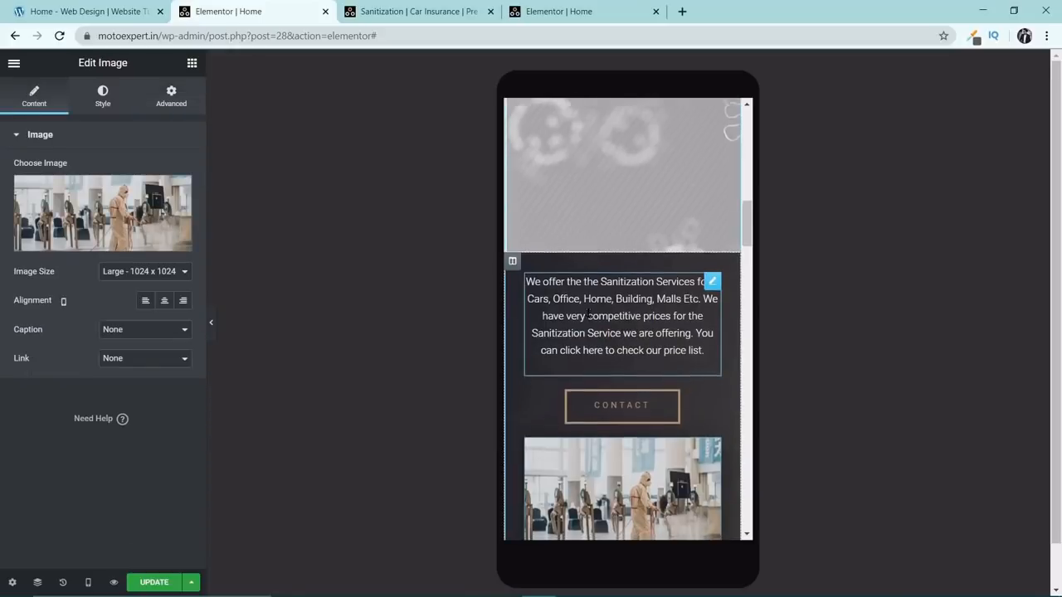
scroll(617, 357, down, 2)
scroll(656, 323, up, 4)
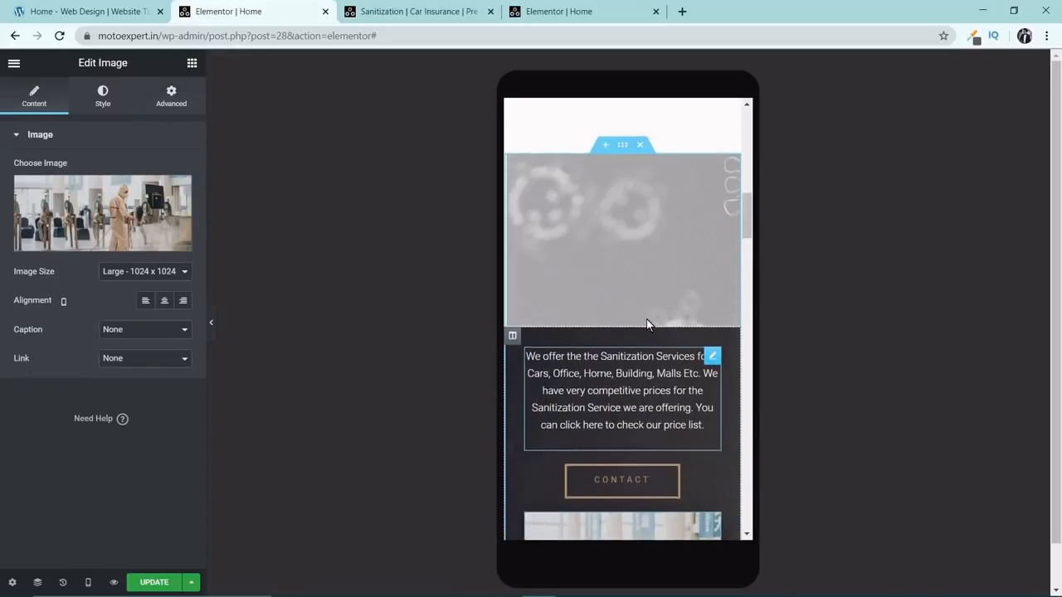
Replace the pasted image in the Sanitization Services text column with Kill-Corona.jpg from the media library.
scroll(647, 318, down, 4)
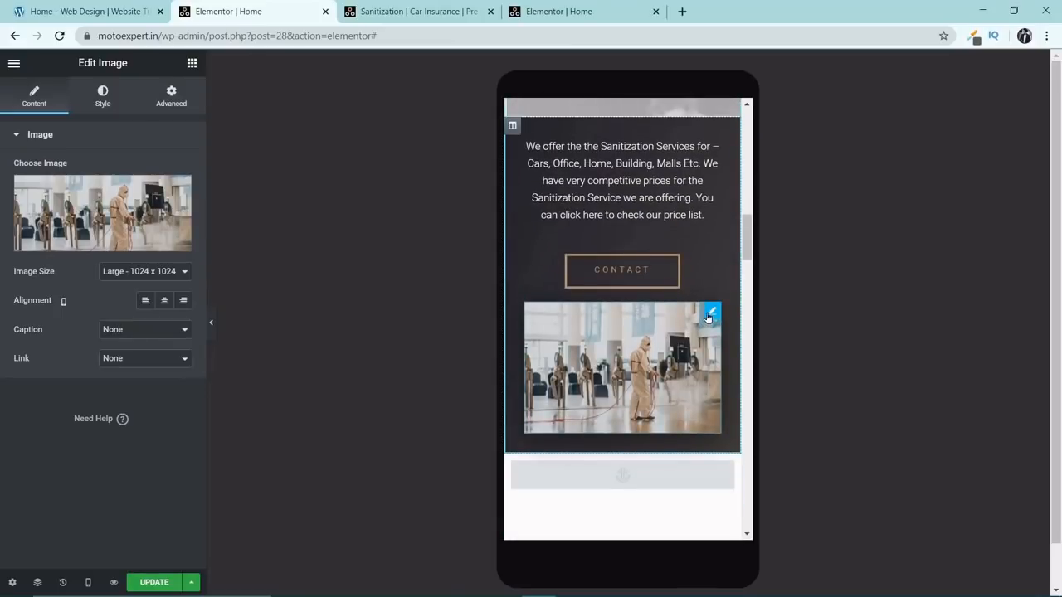
click(125, 208)
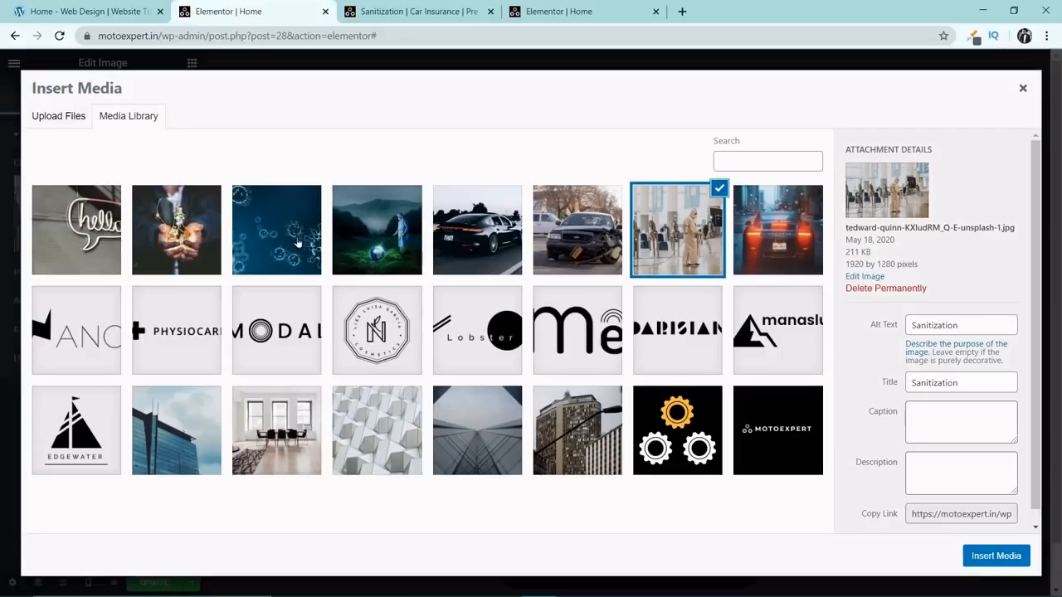
click(297, 242)
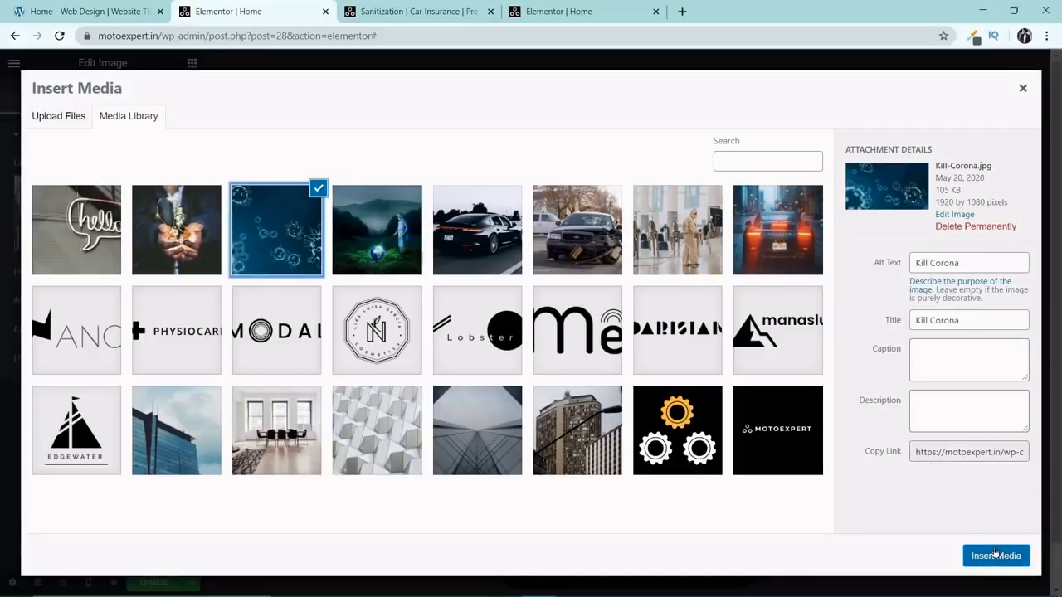
click(995, 555)
Move the virus image between the description text and the Contact button in the Sanitization Services column.
scroll(639, 355, up, 2)
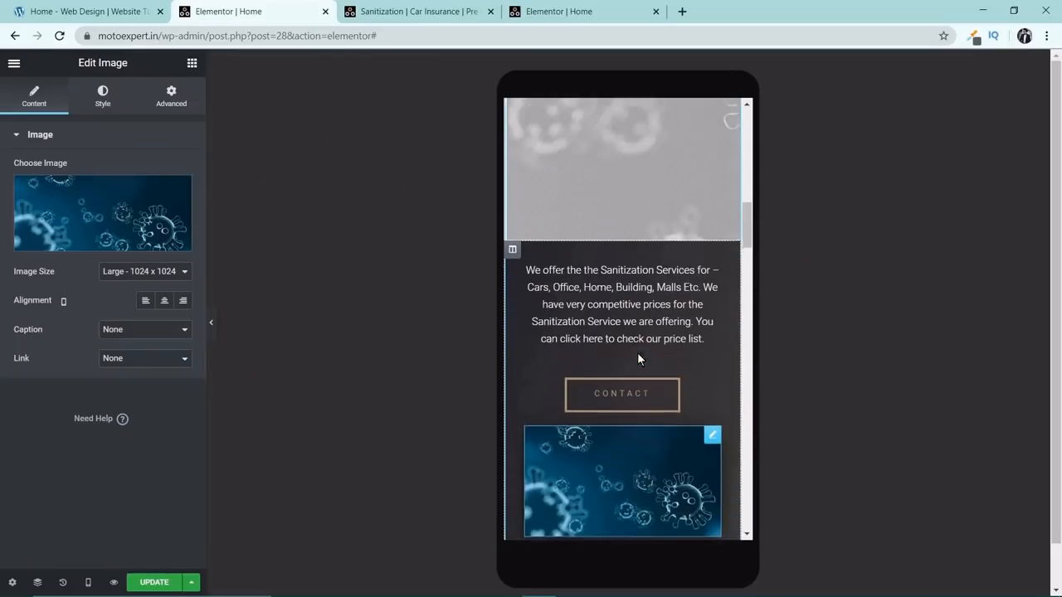
scroll(638, 353, up, 3)
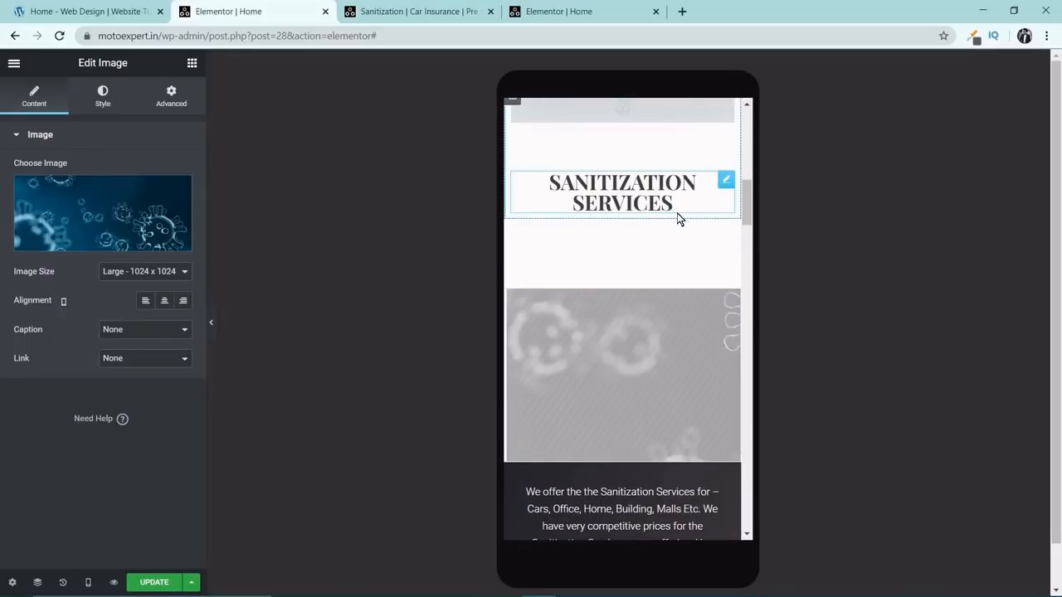
scroll(669, 229, down, 2)
scroll(669, 231, down, 1)
scroll(634, 326, down, 3)
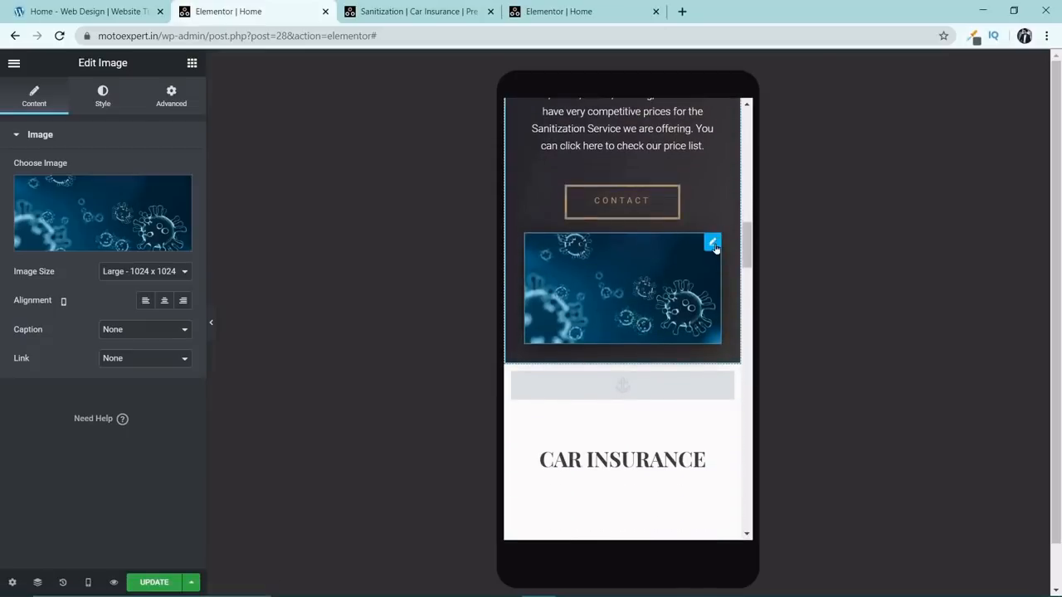
drag(712, 241, 705, 183)
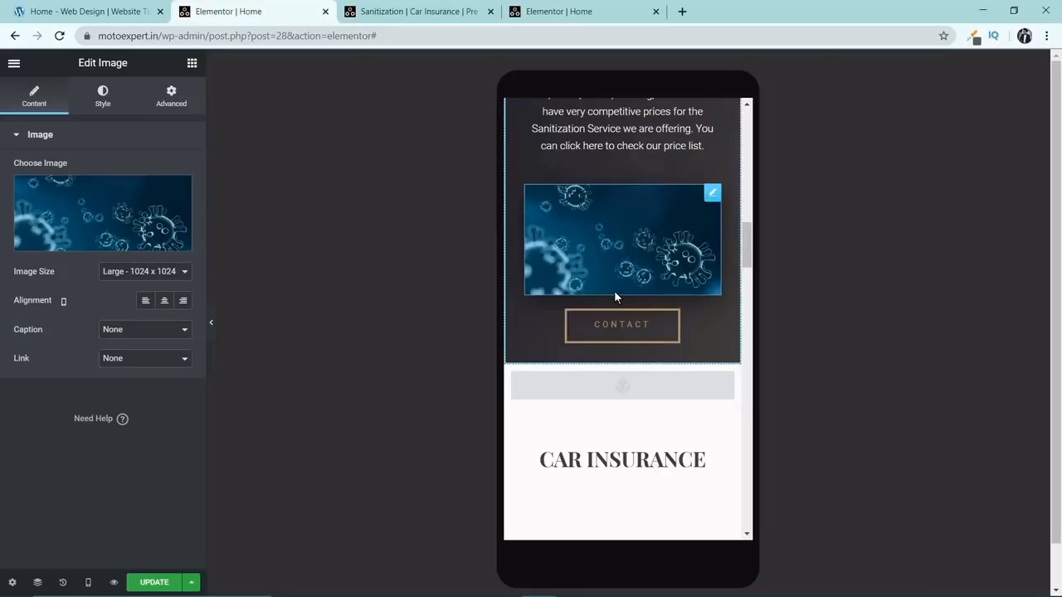
scroll(614, 291, up, 1)
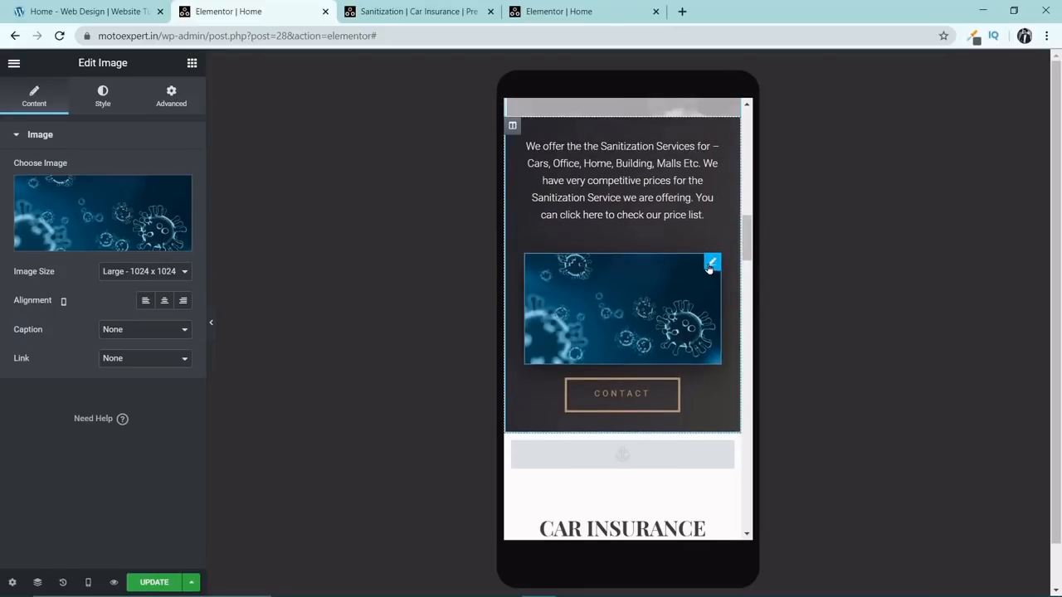
Turn on Hide On Desktop and Hide On Tablet for the virus image in the Sanitization Services text column.
click(175, 98)
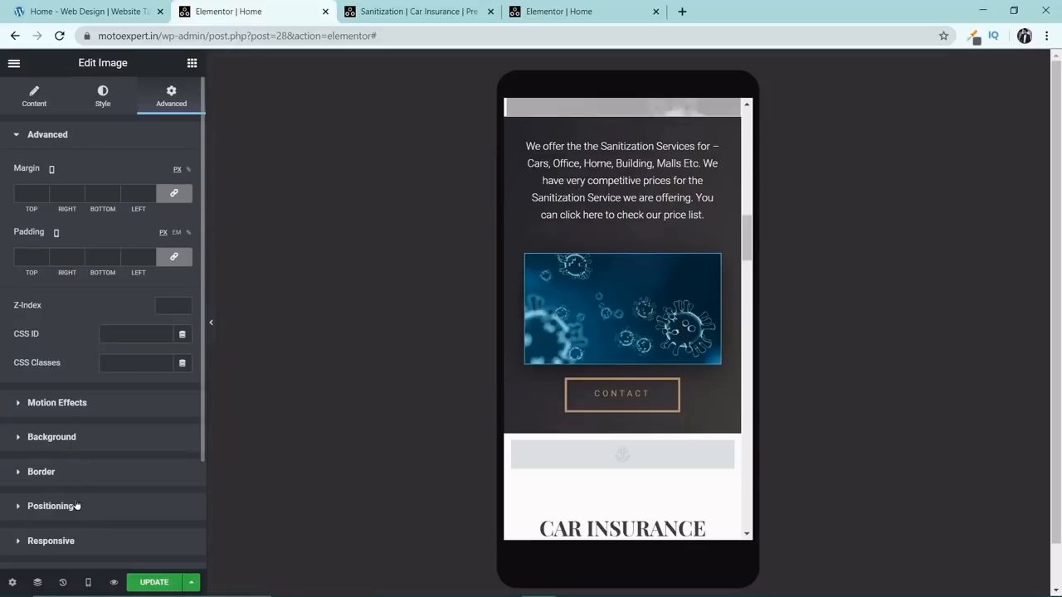
click(67, 540)
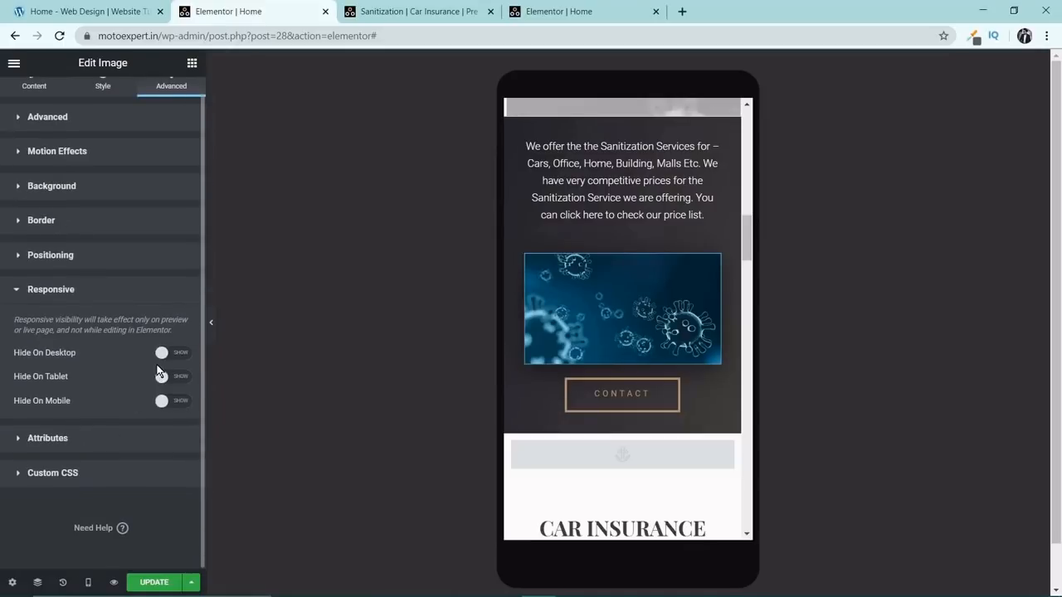
click(170, 355)
click(163, 378)
scroll(643, 393, up, 6)
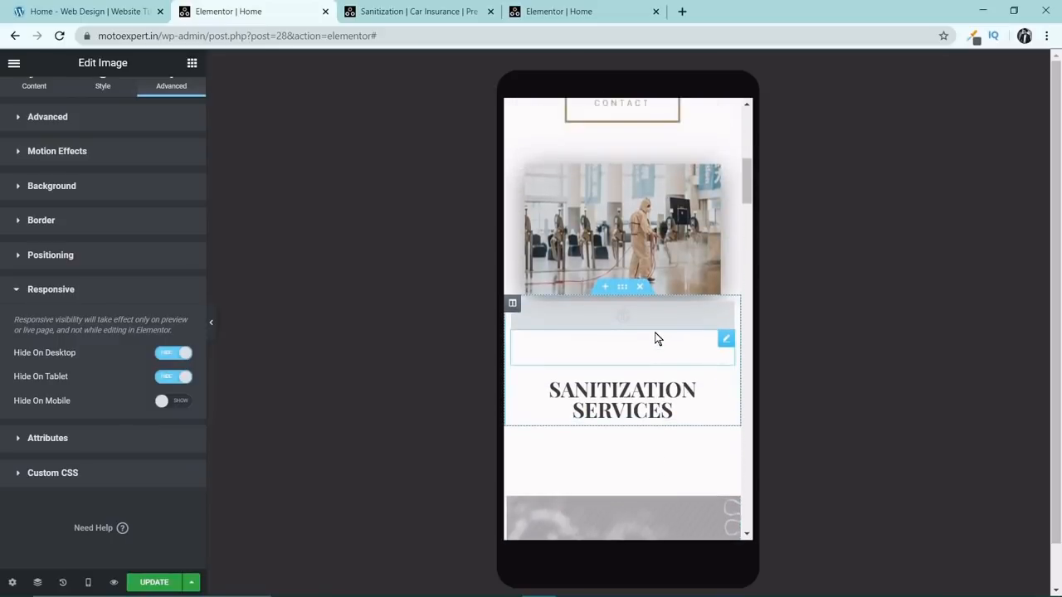
scroll(656, 337, down, 3)
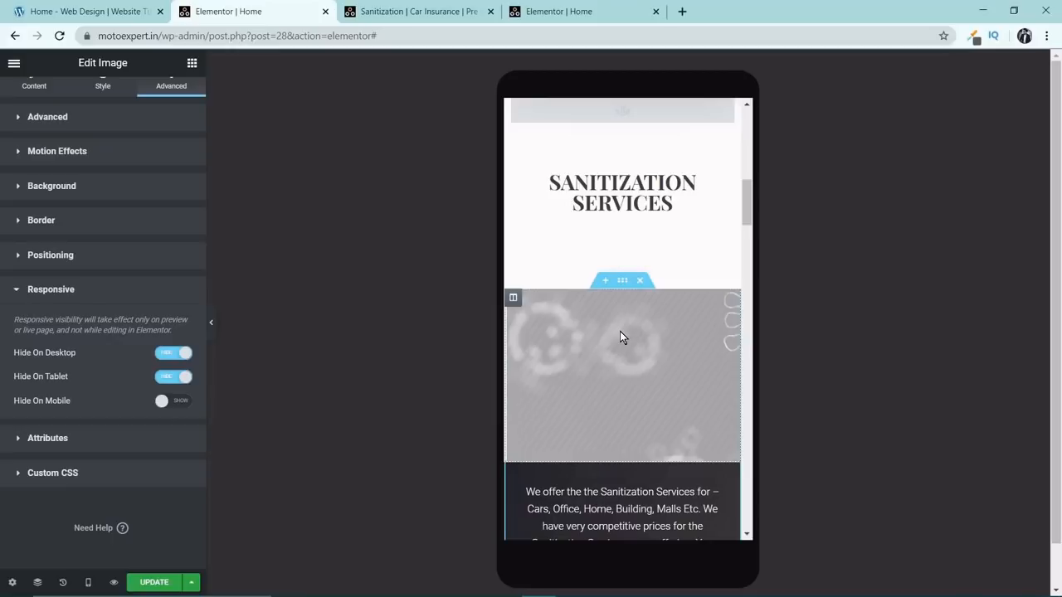
scroll(620, 337, down, 2)
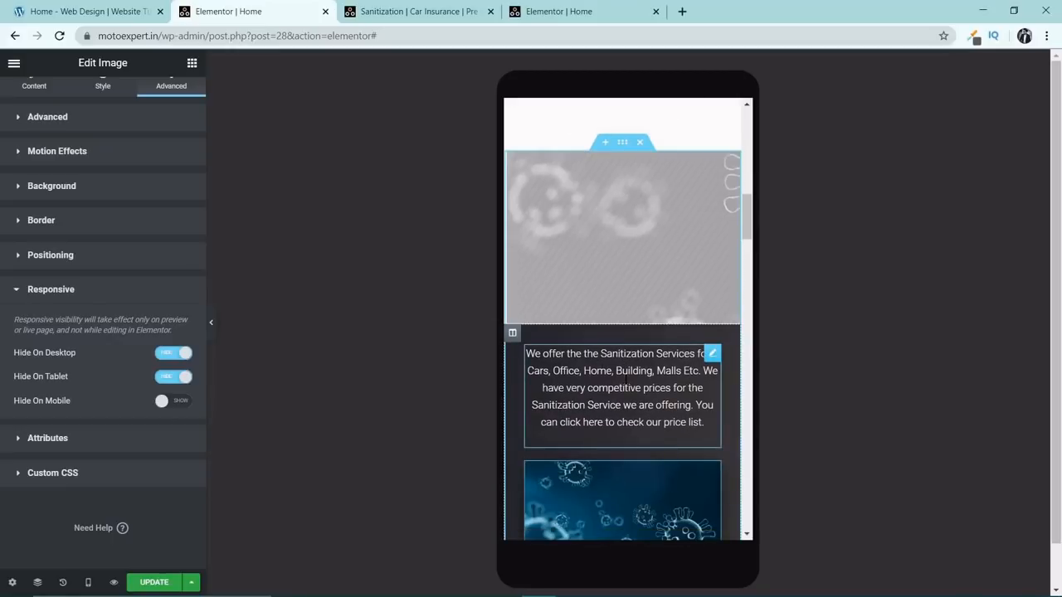
scroll(606, 368, down, 3)
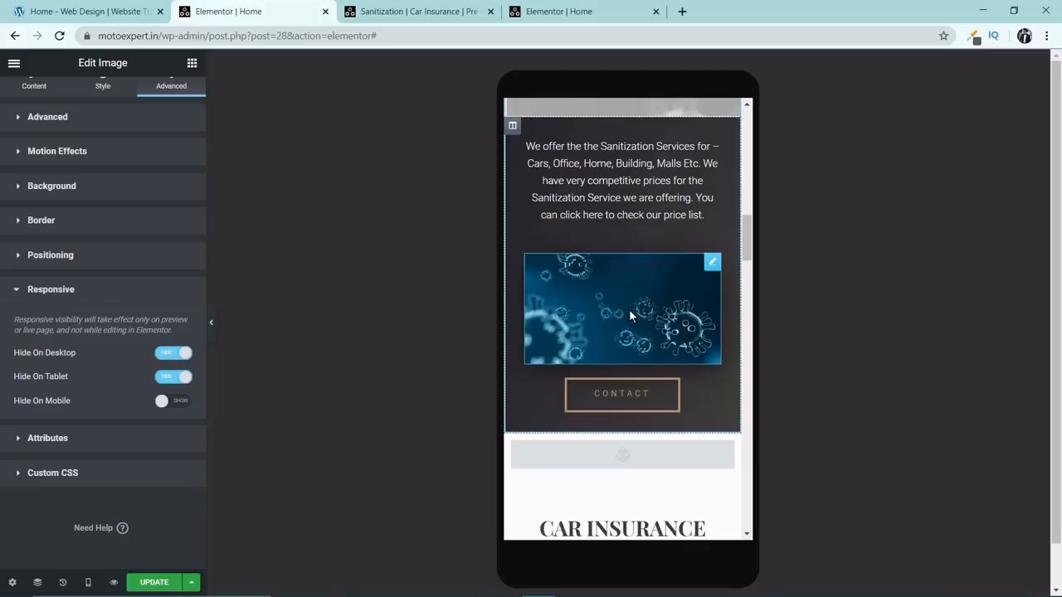
scroll(655, 307, up, 1)
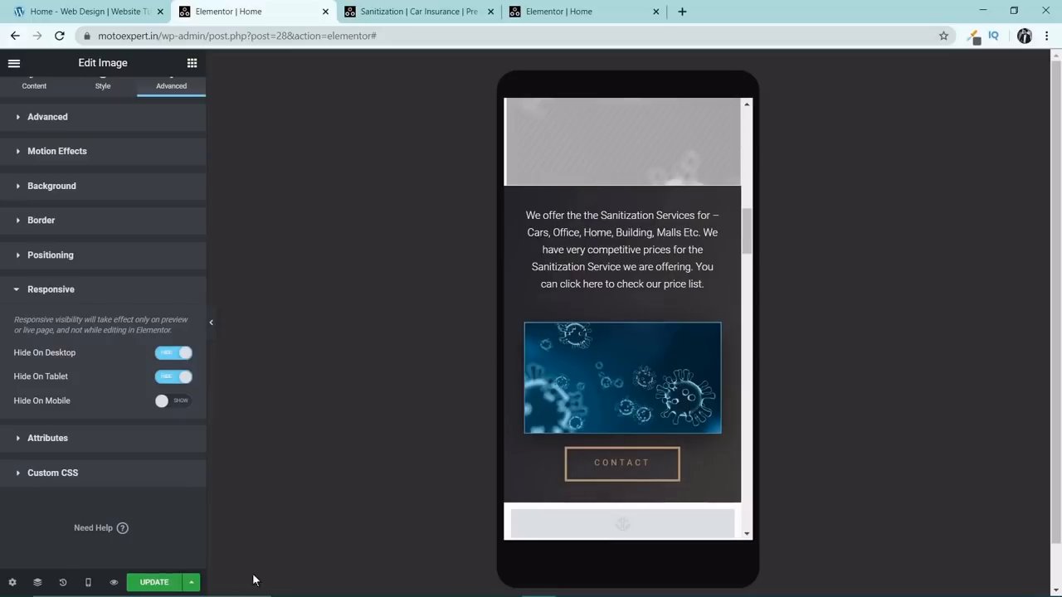
Update the Home page and switch the editor to the Desktop preview.
click(154, 583)
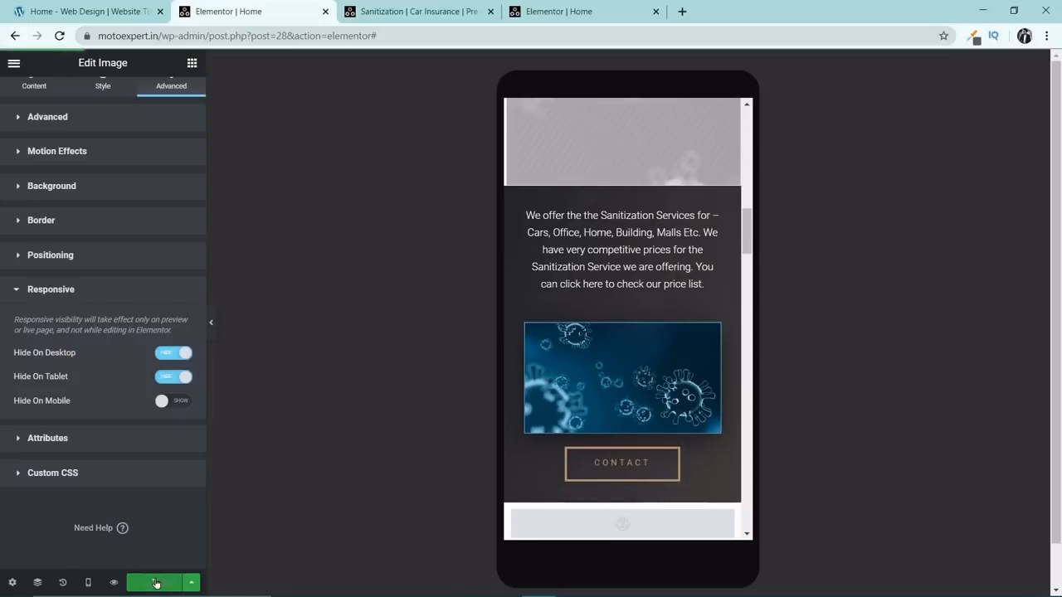
click(88, 583)
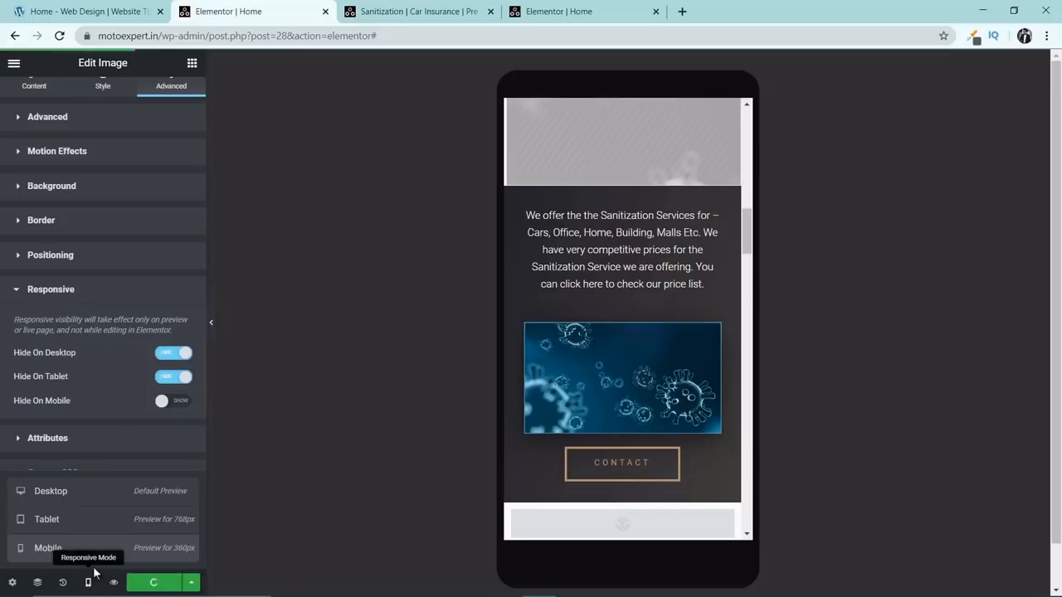
click(98, 503)
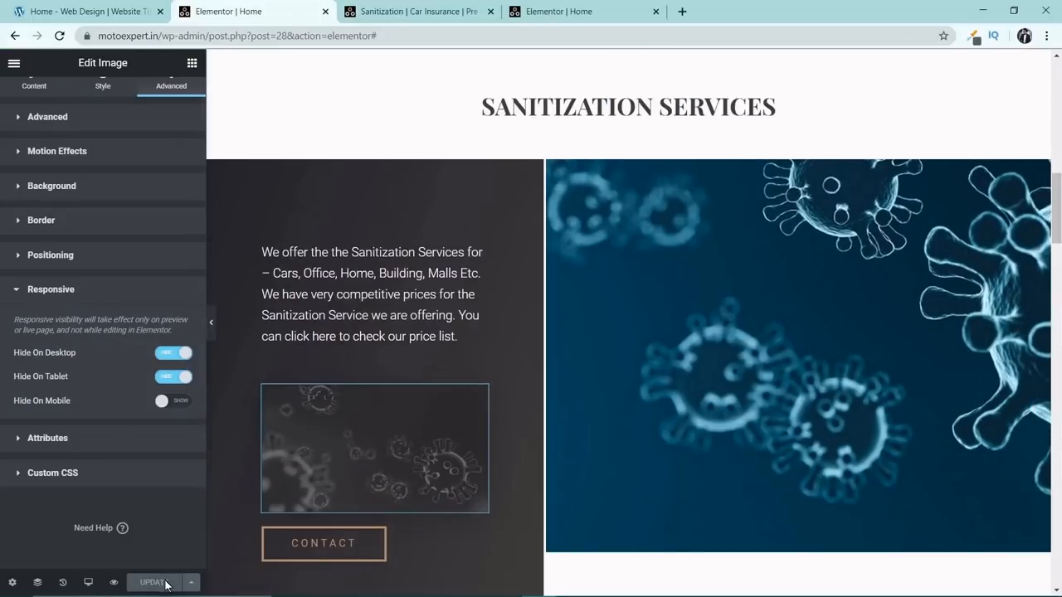
Open the live page in a new tab and check the Sanitization Services section's desktop layout for the mobile-only image.
click(17, 73)
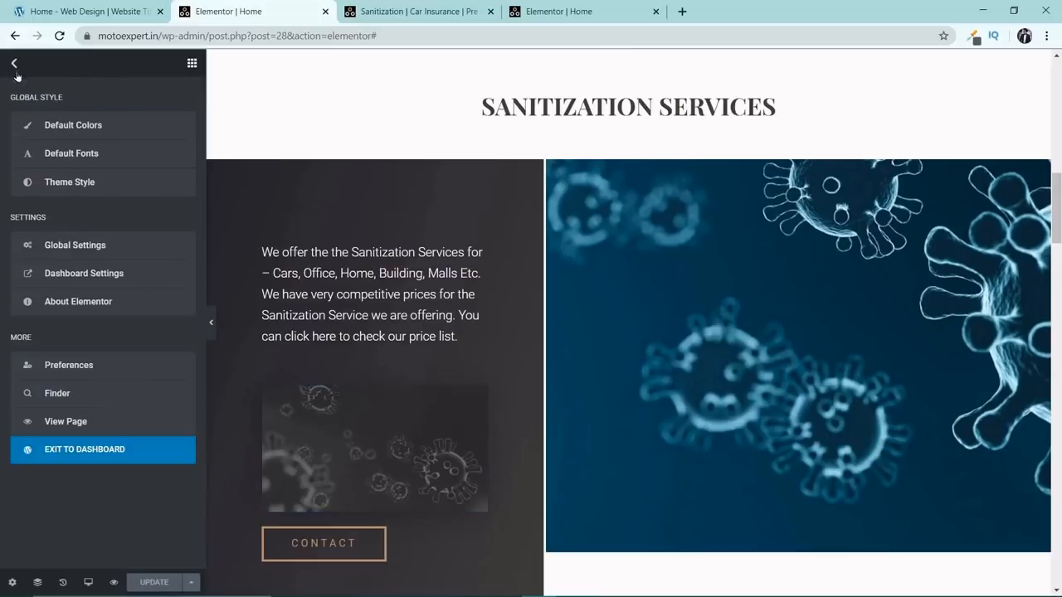
right_click(88, 420)
click(93, 425)
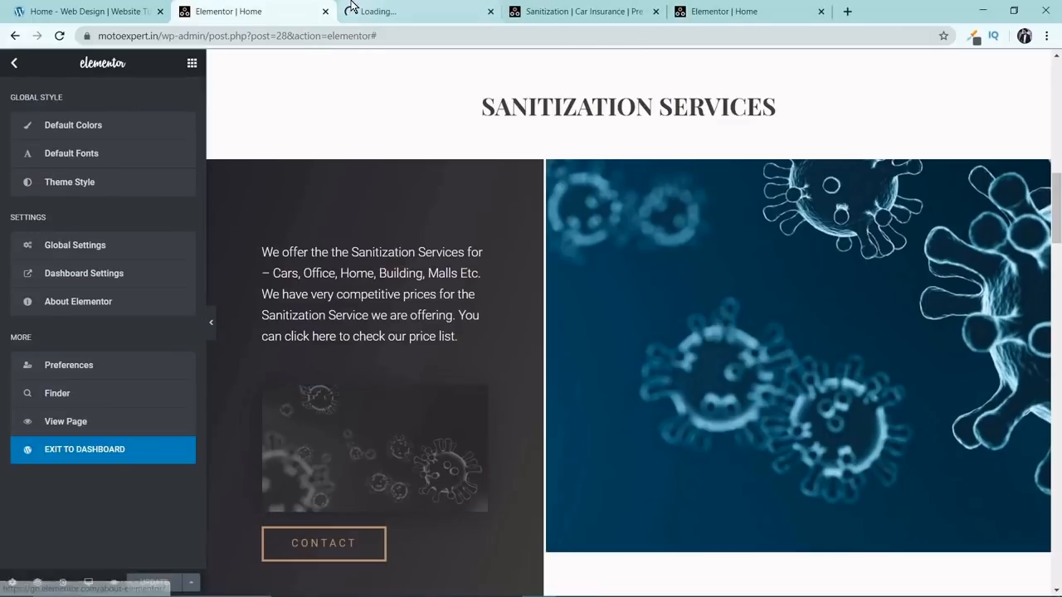
click(348, 10)
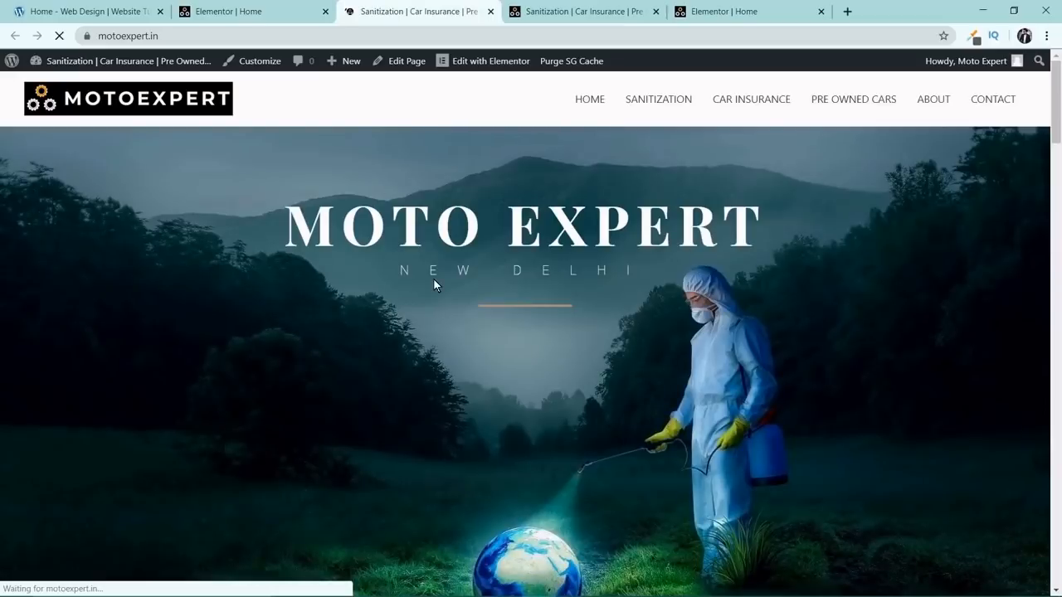
scroll(433, 279, down, 8)
scroll(406, 272, down, 2)
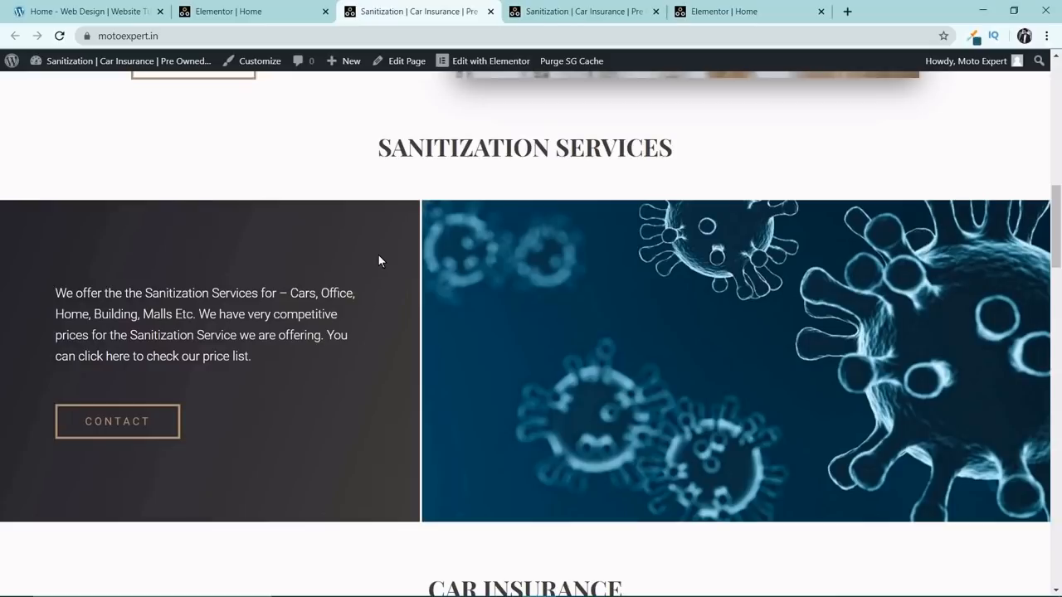
scroll(465, 286, up, 1)
scroll(501, 287, down, 2)
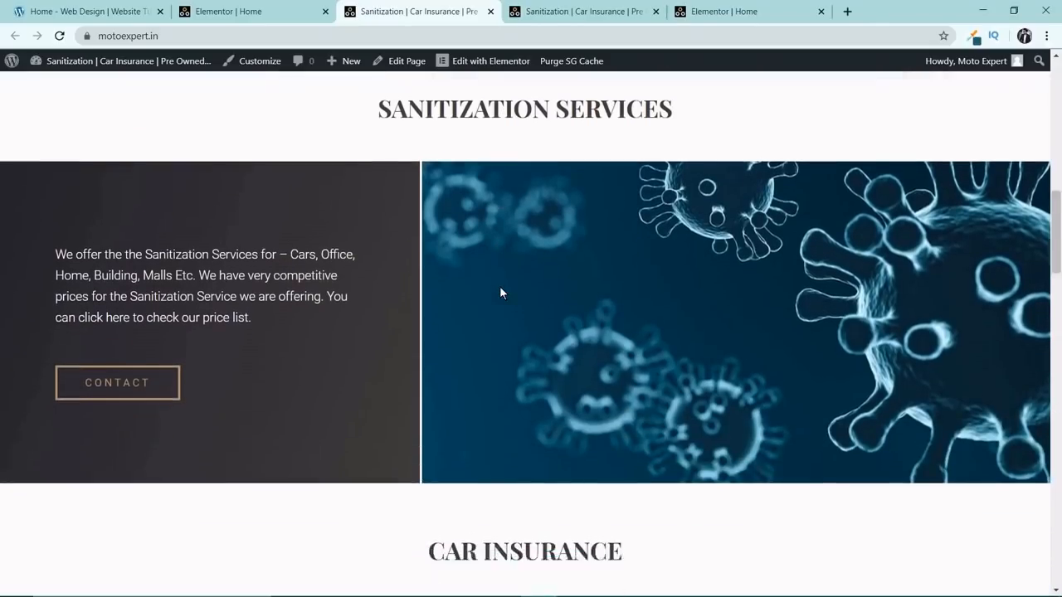
Open the live page in a 400-pixel-wide responsive device view and check the Sanitization Services section's mobile layout.
scroll(726, 151, up, 6)
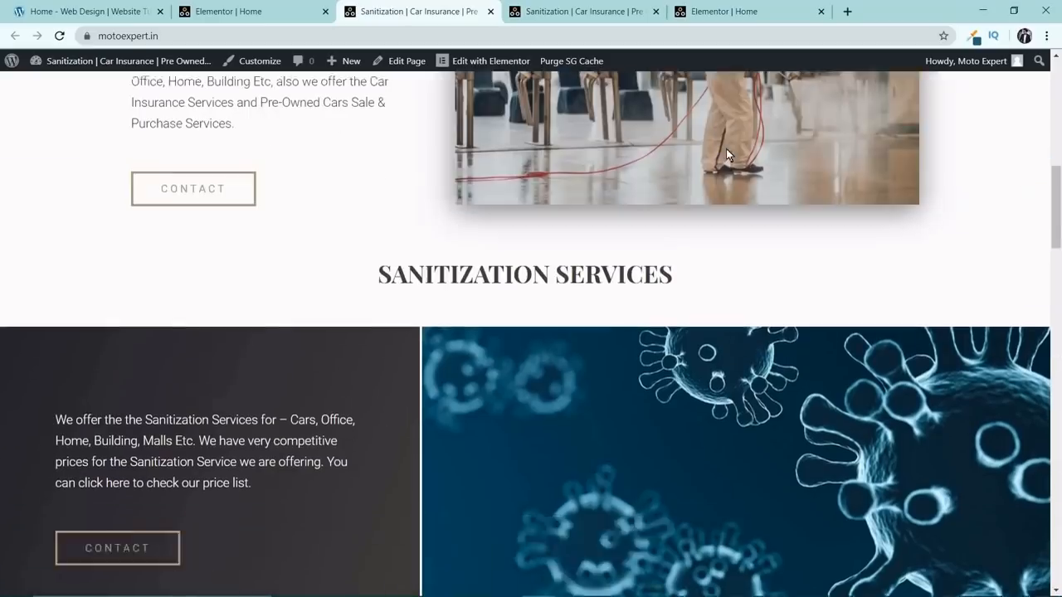
scroll(725, 160, up, 3)
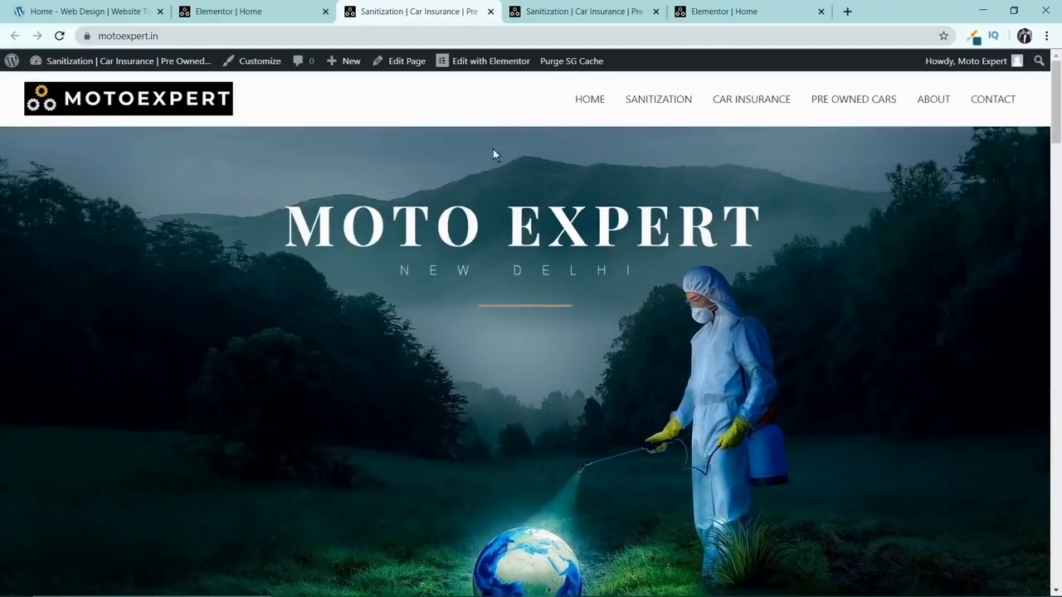
right_click(438, 110)
key(Escape)
key(ctrl+shift+i)
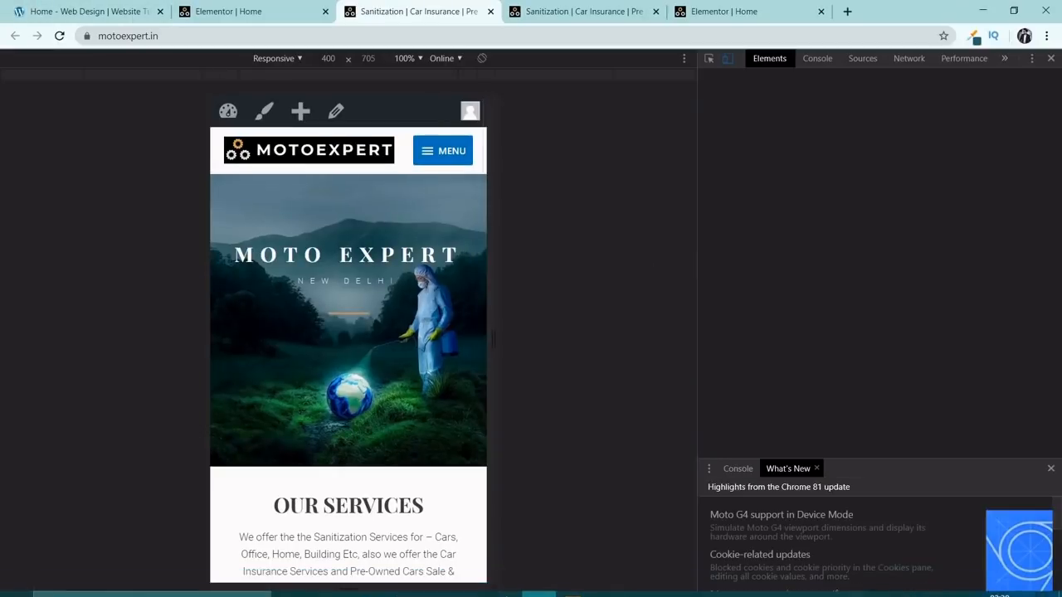
scroll(427, 277, down, 8)
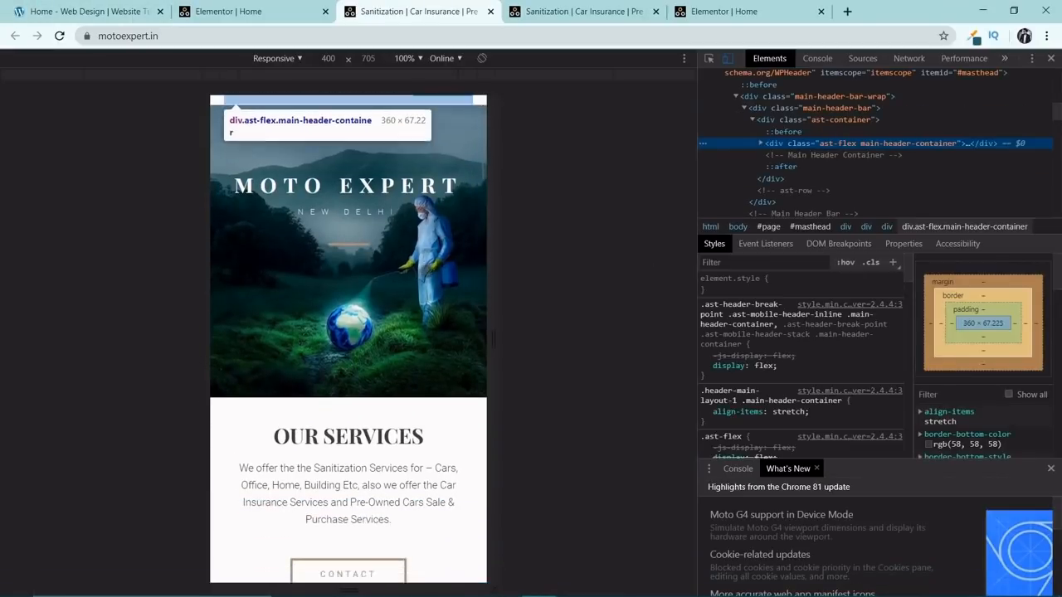
scroll(427, 278, down, 1)
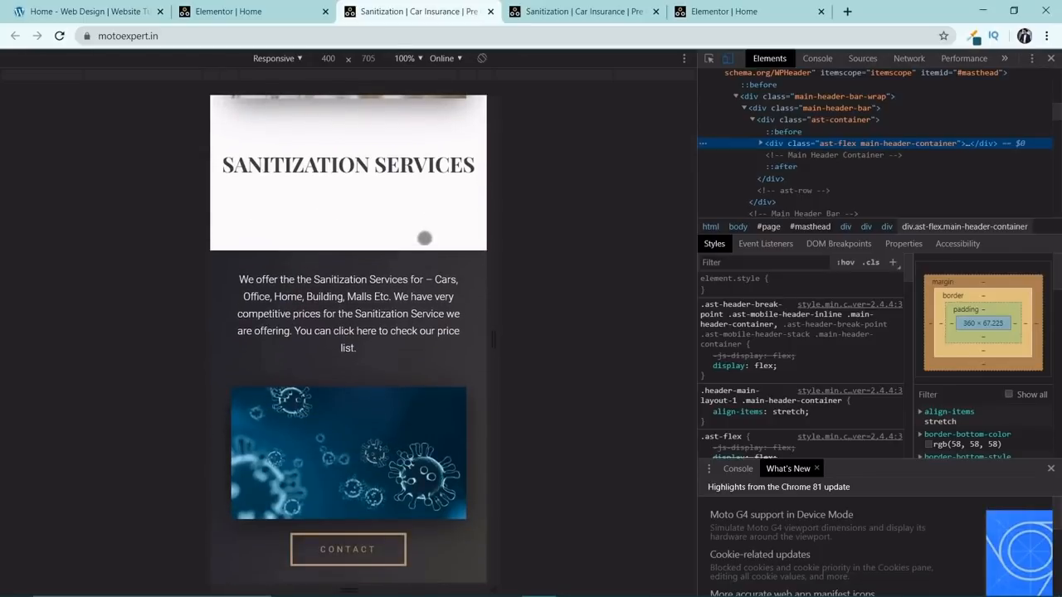
scroll(425, 238, down, 1)
scroll(303, 229, down, 3)
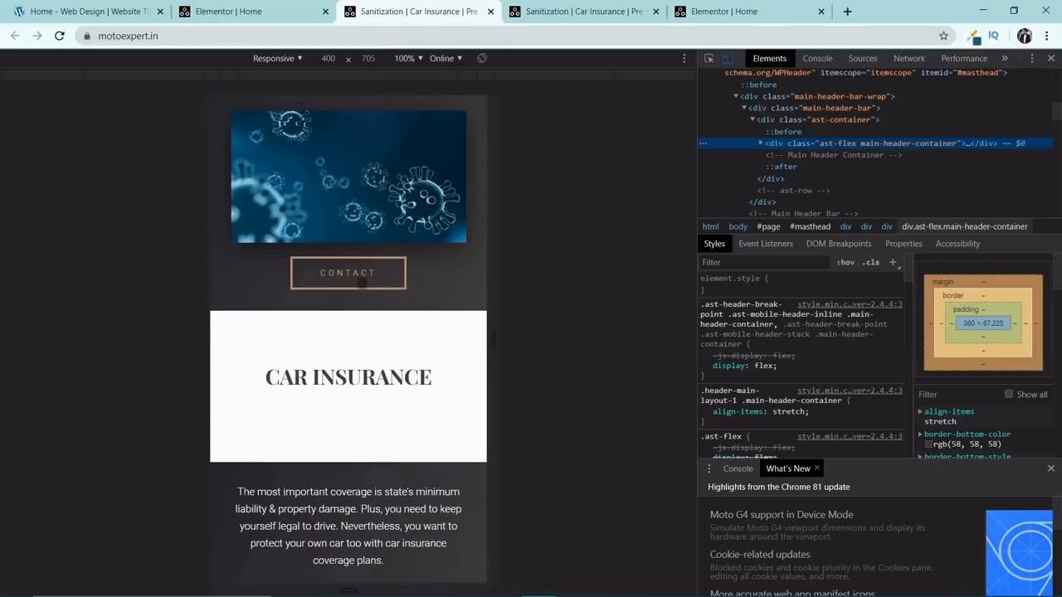
scroll(439, 347, up, 4)
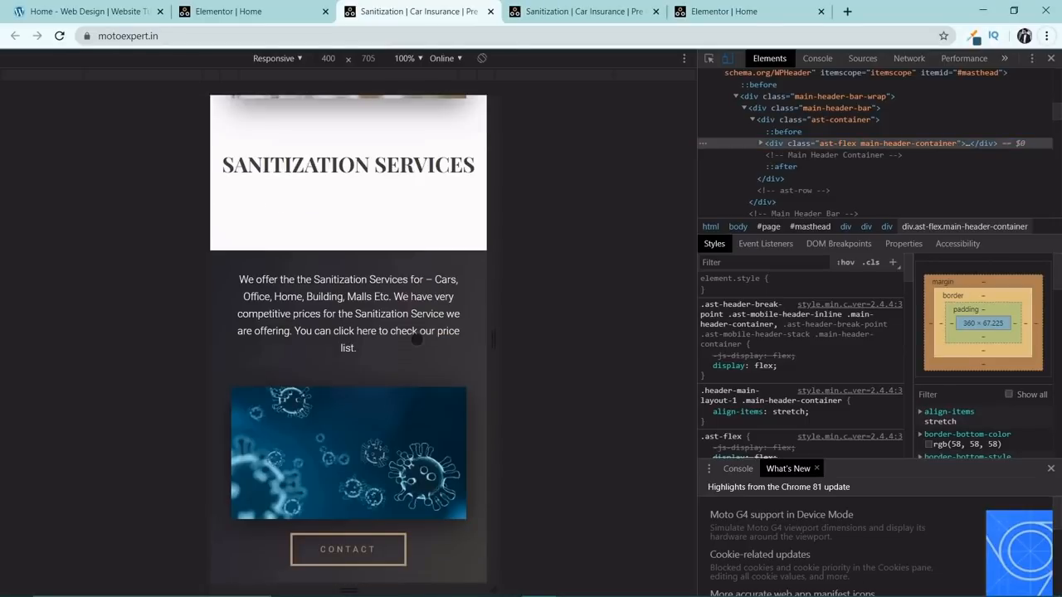
Reload the other live page tab and compare the Sanitization Services section's desktop layout with the mobile view.
click(589, 10)
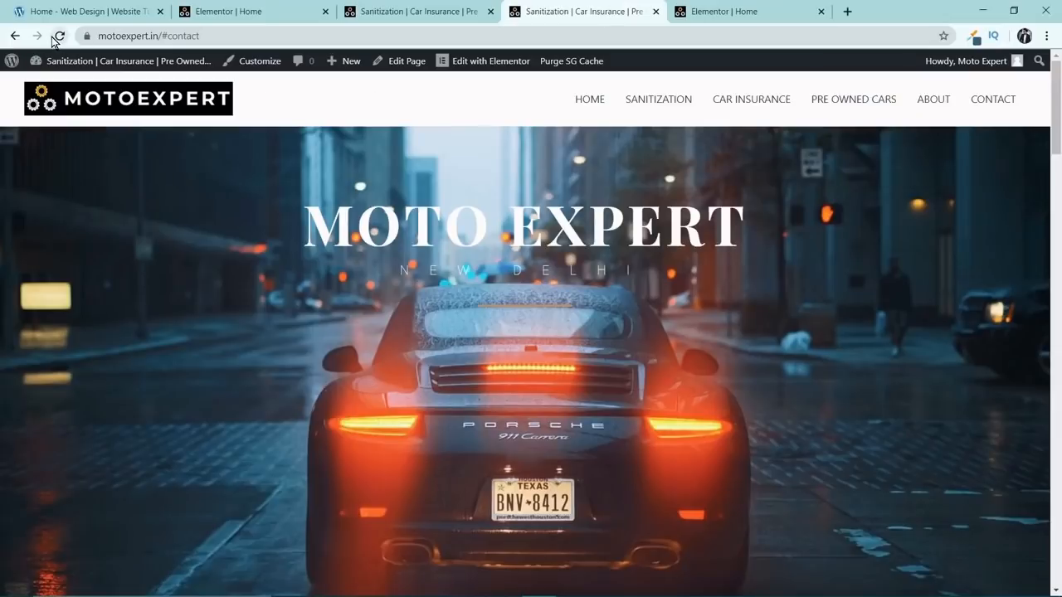
click(58, 36)
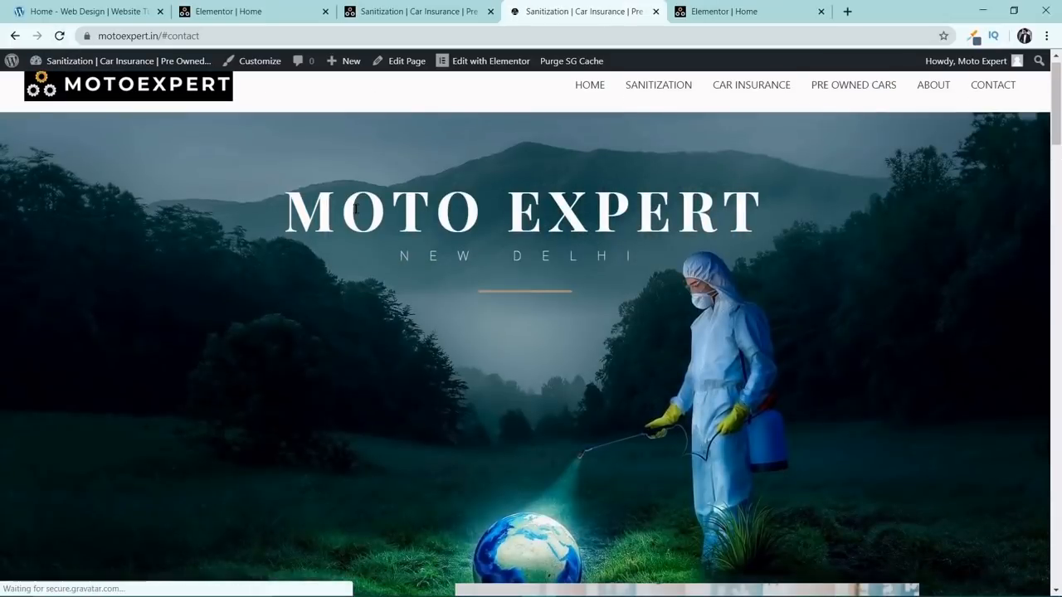
scroll(378, 266, down, 15)
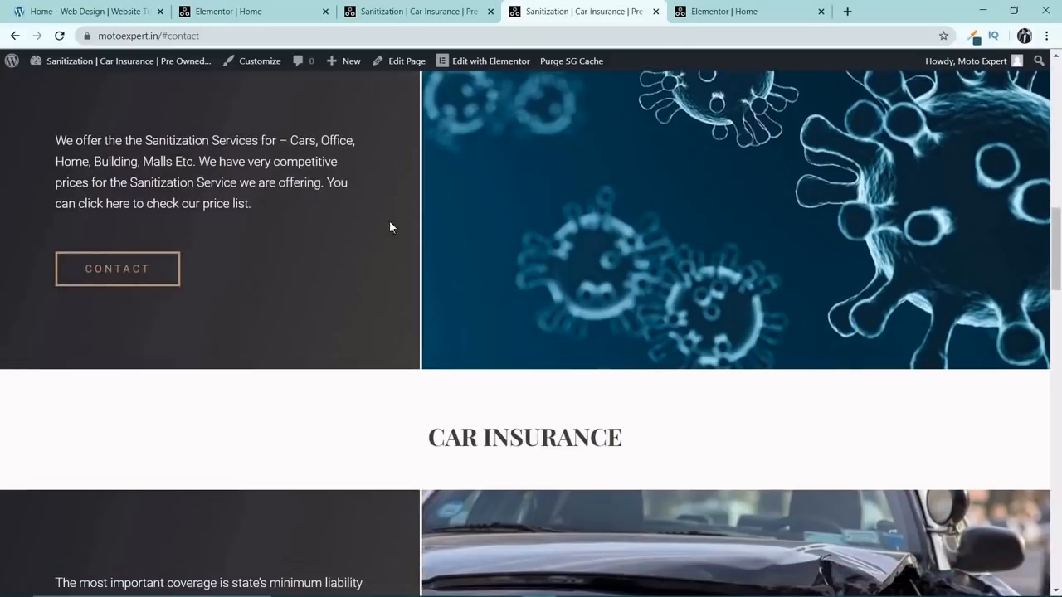
scroll(600, 268, up, 1)
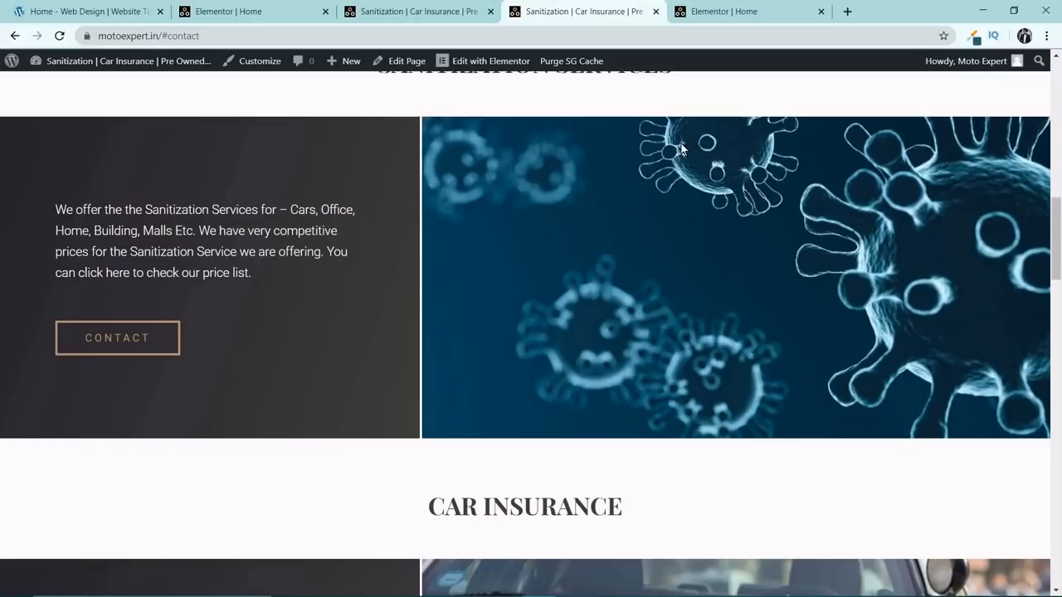
click(463, 7)
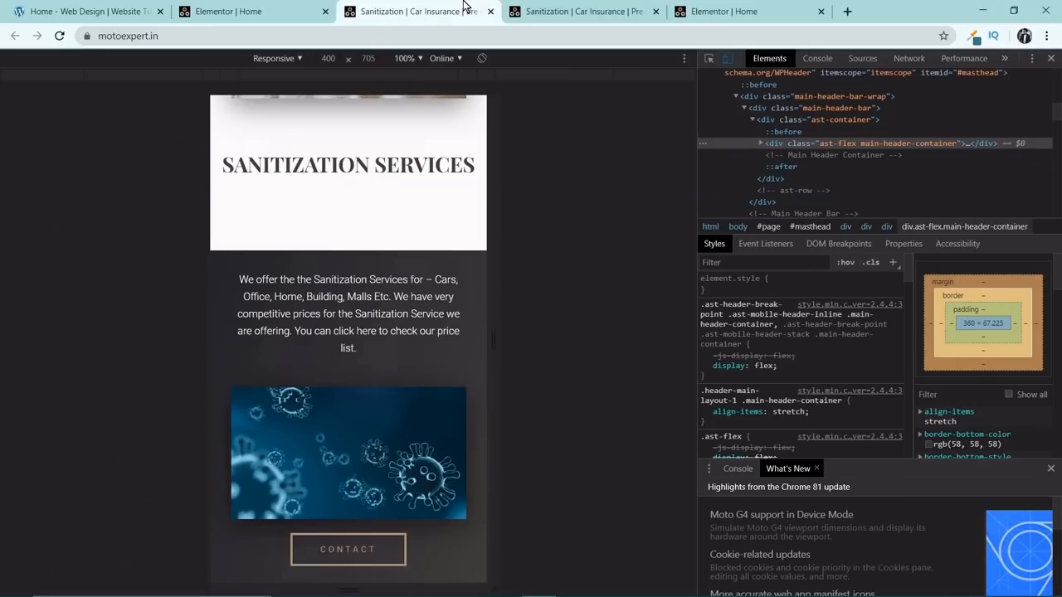
Return to the Elementor editor of the Home page and switch it to the Mobile preview at the Sanitization Services section.
click(270, 10)
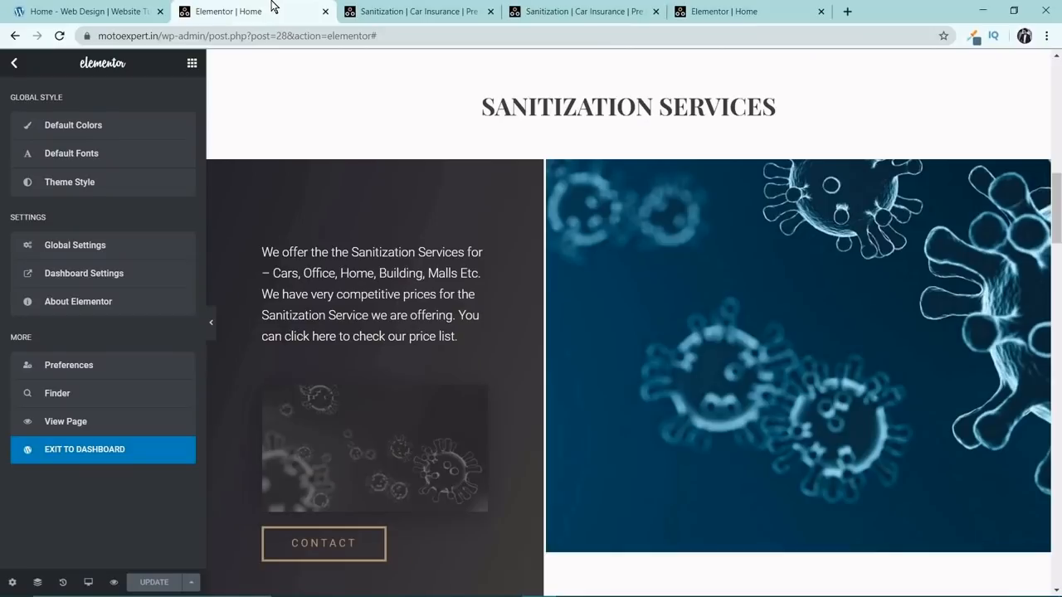
scroll(462, 308, up, 2)
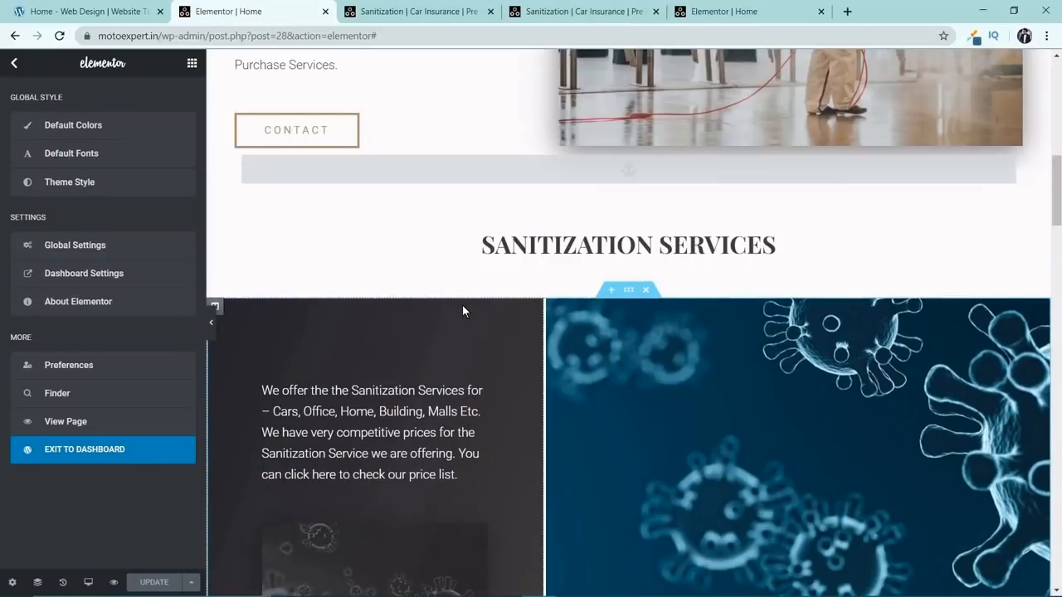
scroll(462, 308, down, 4)
scroll(463, 310, down, 3)
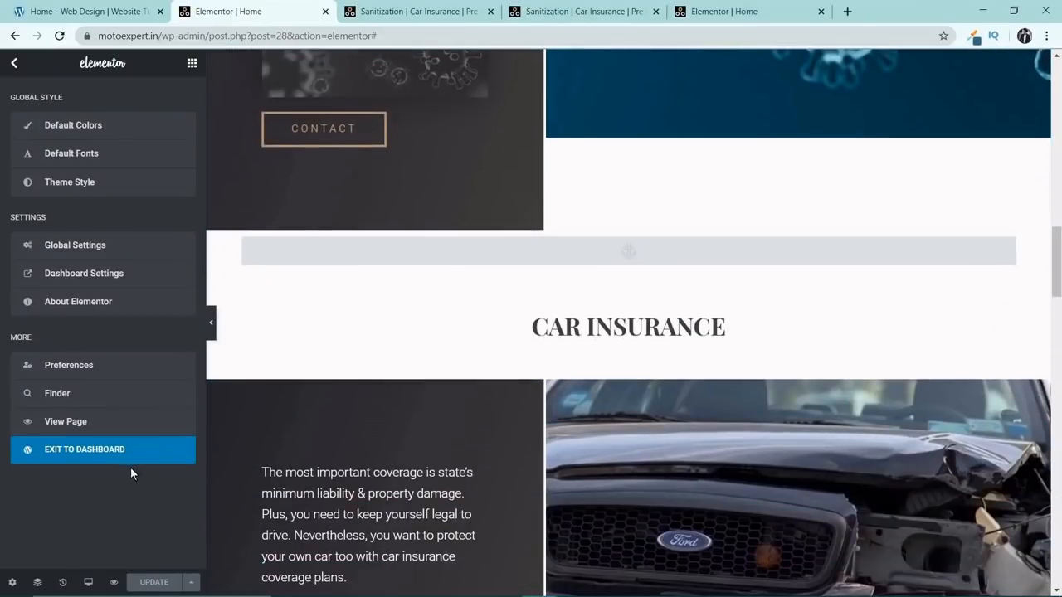
mouse_move(85, 587)
click(99, 549)
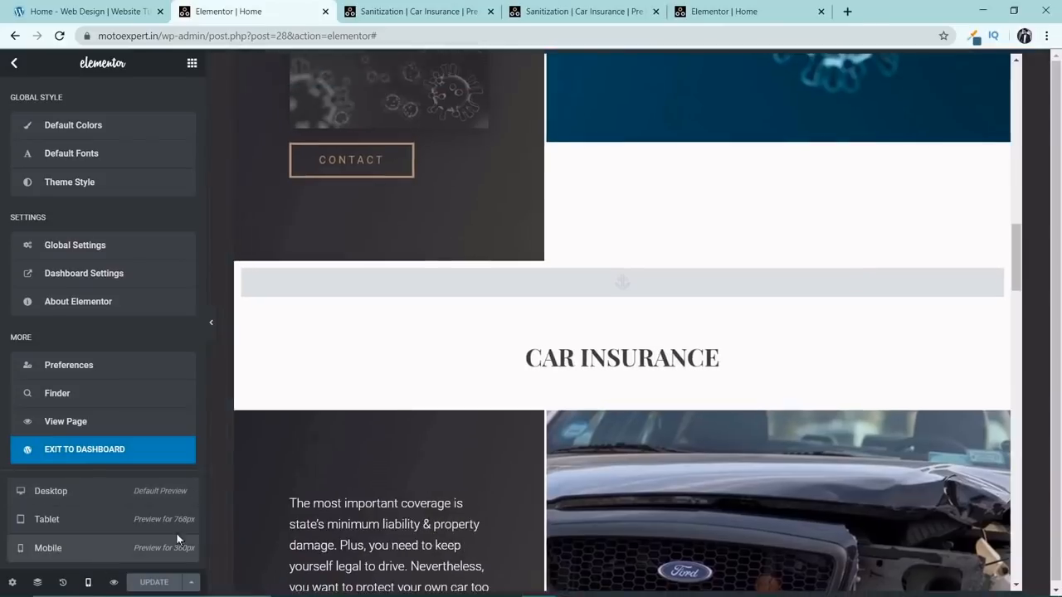
scroll(598, 249, up, 2)
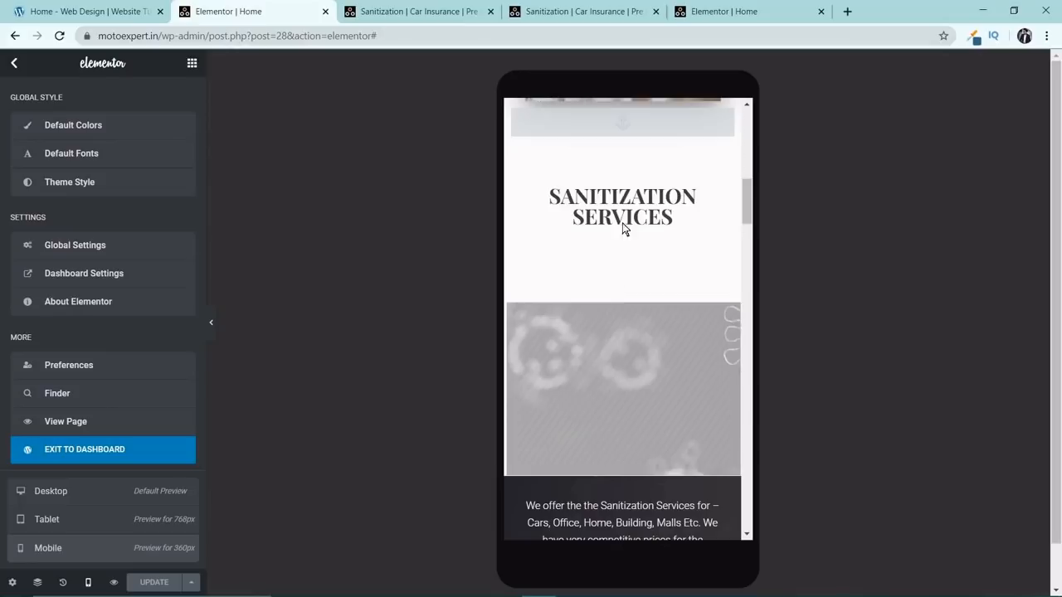
Unlink the Sanitization Services heading's mobile margins, set its bottom margin to -50 px, and check the spacing.
click(698, 209)
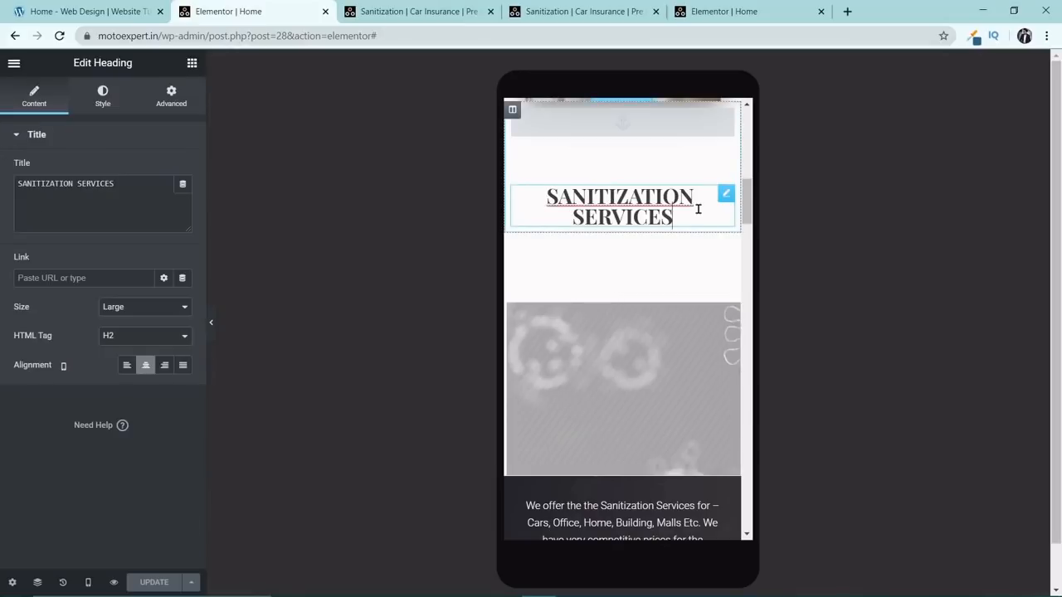
click(180, 100)
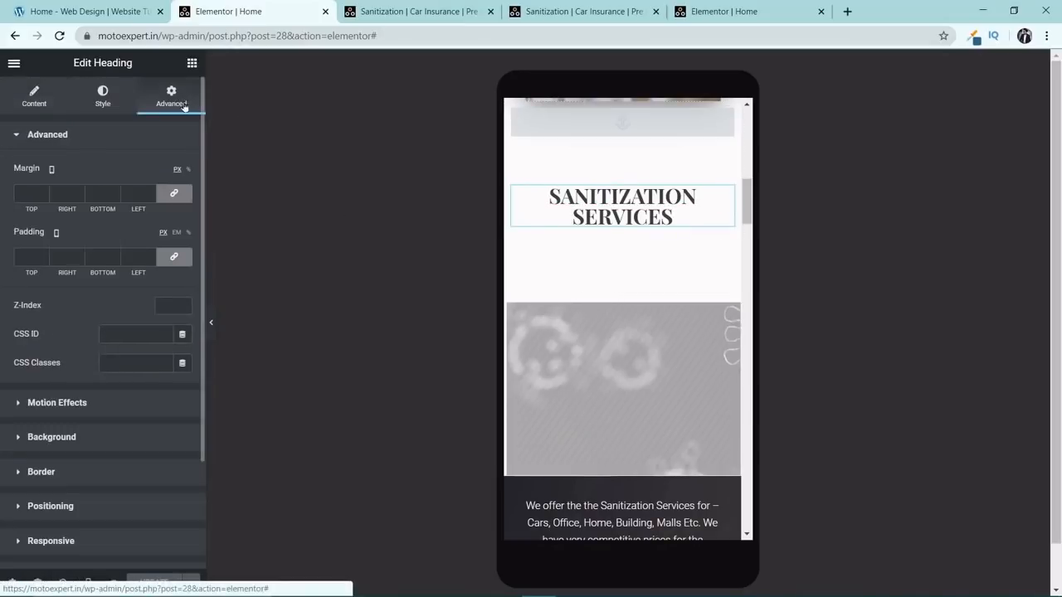
click(174, 196)
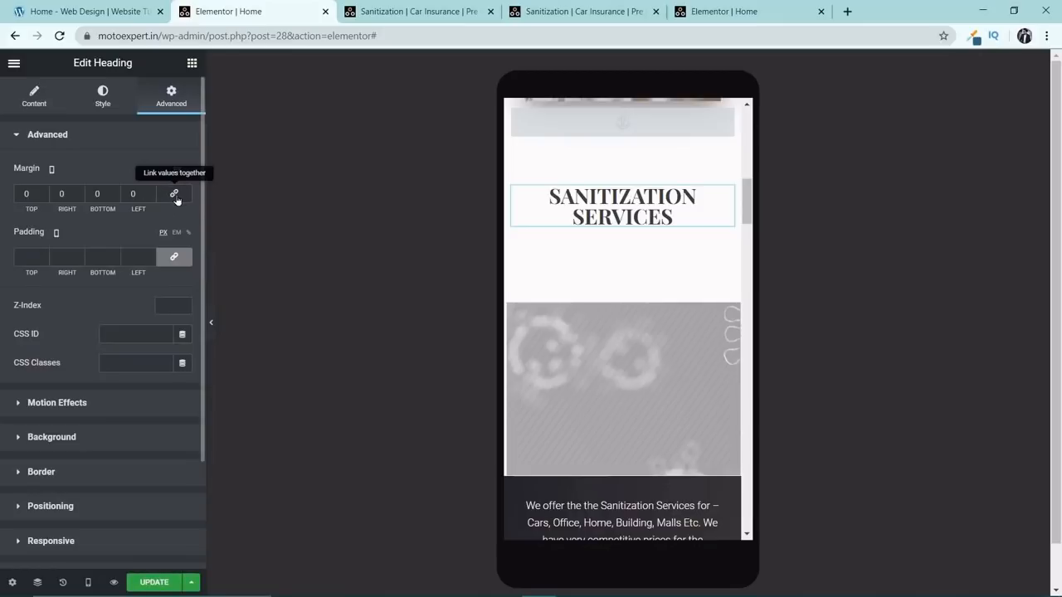
click(115, 193)
drag(115, 196, 115, 195)
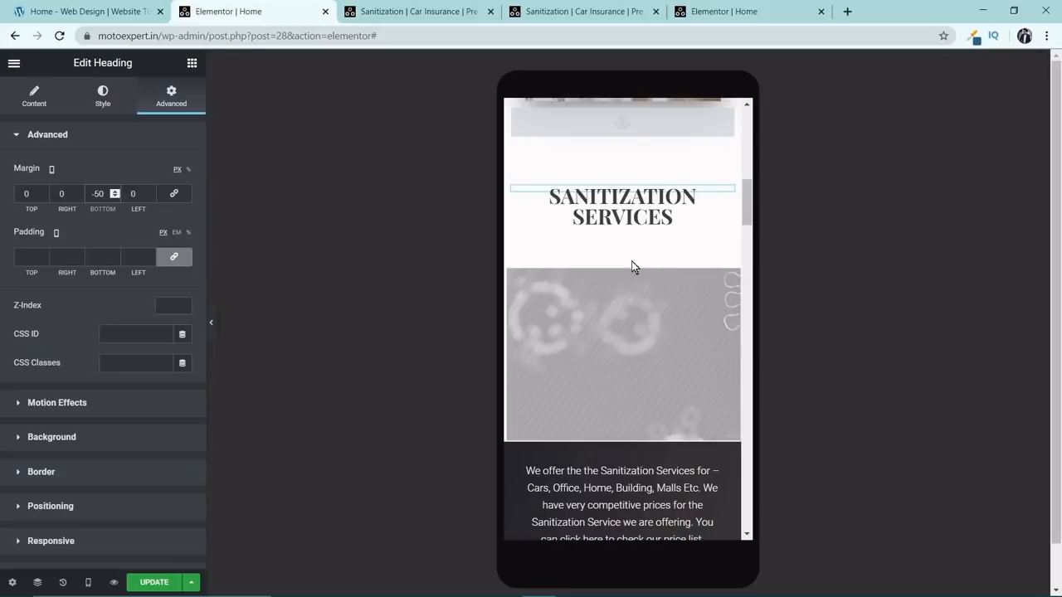
scroll(647, 287, down, 2)
scroll(639, 249, up, 1)
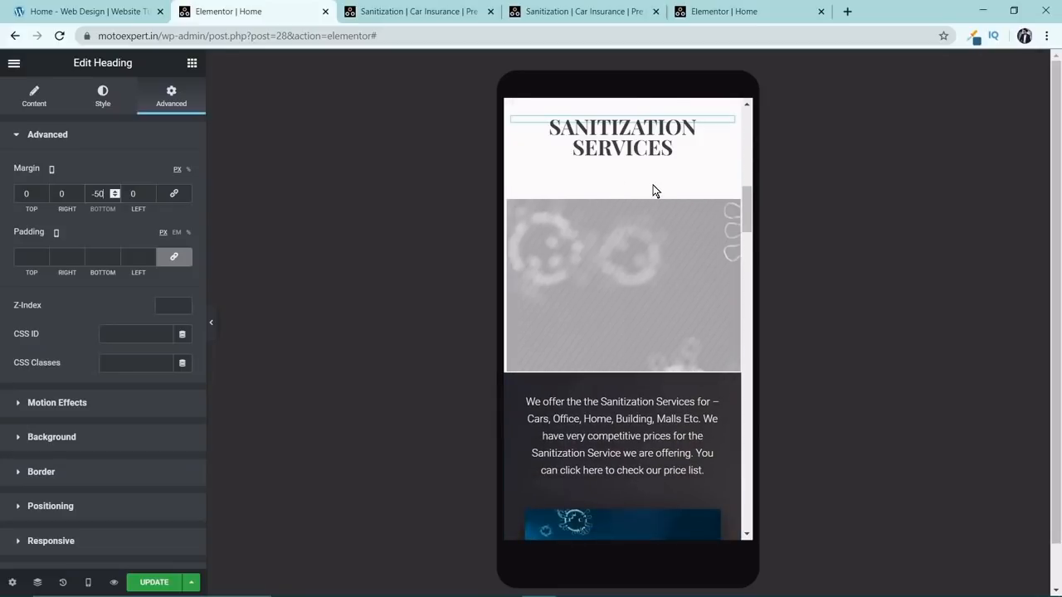
scroll(654, 191, down, 8)
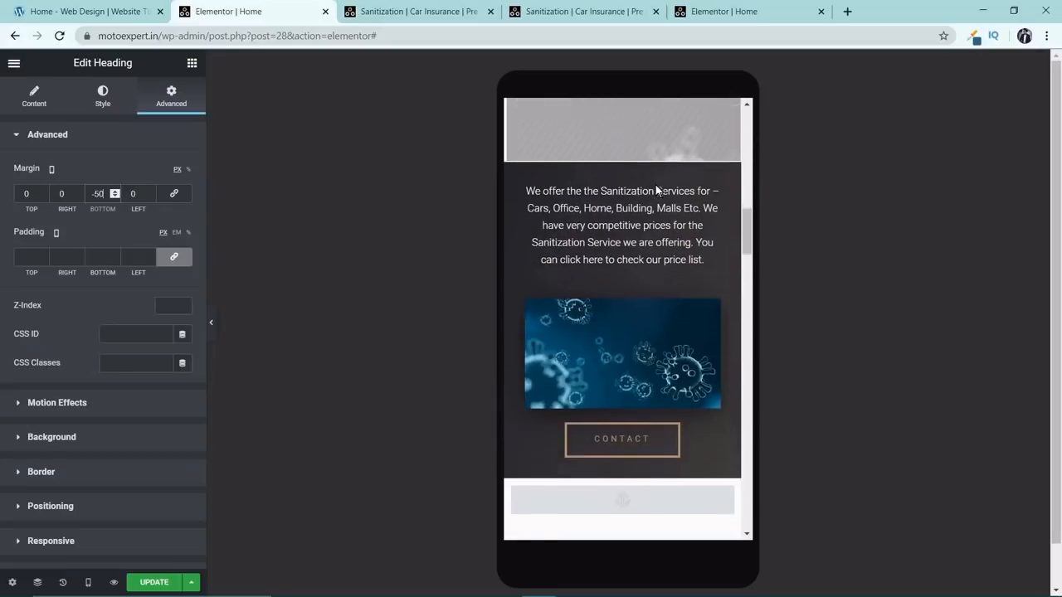
scroll(631, 203, up, 8)
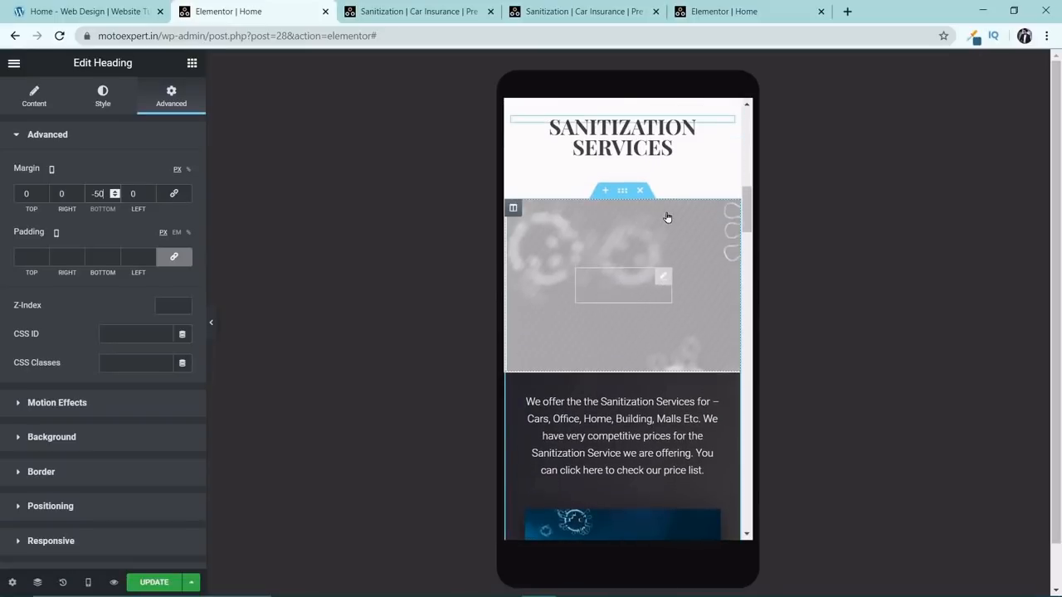
Copy the virus image from the Sanitization Services column into the Car Insurance text column, between the description and the Contact button.
scroll(663, 217, down, 5)
scroll(656, 232, down, 5)
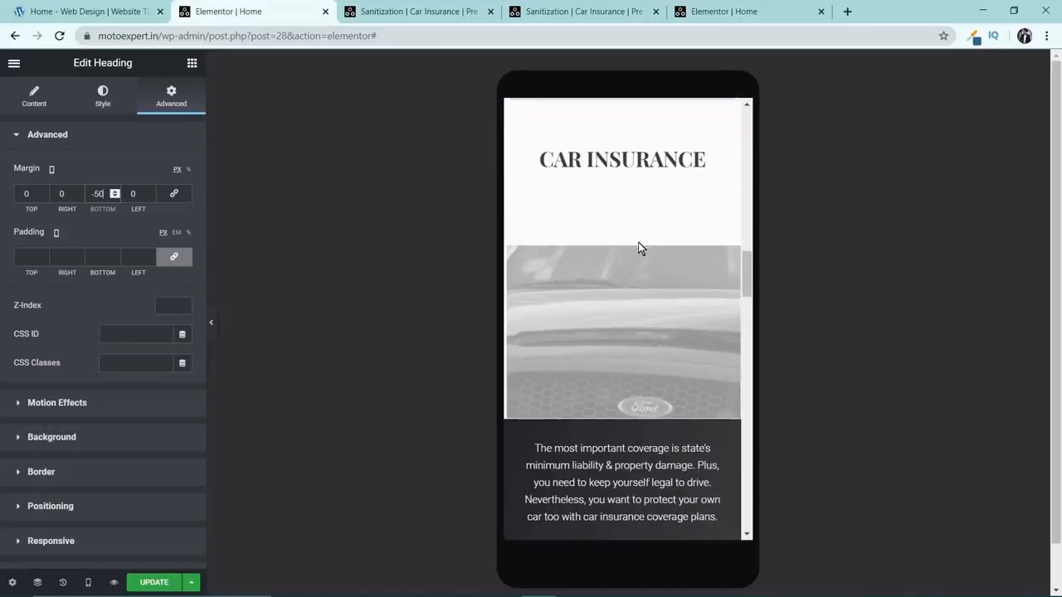
scroll(601, 258, up, 5)
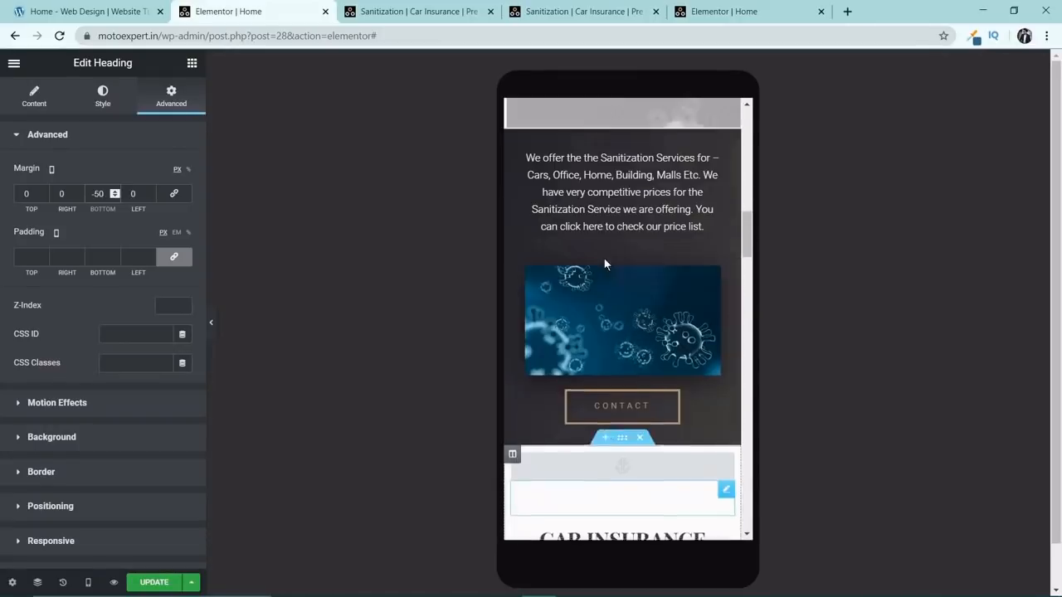
right_click(708, 322)
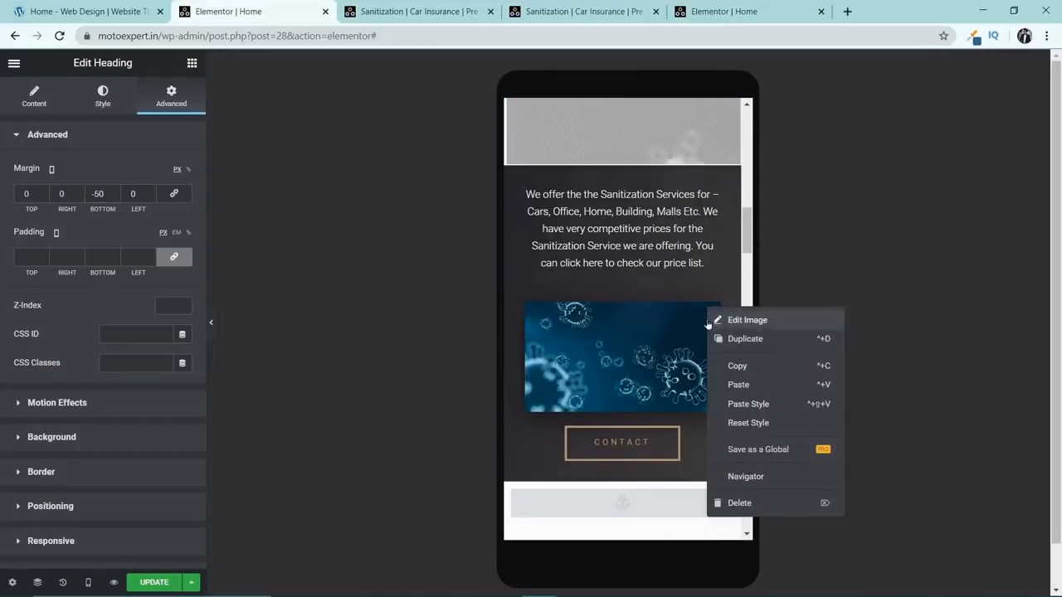
click(737, 366)
scroll(664, 333, down, 5)
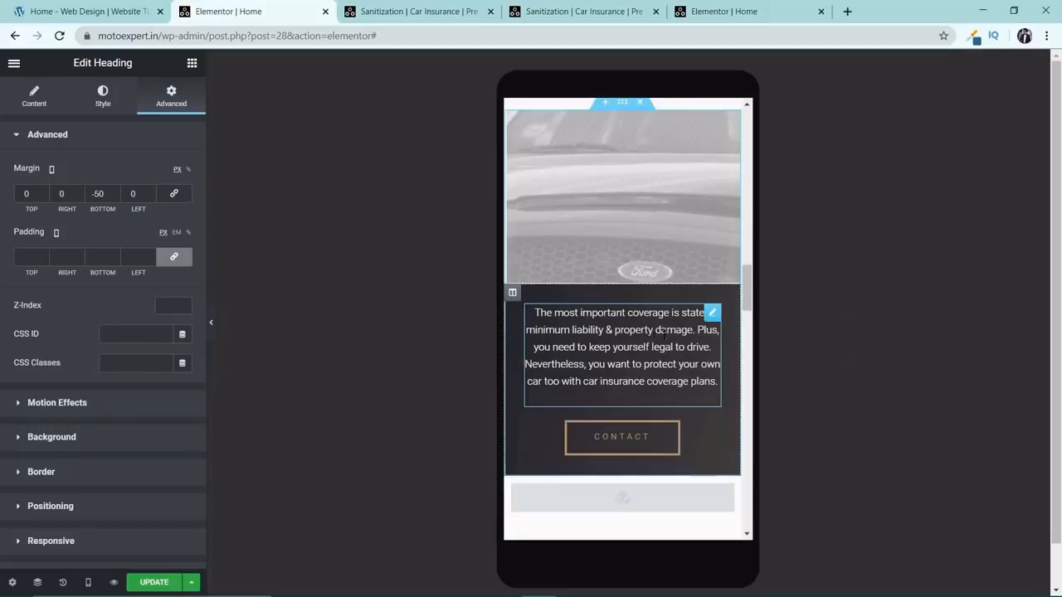
right_click(513, 294)
click(593, 389)
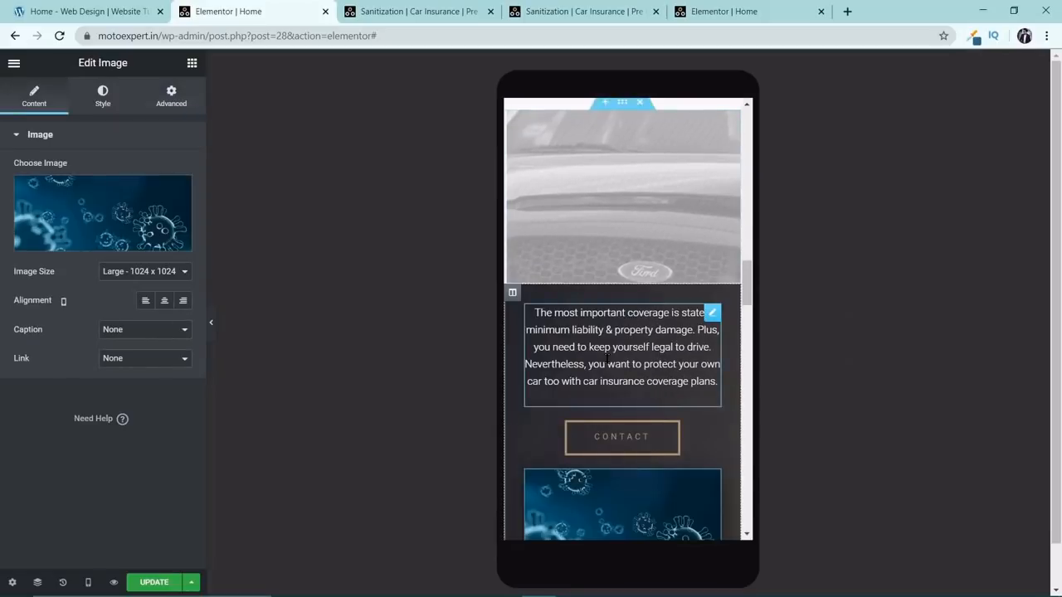
scroll(658, 453, down, 1)
drag(715, 417, 683, 346)
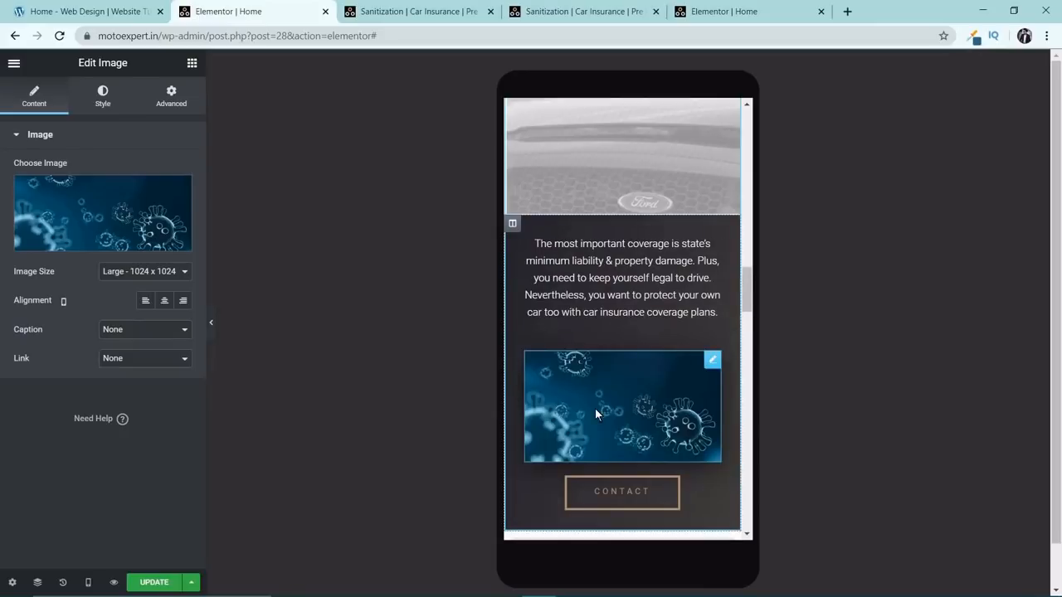
Replace the copied virus image in the Car Insurance column with the damaged black car photo from the media library.
click(92, 219)
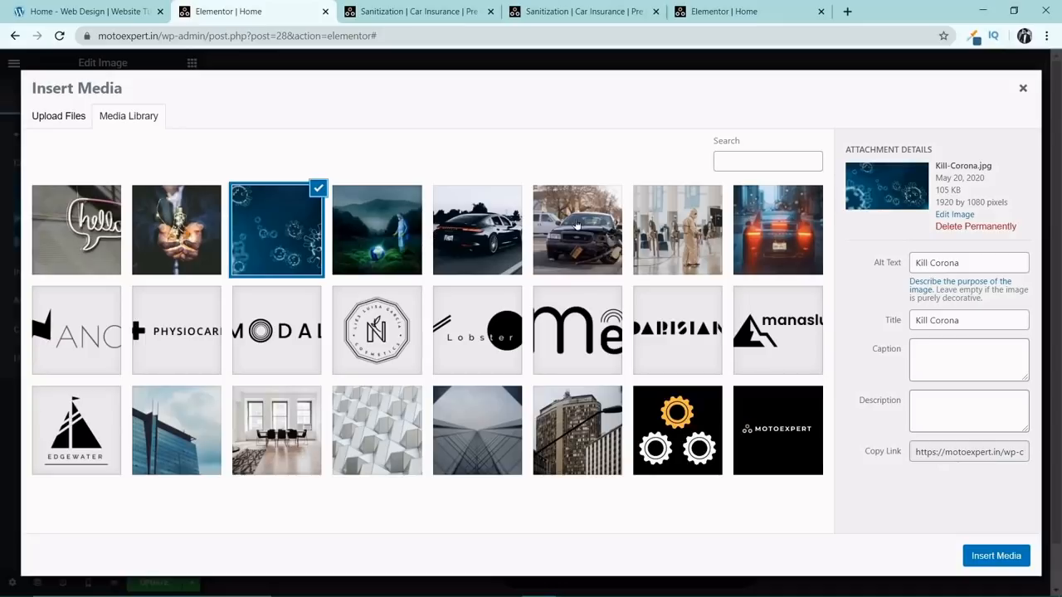
click(577, 226)
click(973, 560)
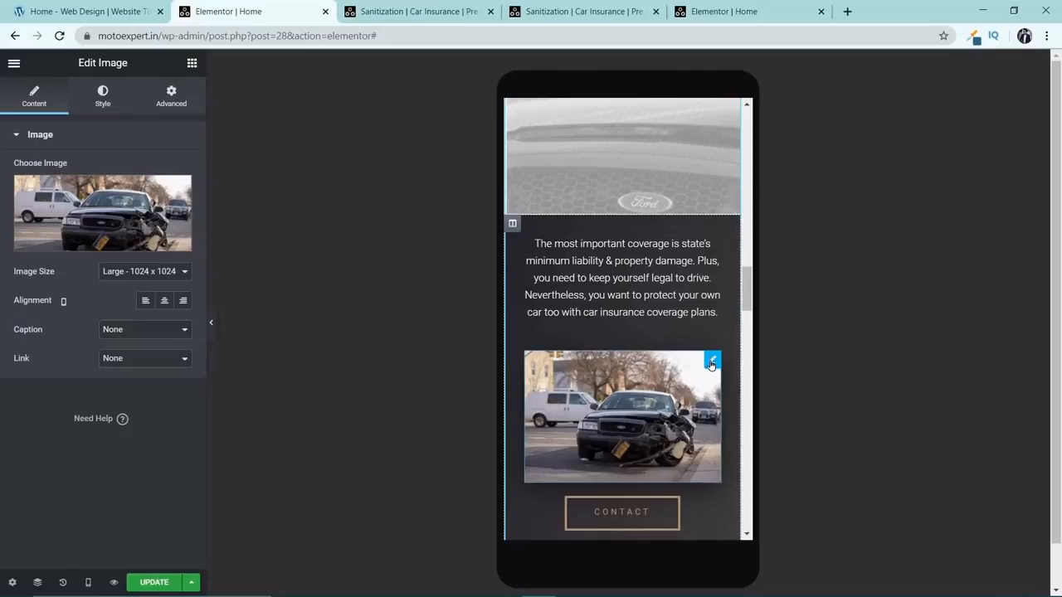
Check the responsive visibility settings of the damaged car image in the Car Insurance column.
click(171, 95)
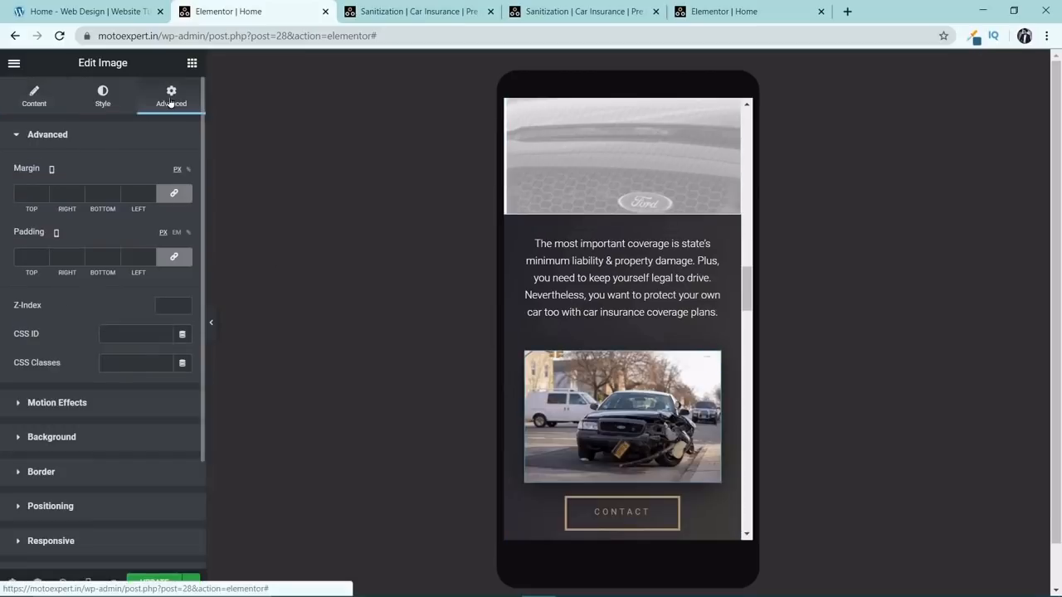
click(63, 541)
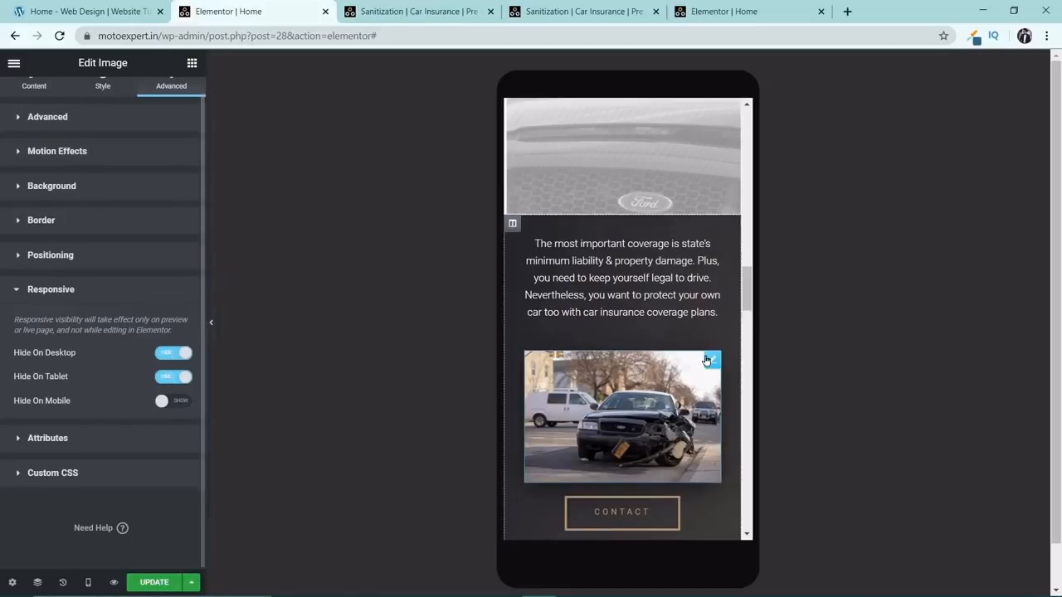
scroll(692, 351, up, 5)
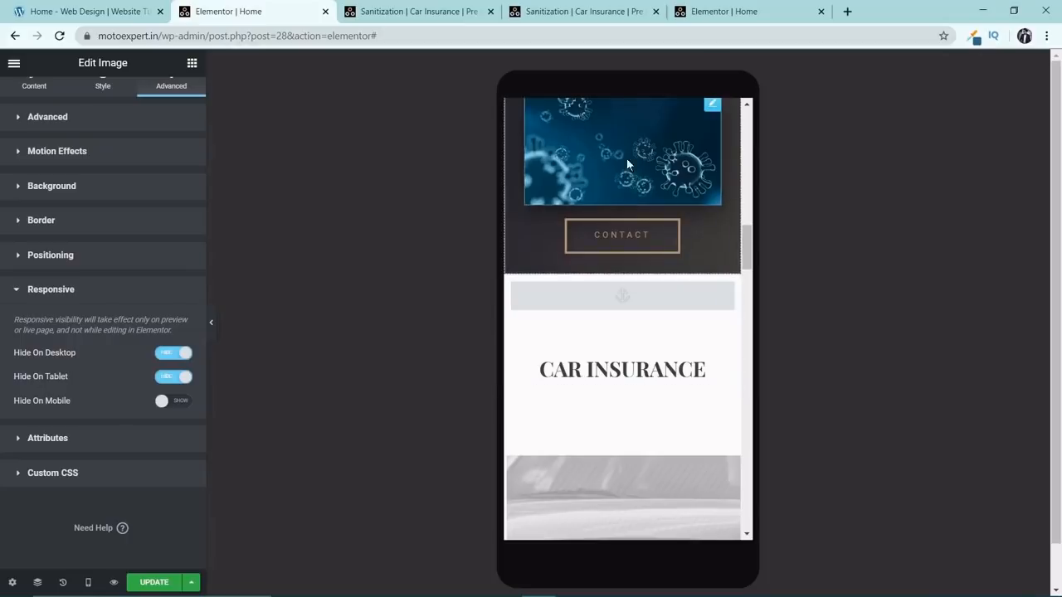
Copy the Sanitization Services heading and paste its style onto the Car Insurance heading.
scroll(634, 307, down, 3)
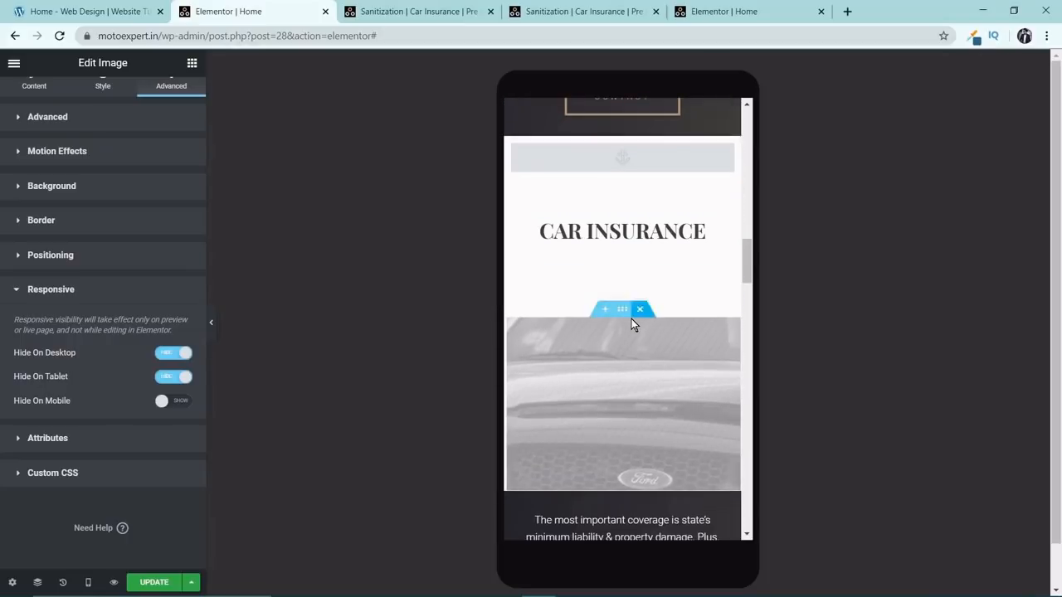
scroll(631, 319, down, 5)
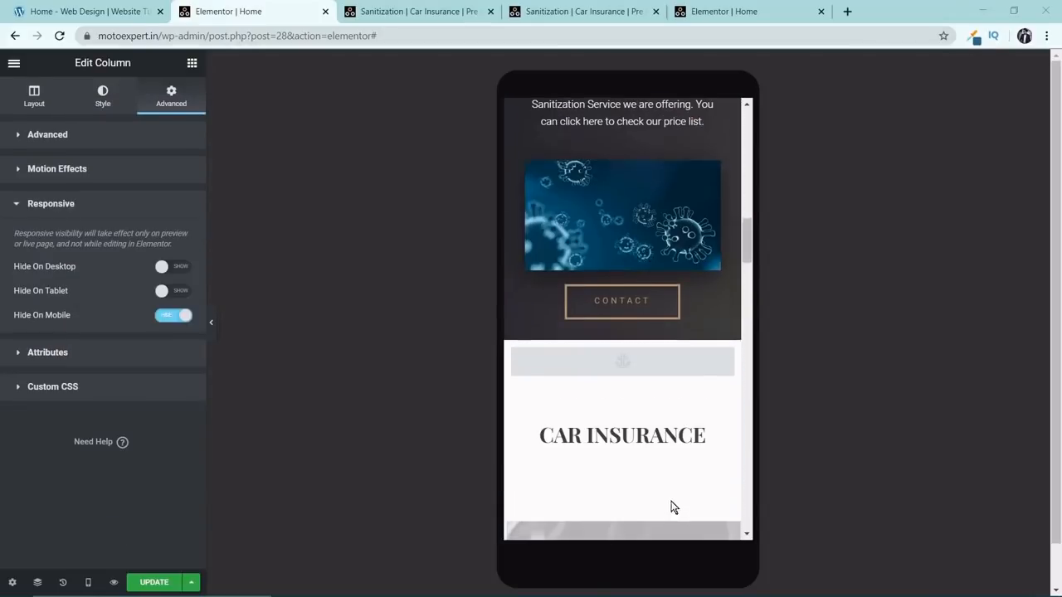
scroll(622, 365, down, 5)
scroll(620, 358, up, 5)
scroll(620, 358, up, 5)
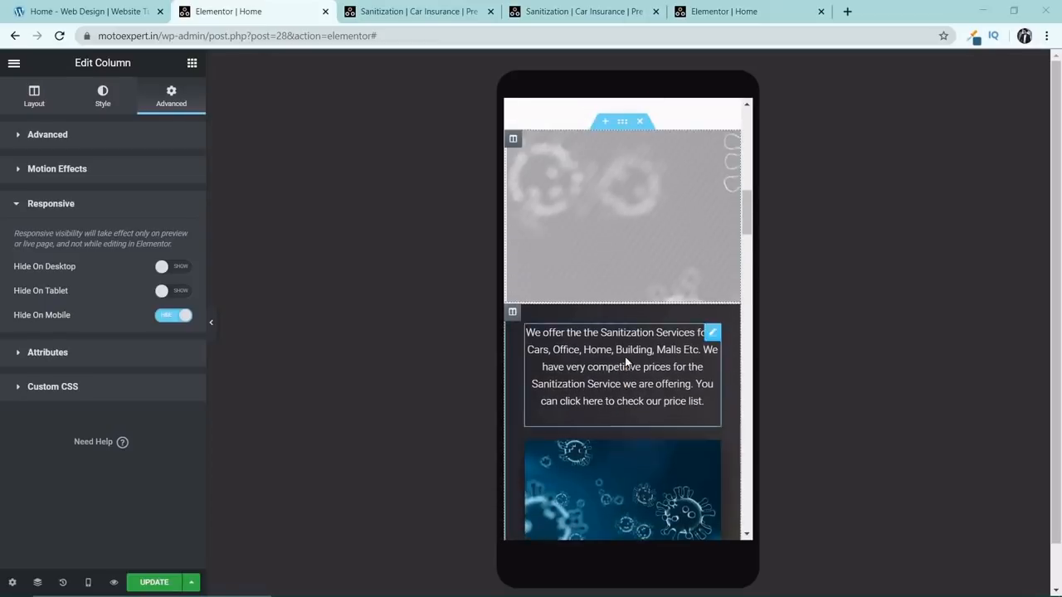
right_click(626, 197)
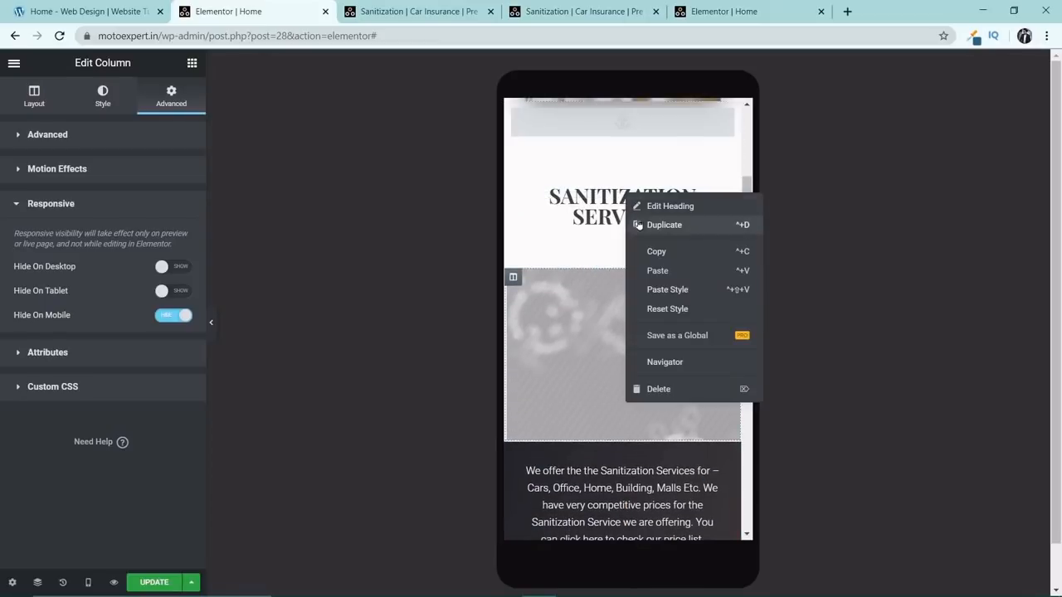
click(644, 249)
scroll(643, 249, down, 5)
scroll(642, 248, down, 2)
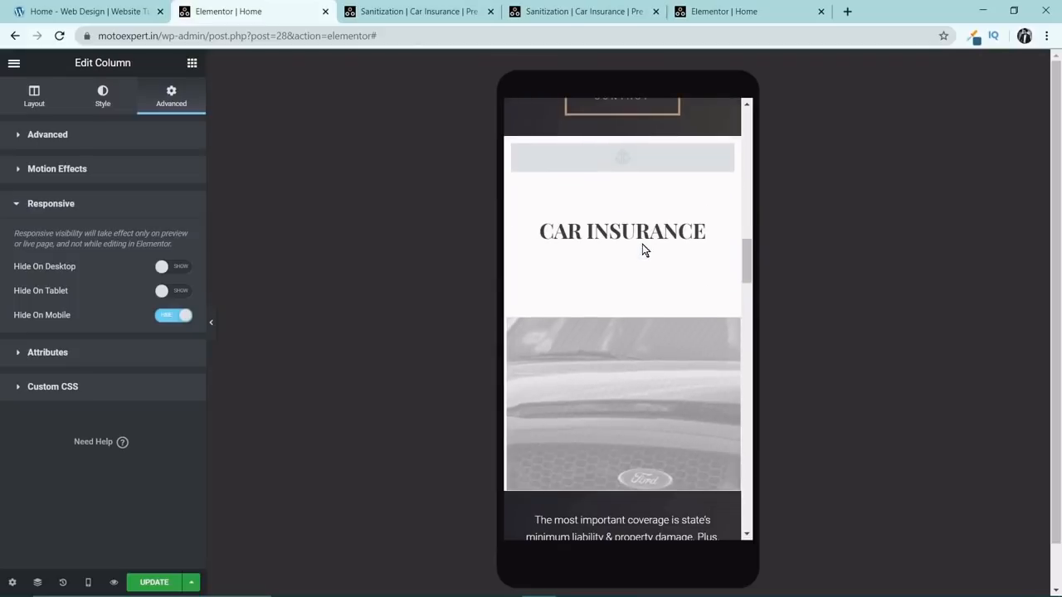
right_click(643, 228)
click(700, 322)
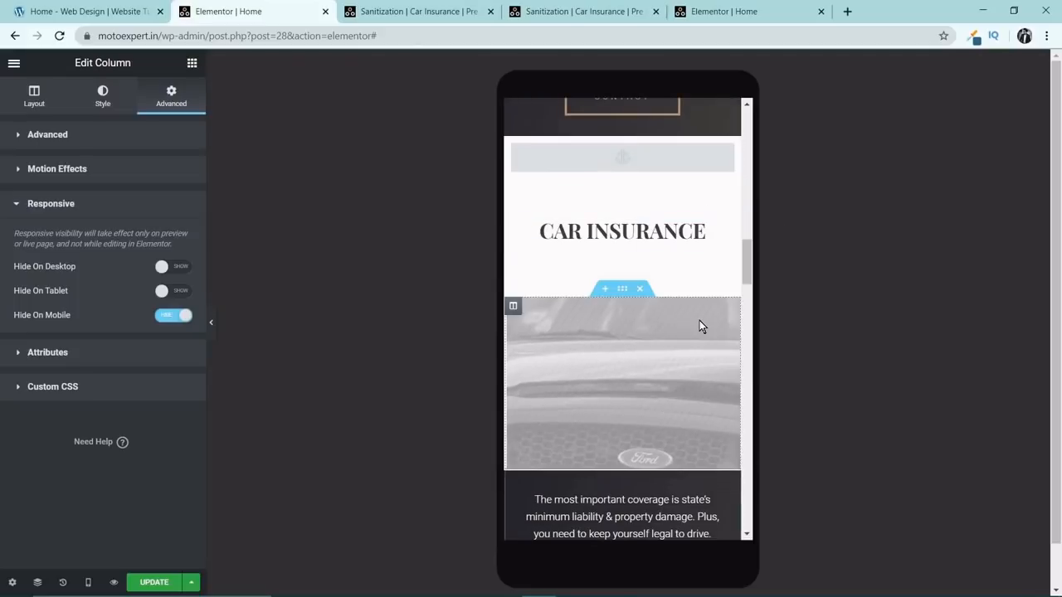
Compare the heading spacing in the service sections and paste the copied heading style onto the Pre Owned Cars heading.
scroll(653, 419, up, 10)
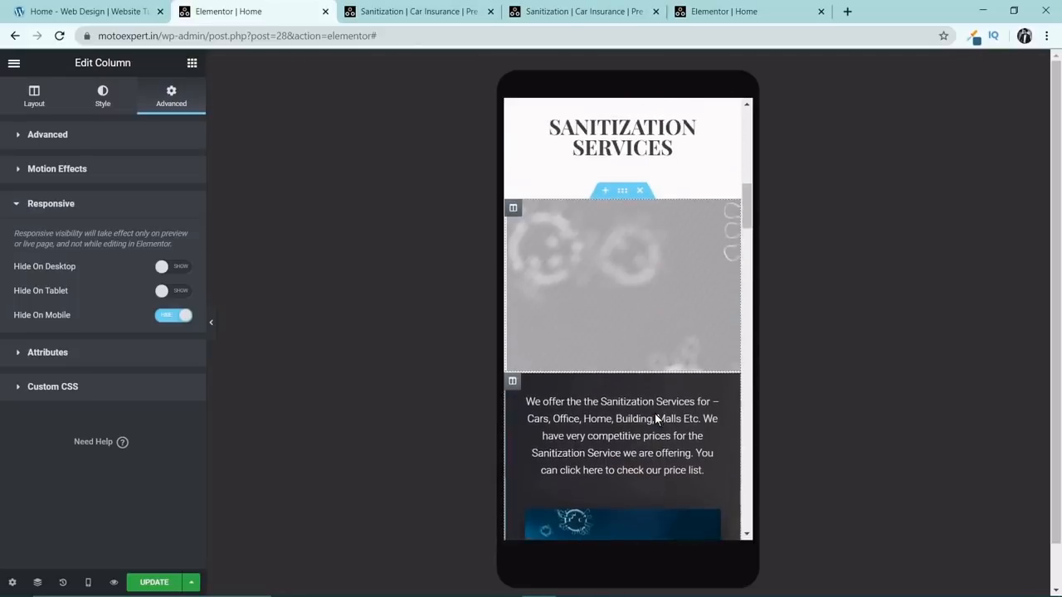
scroll(634, 349, down, 3)
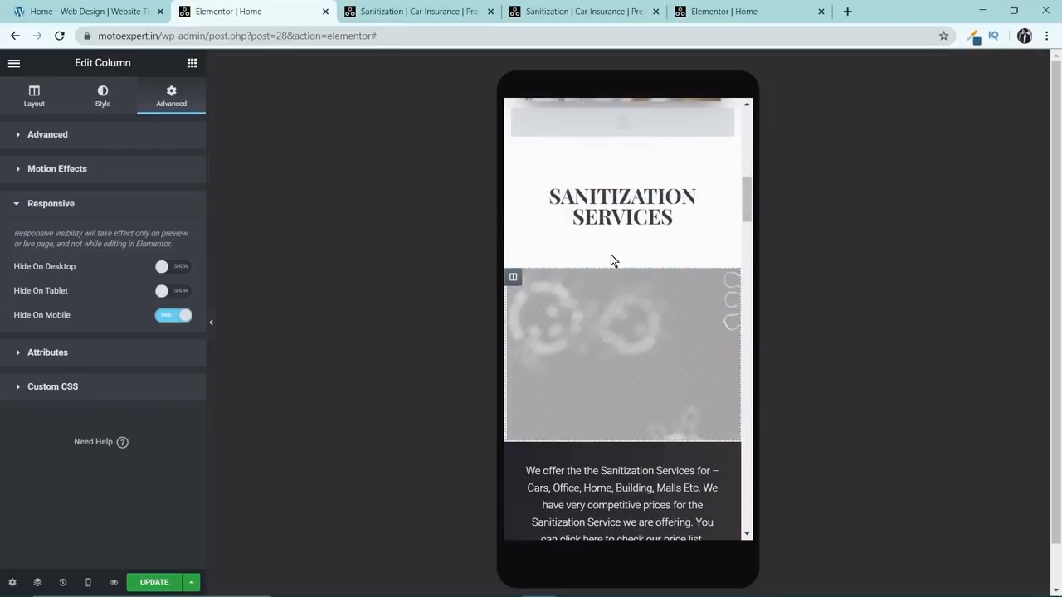
scroll(639, 345, down, 7)
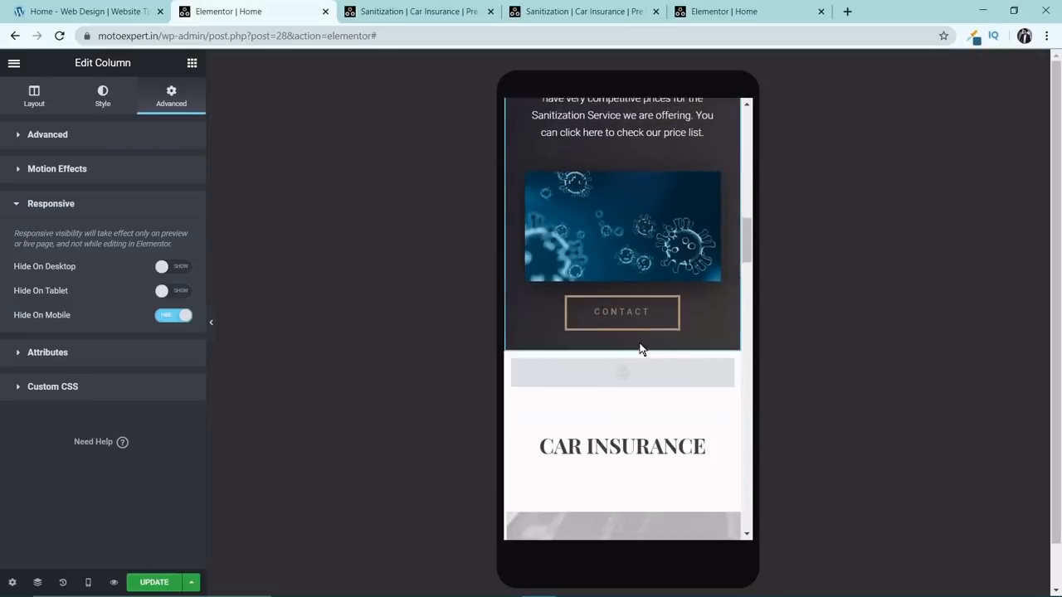
scroll(640, 349, down, 7)
right_click(723, 352)
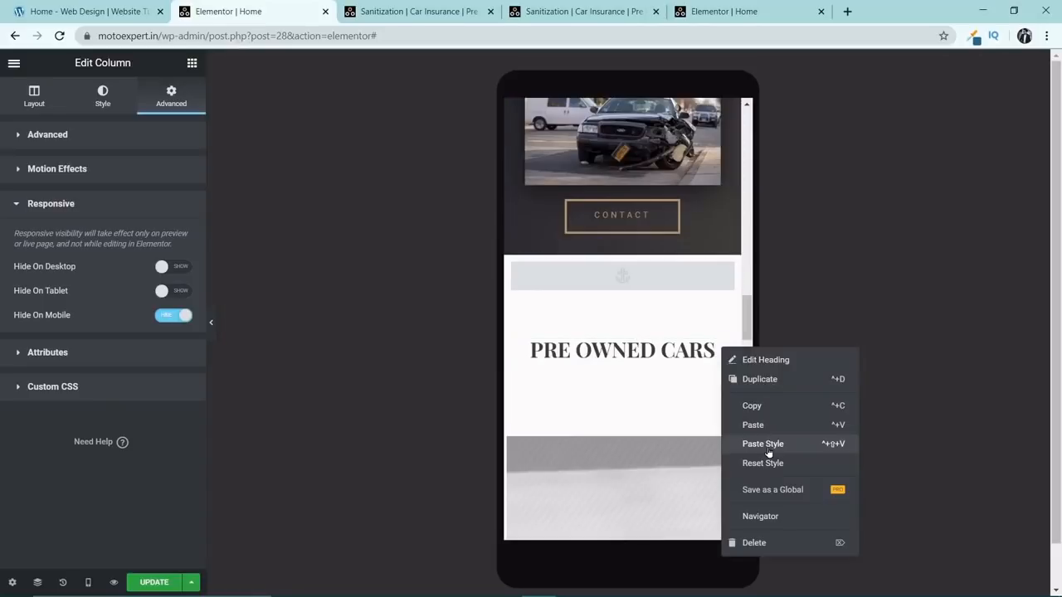
click(767, 453)
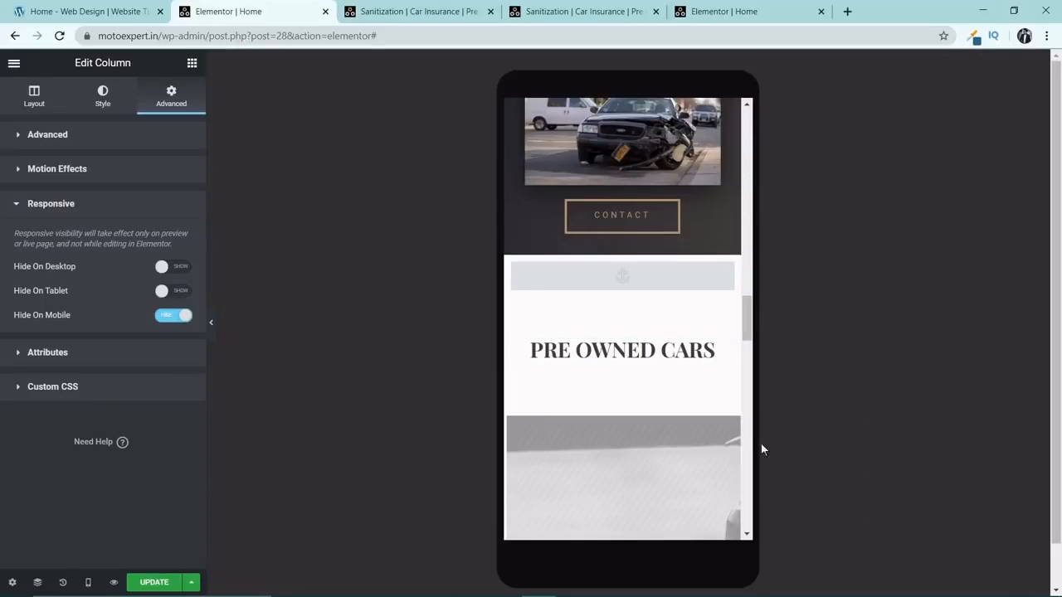
Copy the damaged car image from the Car Insurance column into the Pre Owned Cars text column, between the description and the Contact button.
scroll(671, 404, up, 3)
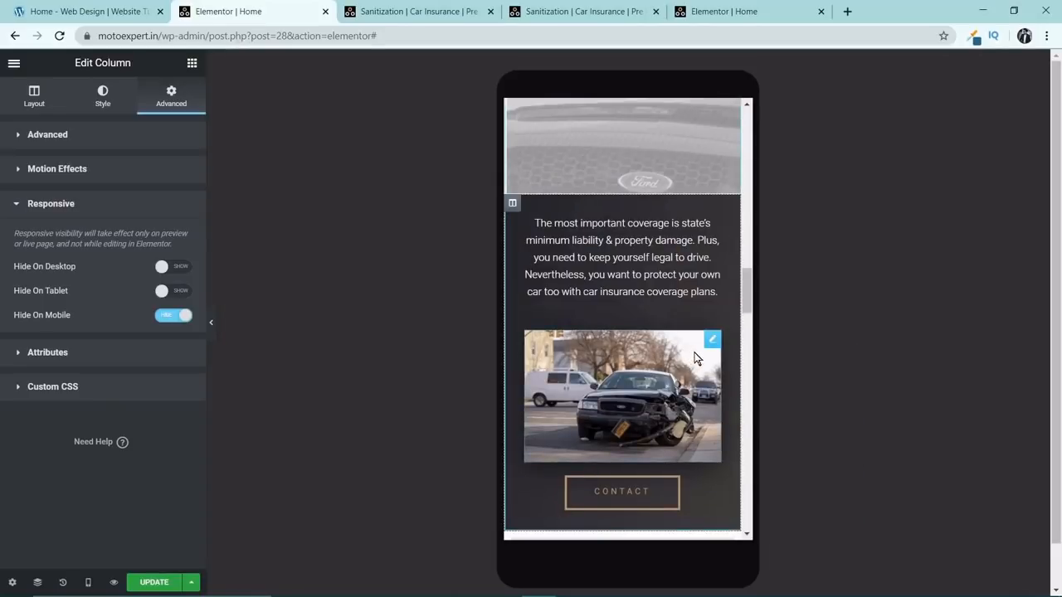
right_click(712, 398)
click(726, 396)
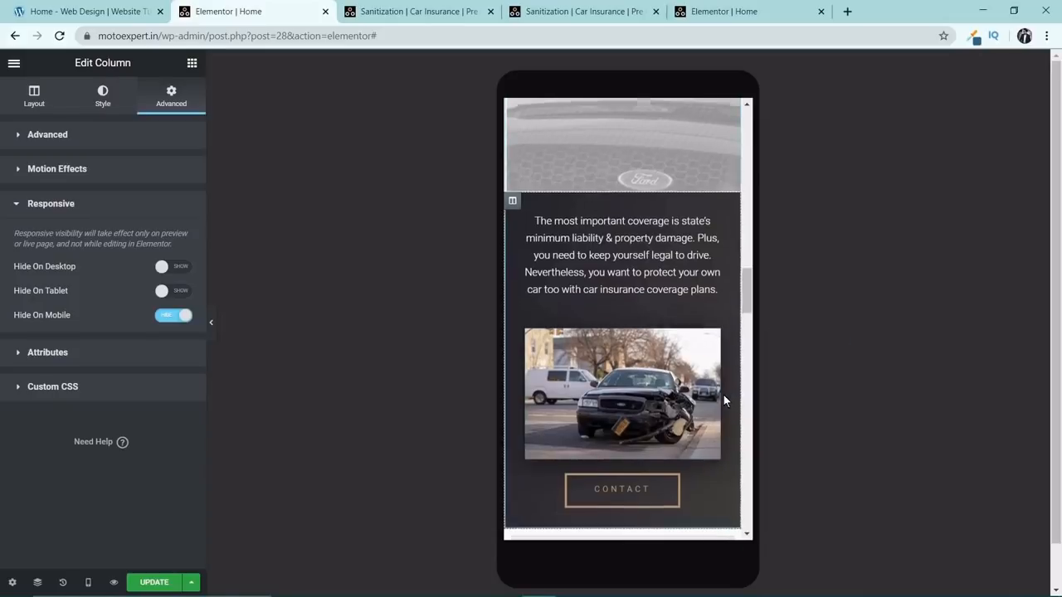
scroll(723, 396, down, 5)
scroll(676, 355, up, 2)
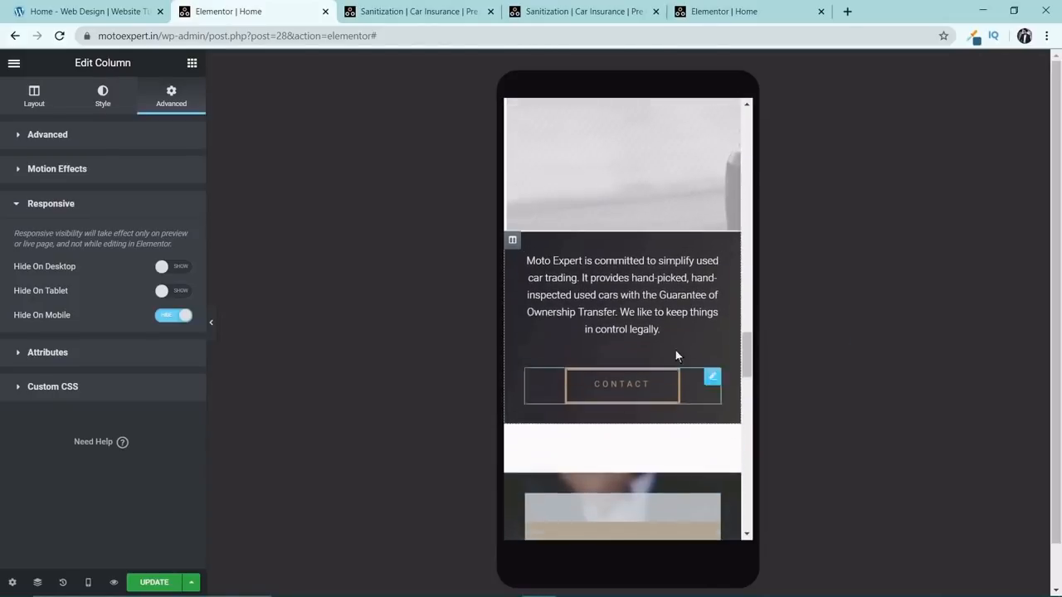
right_click(513, 251)
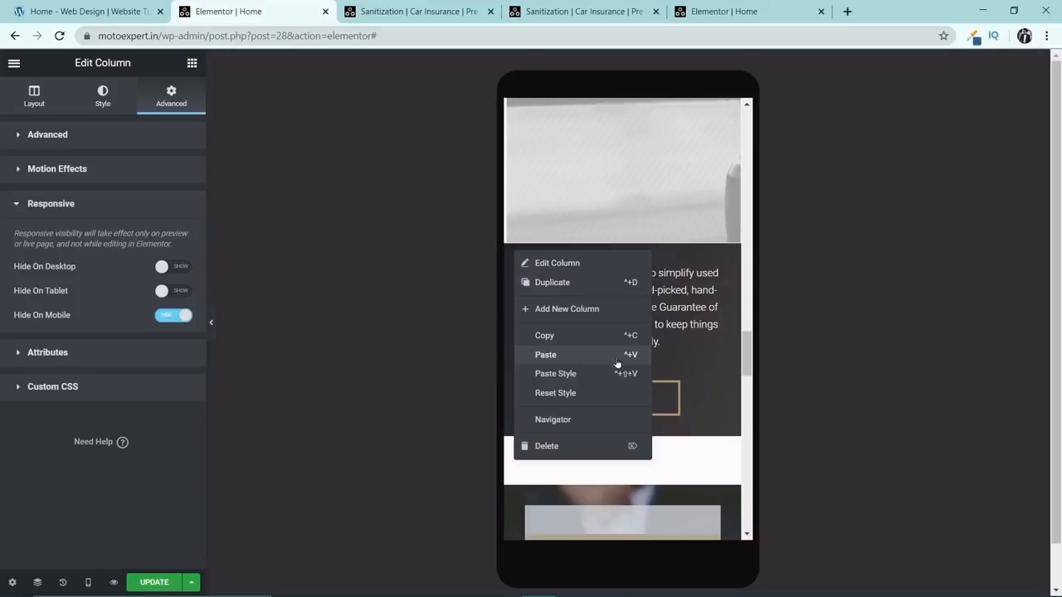
click(618, 355)
scroll(679, 402, down, 2)
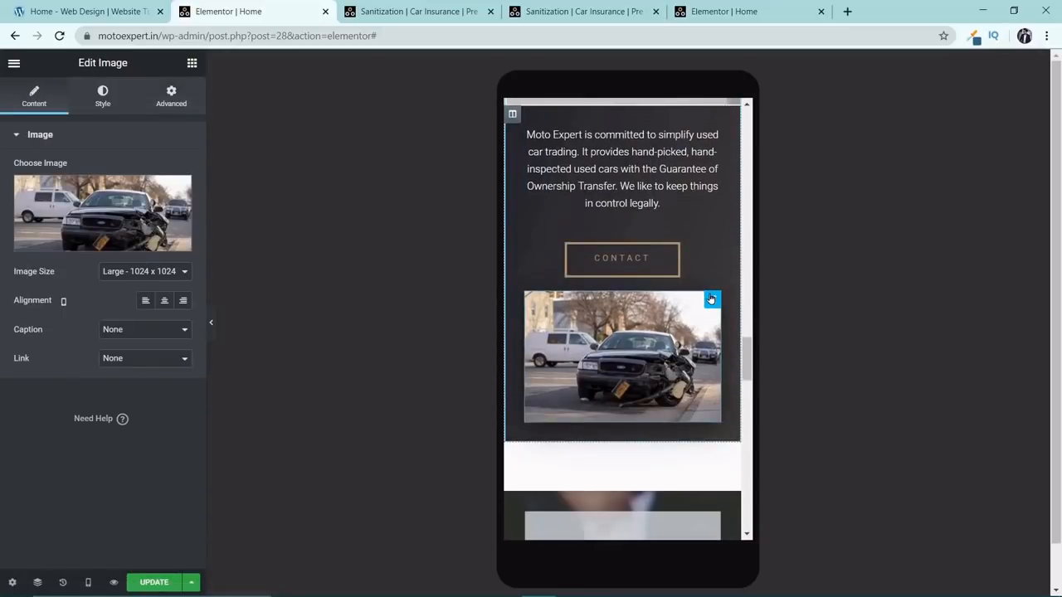
drag(711, 300, 704, 247)
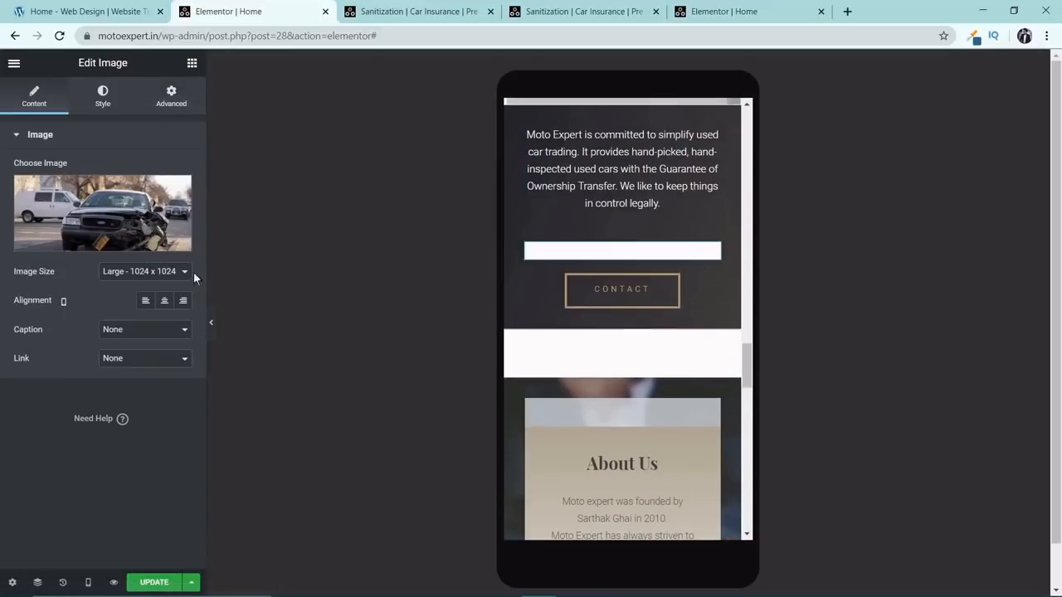
Replace the copied damaged car image in the Pre Owned Cars column with the black Porsche road photo from the media library.
click(100, 206)
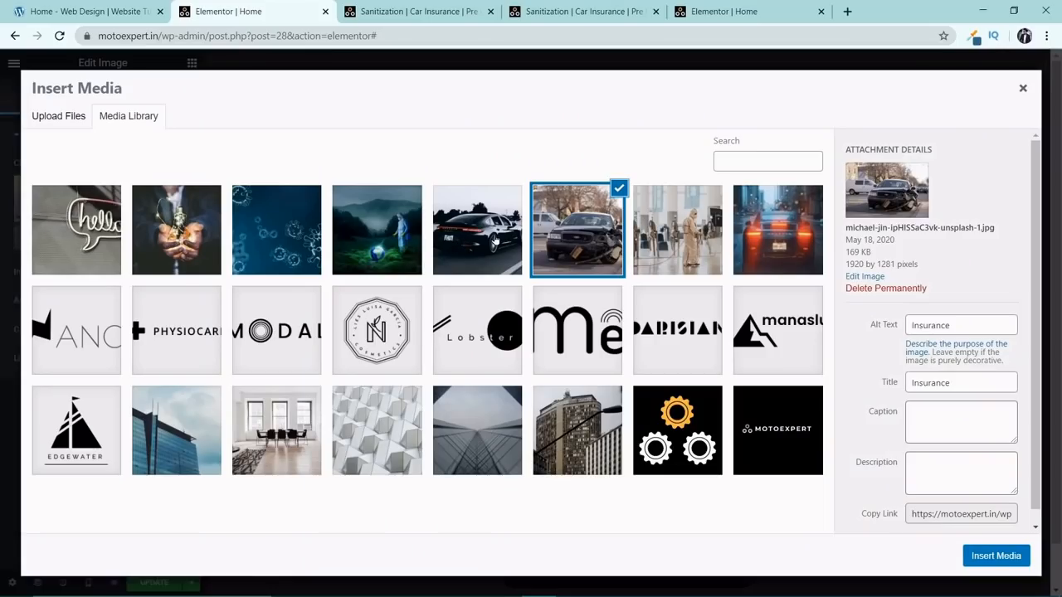
click(496, 240)
click(995, 556)
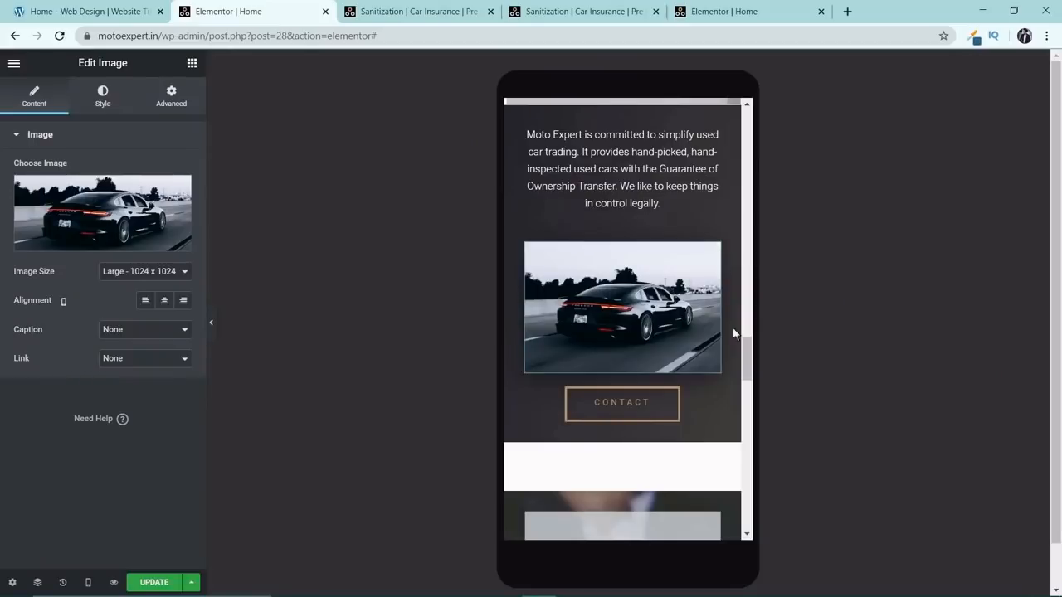
scroll(671, 383, up, 1)
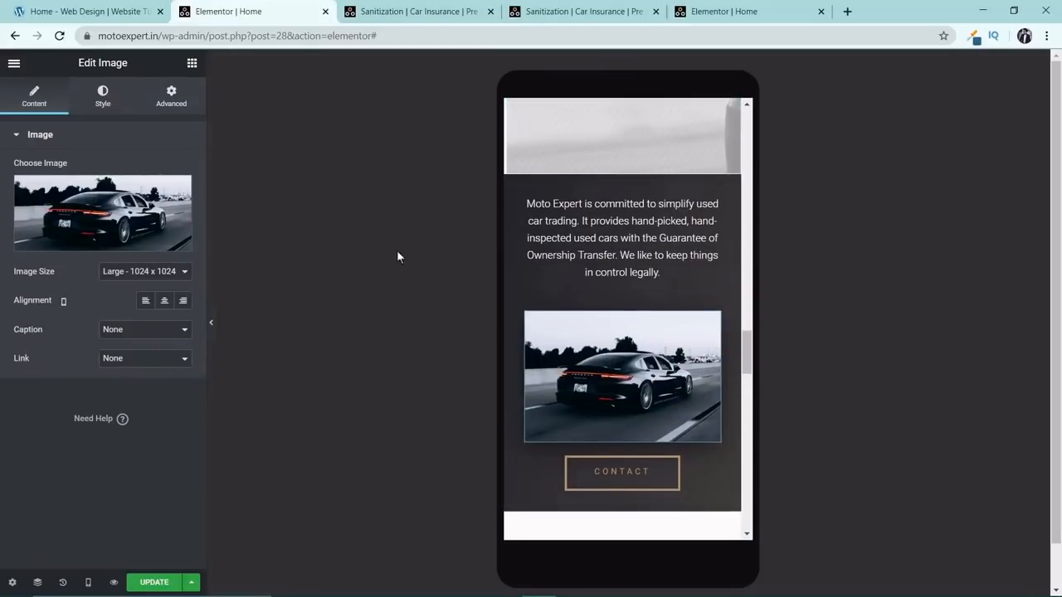
Check the responsive visibility settings of the black Porsche image in the Pre Owned Cars column.
click(171, 97)
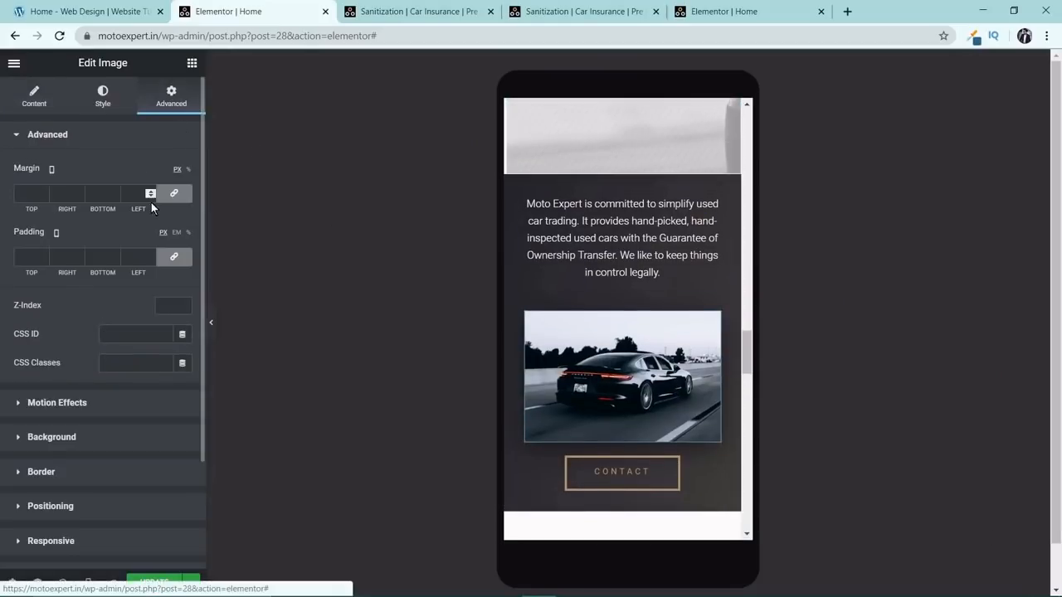
scroll(112, 415, down, 2)
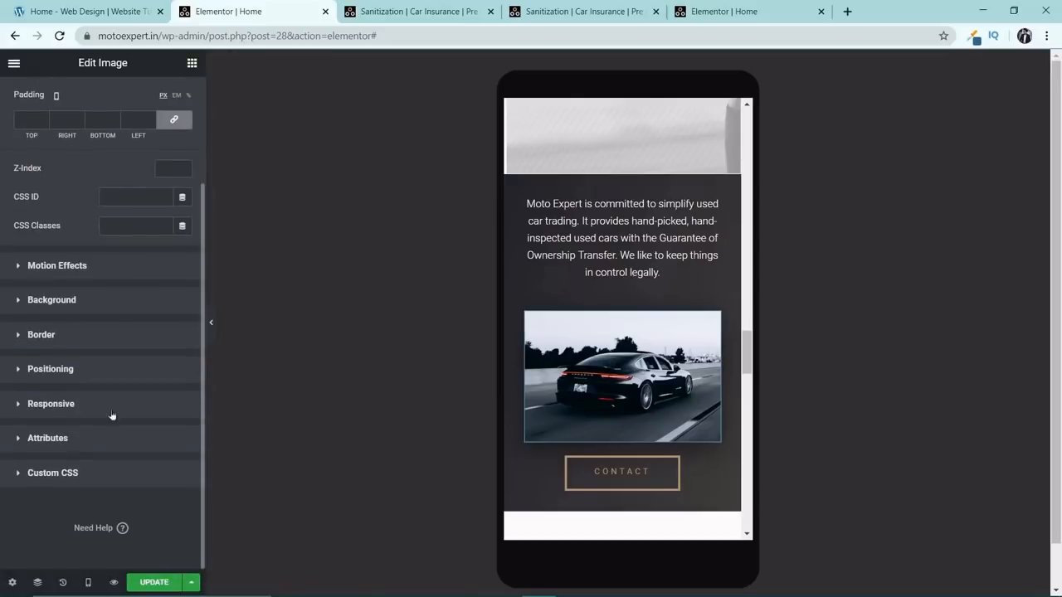
click(61, 406)
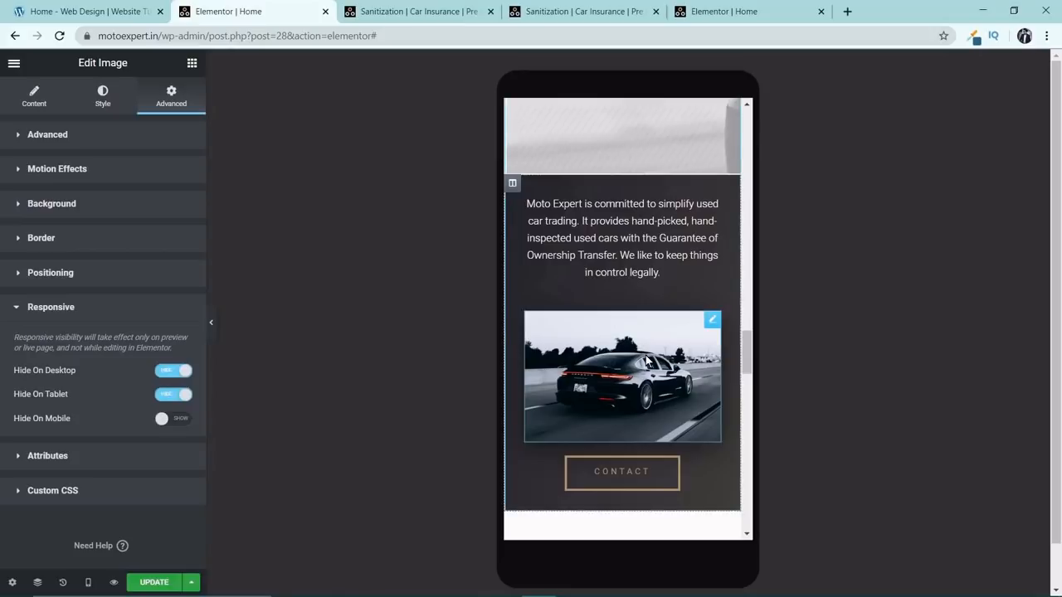
scroll(649, 360, up, 5)
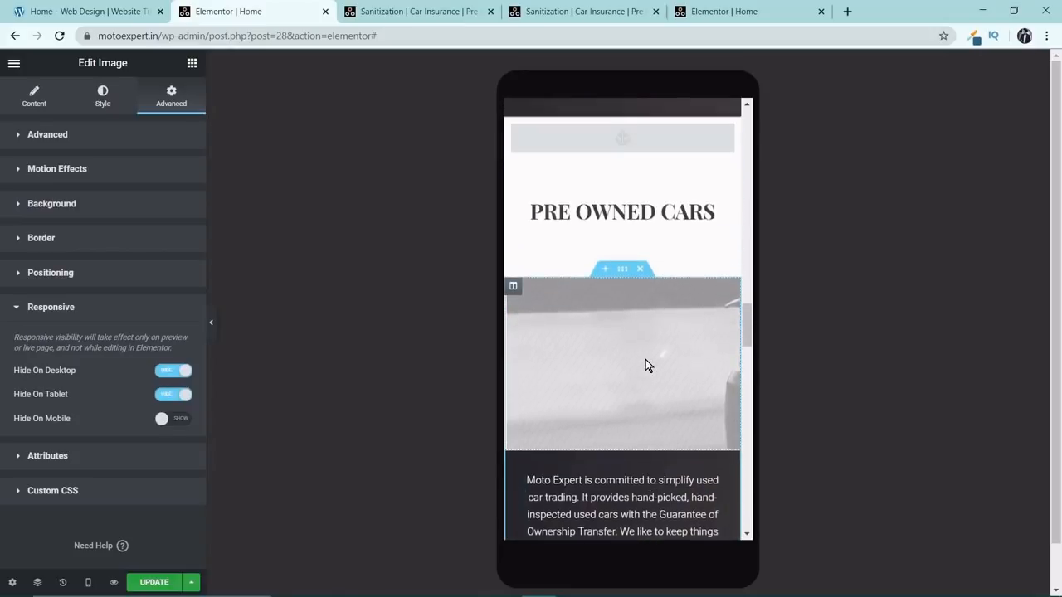
scroll(646, 361, up, 2)
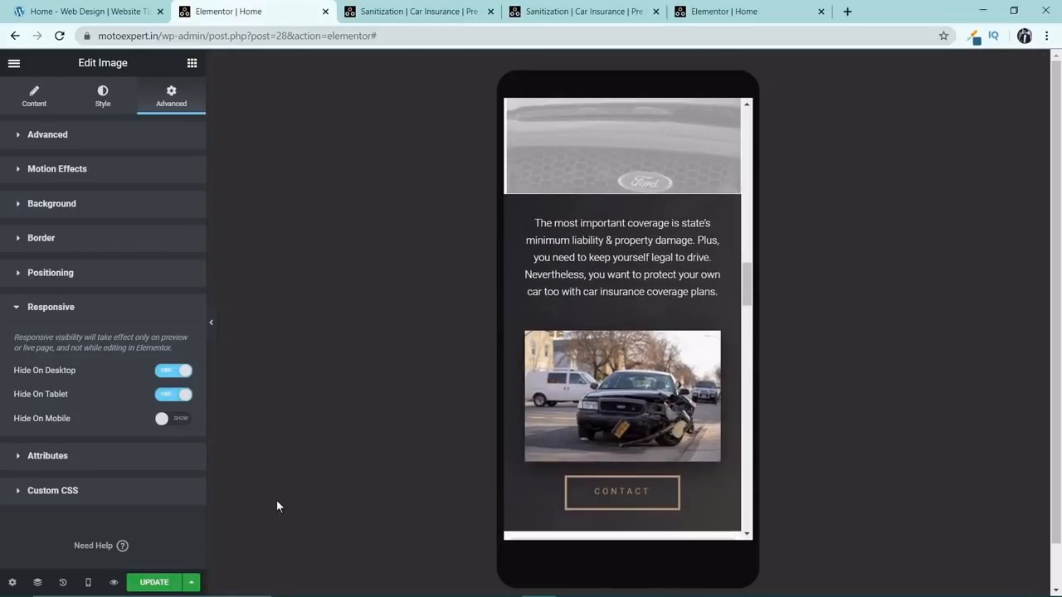
Update the home page and reload the live motoexpert.in page in the browser's mobile view.
click(153, 581)
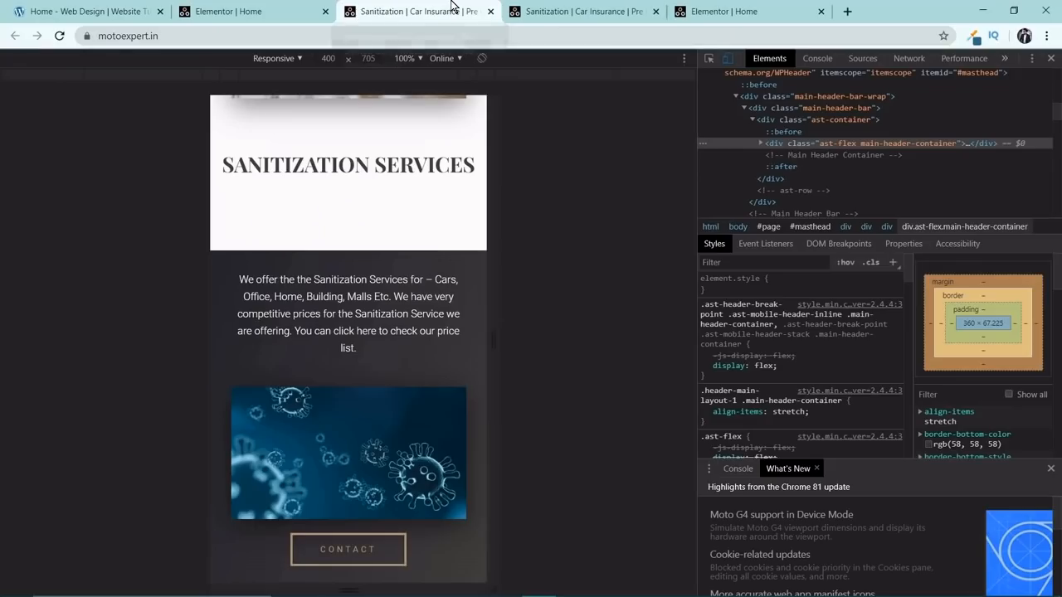
click(452, 10)
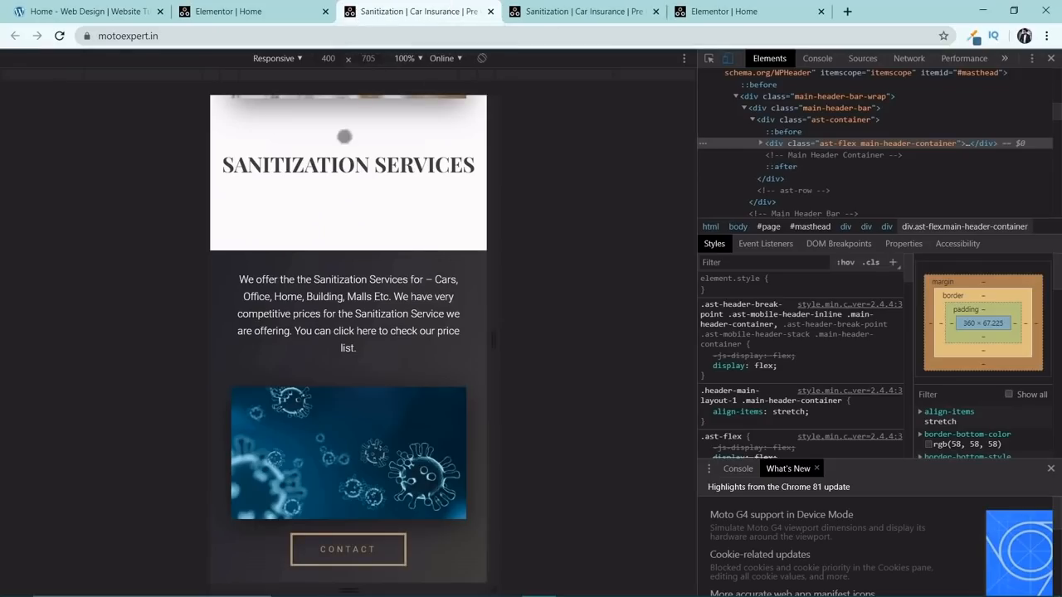
click(59, 36)
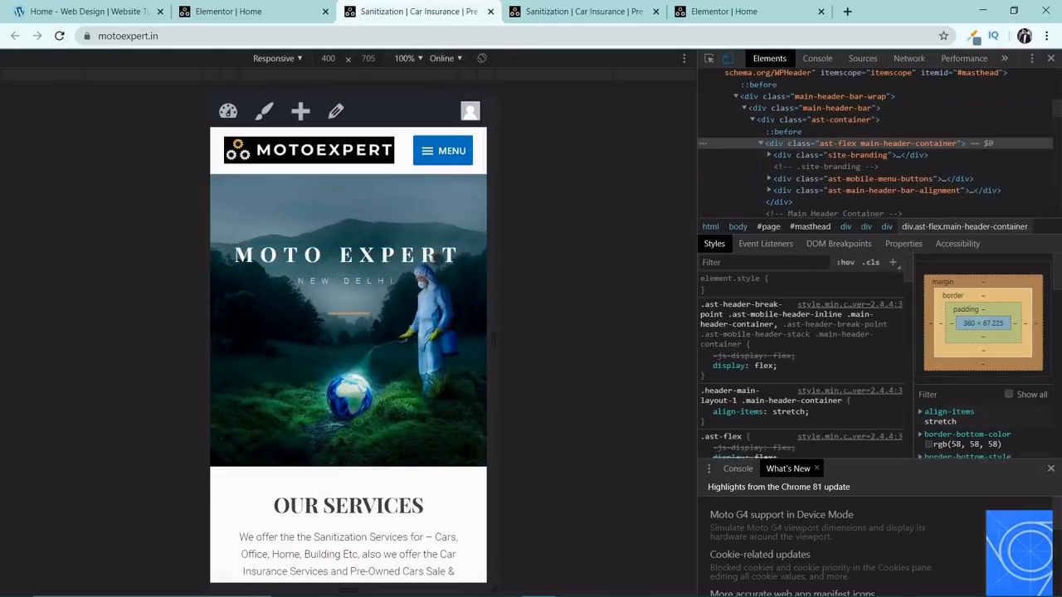
Examine the live page's mobile layout from the hero to Pre Owned Cars, checking the heading spacing and mobile-only images.
scroll(448, 242, down, 1)
scroll(362, 178, up, 1)
scroll(356, 205, down, 4)
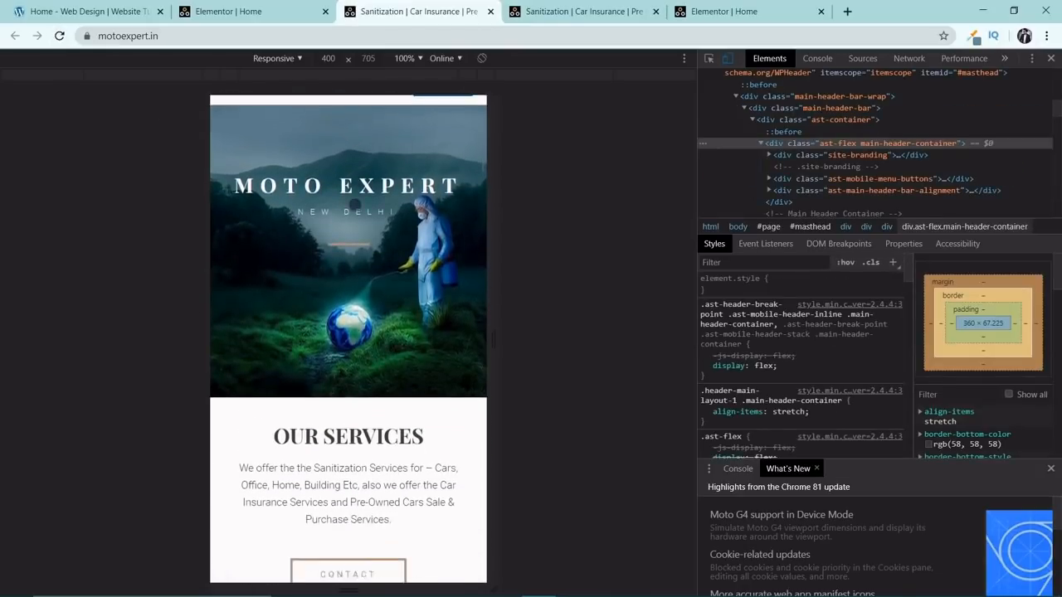
scroll(357, 204, down, 5)
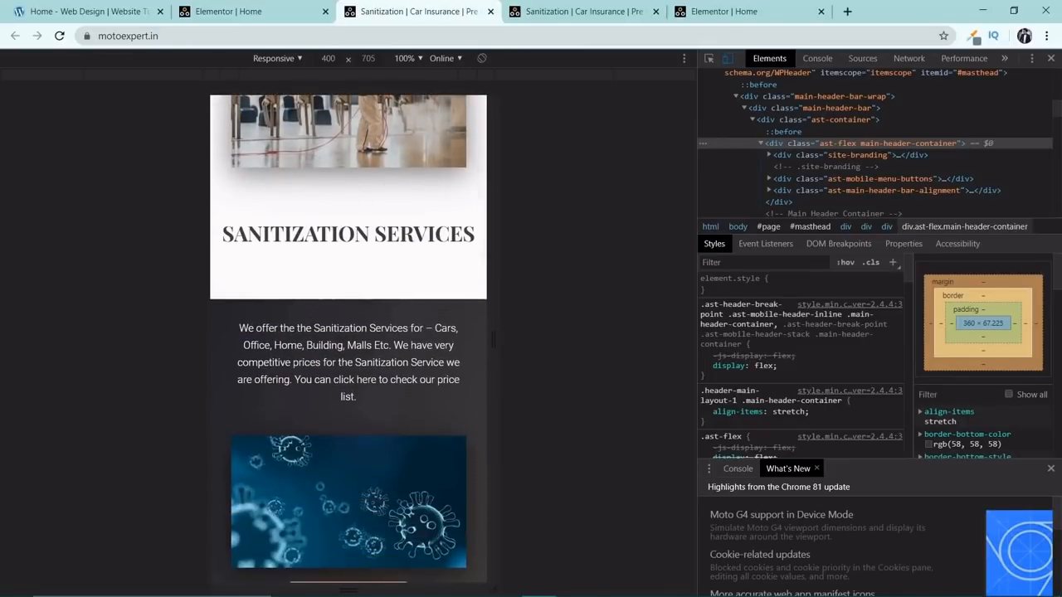
scroll(407, 270, down, 1)
scroll(405, 270, down, 1)
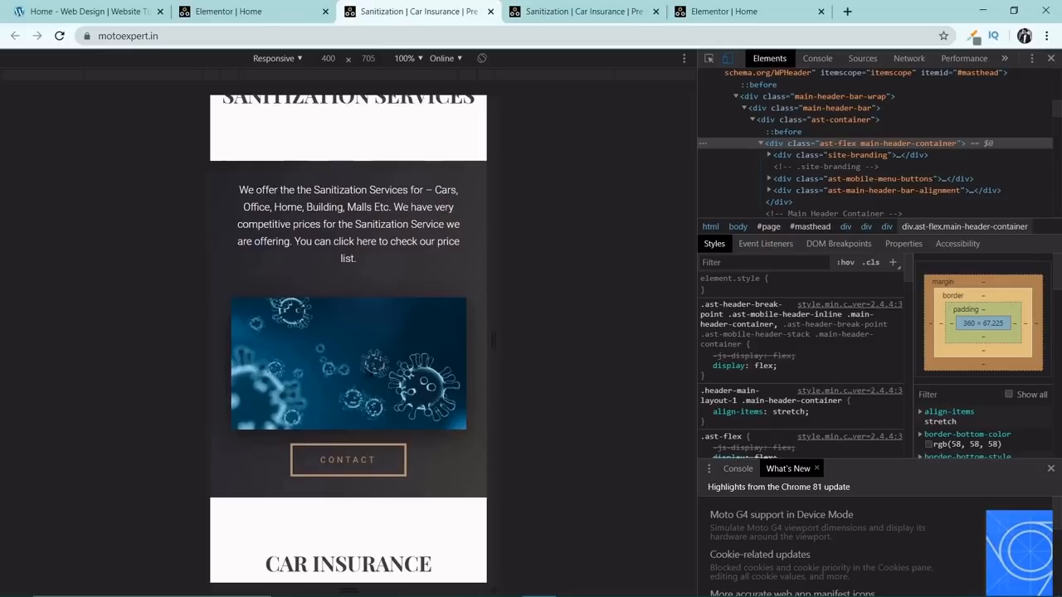
scroll(390, 407, down, 2)
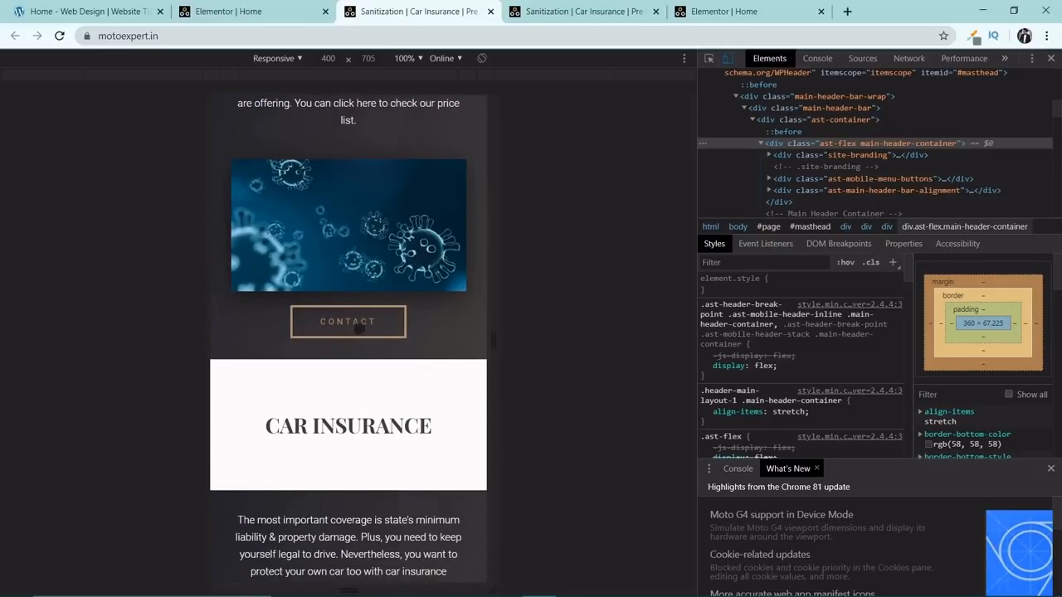
scroll(358, 328, down, 3)
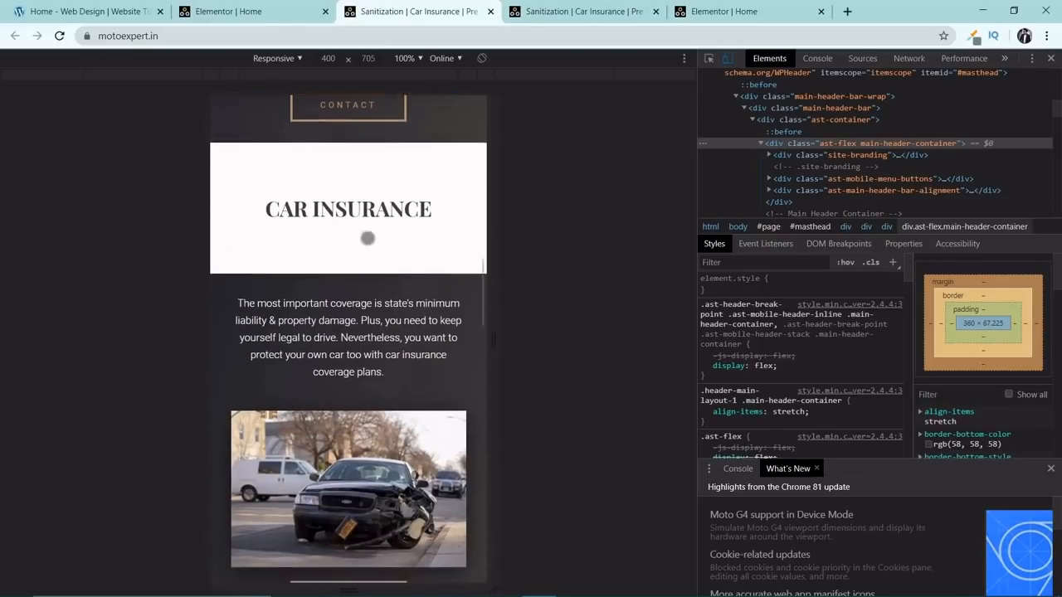
scroll(368, 238, down, 2)
scroll(320, 242, down, 1)
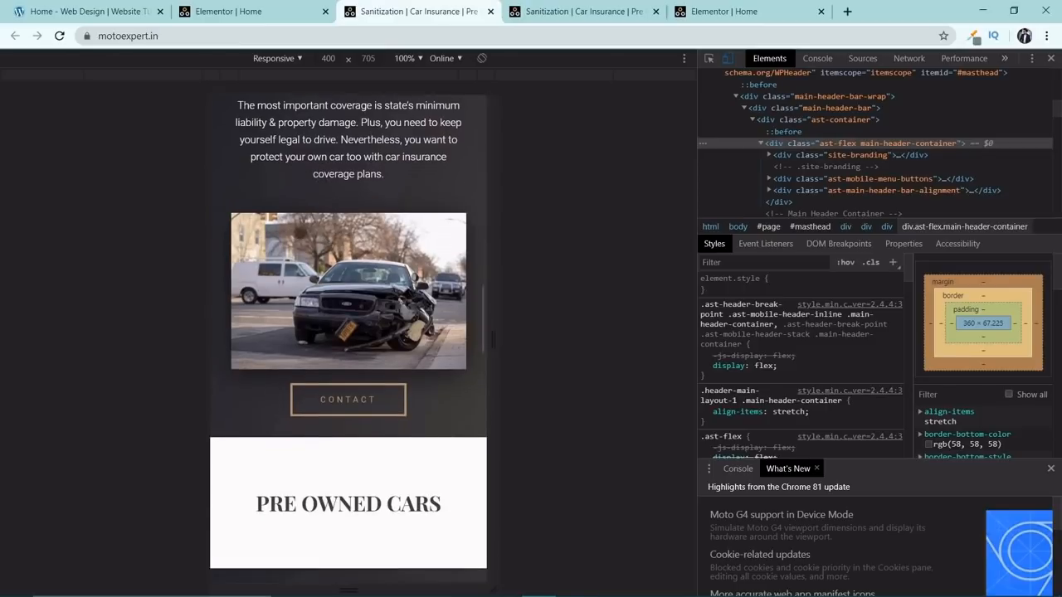
scroll(356, 294, down, 4)
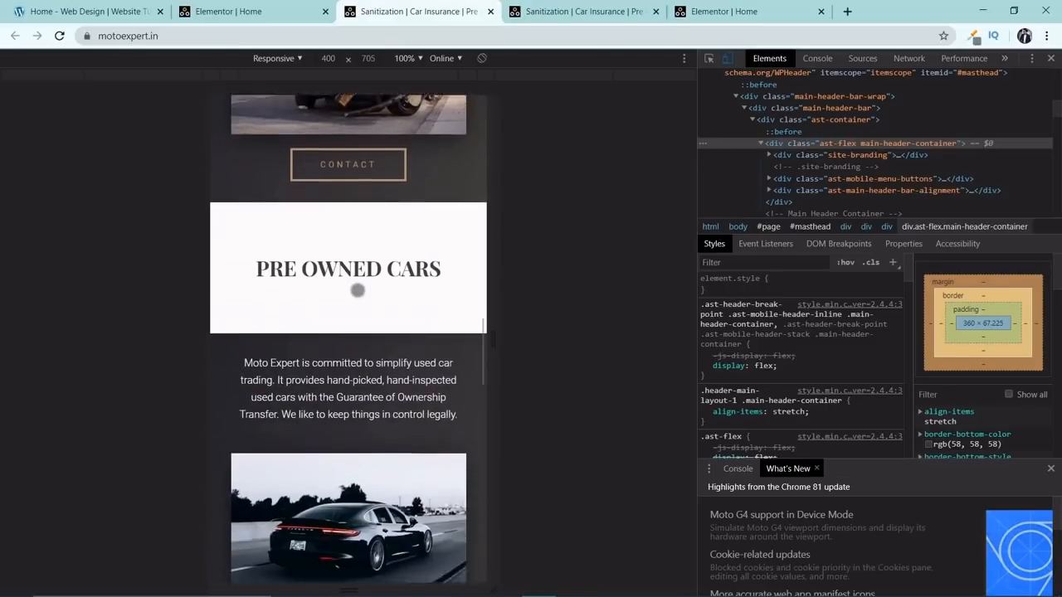
Examine the live page's mobile layout from Pre Owned Cars through About Us and Contact Us to the footer, returning to the hero.
scroll(380, 254, down, 1)
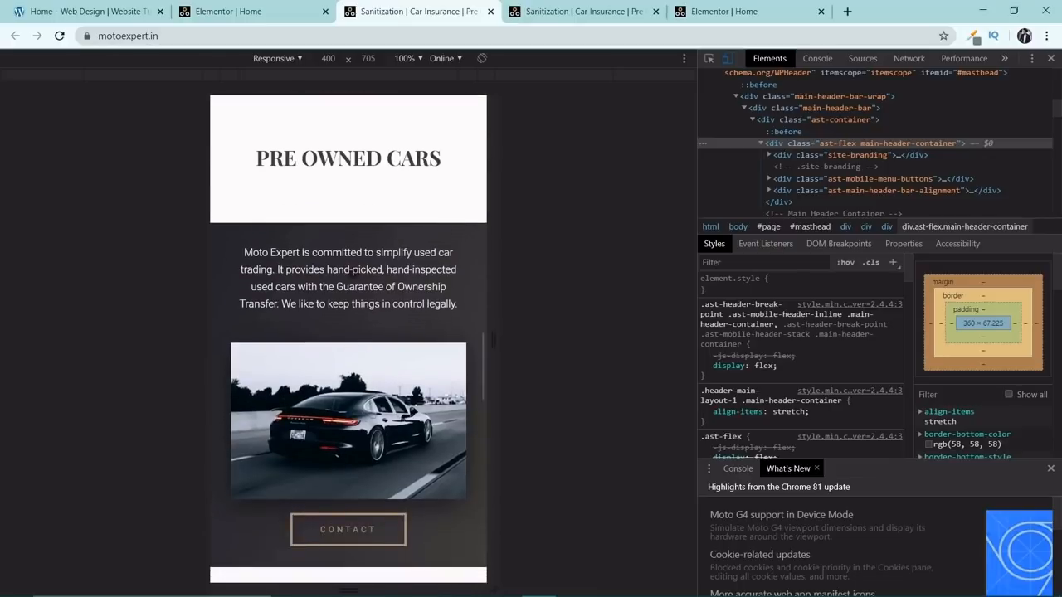
scroll(375, 303, down, 6)
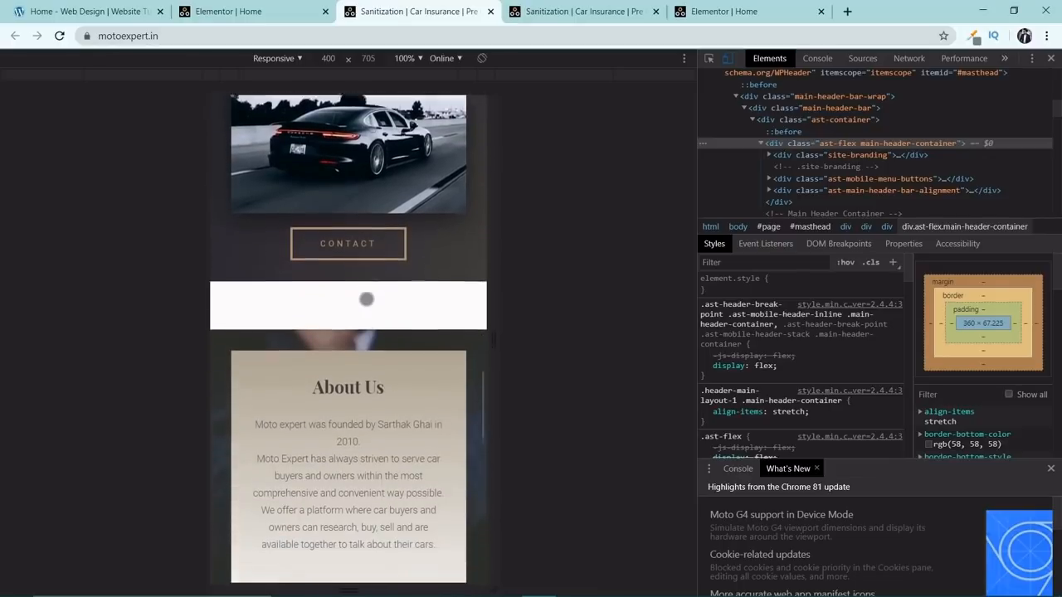
scroll(371, 291, down, 2)
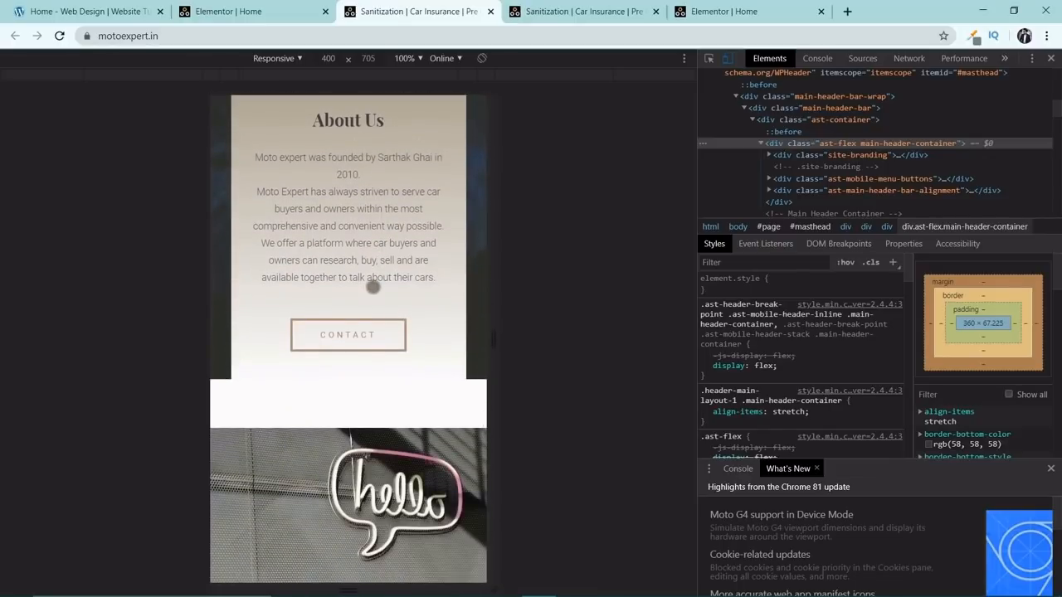
scroll(373, 288, down, 6)
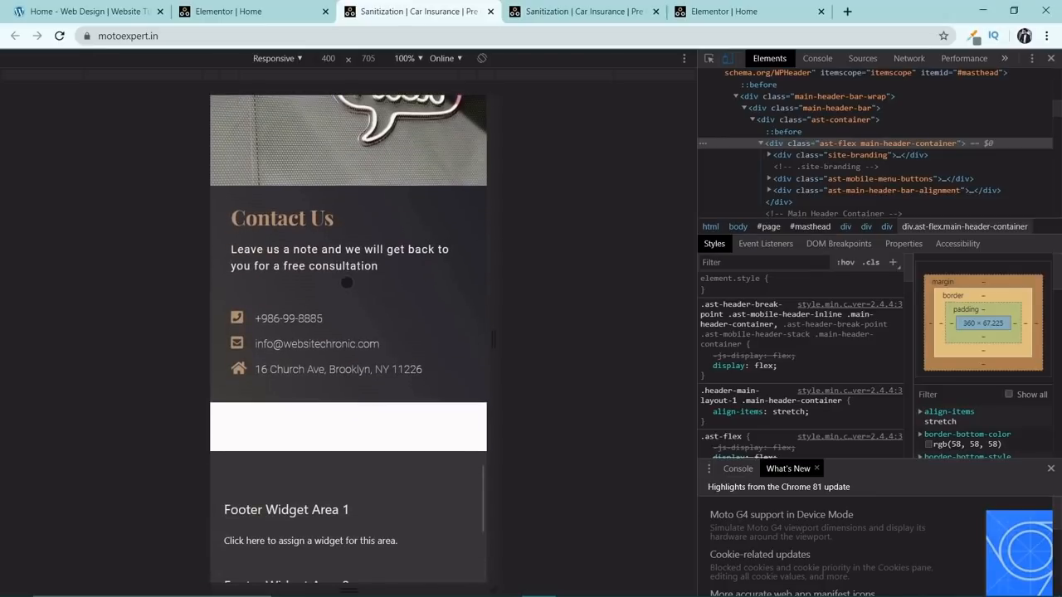
scroll(347, 281, down, 5)
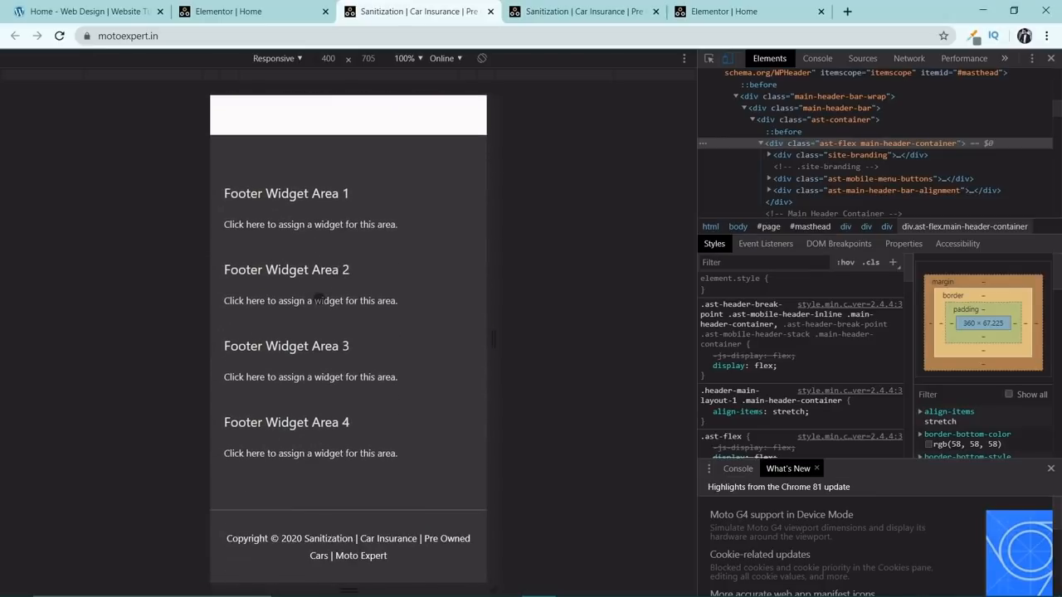
scroll(346, 363, up, 20)
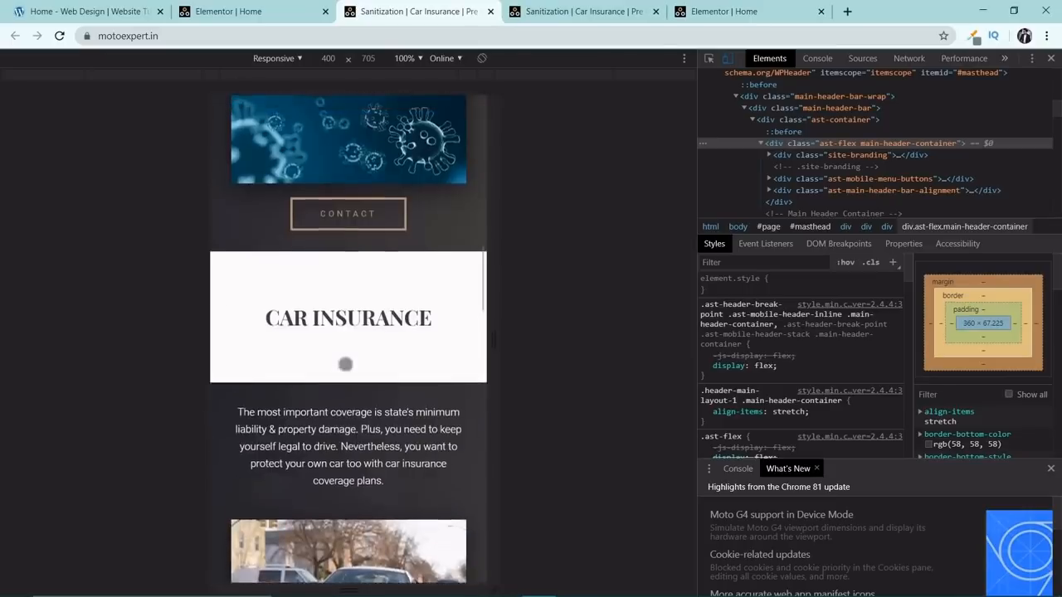
scroll(346, 364, up, 10)
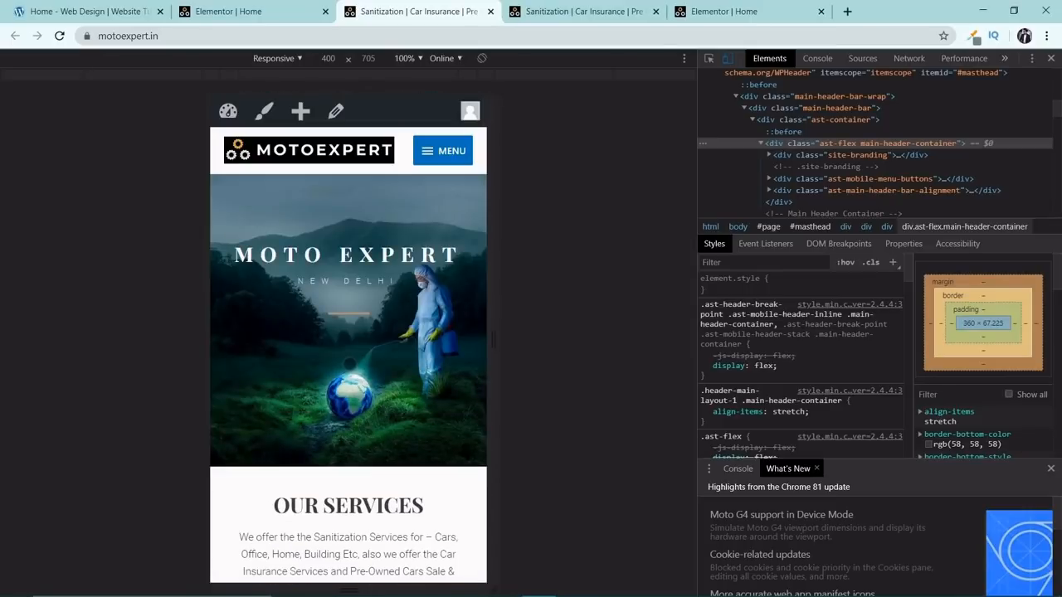
Reload the live page in the desktop view and check its layout from the hero to the footer.
click(581, 12)
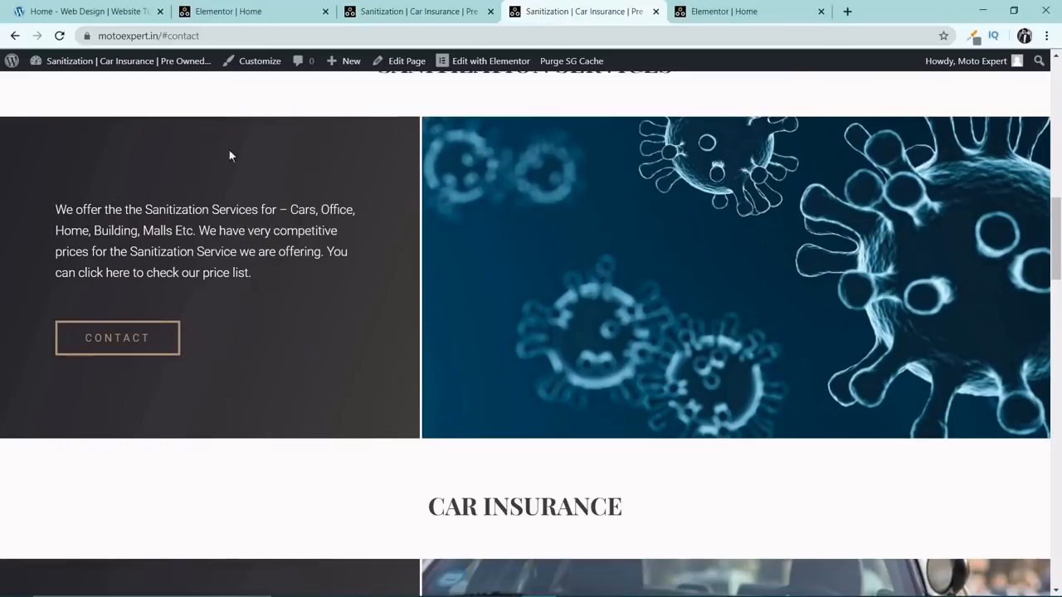
click(61, 37)
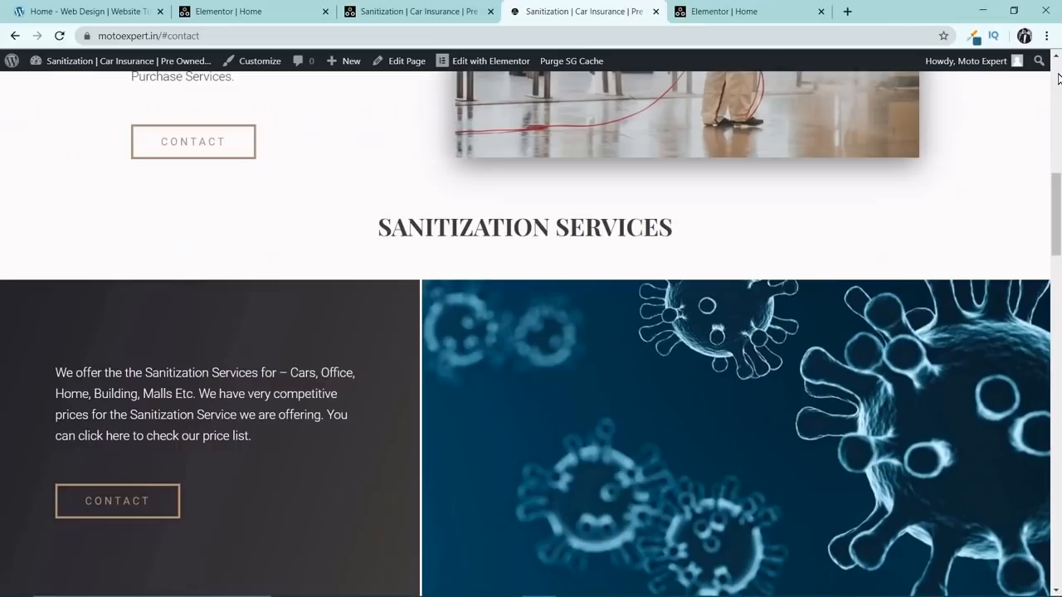
scroll(664, 270, down, 7)
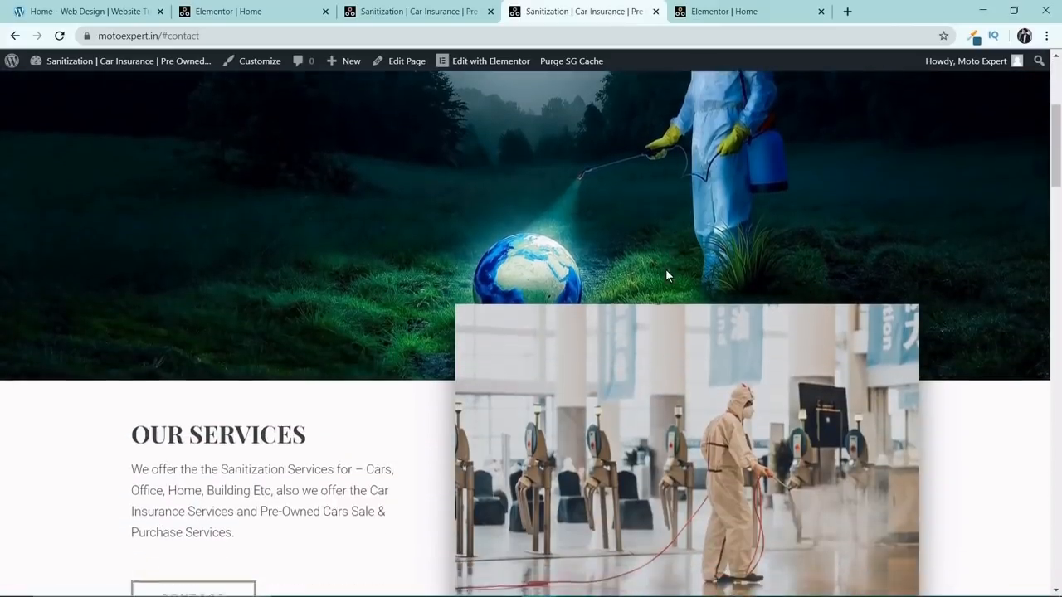
scroll(666, 269, down, 7)
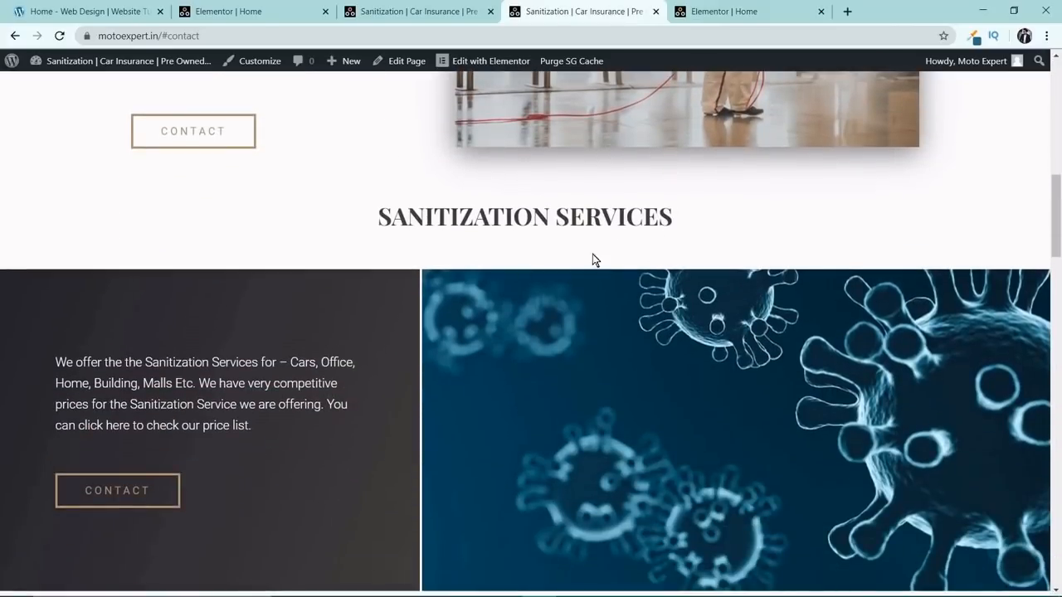
scroll(559, 278, down, 7)
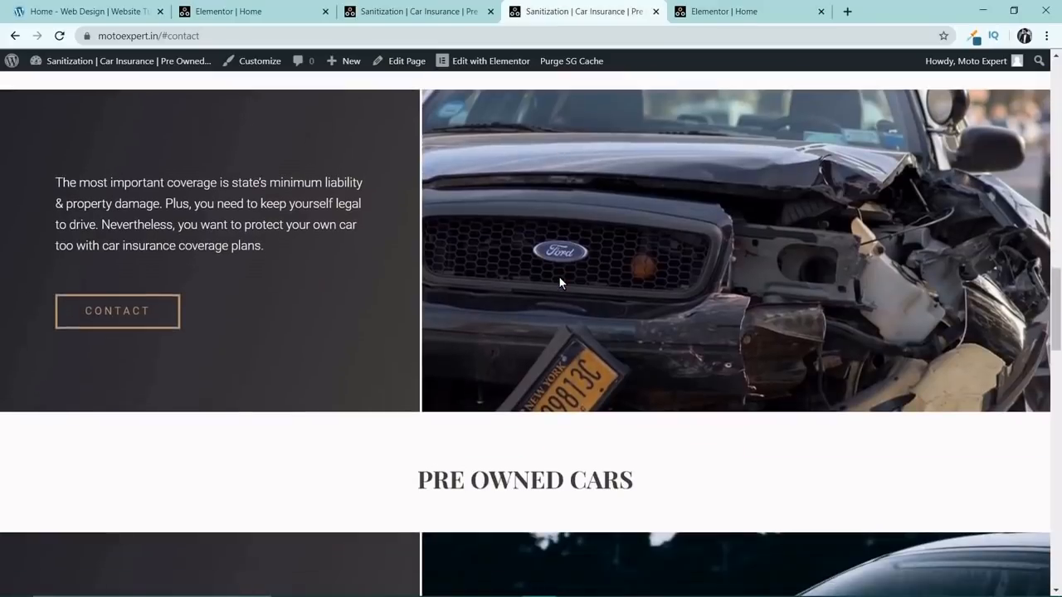
scroll(559, 276, down, 7)
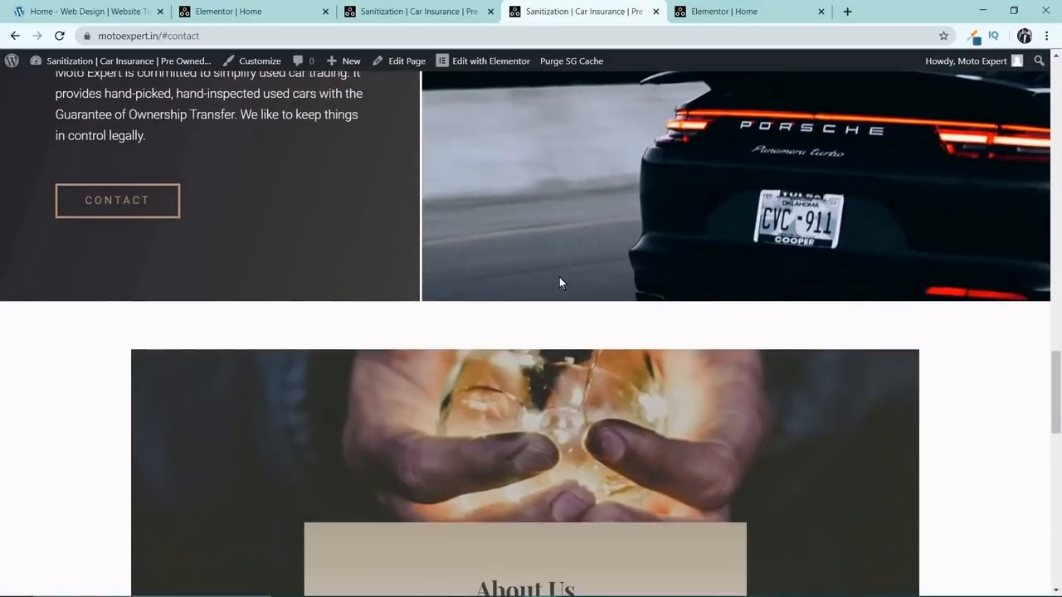
scroll(559, 277, down, 8)
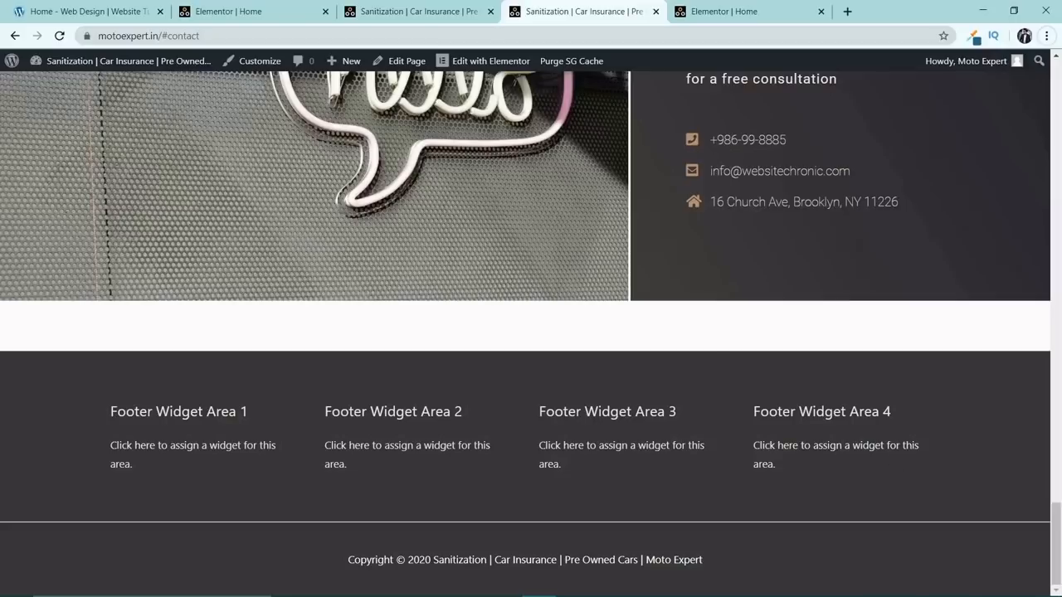
In the Elementor editor, add a Spacer between the virus image and Contact button in the Sanitization Services column, with 25 px mobile space.
click(249, 11)
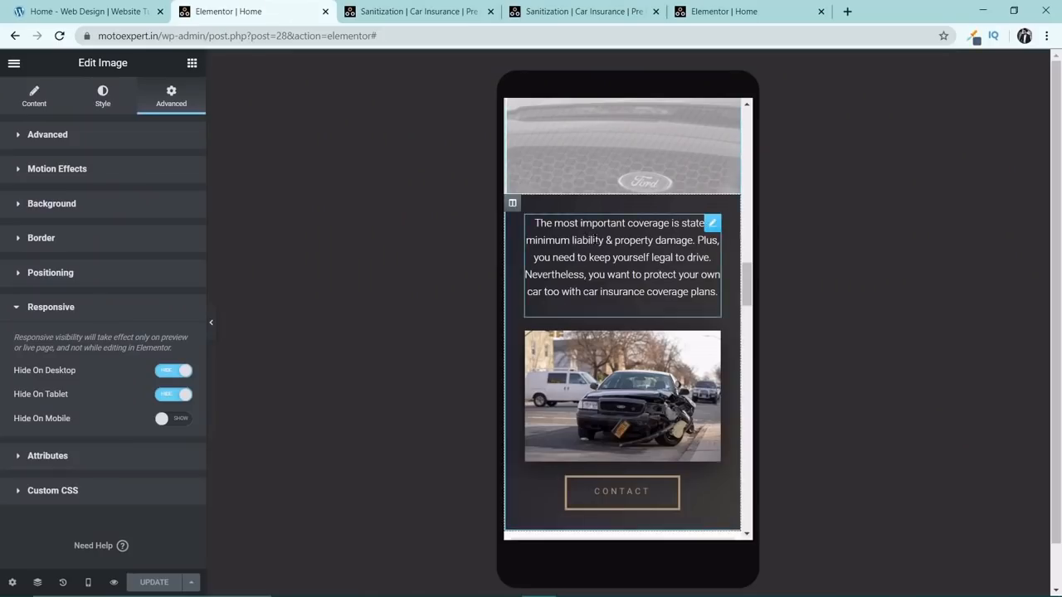
scroll(595, 240, down, 1)
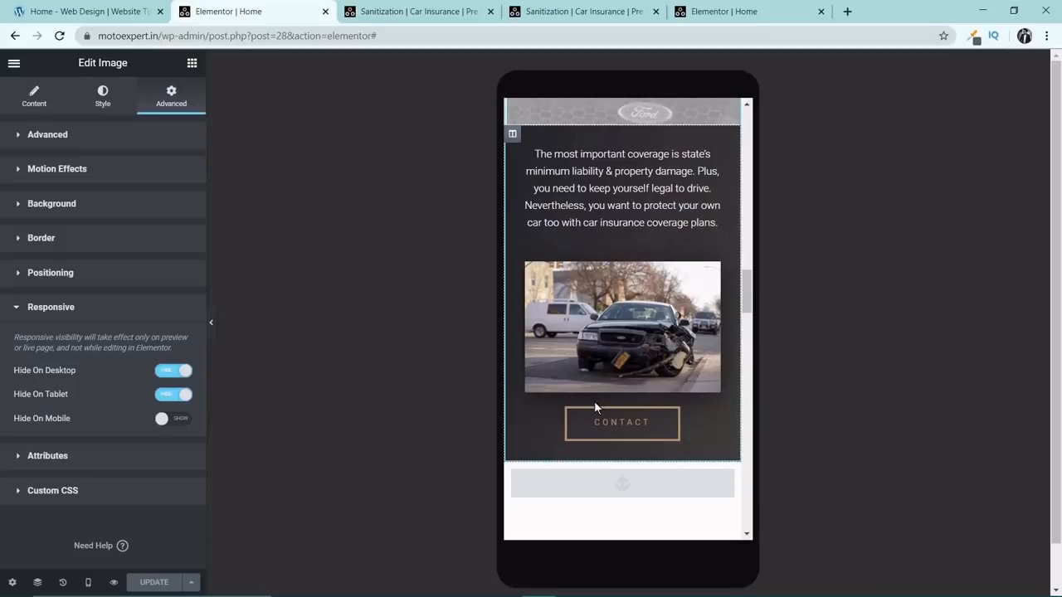
scroll(524, 278, up, 10)
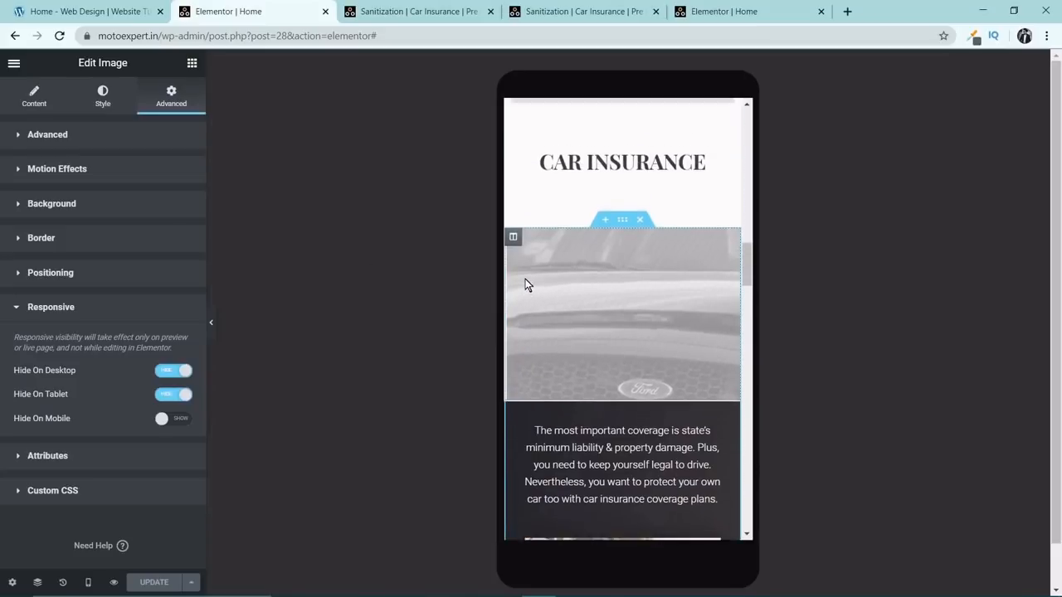
scroll(533, 294, up, 3)
scroll(537, 295, down, 9)
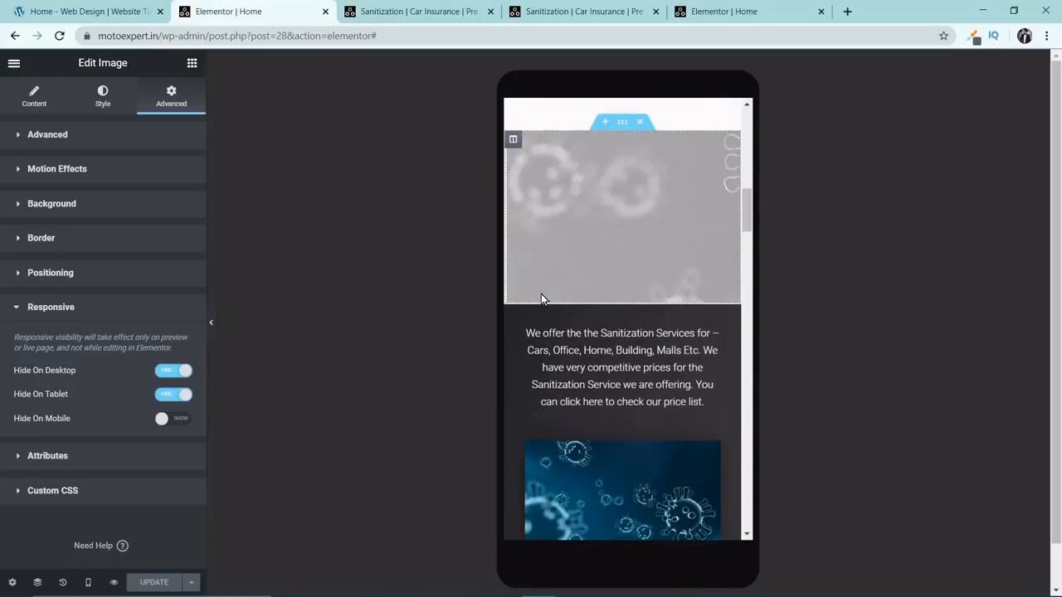
scroll(587, 223, up, 1)
scroll(587, 232, down, 3)
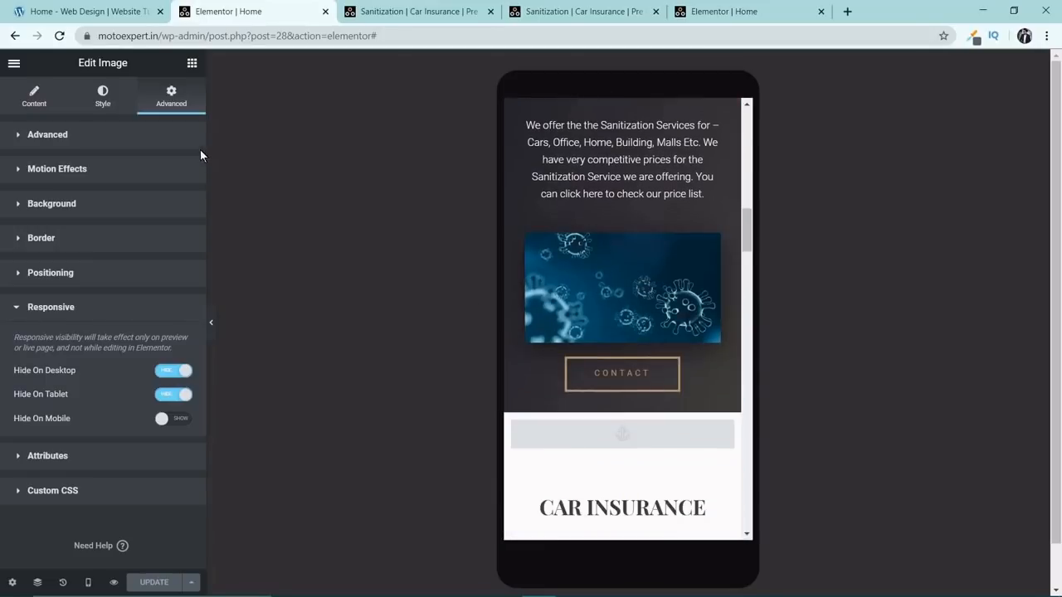
click(192, 65)
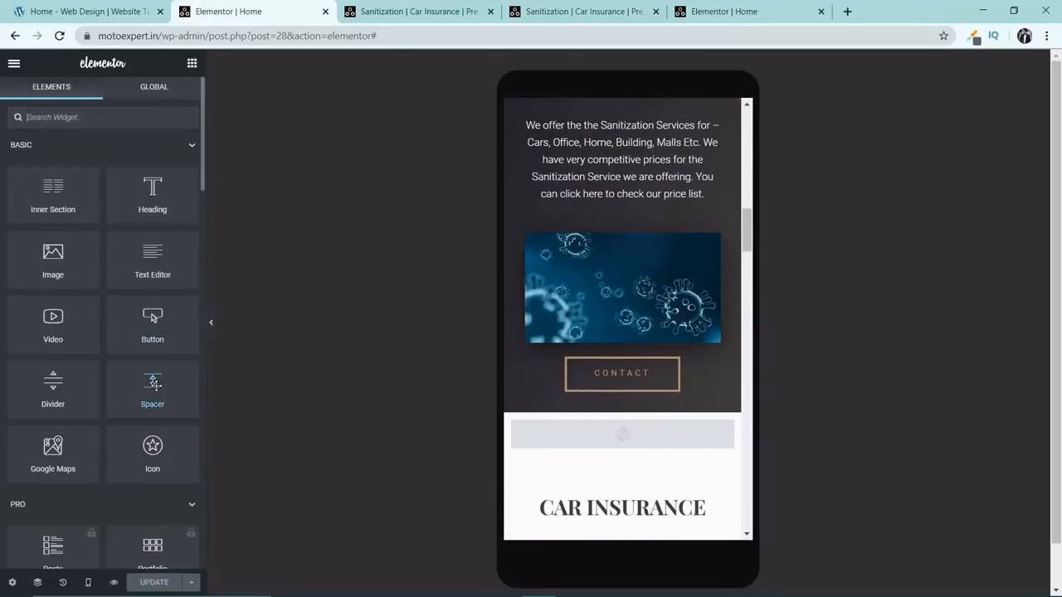
drag(153, 384, 600, 356)
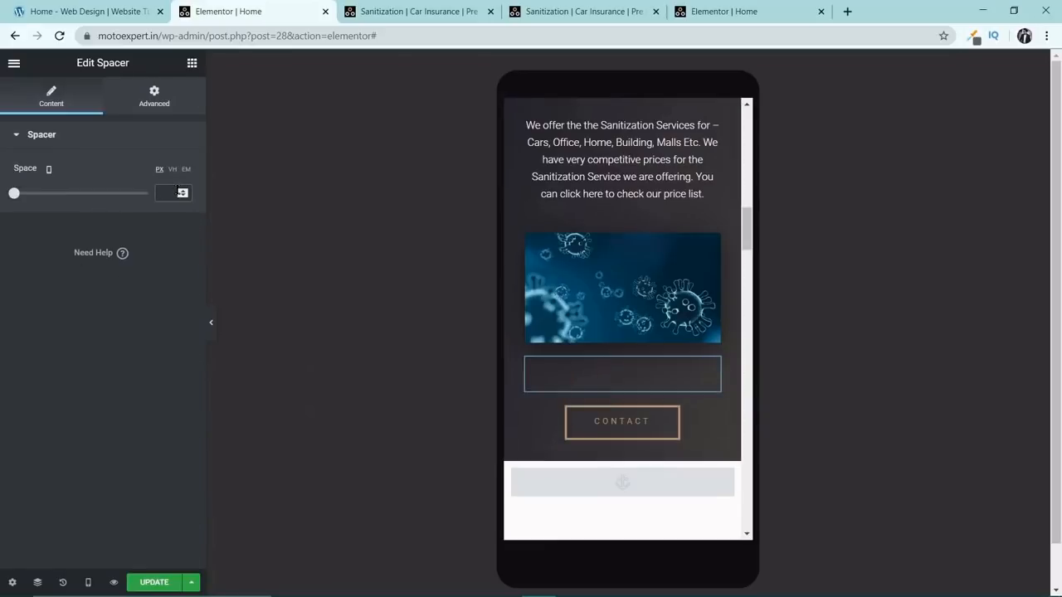
text(25)
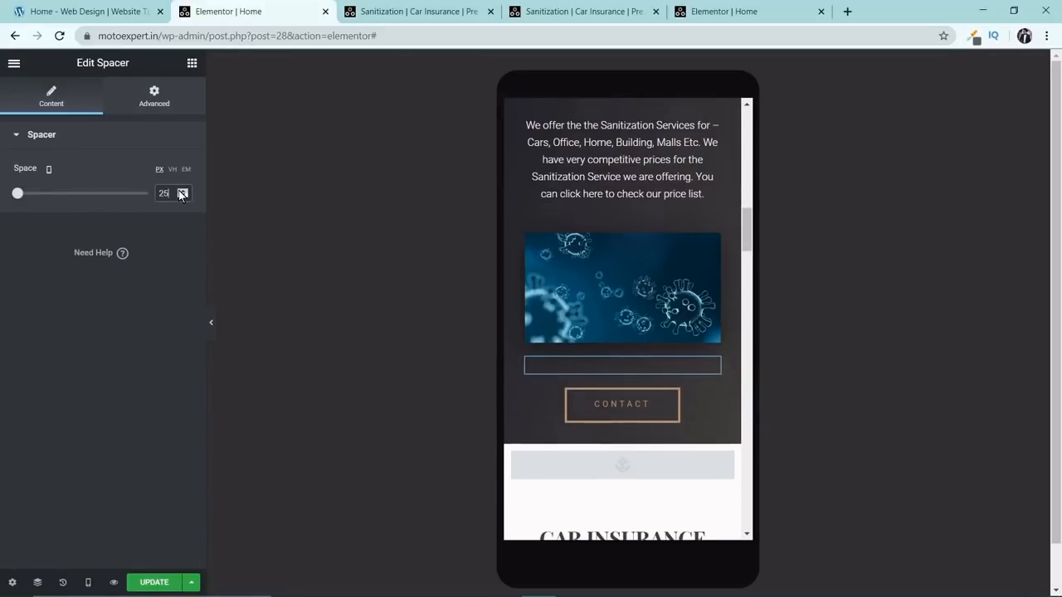
Copy the spacer and paste it below the damaged car image in Car Insurance and the Porsche image in Pre Owned Cars.
right_click(716, 365)
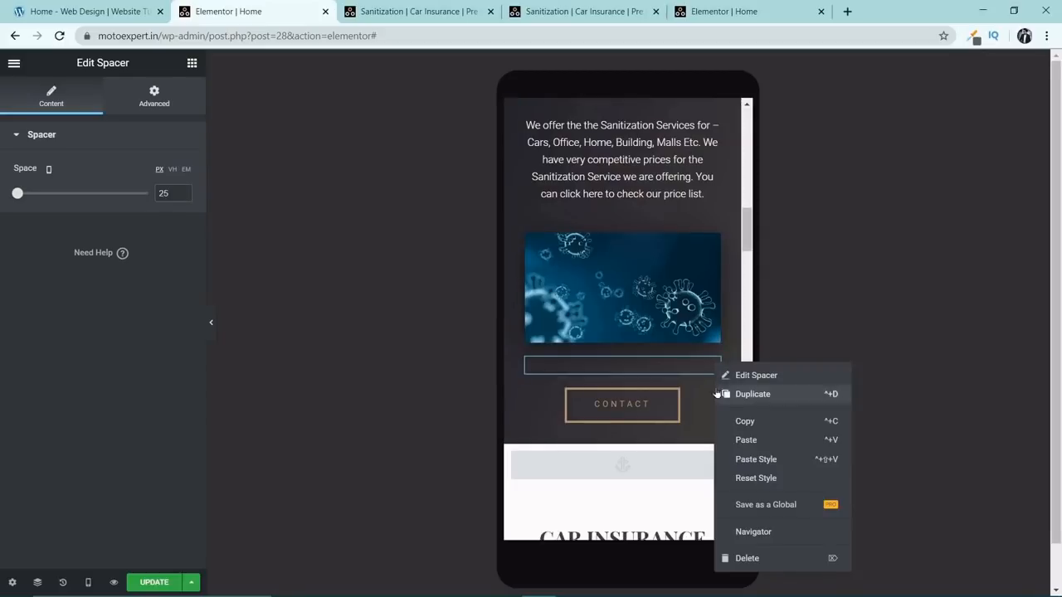
click(722, 419)
scroll(720, 406, down, 2)
scroll(721, 406, down, 5)
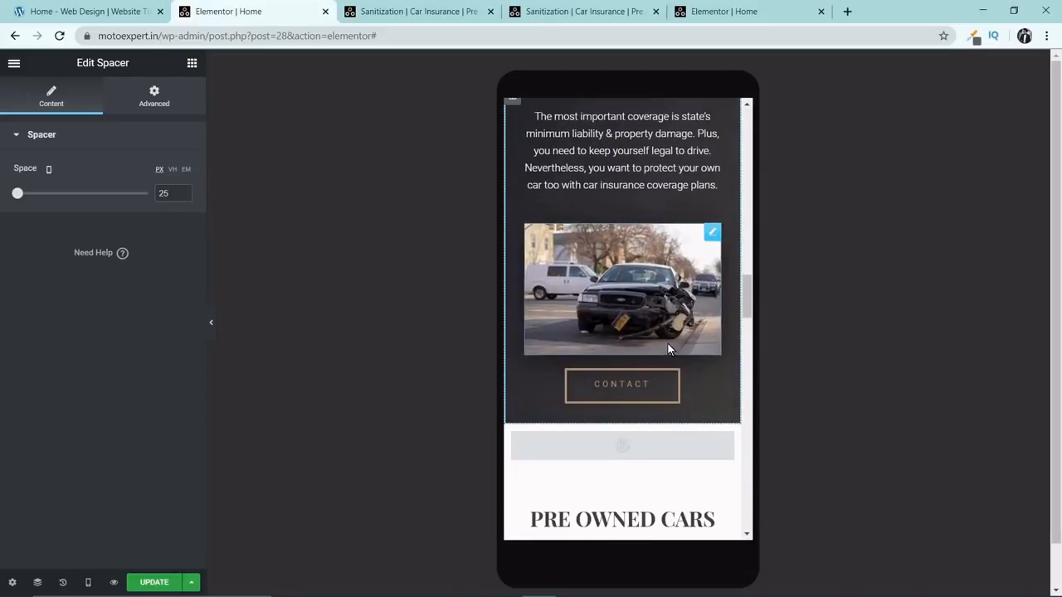
right_click(711, 234)
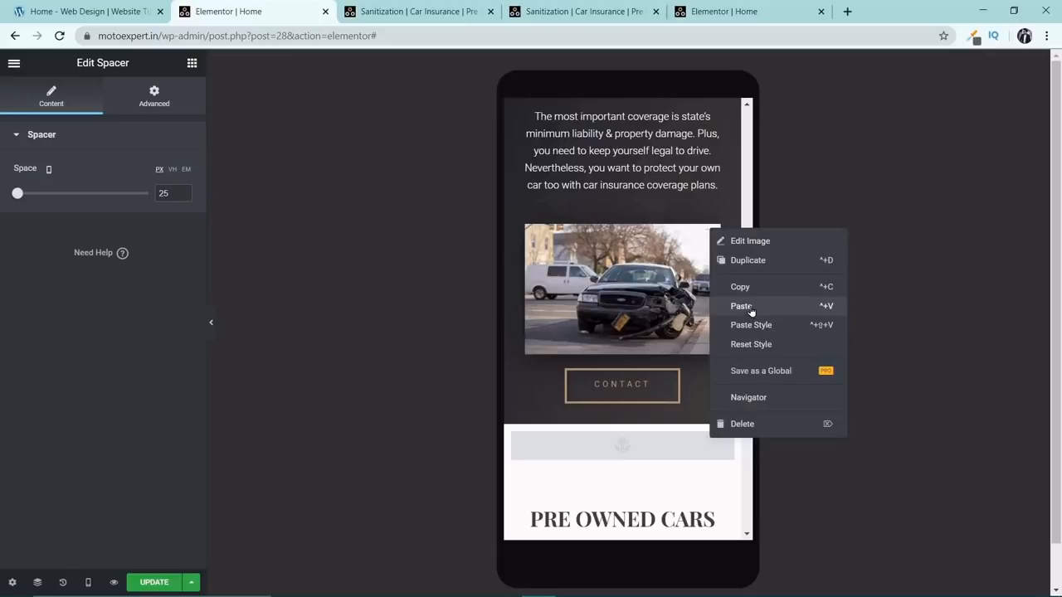
click(744, 306)
scroll(673, 374, down, 8)
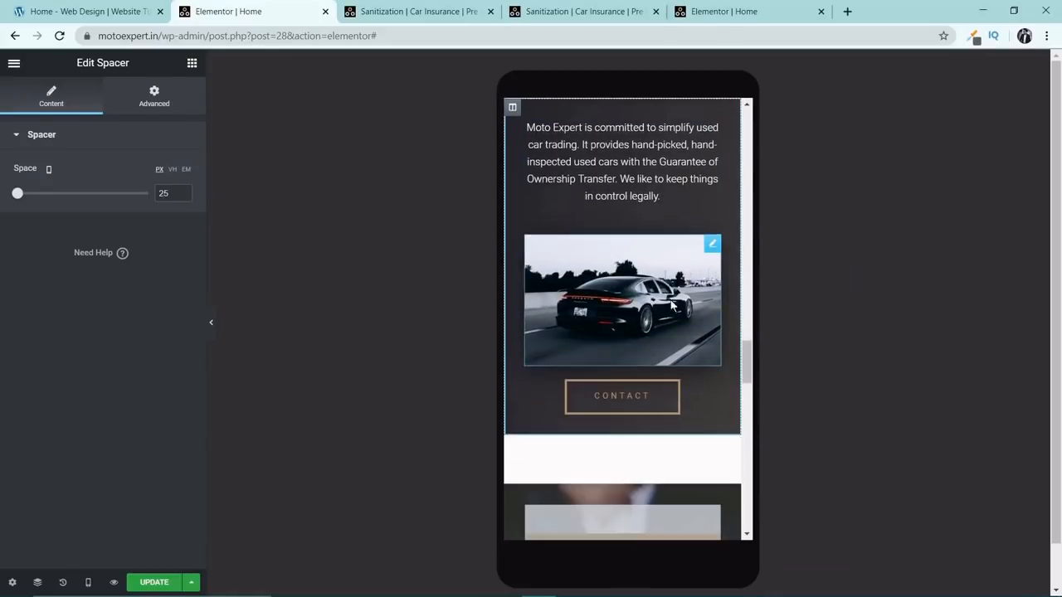
right_click(712, 244)
click(754, 326)
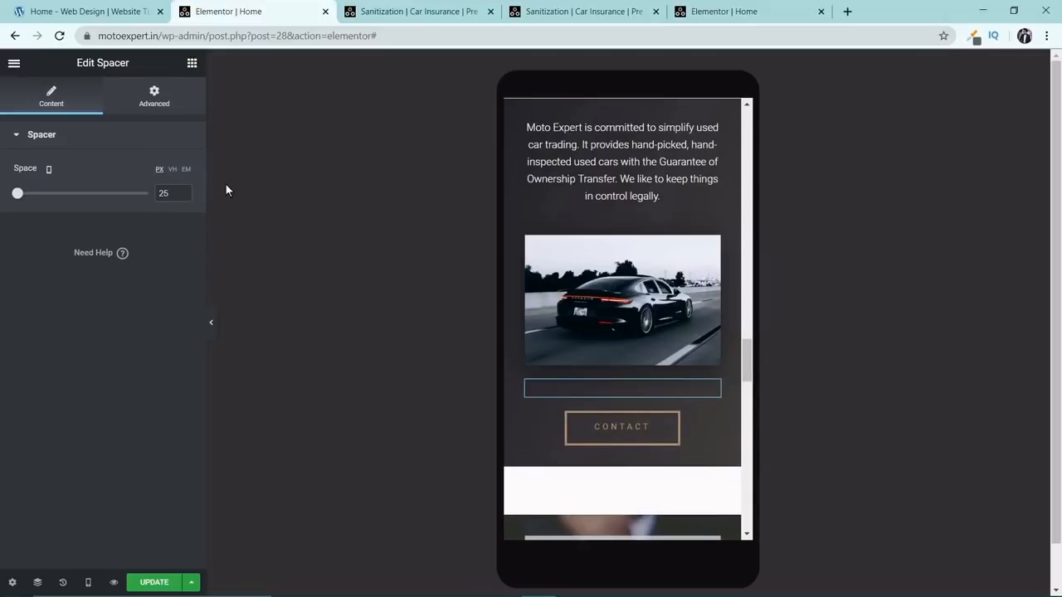
Switch the editor to the Desktop preview and check the Pre Owned Cars section's layout.
click(88, 582)
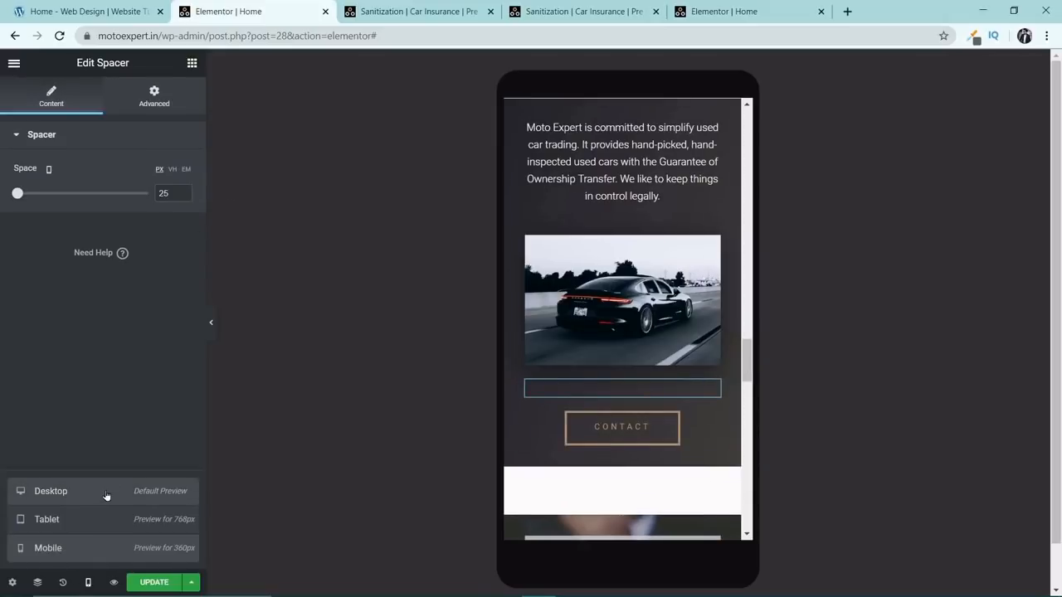
click(51, 492)
scroll(689, 377, down, 4)
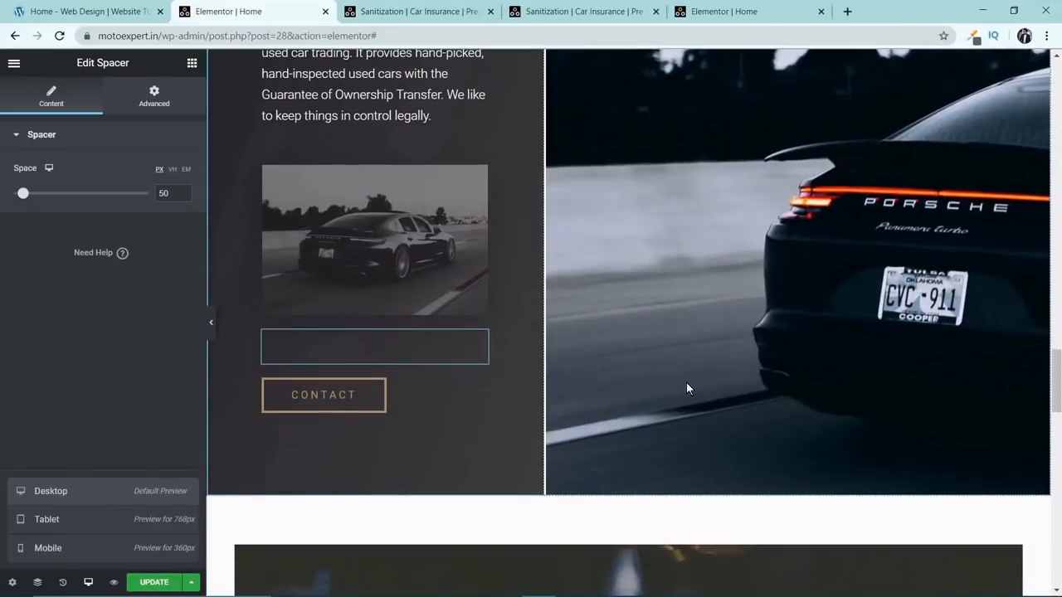
scroll(686, 381, up, 2)
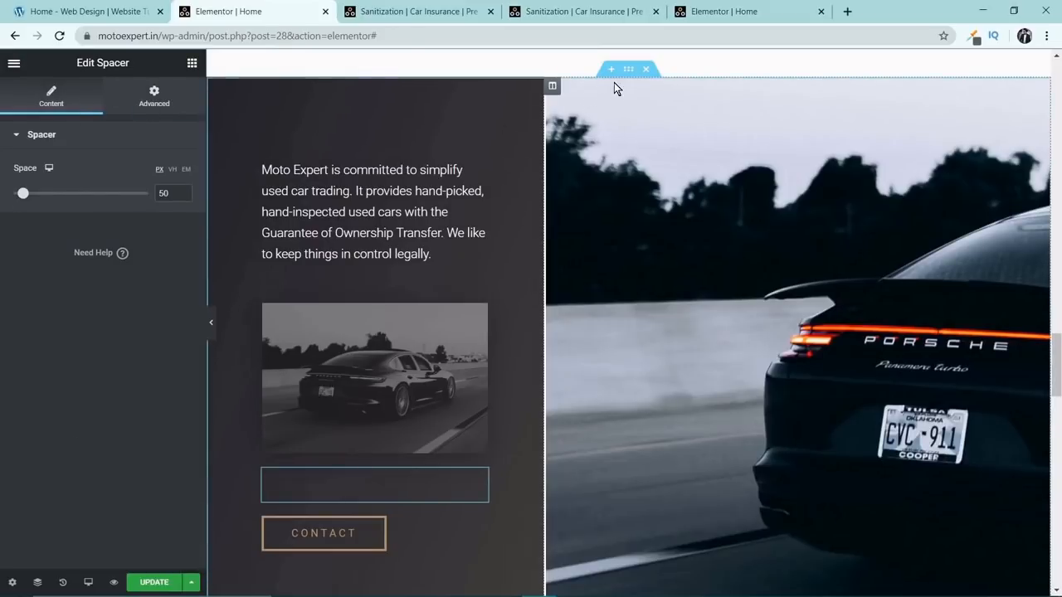
Open the media library from the Porsche column's background image and permanently delete the logo image Nano.png.
click(552, 86)
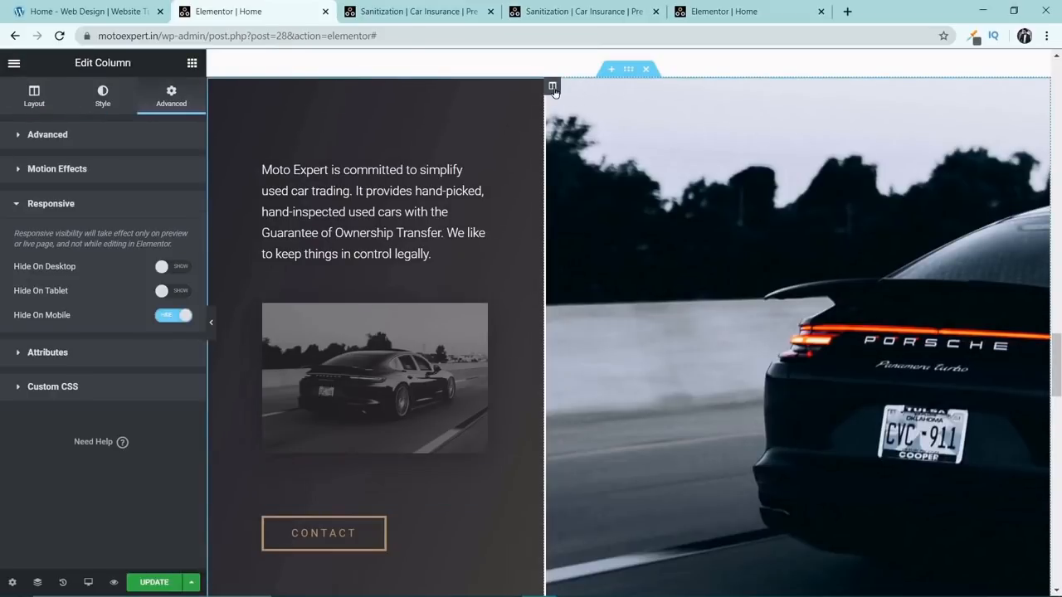
click(104, 97)
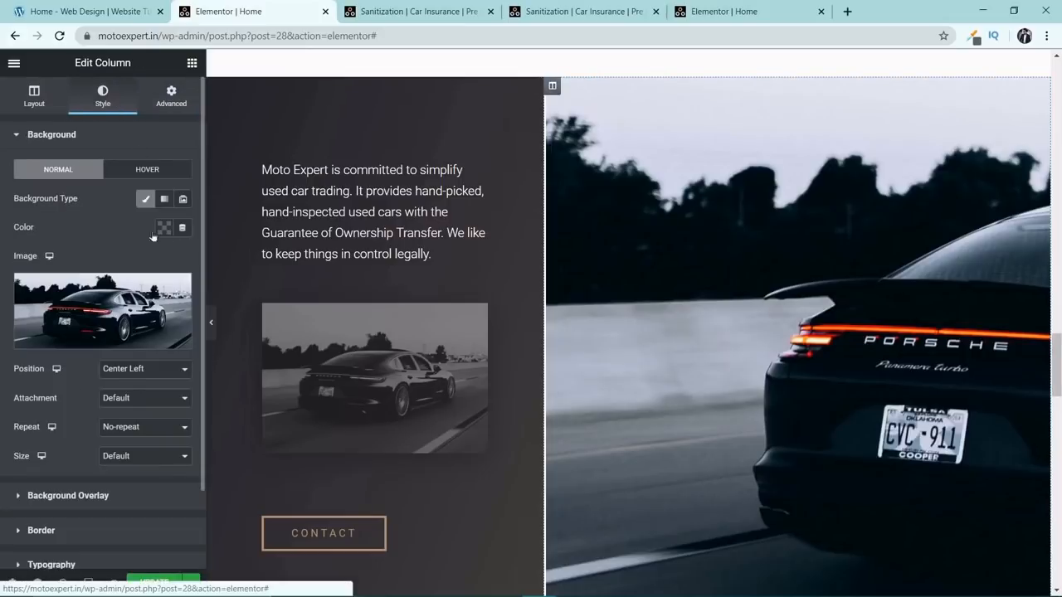
click(93, 310)
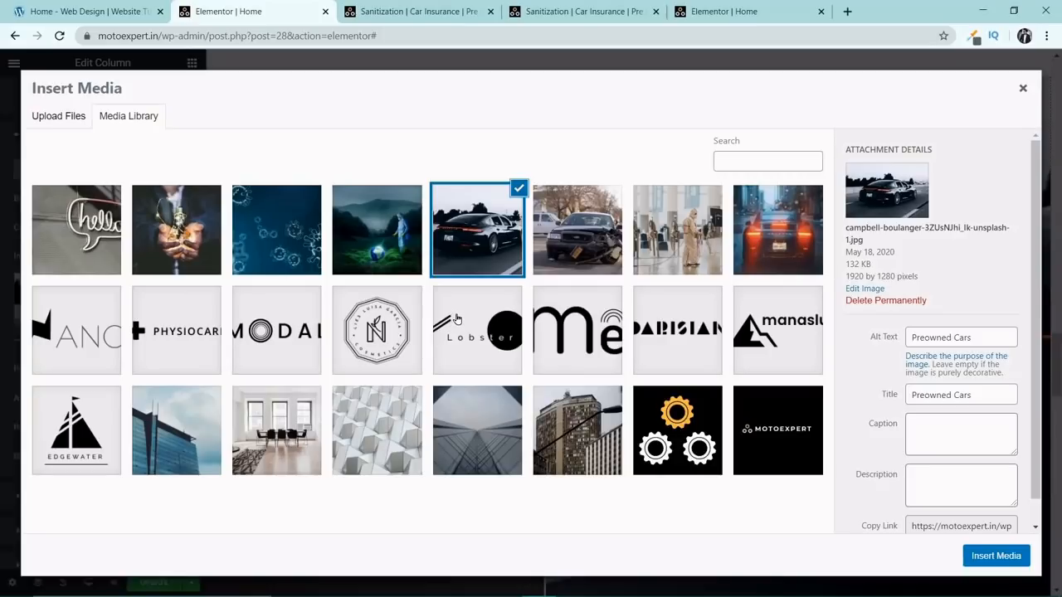
click(109, 329)
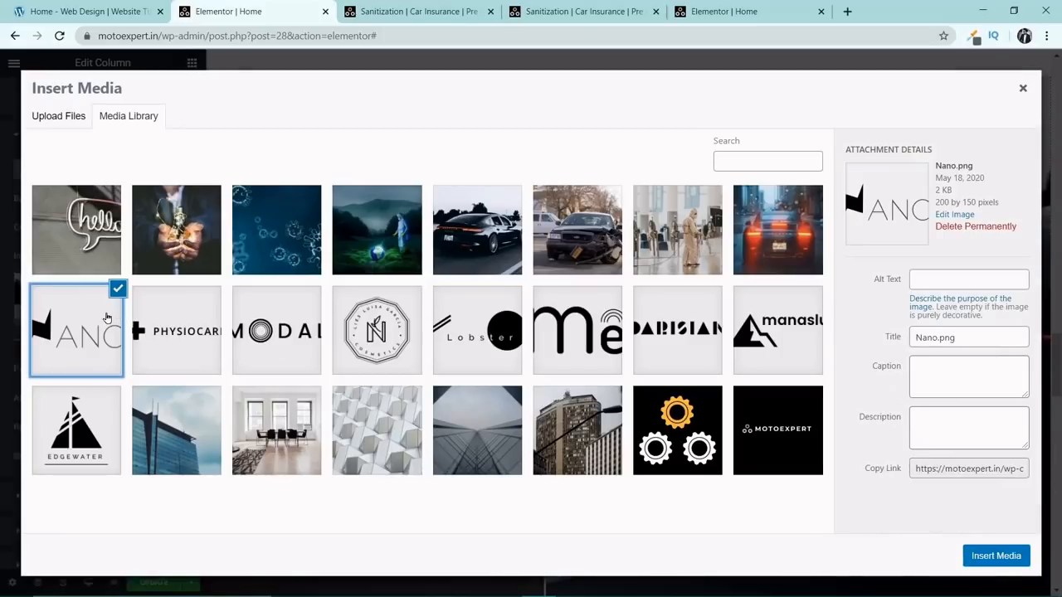
click(963, 227)
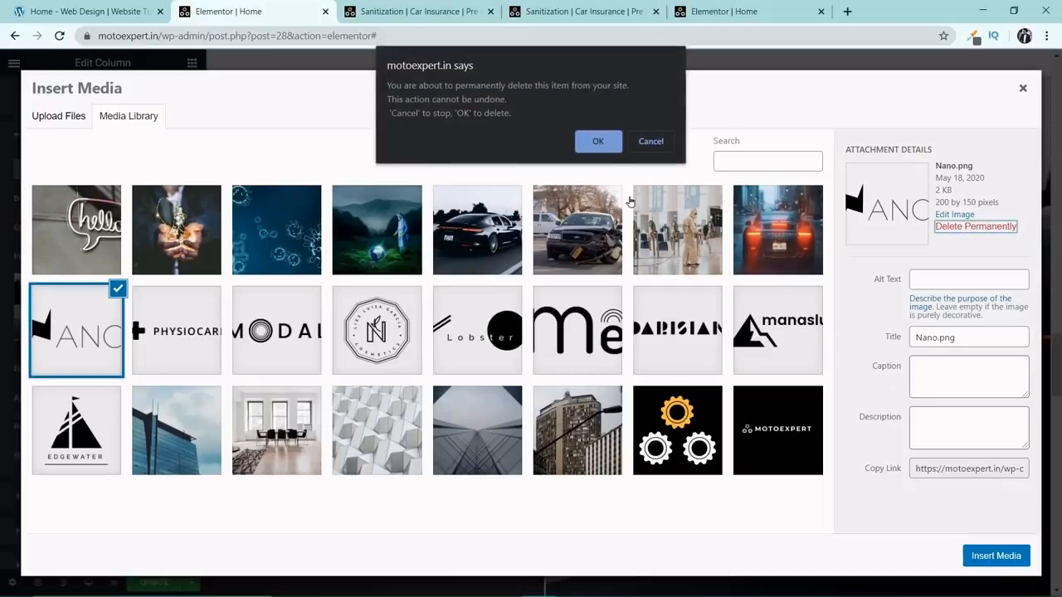
click(606, 143)
Permanently delete the logo images Physiocare..png and Modal..png from the media library.
click(69, 296)
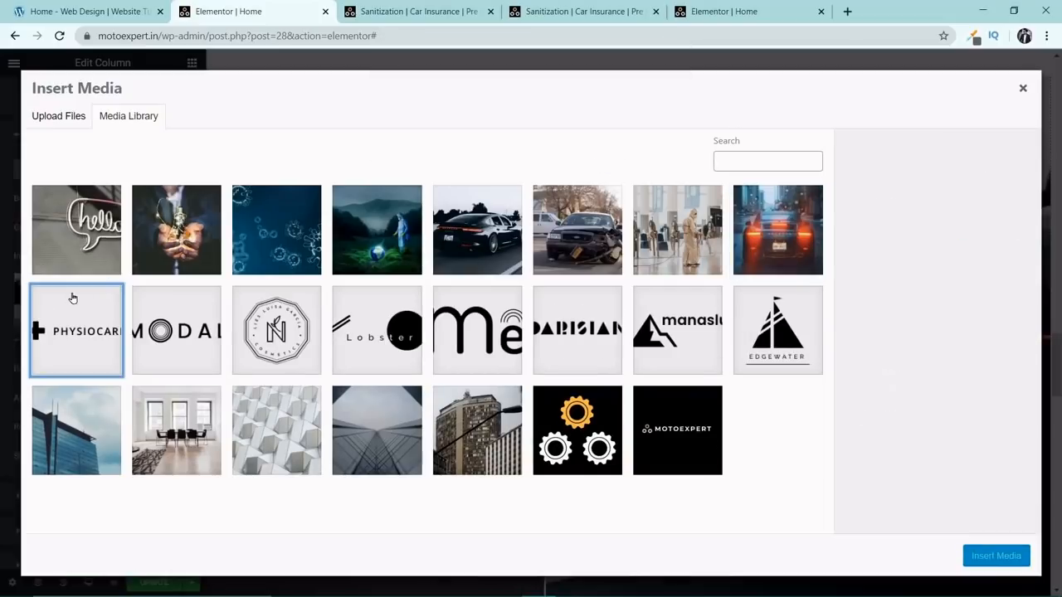
click(956, 227)
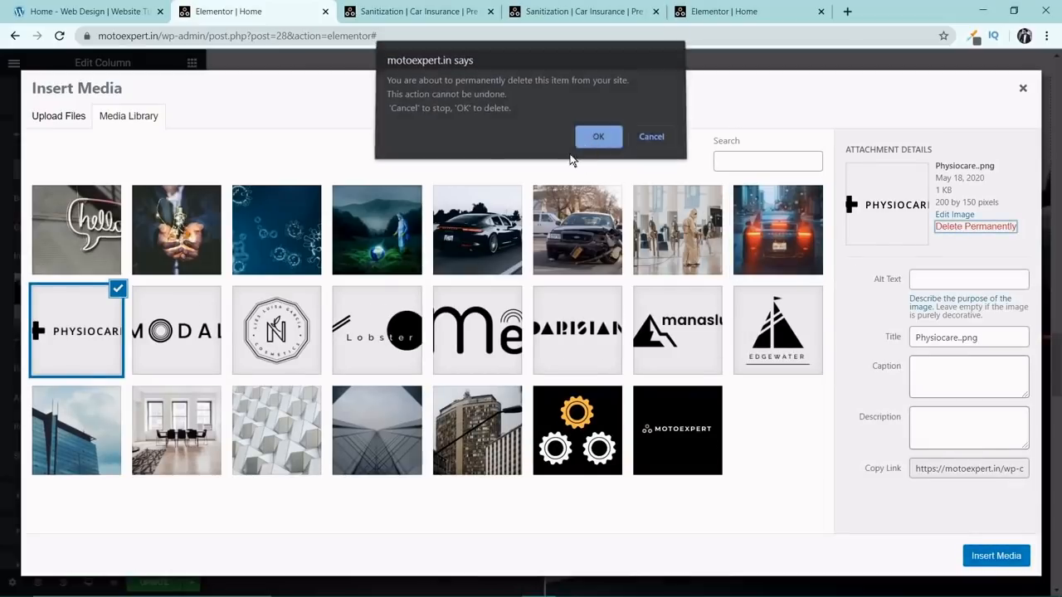
click(597, 141)
click(969, 227)
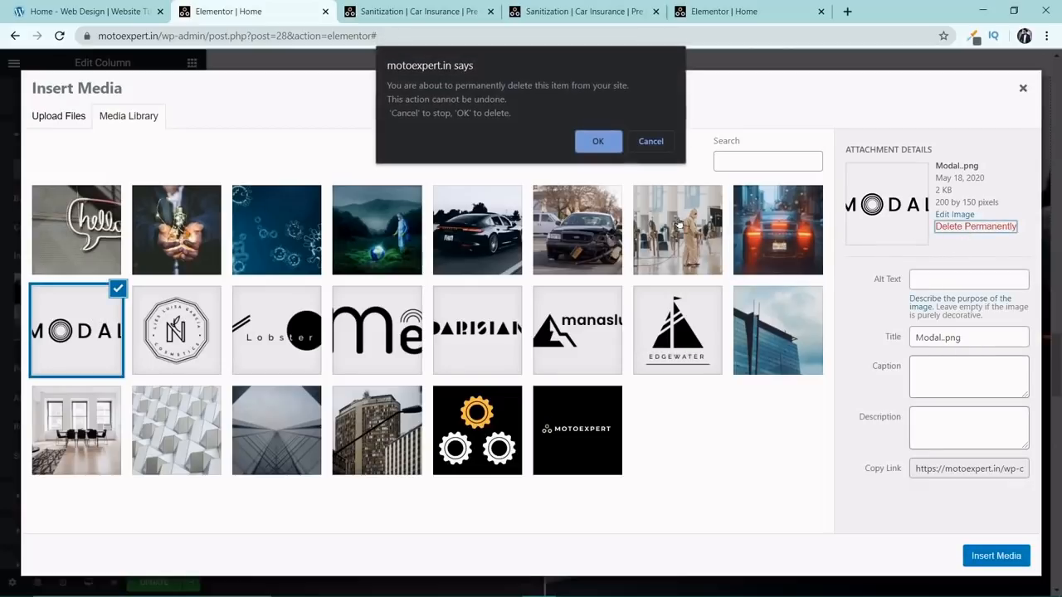
click(602, 143)
Permanently delete the round cosmetics logo and the Lobster..png logo from the media library.
click(105, 322)
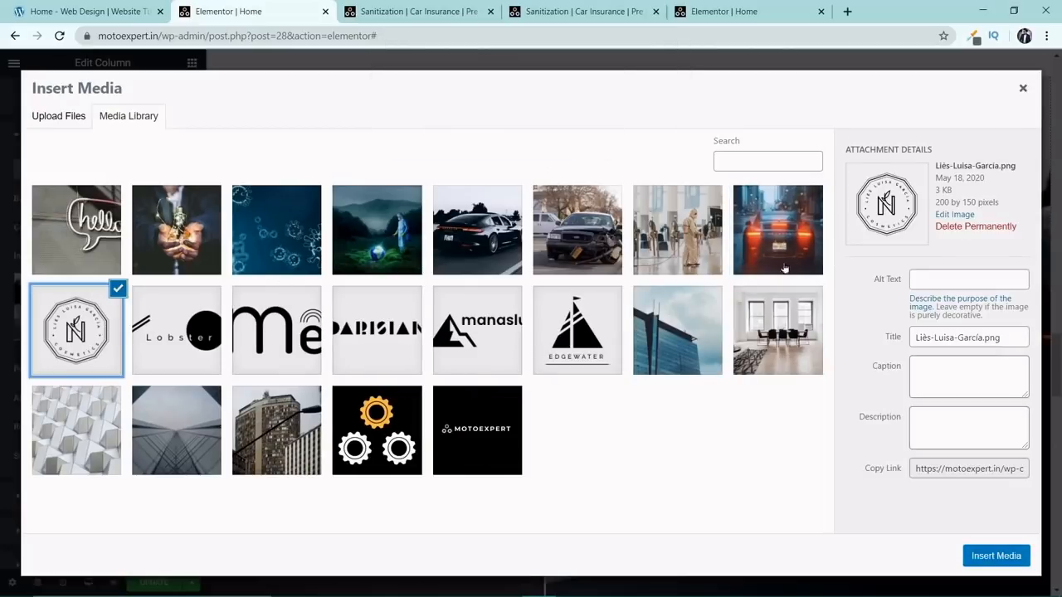
click(954, 226)
click(599, 143)
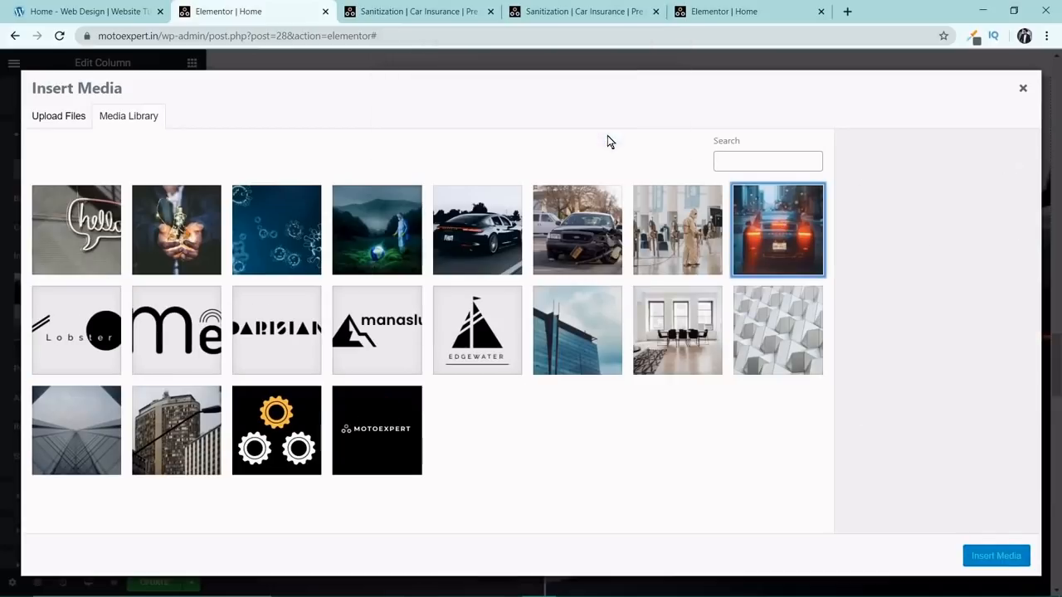
click(84, 301)
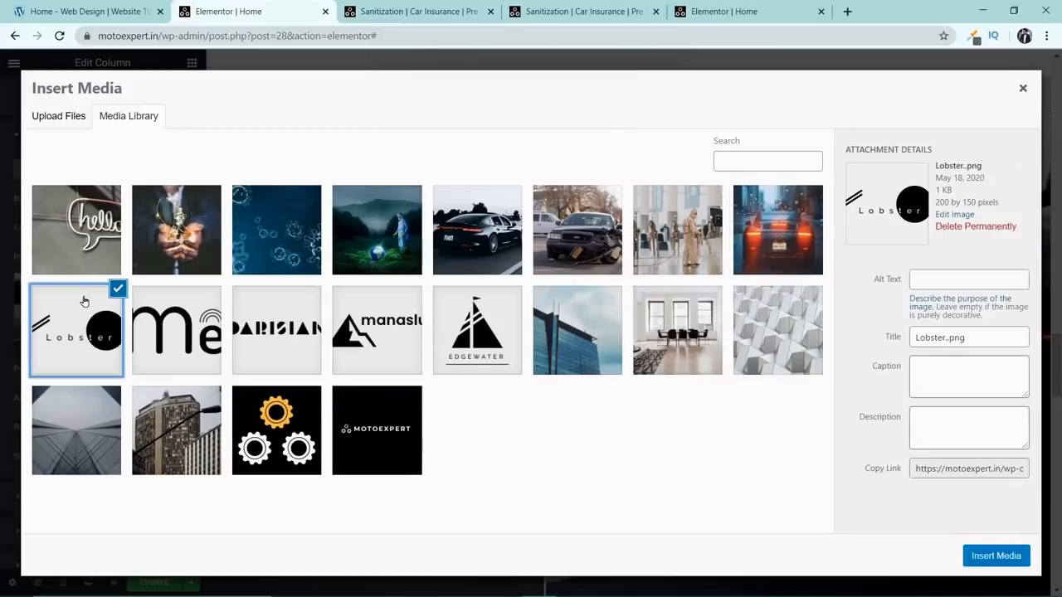
click(963, 226)
click(600, 143)
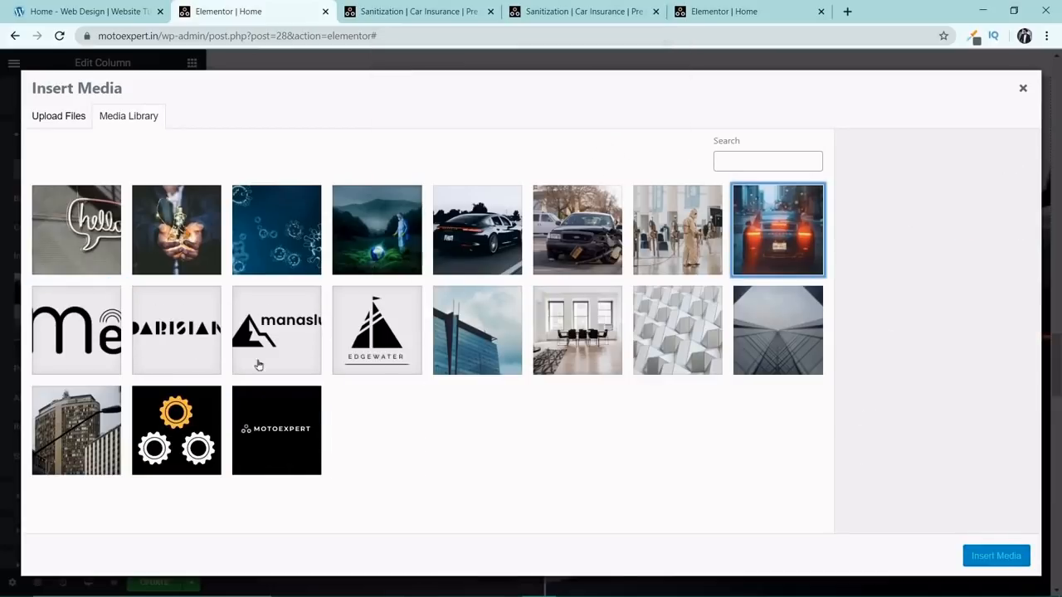
Permanently delete the logo images Me..png and Parisian..png from the media library.
click(79, 332)
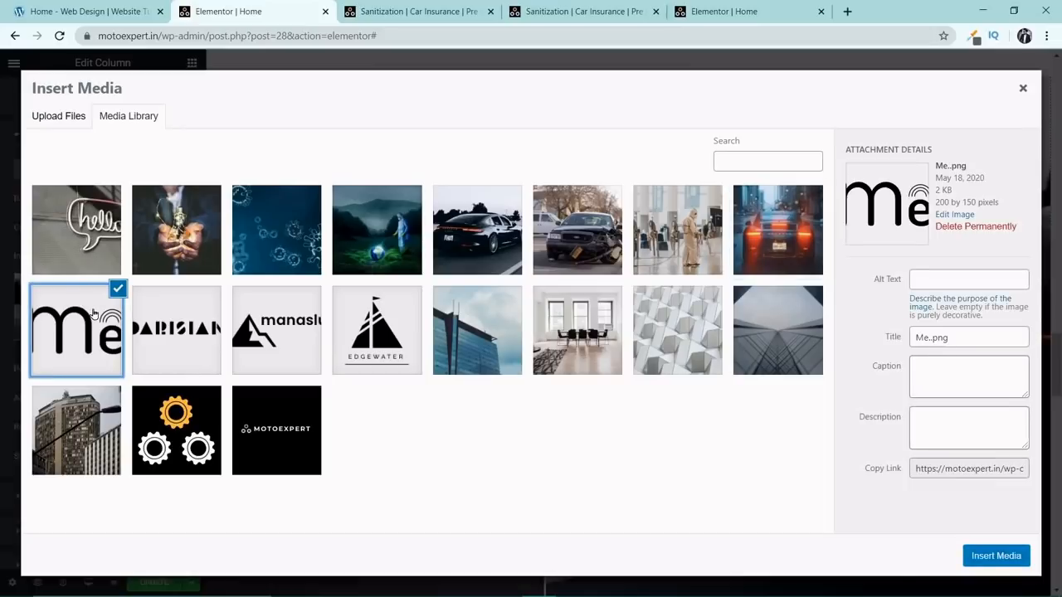
click(950, 227)
click(602, 146)
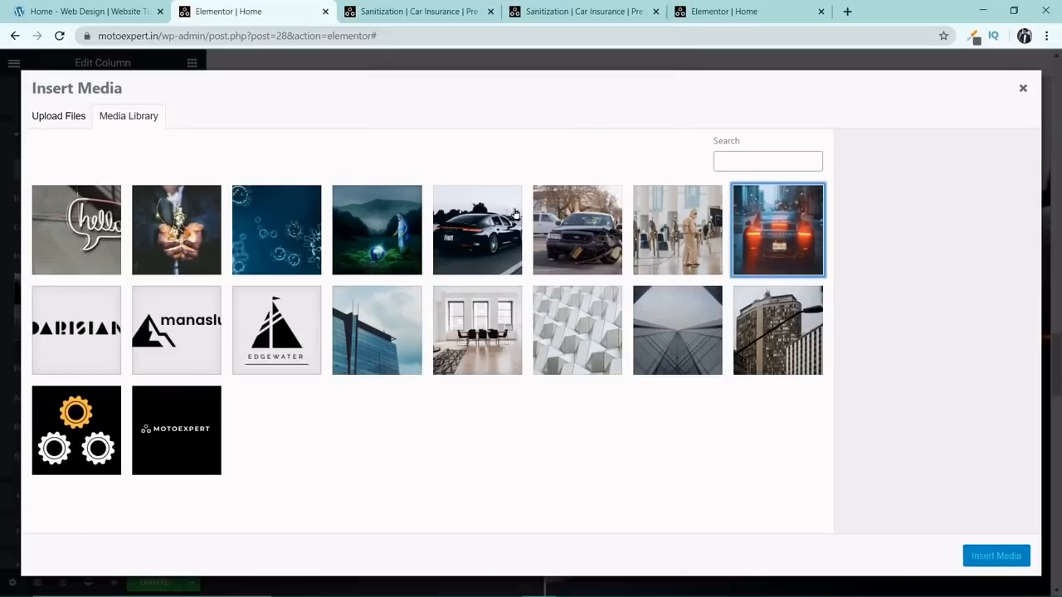
click(64, 352)
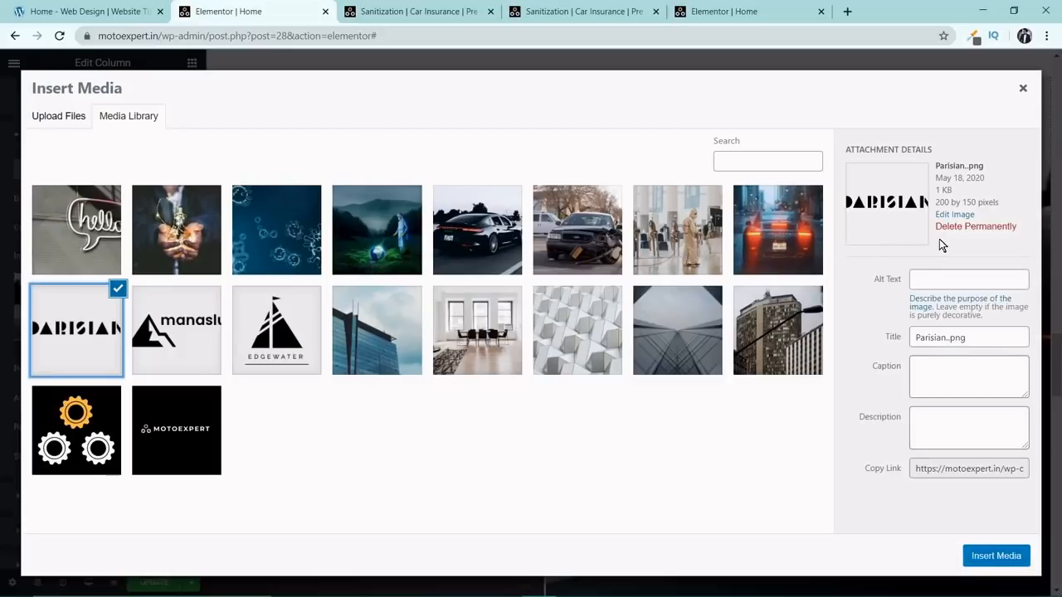
click(963, 227)
click(600, 143)
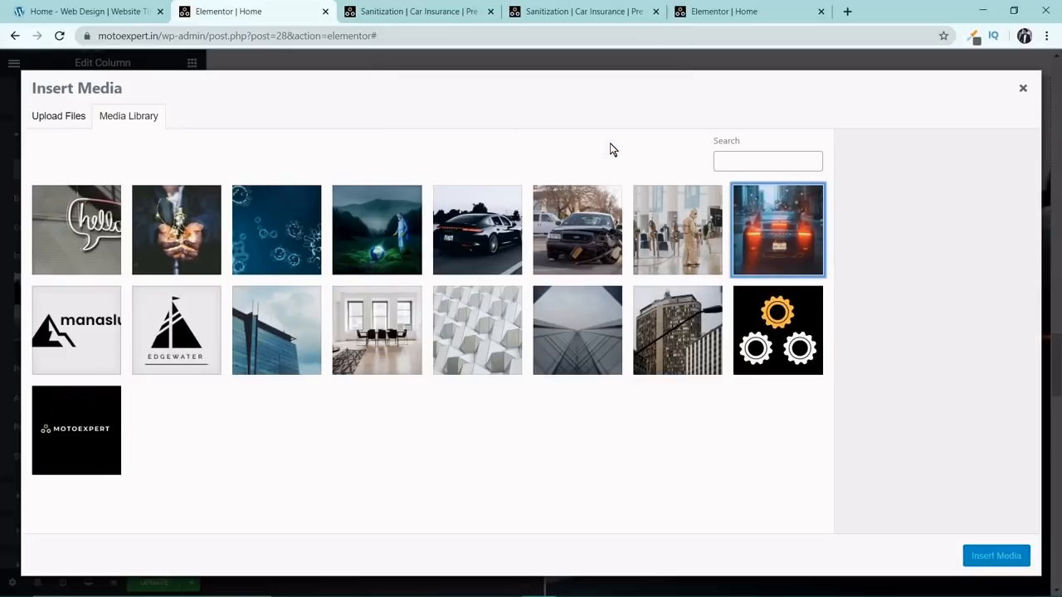
Permanently delete the logo images Manaslu.png and Edgewater..png from the media library.
click(116, 332)
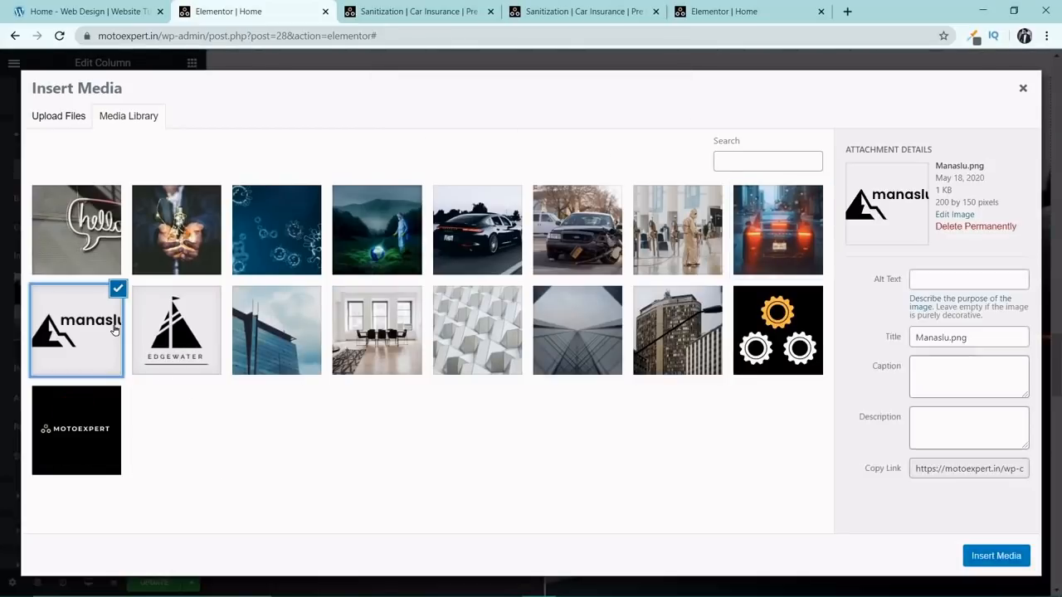
click(954, 226)
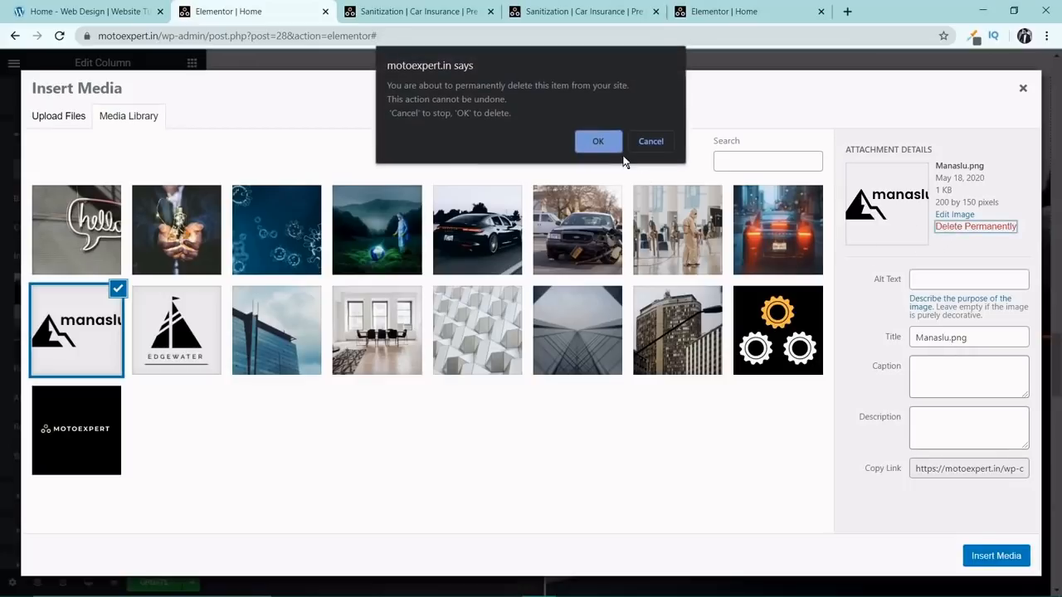
click(615, 143)
click(93, 306)
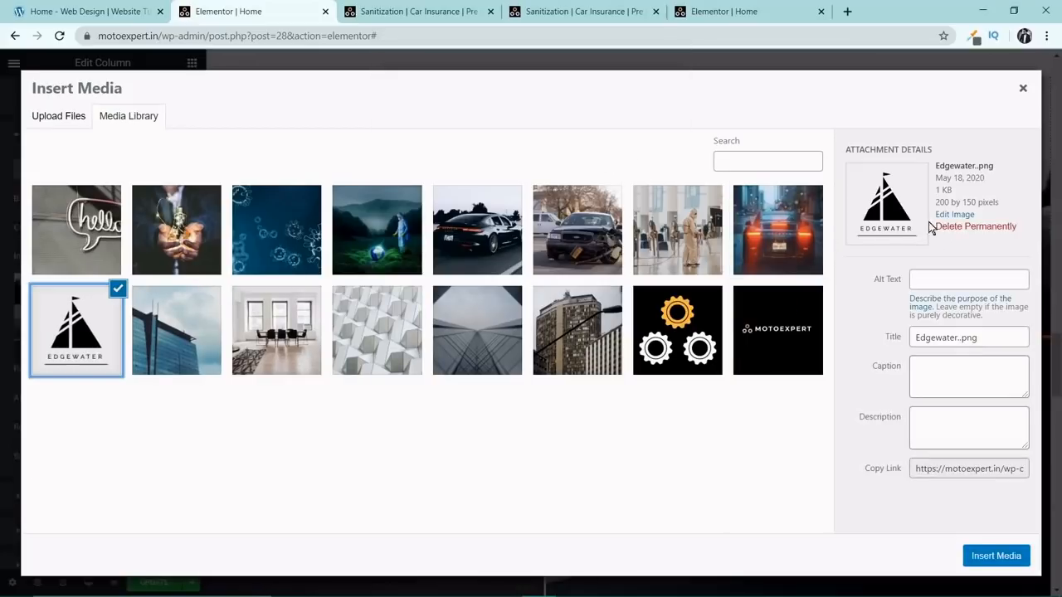
click(954, 226)
click(594, 139)
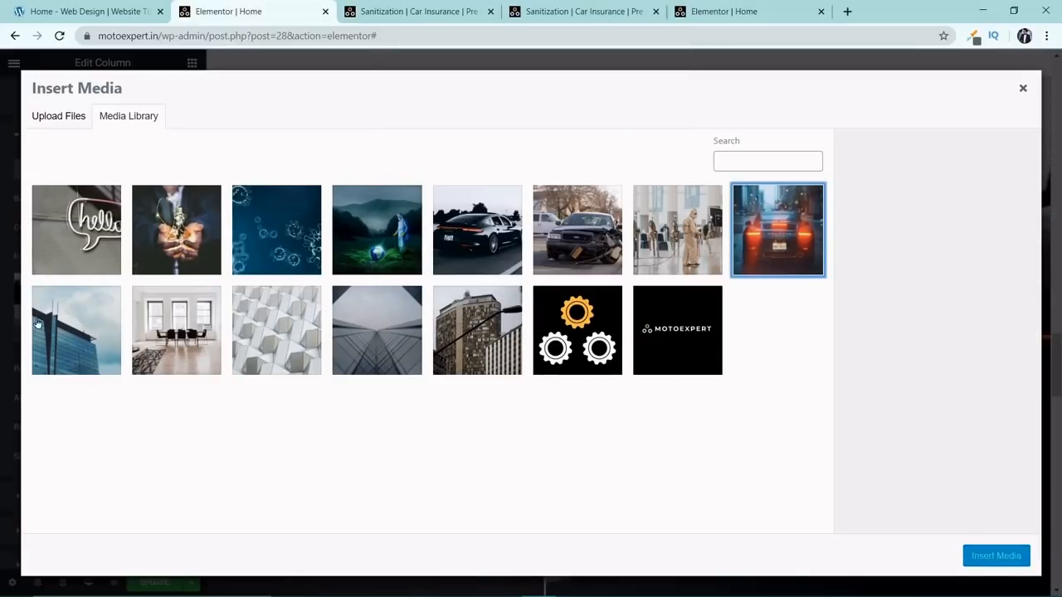
Permanently delete the blue glass building photo and the meeting room photo lhtqjazuprq-breather.jpg from the media library.
click(99, 320)
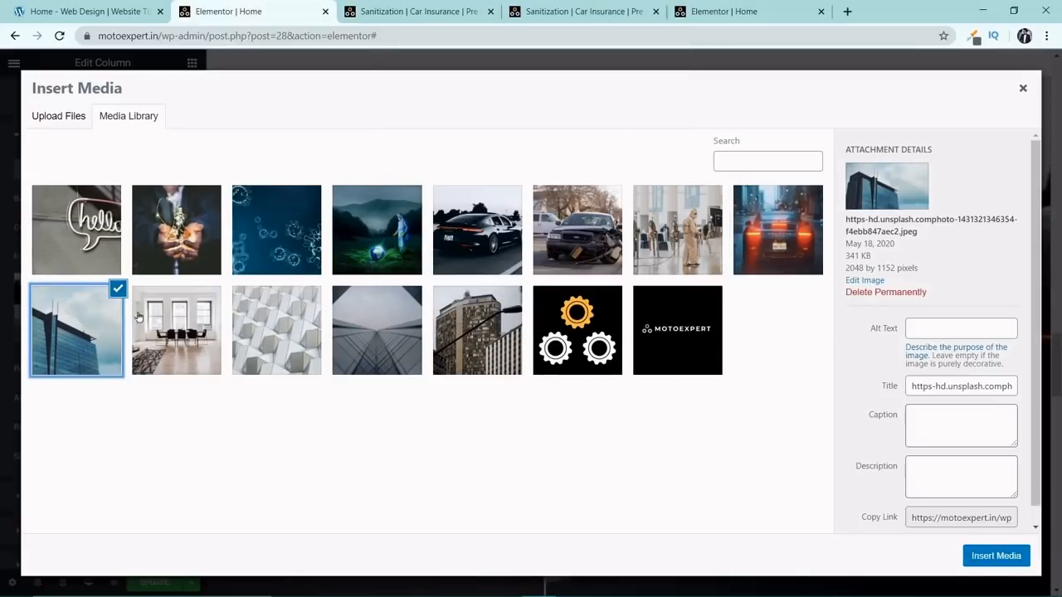
click(871, 292)
click(599, 148)
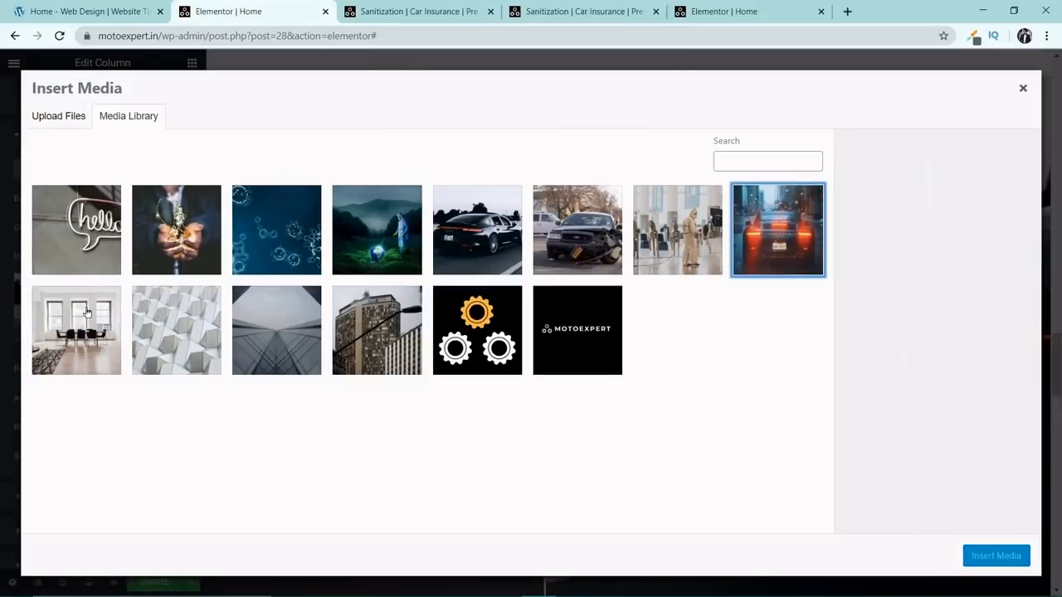
click(953, 216)
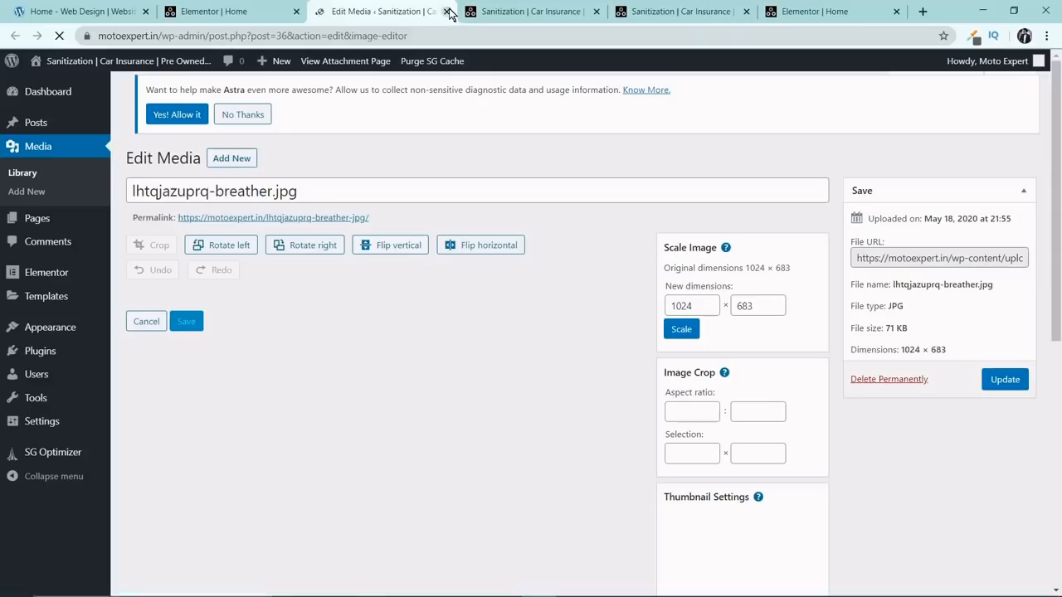
click(447, 11)
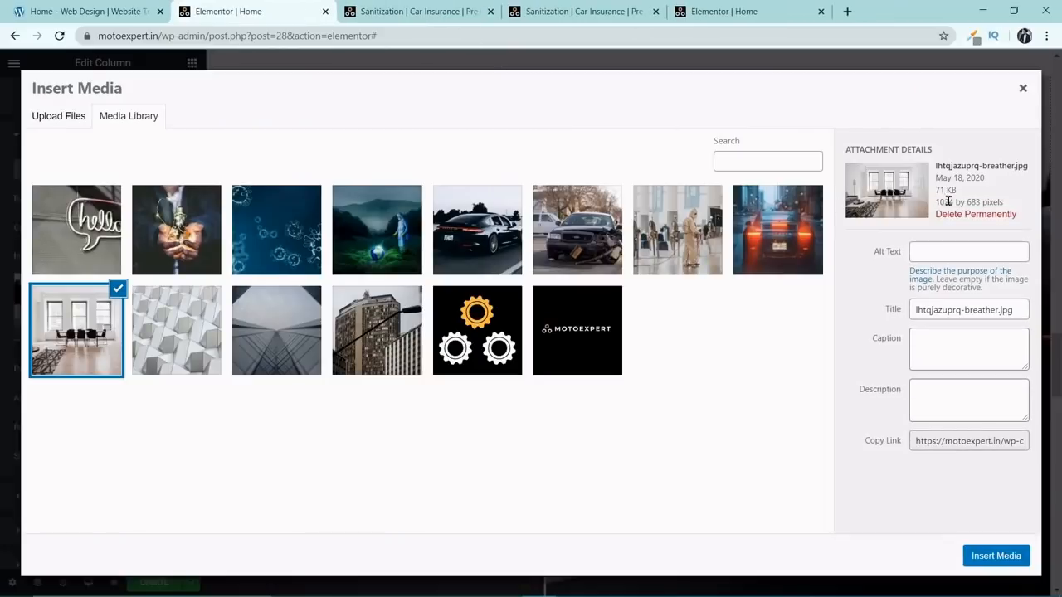
click(946, 214)
click(613, 138)
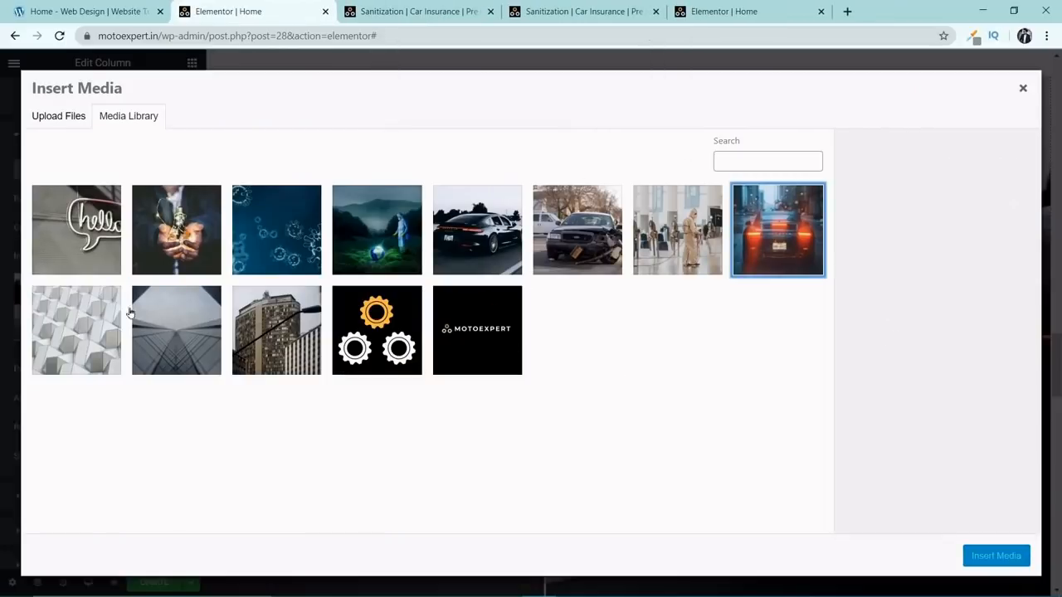
Permanently delete the geometric pattern image 7-4.png and the building photo cover-arcitecture.jpg from the media library.
click(946, 227)
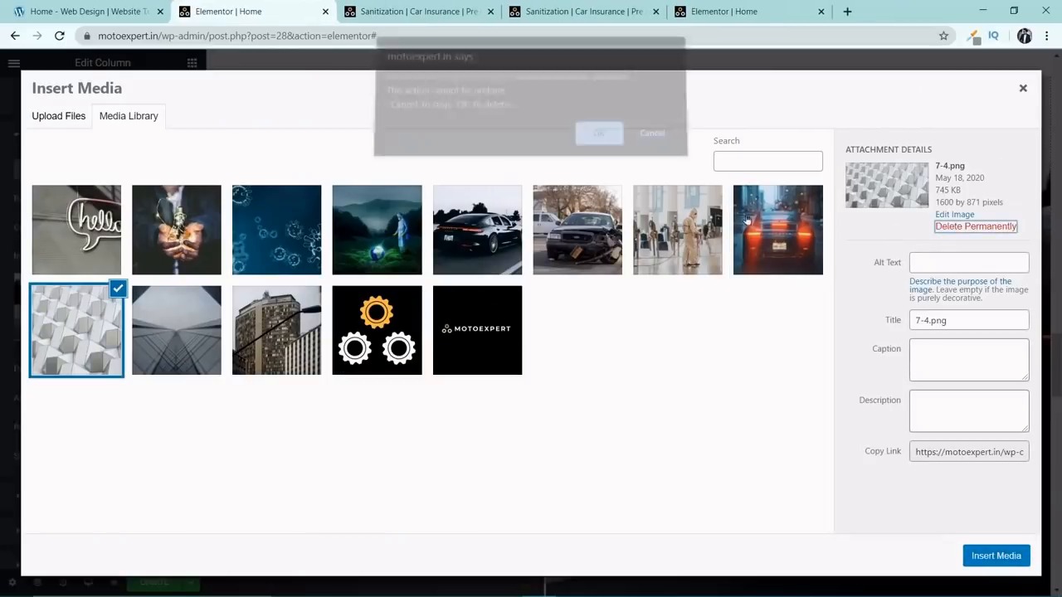
click(593, 137)
click(104, 310)
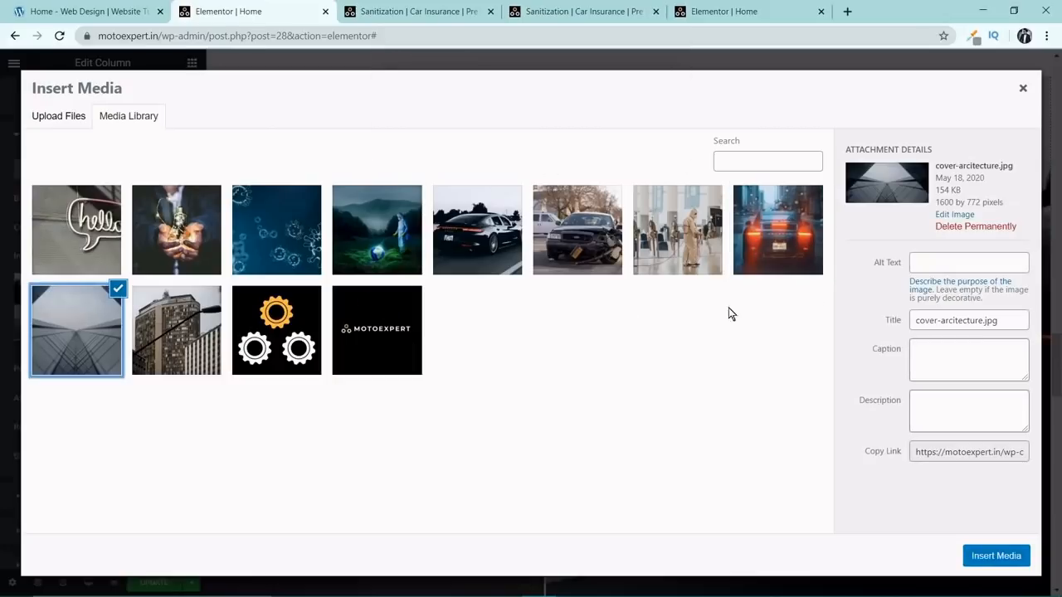
click(975, 227)
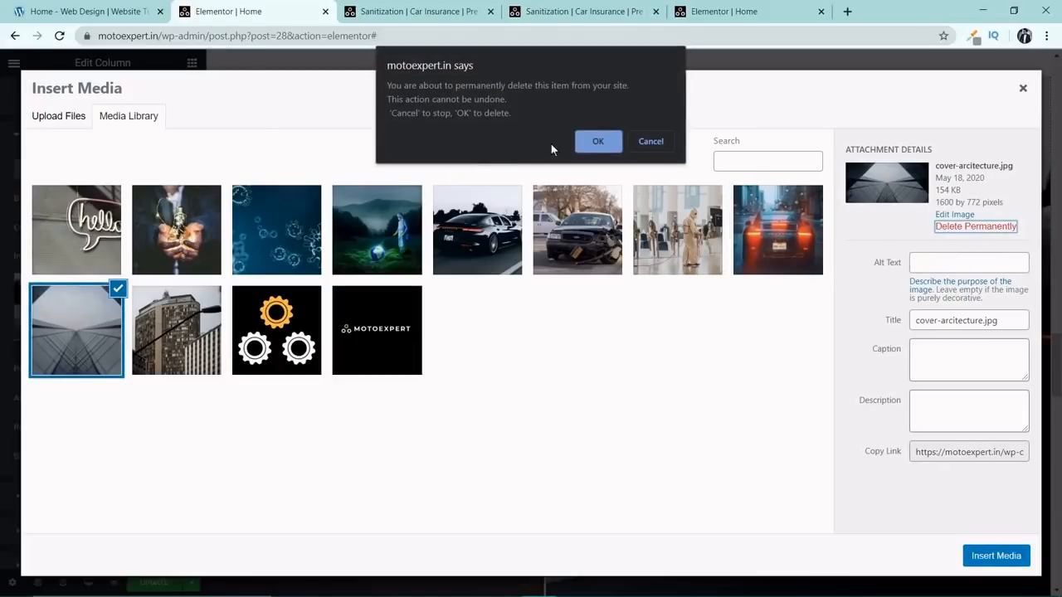
click(597, 138)
Permanently delete the tower building image Untitled-1.png and close the media library without inserting an image.
click(83, 322)
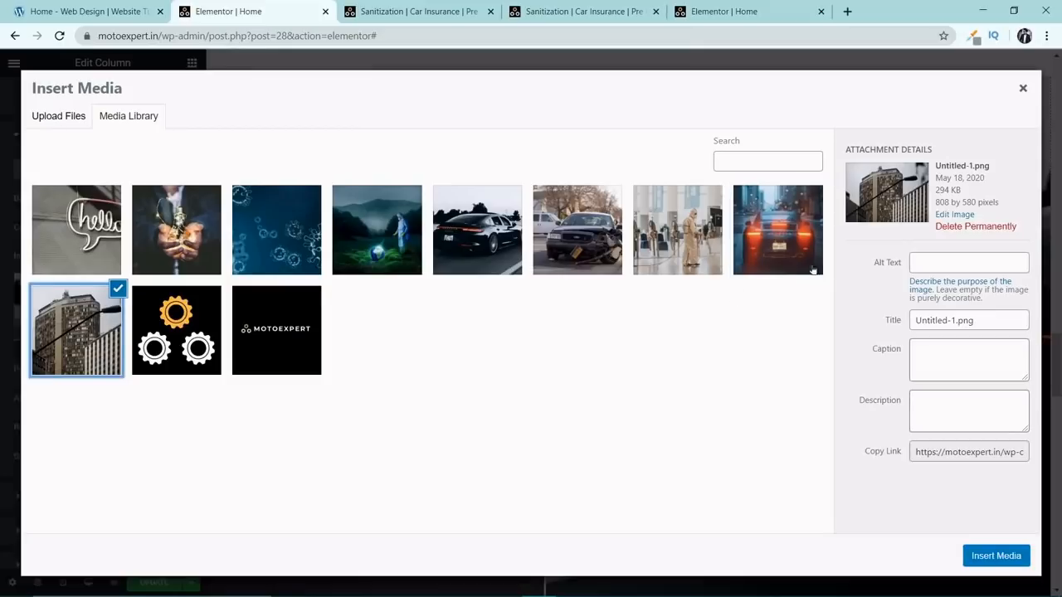
click(967, 226)
click(599, 141)
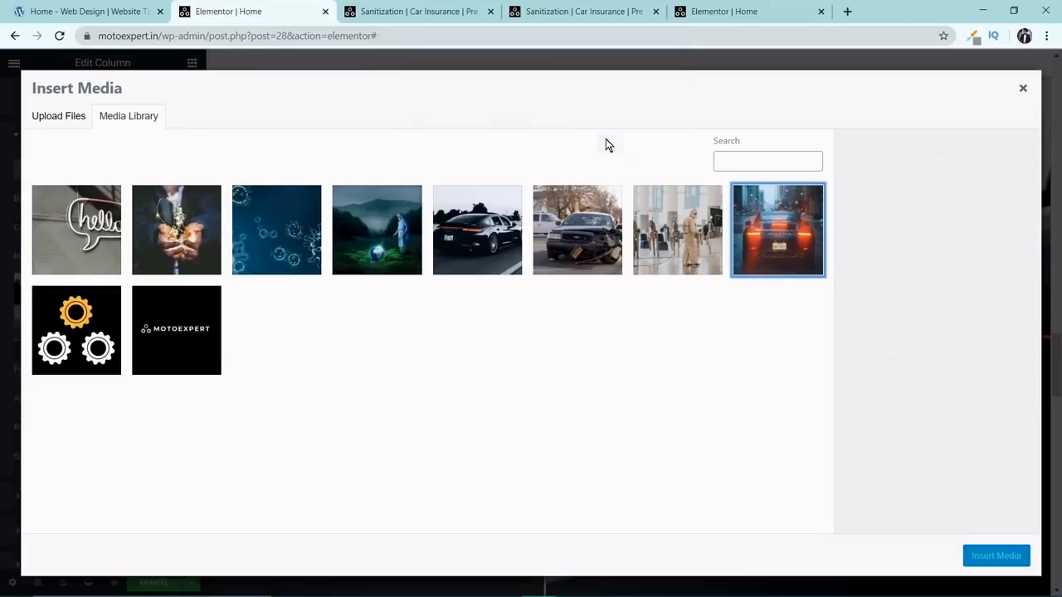
click(1023, 88)
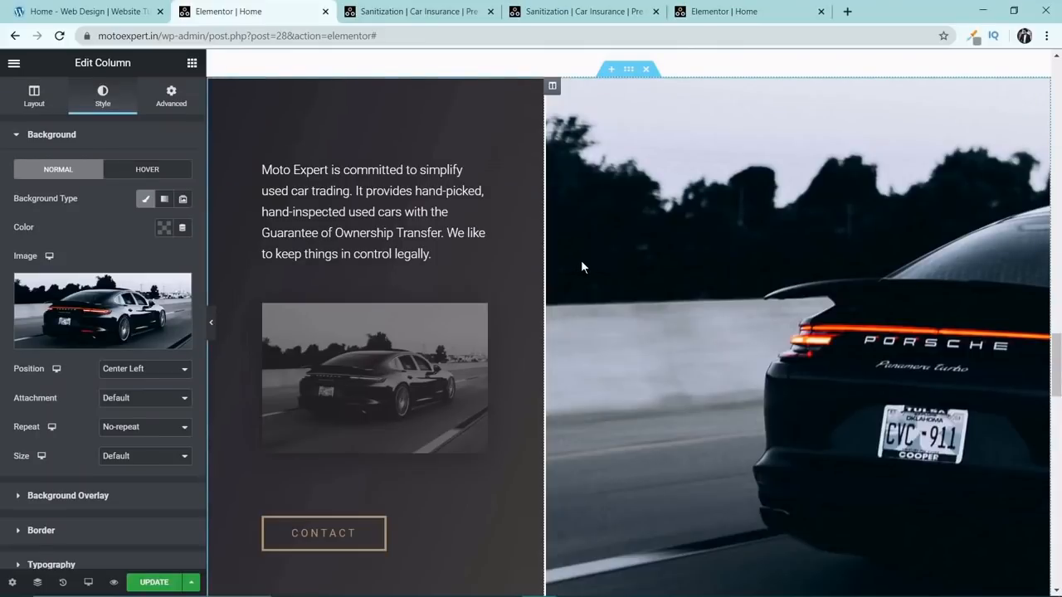
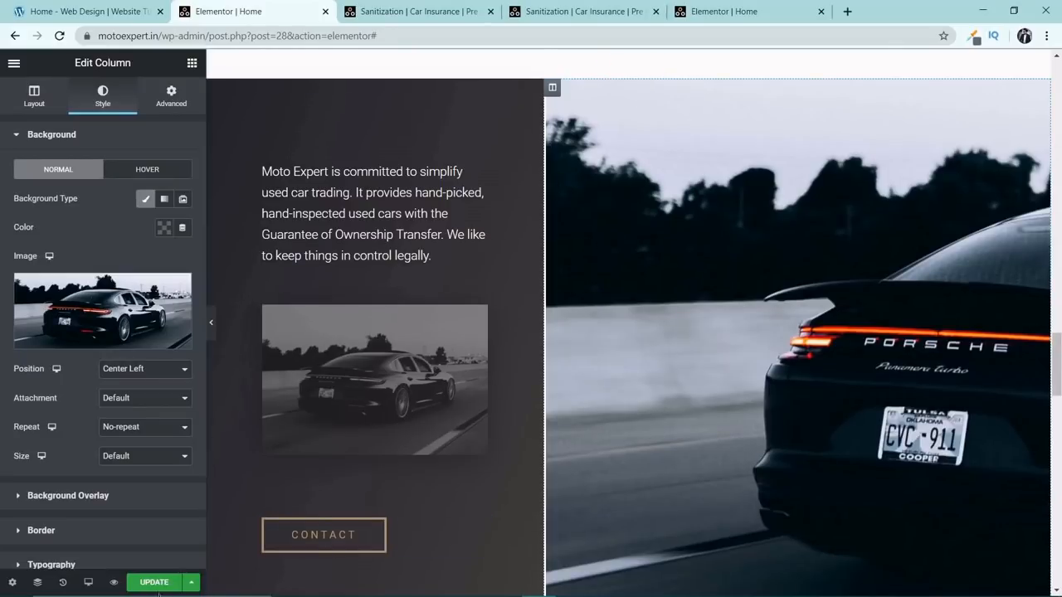
Update the home page, exit the Elementor editor and return to the WordPress pages list.
click(154, 584)
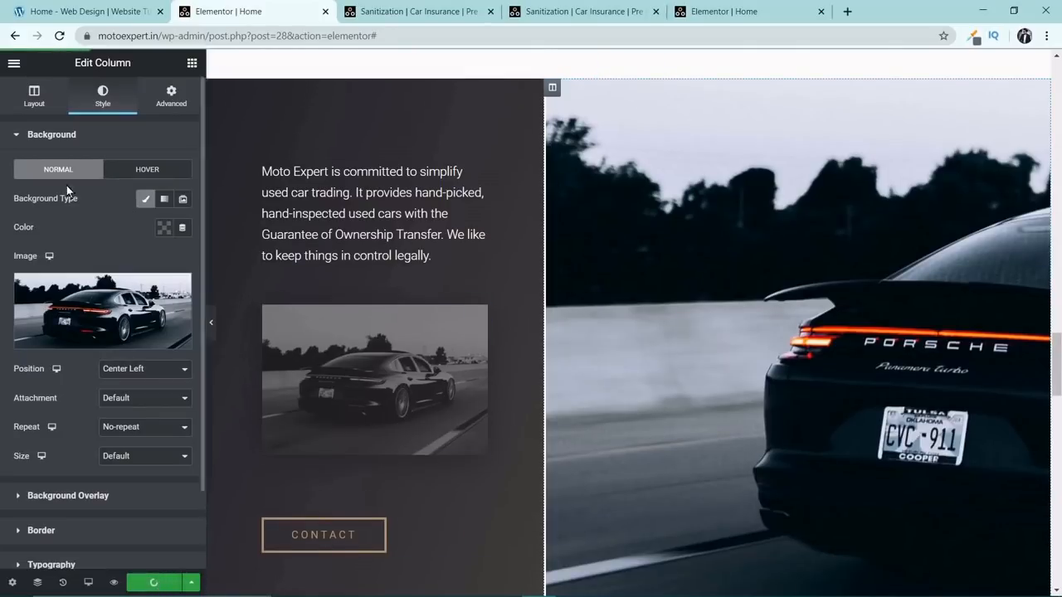
click(14, 64)
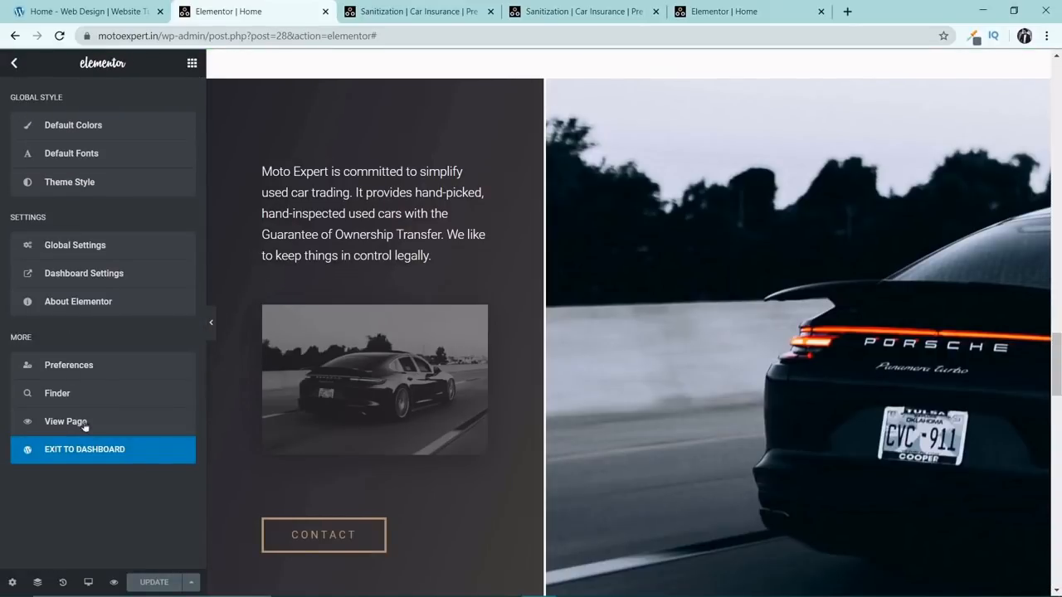
click(86, 449)
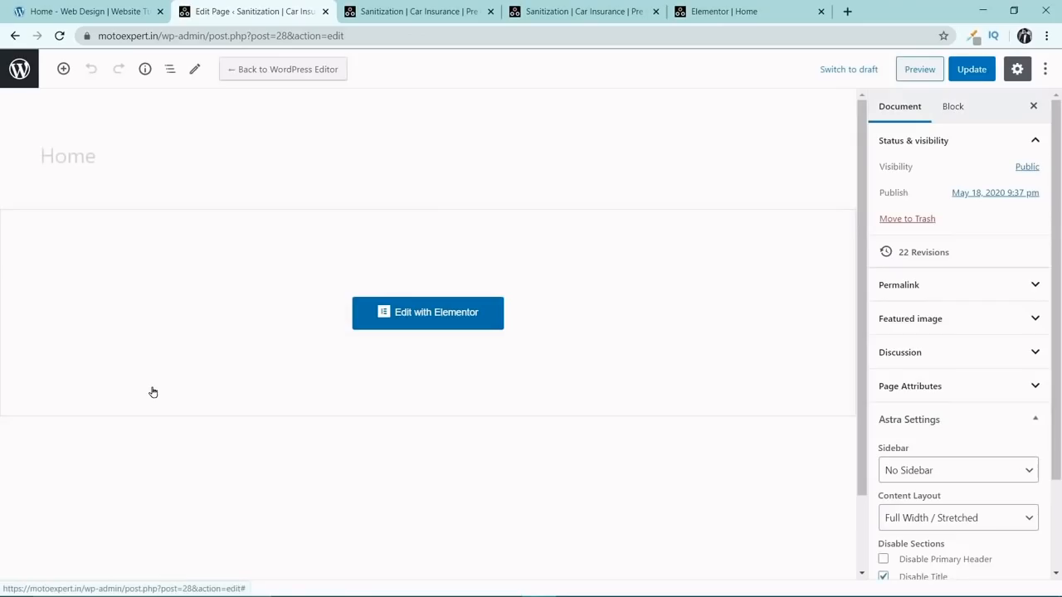
click(17, 73)
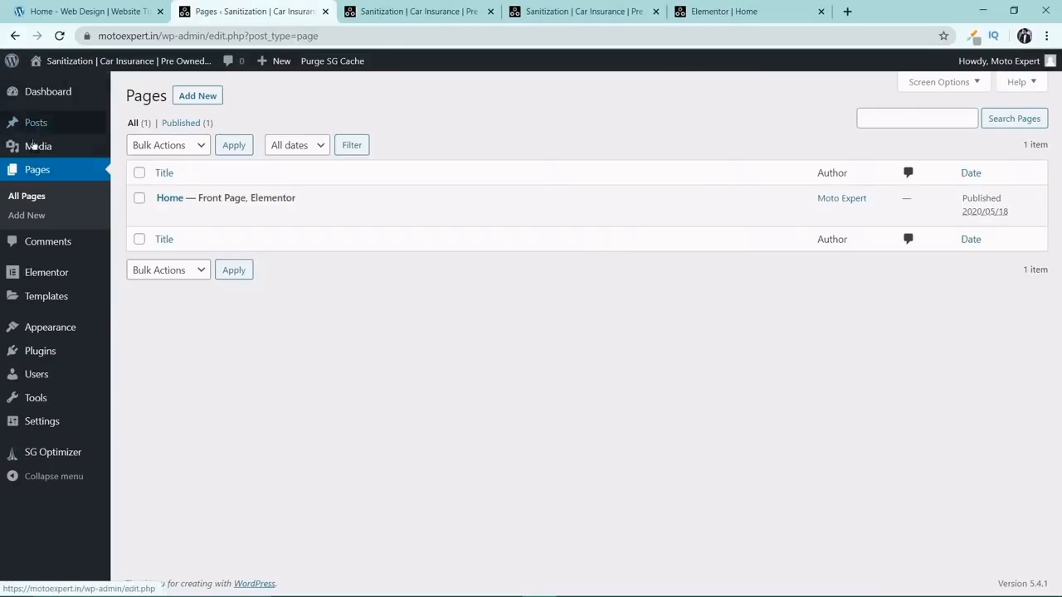
Search the plugin directory for "wpfront", install and activate WPFront Scroll Top, and open its settings.
click(62, 353)
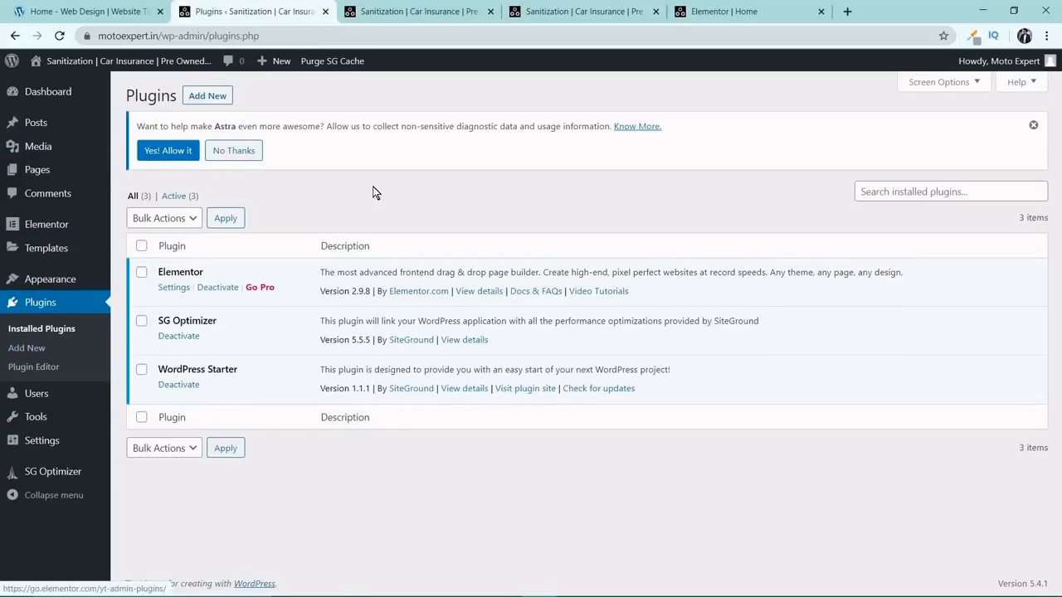
click(211, 96)
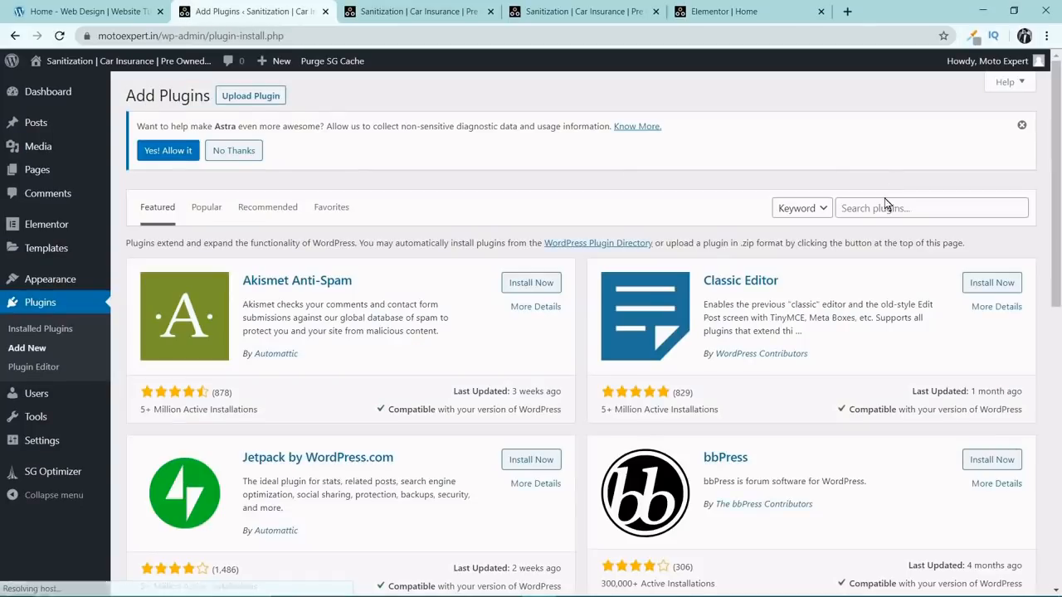
click(863, 207)
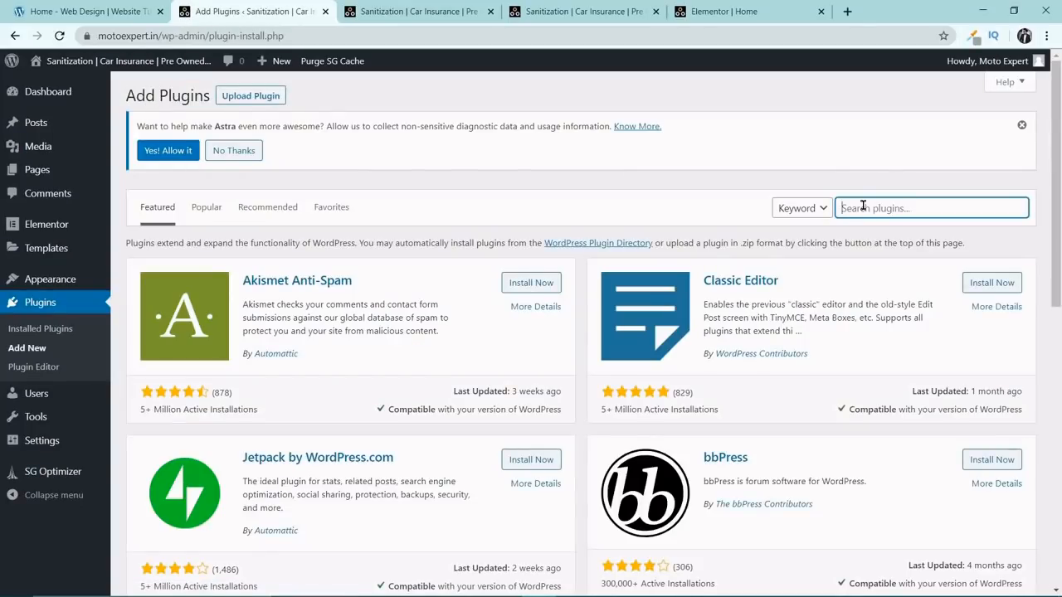
text(wpfront)
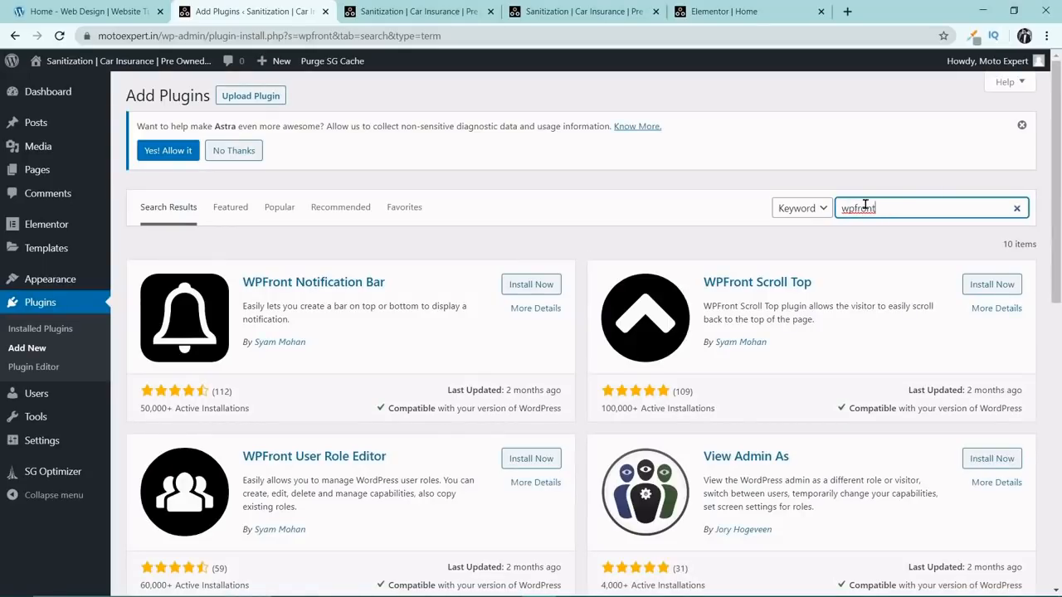
click(989, 290)
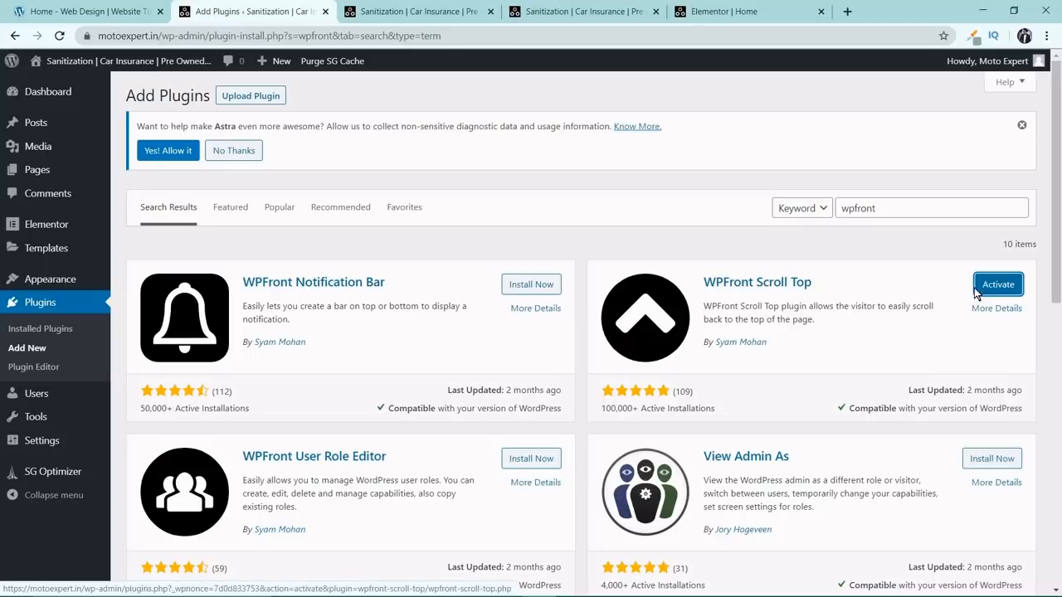
click(987, 287)
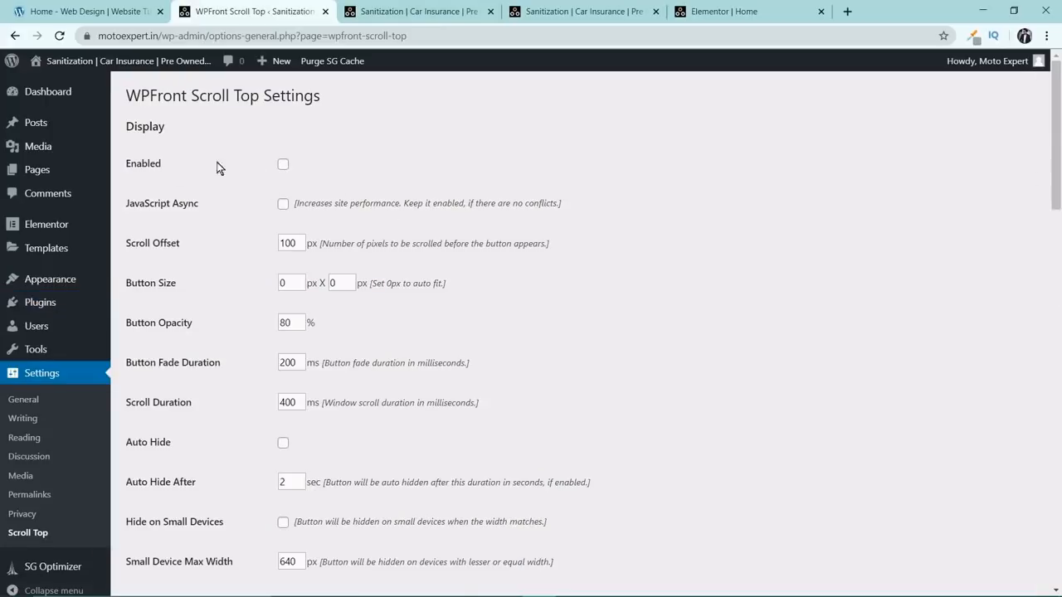
Enable the scroll top button, choose the dark round image with a white upward chevron, and save the settings.
scroll(658, 242, down, 13)
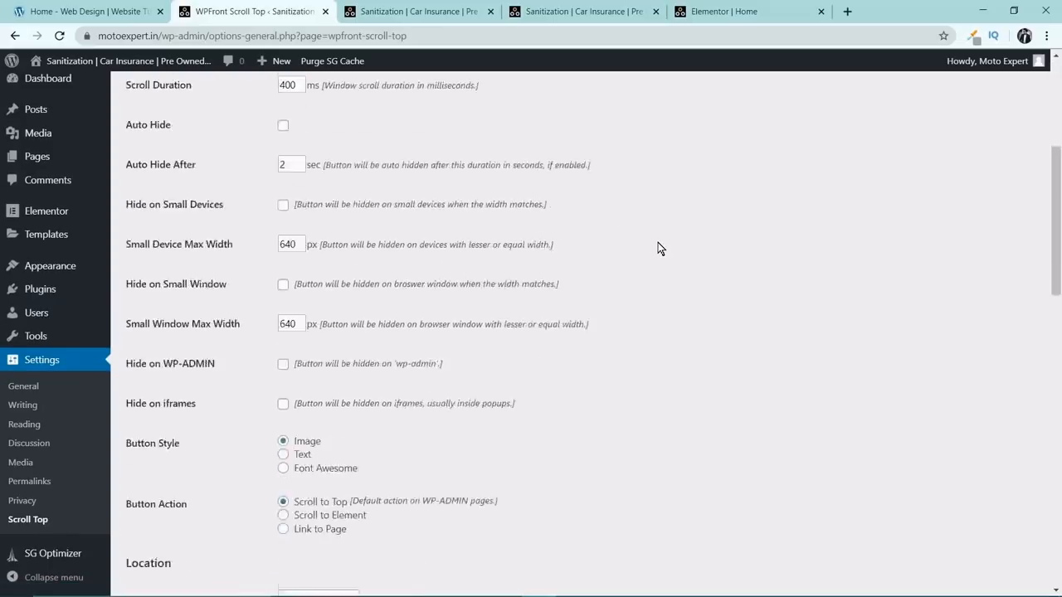
scroll(658, 243, down, 1)
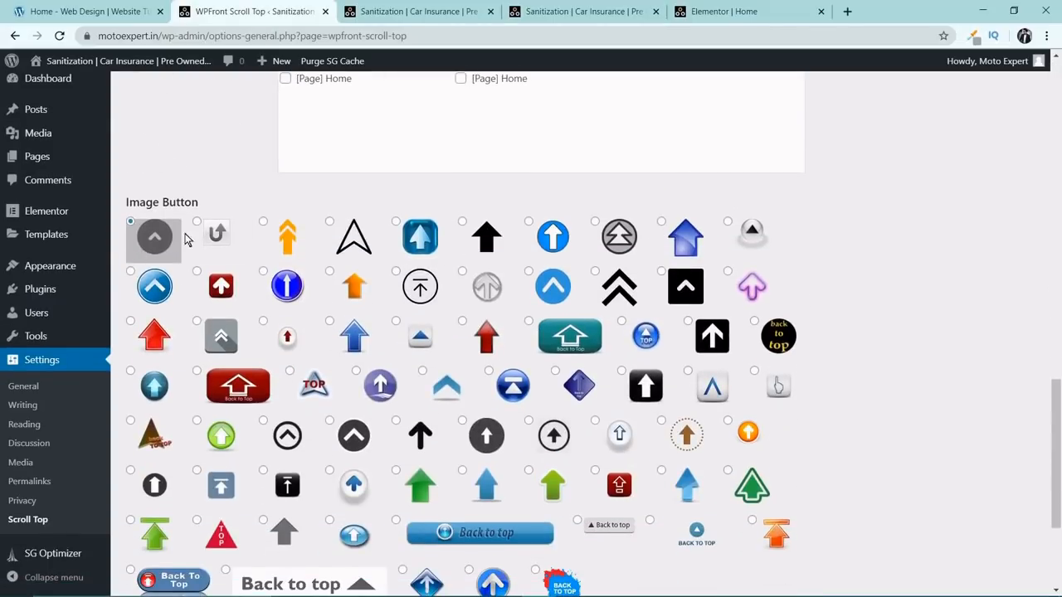
scroll(539, 301, down, 1)
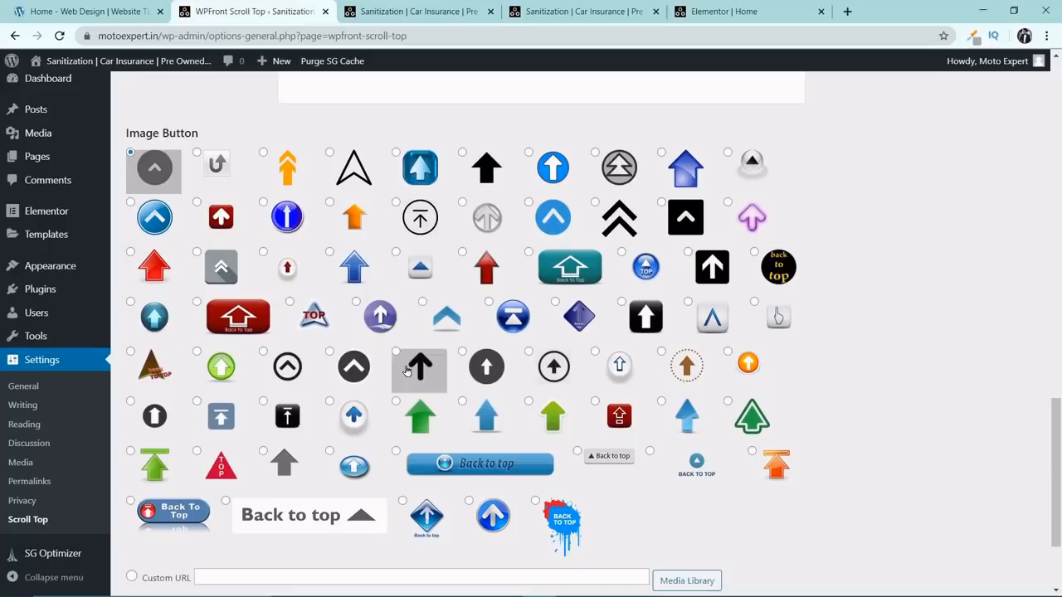
click(329, 353)
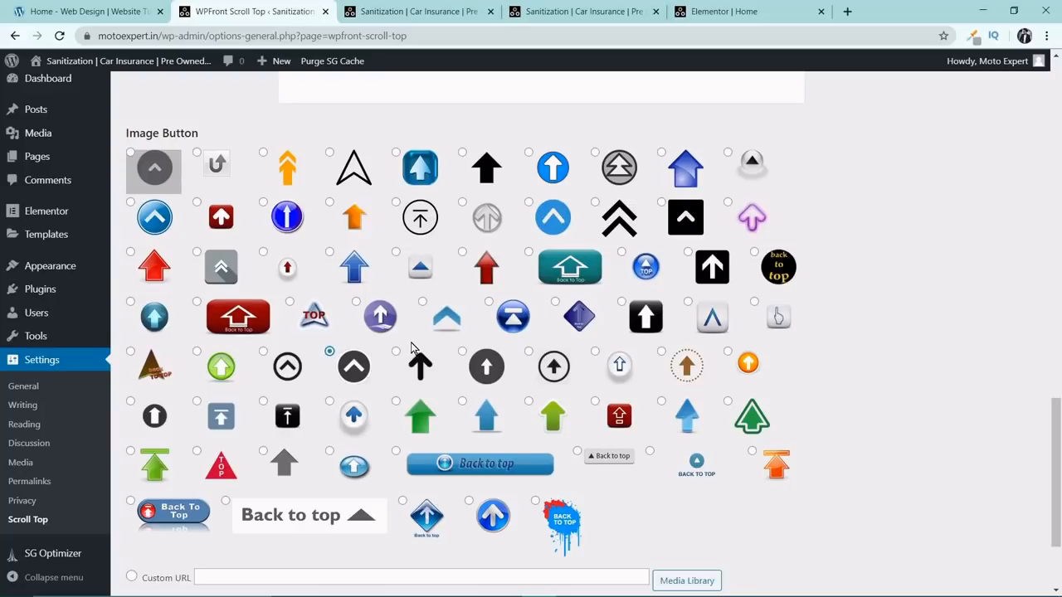
scroll(415, 351, down, 2)
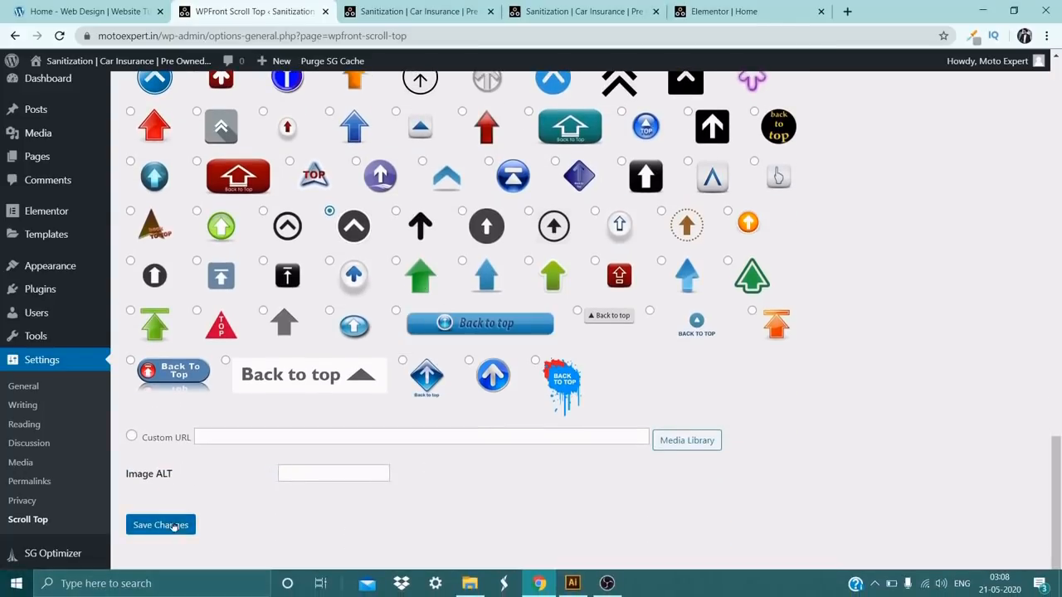
click(176, 525)
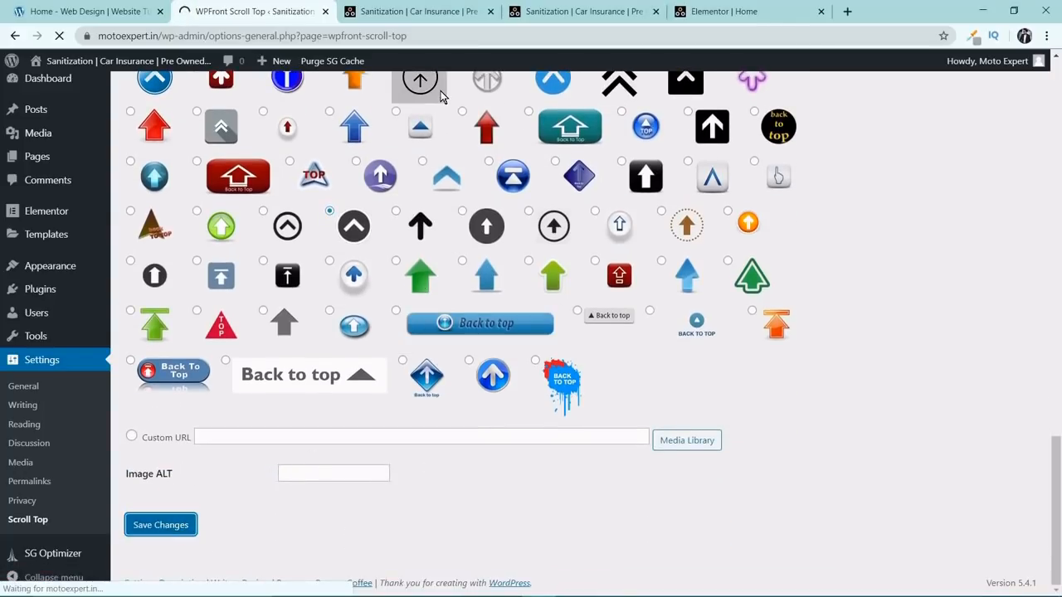
Reload the desktop live page, scroll through its sections and test the scroll-to-top button from the contact section.
click(459, 11)
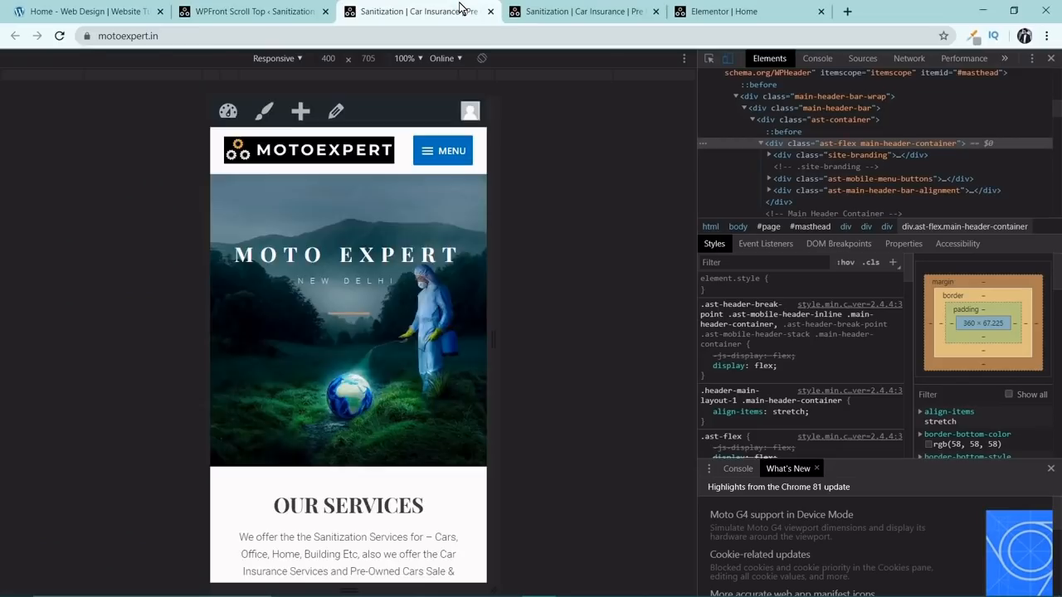
click(577, 10)
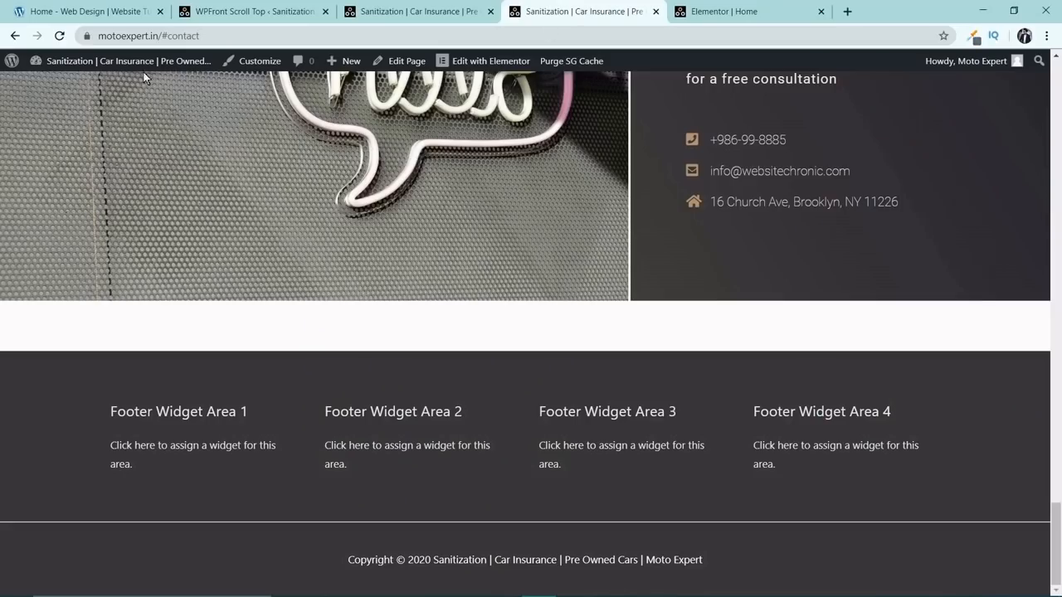
click(59, 35)
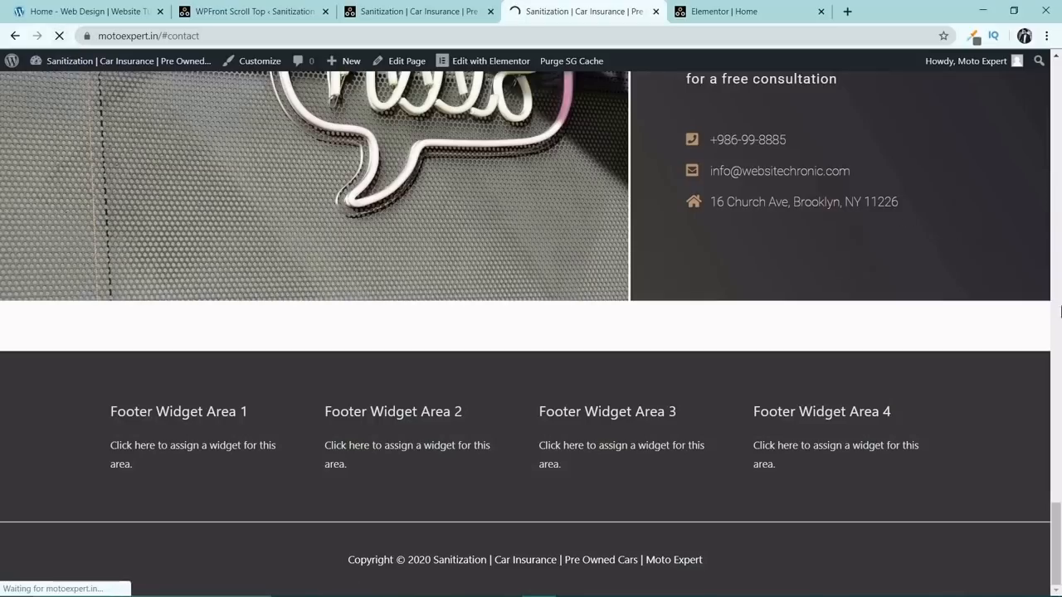
drag(1059, 521, 1060, 74)
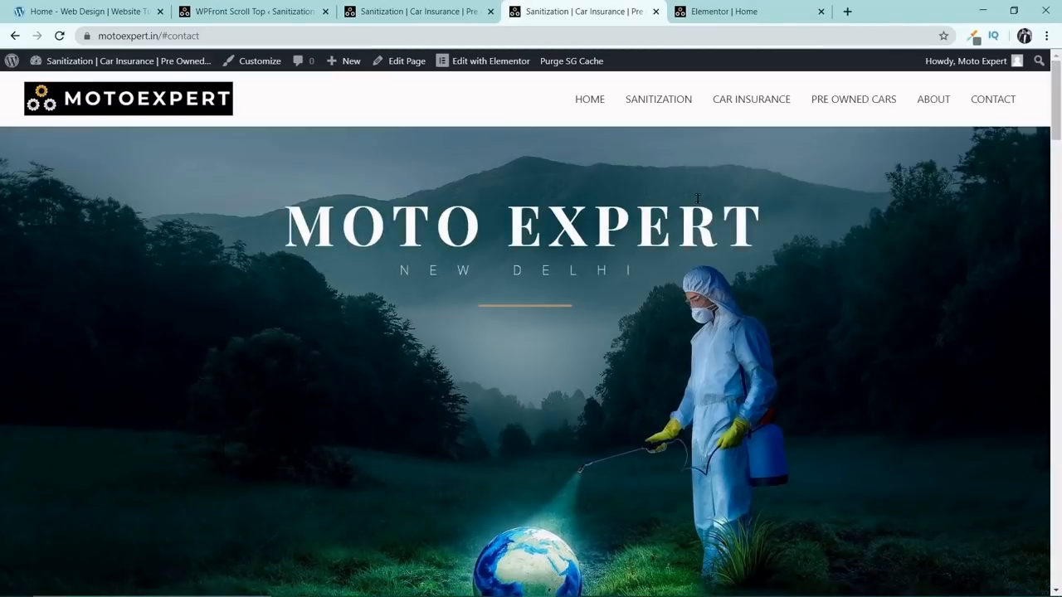
scroll(697, 199, down, 5)
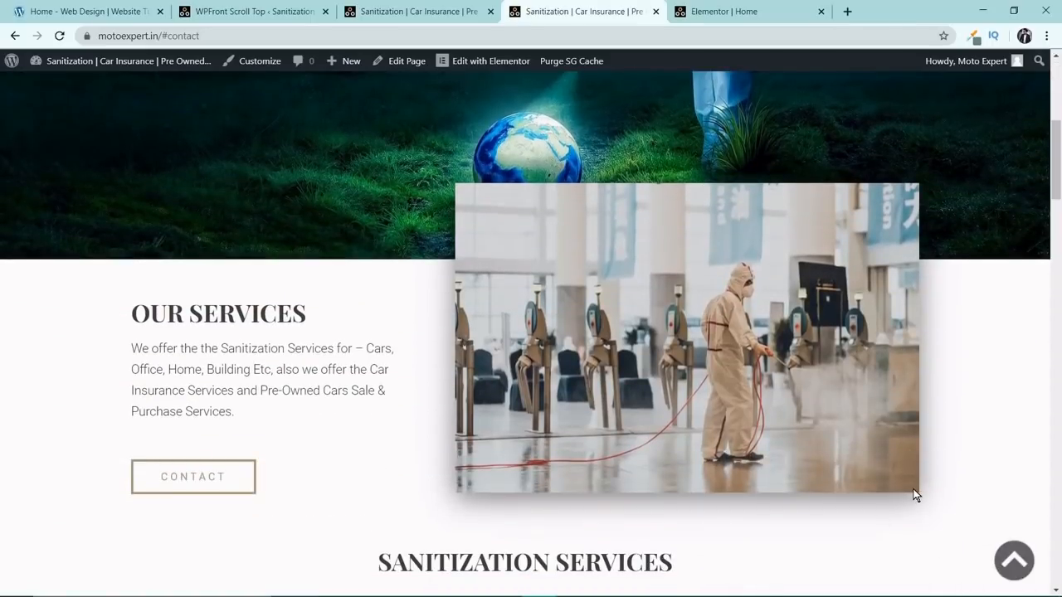
scroll(921, 480, down, 7)
scroll(964, 507, up, 13)
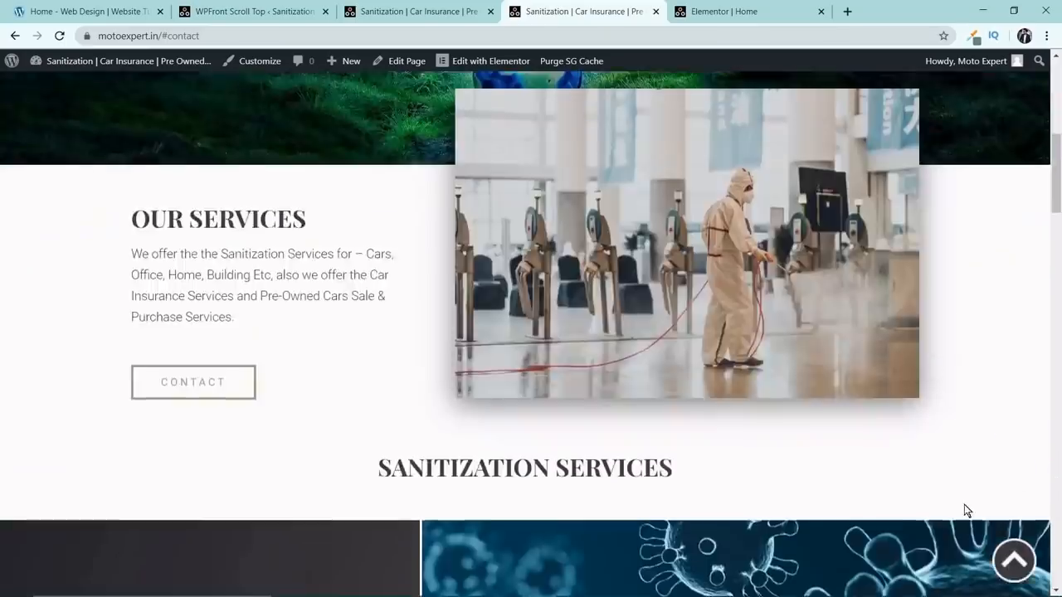
scroll(695, 304, down, 4)
scroll(693, 303, down, 18)
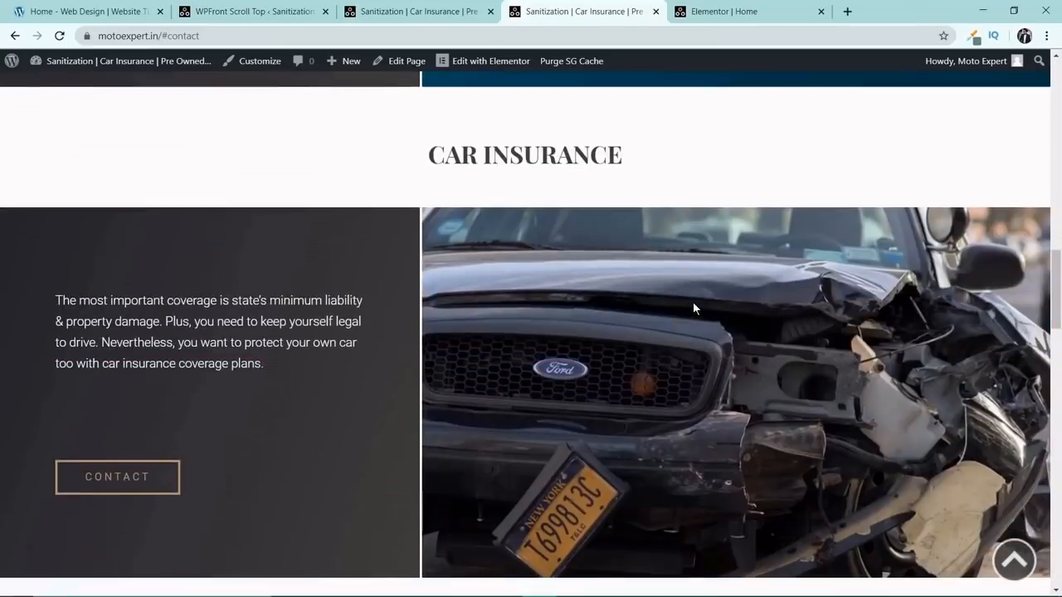
scroll(695, 309, down, 12)
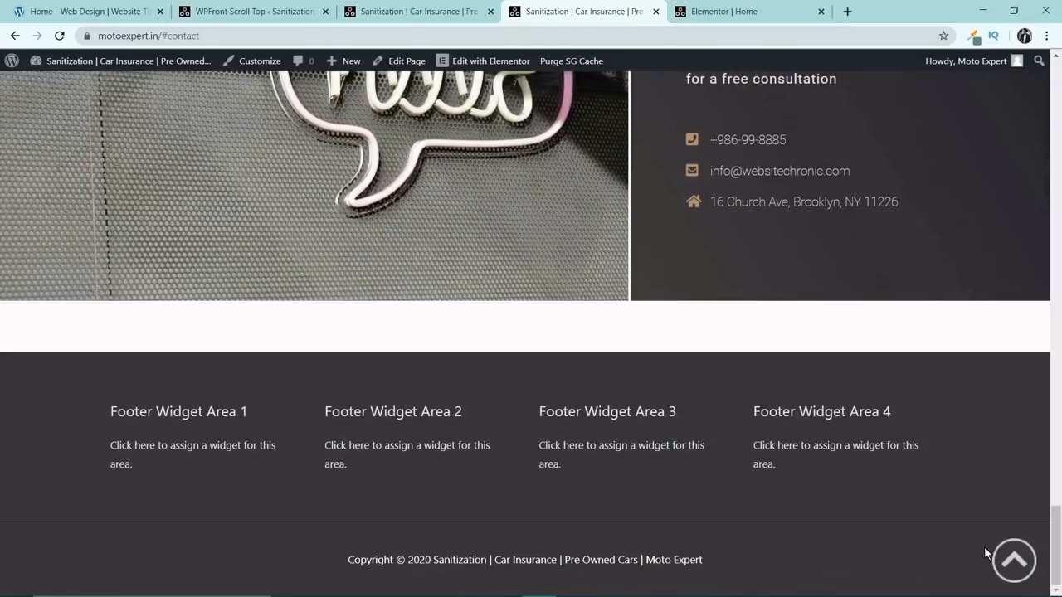
click(1010, 560)
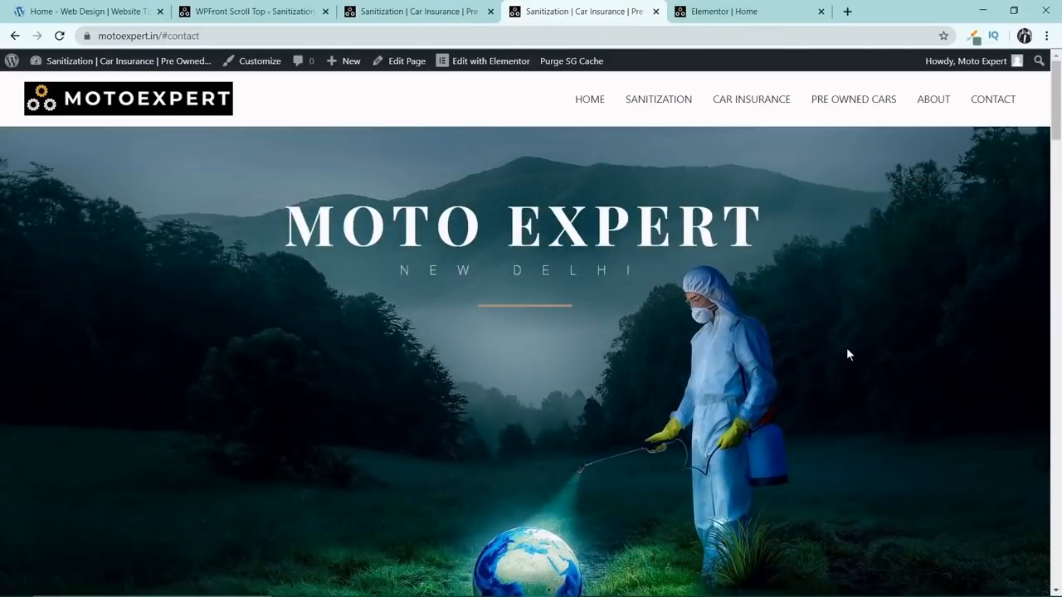
Reload the mobile preview of the site, scroll down to Contact Us and test the scroll-to-top button there.
click(408, 10)
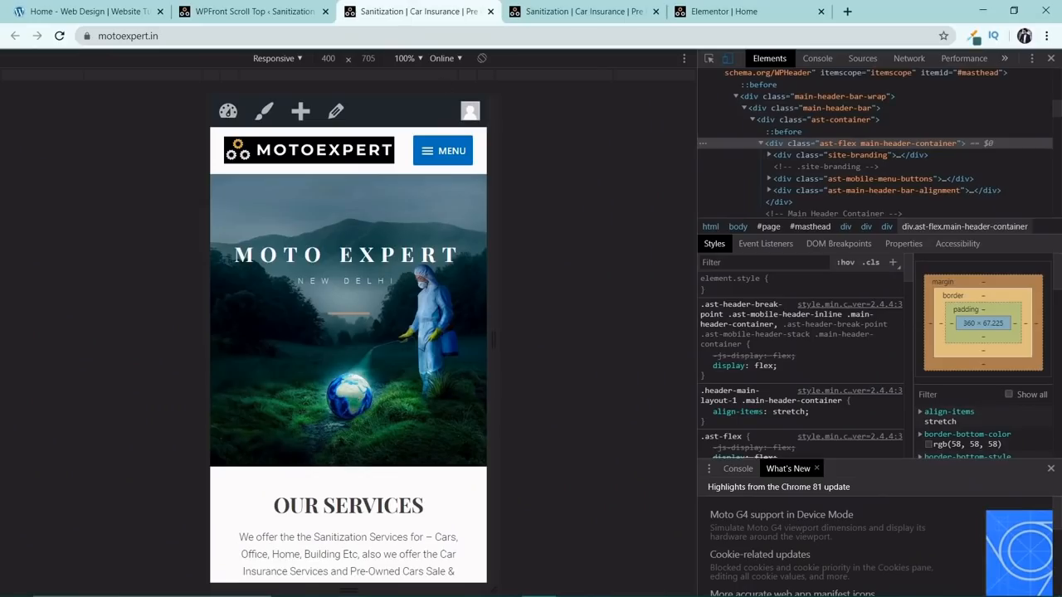
click(57, 38)
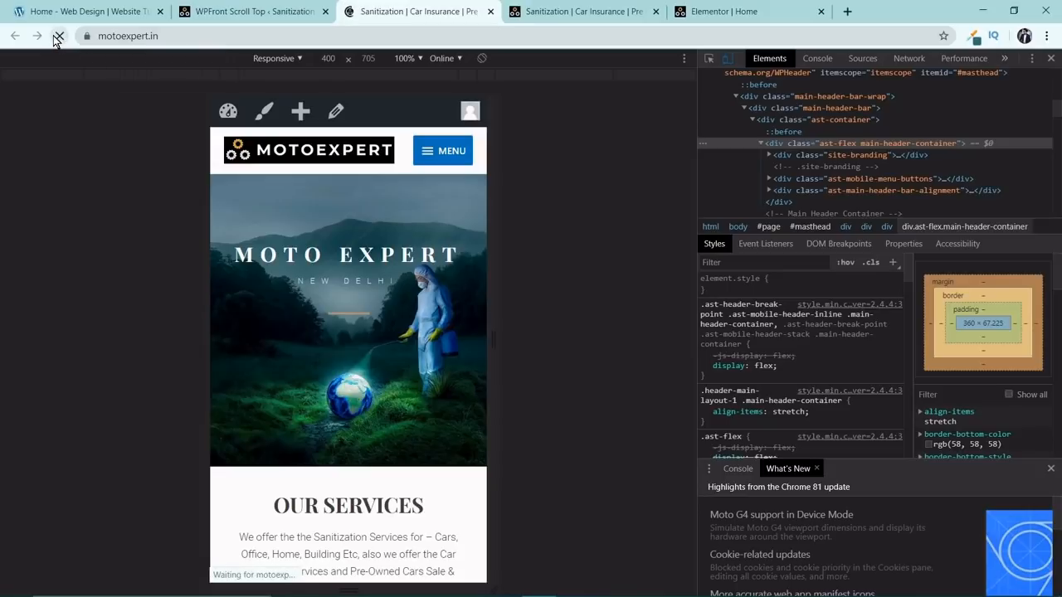
scroll(372, 265, down, 4)
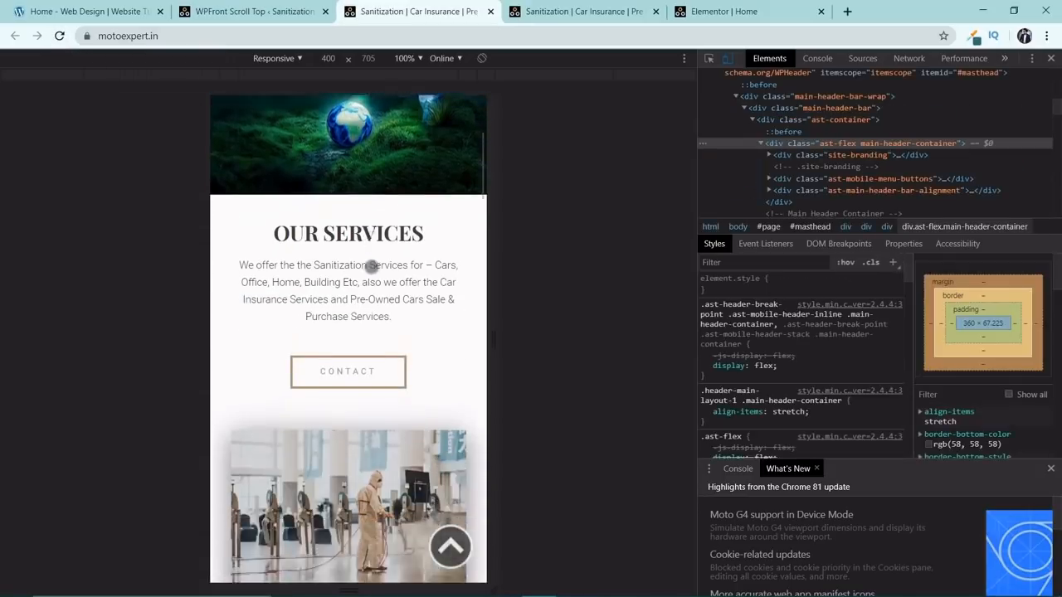
scroll(372, 266, down, 20)
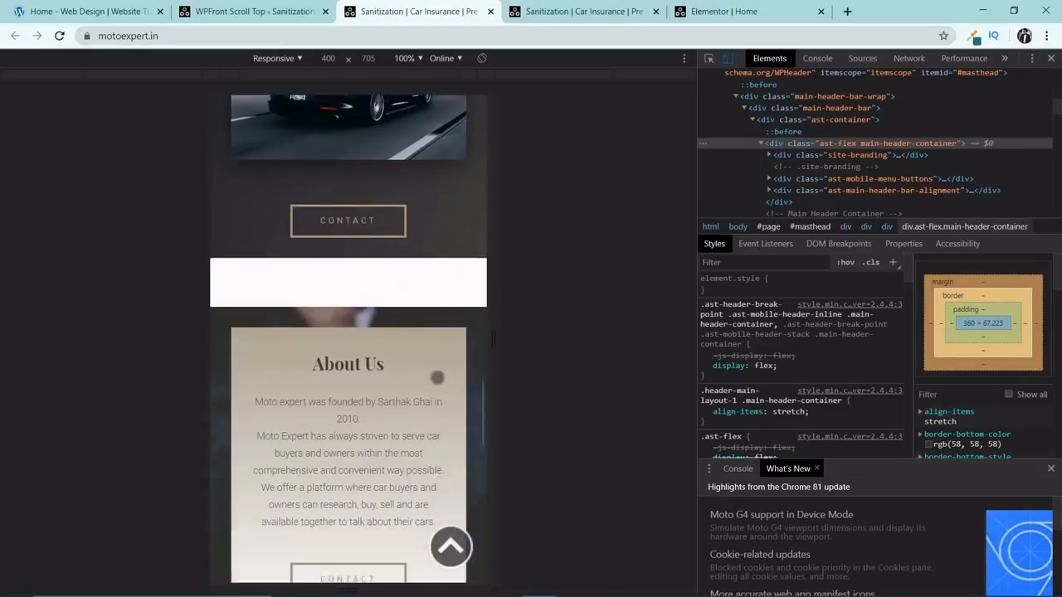
scroll(437, 378, down, 9)
scroll(463, 499, down, 1)
scroll(456, 525, up, 4)
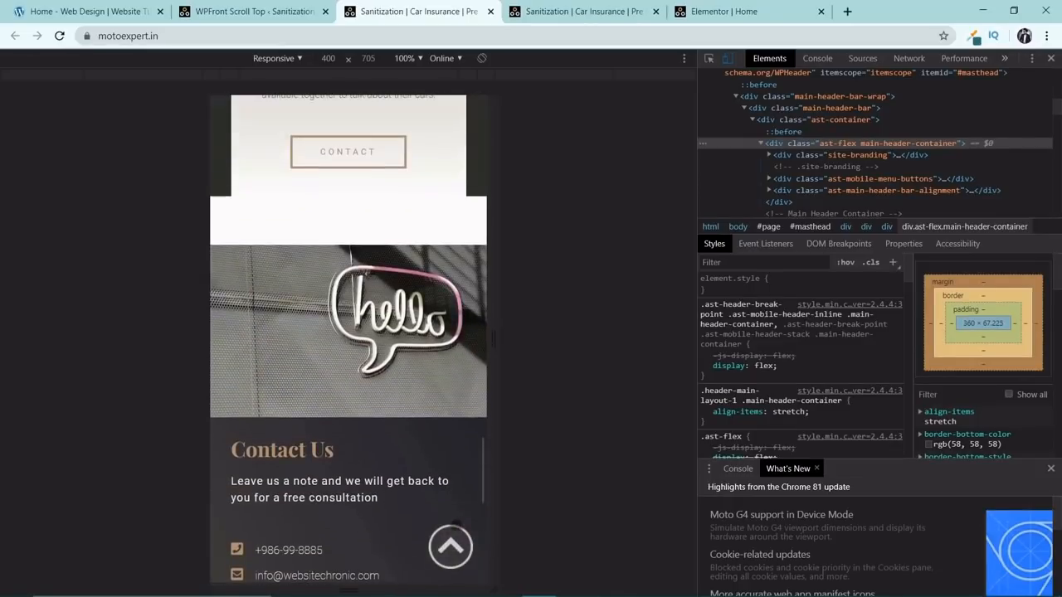
click(452, 541)
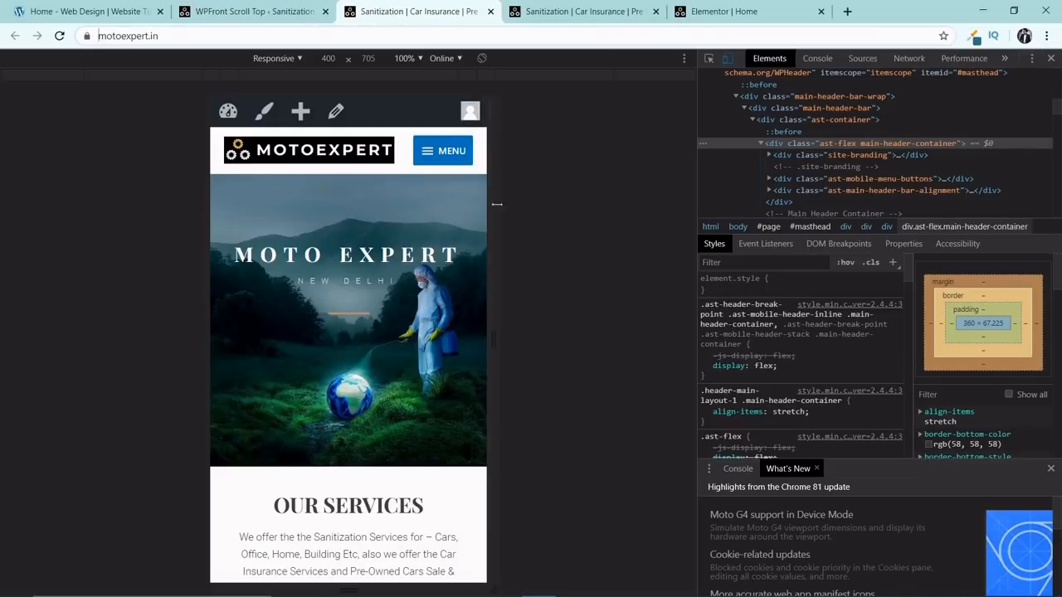
Go back to the Scroll Top settings, visit the live site from there and look over the services section.
click(249, 11)
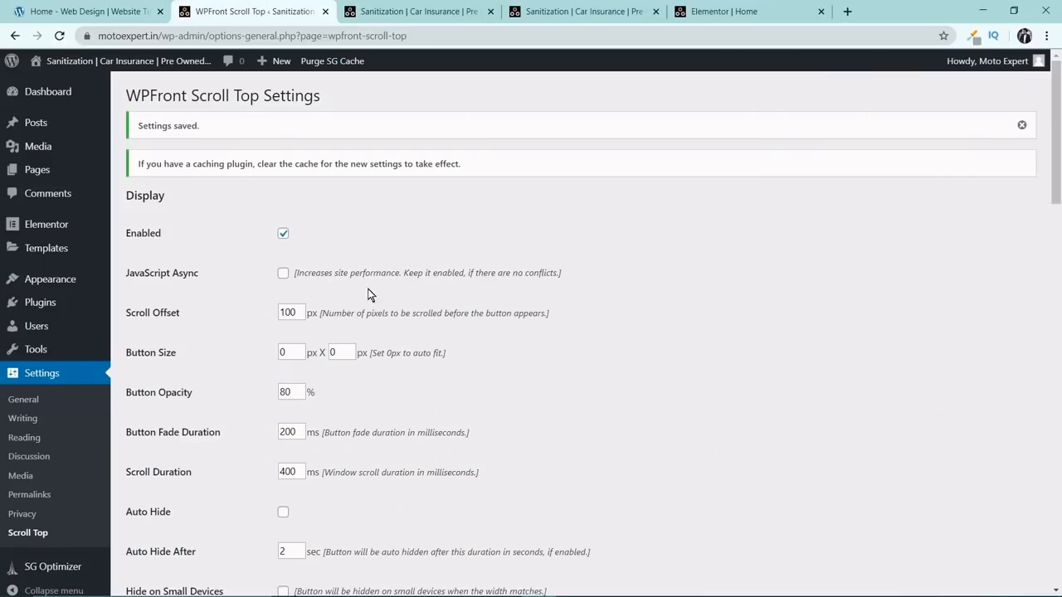
scroll(368, 299, down, 3)
mouse_move(83, 61)
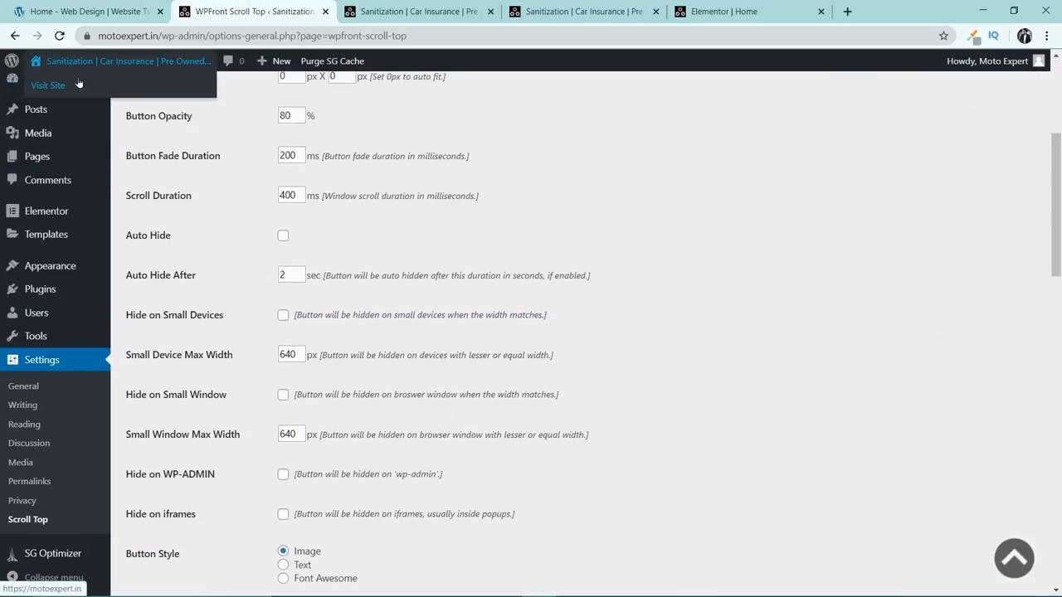
click(79, 84)
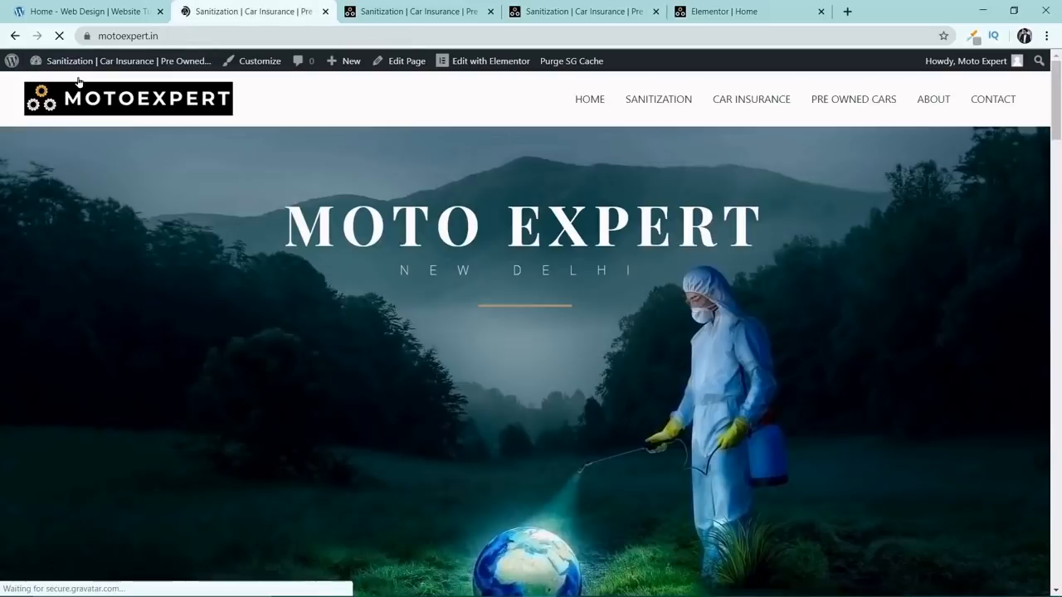
scroll(450, 128, down, 3)
scroll(591, 291, down, 10)
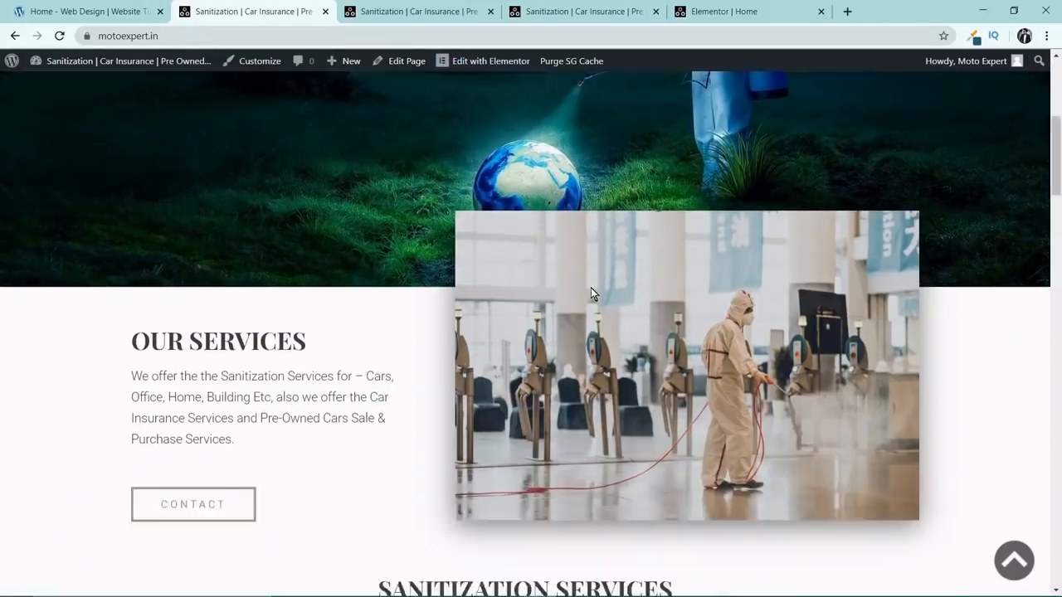
Check the footer area of the live page and open the site's Widgets management page.
scroll(620, 409, down, 10)
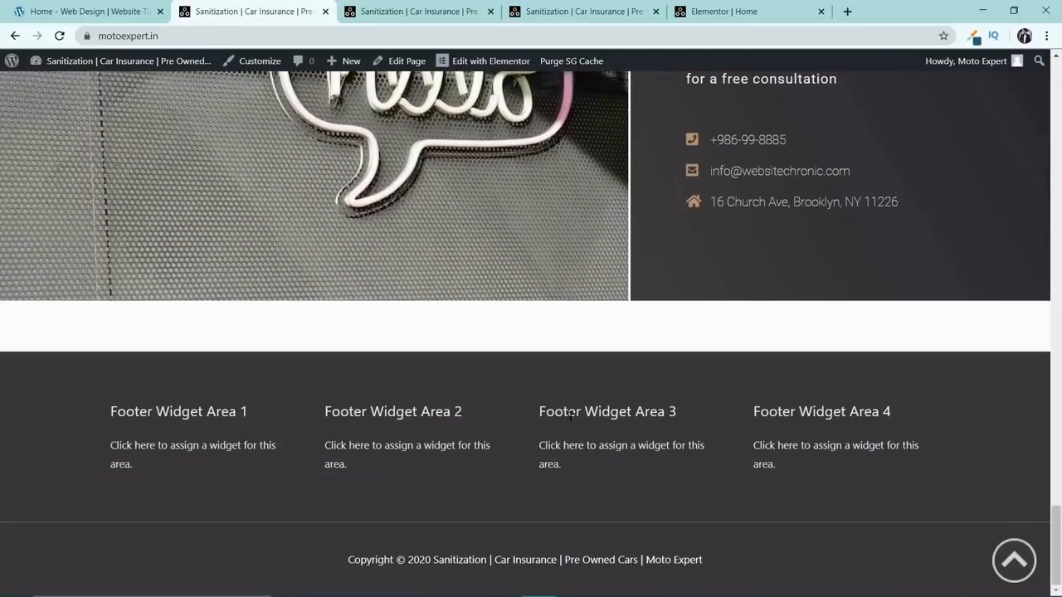
click(1014, 561)
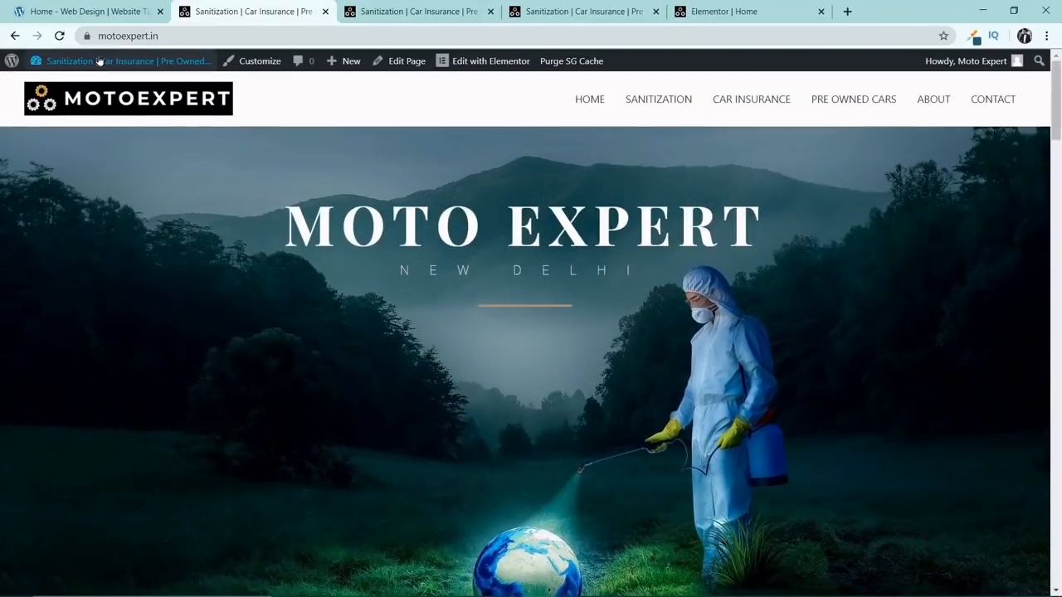
mouse_move(99, 62)
click(73, 87)
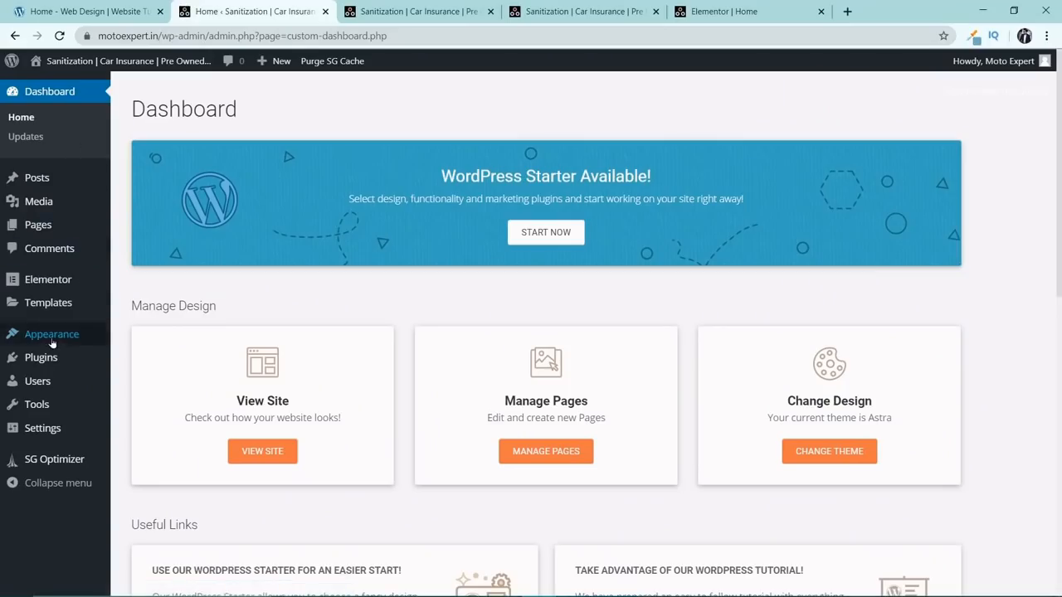
mouse_move(50, 342)
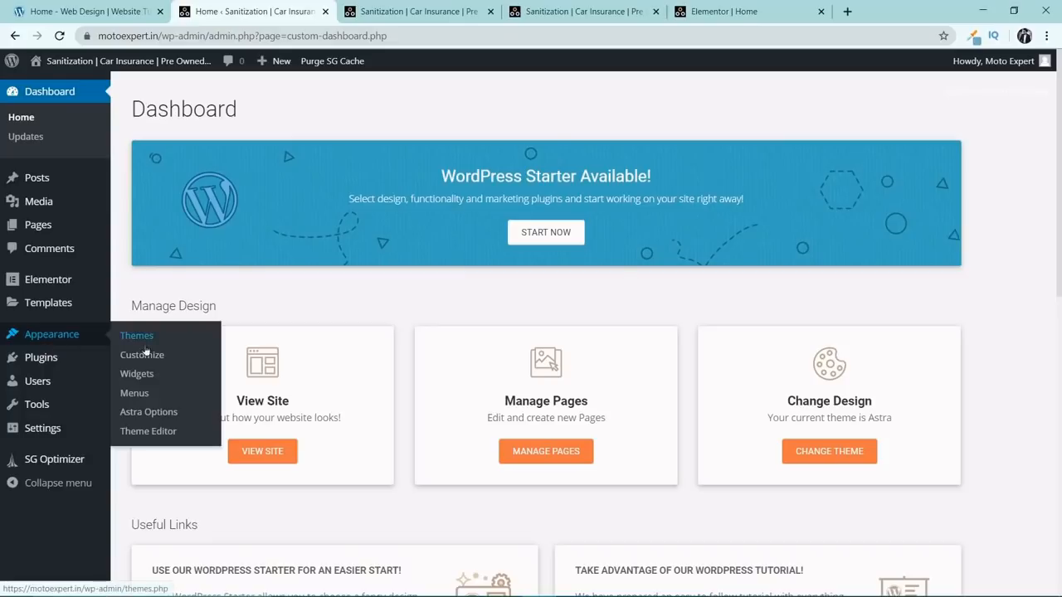
click(137, 374)
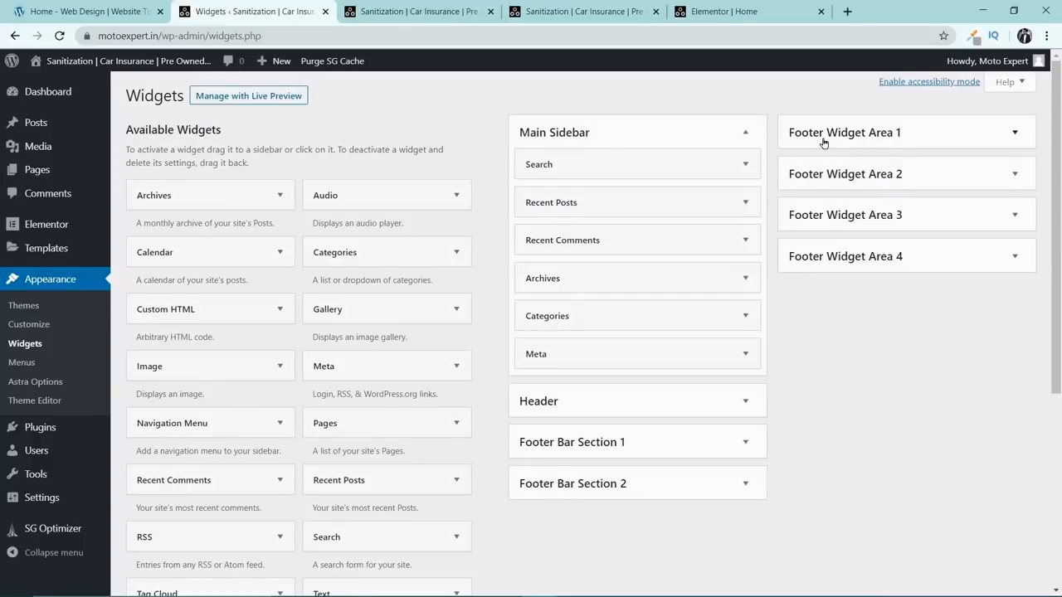
Add a Text widget to Footer Widget Area 1 with the title Our Services.
click(945, 137)
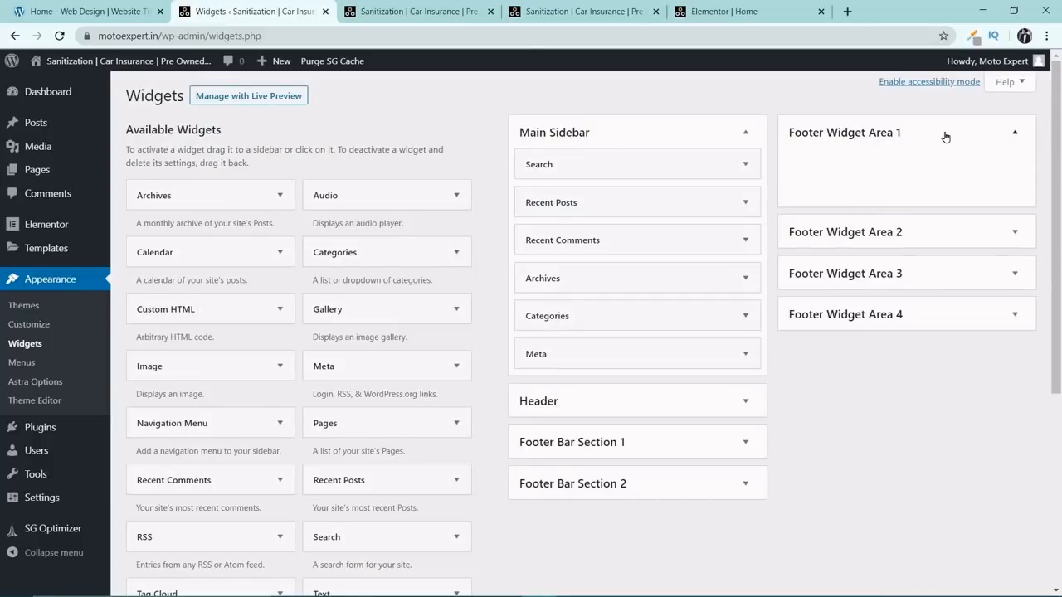
scroll(398, 245, down, 3)
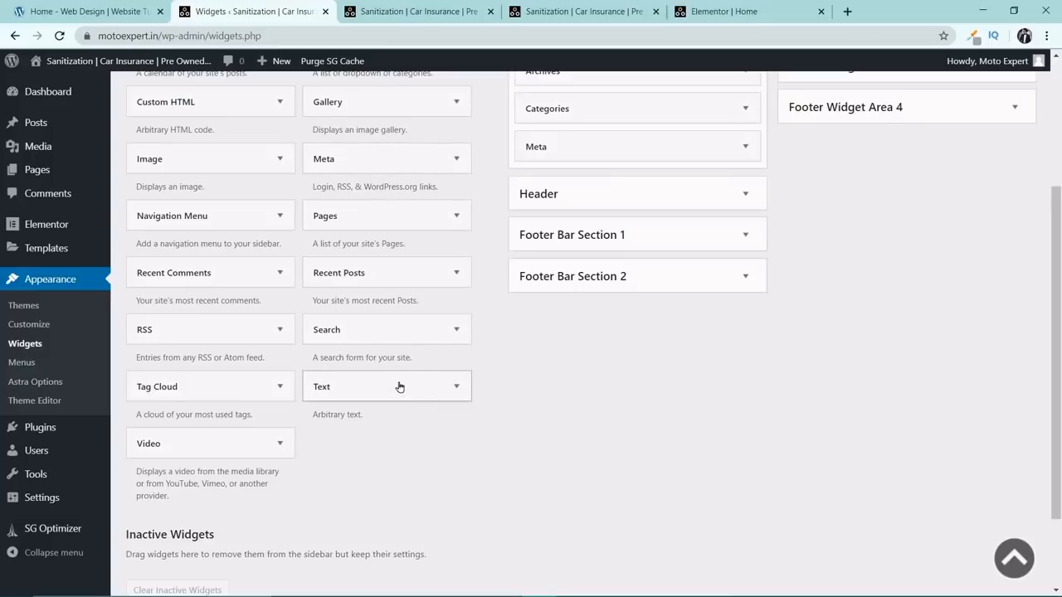
drag(398, 387, 889, 167)
click(836, 209)
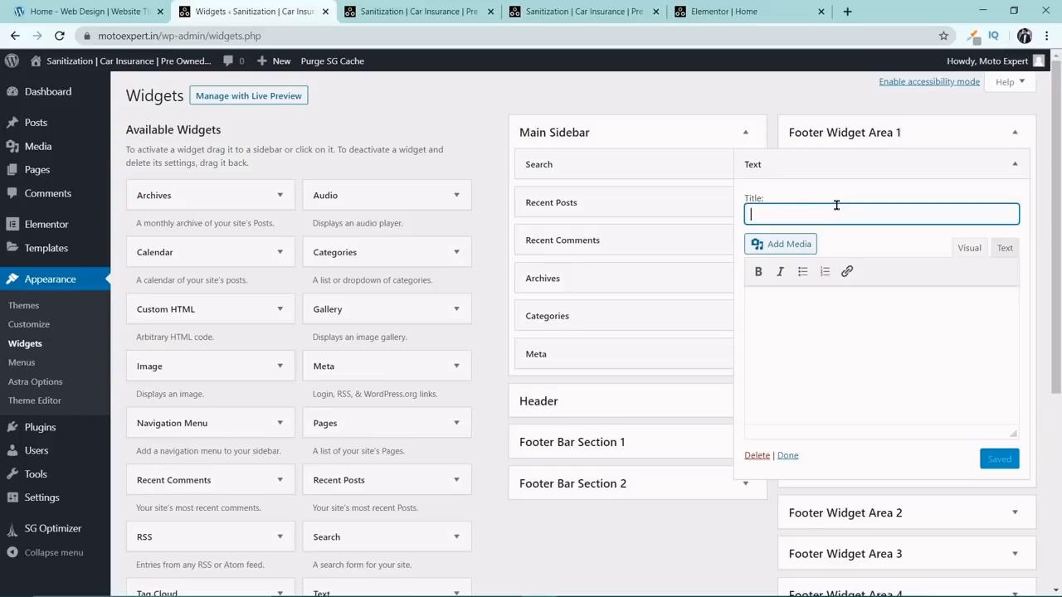
text(C)
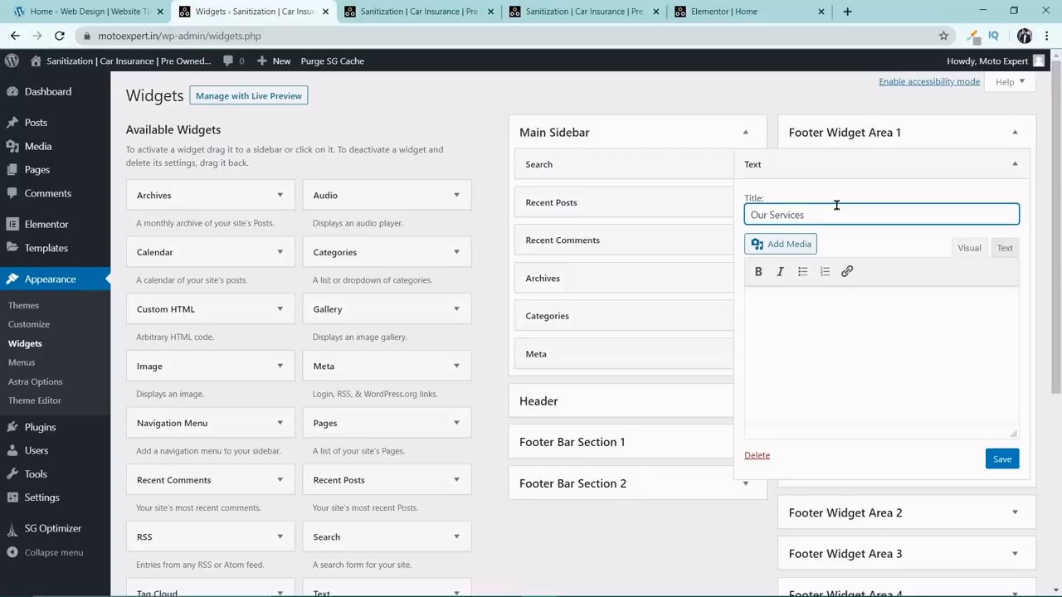
Copy the Our Services paragraph from the Motoexpert Notepad file into the Text widget's body and save the widget.
click(862, 311)
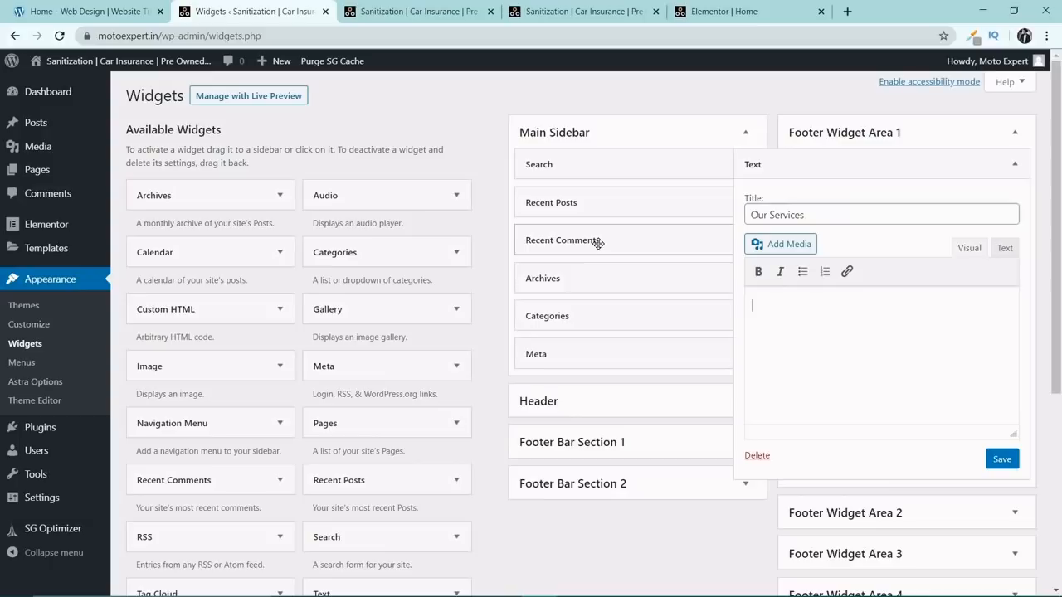
key(alt+Tab)
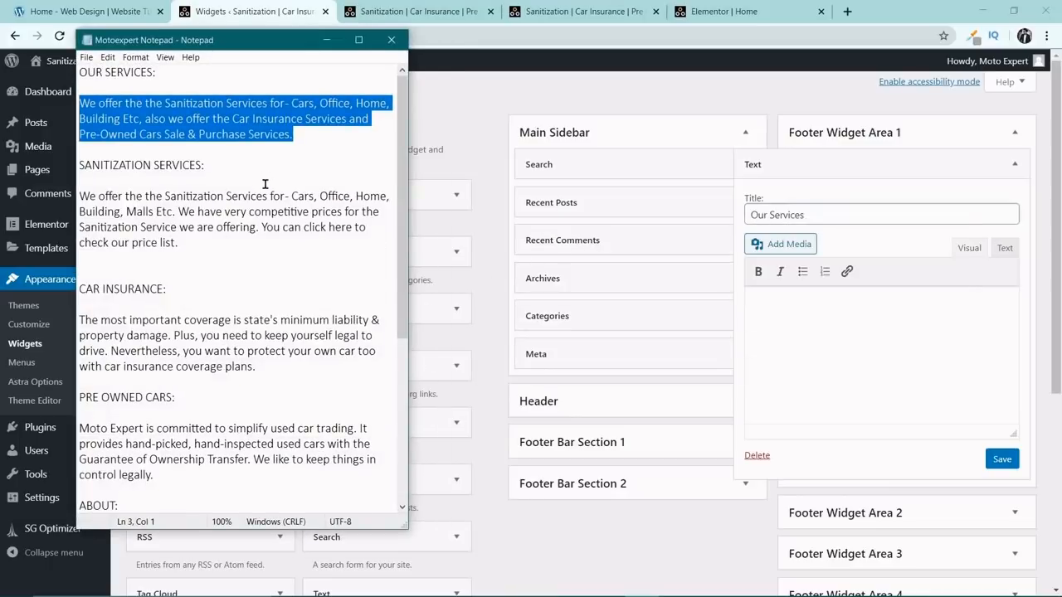
right_click(254, 133)
click(279, 171)
click(795, 301)
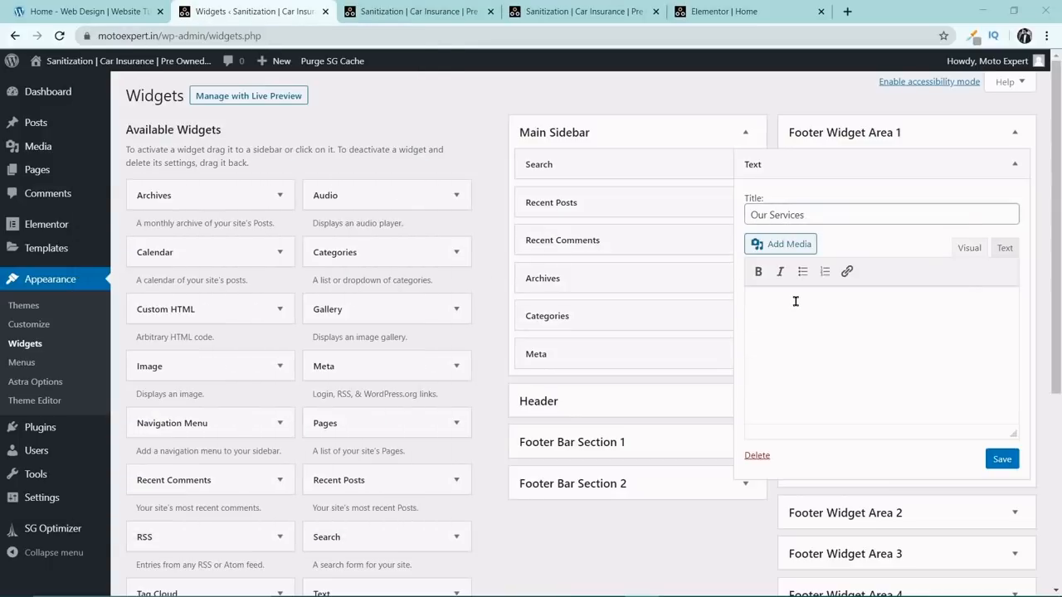
key(ctrl+v)
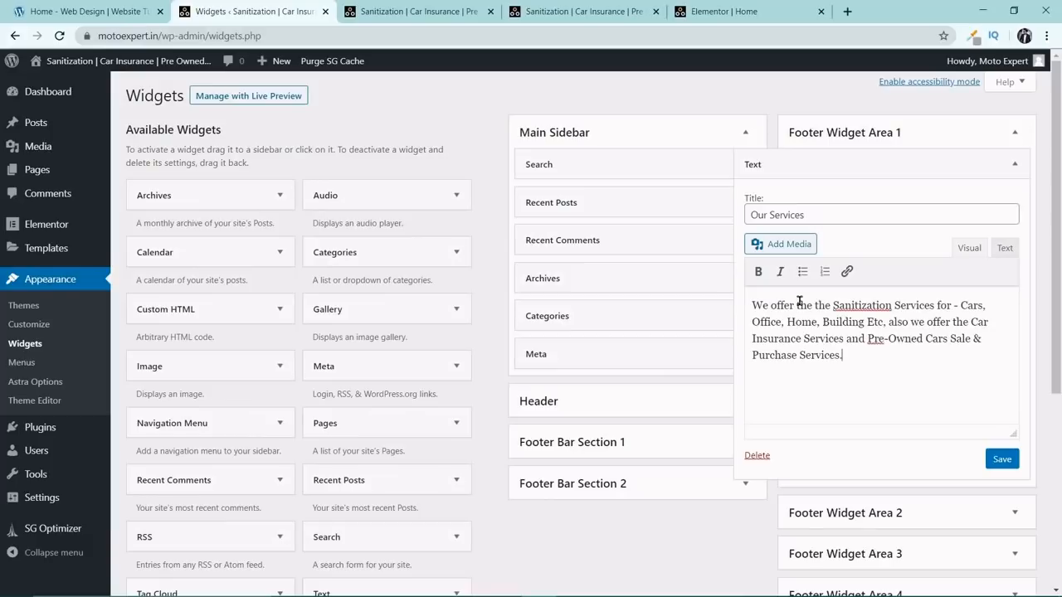
click(1004, 459)
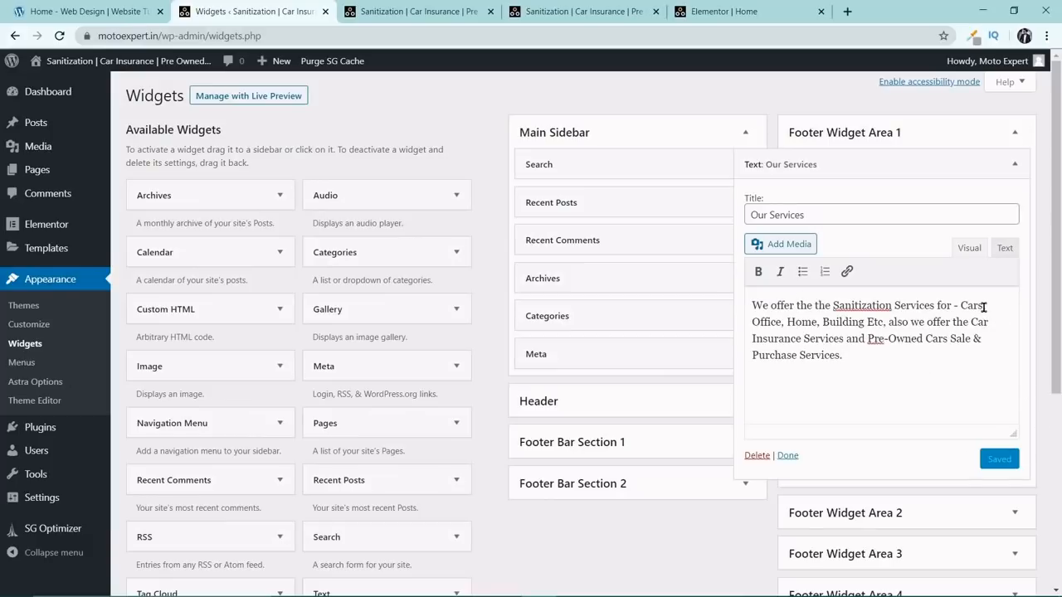
click(1022, 167)
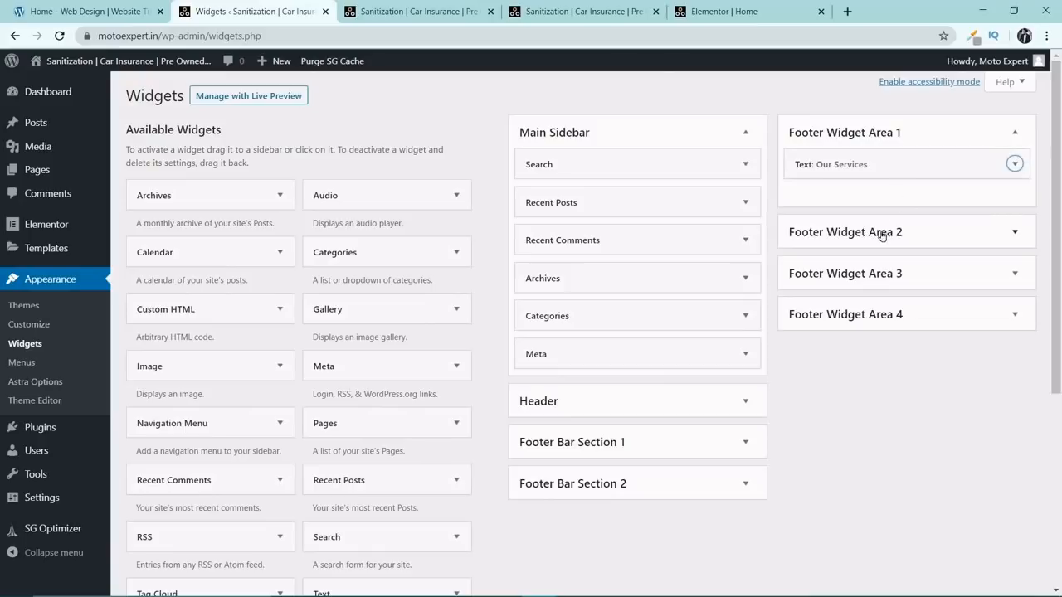
Add a Navigation Menu widget to Footer Widget Area 2 using Main Menu, title it Learn More and save it.
click(1013, 232)
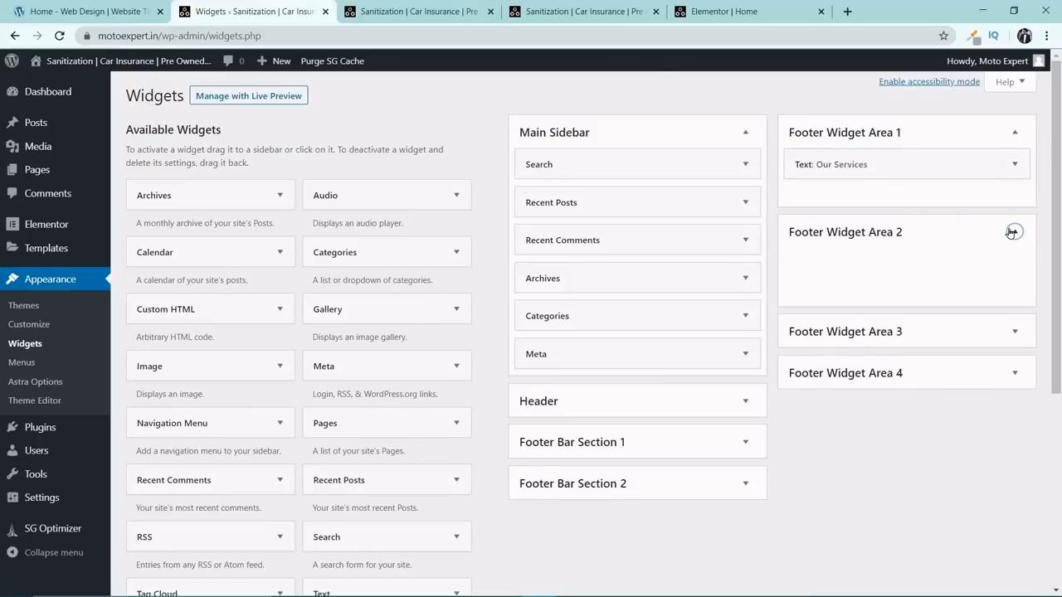
scroll(368, 339, down, 1)
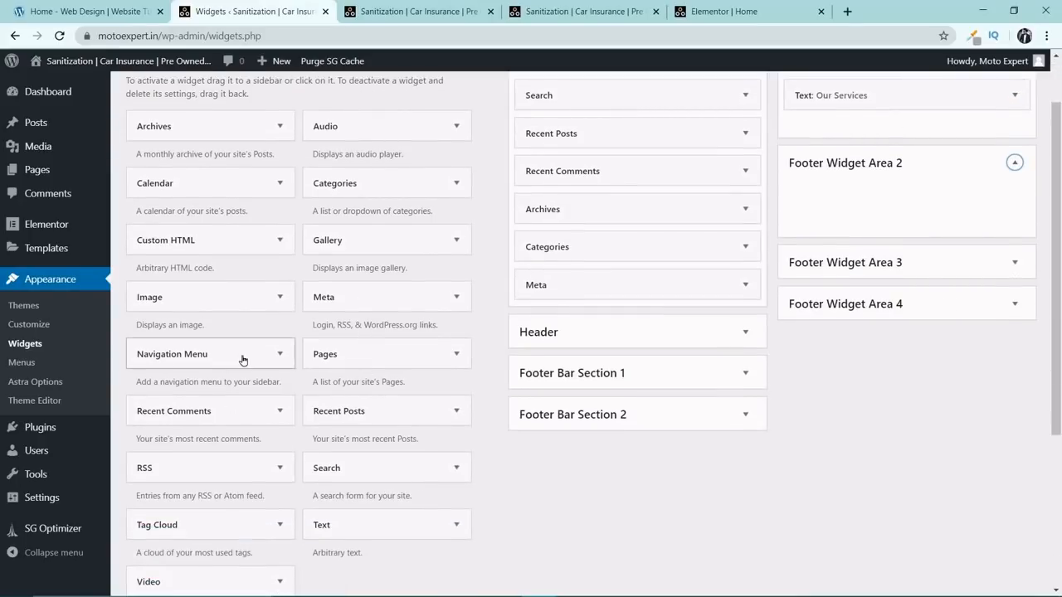
drag(241, 358, 907, 198)
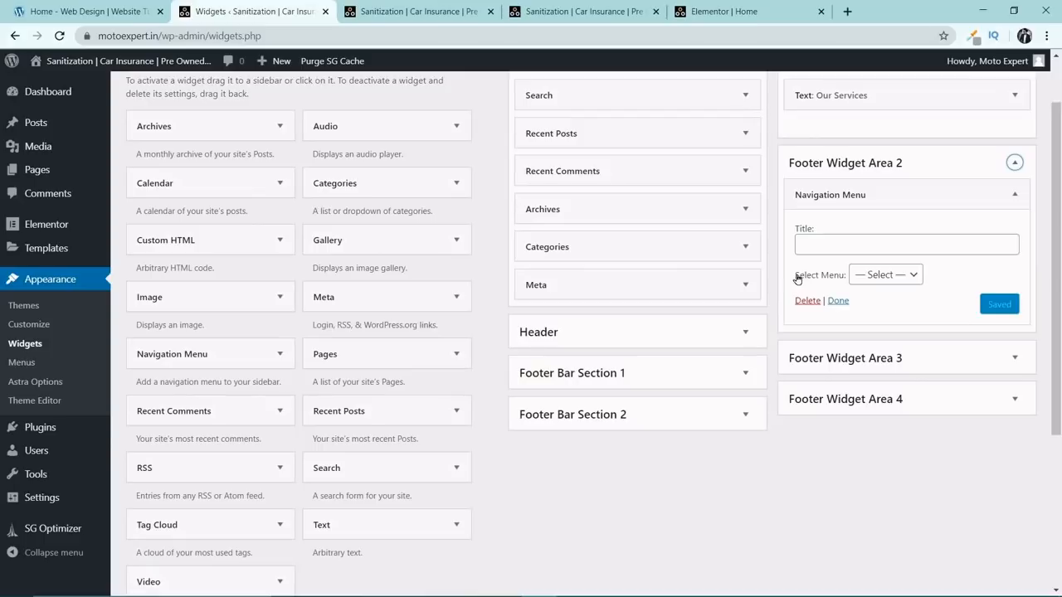
click(884, 275)
click(880, 304)
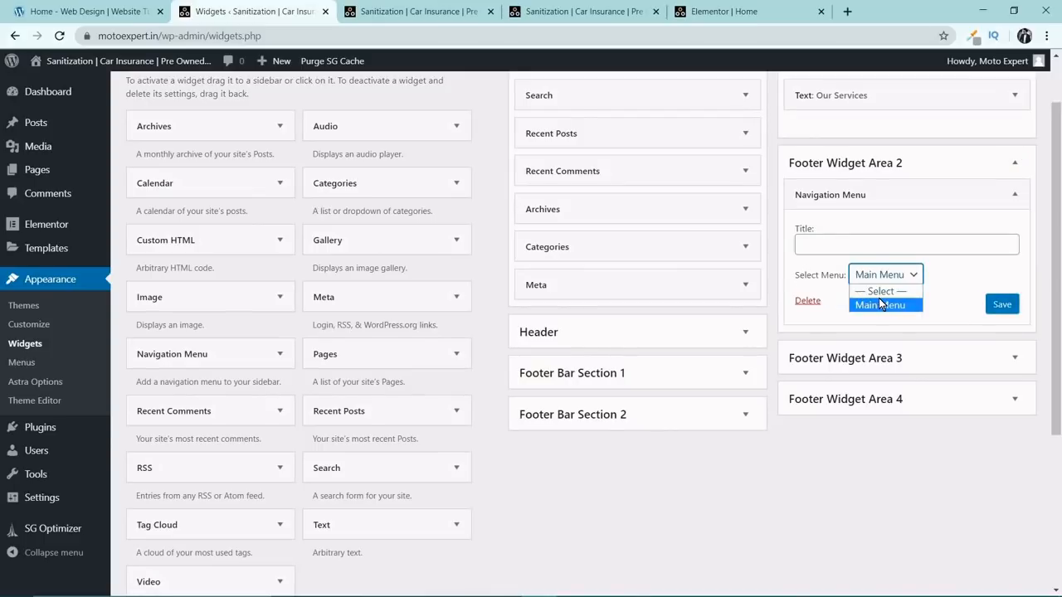
click(881, 304)
click(869, 244)
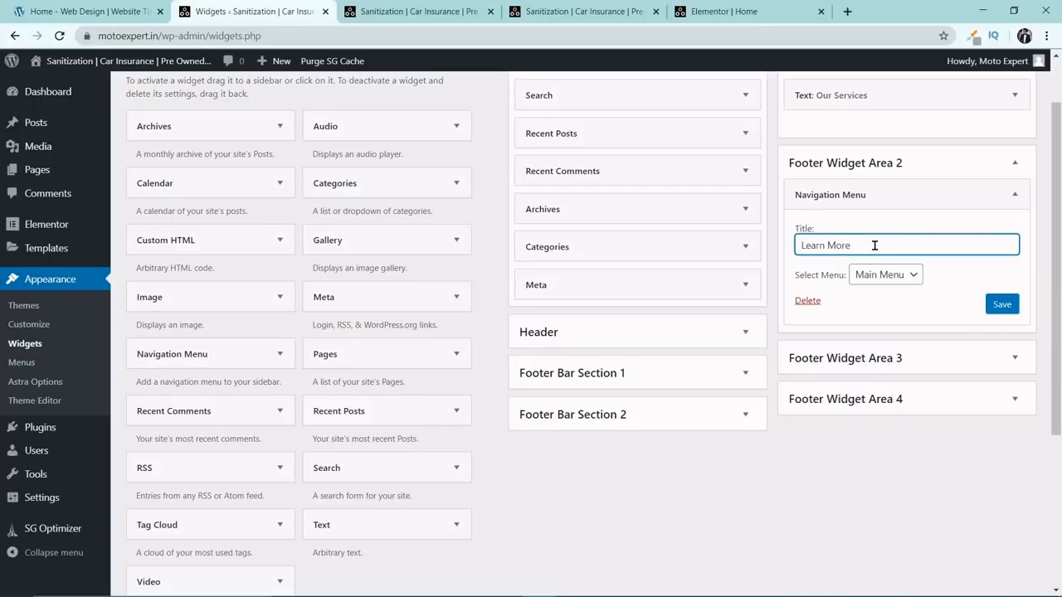
click(1002, 305)
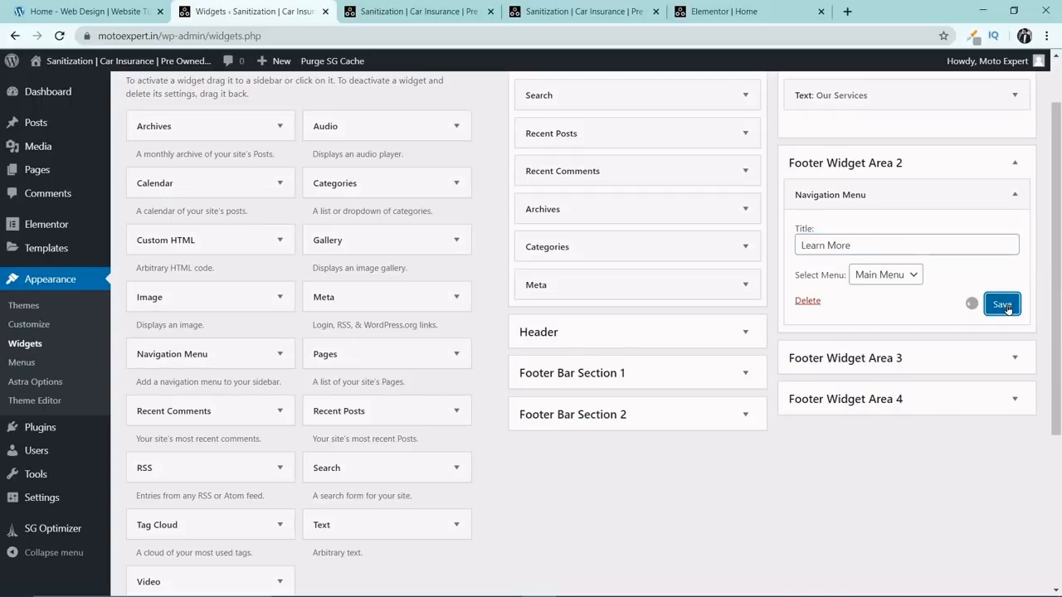
Reload the desktop live page and check the new widgets in its footer.
click(445, 12)
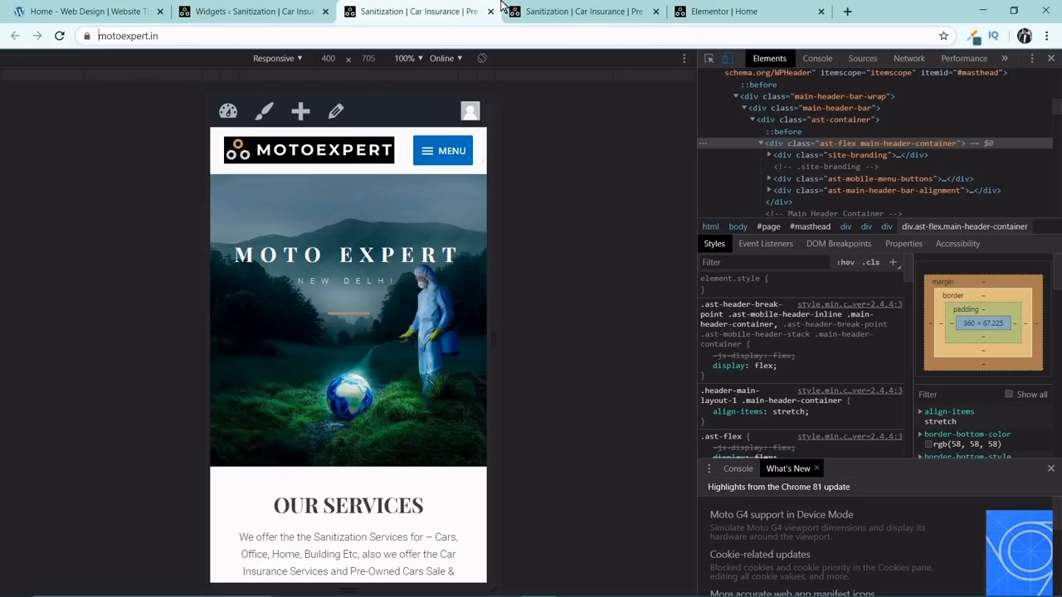
click(550, 16)
click(60, 36)
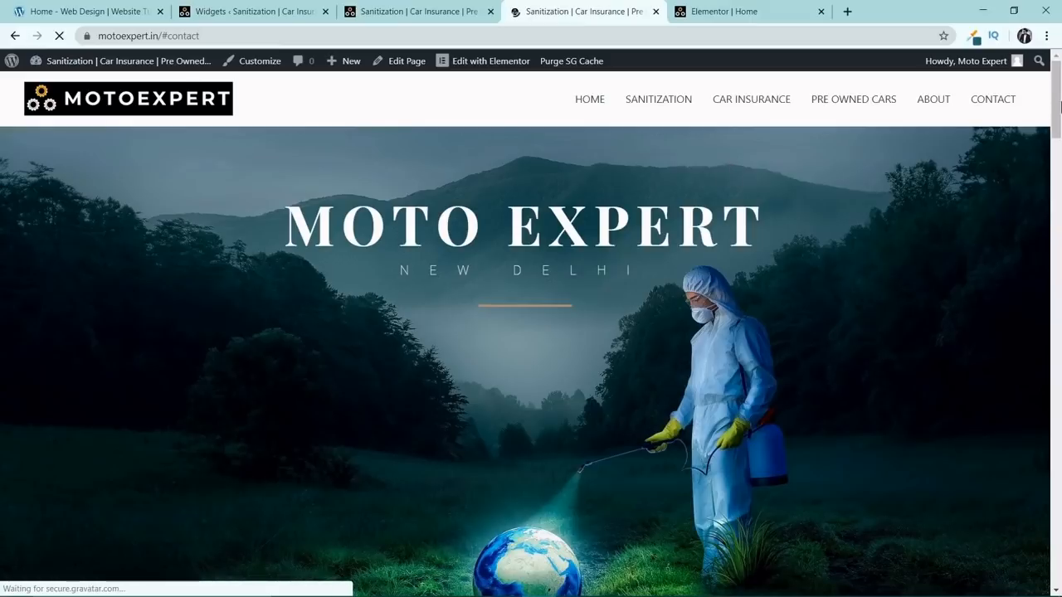
drag(1061, 106, 1059, 568)
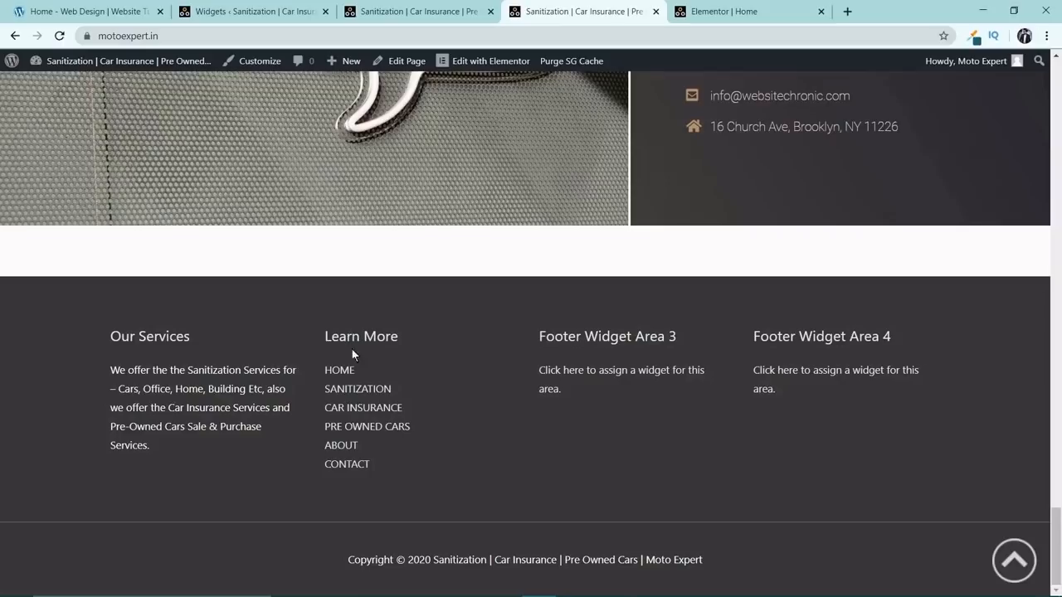
Test the Sanitization, Pre Owned Cars and Home links in the footer's Learn More menu.
click(353, 389)
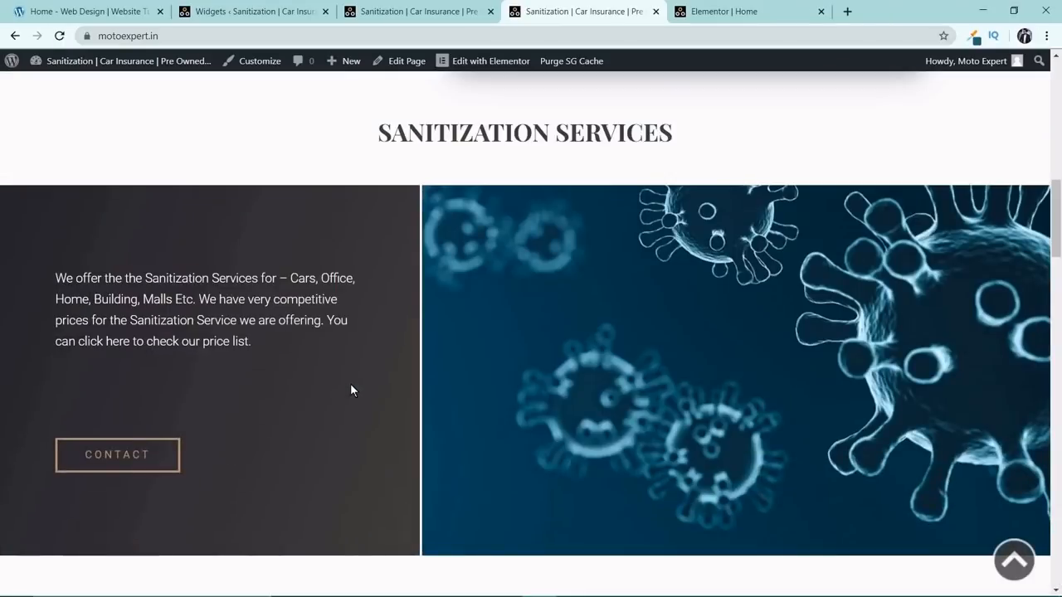
scroll(1055, 438, down, 10)
scroll(1055, 437, down, 15)
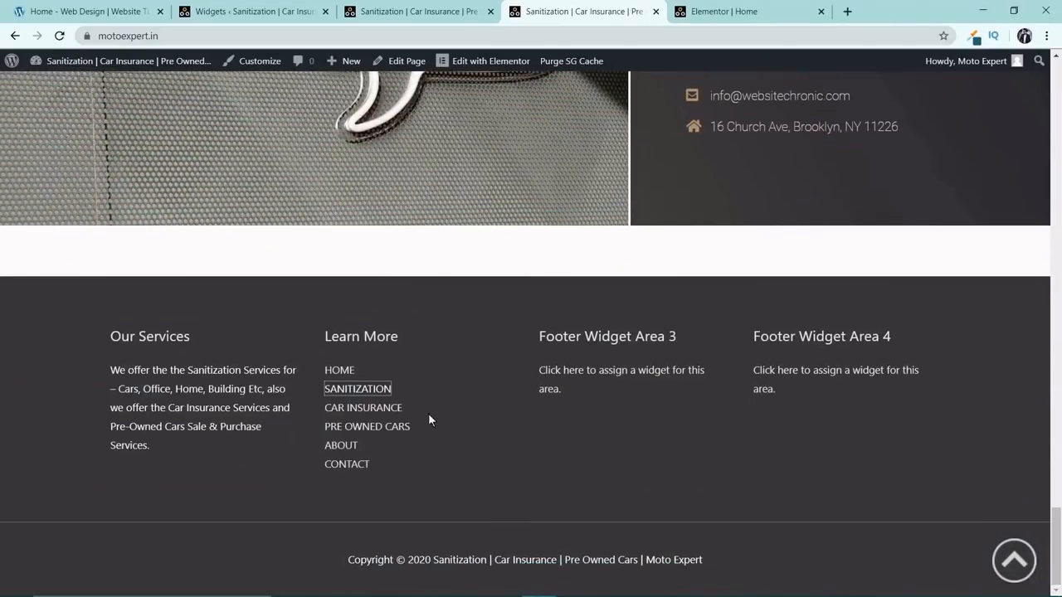
click(368, 420)
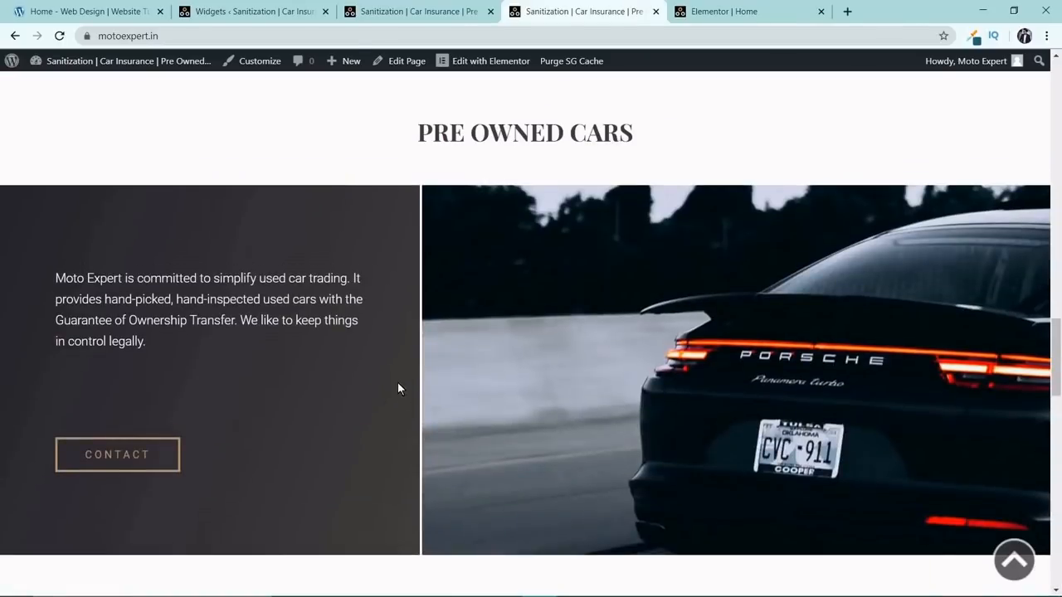
scroll(1051, 371, down, 10)
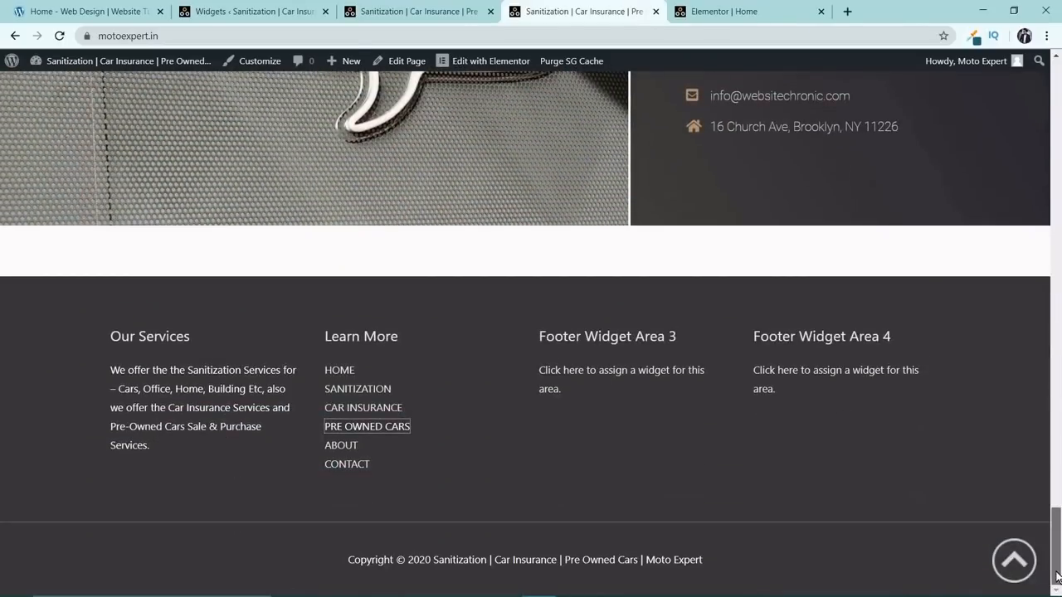
click(336, 372)
click(336, 372)
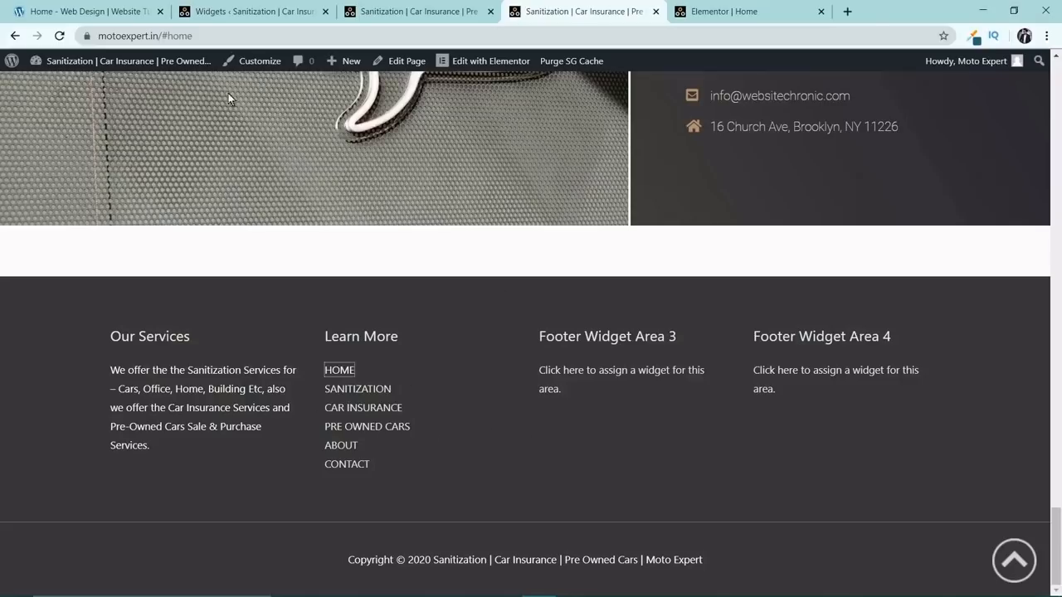
click(247, 17)
click(413, 10)
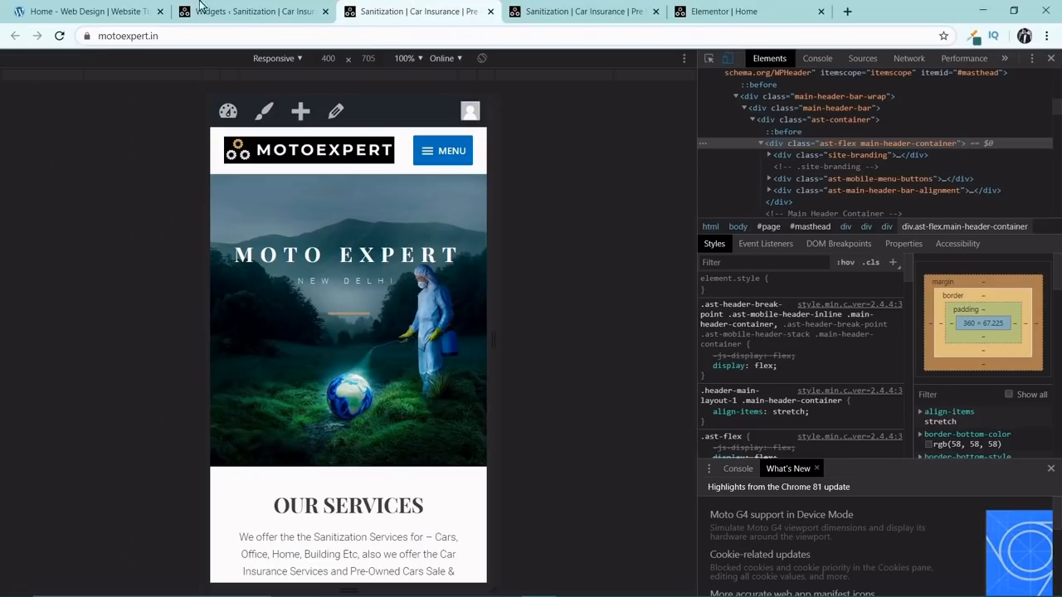
click(86, 11)
click(214, 11)
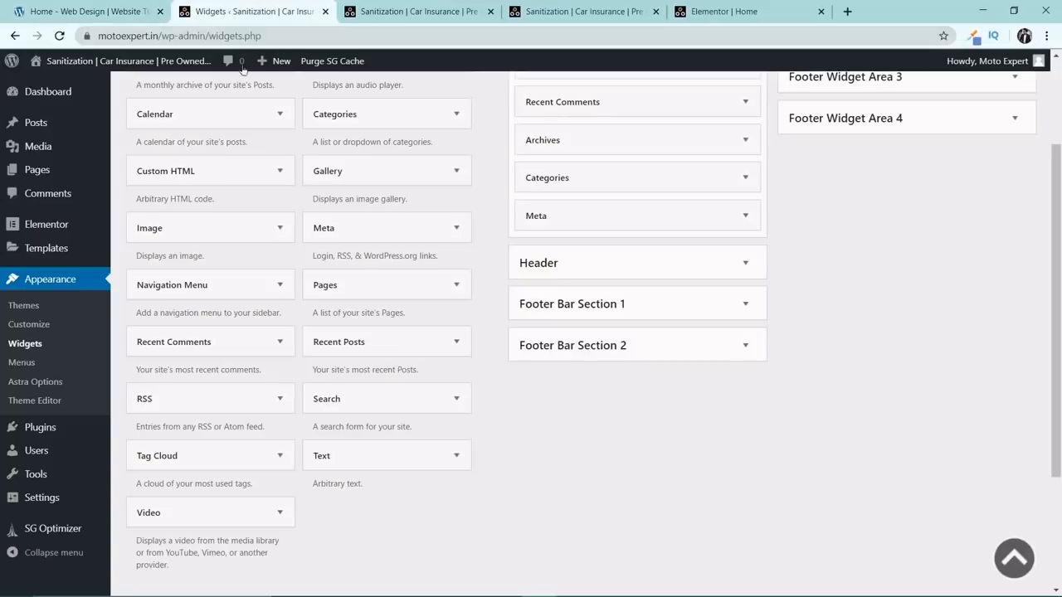
Open the Home page in Elementor from the live page and place a Menu Anchor widget above the Moto Expert hero section.
click(548, 4)
scroll(522, 142, up, 3)
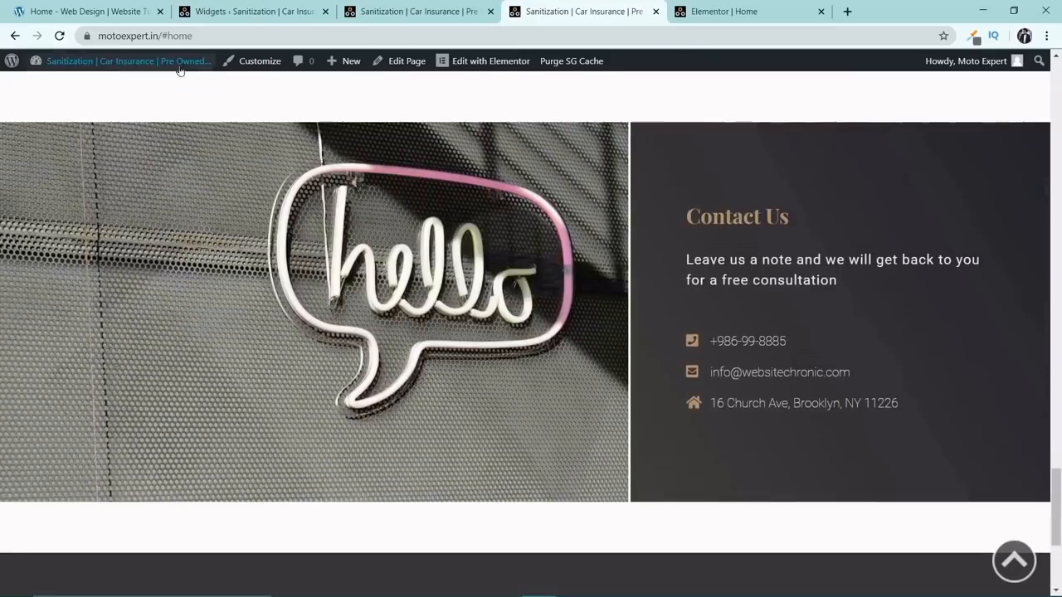
click(468, 66)
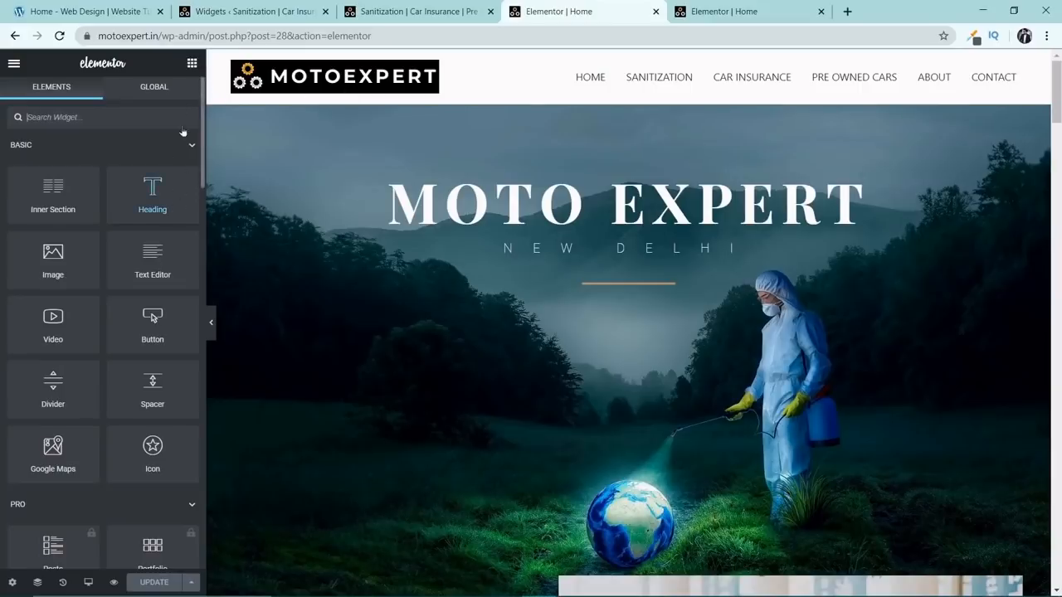
click(153, 123)
text(anch)
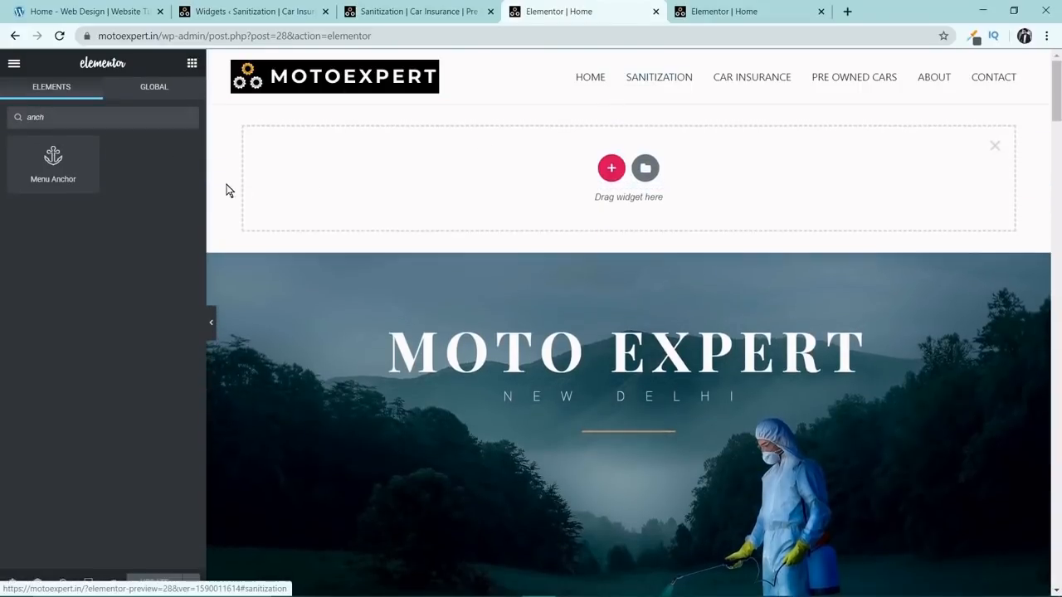
drag(53, 162, 586, 131)
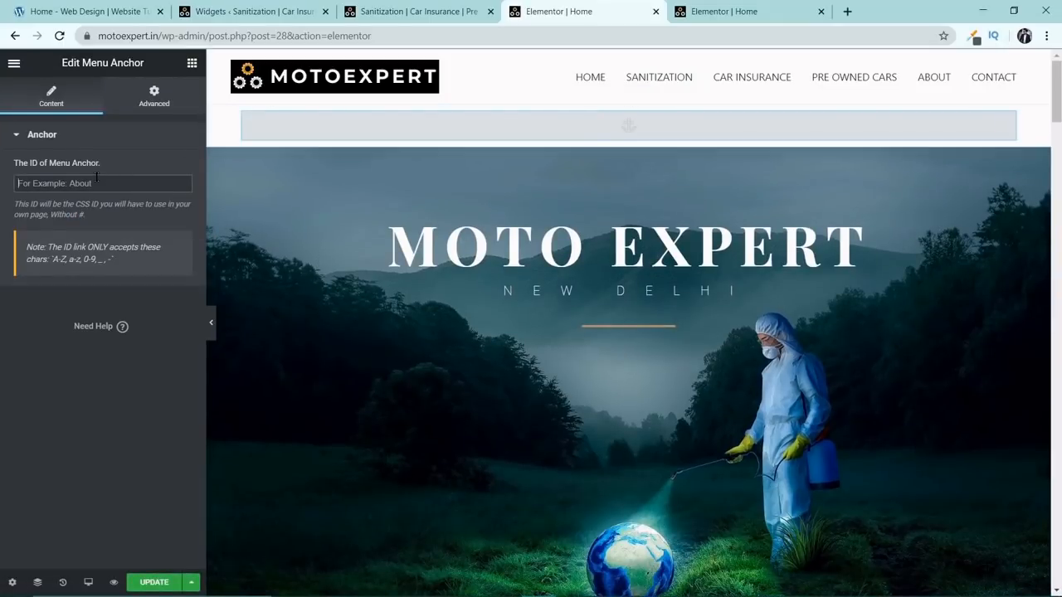
Set the menu anchor's ID to #home, update the page and test the Home link in the footer's Learn More menu.
text(#home)
click(170, 581)
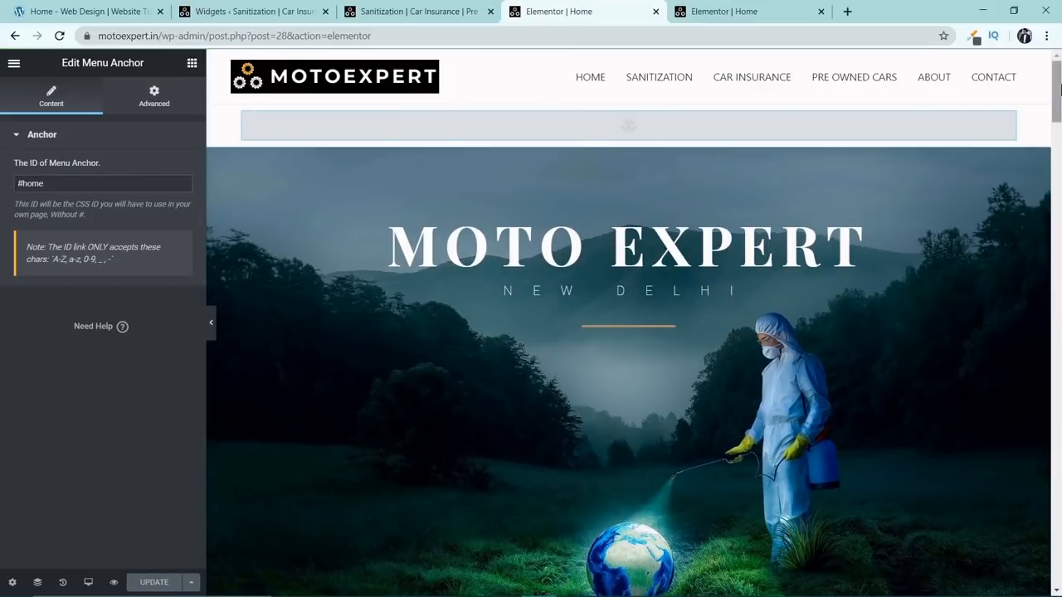
drag(1058, 89, 1058, 586)
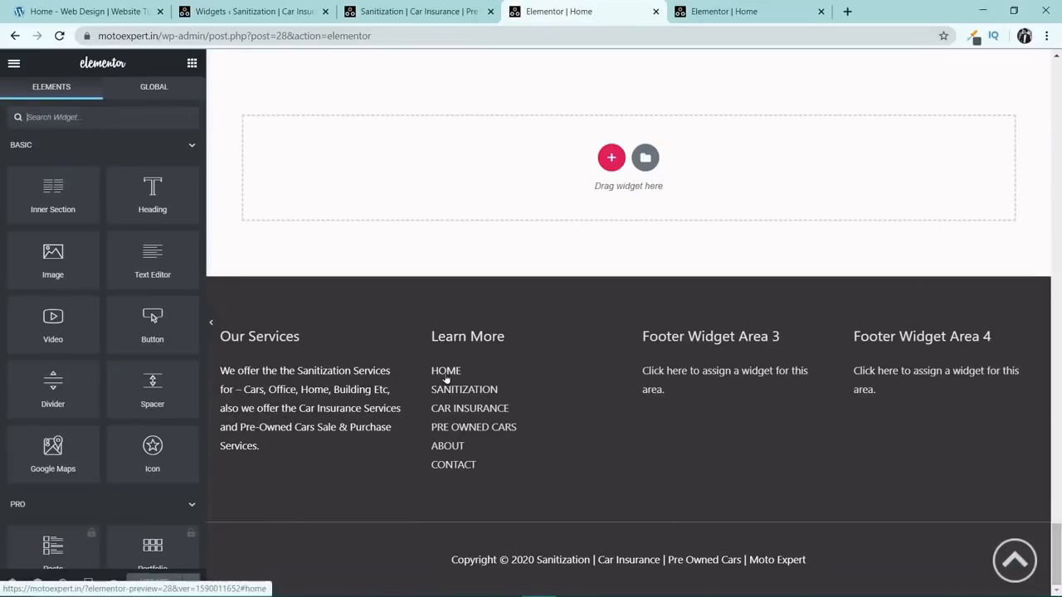
click(445, 375)
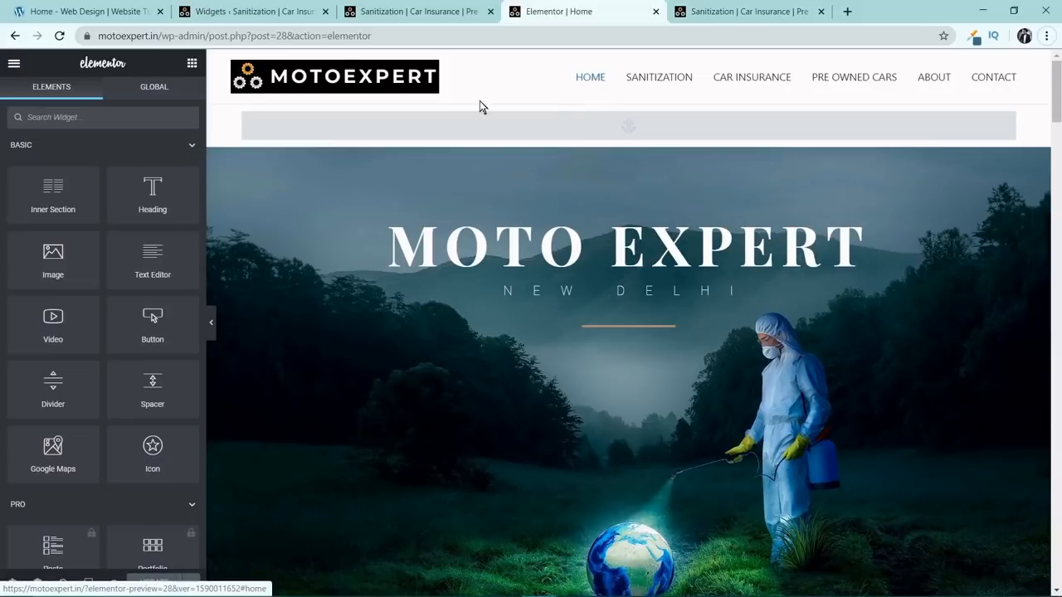
Add a Text widget to Footer Widget Area 3 on the WordPress Widgets page.
click(303, 11)
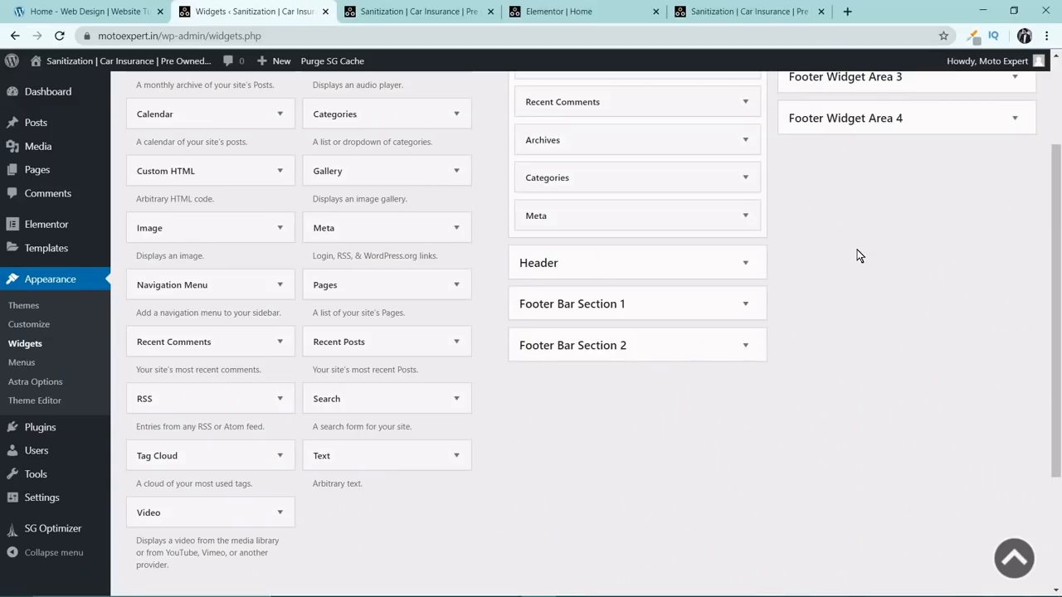
scroll(857, 249, up, 3)
click(1012, 215)
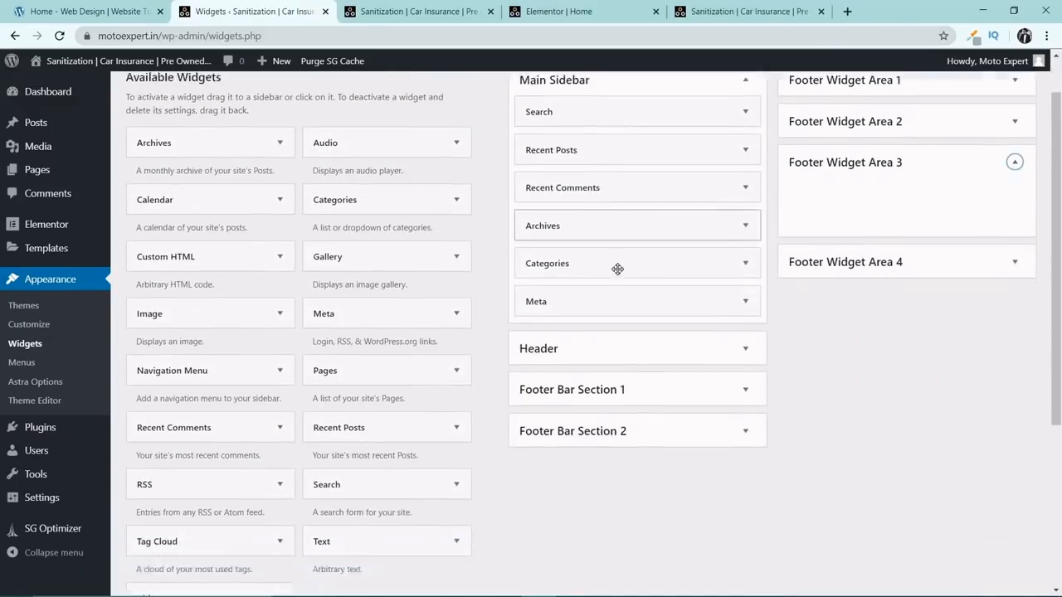
scroll(394, 493, down, 2)
drag(379, 458, 841, 135)
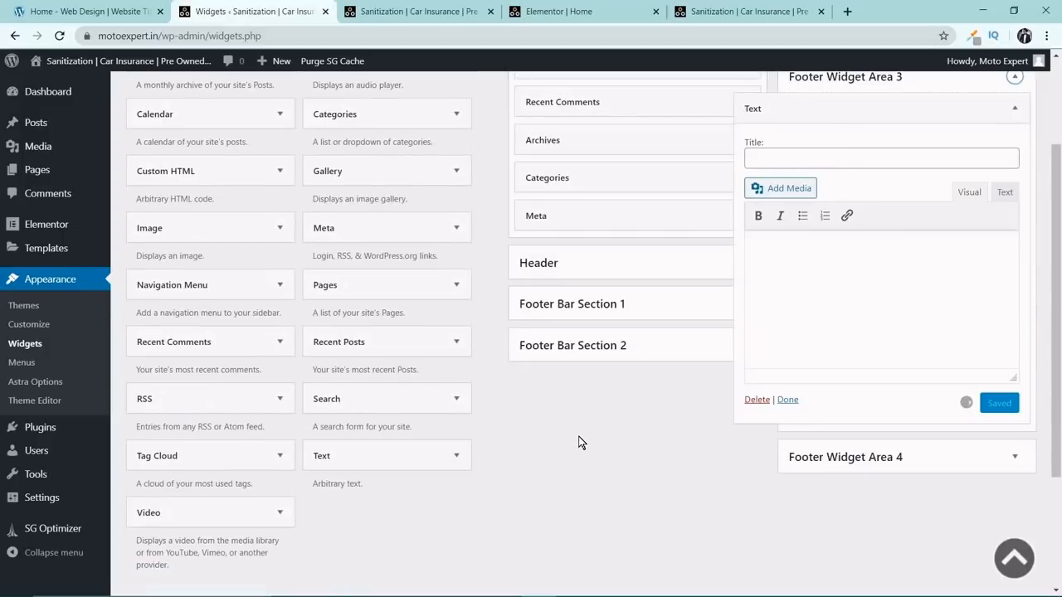
Copy the disclaimer heading from the Motoexpert Notepad file and title the new Text widget Disclaimer, without the colon.
mouse_move(514, 582)
click(639, 584)
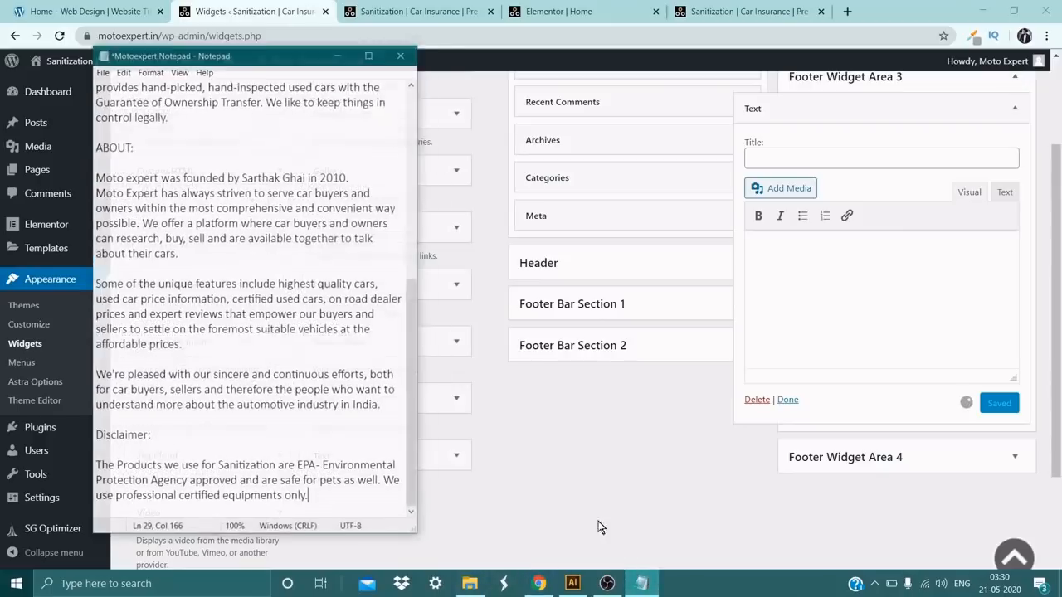
click(107, 427)
double_click(108, 427)
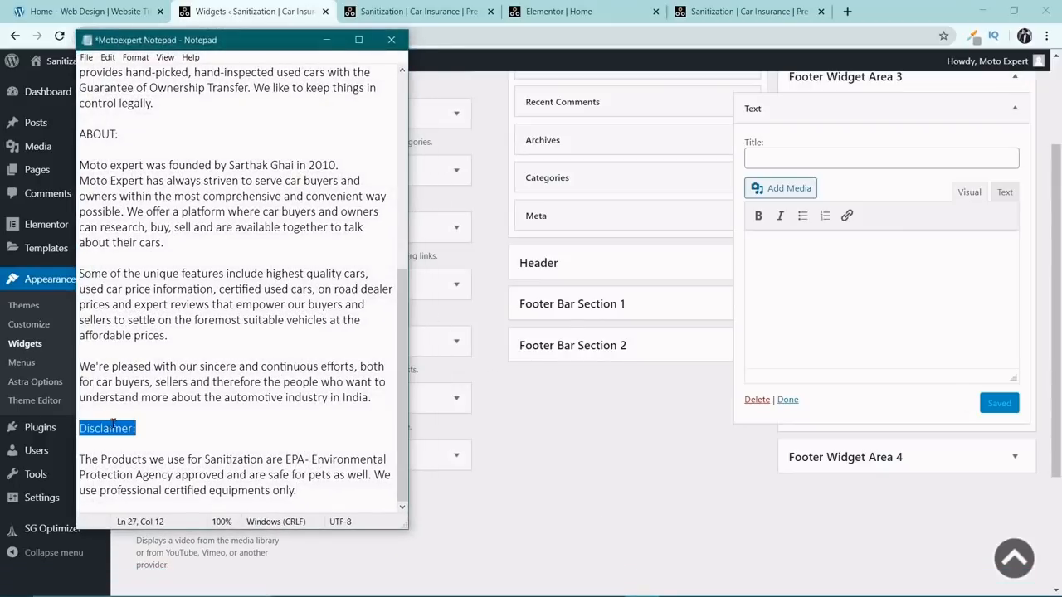
key(ctrl+c)
click(802, 166)
key(ctrl+v)
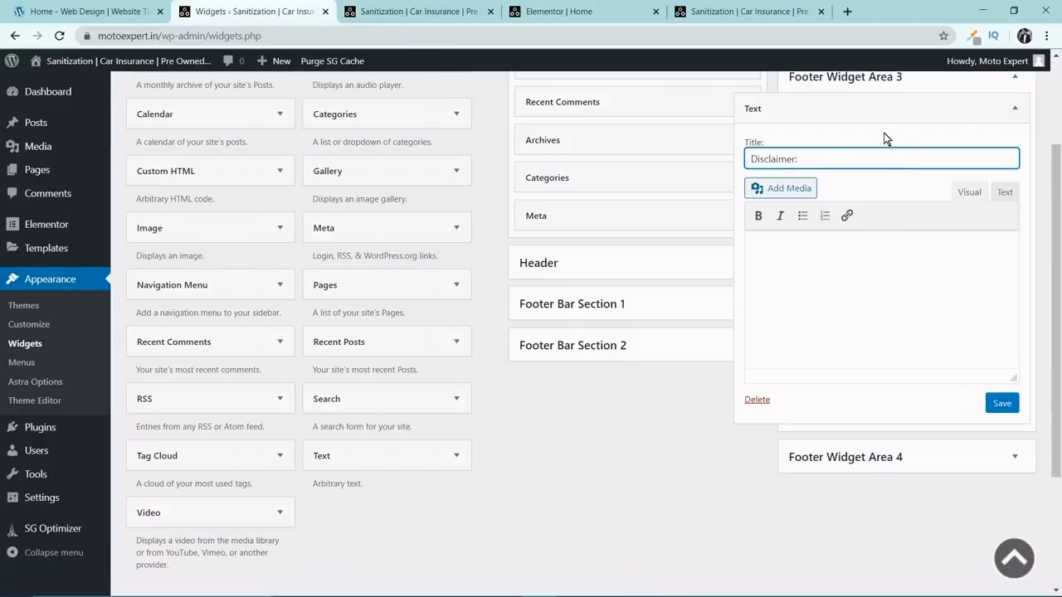
Copy the disclaimer paragraph about EPA-approved sanitization products from the Notepad file into the Text widget's body.
key(alt+Tab)
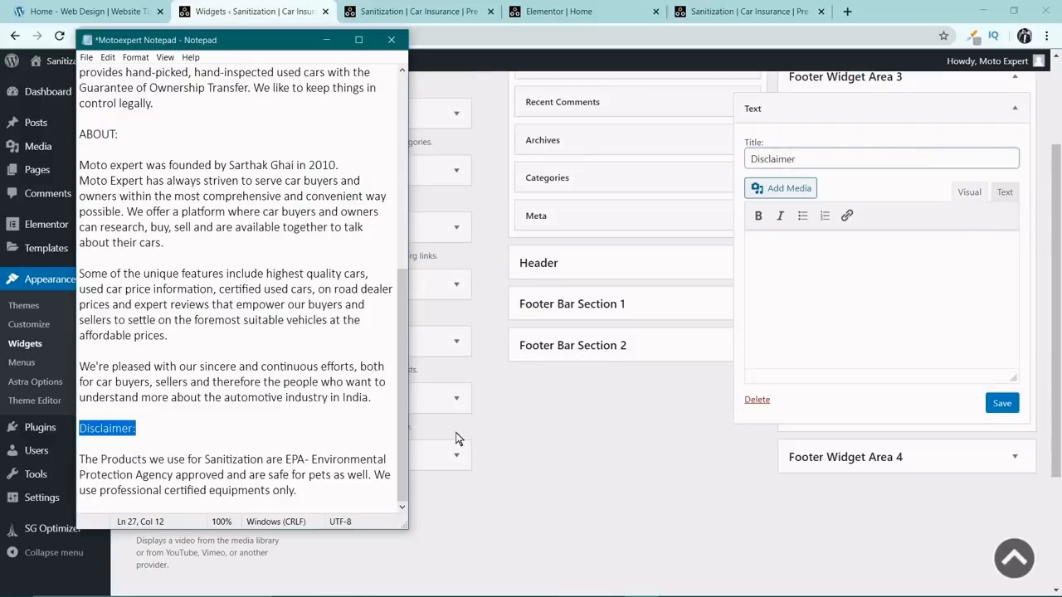
drag(322, 490, 49, 460)
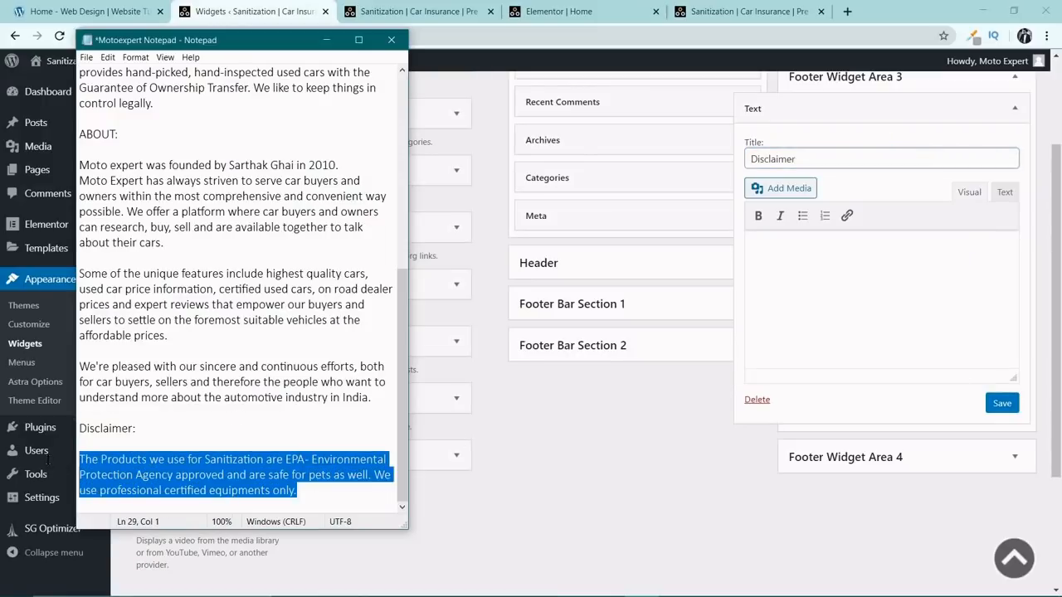
key(ctrl+c)
click(872, 310)
key(ctrl+v)
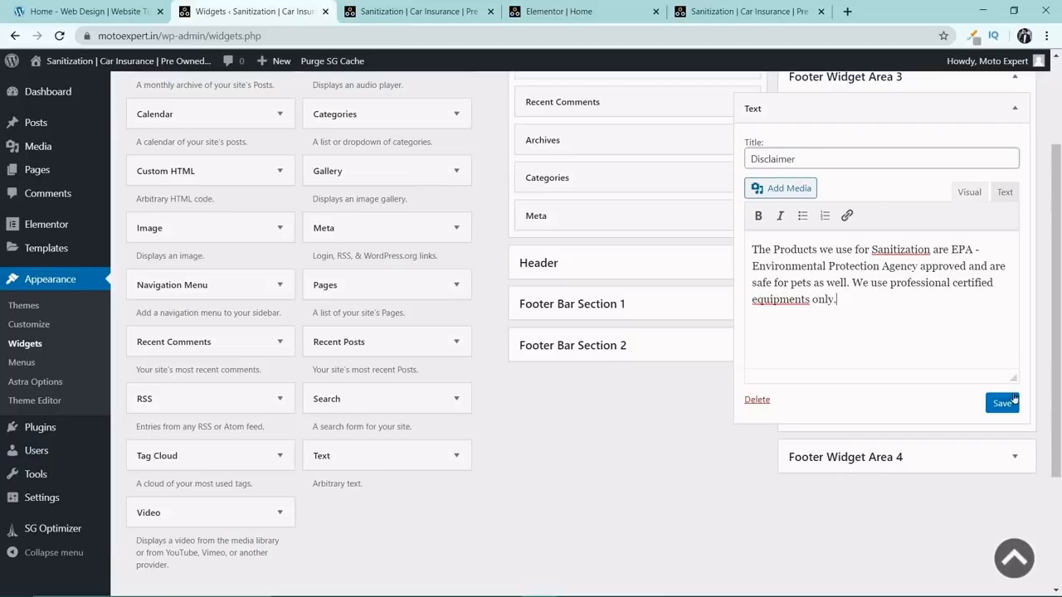
Try the spelling suggestion "equipment" in place of "equipments" in the disclaimer text and restore the plural.
right_click(789, 301)
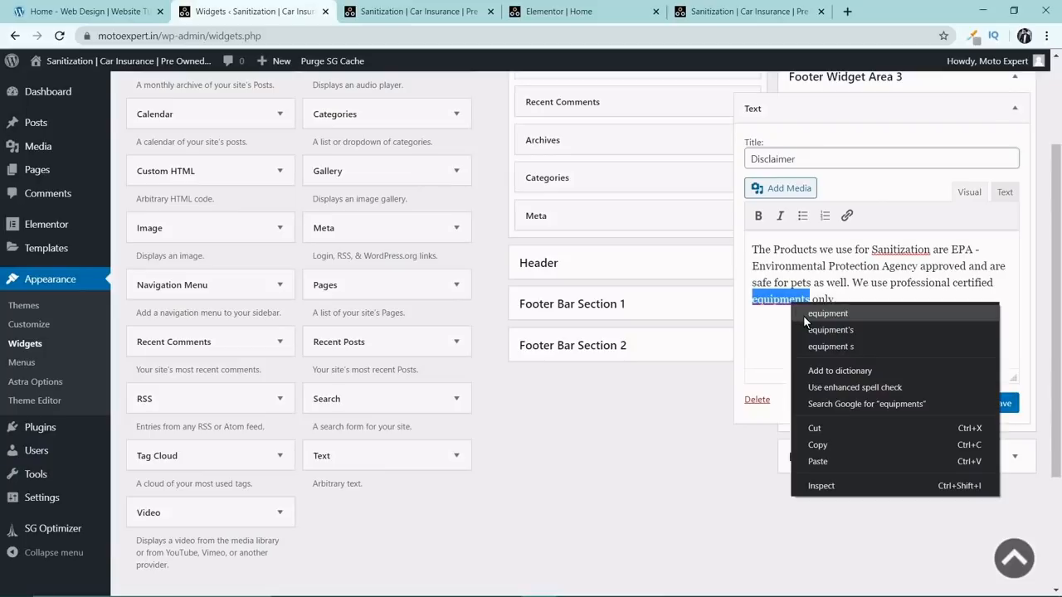
click(803, 315)
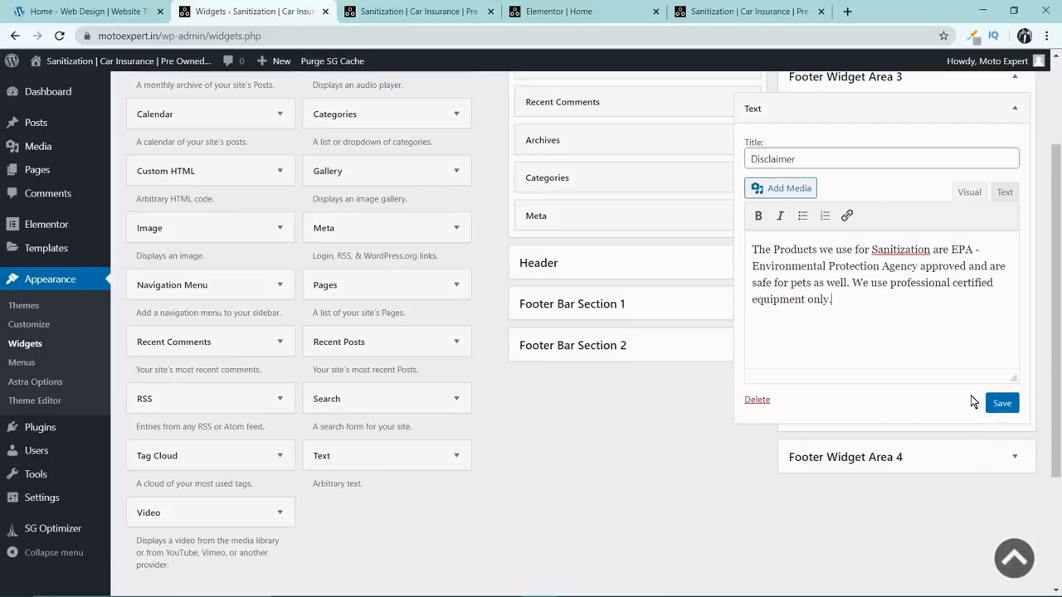
text(s)
key(BackSpace)
key(BackSpace)
text(s)
Save the Disclaimer widget, reload the desktop live page and check Footer Widget Areas 3 and 4.
click(1001, 403)
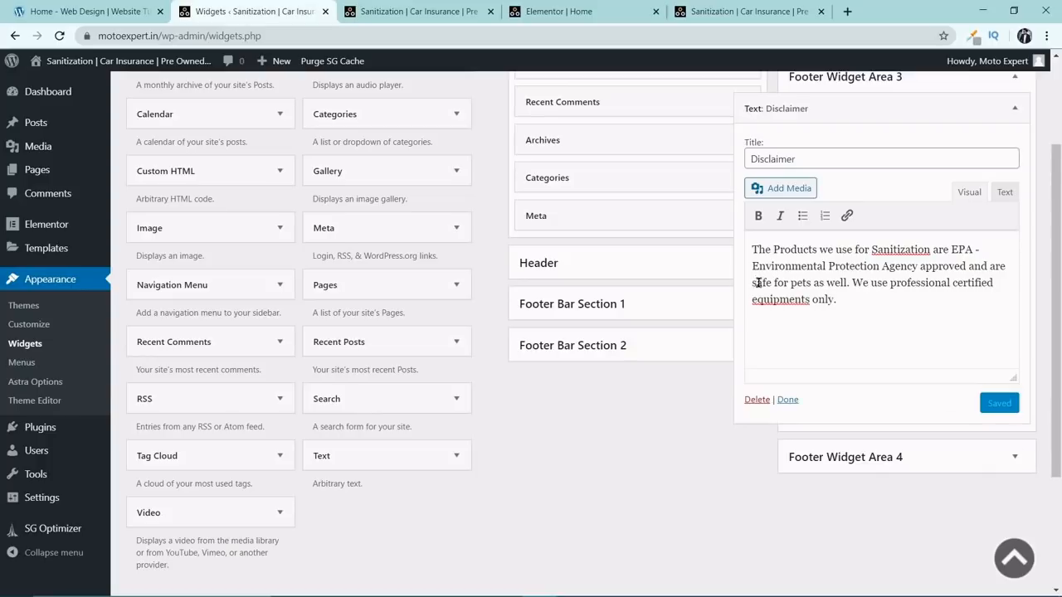
click(581, 10)
click(457, 10)
click(719, 10)
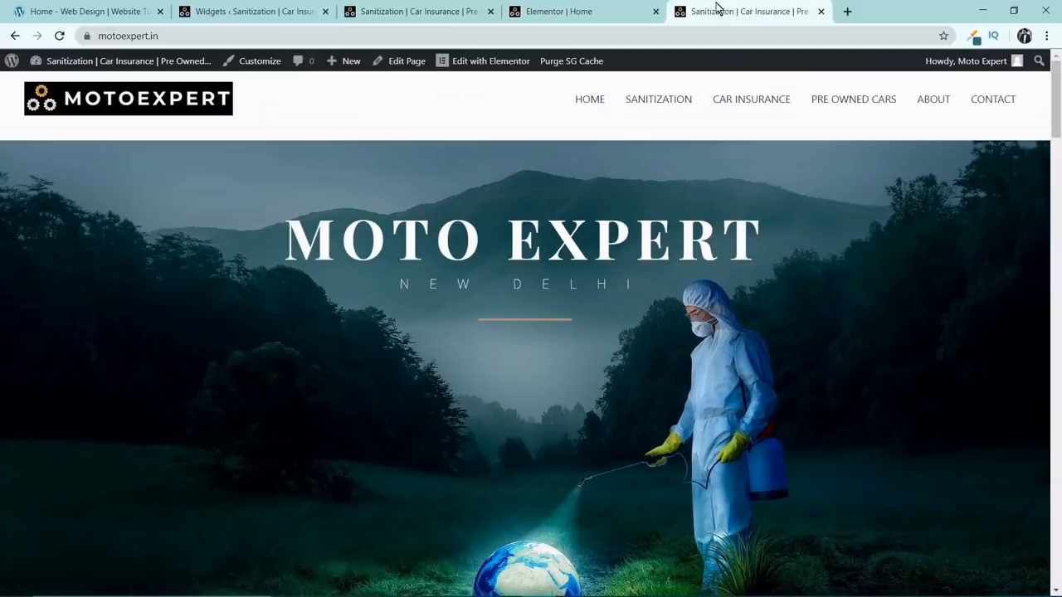
click(59, 35)
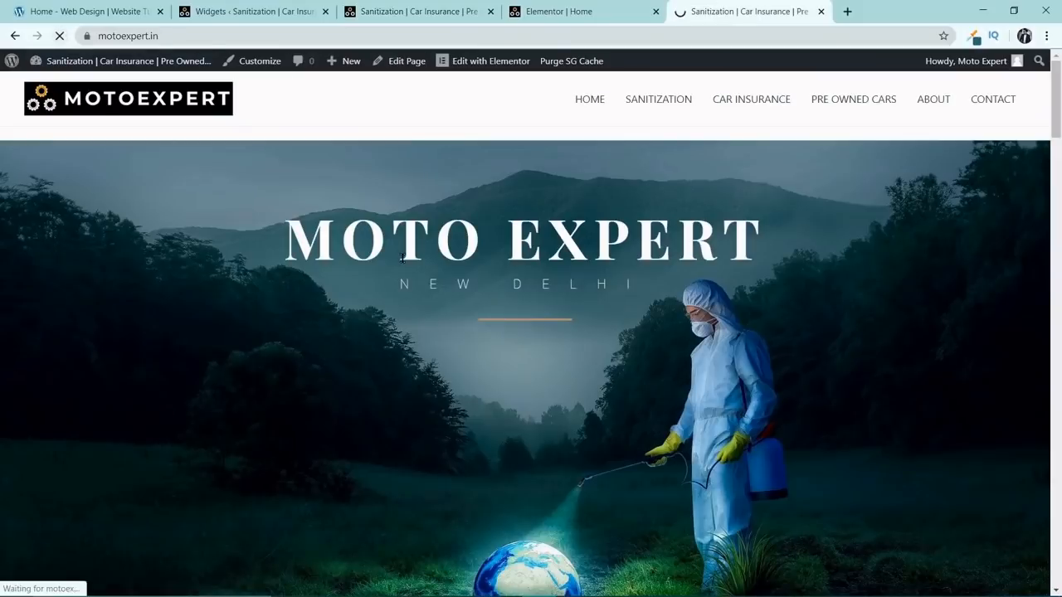
drag(1058, 113, 1060, 570)
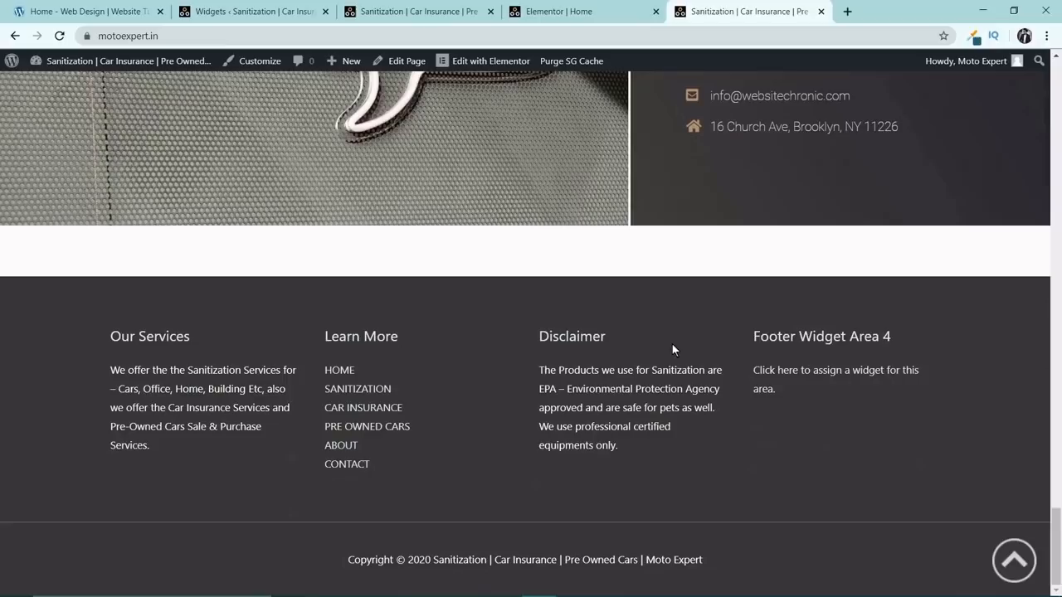
drag(752, 338, 803, 384)
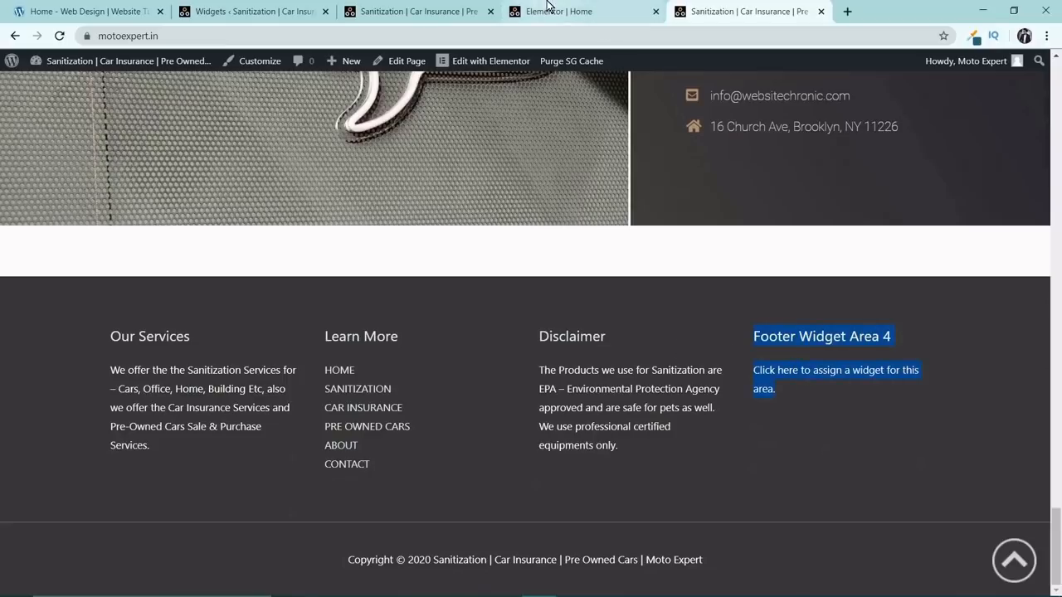
Collapse the Disclaimer widget on the Widgets page and look through the available widgets for Footer Widget Area 4.
click(441, 9)
click(291, 9)
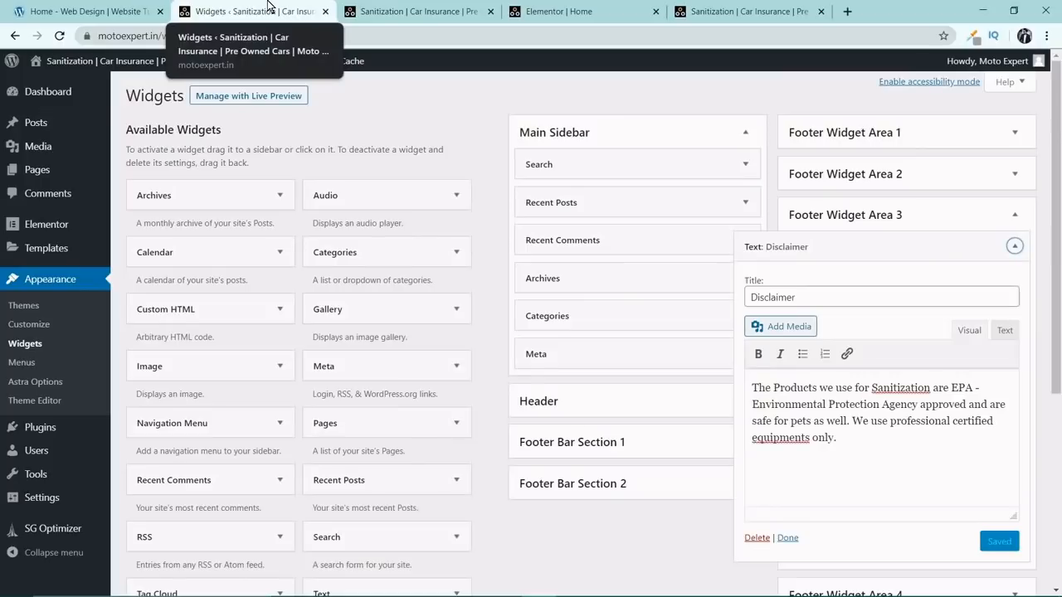
click(1014, 247)
scroll(218, 273, down, 2)
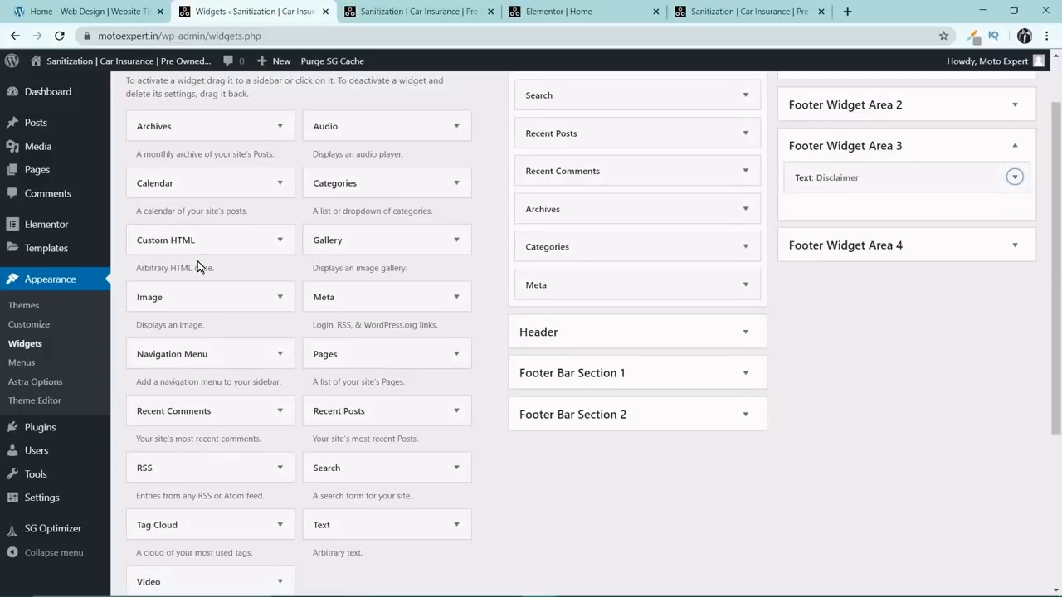
scroll(199, 357, down, 1)
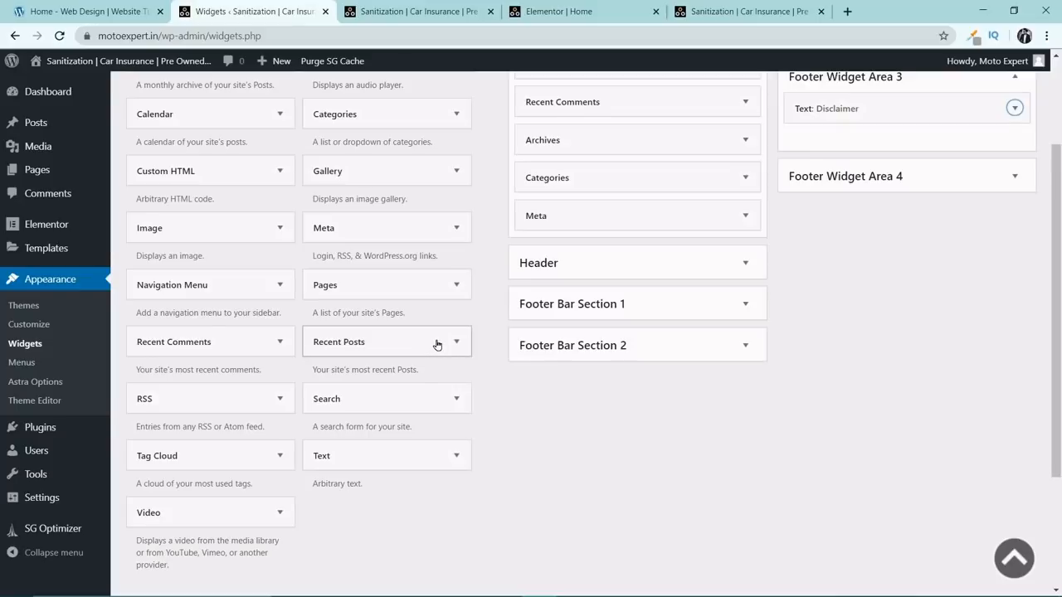
scroll(437, 344, down, 2)
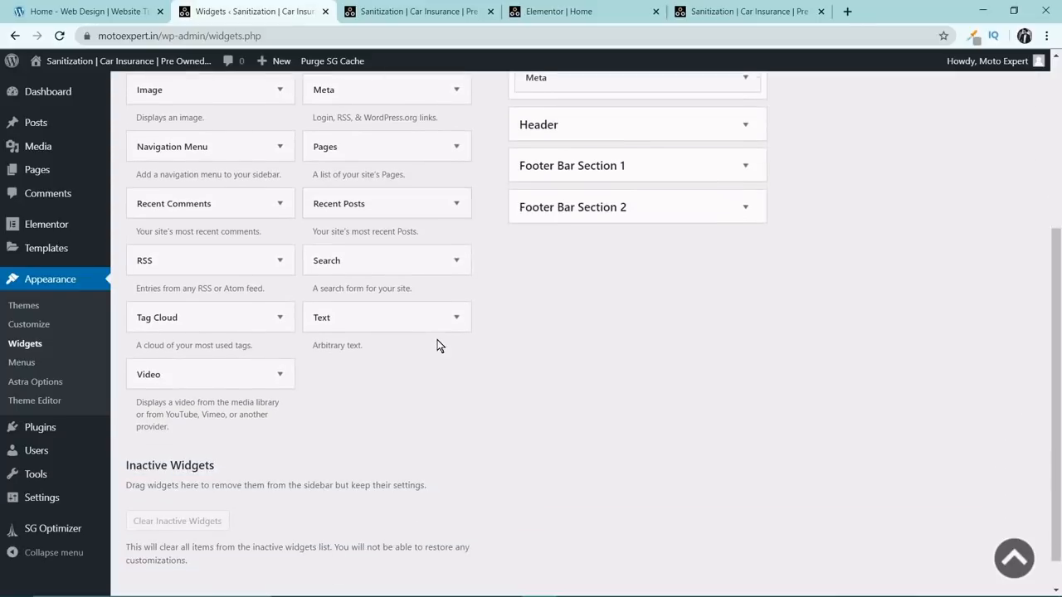
Search the WordPress plugin directory for "easy social post feed" and install the Easy Social Post Feed plugin.
click(57, 431)
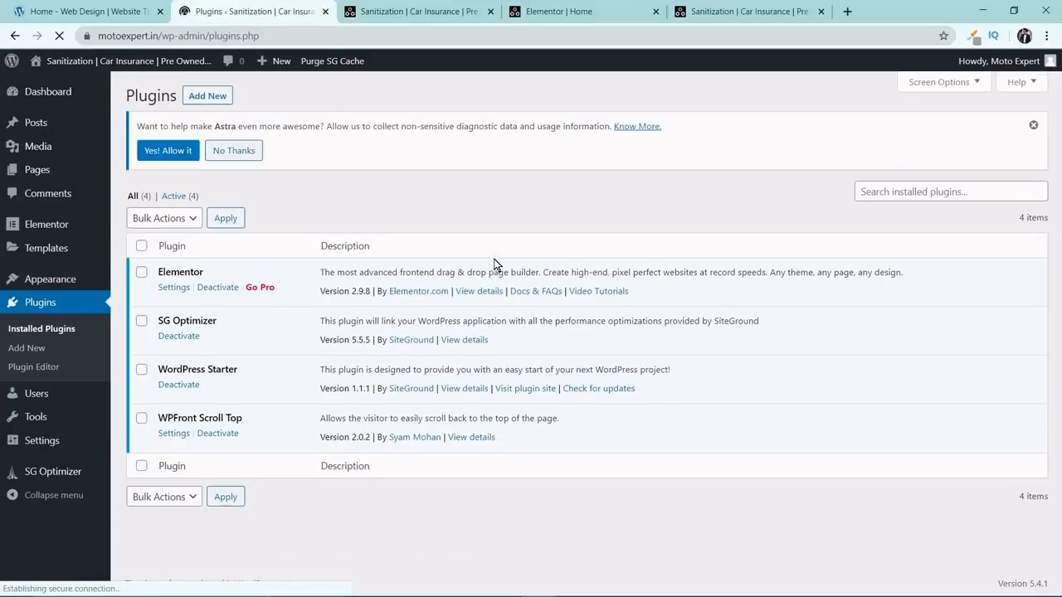
click(209, 96)
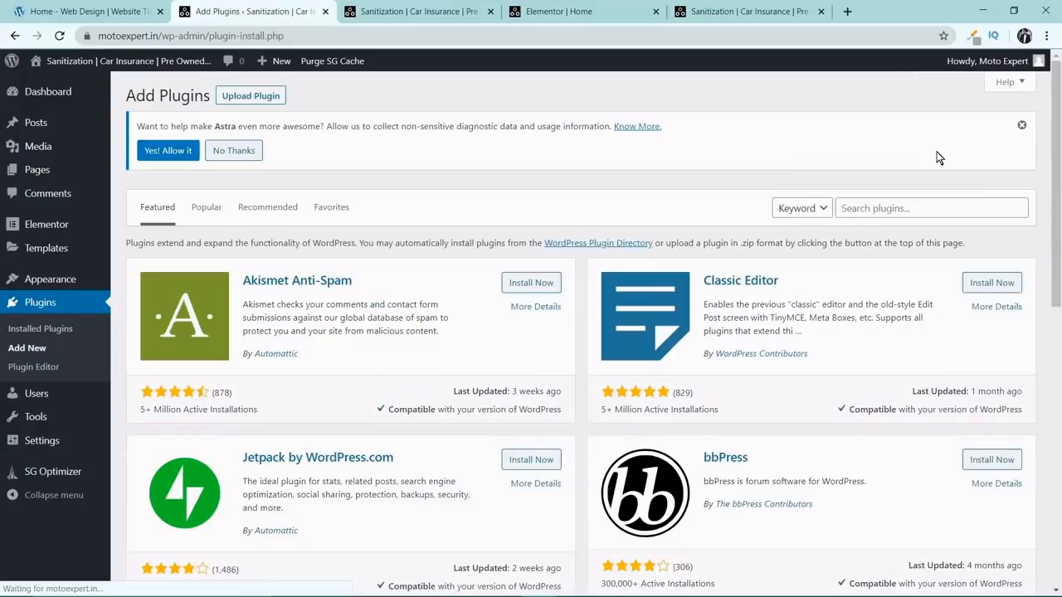
click(897, 205)
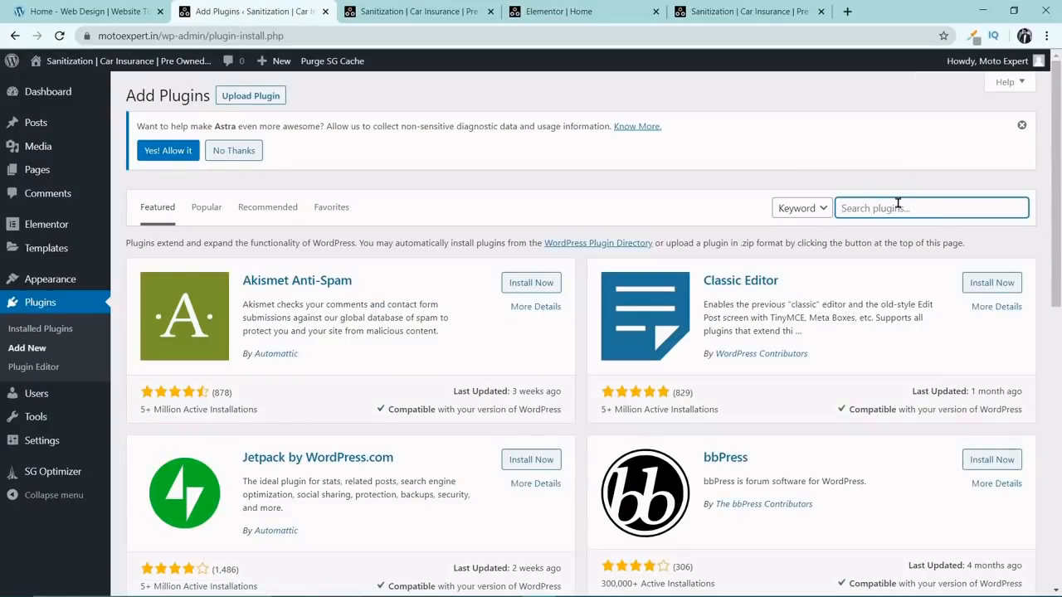
text(easy social post feed)
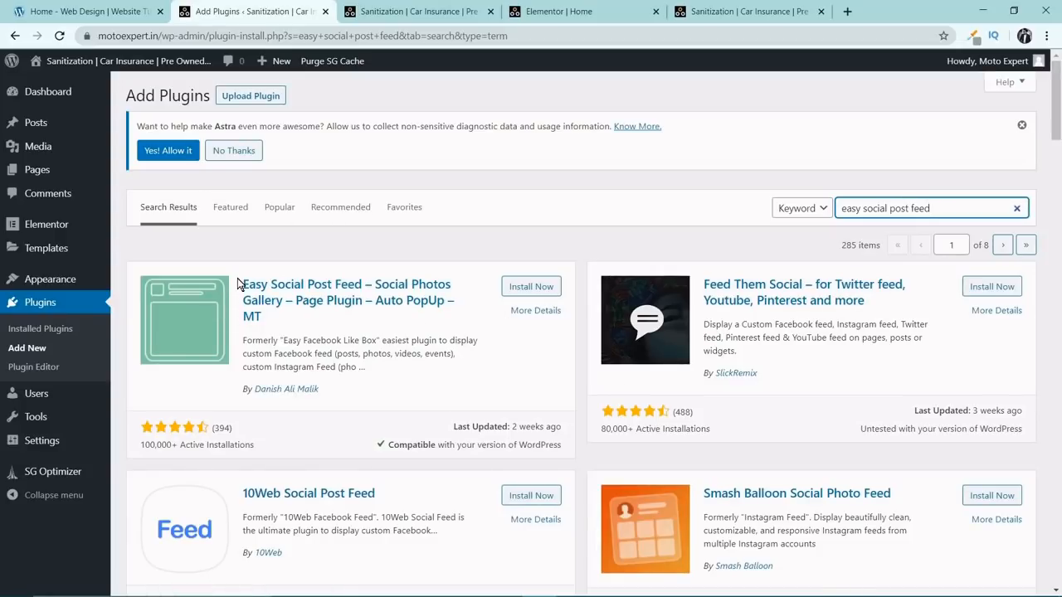
click(531, 287)
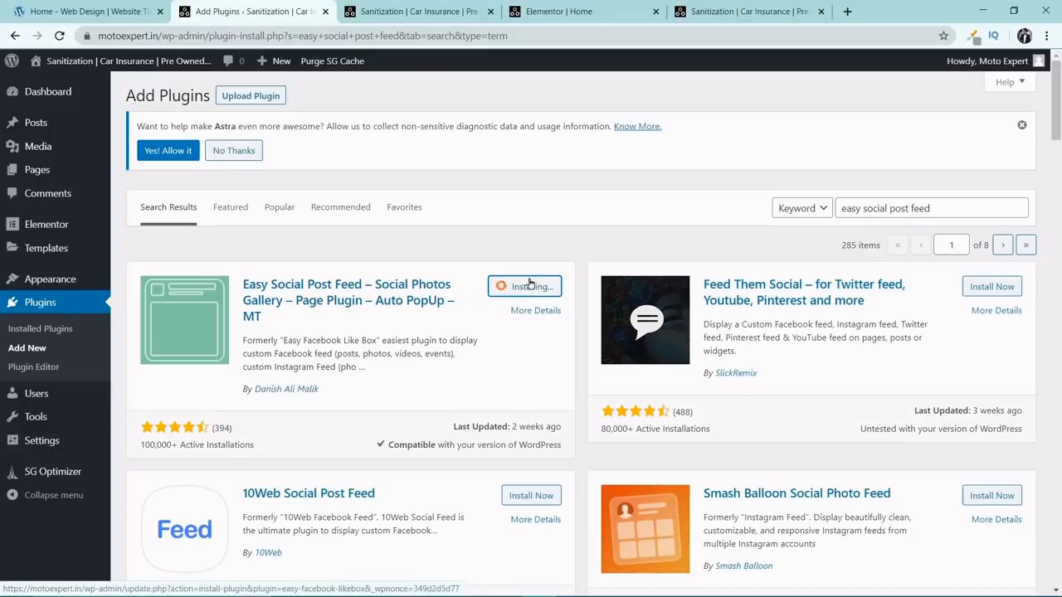
Close the browser tabs with the Website Chronic home page and the Elementor editor.
click(113, 14)
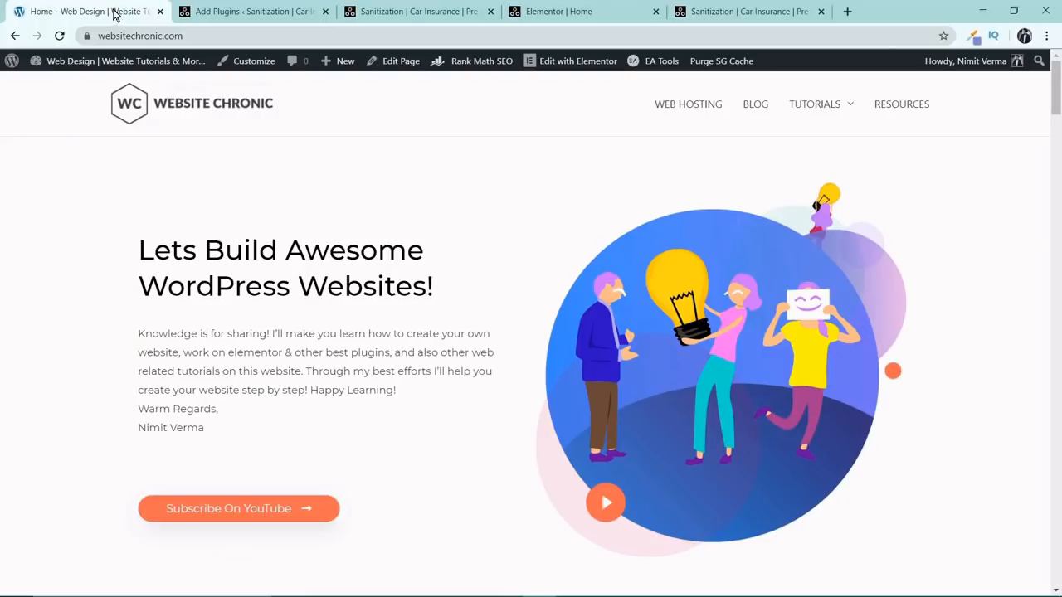
click(161, 13)
click(266, 6)
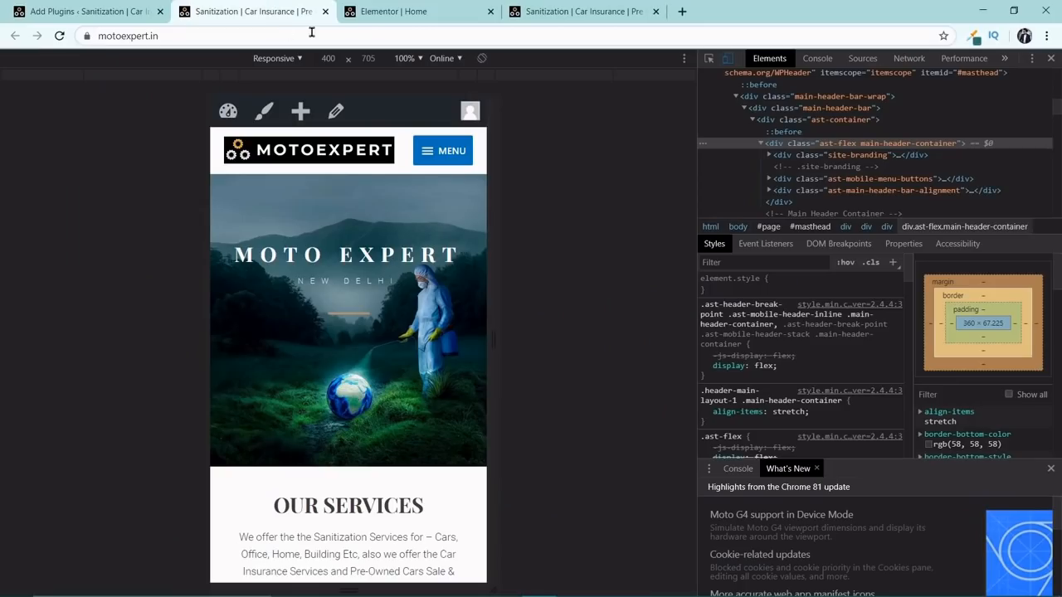
click(400, 8)
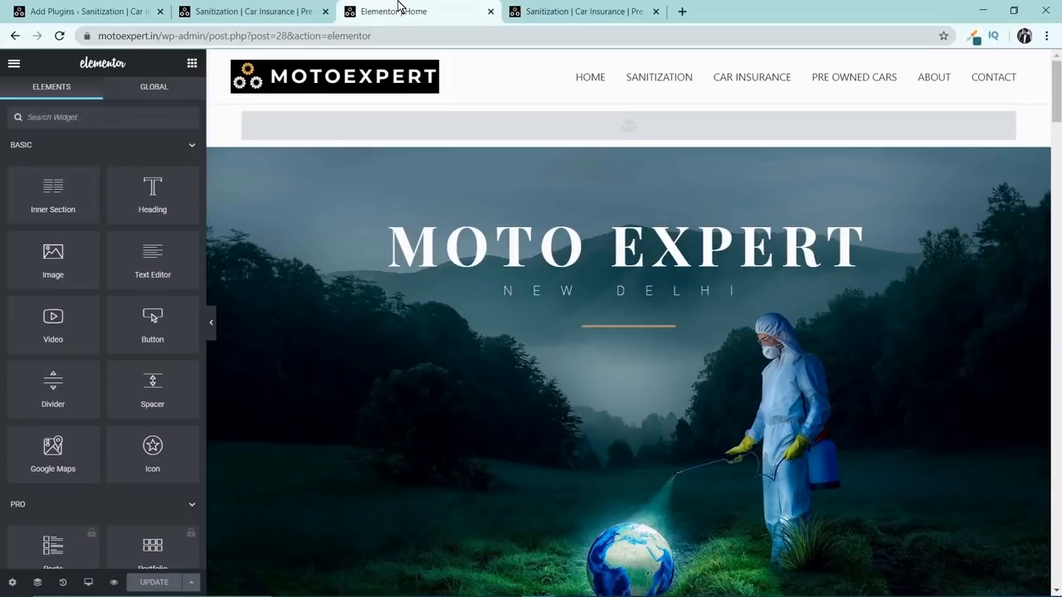
click(490, 12)
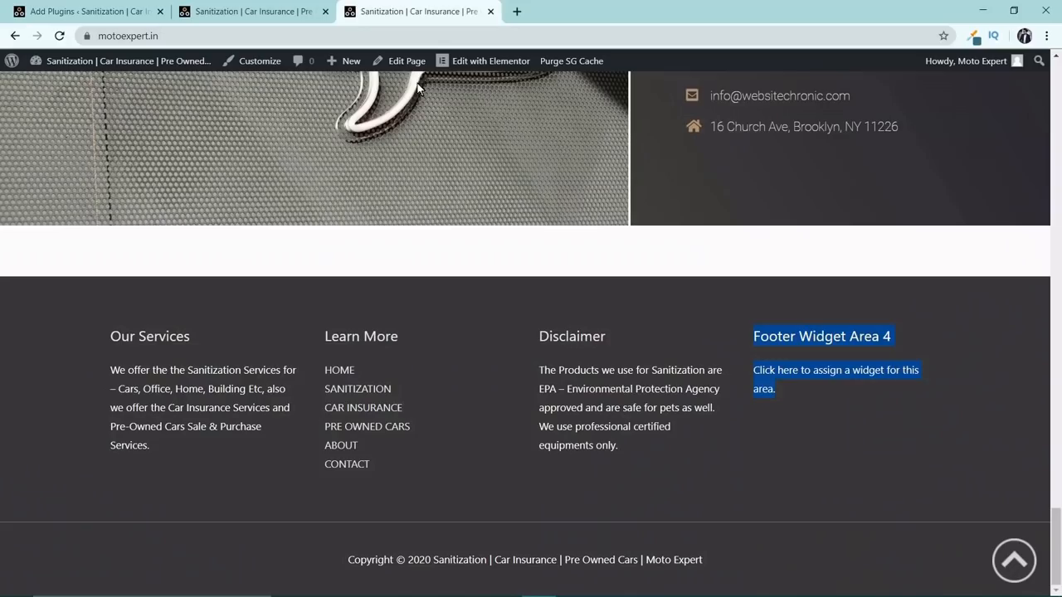
Go back from the live page to the plugin search results and activate Easy Social Post Feed.
scroll(544, 218, up, 2)
click(1014, 563)
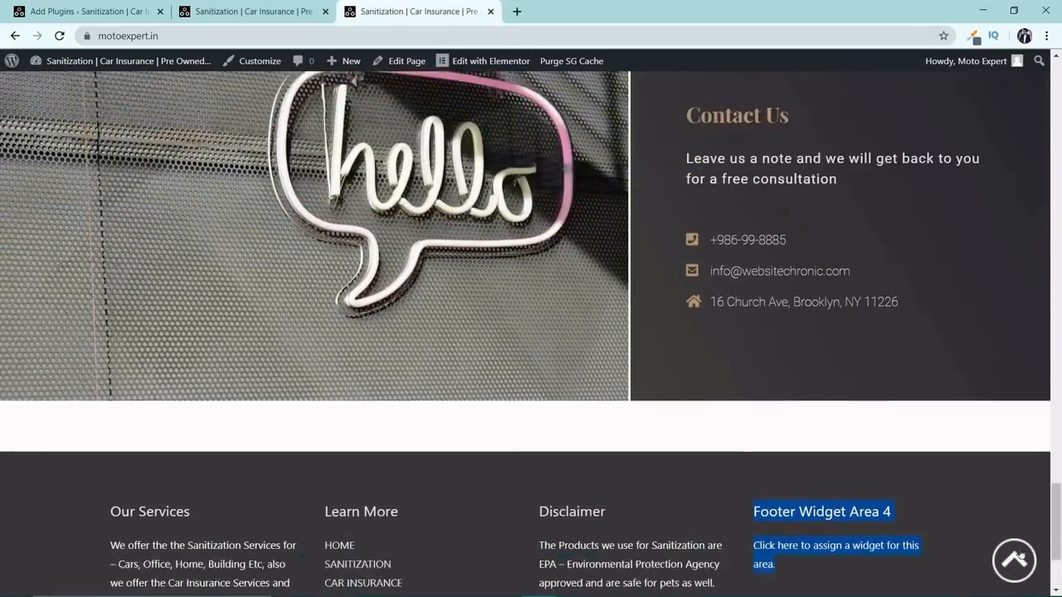
click(74, 12)
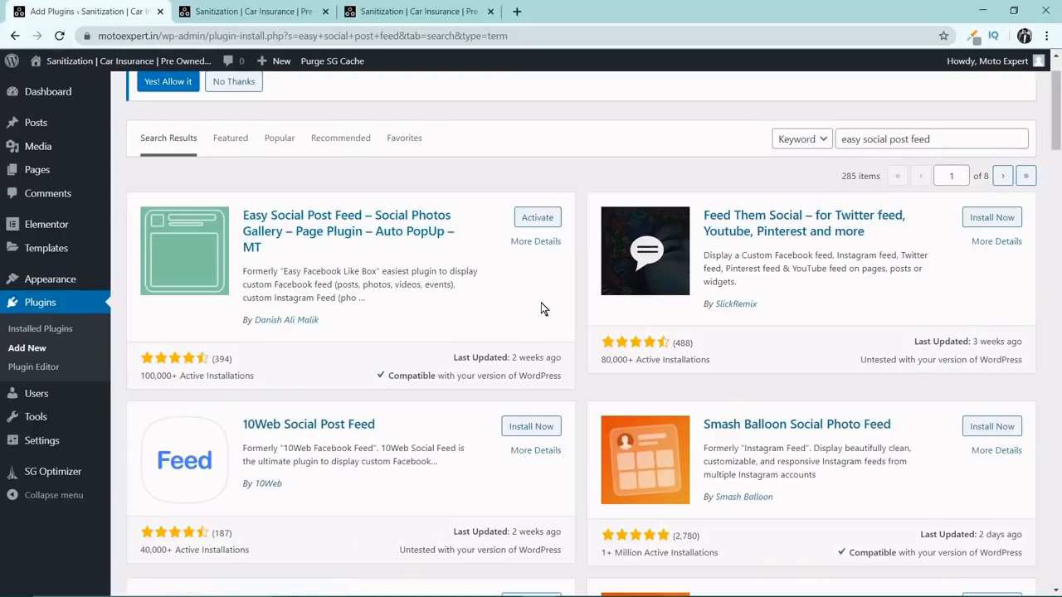
click(536, 218)
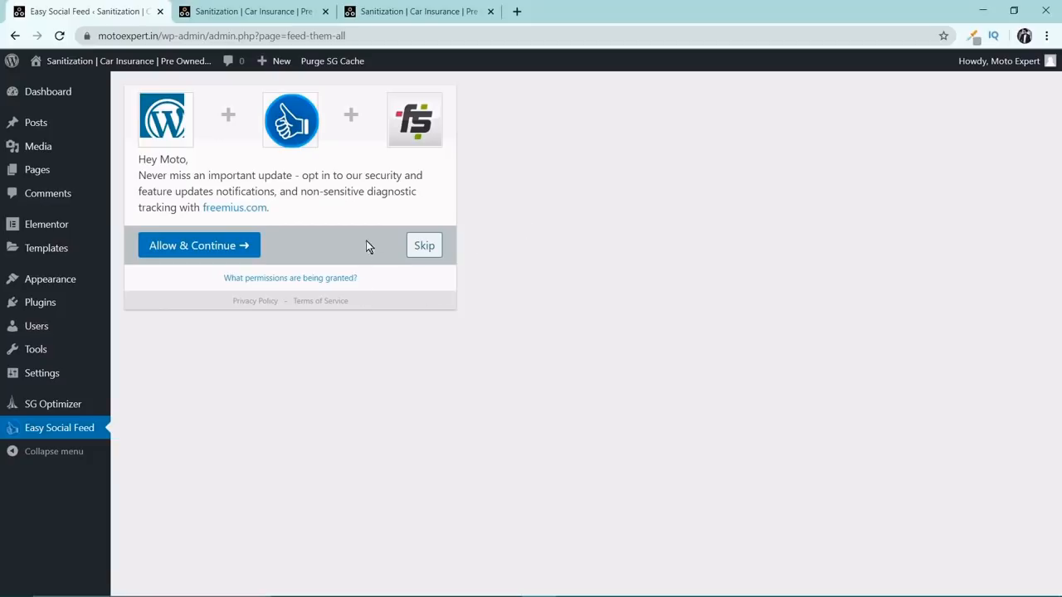
Skip the Easy Social Feed opt-in for update notifications and look through the plugin's welcome page.
click(423, 248)
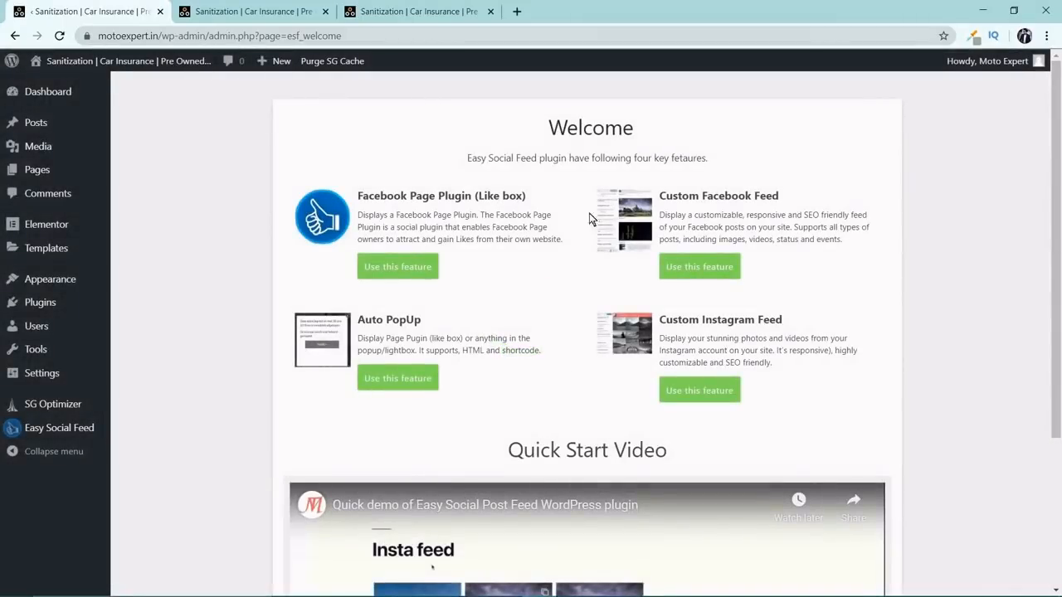
scroll(608, 236, down, 1)
scroll(608, 236, down, 2)
scroll(611, 311, up, 3)
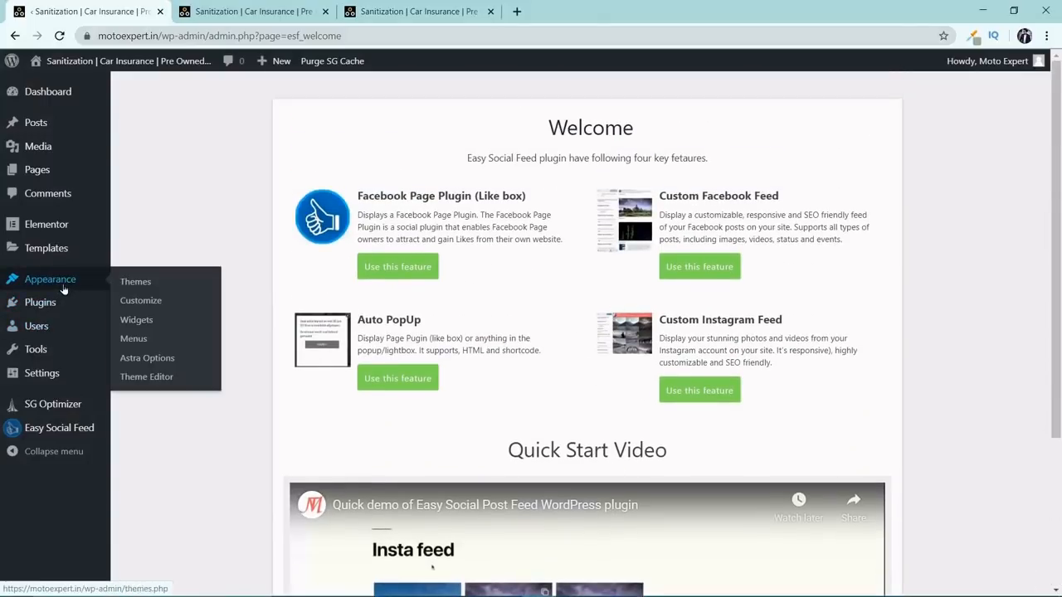
Add the Easy Facebook Likebox widget to Footer Widget Area 4 on the Widgets page.
click(135, 320)
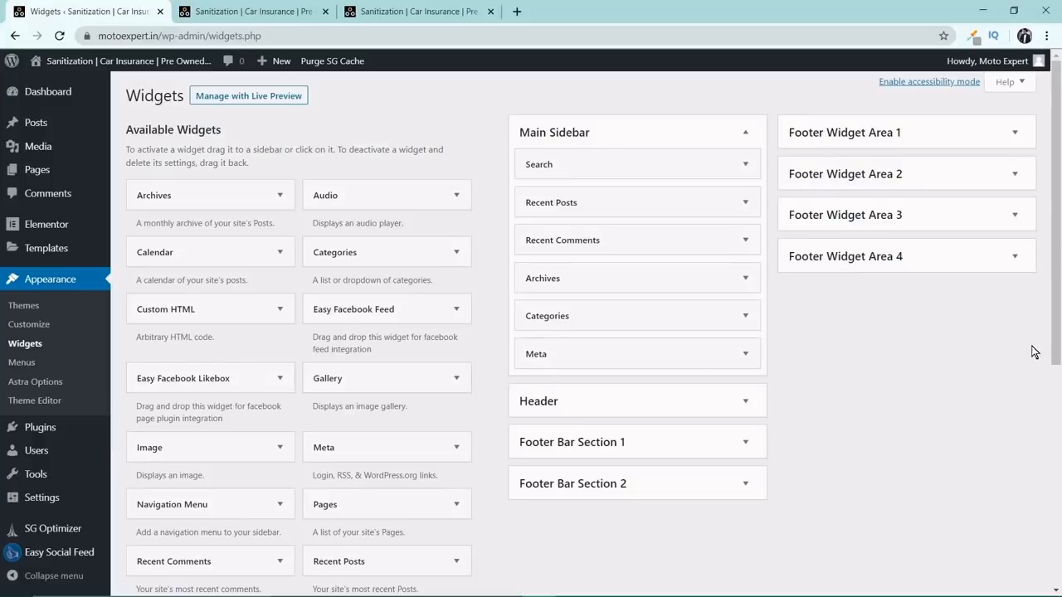
click(996, 261)
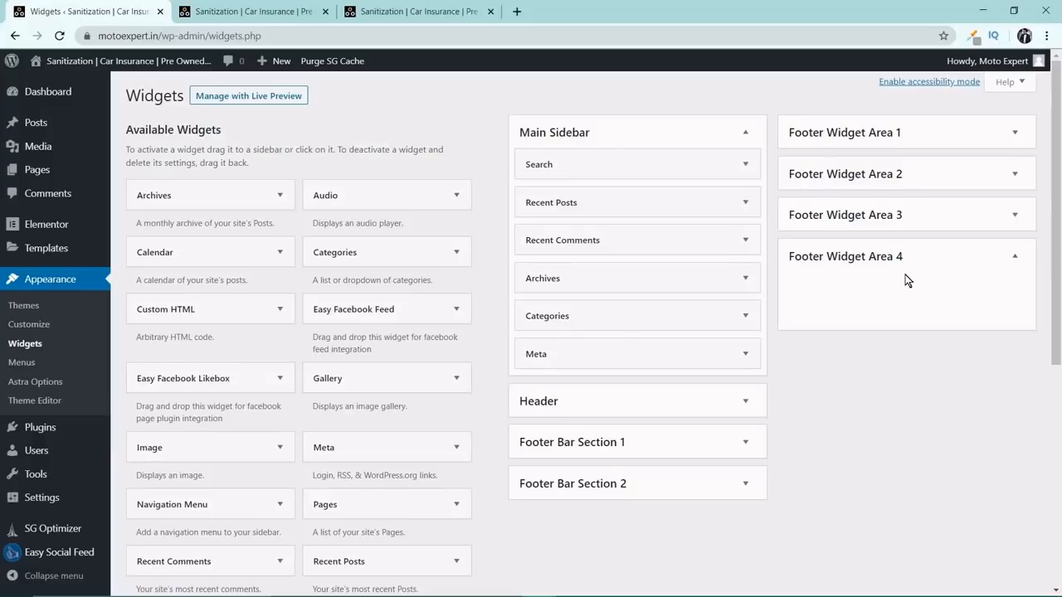
drag(247, 373, 858, 277)
click(874, 333)
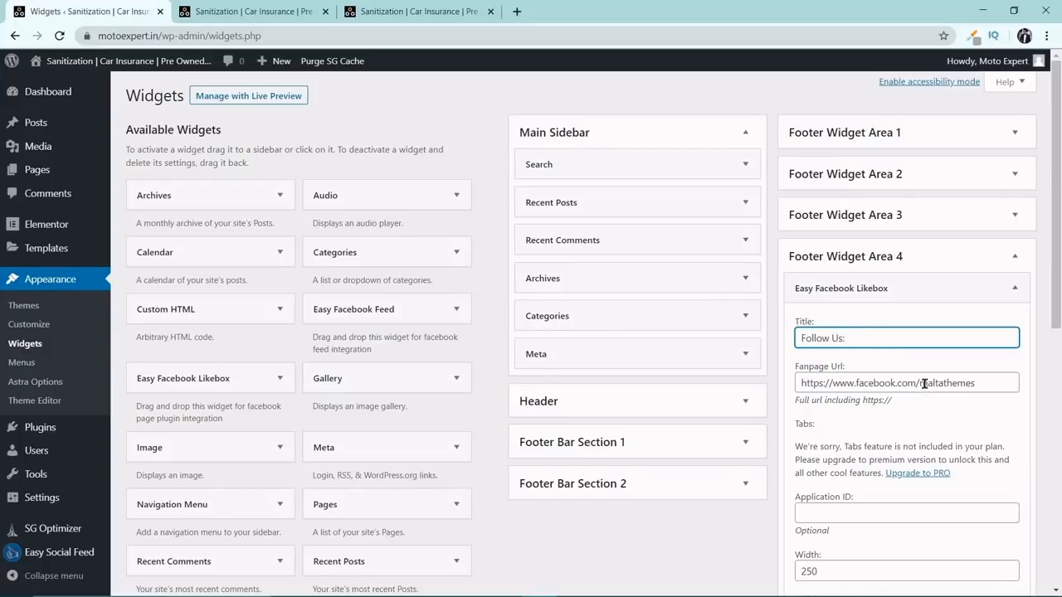
text(Follow Us:)
drag(921, 383, 1040, 383)
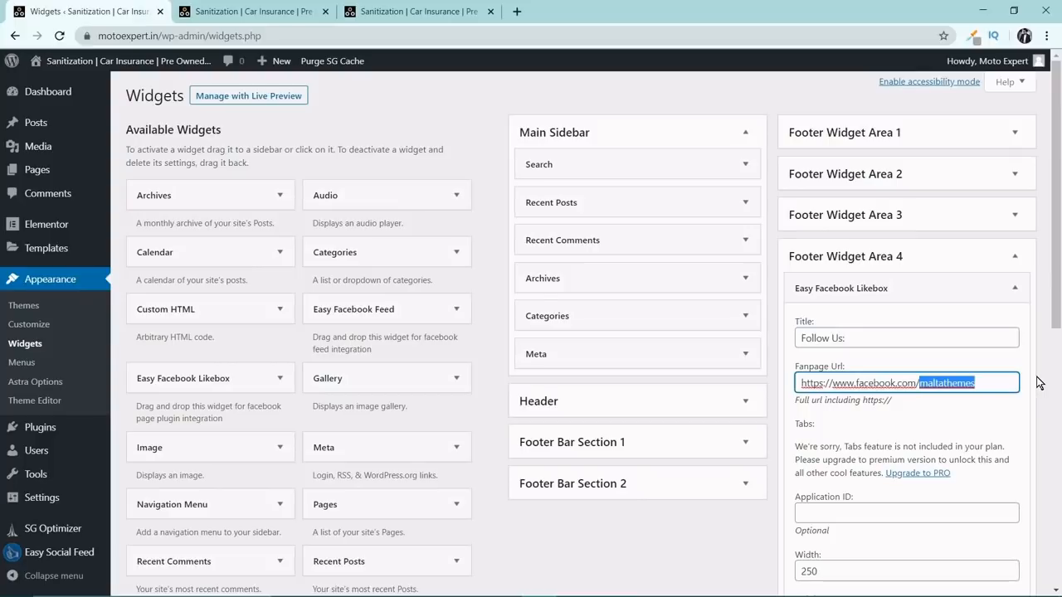
text(X)
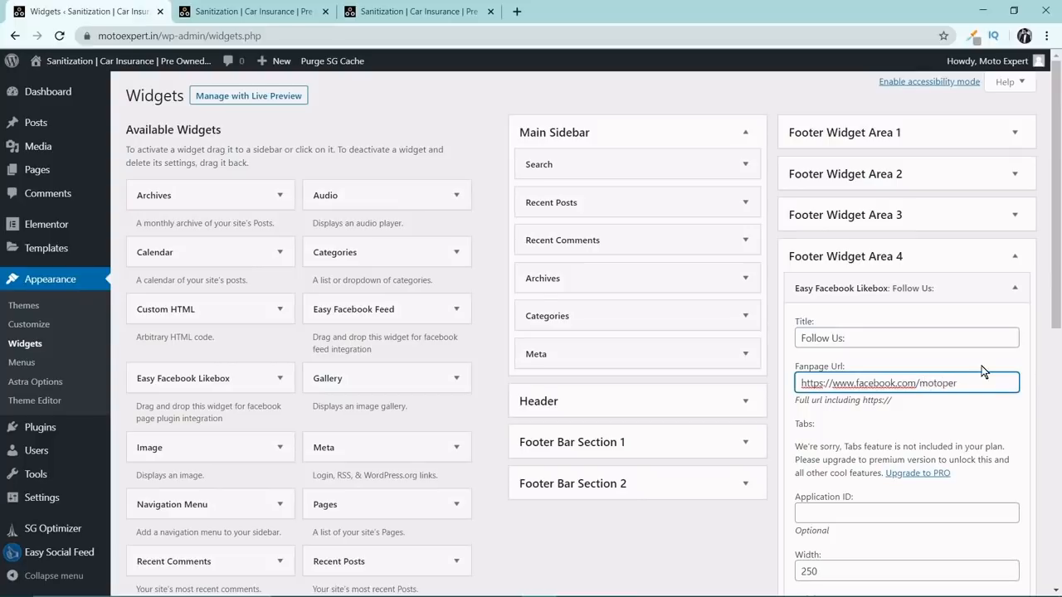
text(t1)
drag(1055, 285, 1042, 589)
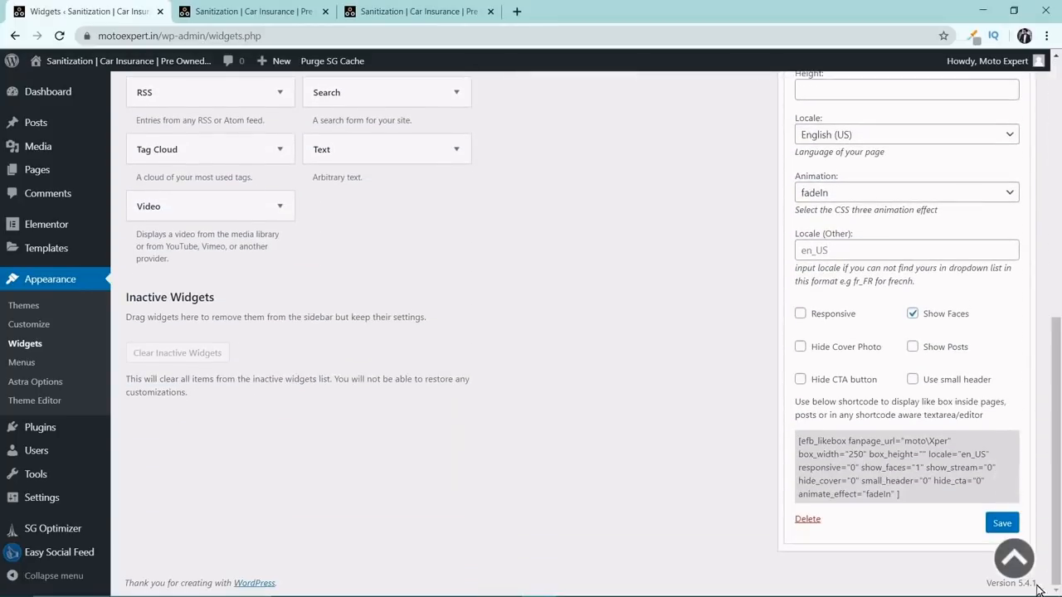
click(996, 524)
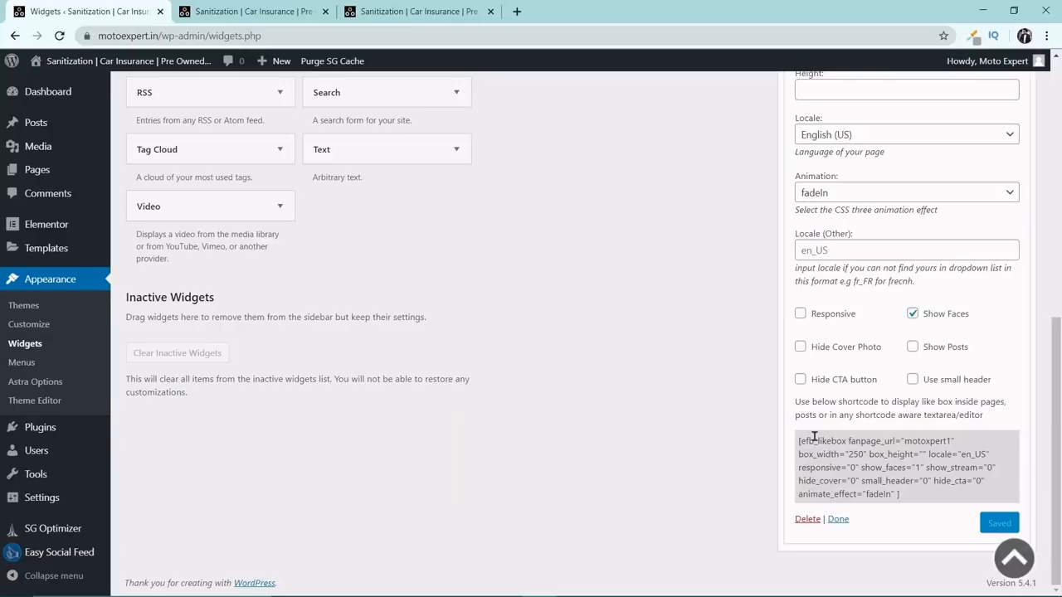
Reload the live Moto Expert home page and examine the Follow Us column in the footer.
click(445, 17)
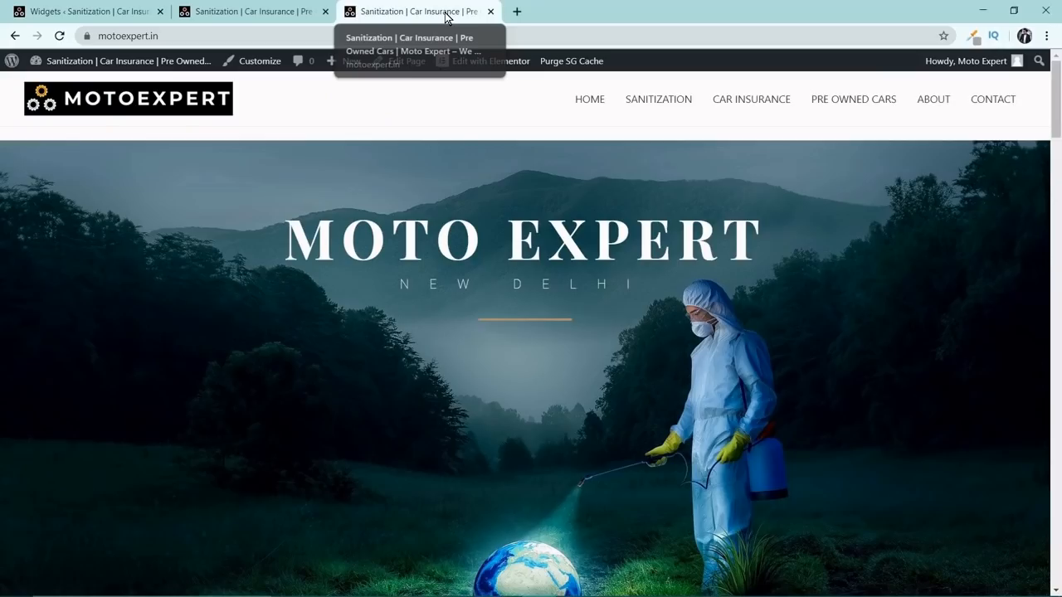
click(60, 36)
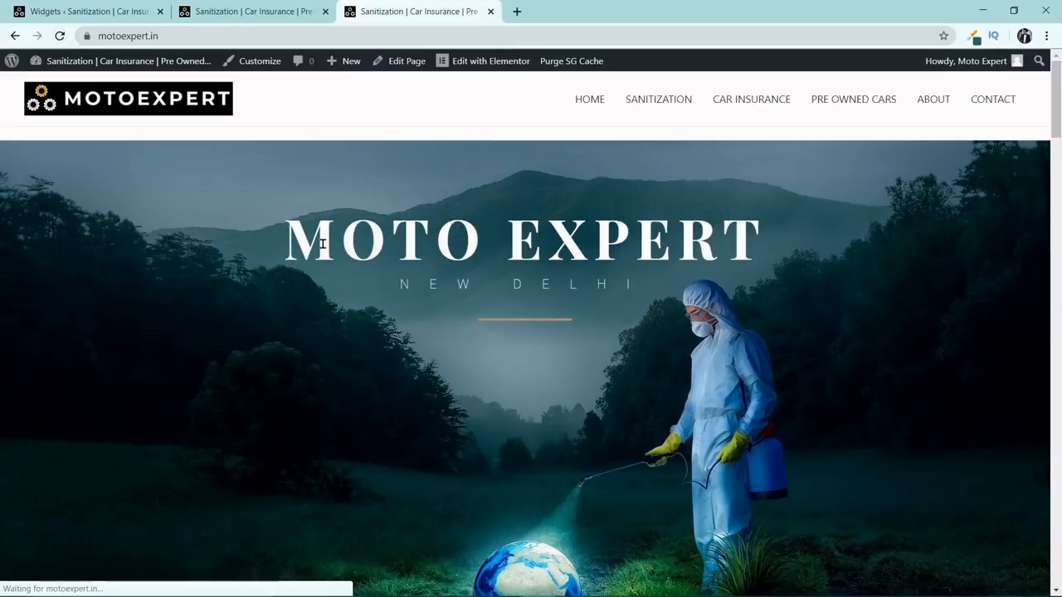
scroll(323, 243, down, 18)
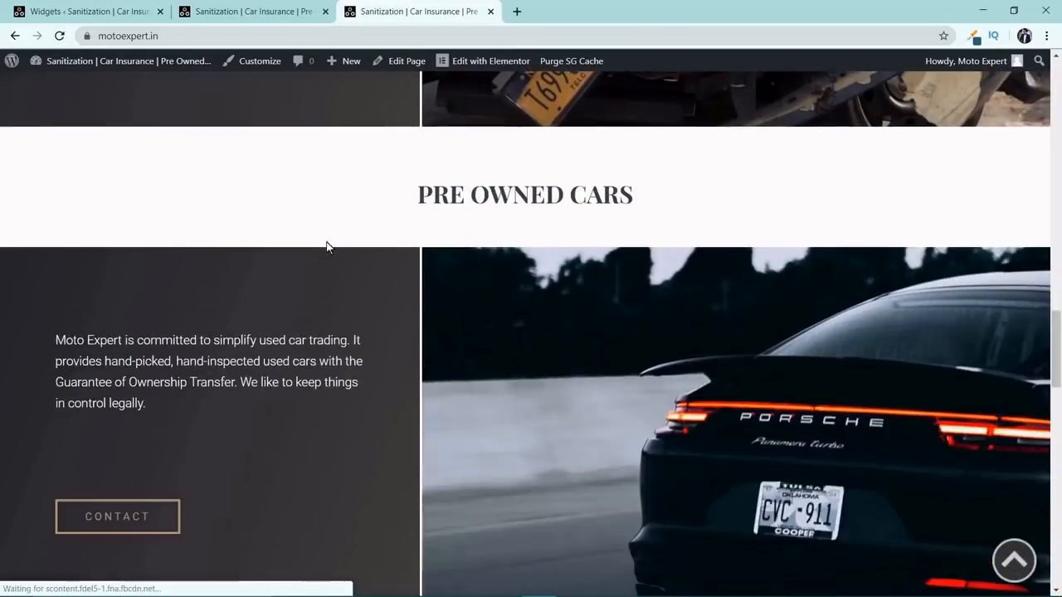
scroll(326, 242, down, 20)
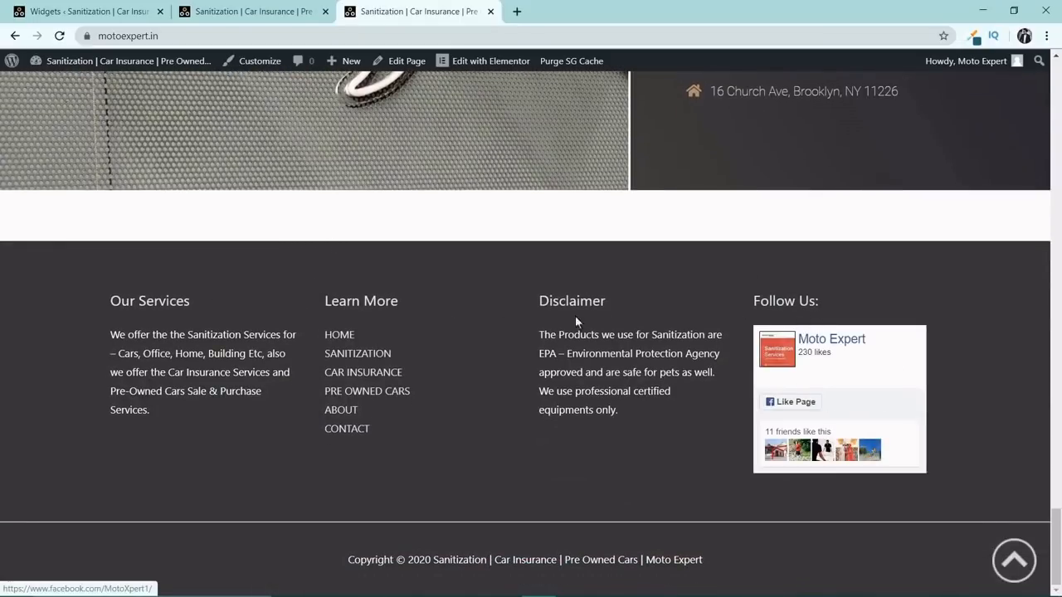
Test the footer's Facebook box by opening the Moto Expert page on Facebook and liking it from the home page.
click(832, 342)
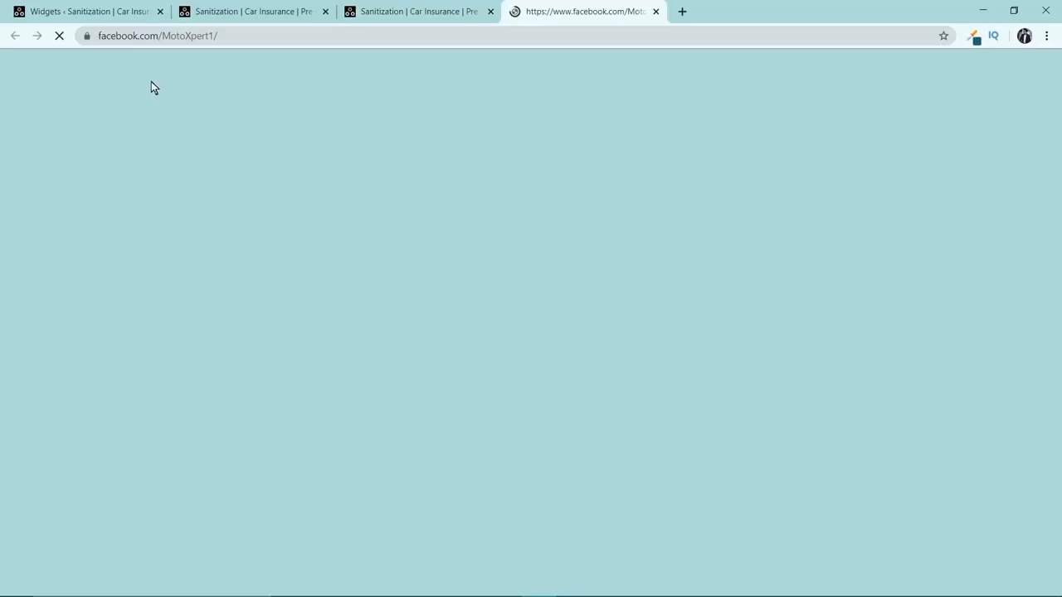
click(469, 9)
click(566, 9)
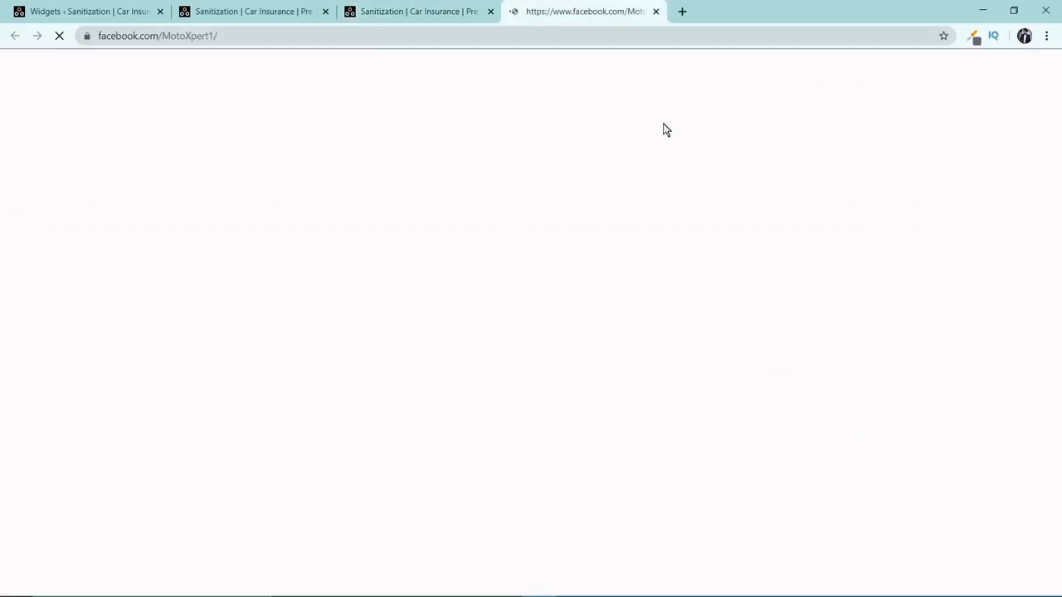
click(434, 12)
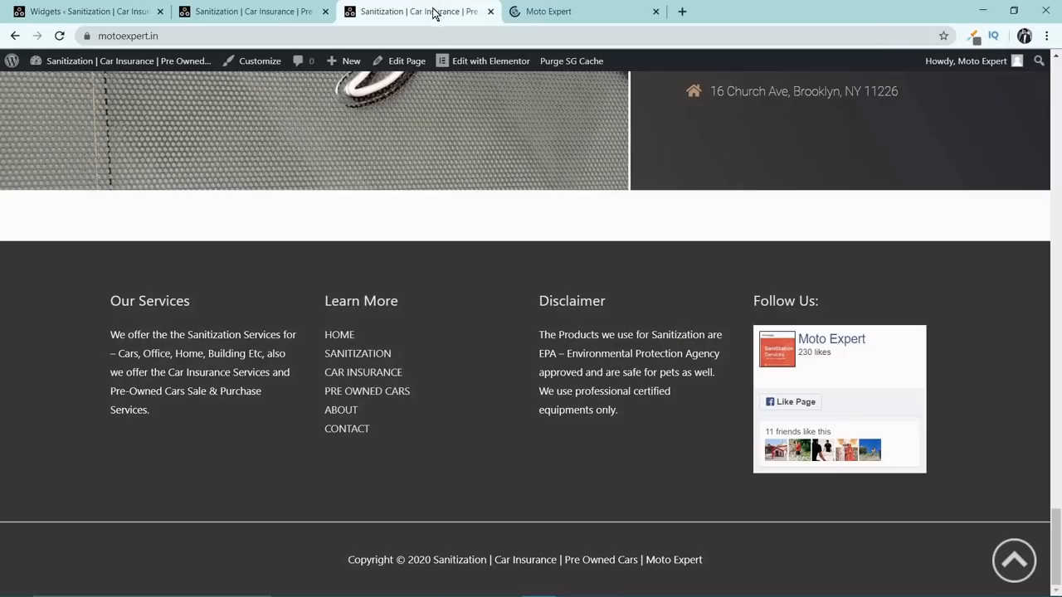
click(795, 404)
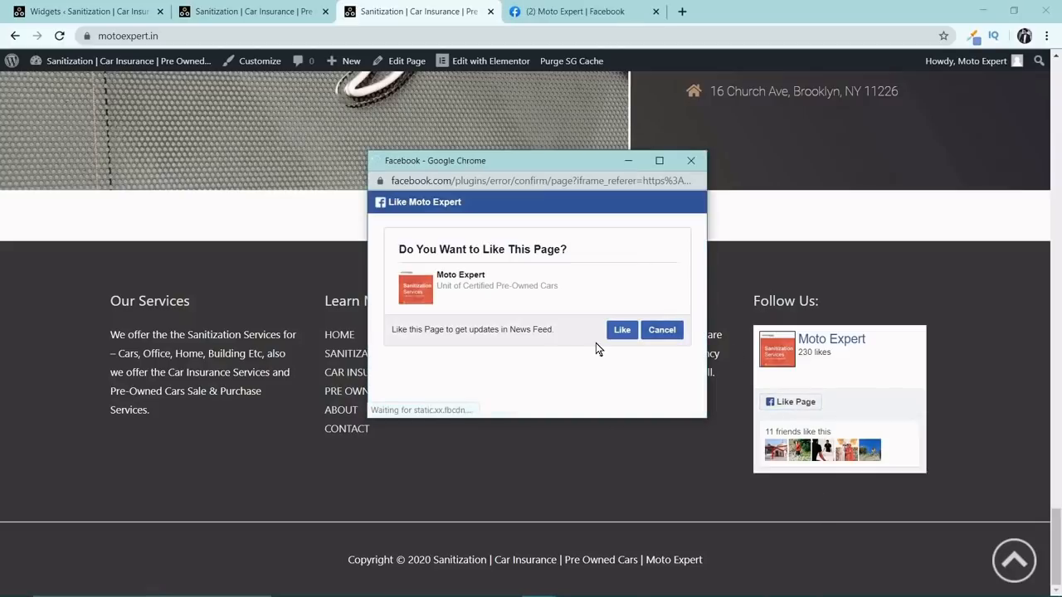
click(630, 332)
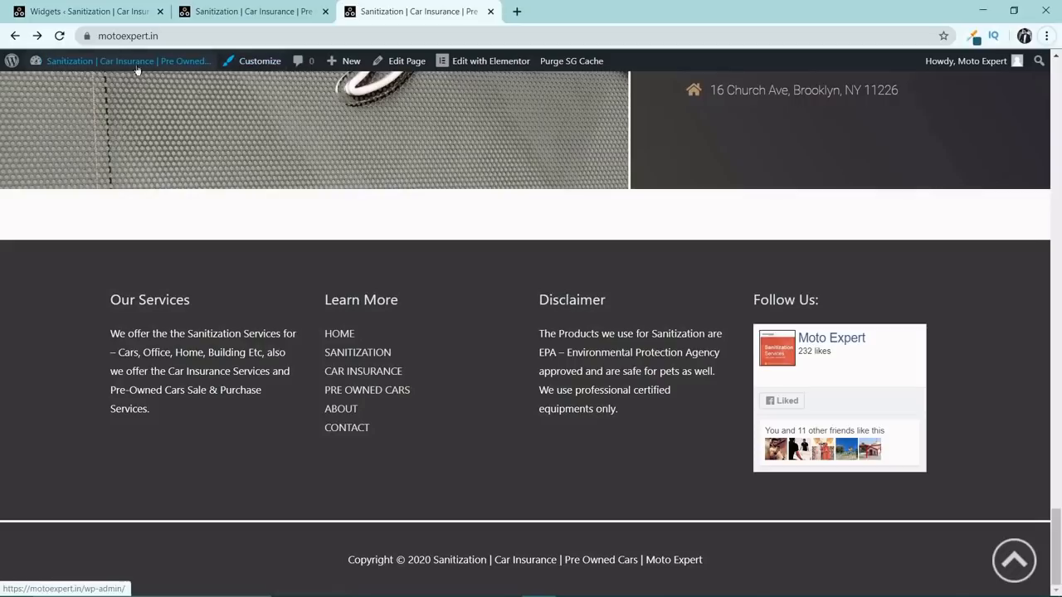
Go from the live home page to the WordPress dashboard and open the theme Customizer.
mouse_move(98, 73)
click(69, 85)
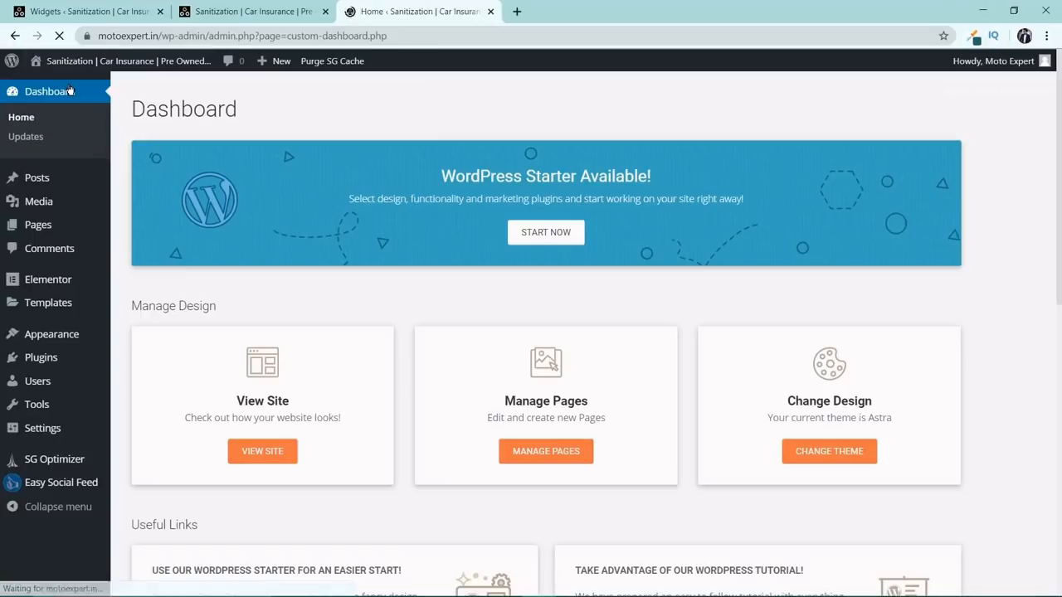
mouse_move(50, 344)
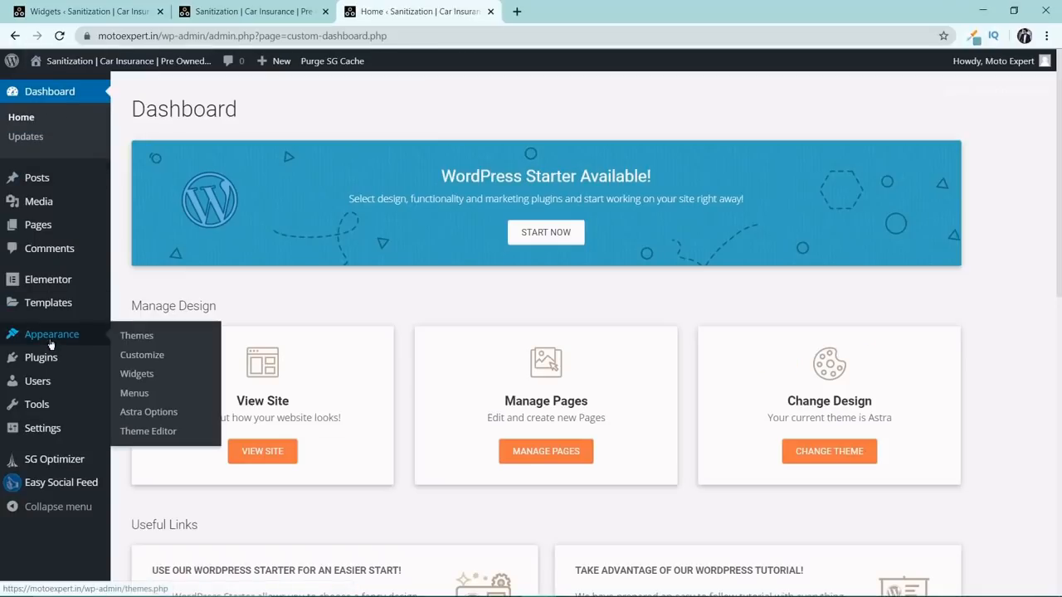
click(163, 353)
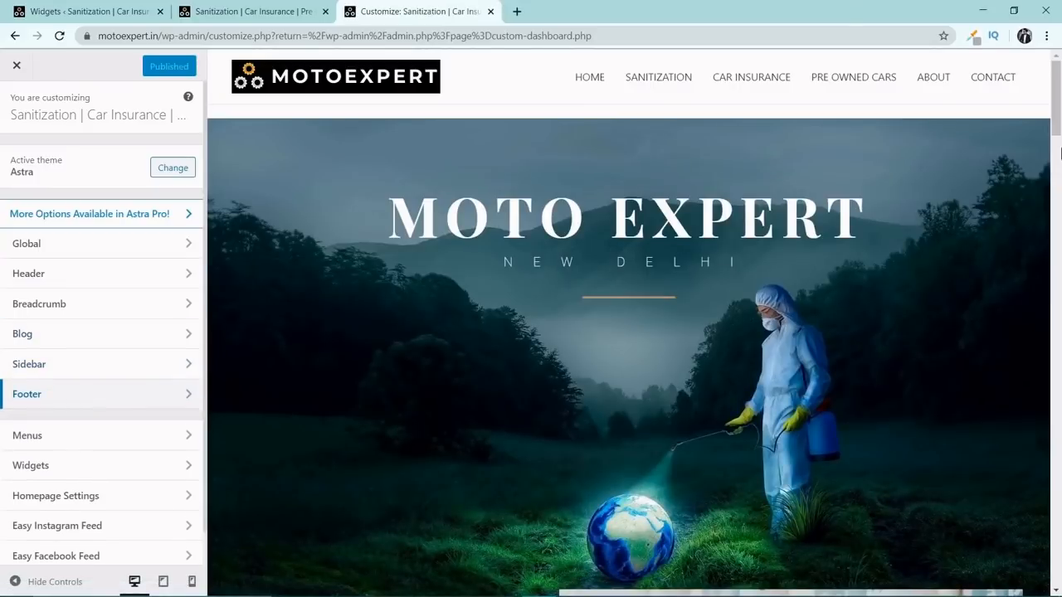
Set the background color of the Footer Widgets section to black (#000000) and return to the Footer settings.
drag(1060, 148, 1055, 591)
click(26, 395)
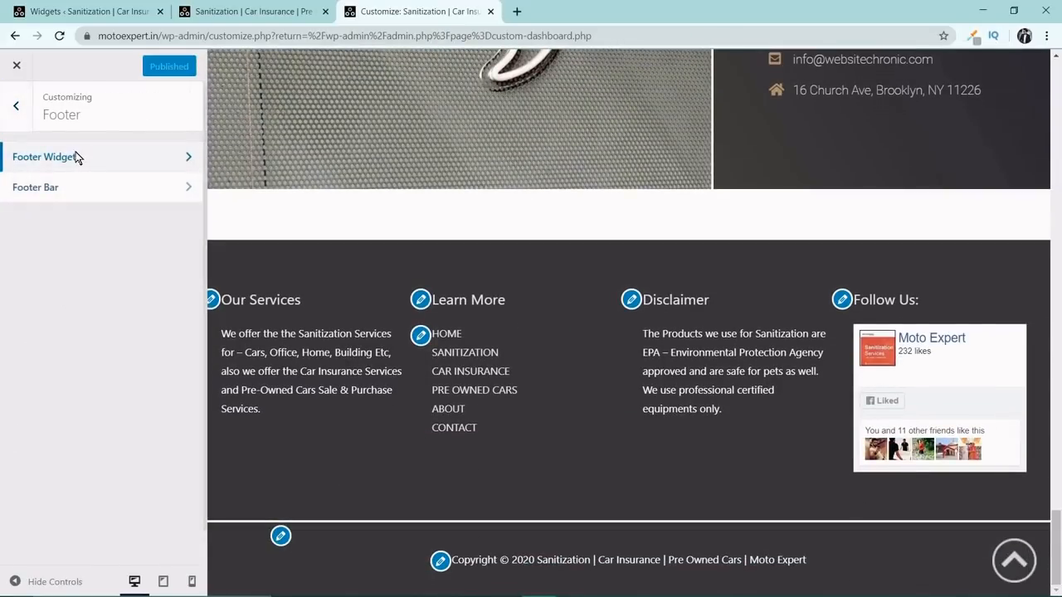
click(78, 157)
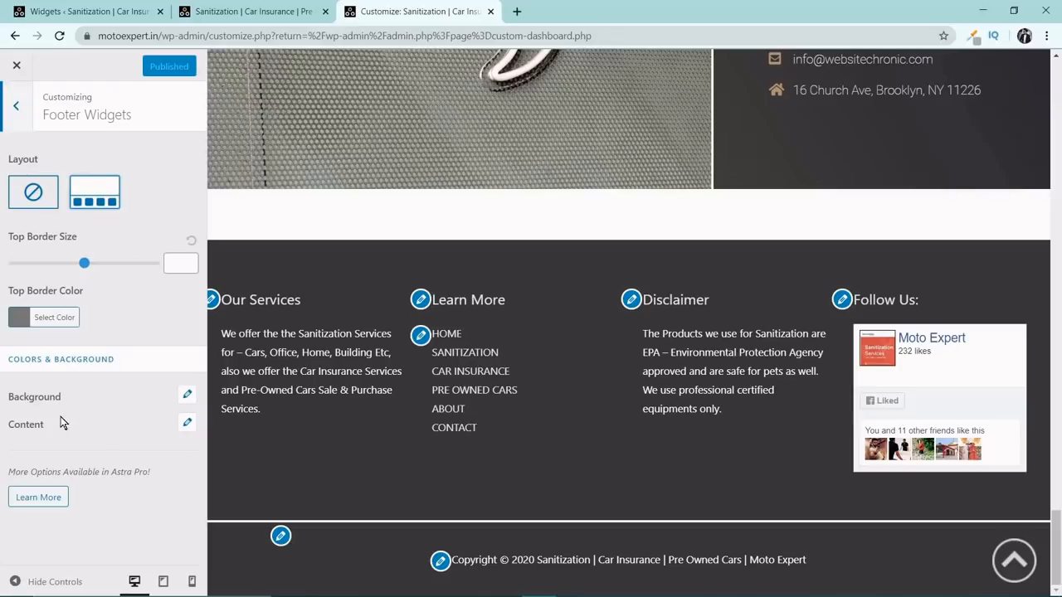
click(188, 398)
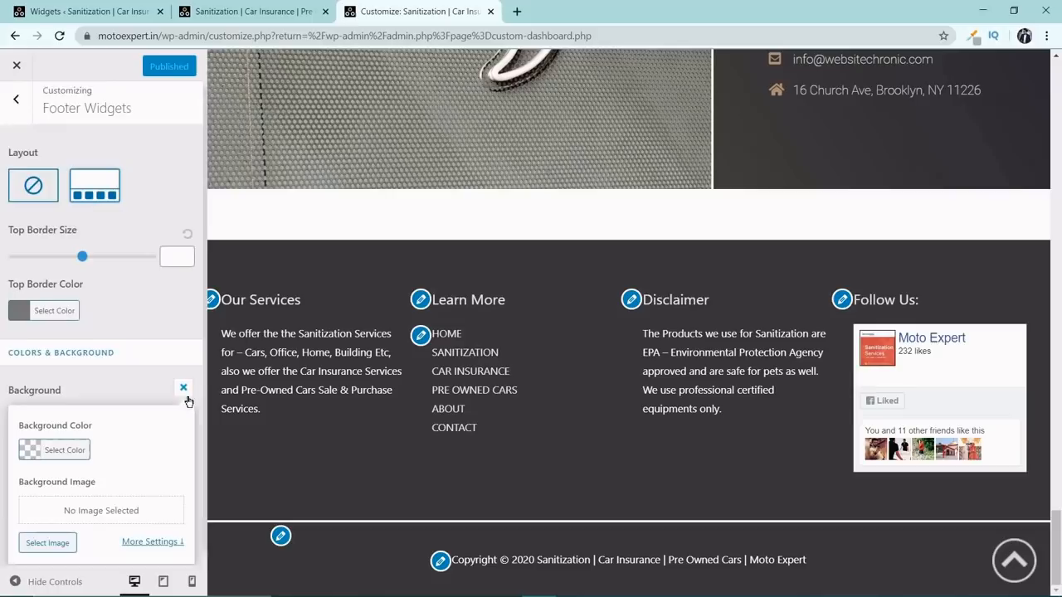
click(36, 442)
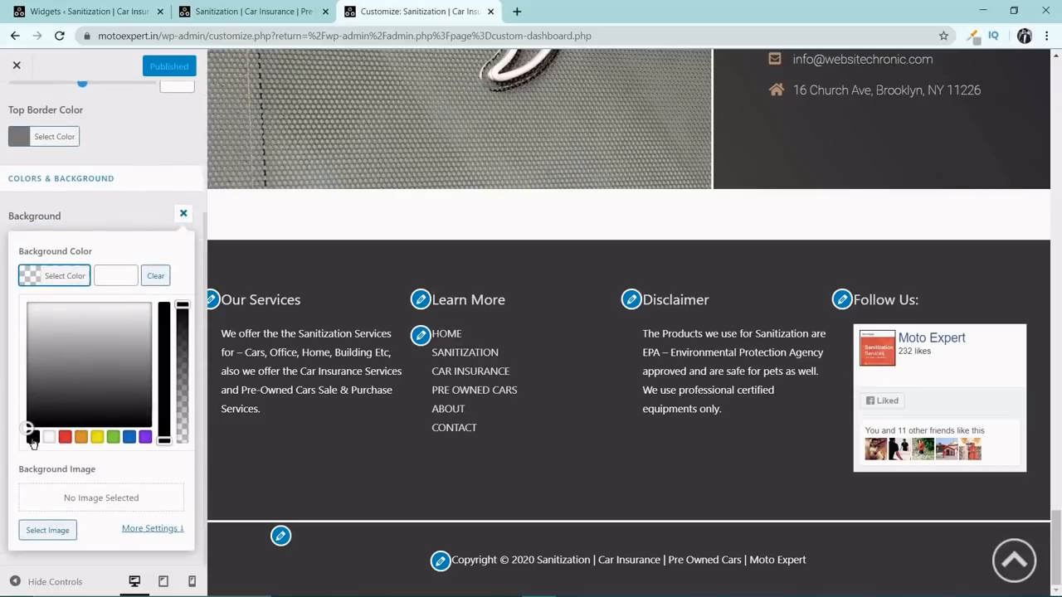
click(33, 438)
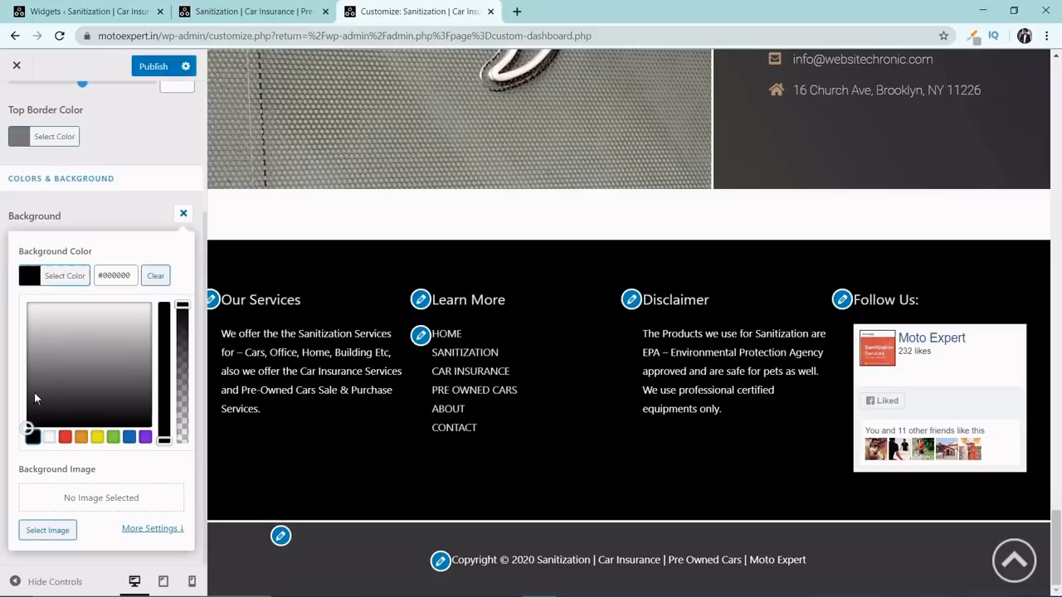
scroll(52, 308, up, 3)
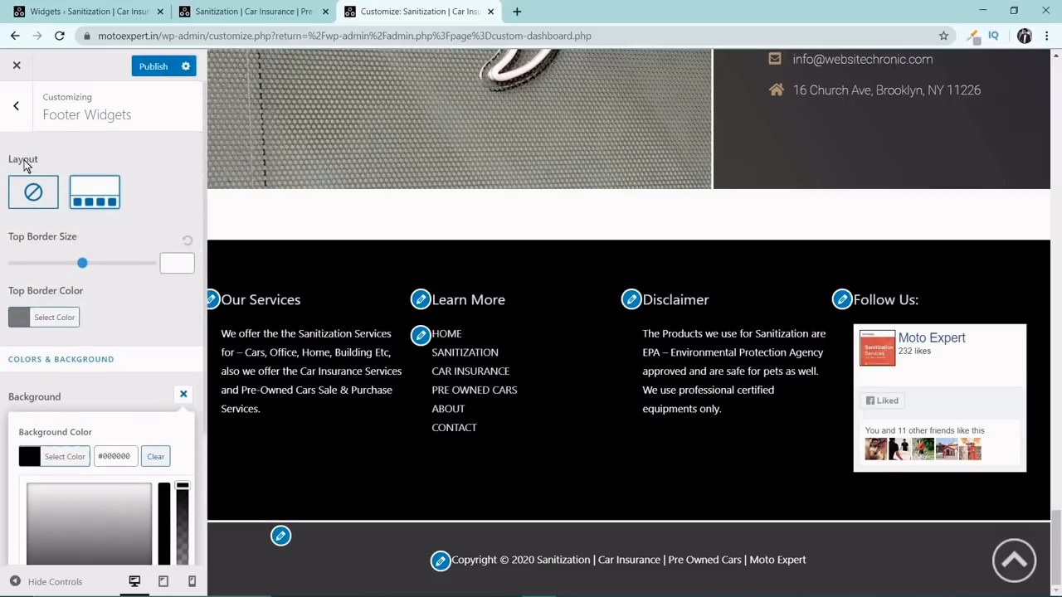
click(24, 104)
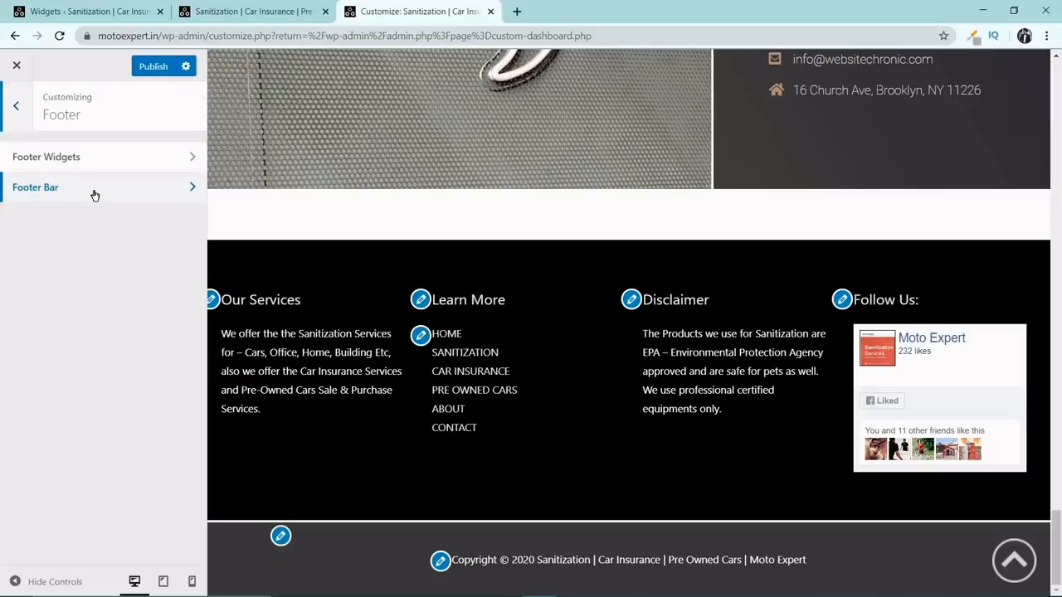
Set the Footer Bar's background color to black (#000000), publish the changes, and look over the page preview.
click(92, 191)
click(95, 197)
scroll(147, 332, down, 3)
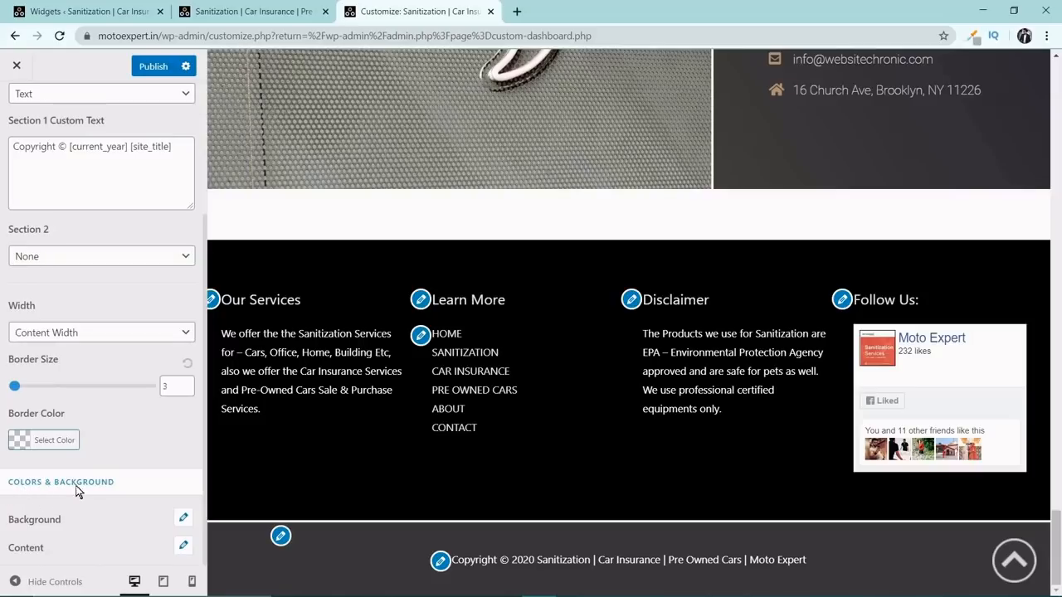
click(184, 518)
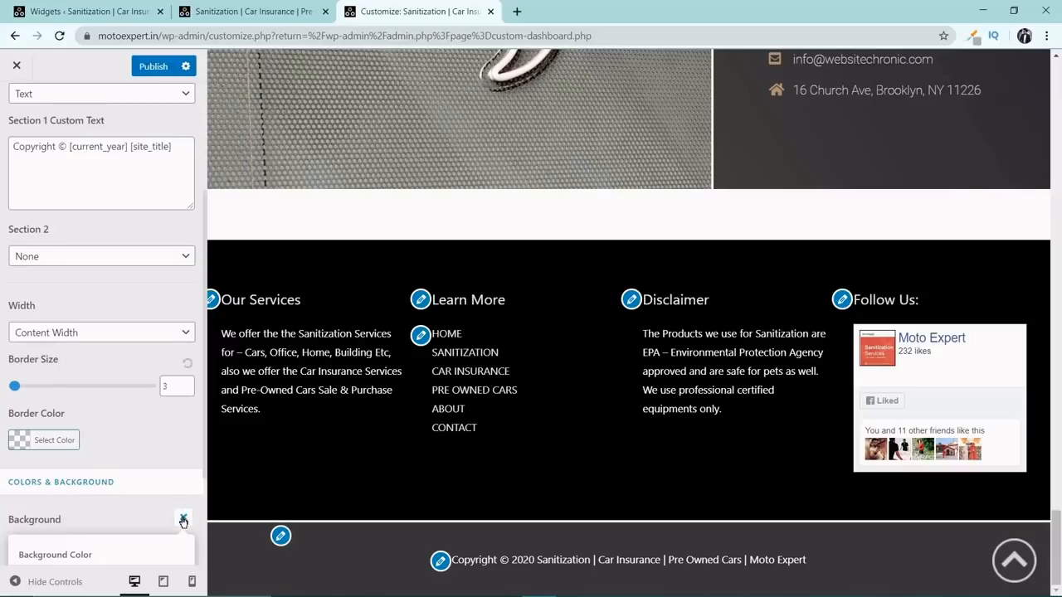
scroll(162, 474, down, 2)
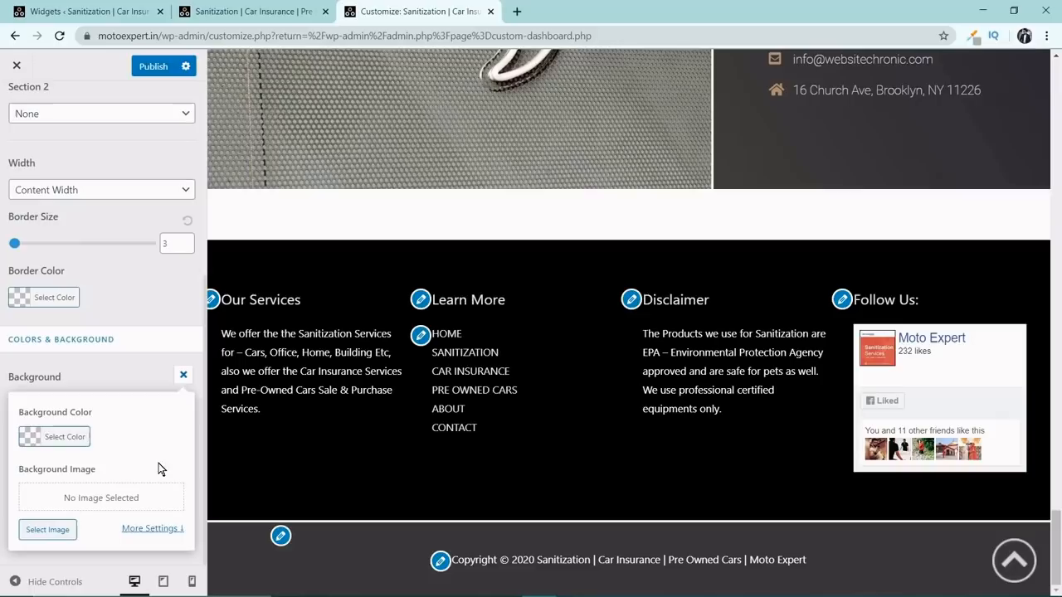
click(32, 444)
scroll(33, 440, down, 2)
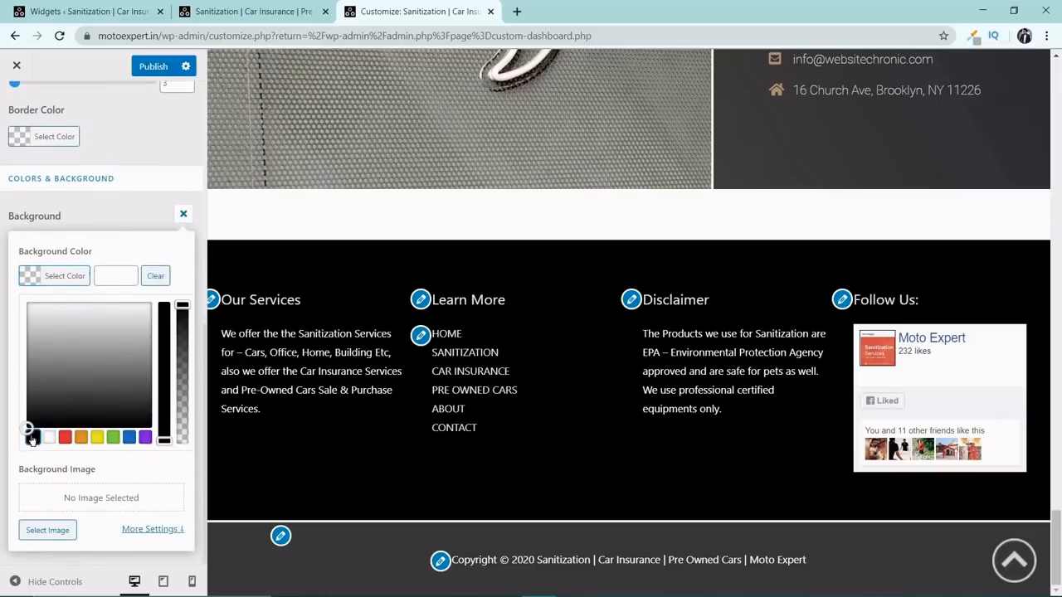
click(32, 438)
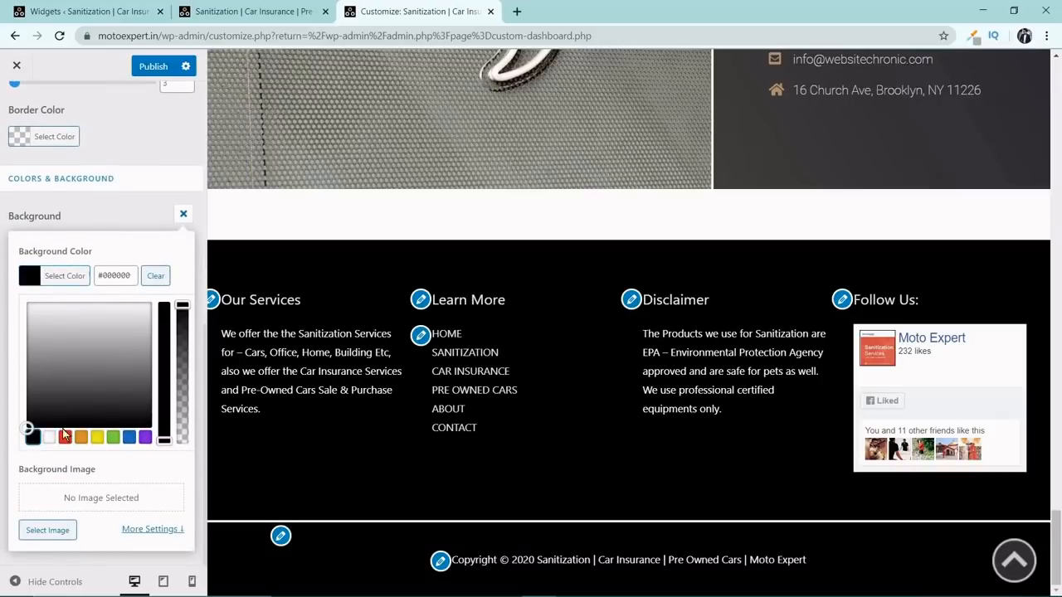
click(157, 68)
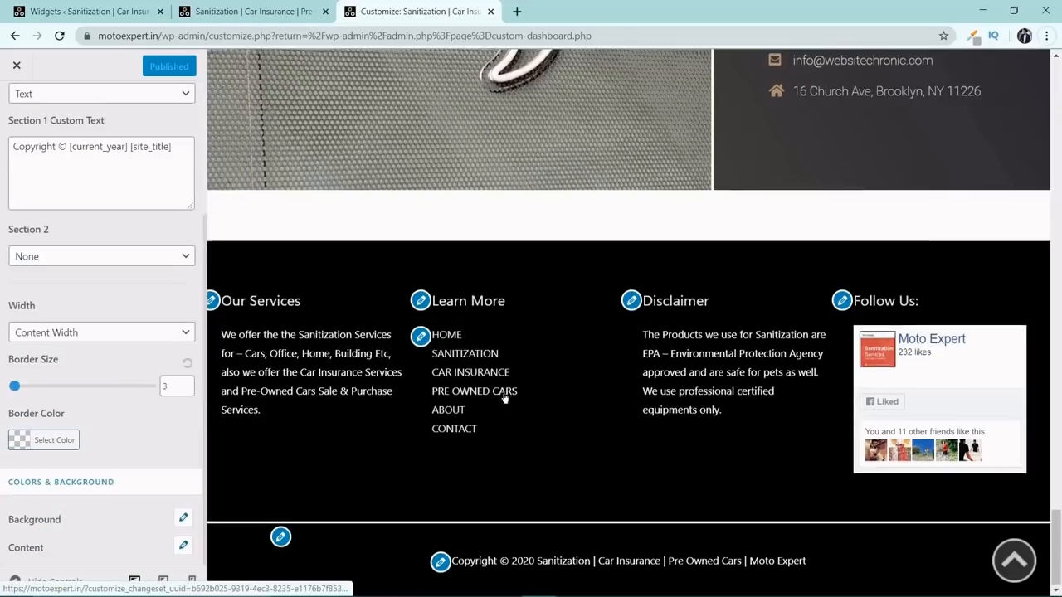
scroll(506, 393, up, 3)
scroll(506, 394, up, 10)
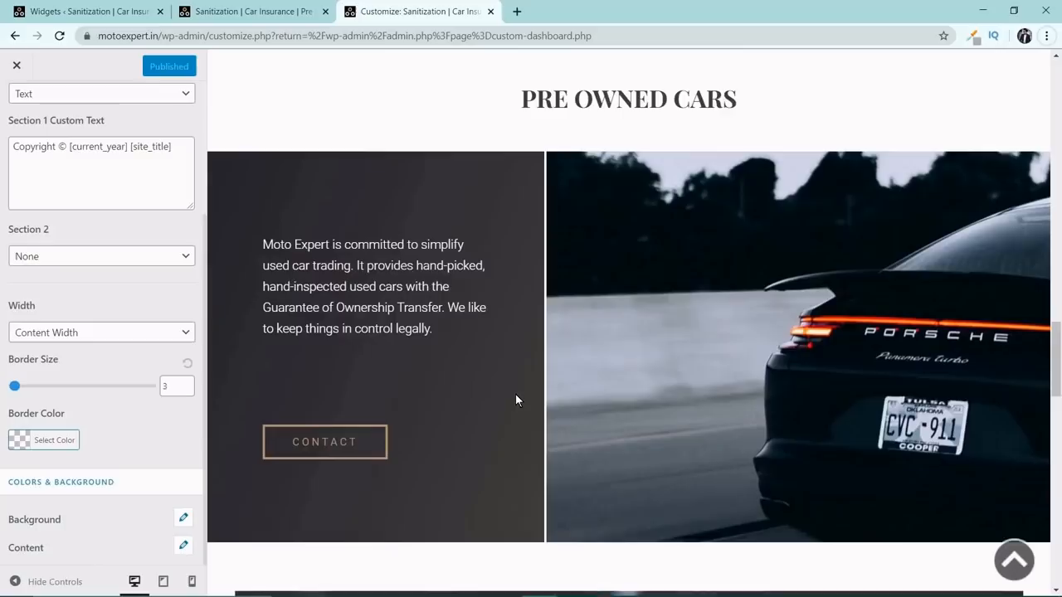
Remove the current black logo from the Site Identity settings of the theme header.
scroll(518, 395, up, 15)
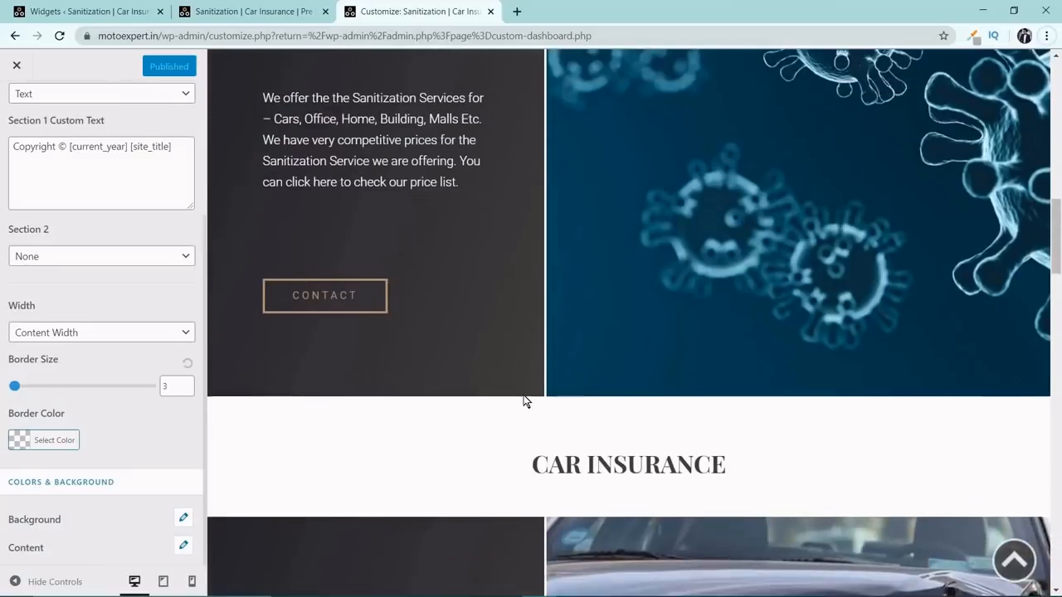
scroll(525, 400, up, 8)
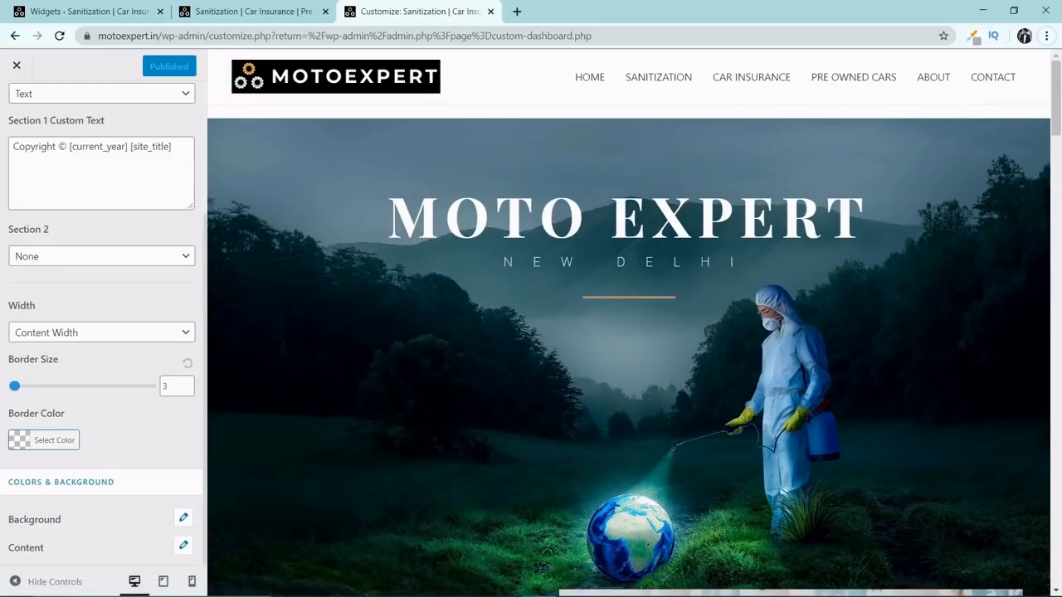
scroll(185, 214, up, 2)
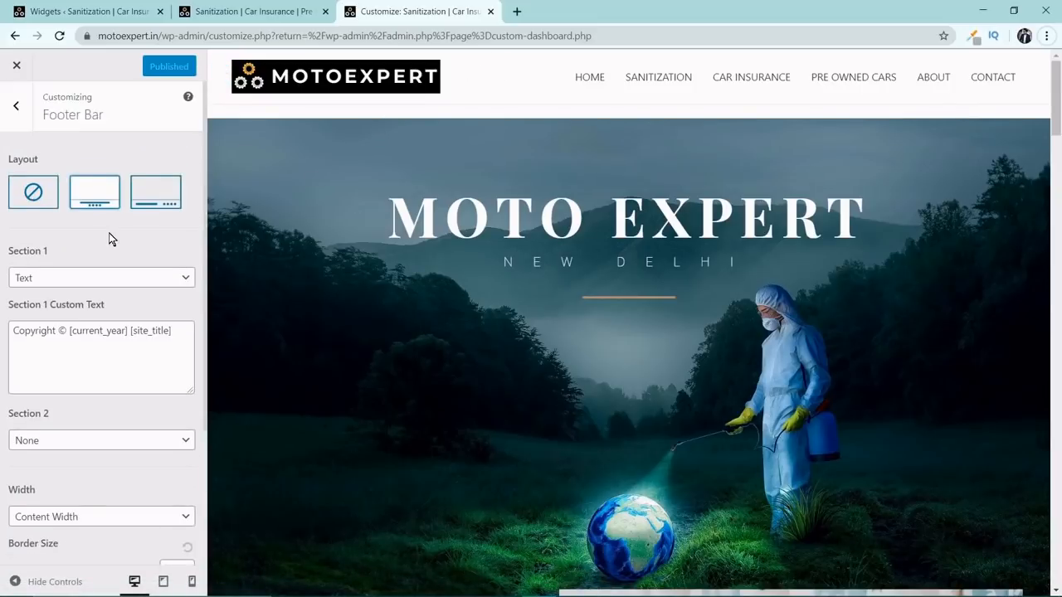
click(16, 107)
click(23, 112)
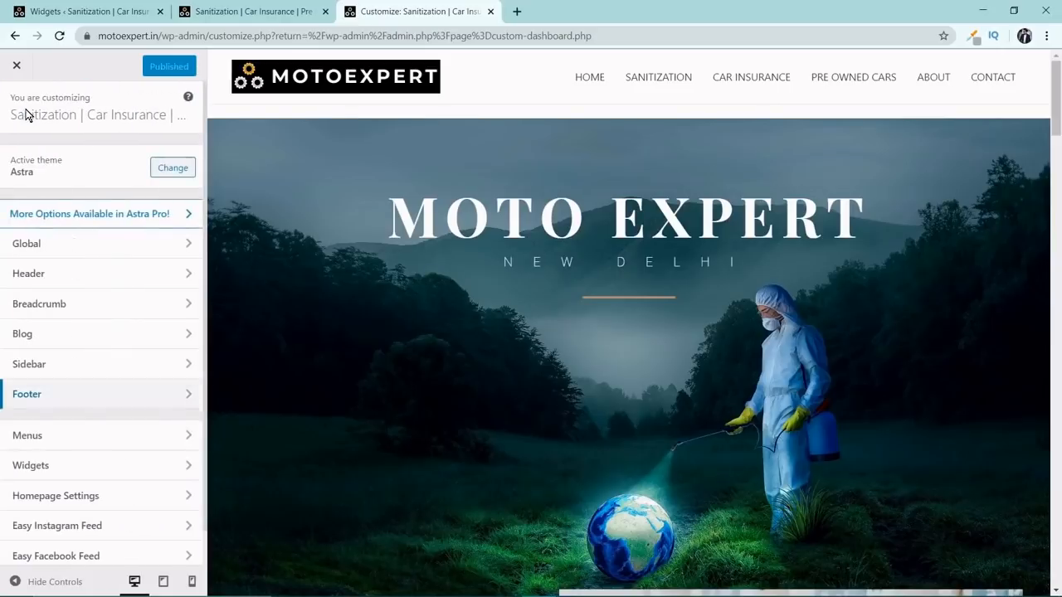
click(107, 273)
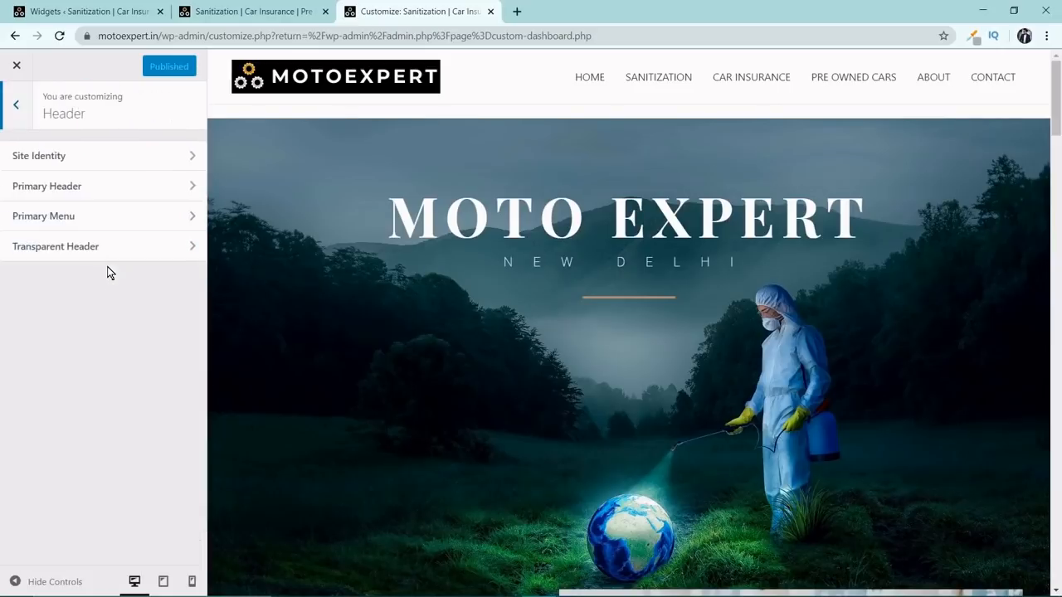
click(59, 161)
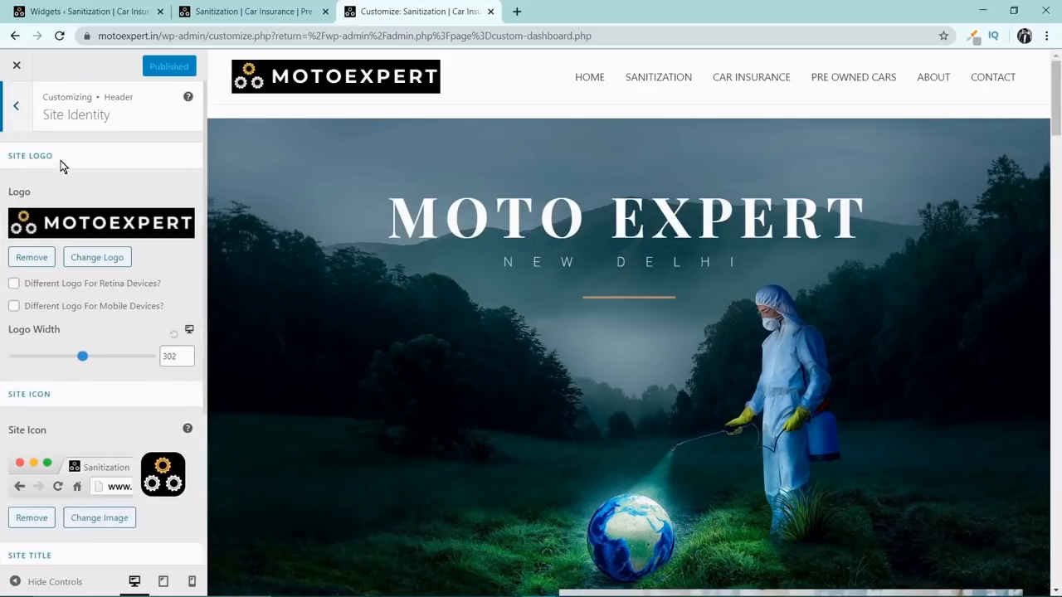
click(25, 259)
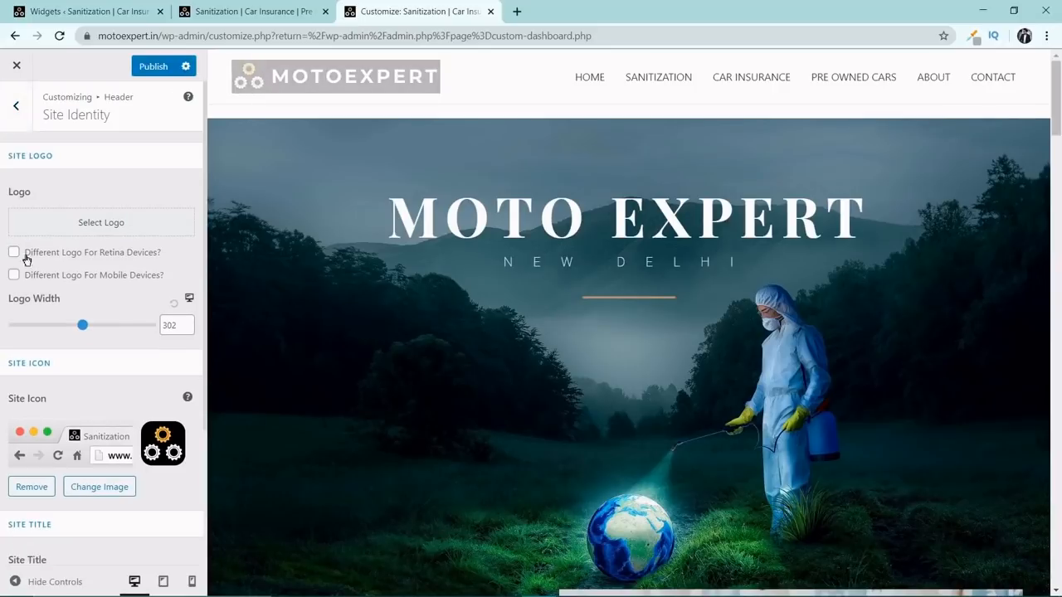
Upload the white-background MOTOEXPERT image from the Downloads folder as the new site logo.
click(100, 230)
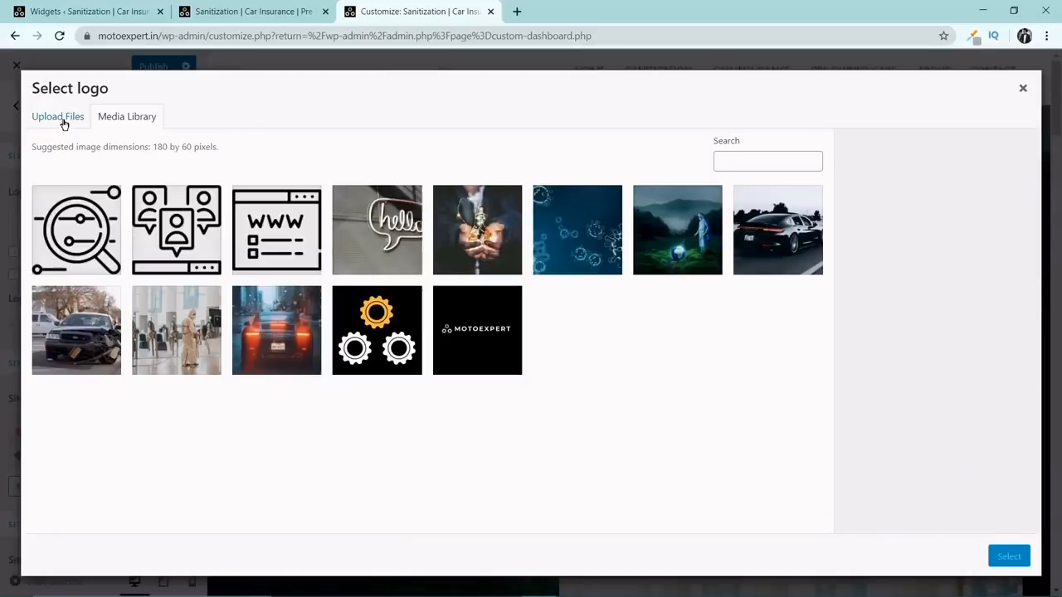
click(63, 120)
click(517, 317)
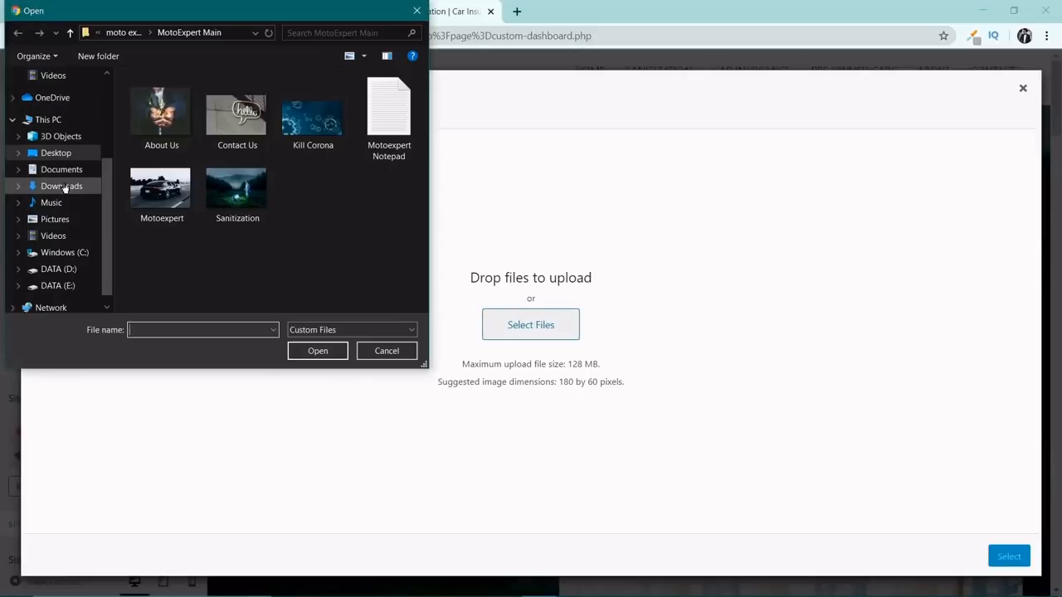
click(64, 188)
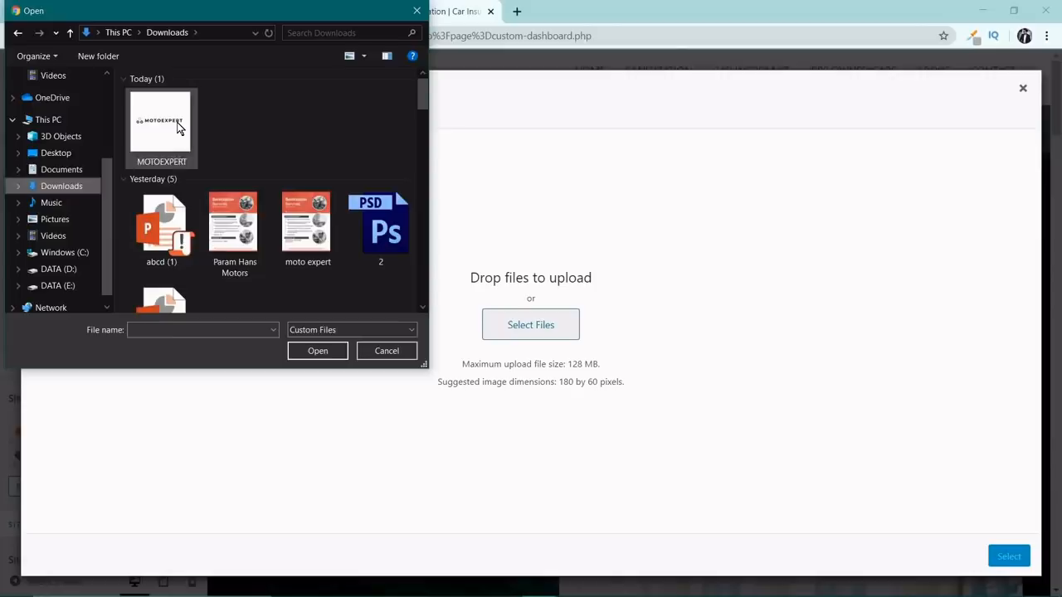
double_click(177, 127)
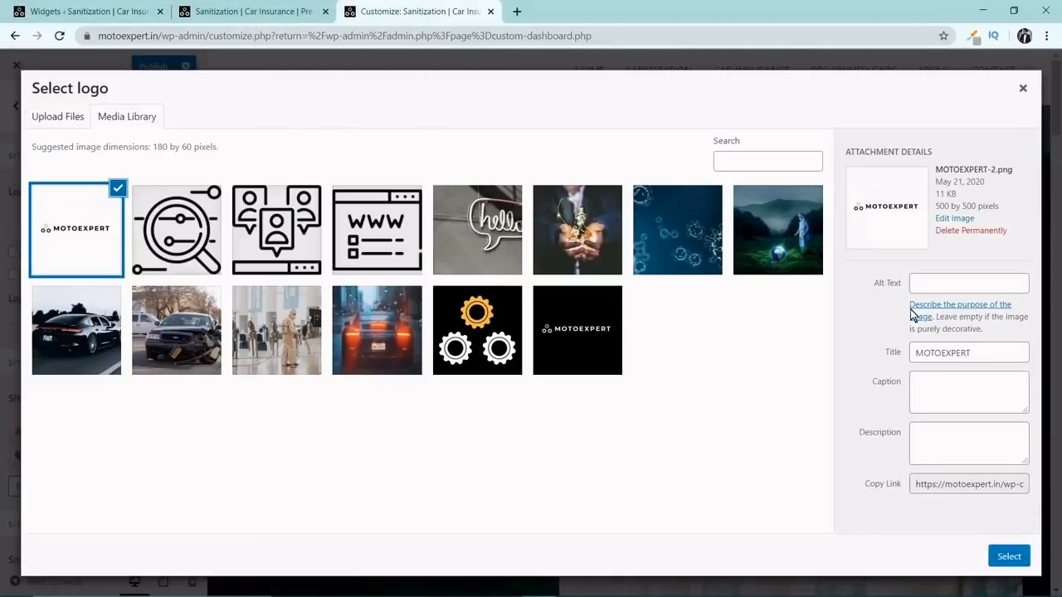
Copy the uploaded logo's title, MOTOEXPERT, into its alt text and choose the image as the site logo.
double_click(942, 352)
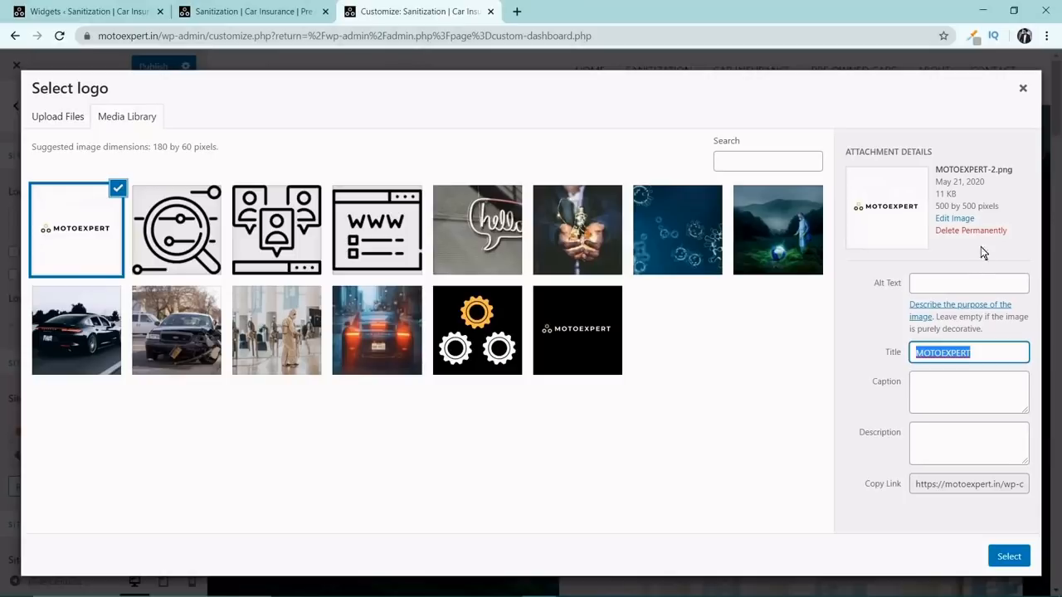
key(ctrl+c)
click(969, 283)
key(ctrl+v)
click(1009, 557)
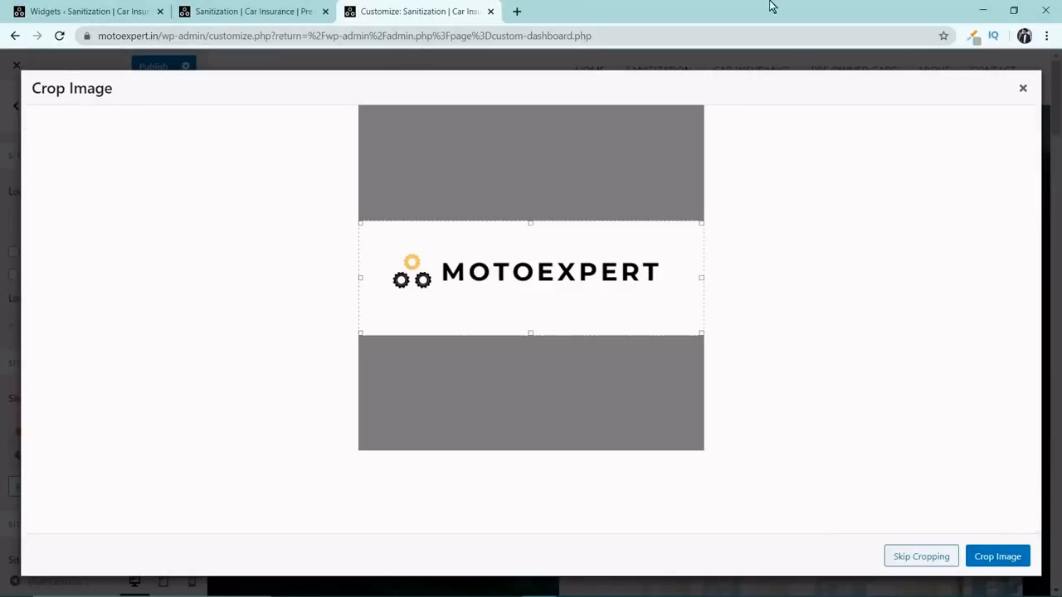
Crop the logo image on all four sides tightly around the gear symbol and MOTOEXPERT lettering.
drag(526, 223, 526, 247)
drag(529, 332, 629, 283)
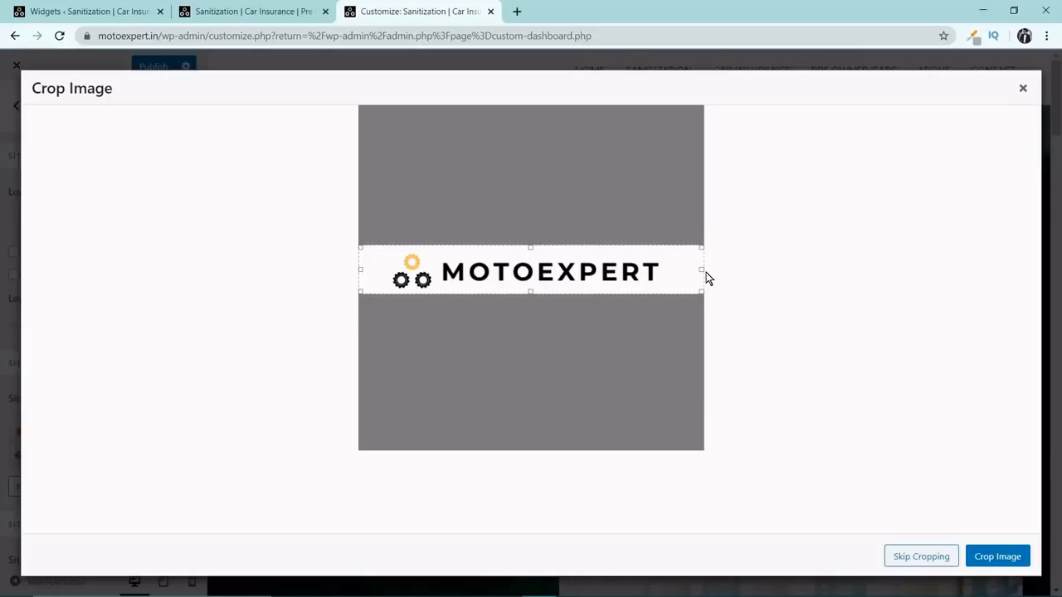
drag(703, 271, 665, 278)
drag(362, 273, 387, 275)
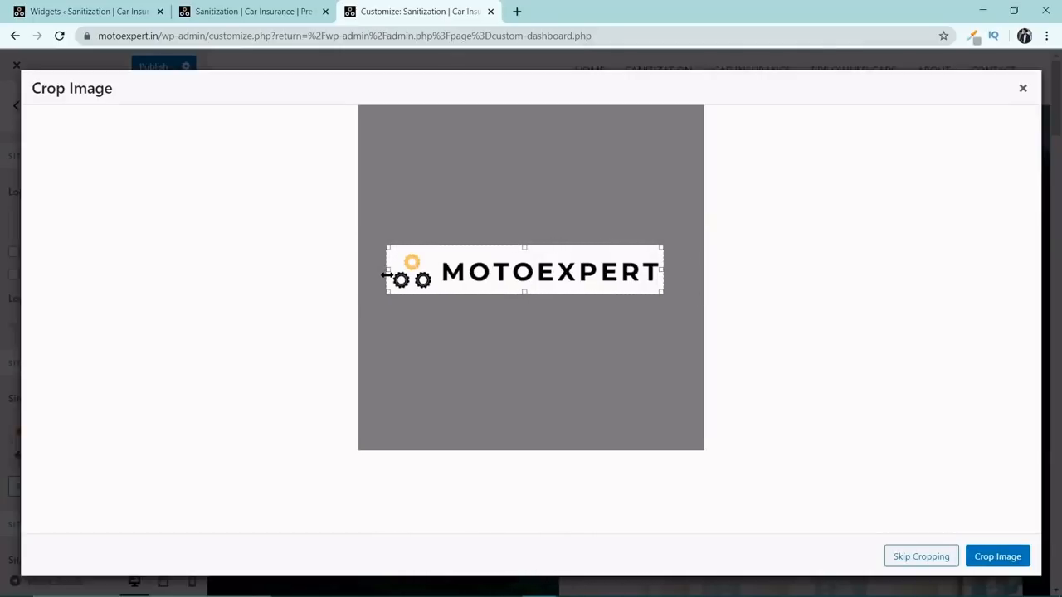
click(991, 557)
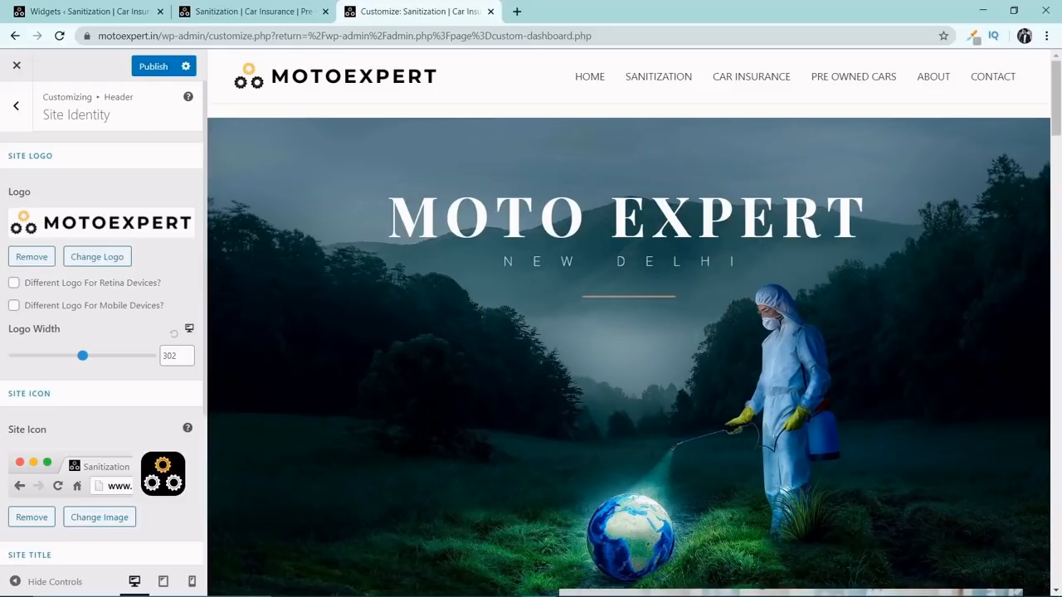
Publish the new logo and close the Customizer to return to the WordPress dashboard.
click(153, 69)
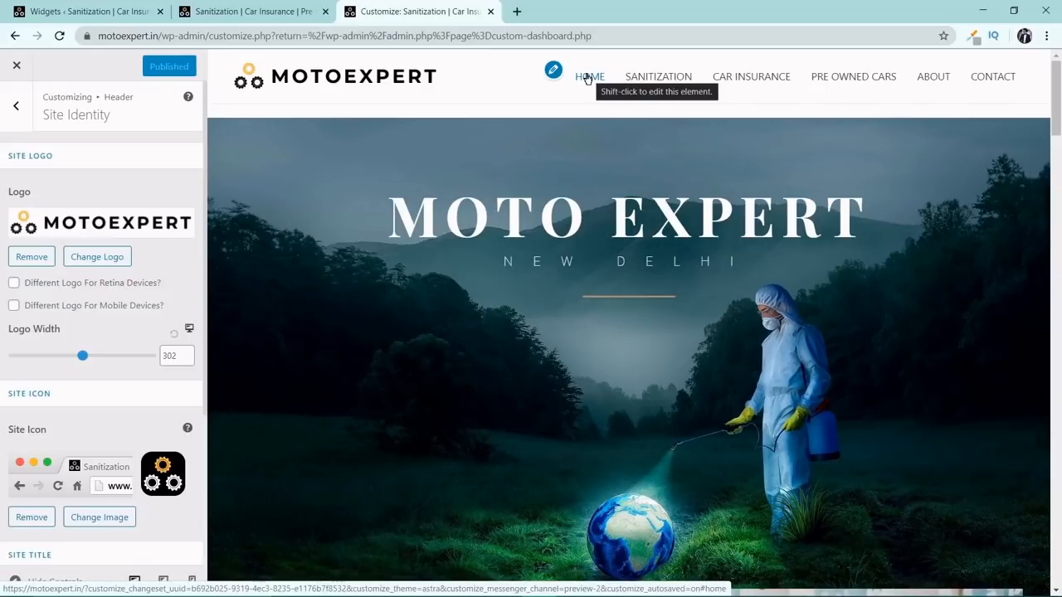
click(25, 108)
click(24, 107)
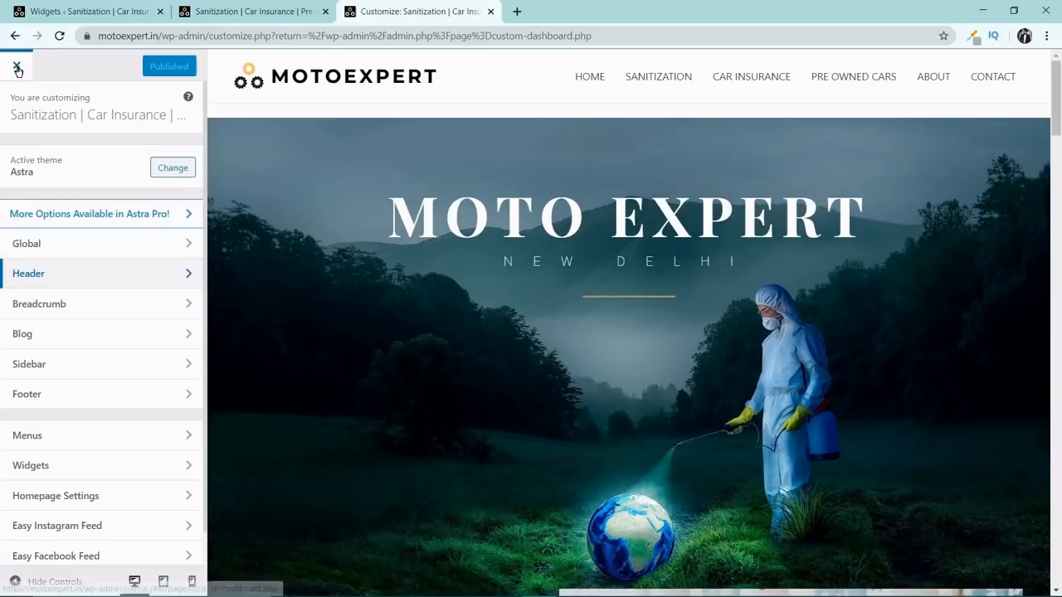
click(17, 67)
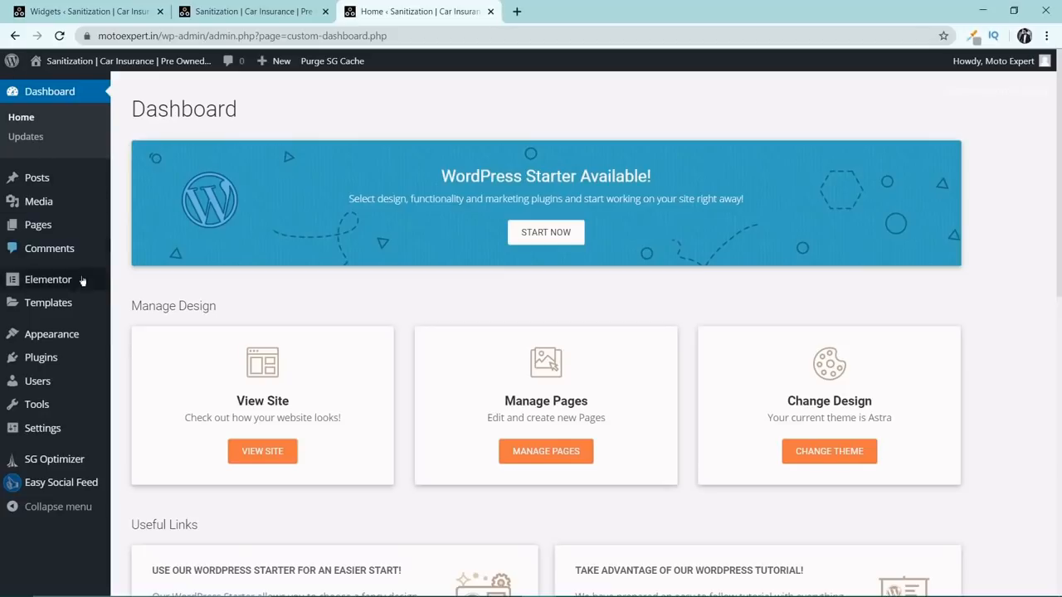
Remove the HOME item from the Main Menu and save the menu.
scroll(83, 286, down, 2)
mouse_move(86, 341)
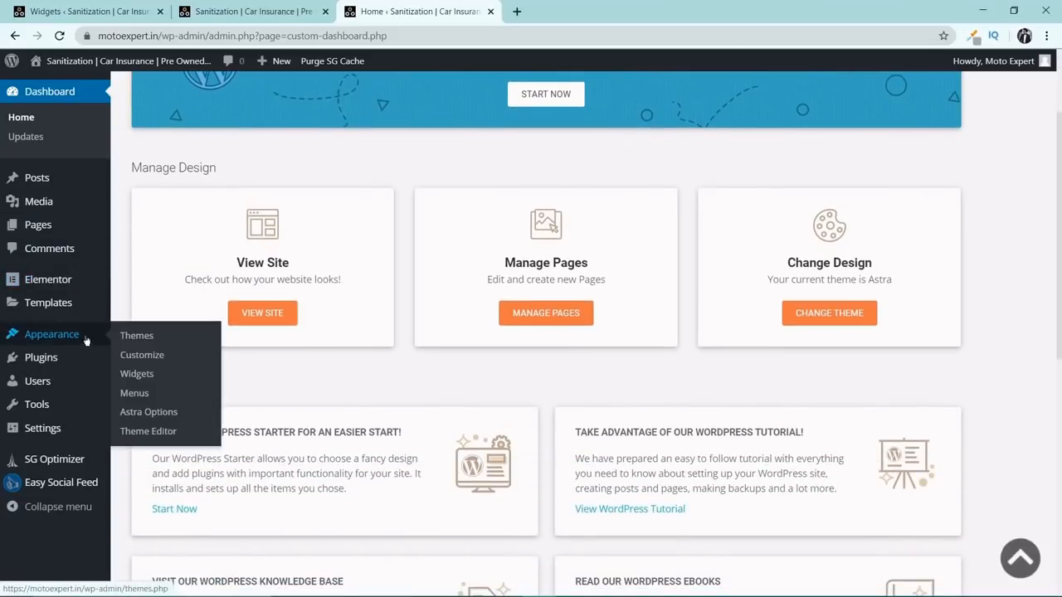
click(146, 395)
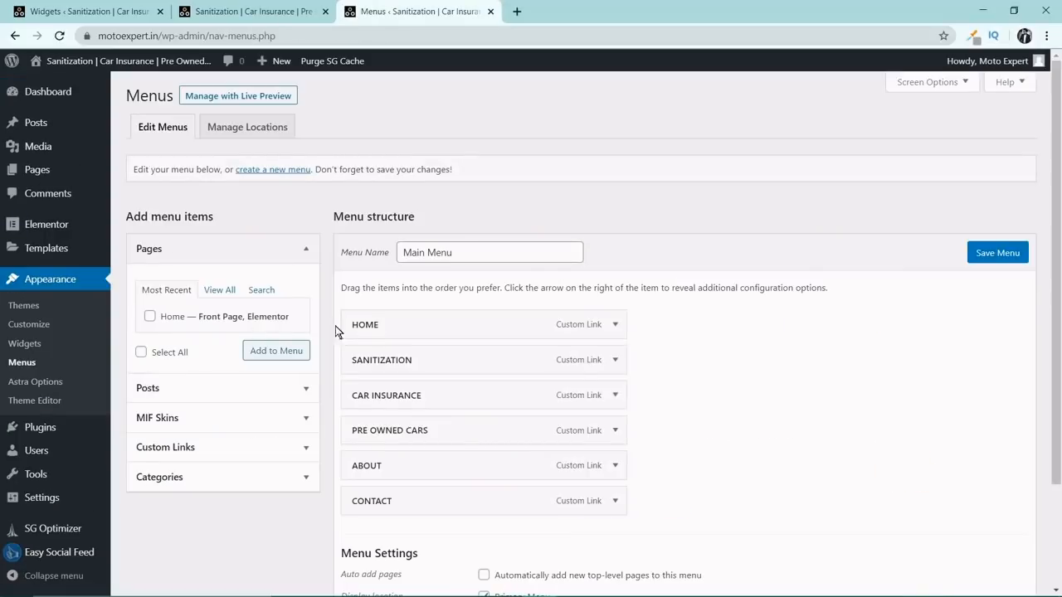
click(614, 325)
scroll(491, 383, down, 1)
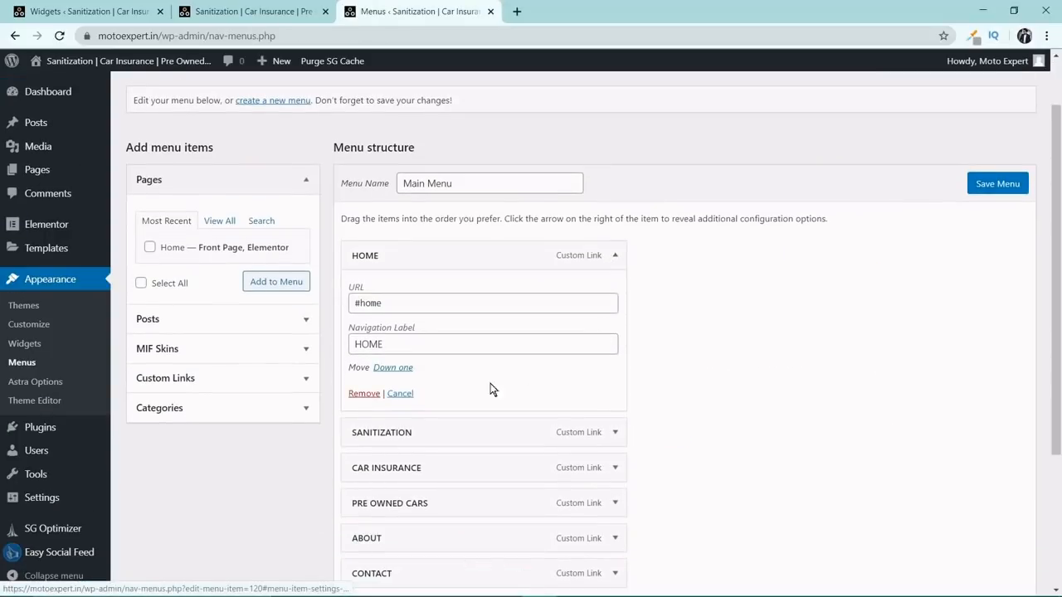
click(353, 396)
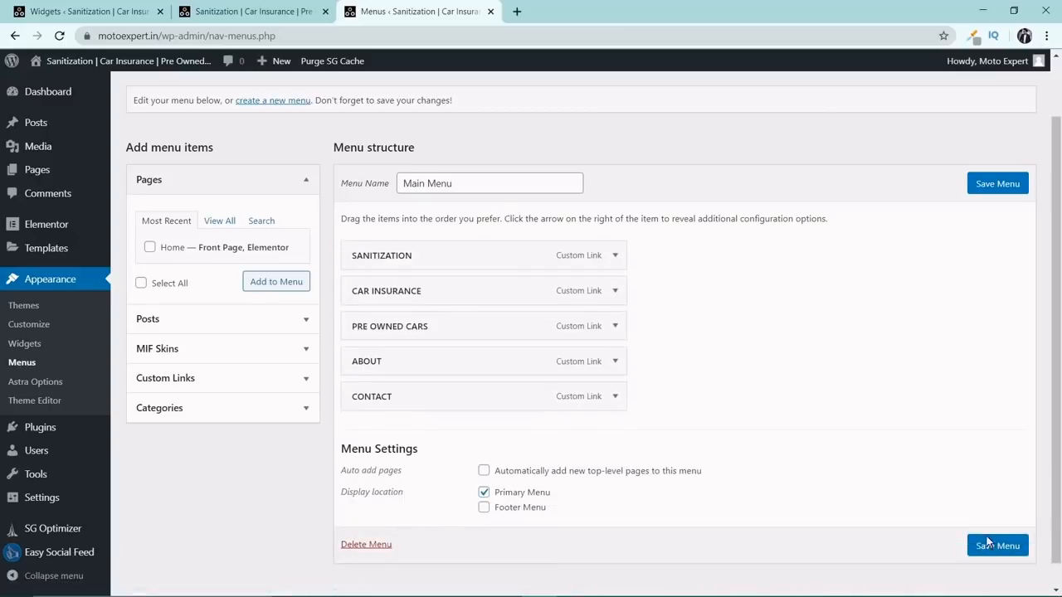
click(989, 548)
Visit the live home page and look through it from the header to the footer.
click(83, 61)
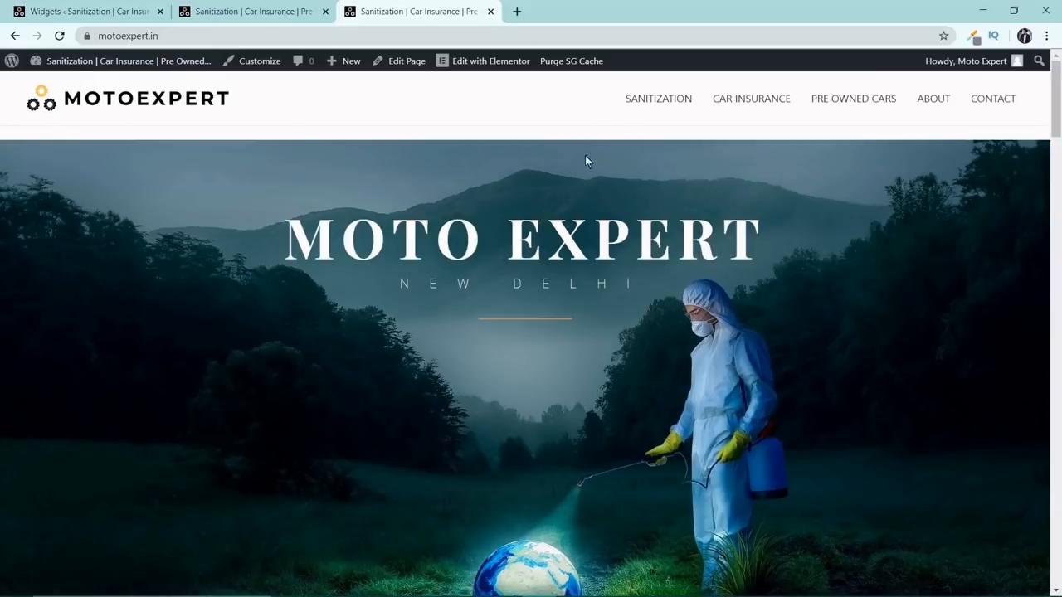
scroll(585, 160, down, 20)
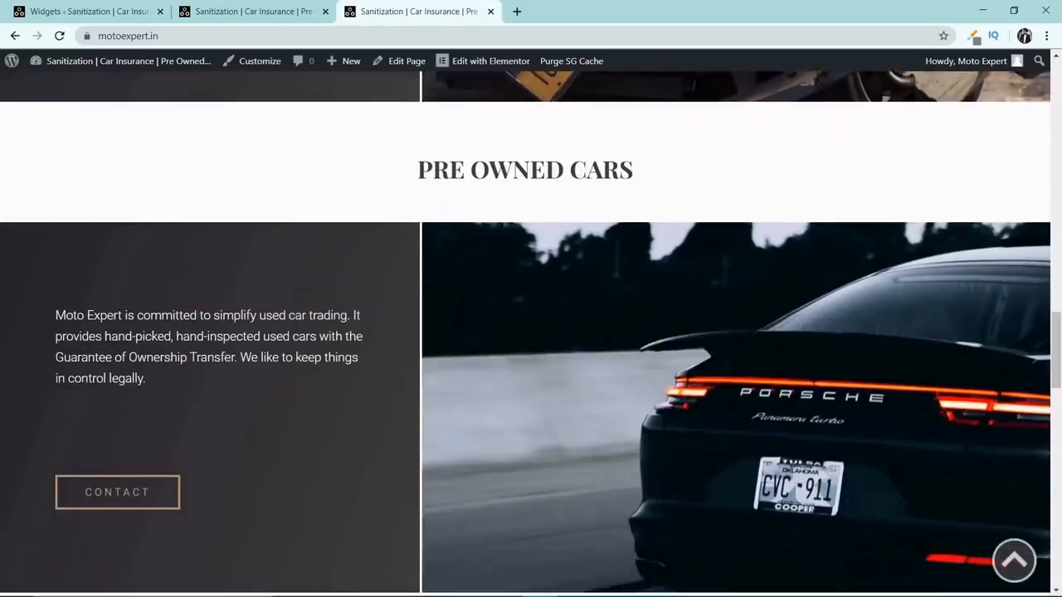
scroll(595, 194, down, 12)
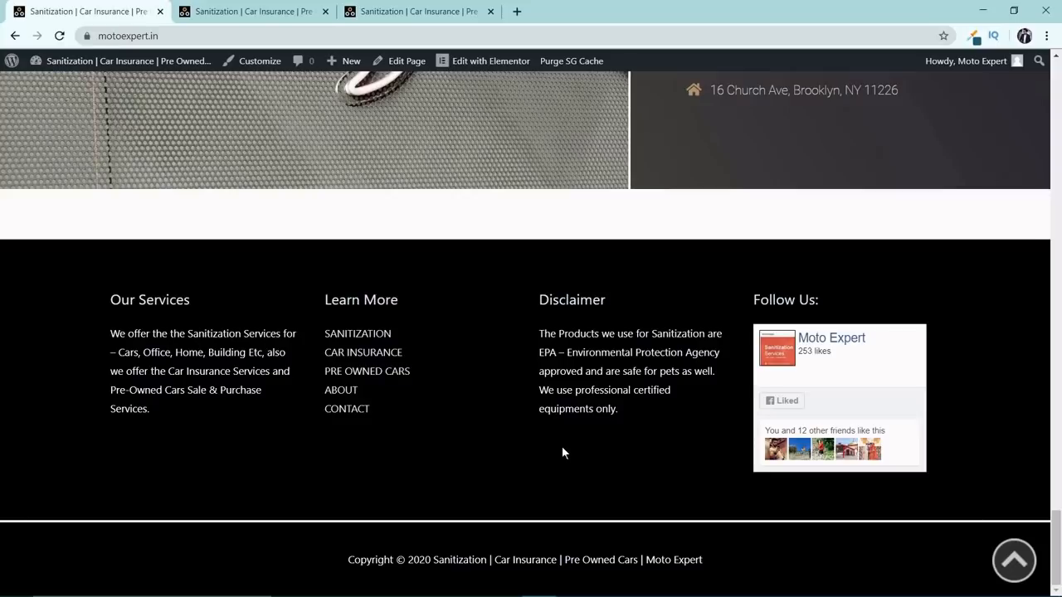
double_click(563, 449)
Go from the live site to the dashboard's page for adding plugins and search for "yoast seo".
mouse_move(108, 63)
click(91, 93)
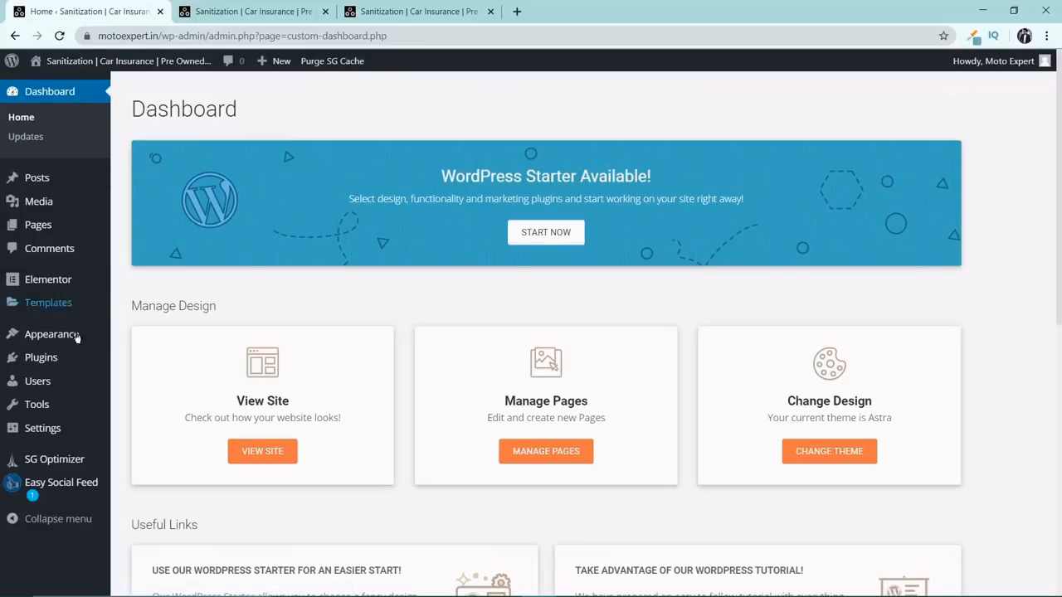
mouse_move(66, 358)
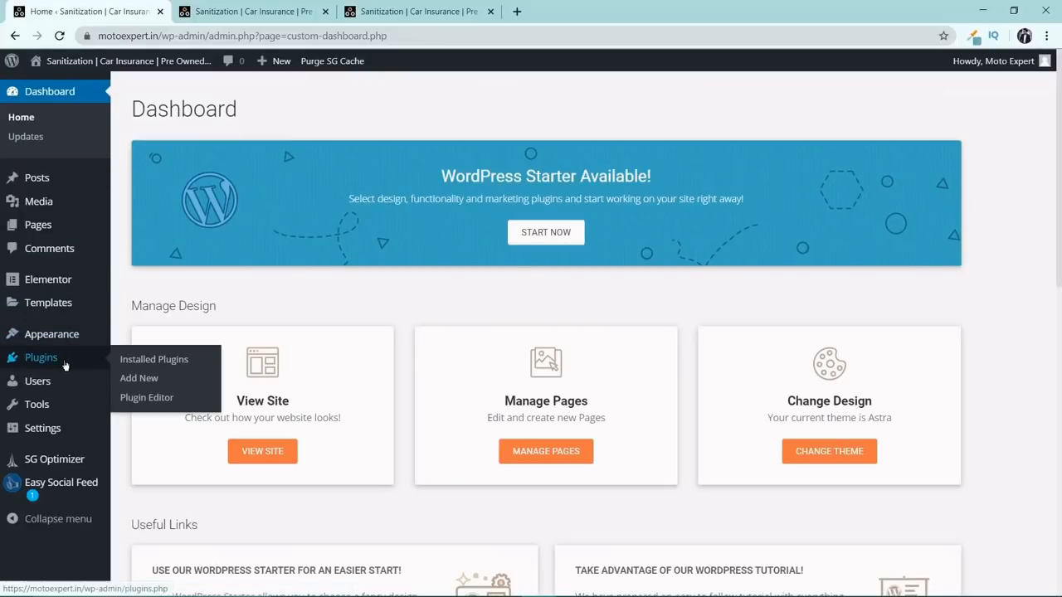
click(137, 379)
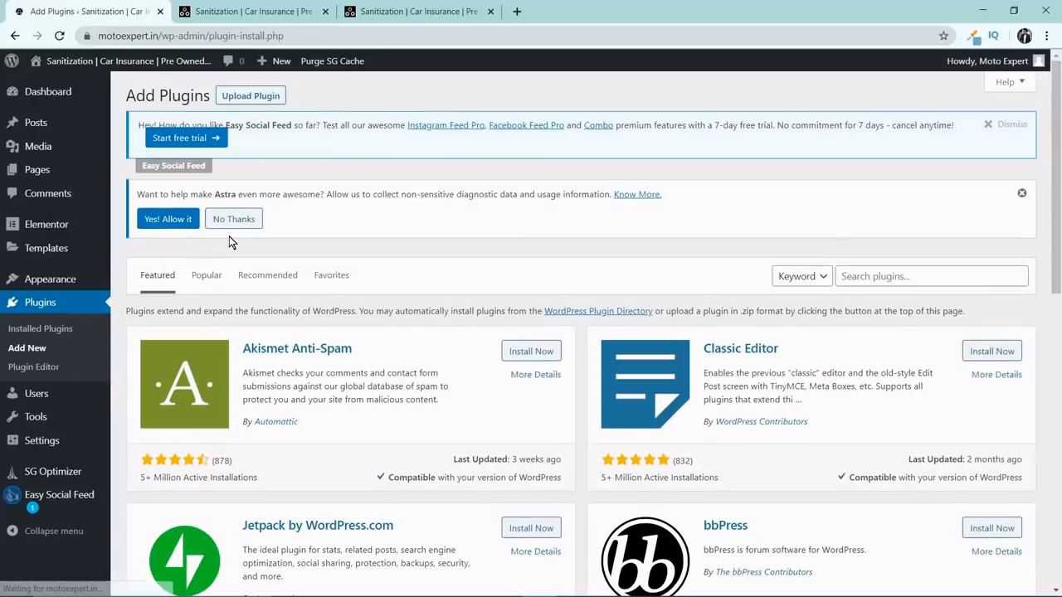
click(913, 276)
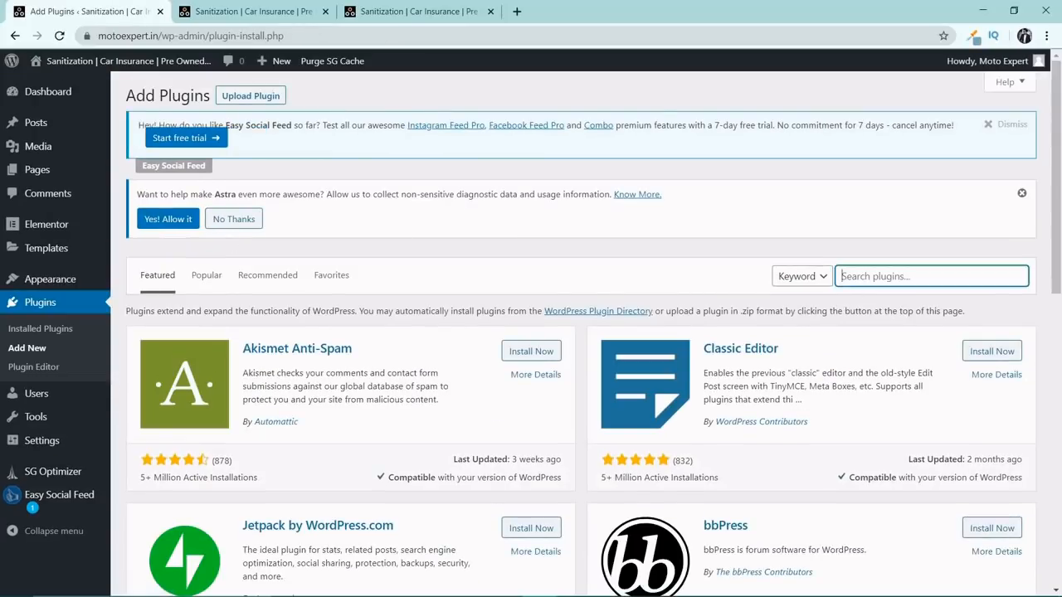
text(yoast seo)
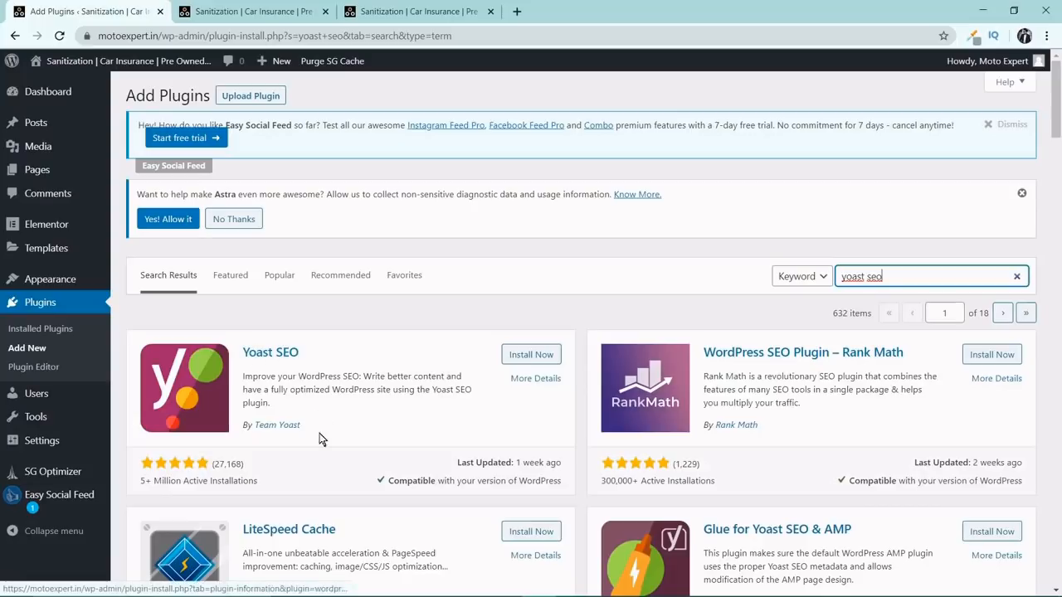
Install and activate the Yoast SEO plugin, then find it in the installed plugins list.
click(539, 356)
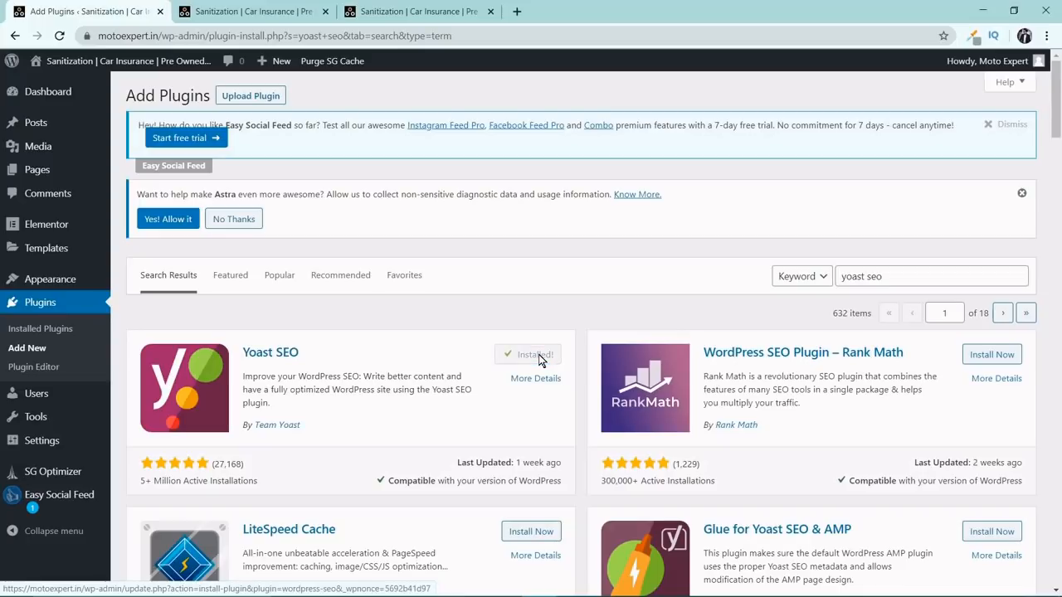
click(537, 356)
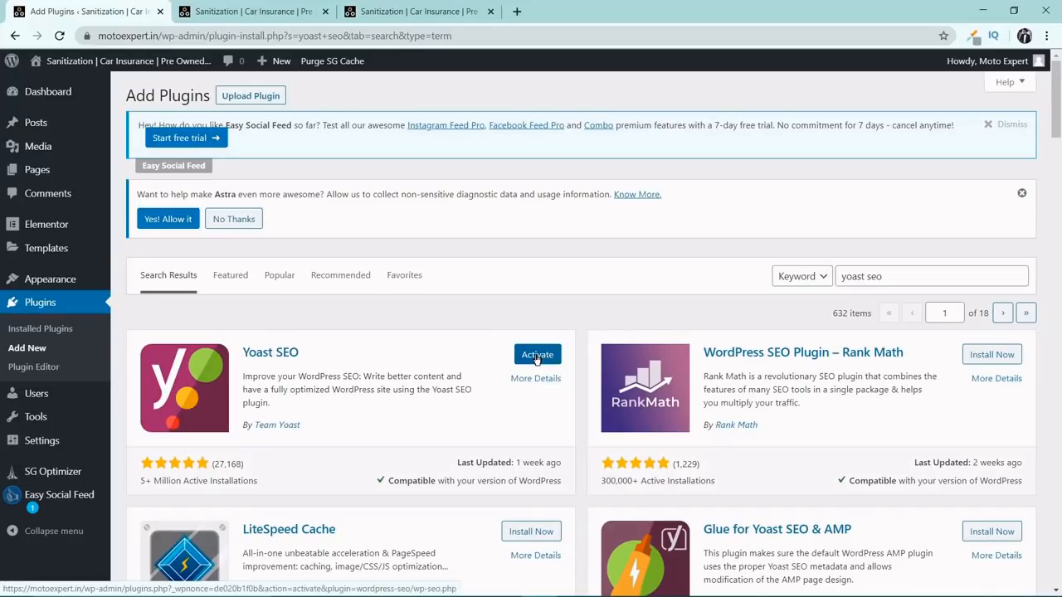
click(536, 356)
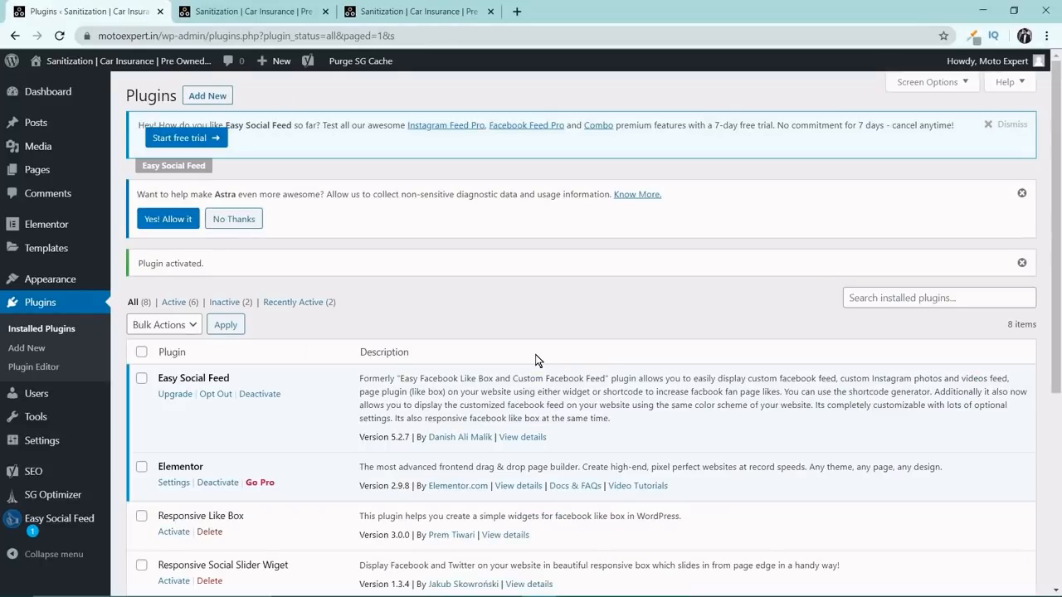
scroll(535, 360, down, 4)
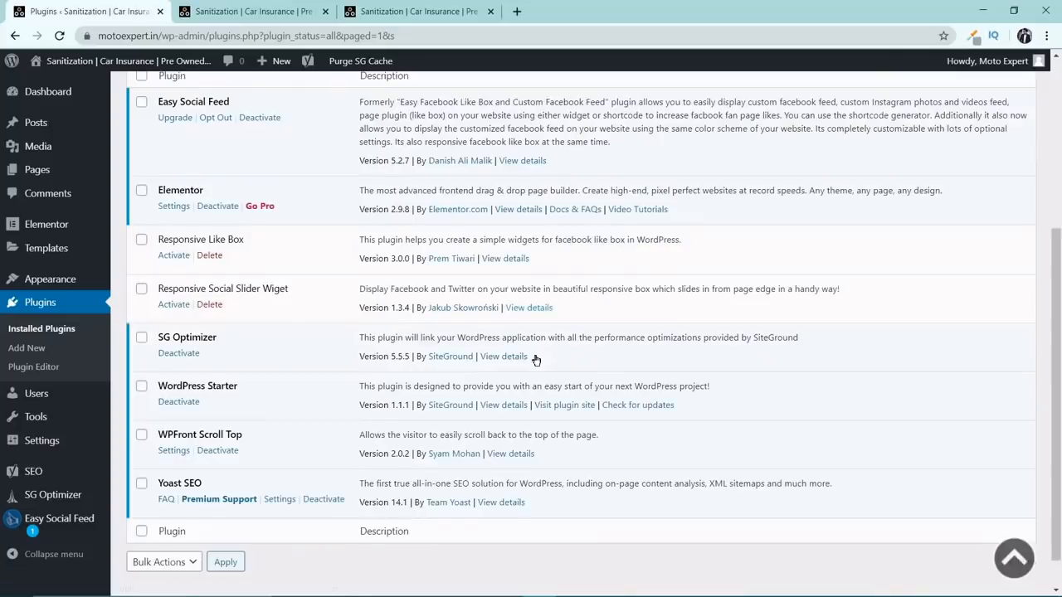
Go to Yoast SEO's general settings and look through the dashboard's configuration, problems and notifications sections.
drag(157, 444, 202, 446)
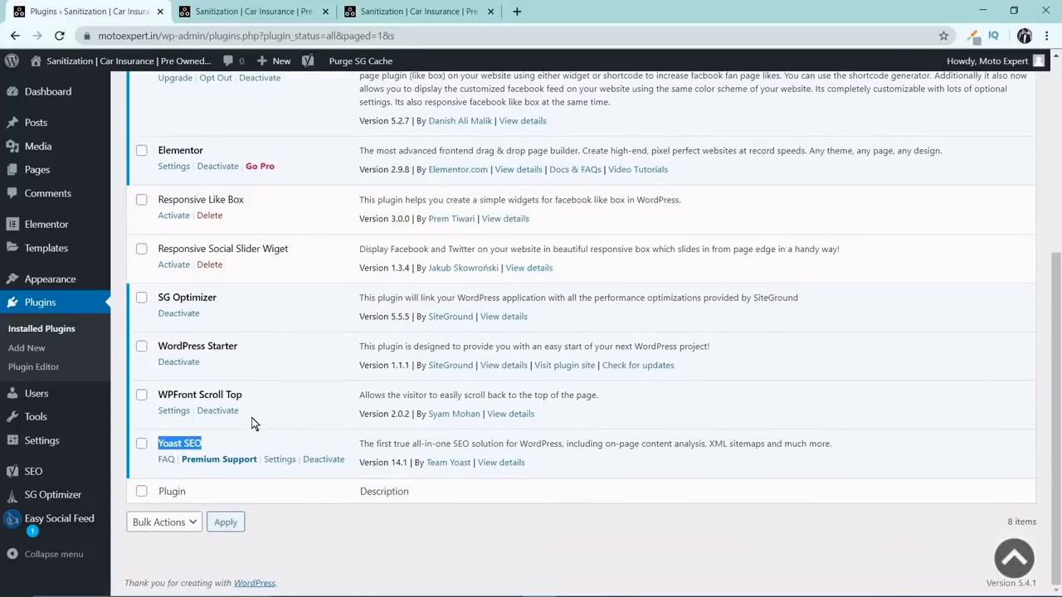
click(284, 366)
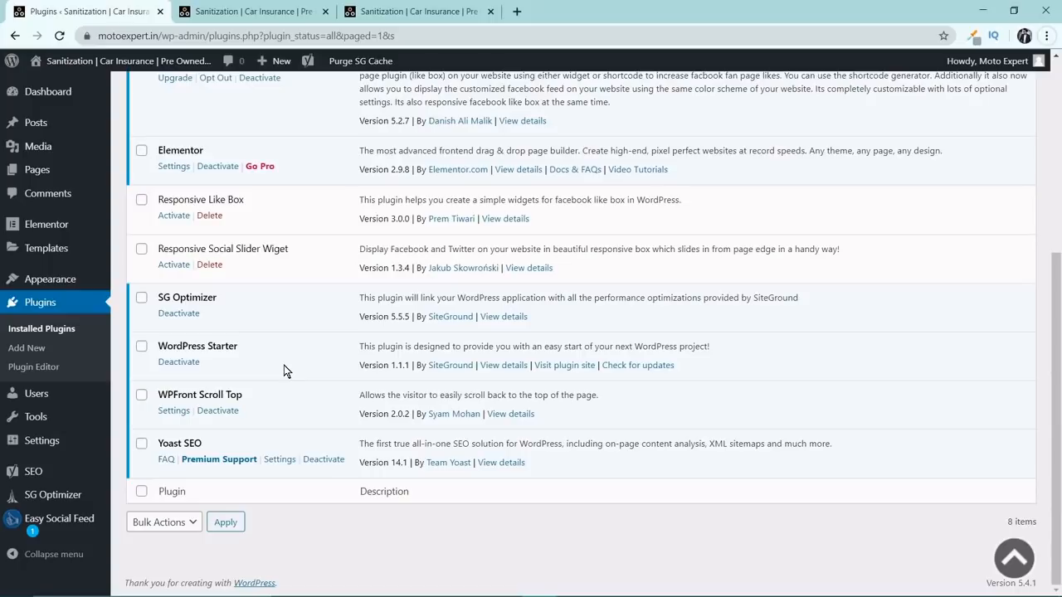
mouse_move(50, 481)
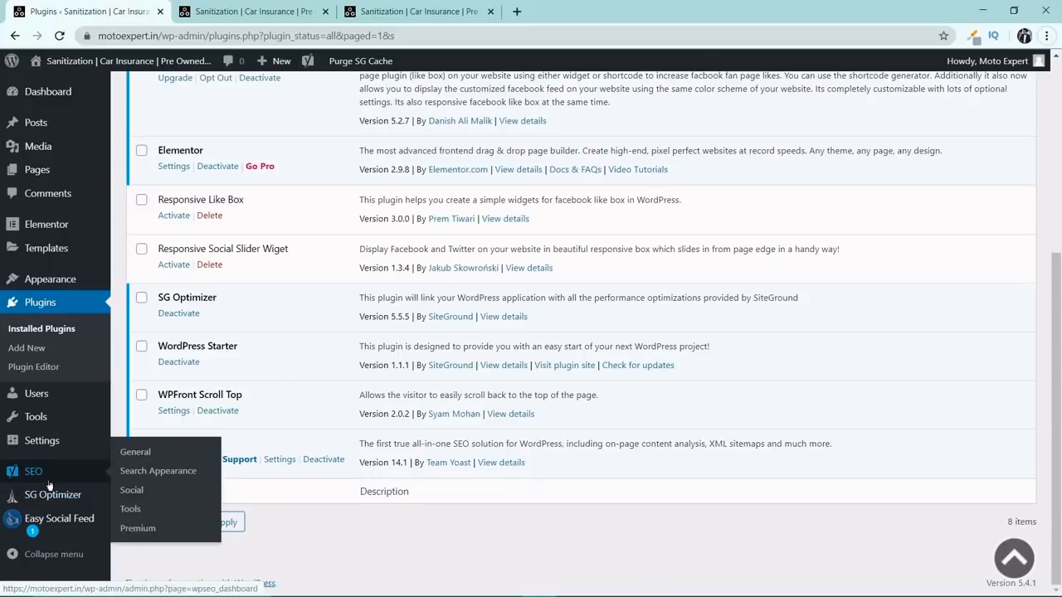
click(141, 455)
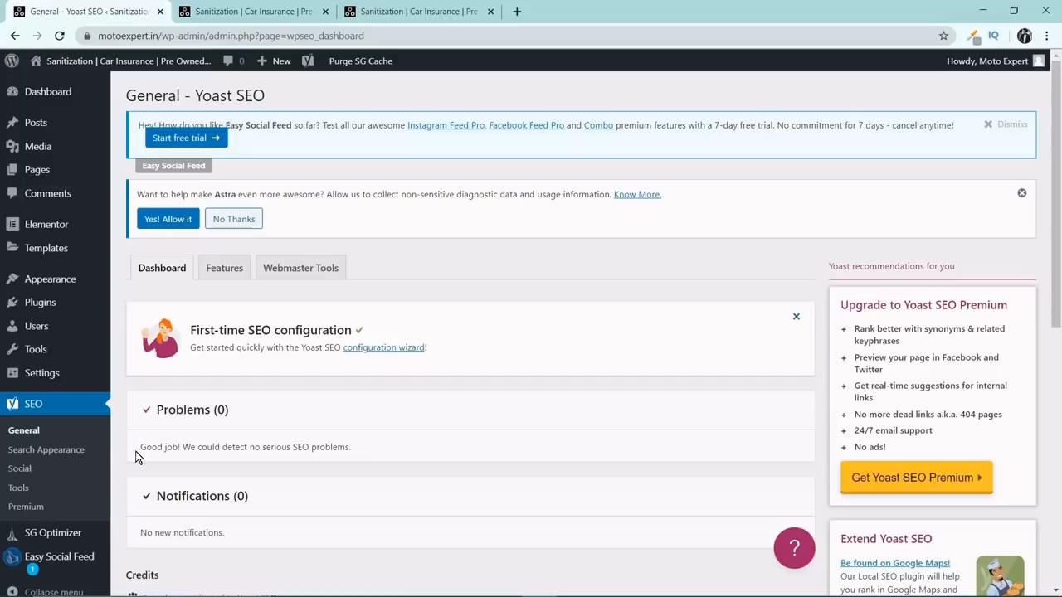
scroll(503, 384, down, 2)
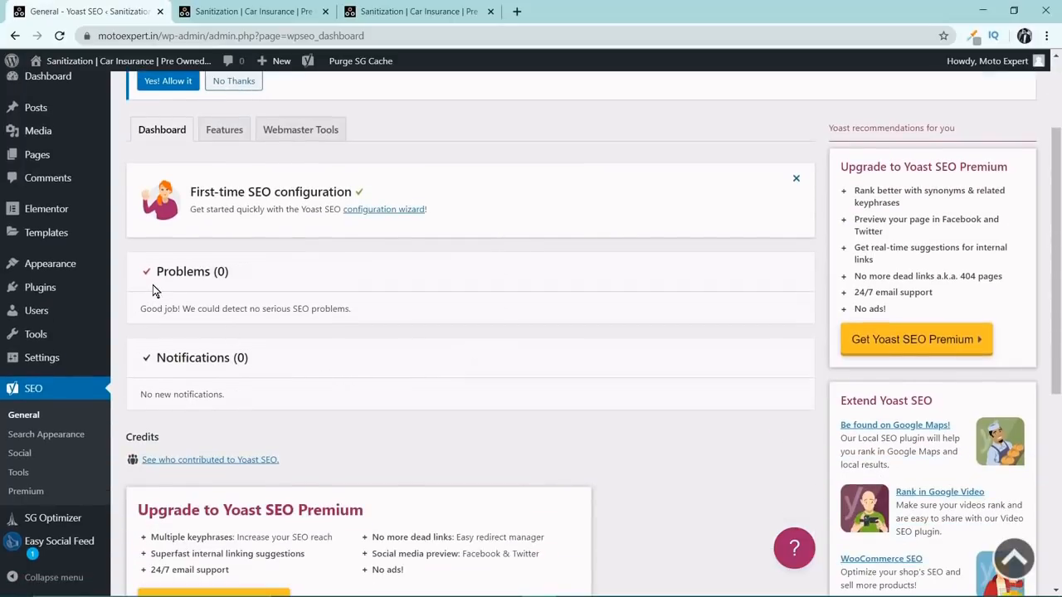
scroll(257, 338, down, 1)
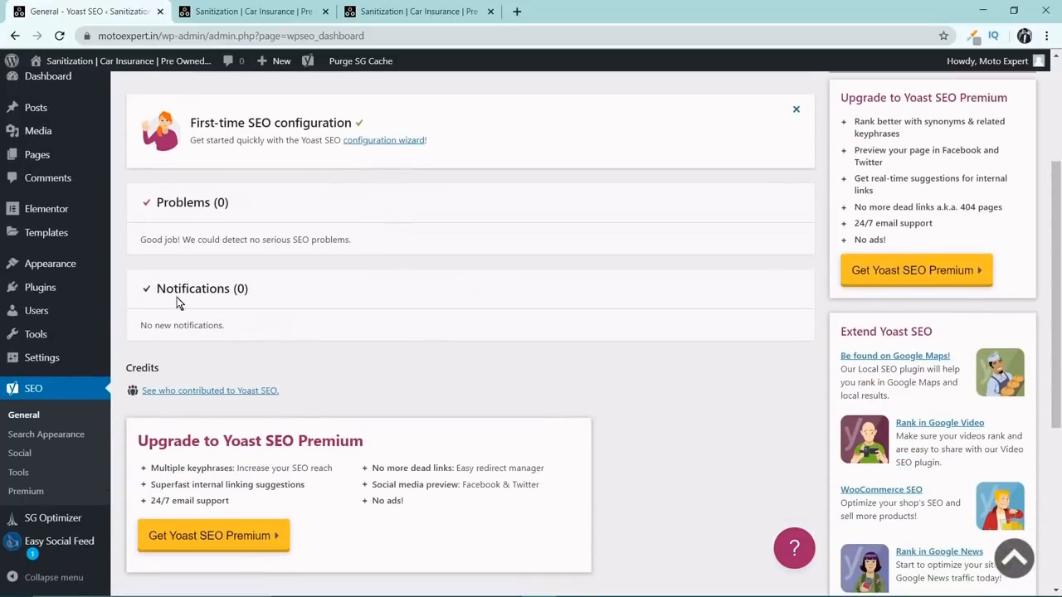
scroll(341, 360, up, 3)
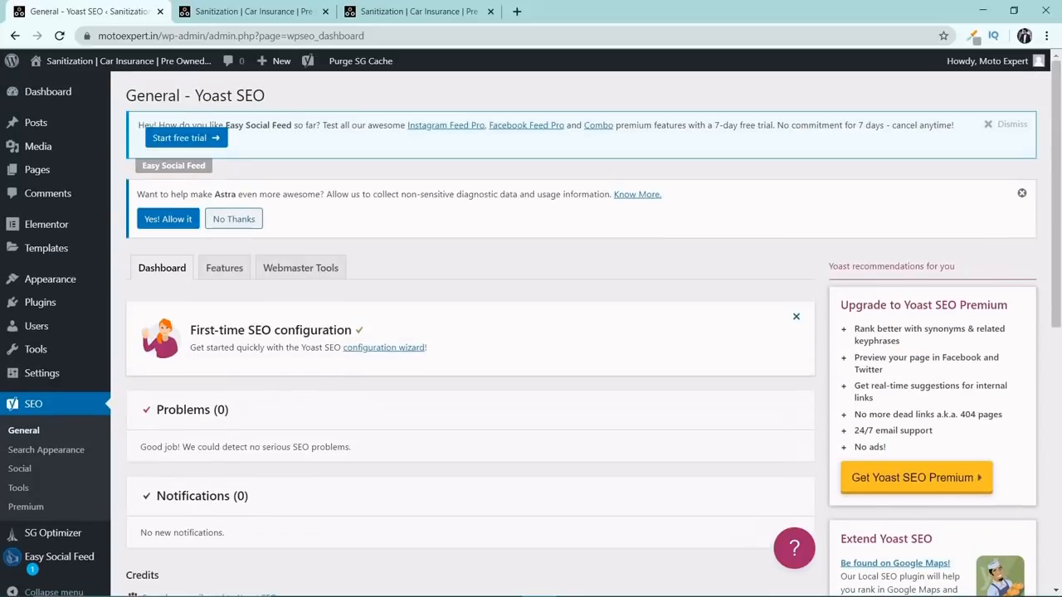
Review Yoast SEO's list of features and their on/off switches, from SEO analysis to the REST API head endpoint.
click(233, 278)
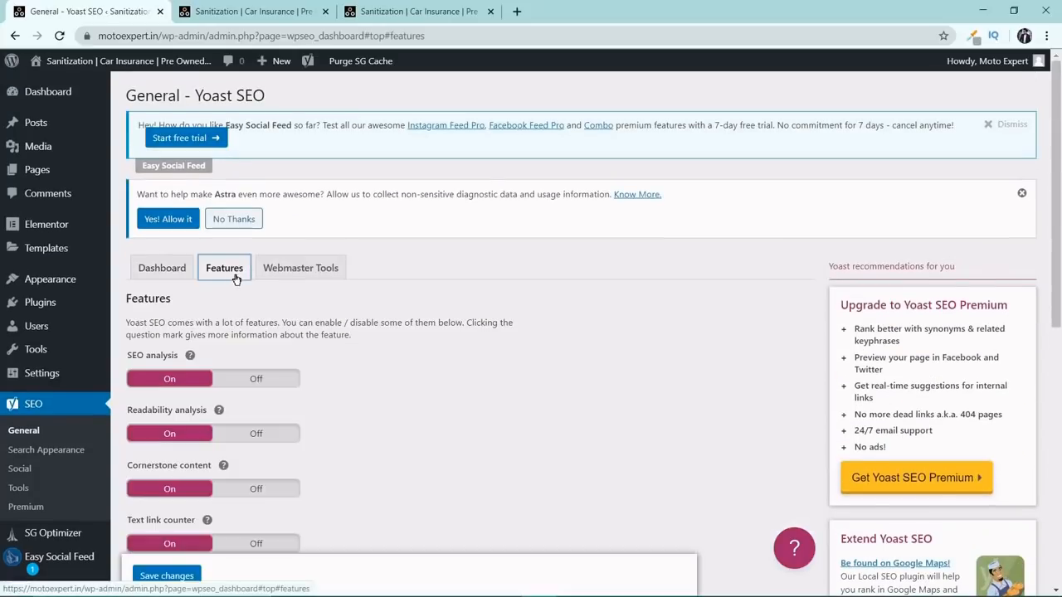
scroll(237, 276, down, 1)
scroll(319, 319, down, 2)
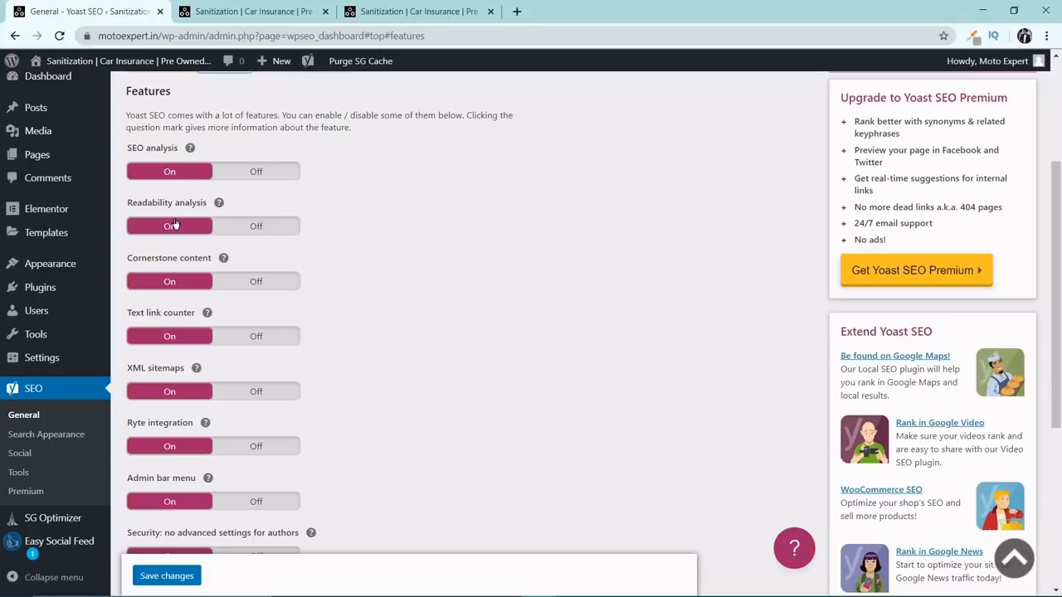
scroll(200, 268, down, 1)
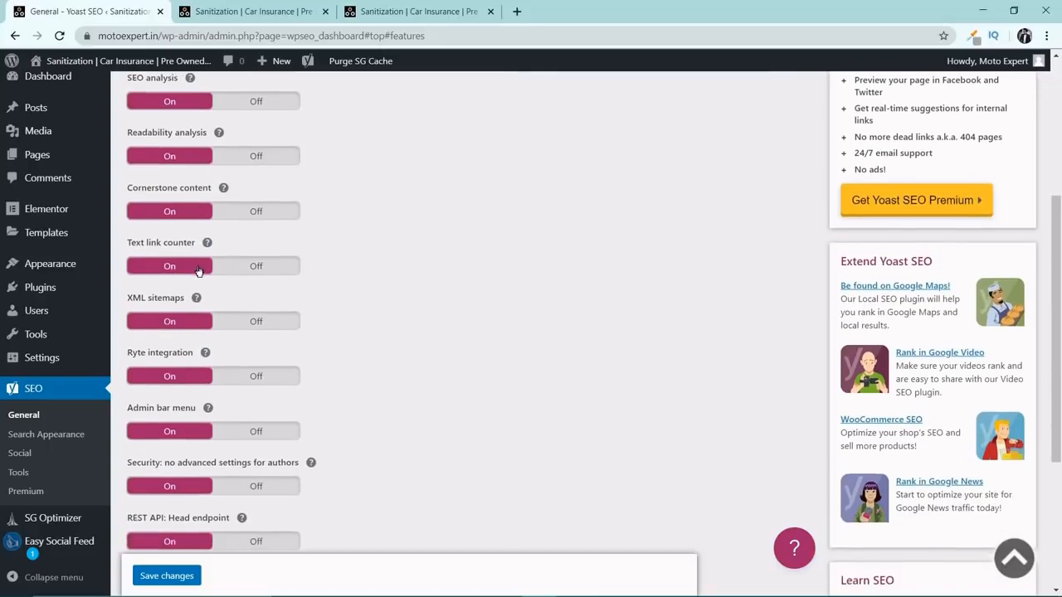
scroll(200, 268, down, 3)
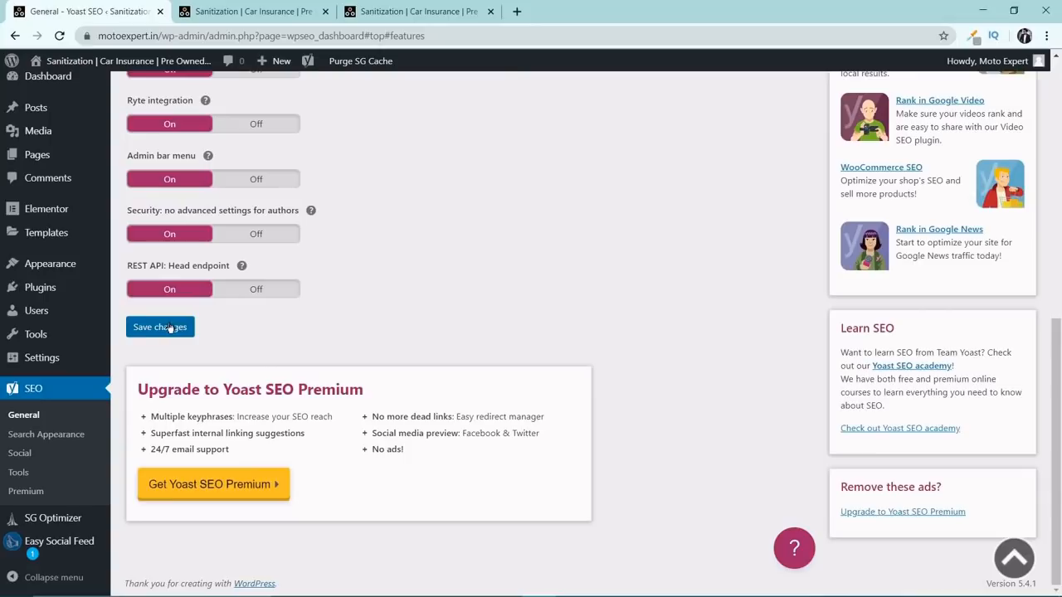
scroll(323, 329, up, 15)
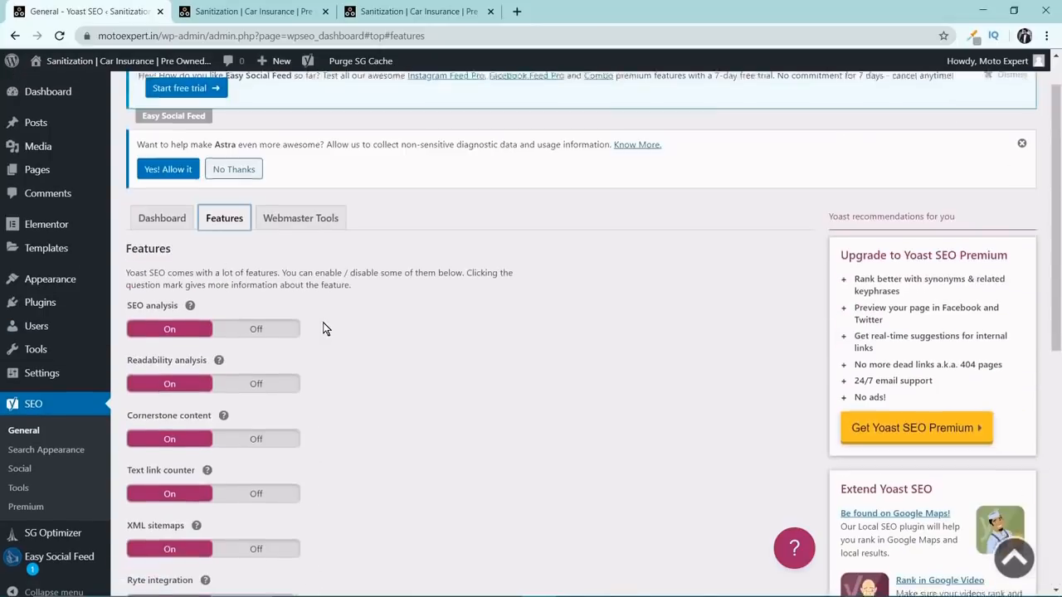
Show Yoast's Webmaster Tools verification settings and open the Google Search Console link for the Google code in a separate tab.
click(320, 267)
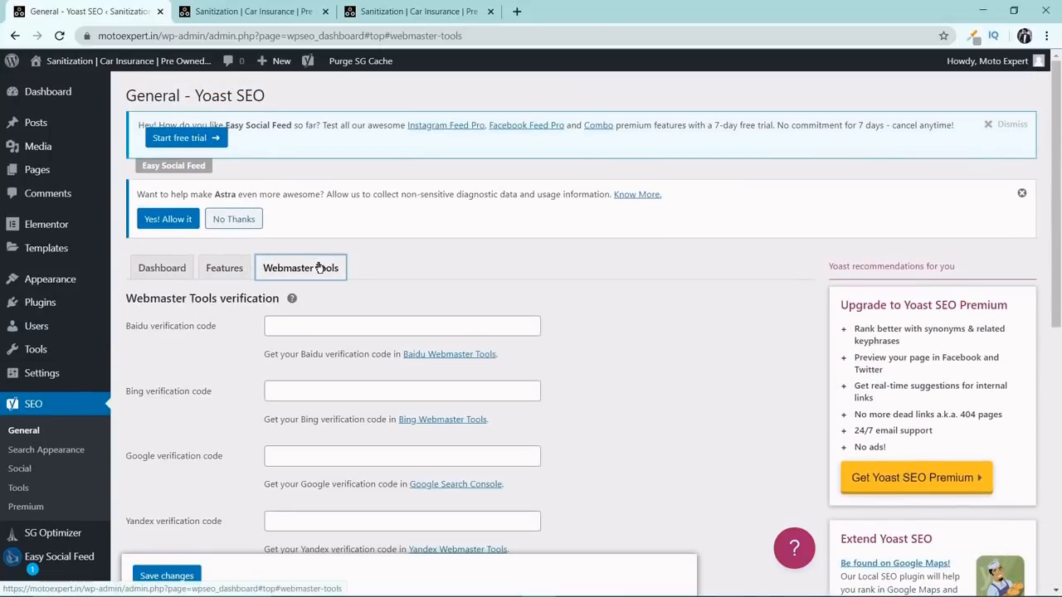
scroll(320, 267, down, 2)
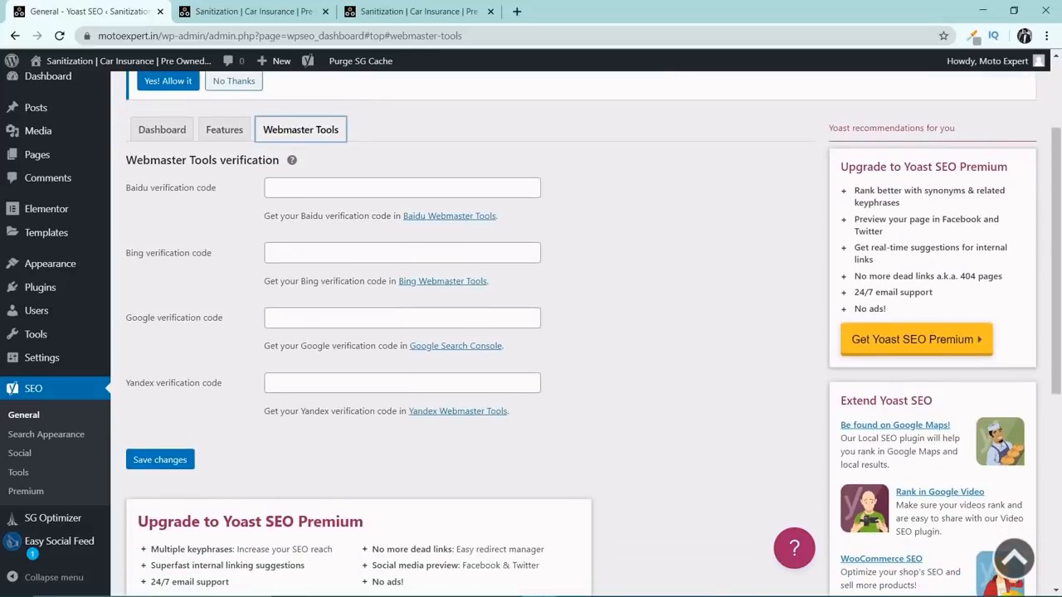
scroll(465, 332, down, 1)
drag(128, 256, 228, 252)
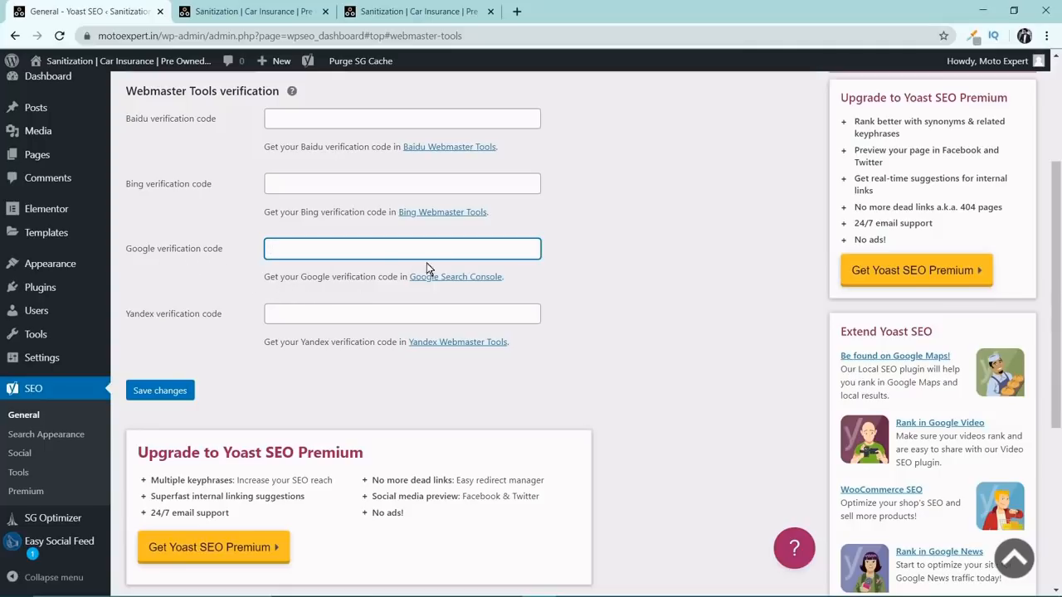
right_click(446, 279)
click(456, 285)
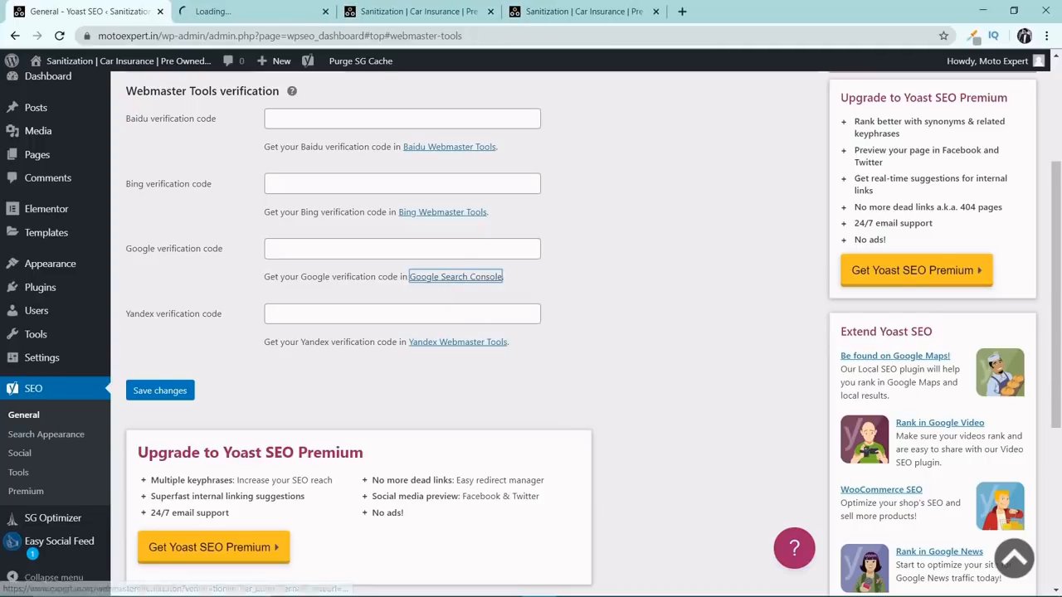
click(275, 8)
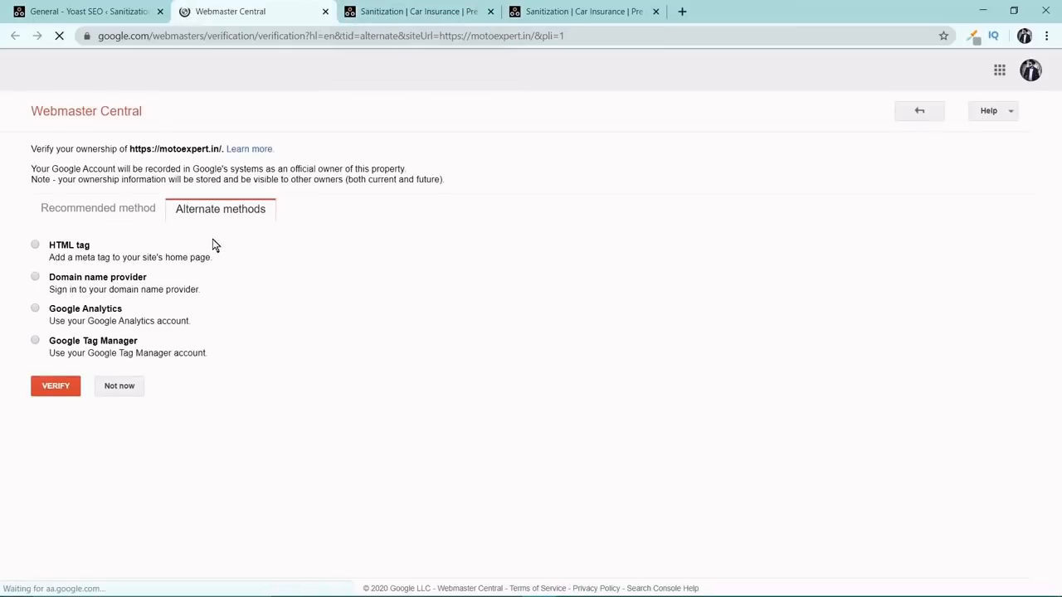
click(35, 246)
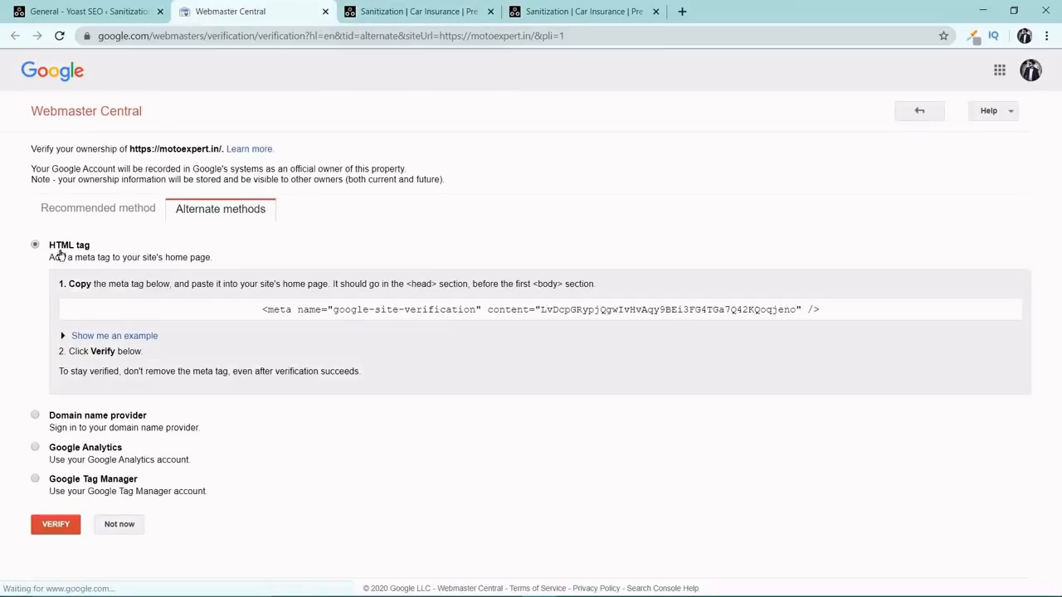
drag(262, 309, 820, 309)
right_click(708, 310)
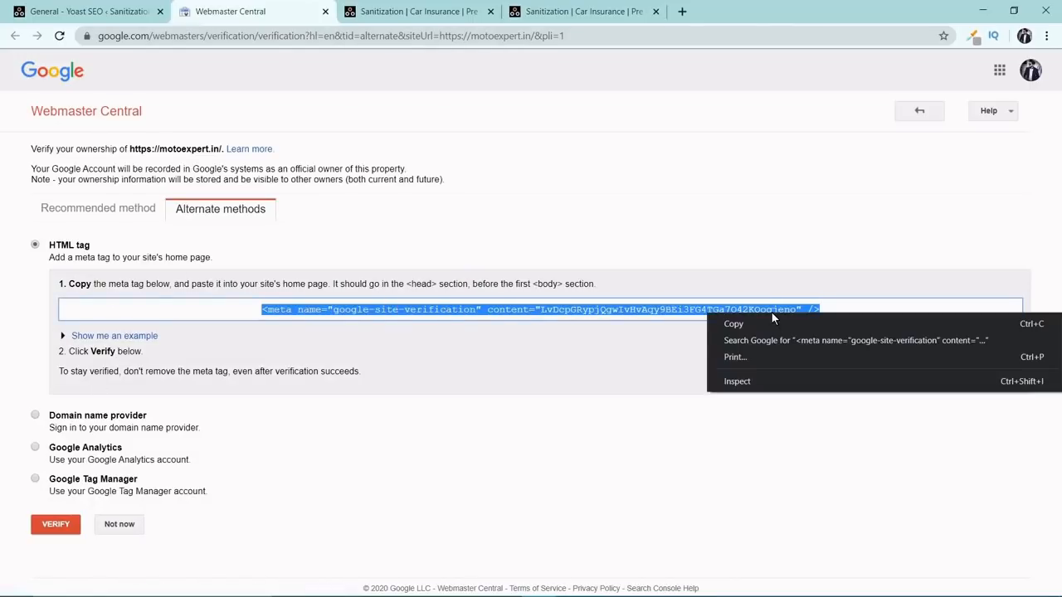
click(780, 323)
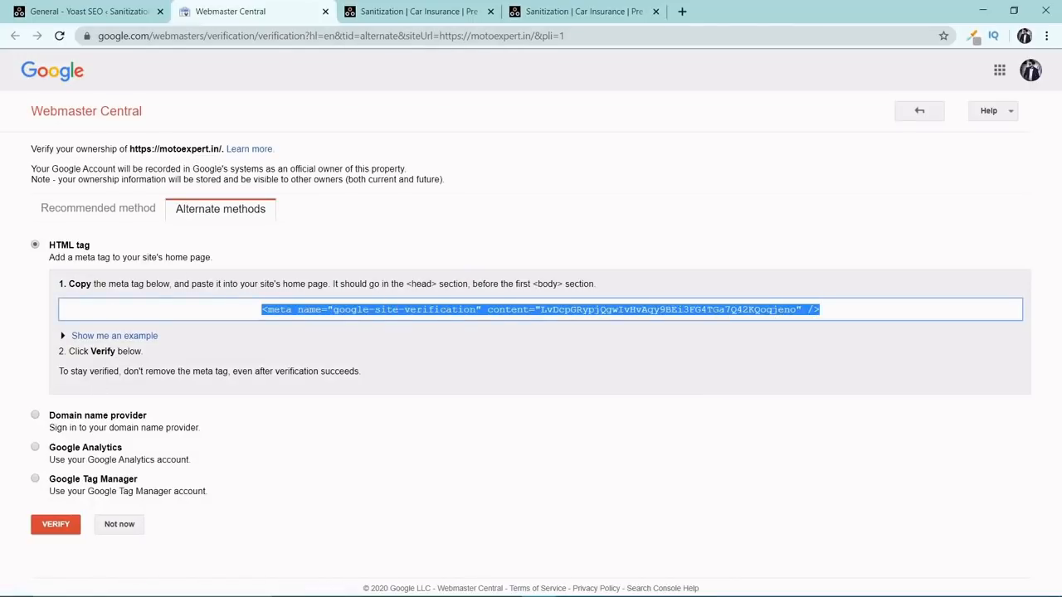
Back in Yoast's Webmaster Tools settings, paste the copied meta tag as the Google verification code and save the changes.
click(140, 10)
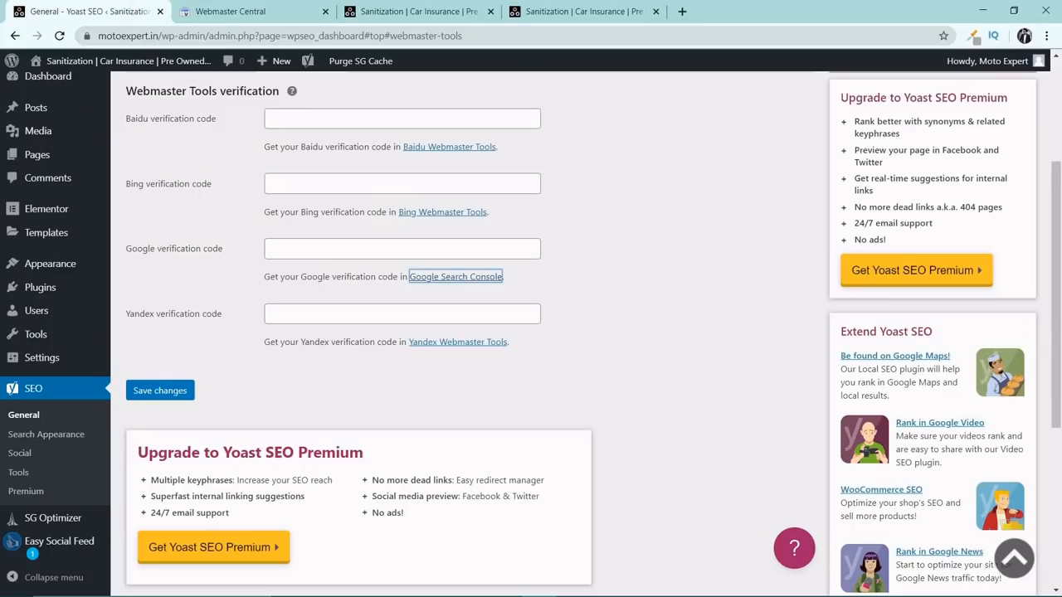
click(290, 249)
right_click(292, 249)
click(330, 353)
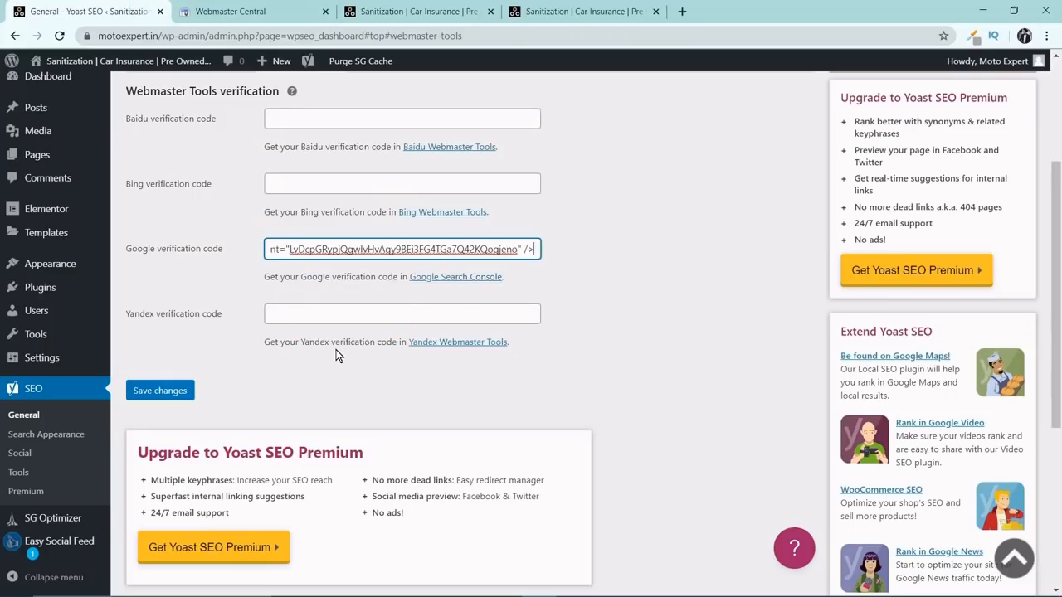
drag(508, 249, 185, 249)
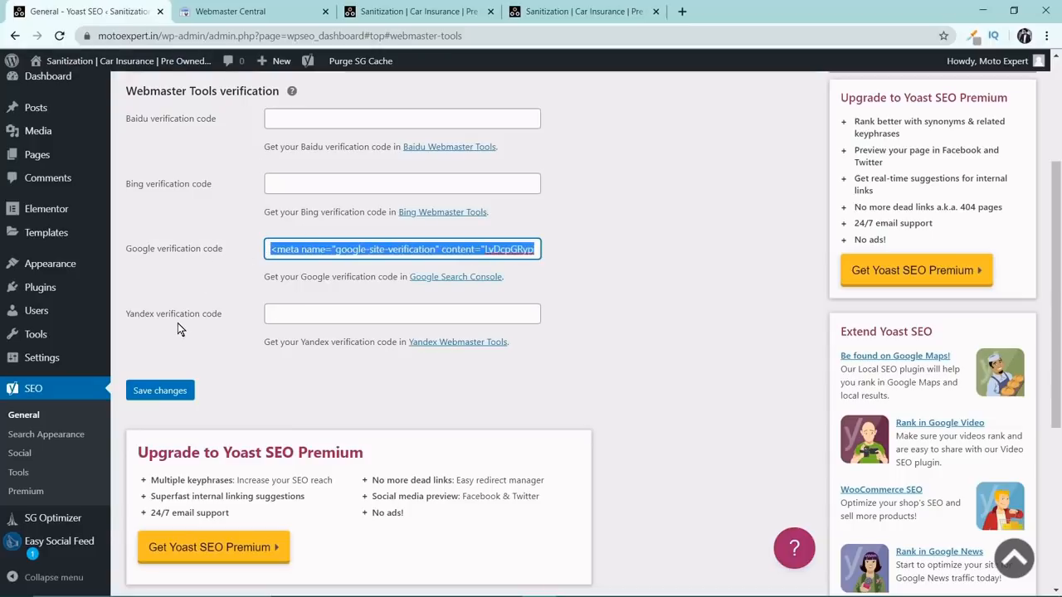
click(160, 391)
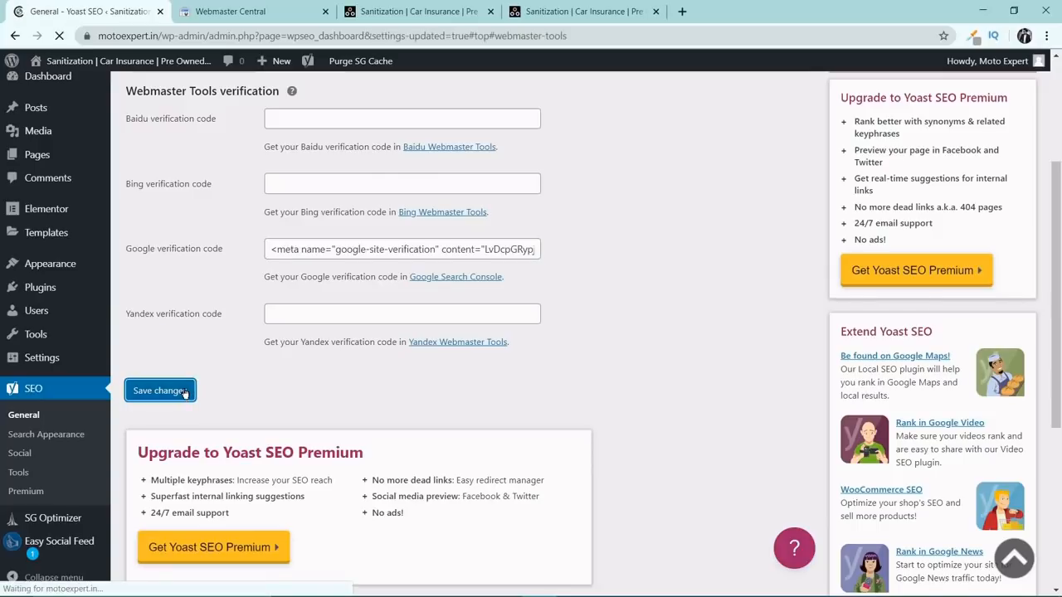
scroll(201, 364, down, 4)
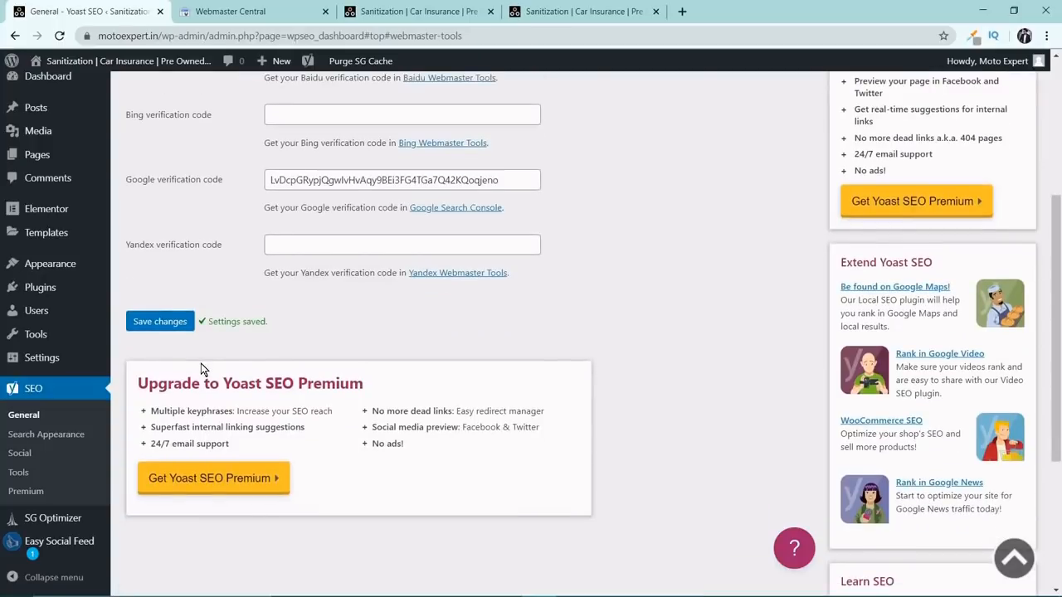
drag(207, 252, 262, 252)
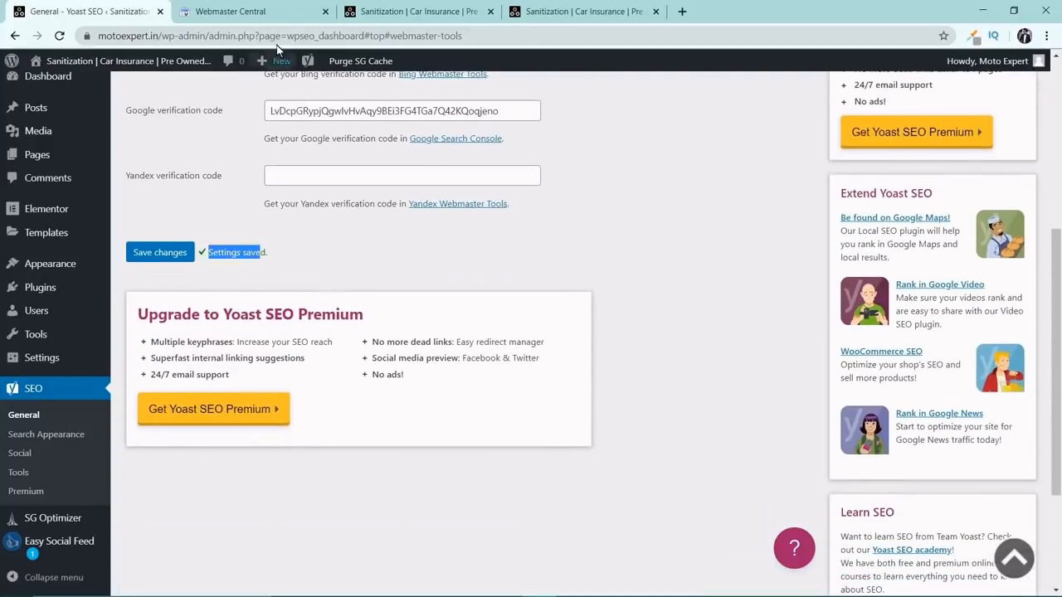
click(282, 12)
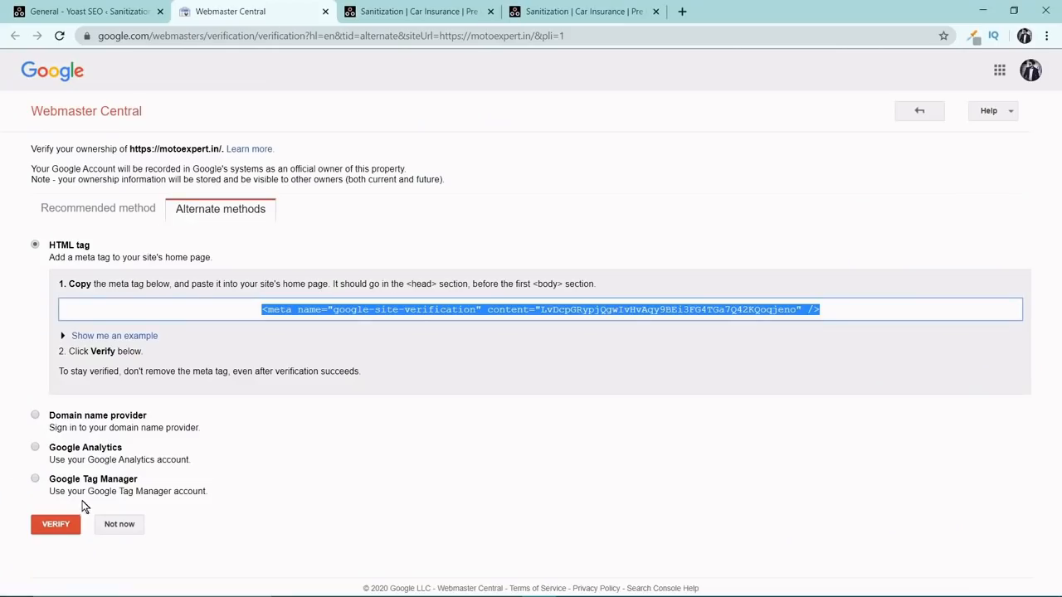
click(62, 525)
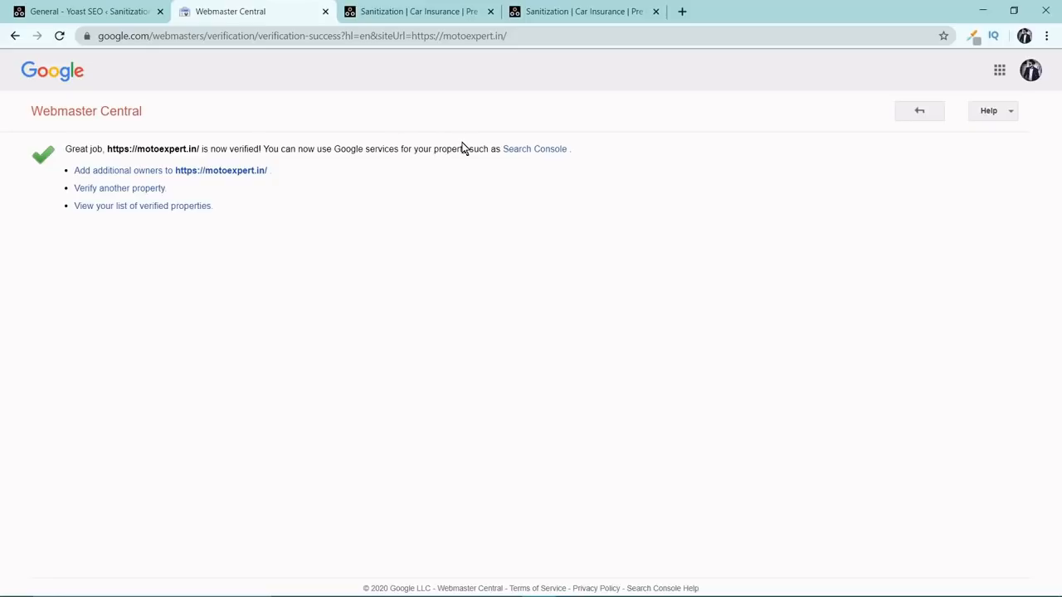
click(541, 152)
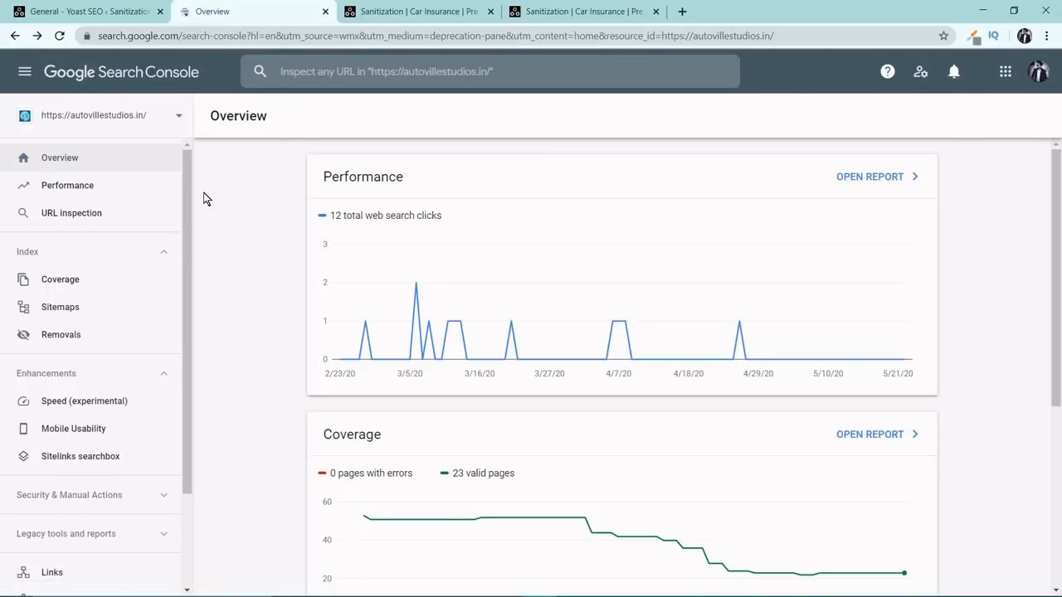
Start adding a property in Search Console and copy the motoexpert.in address from the website's tab.
click(178, 115)
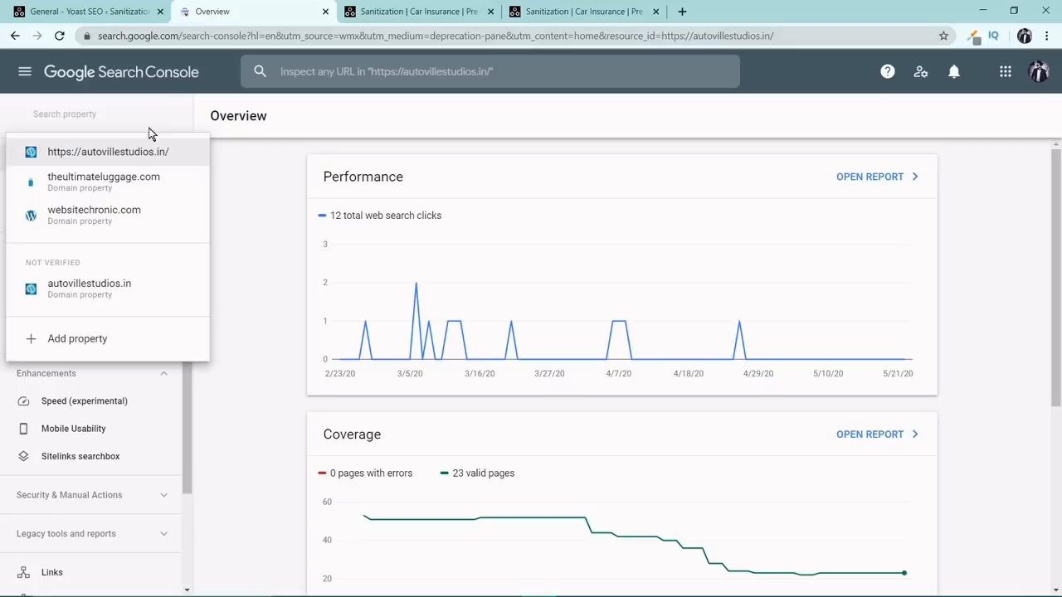
click(104, 339)
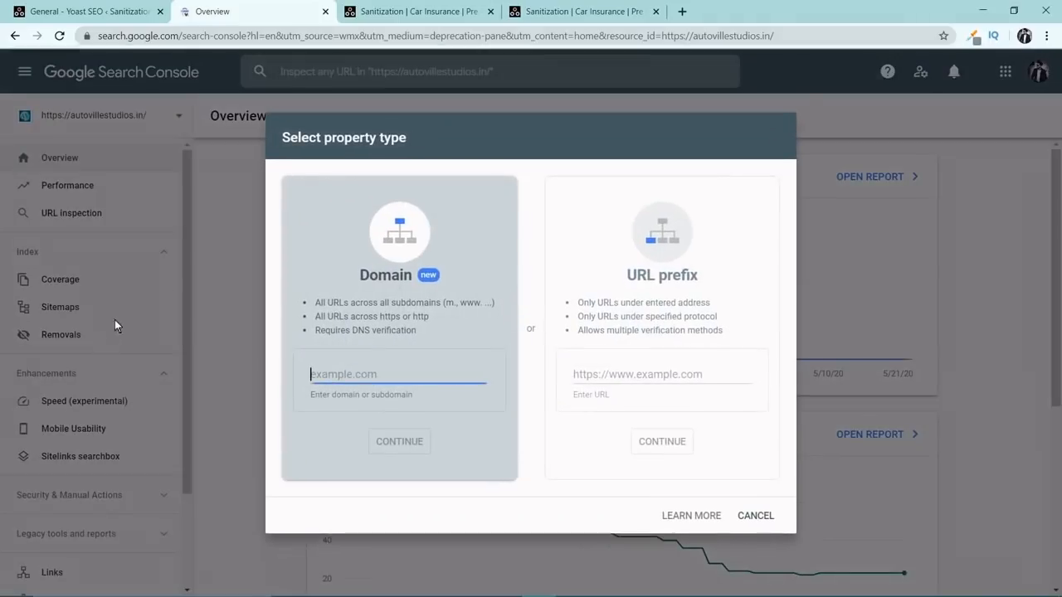
click(581, 10)
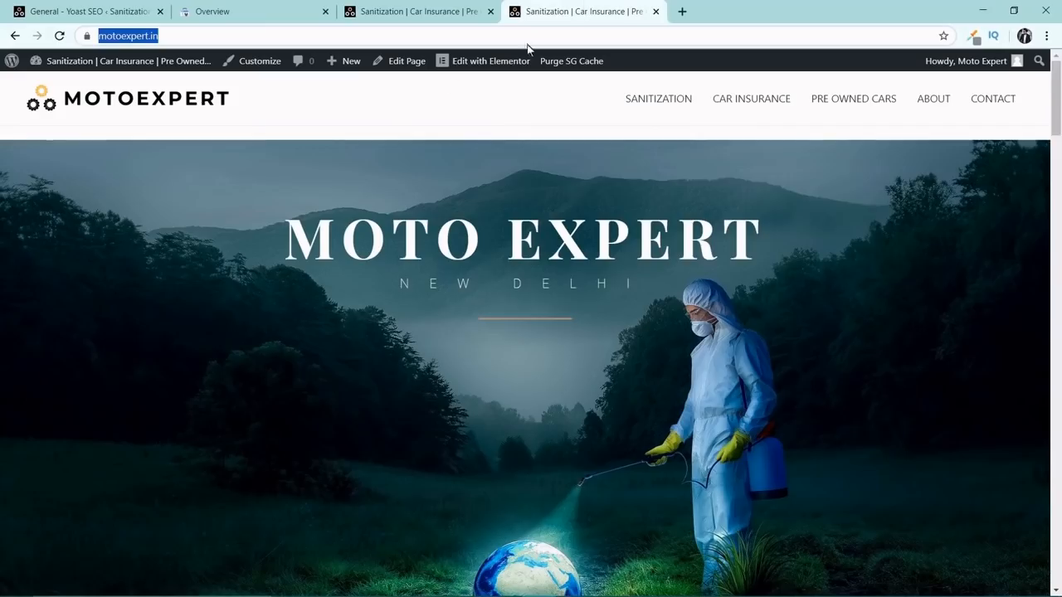
right_click(133, 38)
click(161, 110)
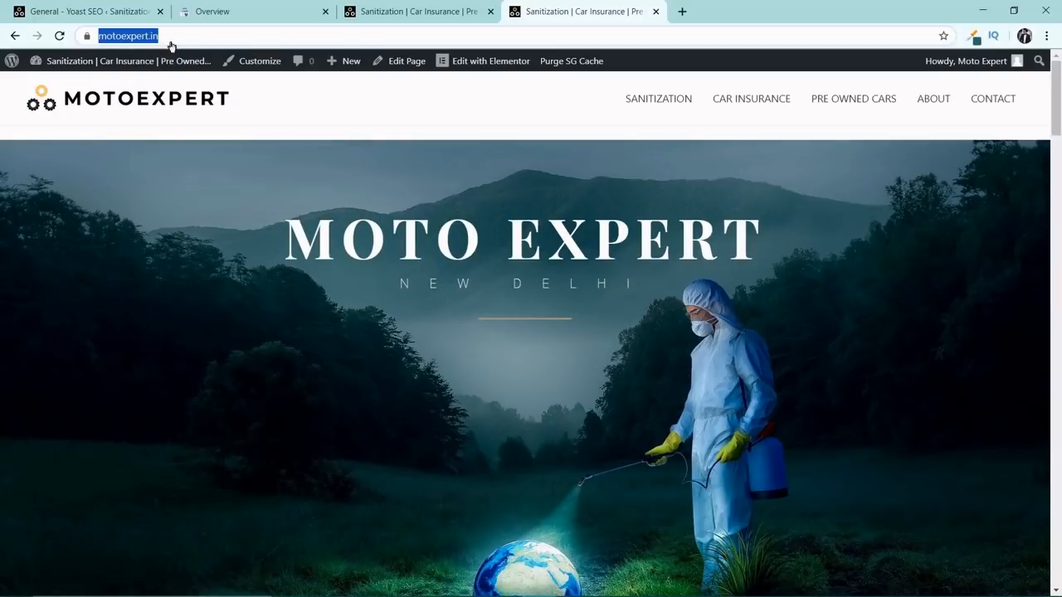
click(218, 10)
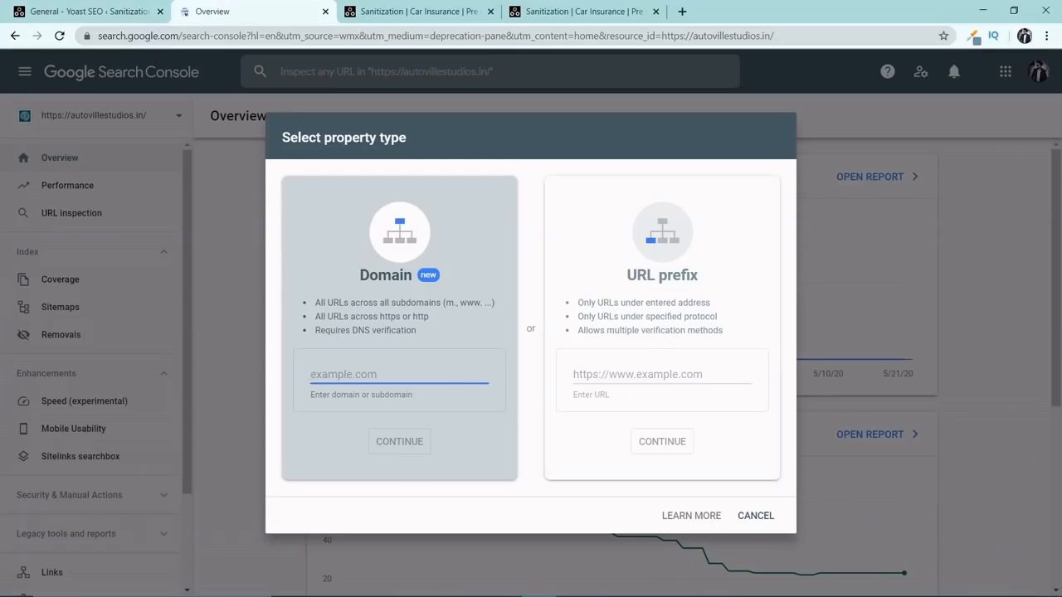
click(620, 374)
right_click(620, 374)
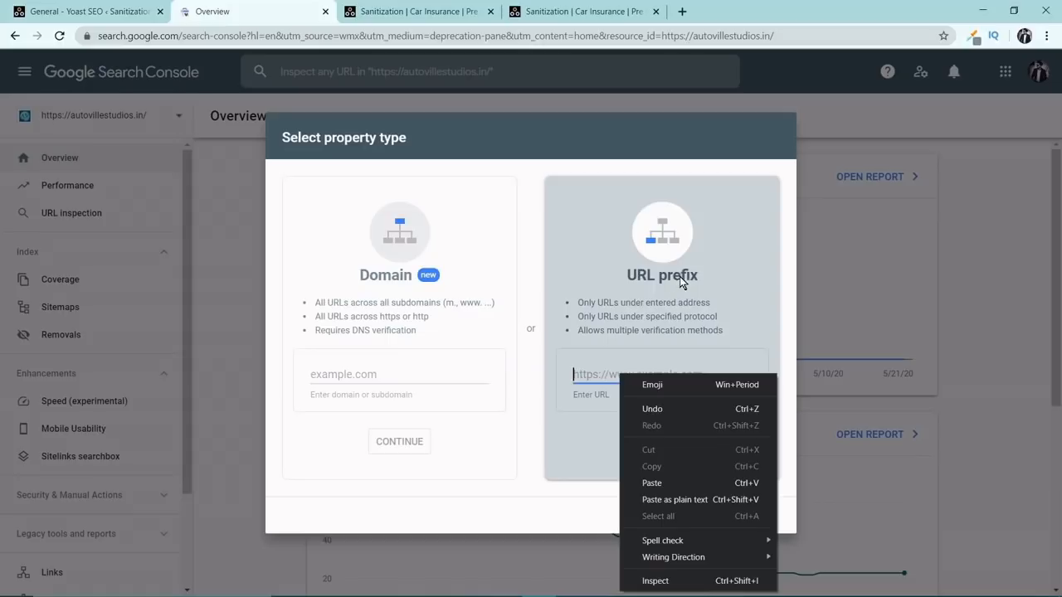
click(656, 476)
click(676, 443)
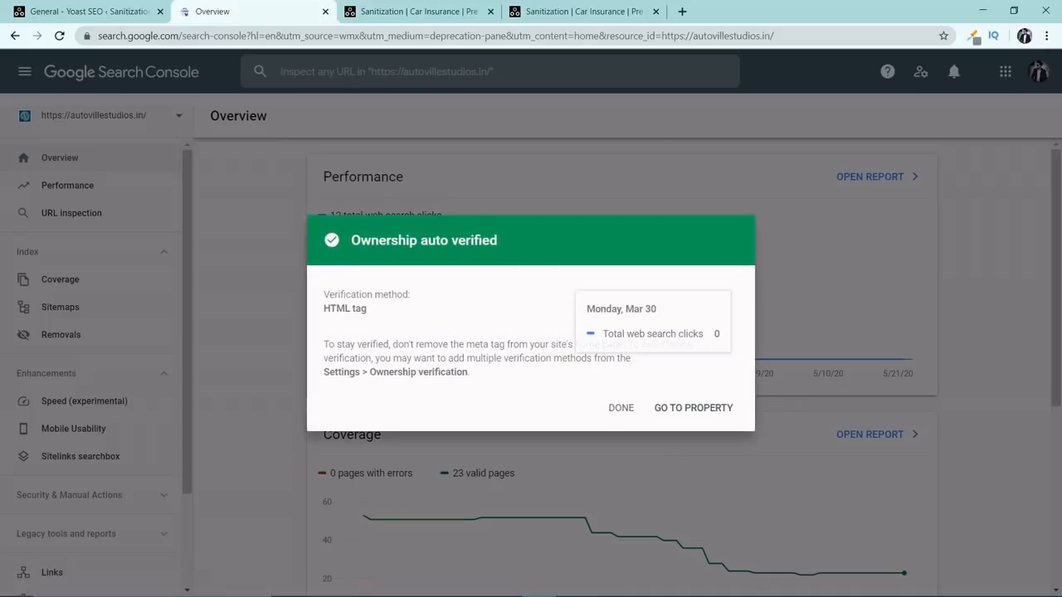
click(700, 409)
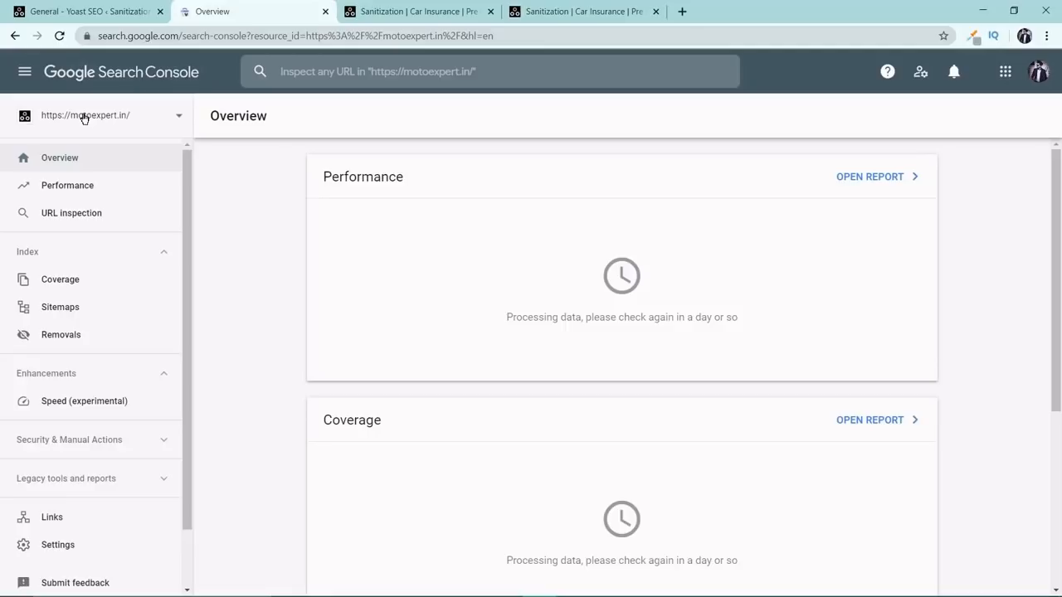
click(76, 193)
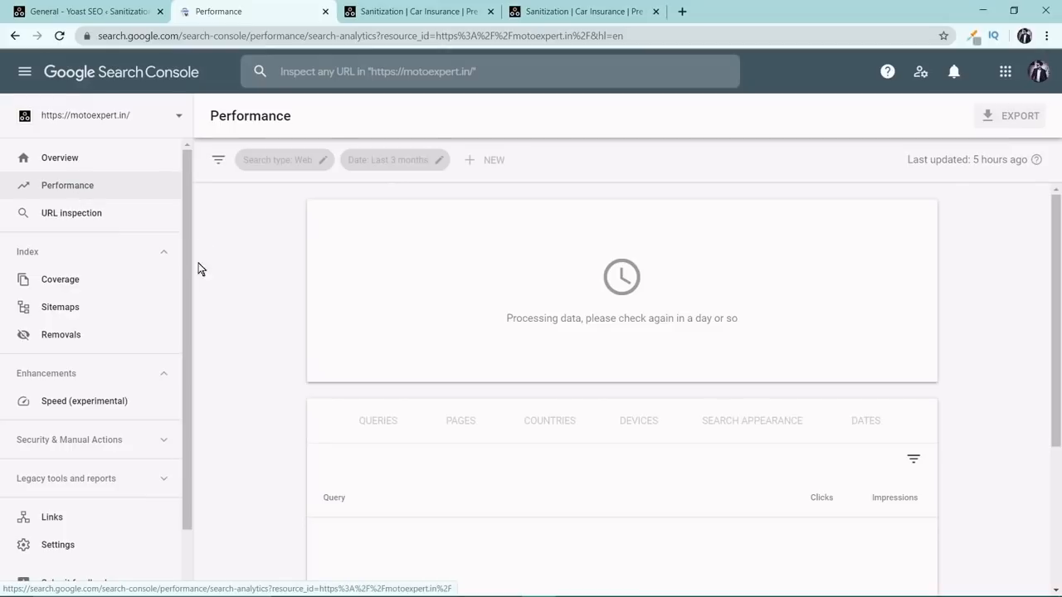
scroll(131, 260, down, 2)
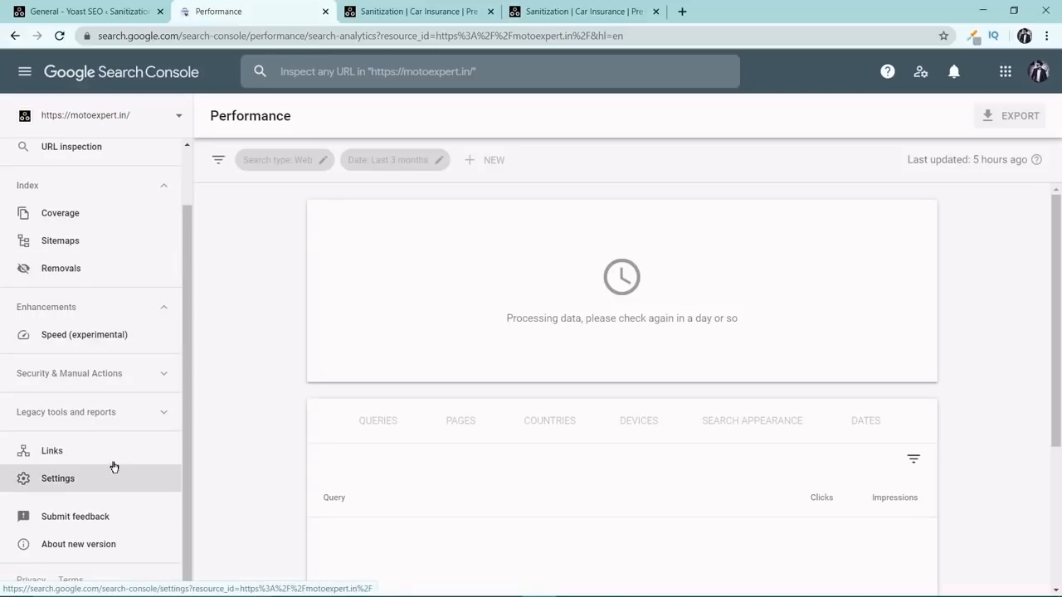
Return to Yoast's Webmaster Tools verification settings in WordPress and save the changes.
click(128, 7)
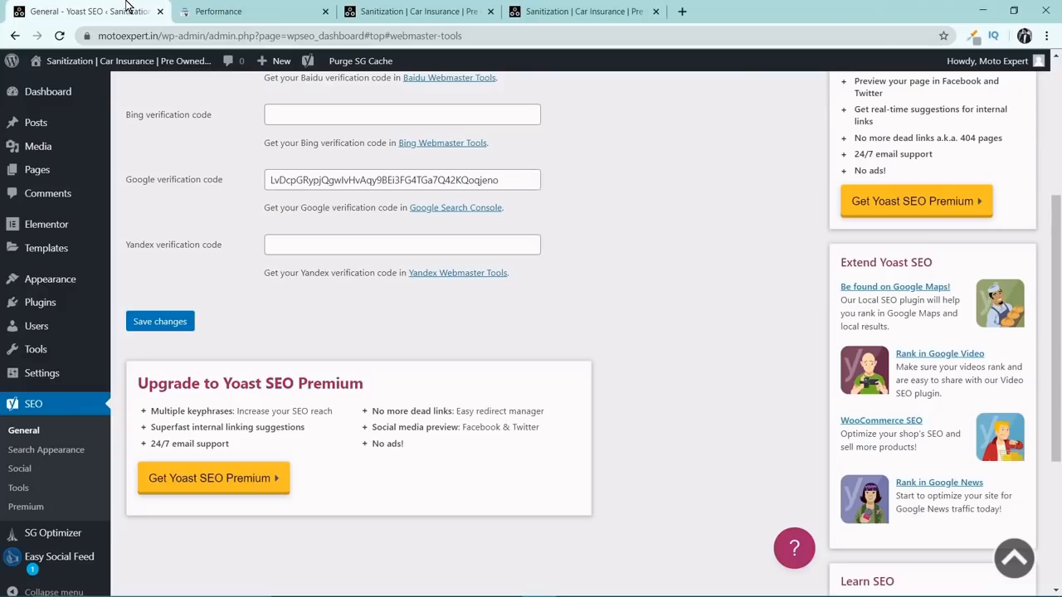
scroll(158, 214, up, 1)
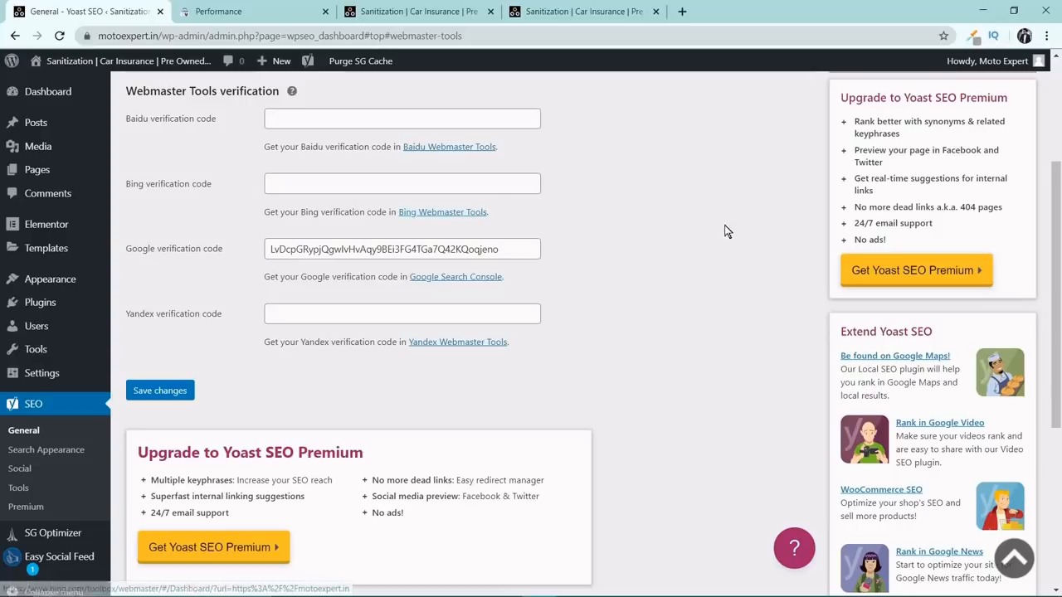
click(164, 390)
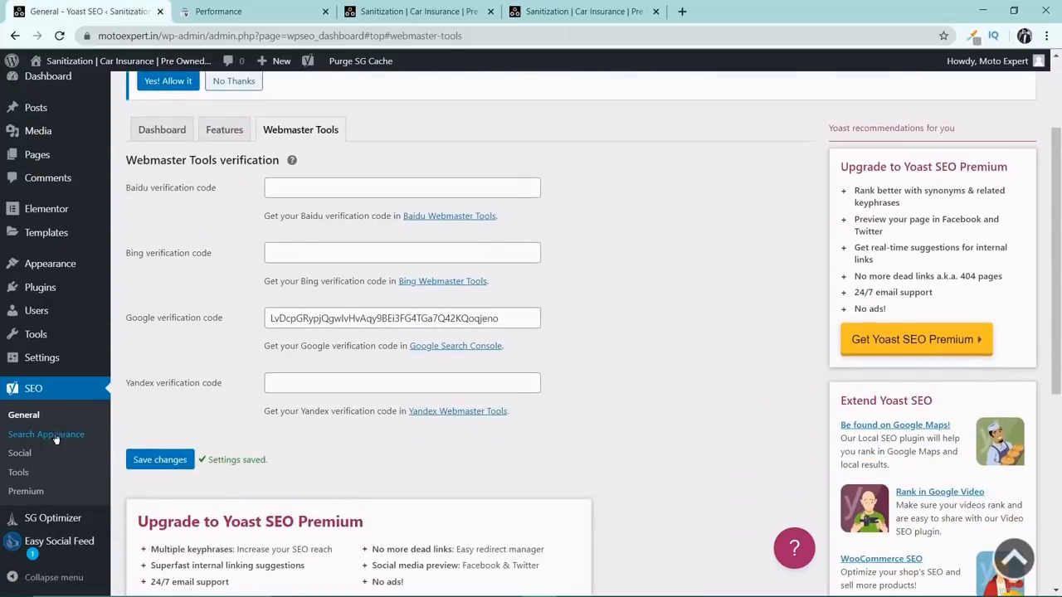
Open Yoast's general Search Appearance settings and show the title separator options.
click(75, 443)
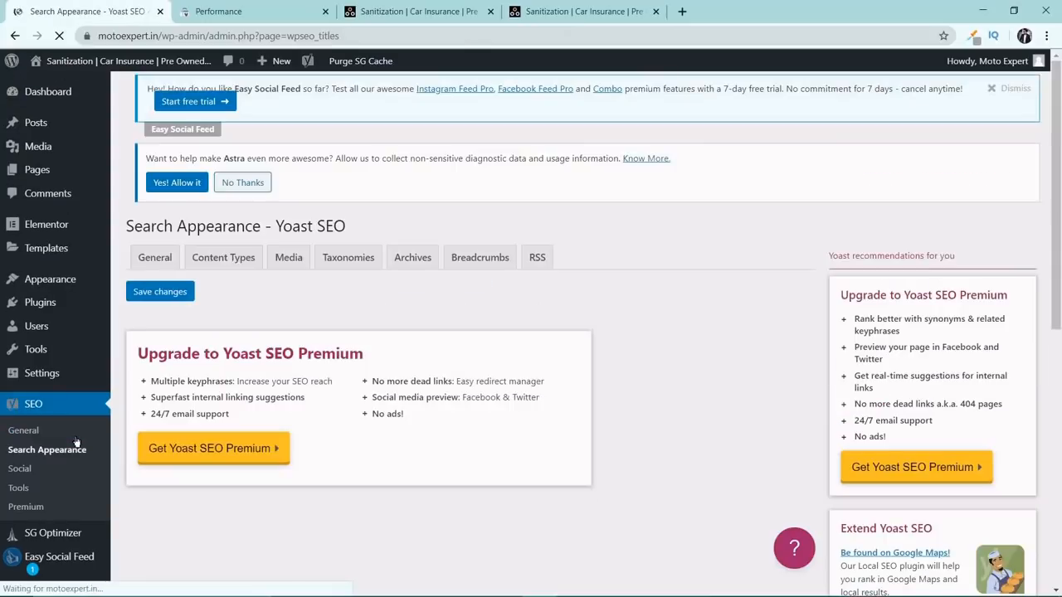
click(163, 264)
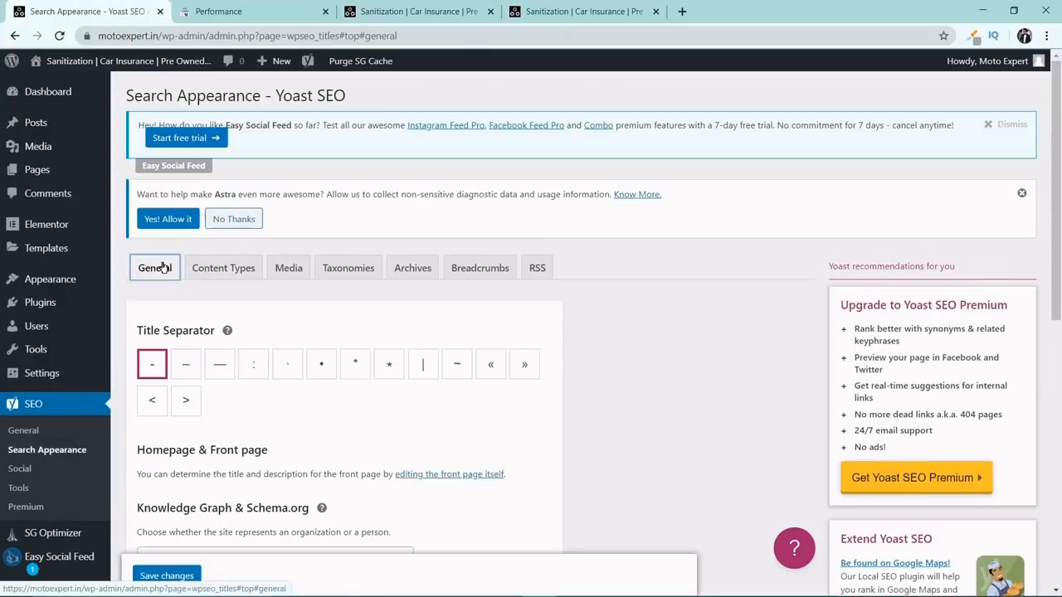
scroll(157, 267, down, 2)
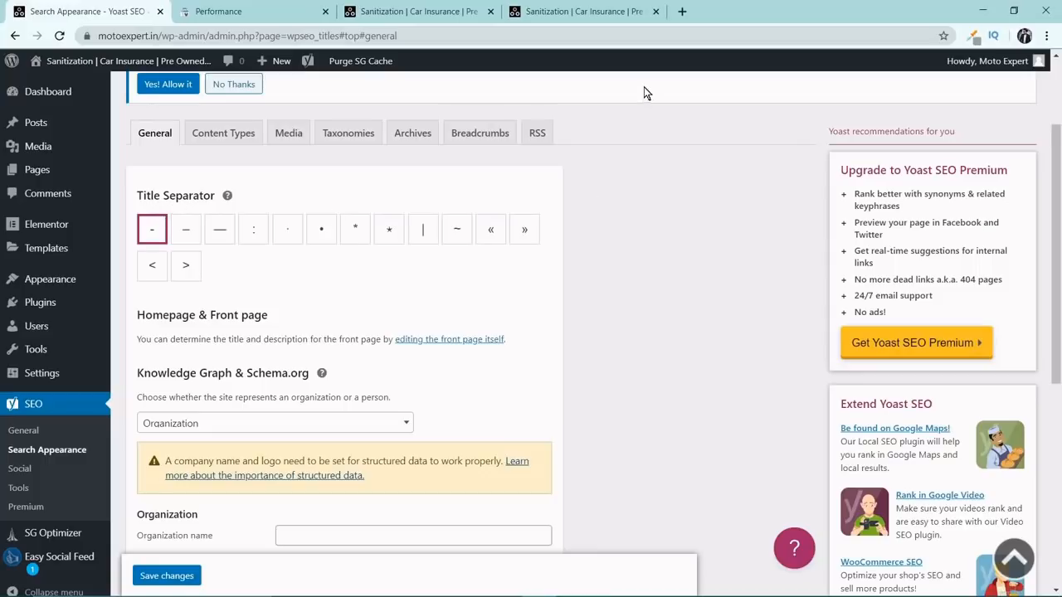
Search Google for theultimateluggage.com in a new tab to examine how separators appear in page titles.
click(682, 12)
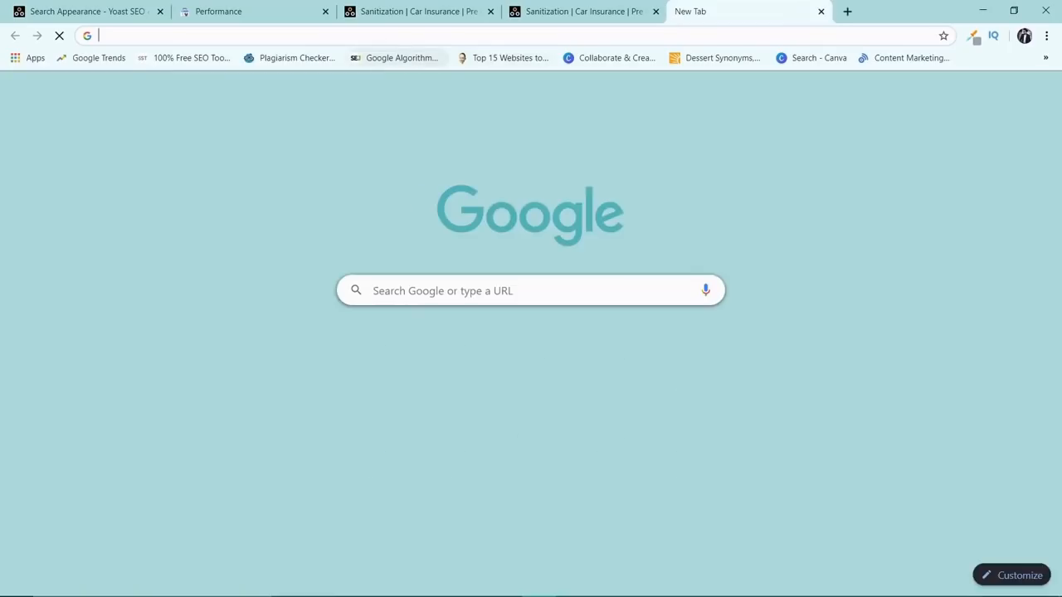
text(google.com)
key(Return)
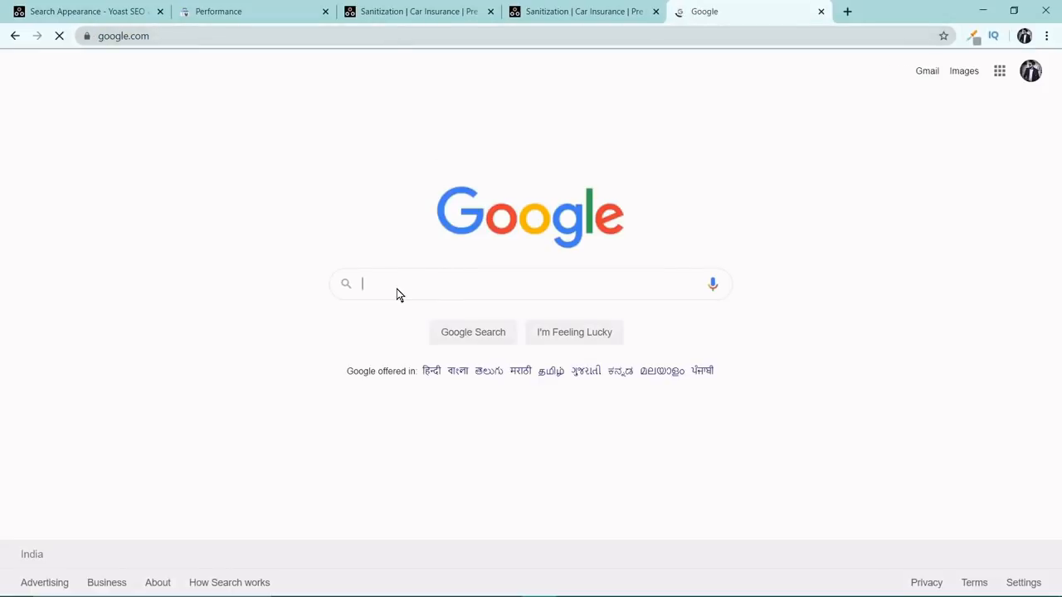
text(the)
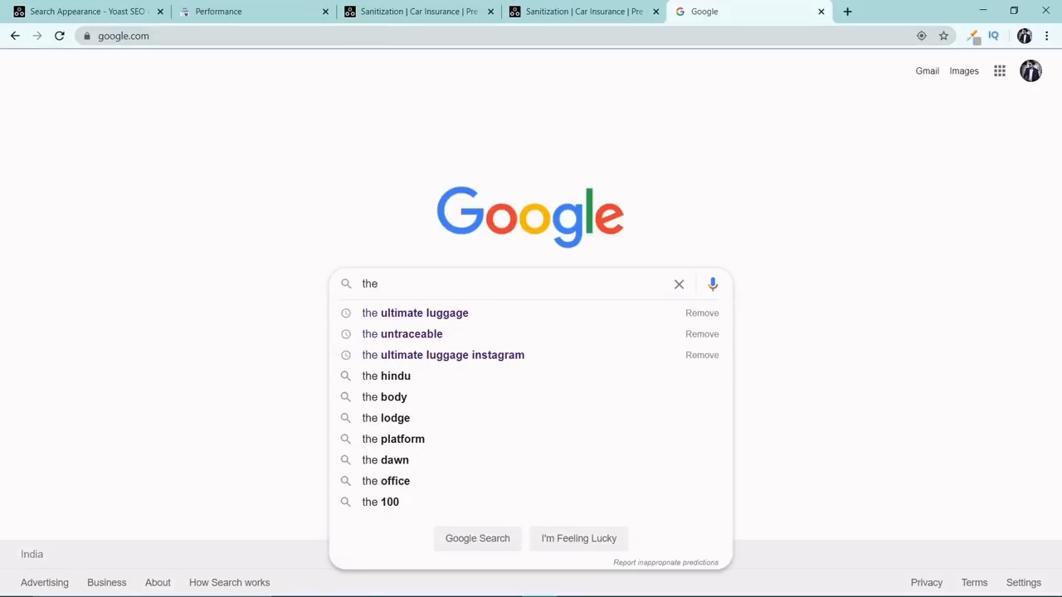
key(BackSpace)
text(u)
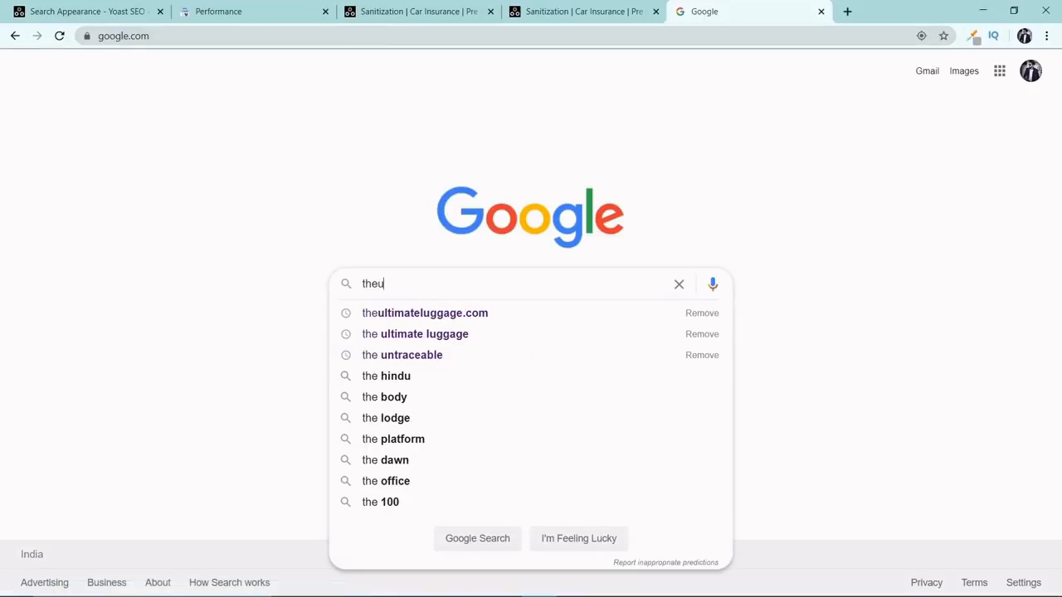
text(ltimate)
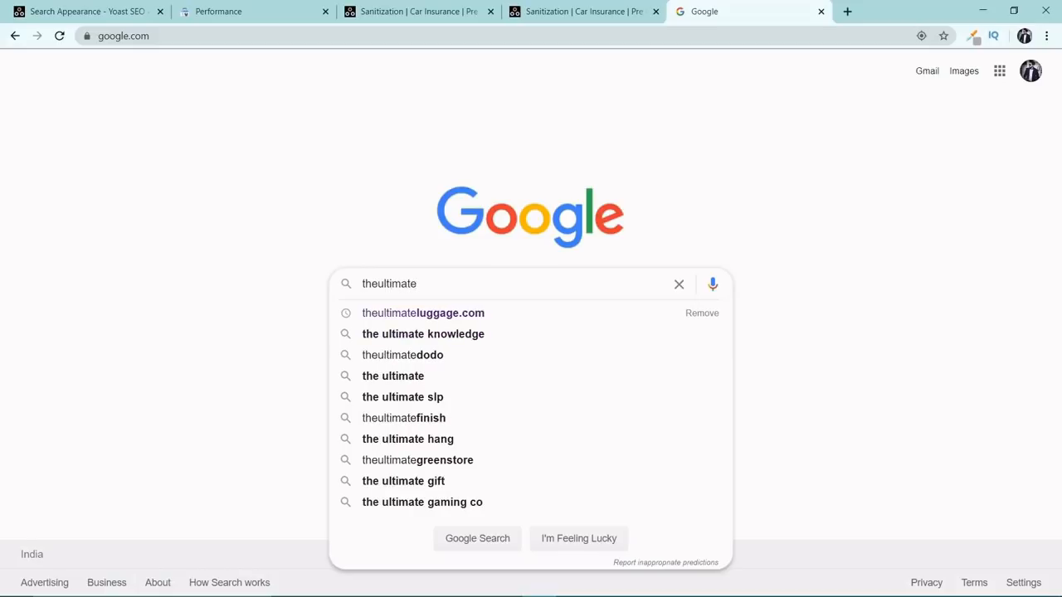
click(467, 313)
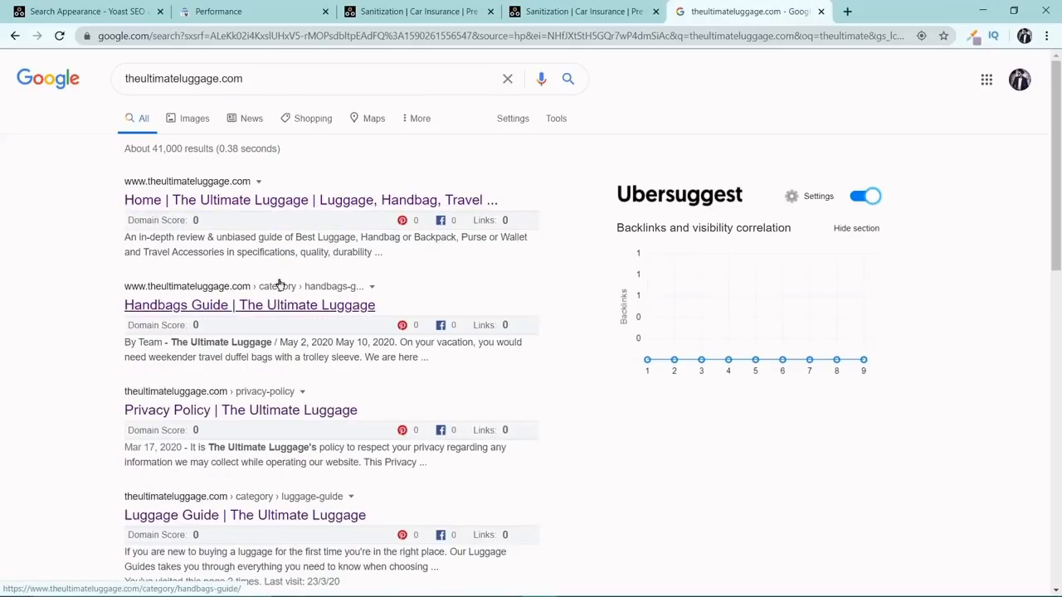
Back in Yoast's Search Appearance settings, choose the vertical bar | as the title separator.
click(221, 10)
click(129, 8)
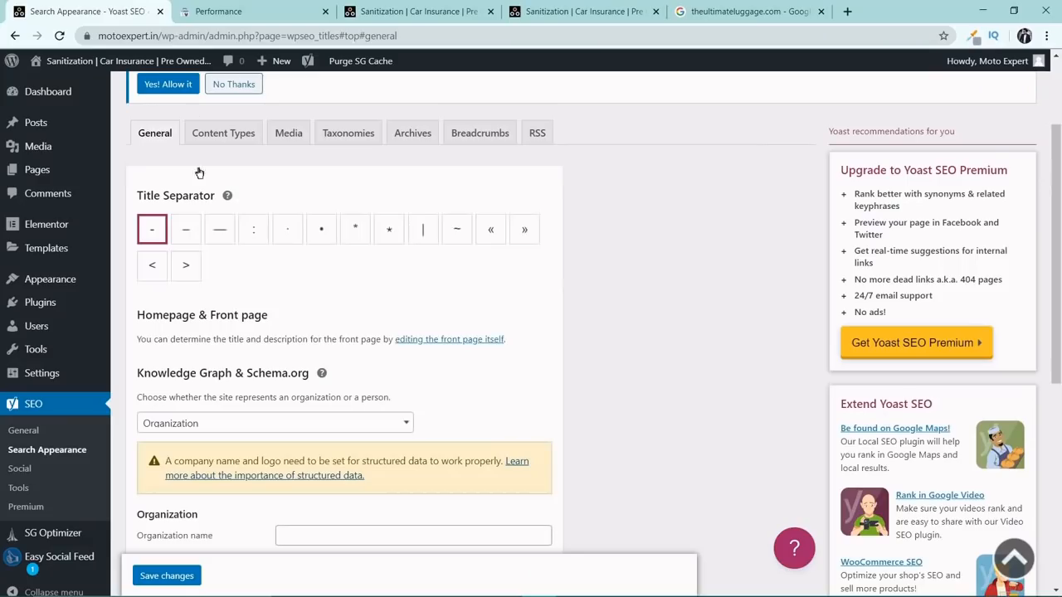
click(183, 232)
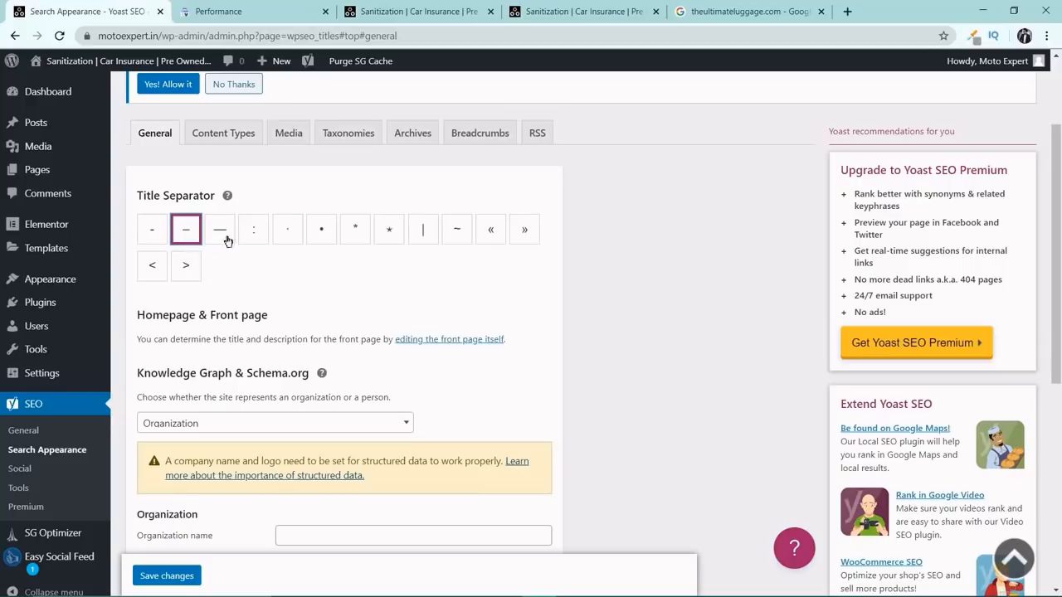
click(320, 230)
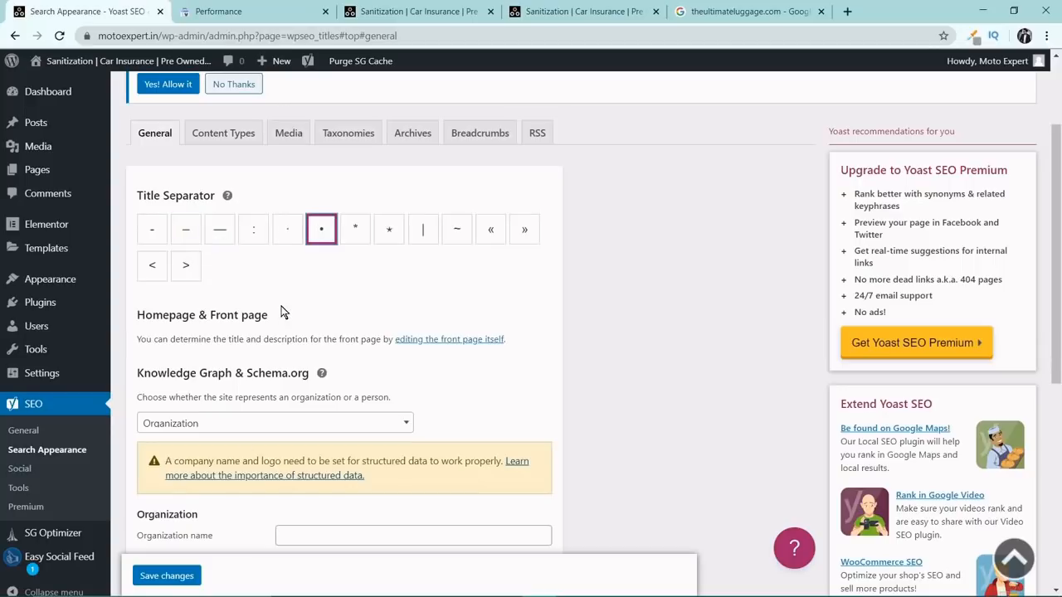
click(422, 232)
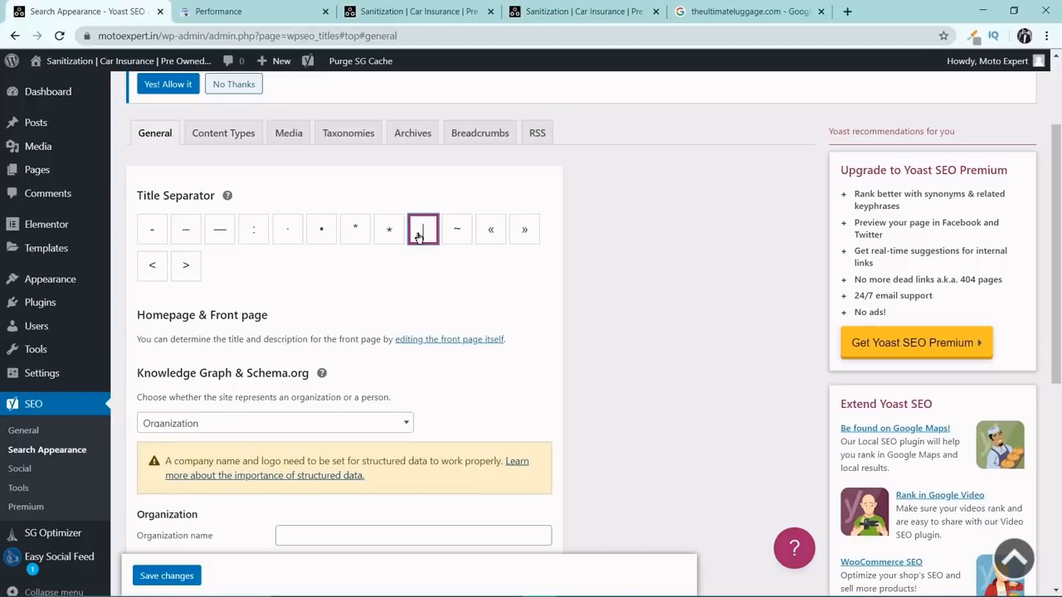
Choose Organization for the Knowledge Graph and enter Moto Expert as the organization name.
scroll(418, 236, down, 3)
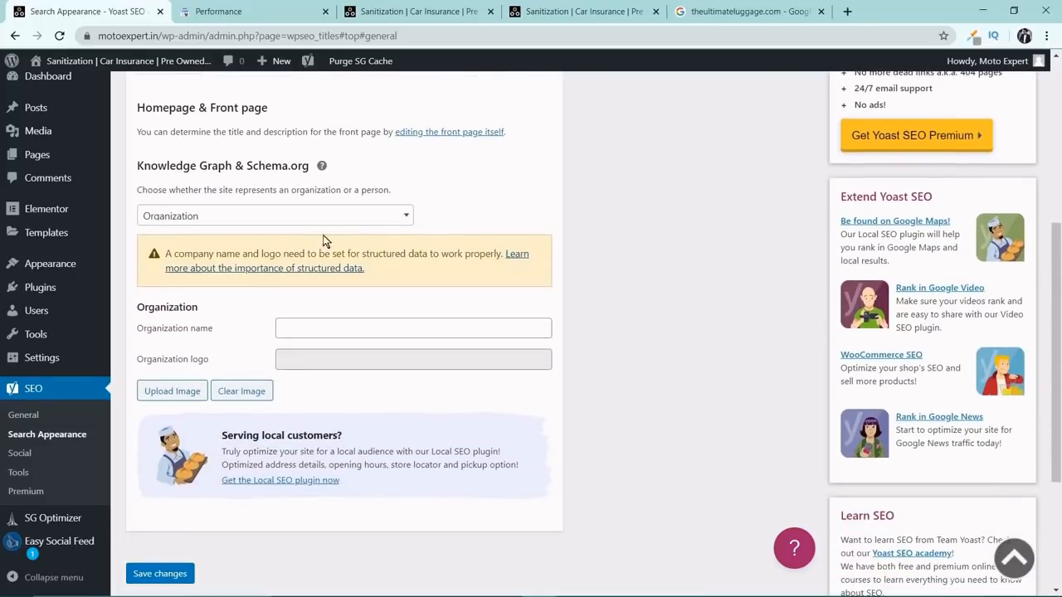
click(391, 218)
click(395, 218)
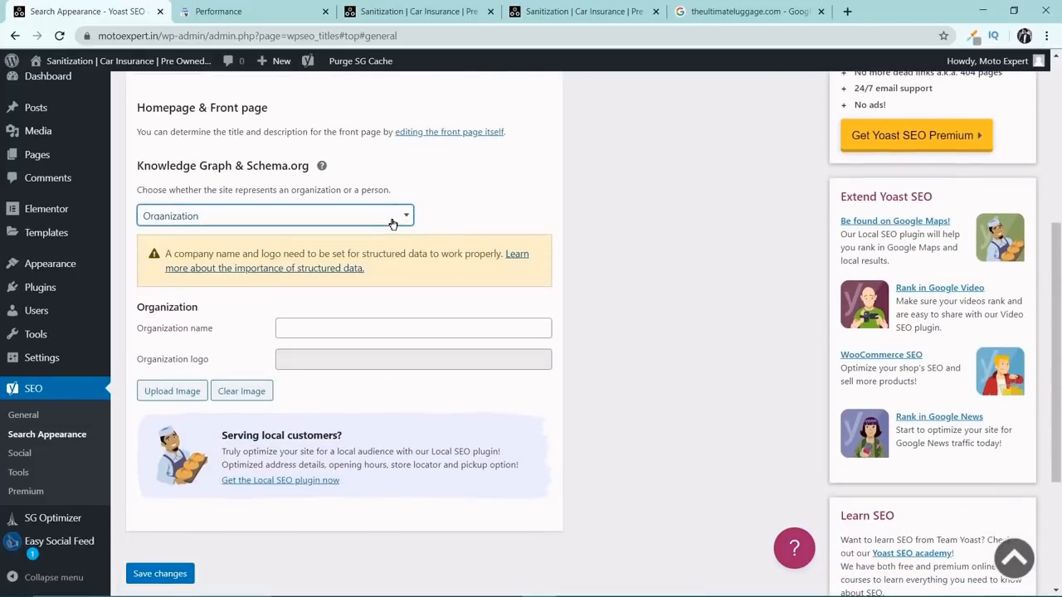
click(393, 219)
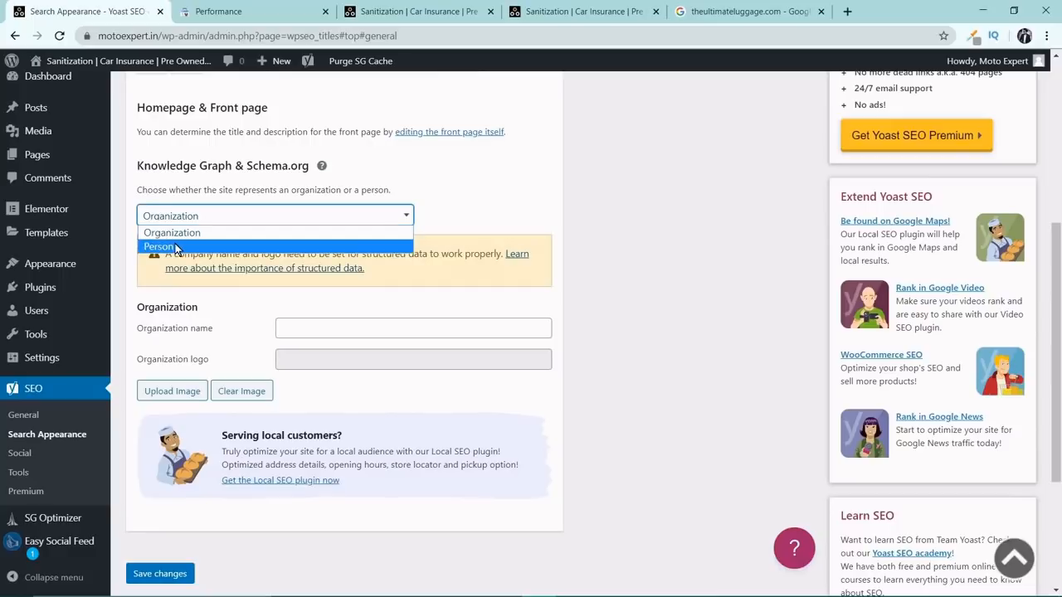
click(218, 233)
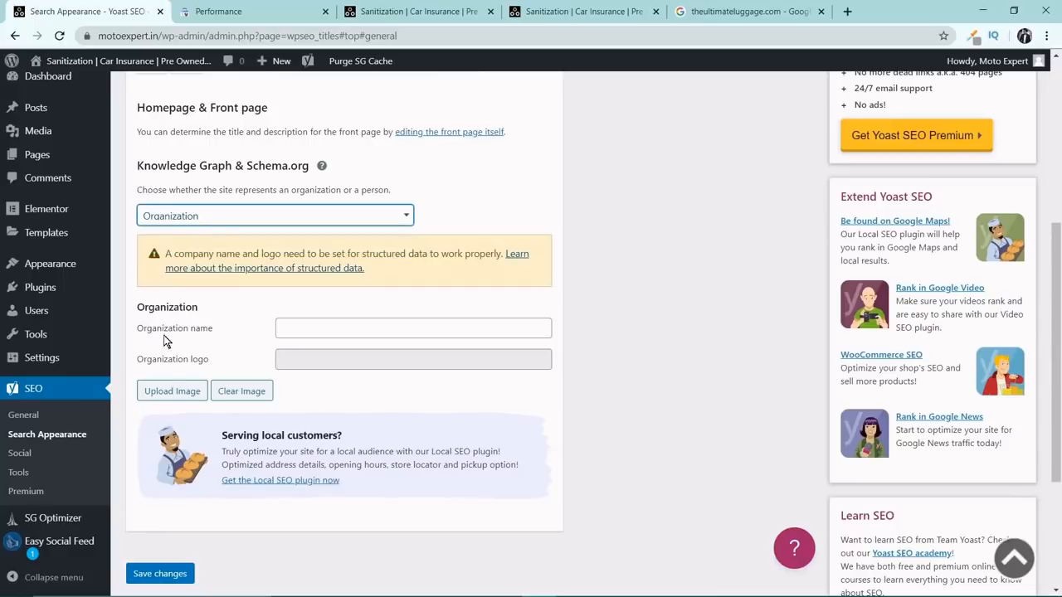
click(280, 329)
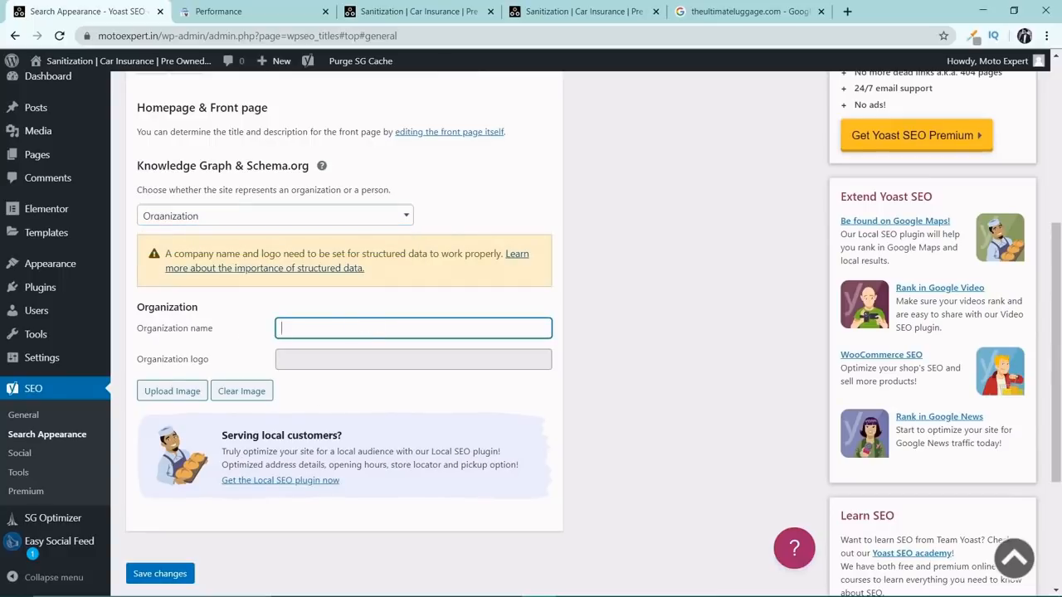
text(Moto Expert)
Use the MOTOEXPERT logo with the white background from the media library as the organization logo and save the changes.
click(152, 397)
click(100, 232)
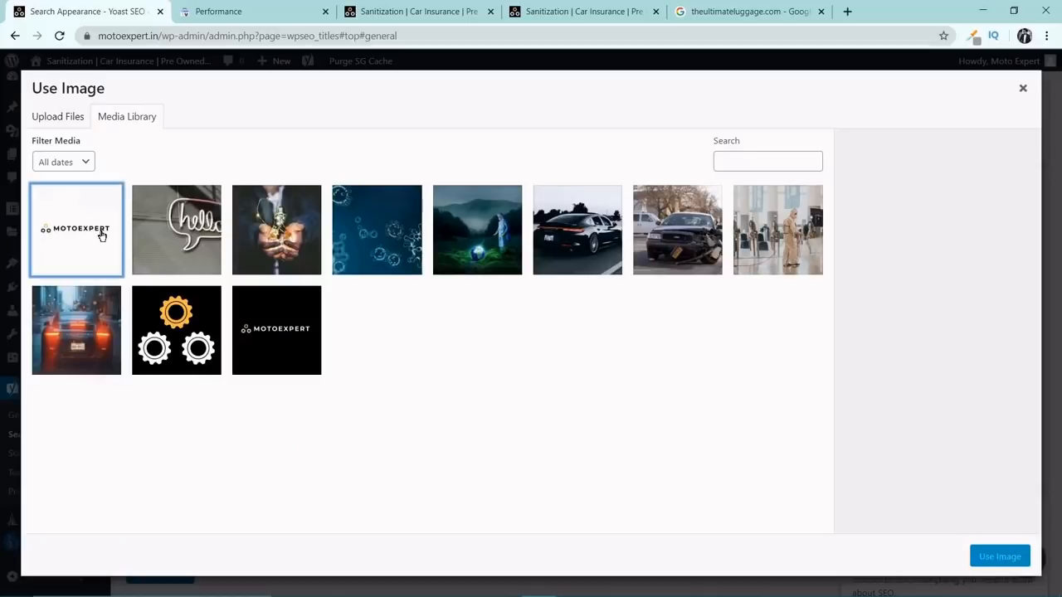
click(999, 555)
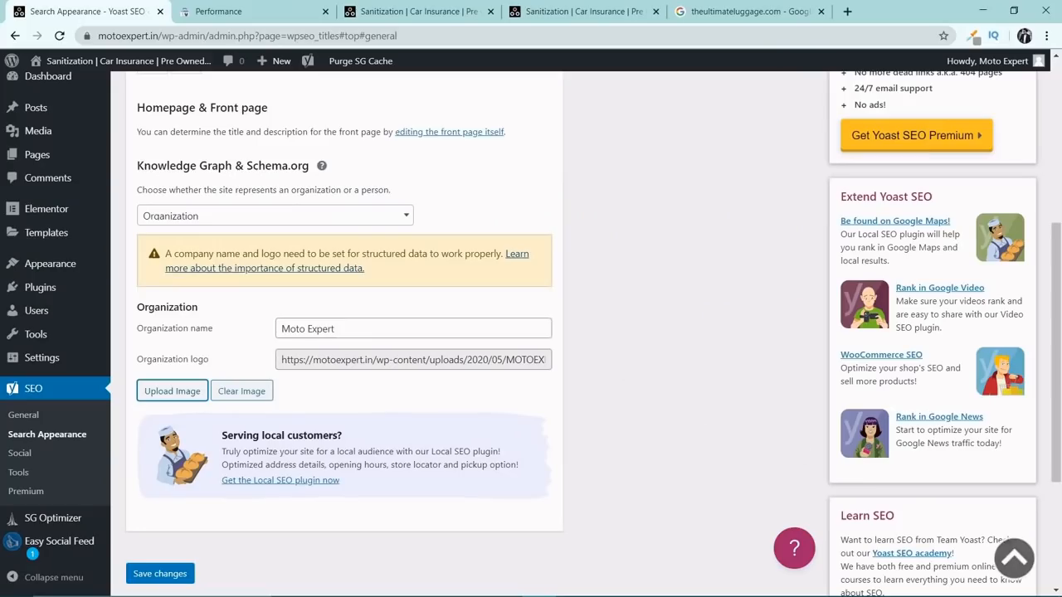
scroll(278, 426, down, 2)
click(160, 434)
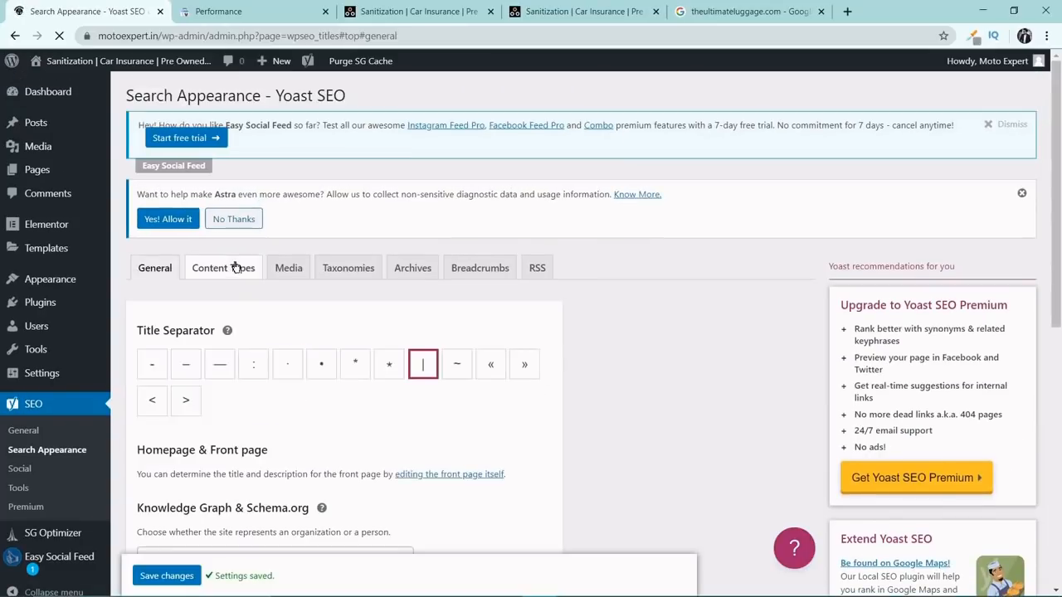
Open the Content Types settings of Yoast's Search Appearance.
click(236, 274)
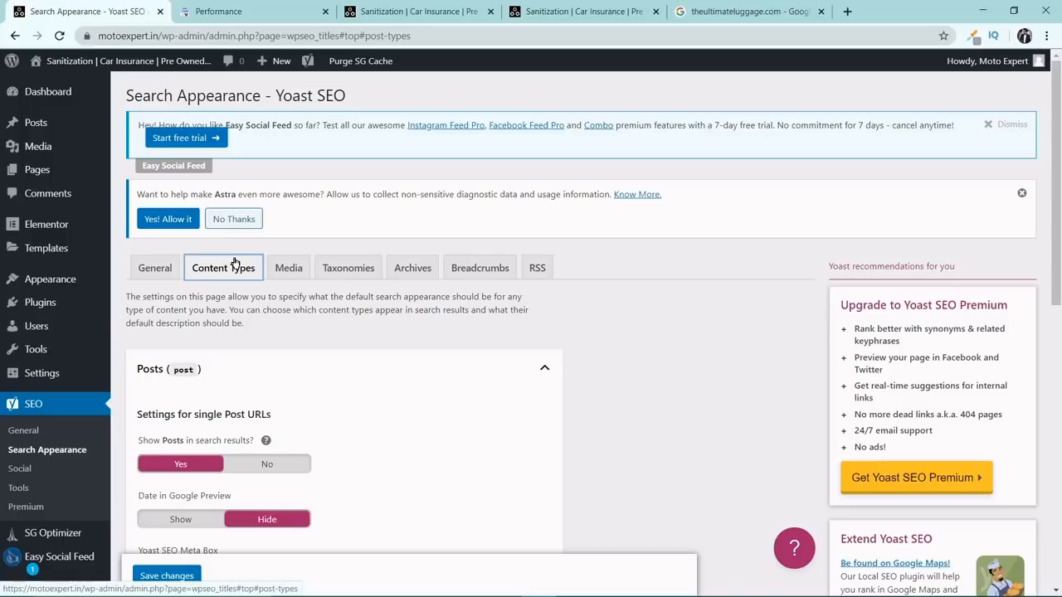
Remove the Page variable from the Posts SEO title template, keeping Title, Separator and Site title.
scroll(236, 263, down, 2)
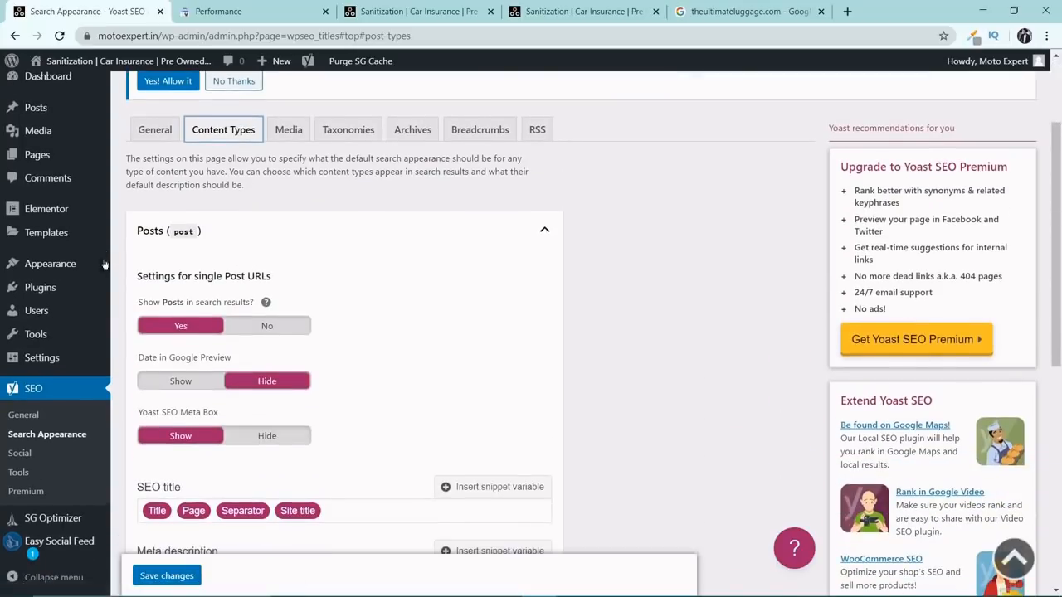
scroll(202, 332, down, 1)
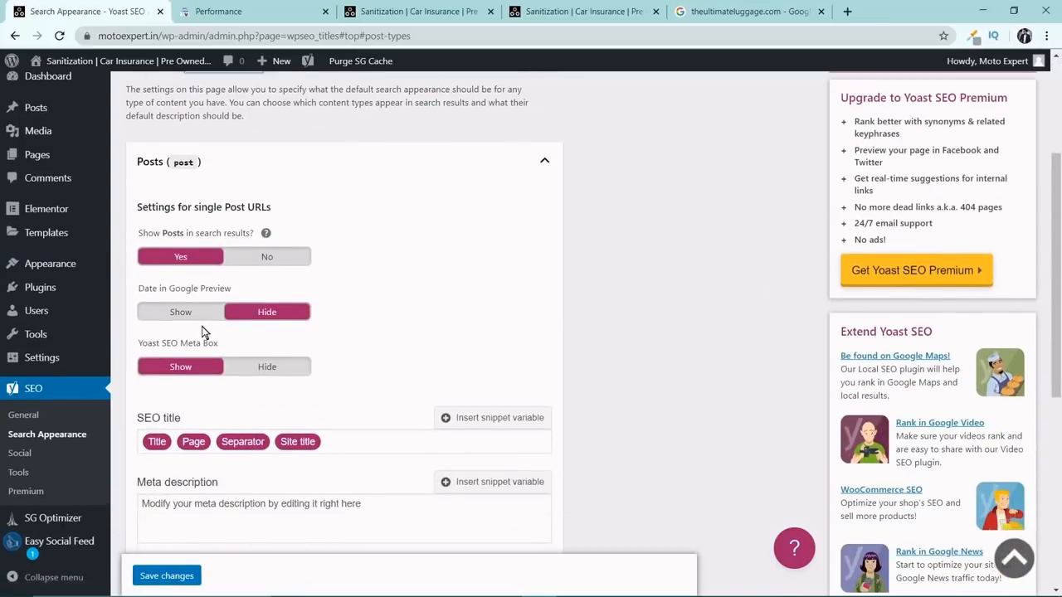
scroll(276, 323, down, 1)
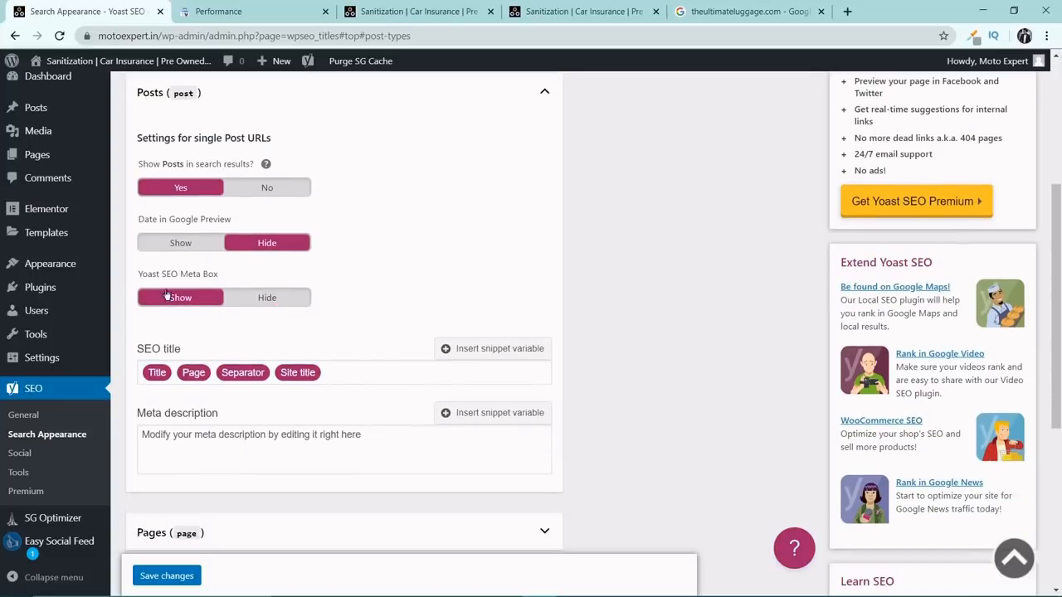
scroll(194, 283, down, 1)
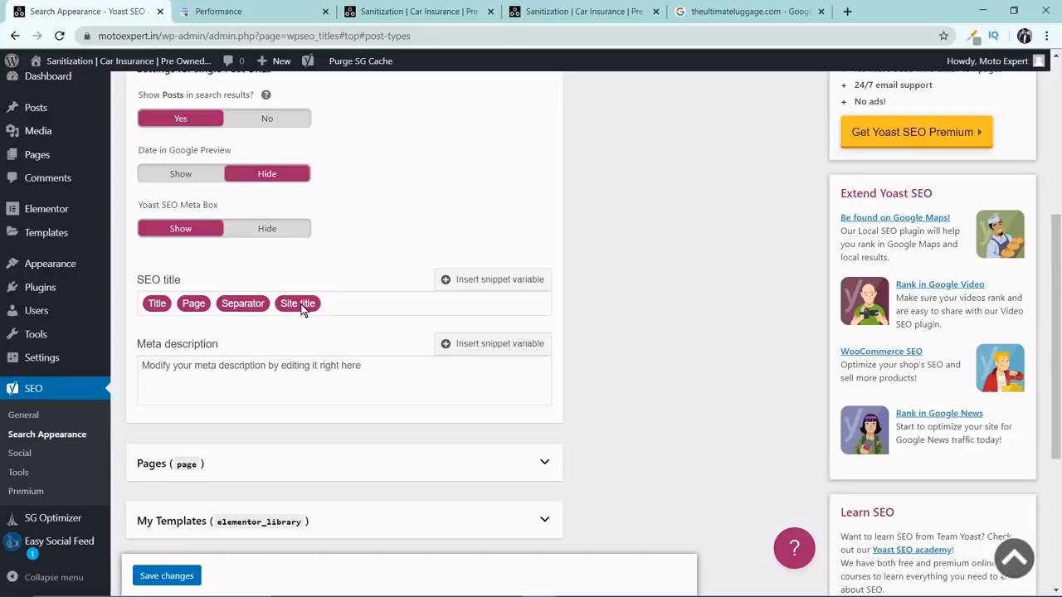
click(191, 306)
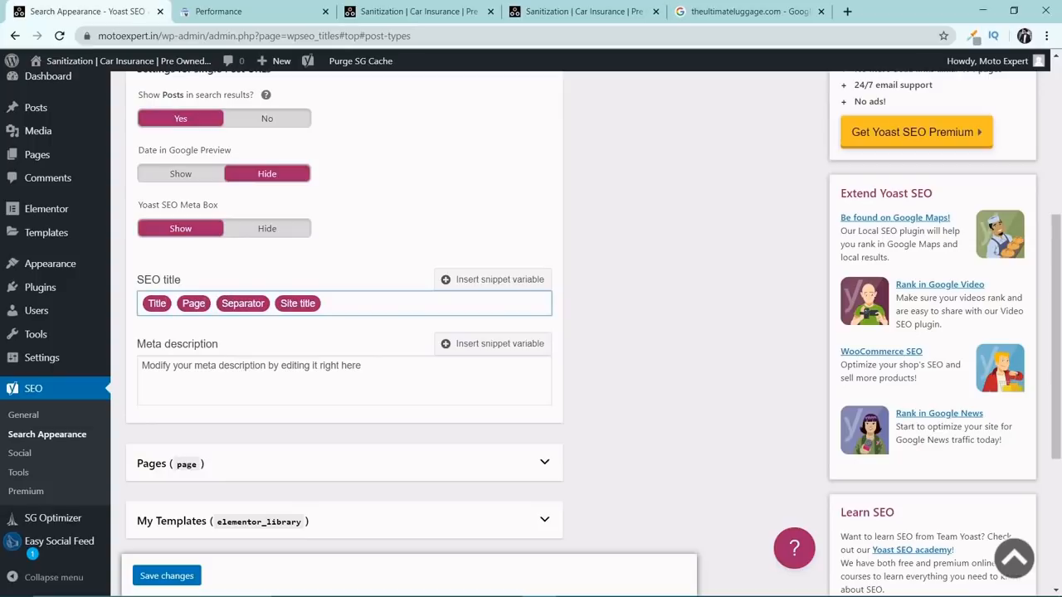
key(BackSpace)
key(BackSpace)
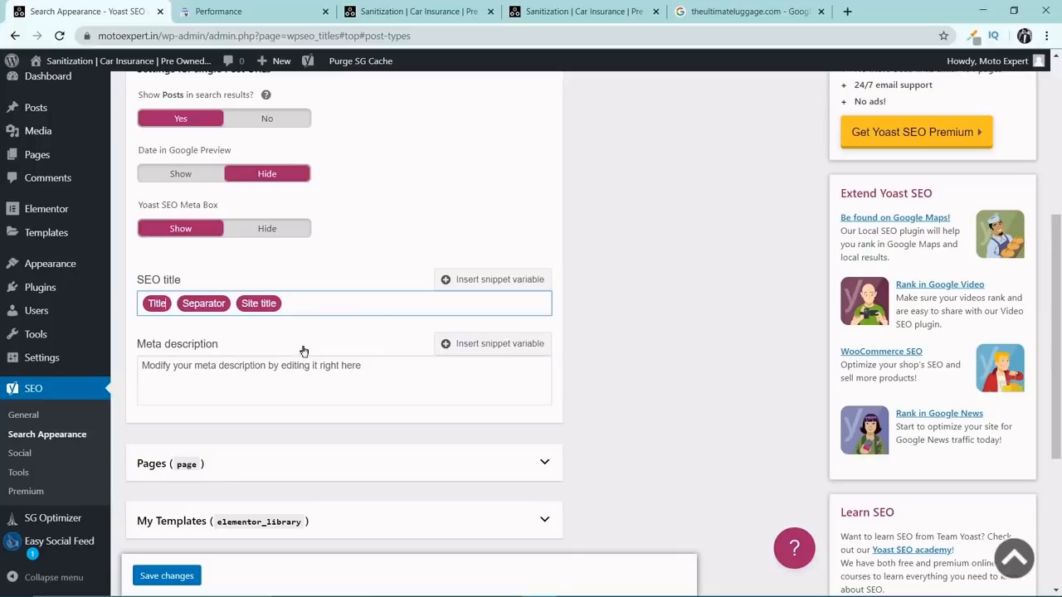
Examine how page titles and the site name appear in the Google results for theultimateluggage.com, and return to the Yoast settings.
click(799, 10)
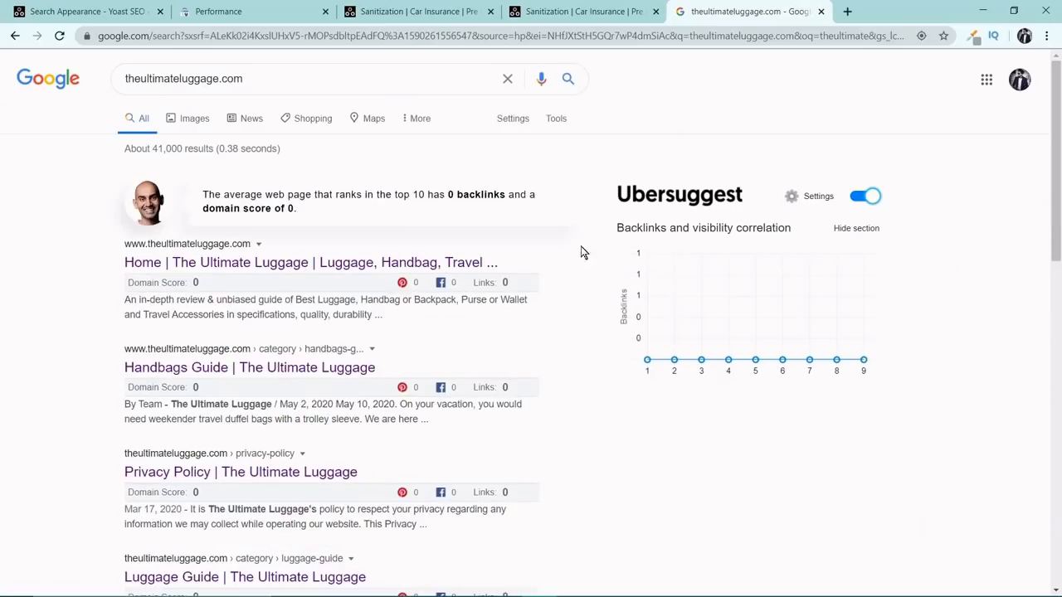
scroll(523, 270, down, 7)
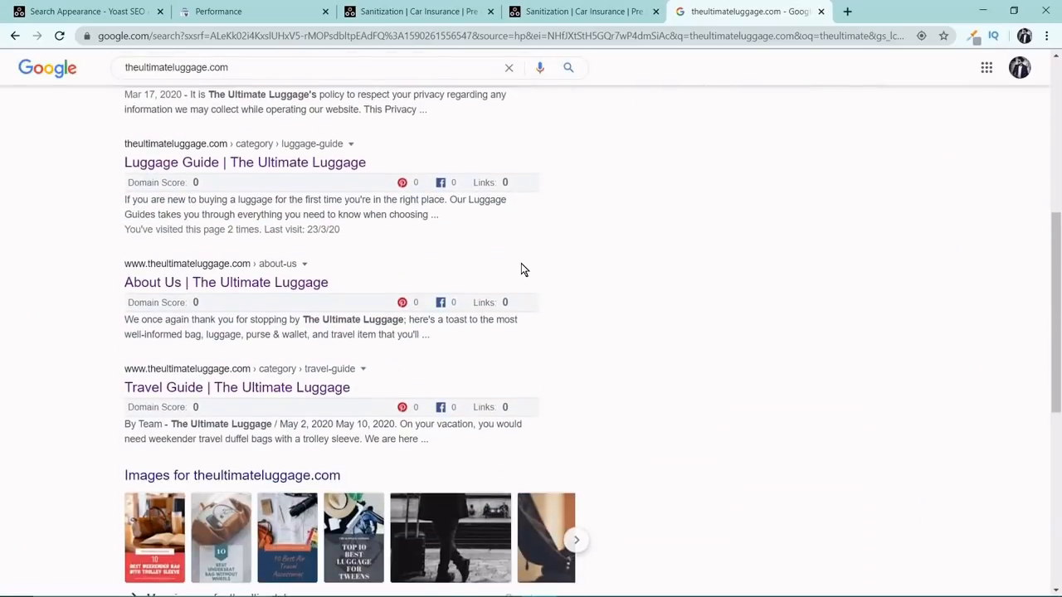
scroll(521, 263, down, 4)
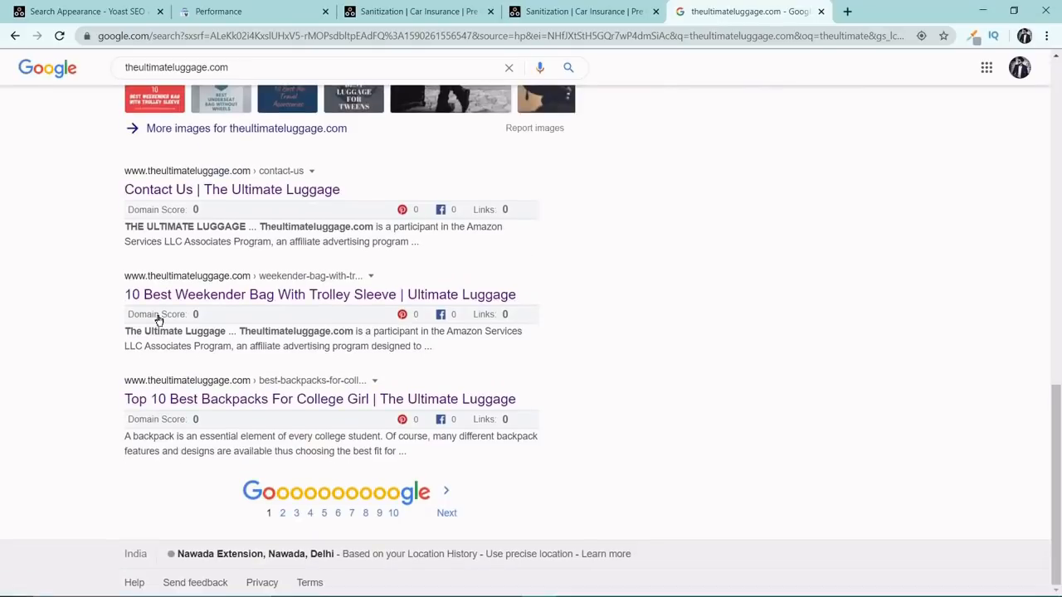
drag(120, 296, 385, 290)
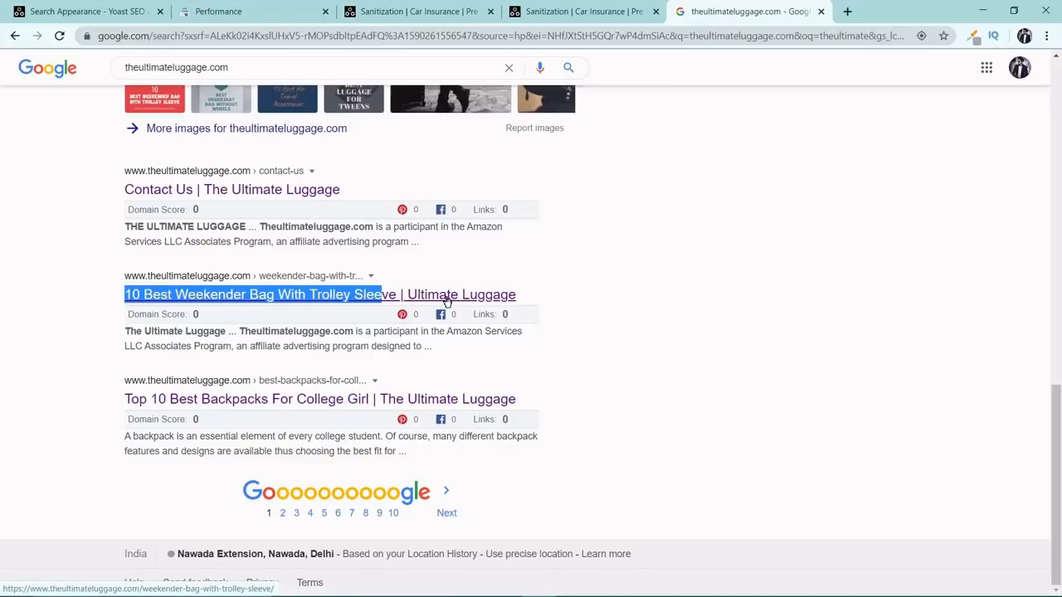
click(610, 11)
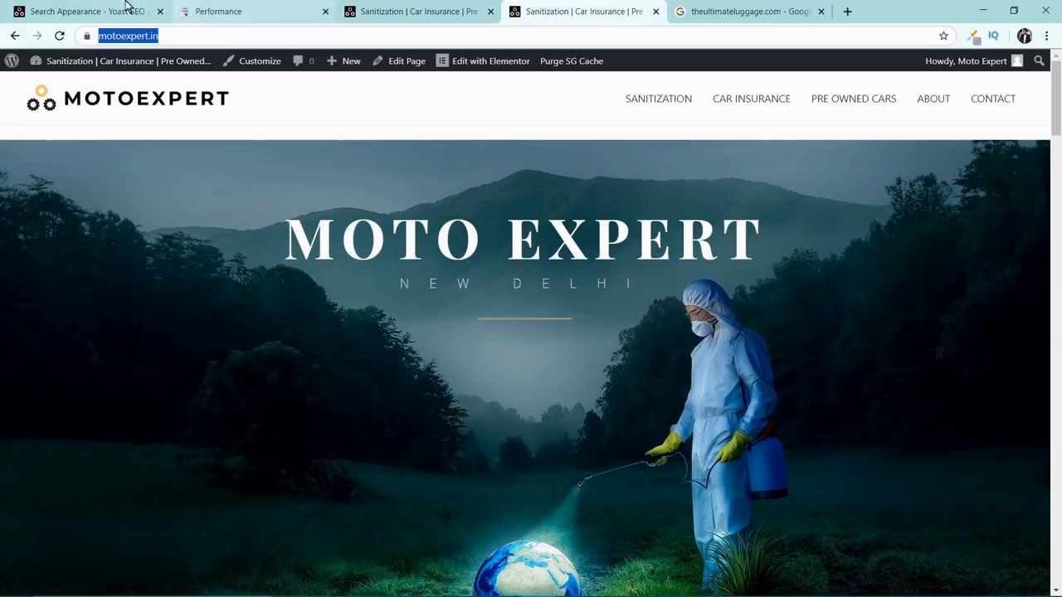
click(237, 10)
click(120, 8)
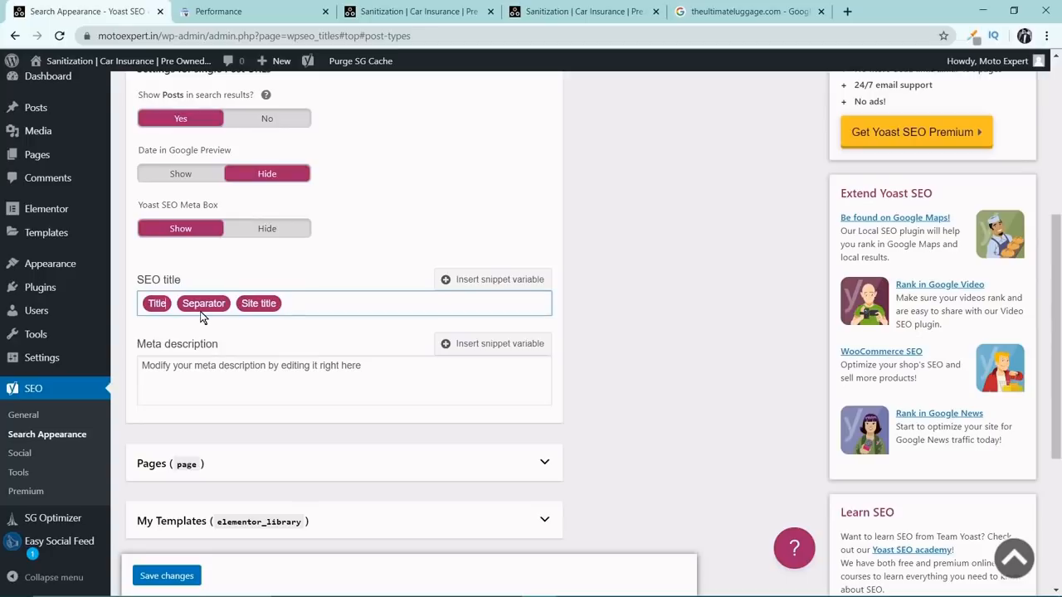
Examine the description snippets under the Weekender Bag and Luggage Guide results on Google, and return to the Posts meta description setting.
scroll(280, 325, down, 3)
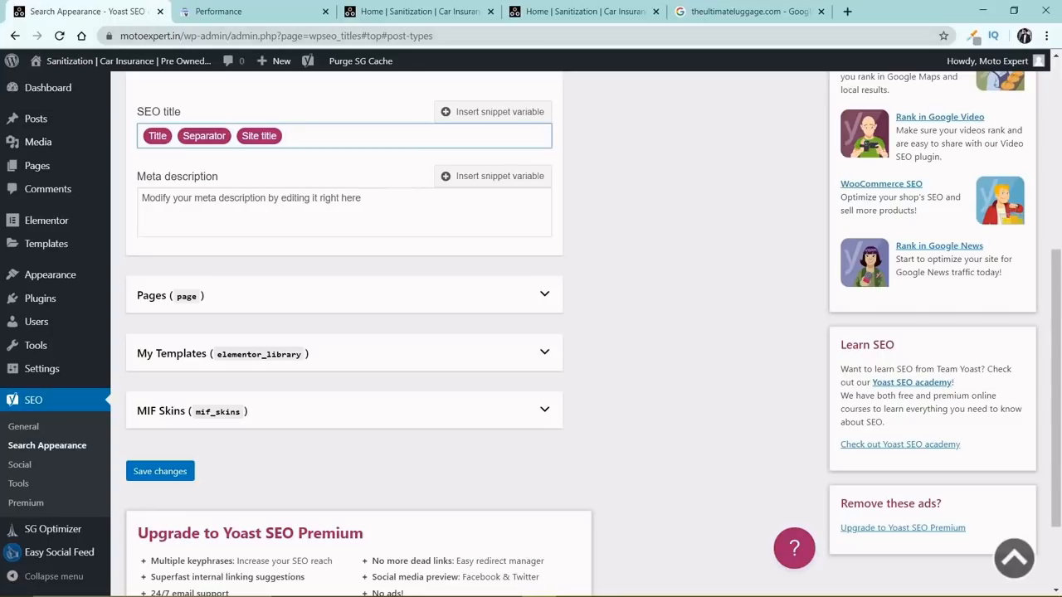
click(719, 11)
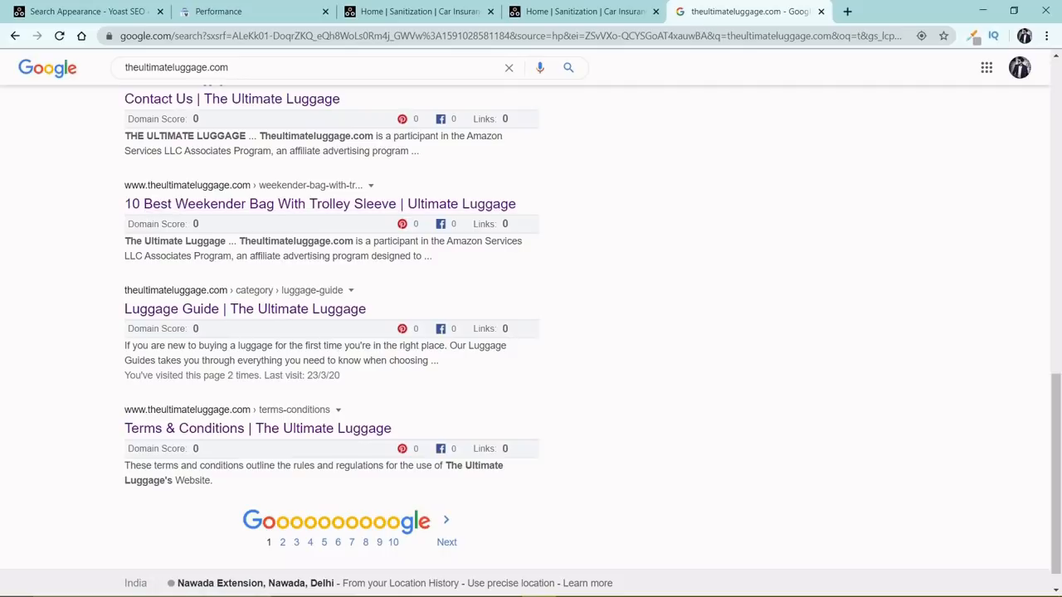
drag(422, 256, 118, 241)
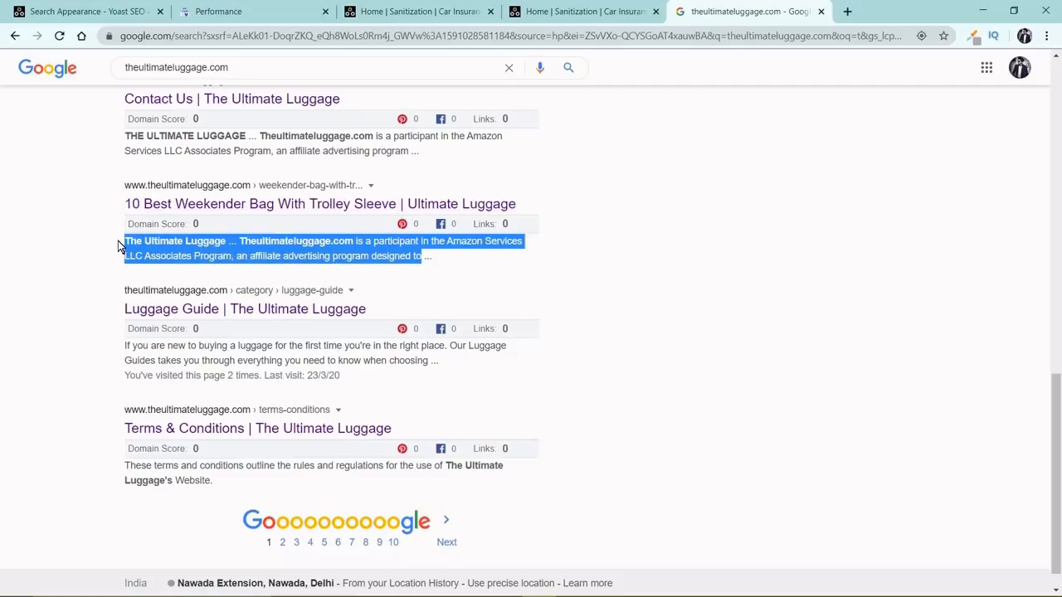
scroll(117, 242, down, 1)
click(121, 320)
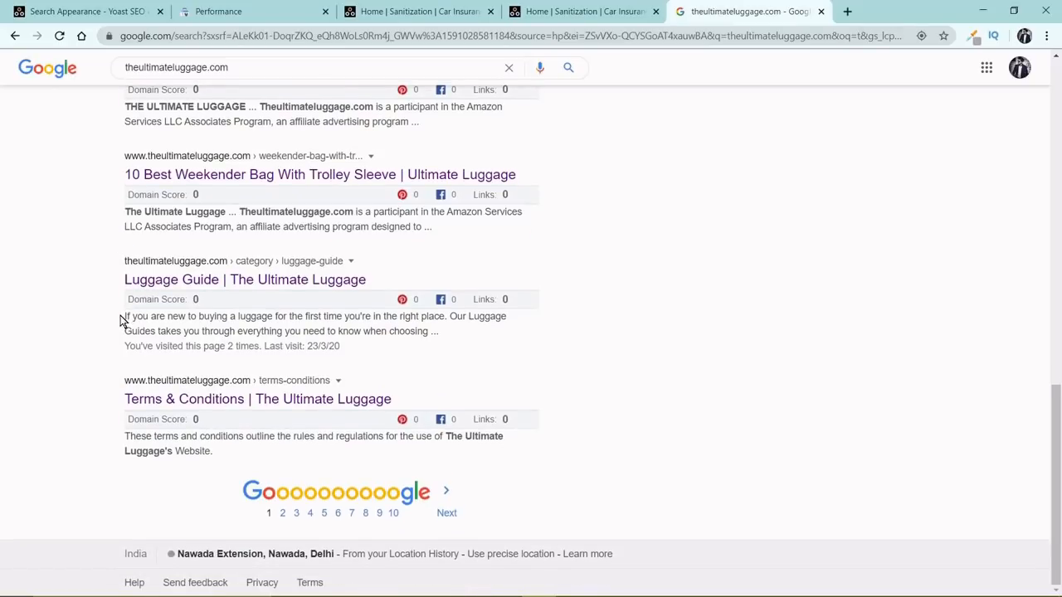
drag(121, 321, 430, 333)
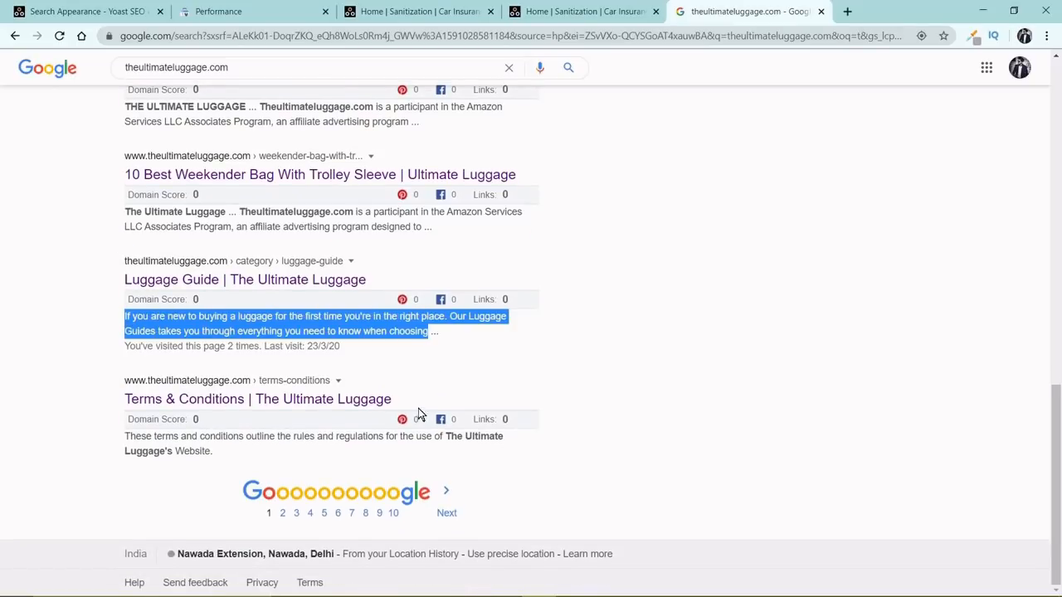
click(99, 12)
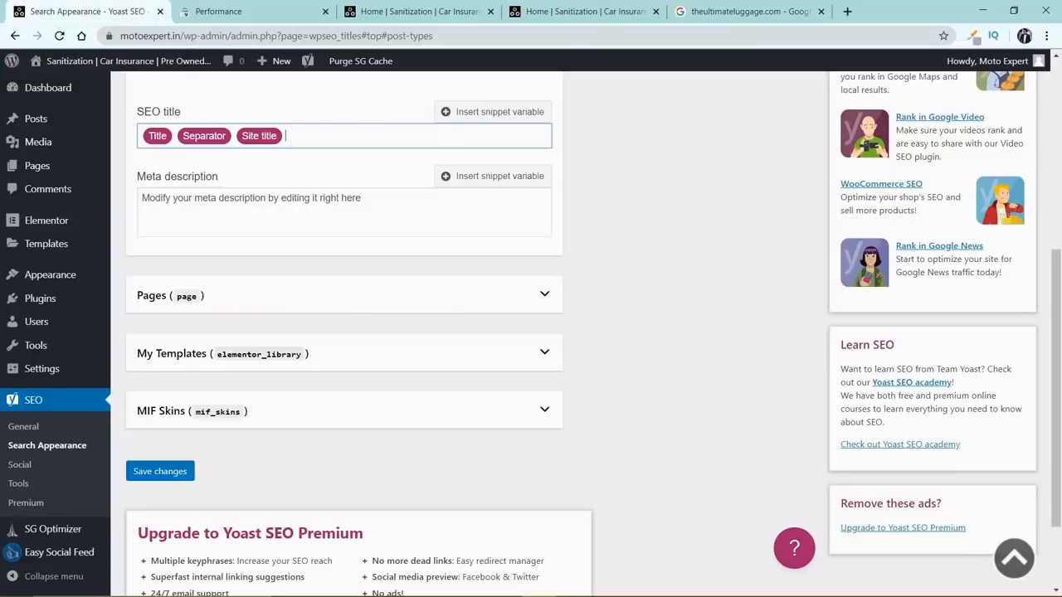
Set the Posts meta description template to the Excerpt variable by entering %%Excerpt%%.
click(286, 208)
scroll(286, 207, up, 1)
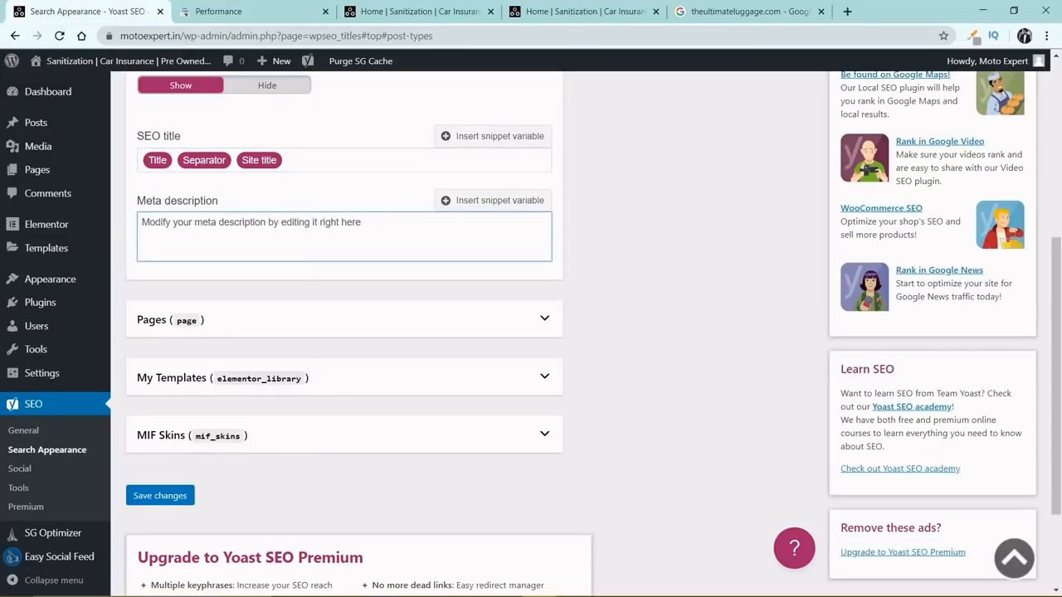
text(%%)
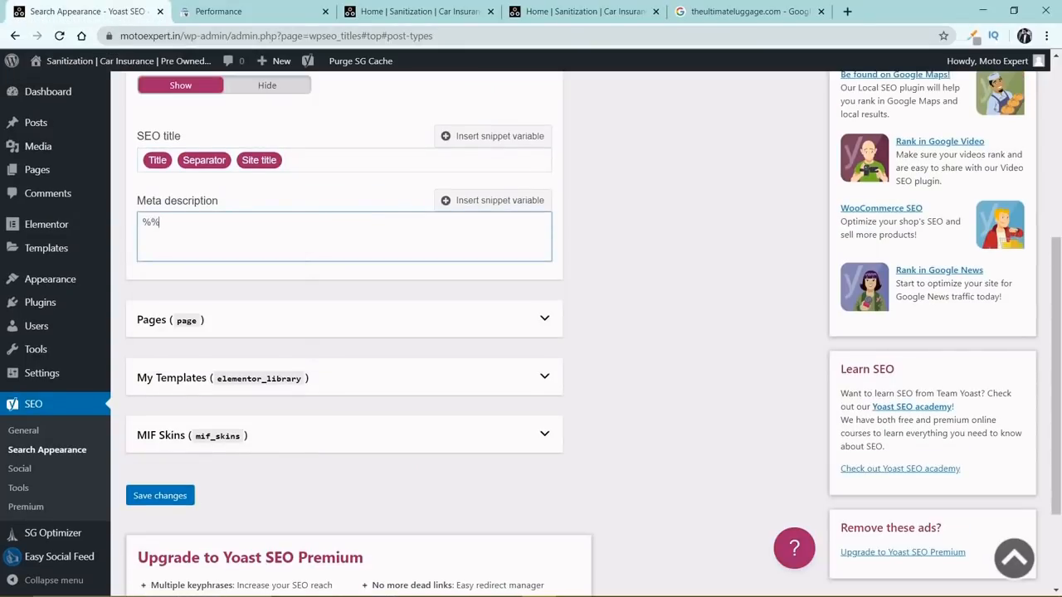
text(Excerpt%%)
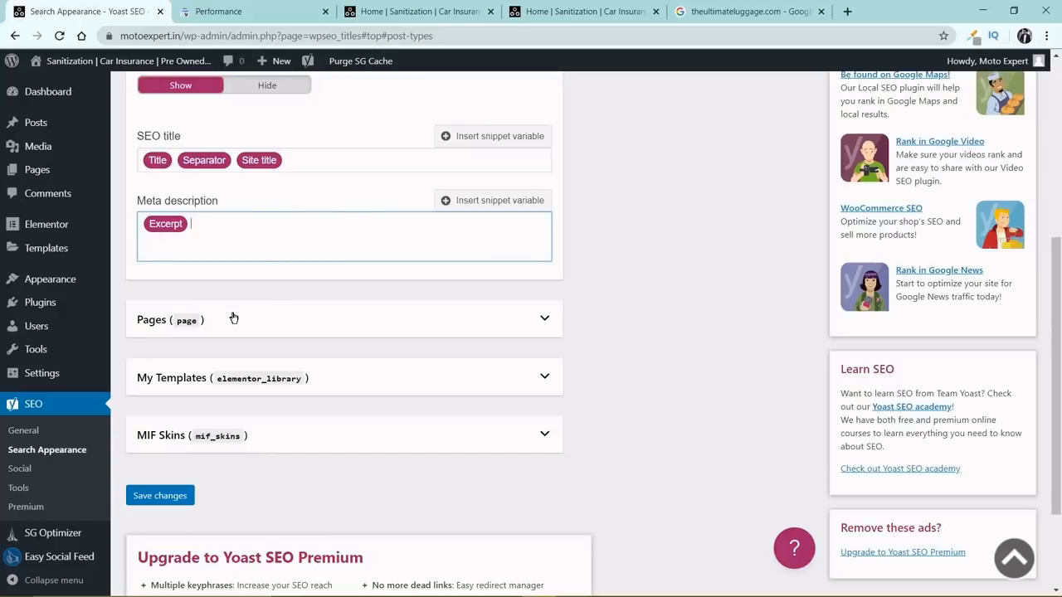
Copy the Posts SEO title template (Title, Separator, Site title) into the SEO title of the Pages content type.
click(331, 160)
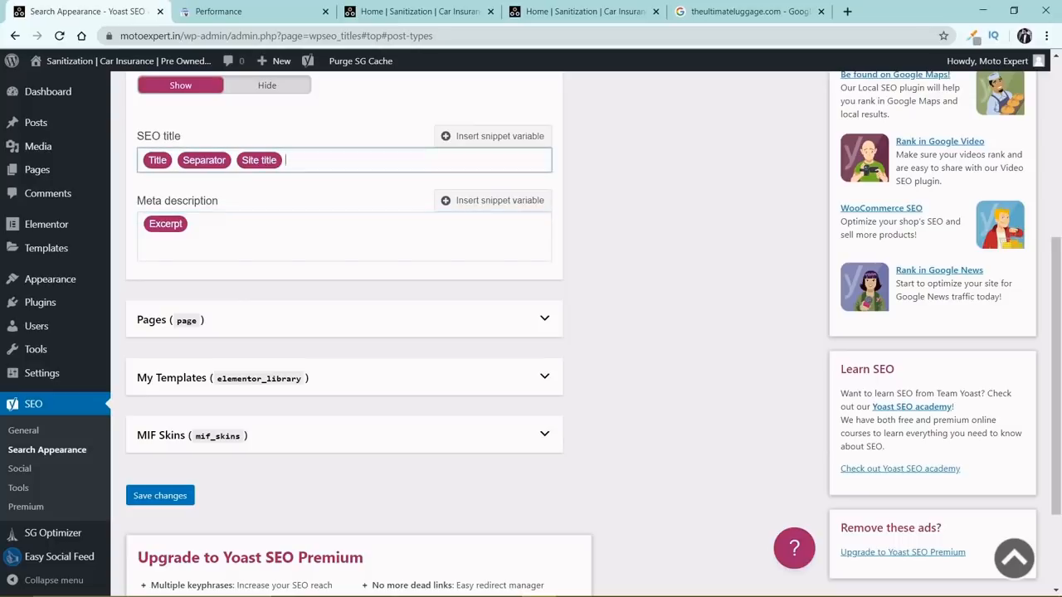
key(ctrl+a)
click(240, 321)
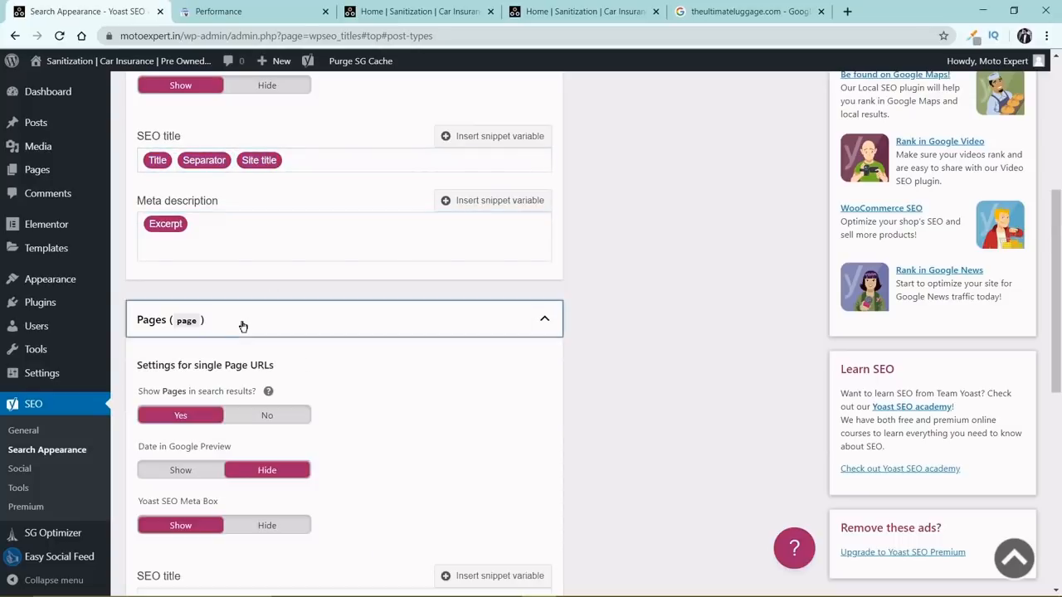
scroll(264, 325, down, 2)
scroll(267, 323, down, 4)
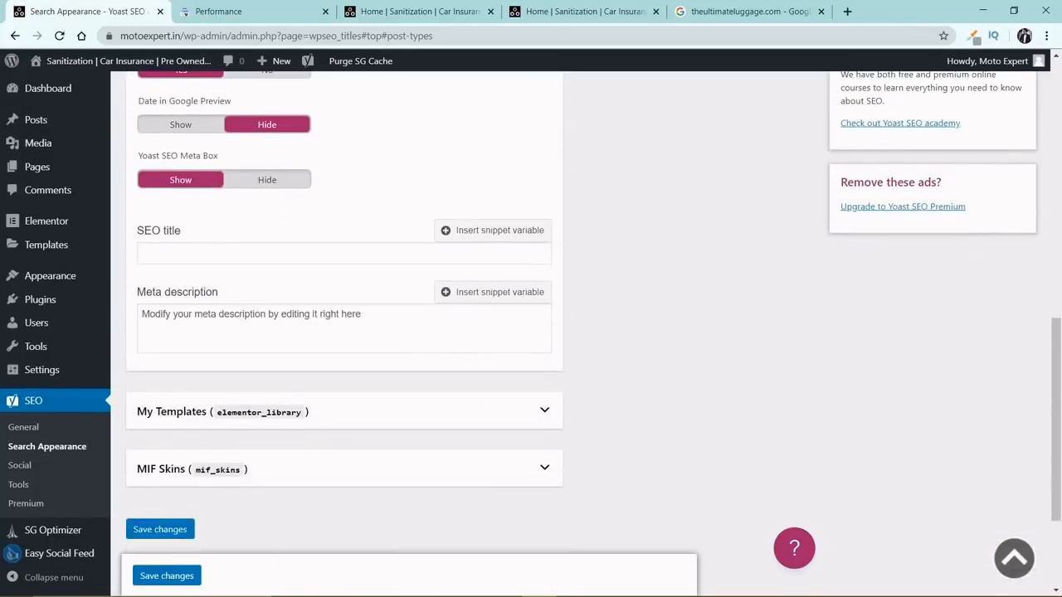
click(257, 254)
key(ctrl+v)
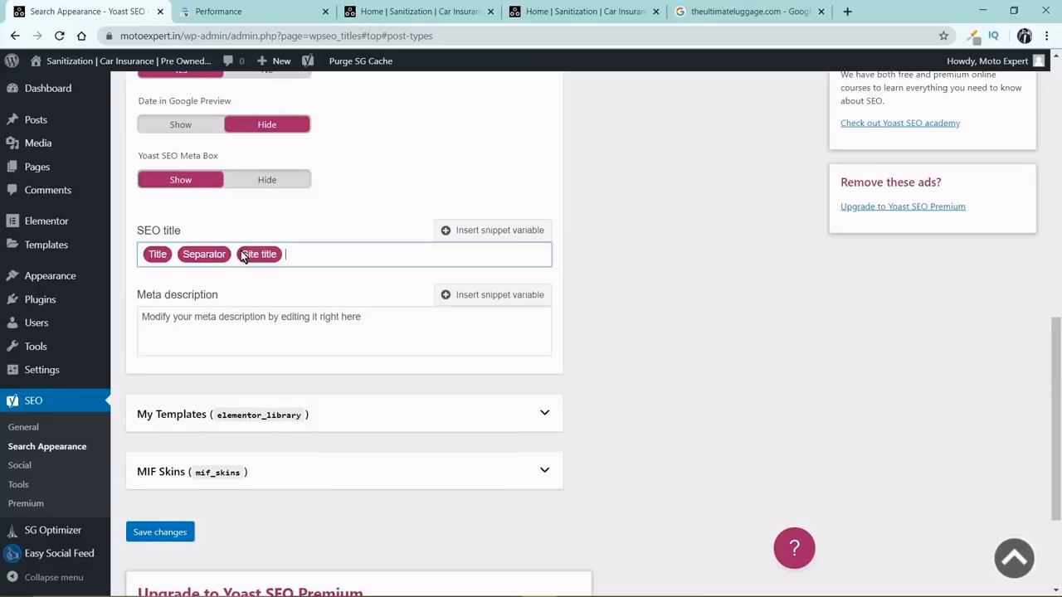
Copy the Excerpt variable from the Posts meta description into the Pages meta description.
scroll(313, 346, up, 5)
click(245, 181)
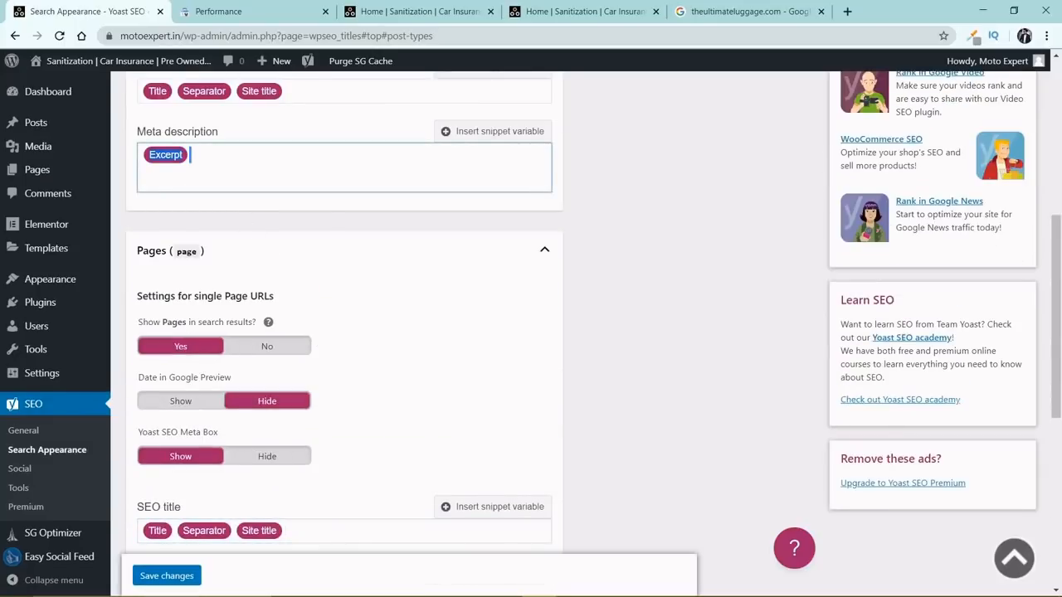
scroll(308, 311, down, 4)
click(277, 258)
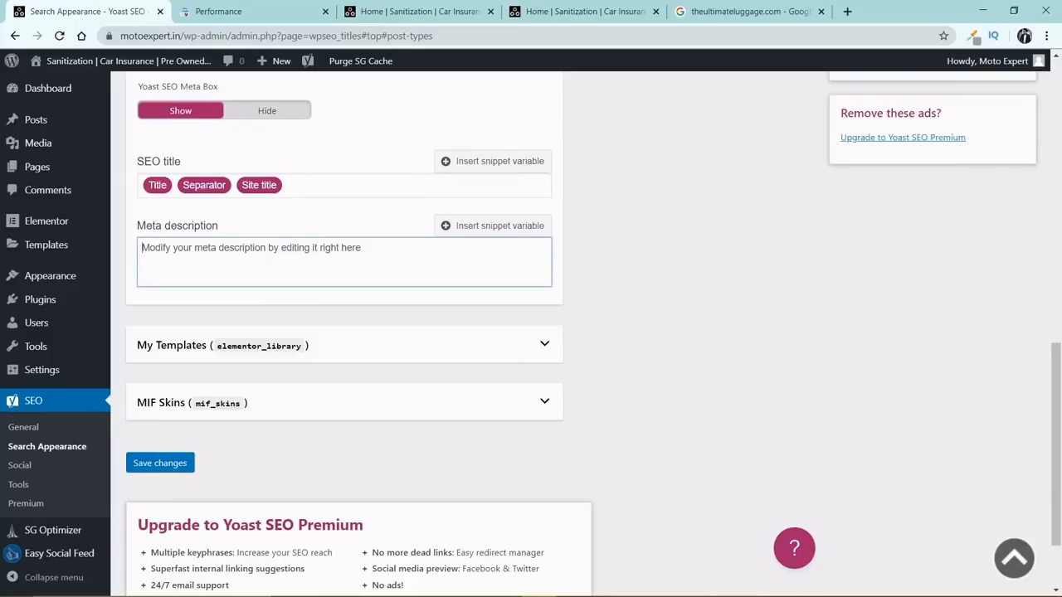
text(Excerpt)
Copy the Pages SEO title template (Title, Separator, Site title) into the SEO title of My Templates.
click(332, 185)
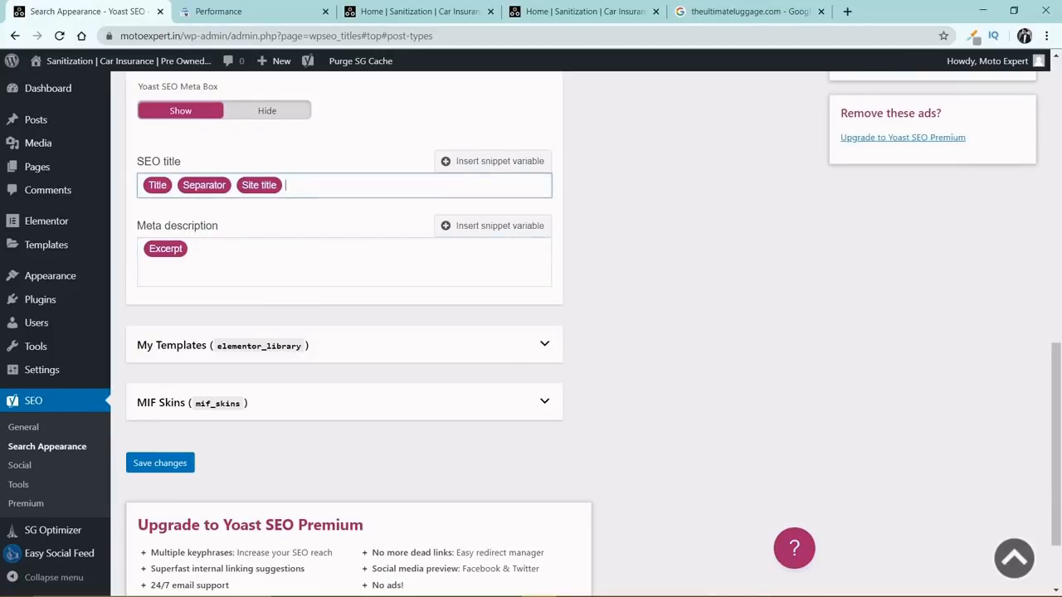
key(ctrl+a)
scroll(306, 199, down, 1)
click(264, 241)
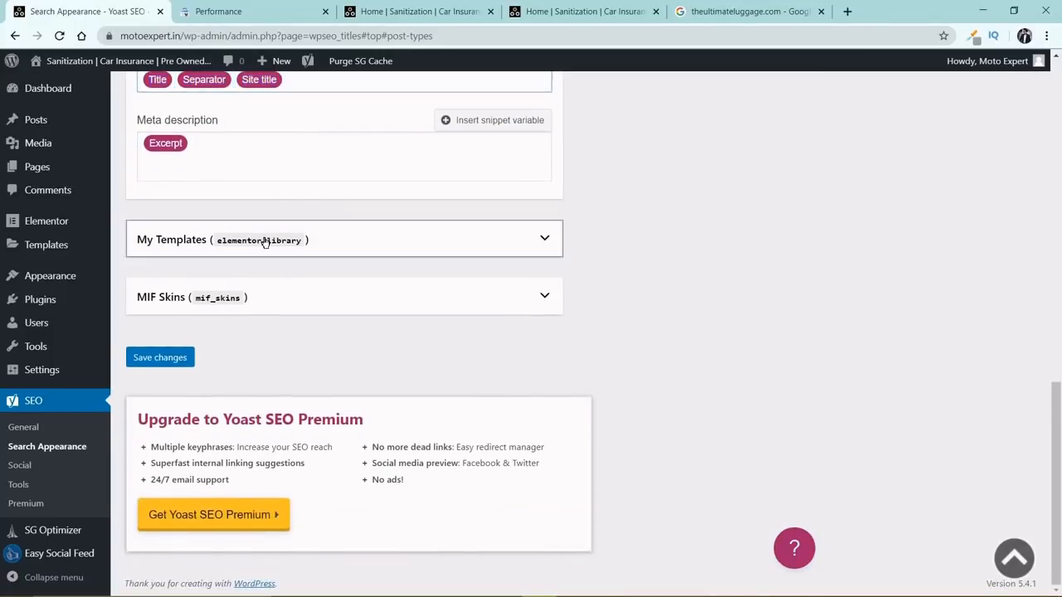
scroll(262, 302, down, 2)
scroll(262, 301, down, 1)
click(263, 309)
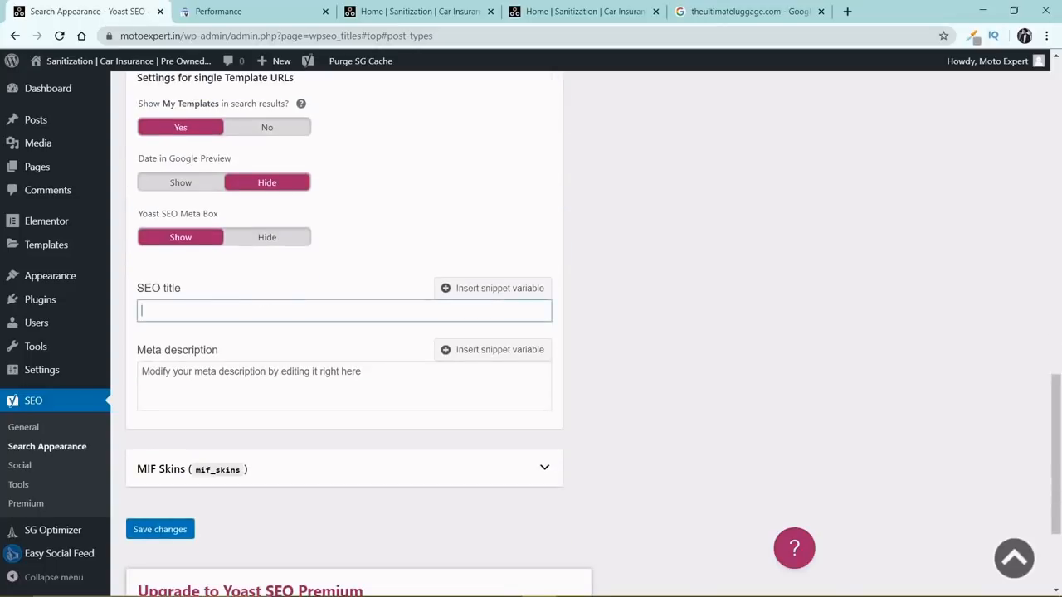
key(ctrl+v)
Copy the Excerpt variable from the Pages meta description into the My Templates meta description.
scroll(276, 269, up, 3)
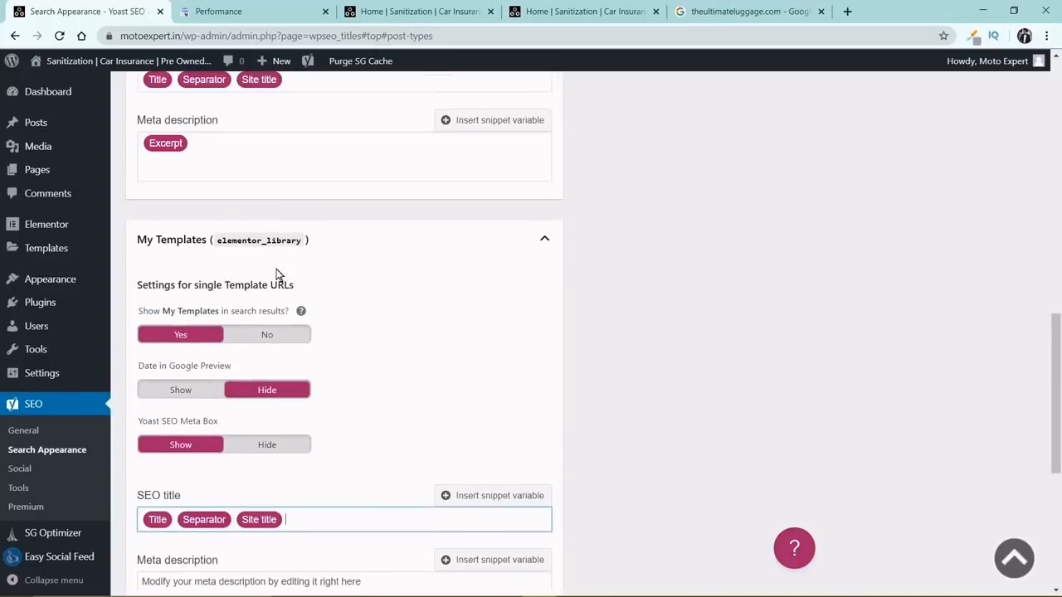
click(269, 157)
key(ctrl+a)
scroll(261, 291, down, 4)
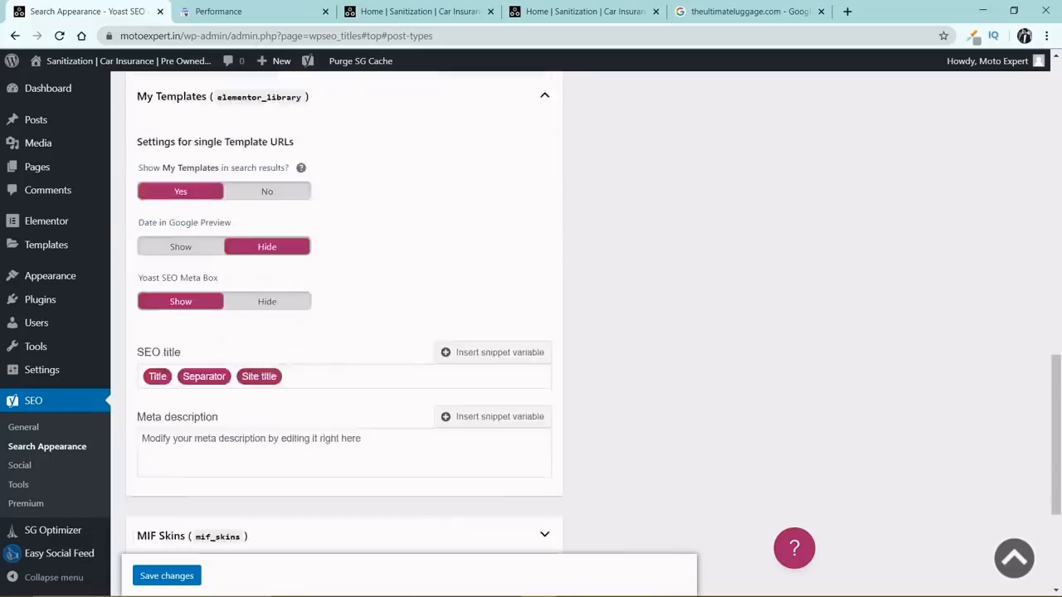
scroll(261, 296, down, 1)
click(261, 248)
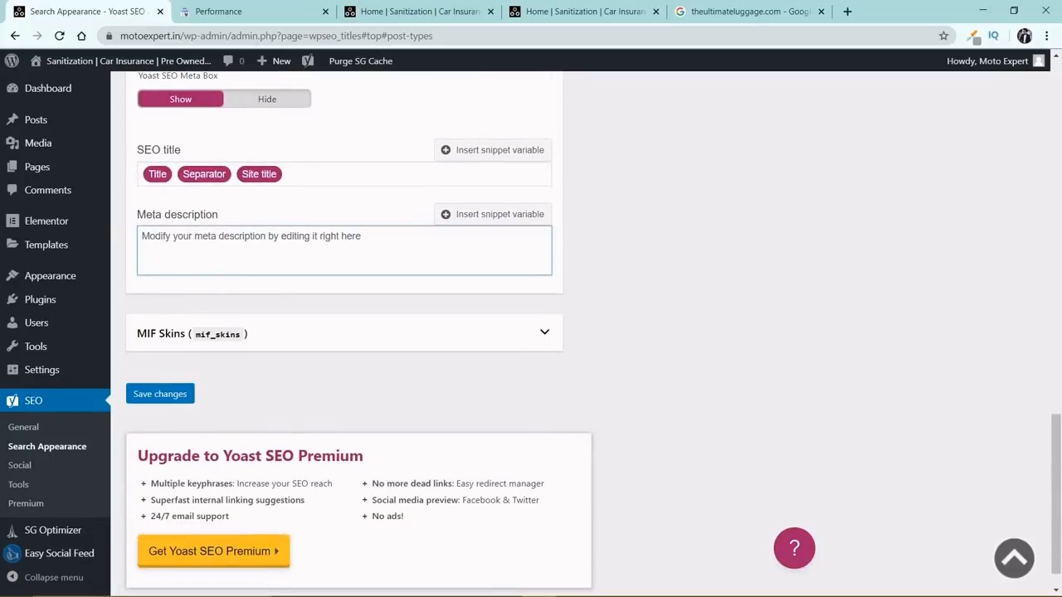
key(ctrl+v)
Expand the MIF Skins content type and paste the Excerpt variable into its meta description.
click(225, 332)
scroll(232, 320, down, 3)
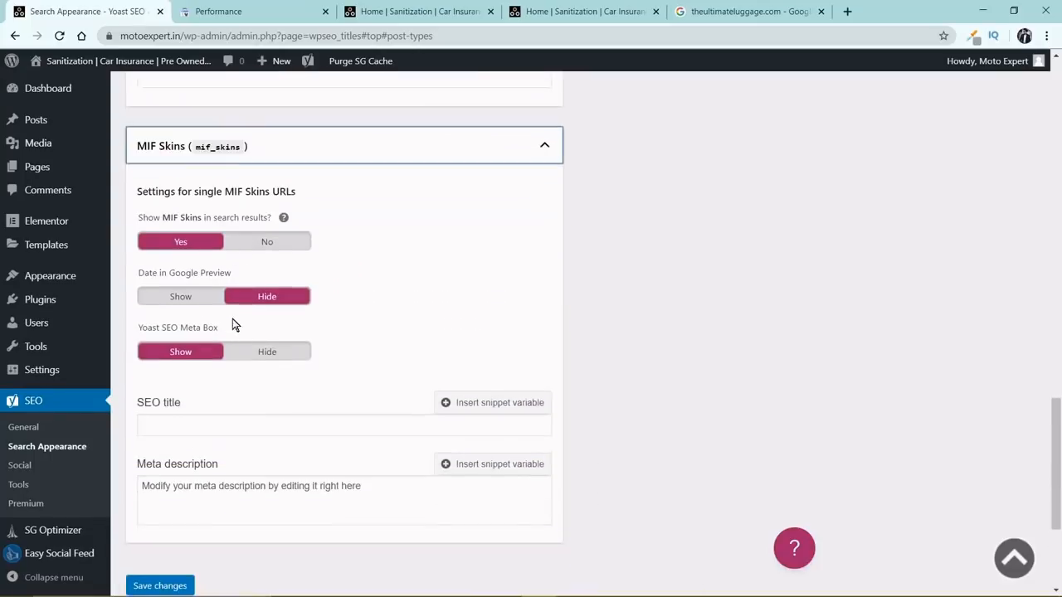
scroll(232, 324, down, 1)
click(249, 402)
key(ctrl+v)
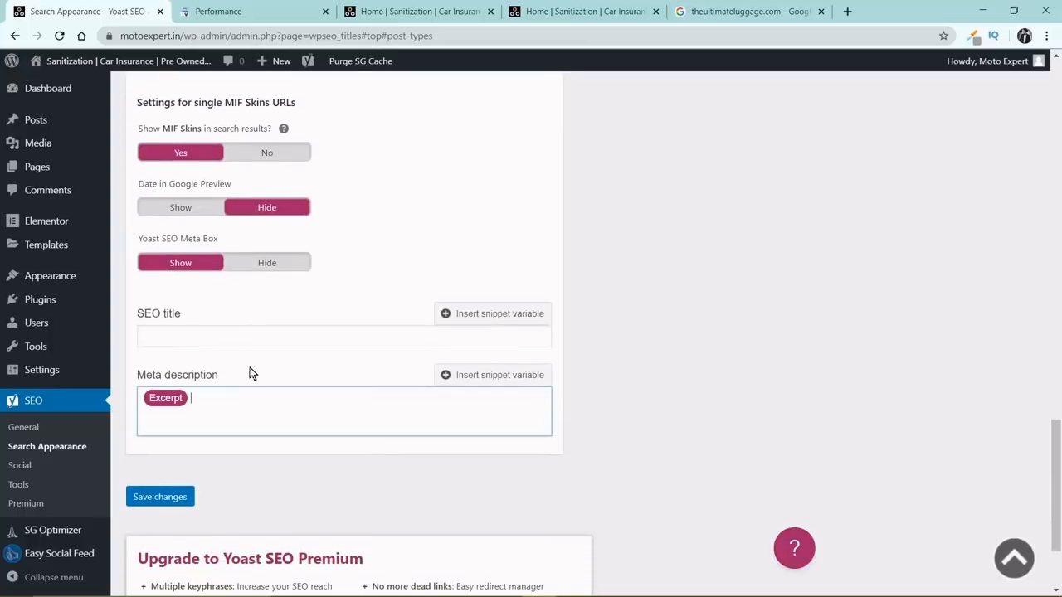
Copy the My Templates SEO title template (Title, Separator, Site title) into the MIF Skins SEO title and save the changes.
scroll(249, 374, up, 4)
click(285, 243)
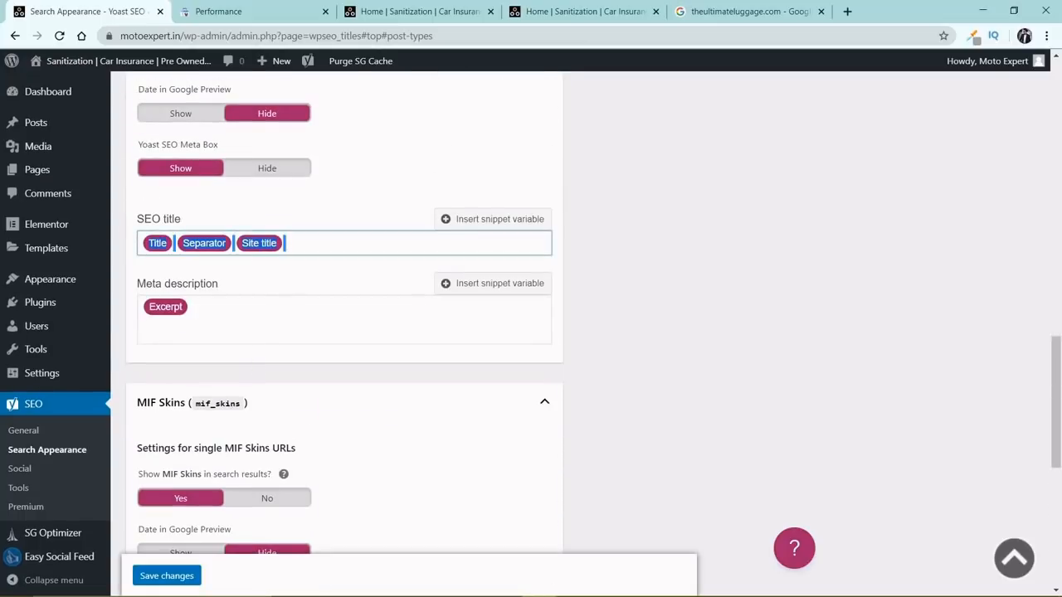
scroll(305, 253, down, 6)
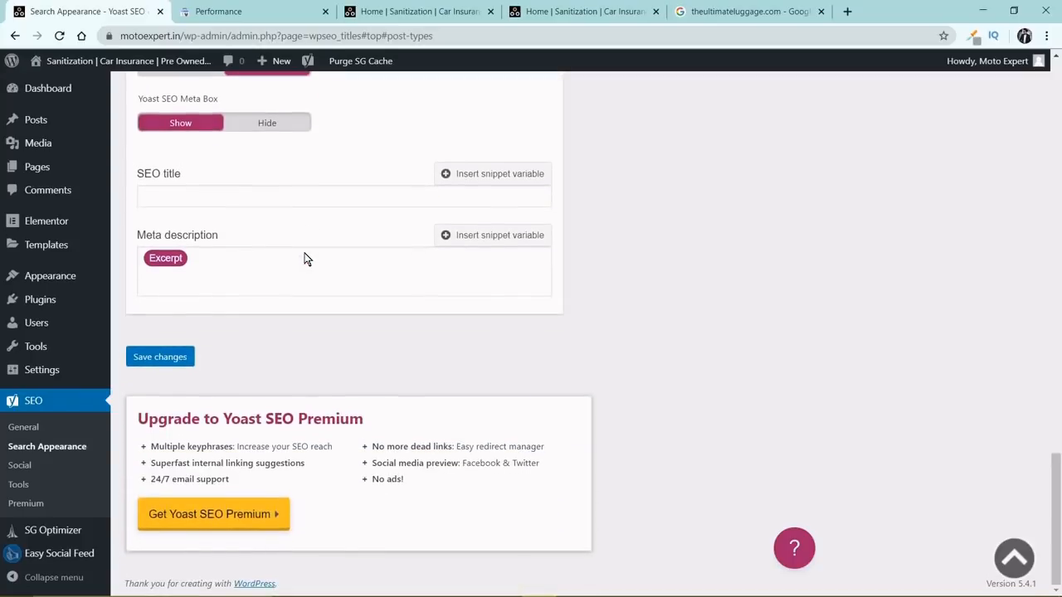
click(281, 196)
key(ctrl+v)
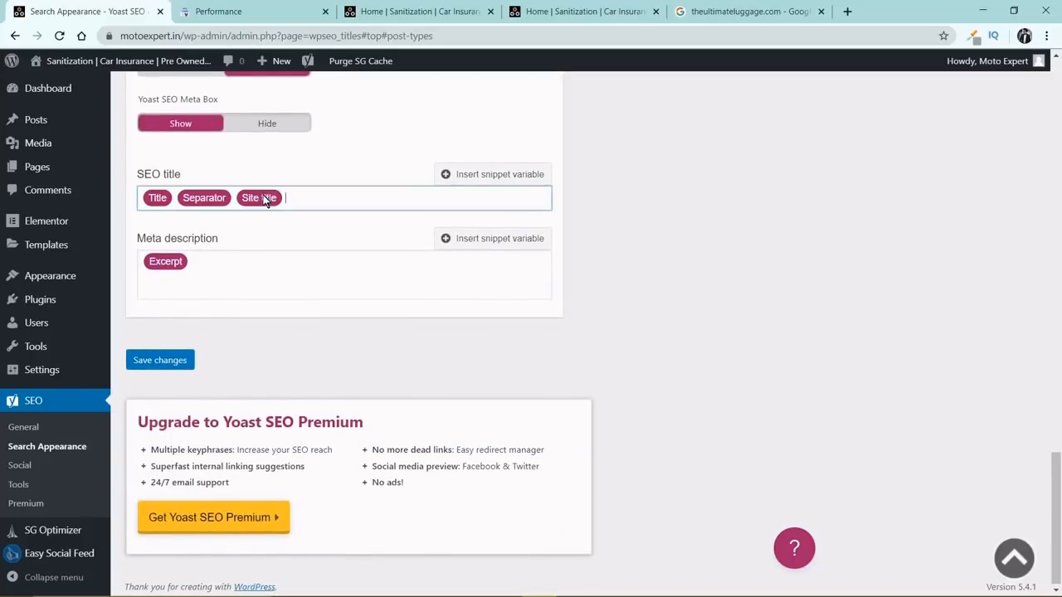
click(164, 365)
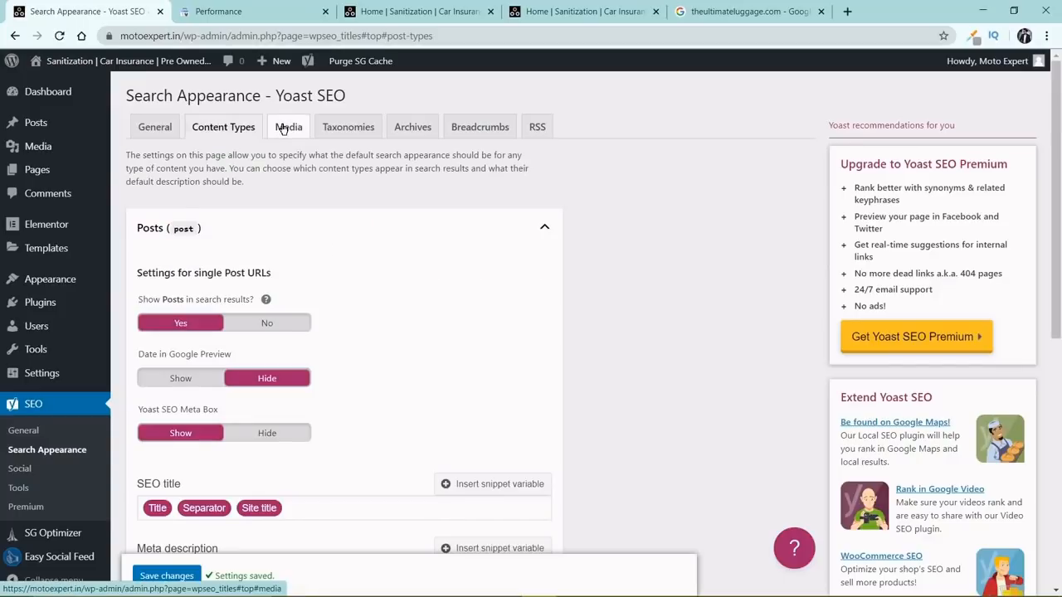
View the Media and Taxonomies settings of Search Appearance, and open the post Categories page in a new browser tab.
click(283, 130)
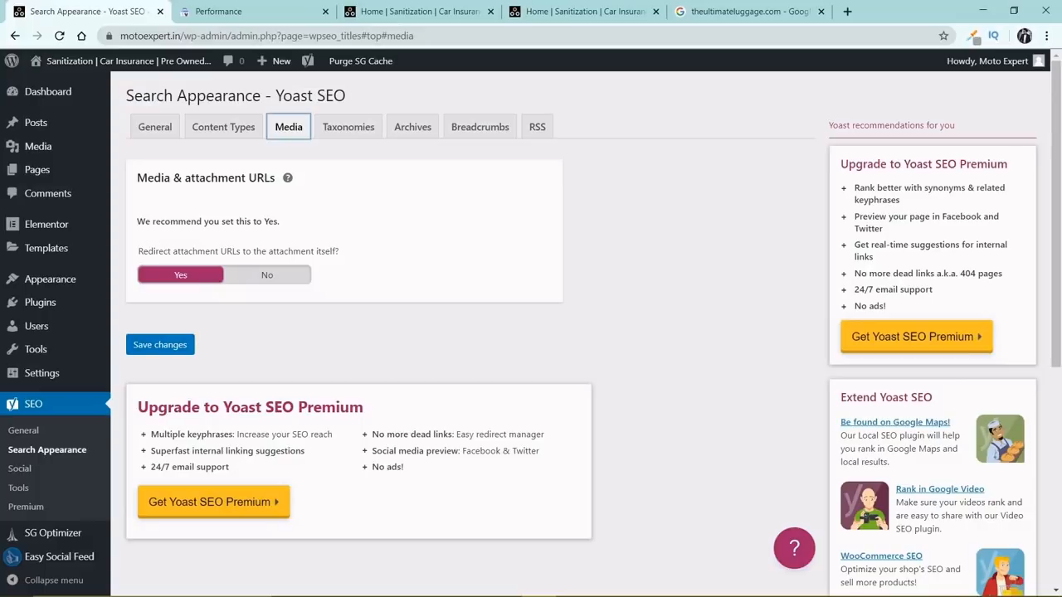
click(349, 133)
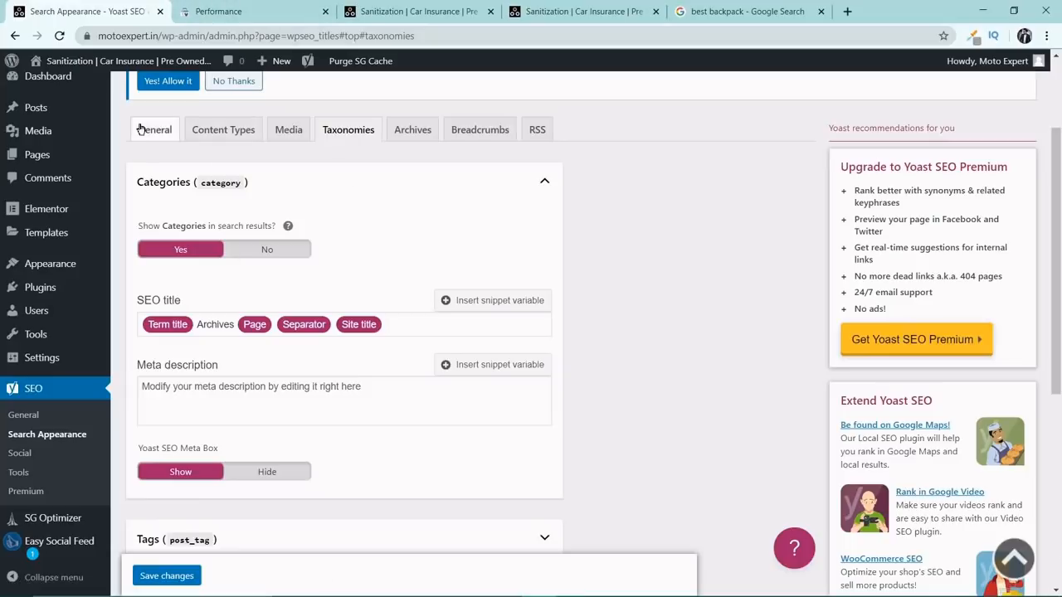
mouse_move(75, 116)
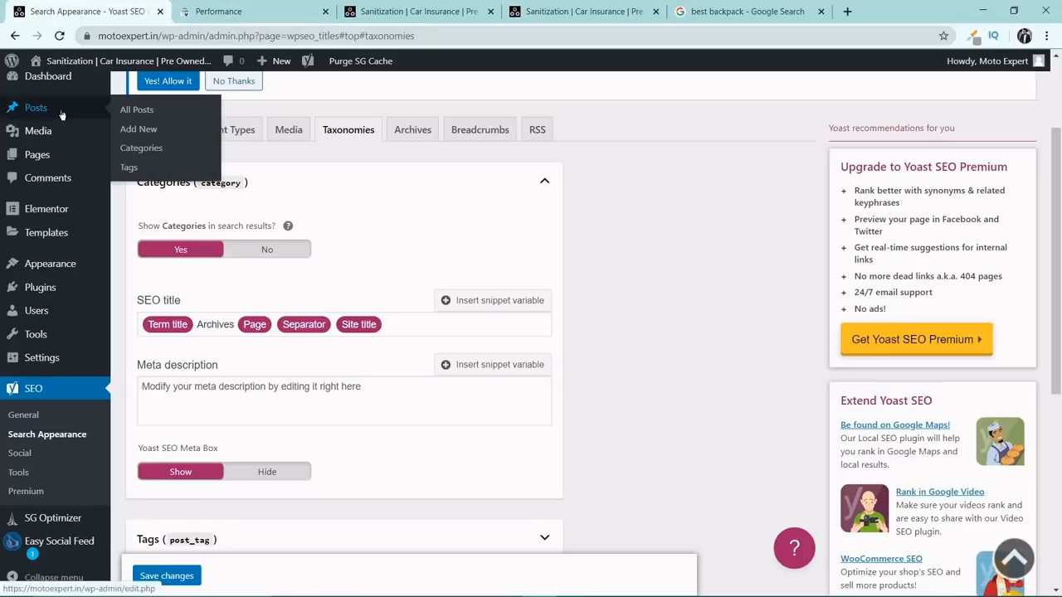
right_click(150, 147)
click(199, 158)
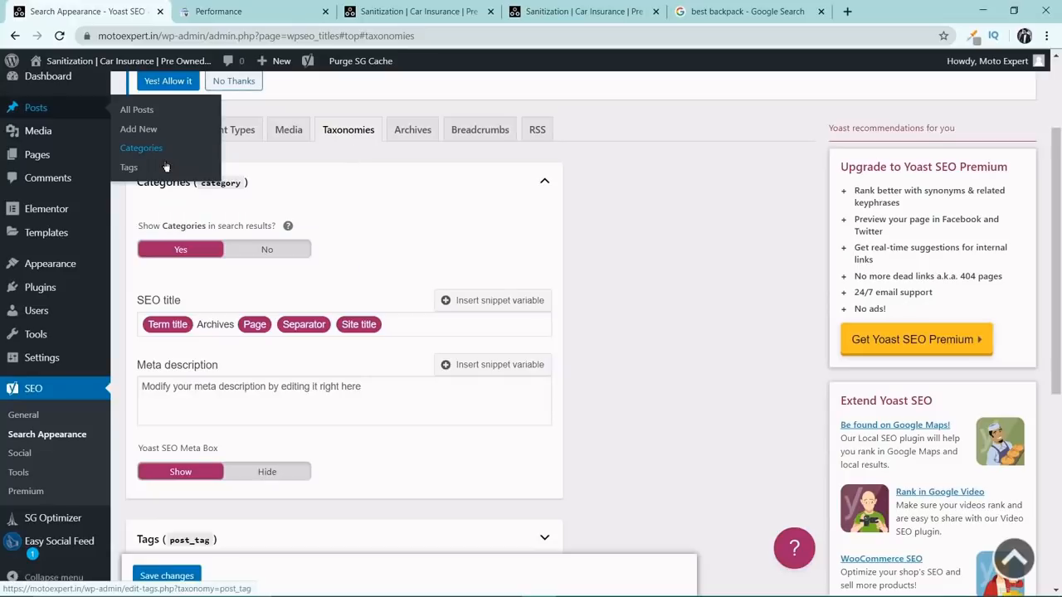
click(211, 8)
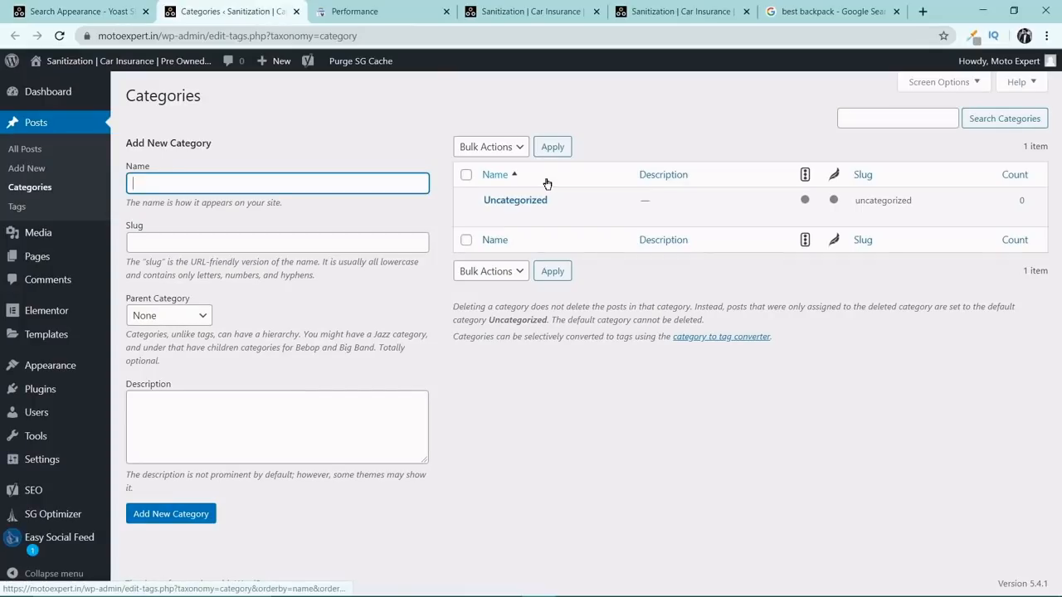
Edit the Uncategorized category, changing its name to Media and its slug to media.
mouse_move(509, 207)
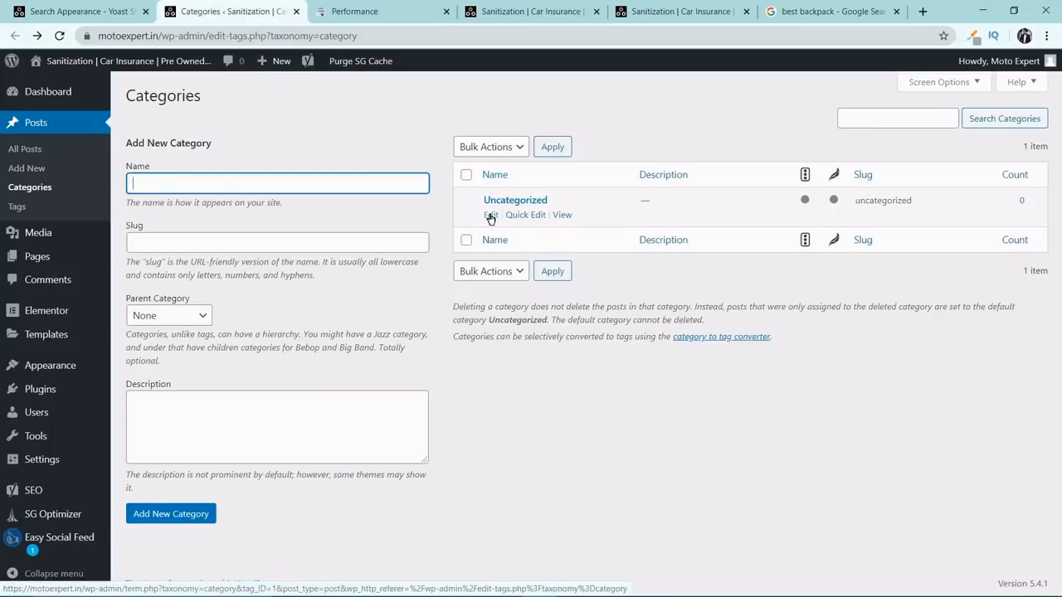
click(491, 215)
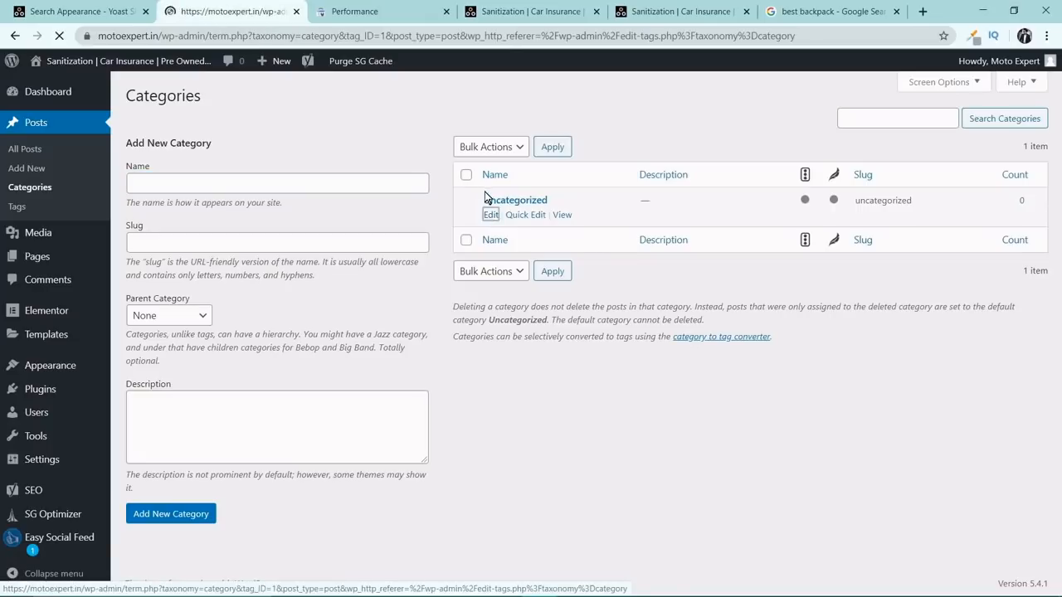
scroll(359, 183, down, 1)
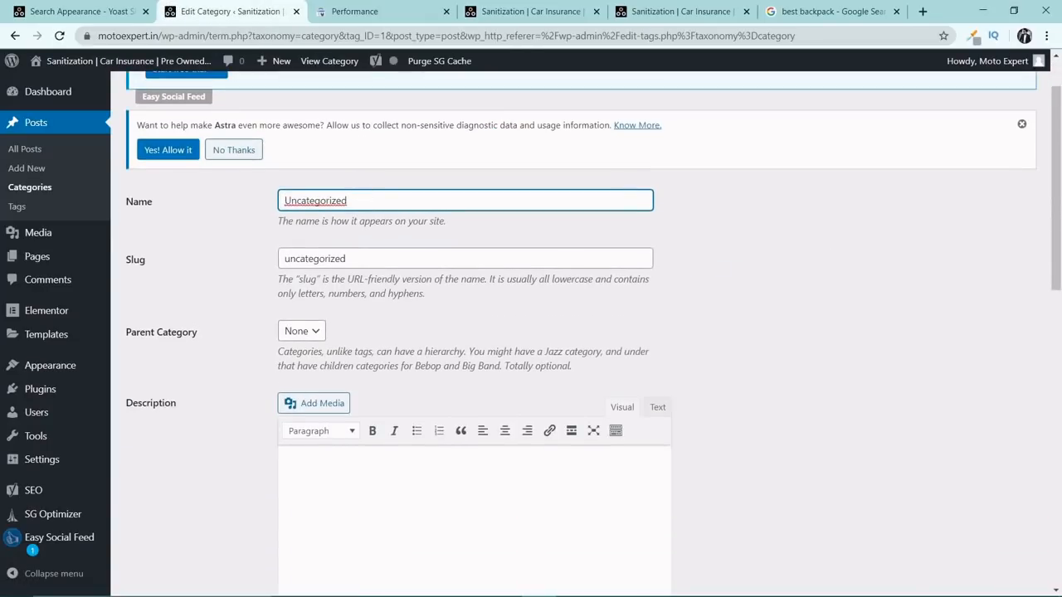
drag(368, 199, 264, 200)
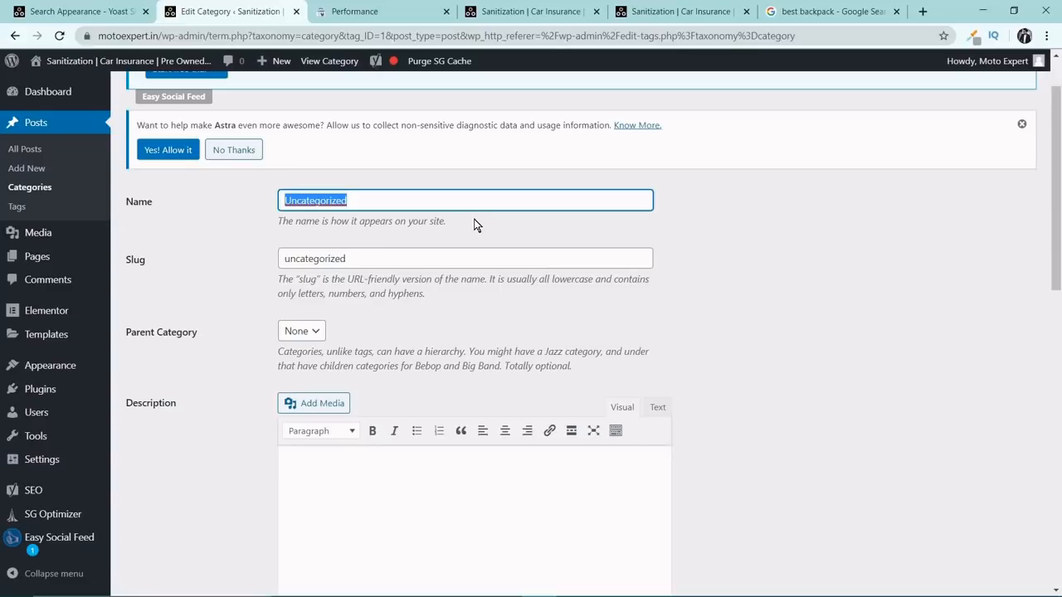
text(Media)
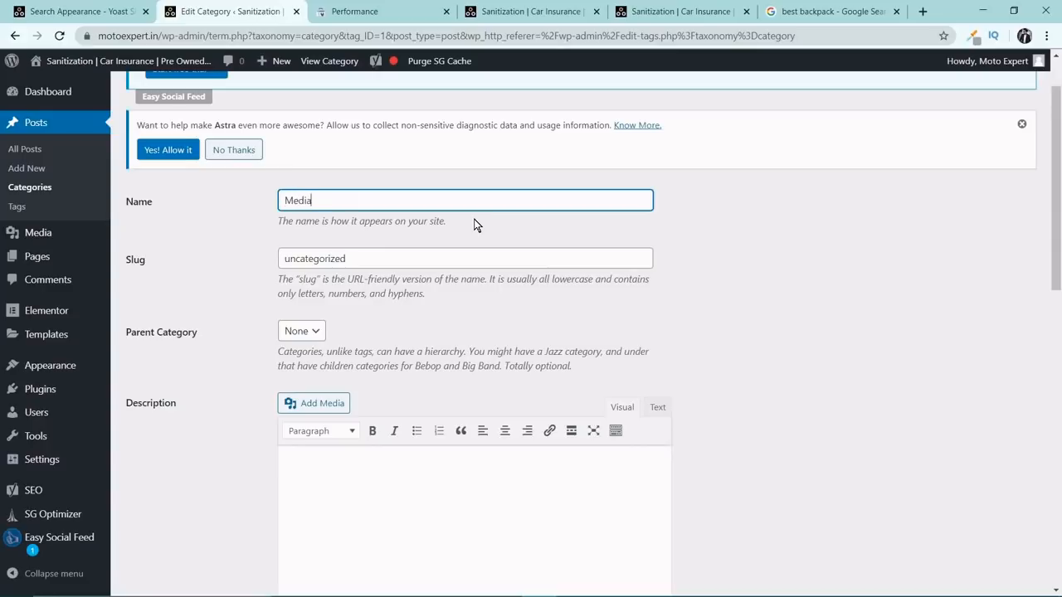
key(Tab)
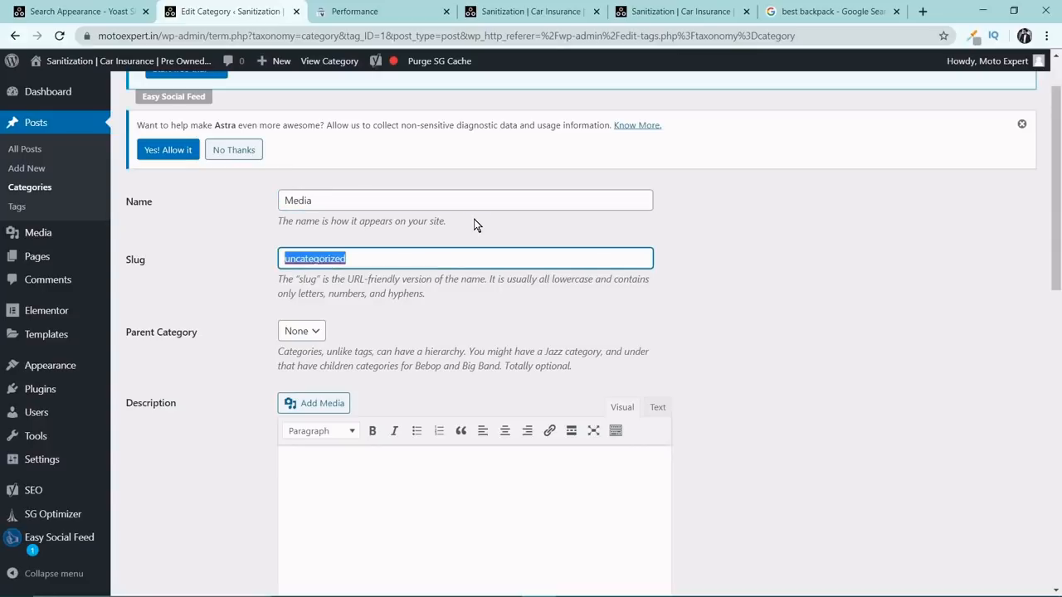
text(media)
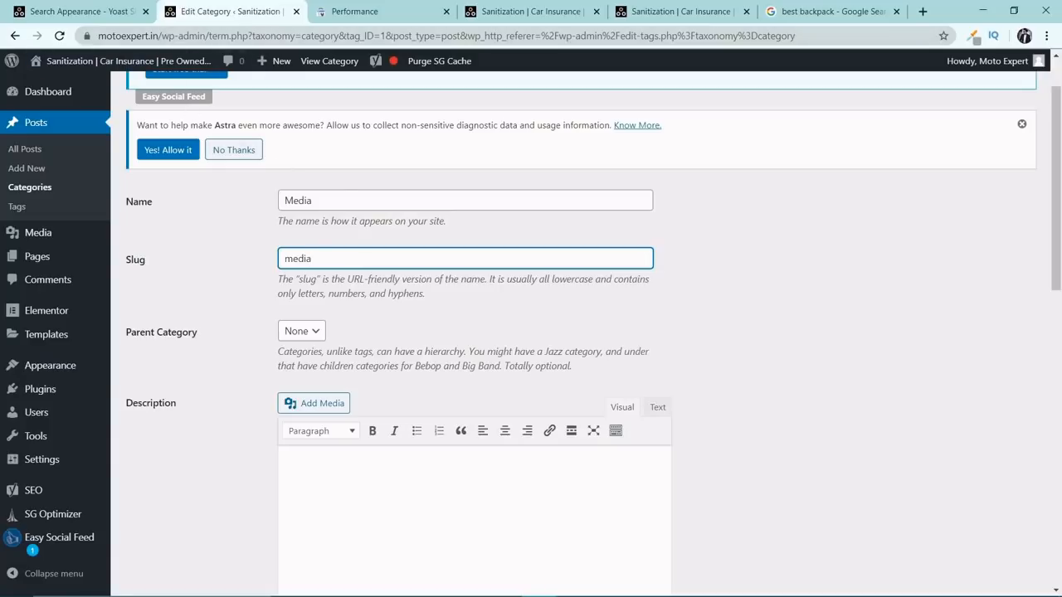
Write the category description "Here, we talk about the best media and cameras etc.".
scroll(332, 183, down, 2)
click(334, 347)
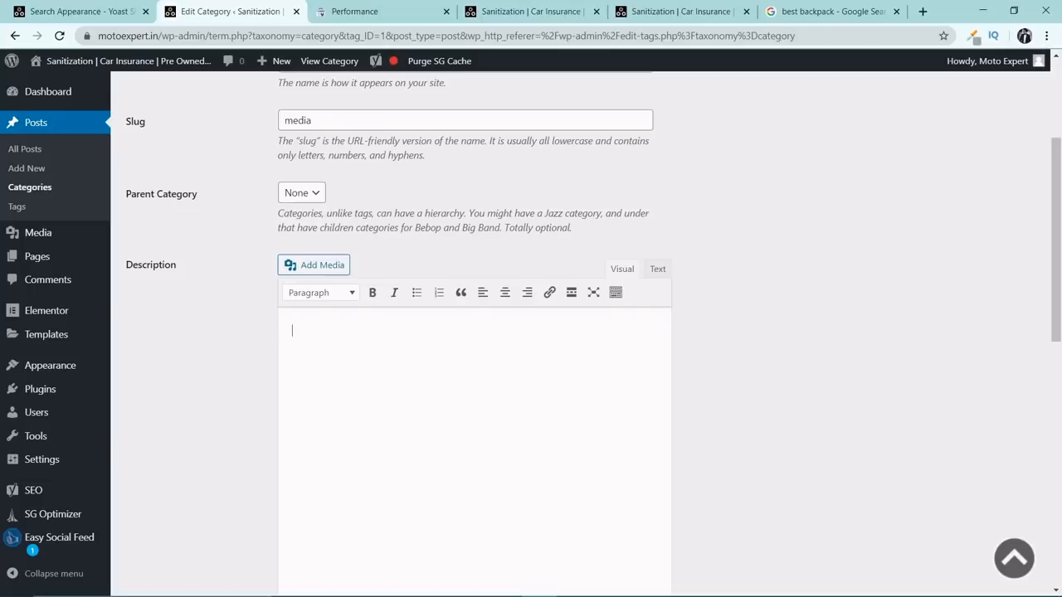
text(Here, we talk about the best media )
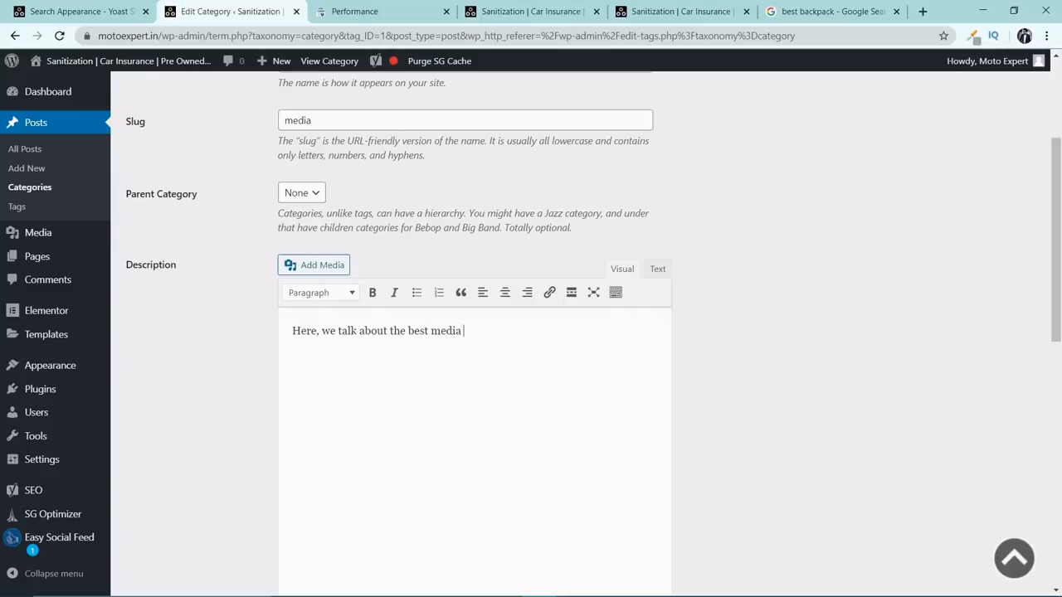
text(and)
text( camrea)
text(as etc.)
scroll(456, 367, up, 3)
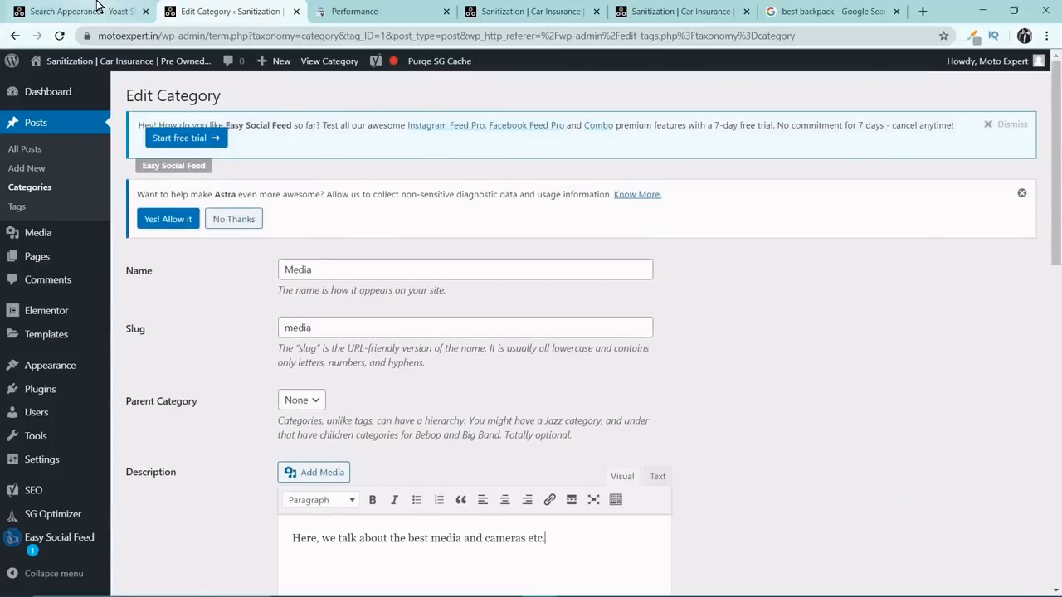
Return to the Taxonomies settings and replace the Categories SEO title template with only the Title variable.
click(97, 6)
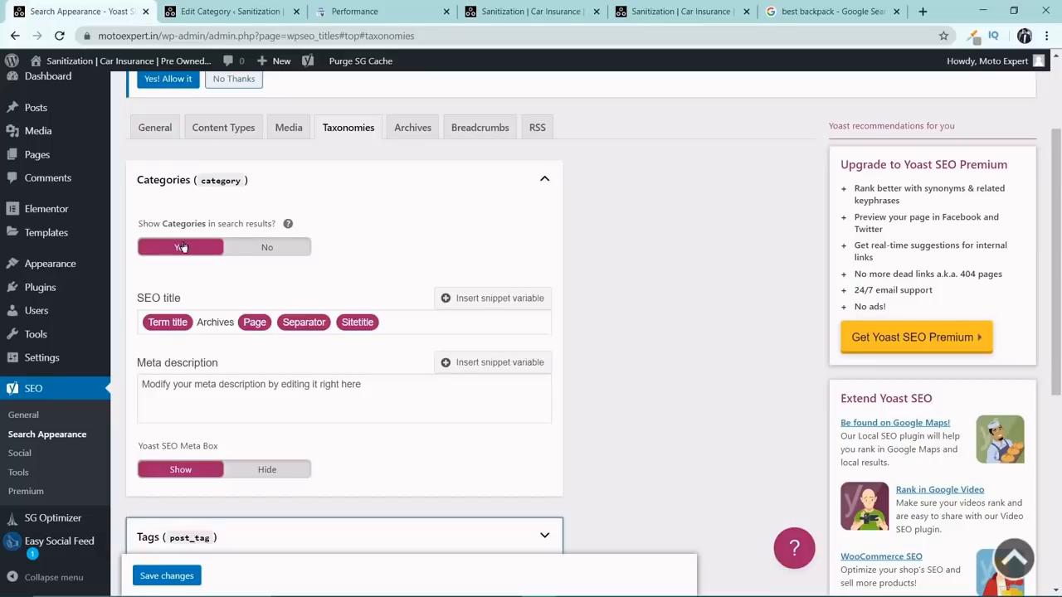
scroll(181, 247, down, 1)
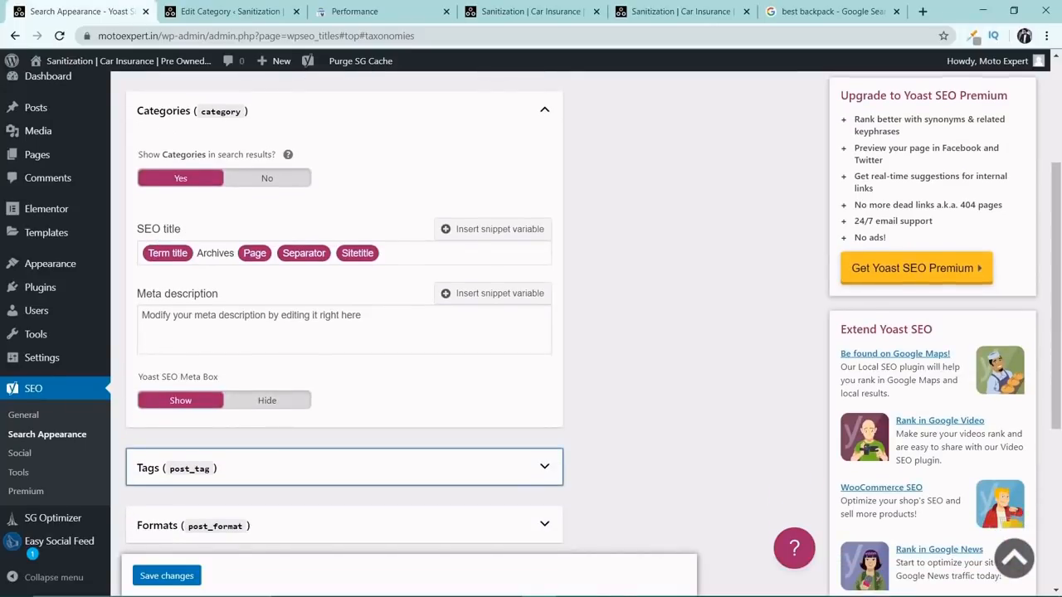
click(385, 253)
key(BackSpace)
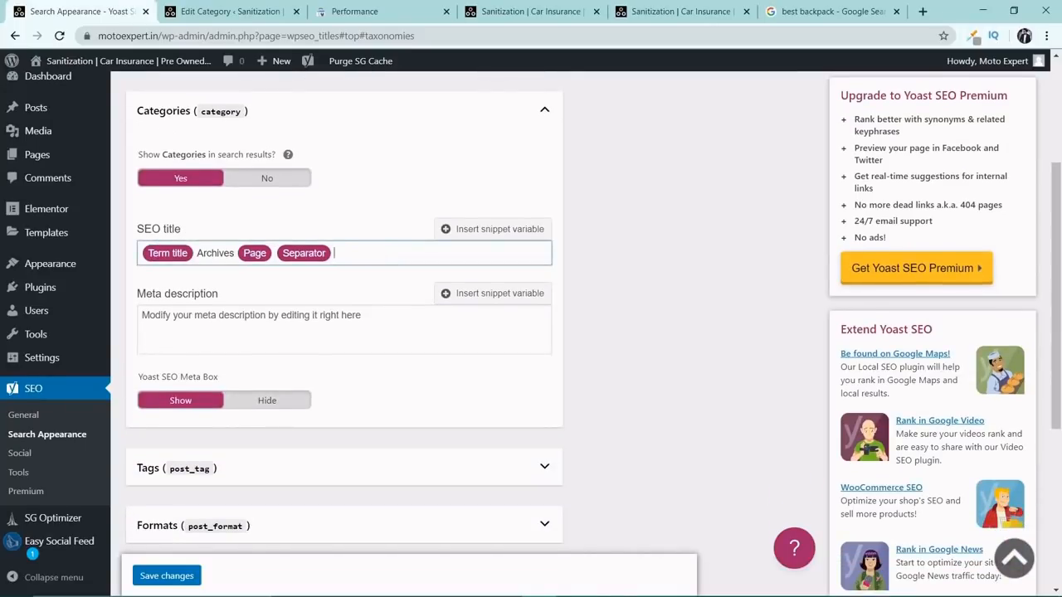
key(BackSpace)
key(BackSpace)
key(BackSpace)
key(BackSpace)
key(BackSpace)
key(BackSpace)
key(BackSpace)
key(BackSpace)
key(BackSpace)
key(BackSpace)
key(BackSpace)
key(BackSpace)
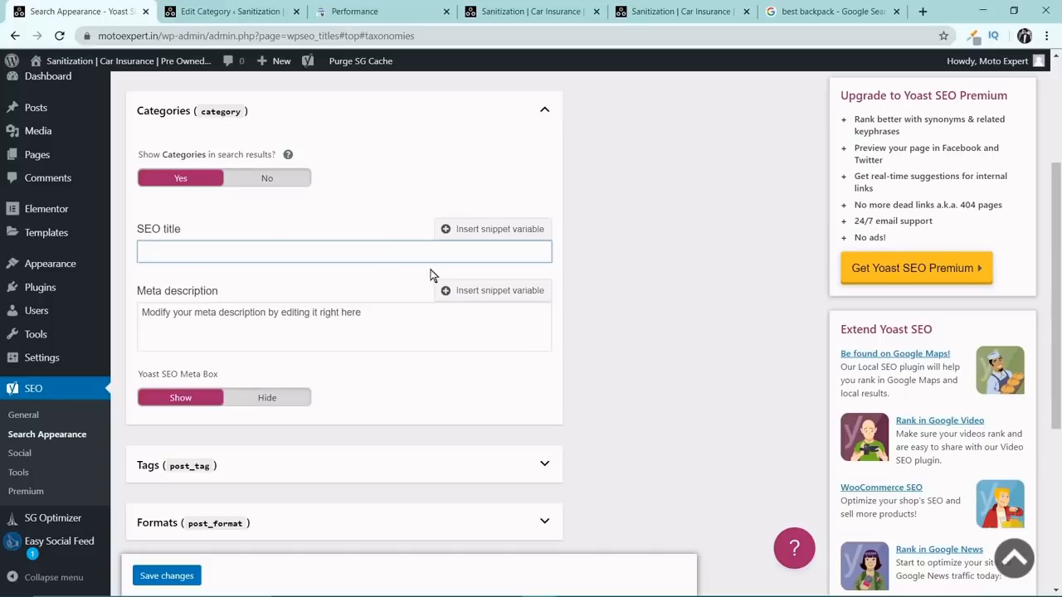
text(%)
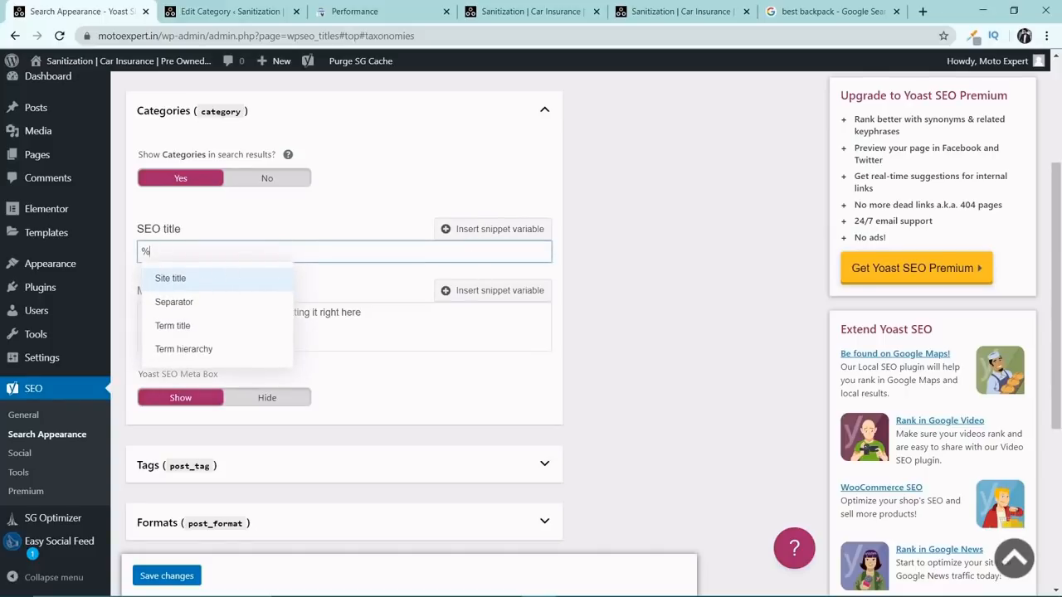
text(t)
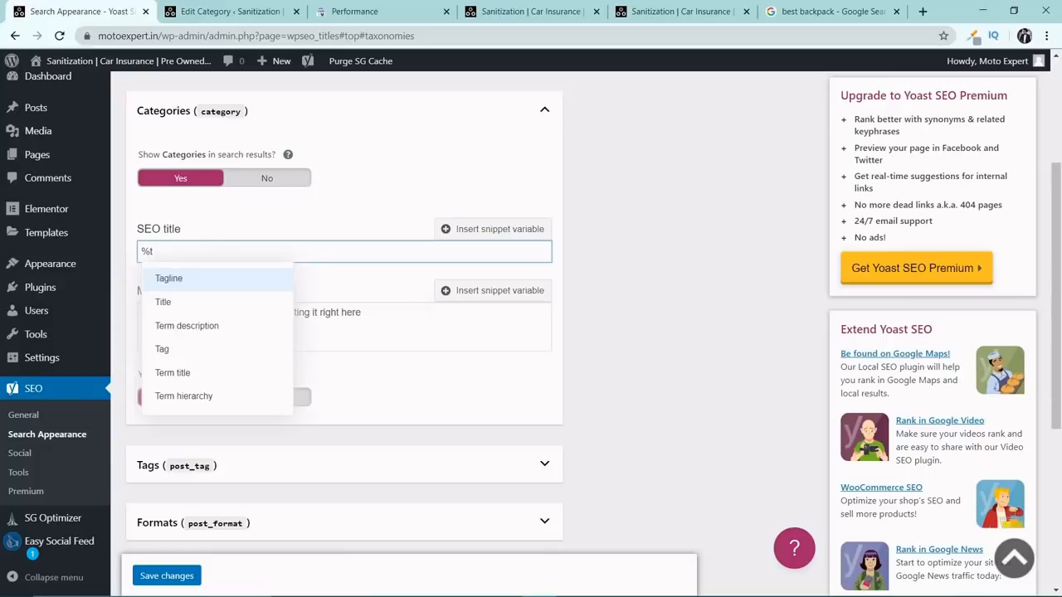
text(it)
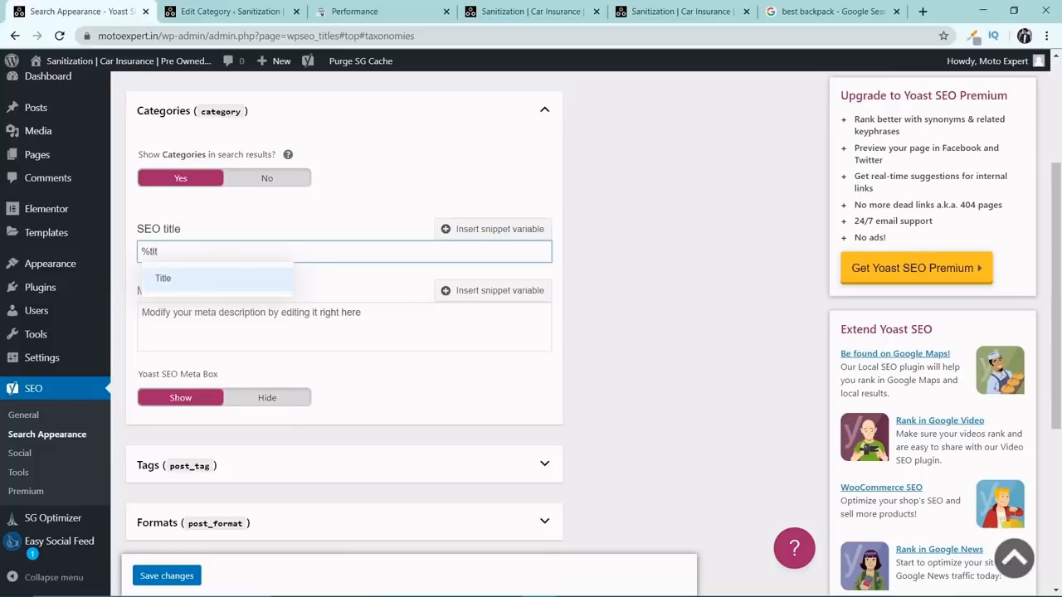
click(199, 280)
Insert the Excerpt variable into the Categories meta description.
click(204, 326)
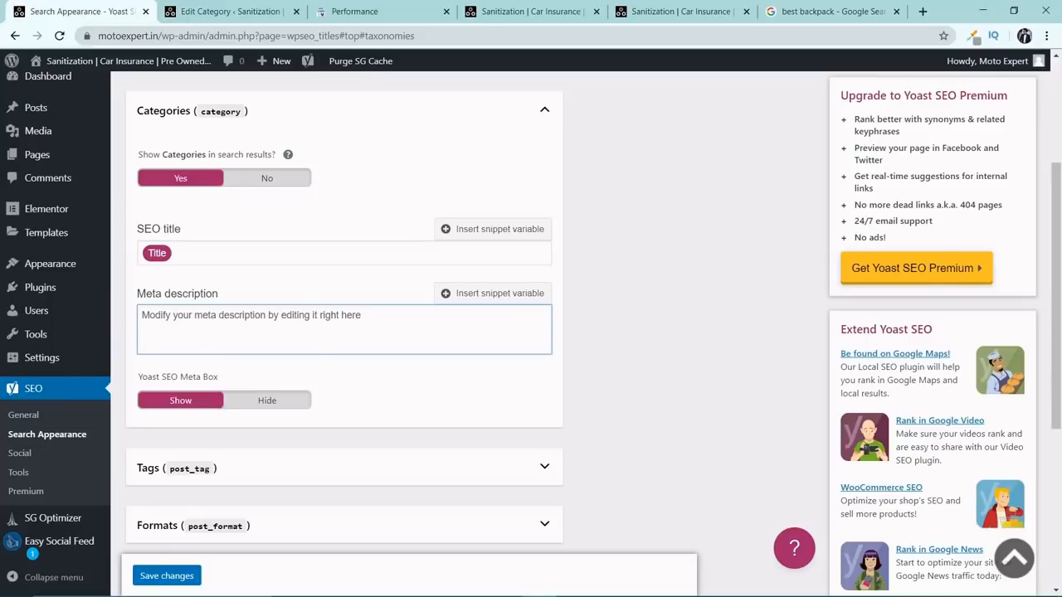
text(%)
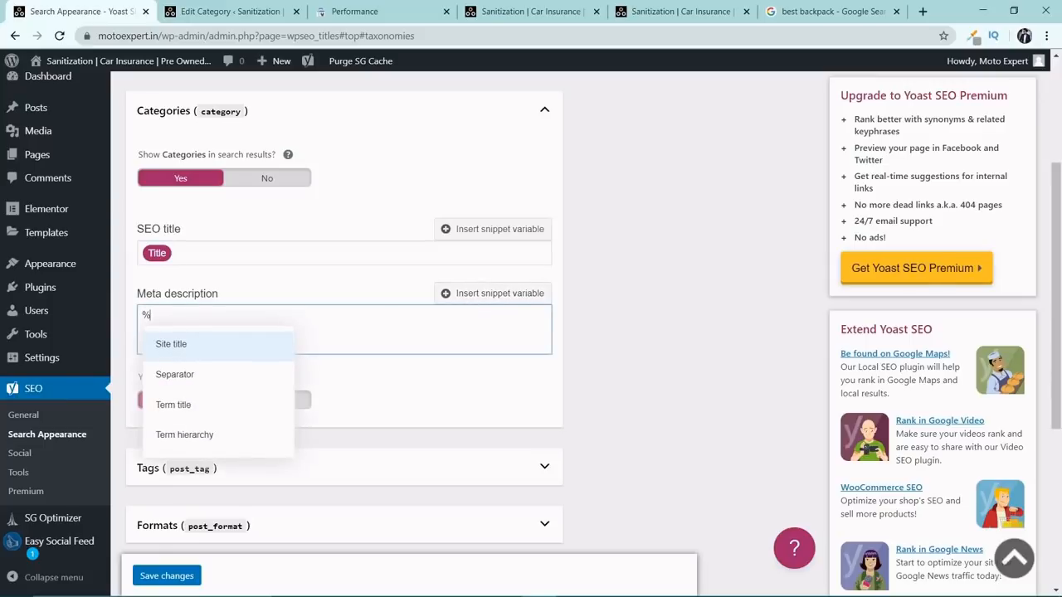
text(exe)
key(BackSpace)
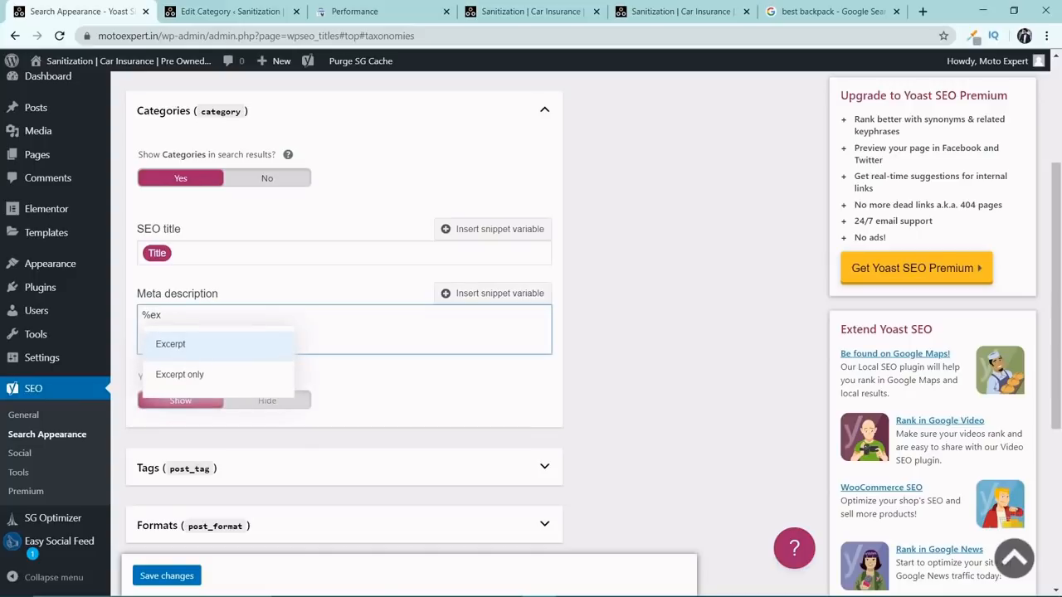
click(253, 343)
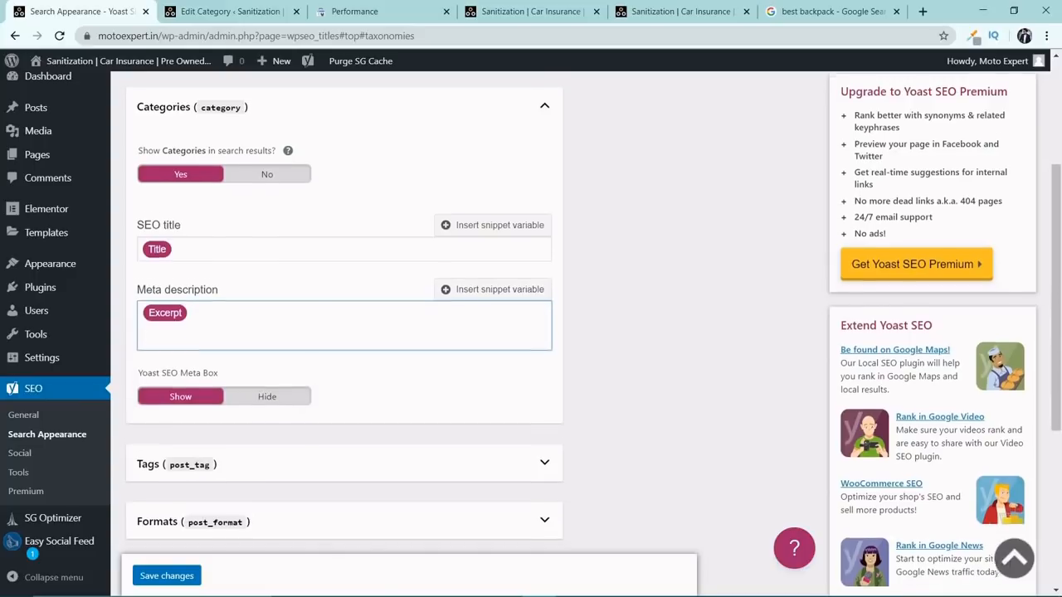
Replace the Tags SEO title template with only the Title variable, copied from the Categories SEO title.
scroll(256, 312, down, 1)
click(209, 186)
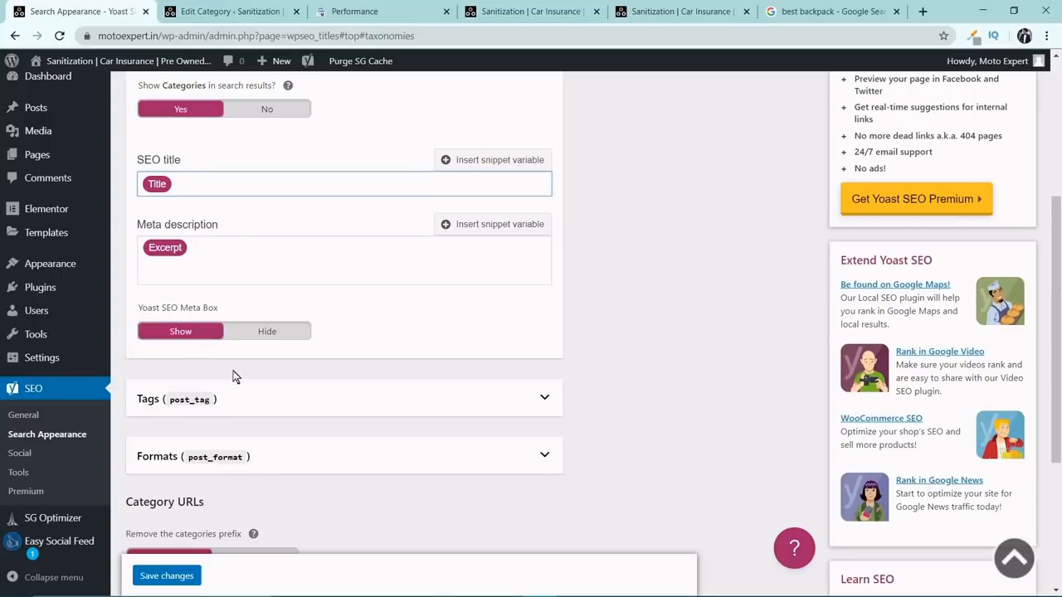
click(214, 408)
scroll(253, 311, down, 2)
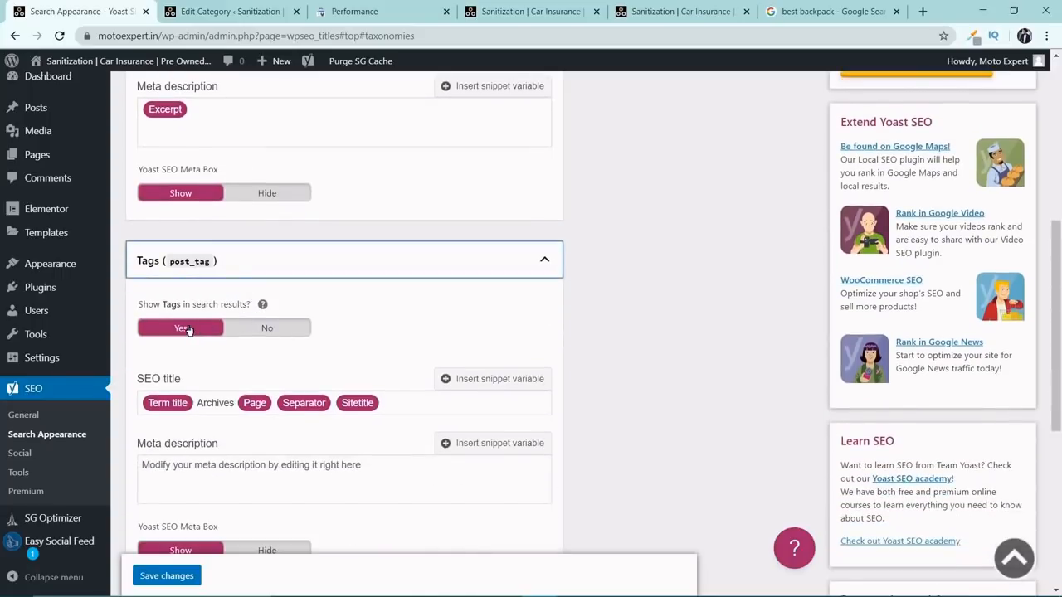
scroll(237, 203, up, 2)
click(237, 185)
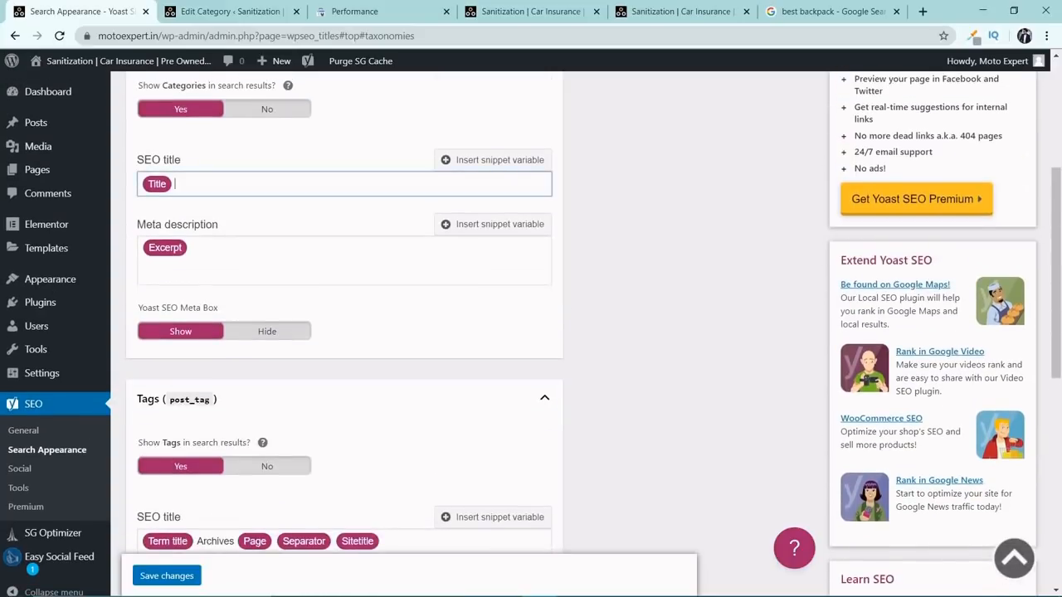
scroll(265, 284, down, 3)
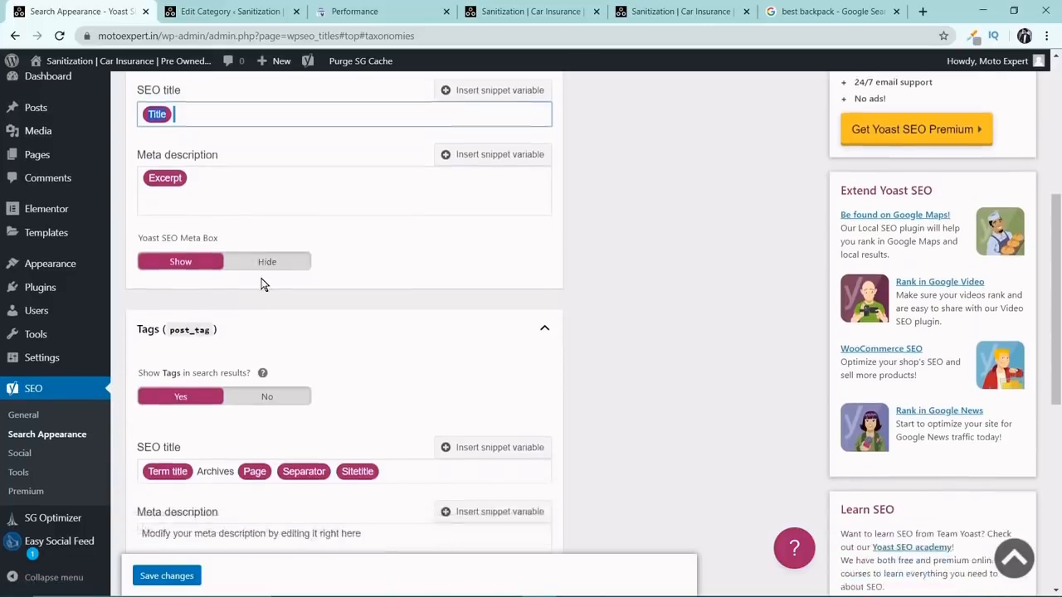
click(382, 334)
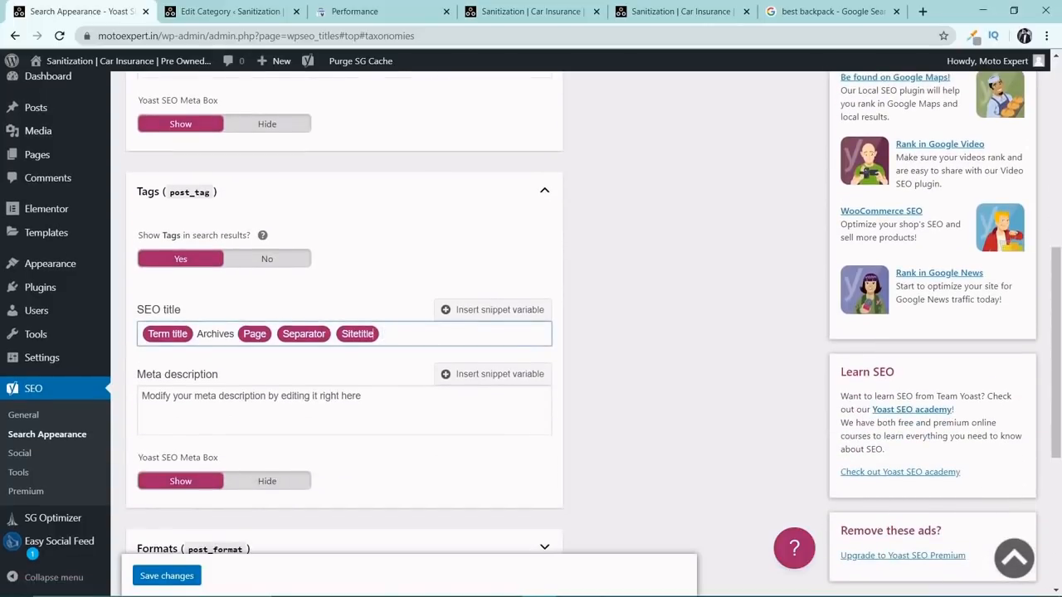
key(BackSpace)
key(BackSpace)
key(BackSpace)
key(BackSpace)
key(BackSpace)
key(BackSpace)
key(BackSpace)
key(BackSpace)
key(BackSpace)
key(BackSpace)
key(BackSpace)
key(BackSpace)
key(BackSpace)
key(BackSpace)
key(BackSpace)
key(BackSpace)
key(BackSpace)
text(Title)
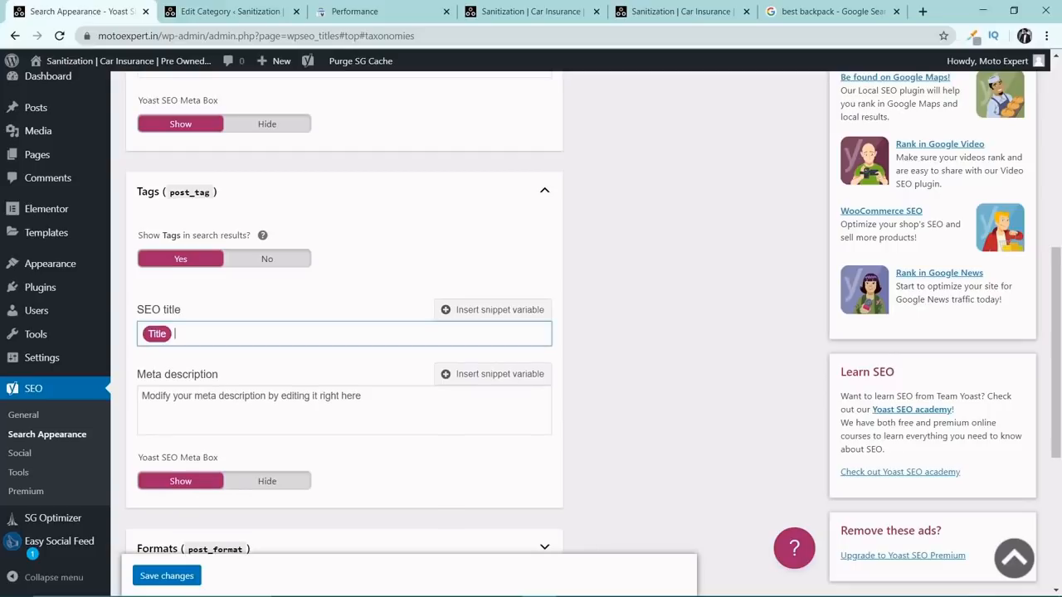
Copy the Excerpt variable from the Categories meta description into the Tags meta description.
scroll(446, 356, up, 3)
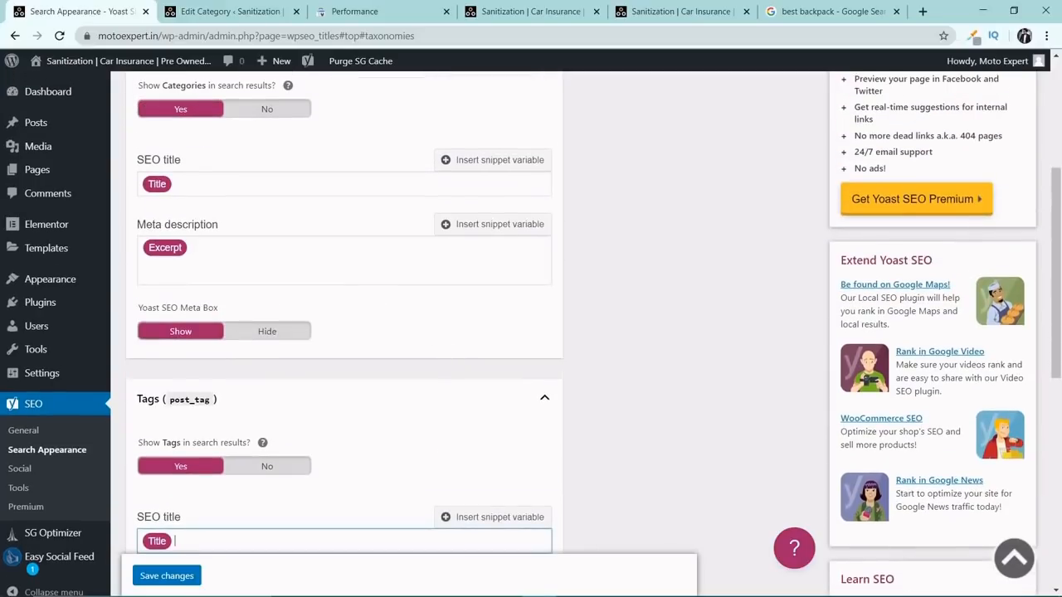
scroll(217, 238, up, 2)
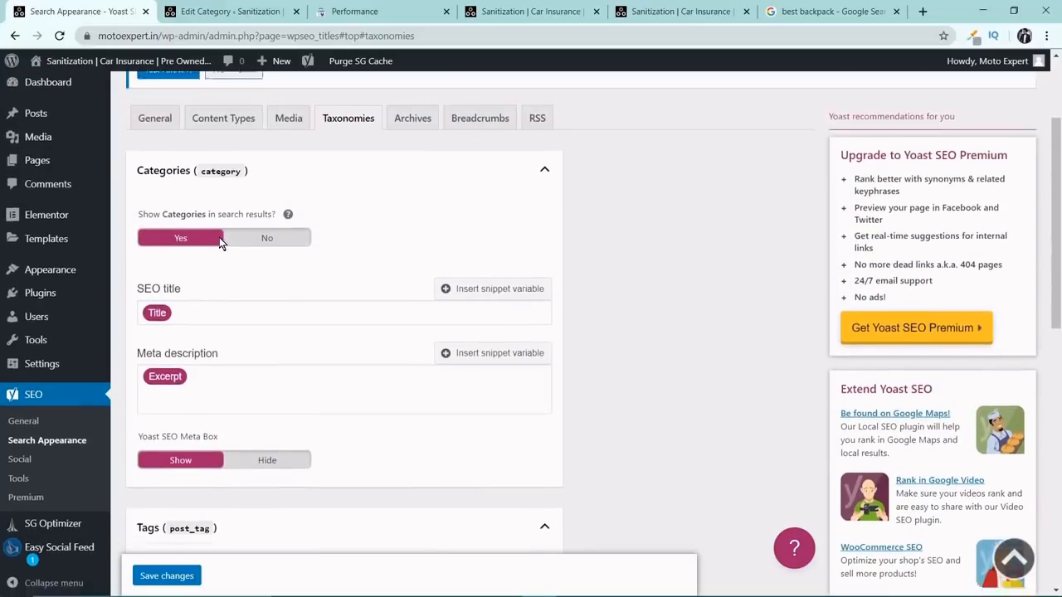
scroll(220, 239, down, 5)
scroll(219, 239, down, 3)
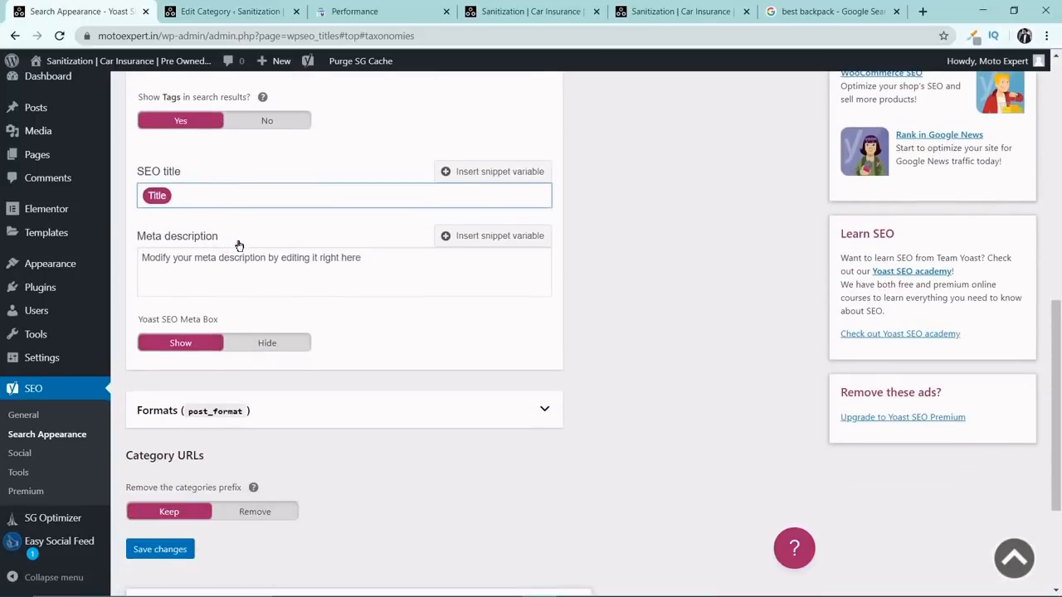
scroll(237, 244, up, 2)
scroll(263, 171, up, 2)
click(263, 181)
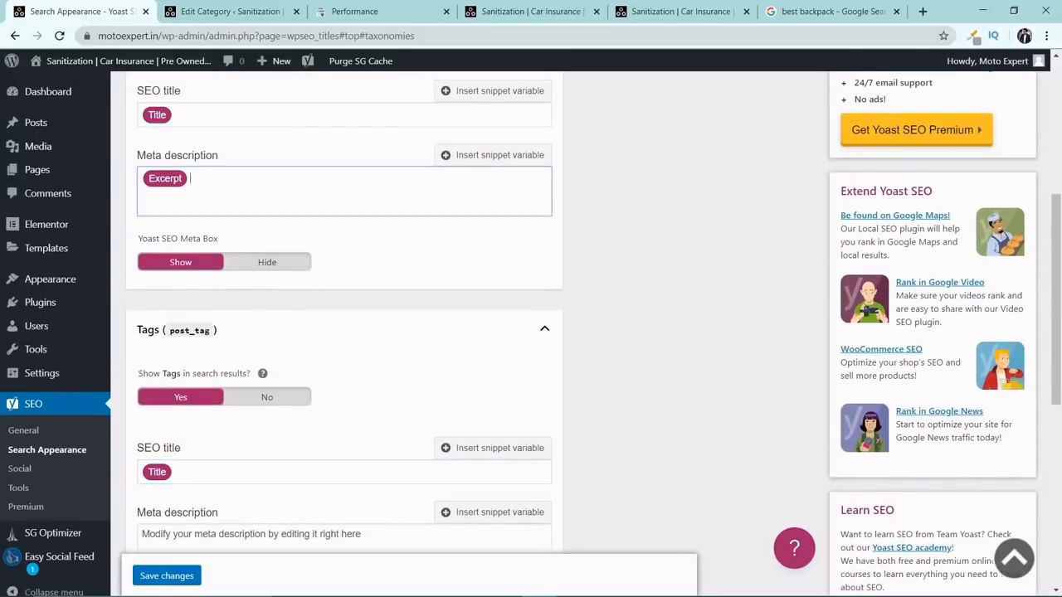
scroll(306, 156, down, 4)
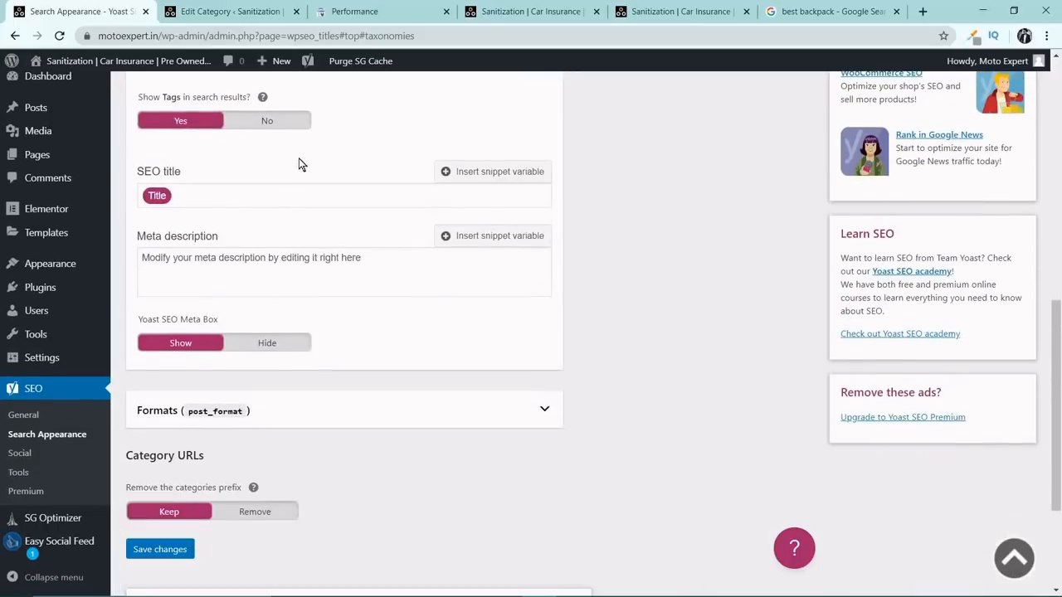
click(236, 254)
text(Excerpt)
Expand the Formats taxonomy settings and paste the Excerpt variable into its meta description.
scroll(239, 240, down, 3)
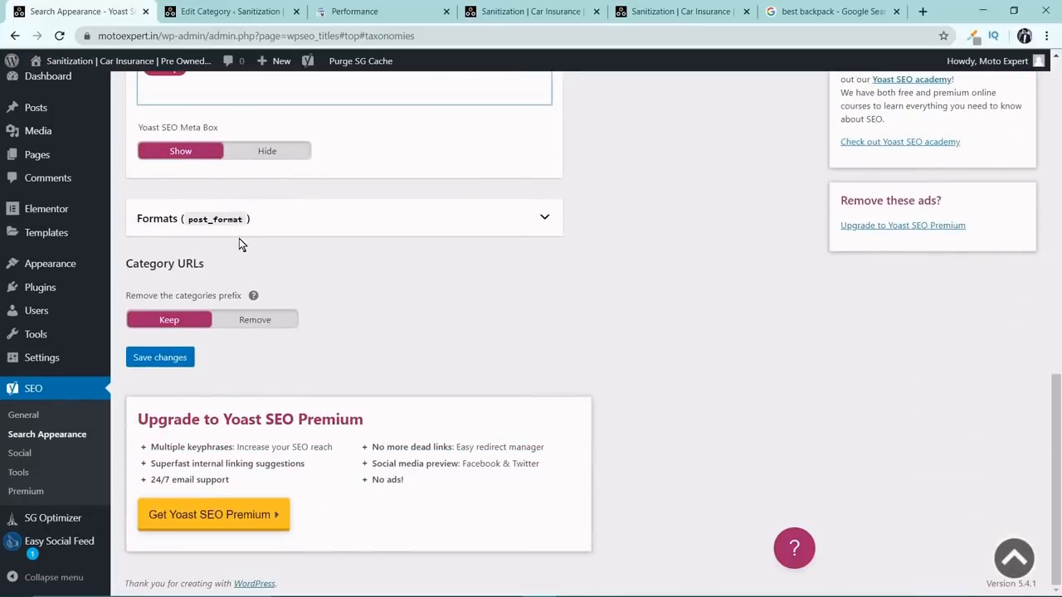
click(268, 218)
scroll(266, 215, down, 2)
click(266, 347)
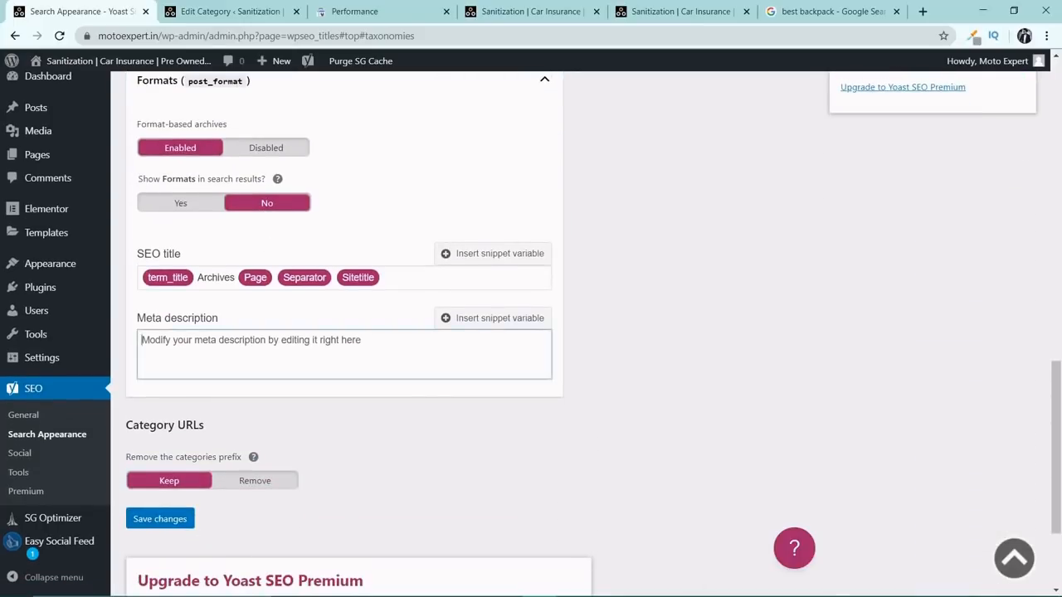
key(ctrl+v)
Replace the Formats SEO title template with only the Title variable copied from Tags, and save the Taxonomies settings.
scroll(273, 240, up, 3)
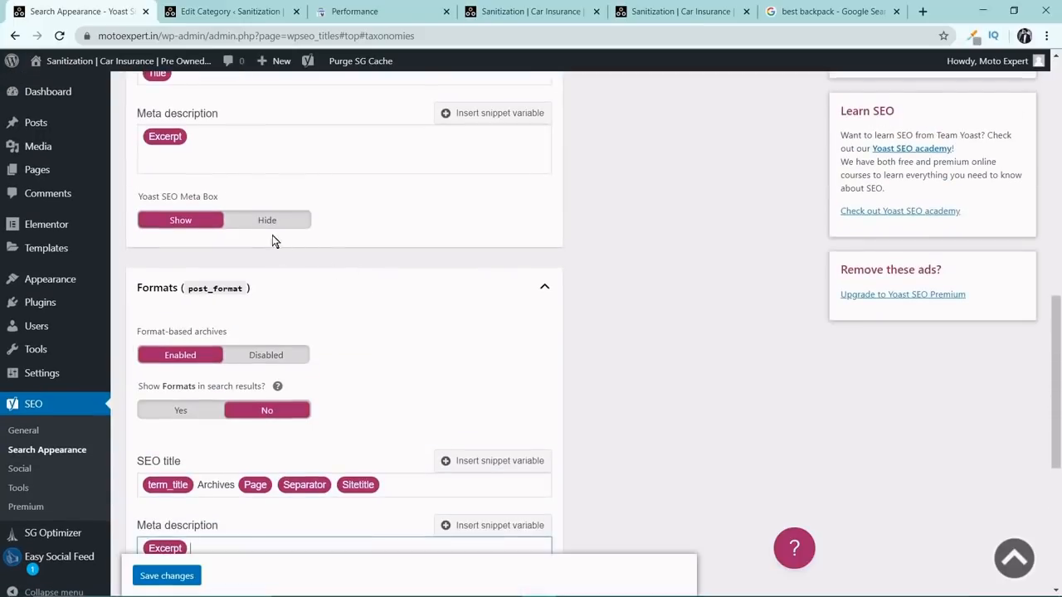
scroll(273, 166, up, 1)
click(265, 142)
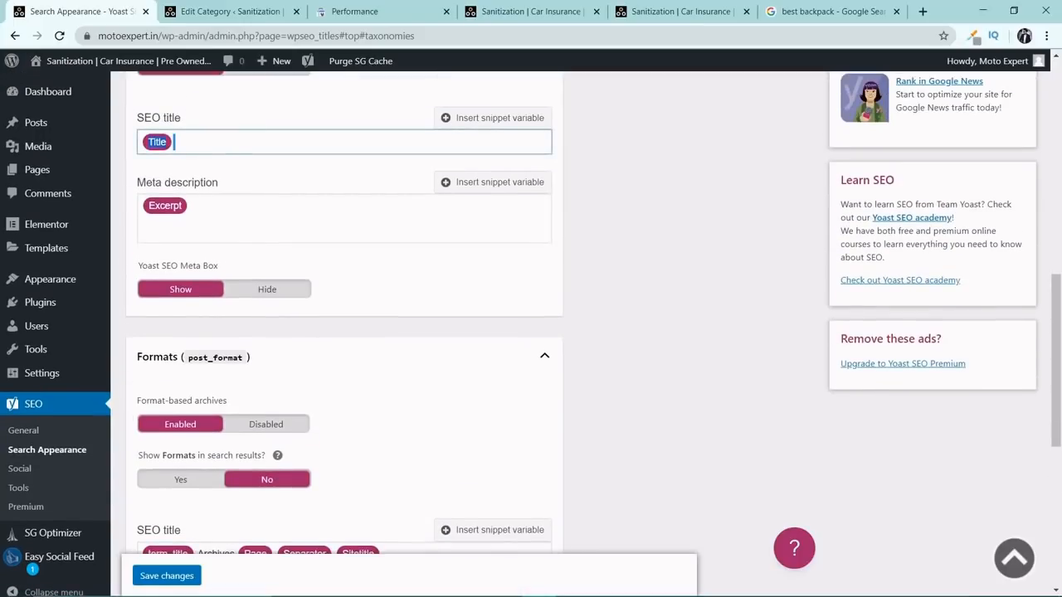
scroll(234, 147, down, 5)
click(237, 208)
key(ctrl+a)
text(Title)
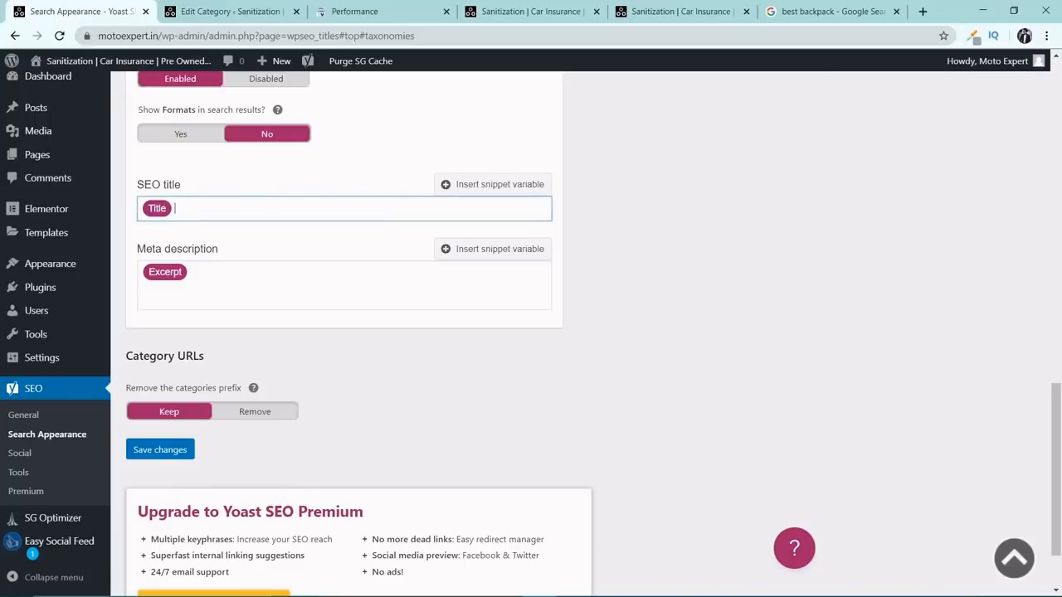
scroll(379, 241, down, 1)
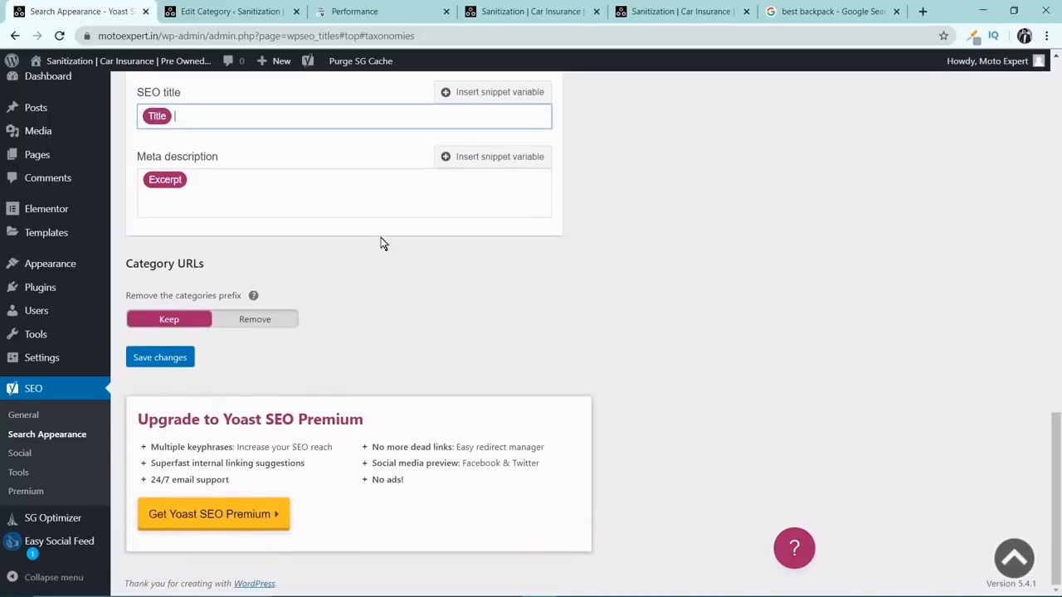
click(146, 359)
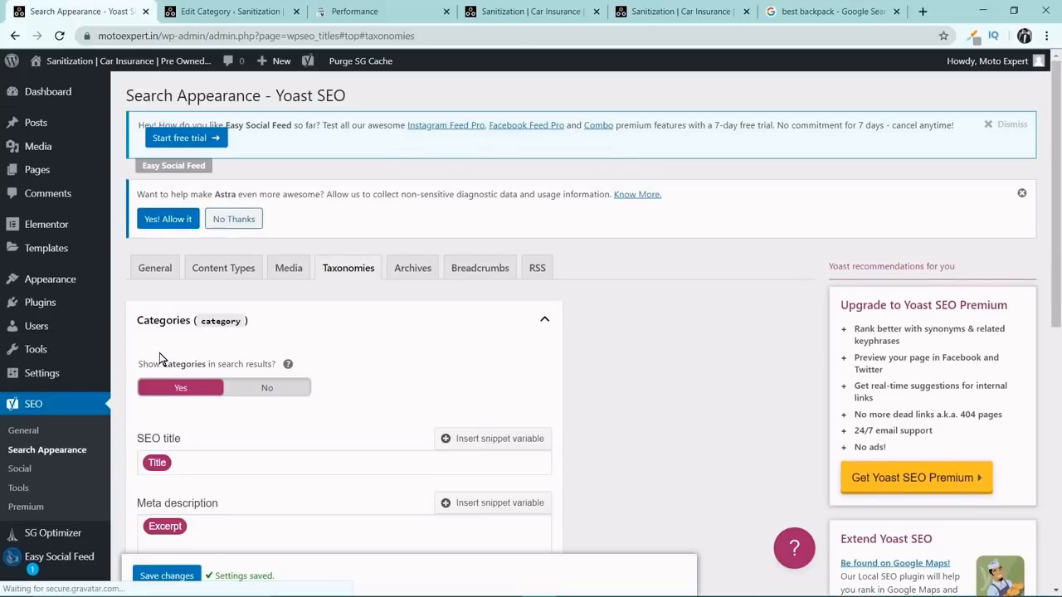
Disable both author archives and date archives in the Archives settings.
click(408, 272)
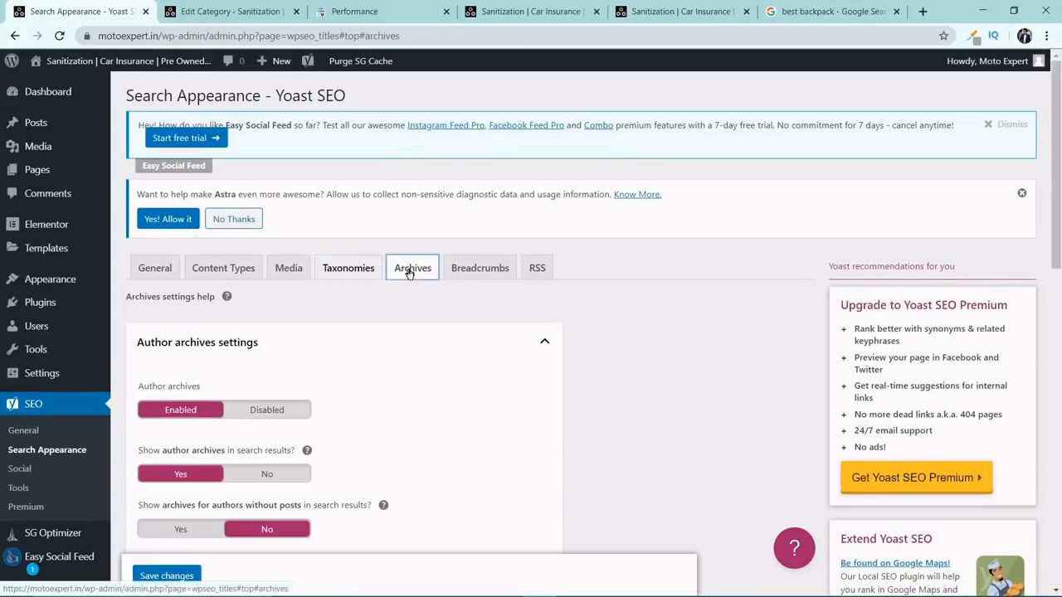
scroll(423, 273, down, 2)
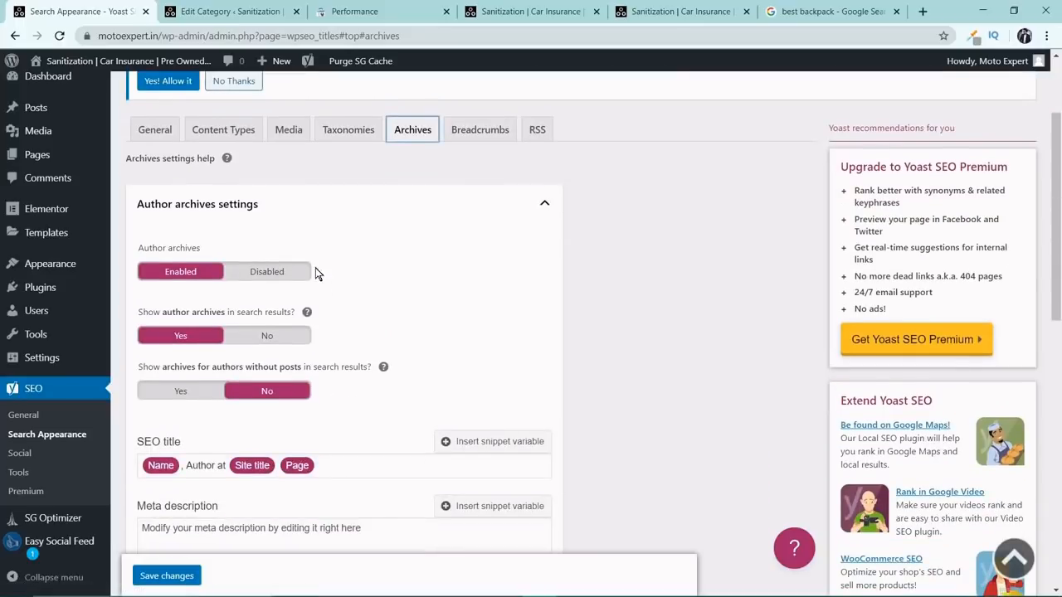
click(267, 271)
scroll(248, 249, down, 2)
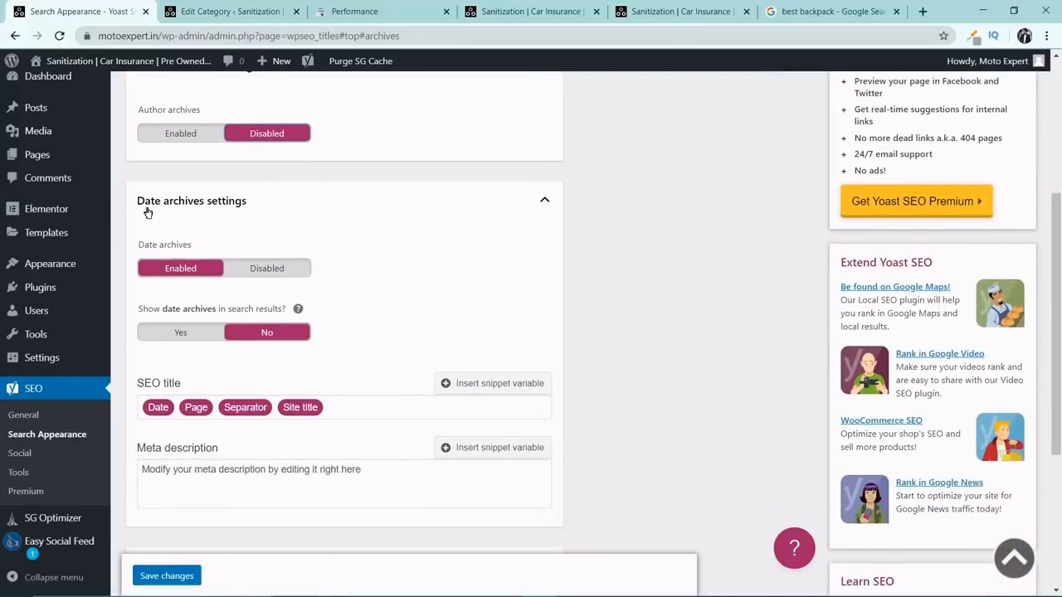
click(282, 264)
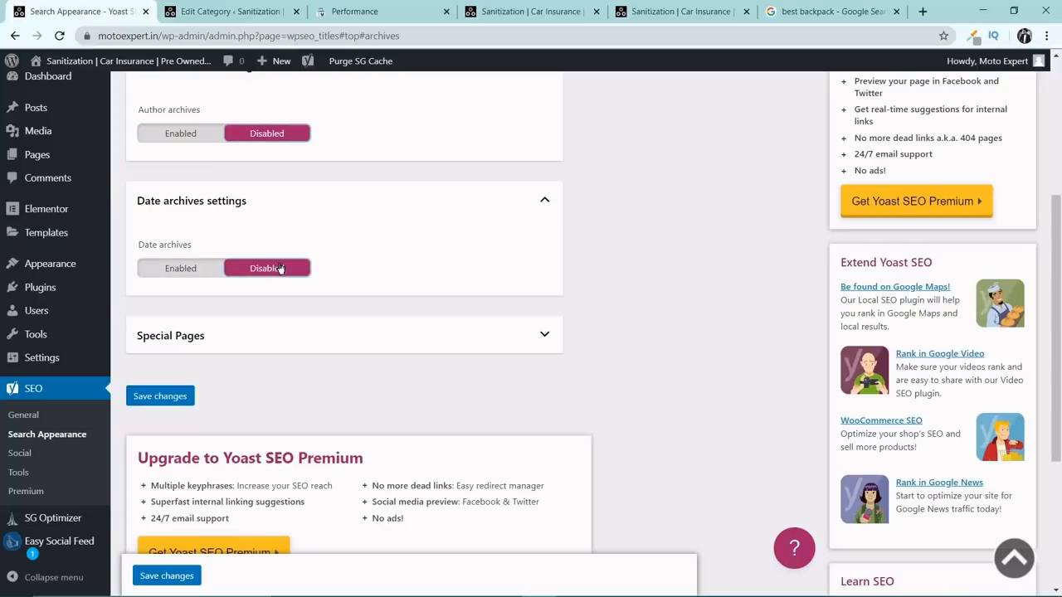
Expand the Special Pages settings and replace the Search pages title template with only the Title variable.
scroll(281, 266, down, 2)
click(497, 200)
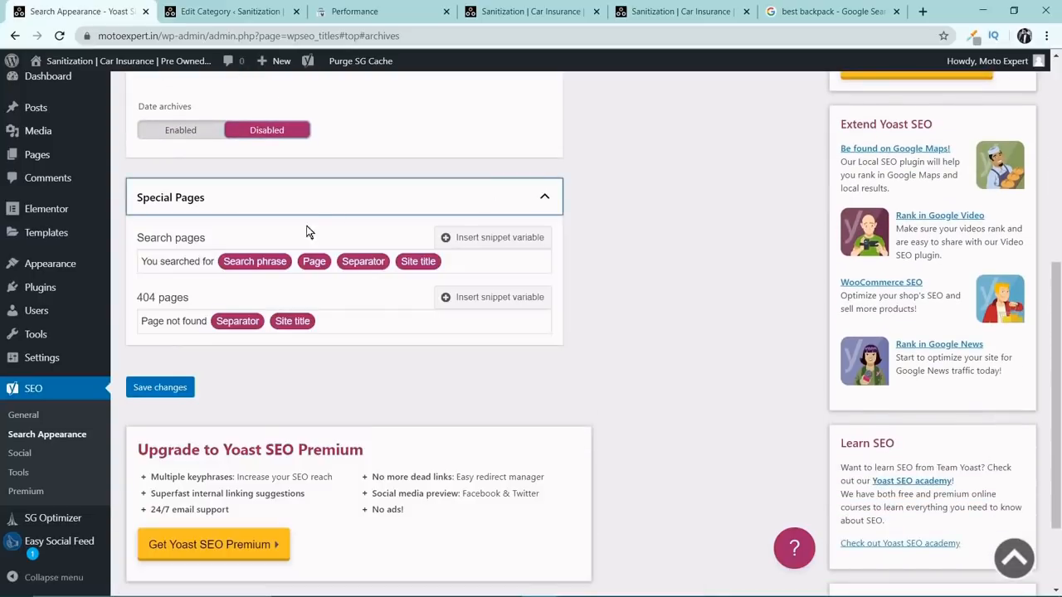
click(454, 262)
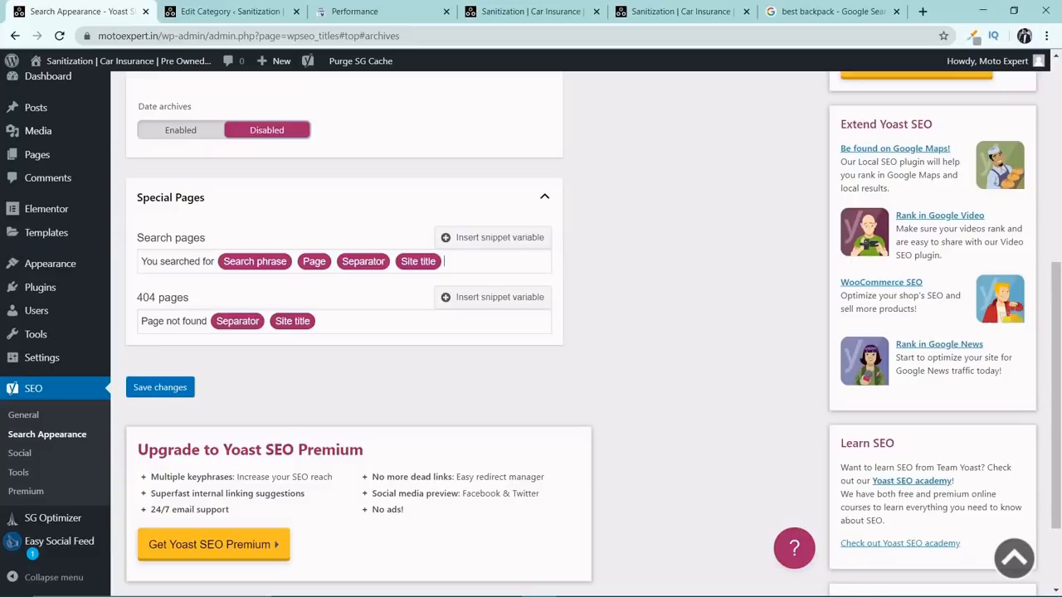
key(BackSpace)
key(BackSpace)
key(BackSpace)
key(BackSpace)
key(BackSpace)
key(BackSpace)
key(BackSpace)
key(BackSpace)
key(BackSpace)
key(BackSpace)
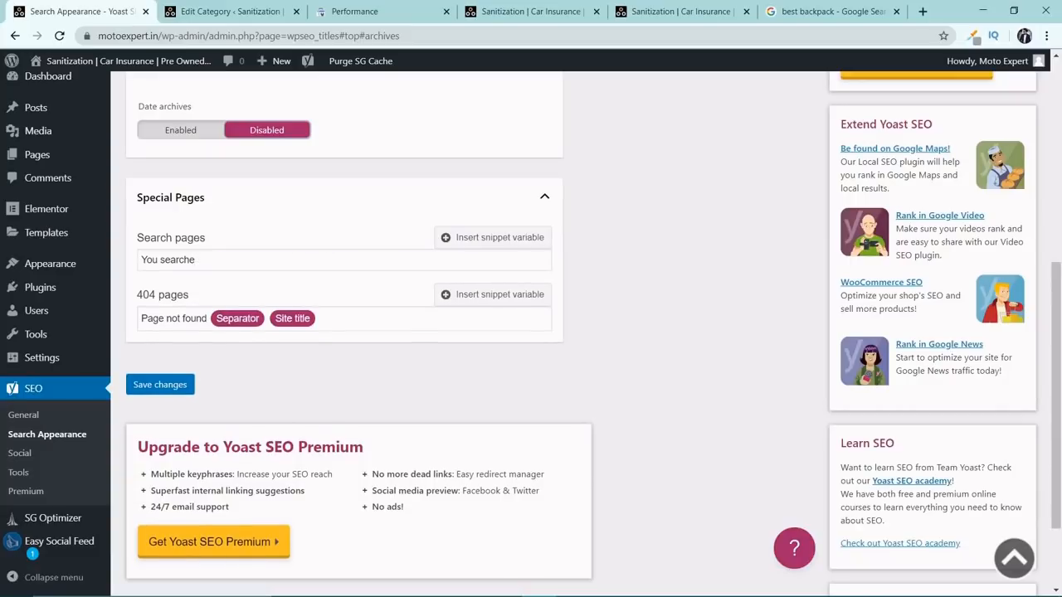
key(BackSpace)
key(BackSpace)
key(BackSpace)
key(BackSpace)
key(BackSpace)
key(BackSpace)
key(BackSpace)
key(BackSpace)
text(%t)
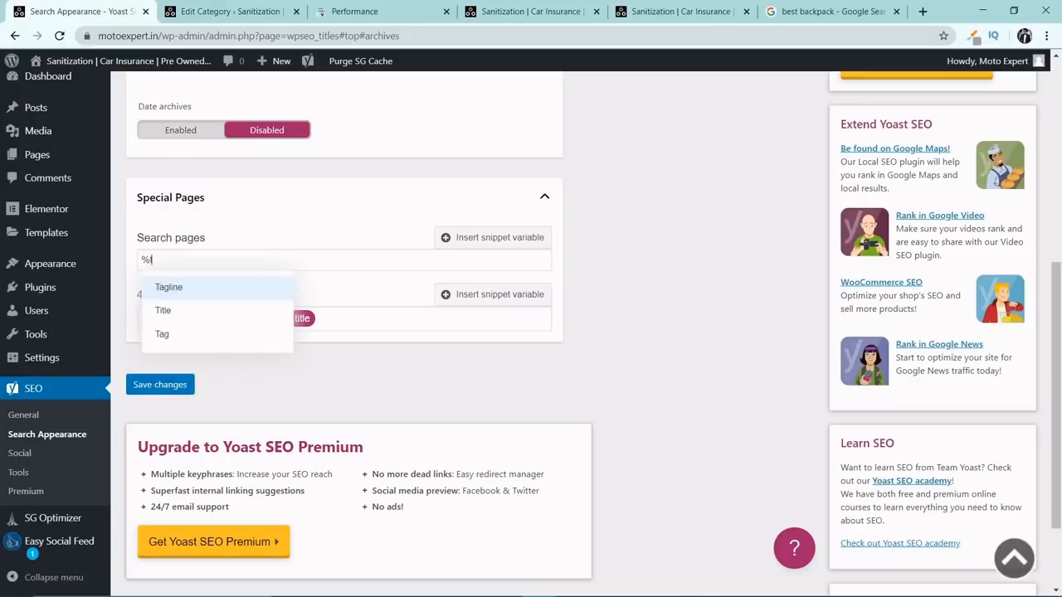
click(204, 313)
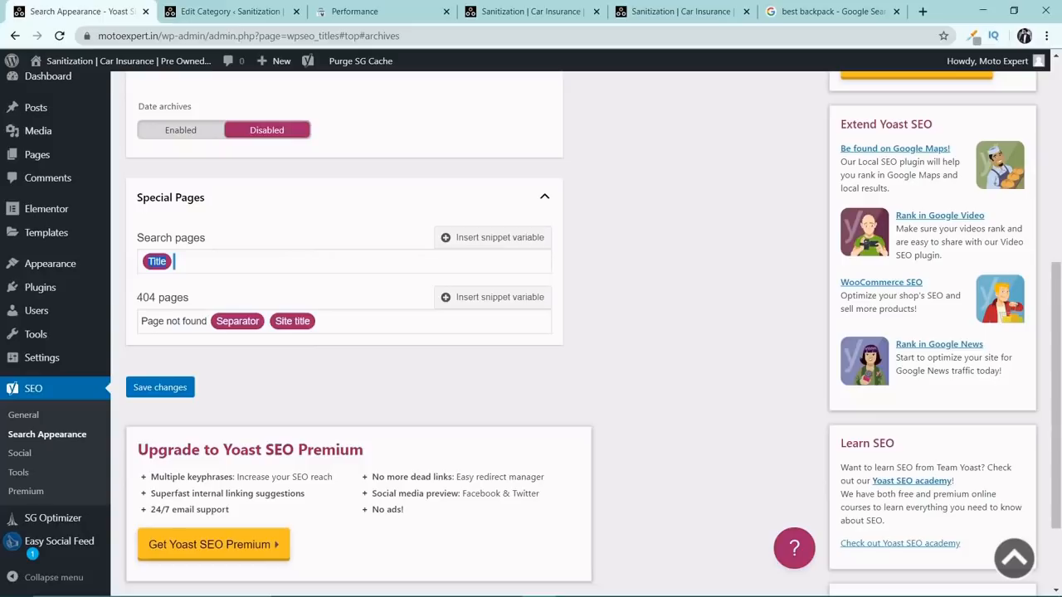
Replace the 404 pages title template with the copied Title variable and save the Archives settings.
key(ctrl+a)
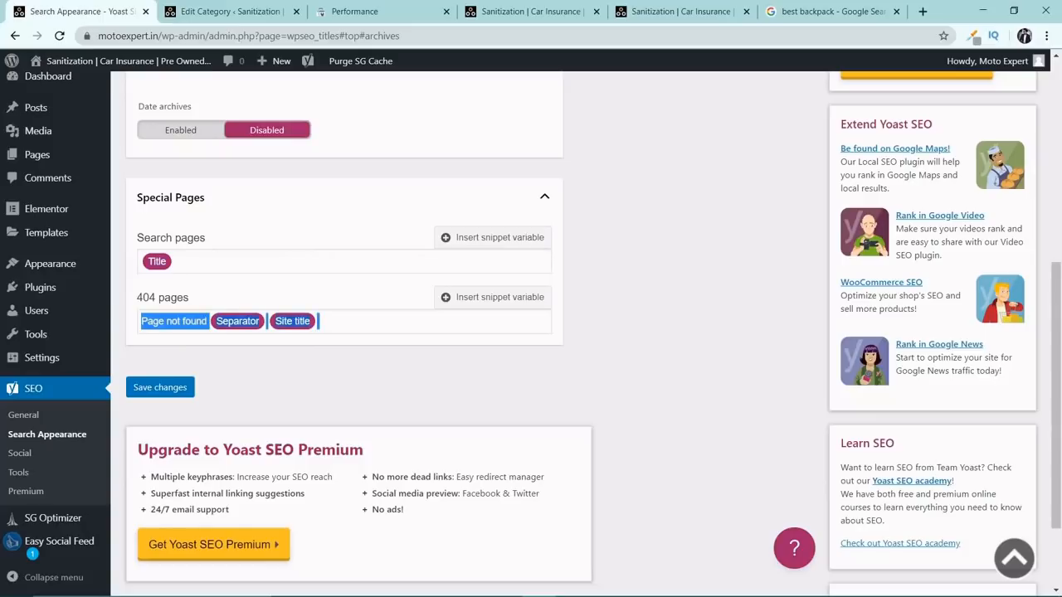
key(ctrl+v)
click(171, 390)
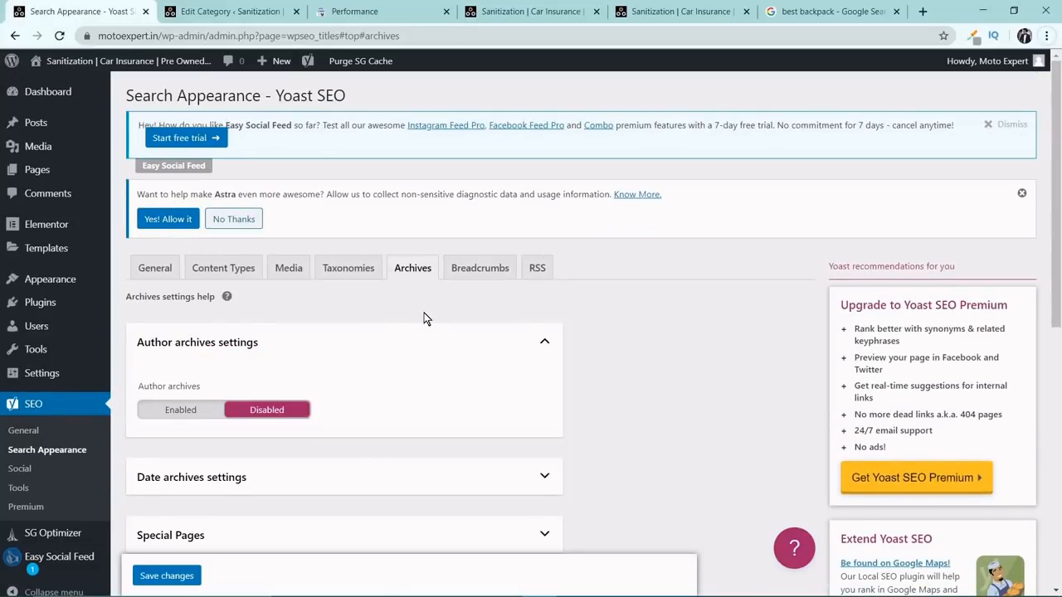
Review the Breadcrumbs and RSS feed settings without changing them, and open the Yoast SEO Social settings.
click(490, 268)
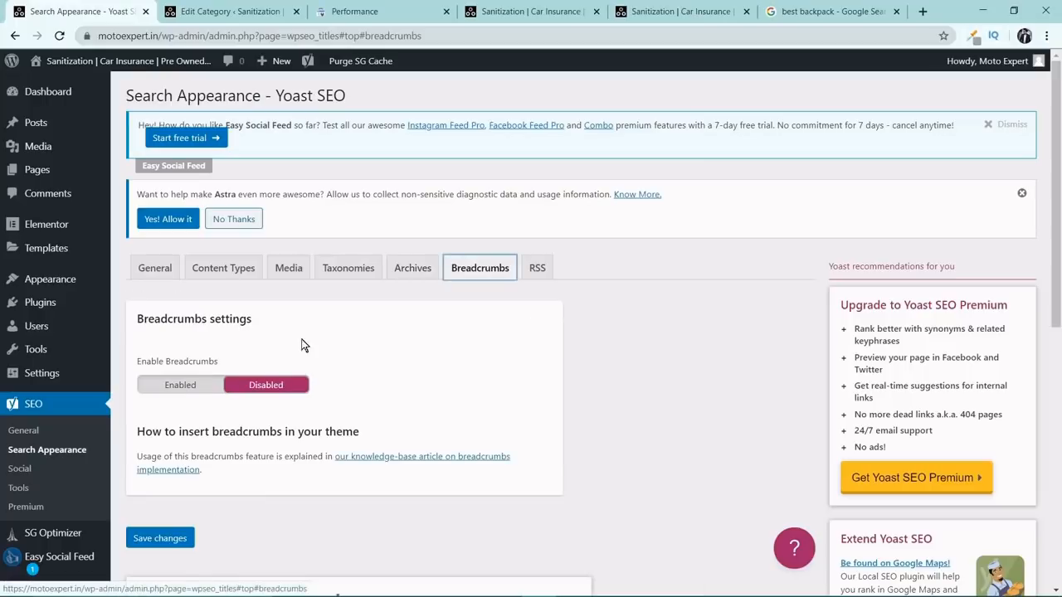
scroll(282, 381, down, 2)
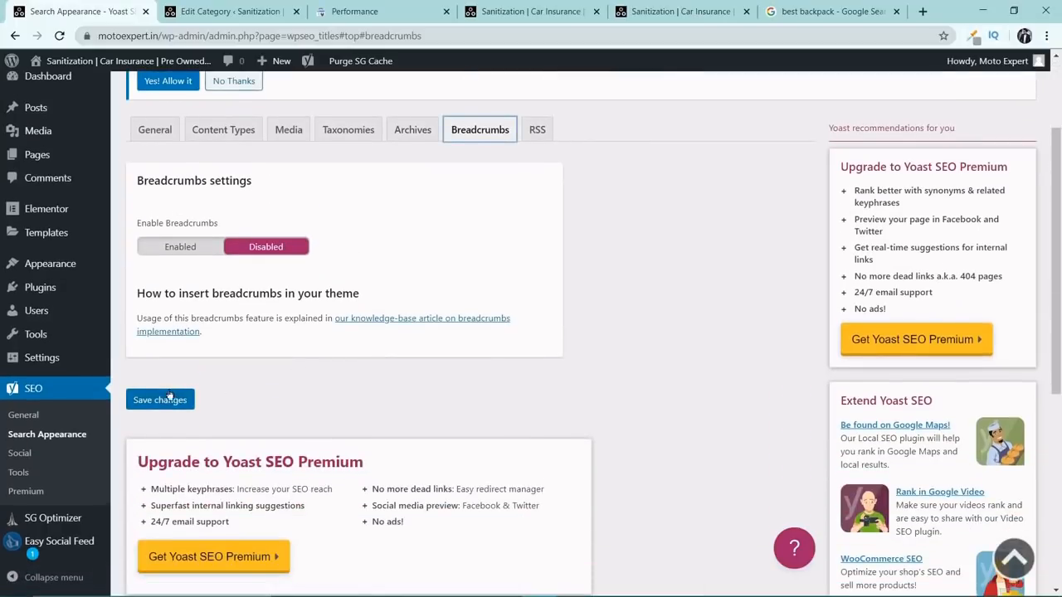
click(538, 132)
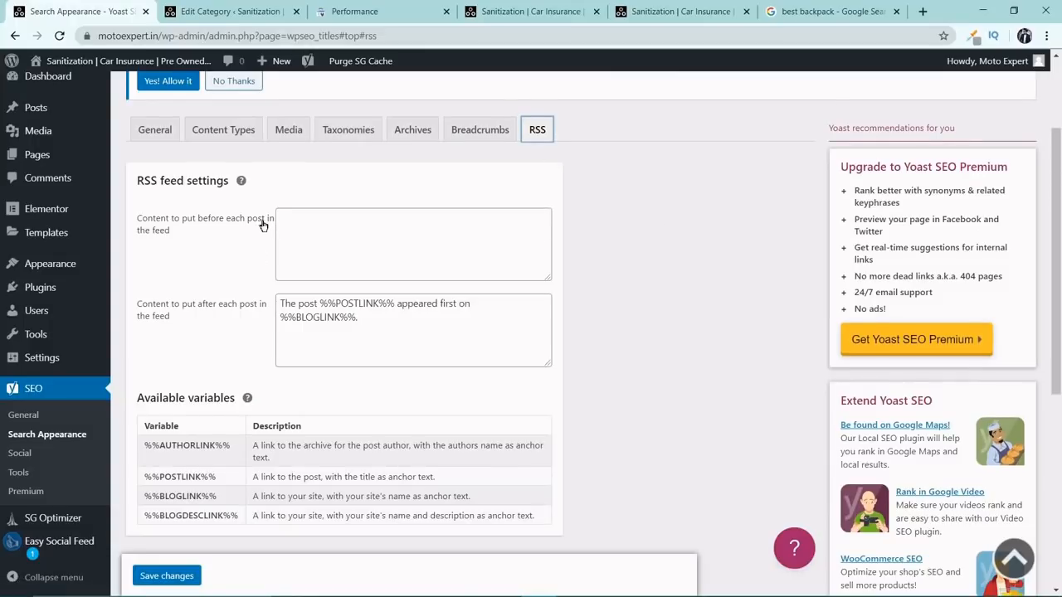
scroll(261, 222, down, 3)
scroll(266, 228, down, 2)
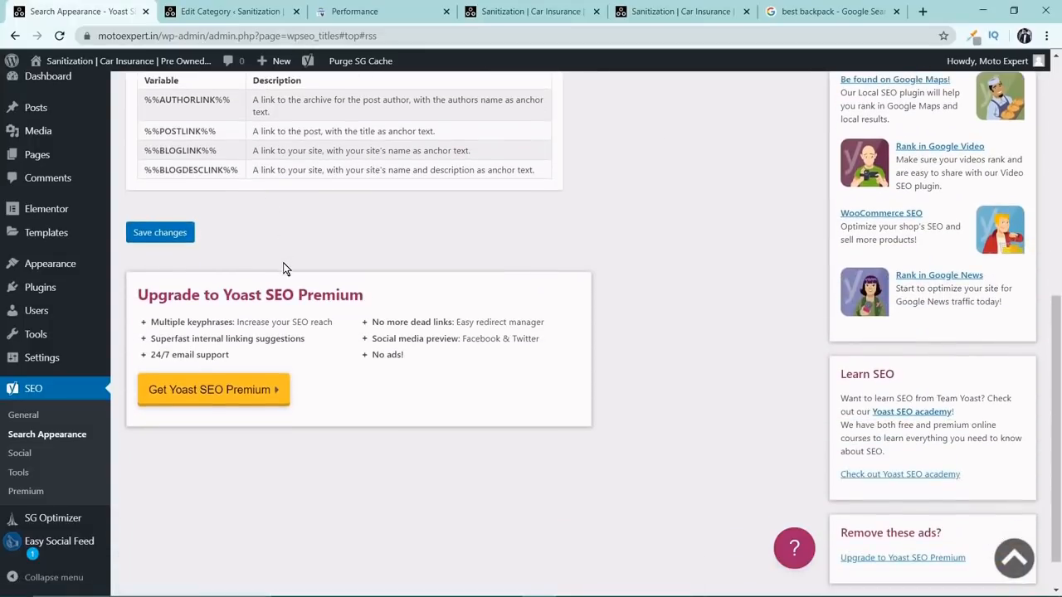
scroll(284, 268, up, 7)
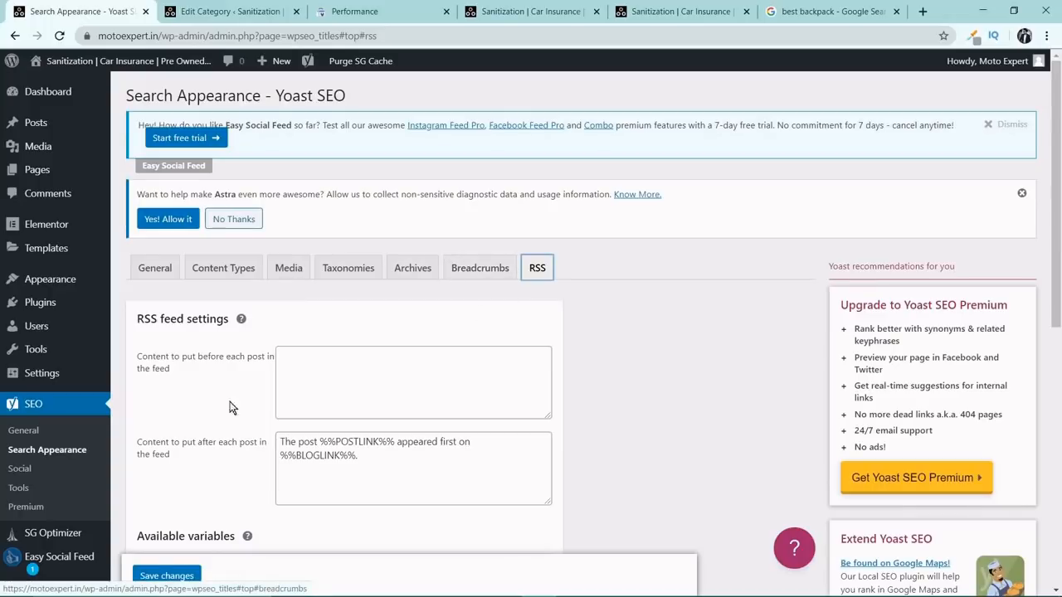
click(20, 470)
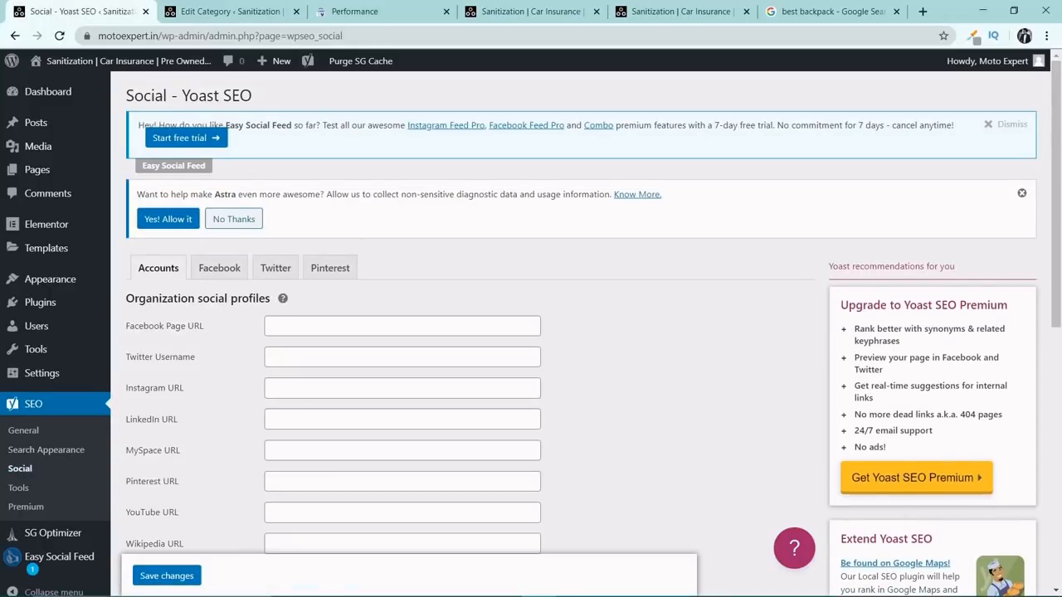
Open Facebook in the tab showing the backpack search, go to the Moto Expert page and copy its address.
scroll(190, 292, down, 1)
click(153, 257)
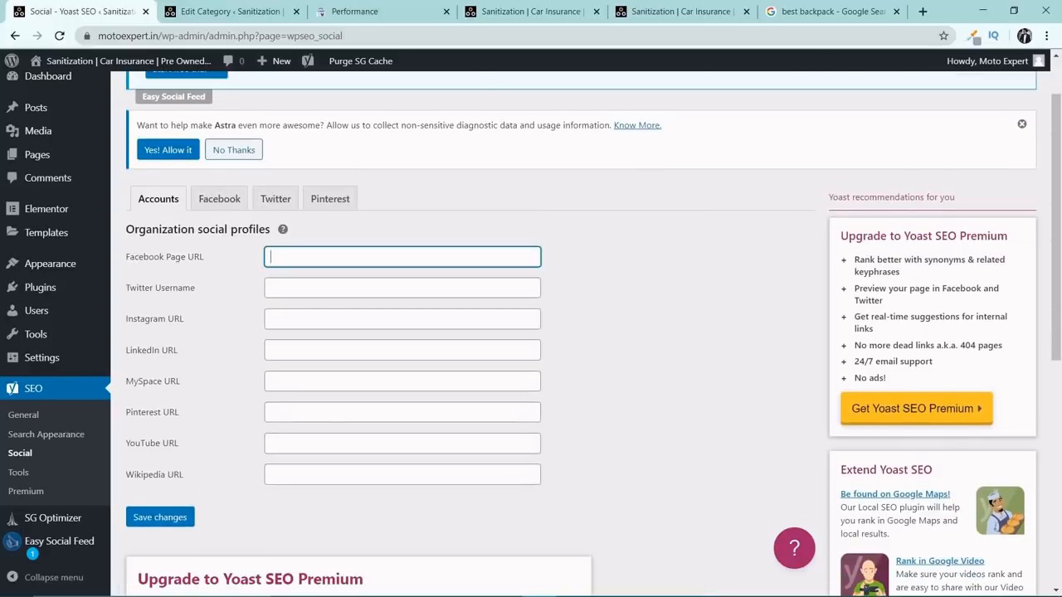
click(834, 10)
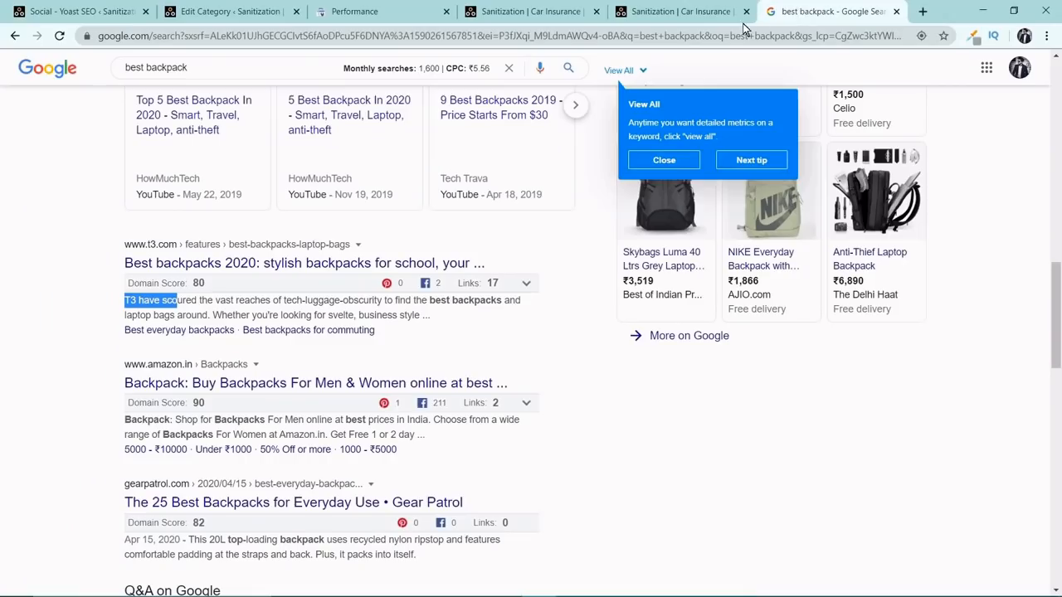
click(743, 30)
text(face)
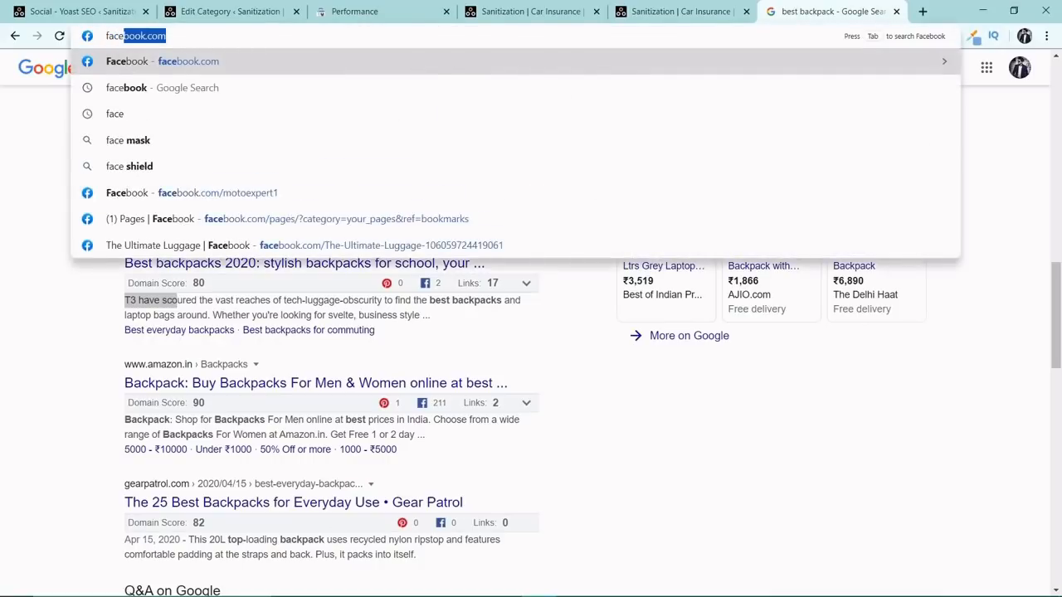
key(Return)
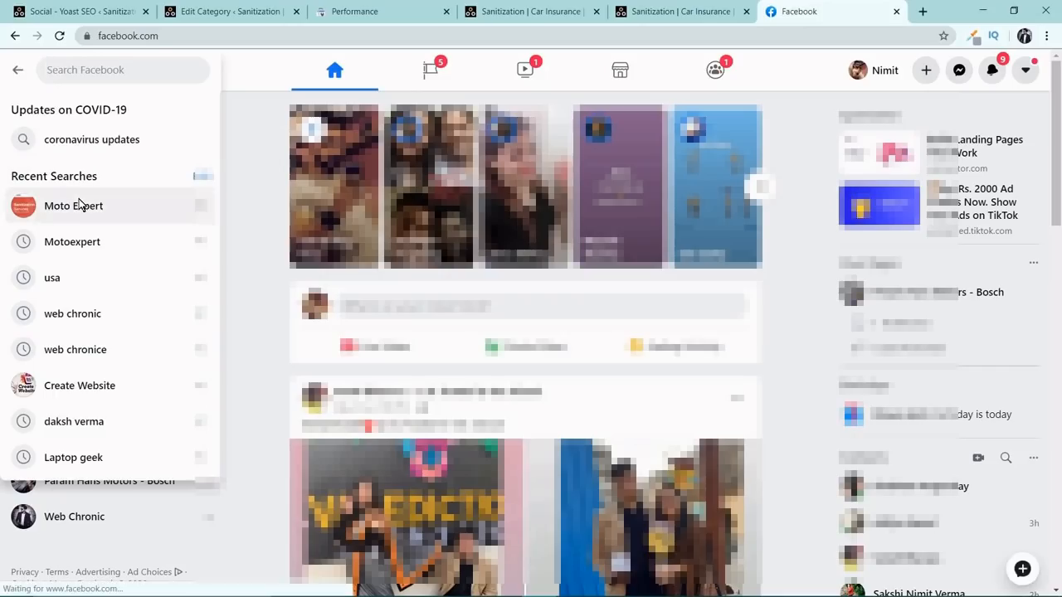
click(88, 201)
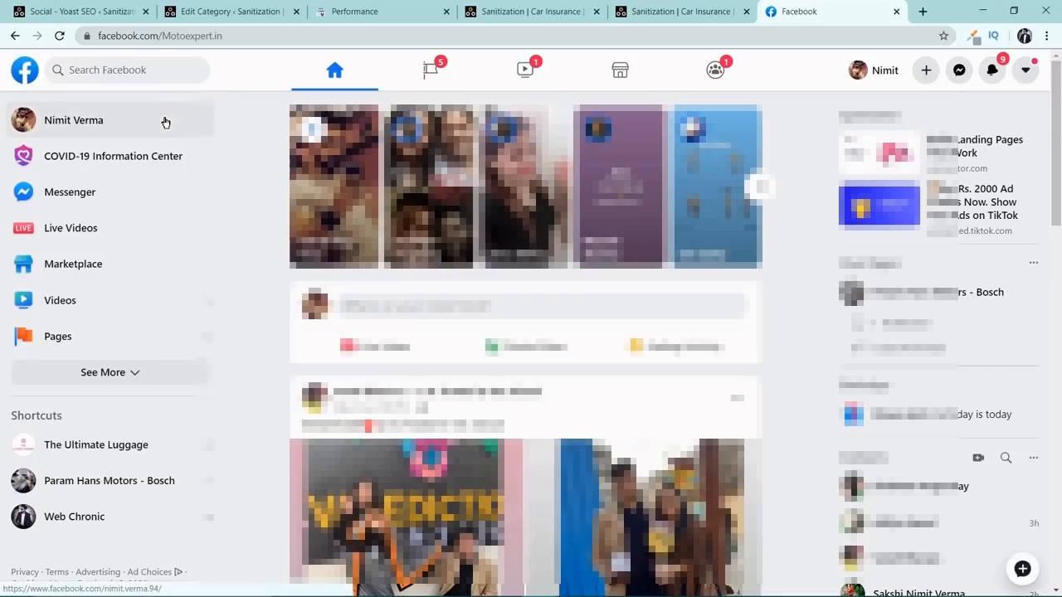
click(158, 35)
key(ctrl+c)
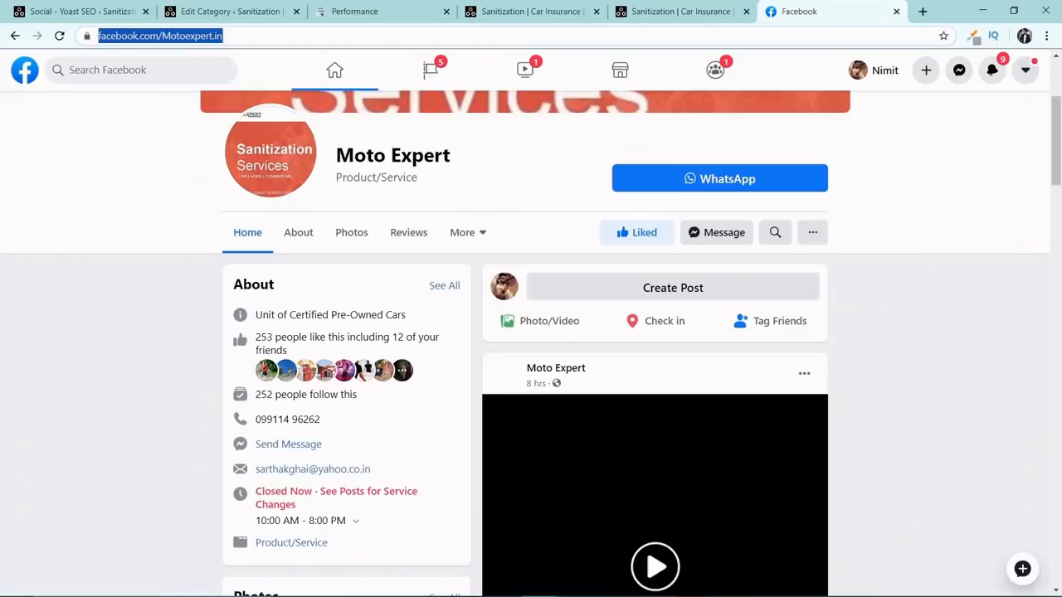
click(106, 10)
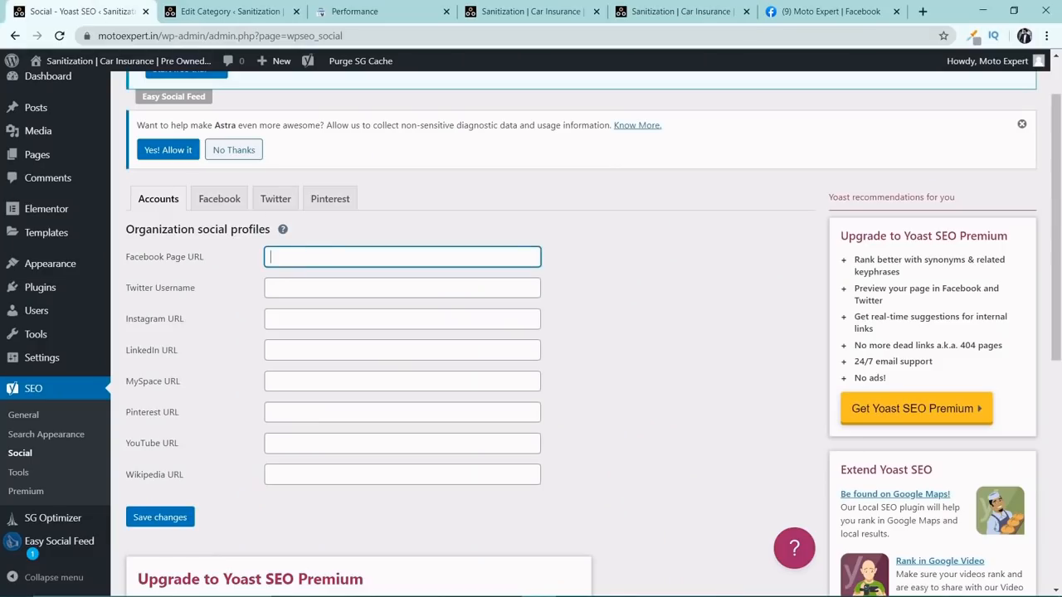
key(ctrl+v)
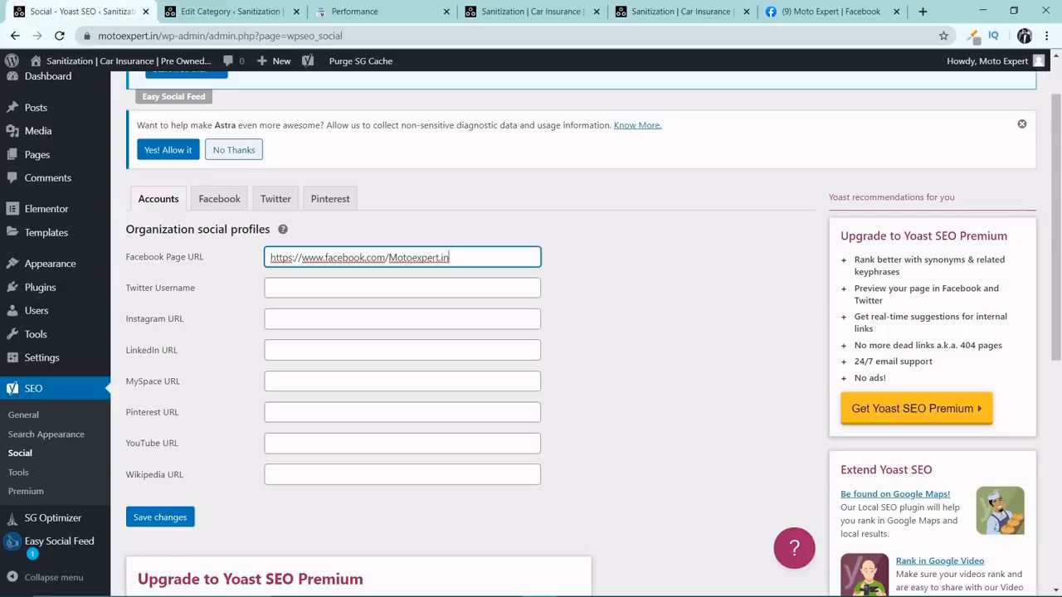
click(267, 442)
scroll(308, 423, down, 3)
click(299, 336)
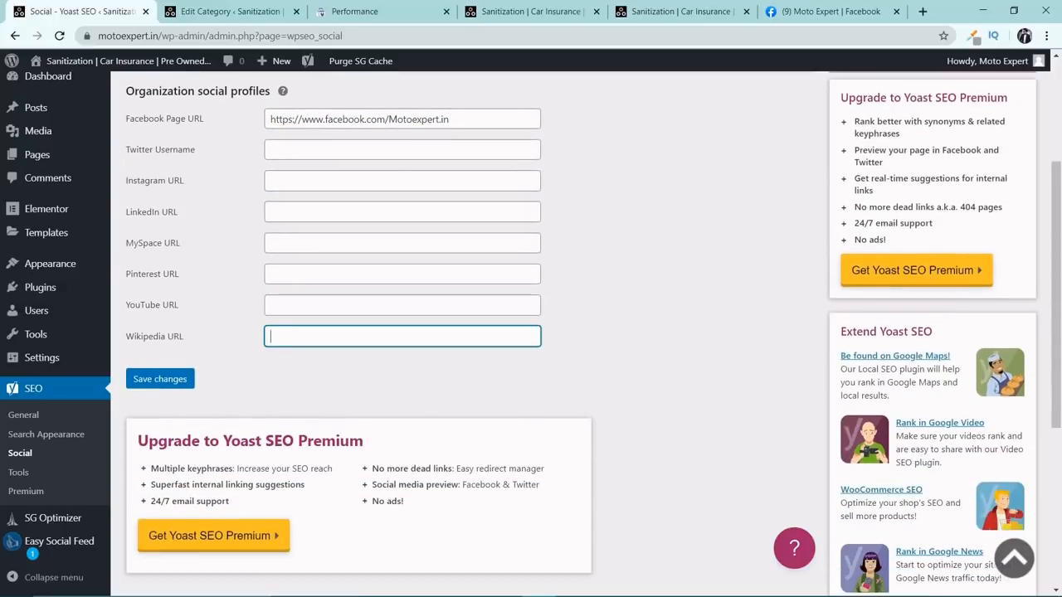
click(161, 380)
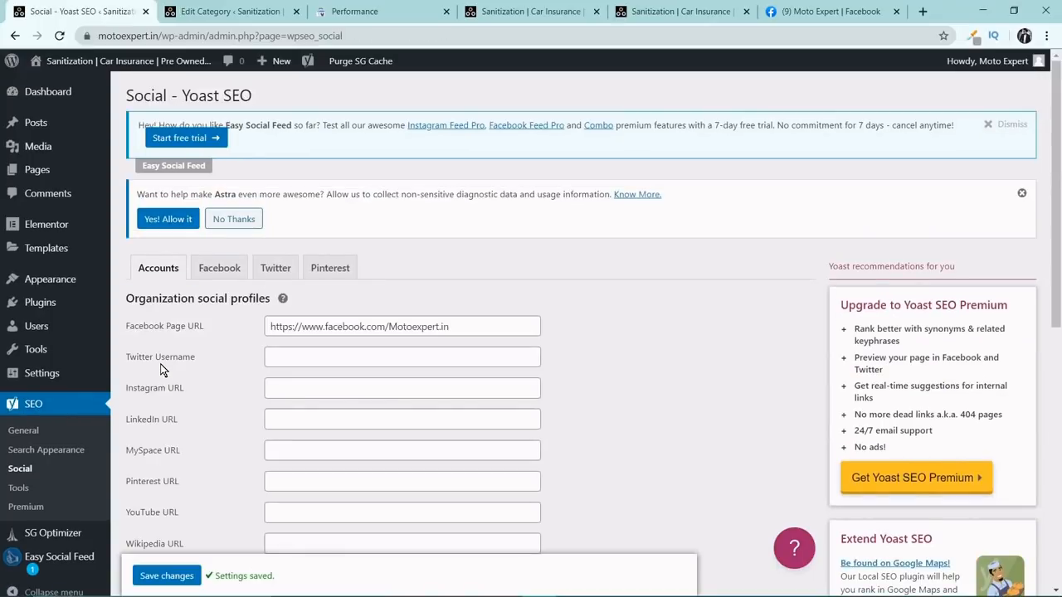
Open the Yoast SEO Tools page and look over its built-in tools.
scroll(164, 370, down, 1)
click(20, 473)
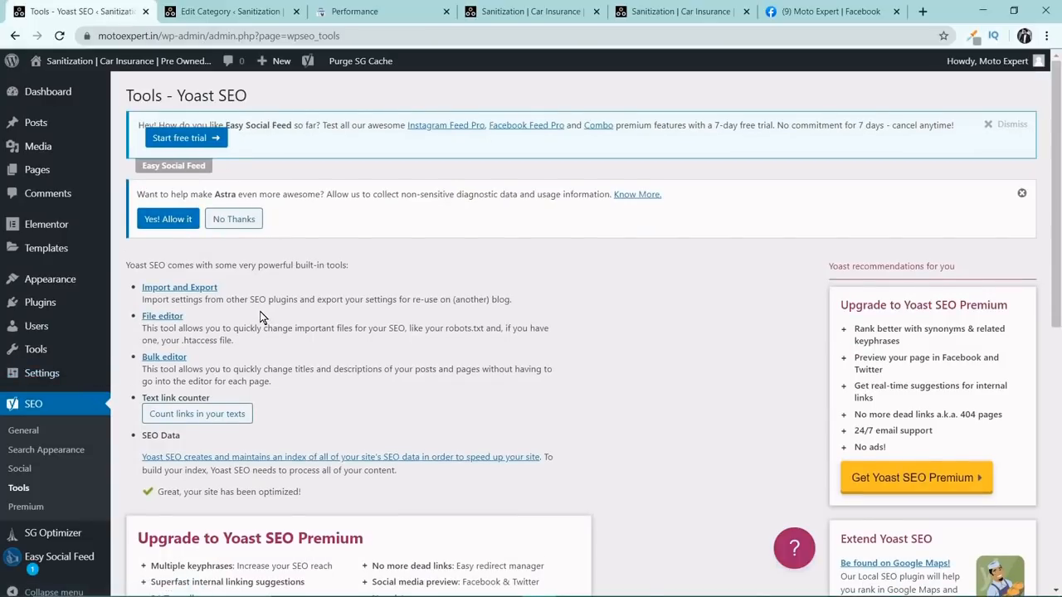
scroll(261, 311, down, 5)
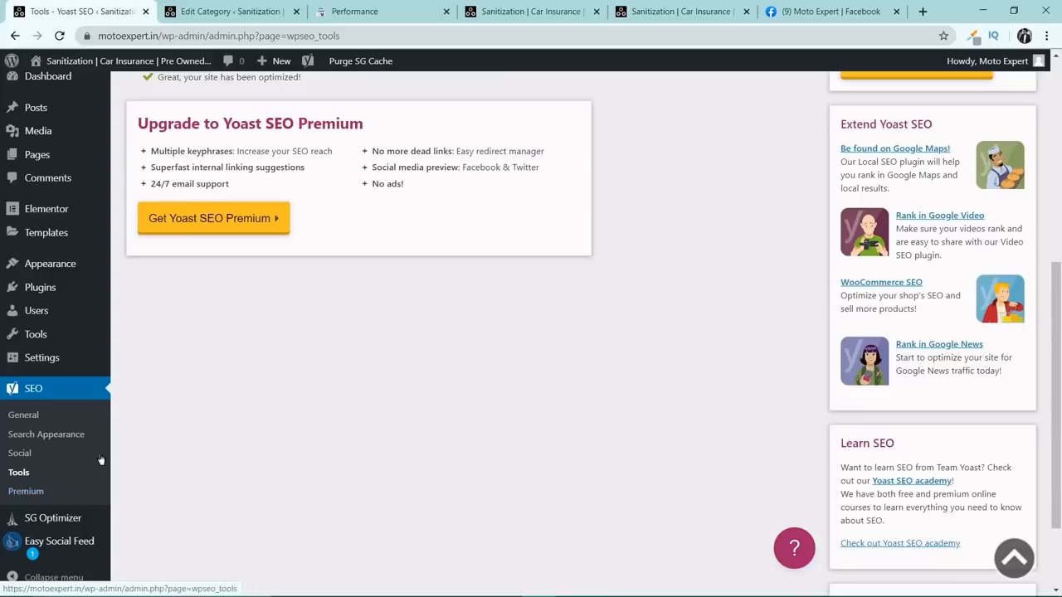
scroll(53, 441, up, 3)
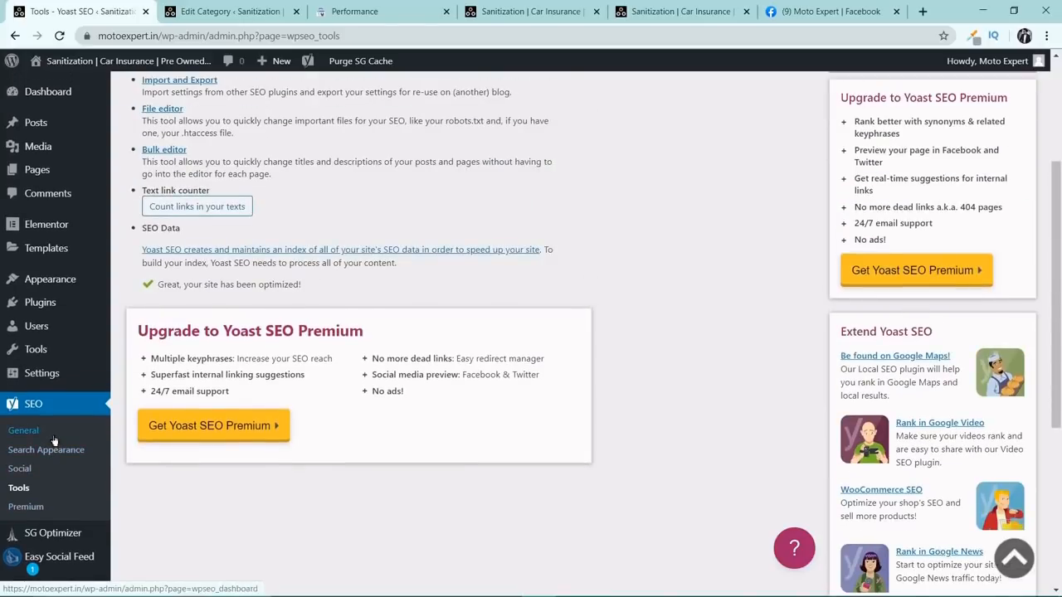
scroll(53, 441, up, 3)
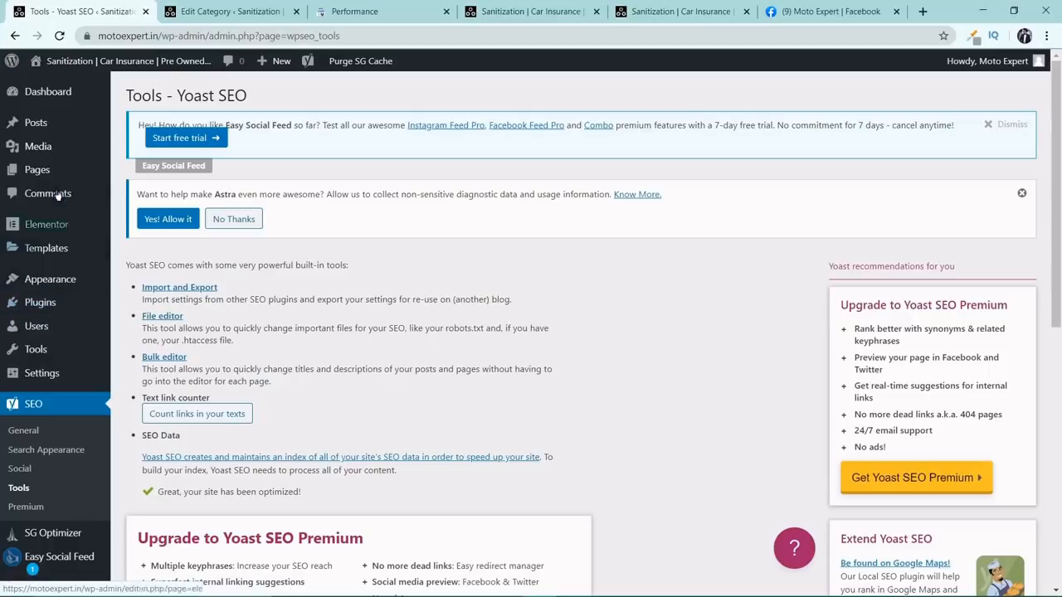
Open the Home page from the list of all pages in the WordPress editor.
mouse_move(60, 178)
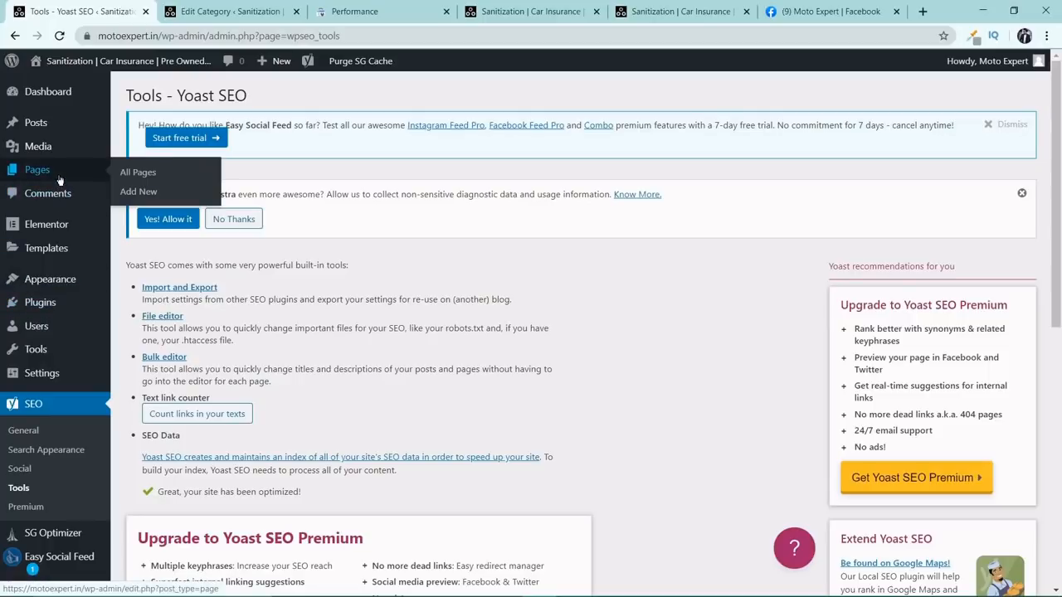
click(137, 174)
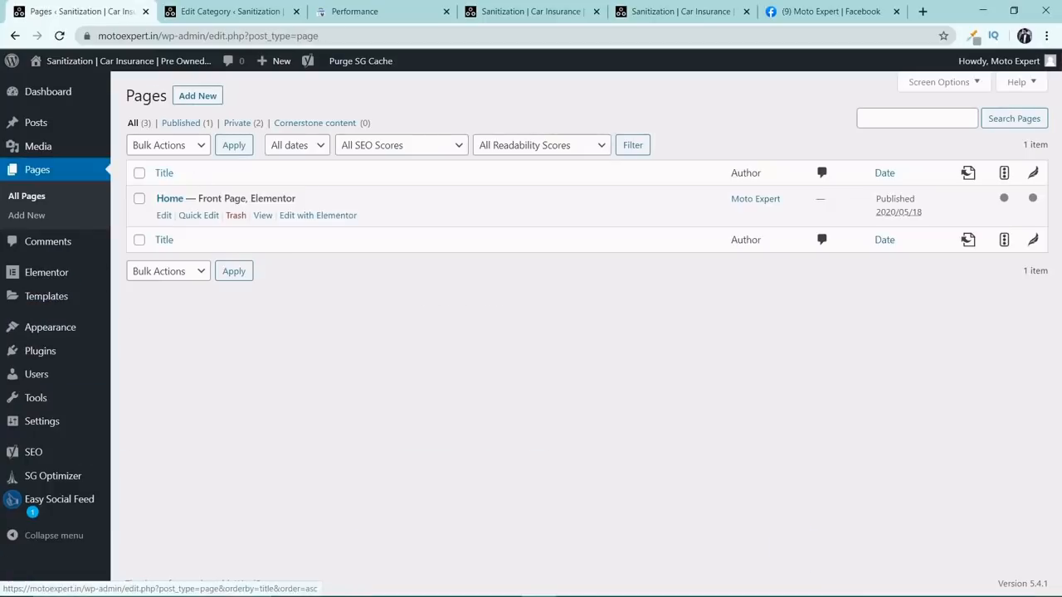
click(164, 217)
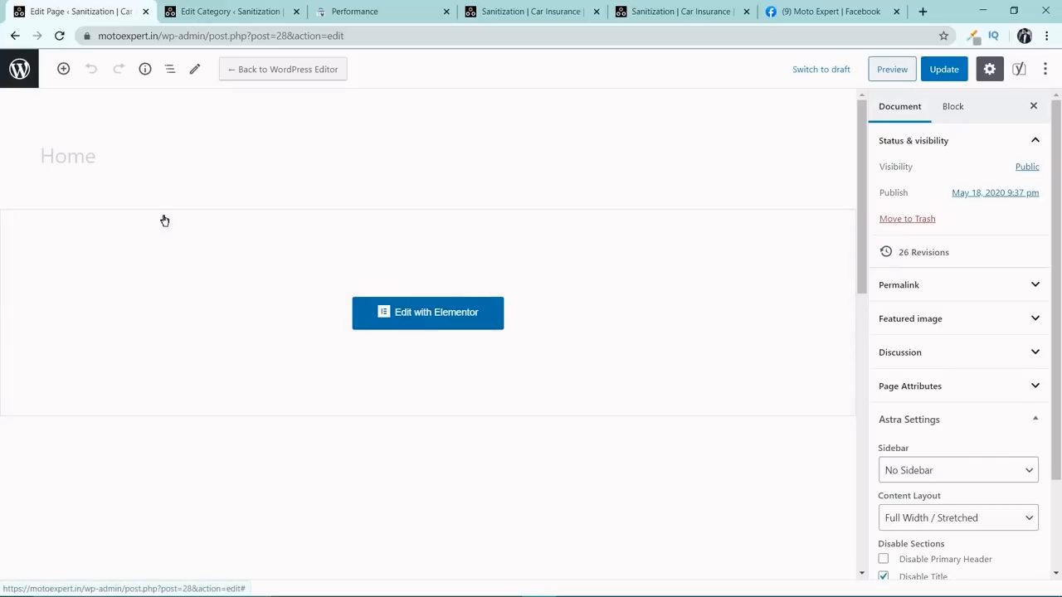
Set the Home page's Yoast SEO focus keyphrase to "Sanitization".
scroll(164, 220, down, 5)
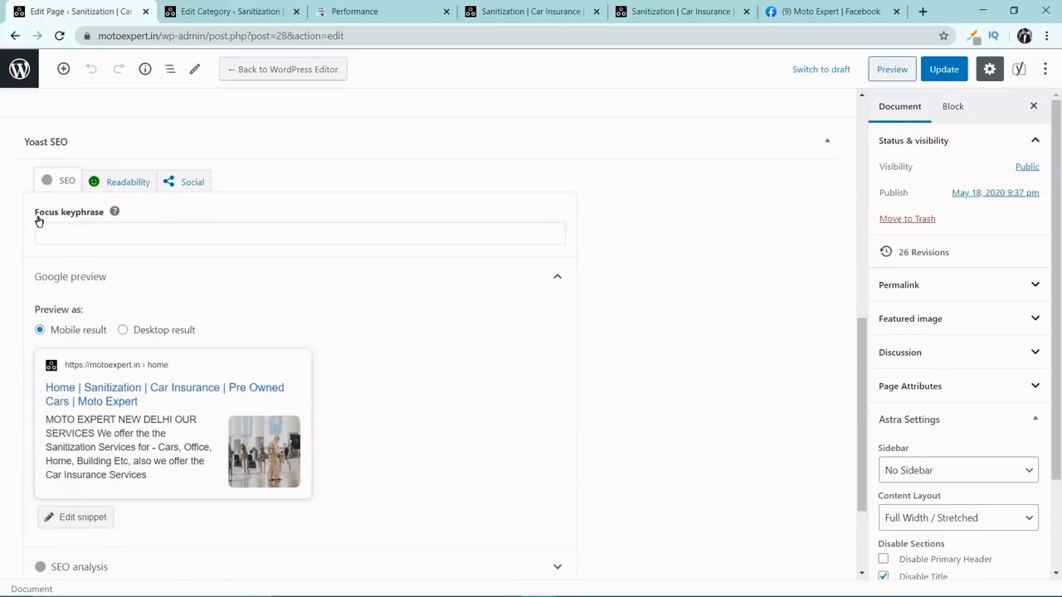
scroll(138, 264, up, 1)
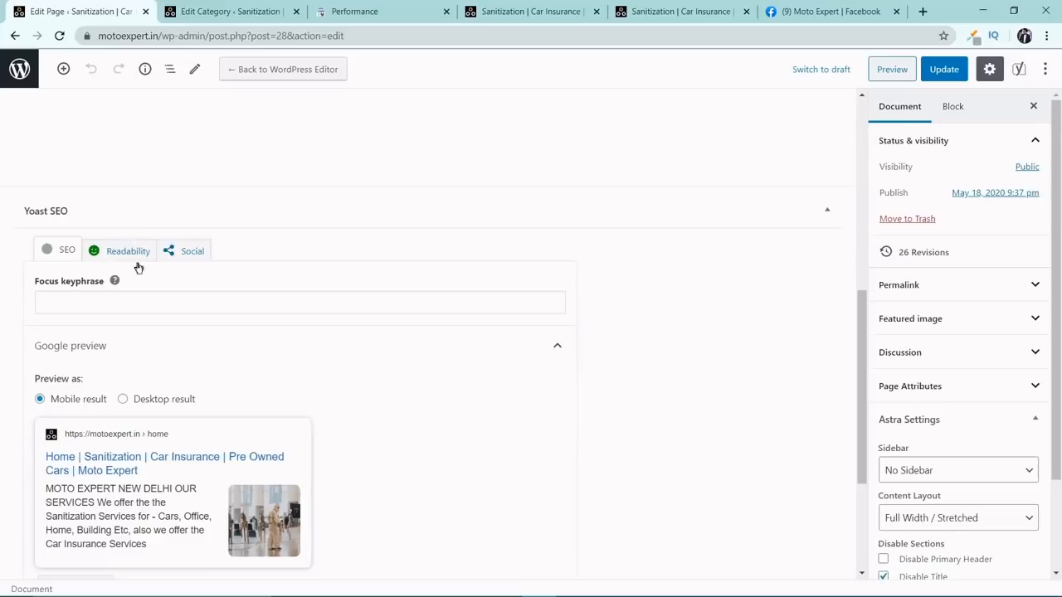
click(139, 303)
text(Sanoi)
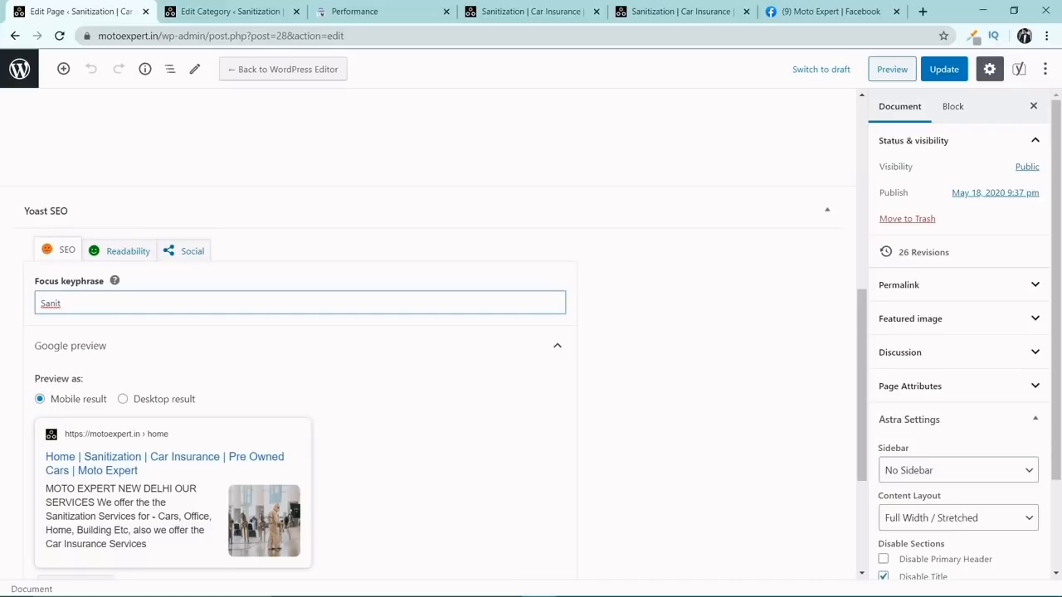
text(ization)
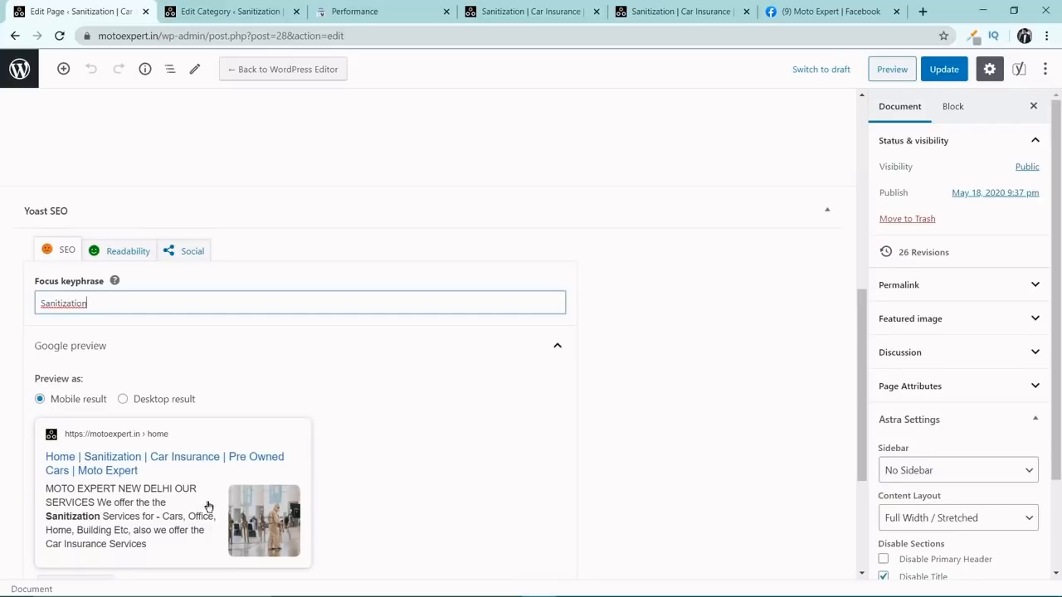
Open the snippet editor below the Home page's Google preview to show its SEO title, slug and meta description.
scroll(117, 374, down, 2)
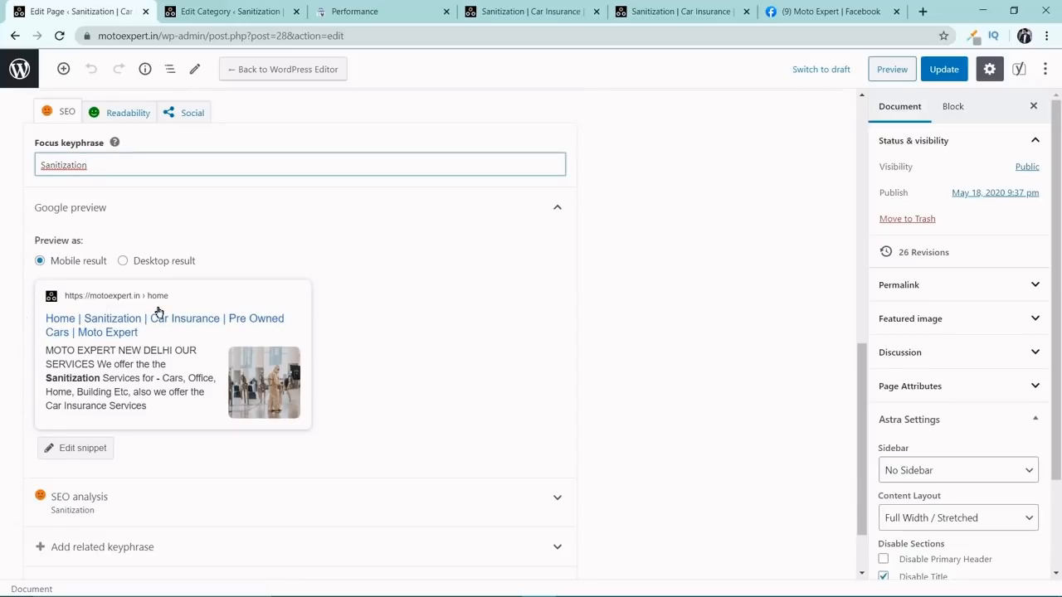
scroll(158, 311, down, 1)
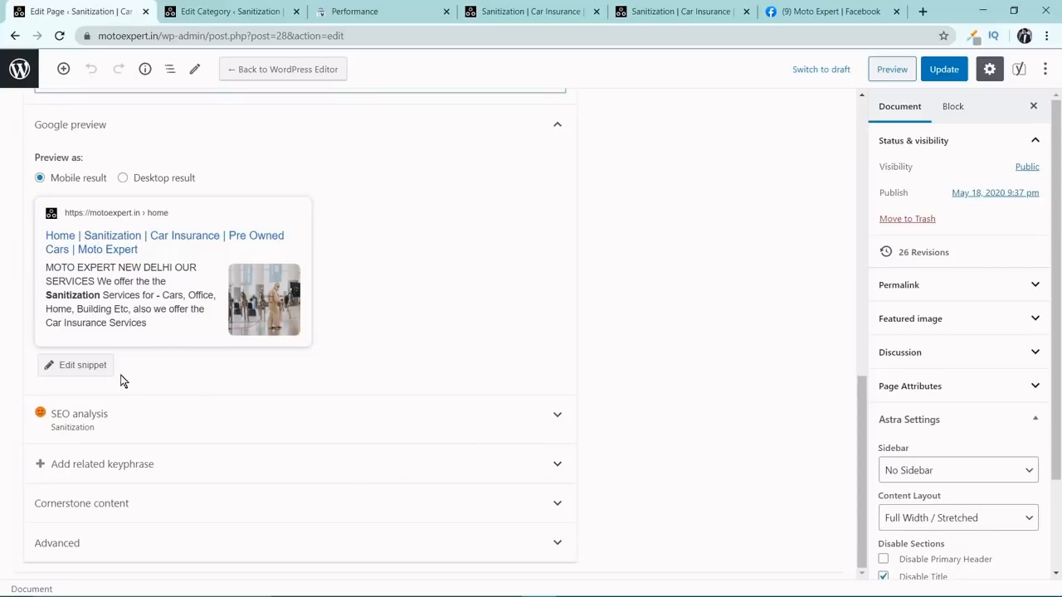
click(81, 370)
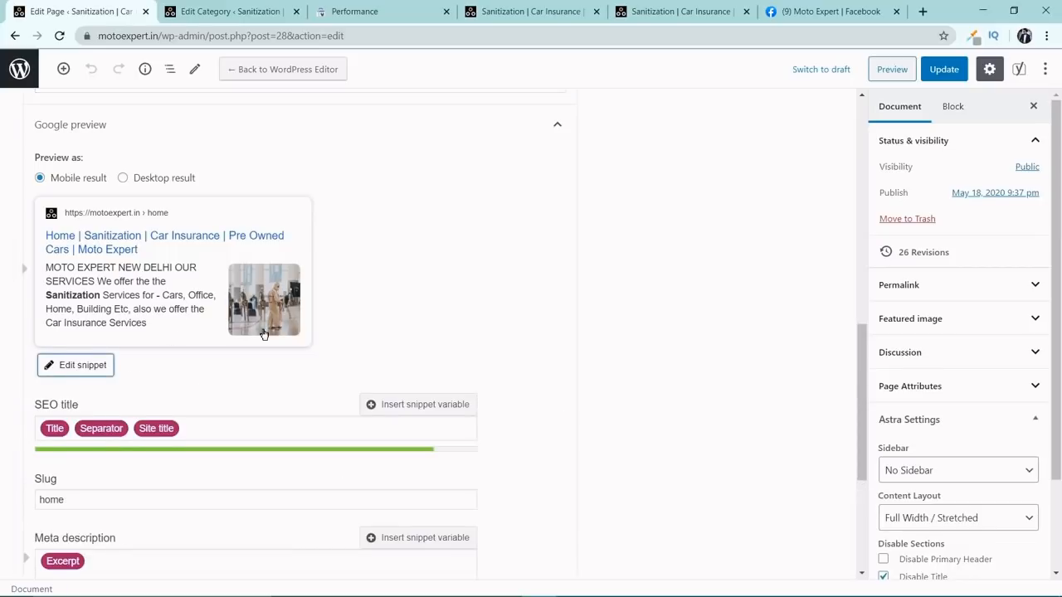
scroll(224, 324, down, 1)
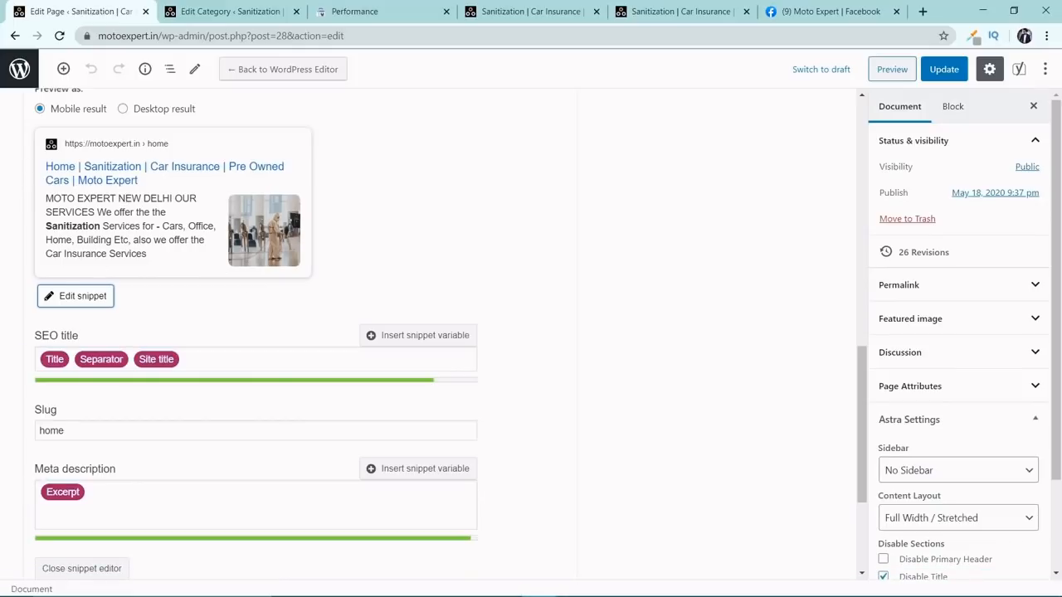
Try removing the Title and Separator variables from the Home page's SEO title, and undo the removal.
click(81, 337)
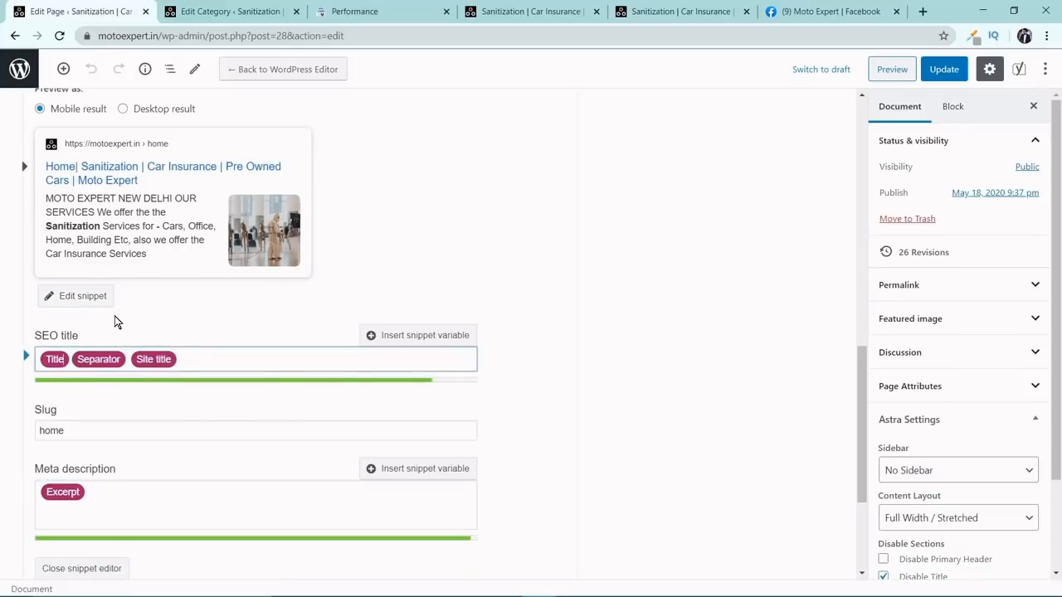
key(BackSpace)
key(Delete)
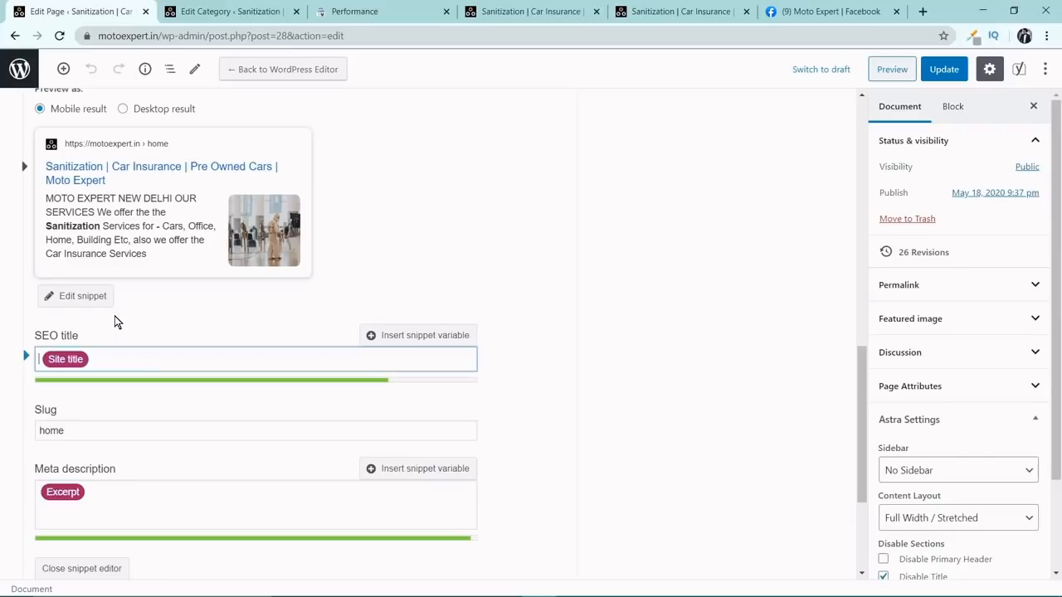
key(ctrl+z)
key(ctrl+z)
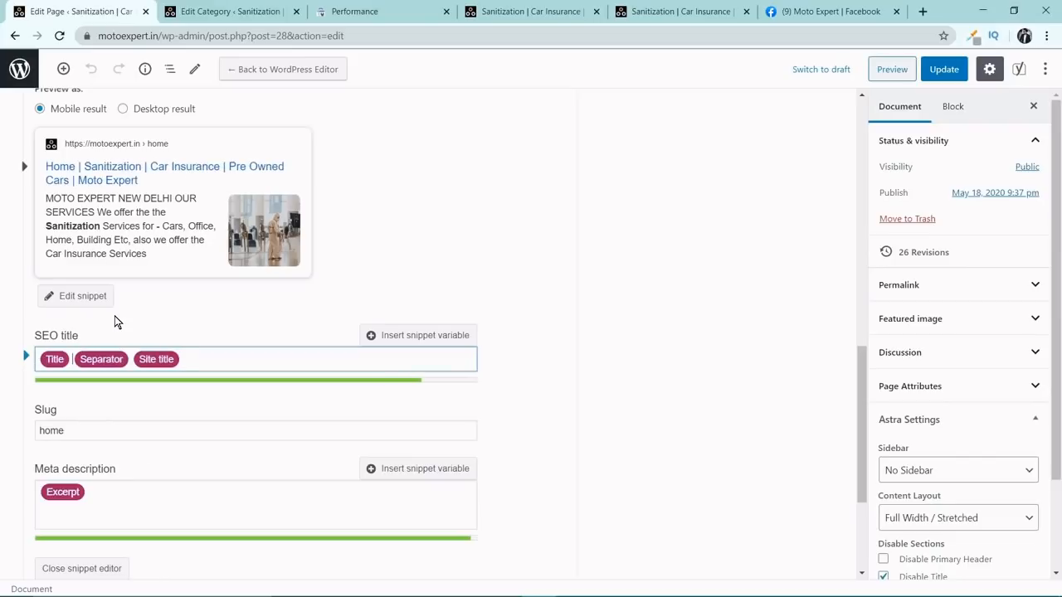
Remove the Excerpt variable from the Home page's meta description in the snippet editor.
scroll(121, 318, down, 2)
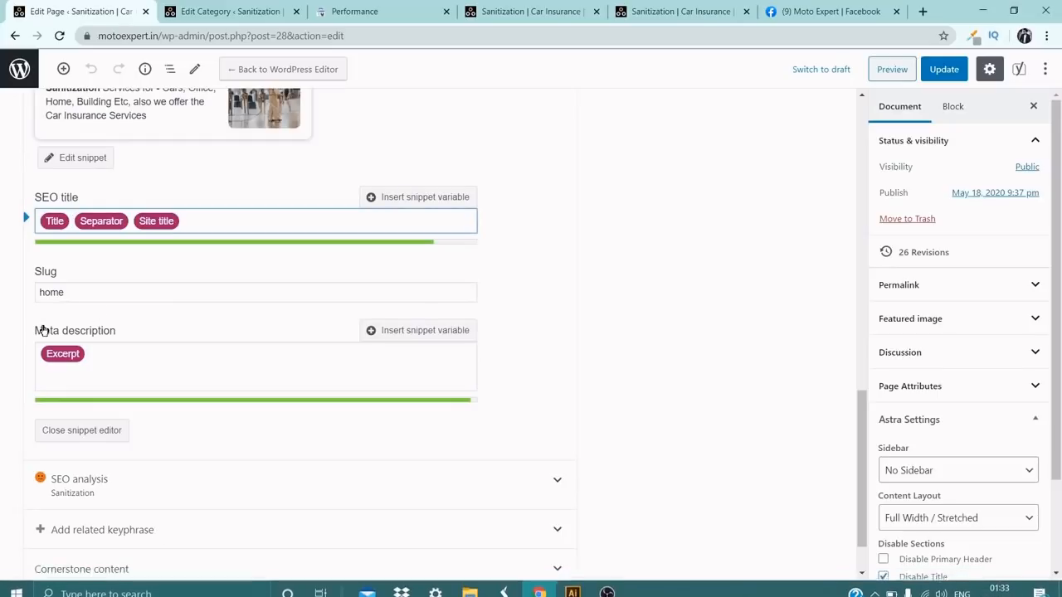
scroll(53, 233, up, 2)
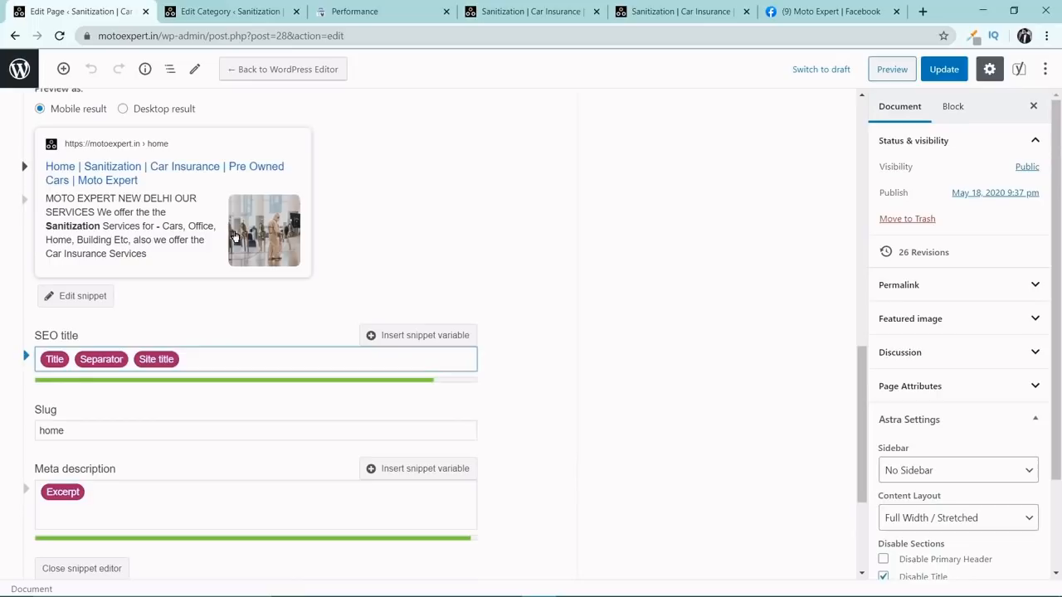
scroll(235, 235, down, 1)
scroll(226, 321, down, 1)
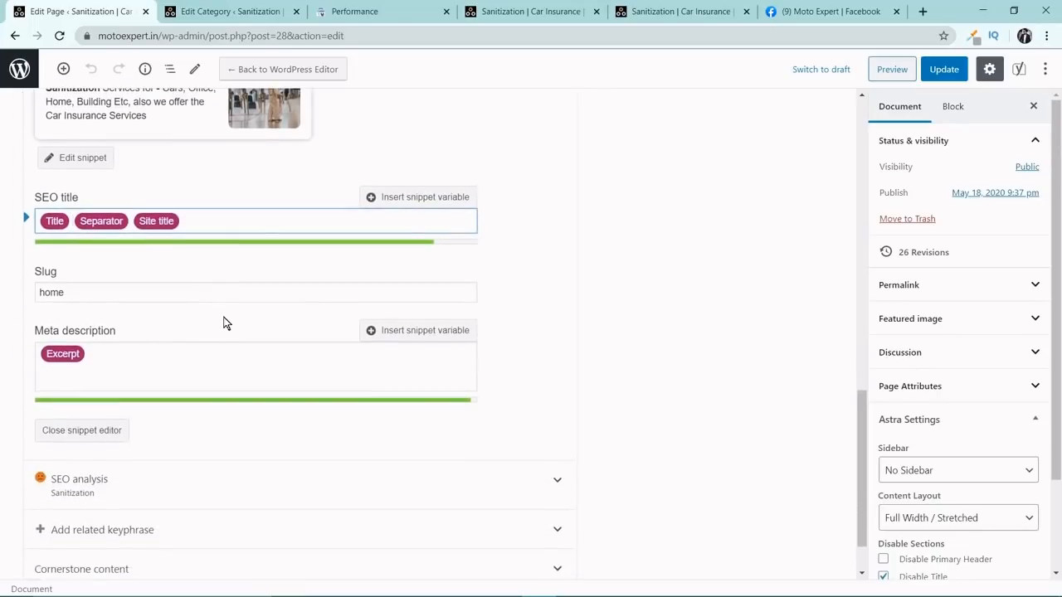
click(225, 365)
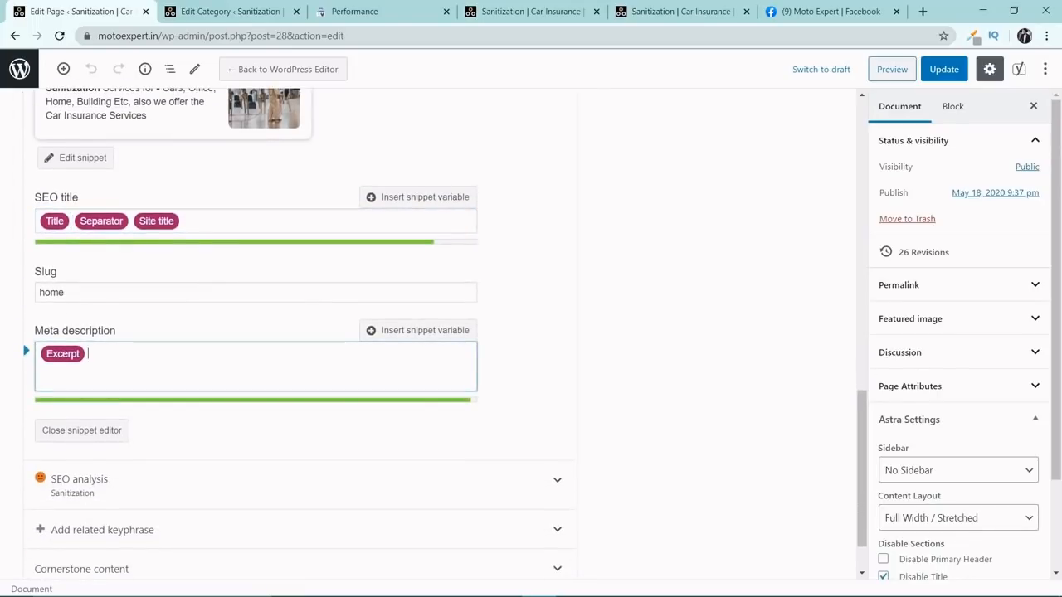
key(BackSpace)
scroll(163, 369, up, 2)
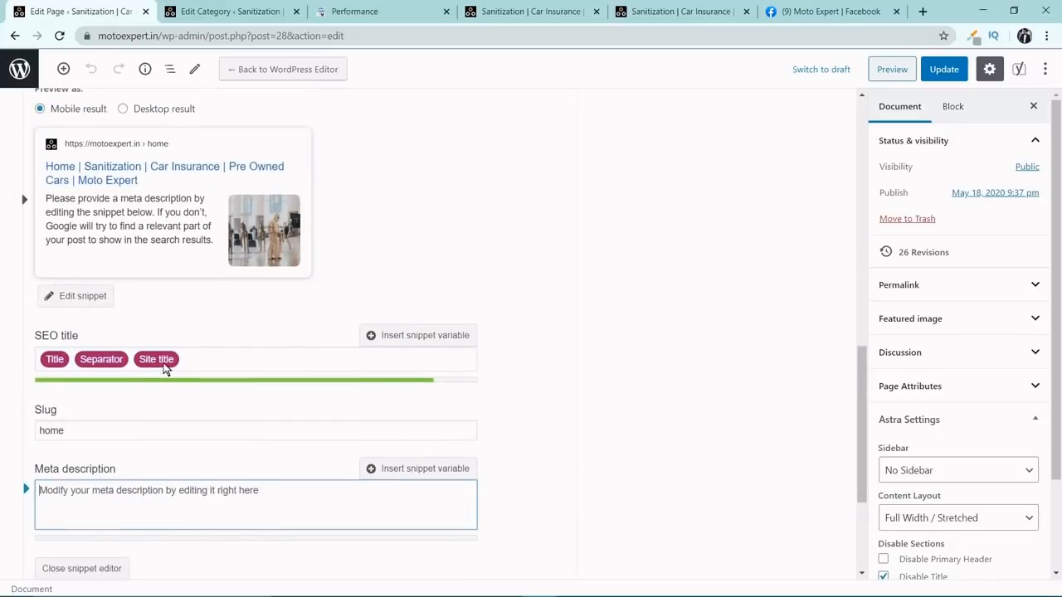
Start the Home page's meta description with "We offer the sanitization and other services etc. at the best prices in town".
text(We)
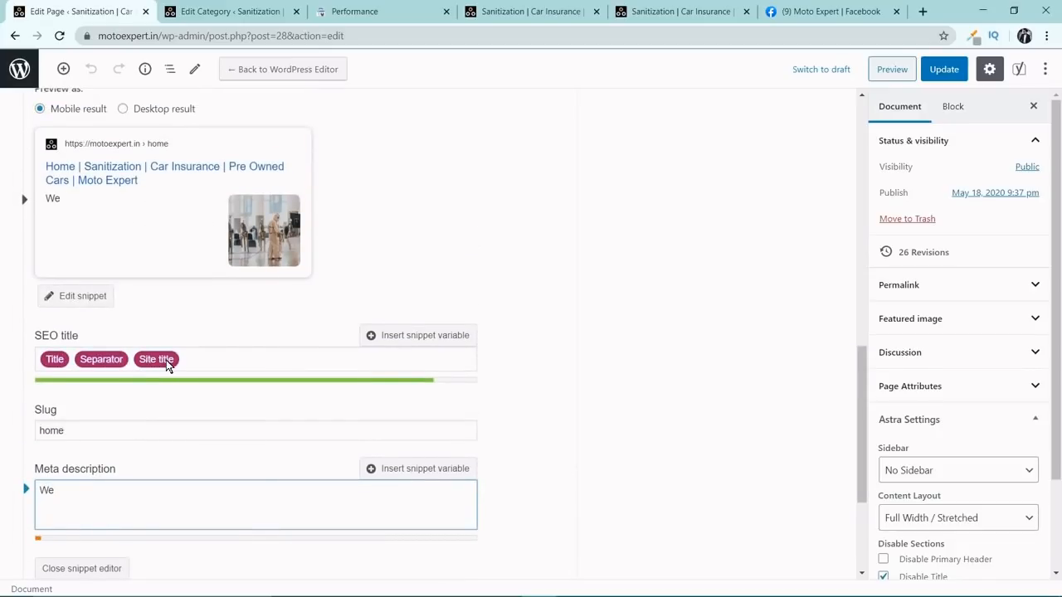
text( offer the sanot)
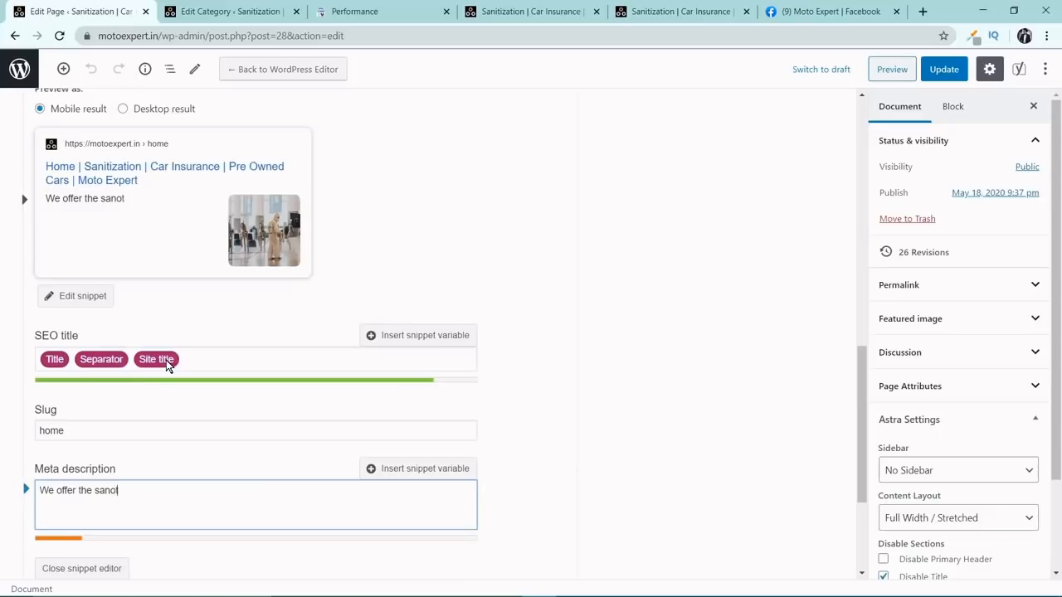
key(BackSpace)
key(BackSpace)
text(nitizs)
key(BackSpace)
text(ation and)
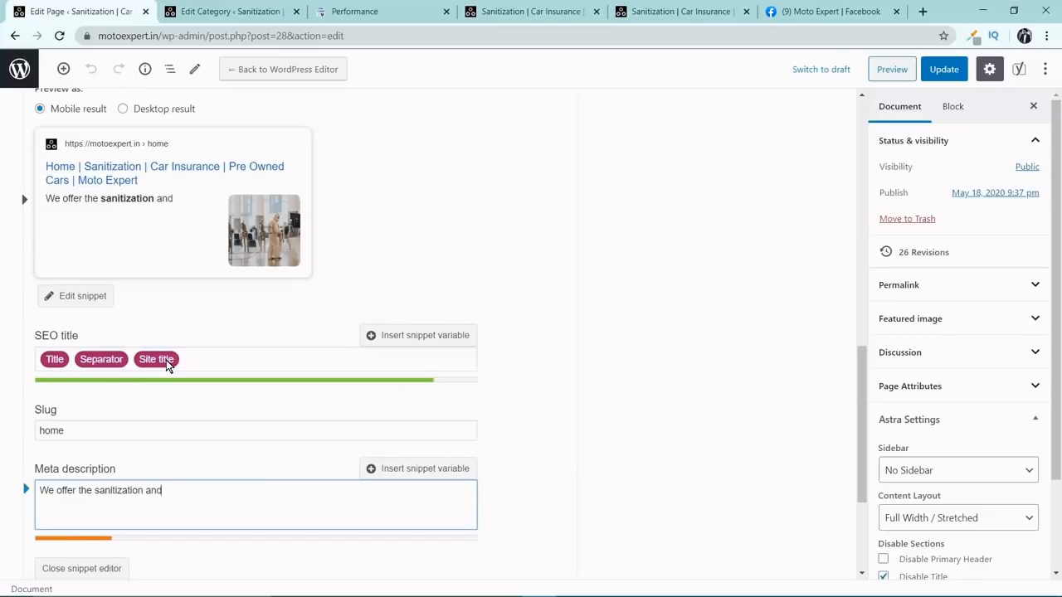
text( other sercvi)
key(BackSpace)
key(BackSpace)
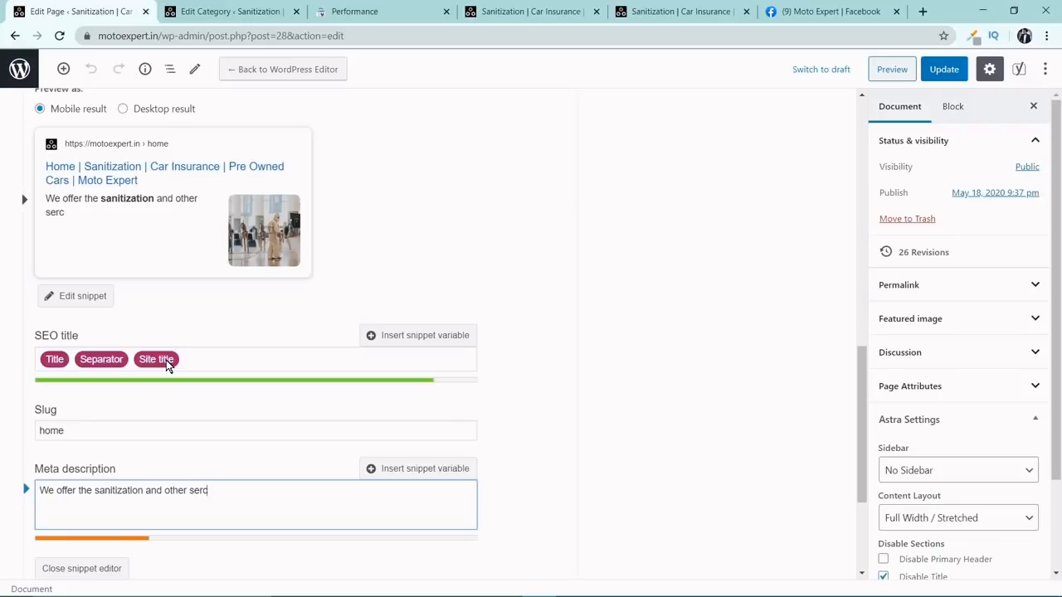
key(BackSpace)
text(vices etc)
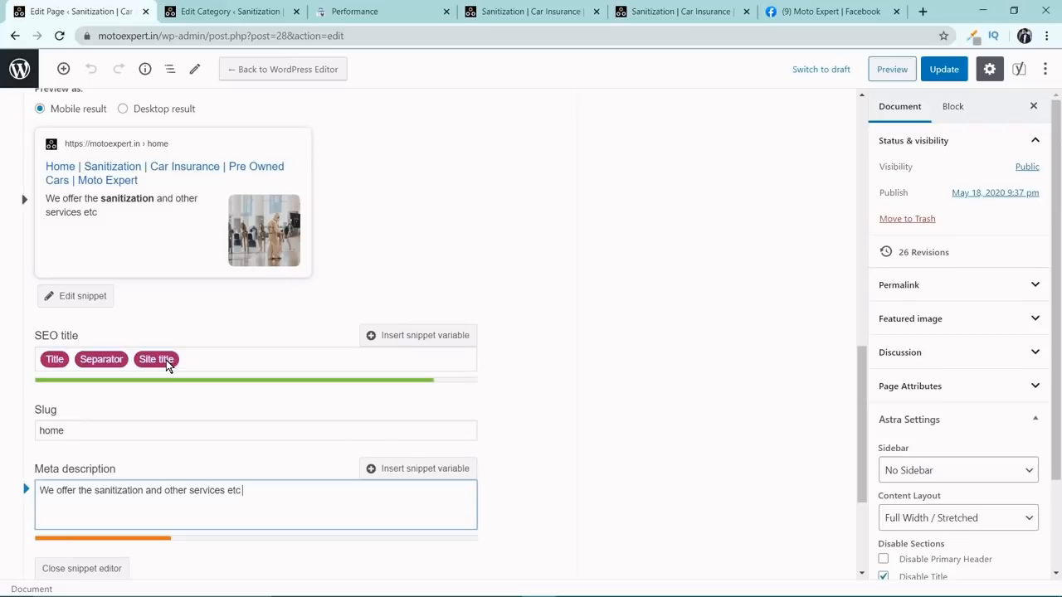
text(. at the best p)
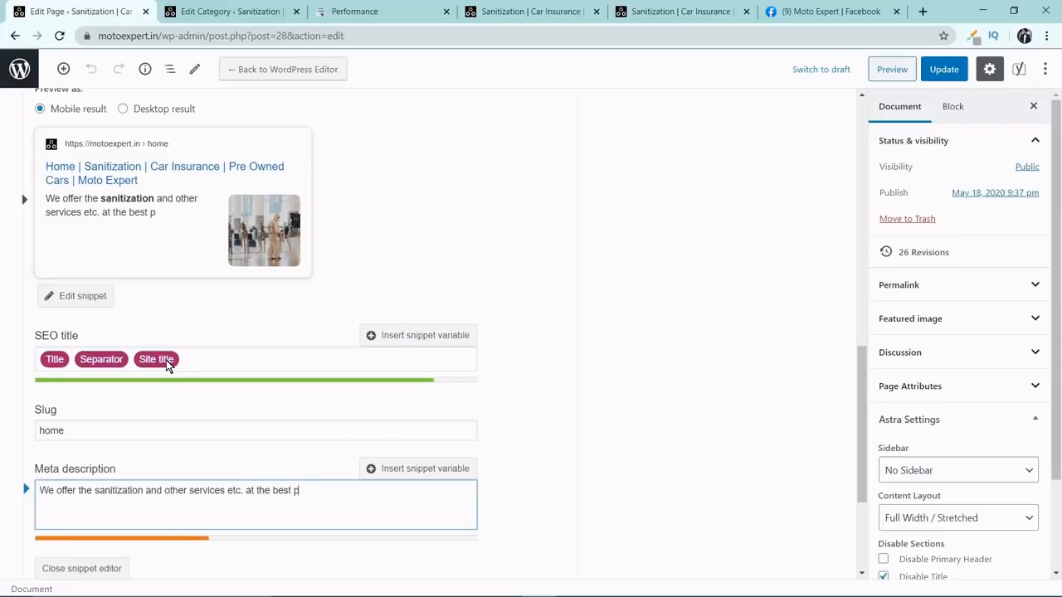
text(rices in town)
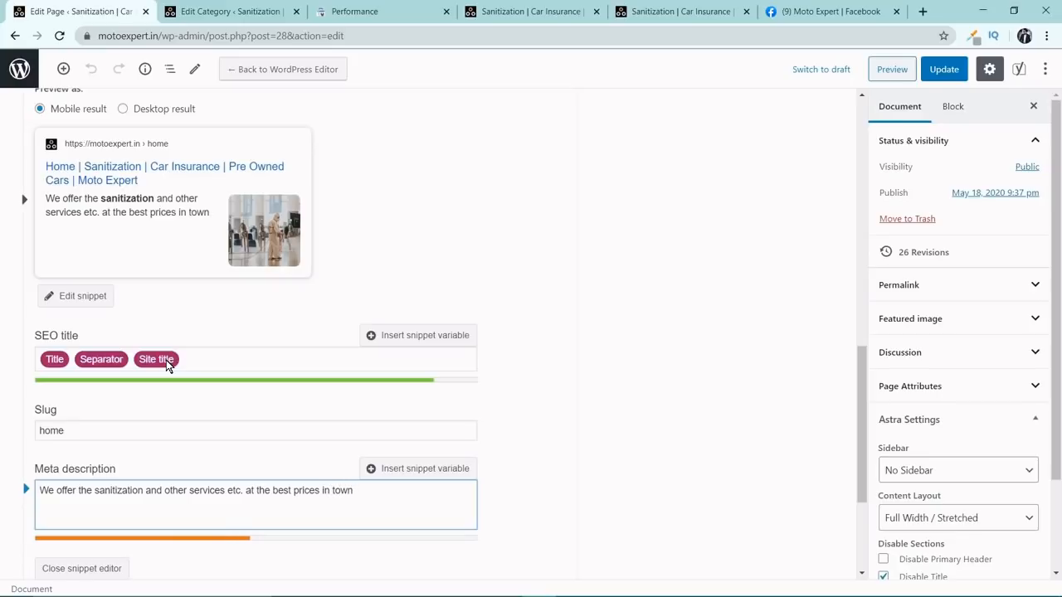
text(. When it comes to)
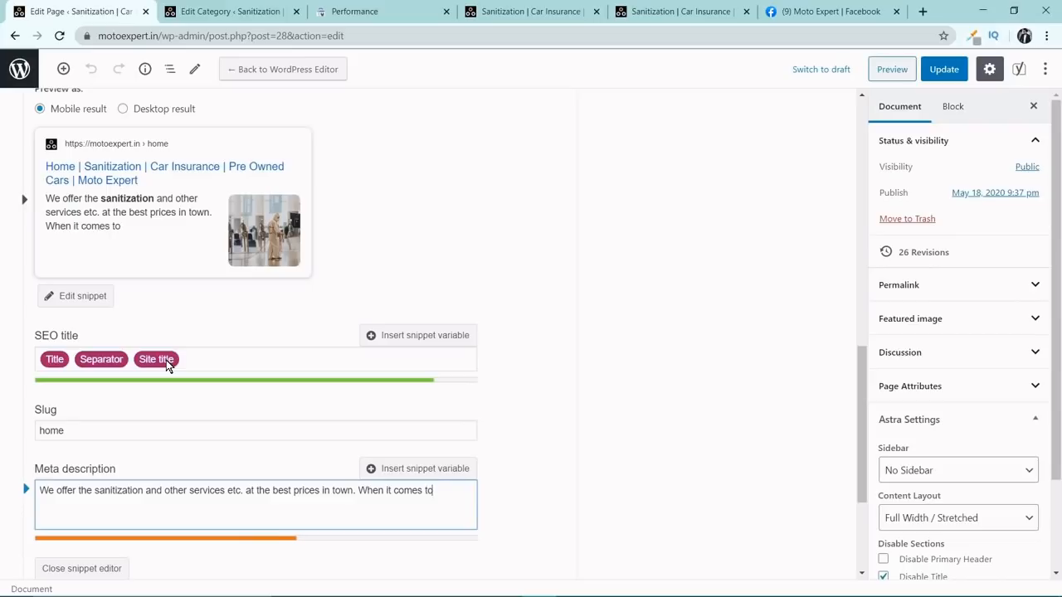
text( sanitizatio)
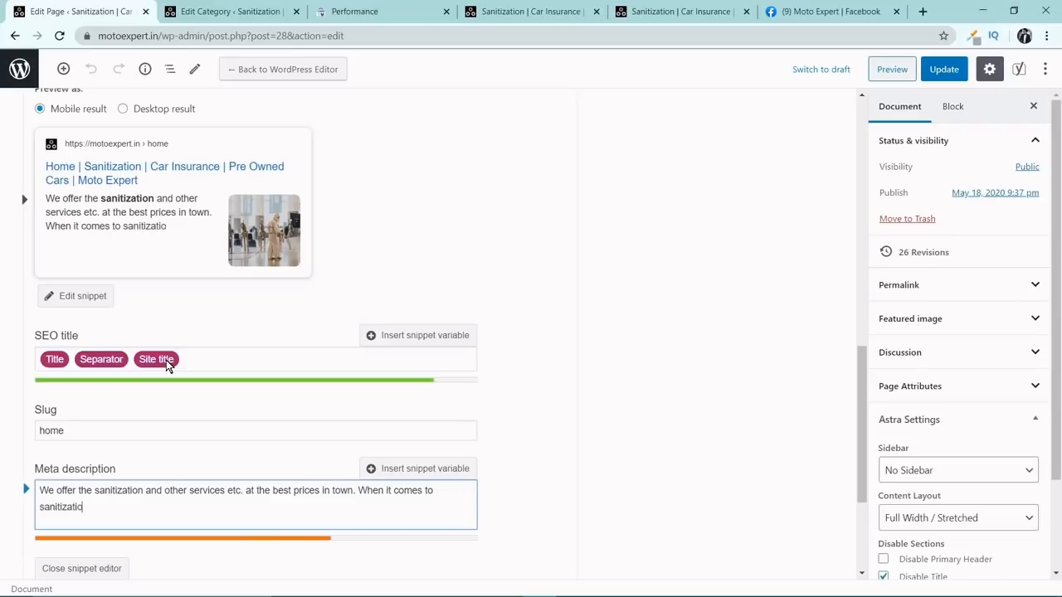
text(n you can coun)
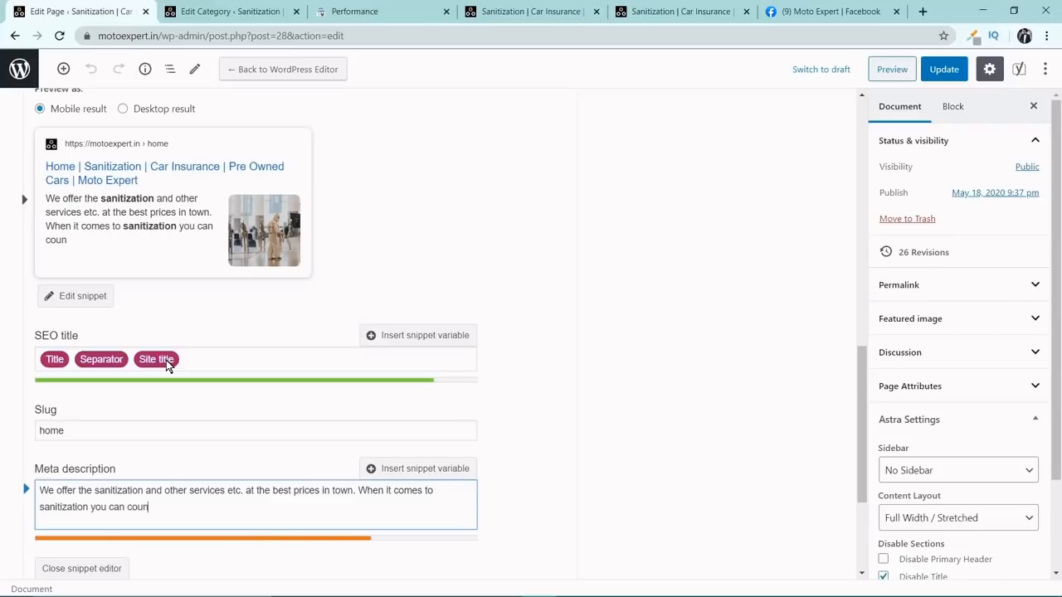
text(t on us)
Continue the meta description with ". When it comes to sanitization you can count on us.".
key(BackSpace)
text(s. We also offrer)
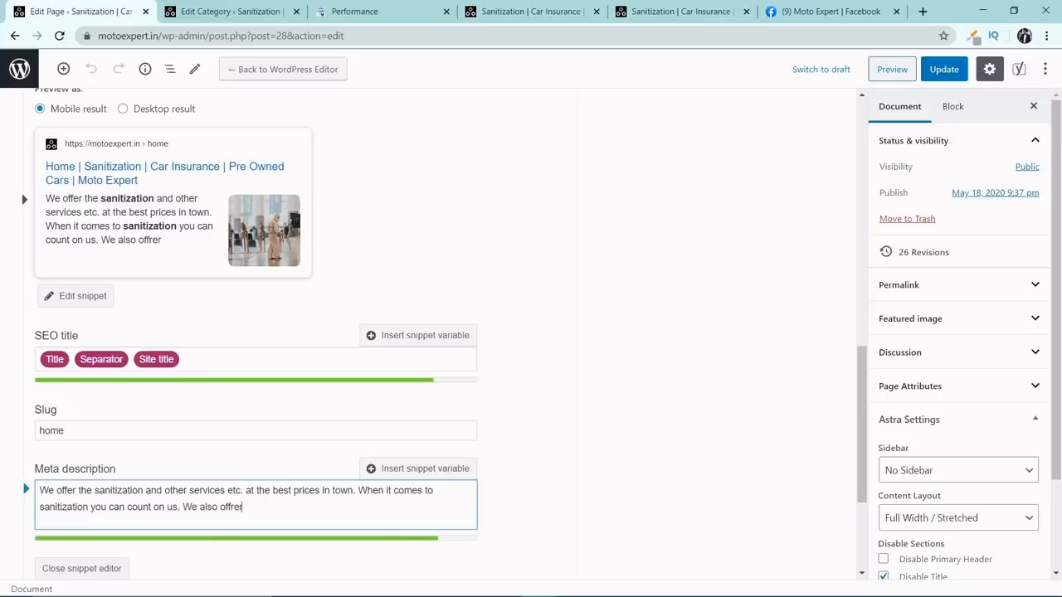
Try extending the meta description with "We also offer the insurance services and pre owned services.".
key(BackSpace)
key(BackSpace)
key(BackSpace)
text(er the insura)
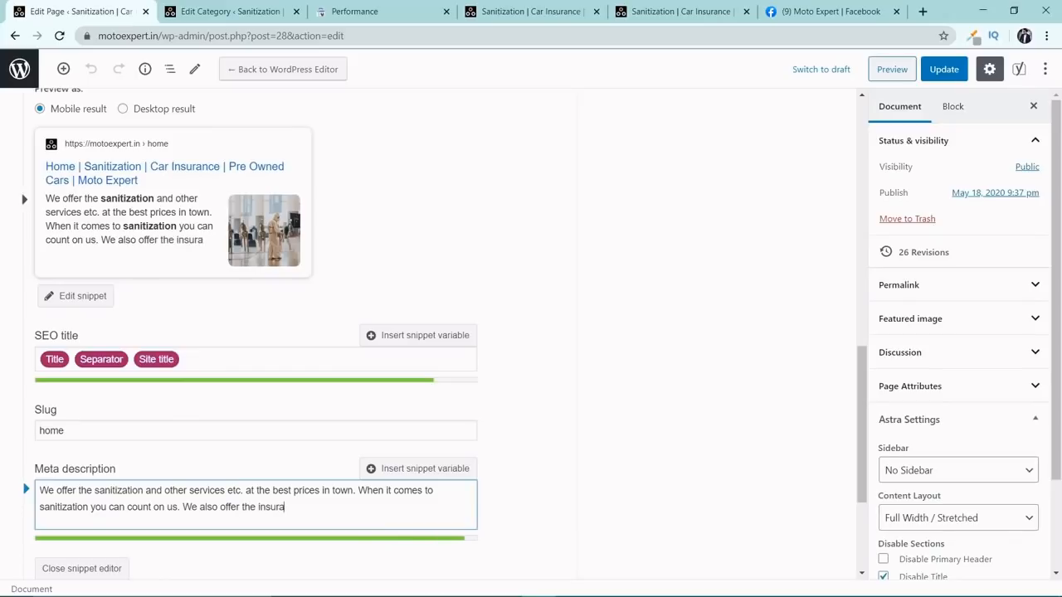
text(nce services and pre owned services.)
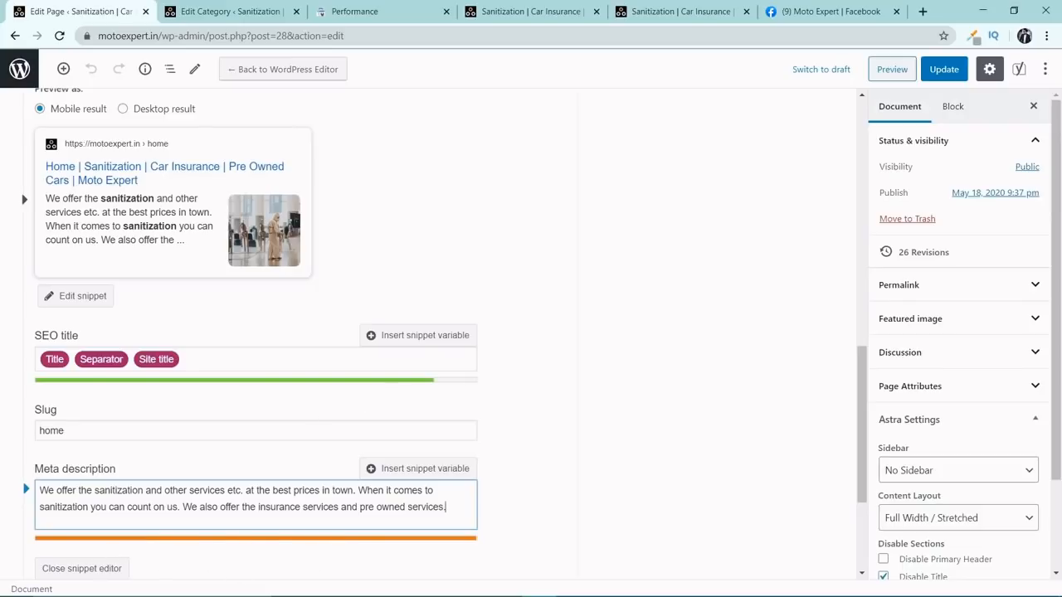
Delete the last sentence, about insurance and pre owned services, from the meta description.
key(ctrl+a)
click(462, 506)
key(ctrl+BackSpace)
key(ctrl+BackSpace)
key(ctrl+BackSpace)
key(ctrl+BackSpace)
key(ctrl+BackSpace)
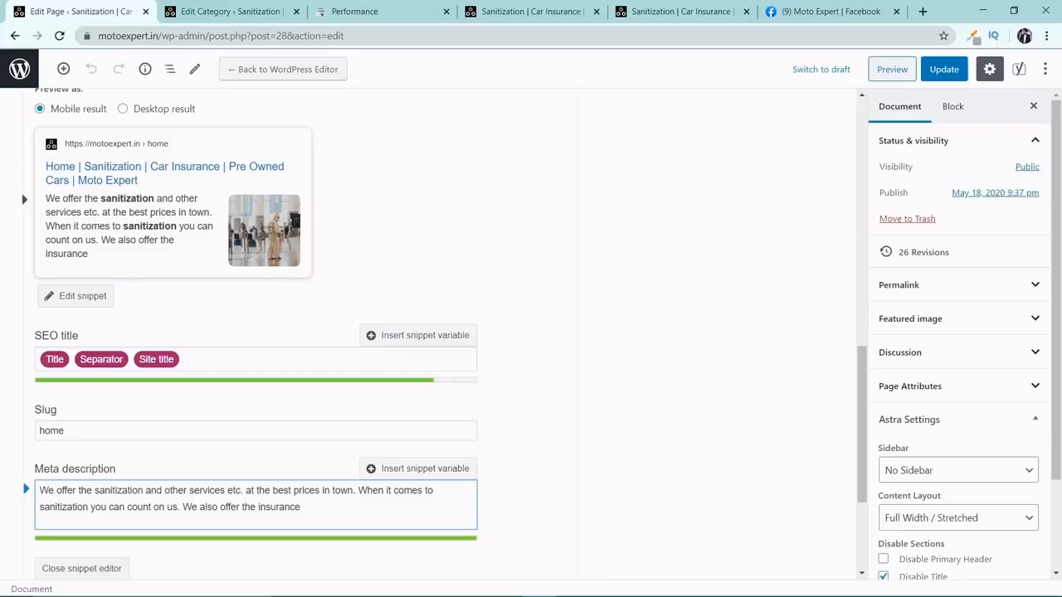
key(ctrl+shift+Left)
key(ctrl+shift+Left)
key(ctrl+shift+Left)
key(ctrl+shift+Left)
key(ctrl+shift+Left)
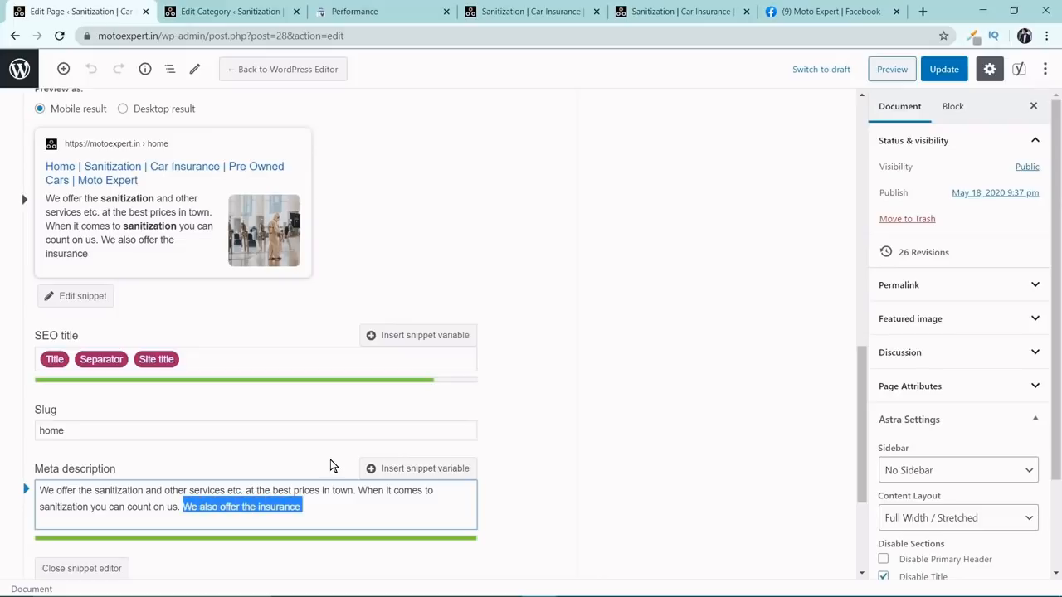
key(BackSpace)
Expand the Home page's SEO analysis and examine the outbound links and internal links problems.
scroll(445, 424, down, 3)
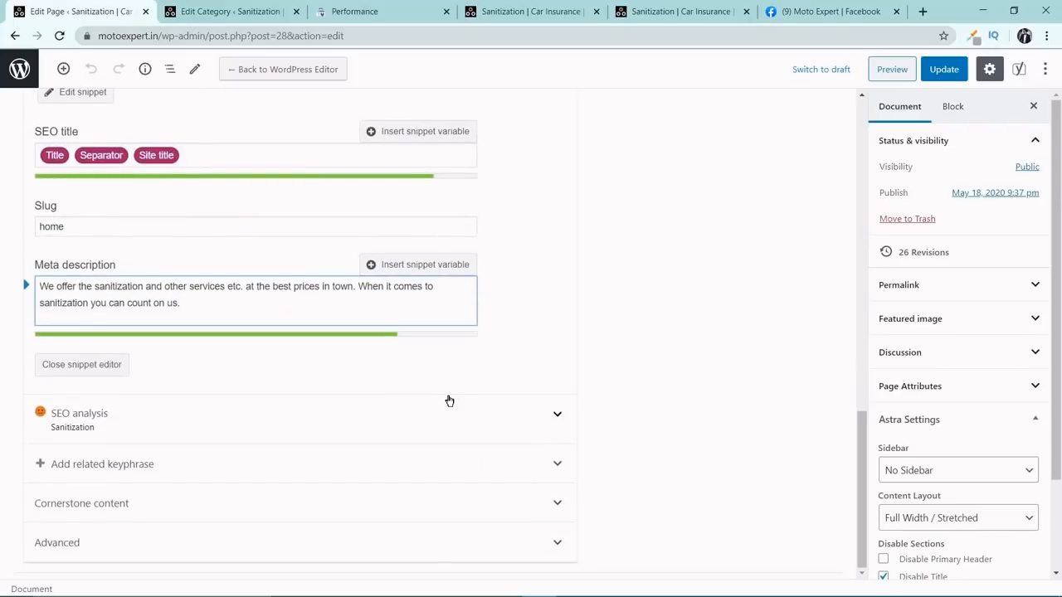
click(559, 414)
scroll(528, 414, down, 2)
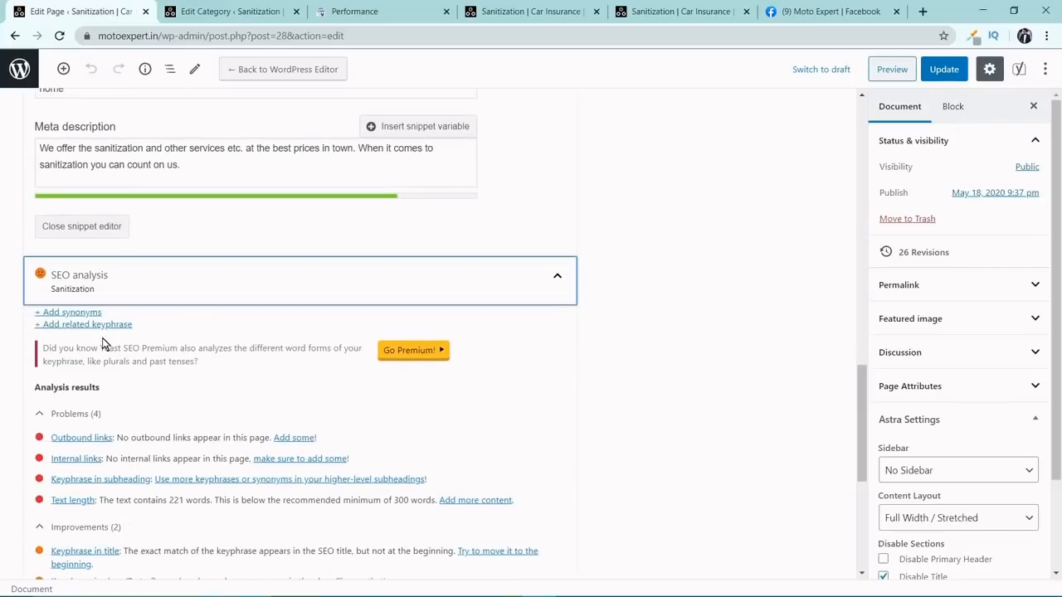
scroll(105, 327, down, 2)
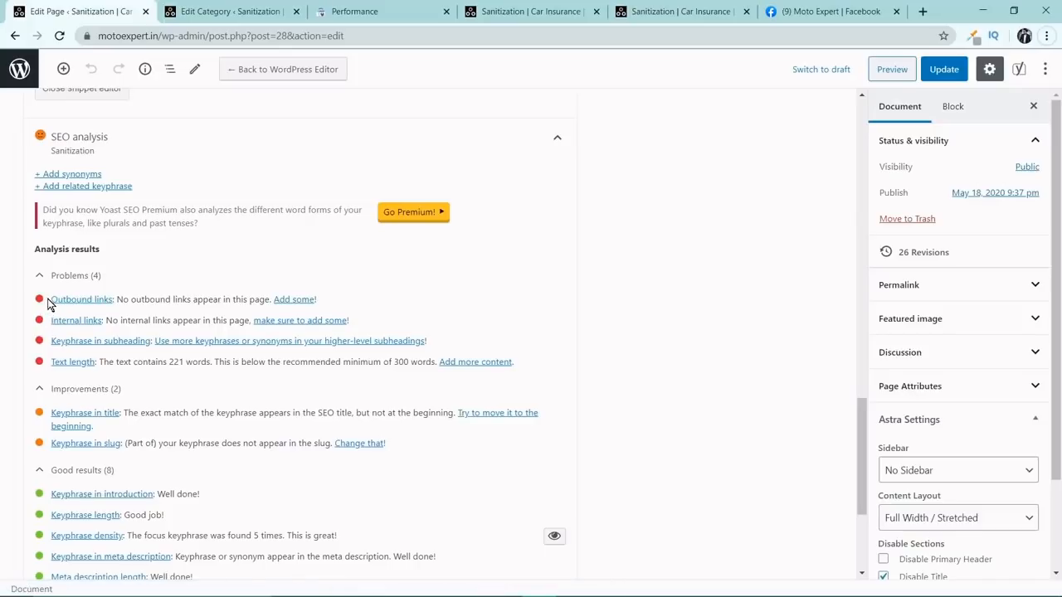
drag(51, 299, 112, 300)
scroll(123, 297, down, 1)
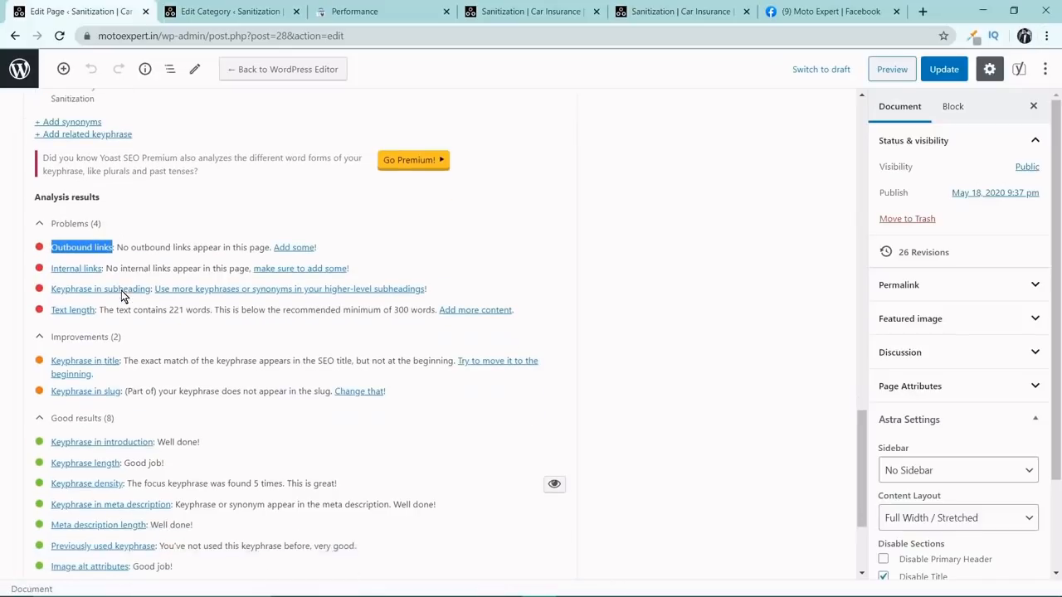
drag(113, 251, 53, 251)
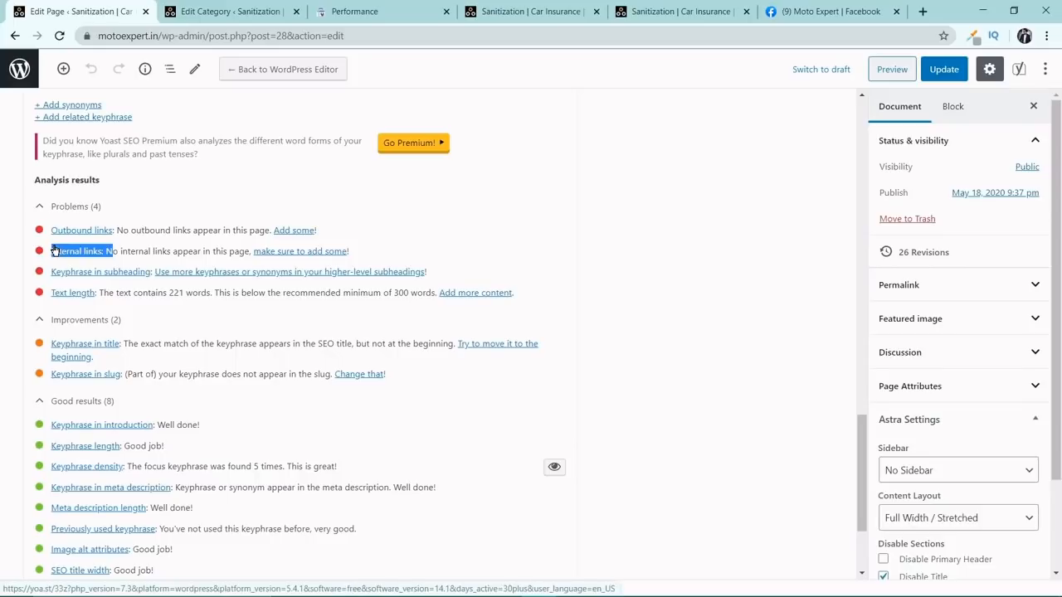
drag(54, 251, 51, 252)
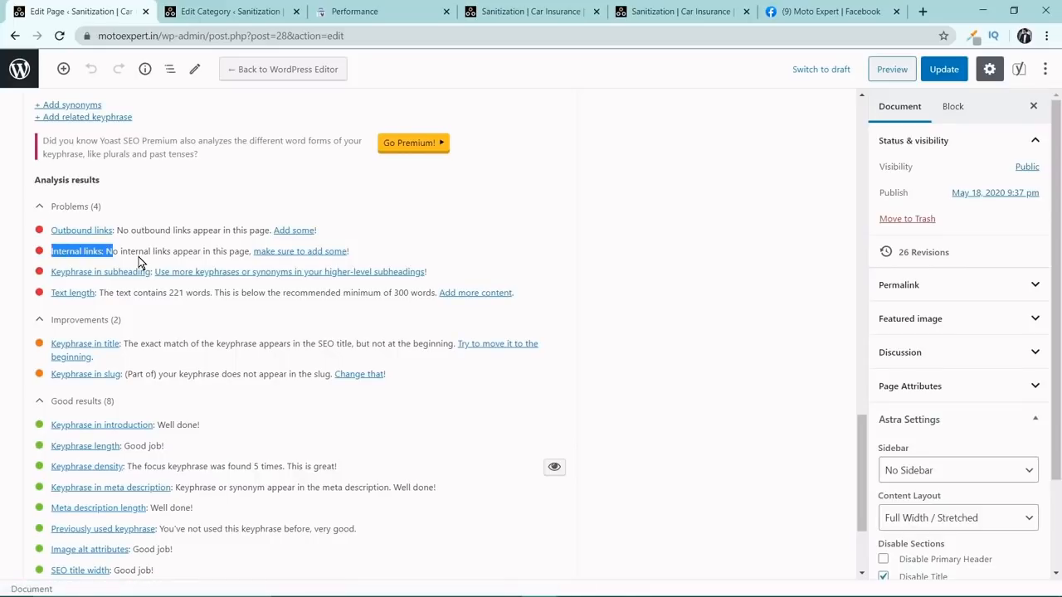
Examine the text length problem, the suggested improvements and the good results in the SEO analysis.
scroll(124, 267, down, 1)
click(46, 212)
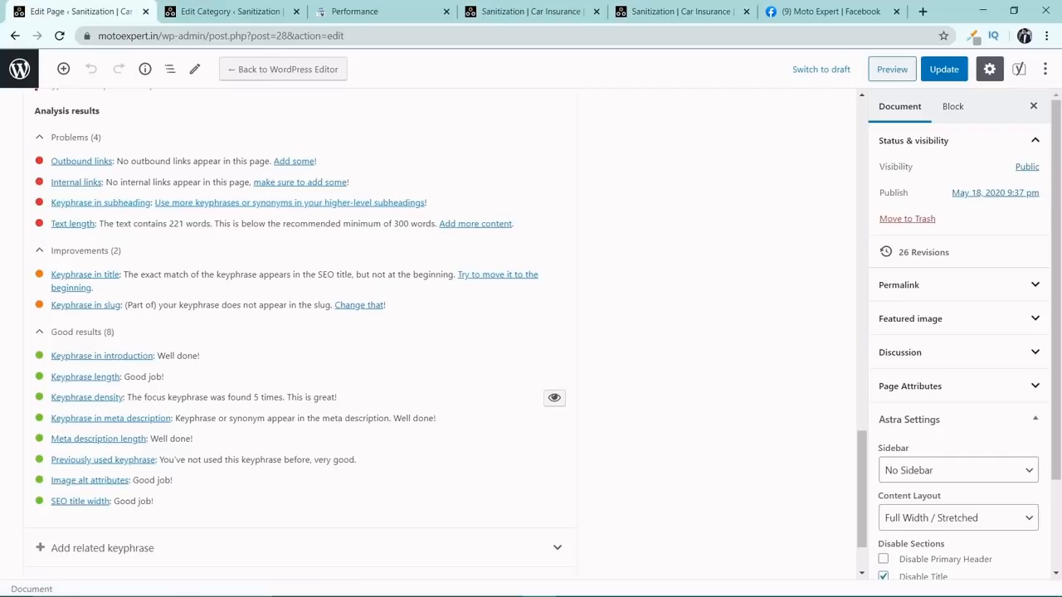
drag(117, 223, 226, 223)
scroll(227, 219, down, 1)
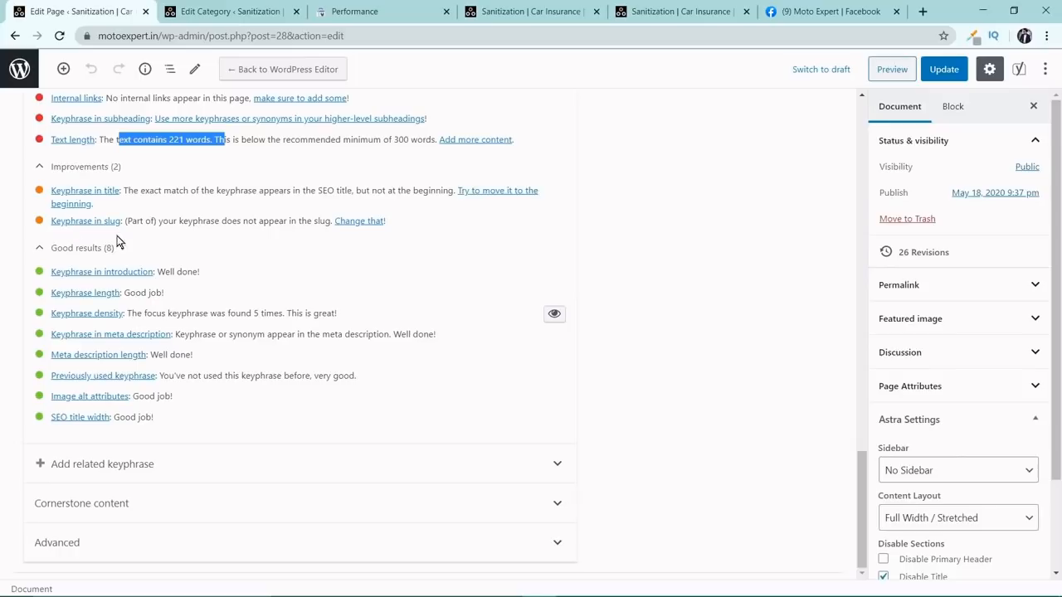
click(209, 280)
drag(206, 275, 114, 294)
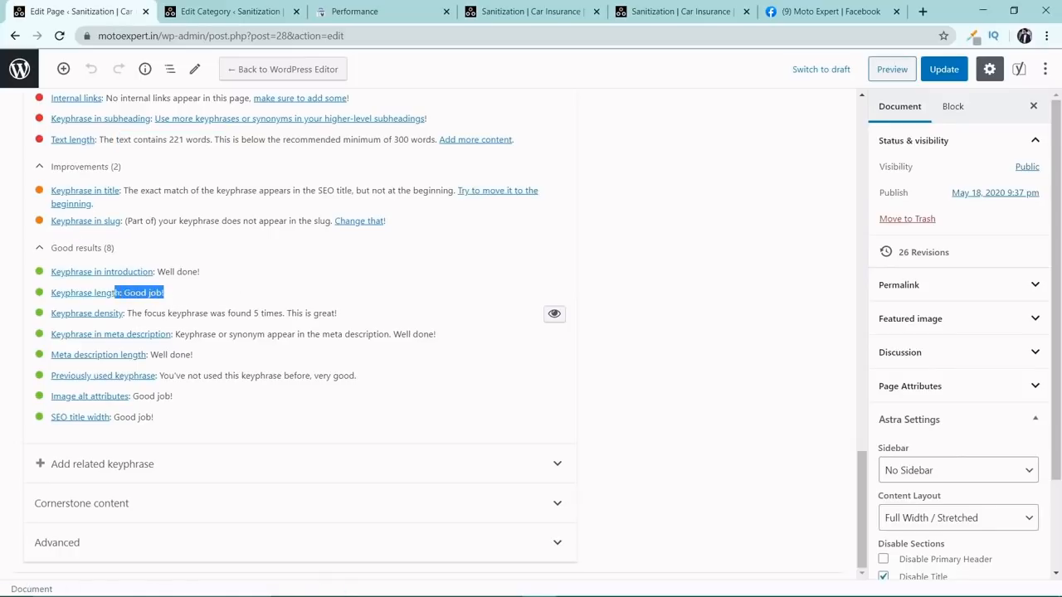
click(218, 305)
scroll(299, 332, up, 5)
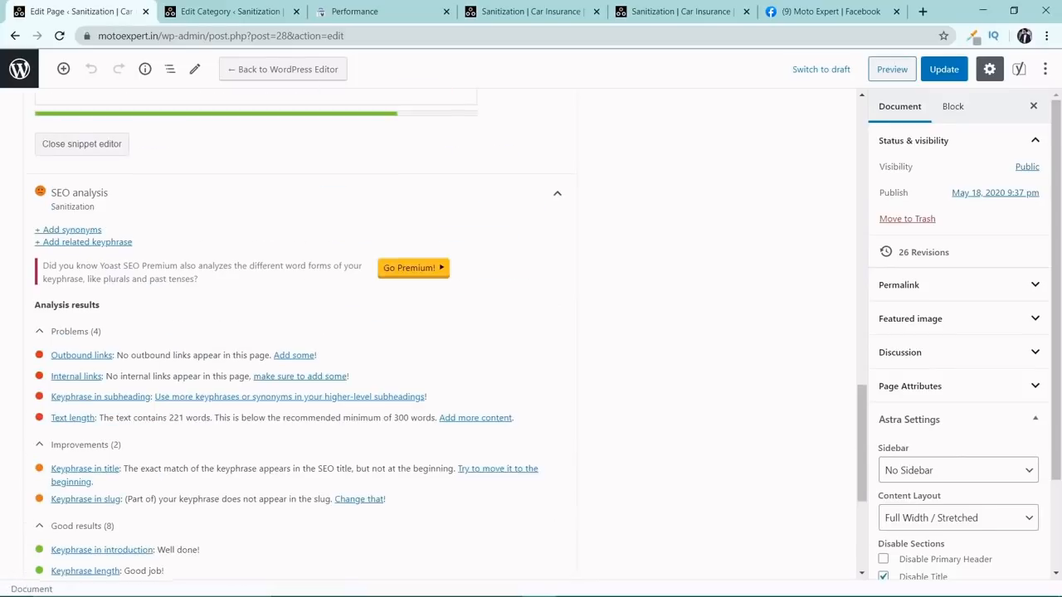
scroll(299, 331, down, 5)
Update the Home page to save its new meta description.
scroll(172, 307, up, 10)
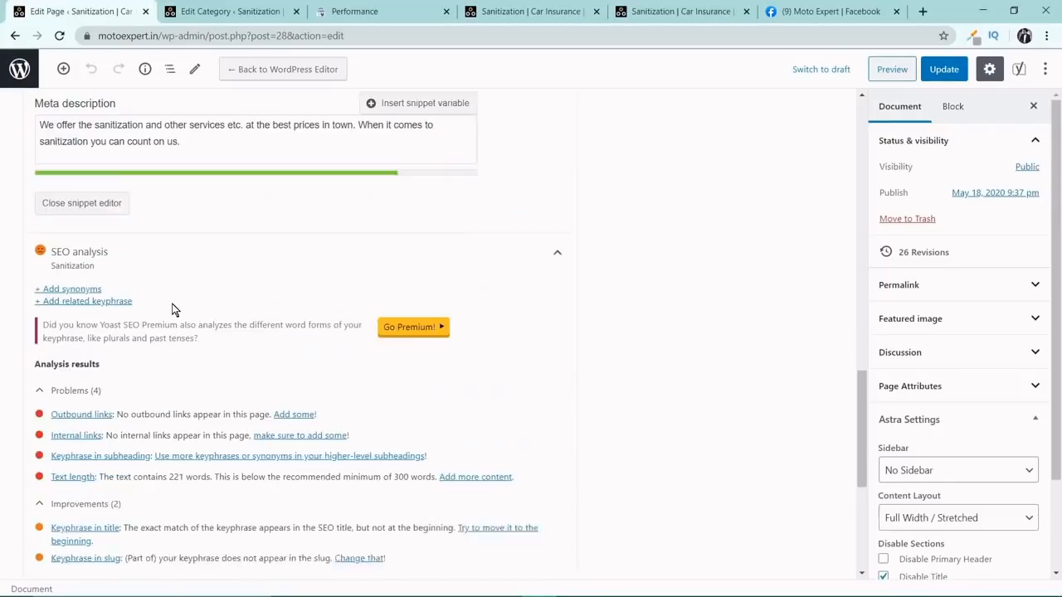
click(942, 69)
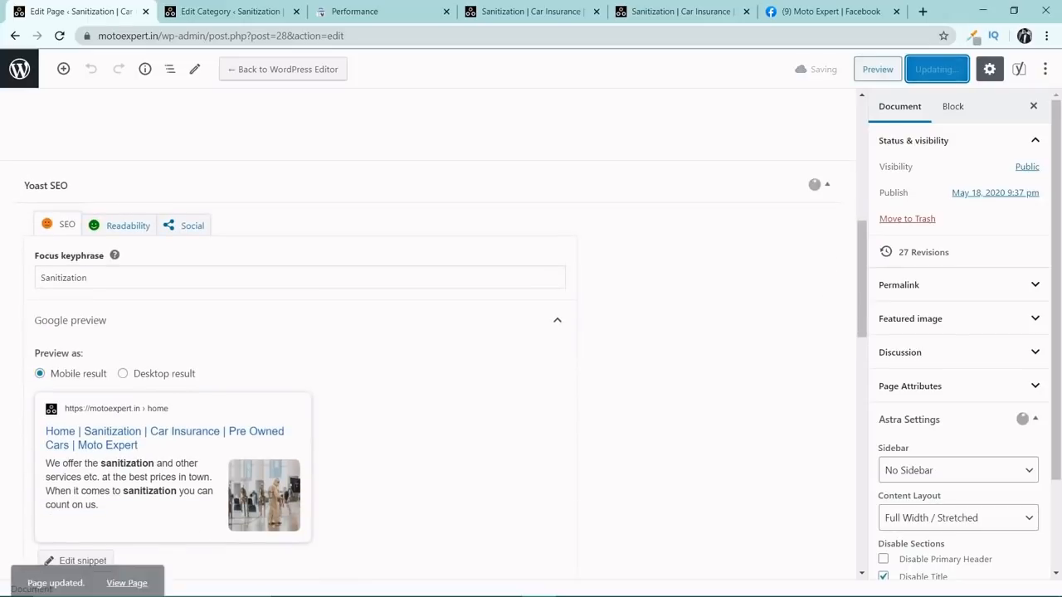
click(125, 226)
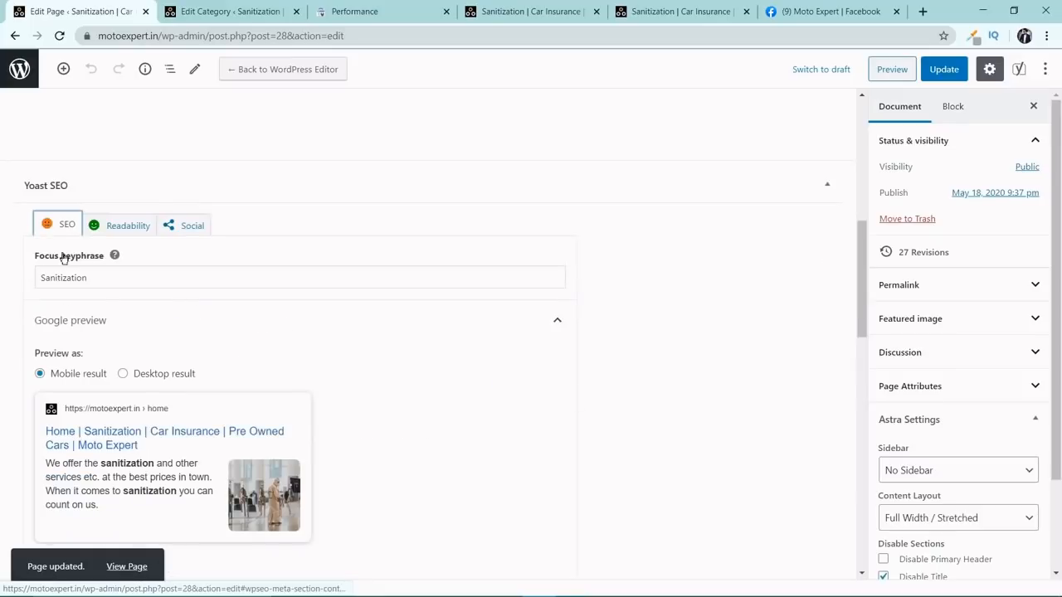
Leave the page editor and open the Features settings of Yoast SEO's General page.
click(23, 72)
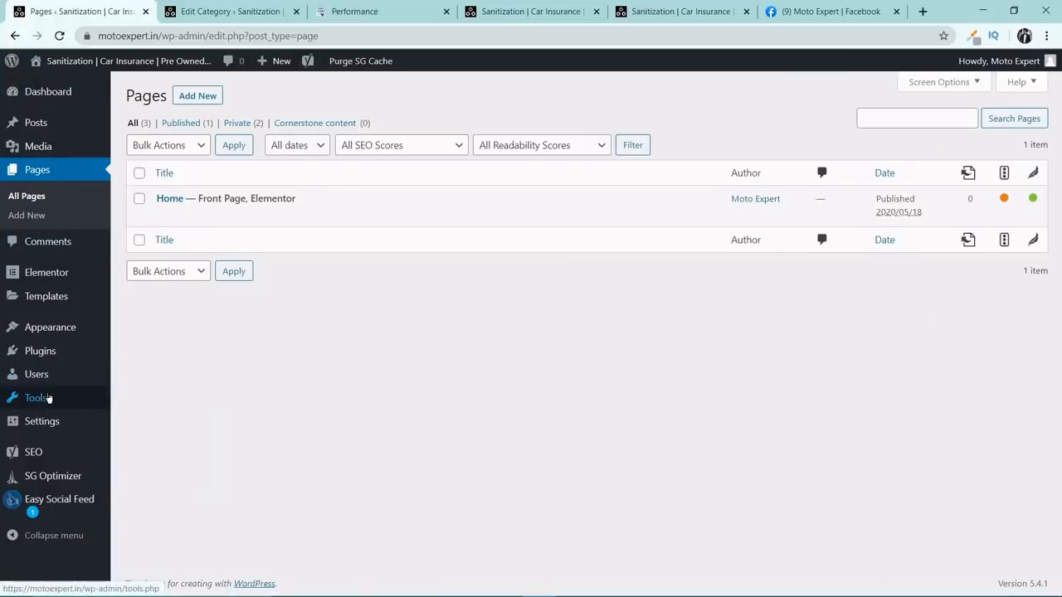
mouse_move(56, 496)
mouse_move(58, 457)
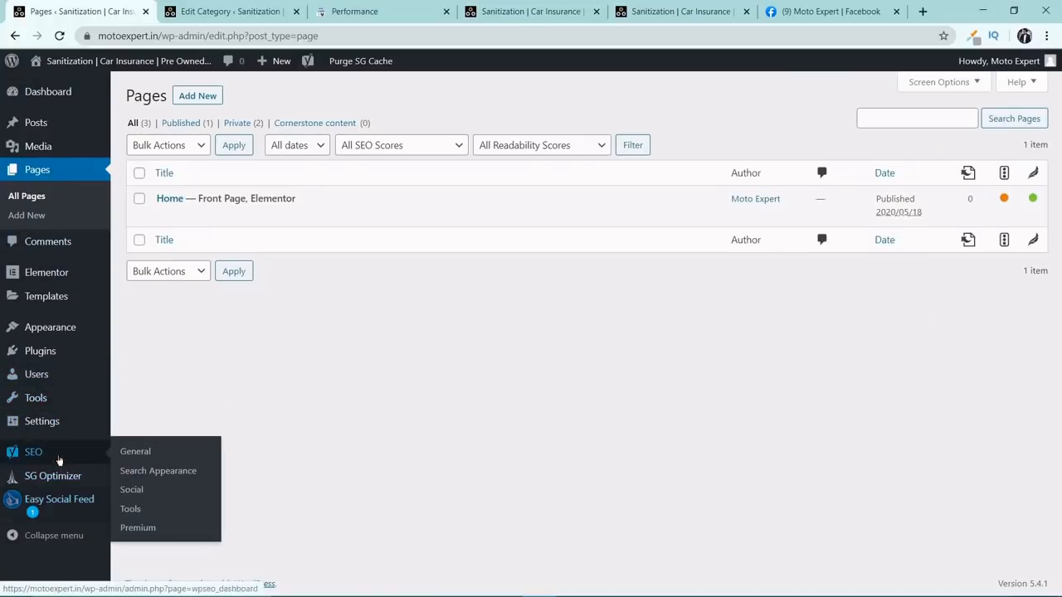
click(135, 456)
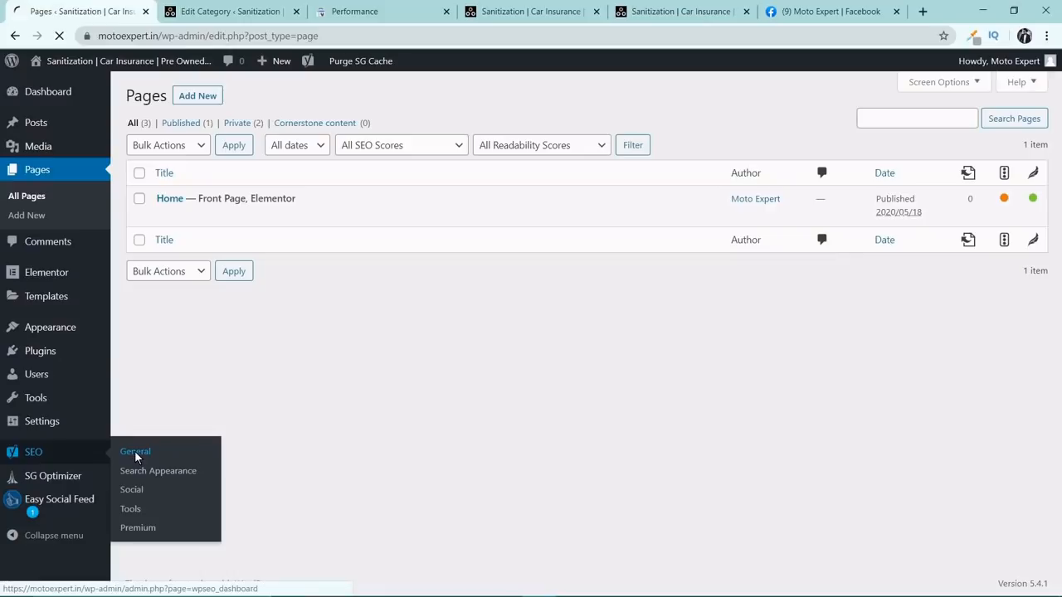
scroll(279, 207, down, 2)
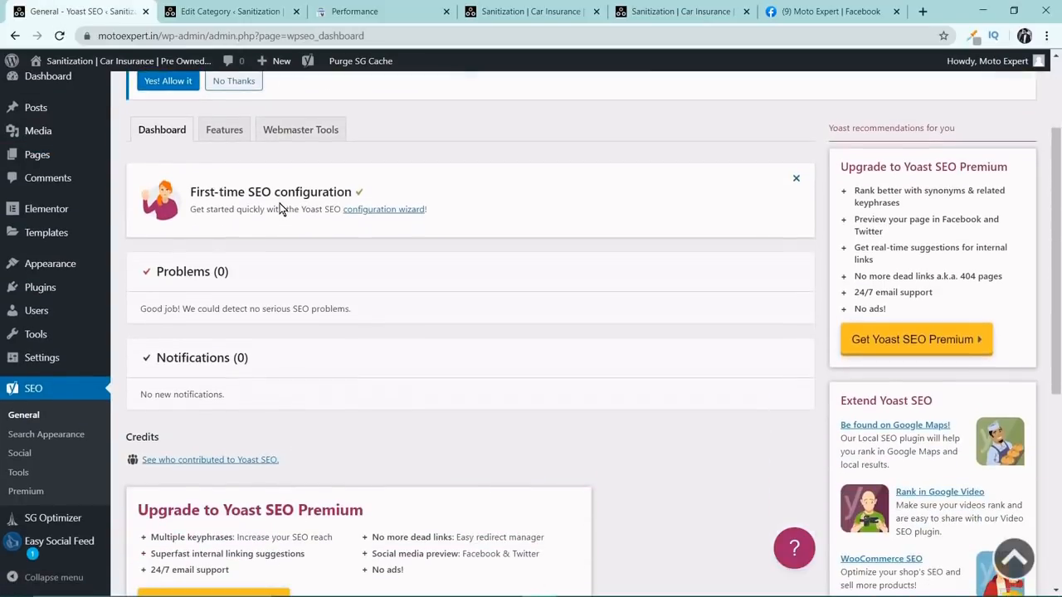
click(230, 129)
scroll(299, 230, down, 2)
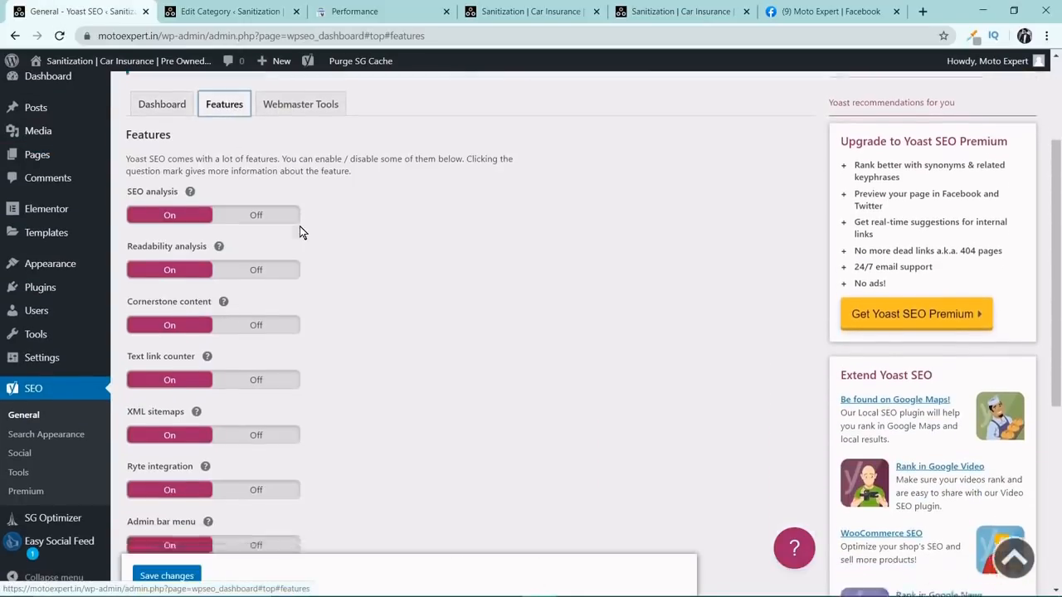
Show the help for the XML sitemaps feature and open the site's XML sitemap in a new browser tab.
drag(157, 299, 127, 302)
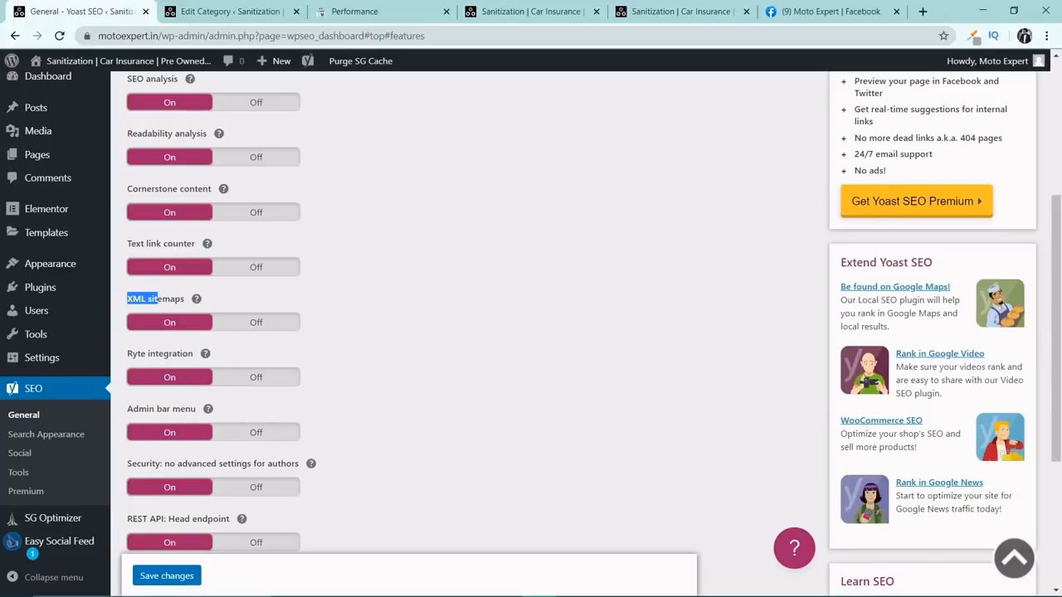
click(196, 300)
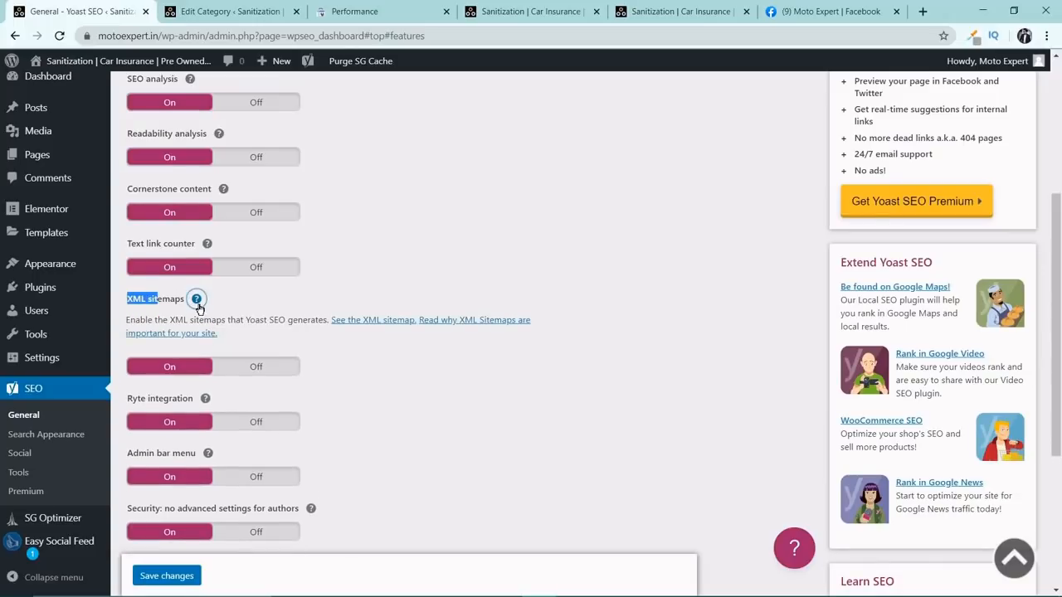
click(121, 321)
right_click(364, 320)
click(371, 330)
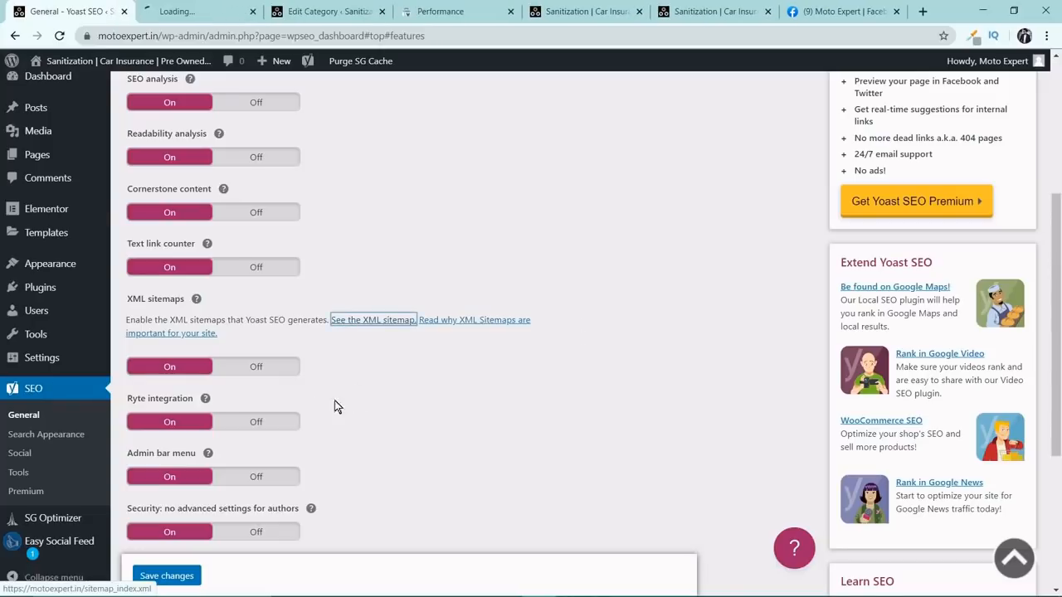
click(230, 12)
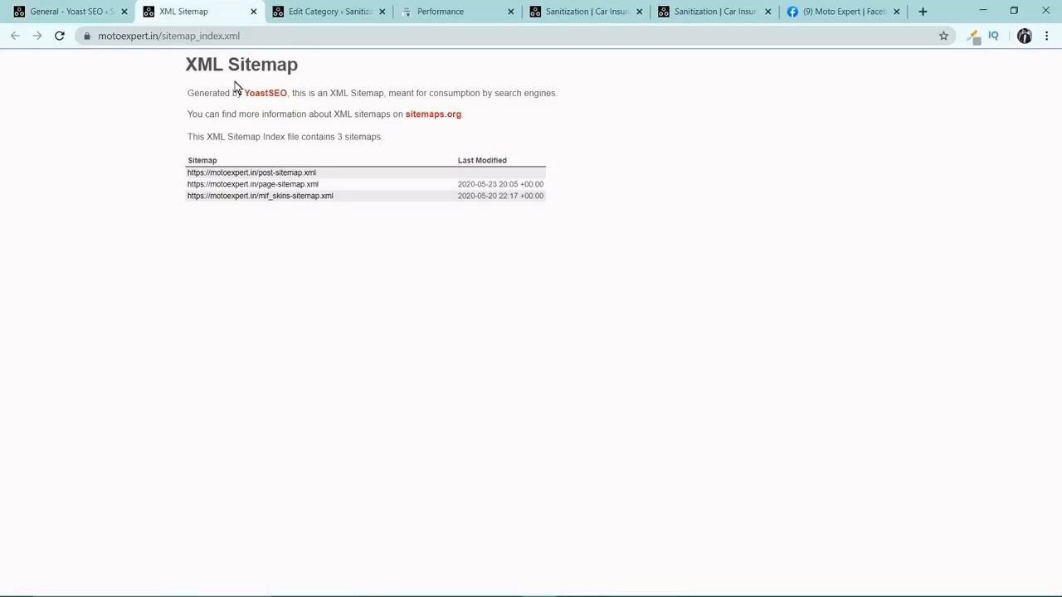
Copy the full address of the XML sitemap index.
click(241, 35)
triple_click(209, 38)
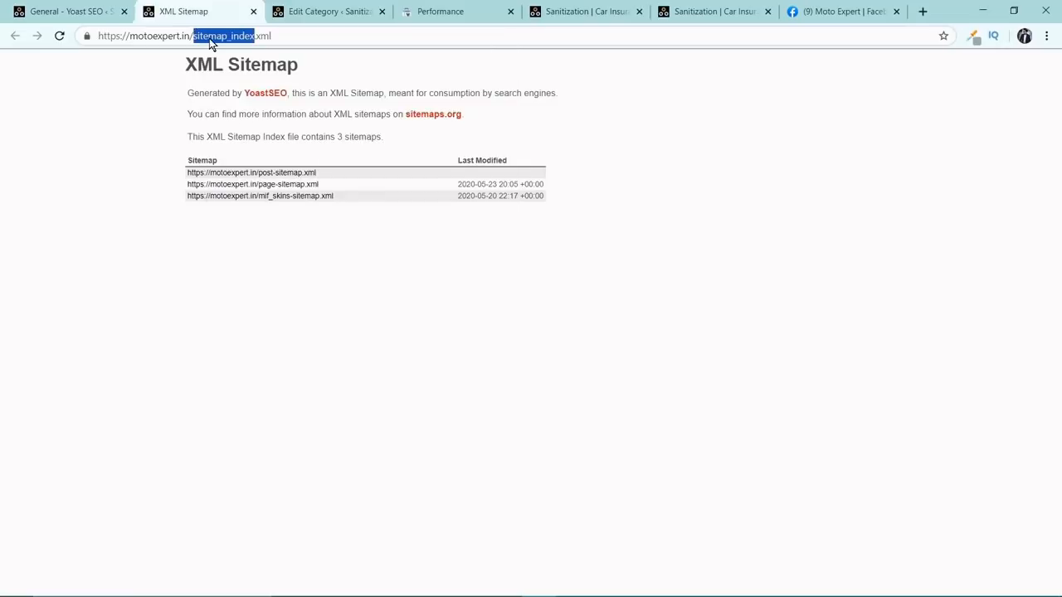
right_click(210, 38)
click(234, 113)
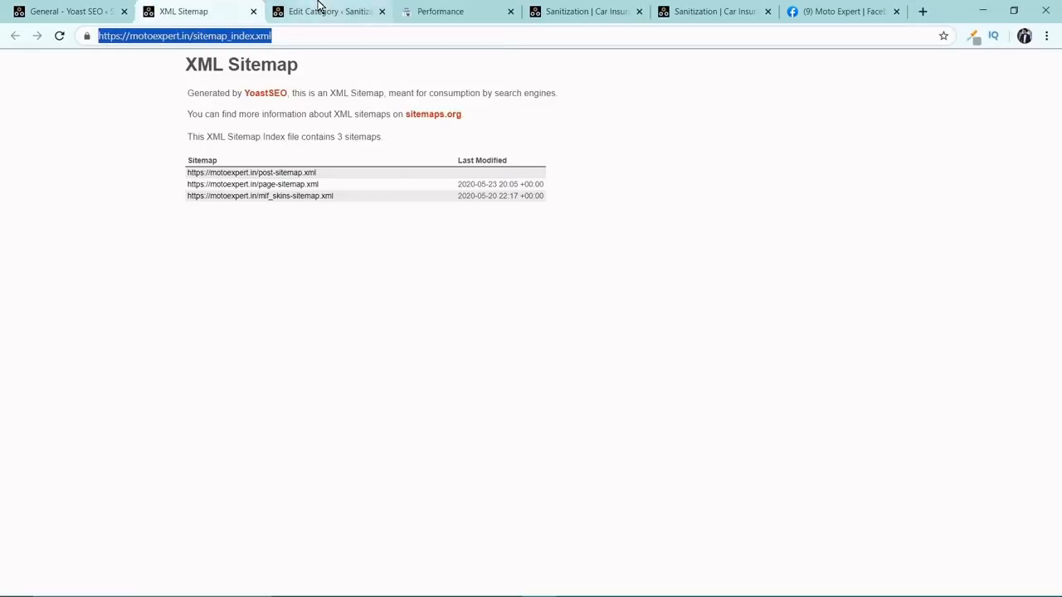
Switch to Google Search Console and open the Sitemaps page for the motoexpert.in property.
click(322, 10)
click(461, 10)
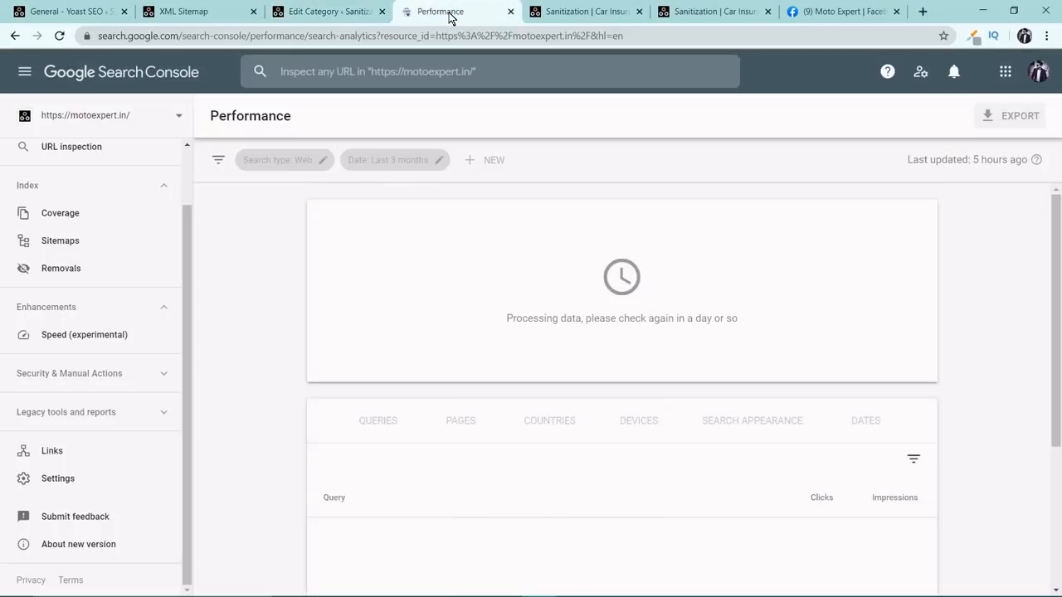
click(76, 242)
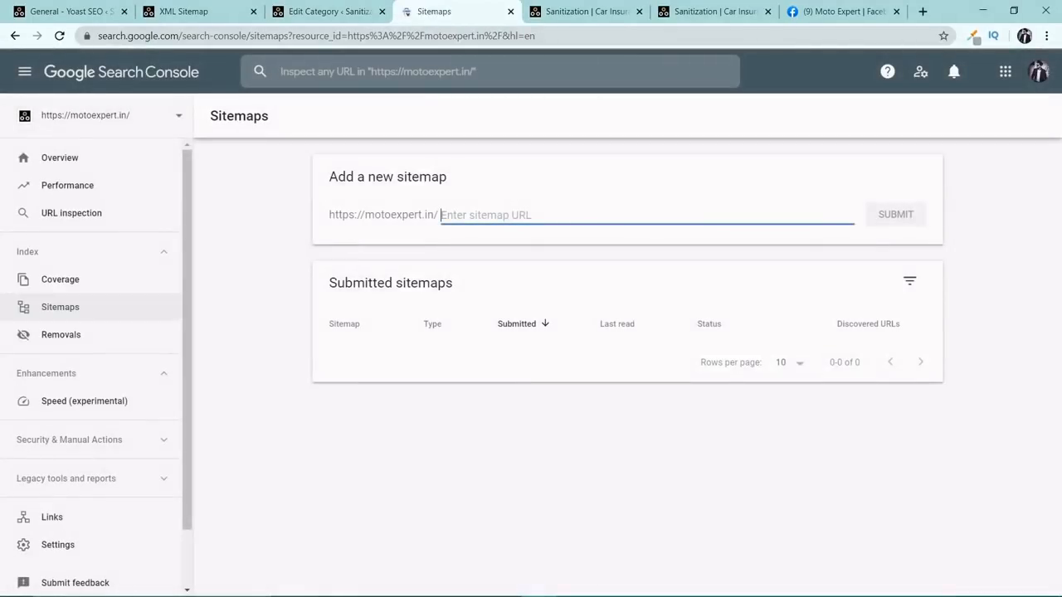
Copy only the file name sitemap_index.xml from the XML sitemap's address.
click(222, 13)
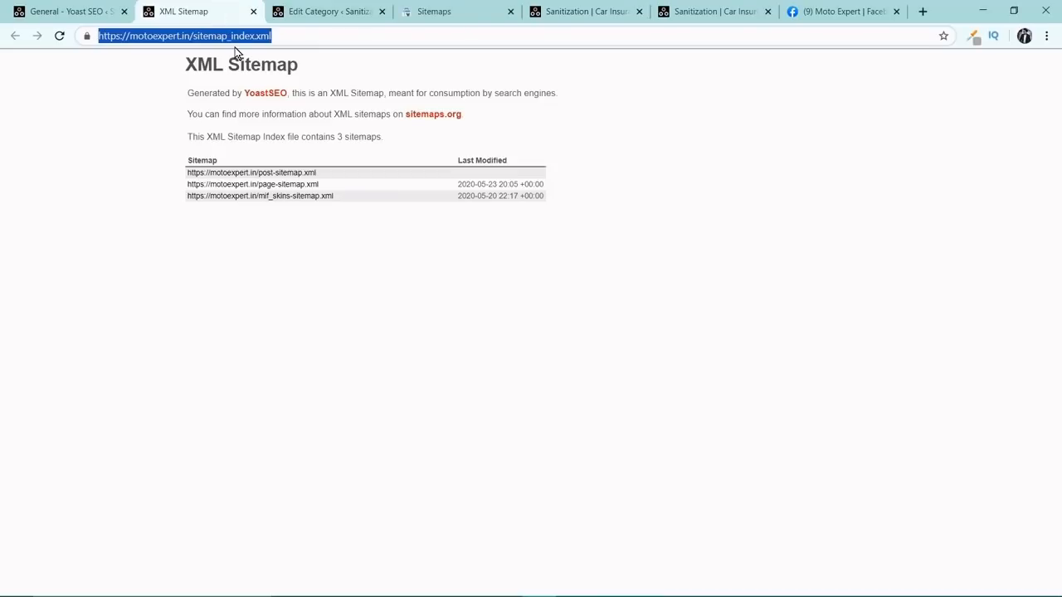
drag(271, 36, 193, 36)
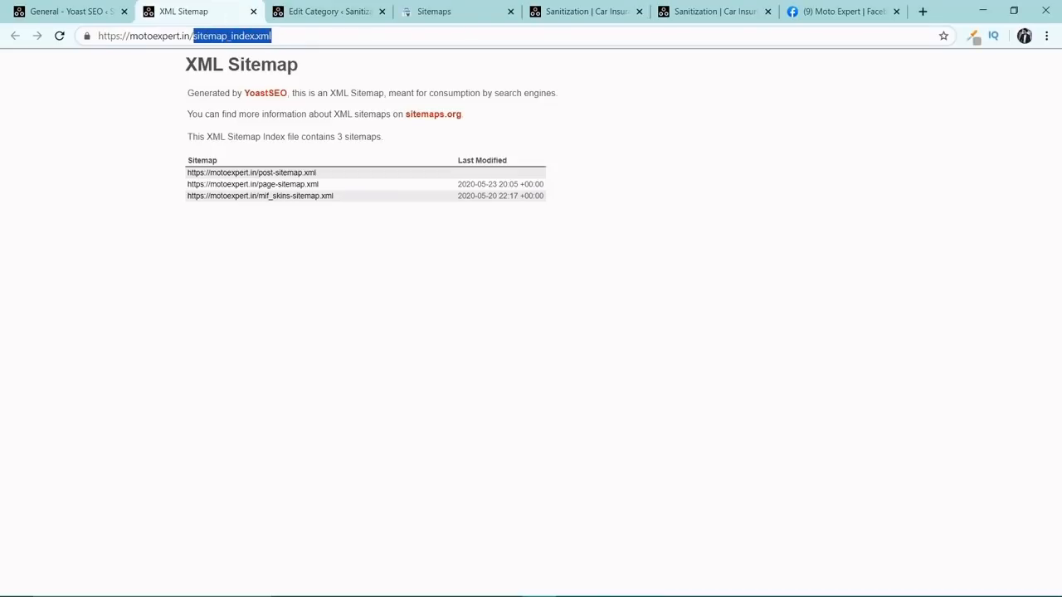
right_click(197, 39)
click(233, 115)
Submit sitemap_index.xml as a new sitemap in Google Search Console and dismiss the confirmation.
click(436, 9)
right_click(546, 214)
click(573, 321)
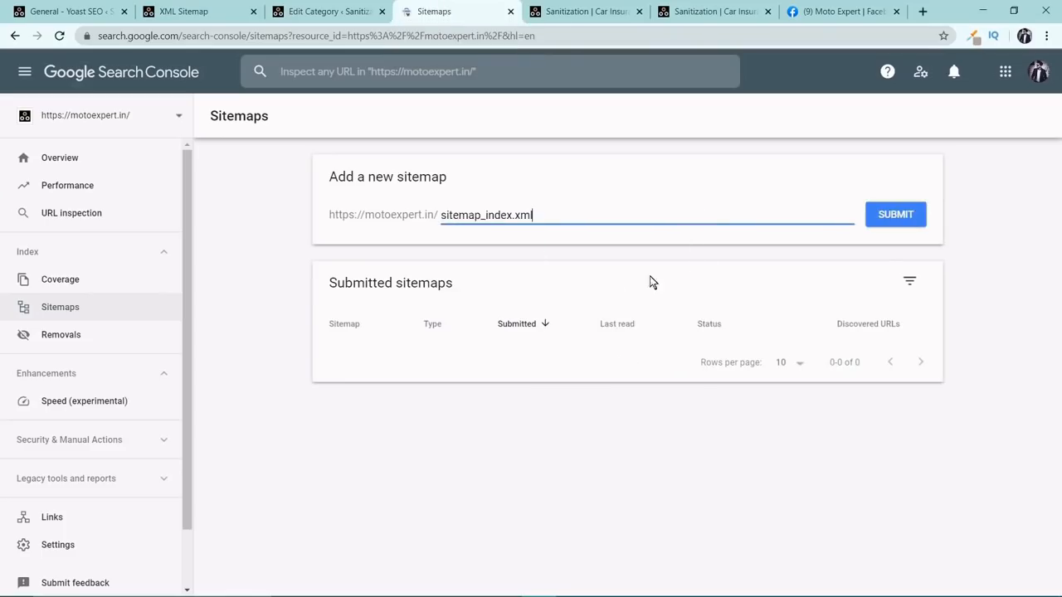
click(869, 217)
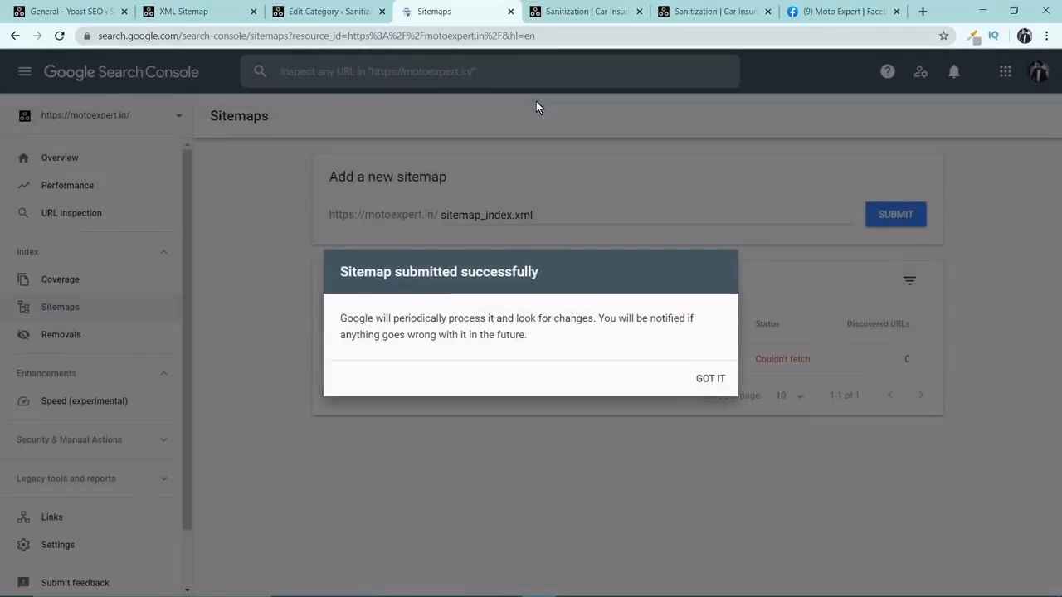
click(701, 380)
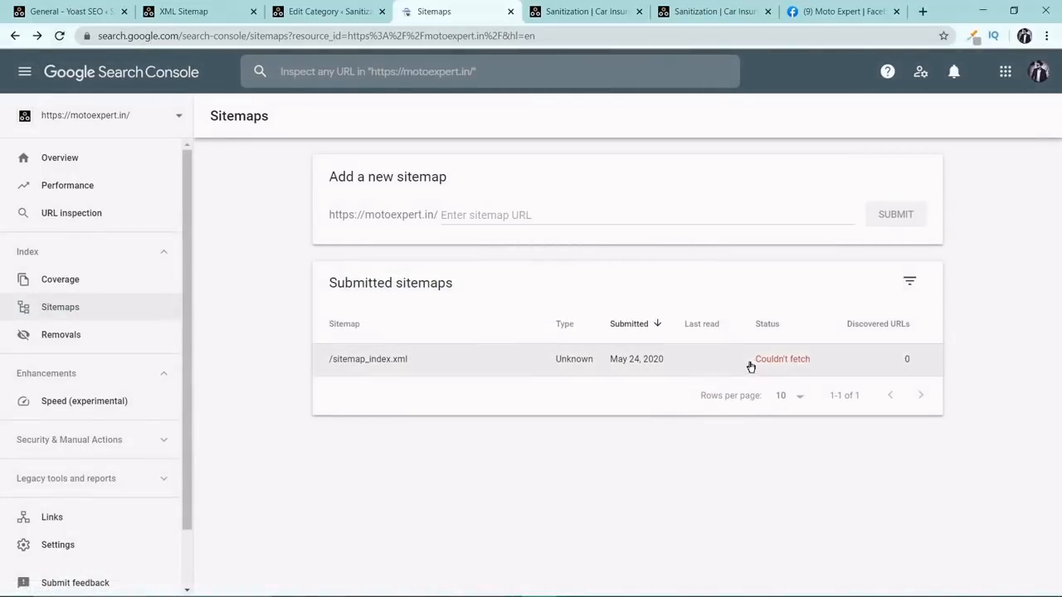
Open the details of the submitted sitemap, reload them and check its processing status.
drag(751, 359, 809, 359)
click(789, 359)
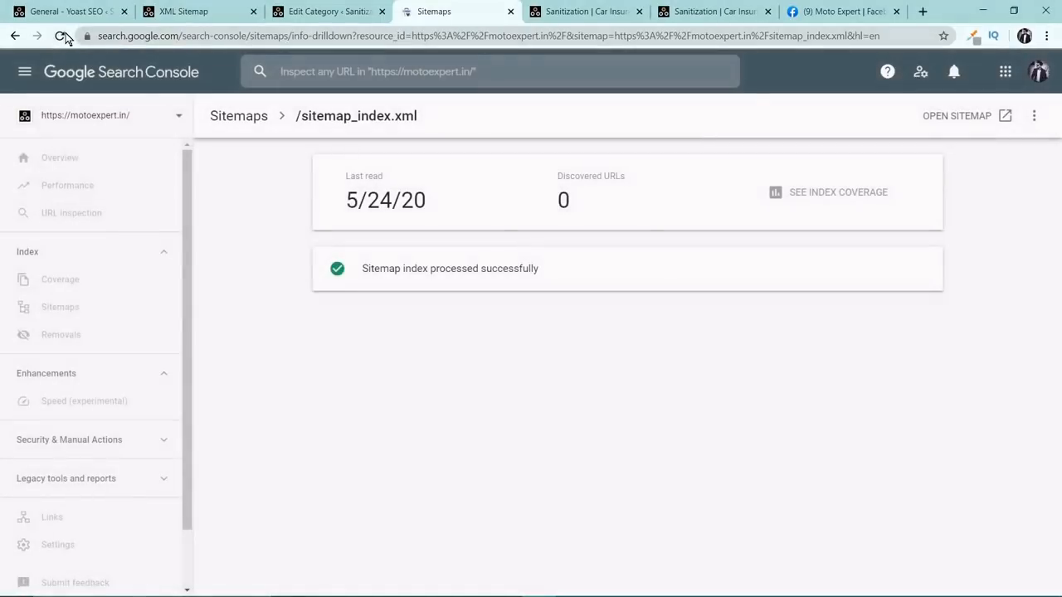
click(62, 36)
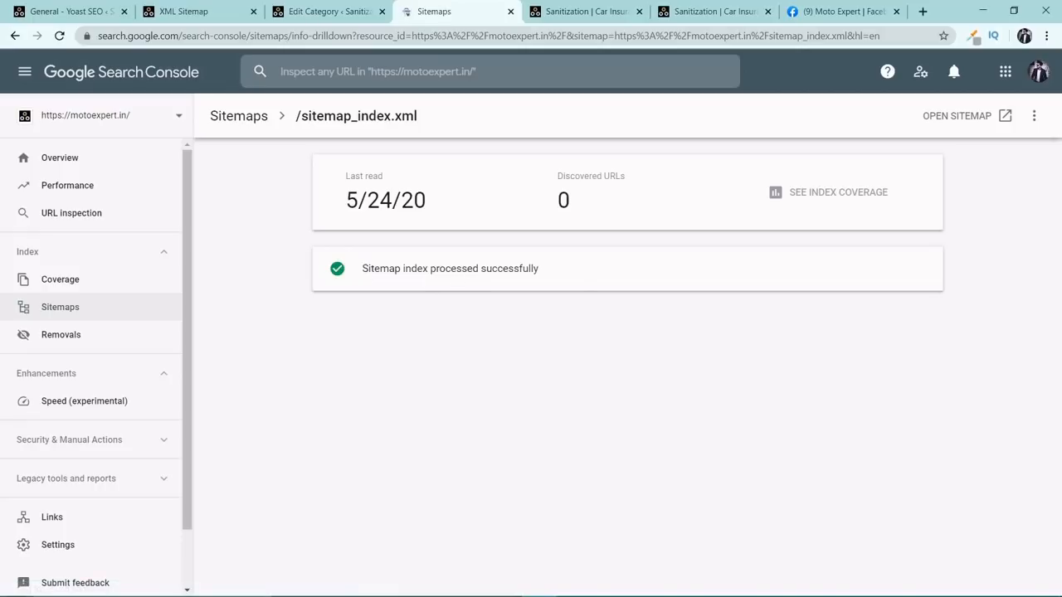
drag(570, 280, 348, 274)
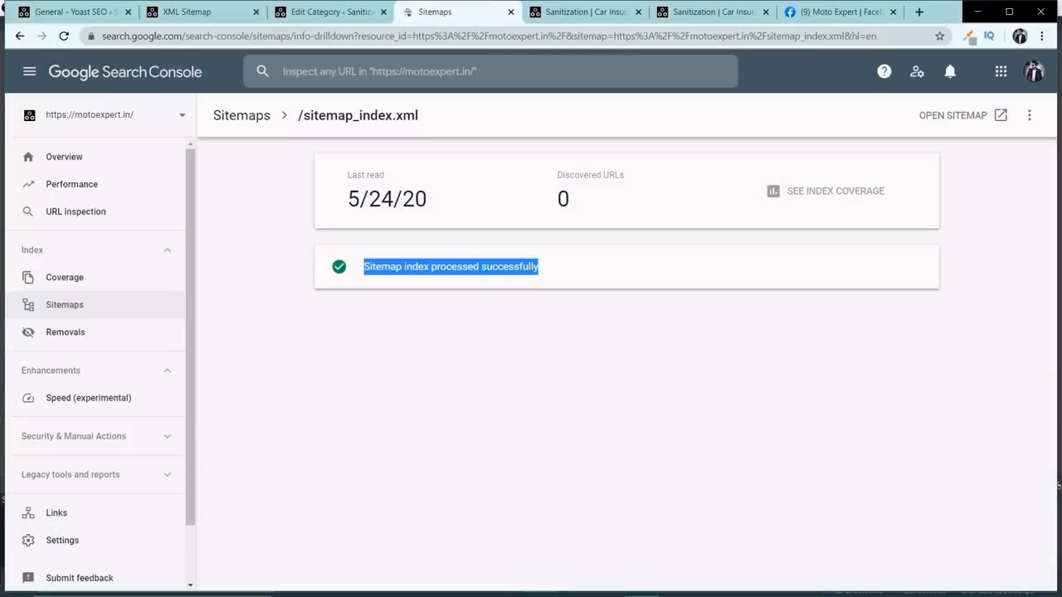
Close all the other browser tabs, keeping only the Yoast SEO General settings open.
click(893, 11)
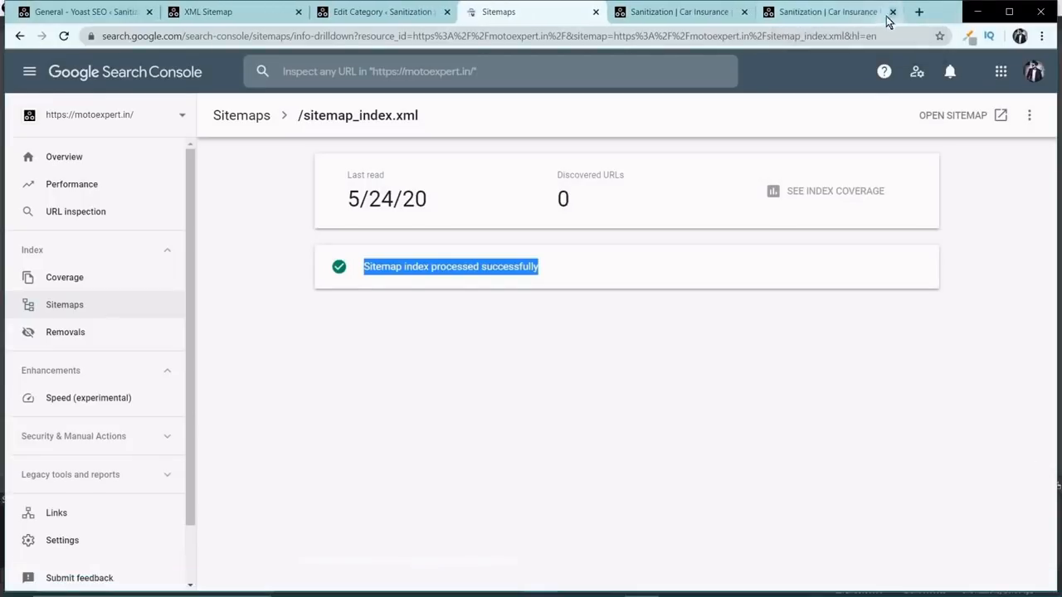
click(893, 12)
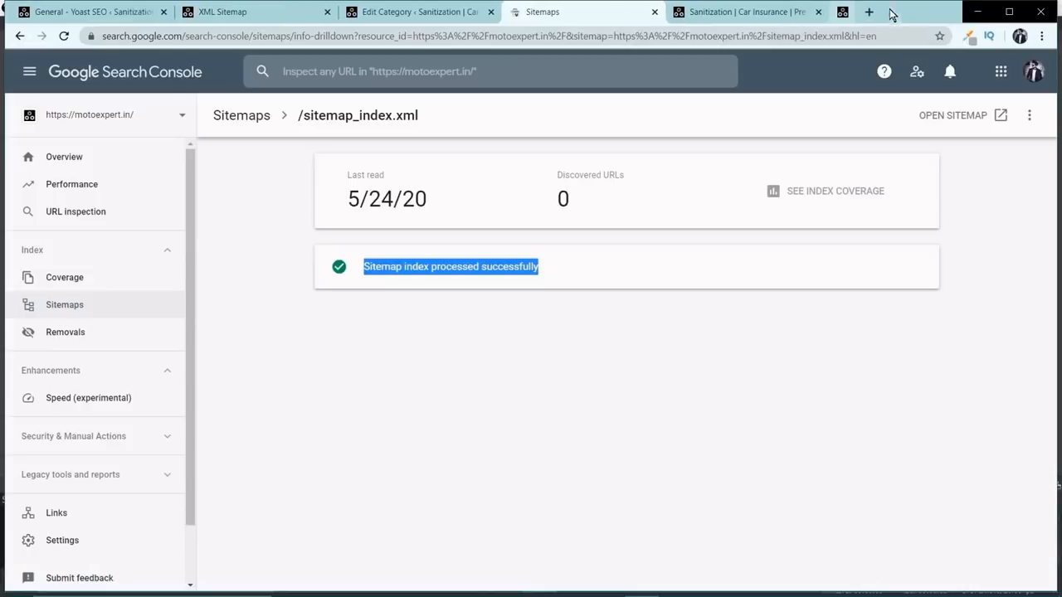
click(655, 11)
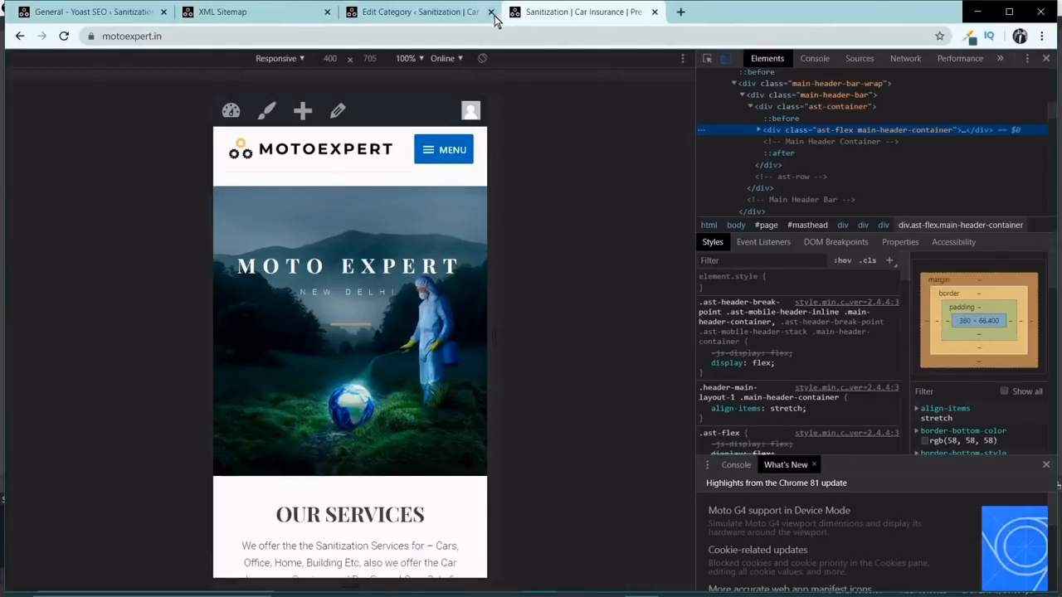
click(492, 13)
click(491, 12)
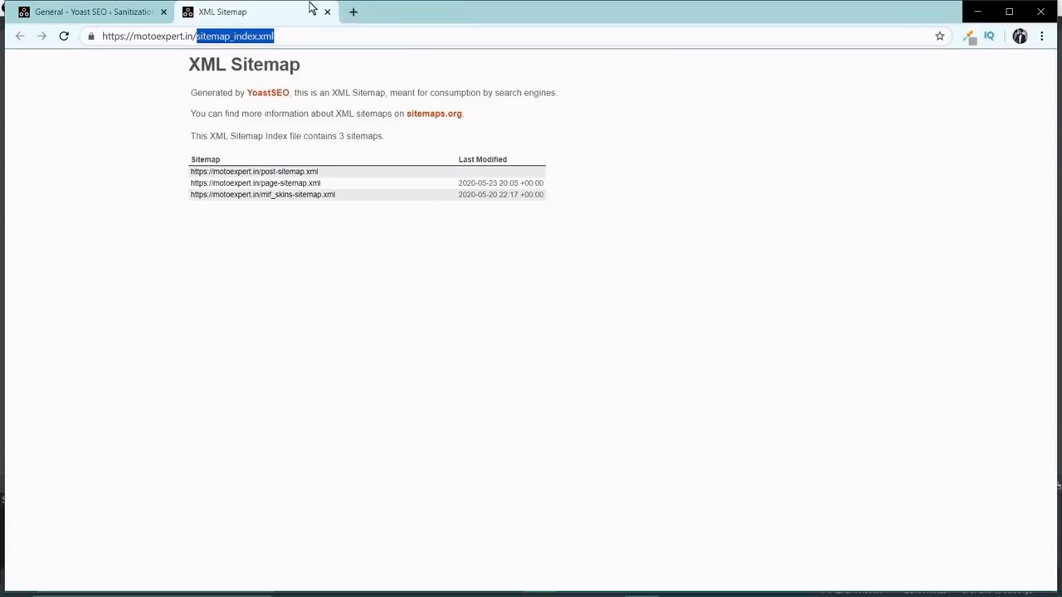
click(329, 13)
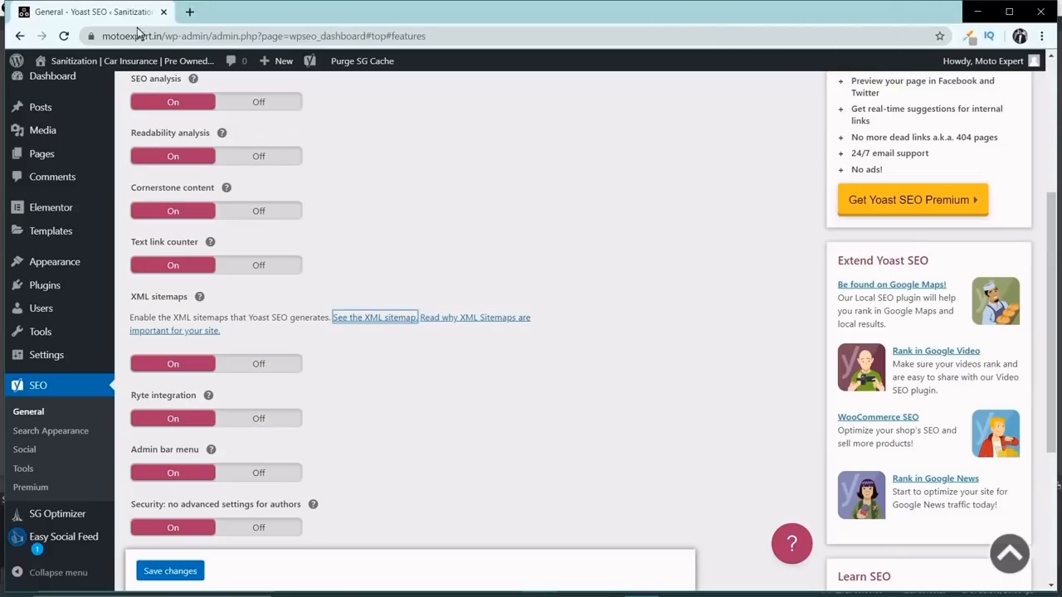
Load the motoexpert.in home page, review its sections down to the footer and return to the page's start.
drag(162, 36, 440, 36)
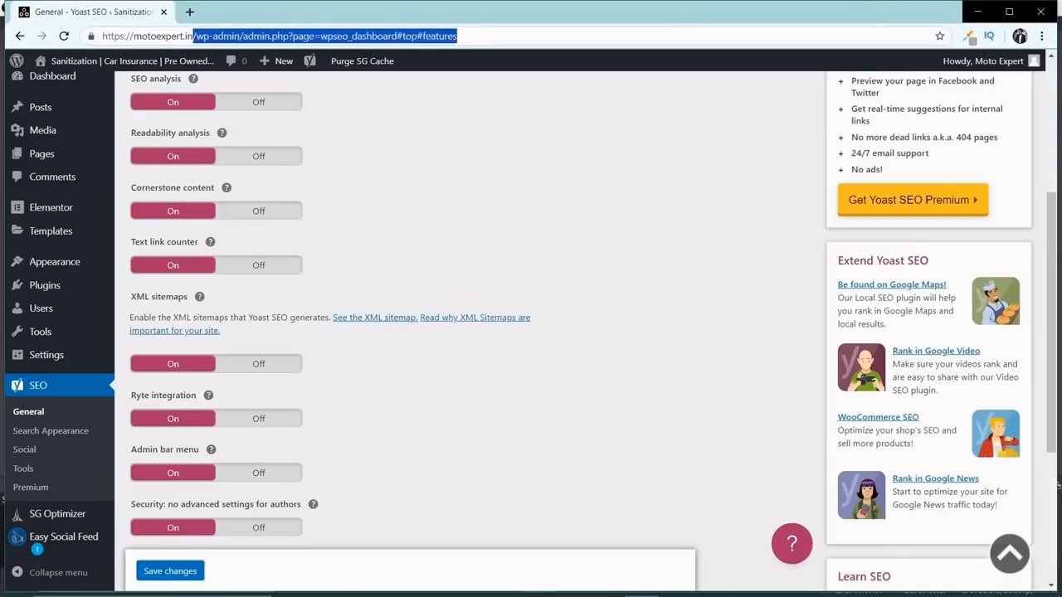
key(BackSpace)
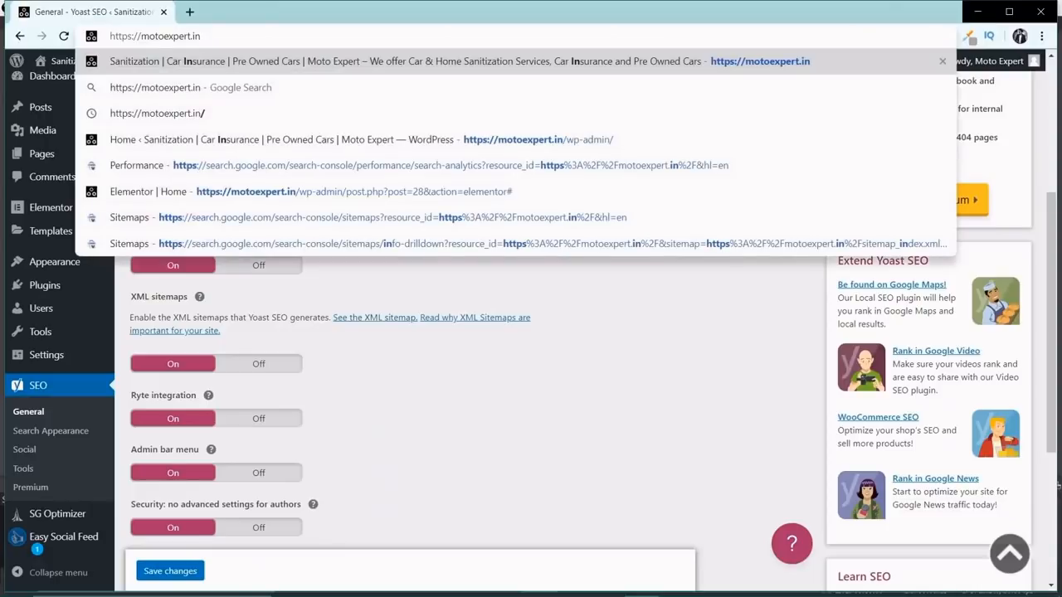
key(Return)
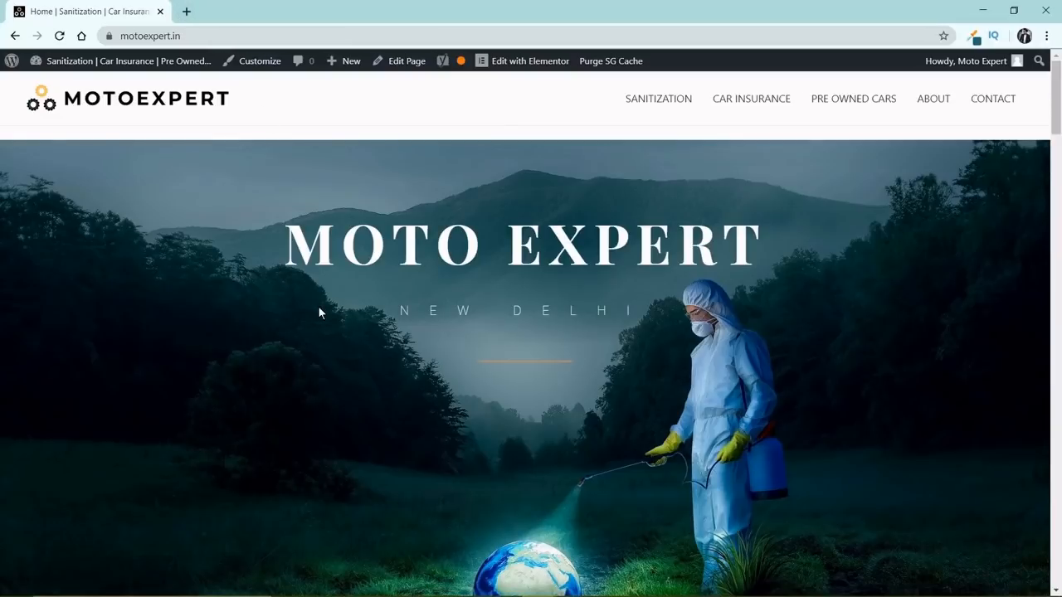
scroll(319, 312, down, 7)
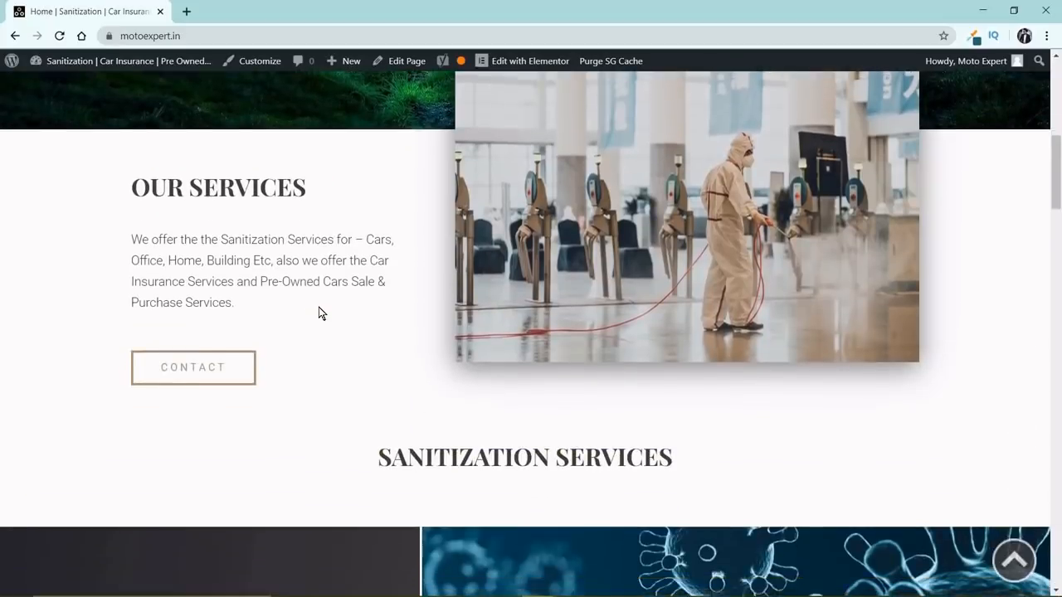
scroll(319, 312, down, 10)
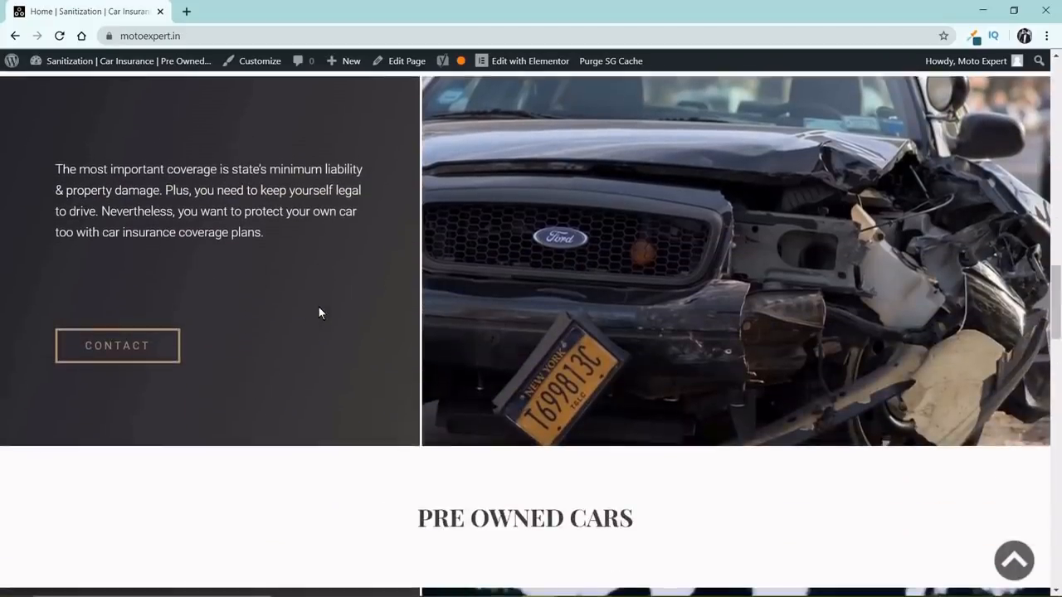
scroll(318, 312, down, 10)
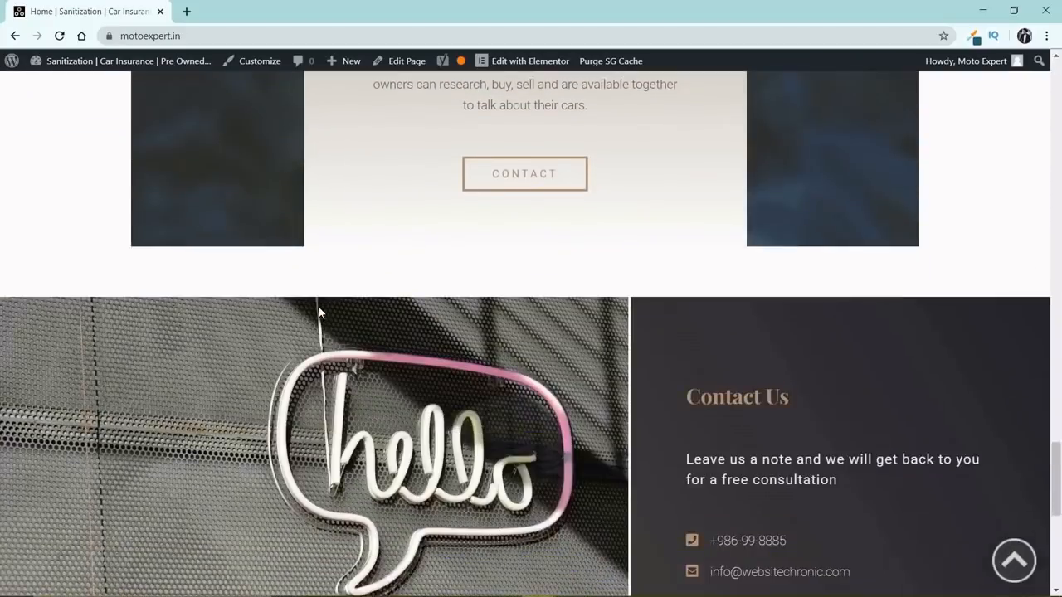
scroll(319, 312, down, 6)
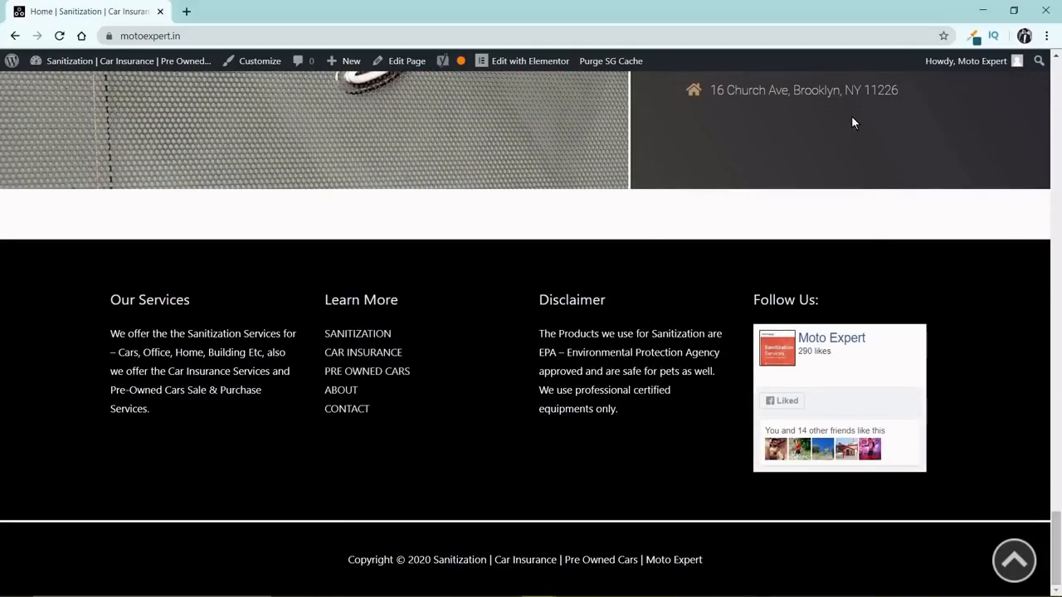
click(1014, 560)
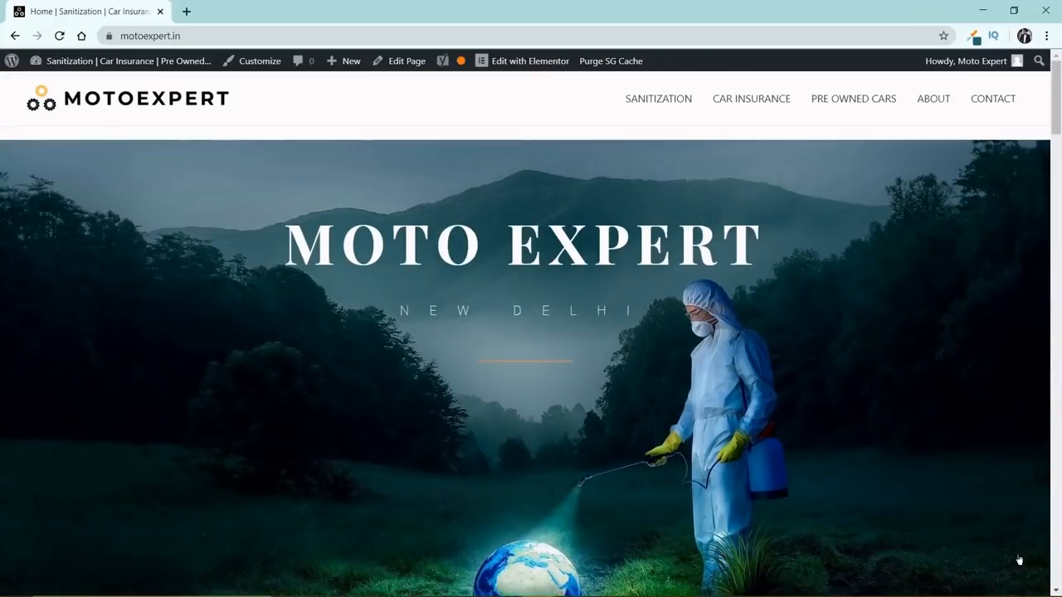